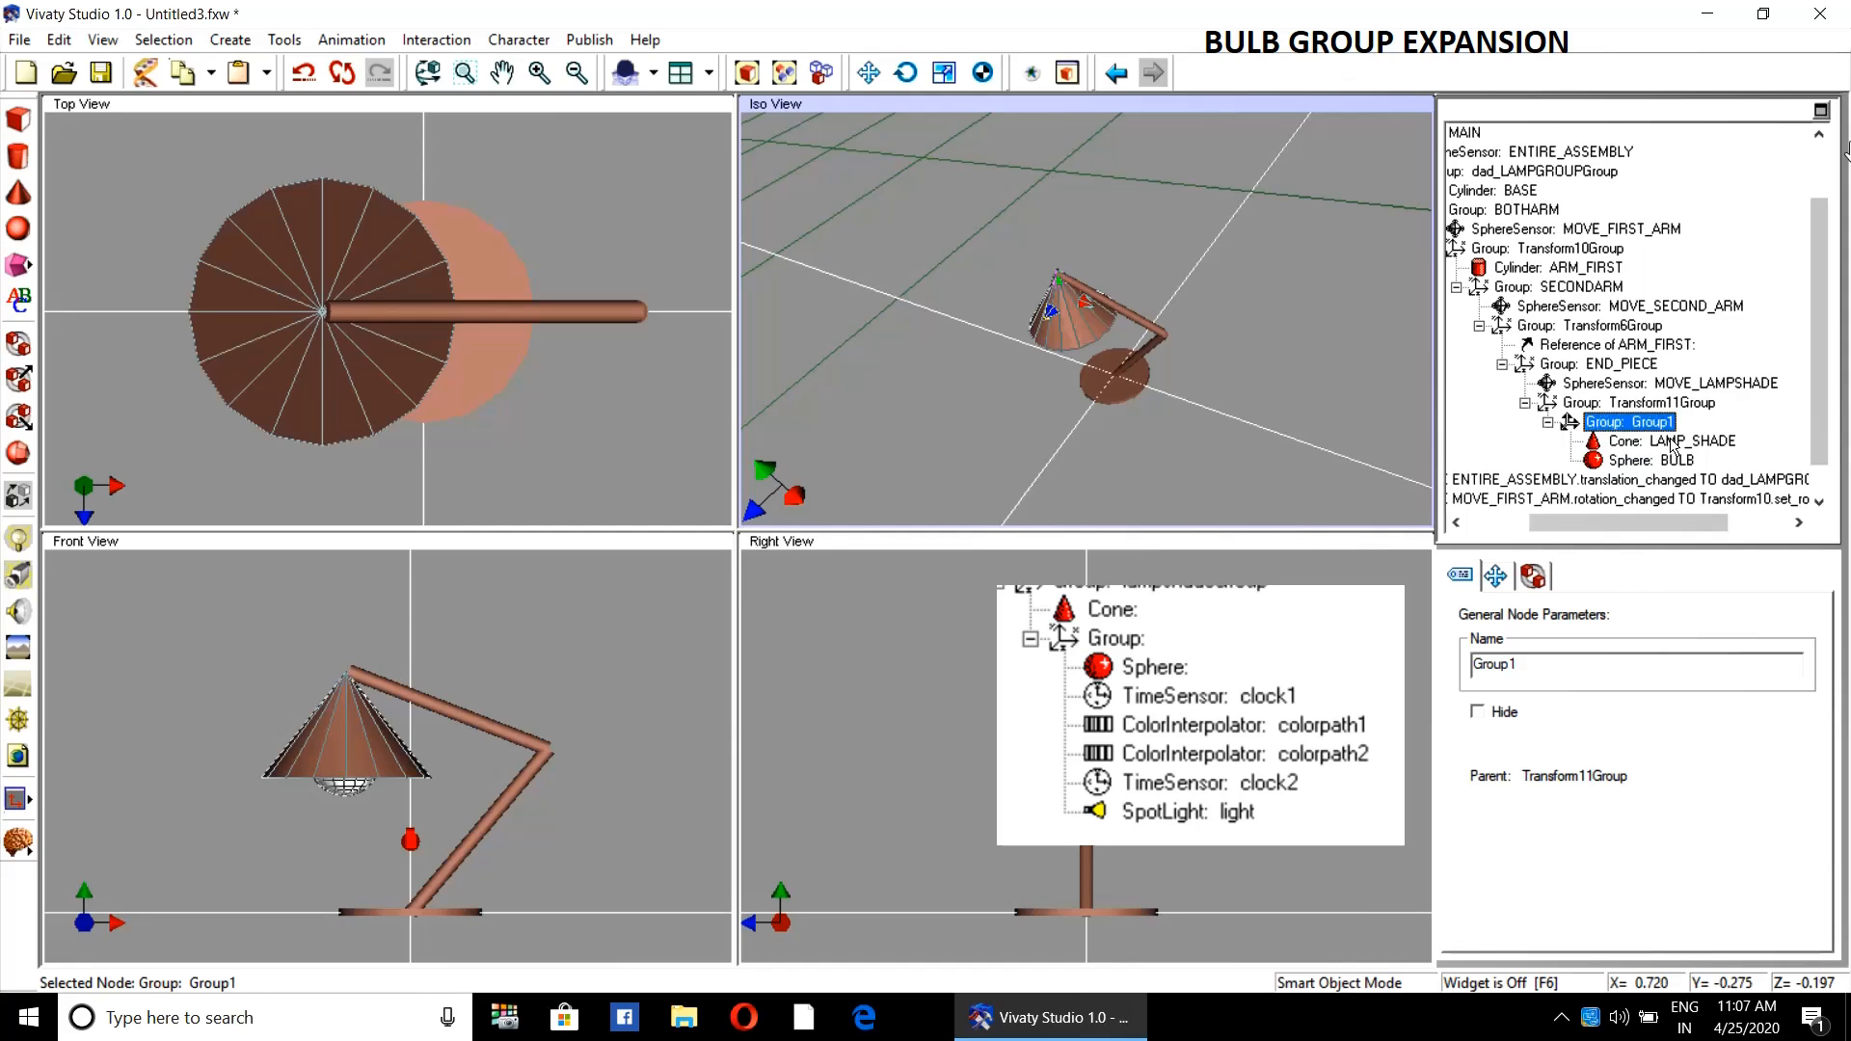
- Move the LAMP_SHADE cone out of Group1 into Transform11Group and reorder Group1 below it, keeping only the BULB sphere inside Group1
left_click_drag(1673, 444, 1675, 413)
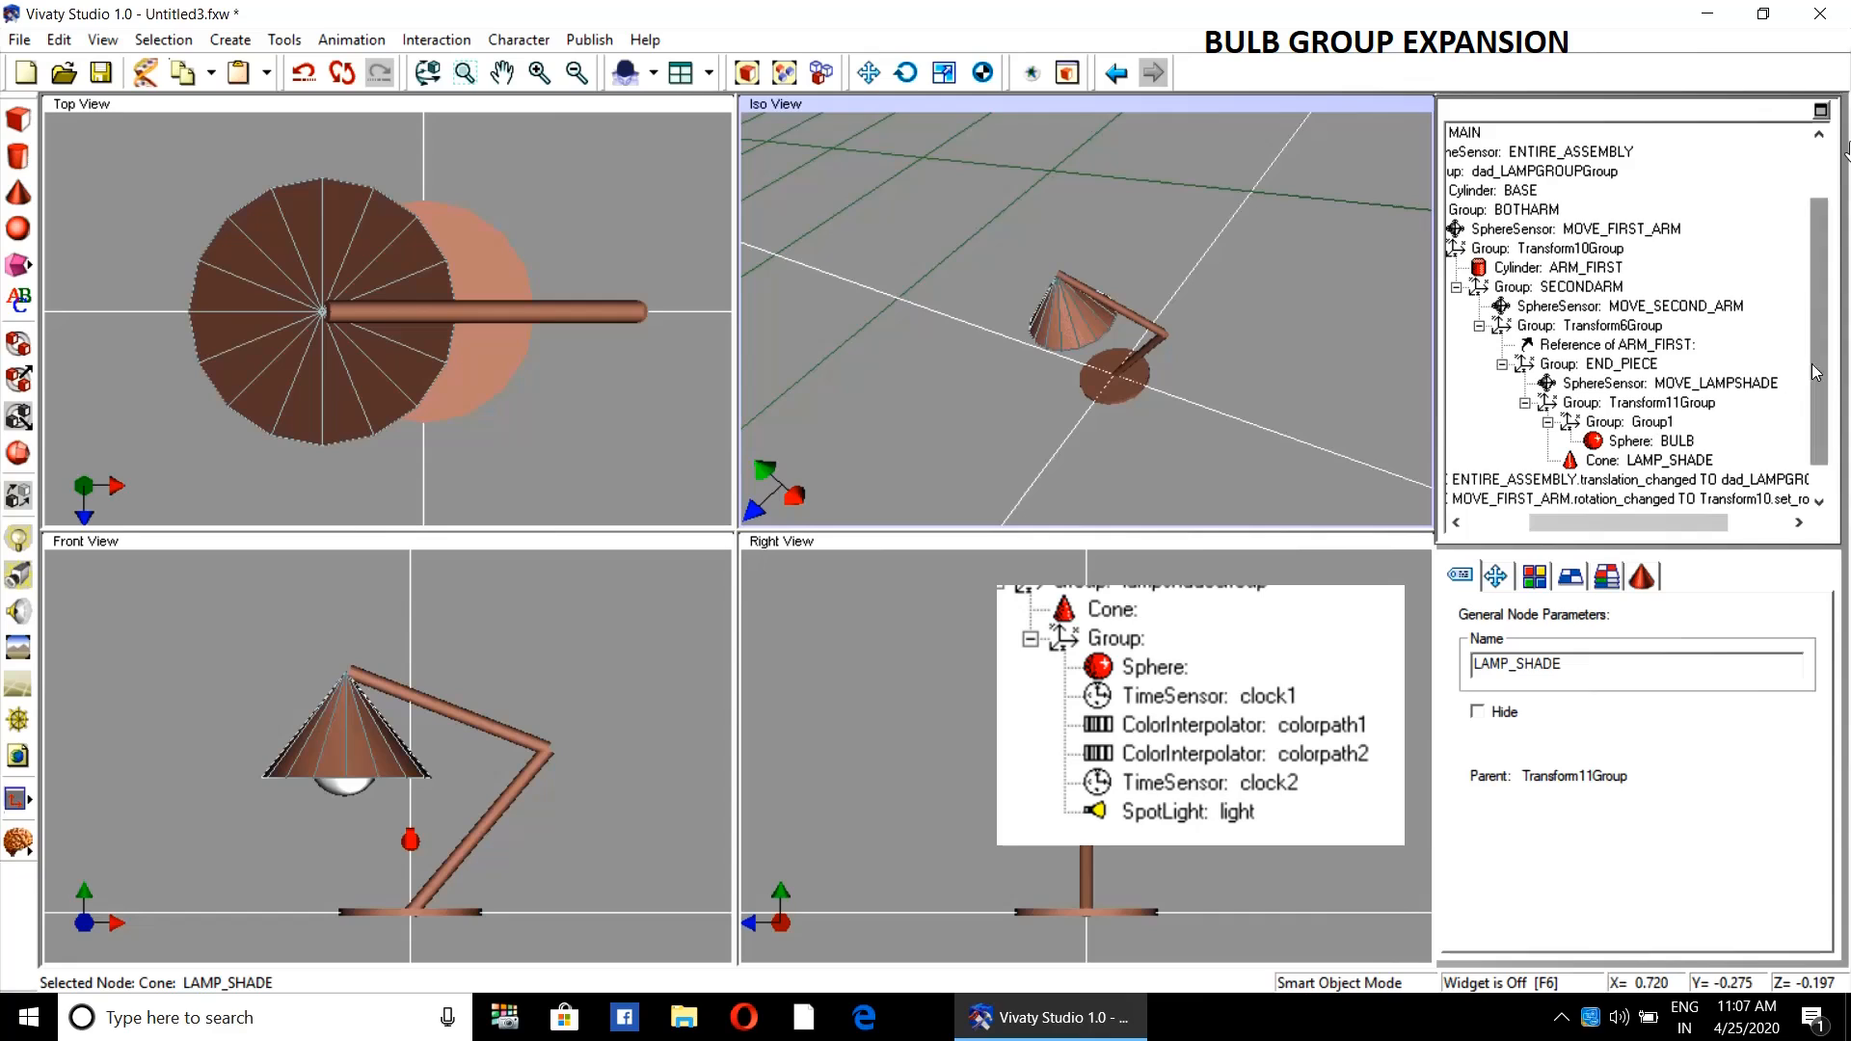
scroll(1655, 424, "down", 1)
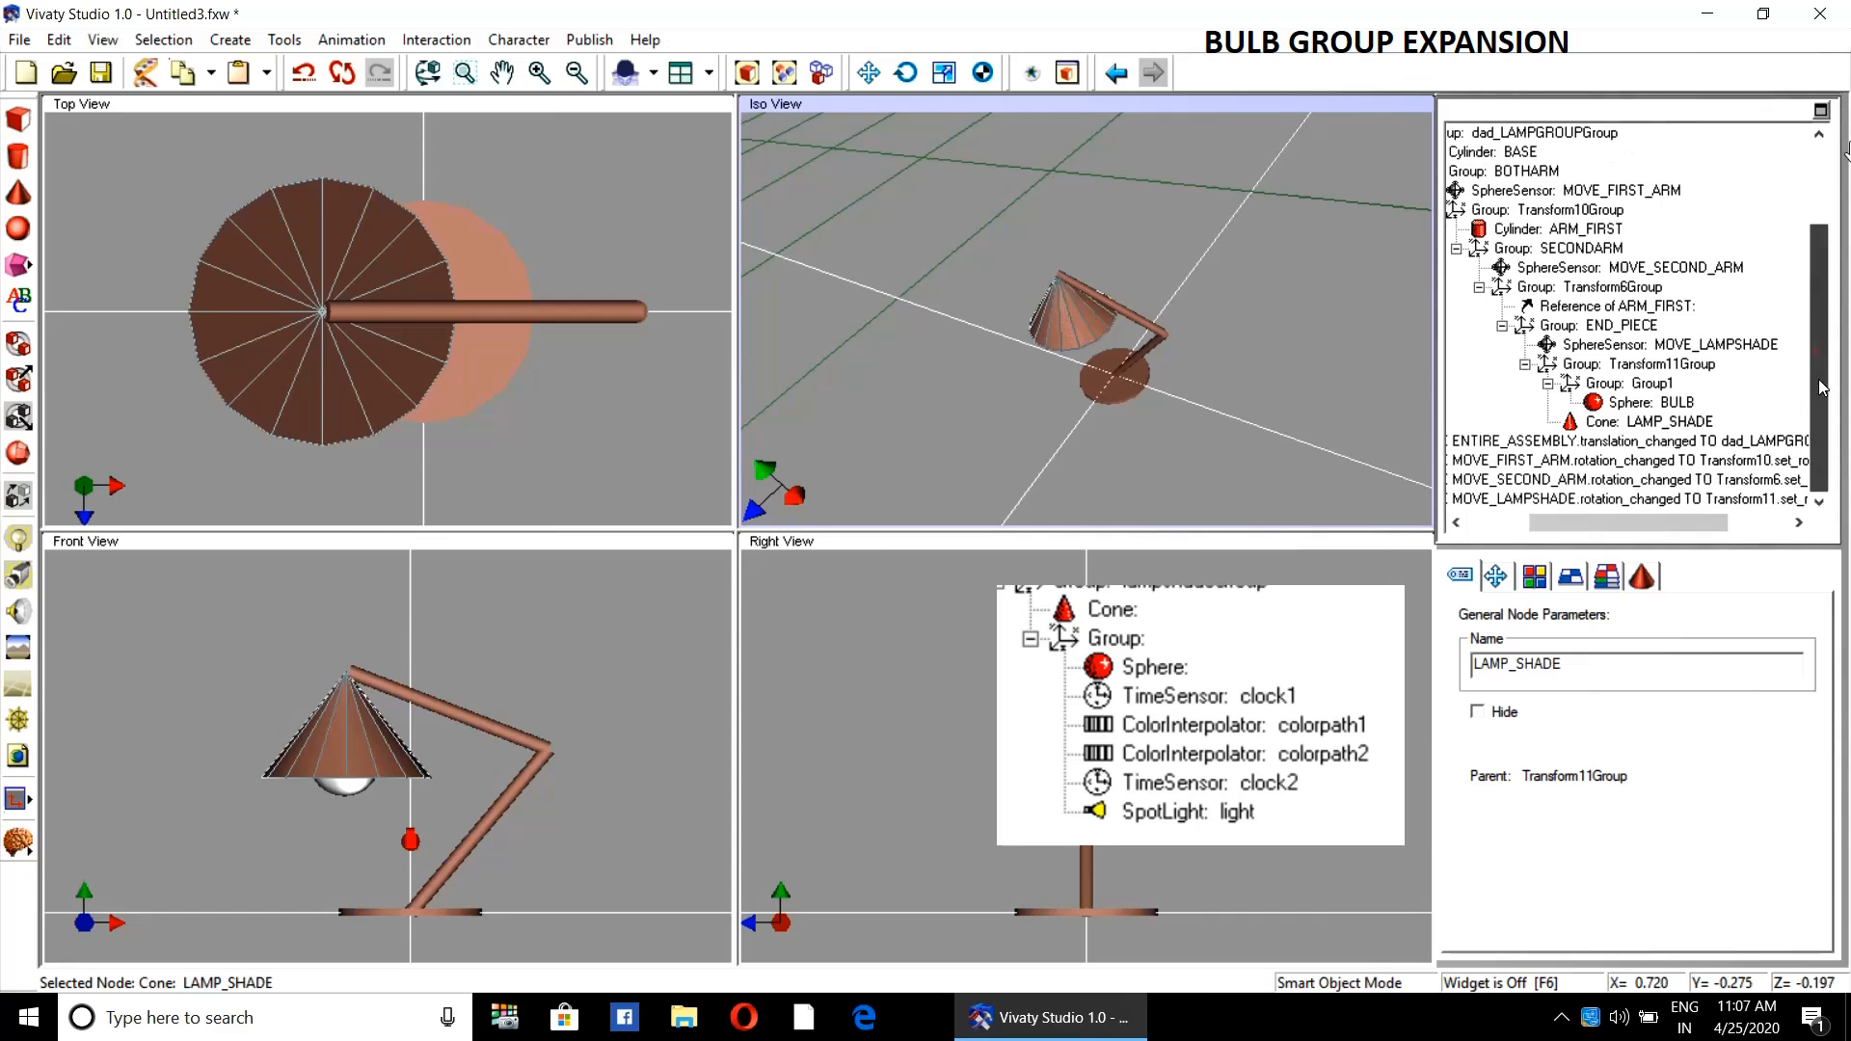
left_click(1629, 387)
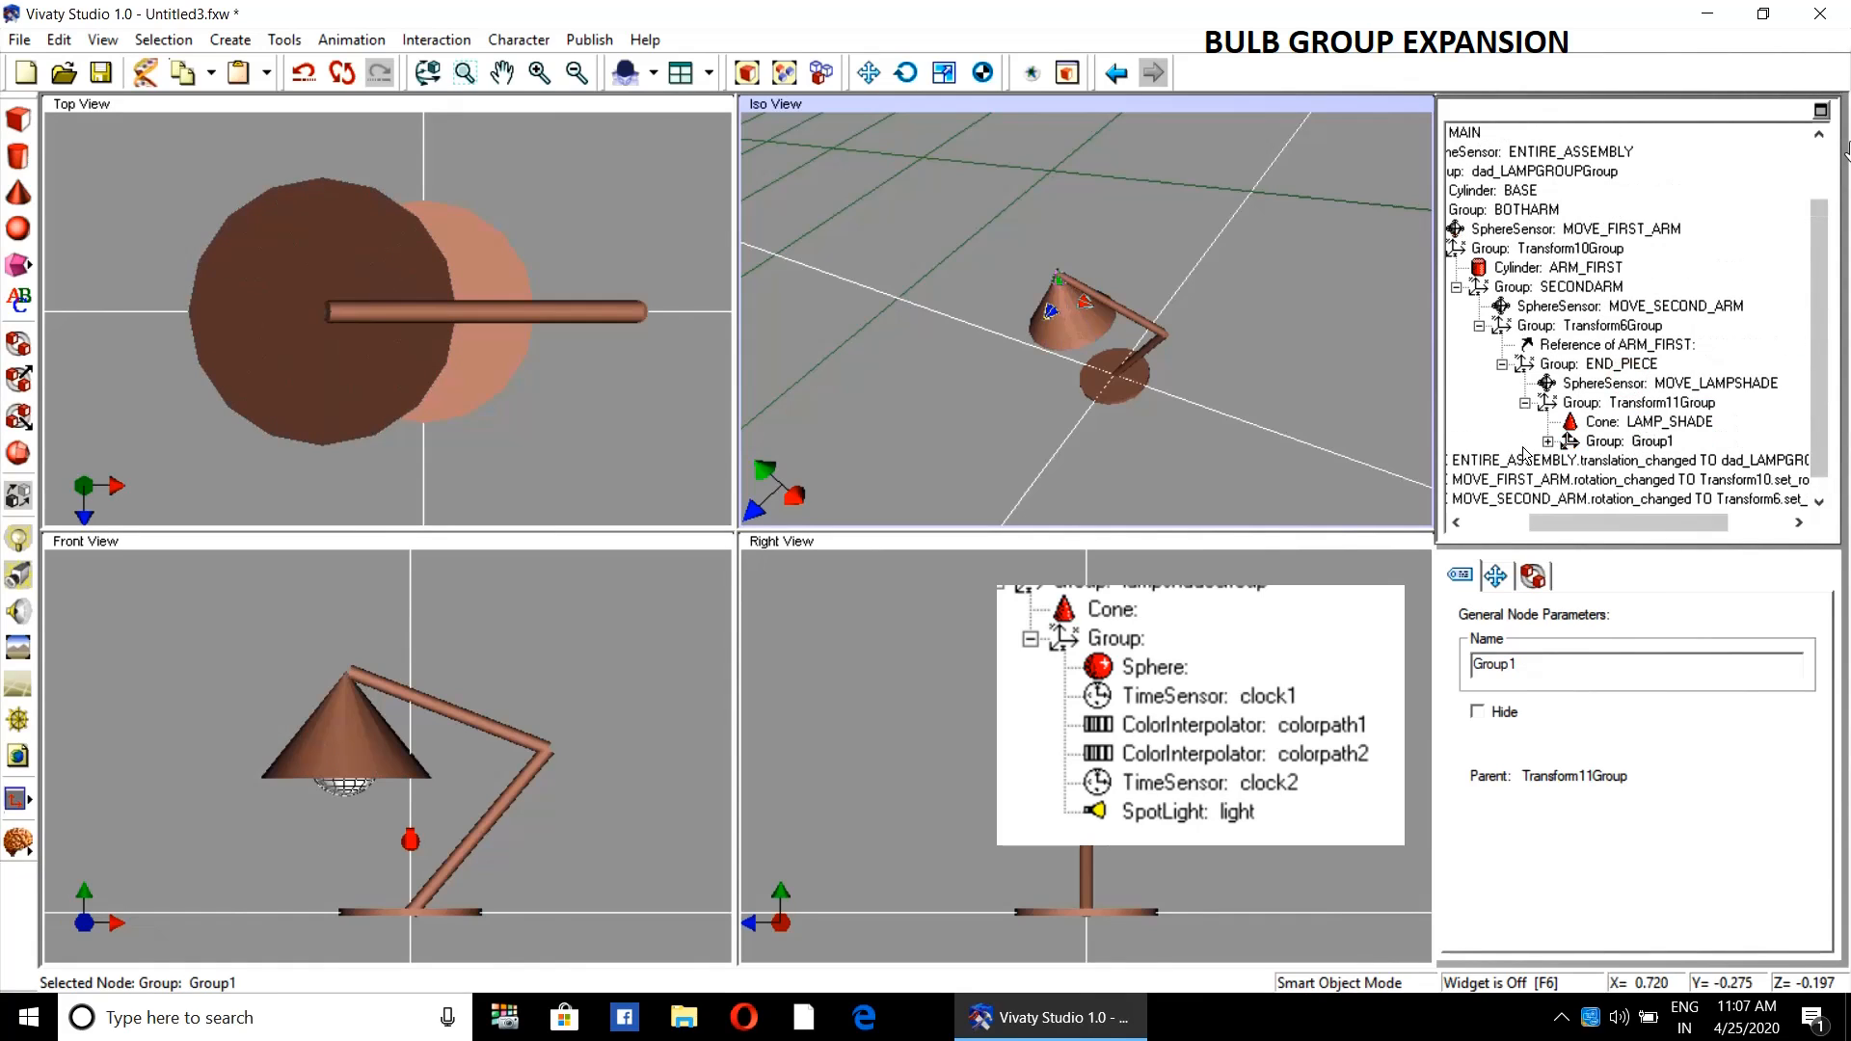
left_click(1550, 443)
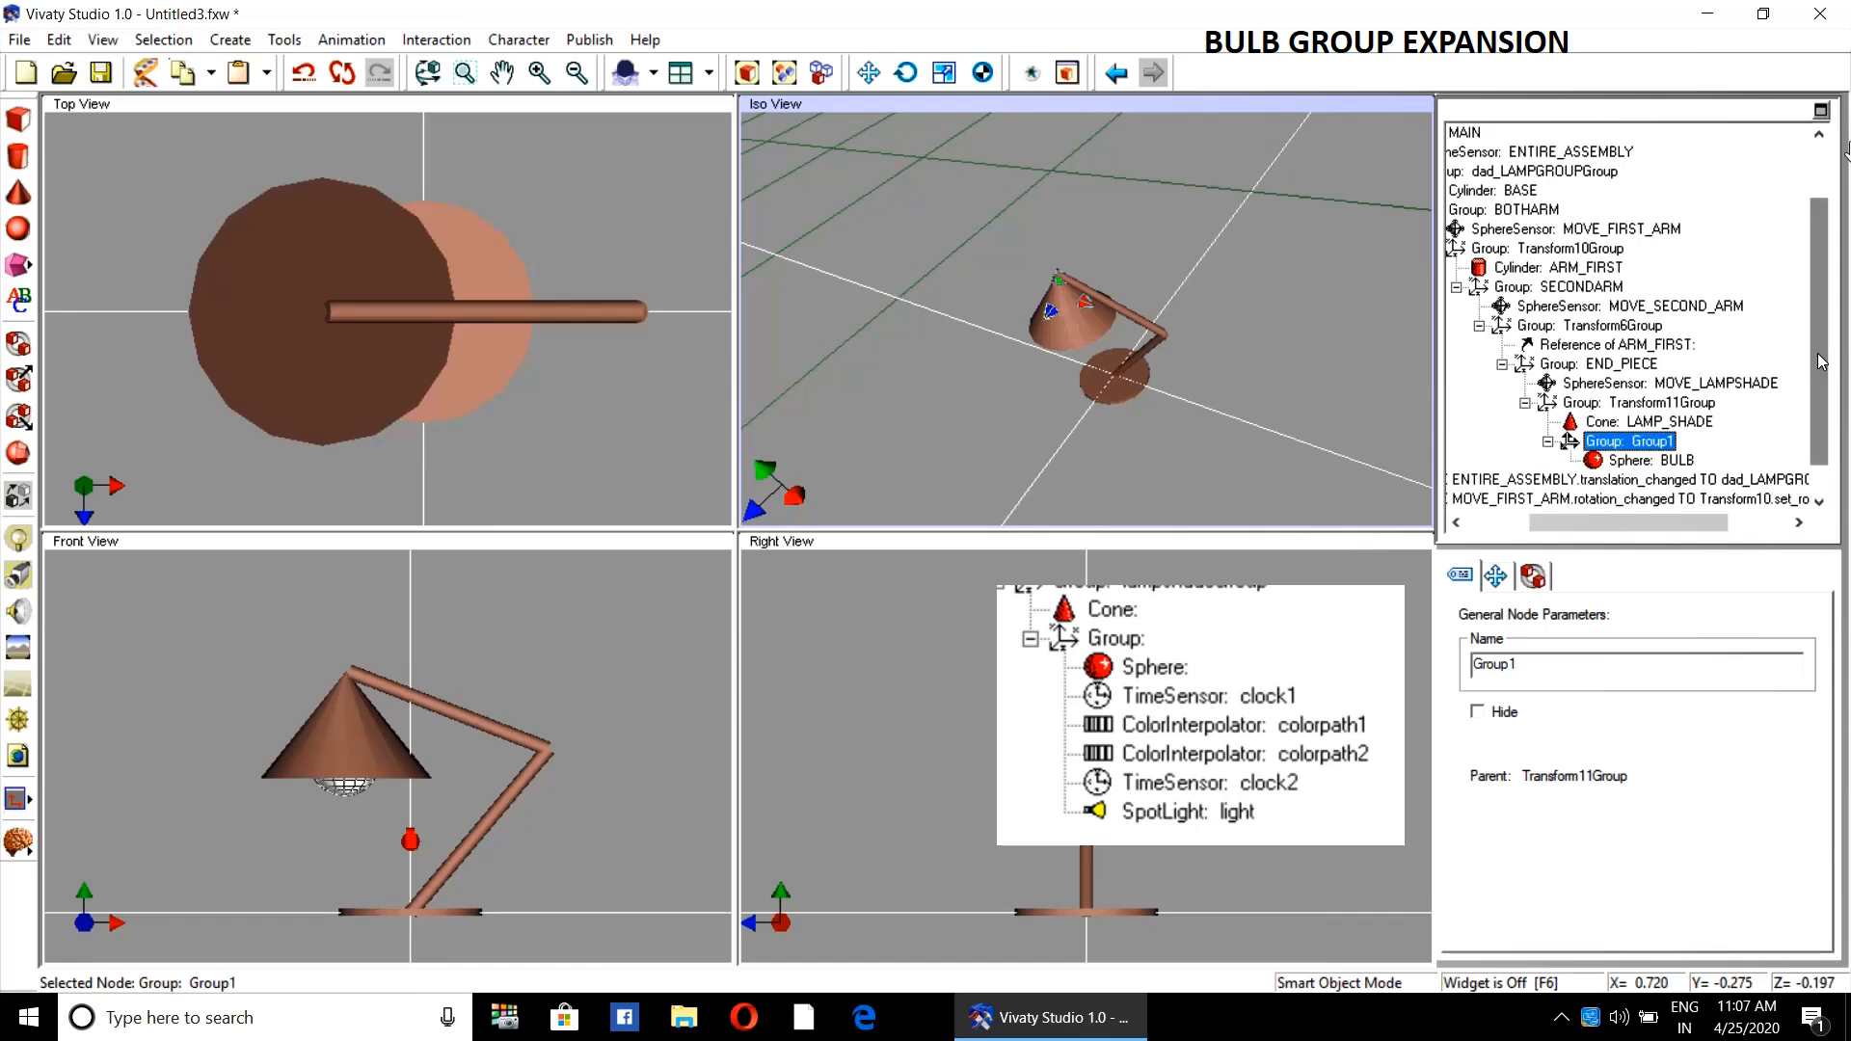
scroll(1821, 370, "down", 1)
scroll(1821, 369, "down", 1)
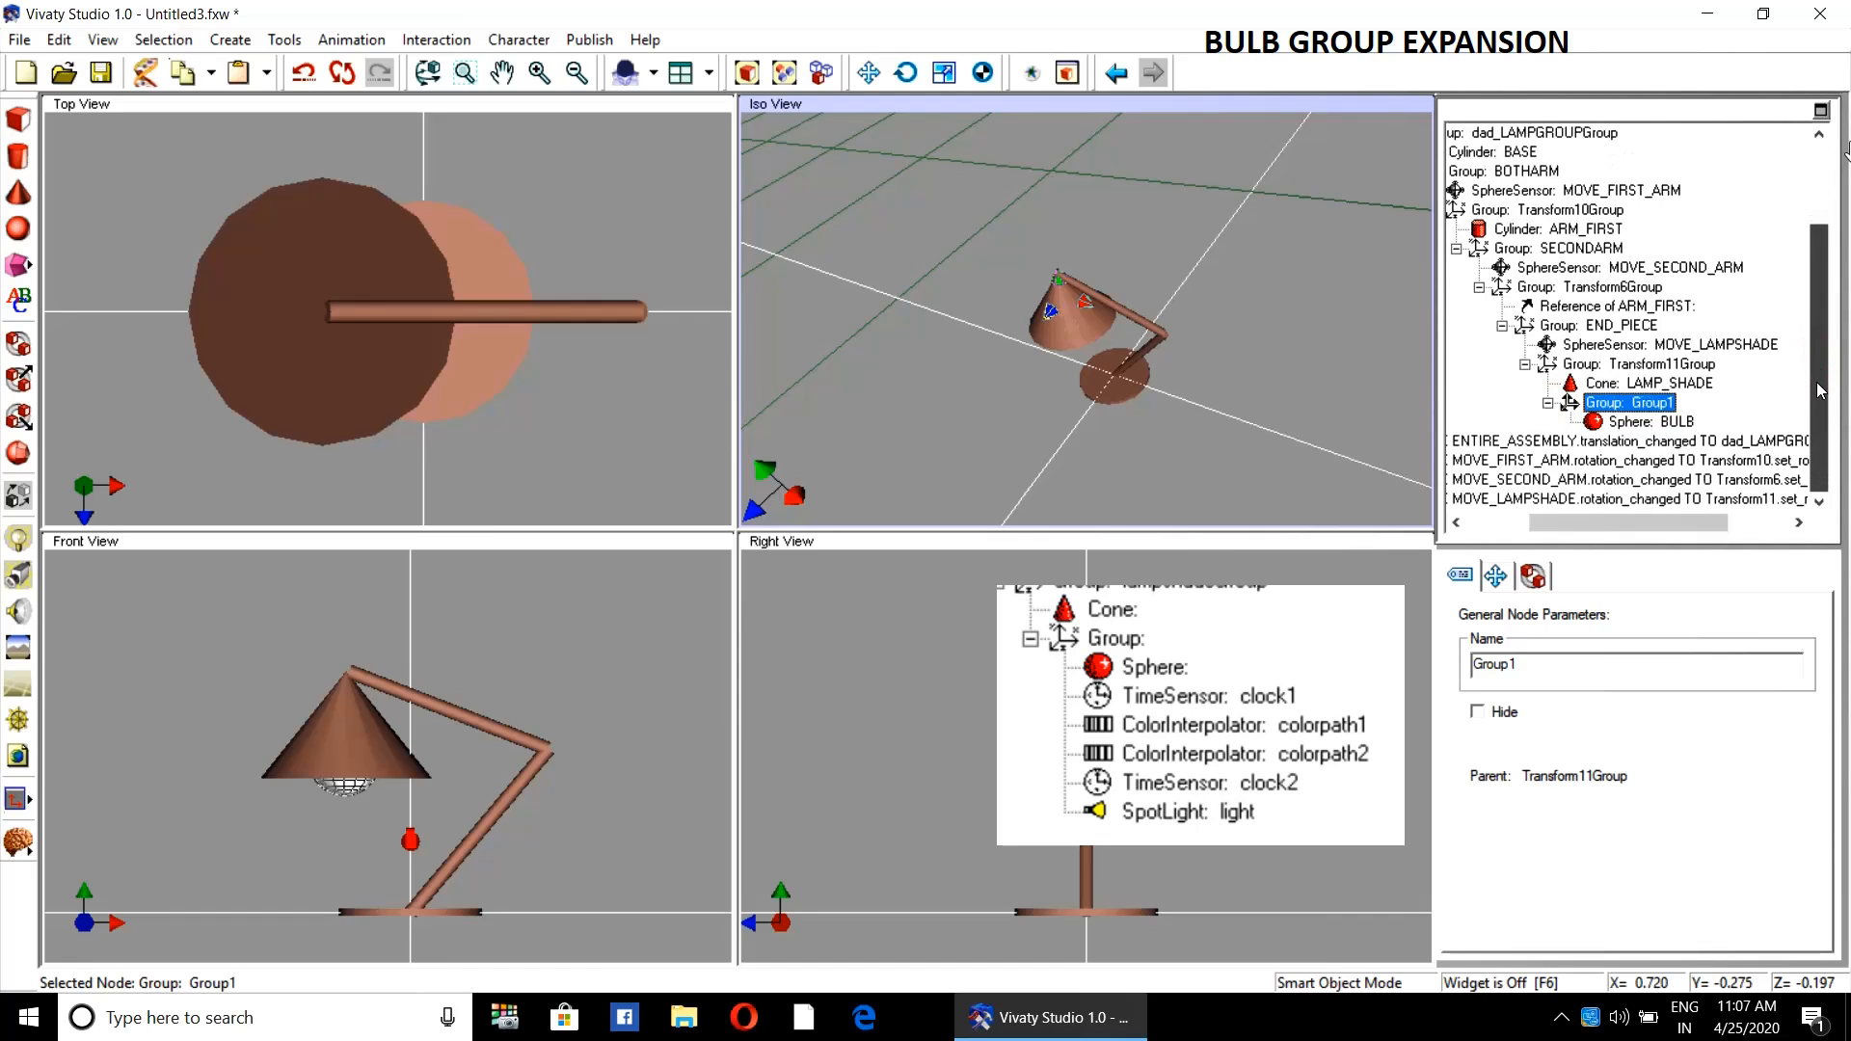
left_click(1646, 424)
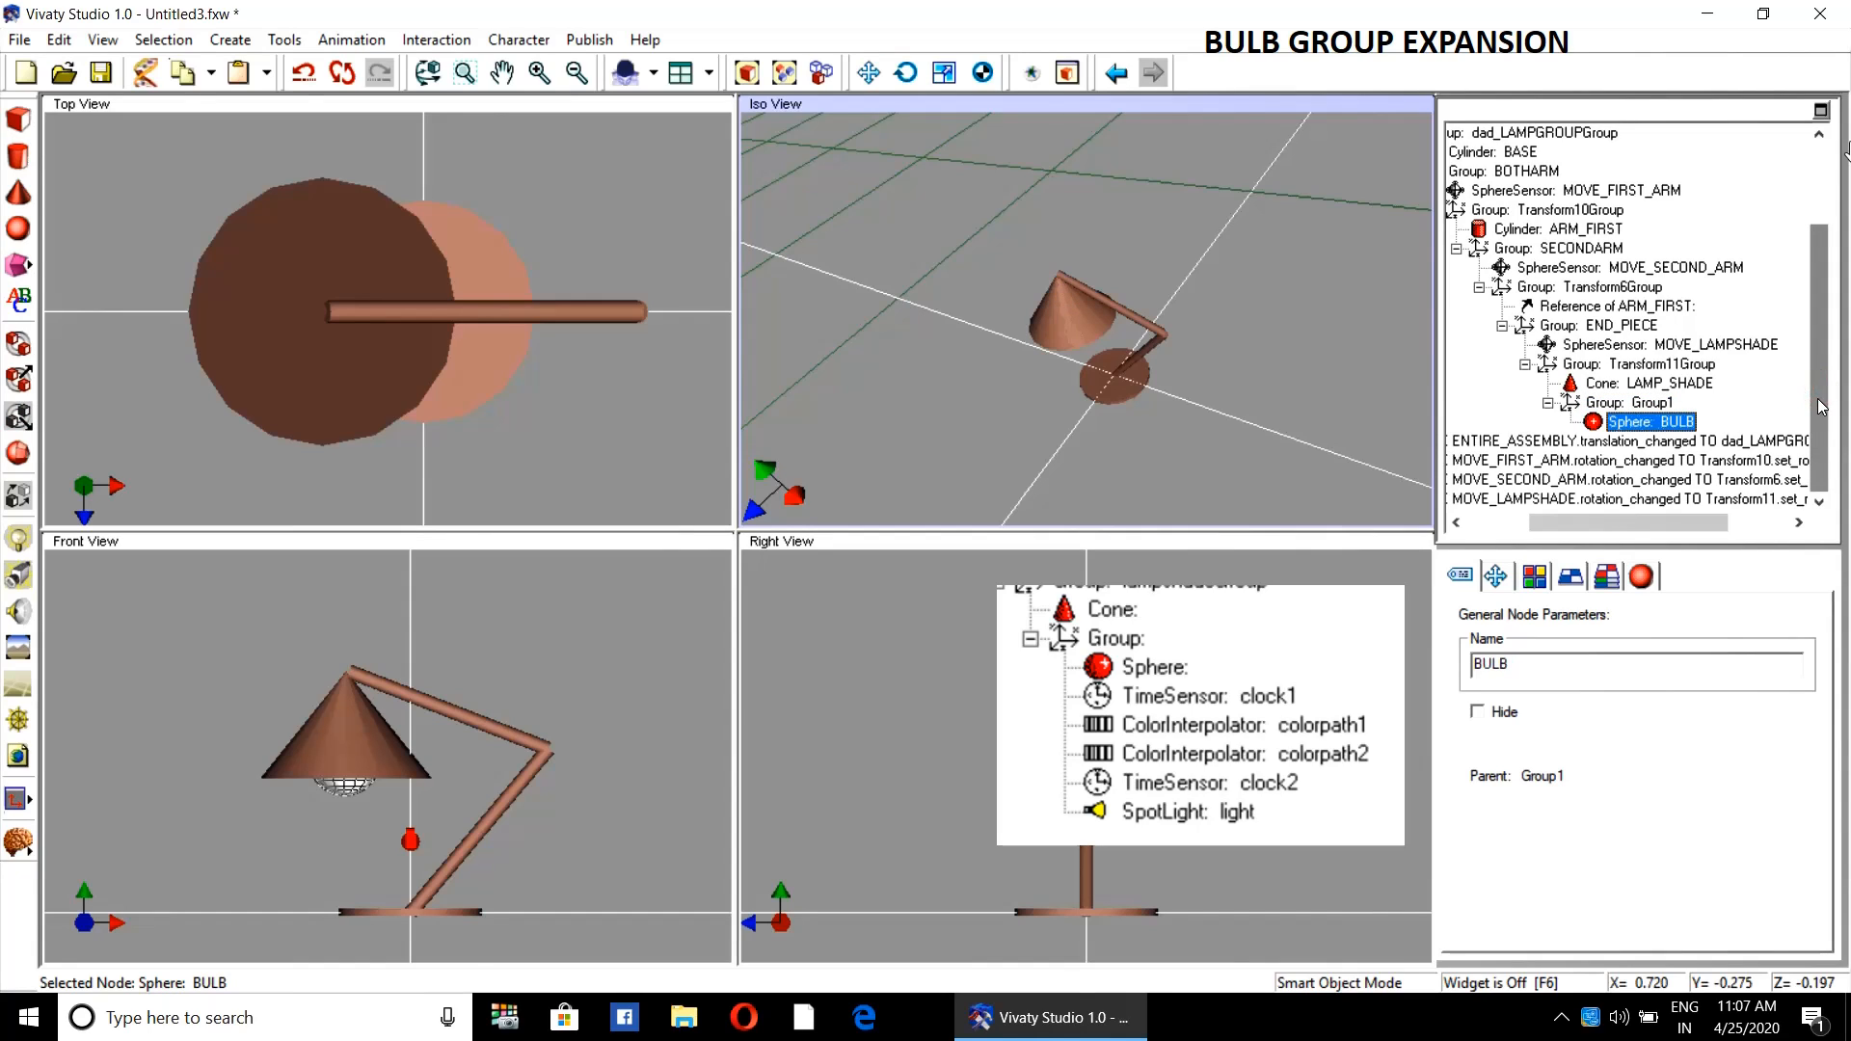
- Create a new animation TimeSensor node in the scene and move it into Group1 beneath the BULB sphere
left_click(1343, 439)
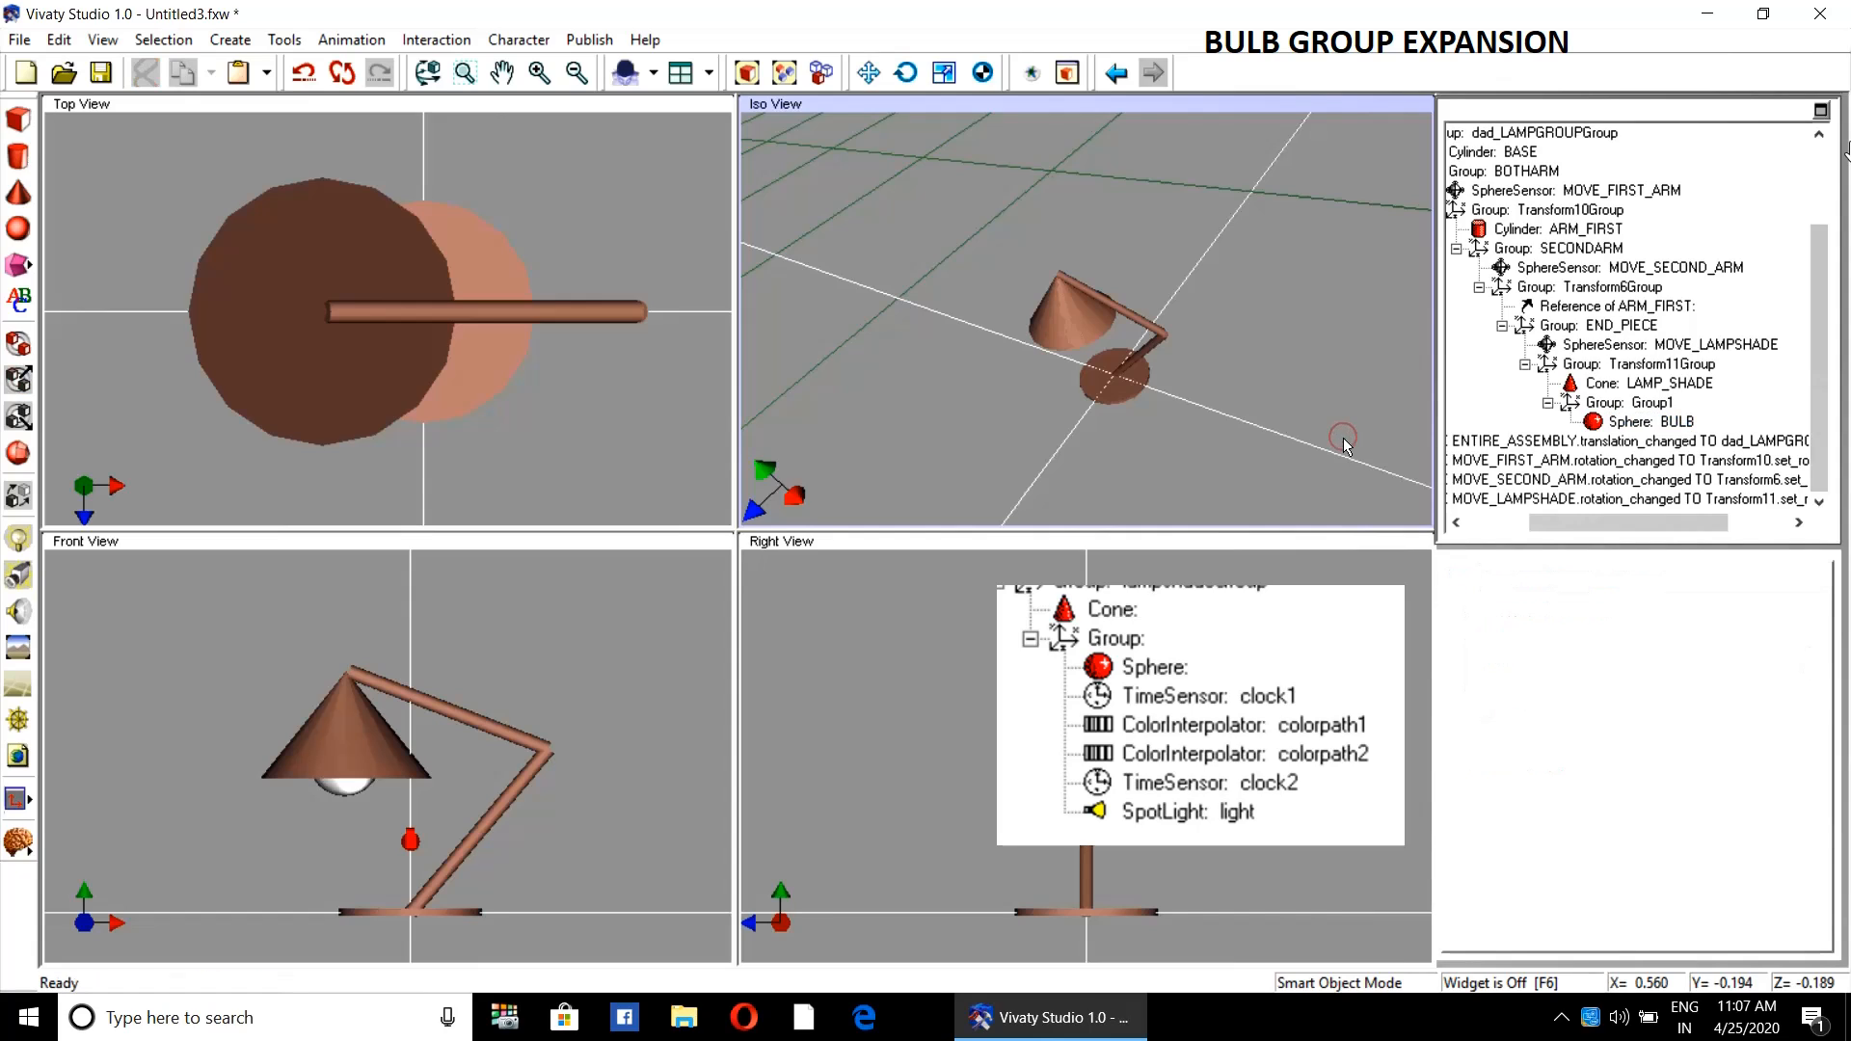
left_click(436, 40)
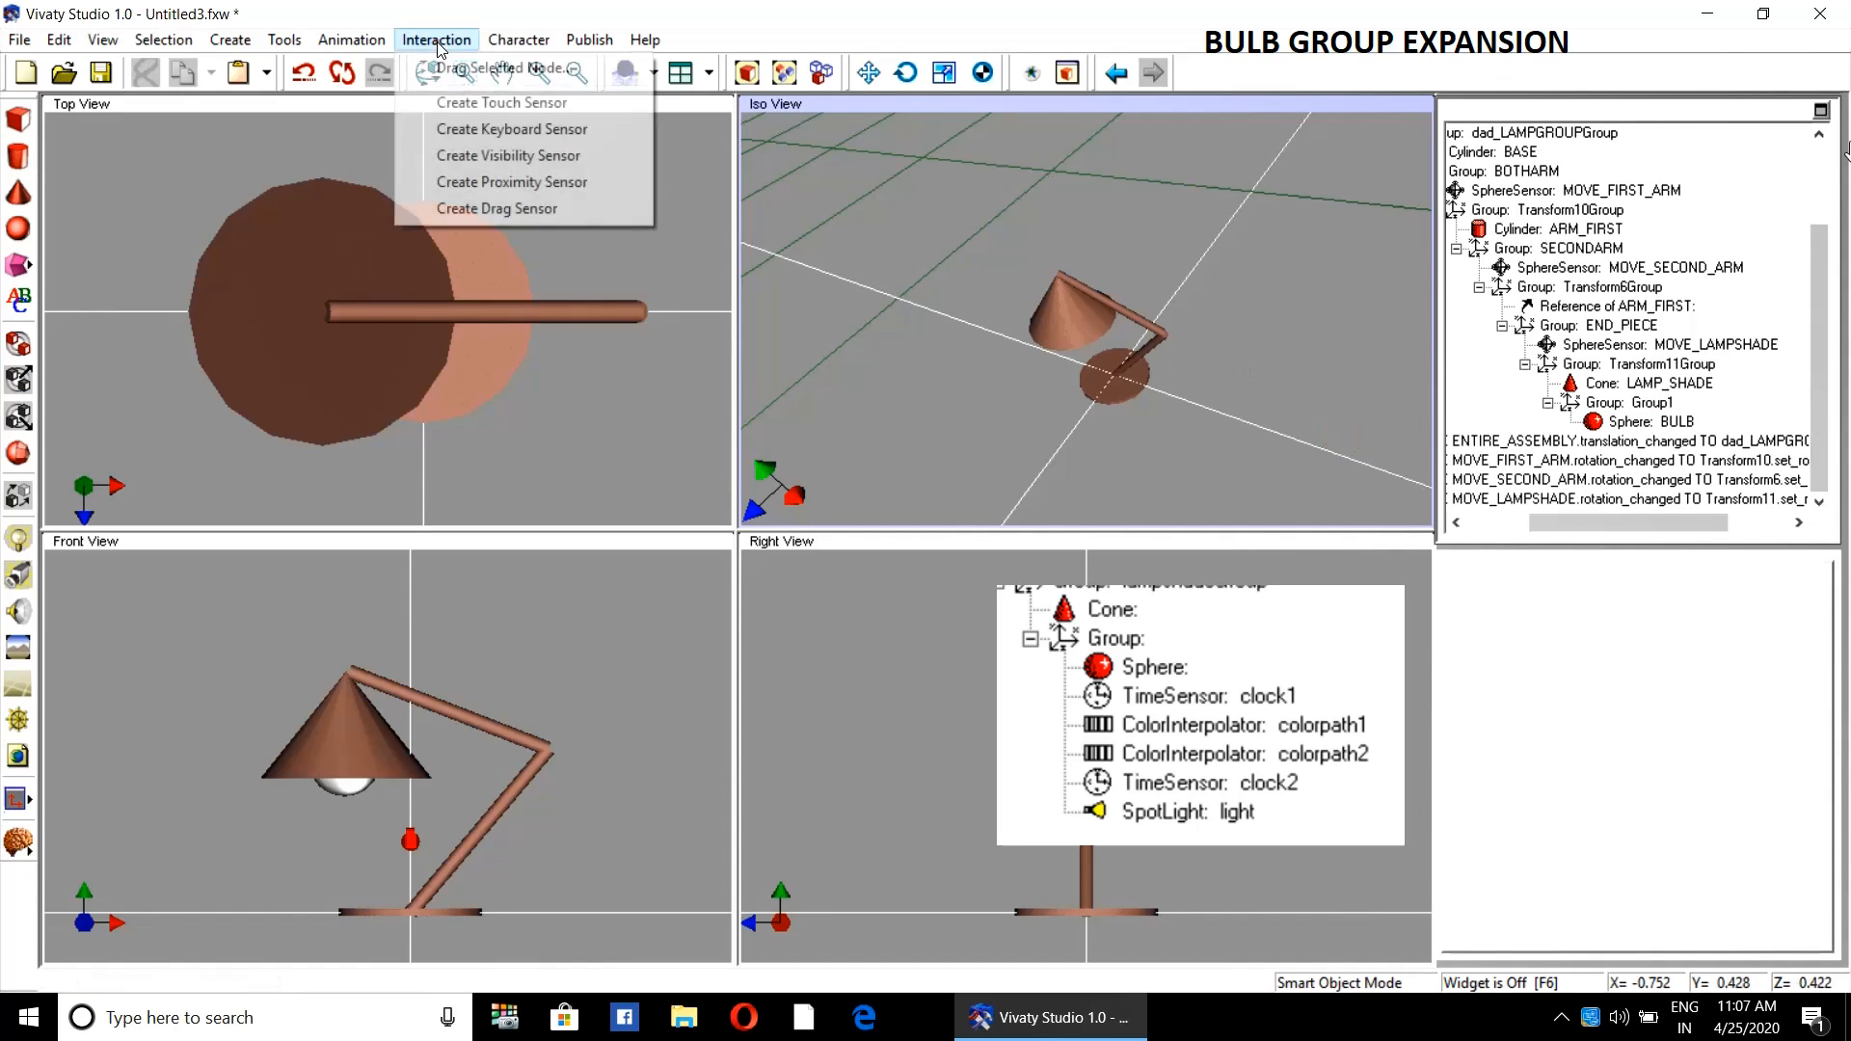
mouse_move(337, 48)
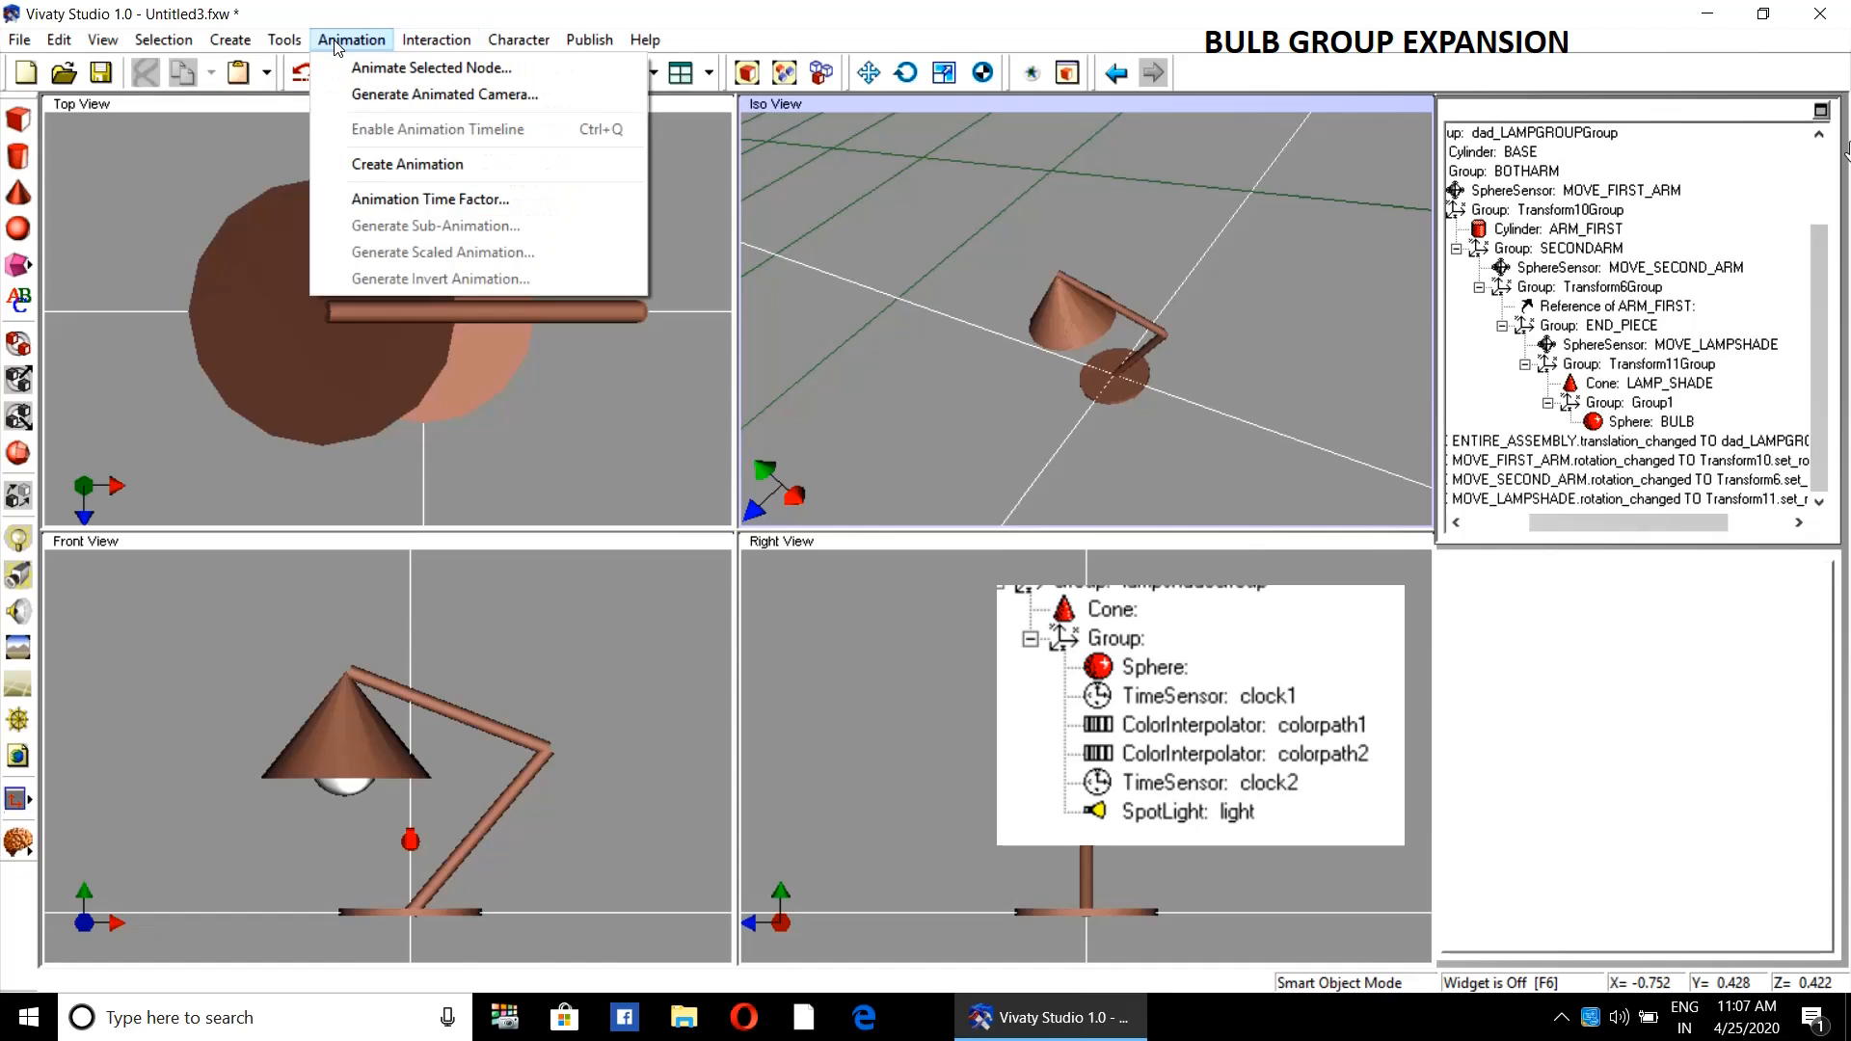
left_click(407, 164)
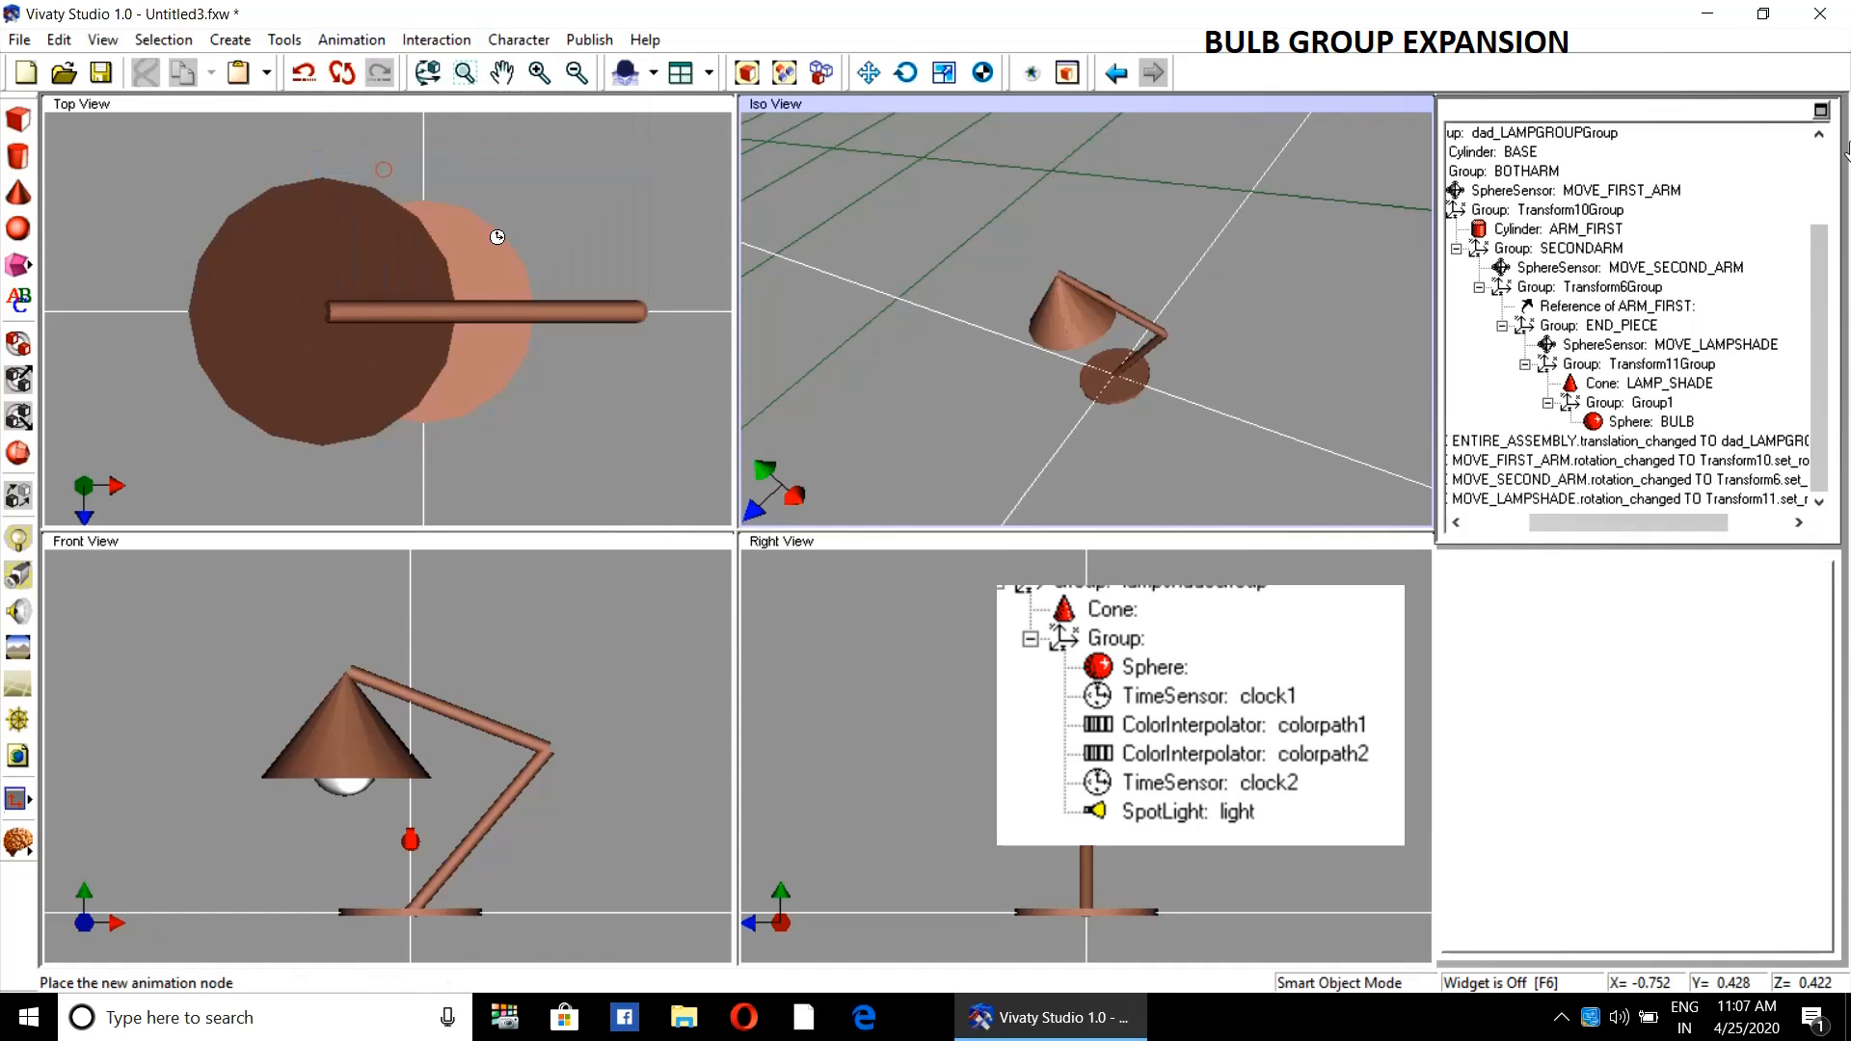
left_click(1324, 403)
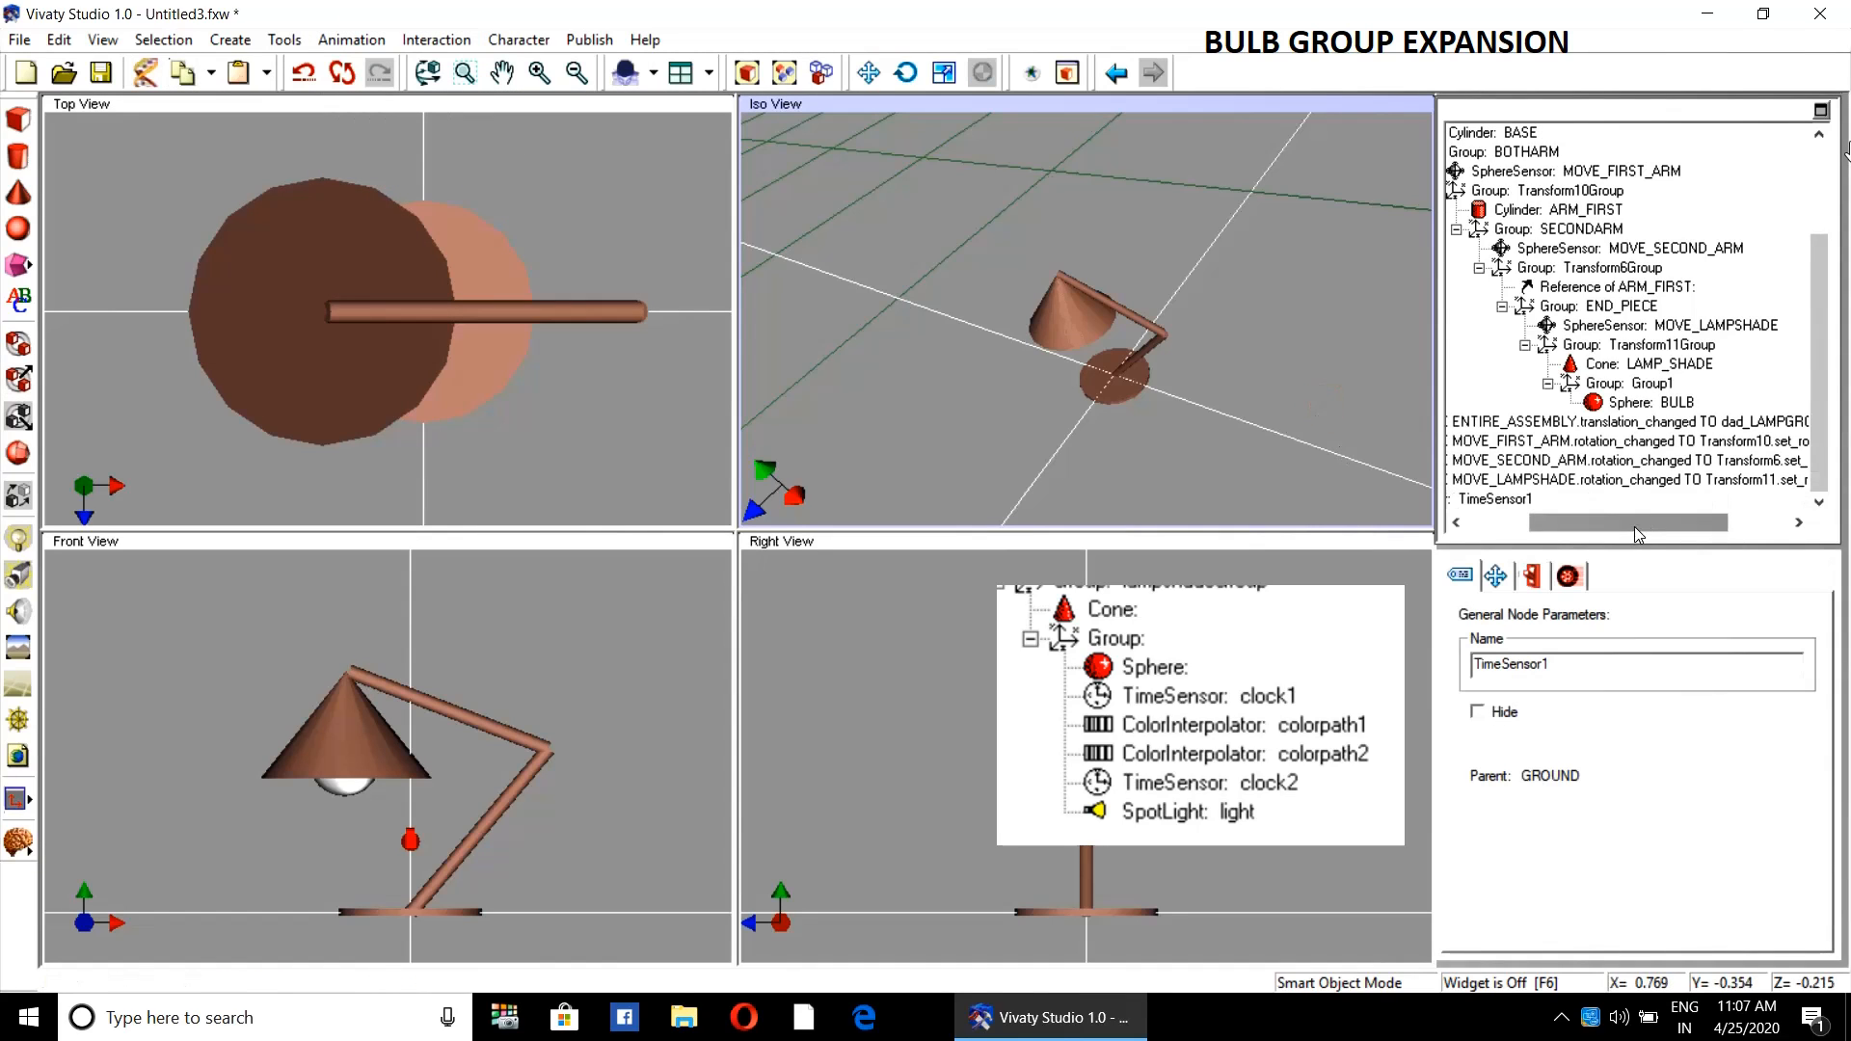
left_click_drag(1634, 526, 1830, 415)
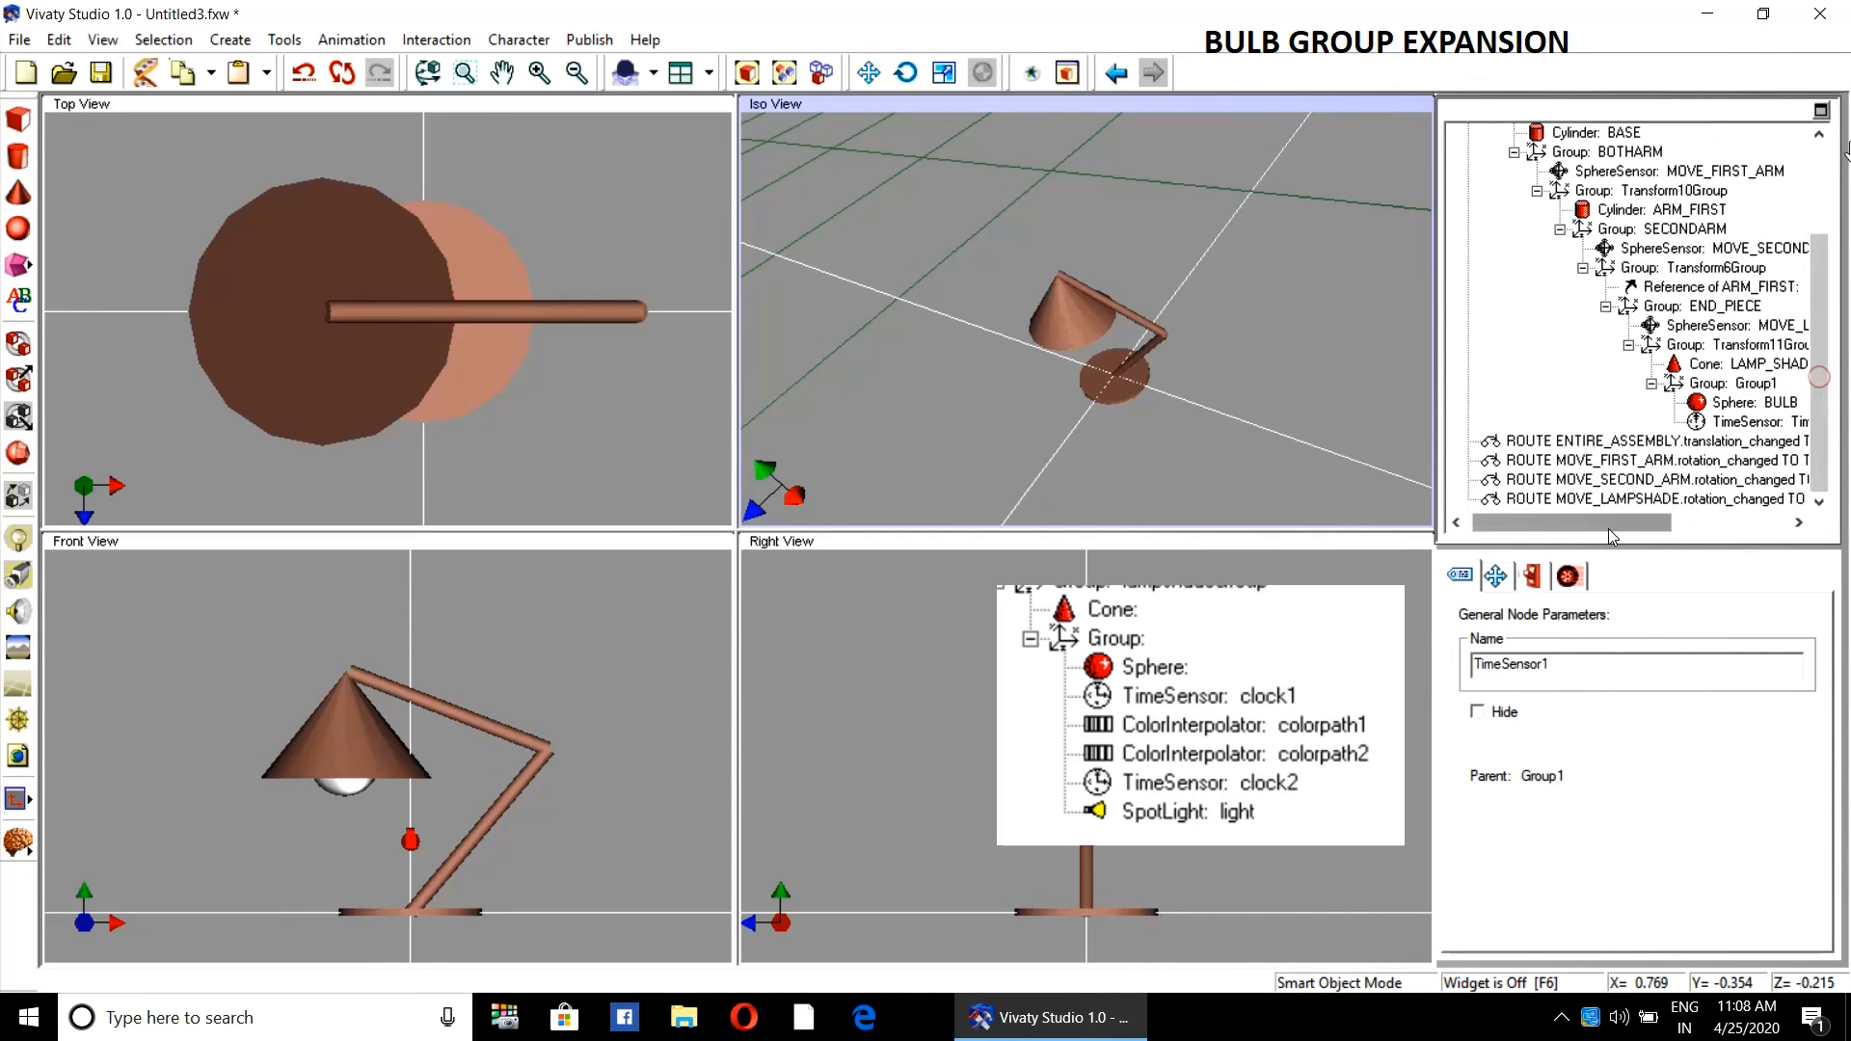
left_click_drag(1597, 526, 1679, 526)
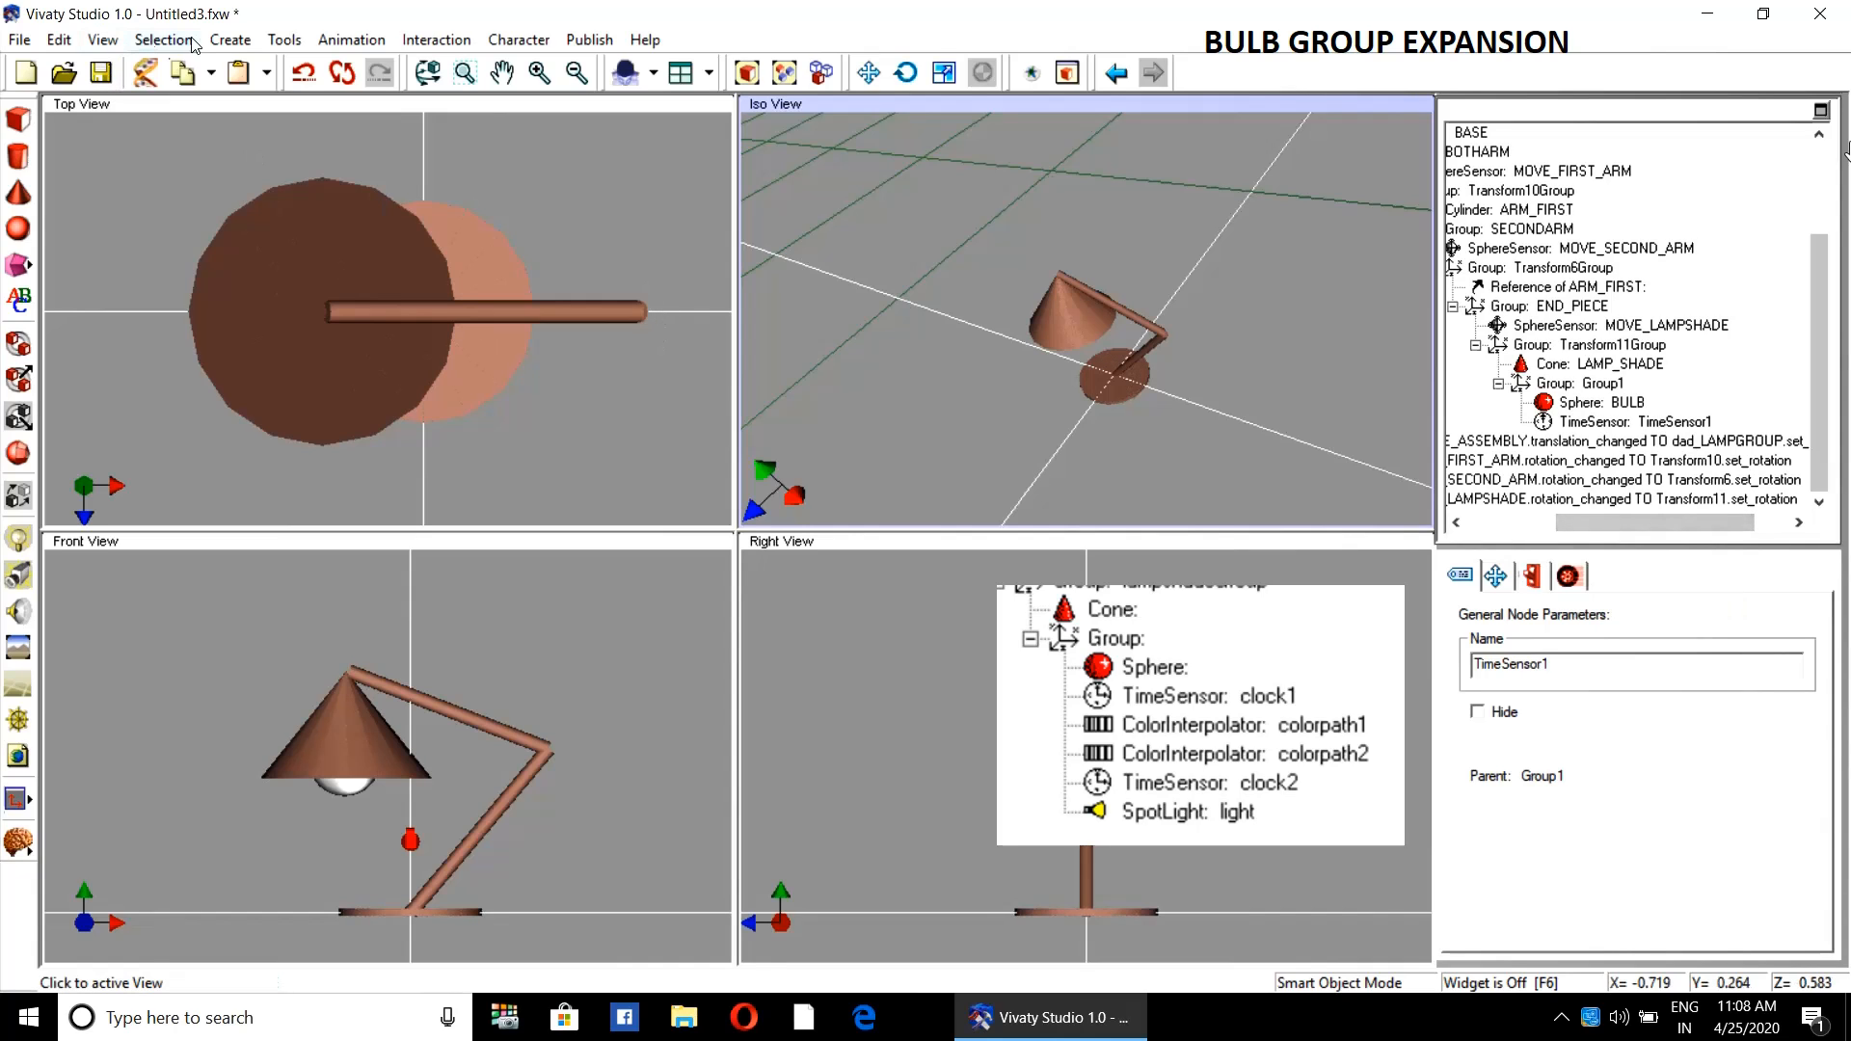
left_click(230, 40)
mouse_move(322, 790)
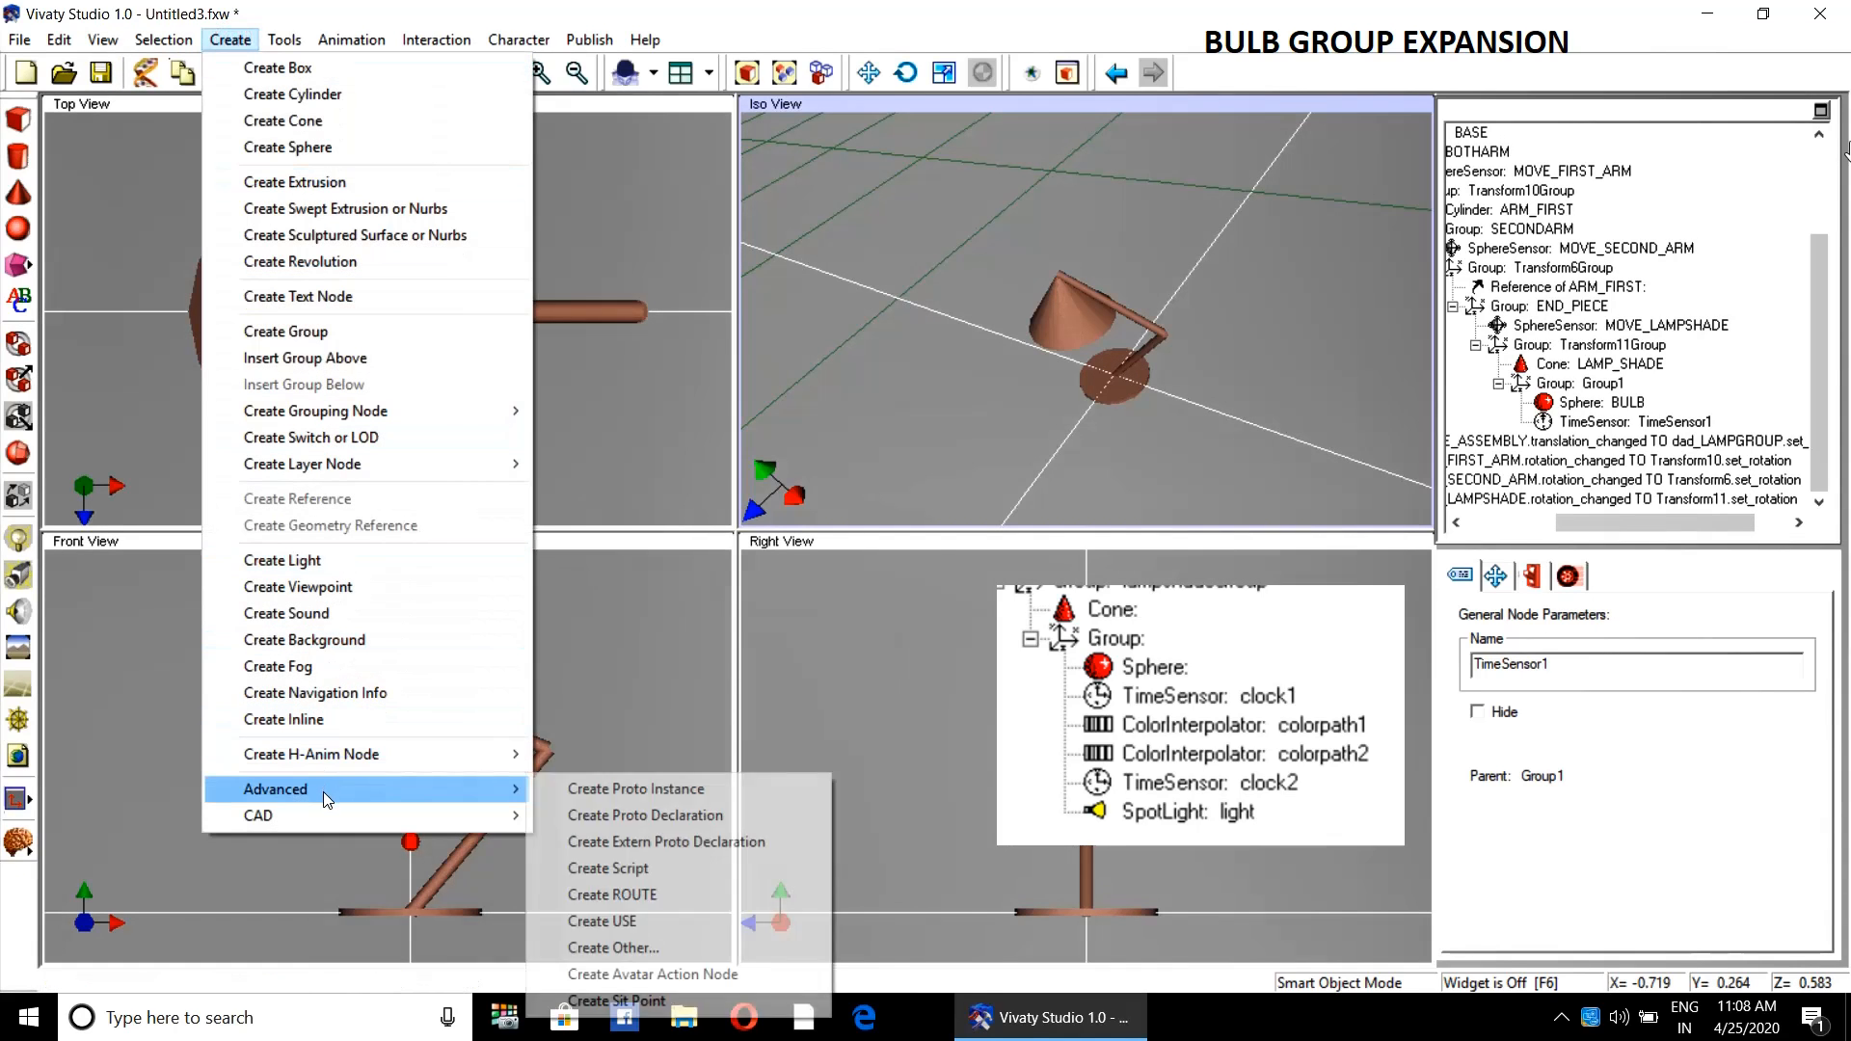
left_click(661, 947)
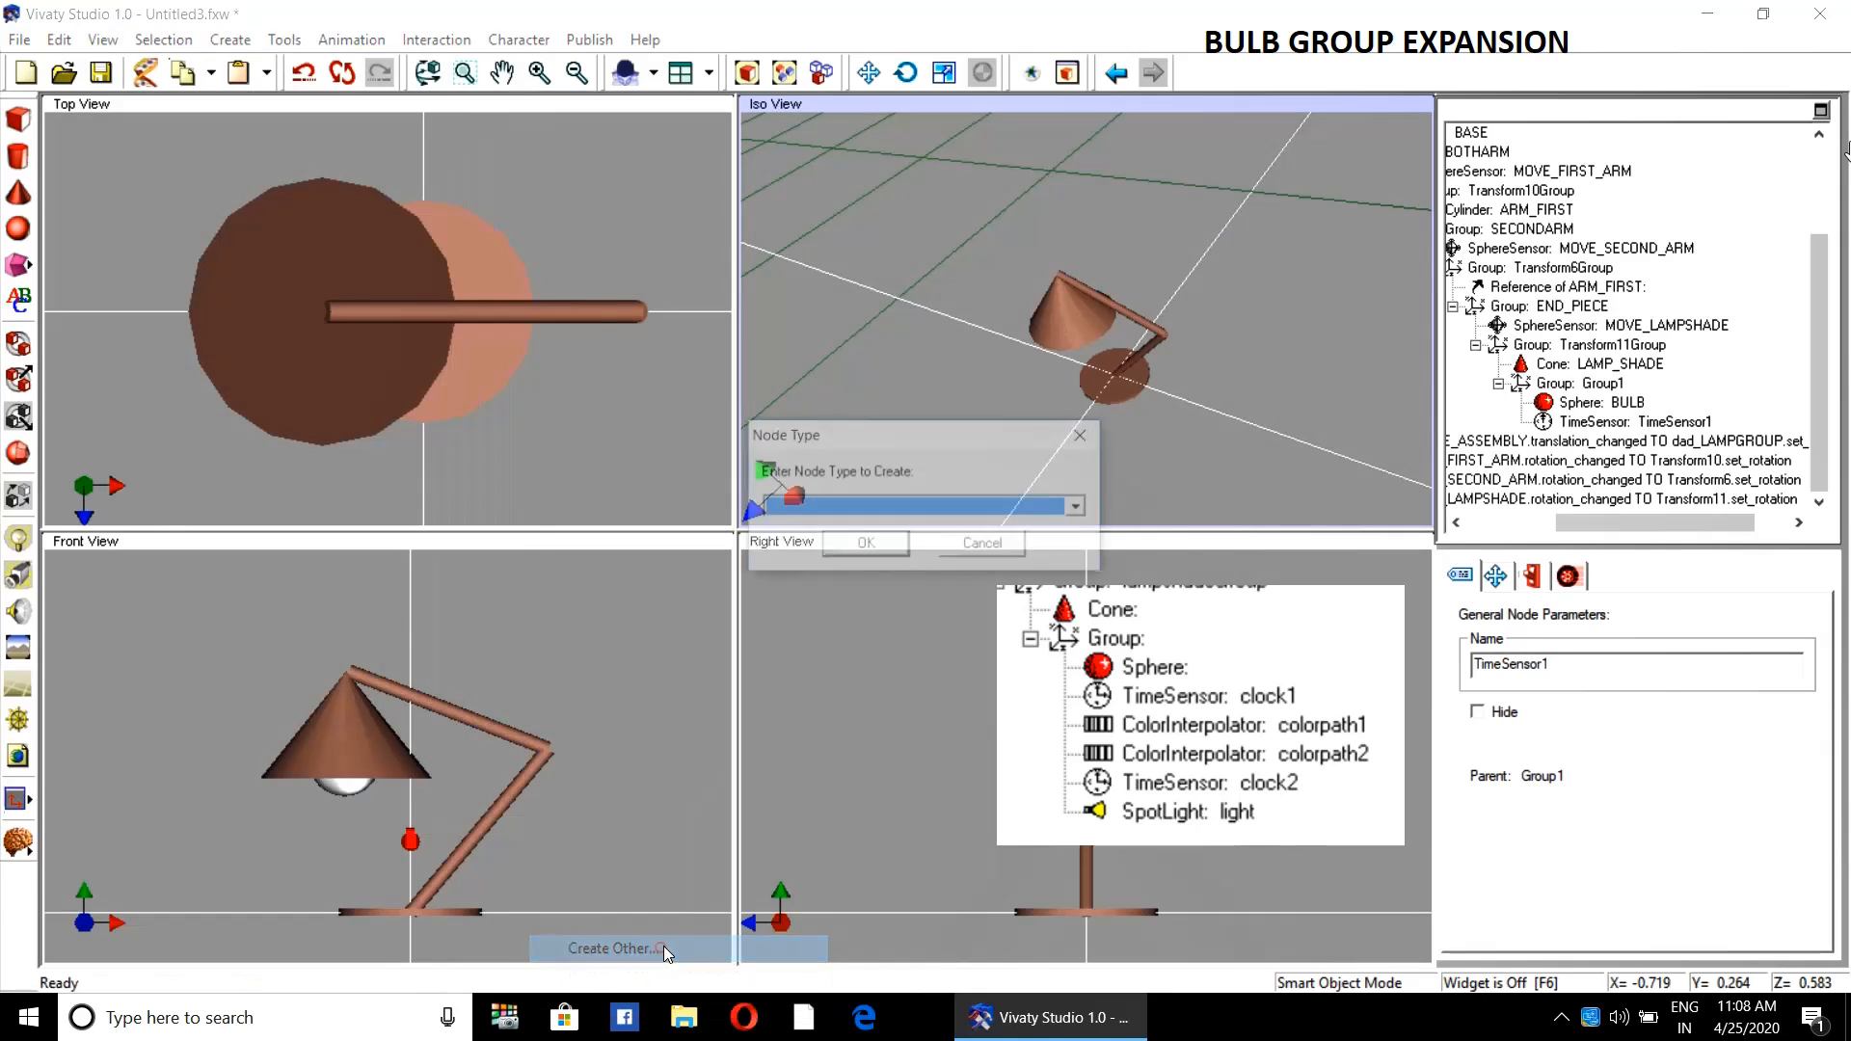
type("co")
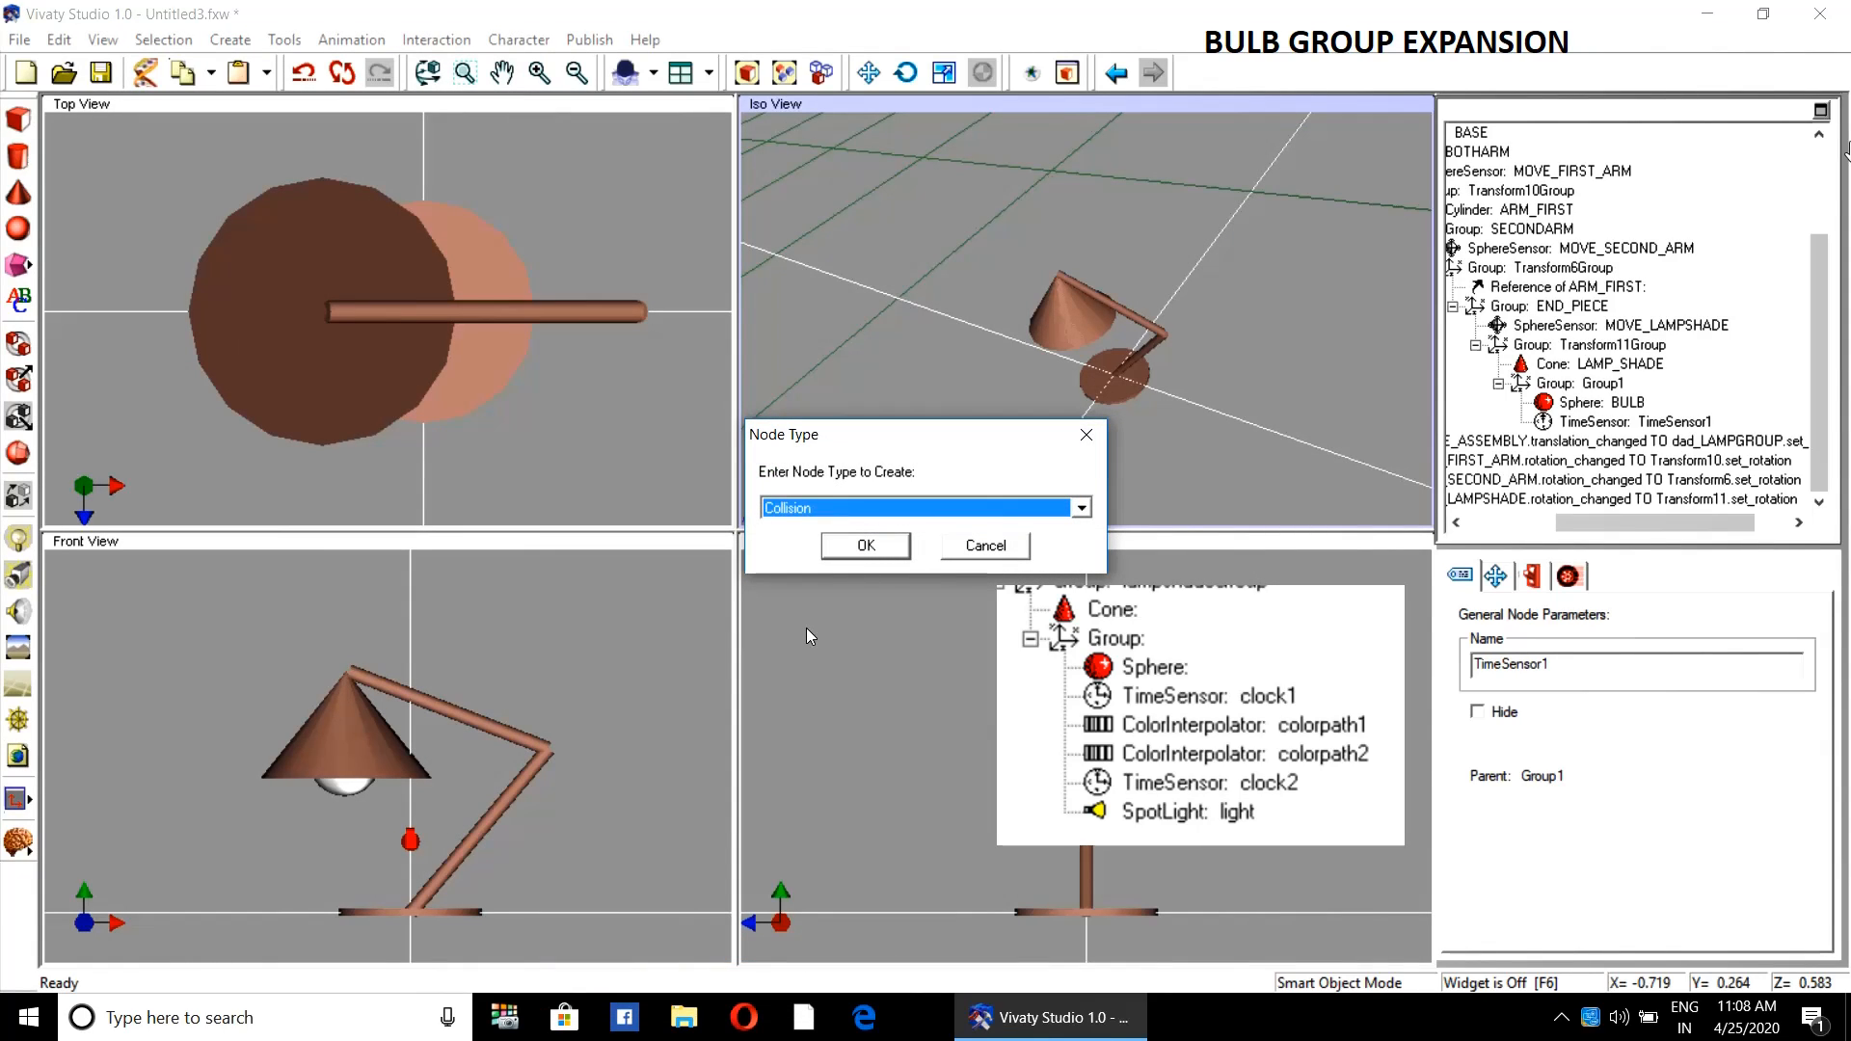
type("ori")
left_click(972, 544)
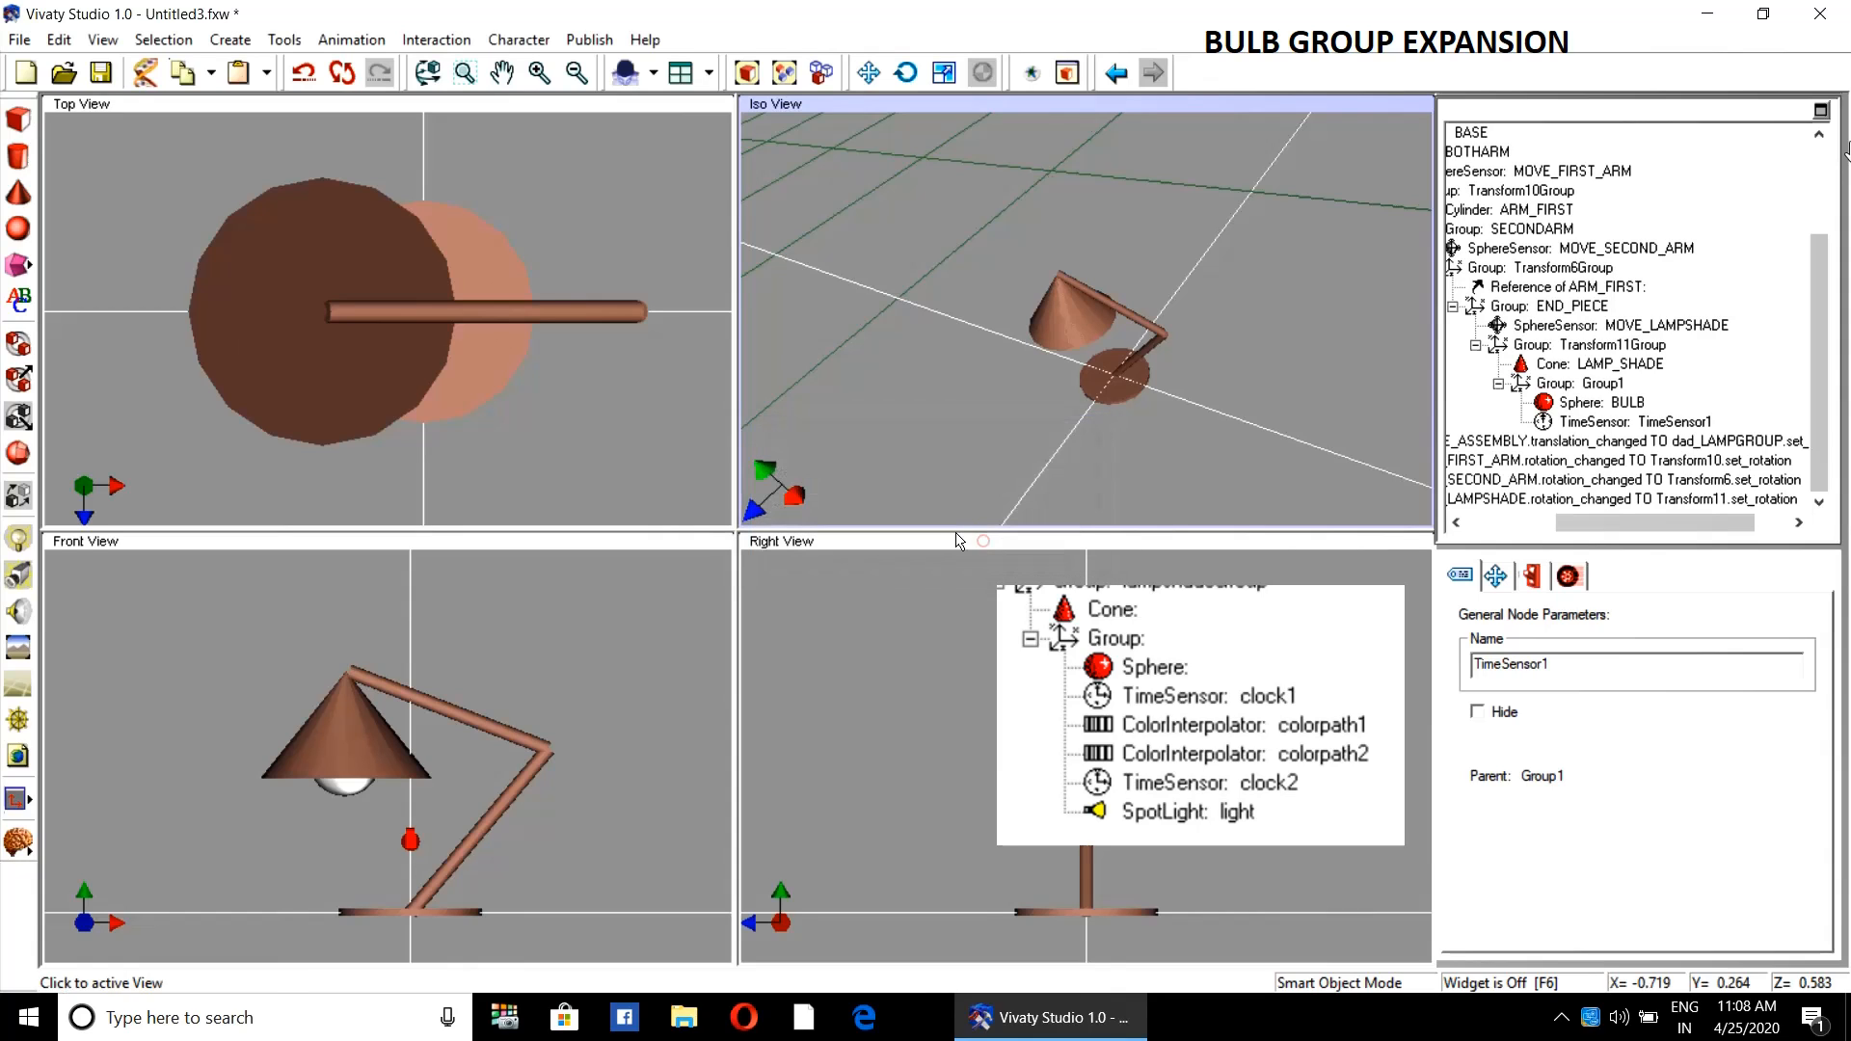
- Create a ColorInterpolator node in the scene and move it into Group1 with the bulb and its time sensor
left_click(162, 39)
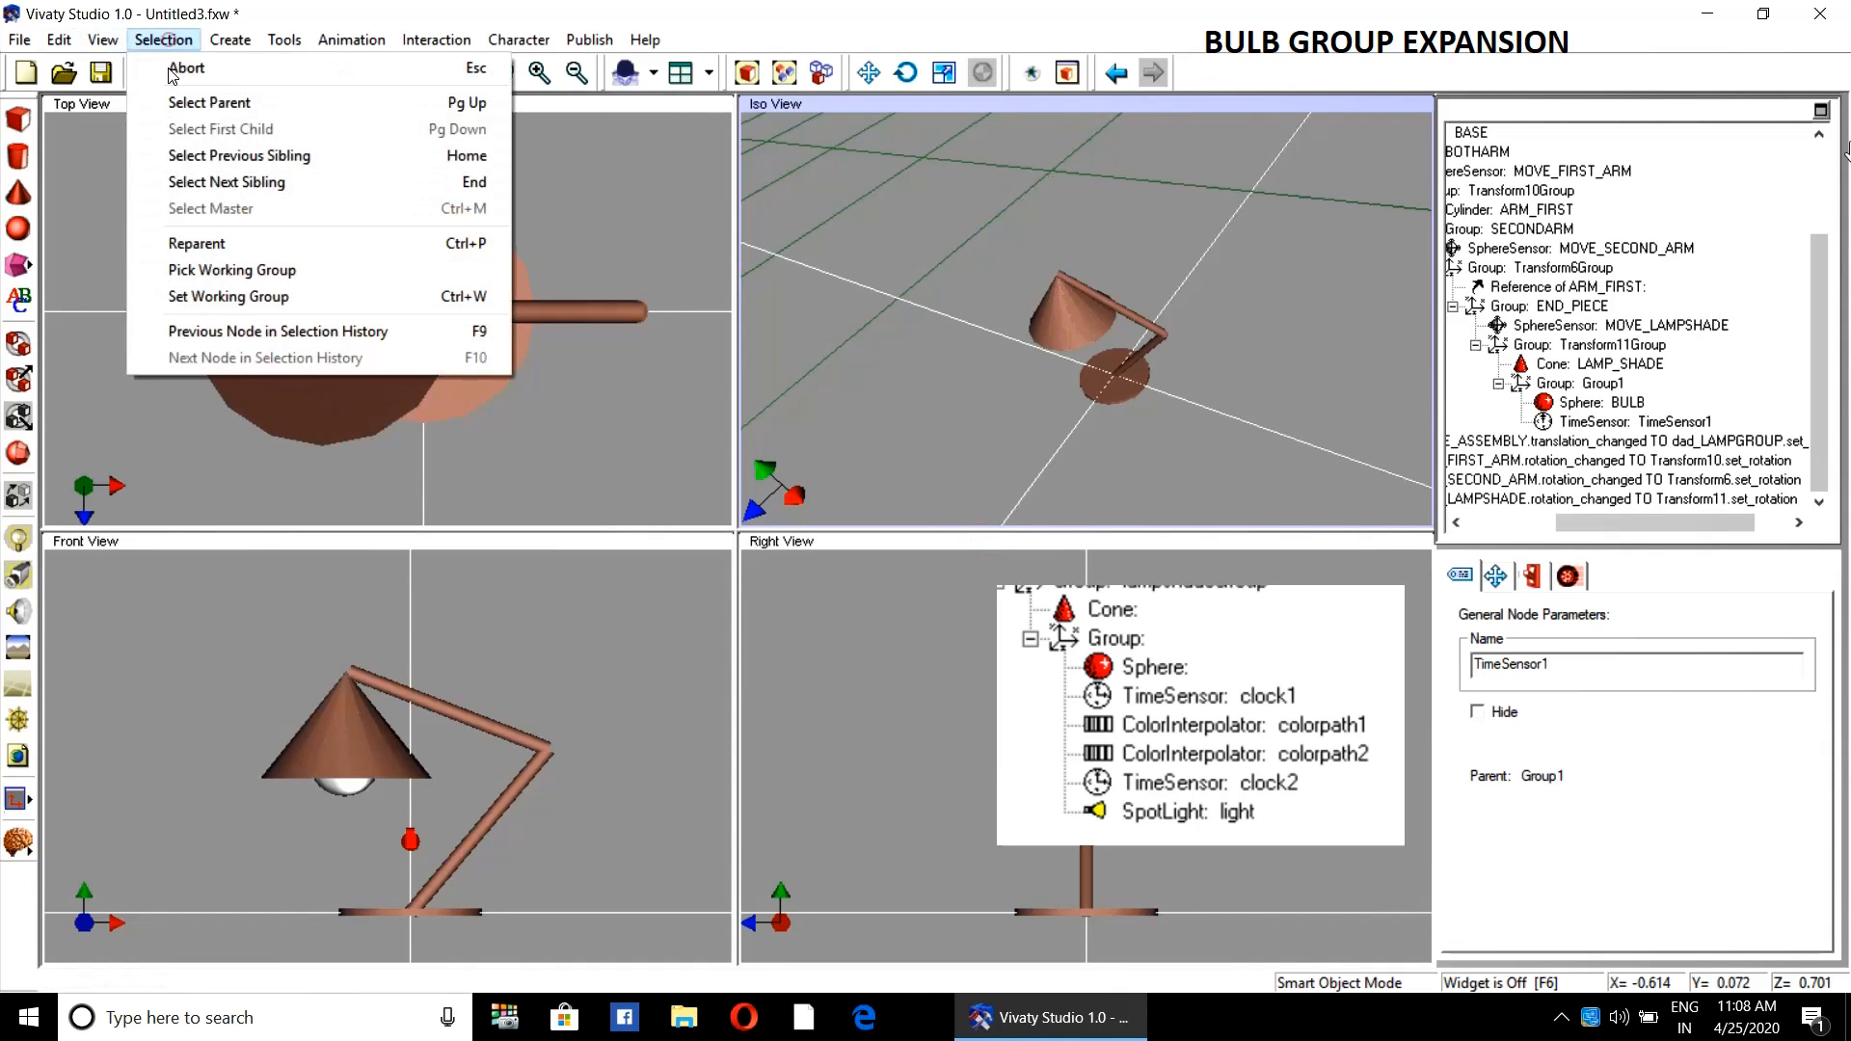
mouse_move(106, 39)
mouse_move(230, 39)
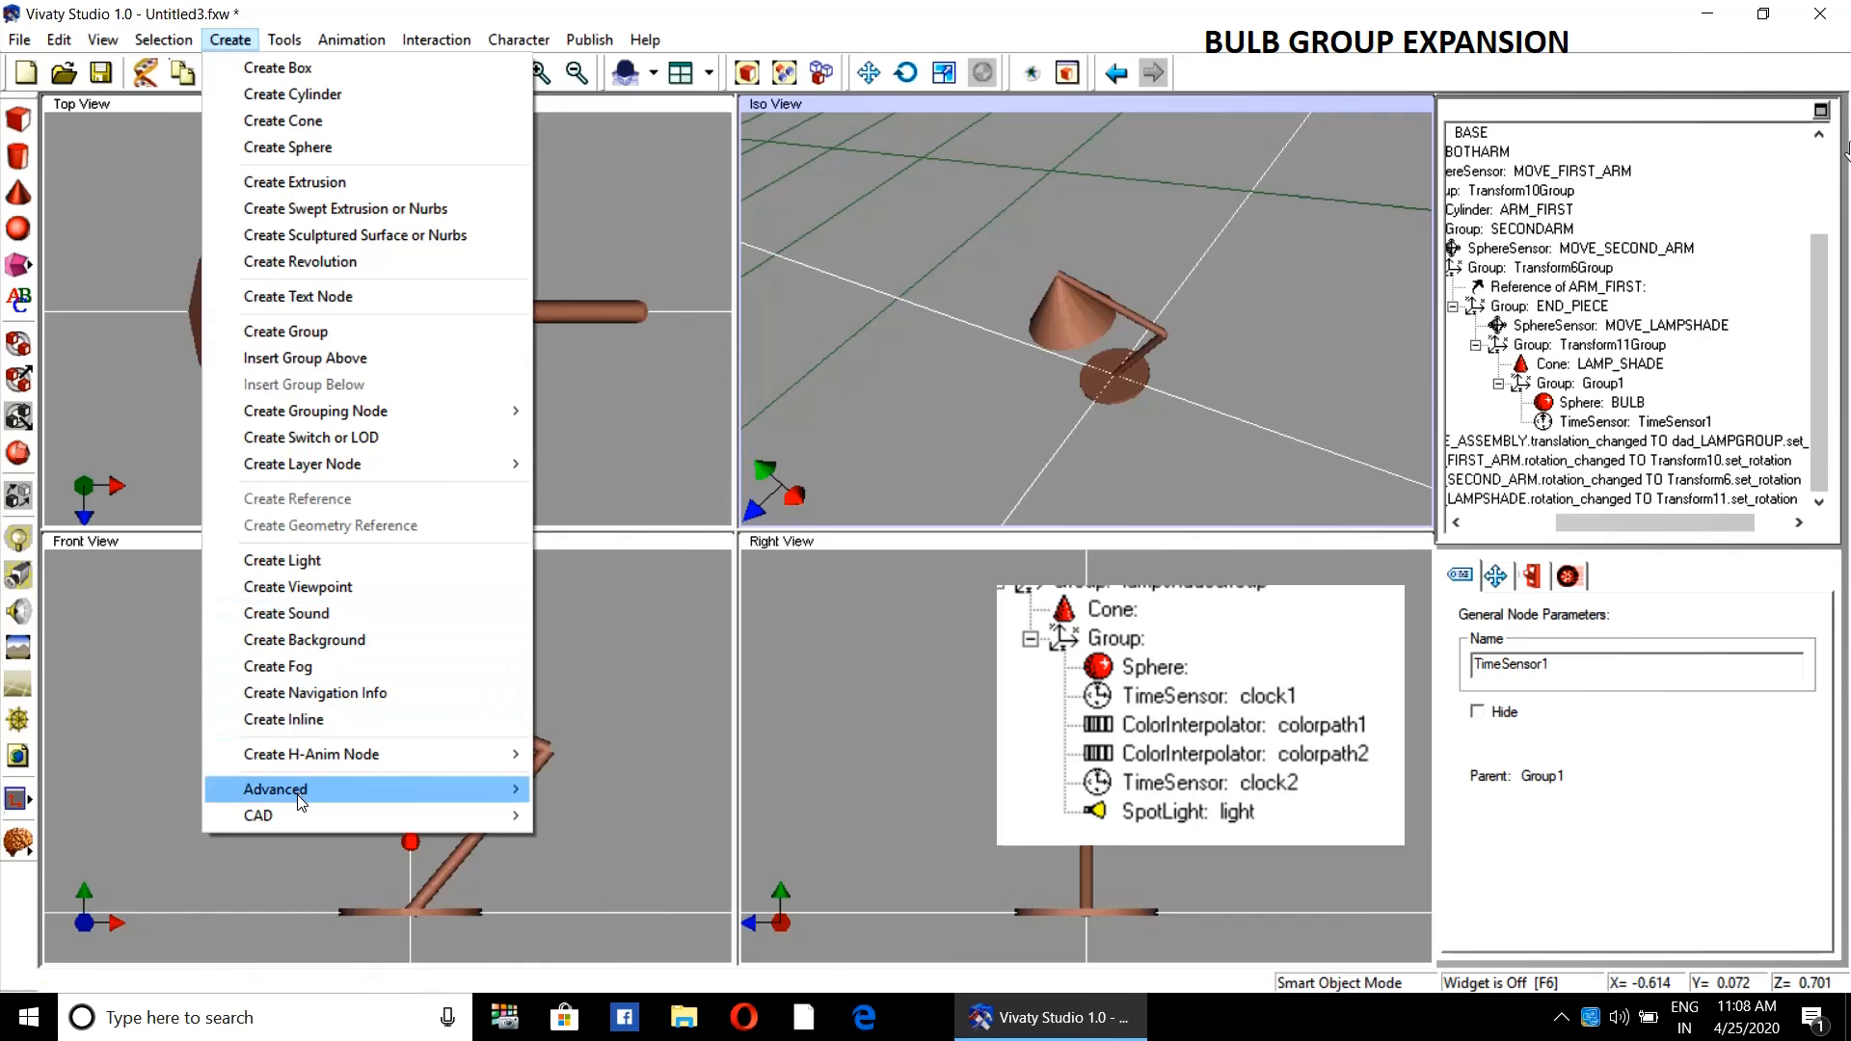
mouse_move(482, 789)
left_click(616, 948)
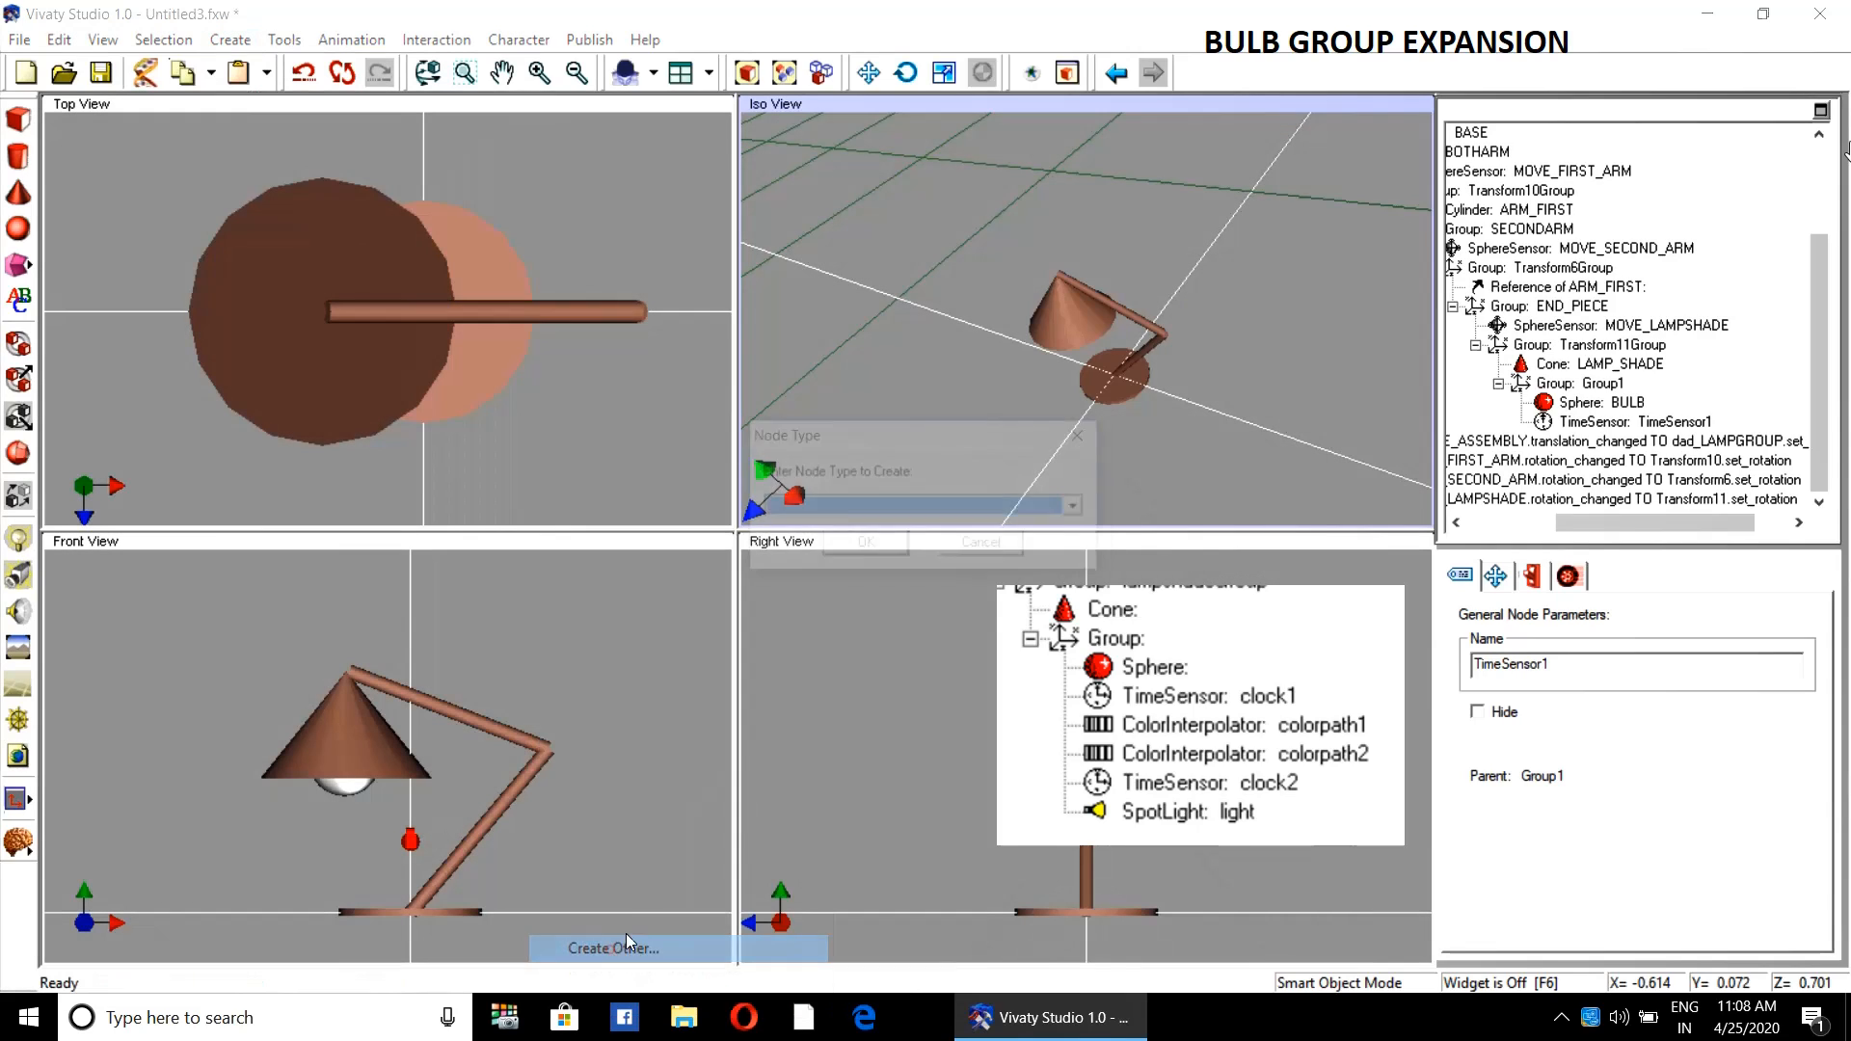
type("co")
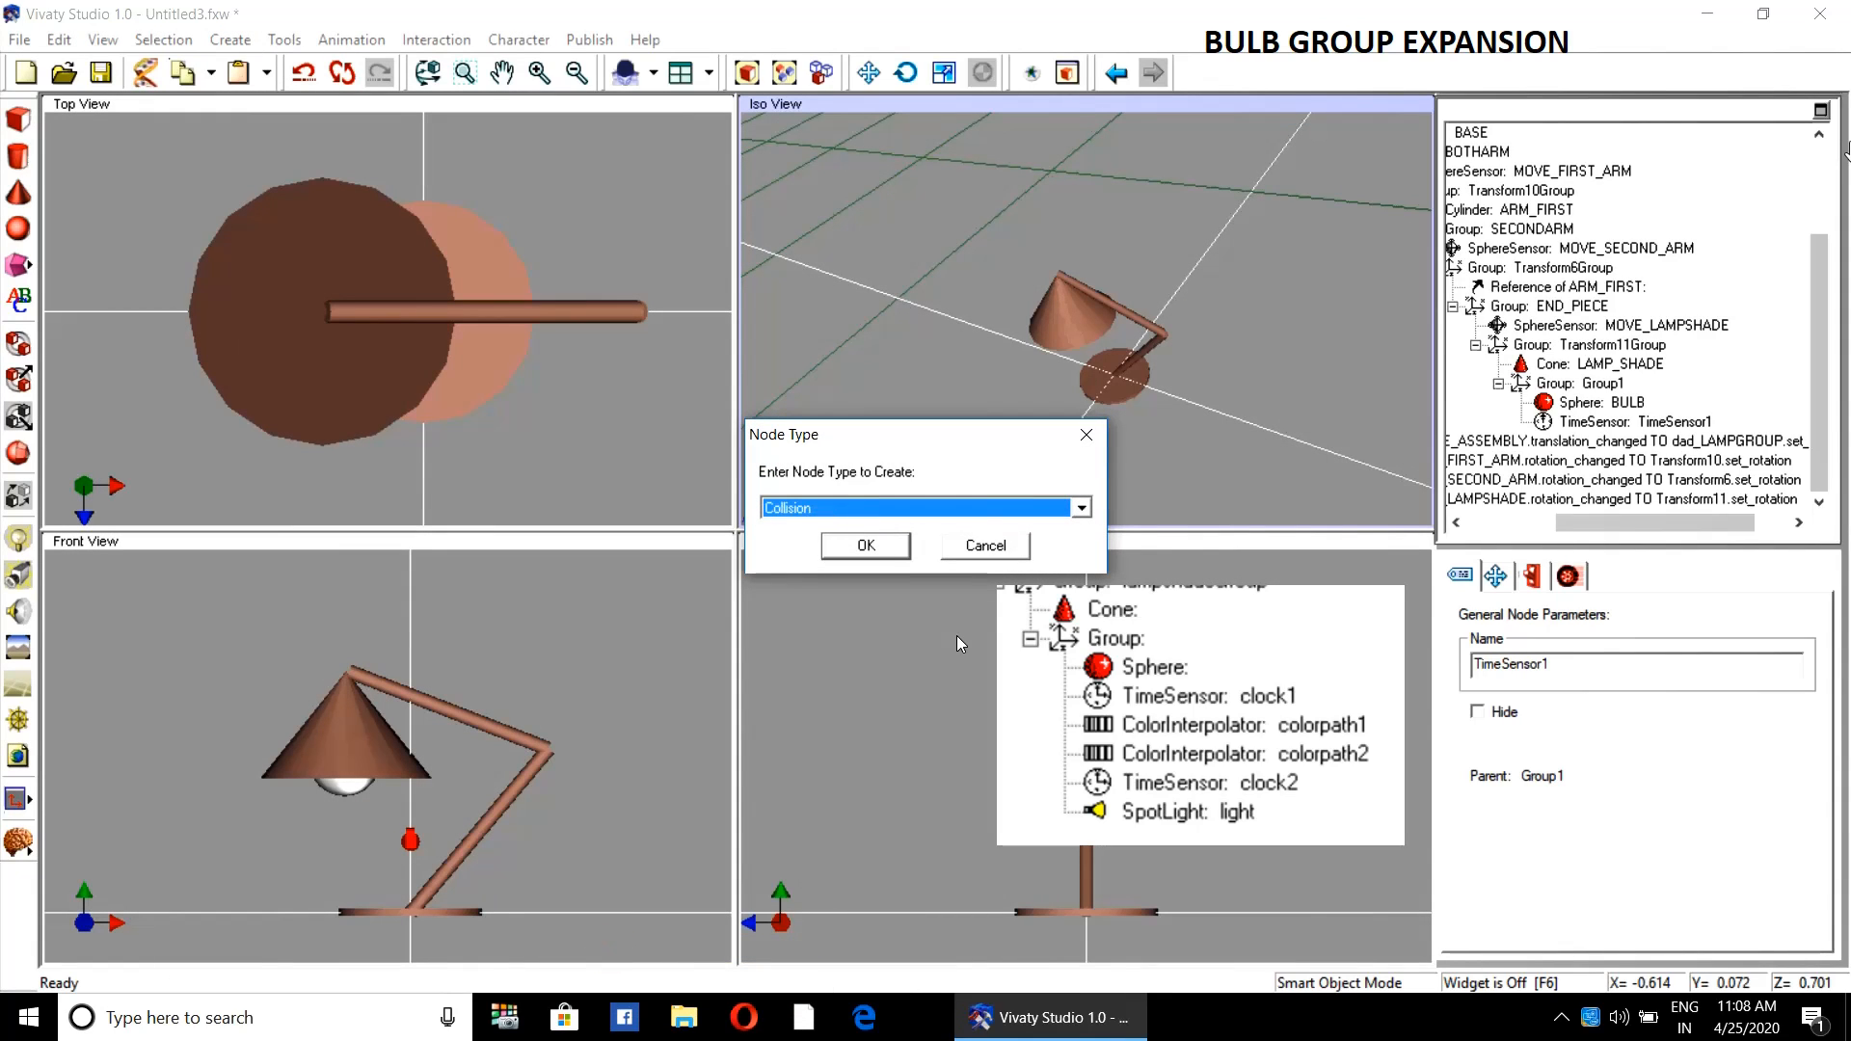
type("lorInterpolator")
left_click(839, 548)
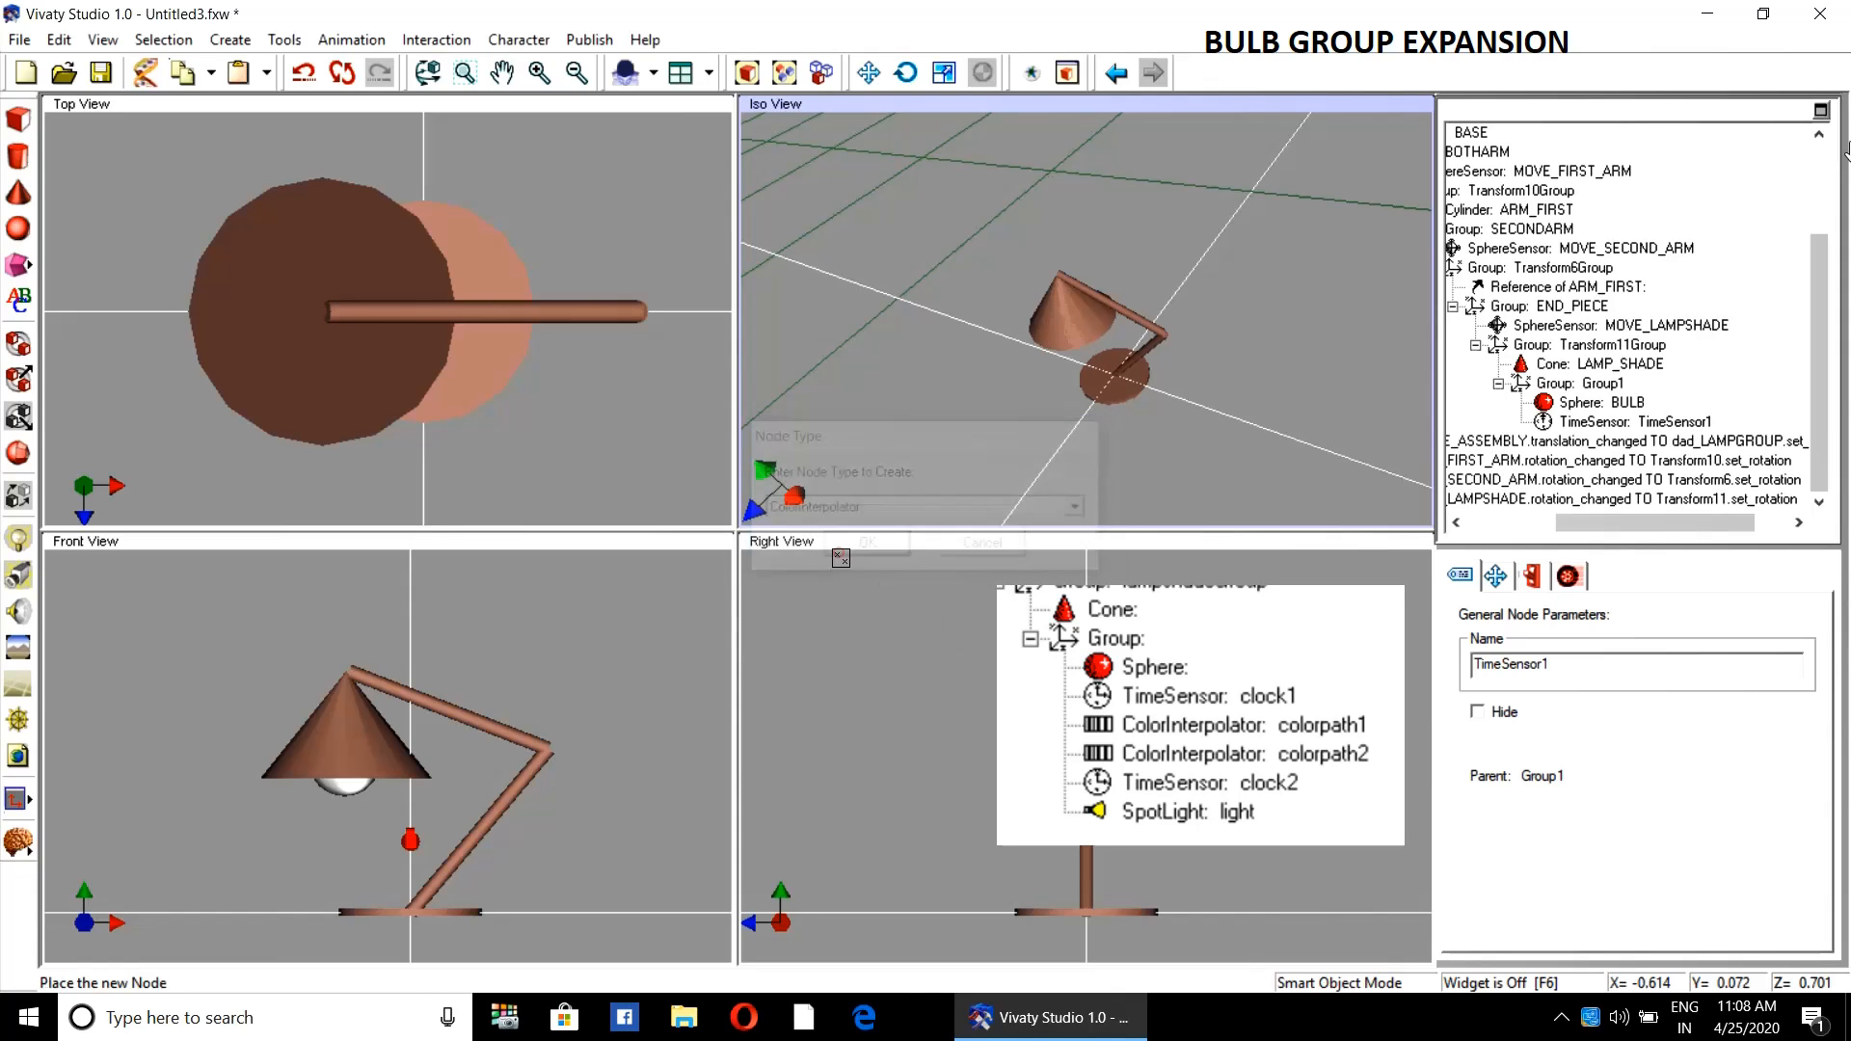
left_click(1241, 470)
left_click_drag(1632, 523, 1709, 410)
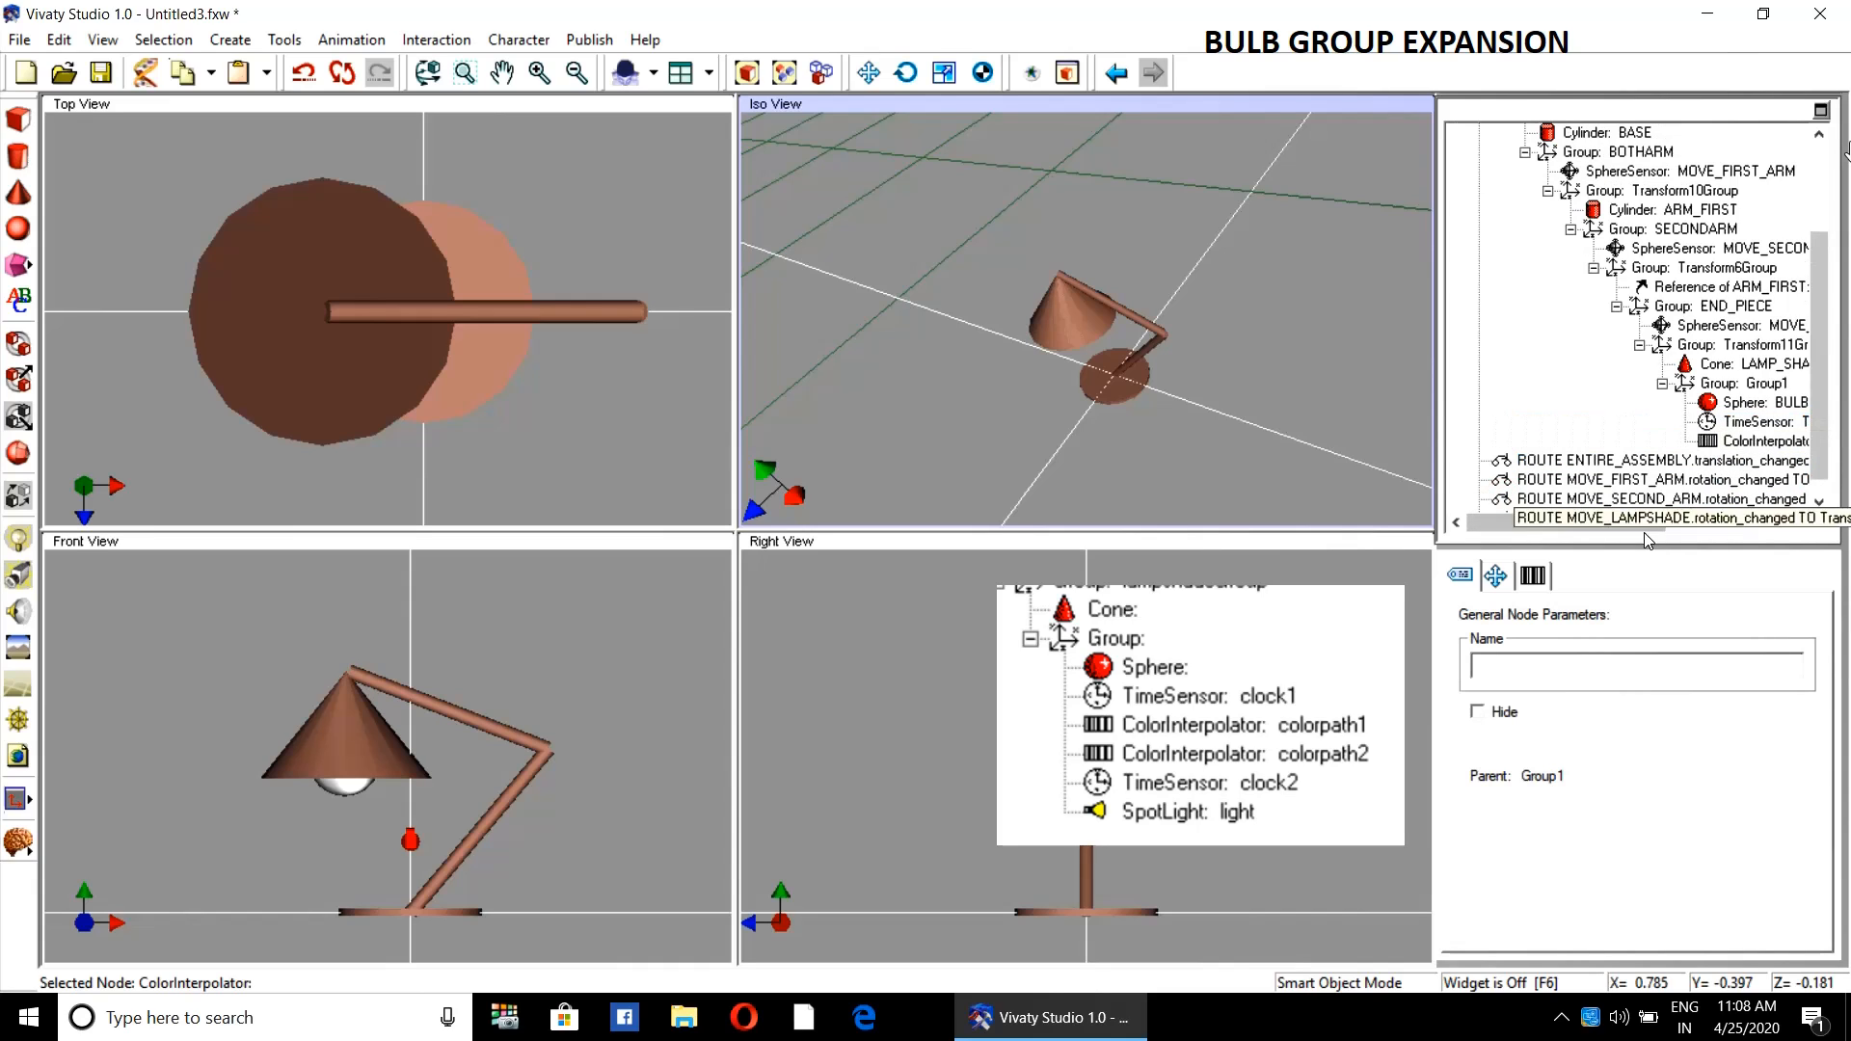
- Add a second ColorInterpolator node and move it into Group1 beside the first interpolator
left_click(231, 40)
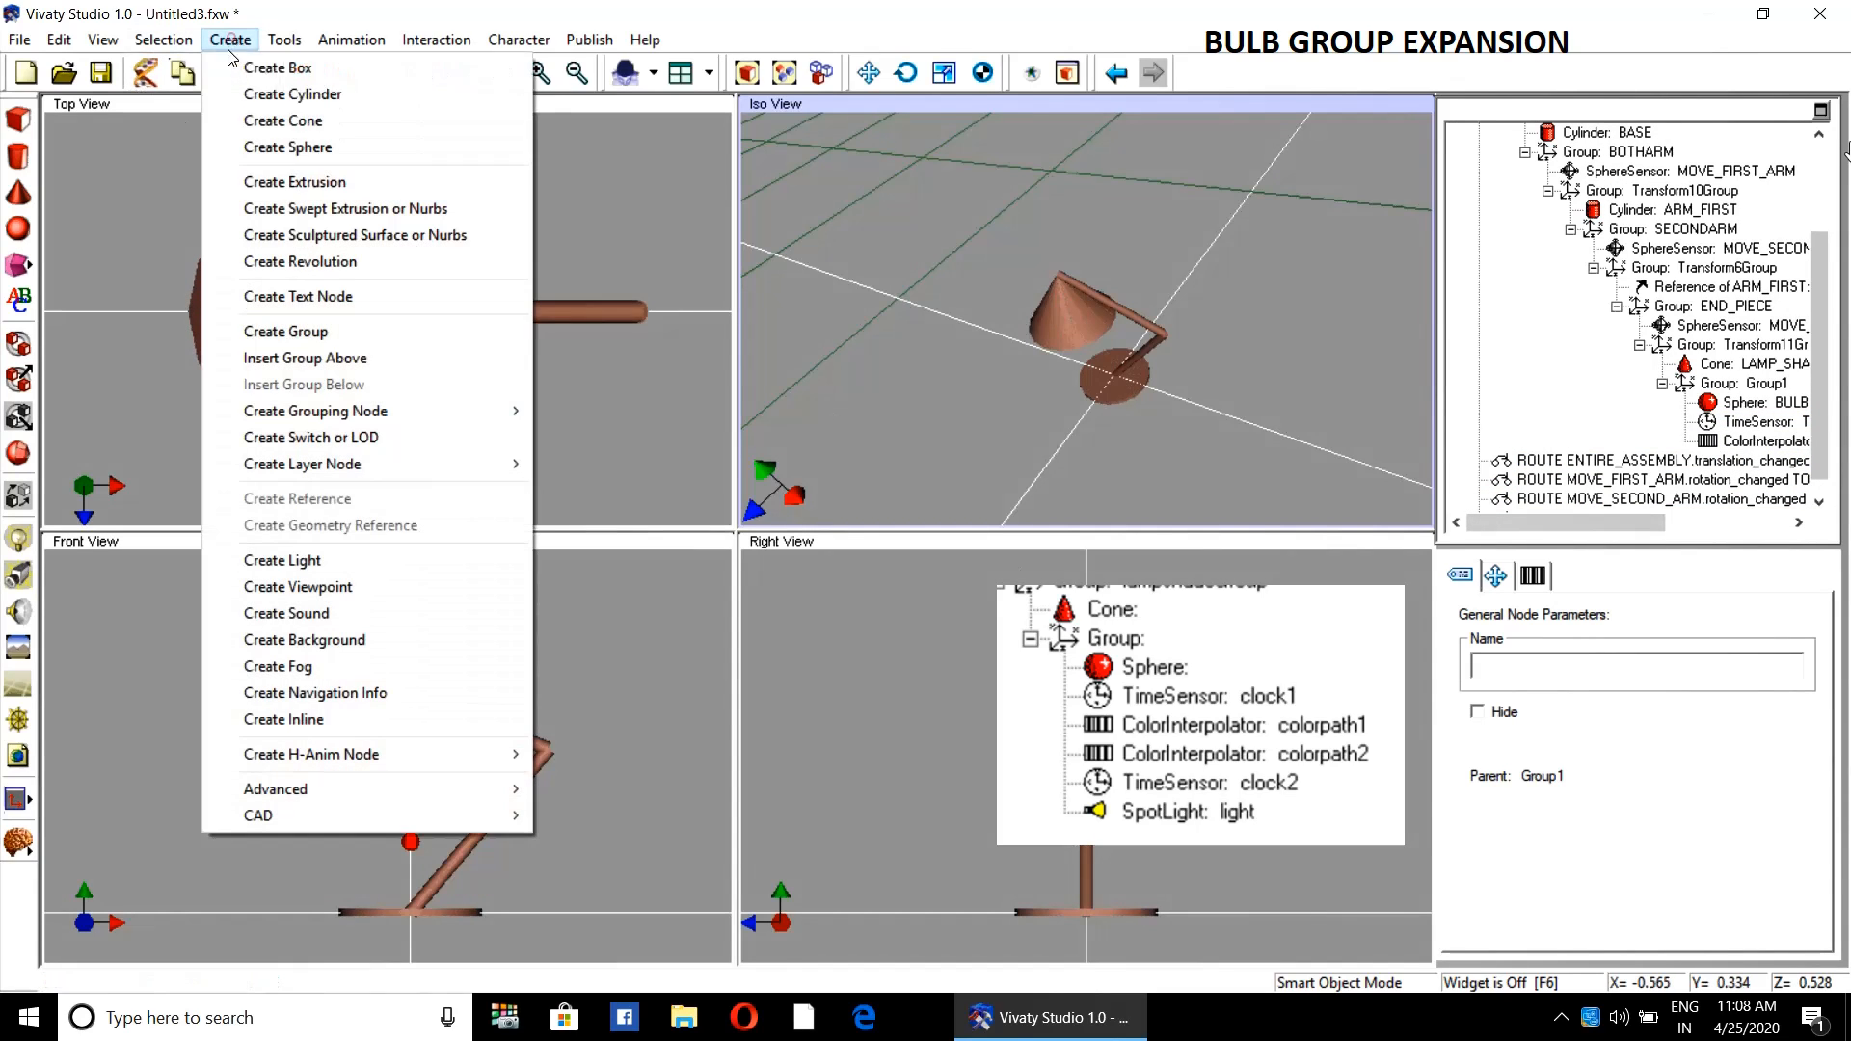
mouse_move(337, 789)
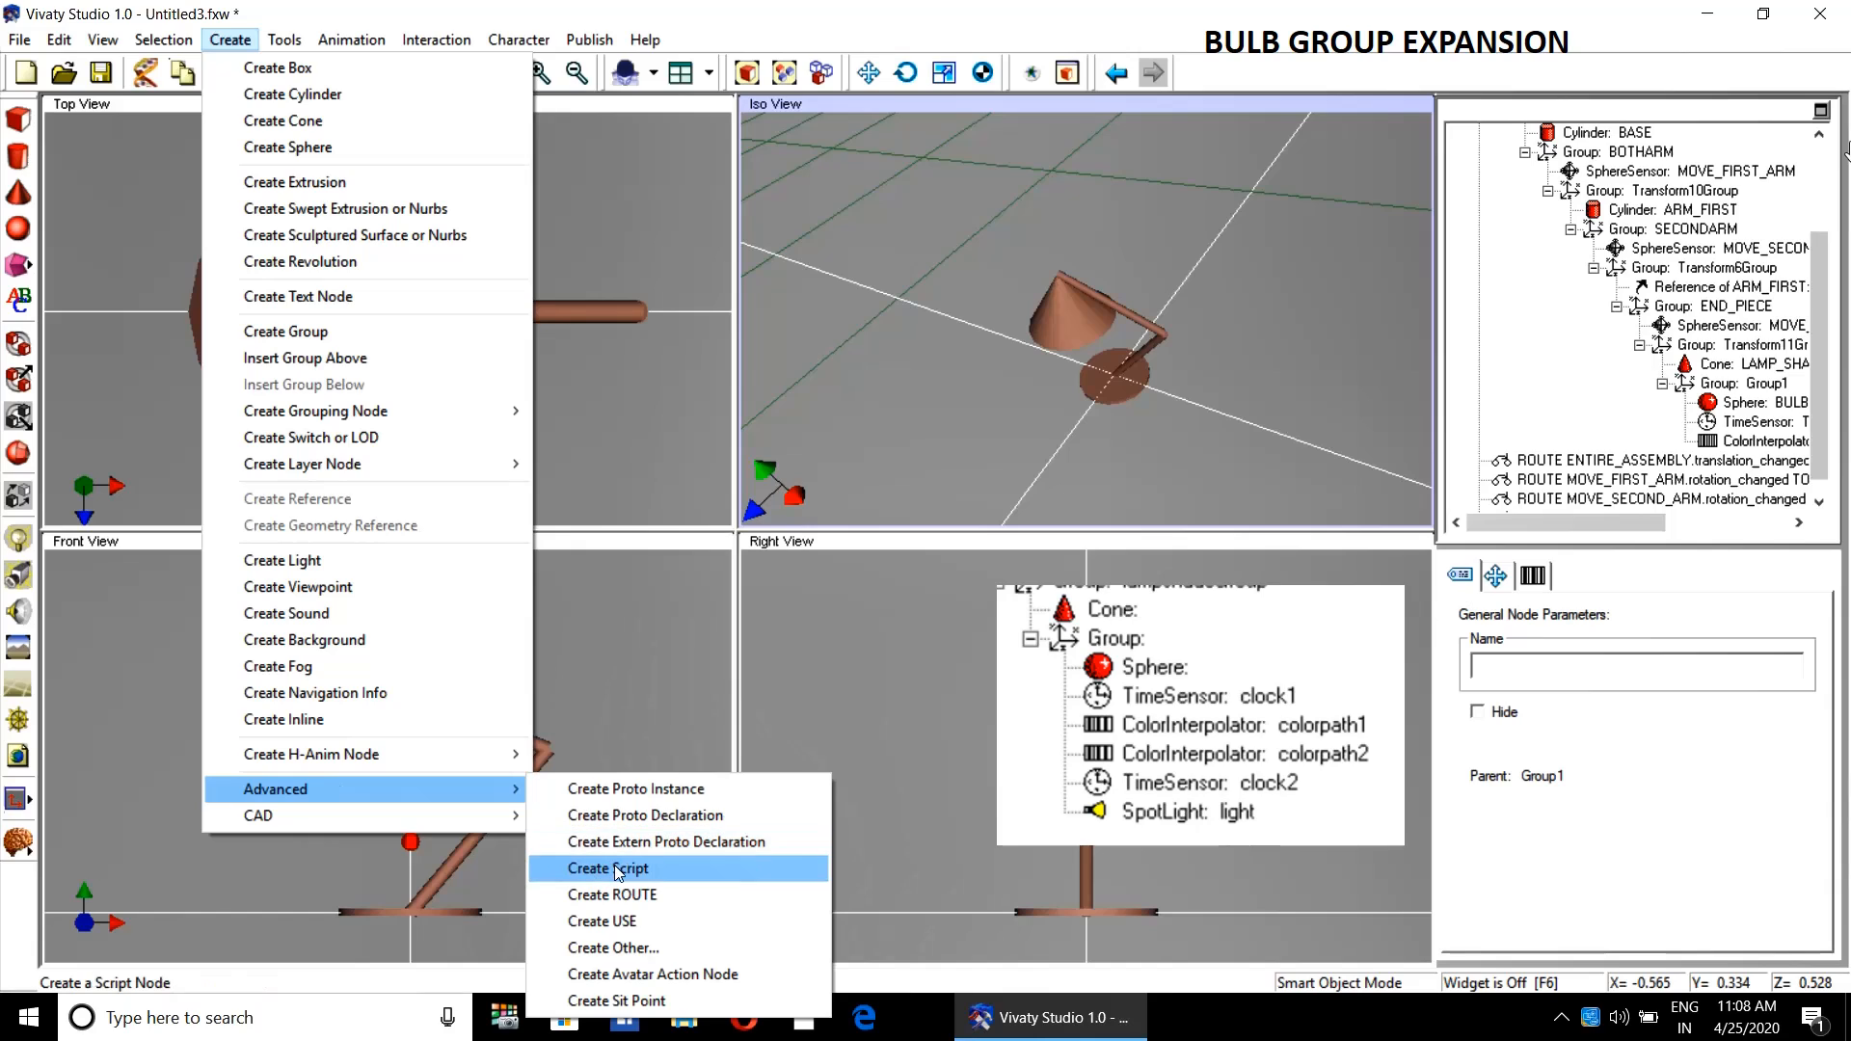
left_click(644, 947)
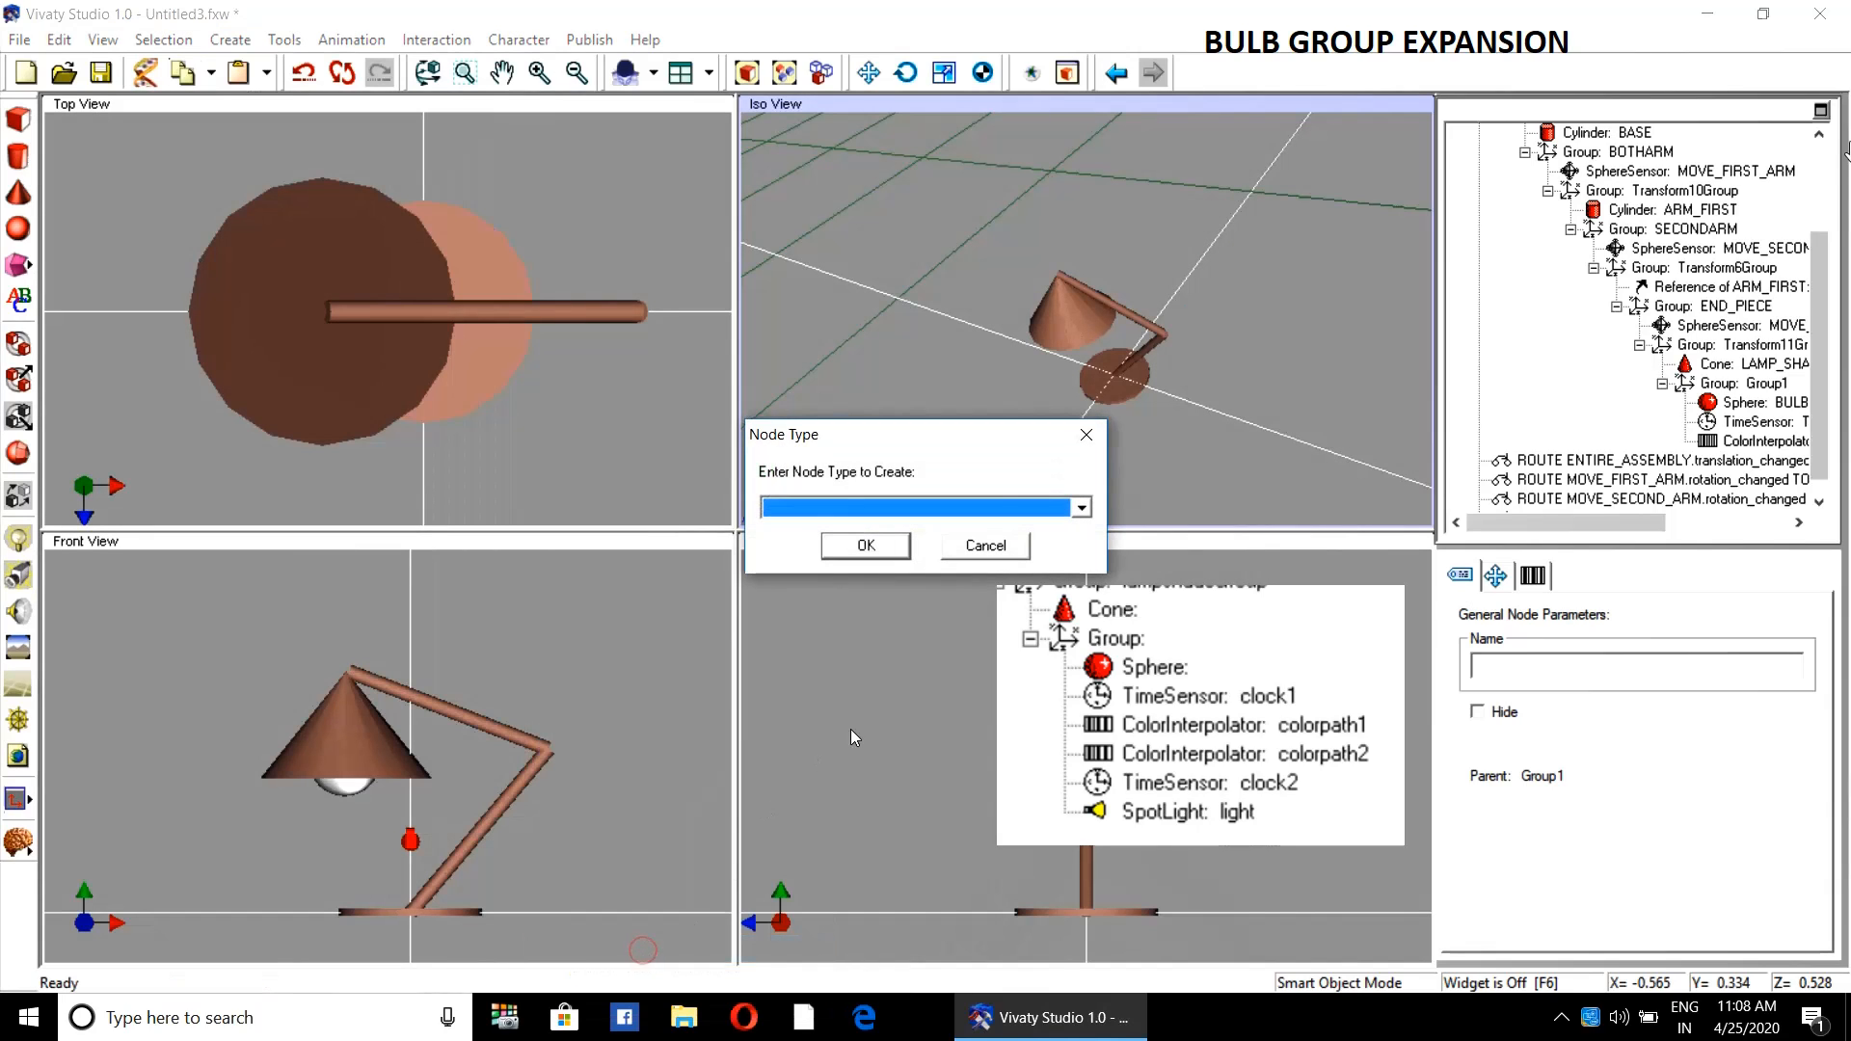
key("Down")
key("Down")
key("o")
key("i")
left_click(1082, 508)
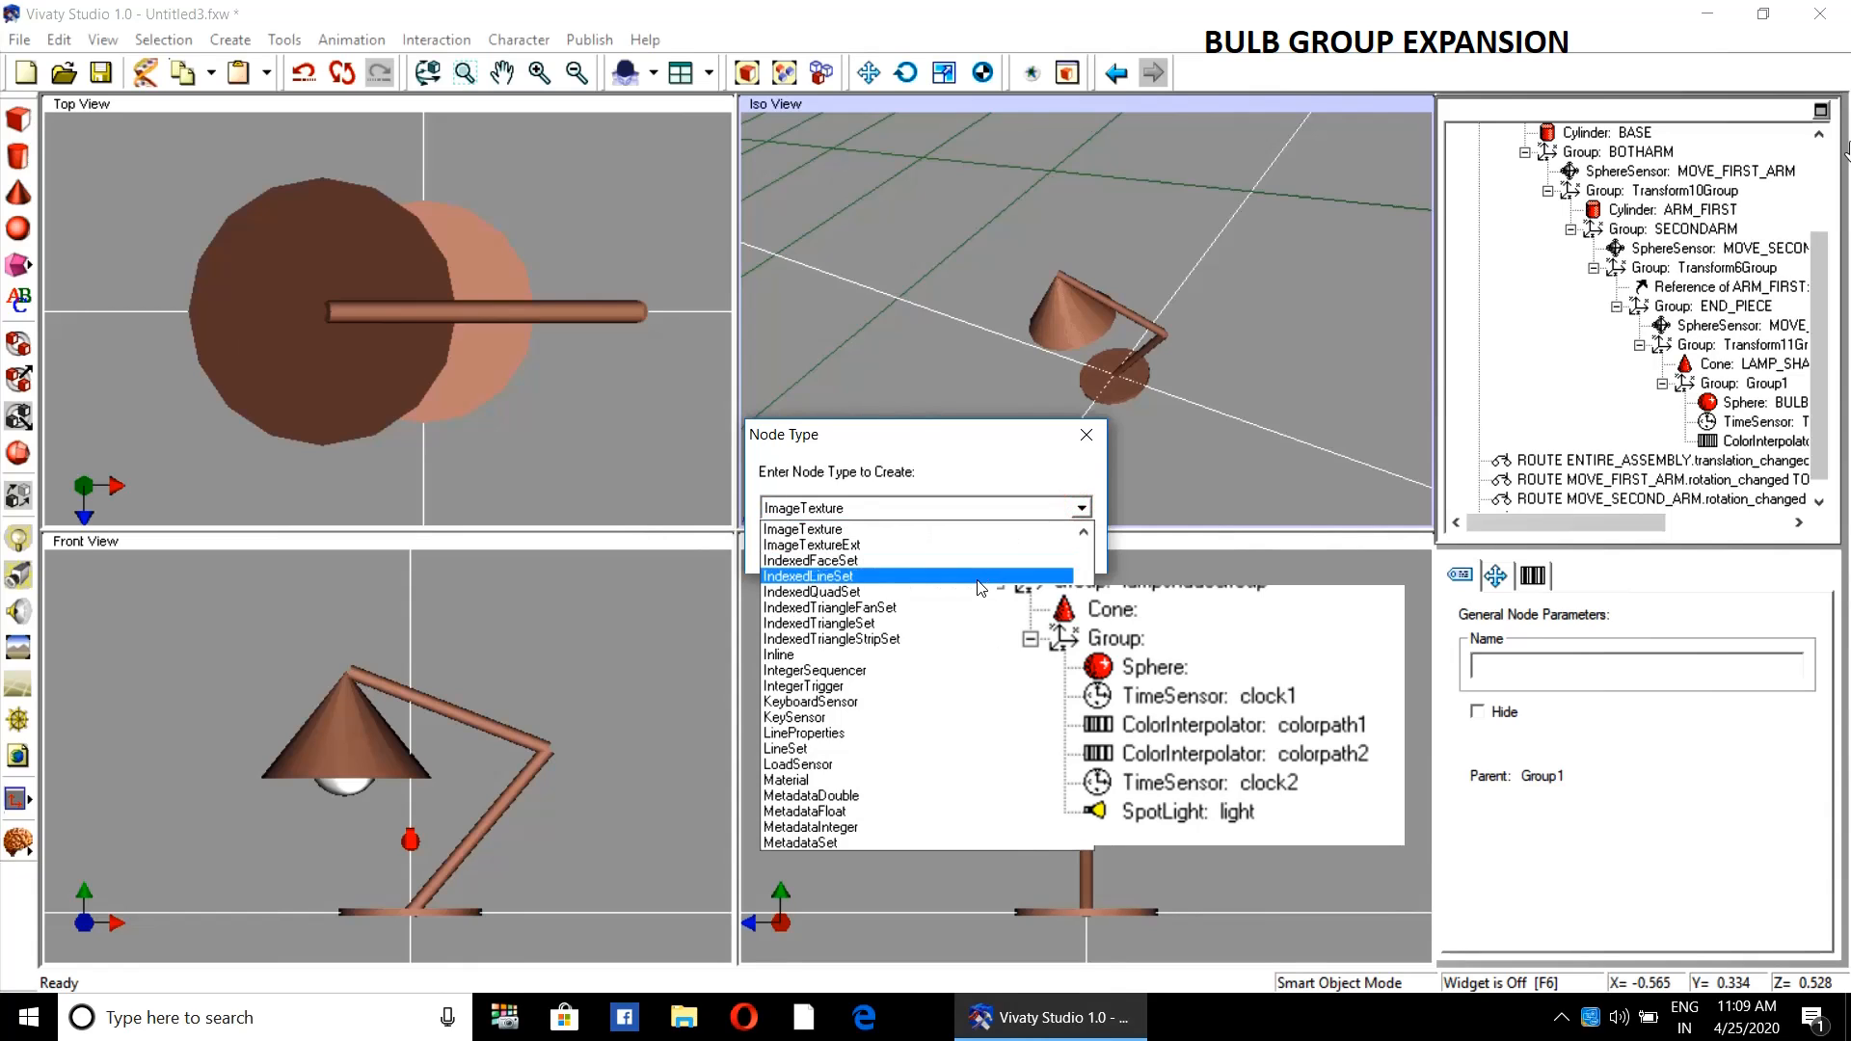
type("cco")
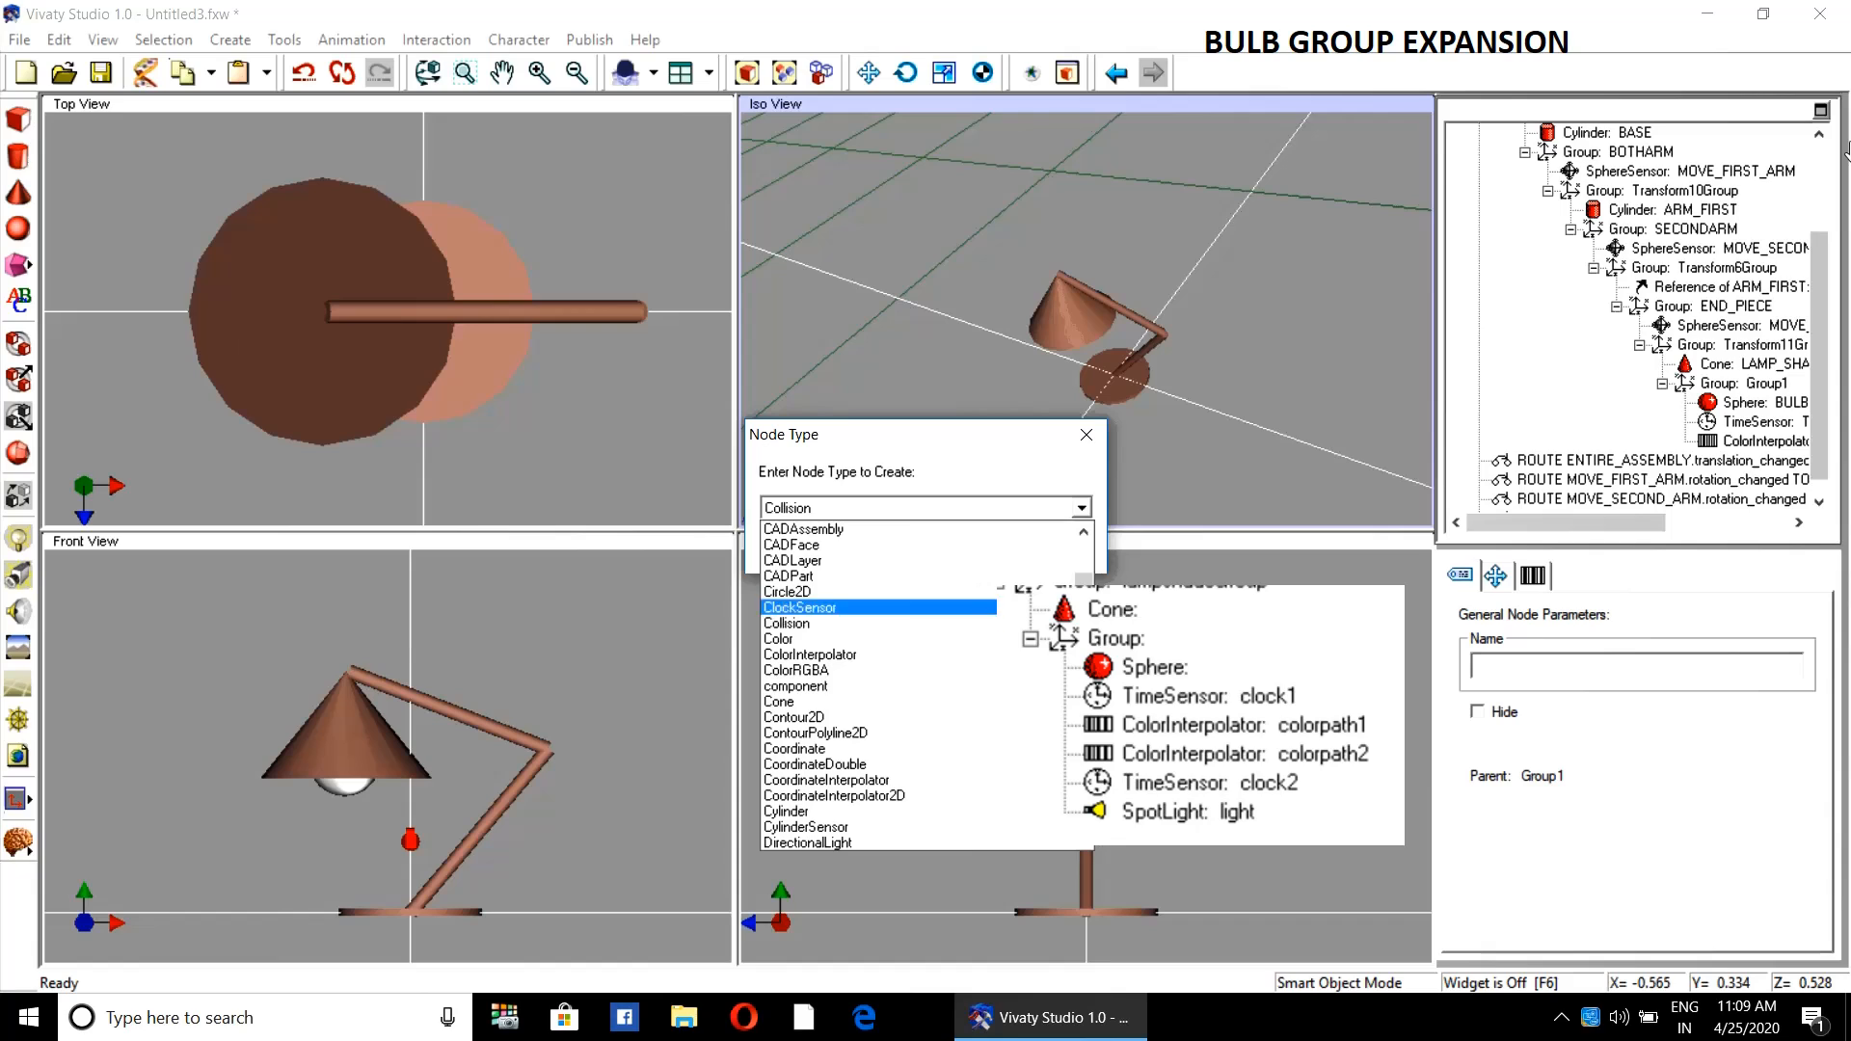
left_click(881, 652)
left_click(866, 545)
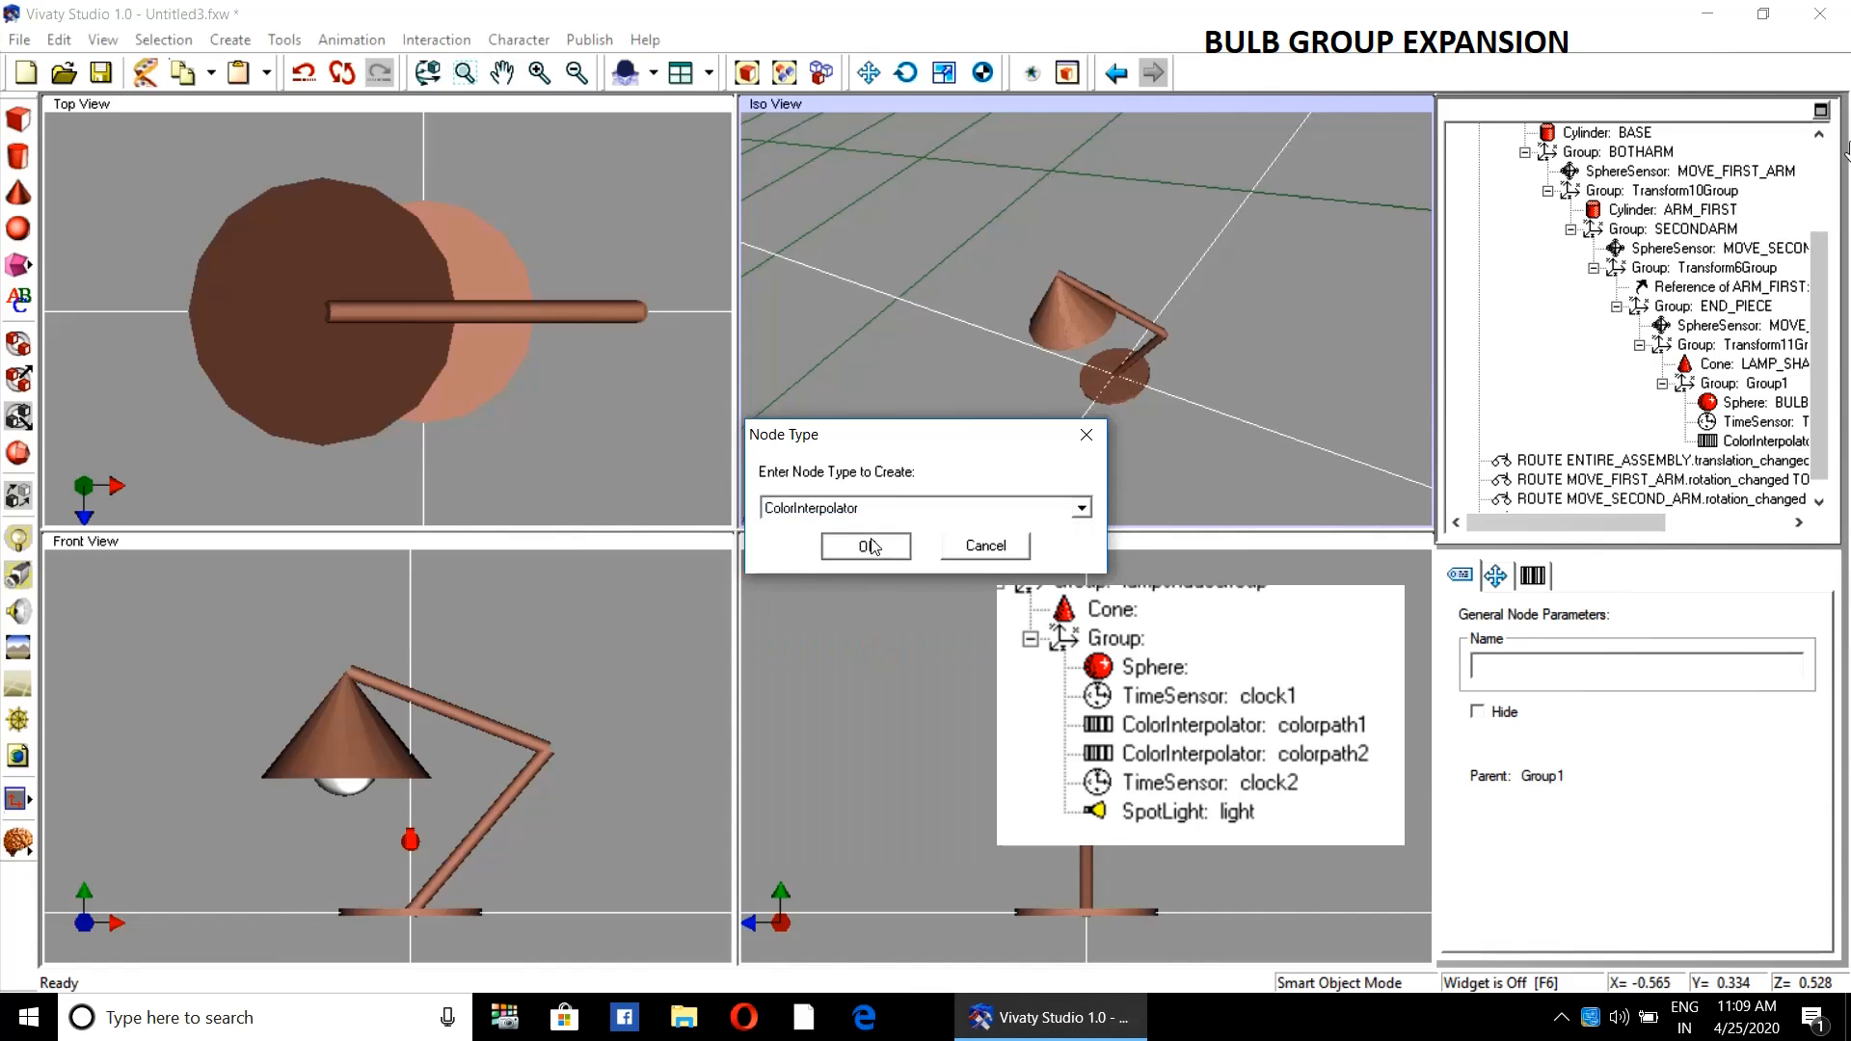
left_click(1324, 458)
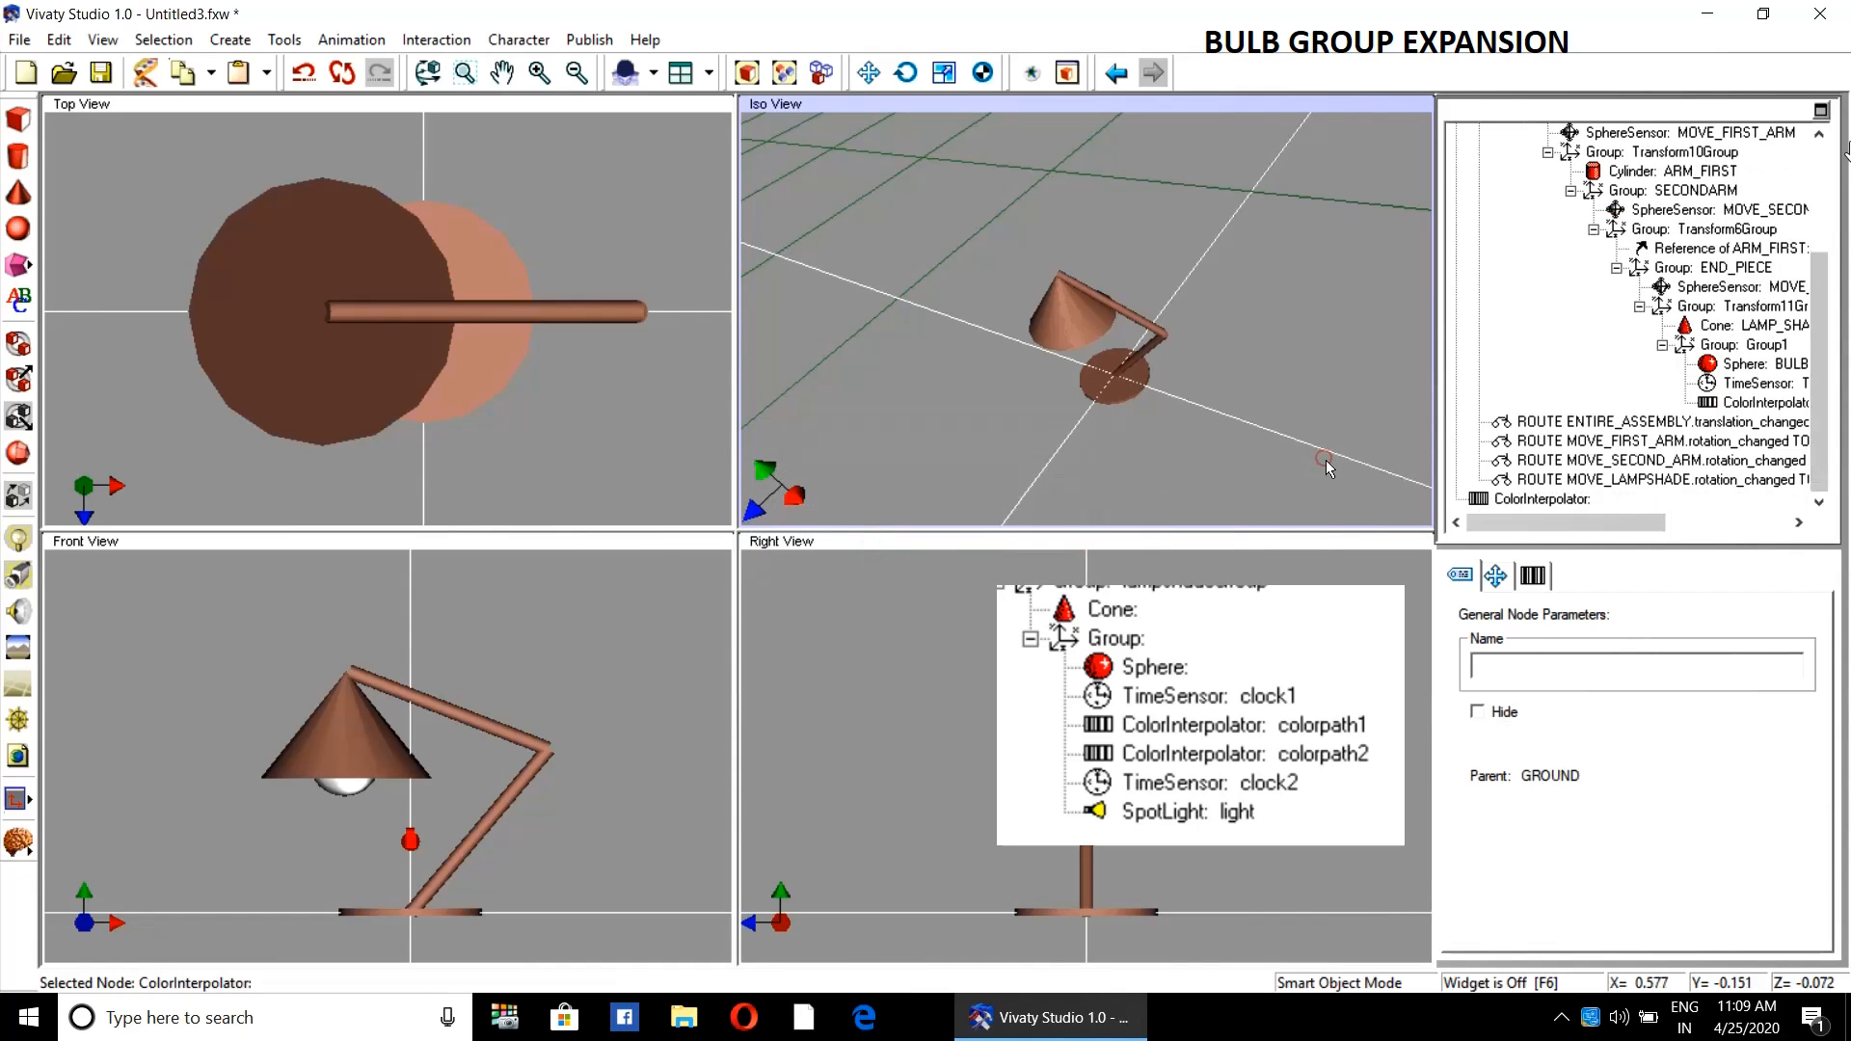
left_click_drag(1509, 501, 1707, 405)
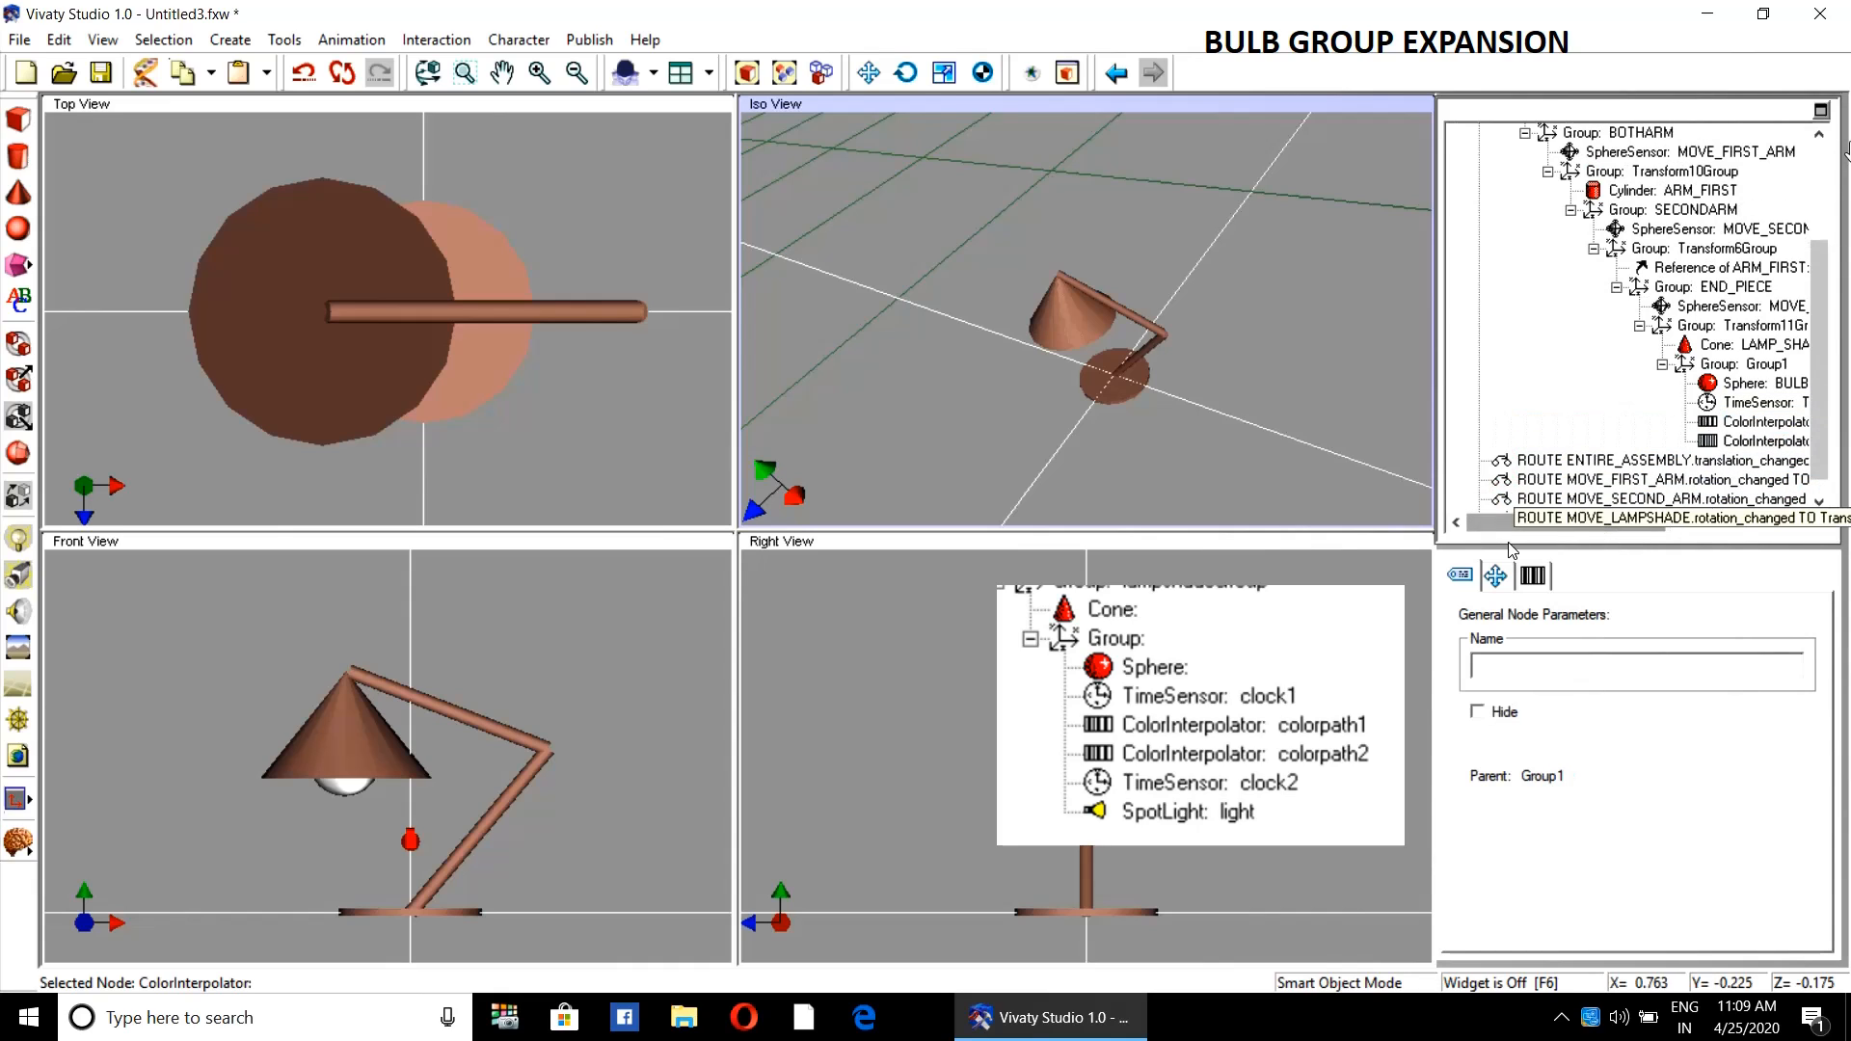
left_click_drag(1501, 521, 1554, 524)
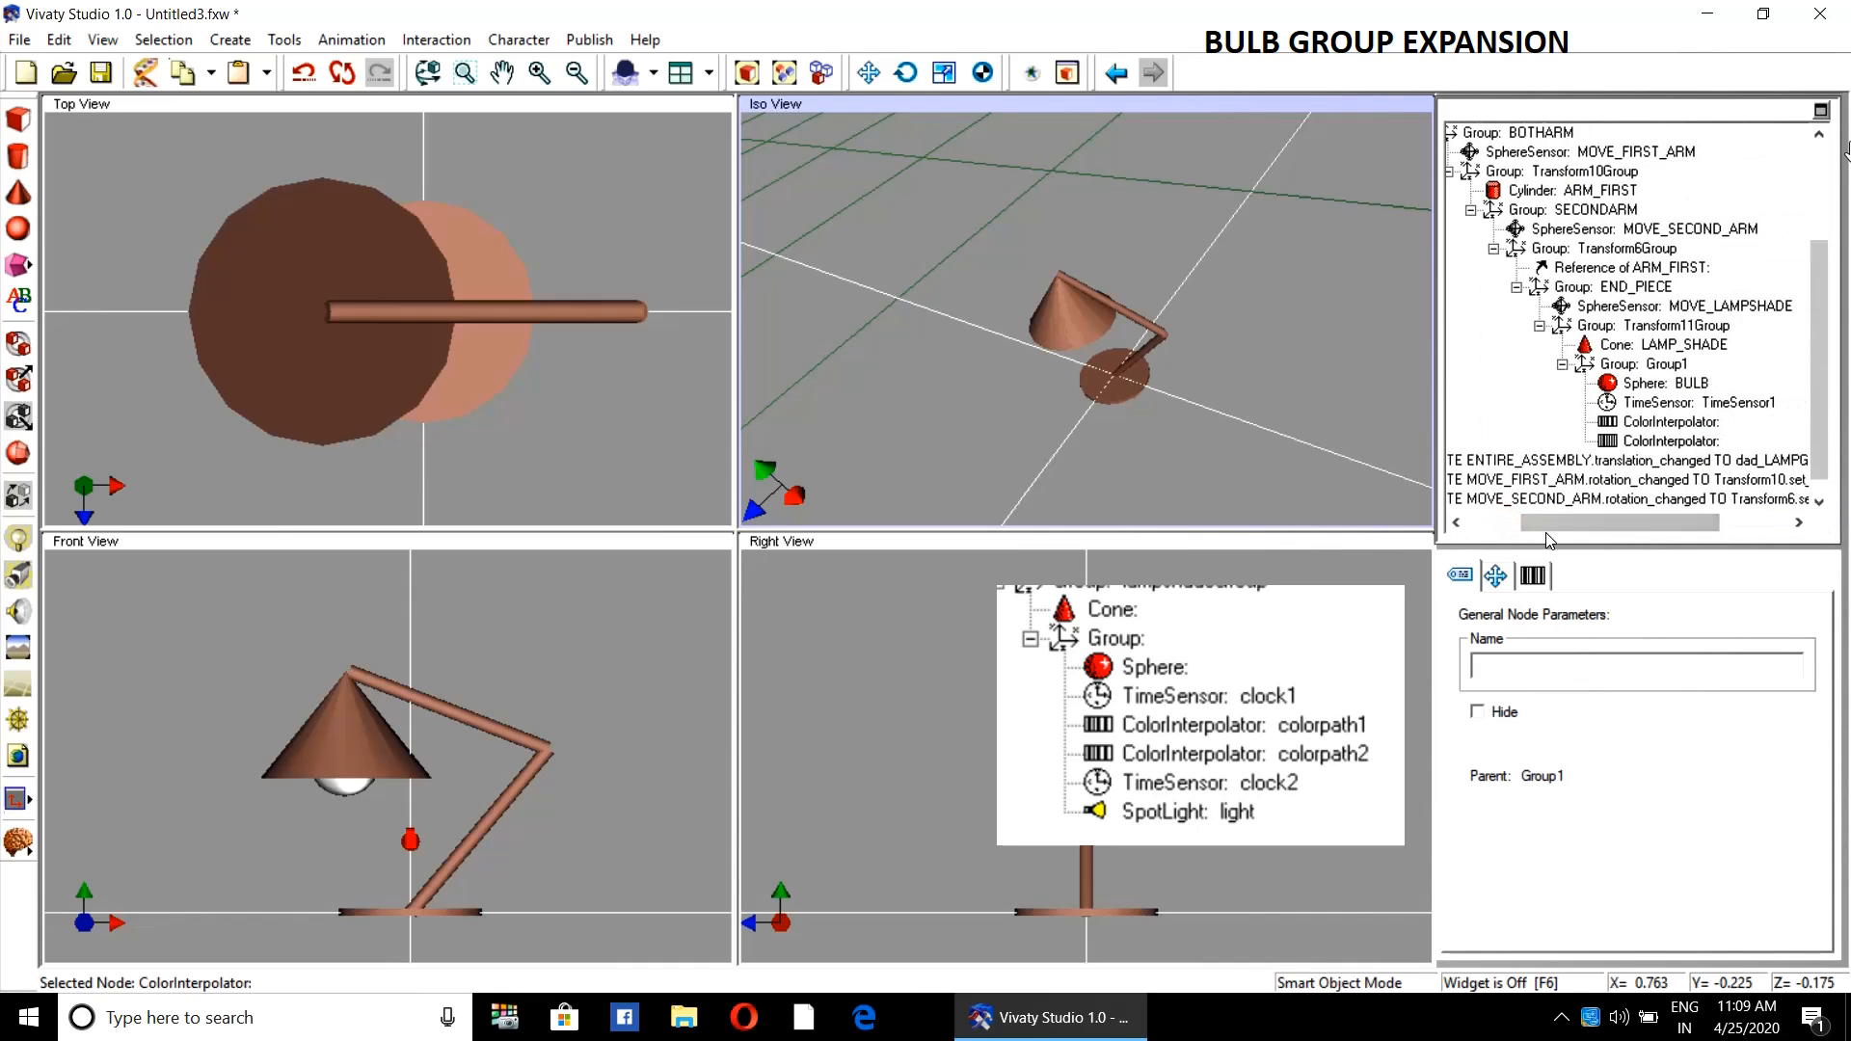
- Create a second animation TimeSensor node and move it into Group1 below the two ColorInterpolators
left_click(345, 42)
left_click(384, 162)
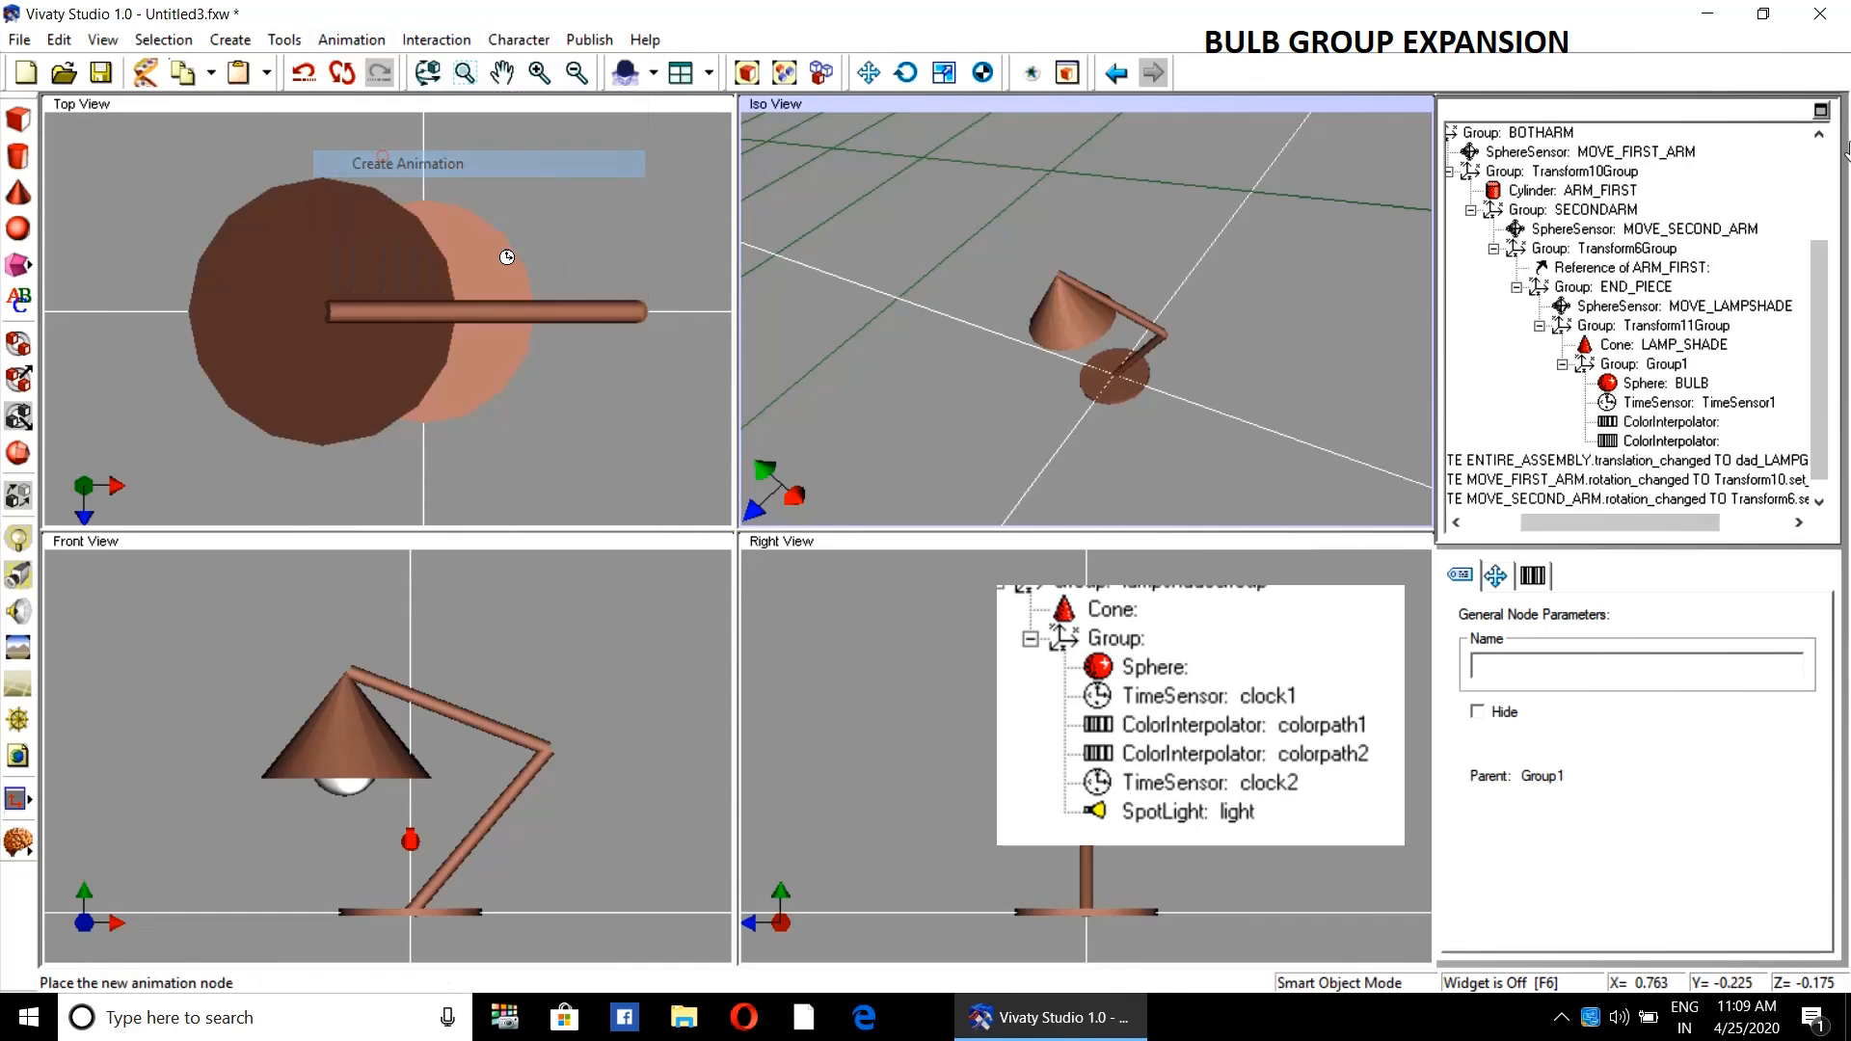
left_click(1206, 445)
left_click_drag(1658, 526, 1621, 526)
left_click_drag(1492, 503, 1829, 416)
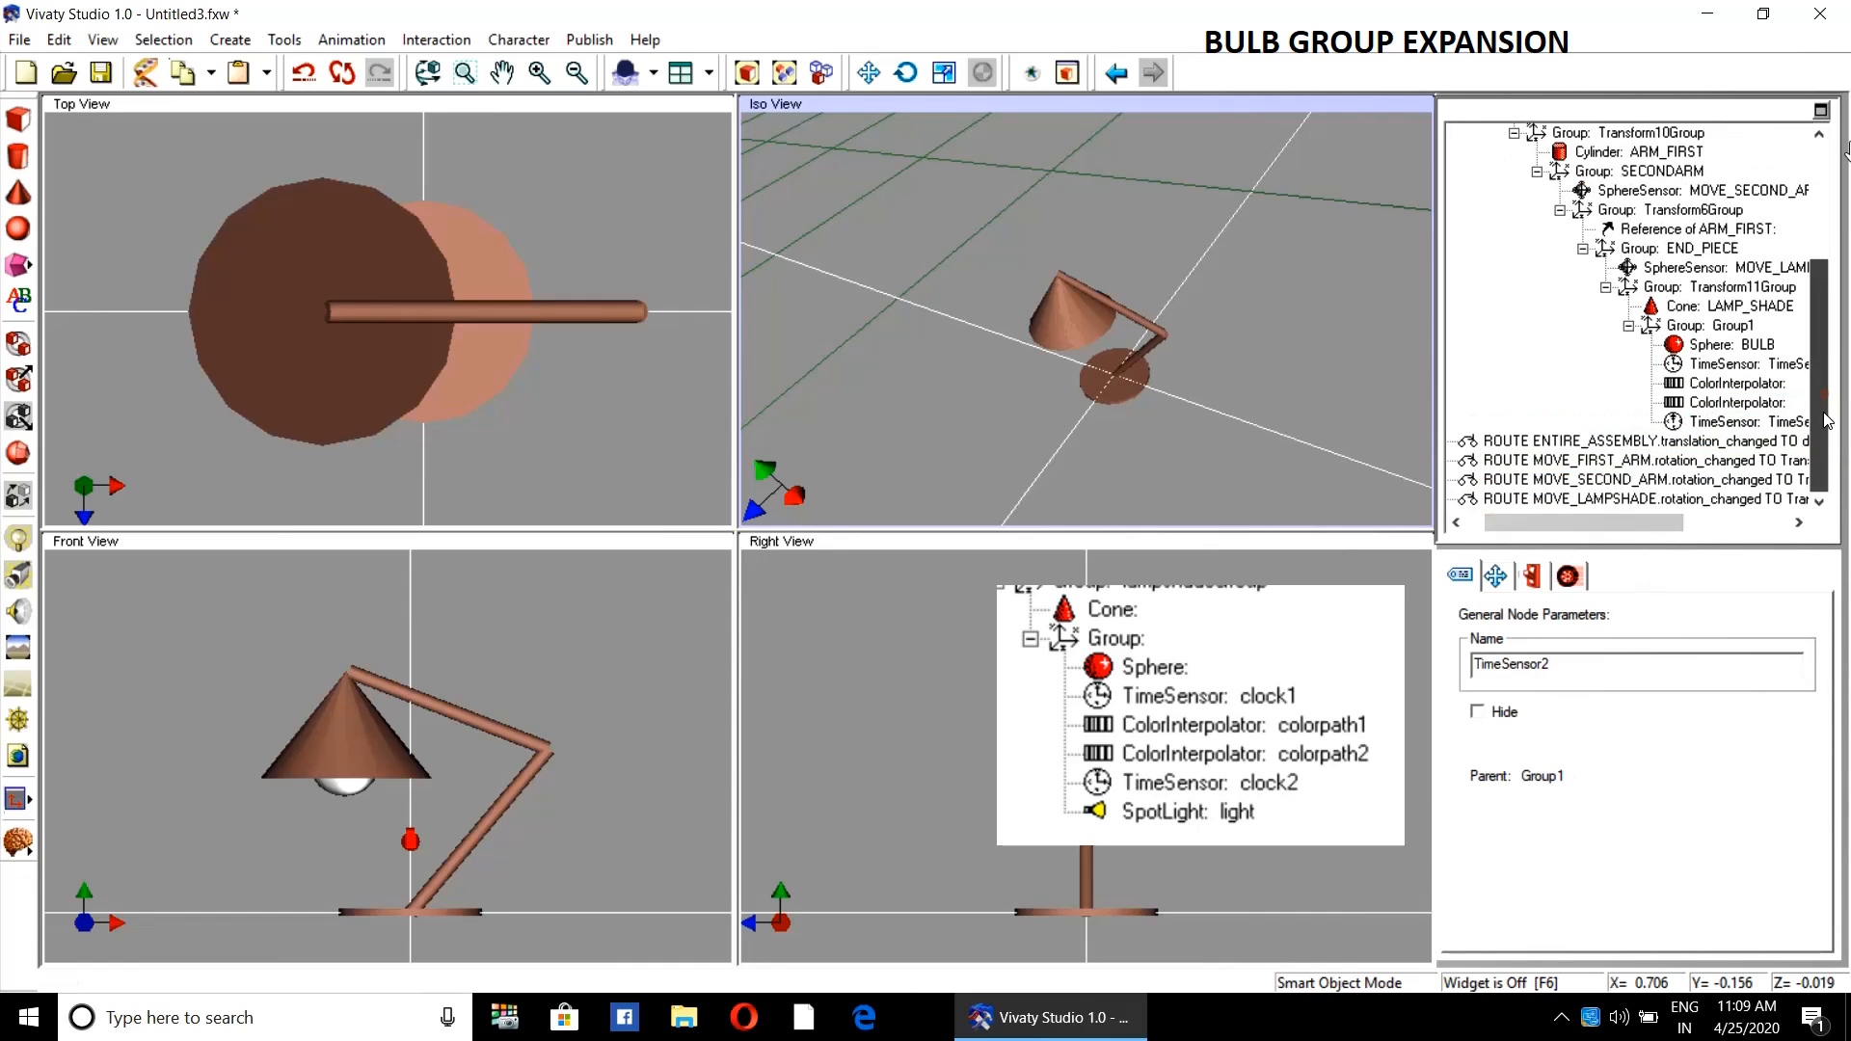
left_click_drag(1571, 526, 1633, 536)
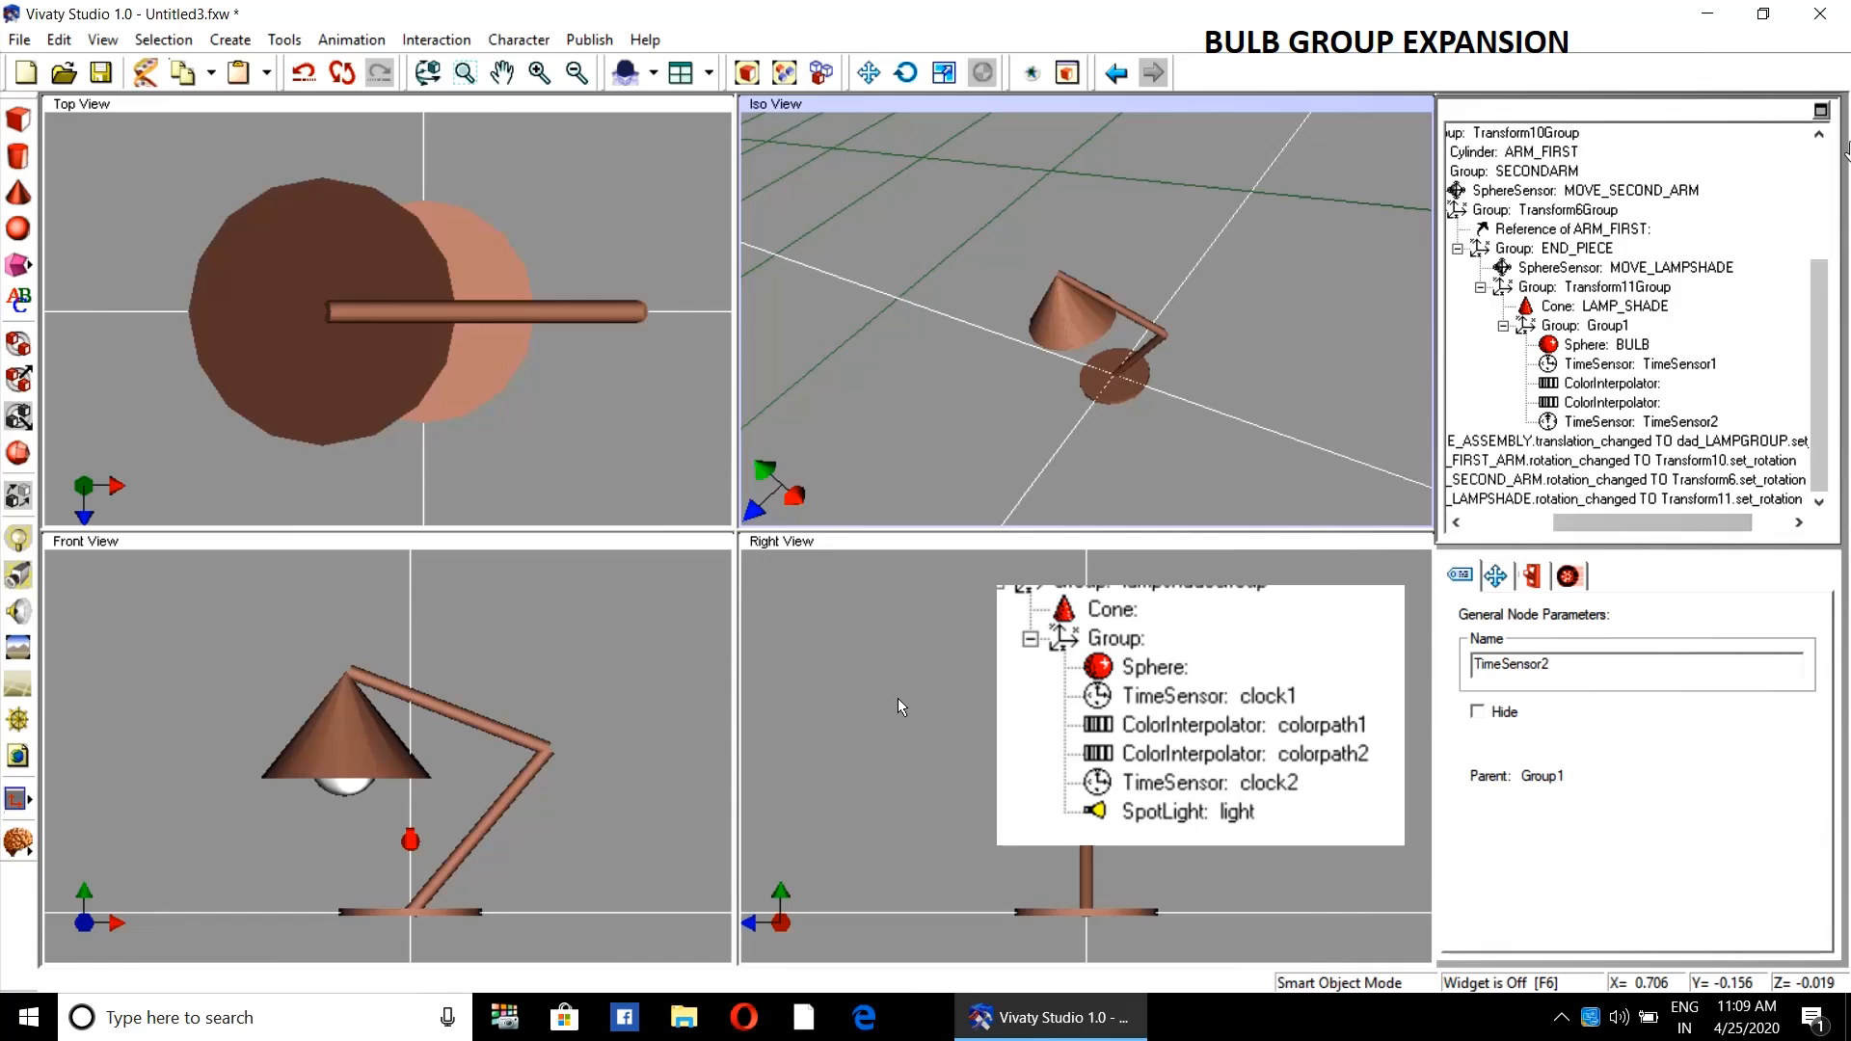
- Place a new light node in the scene near the lamp base and move it into Group1 below the second TimeSensor
left_click(9, 542)
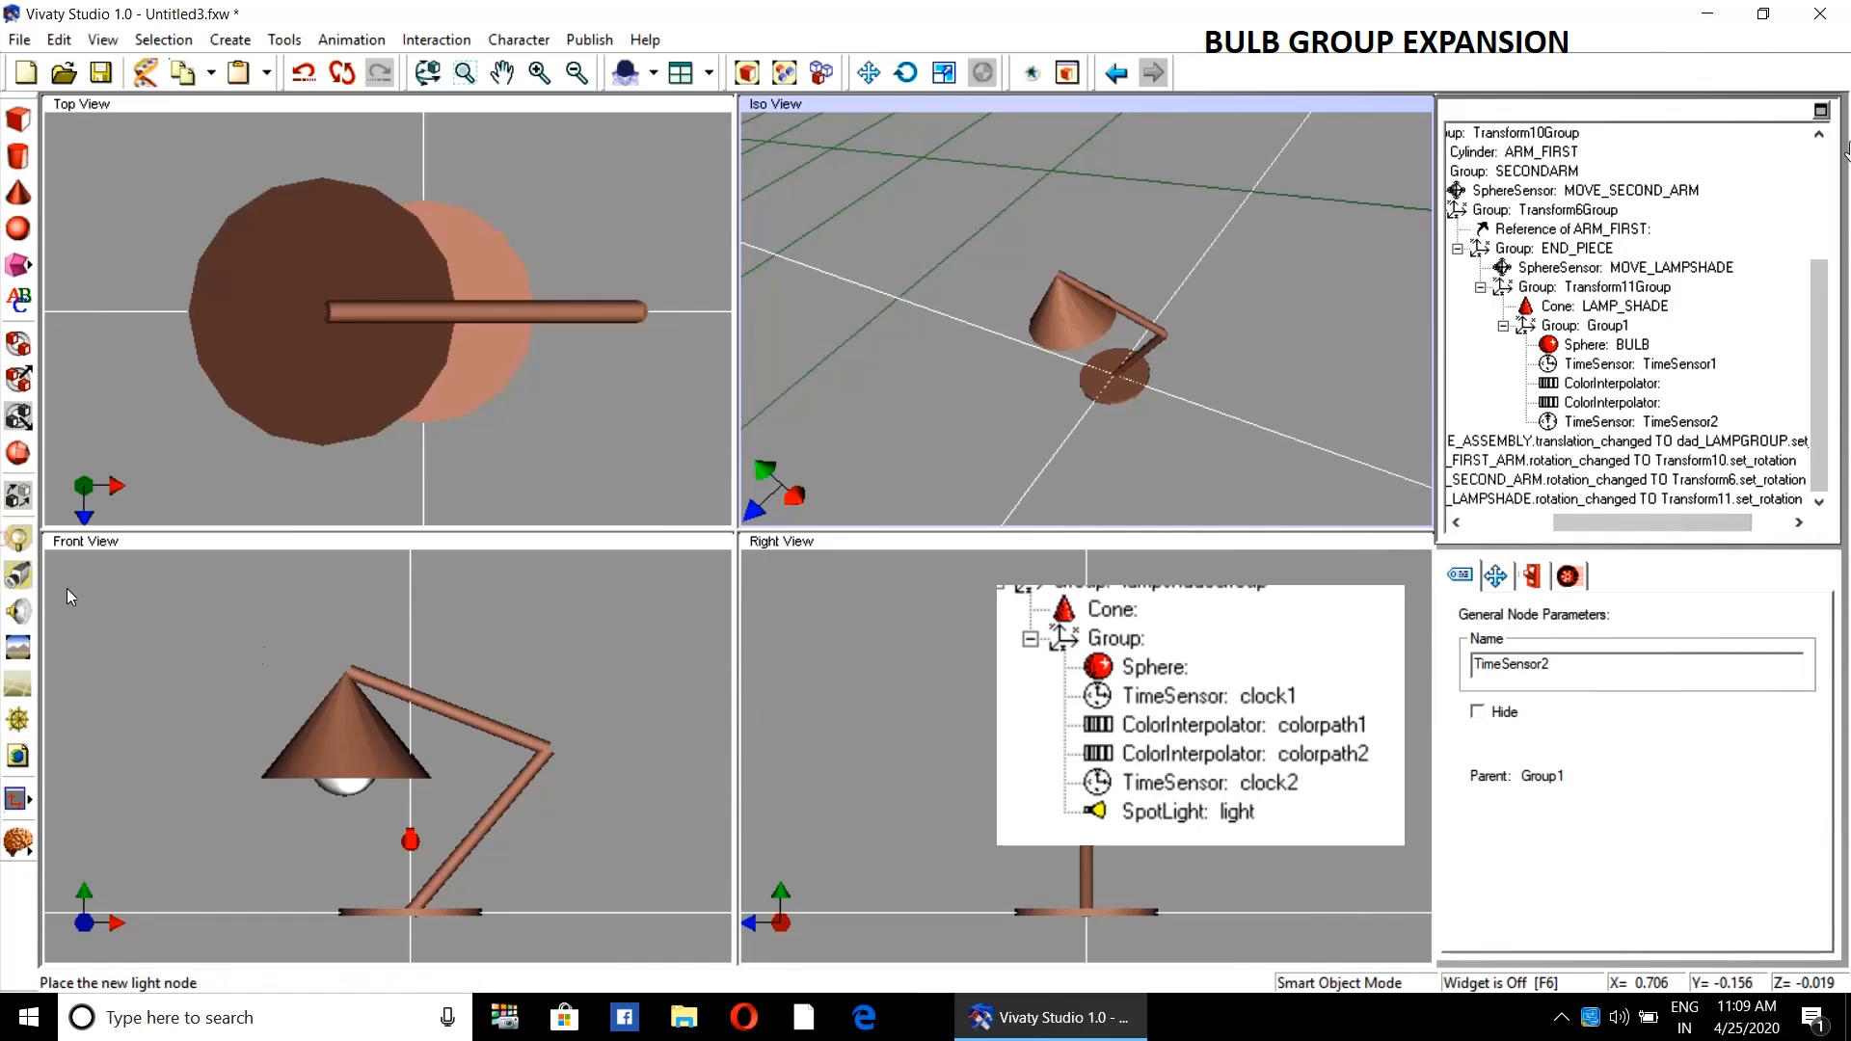
left_click(1158, 472)
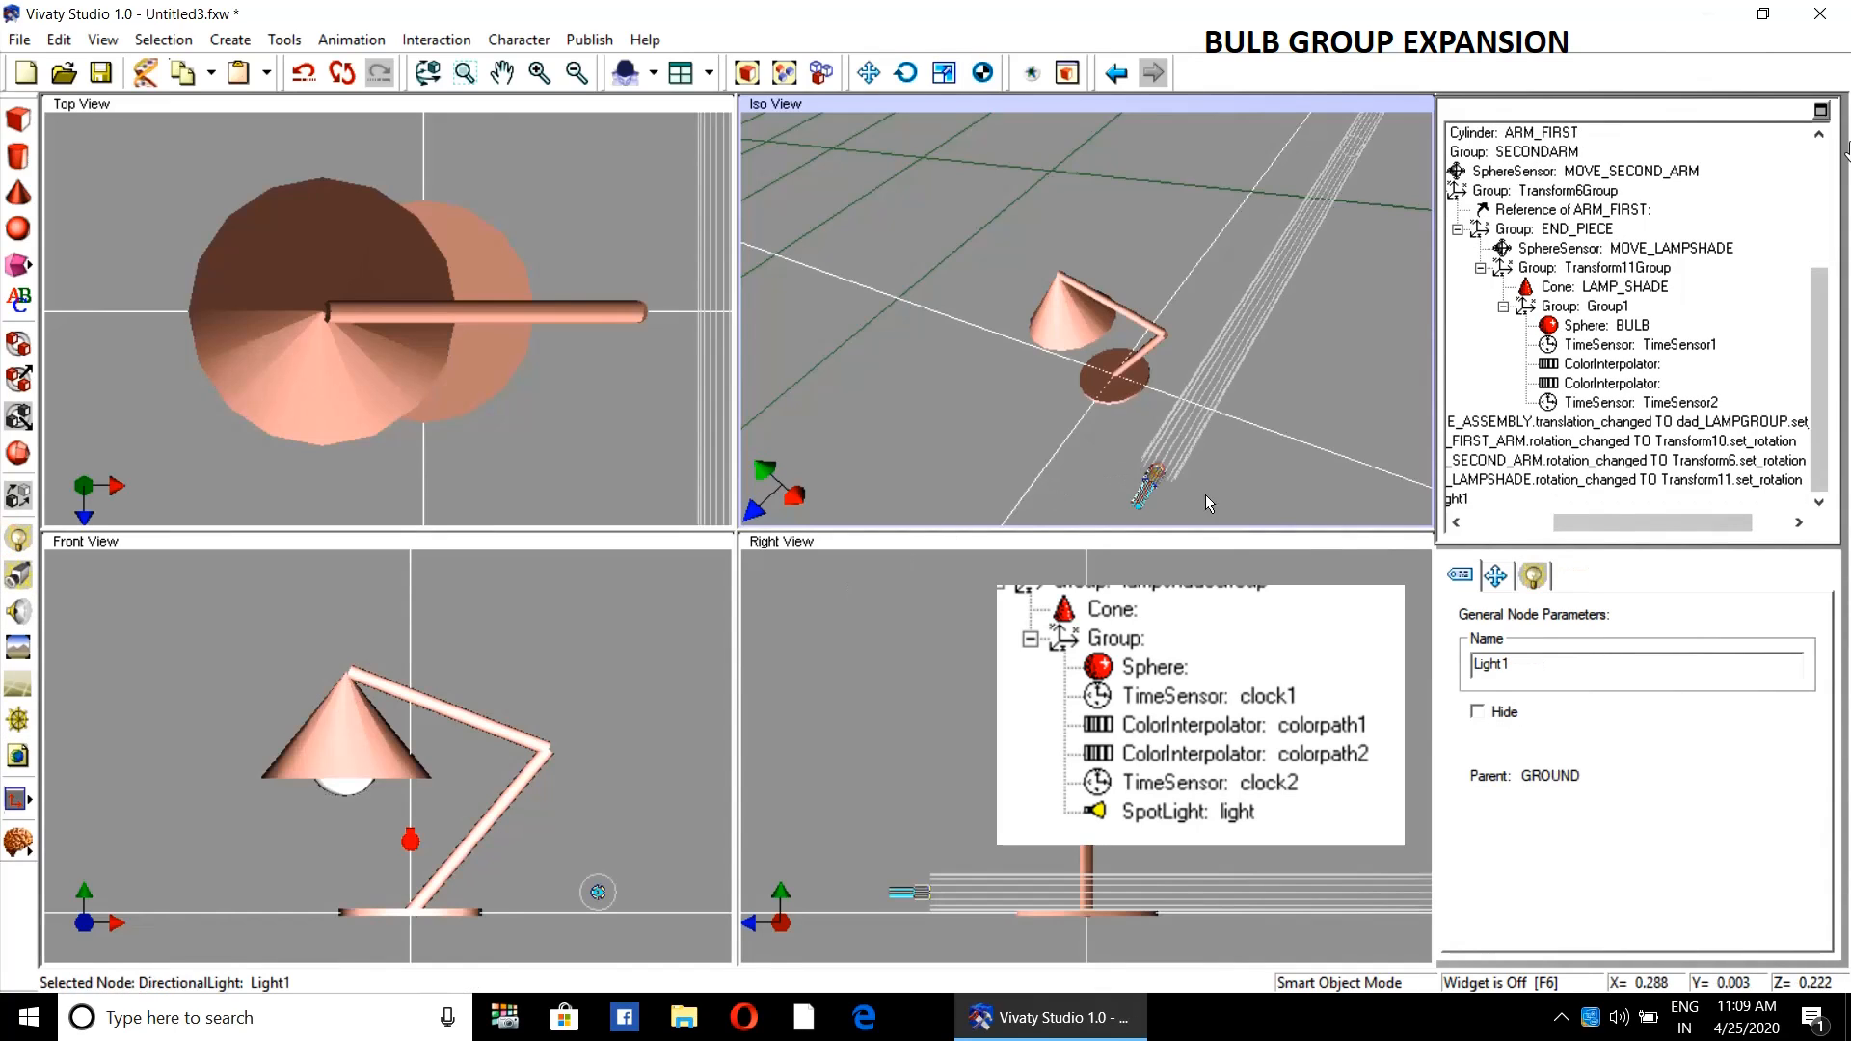
mouse_move(1581, 522)
left_mouse_down()
mouse_move(1500, 529)
mouse_move(1502, 493)
mouse_move(1673, 411)
mouse_move(1685, 449)
left_mouse_up()
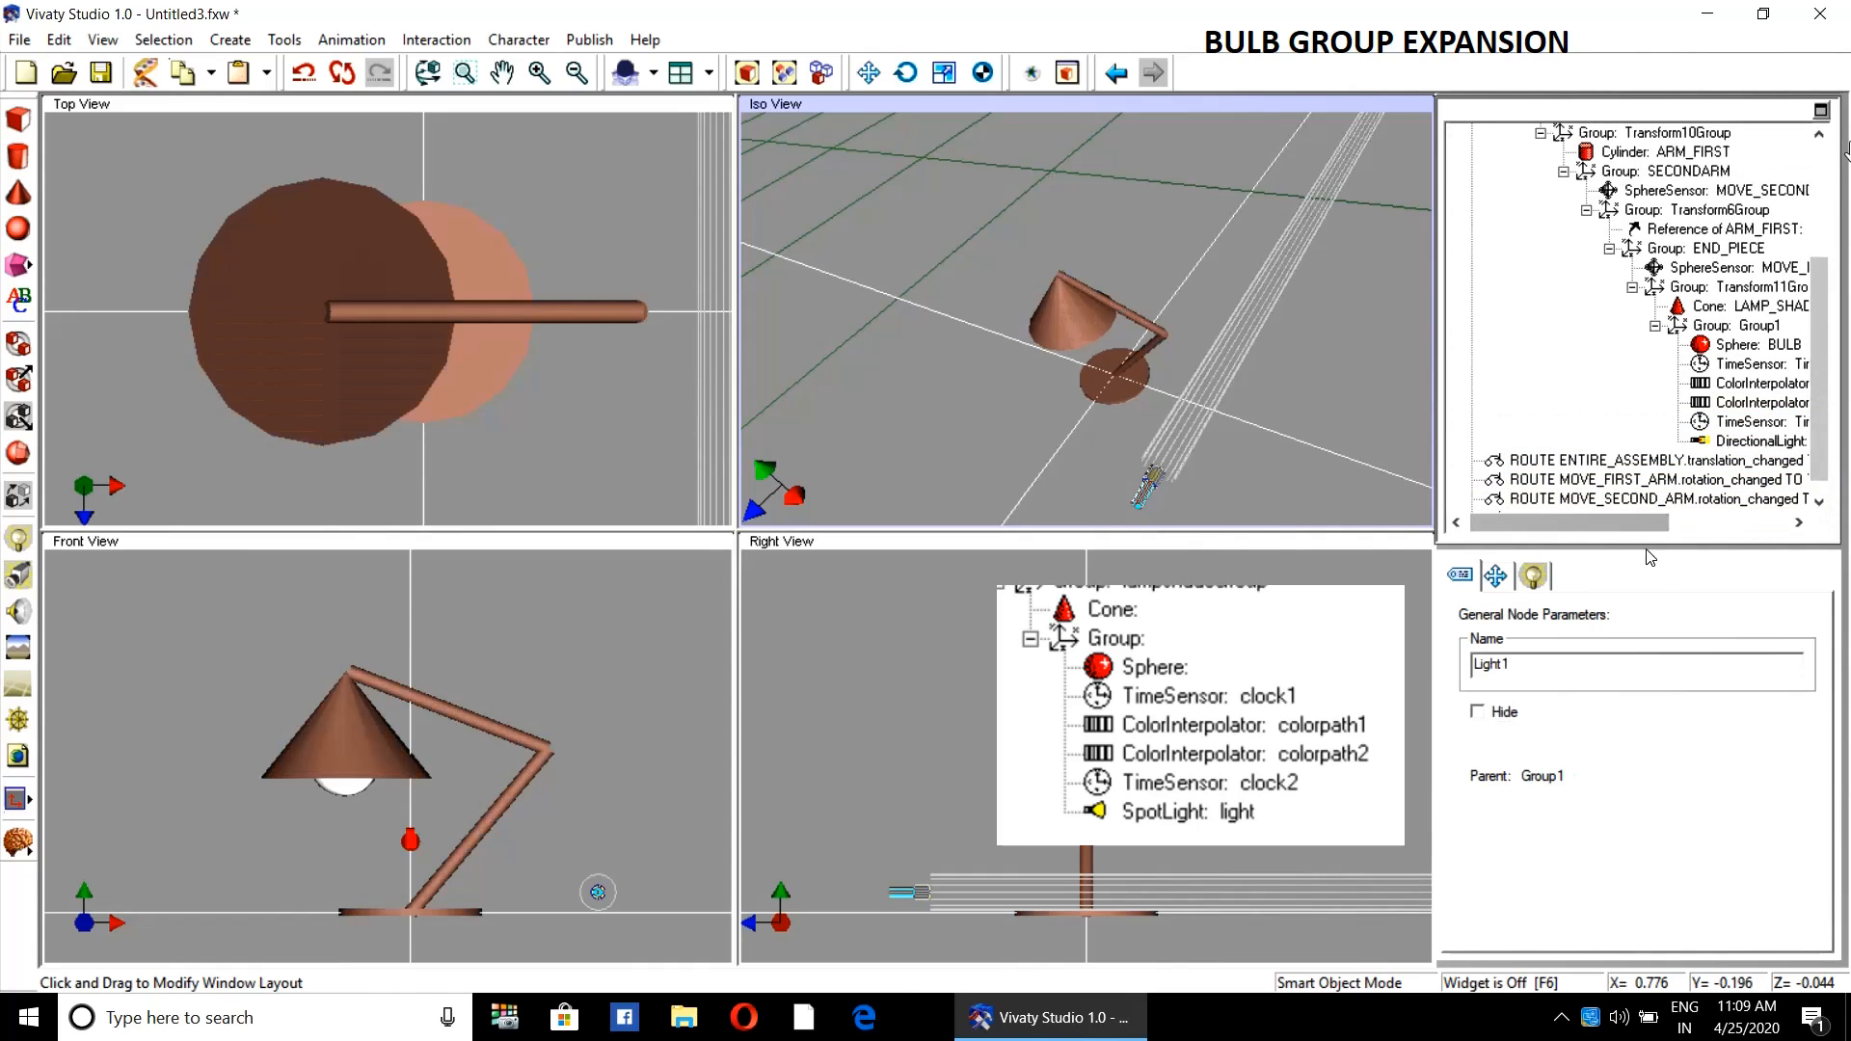
- Change the new light's type from directional to Spot and deselect it
left_click(1535, 576)
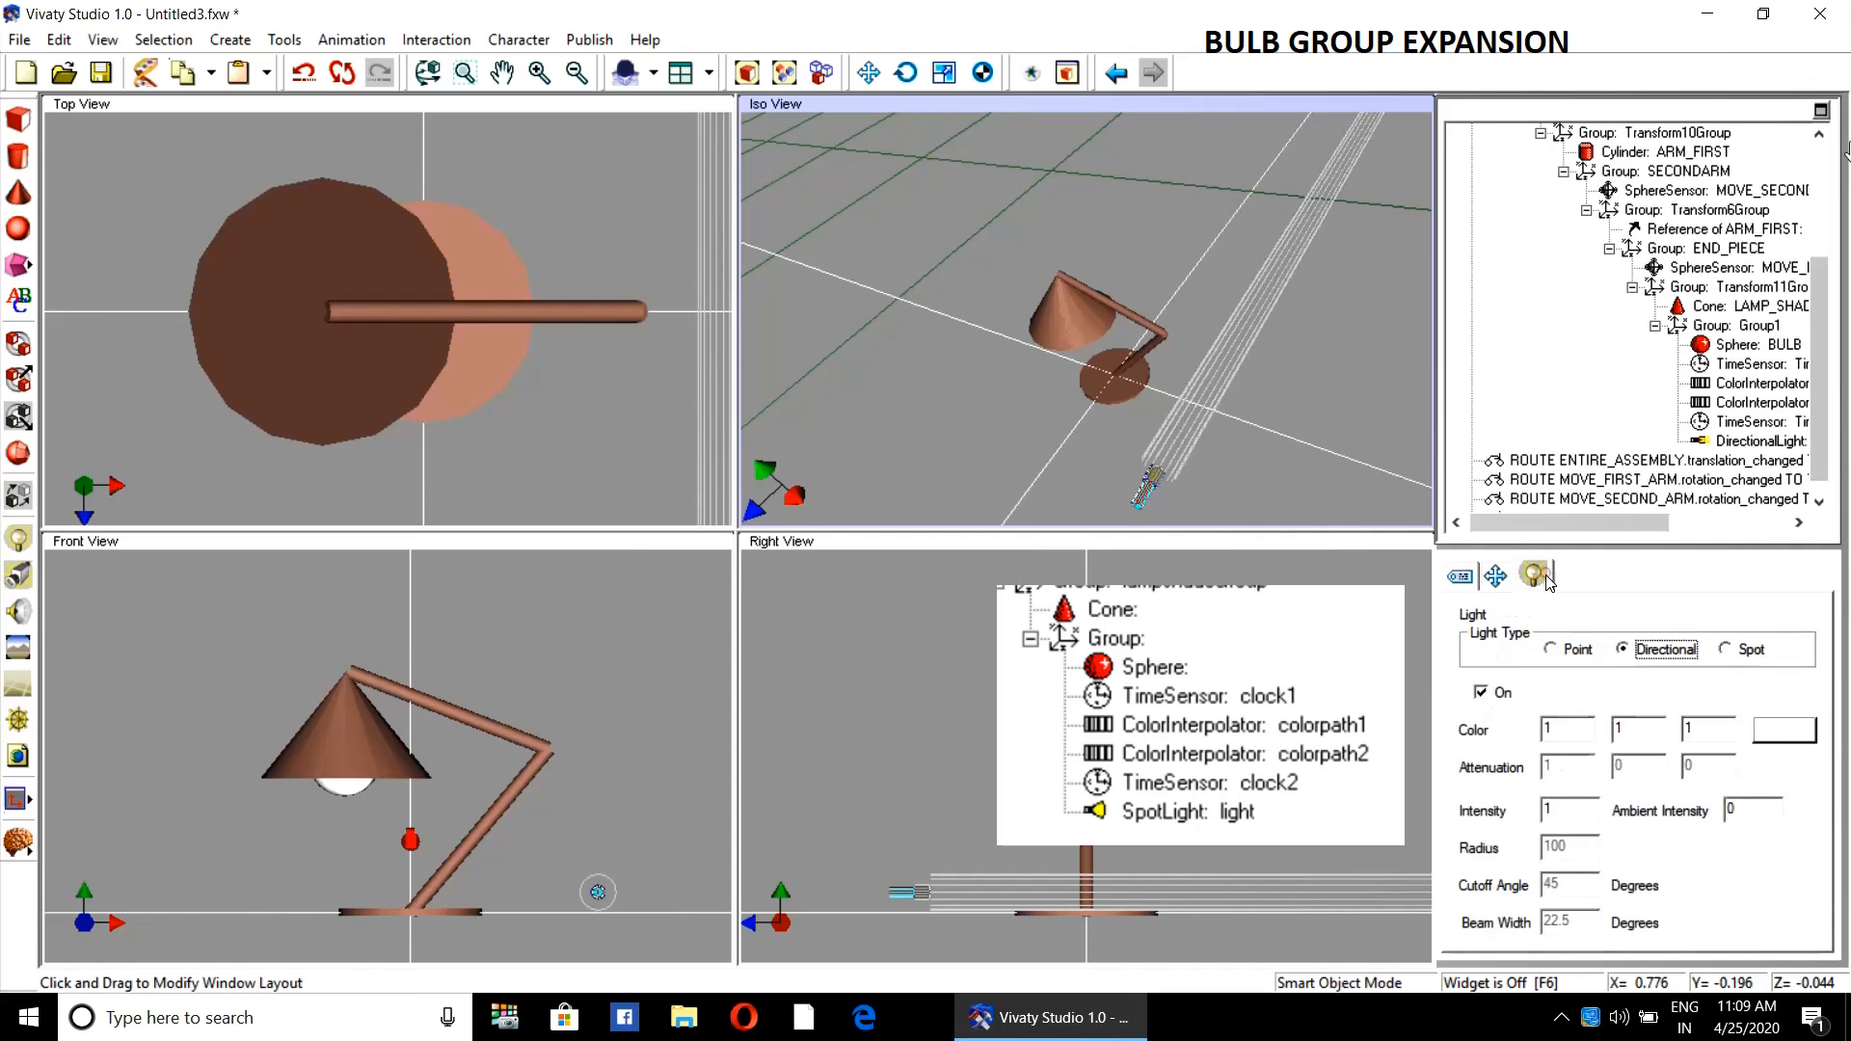
left_click(1725, 650)
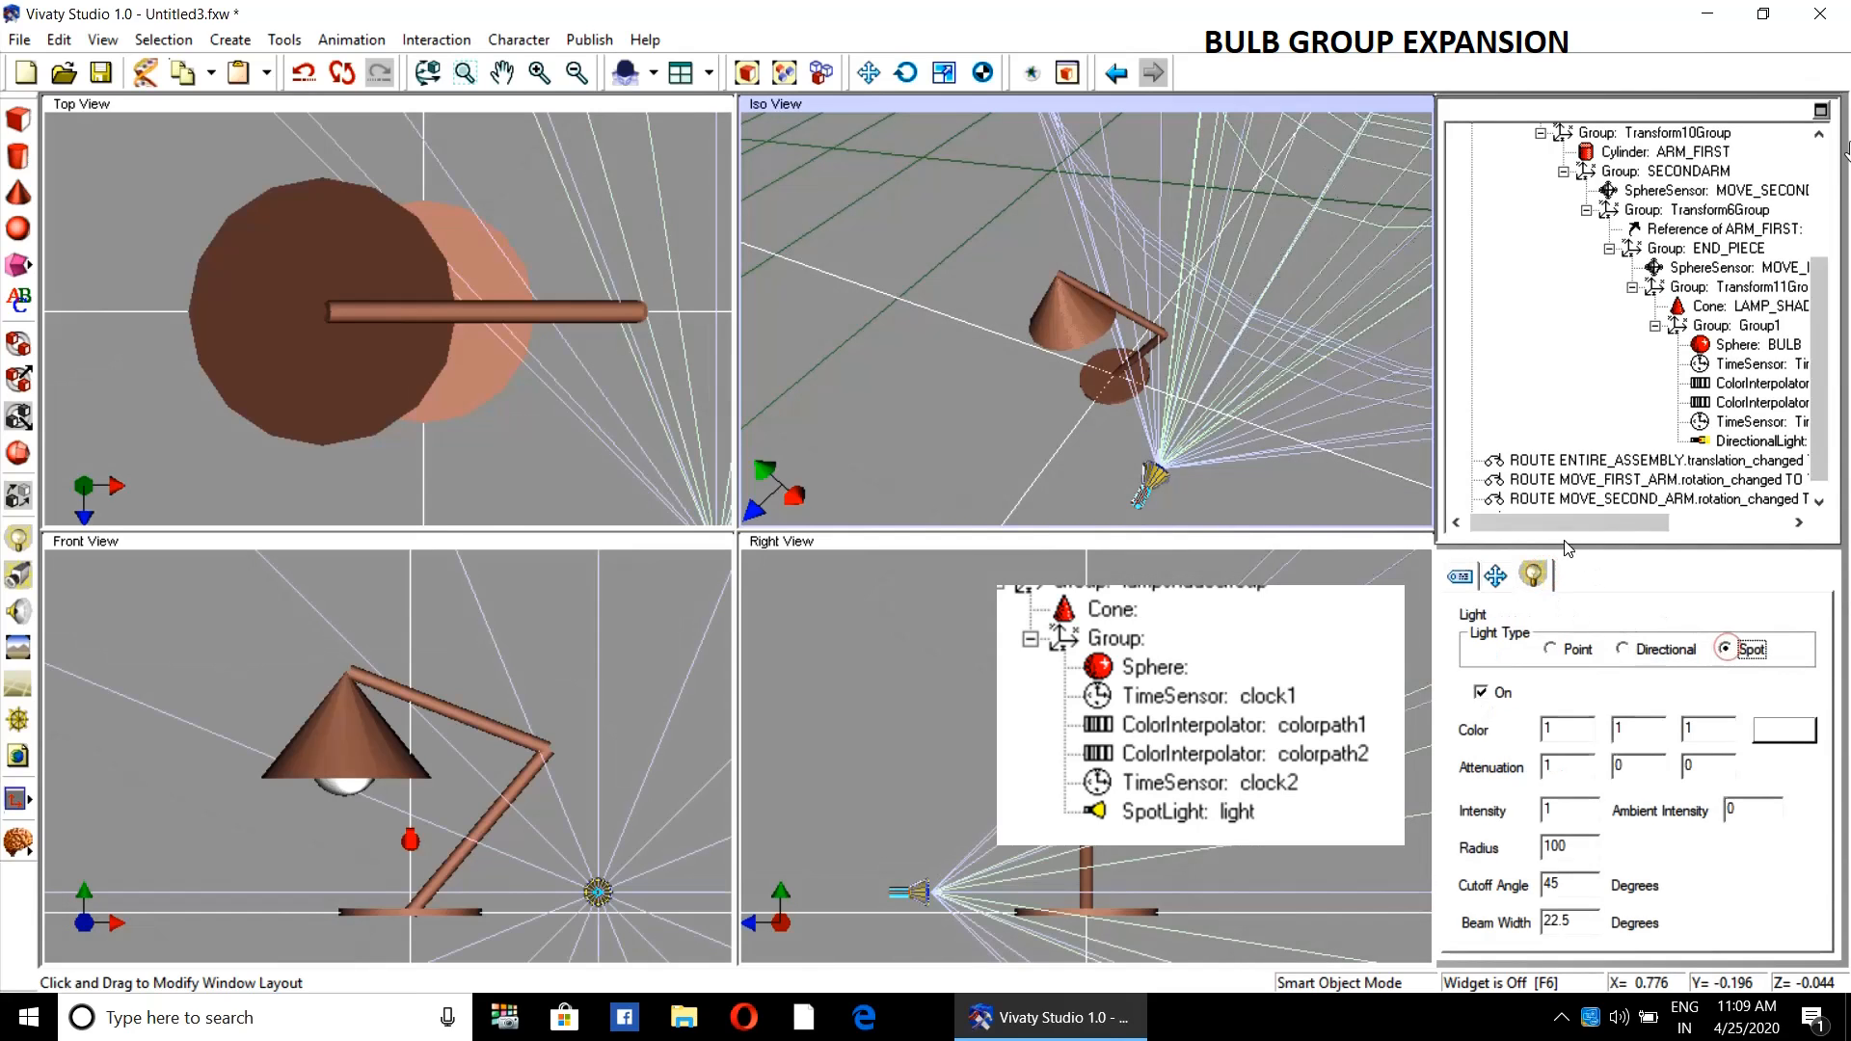
left_click_drag(1552, 525, 1620, 531)
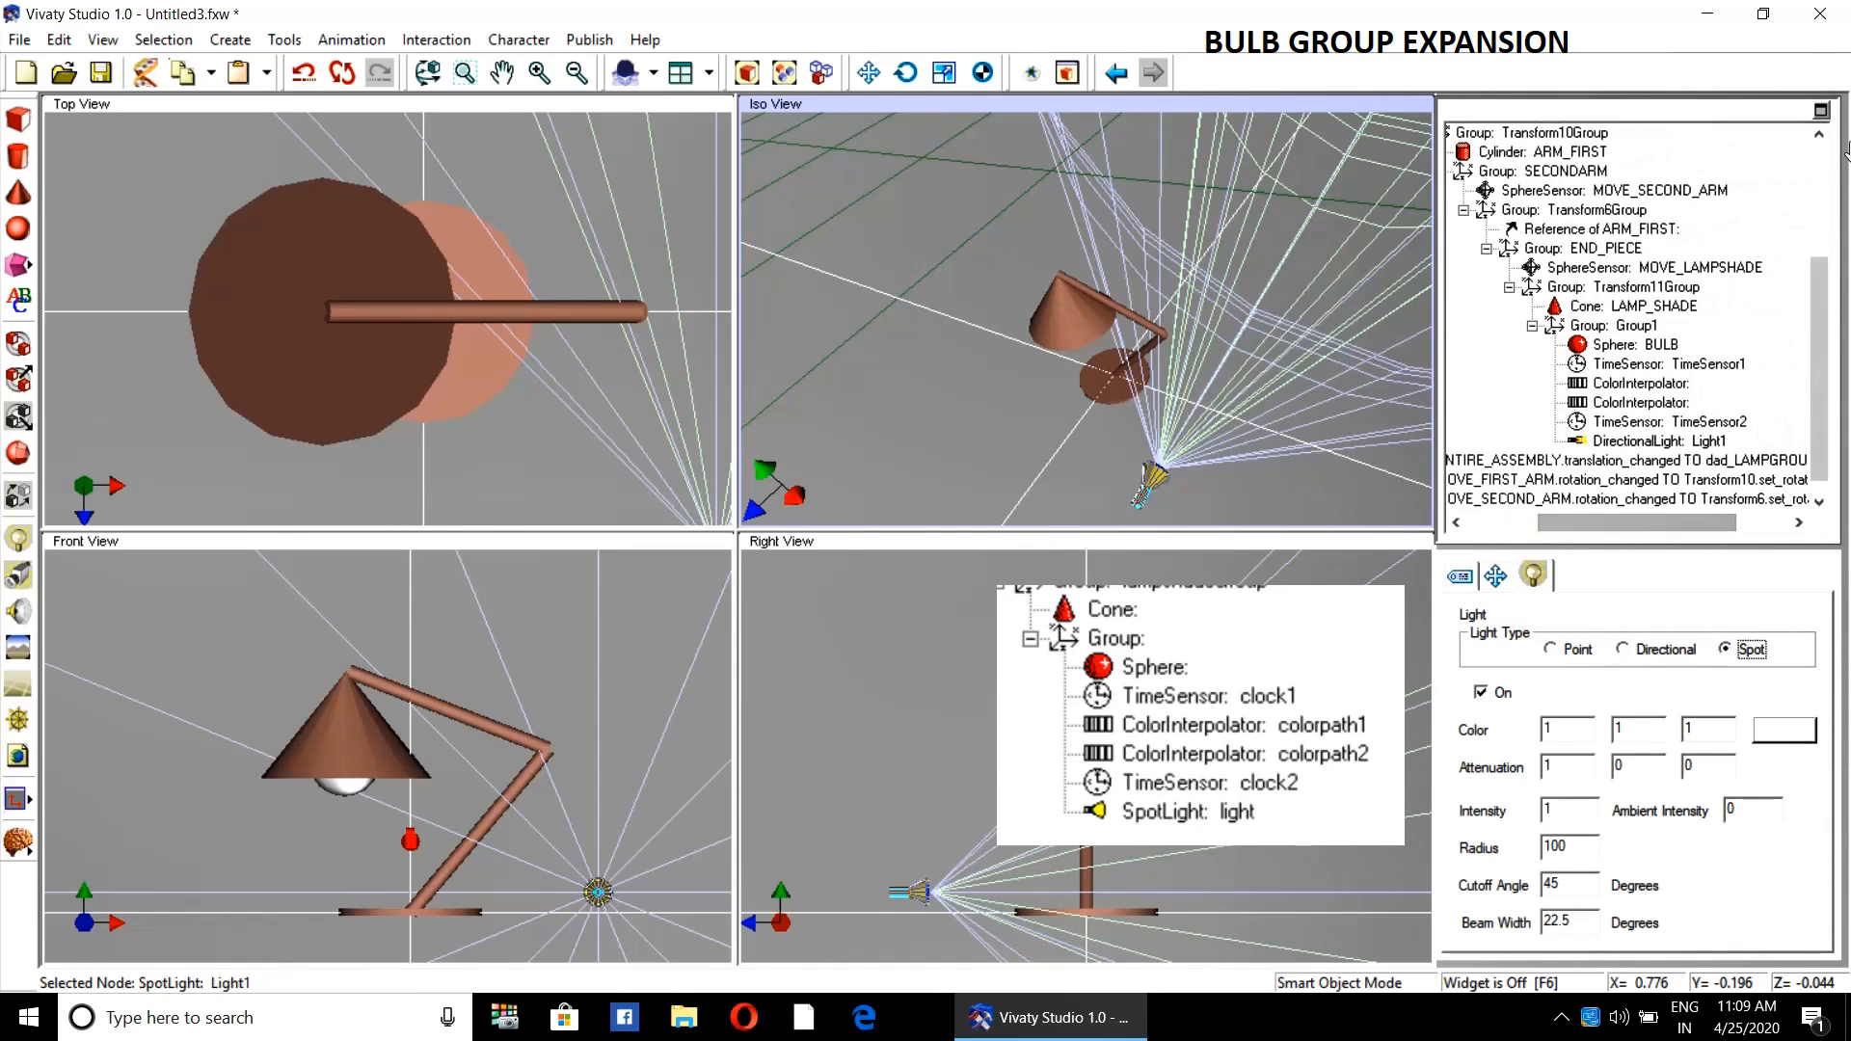
left_click(1144, 590)
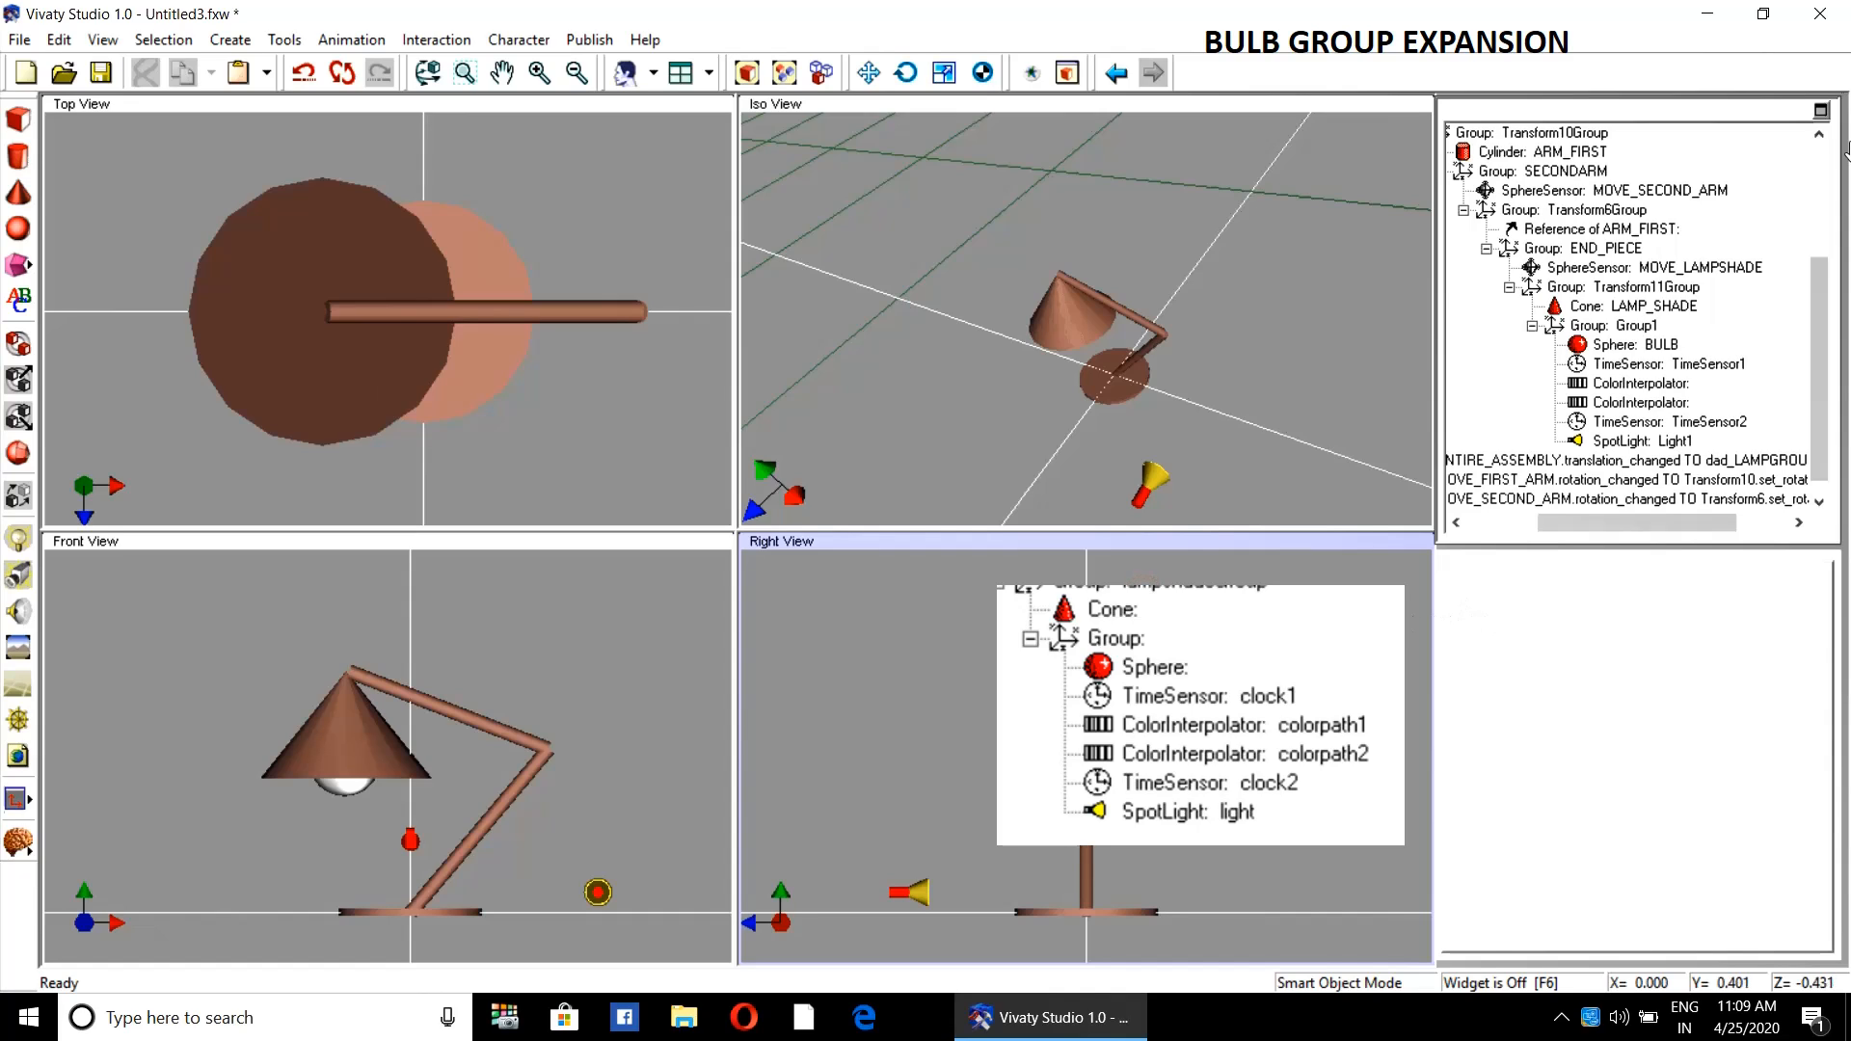
- Rename the first TimeSensor in Group1 as CLOCK1
left_click(1710, 365)
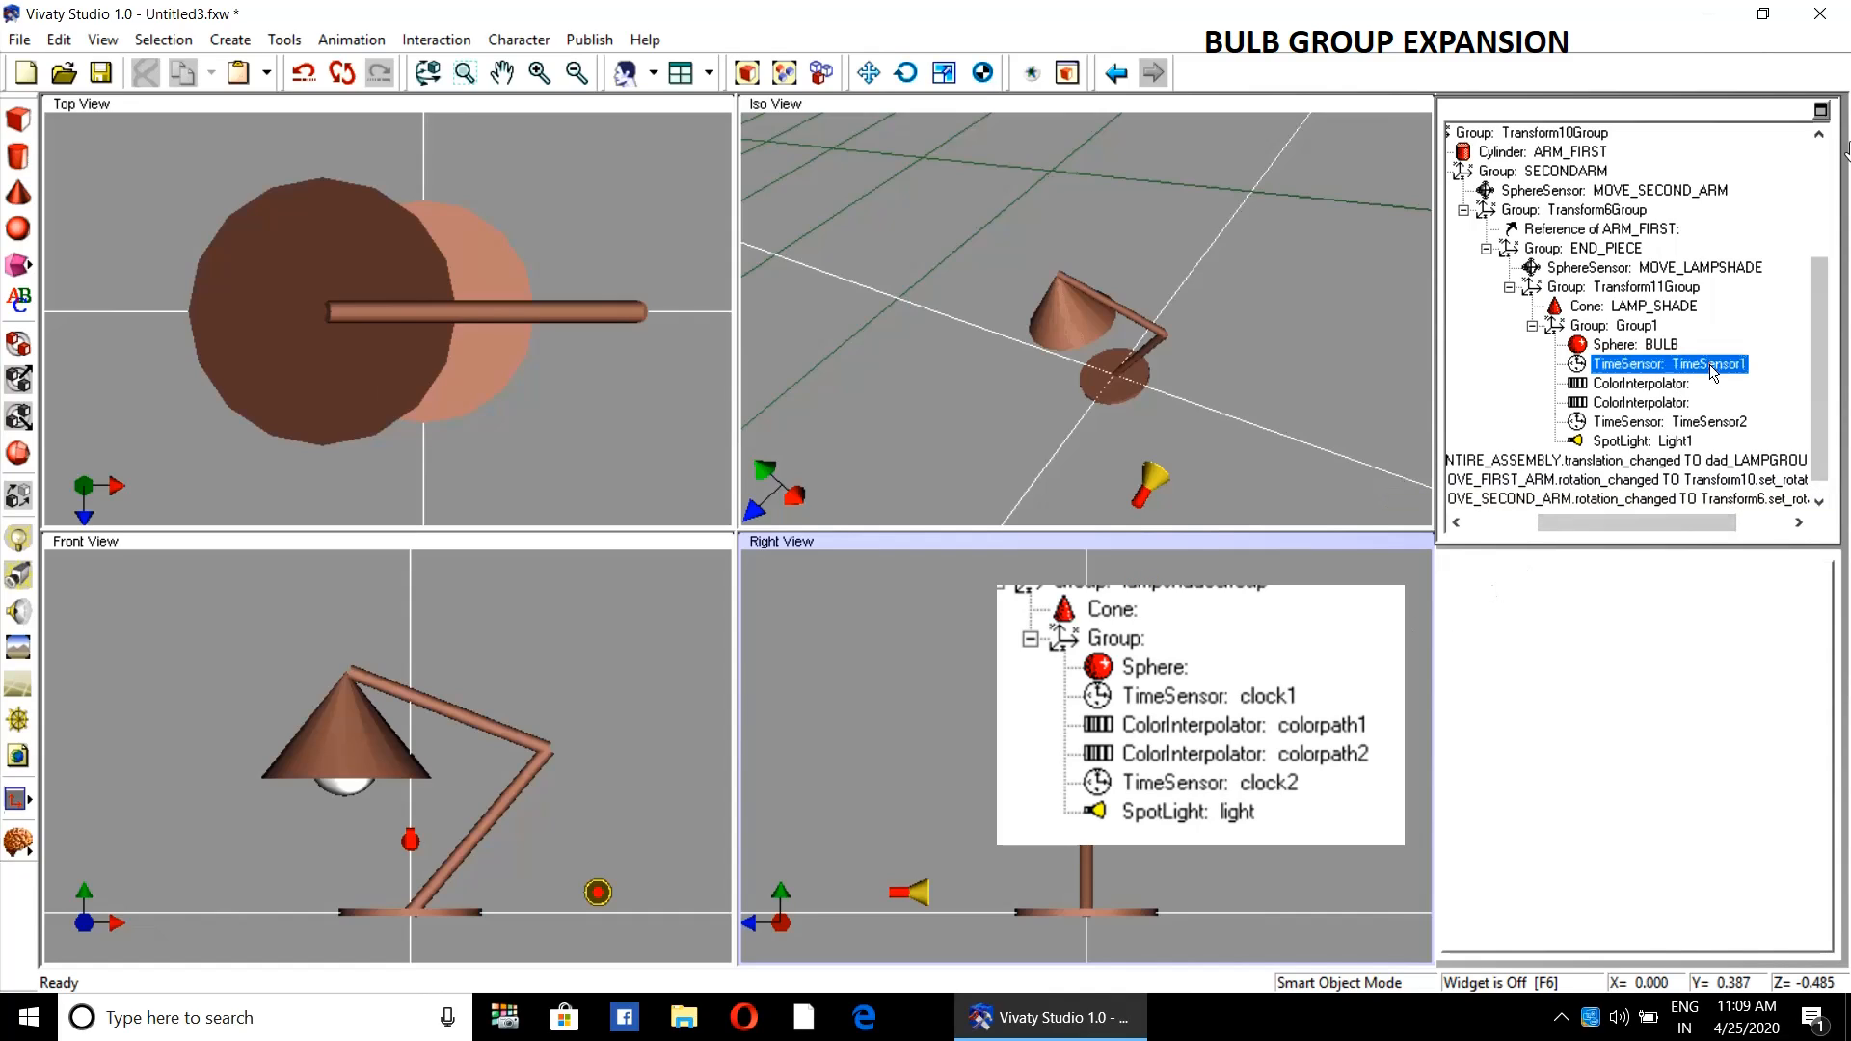
left_click(1458, 575)
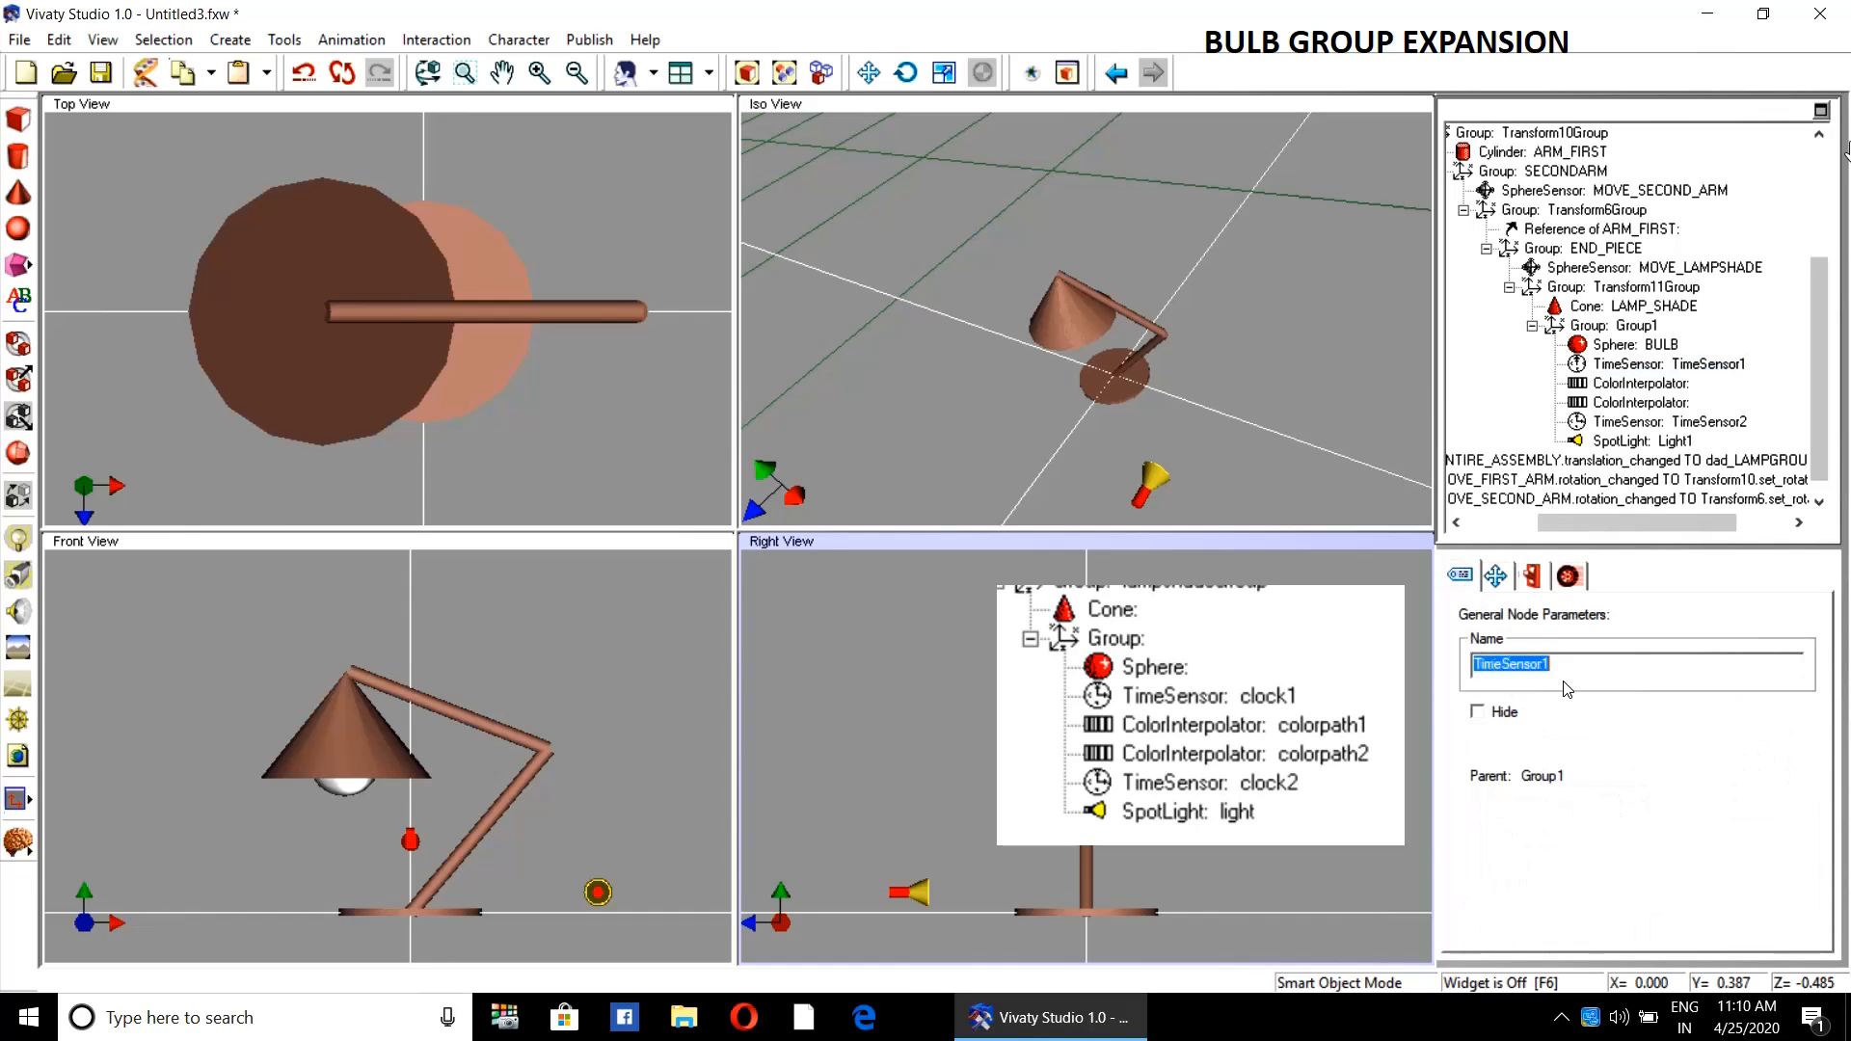
type("CLOCK1")
- Name the first ColorInterpolator in Group1 COLORPATH1
left_click(1610, 385)
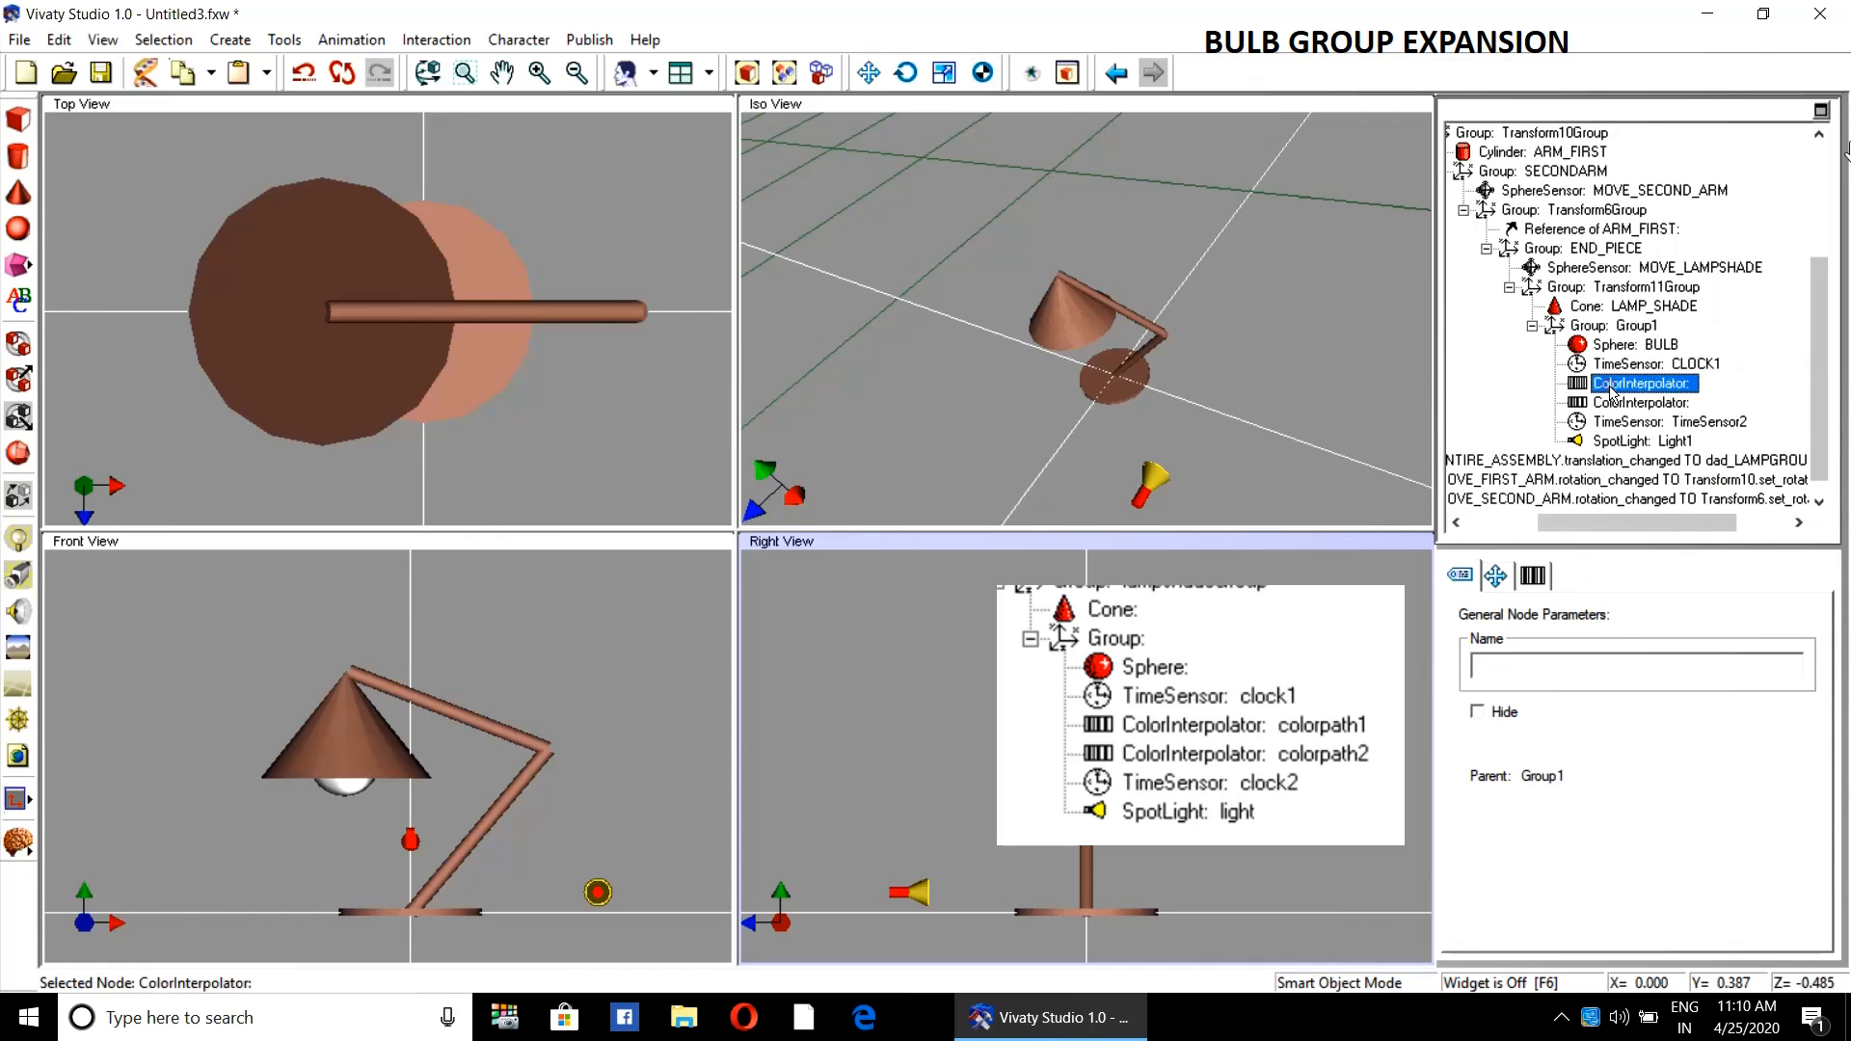
left_click(1502, 670)
type("COL")
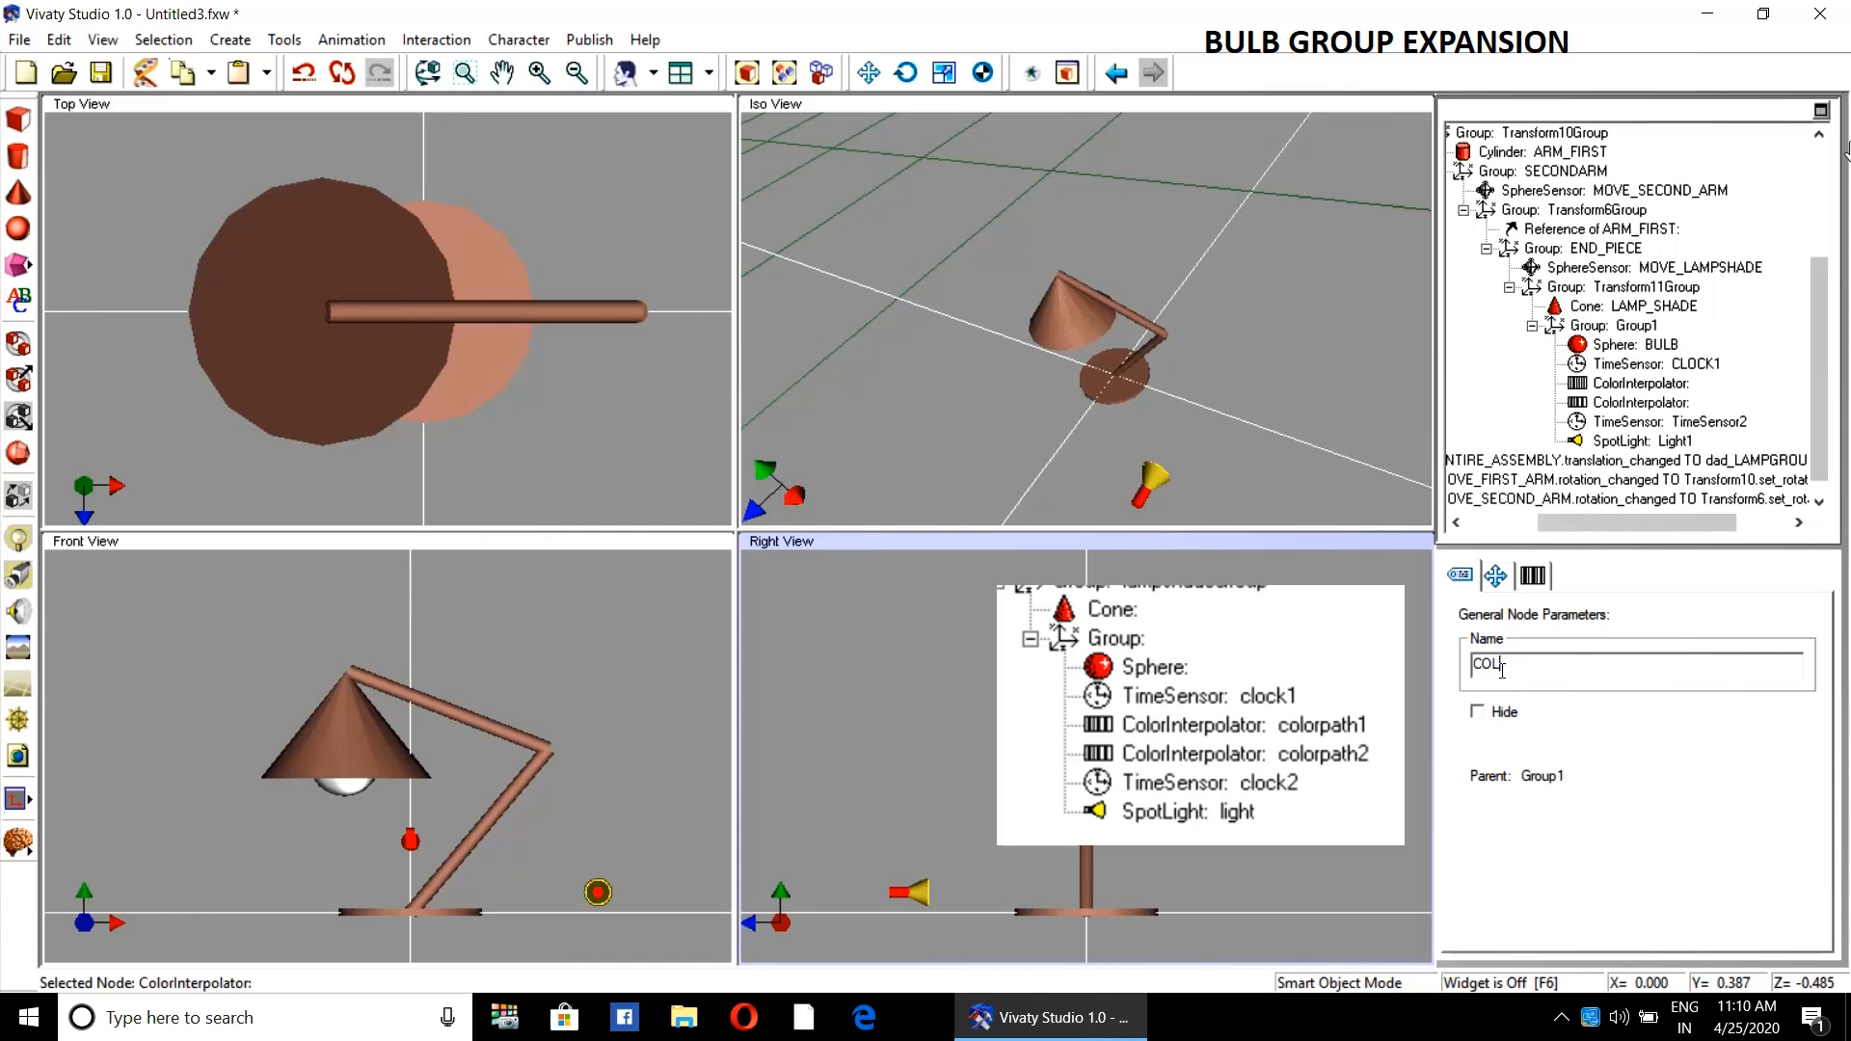
type("ORPATH1")
key("Return")
- Name the second ColorInterpolator in Group1 COLORPATH2
left_click(1639, 402)
left_click(1568, 664)
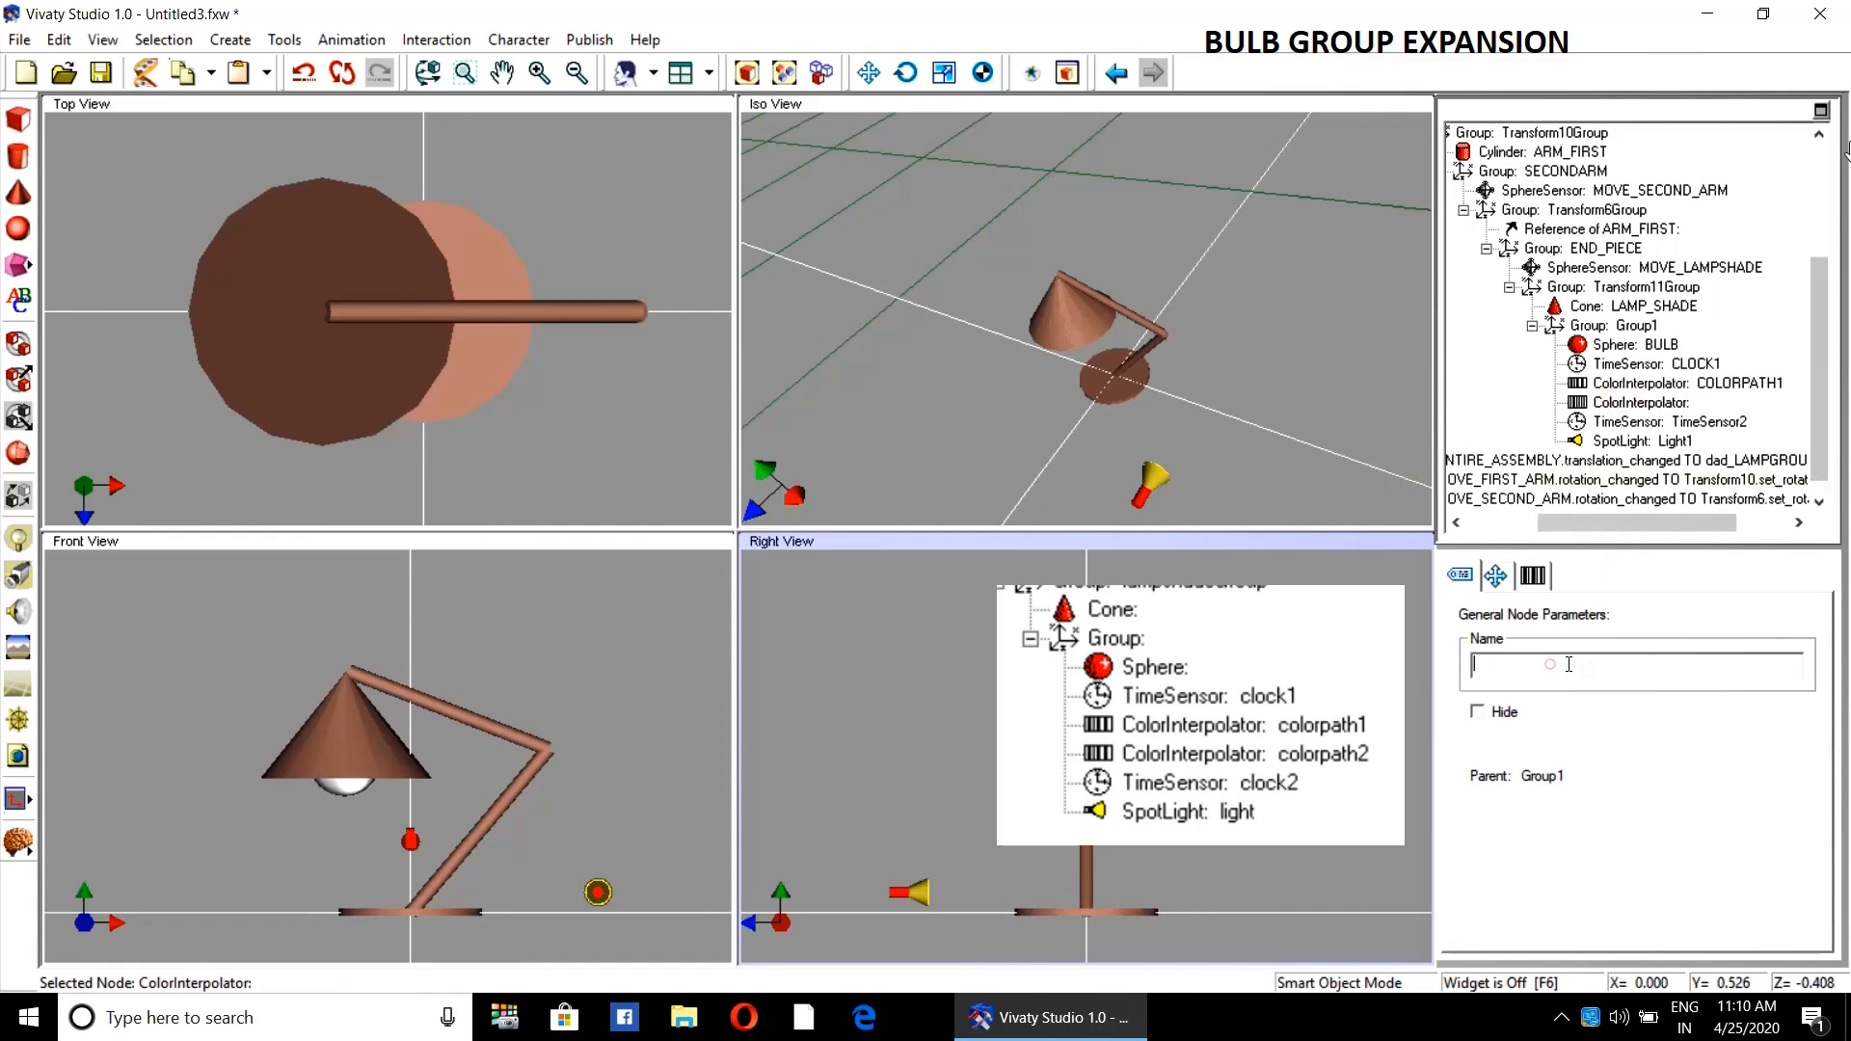
type("COLORPATH2")
key("Return")
- Rename the second TimeSensor in Group1 as CLOCK2 and leave all nodes deselected
left_click(1668, 422)
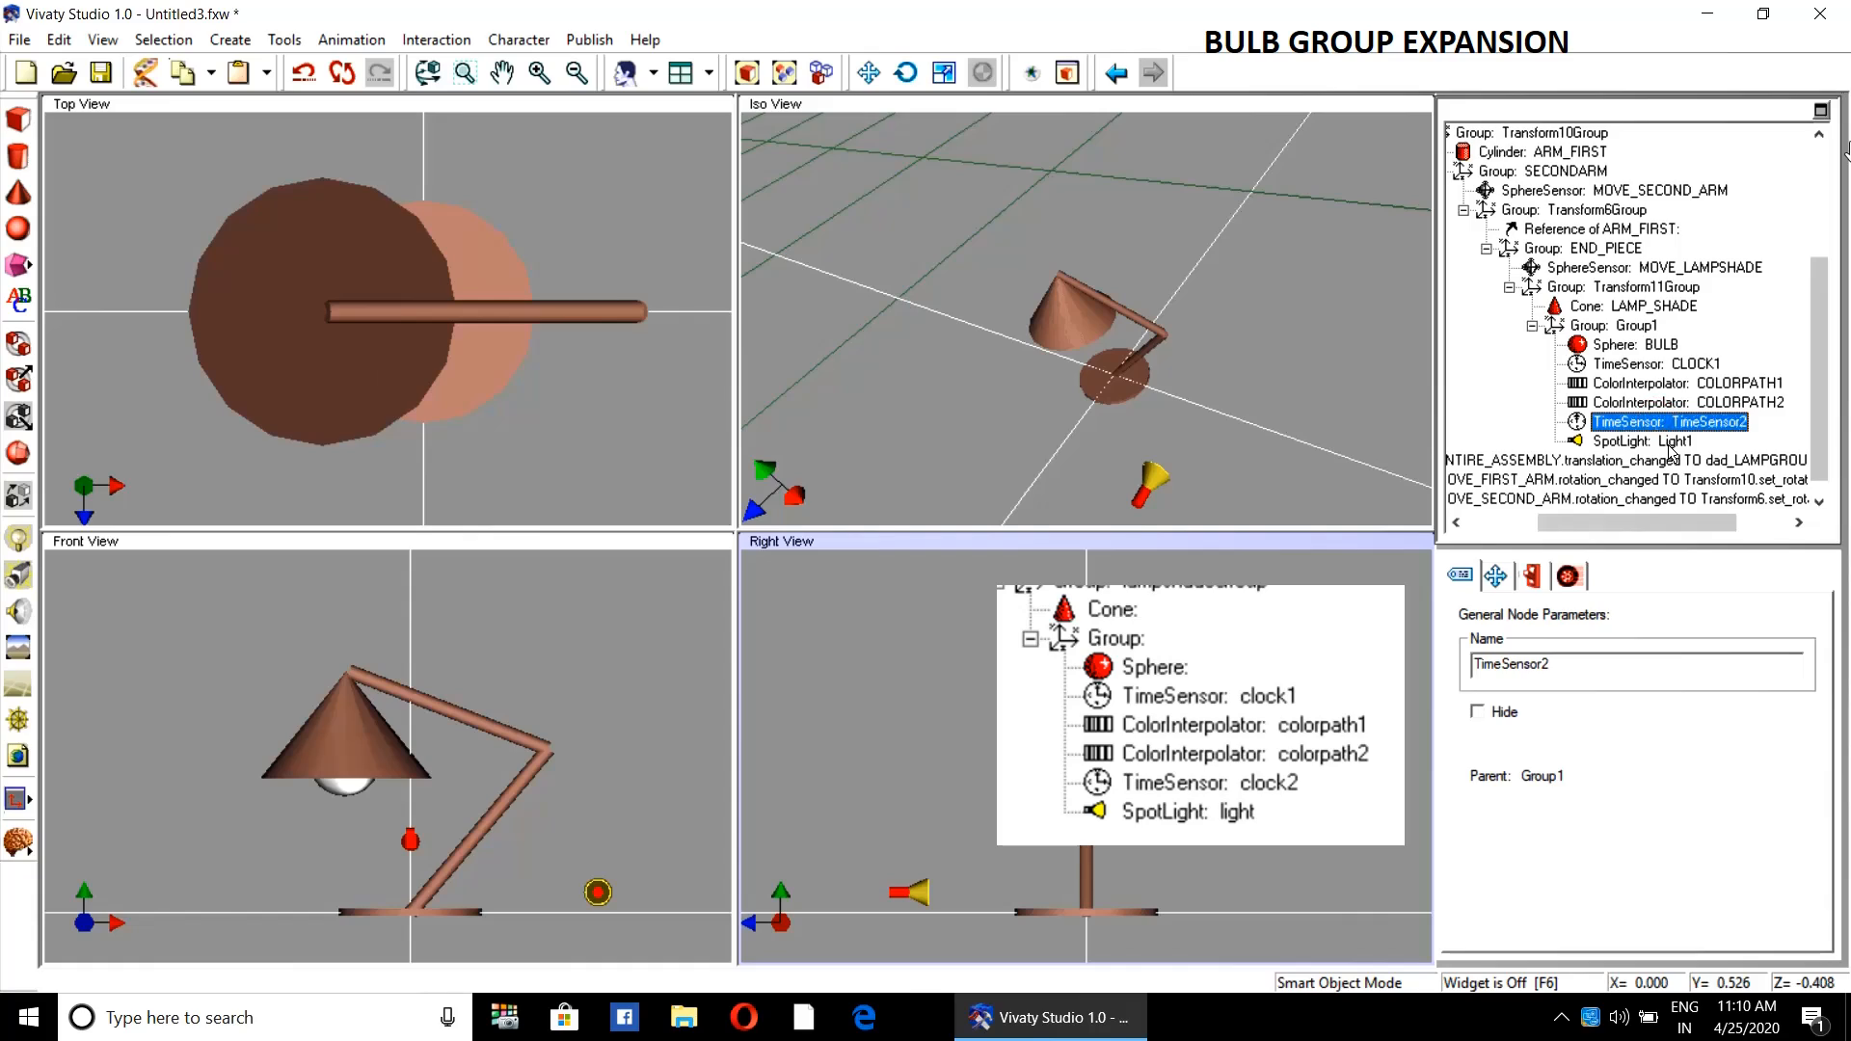
double_click(1609, 667)
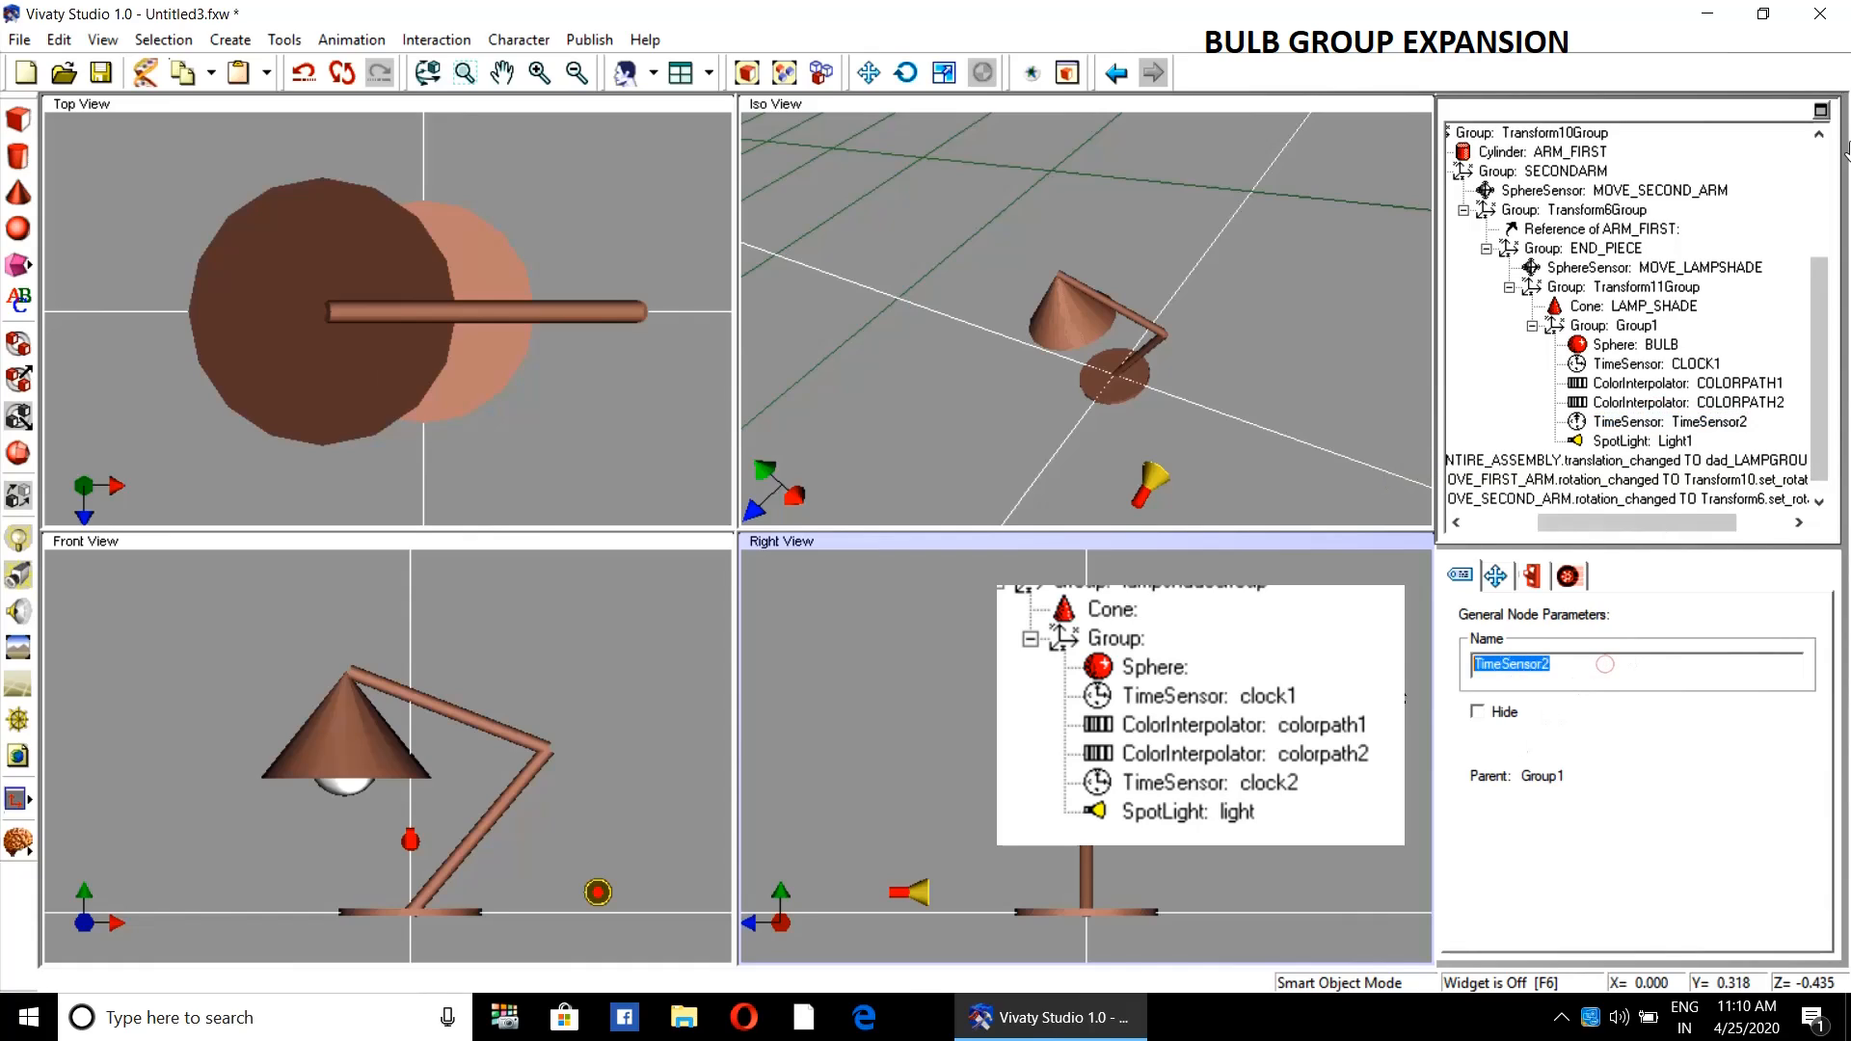
type("CLOCK2")
key("Return")
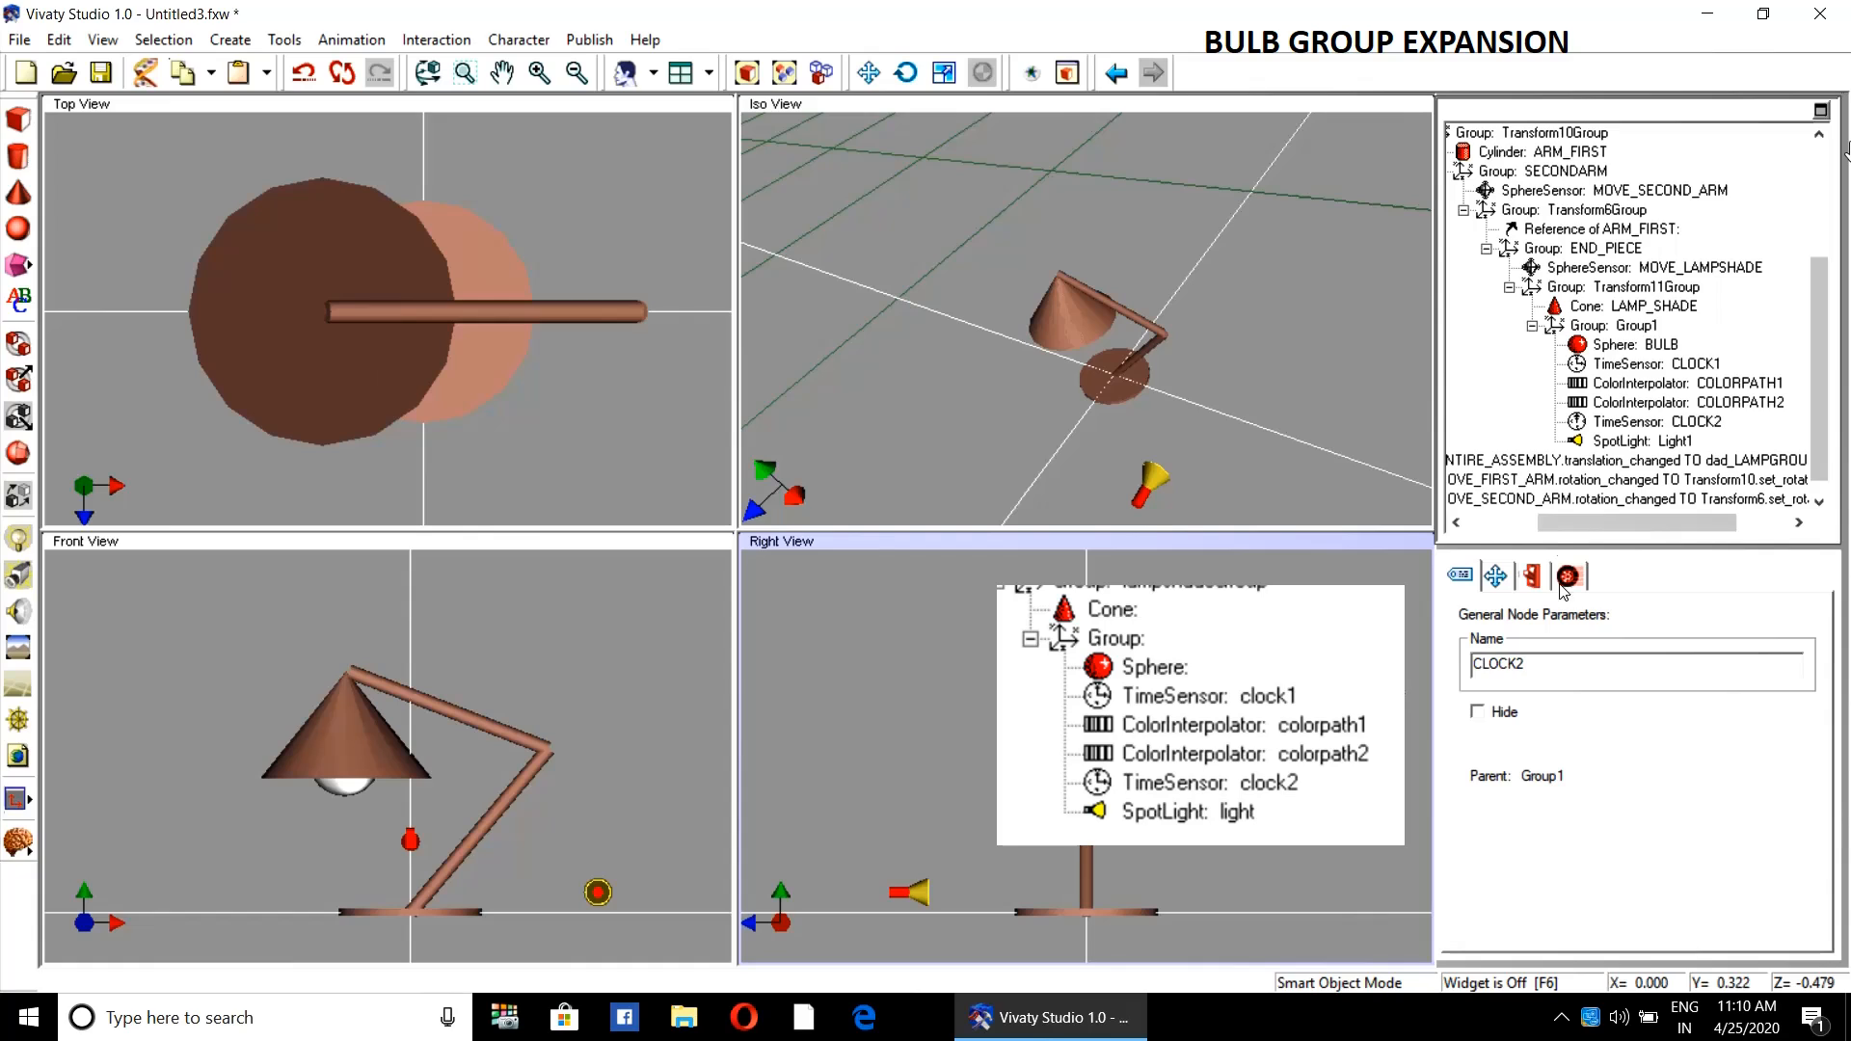
left_click(1632, 443)
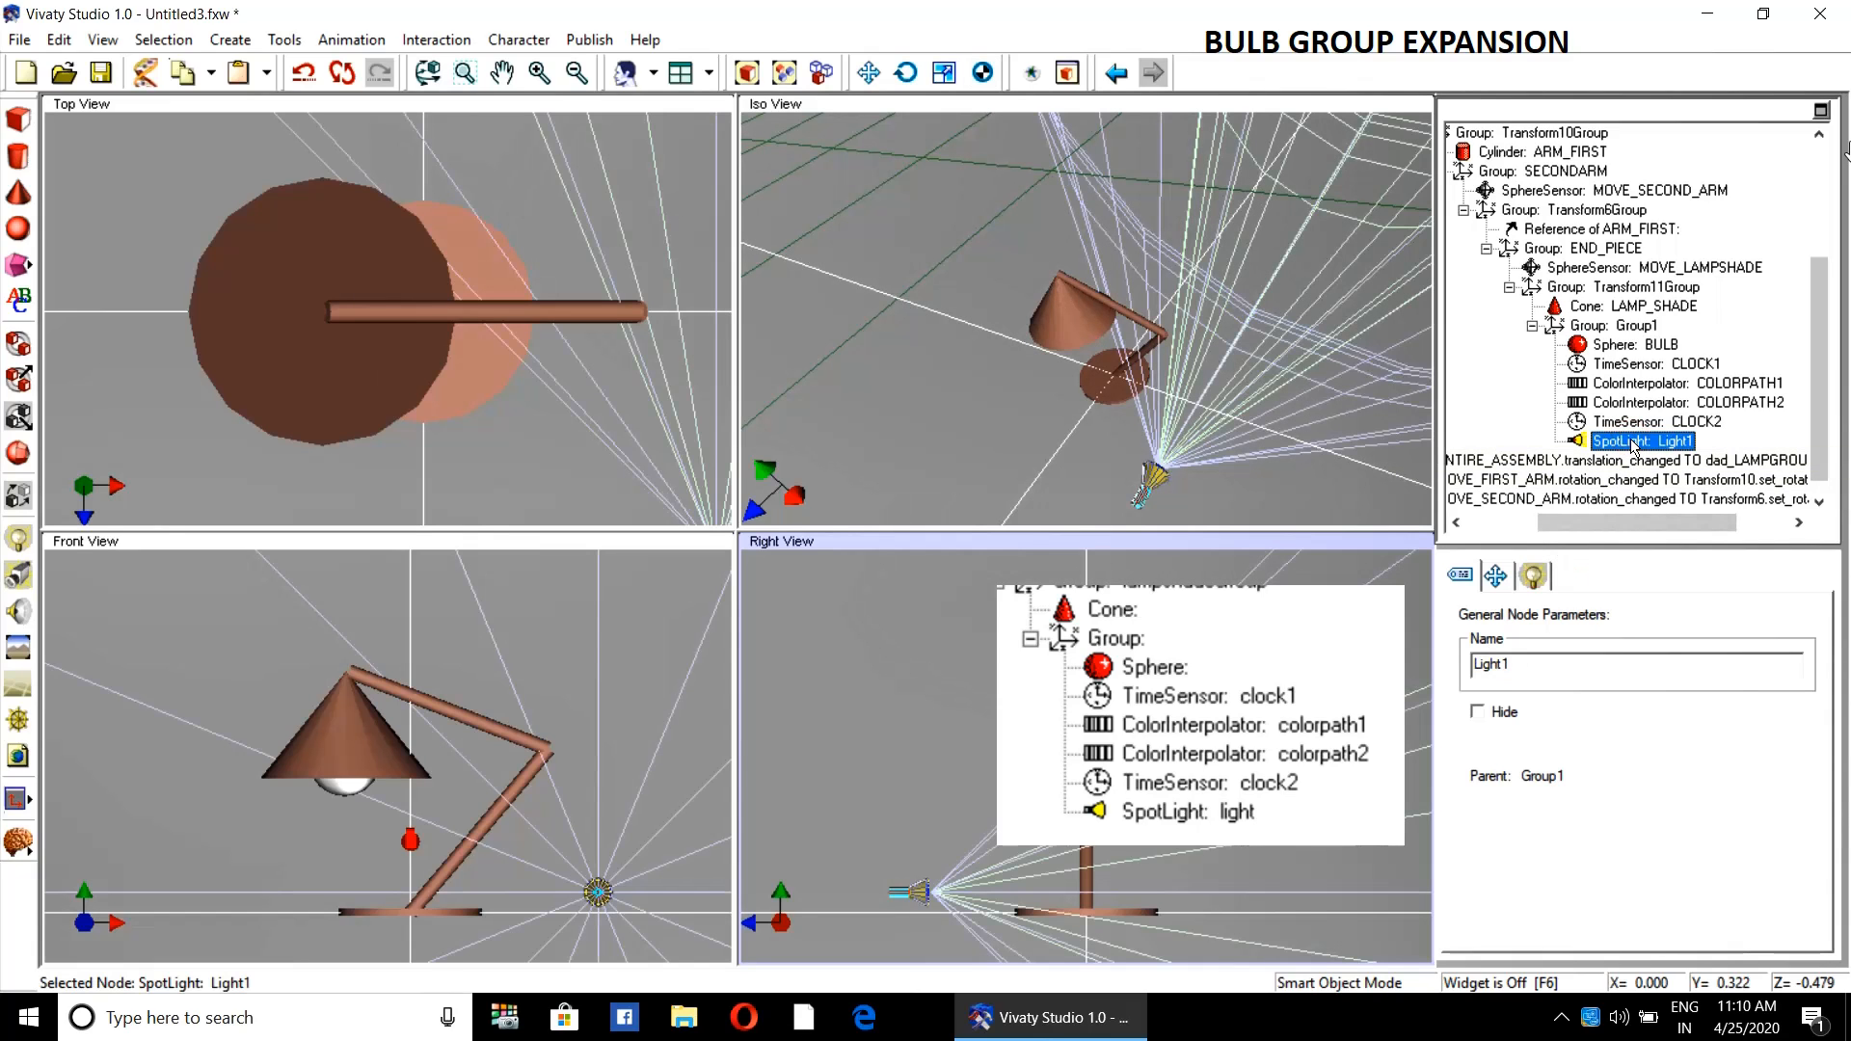
left_click(1302, 490)
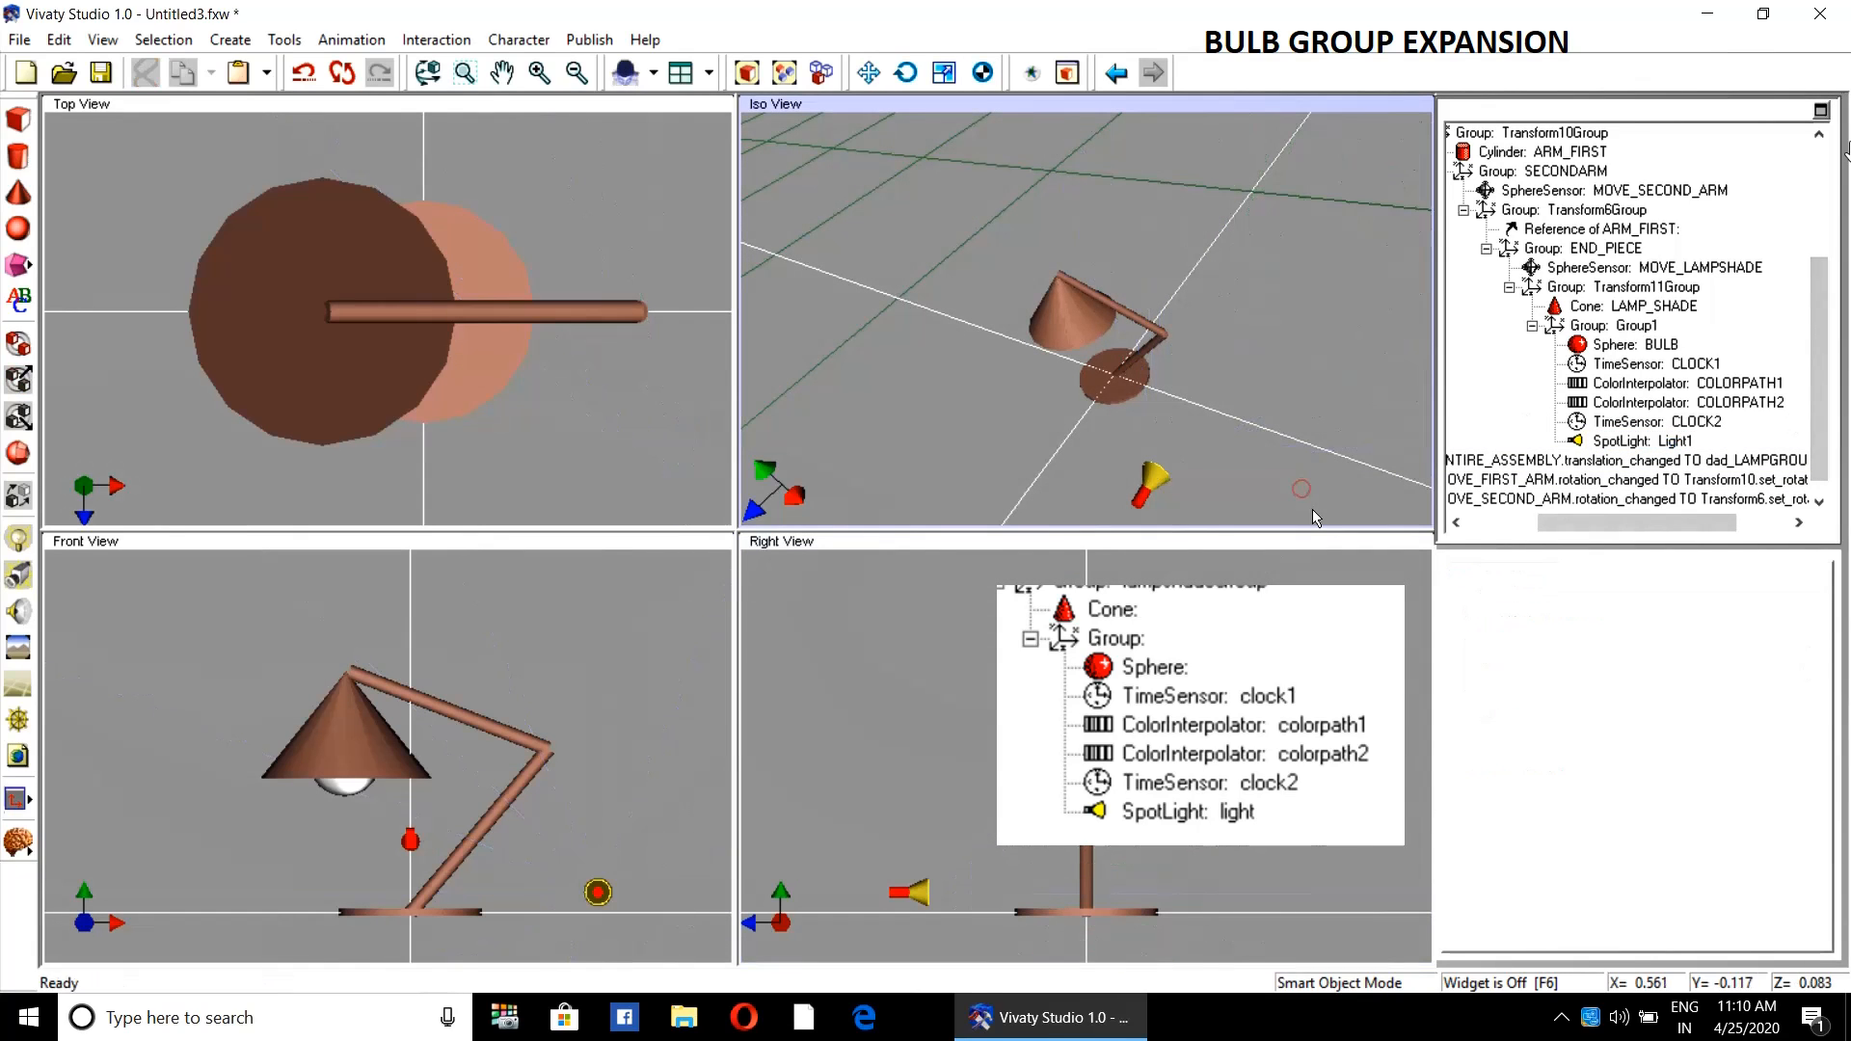
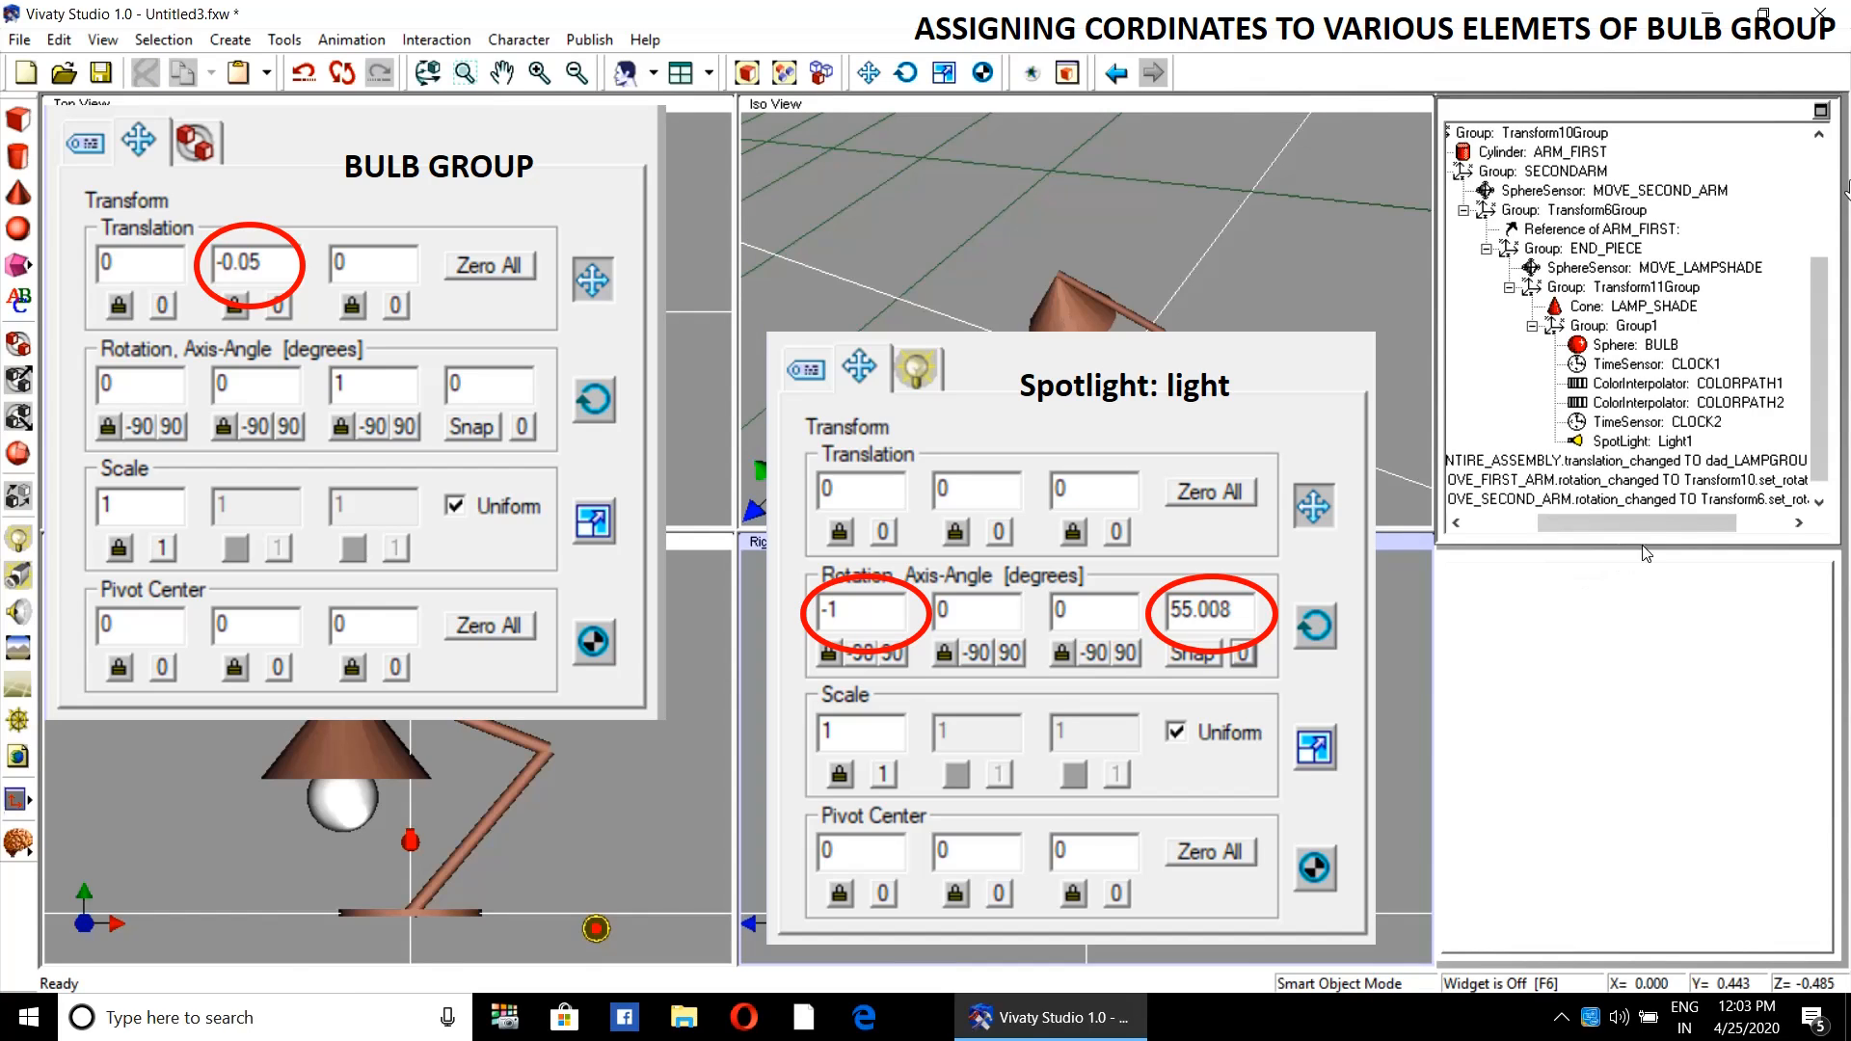
- Reset the BULB sphere's translation and rotation angle to zero
left_click(1628, 347)
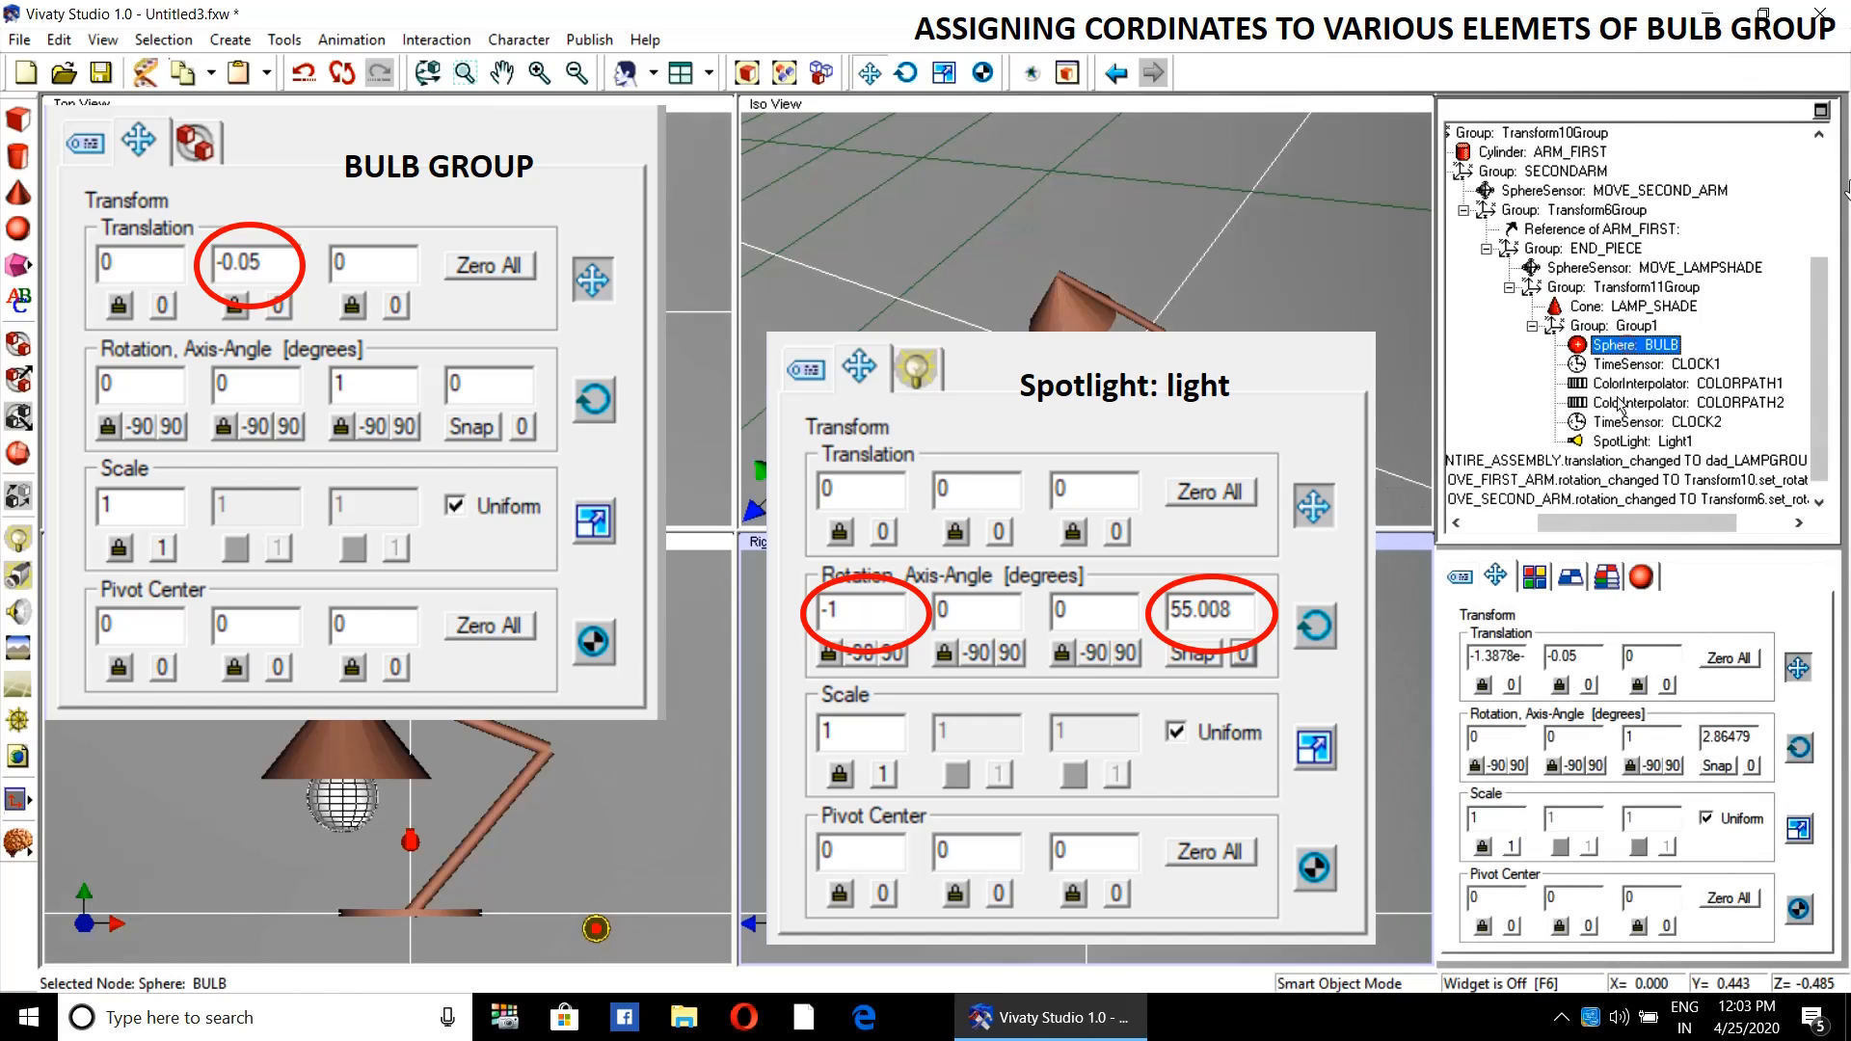
left_click(1730, 658)
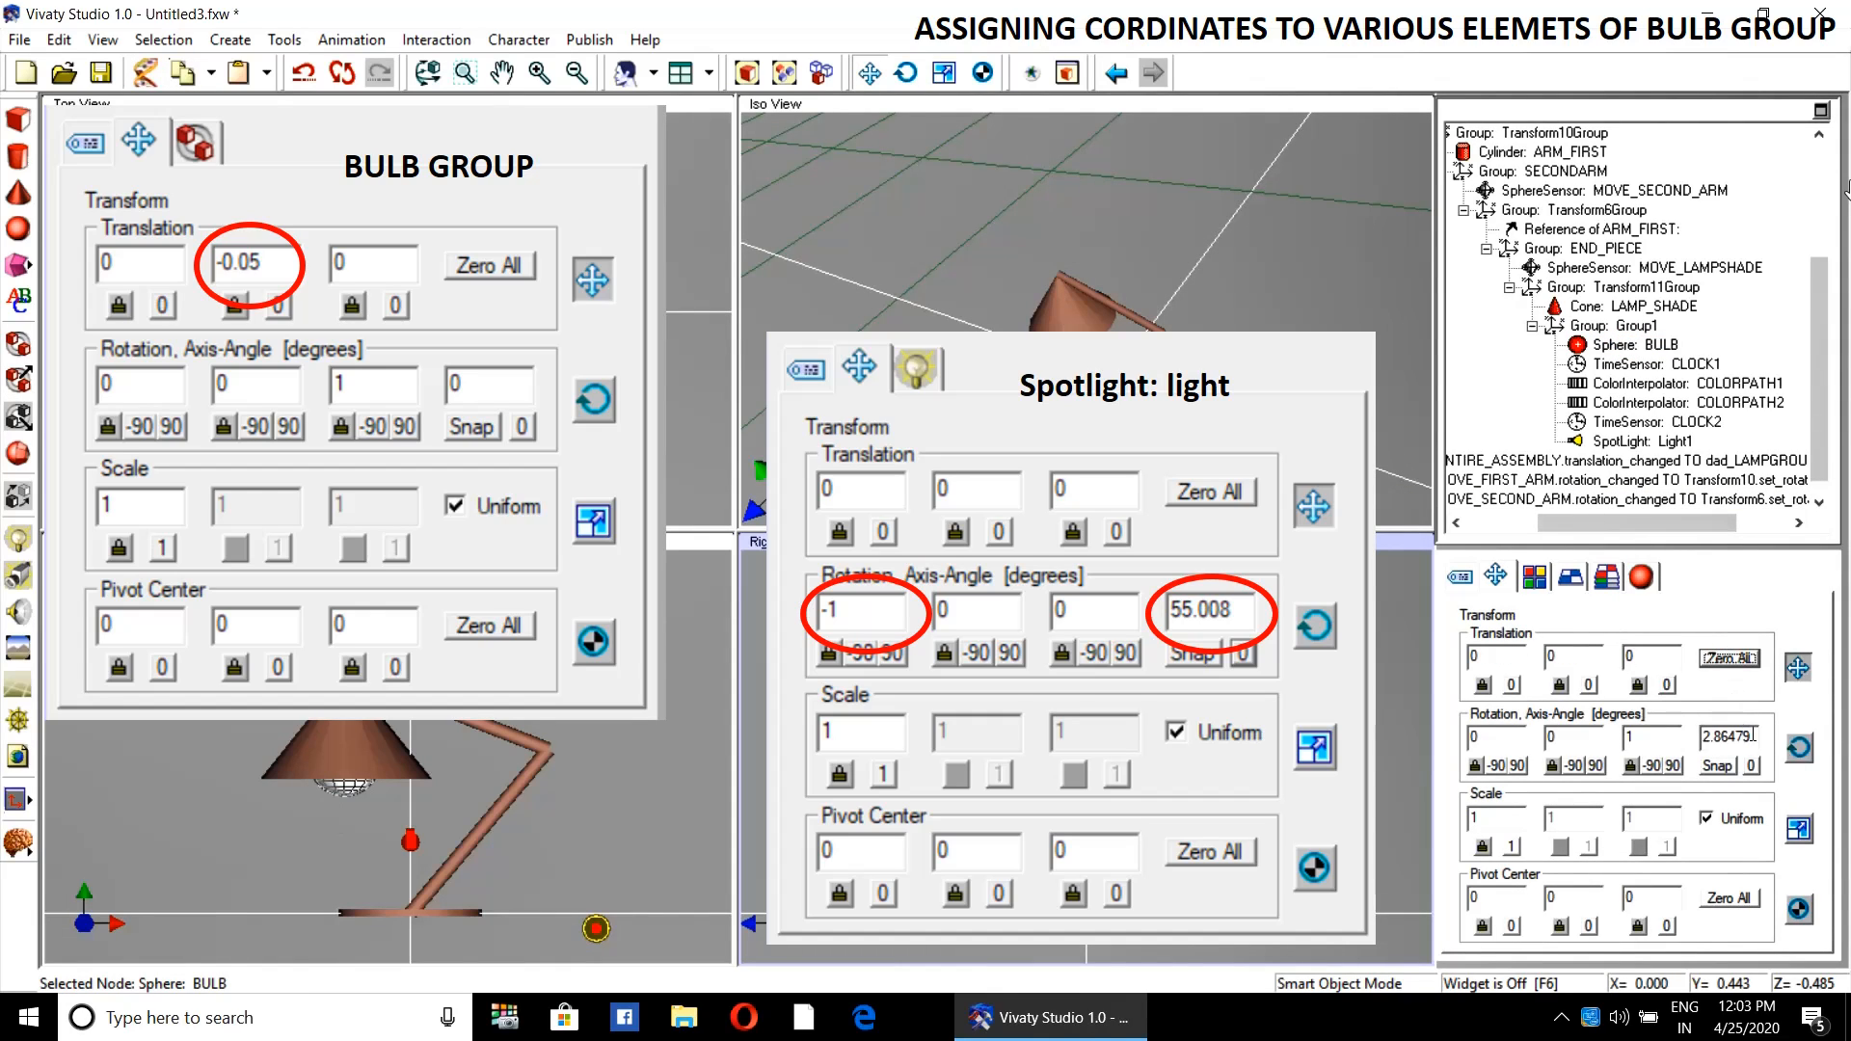
left_click(1751, 766)
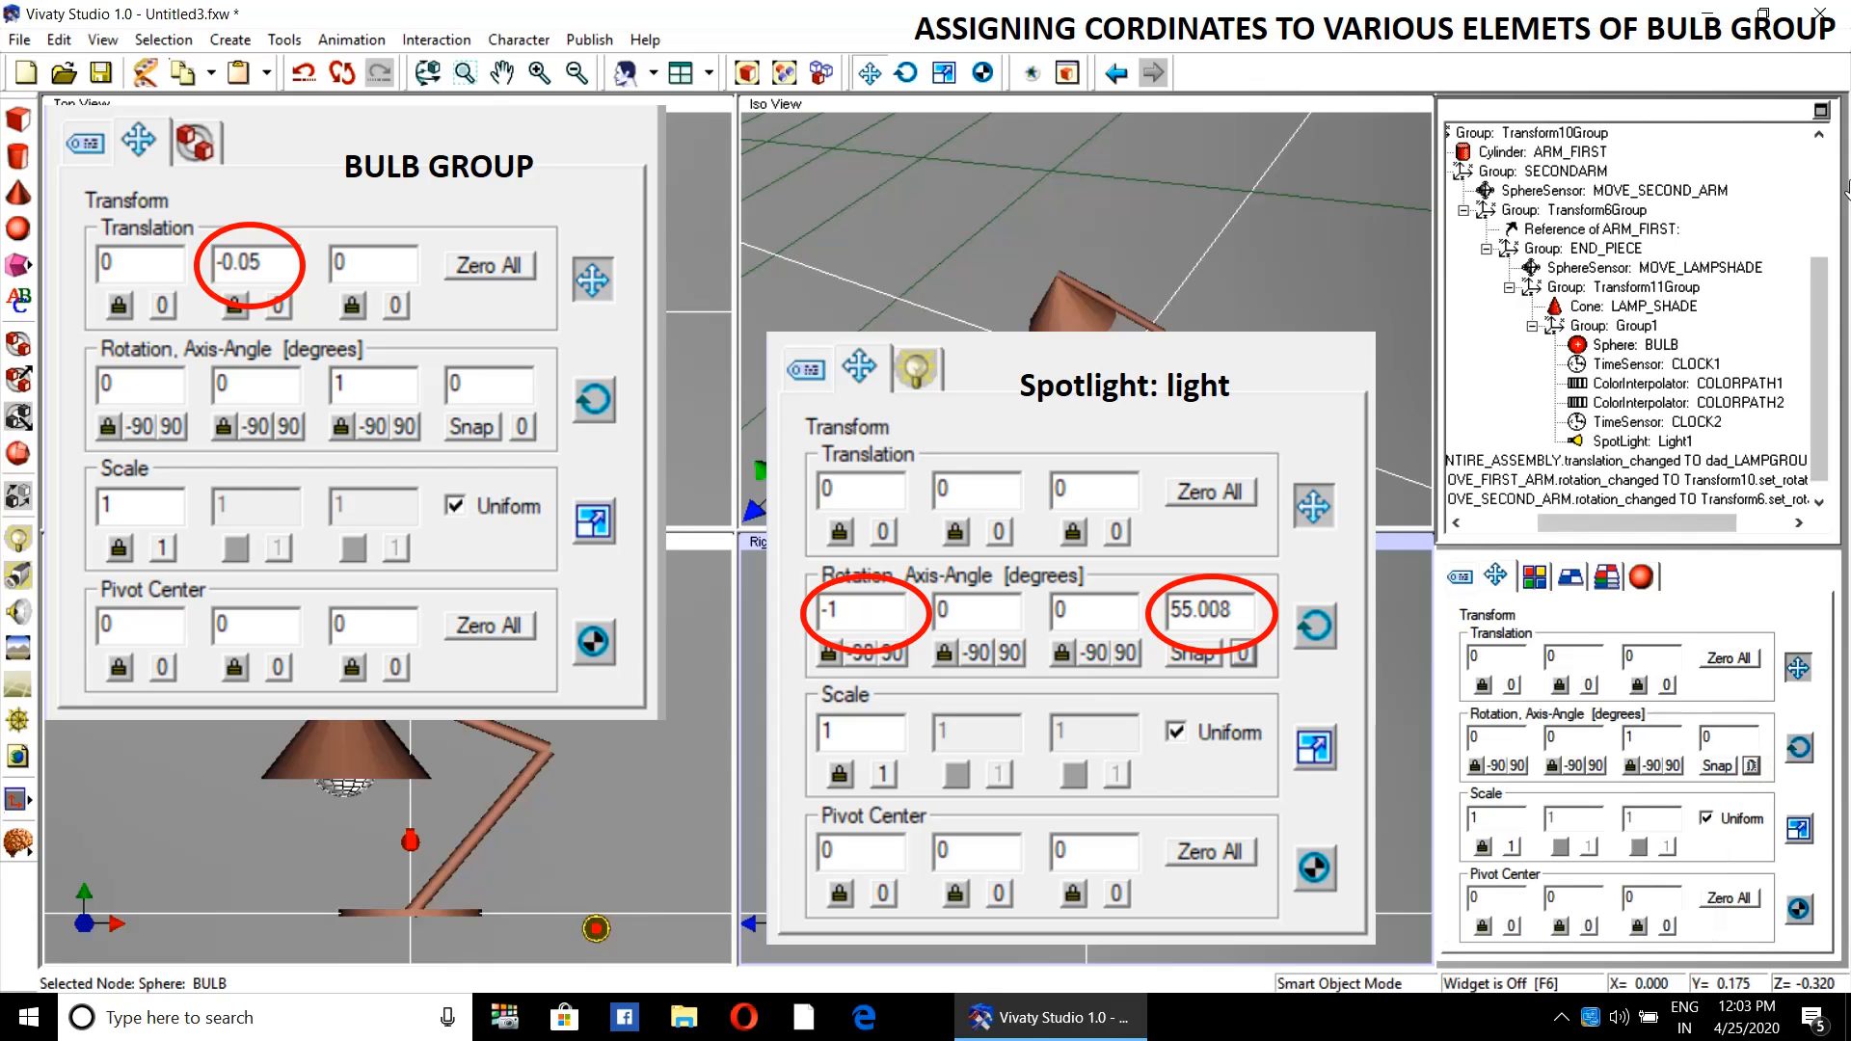
- Reset the COLORPATH1 interpolator's translation to zero and select the COLORPATH2 interpolator
left_click(1658, 385)
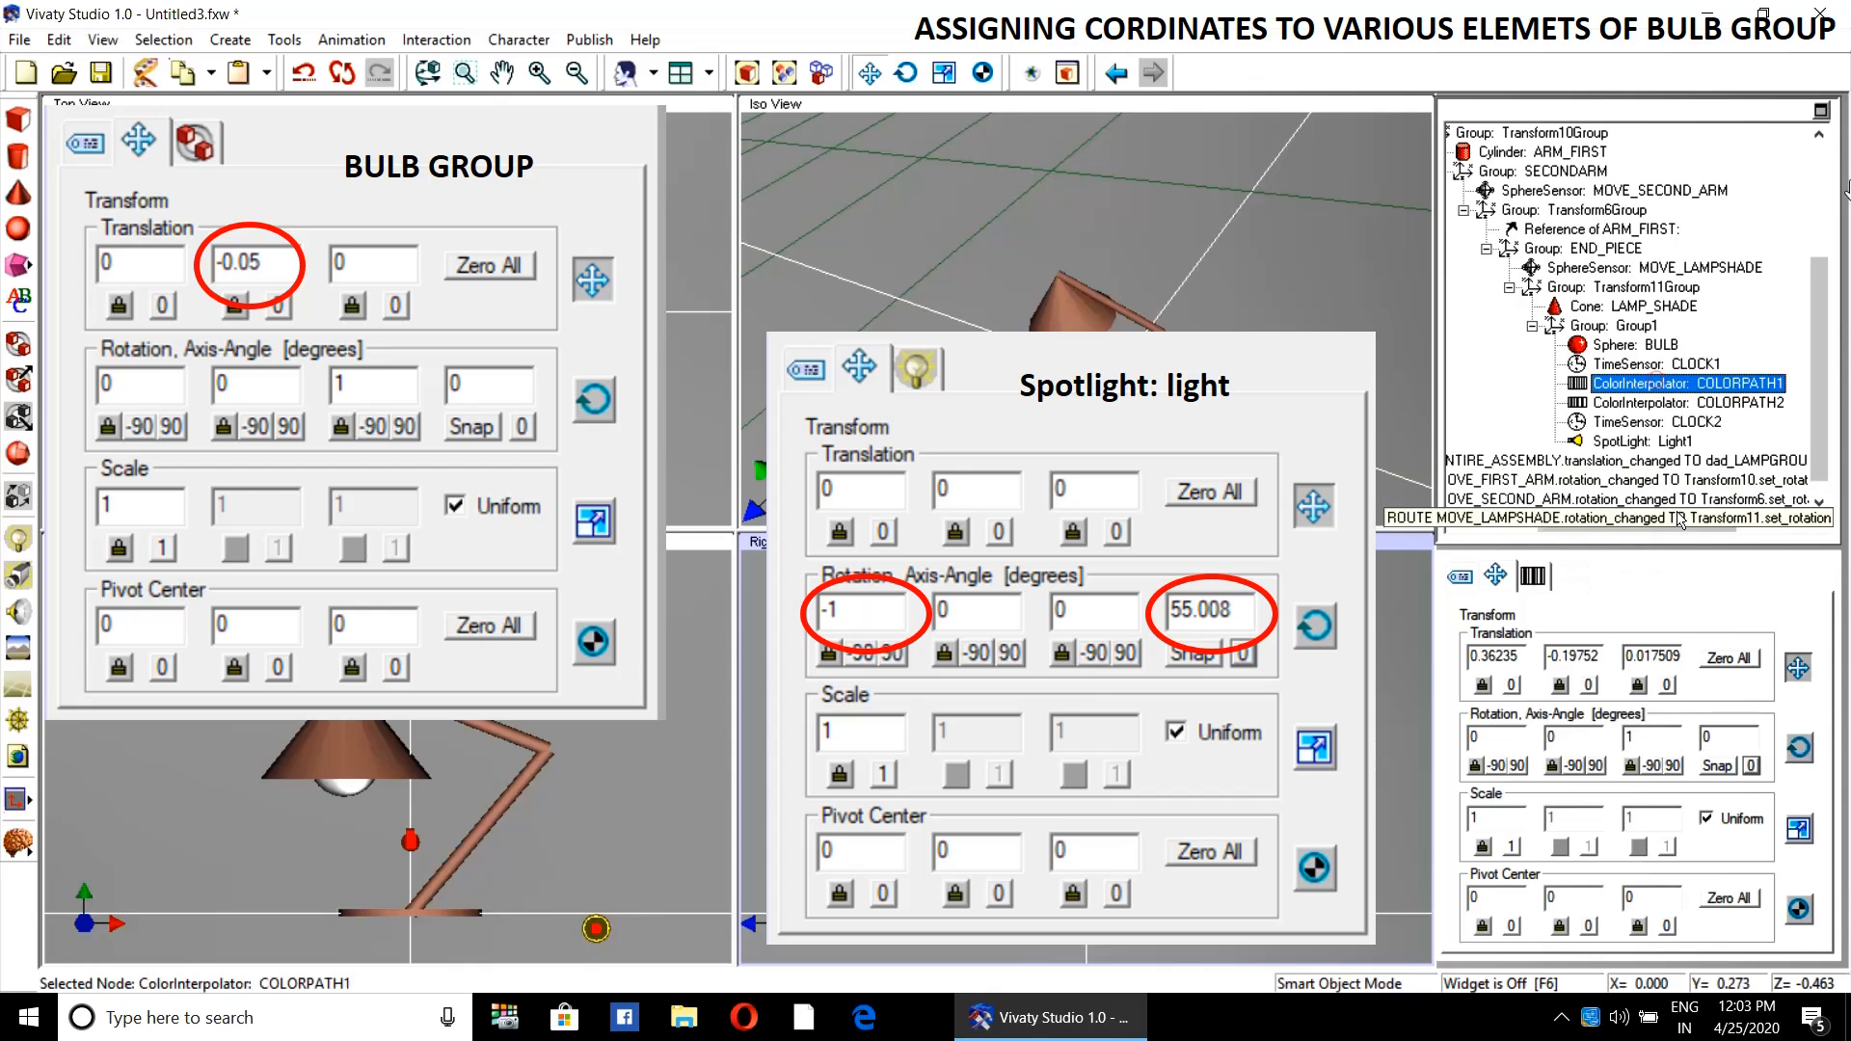
left_click(1726, 657)
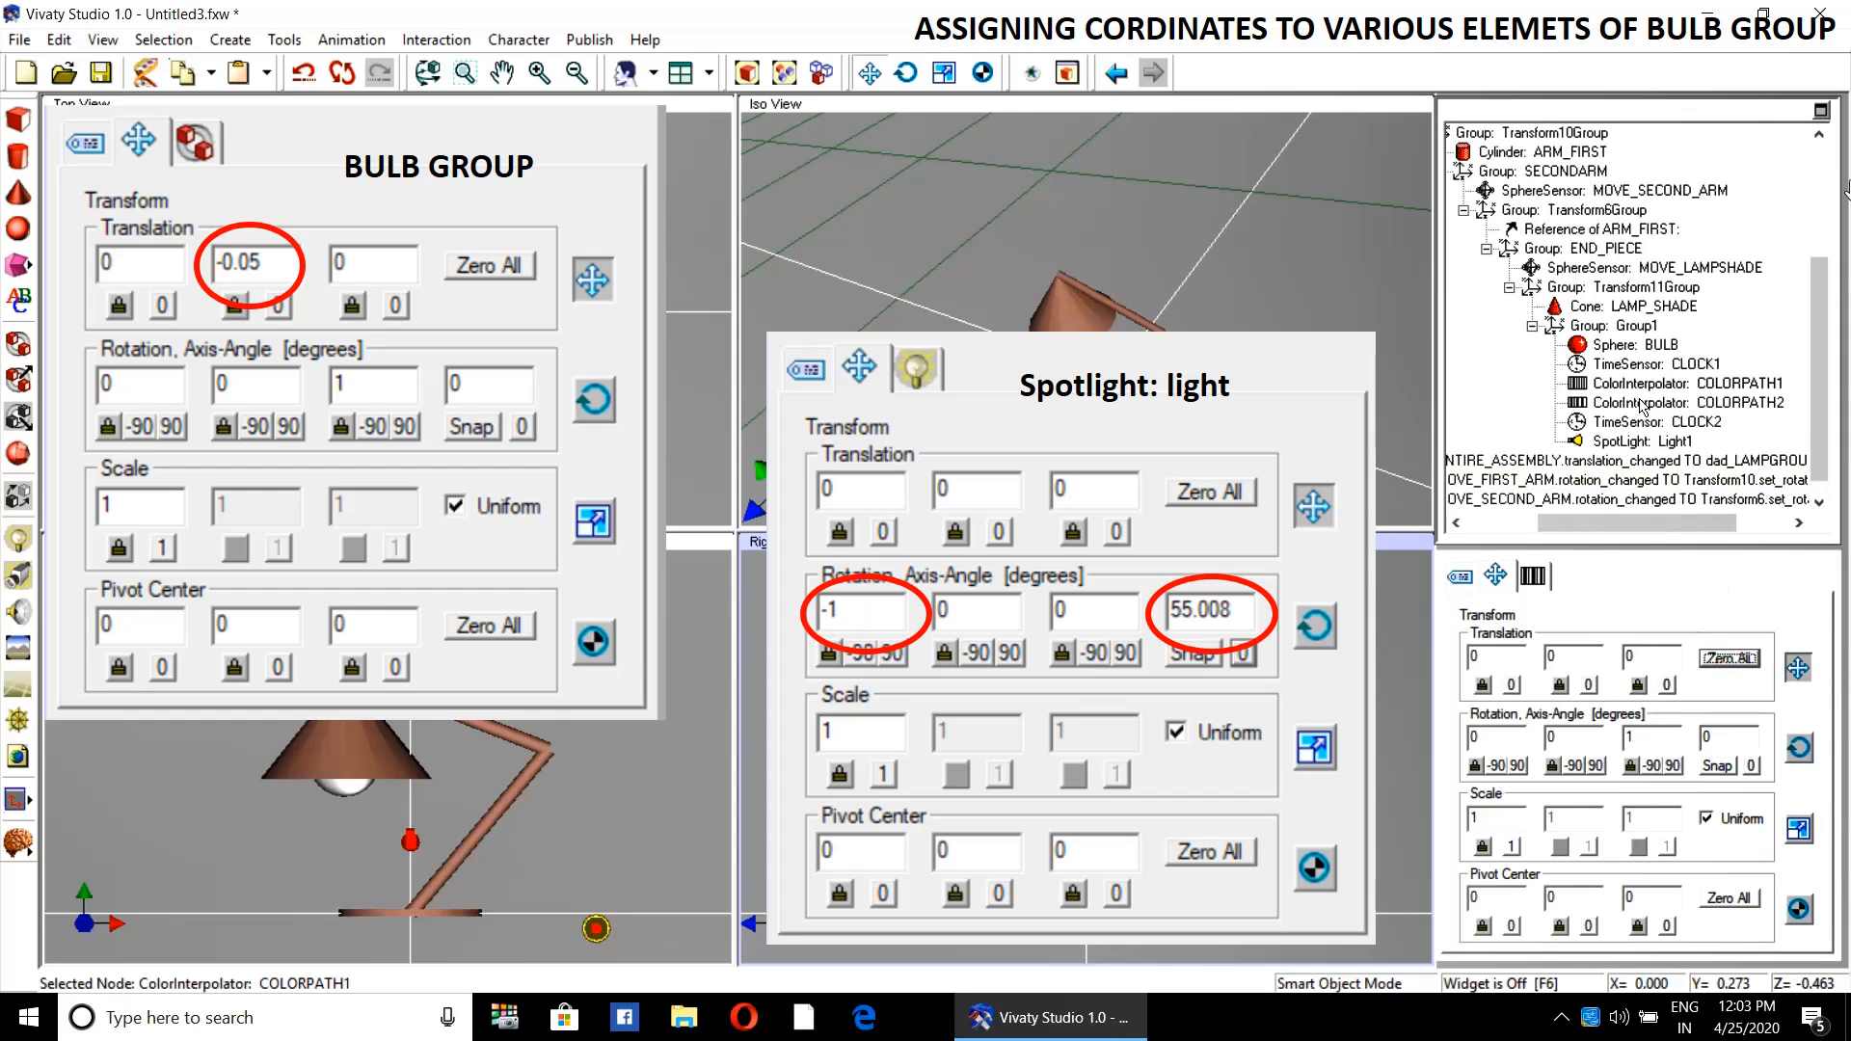
left_click(1642, 403)
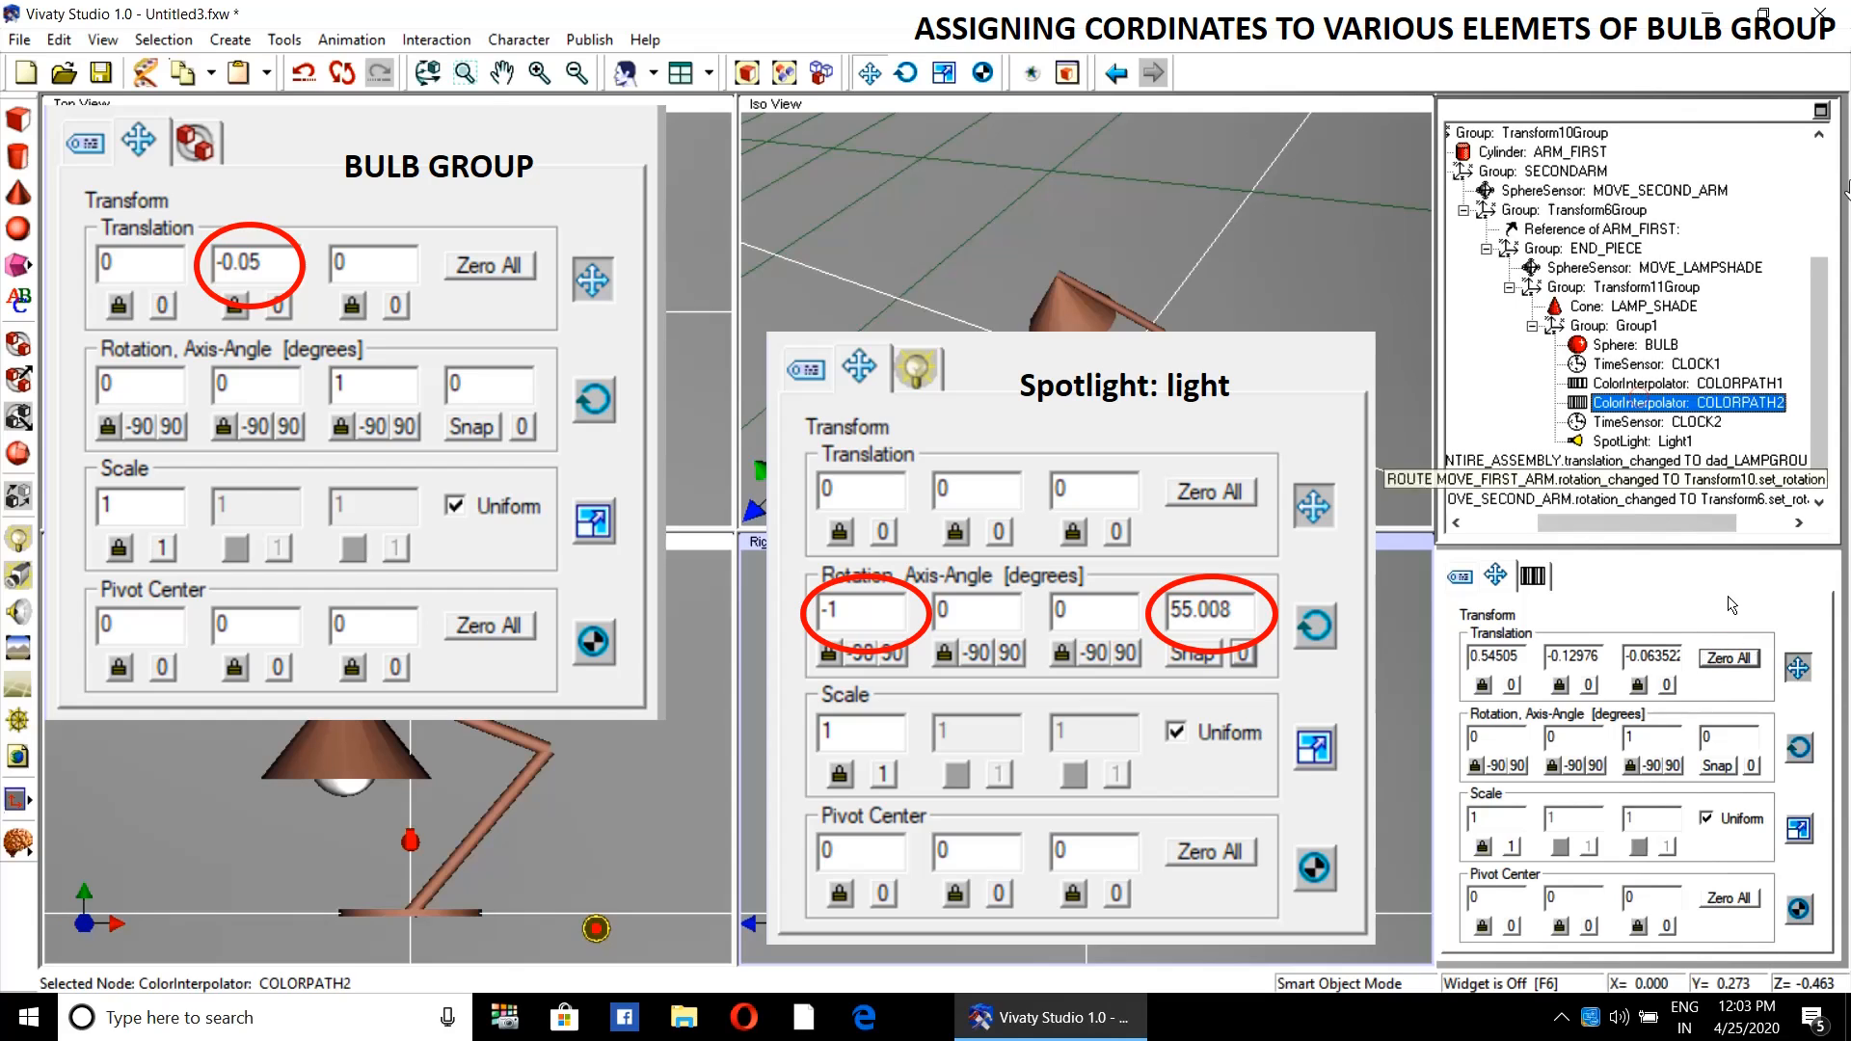
- Zero the translation of the spotlight Light1 and set its rotation angle to 55 degrees
left_click(1647, 442)
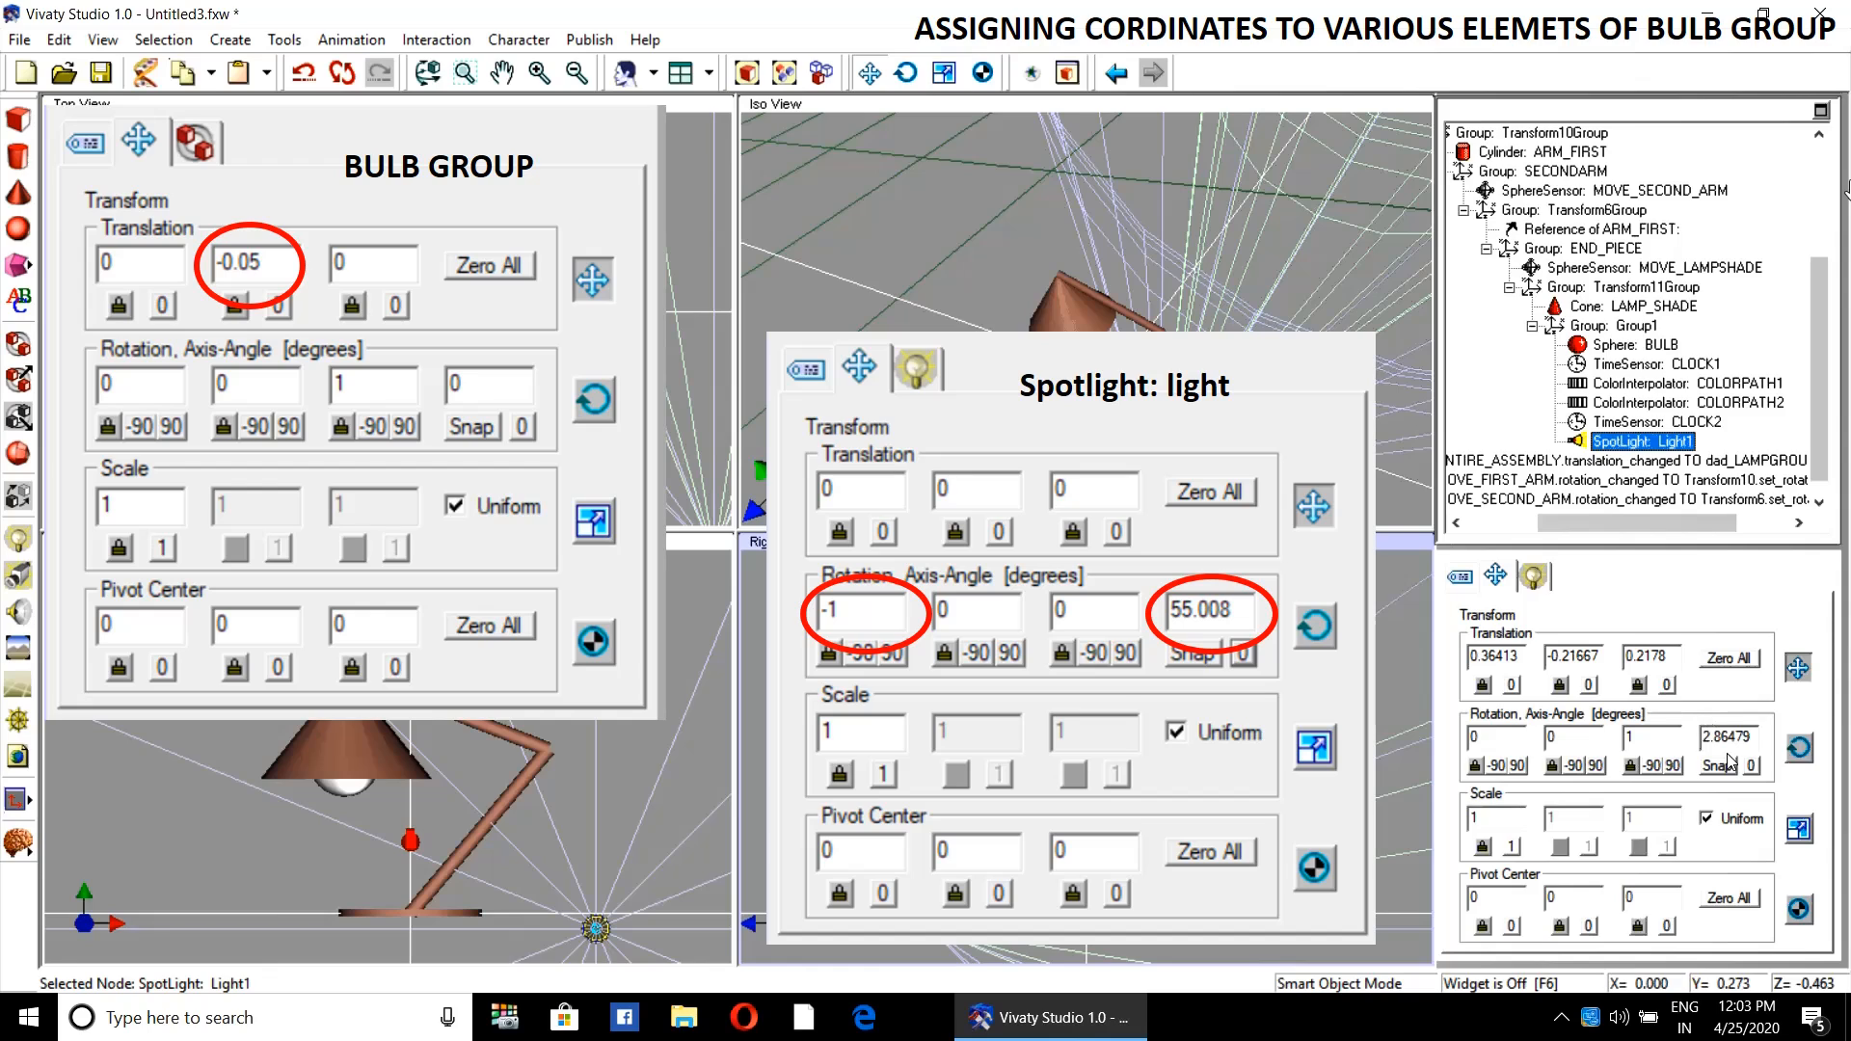
left_click(1731, 659)
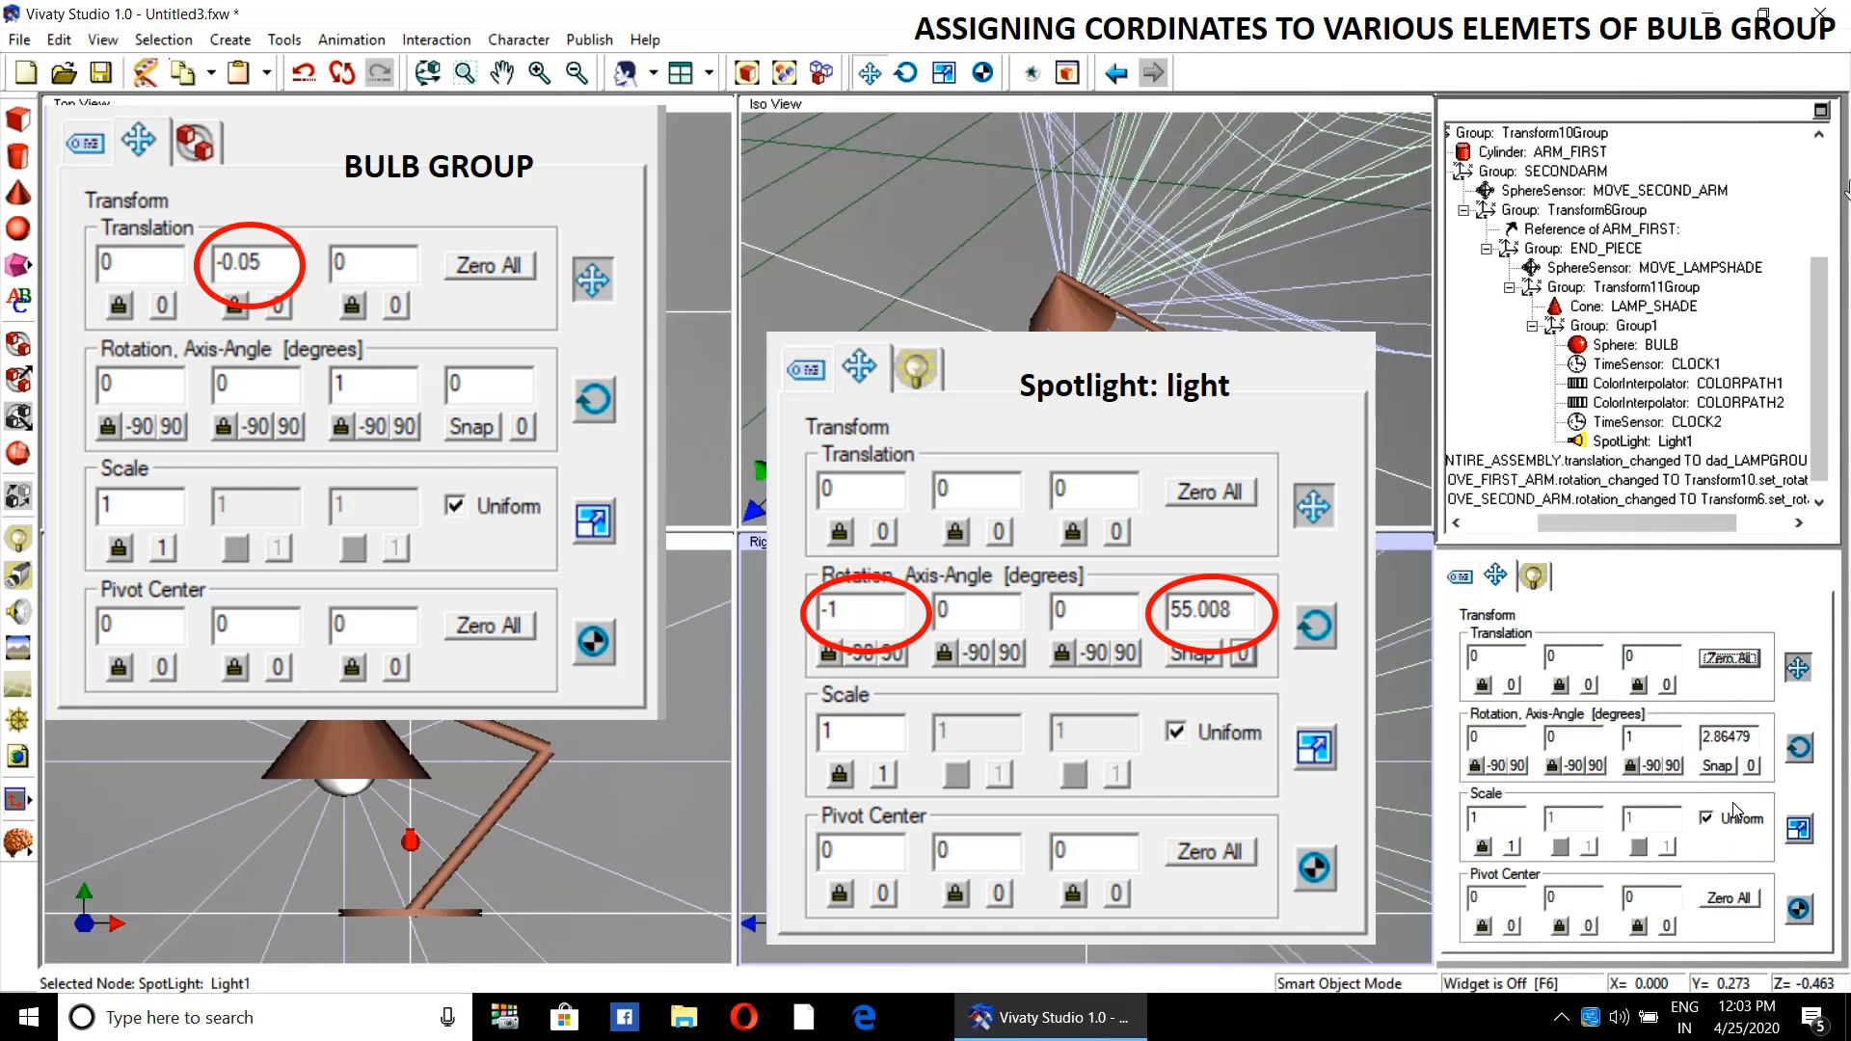
double_click(1753, 738)
type("55")
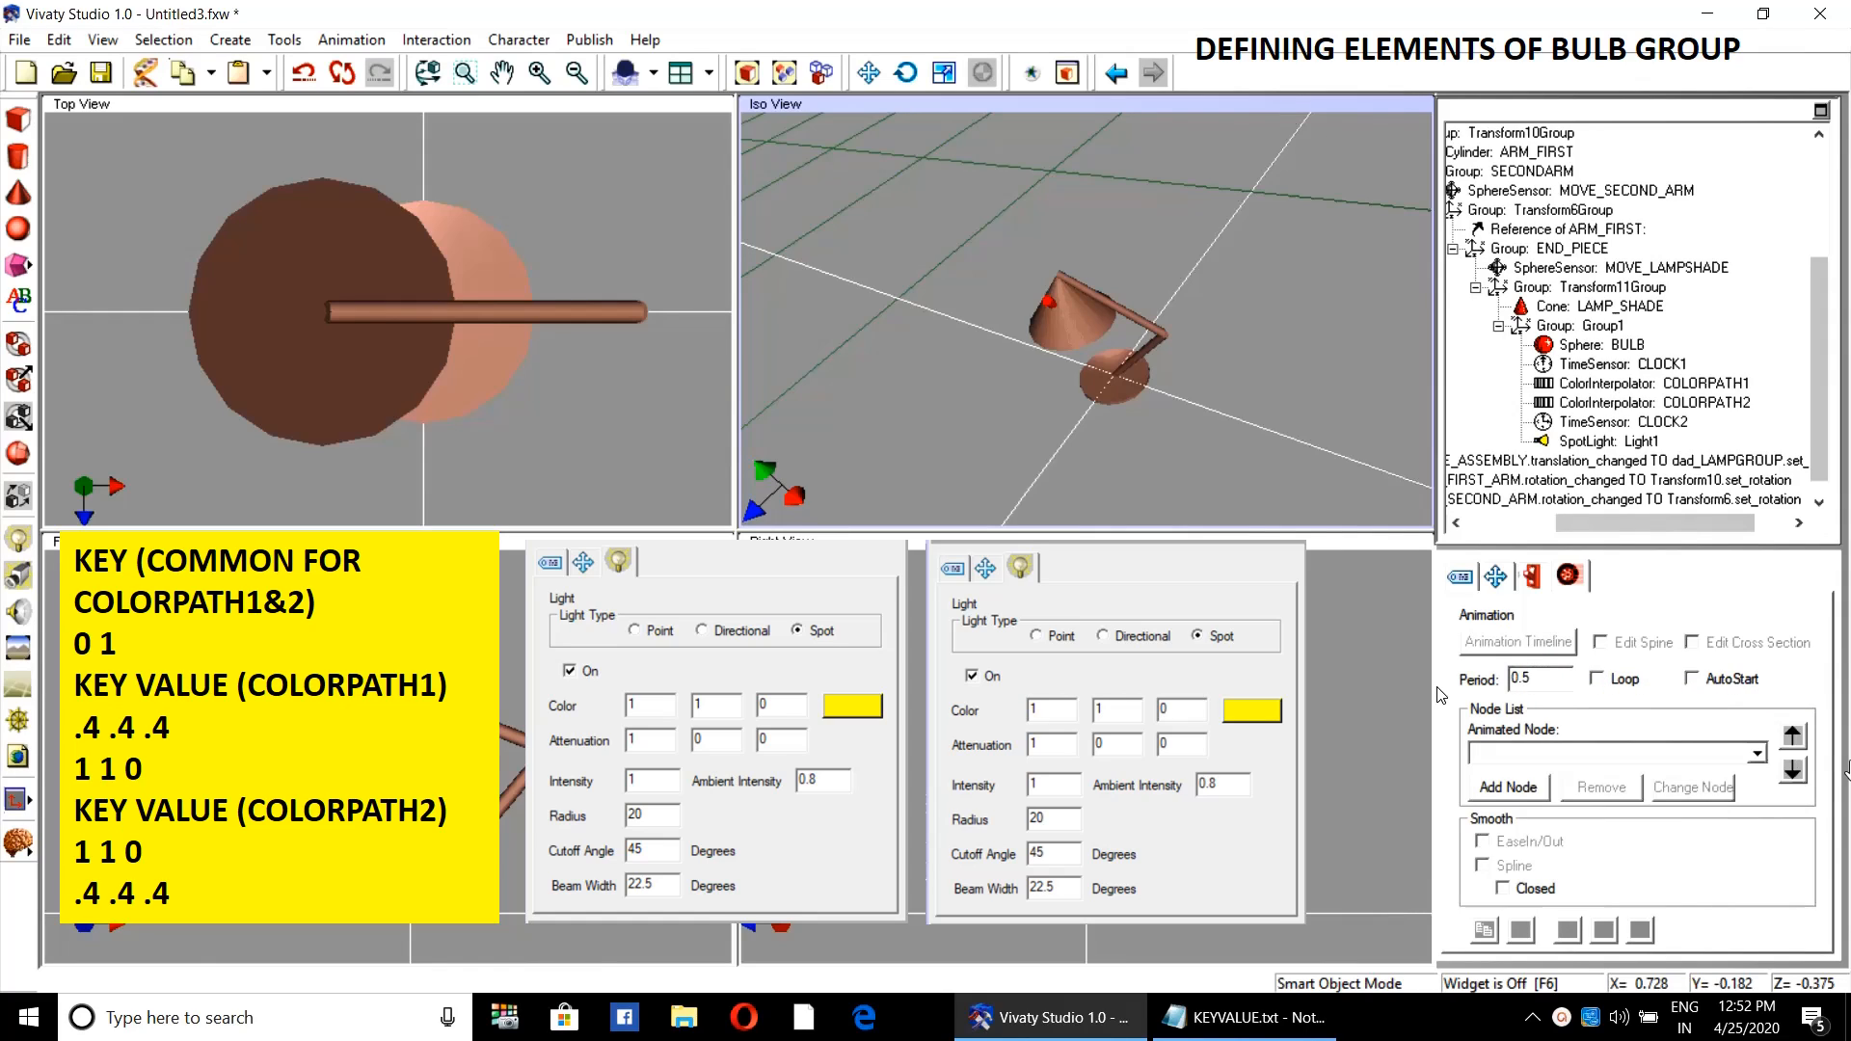
- Select the COLORPATH1 interpolator, open KEYVALUE.txt from the desktop in Notepad and copy the common key 0 1
left_click(1631, 385)
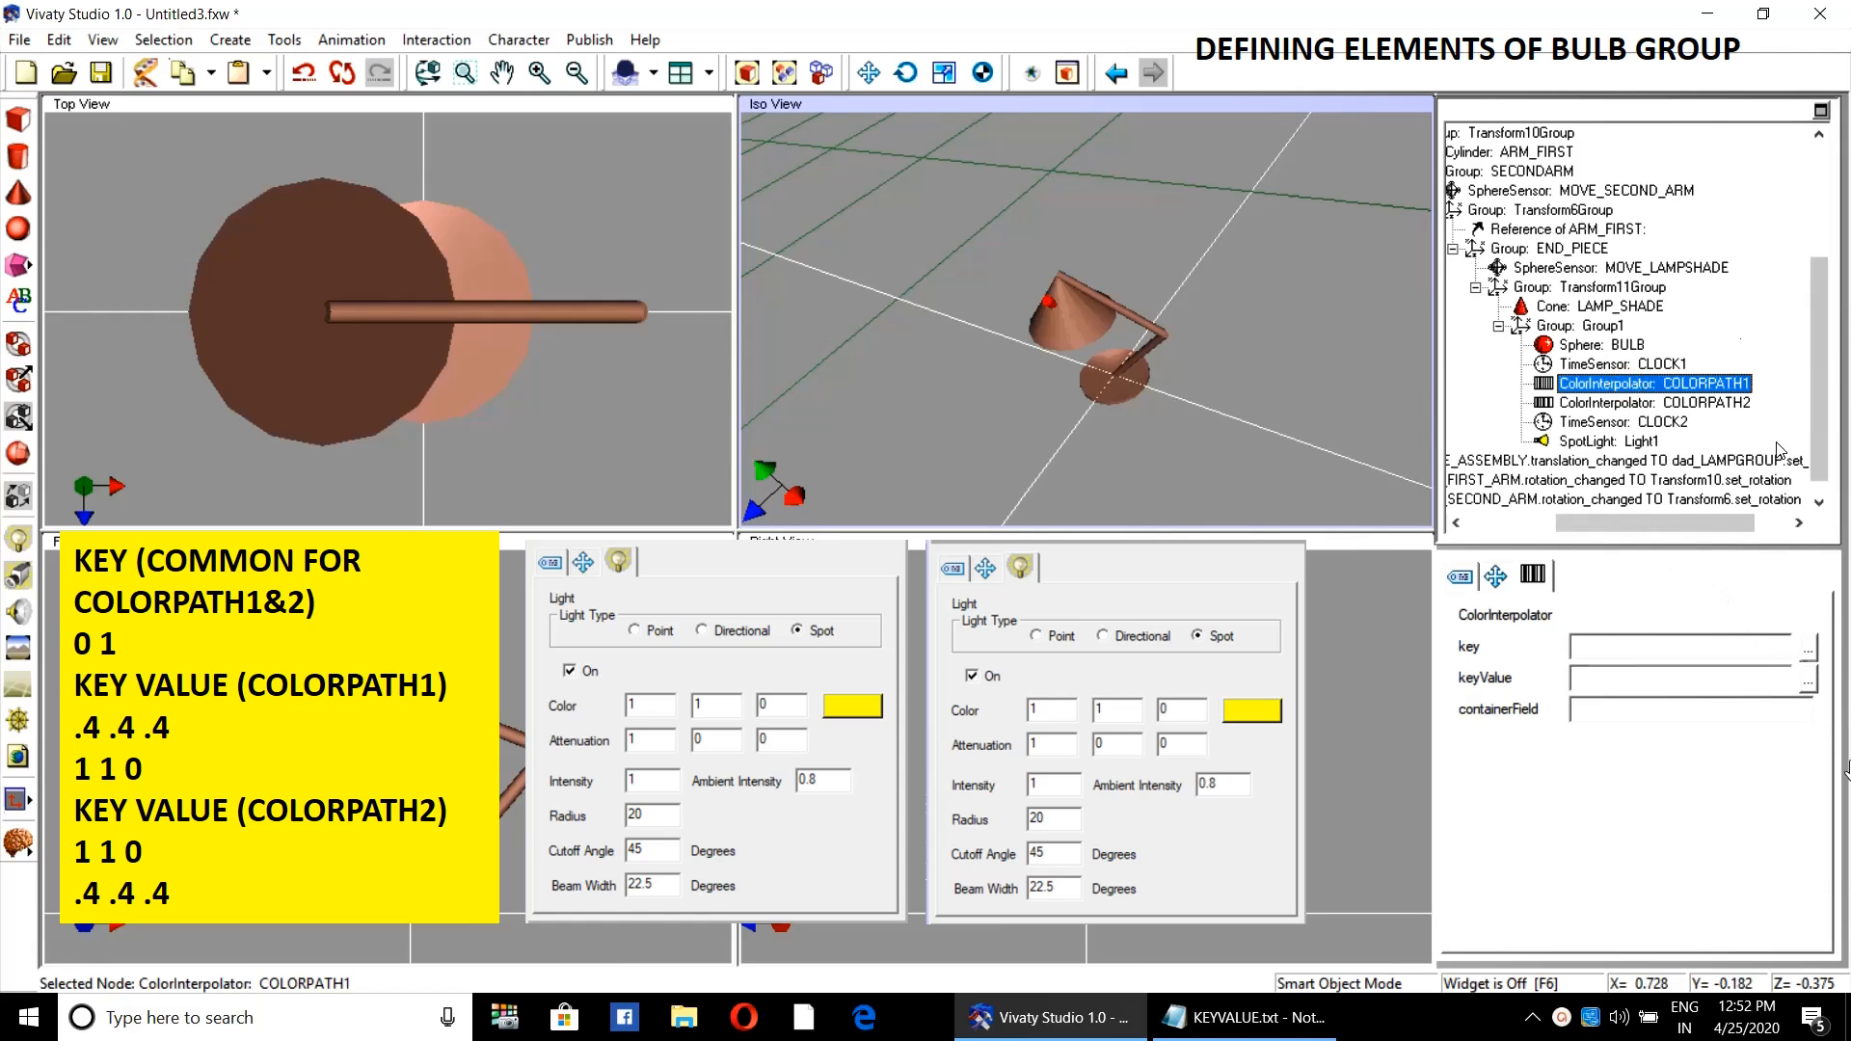
left_click(1707, 13)
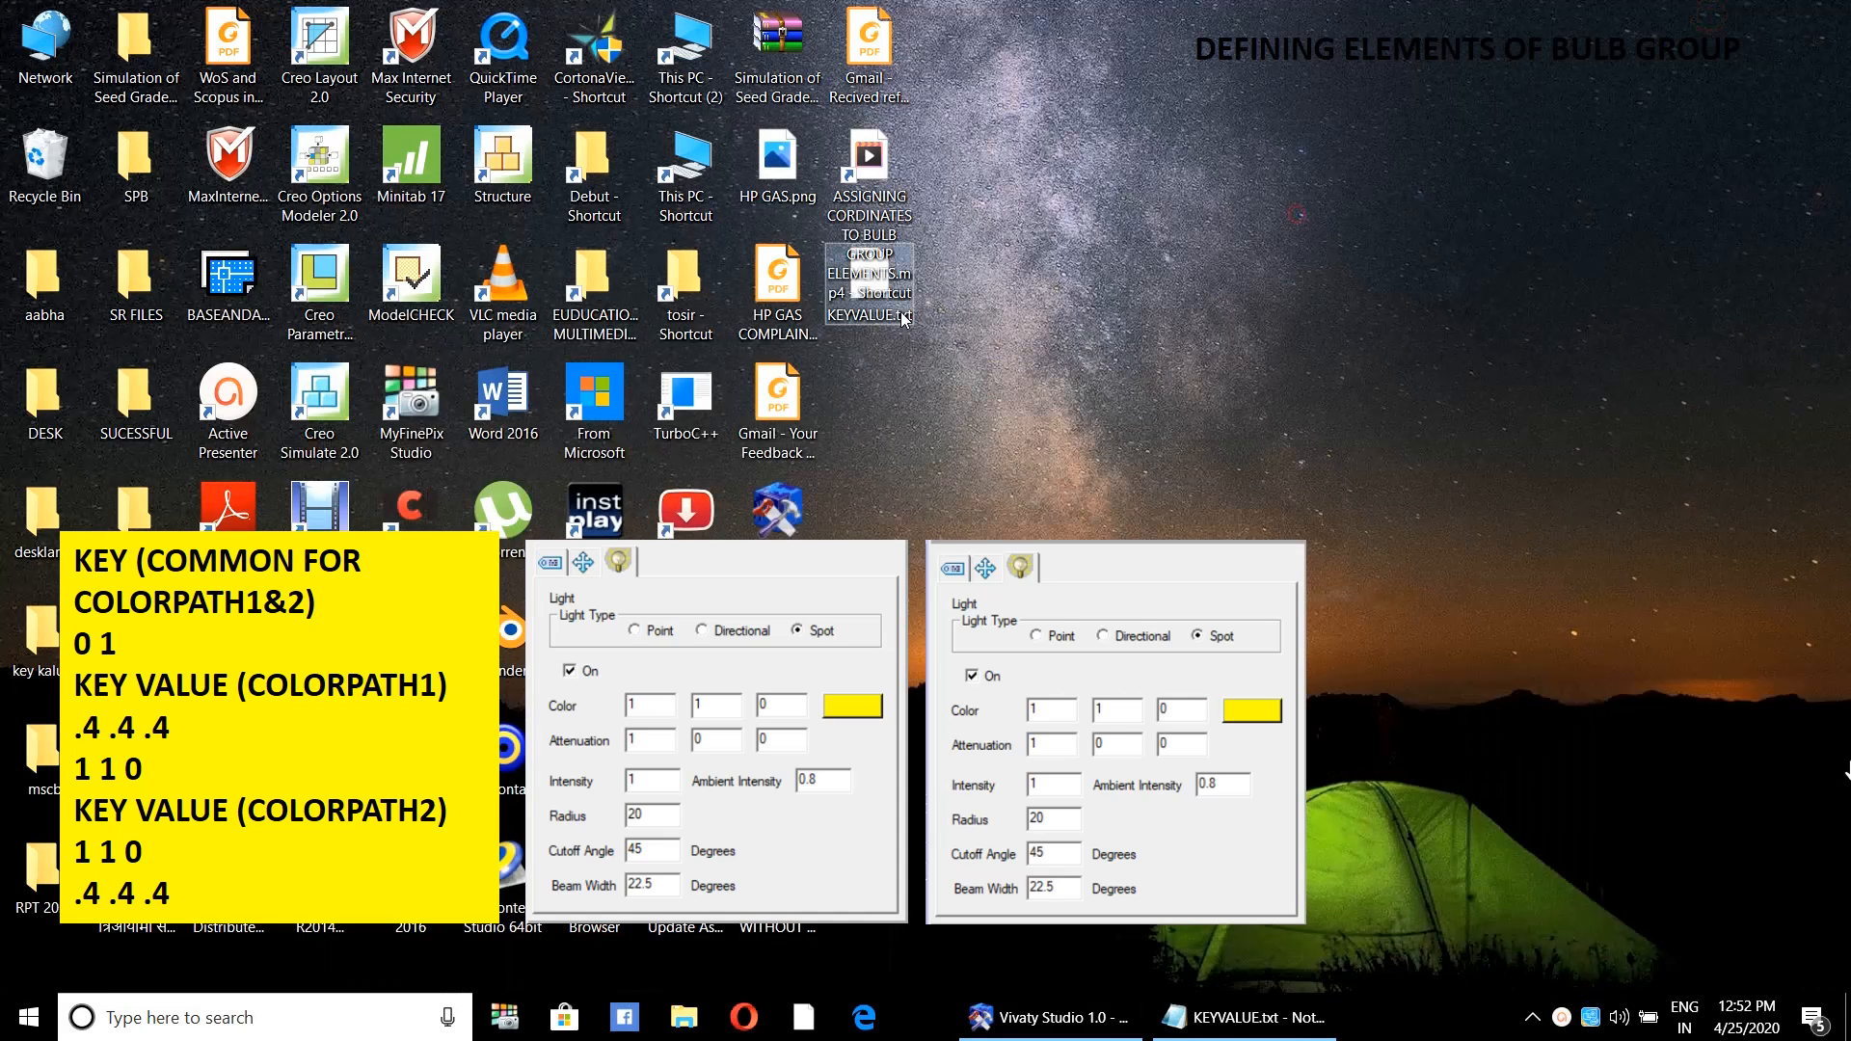
double_click(865, 323)
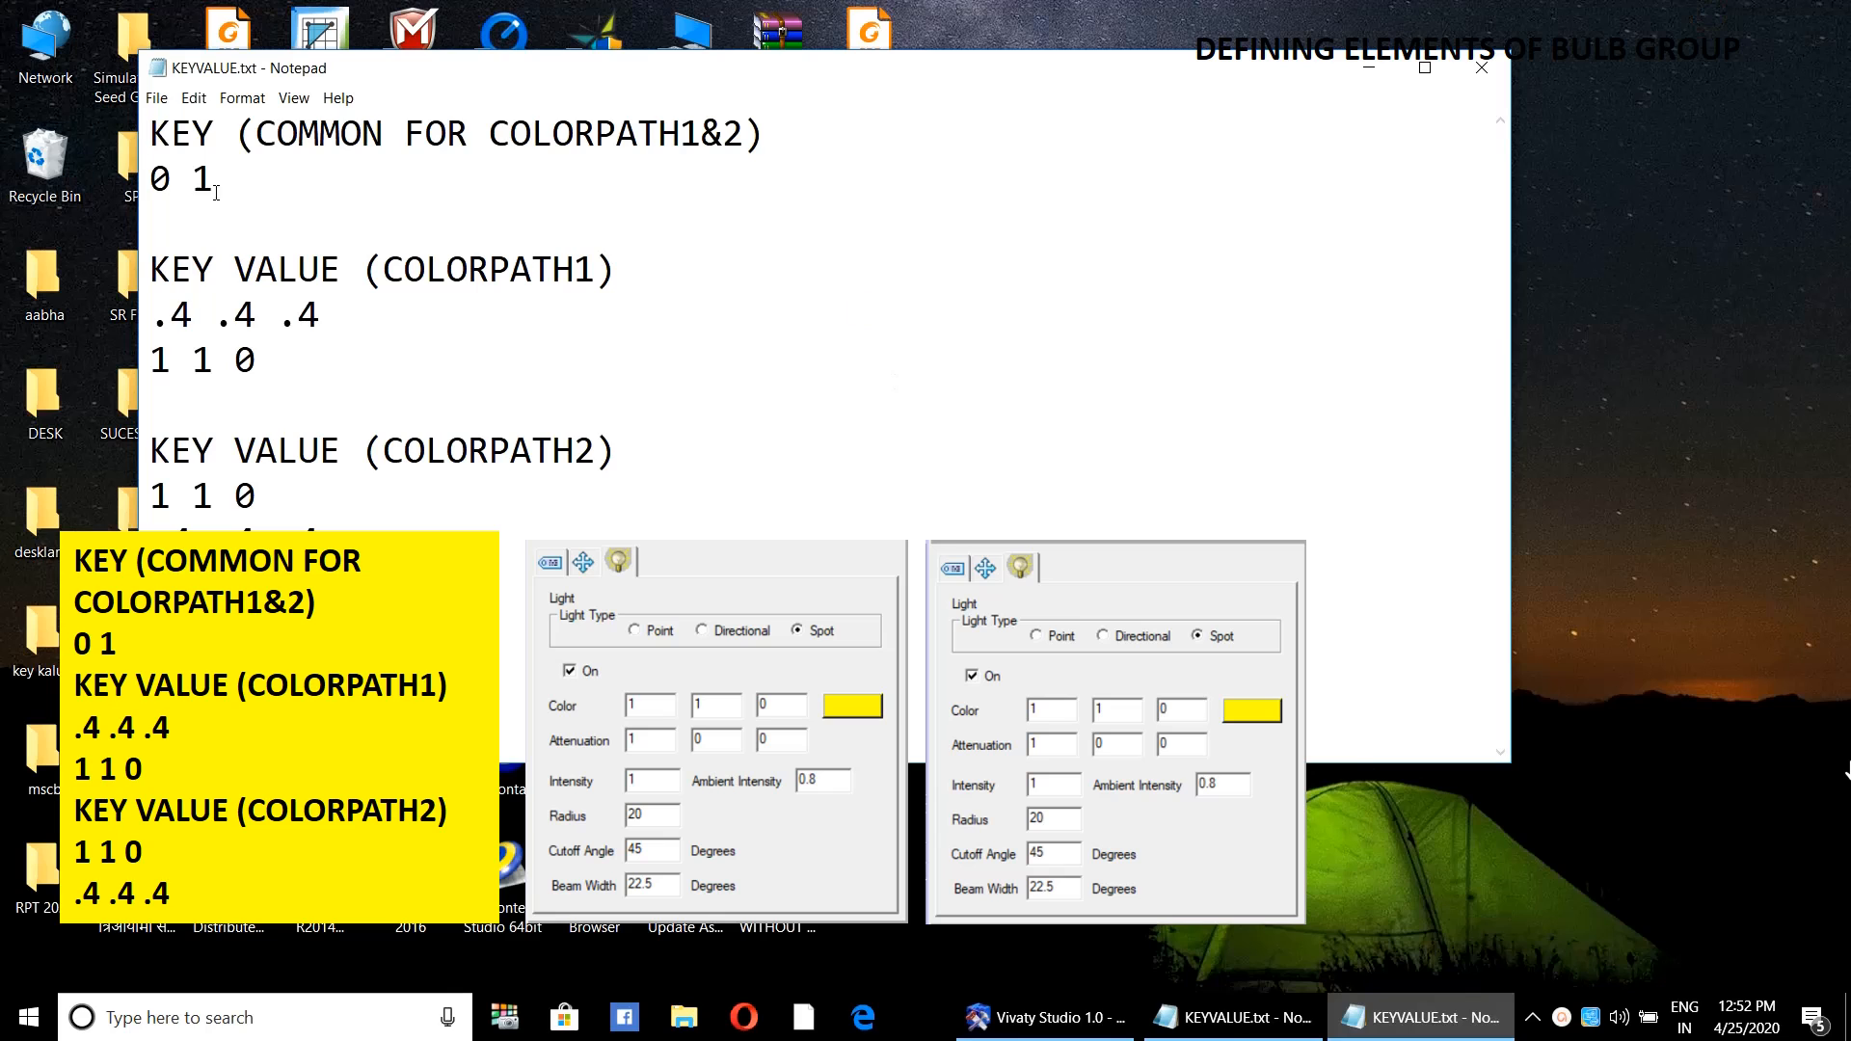
left_click_drag(216, 193, 152, 181)
right_click(182, 178)
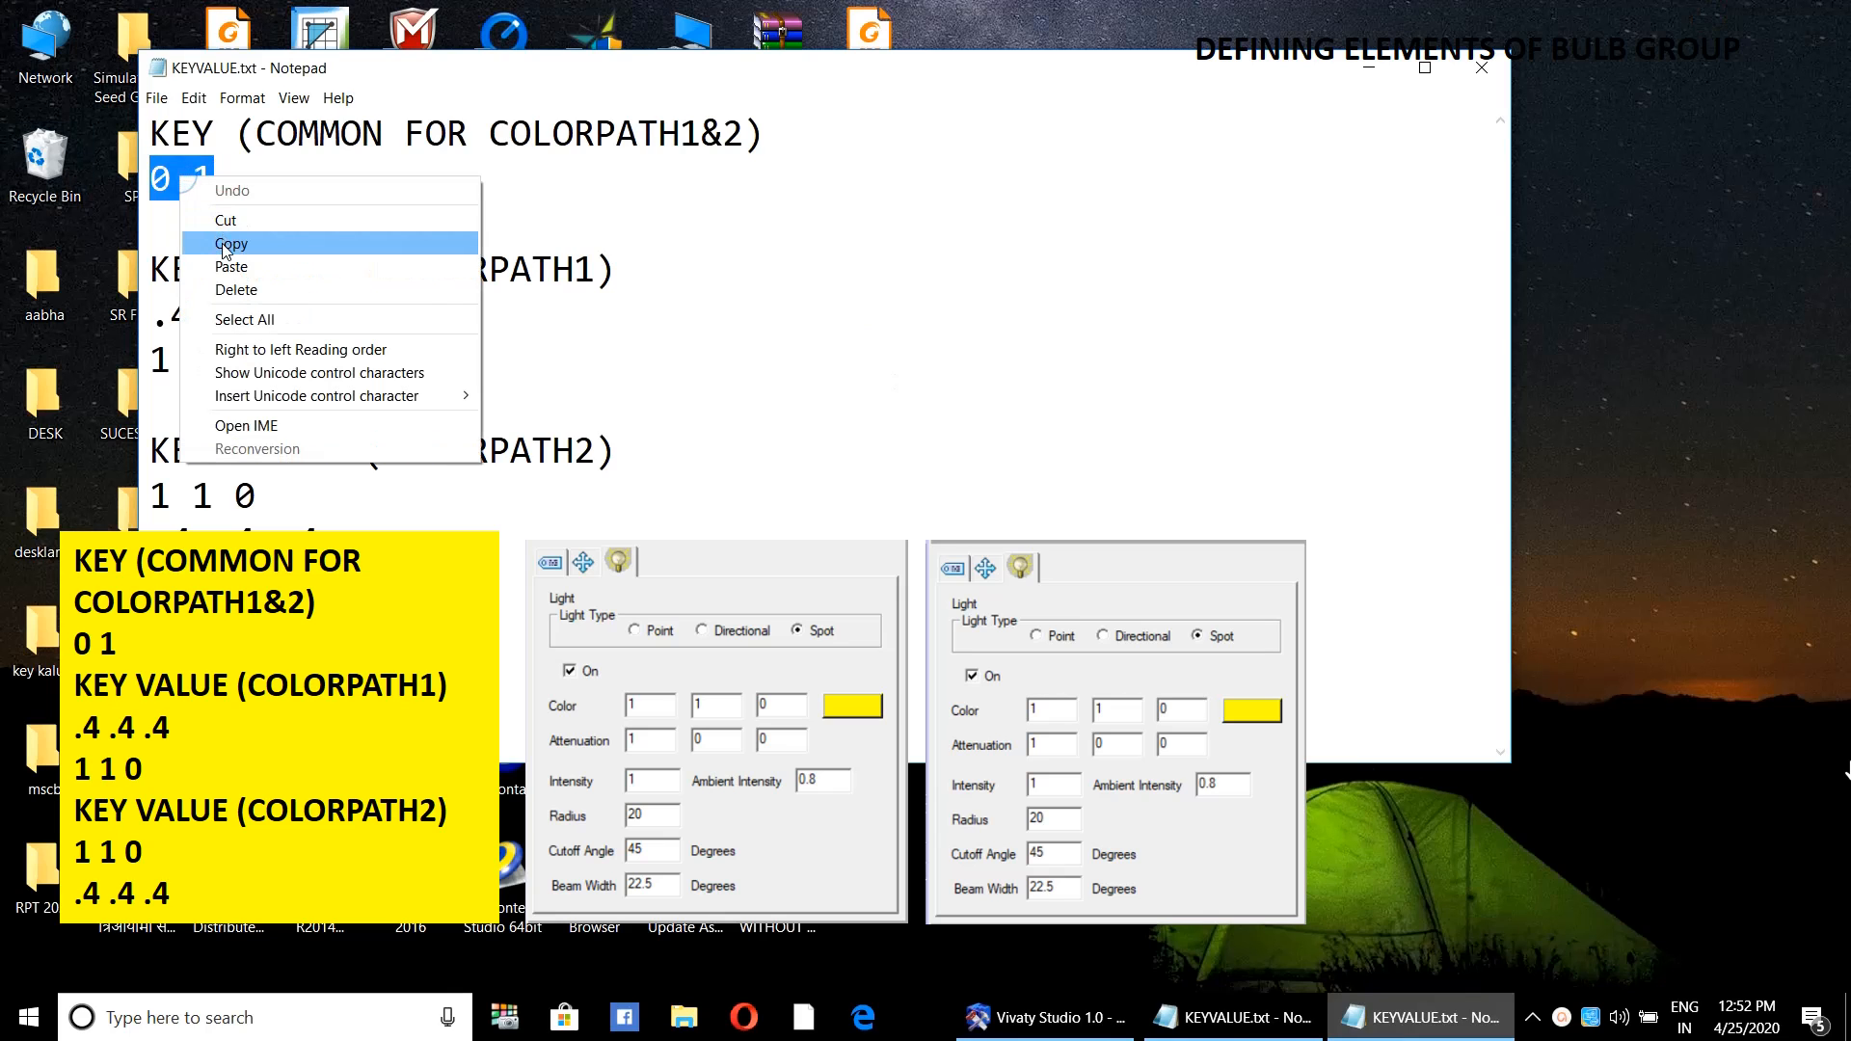
left_click(227, 245)
left_click(1367, 66)
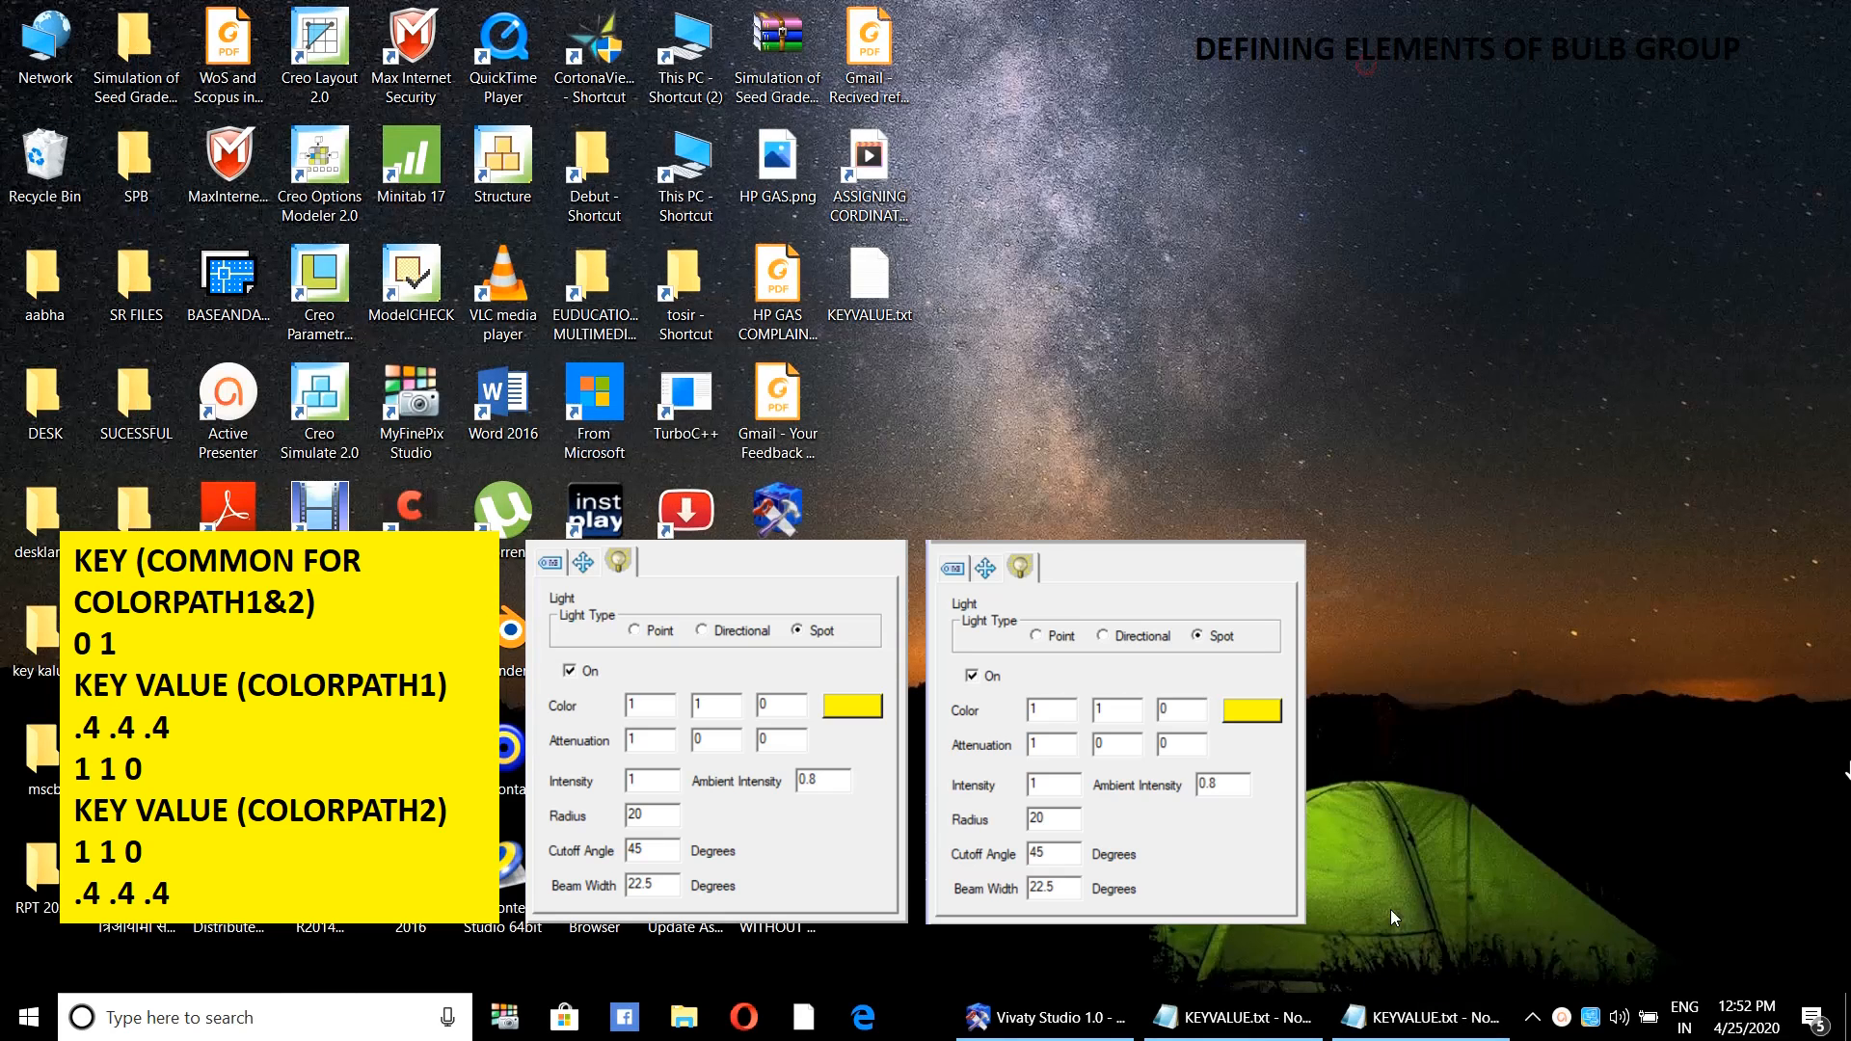
- Switch back to Vivaty Studio and paste 0 1 as the key data of the COLORPATH1 interpolator
left_click(1078, 1033)
left_click(1805, 648)
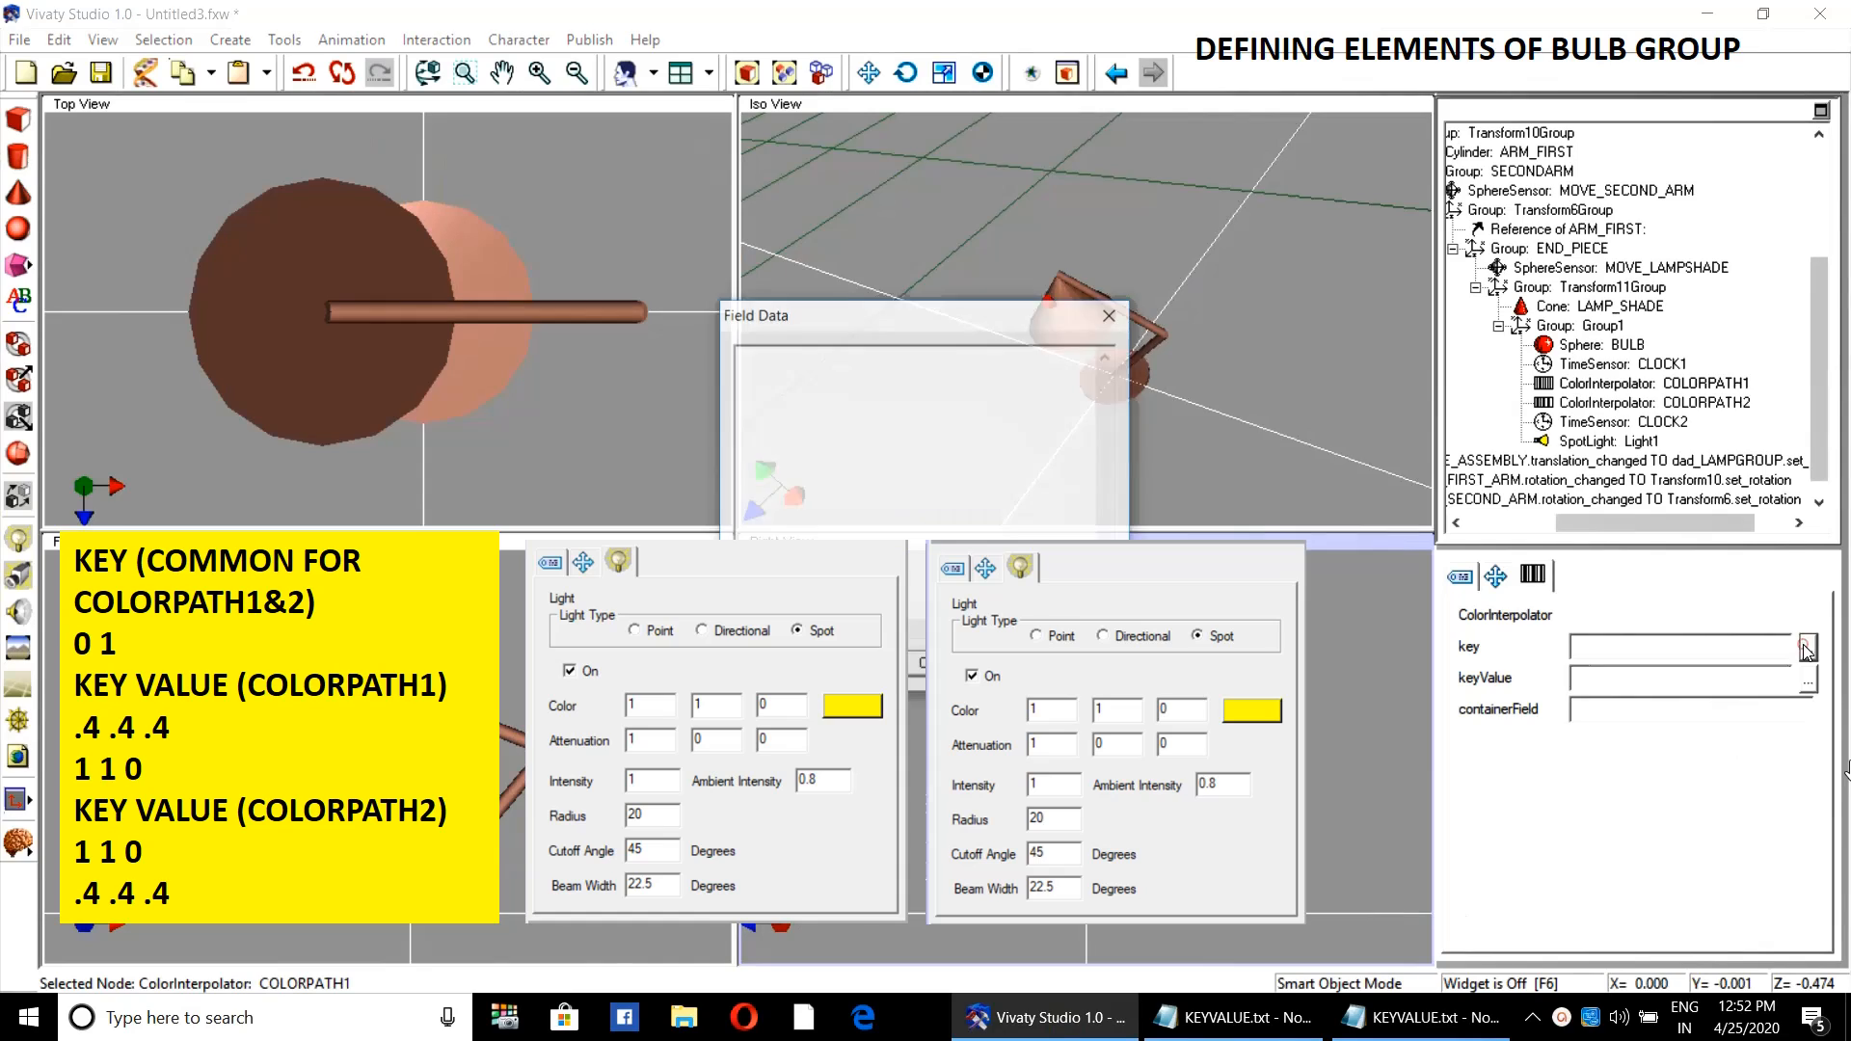
right_click(841, 360)
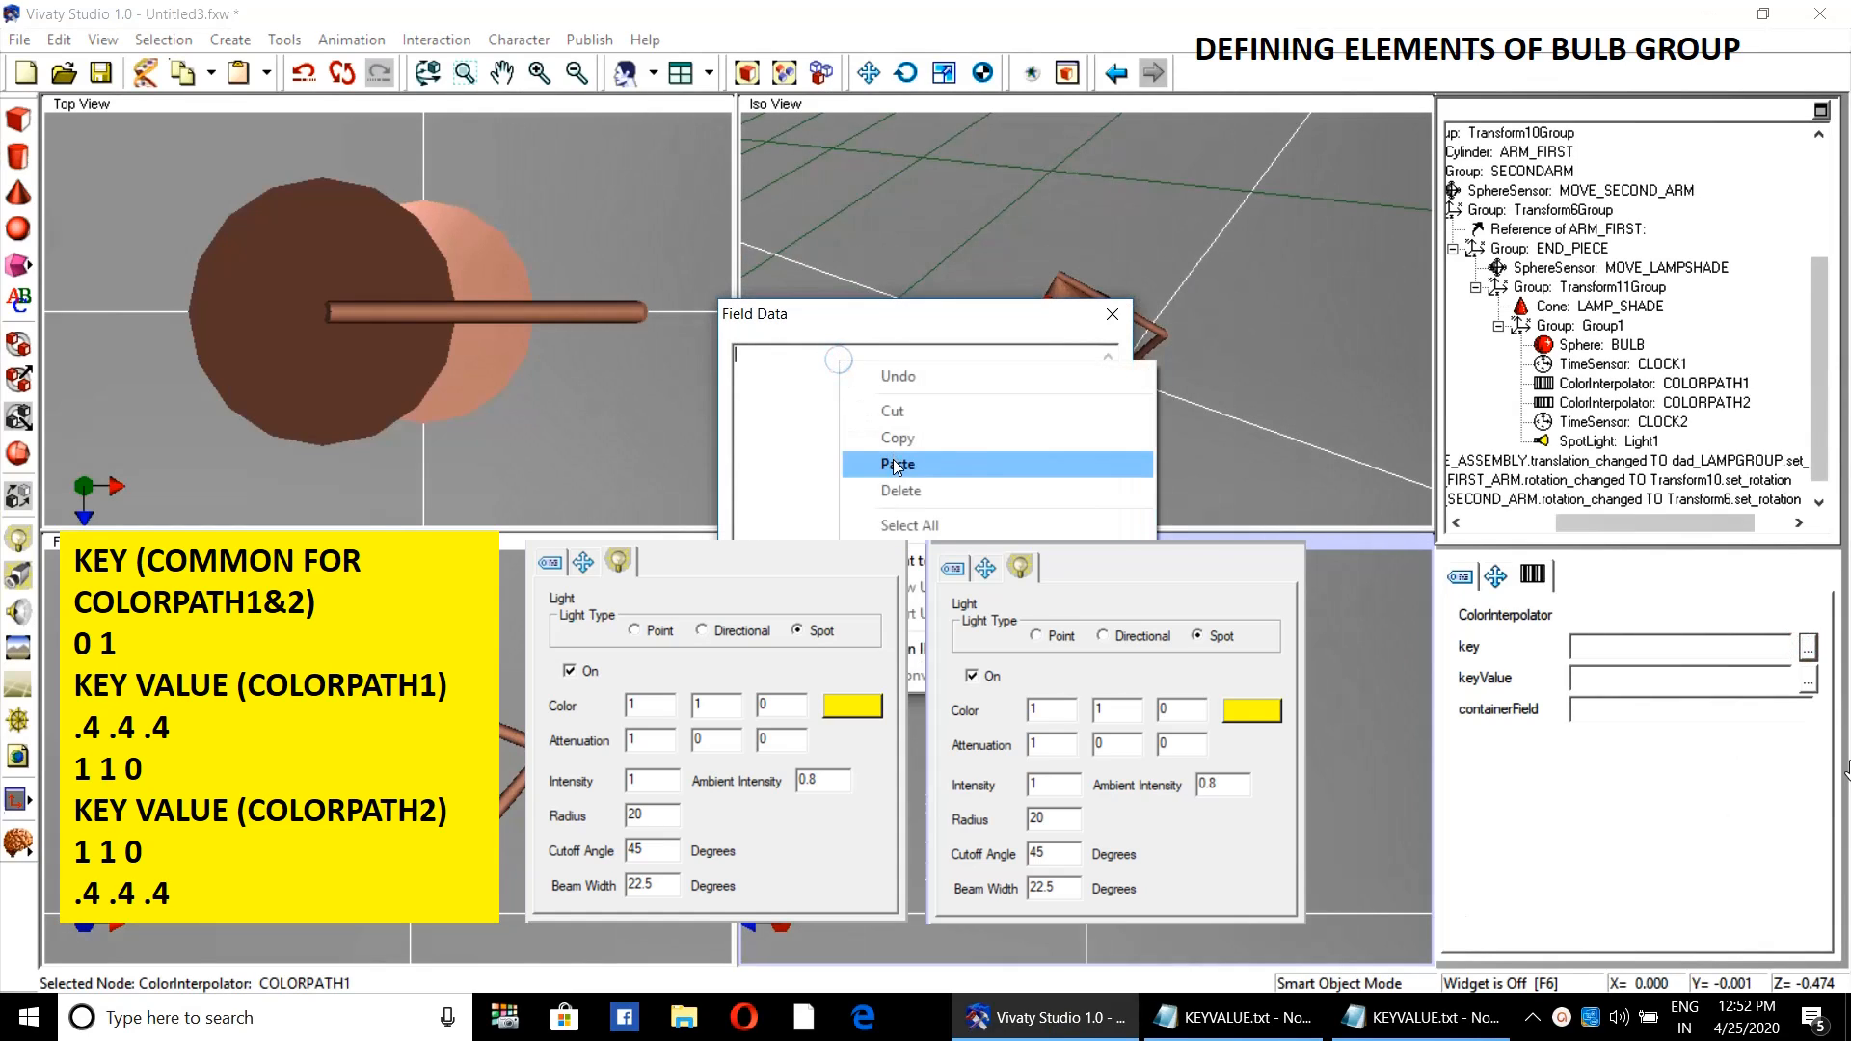
left_click(896, 464)
left_click(1112, 314)
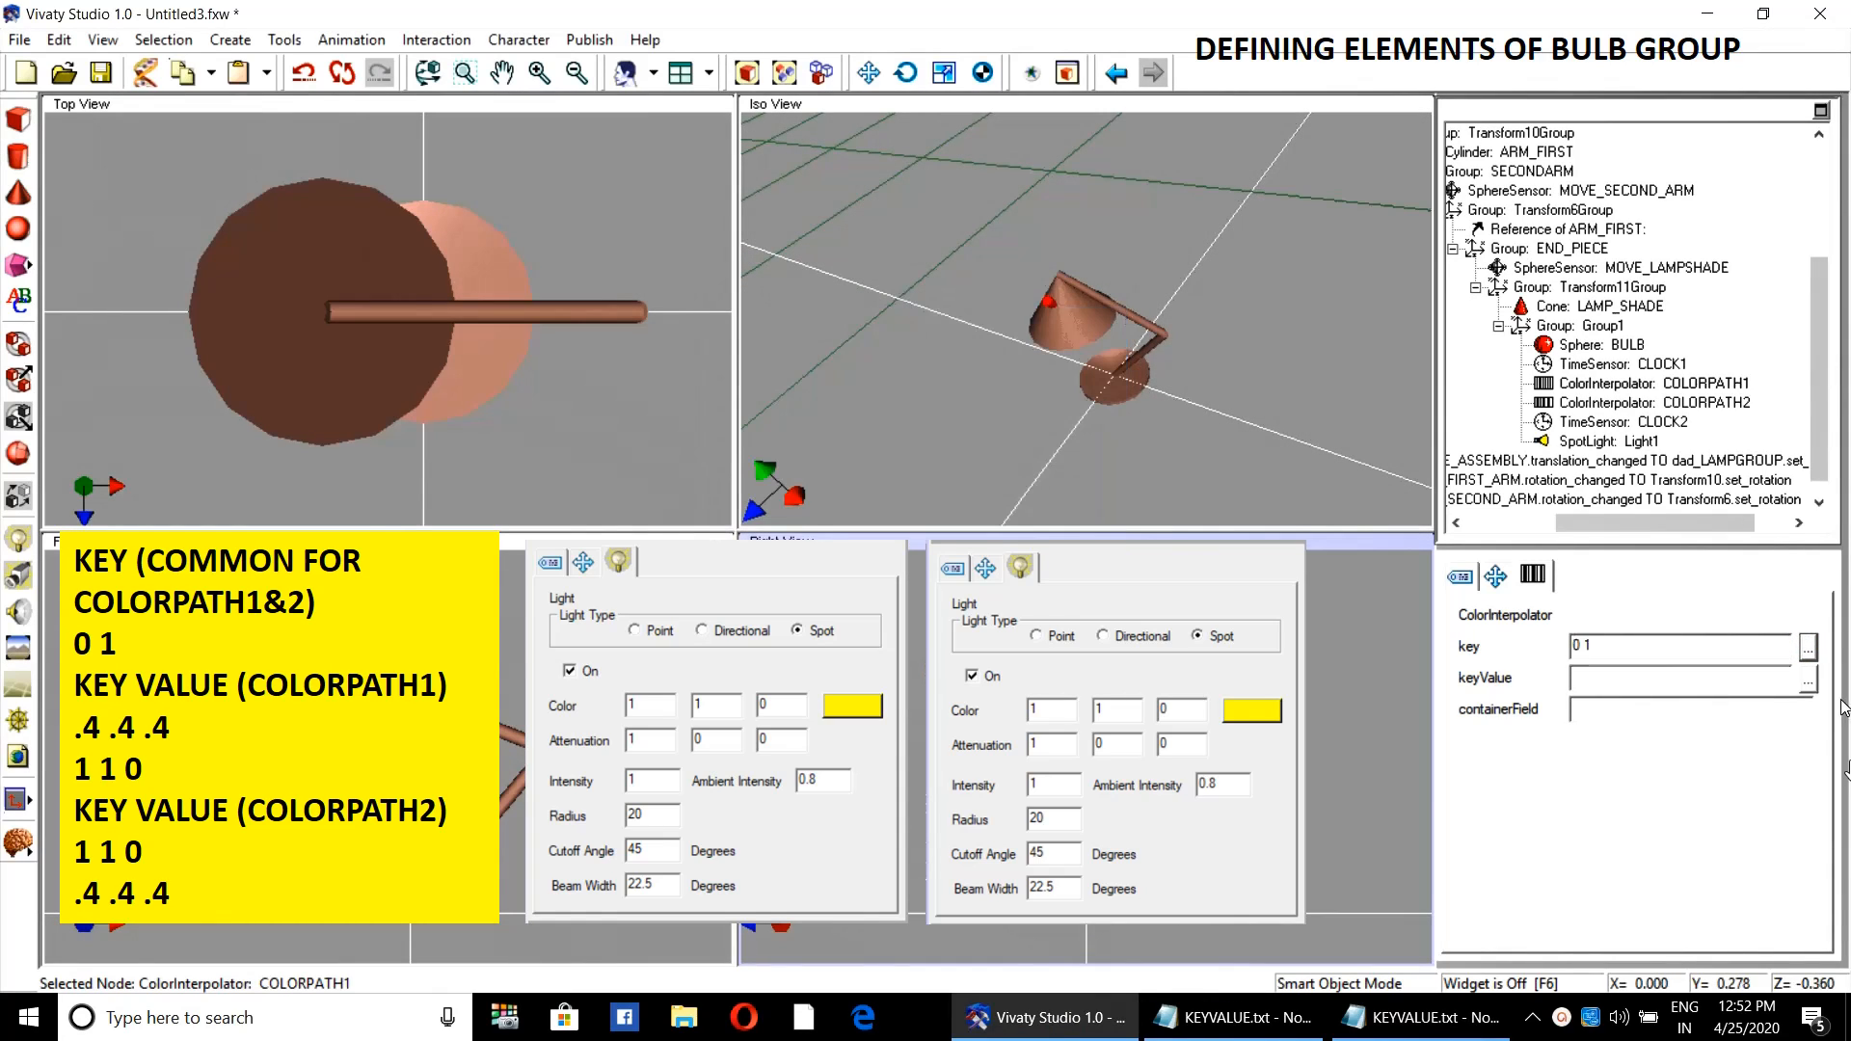
- Switch to KEYVALUE.txt in Notepad and copy the COLORPATH1 key values .4 .4 .4 and 1 1 0
left_click(1418, 1017)
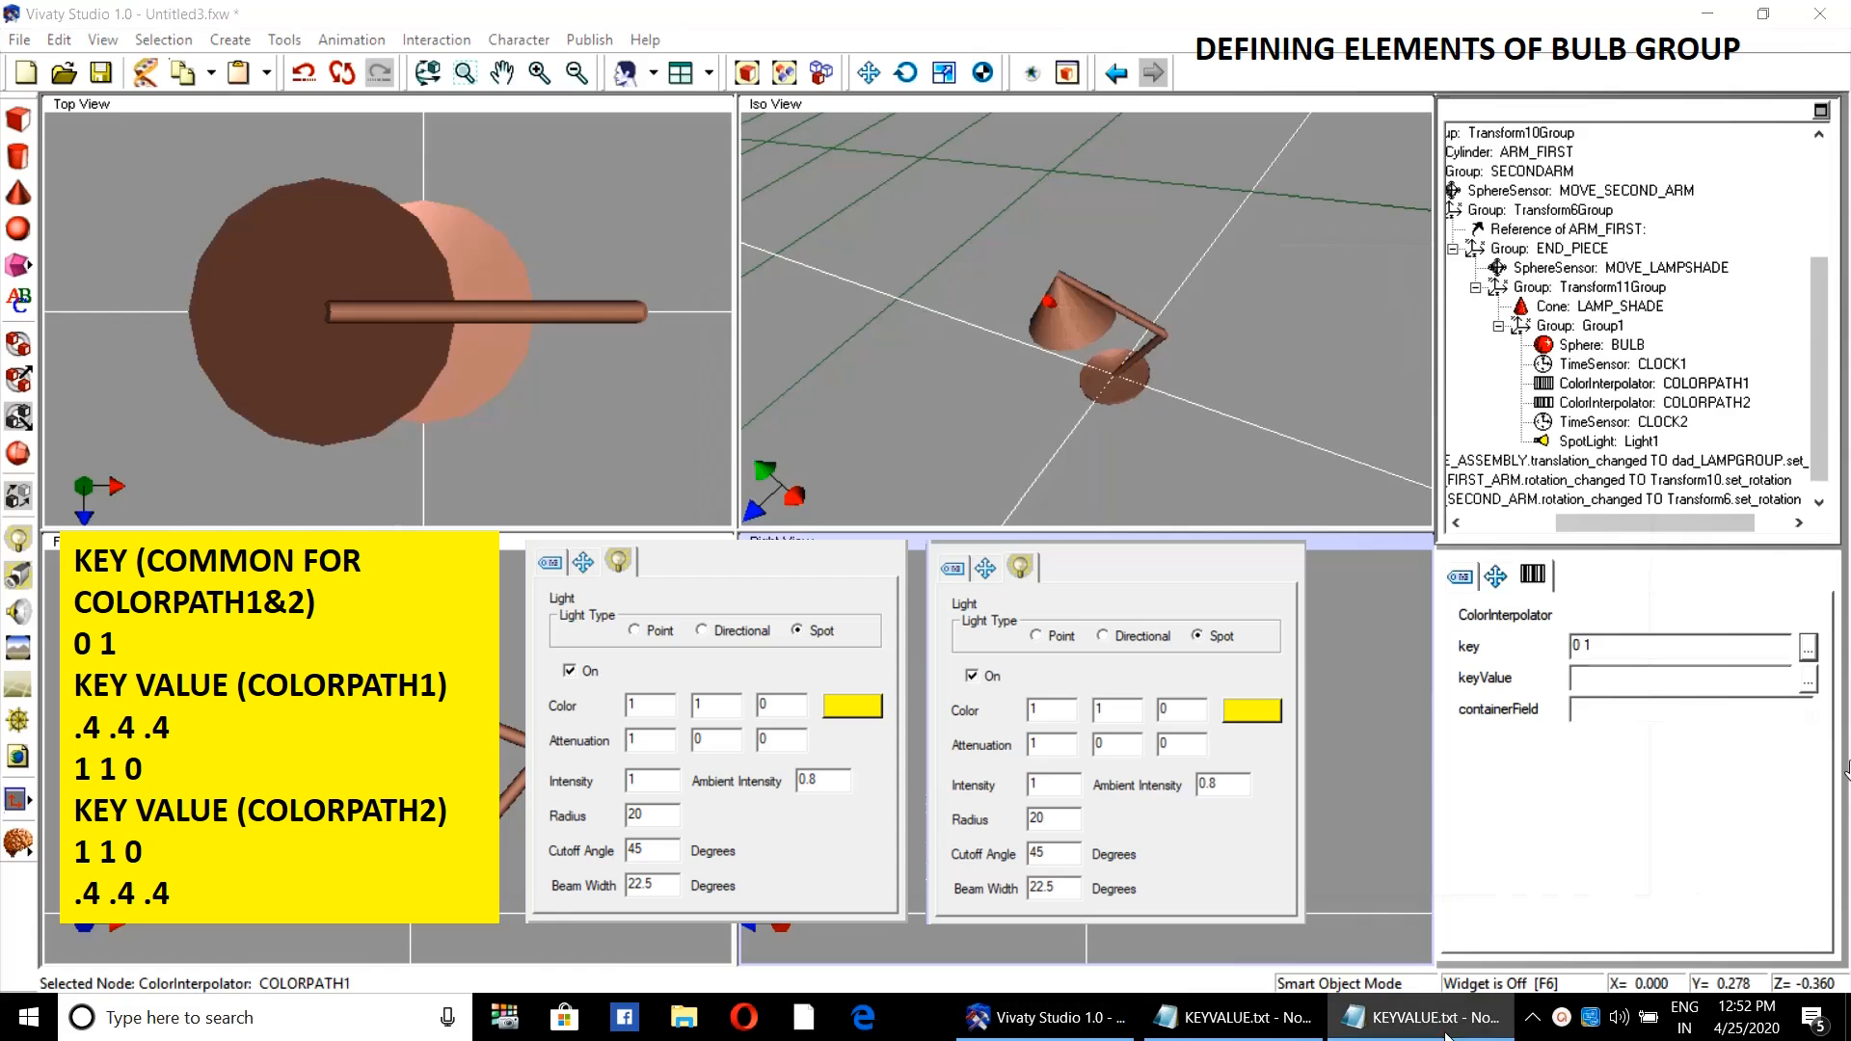
left_click_drag(307, 376, 151, 318)
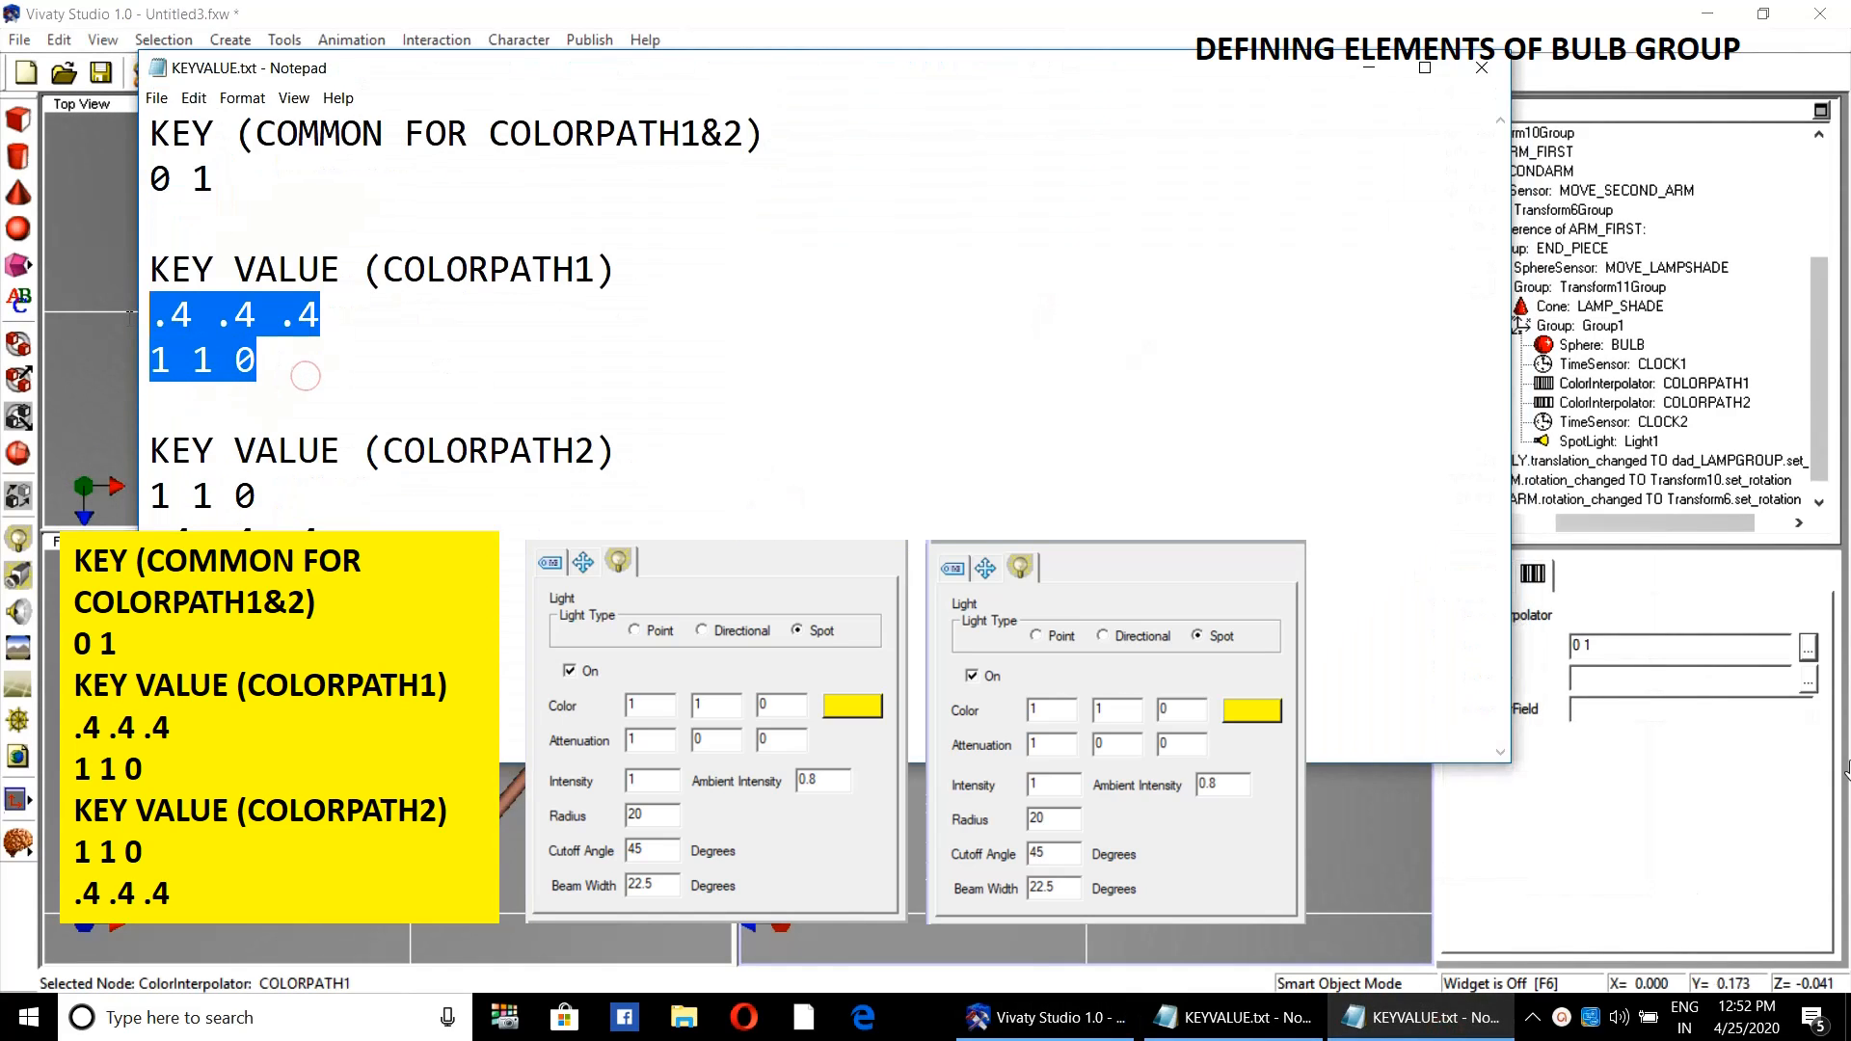
right_click(193, 327)
left_click(244, 394)
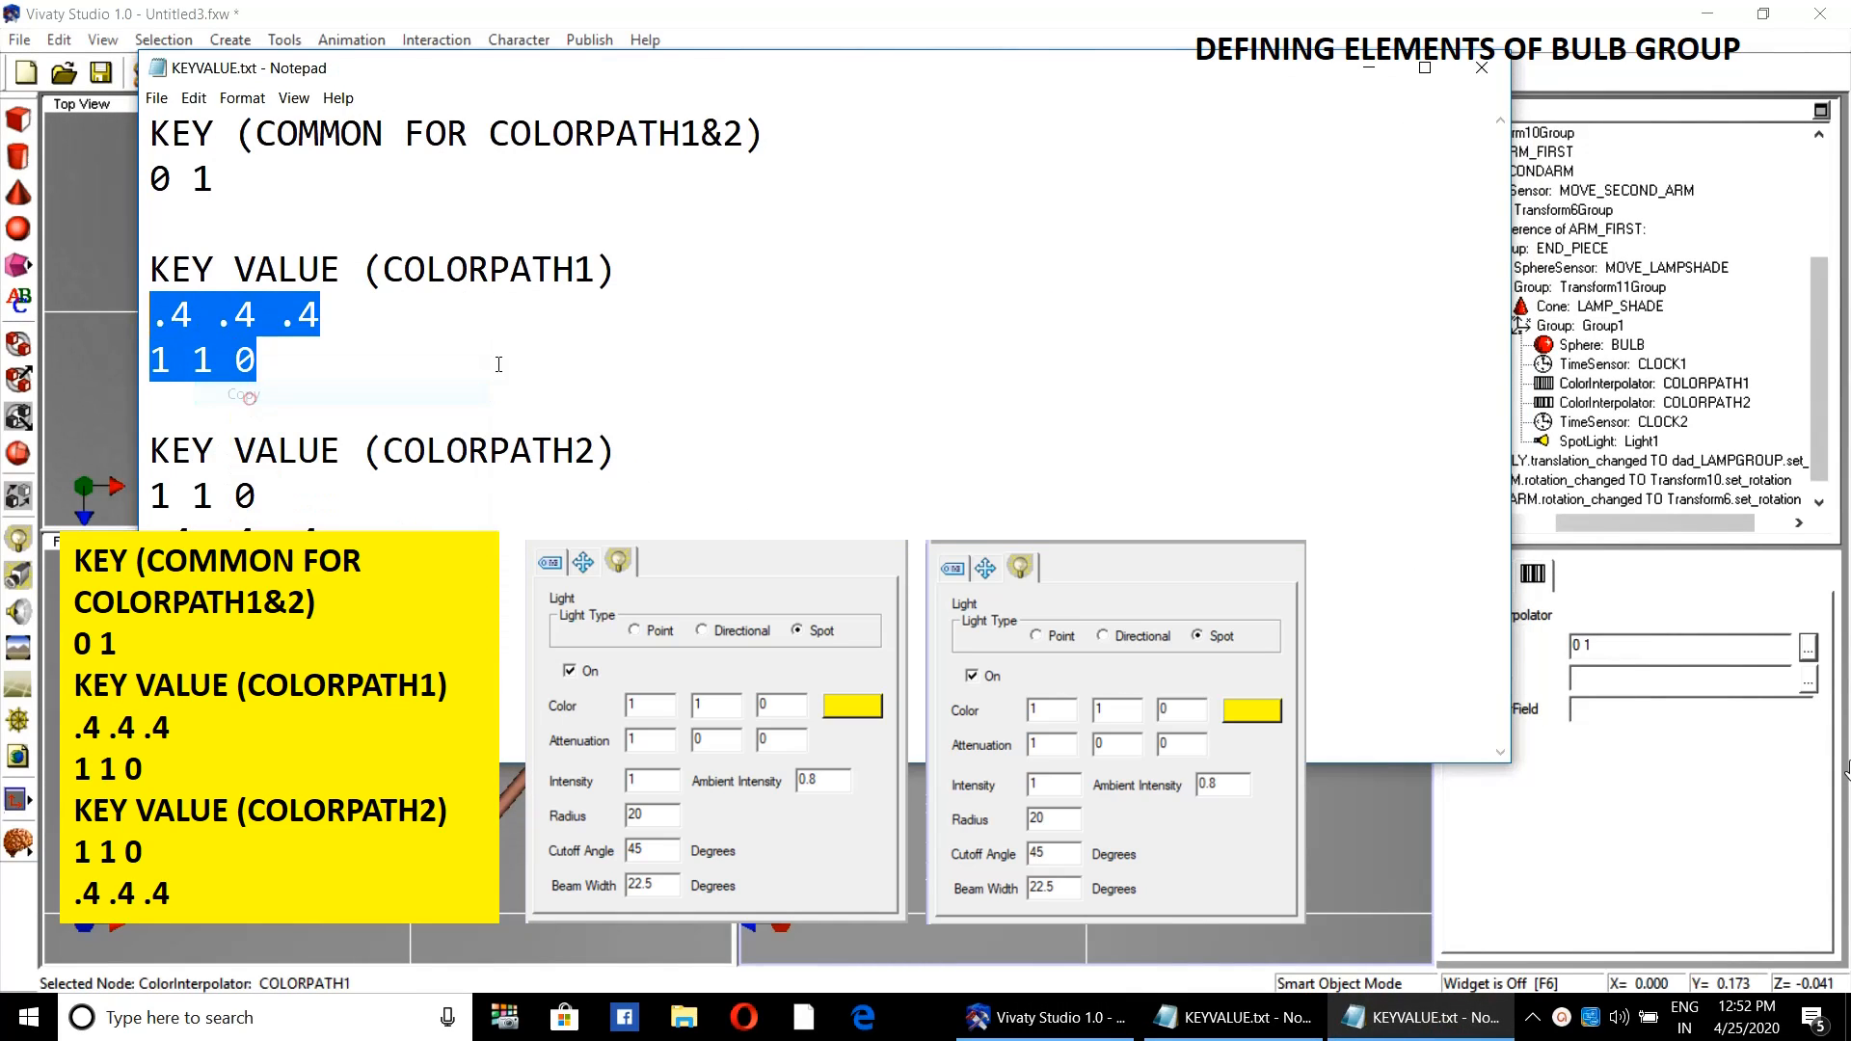
- Return to Vivaty Studio and paste .4 .4 .4, 1 1 0 as the keyValue data of the COLORPATH1 interpolator
left_click(1369, 68)
left_click(1809, 680)
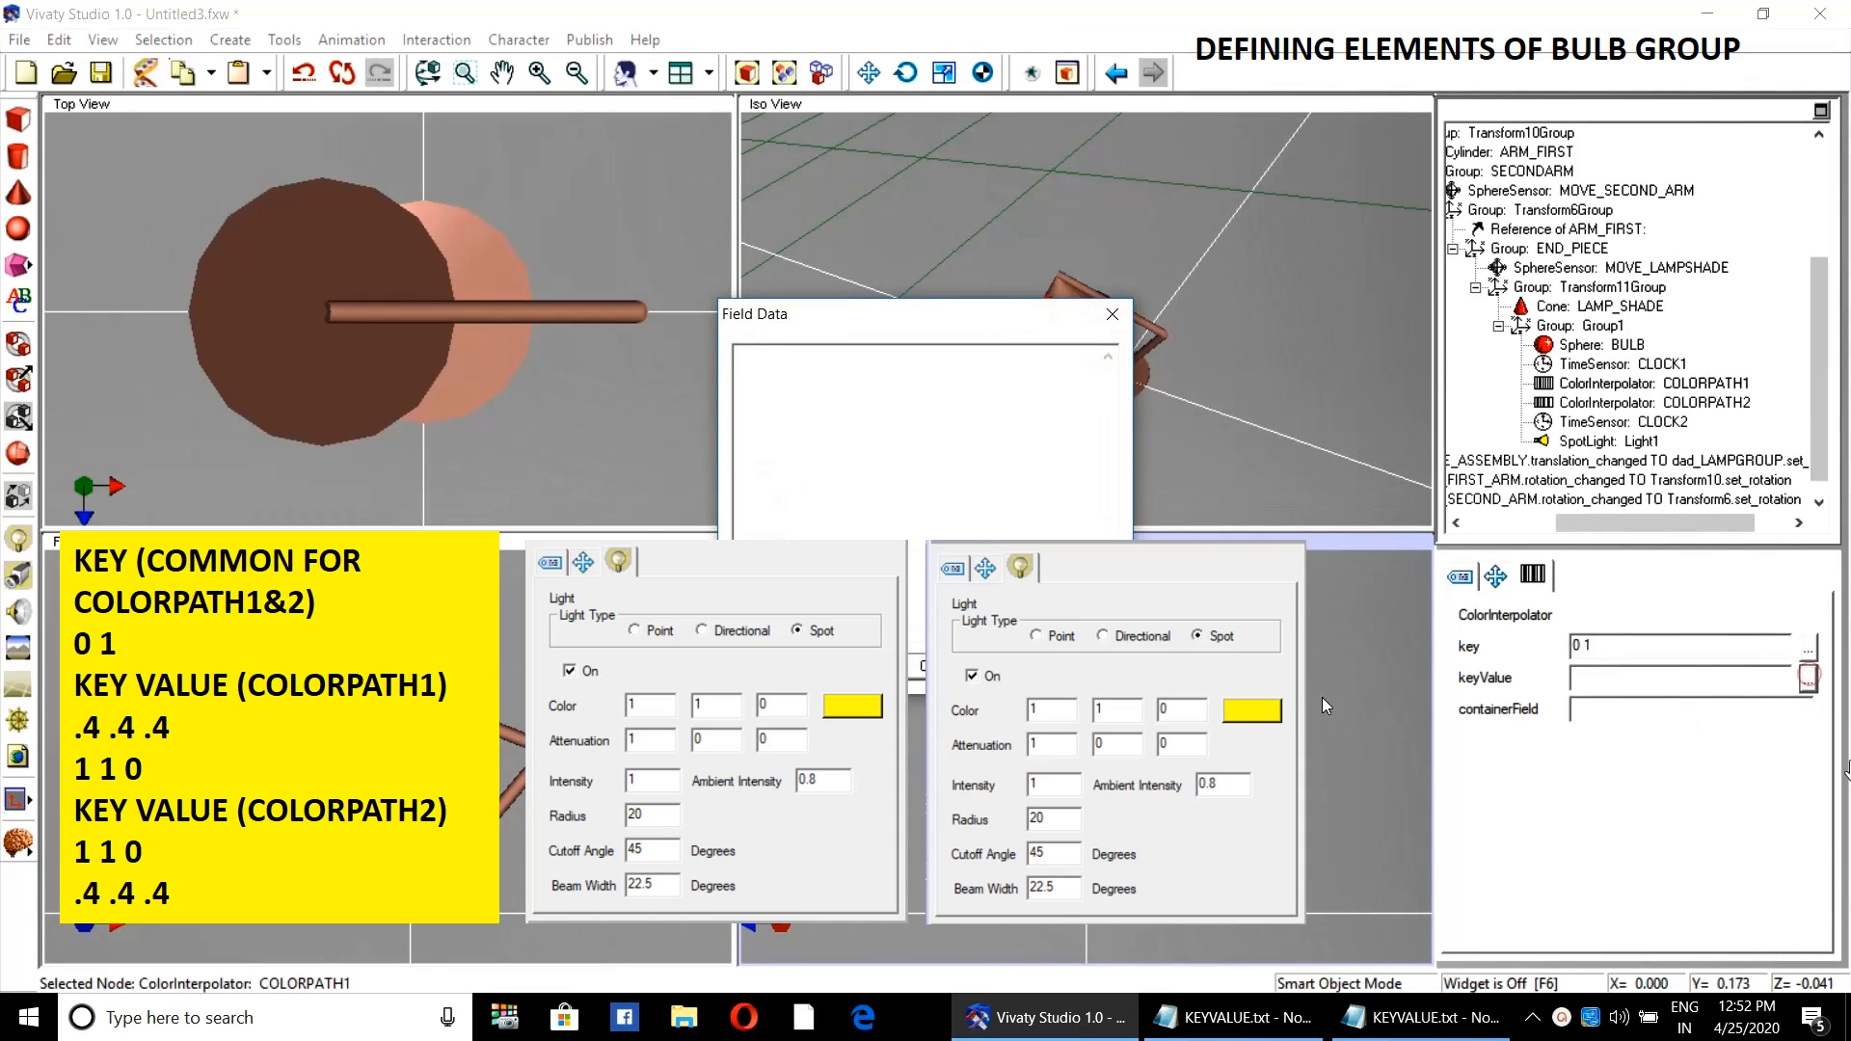
right_click(943, 386)
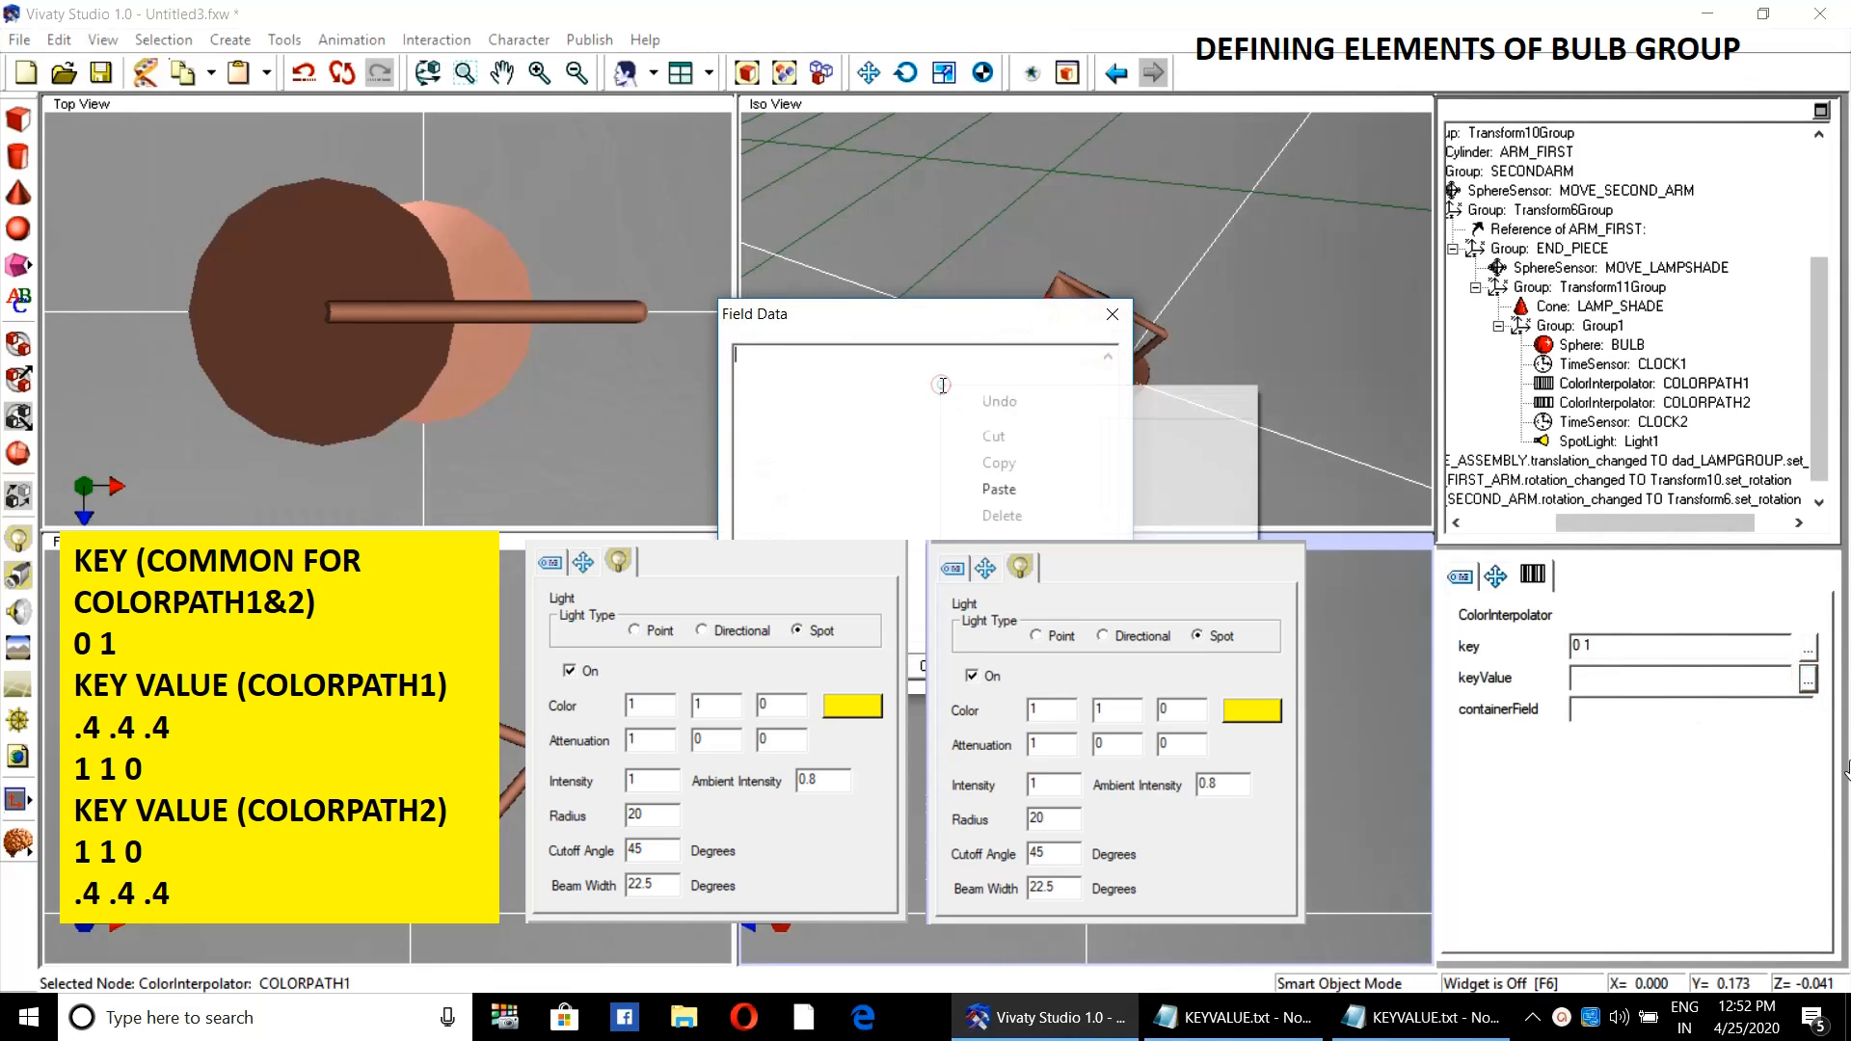
left_click(999, 489)
left_click(866, 666)
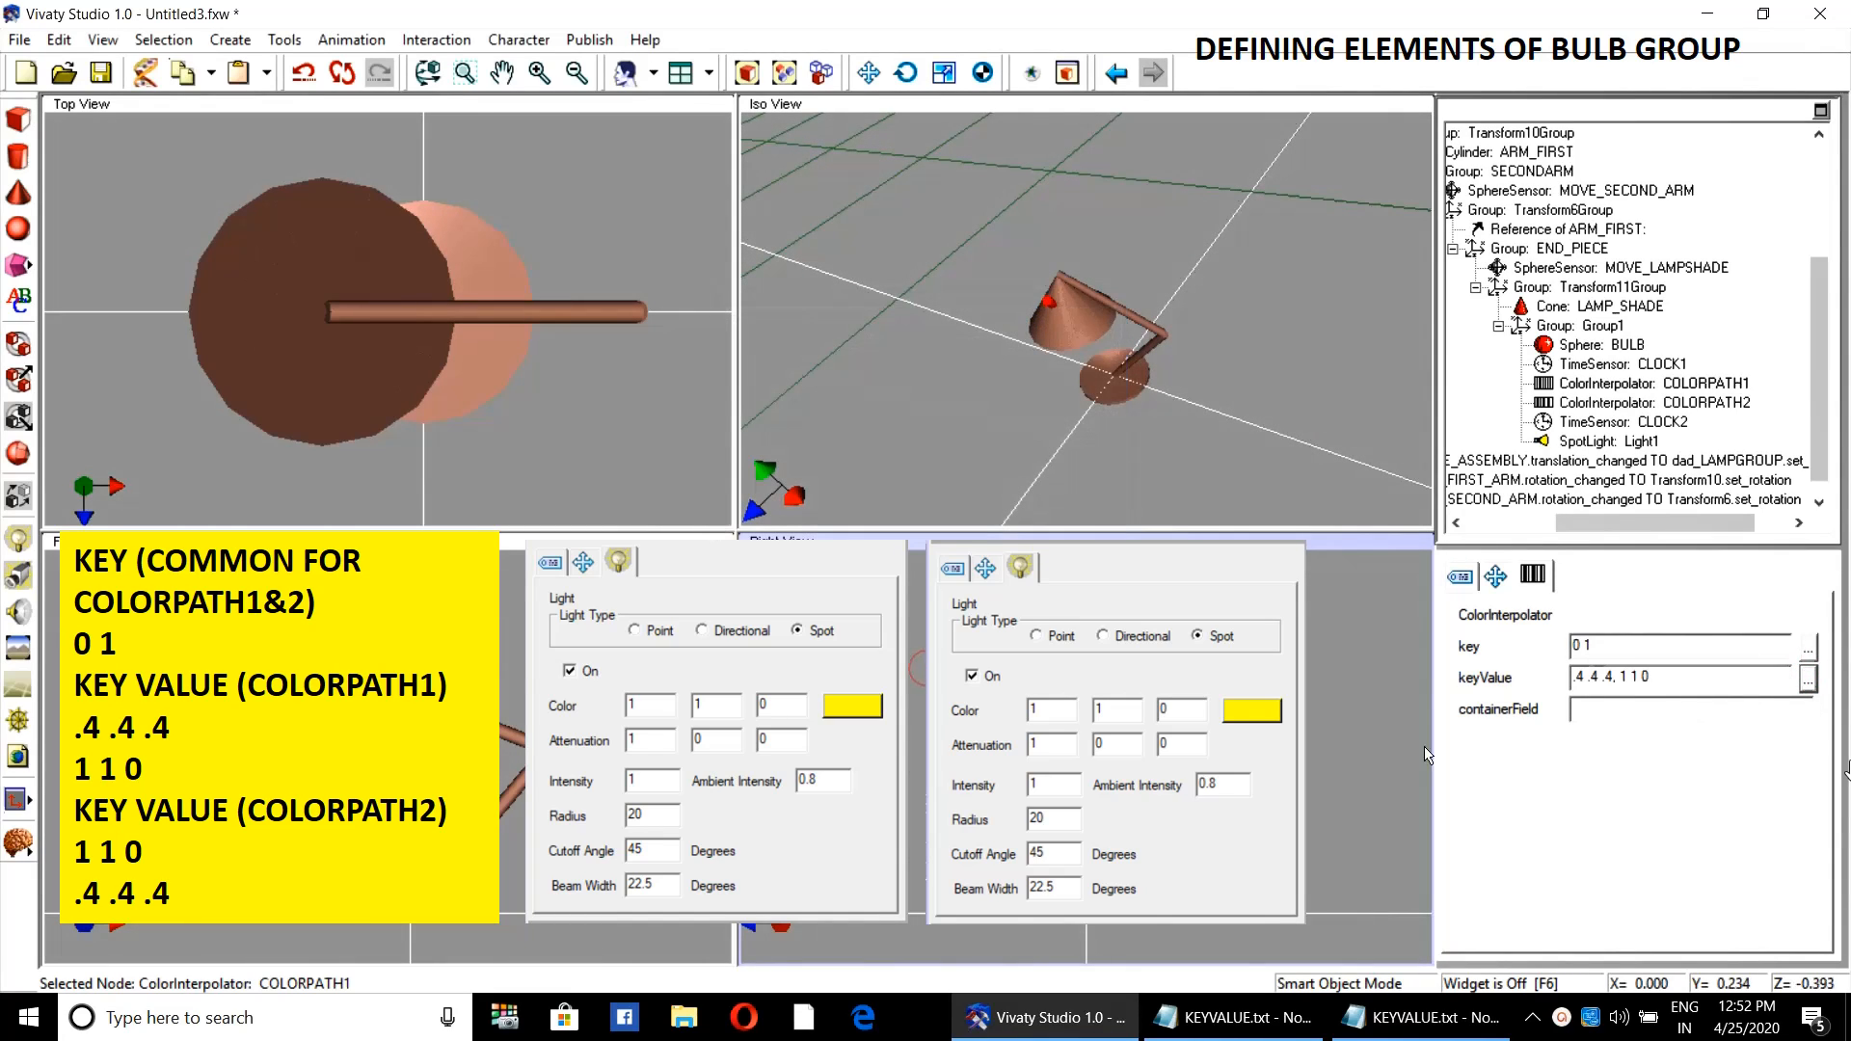
- Select the COLORPATH2 interpolator and copy the common key 0 1 from KEYVALUE.txt in Notepad
left_click(1619, 403)
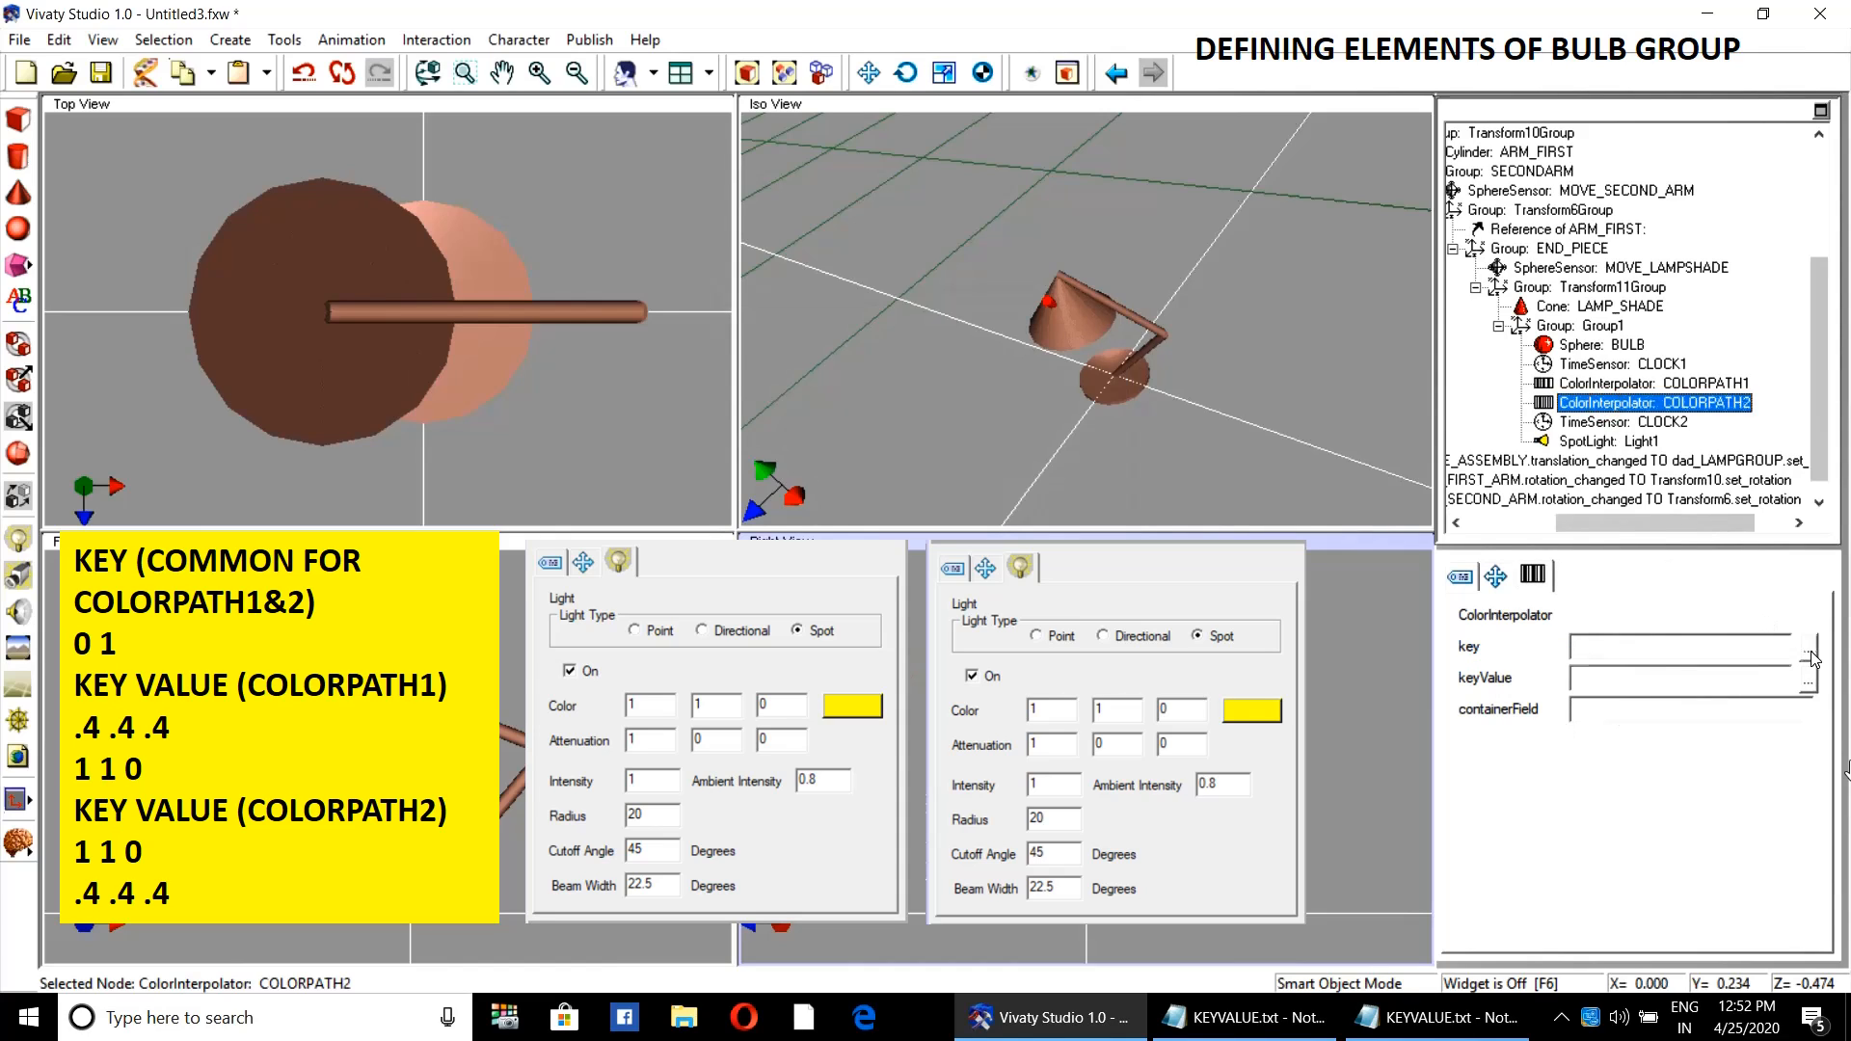
left_click(1442, 1002)
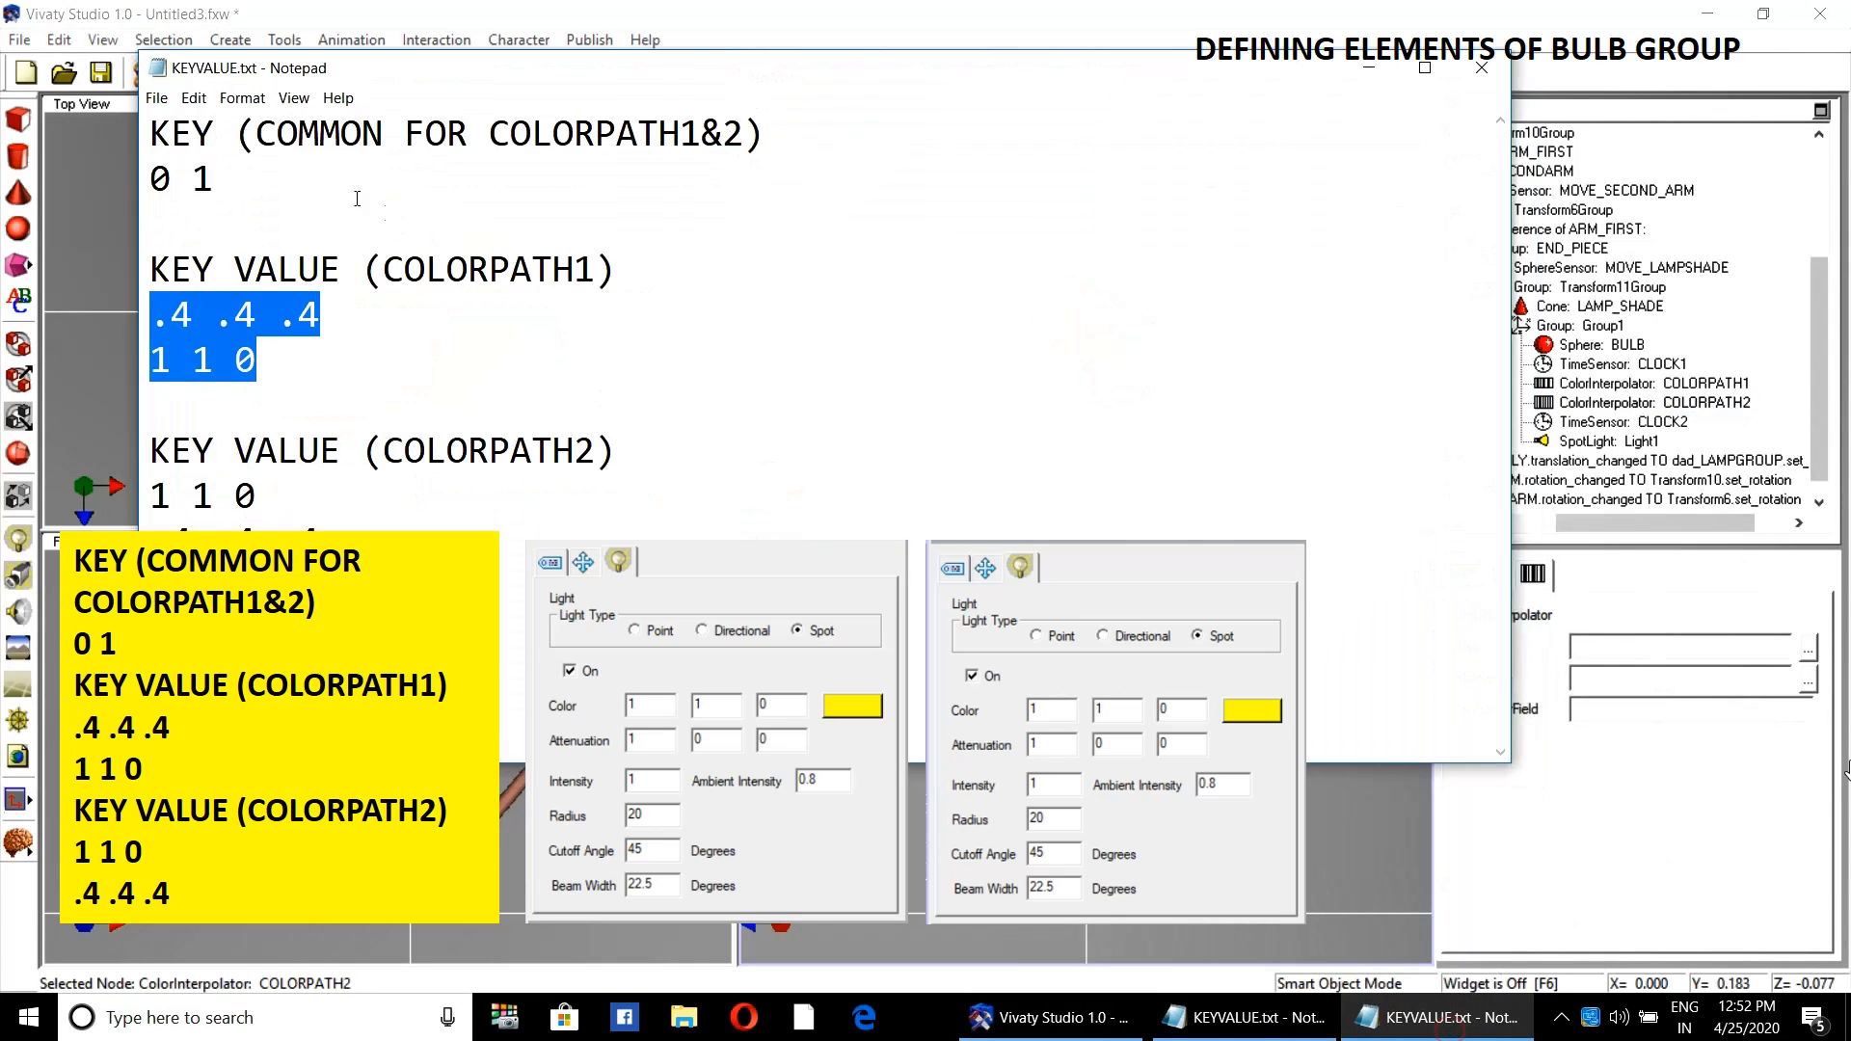
left_click_drag(218, 178, 149, 179)
right_click(192, 180)
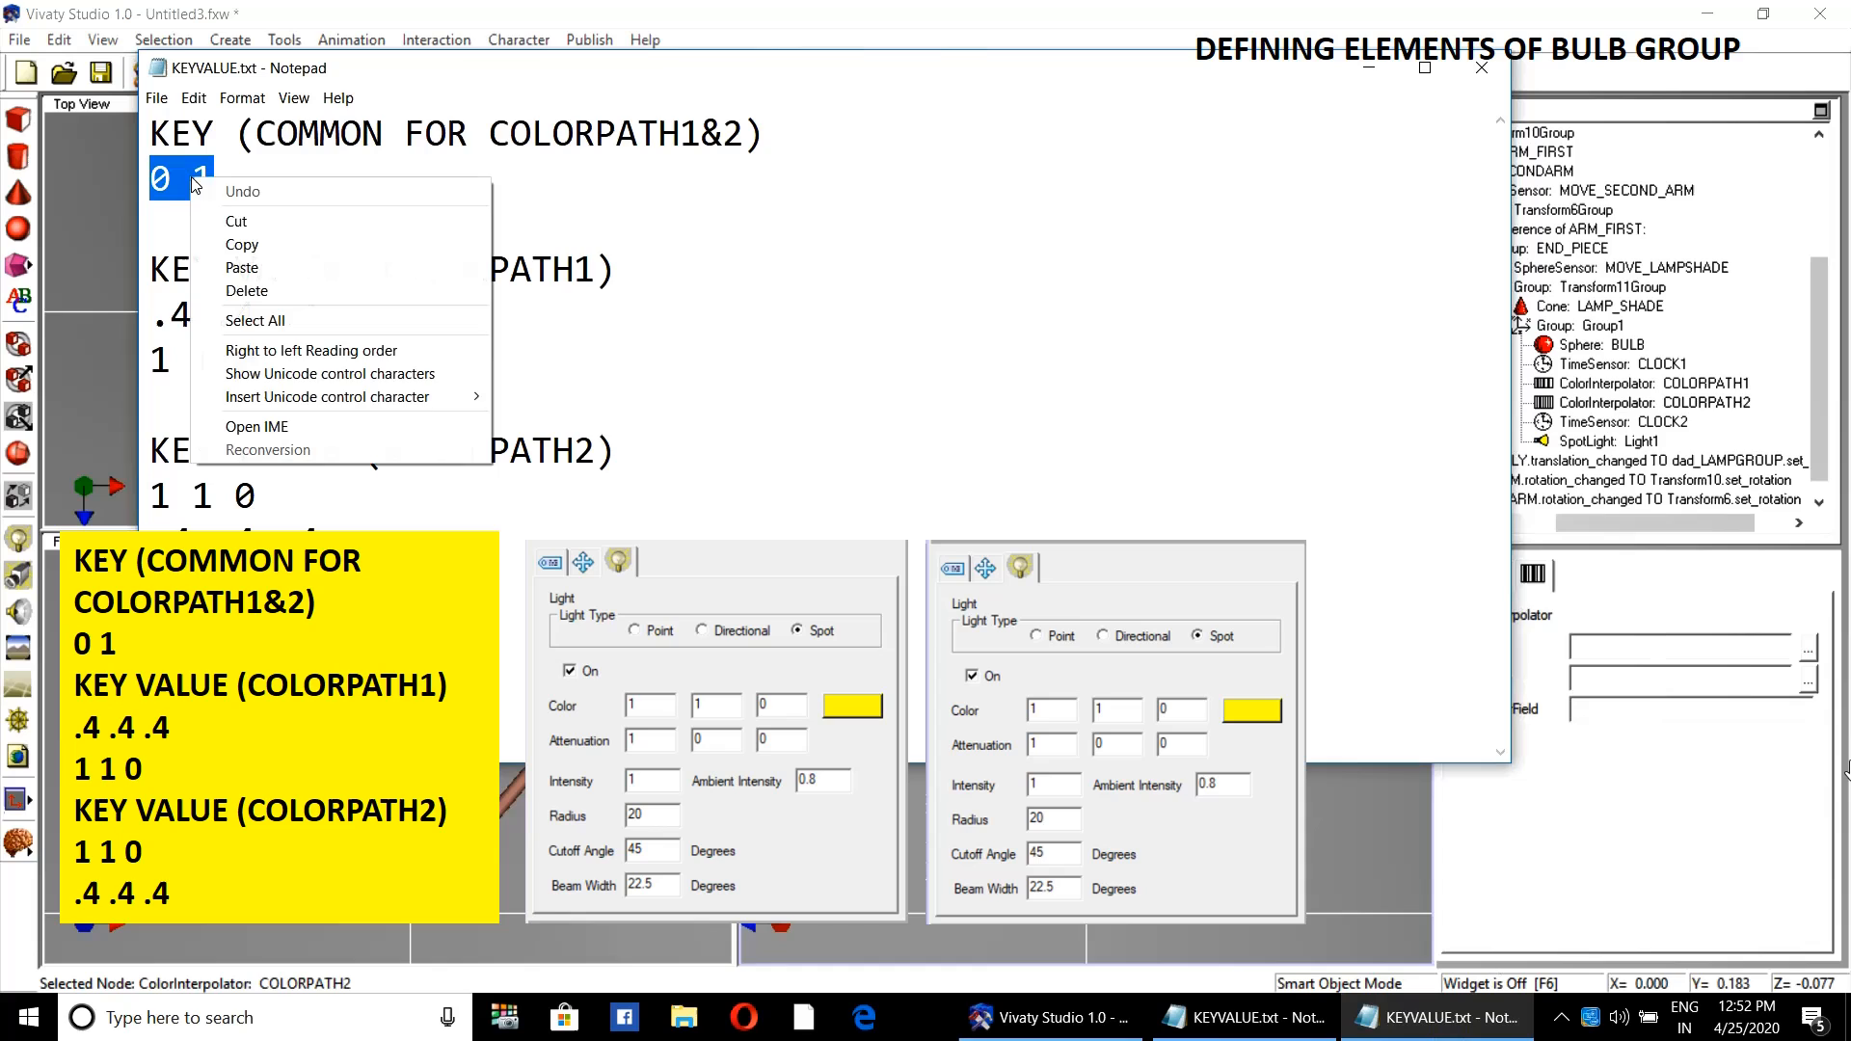
left_click(242, 245)
- Switch back to Vivaty Studio and paste 0 1 as the key data of the COLORPATH2 interpolator
left_click(1055, 1018)
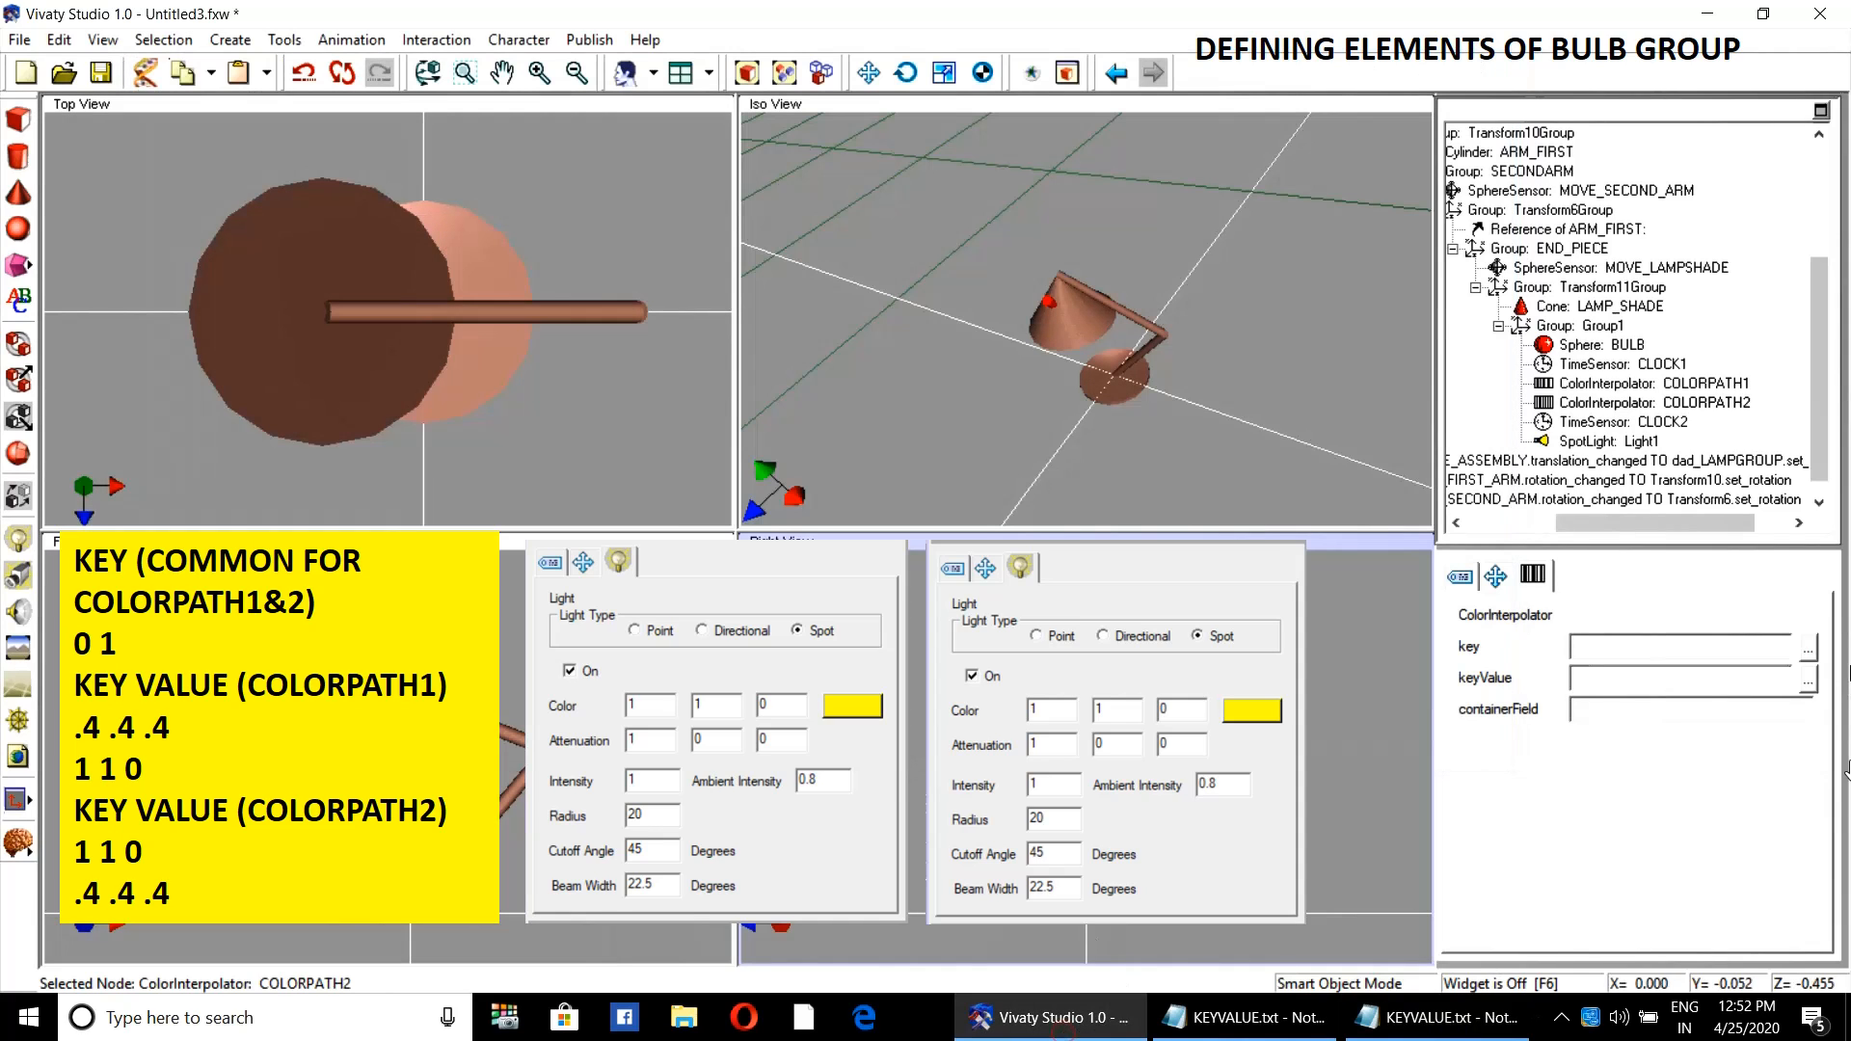
left_click(1809, 648)
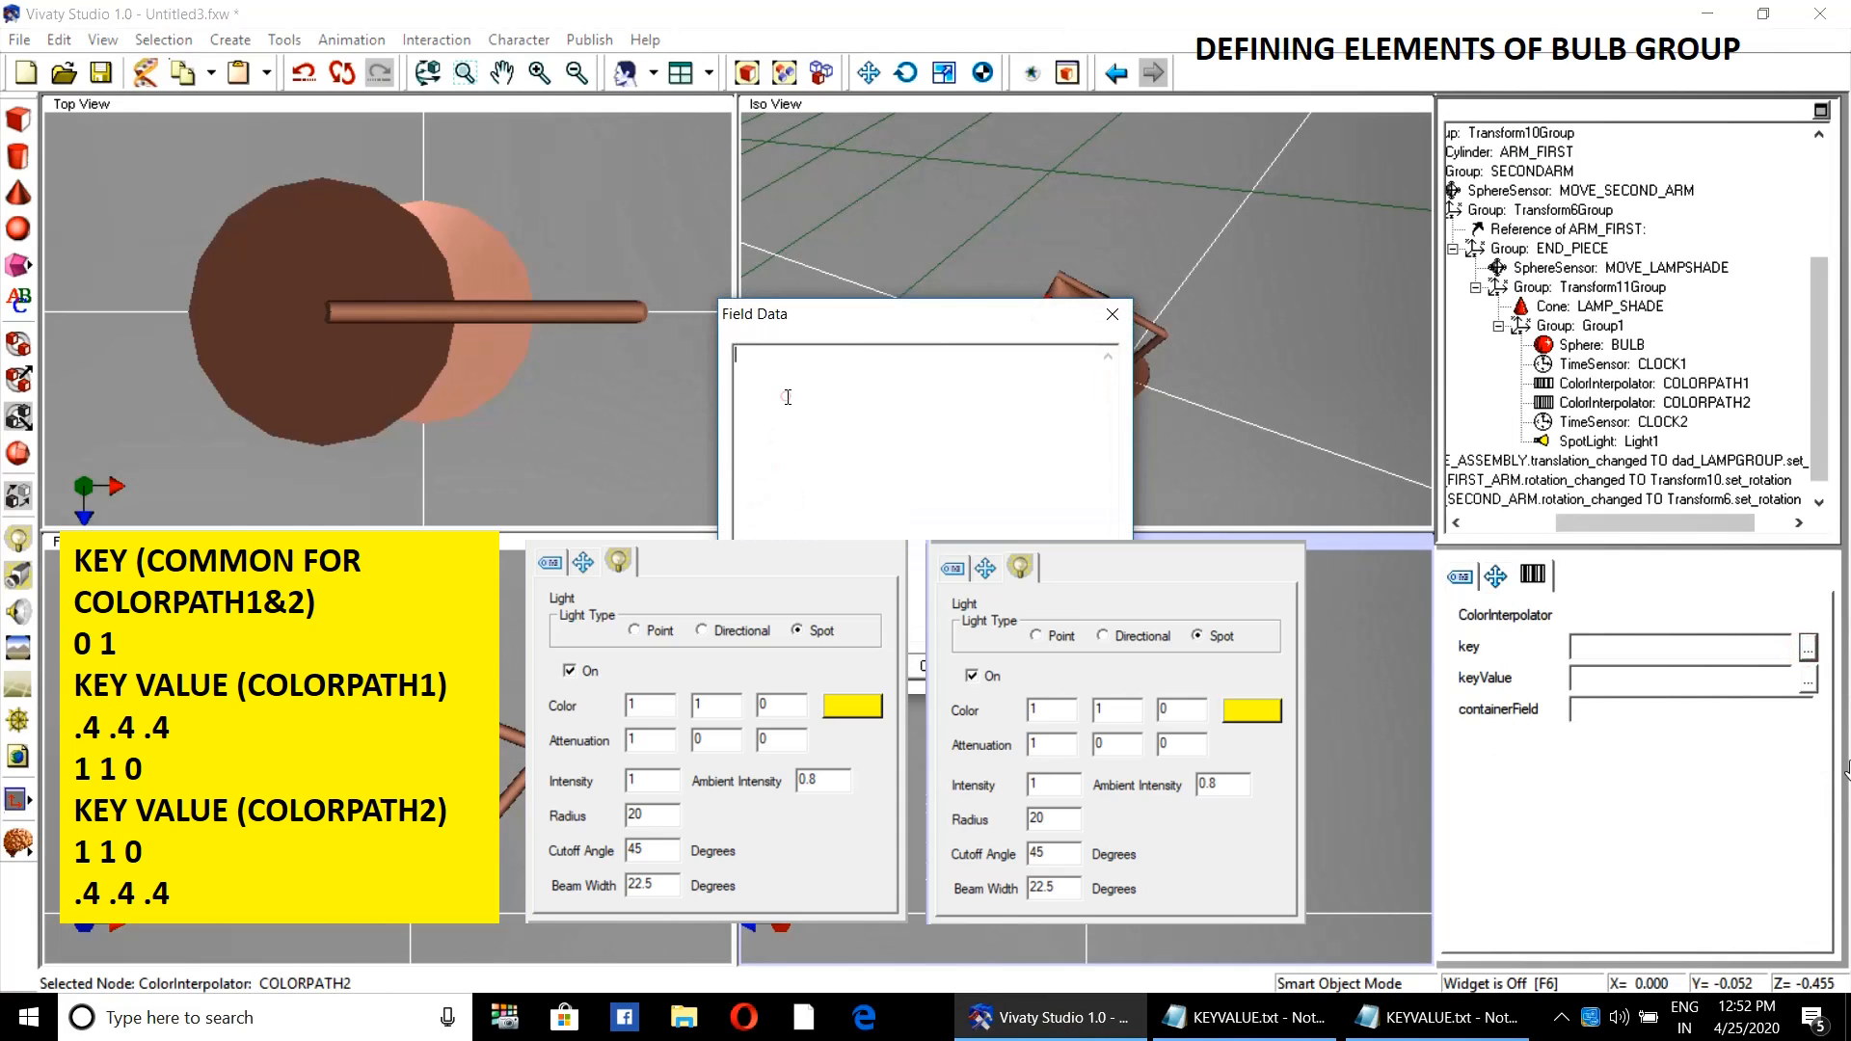
right_click(788, 398)
left_click(848, 501)
left_click(928, 666)
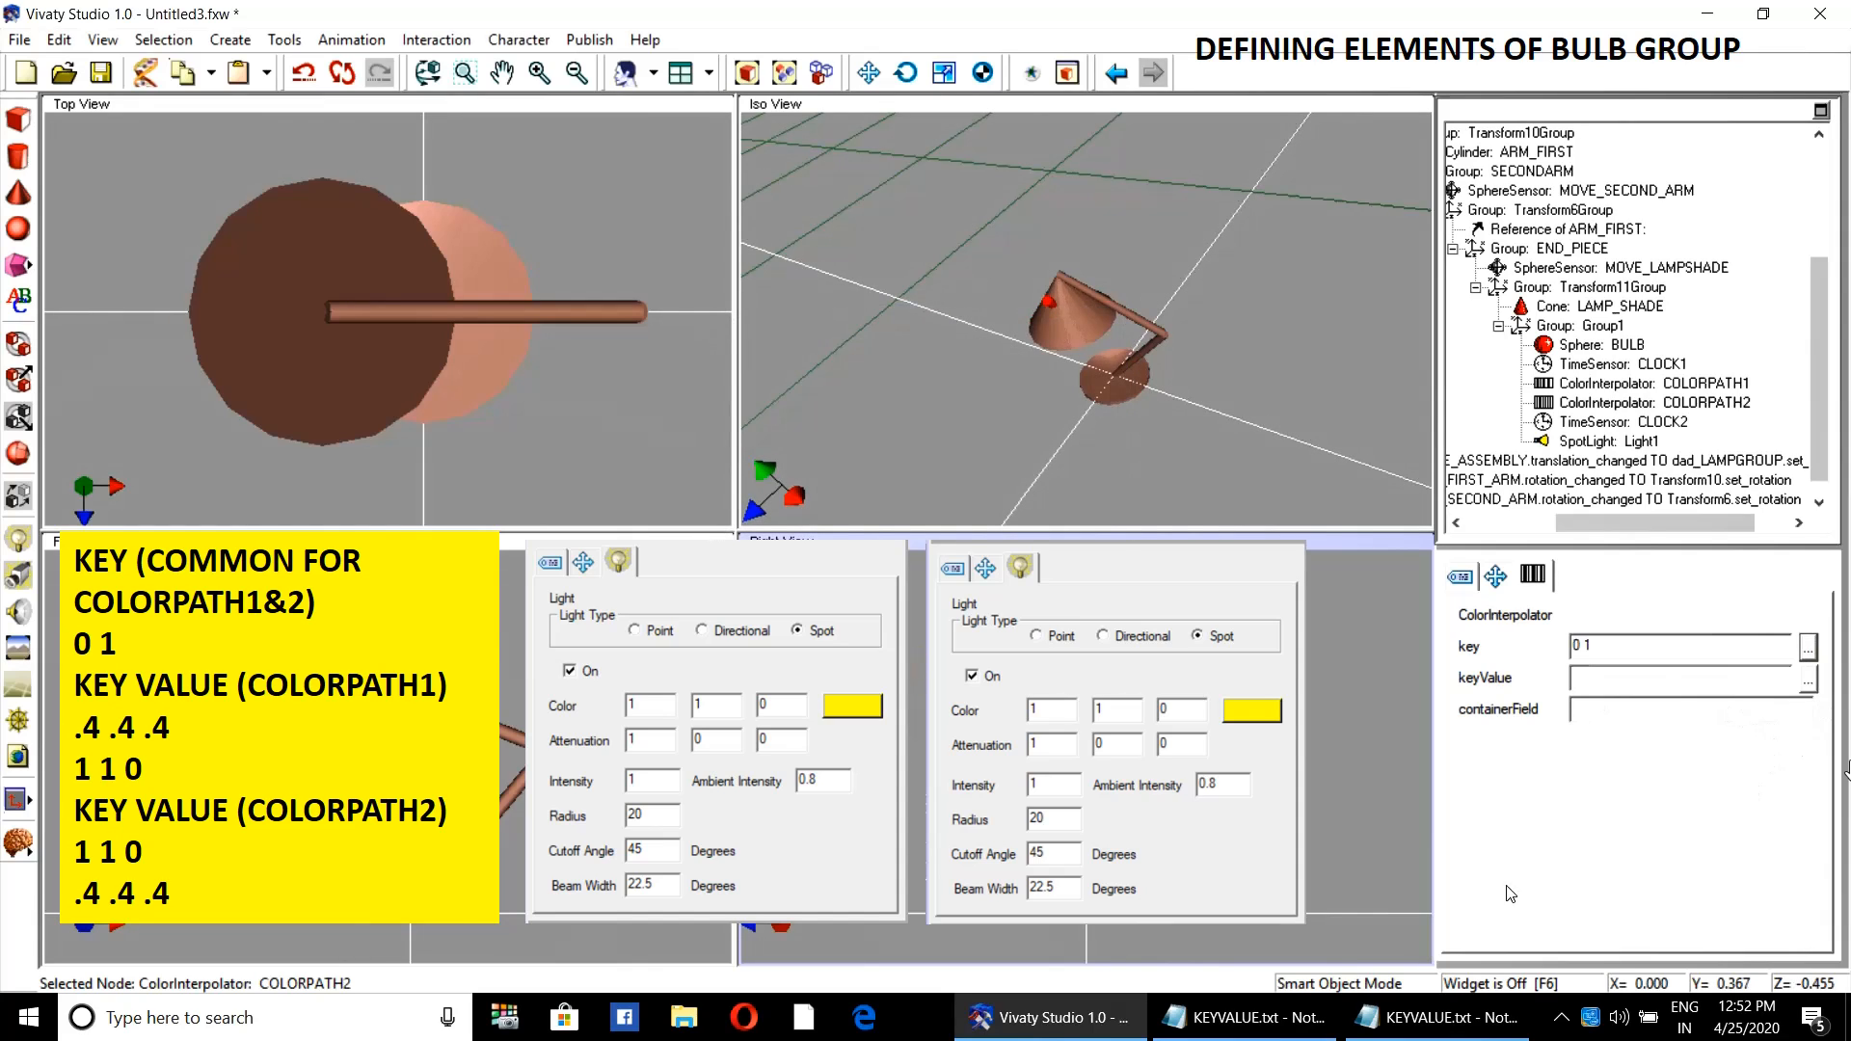
- Switch to KEYVALUE.txt in Notepad and copy the COLORPATH2 key values 1 1 0 and .4 .4 .4
left_click(1436, 1018)
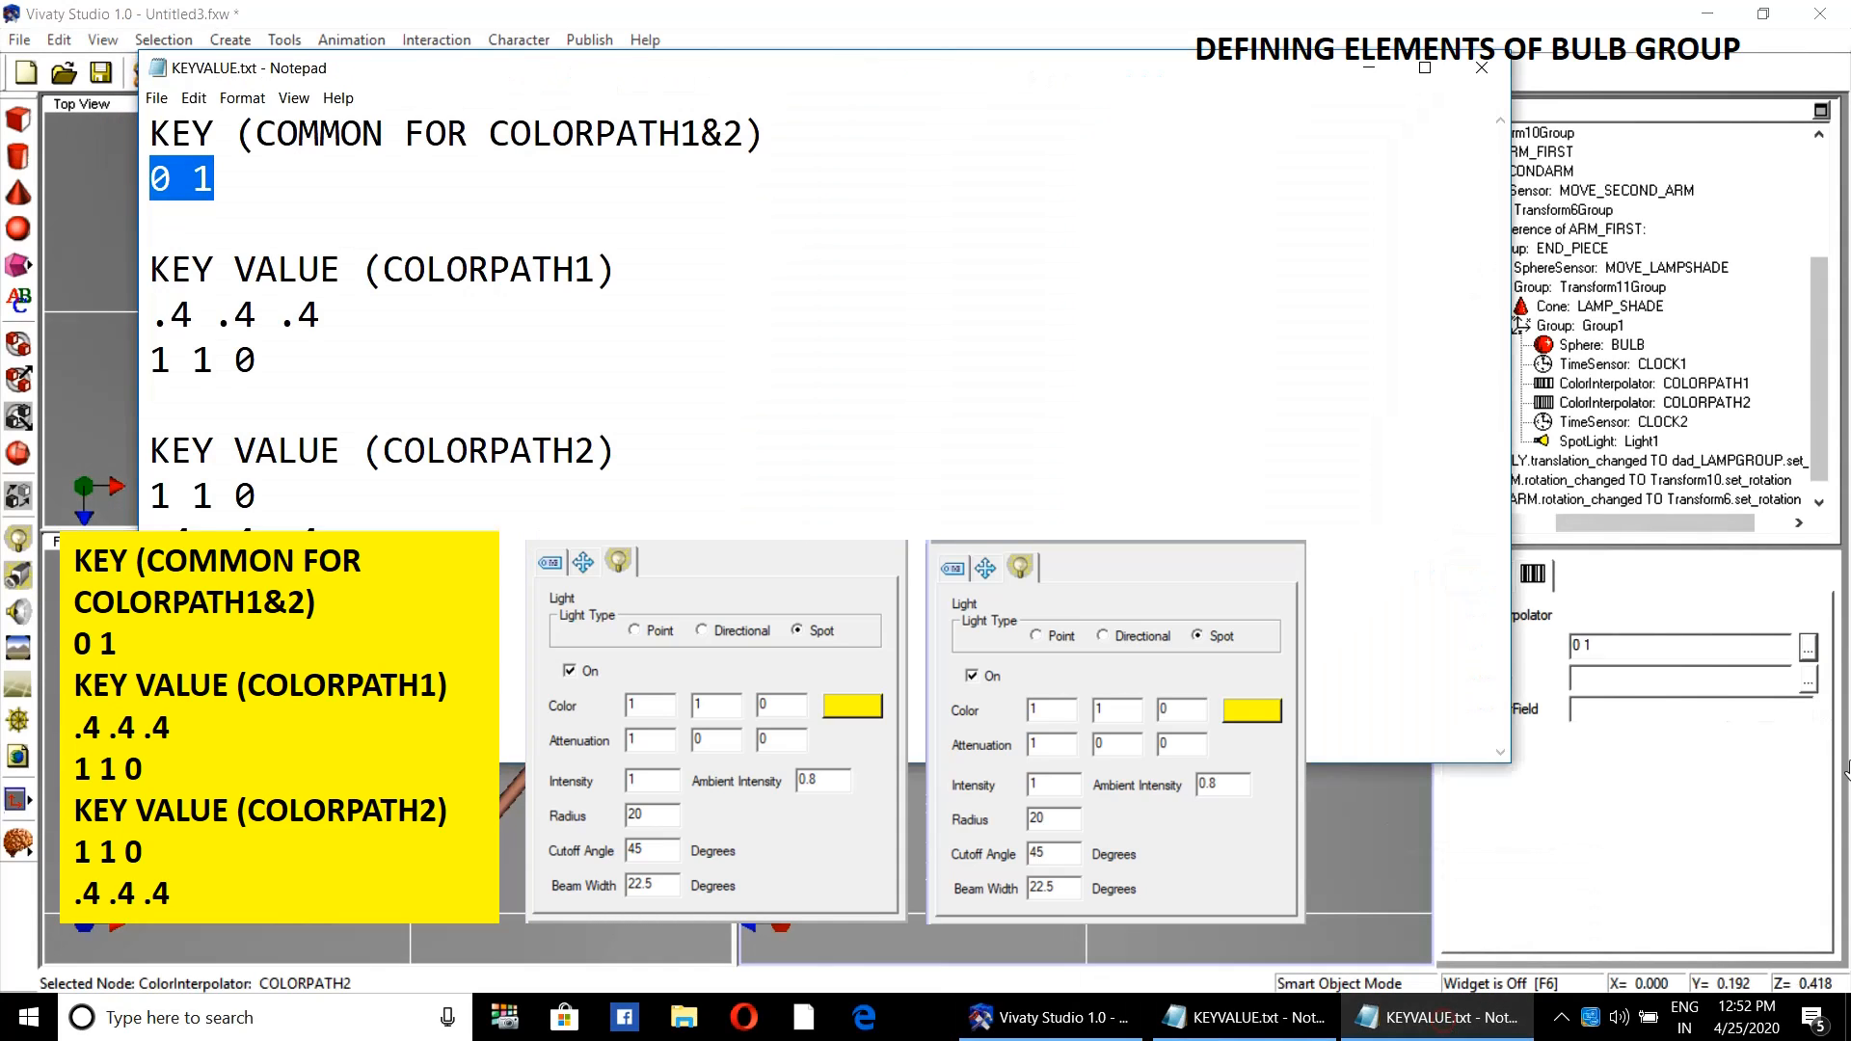
left_click_drag(151, 496, 320, 540)
right_click(219, 503)
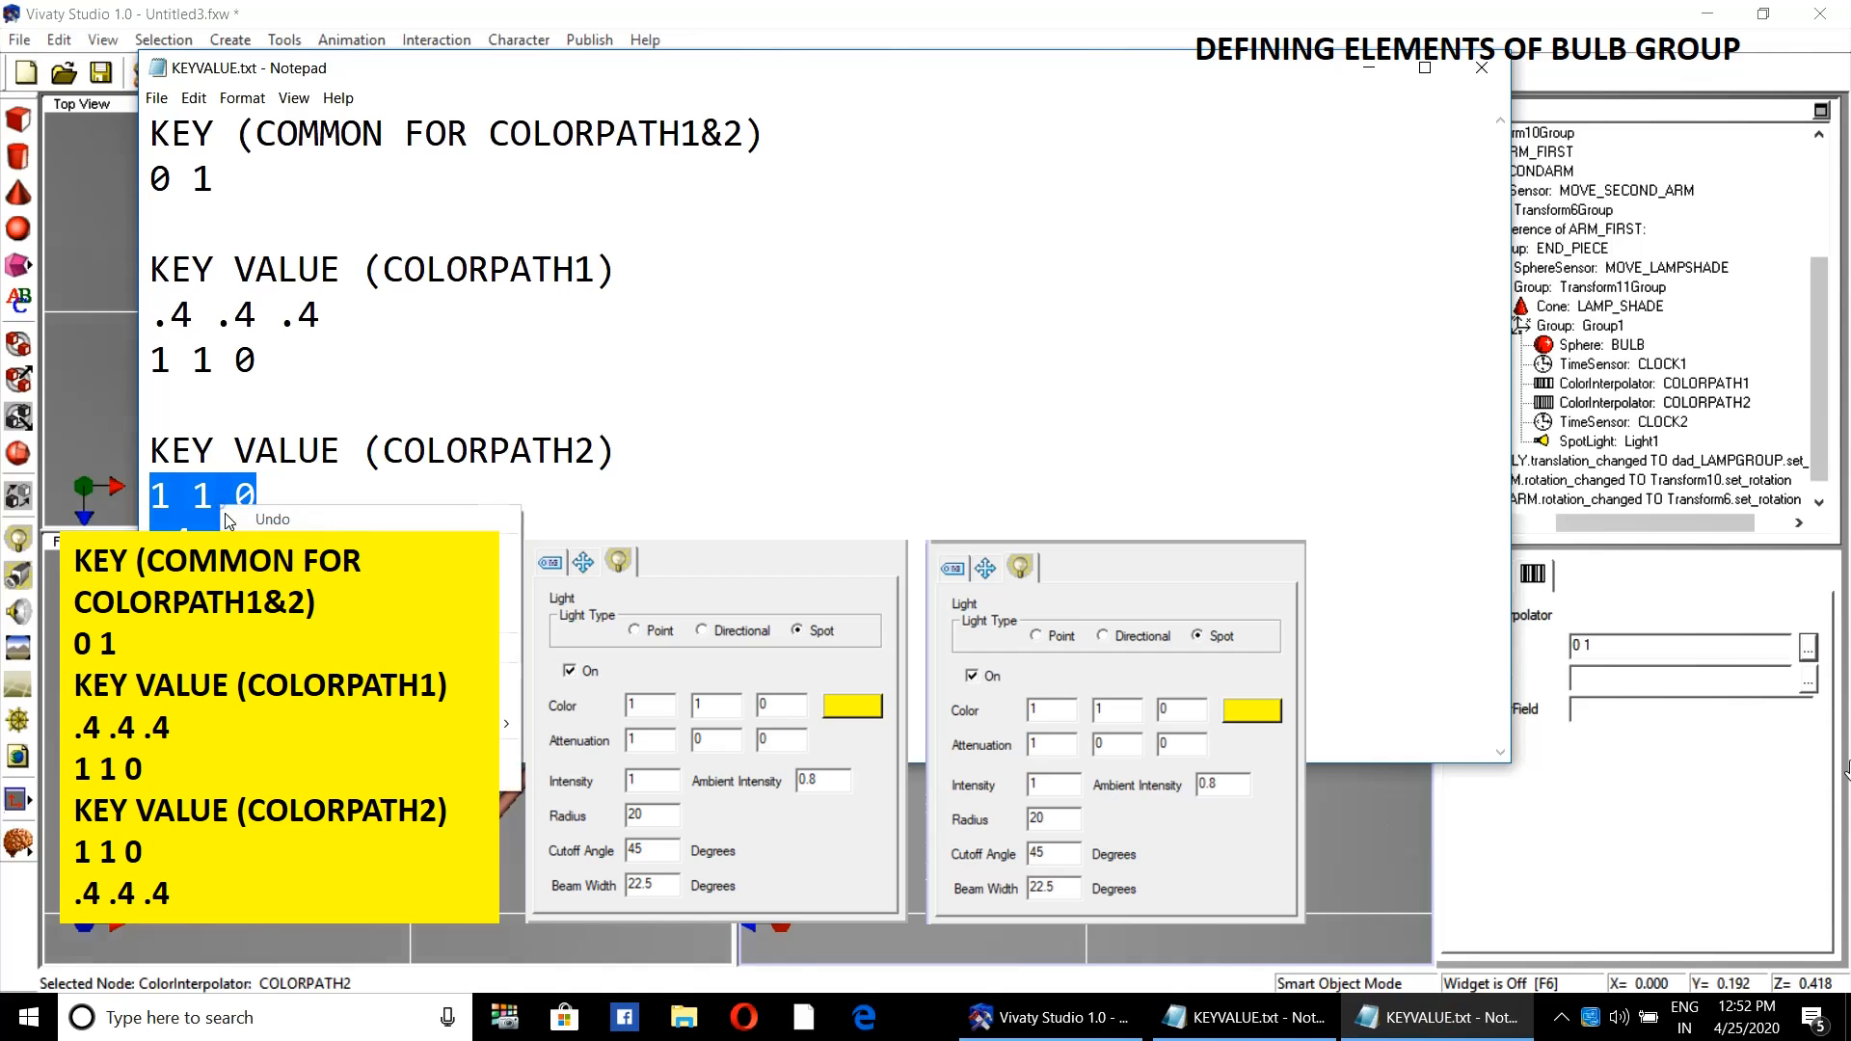
left_click(269, 571)
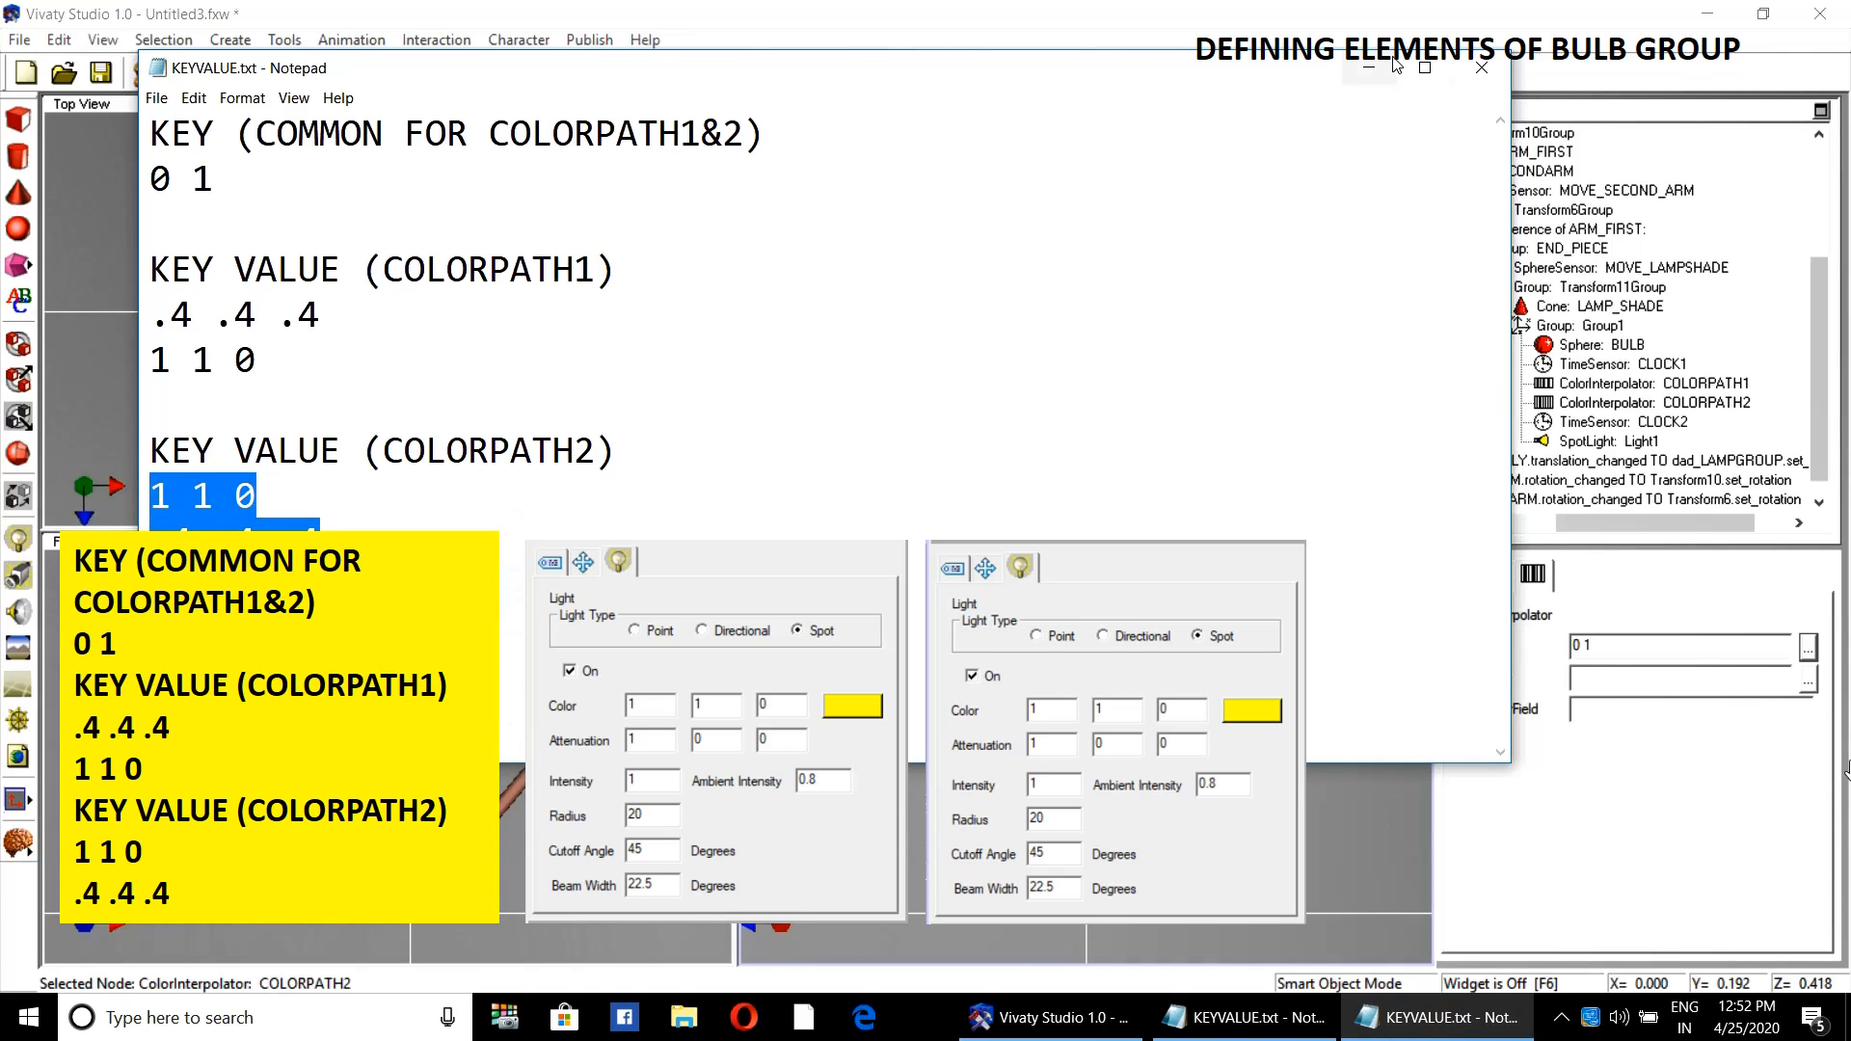
- Return to Vivaty Studio and paste 1 1 0, .4 .4 .4 as the keyValue data of the COLORPATH2 interpolator
left_click(1369, 67)
left_click(1807, 679)
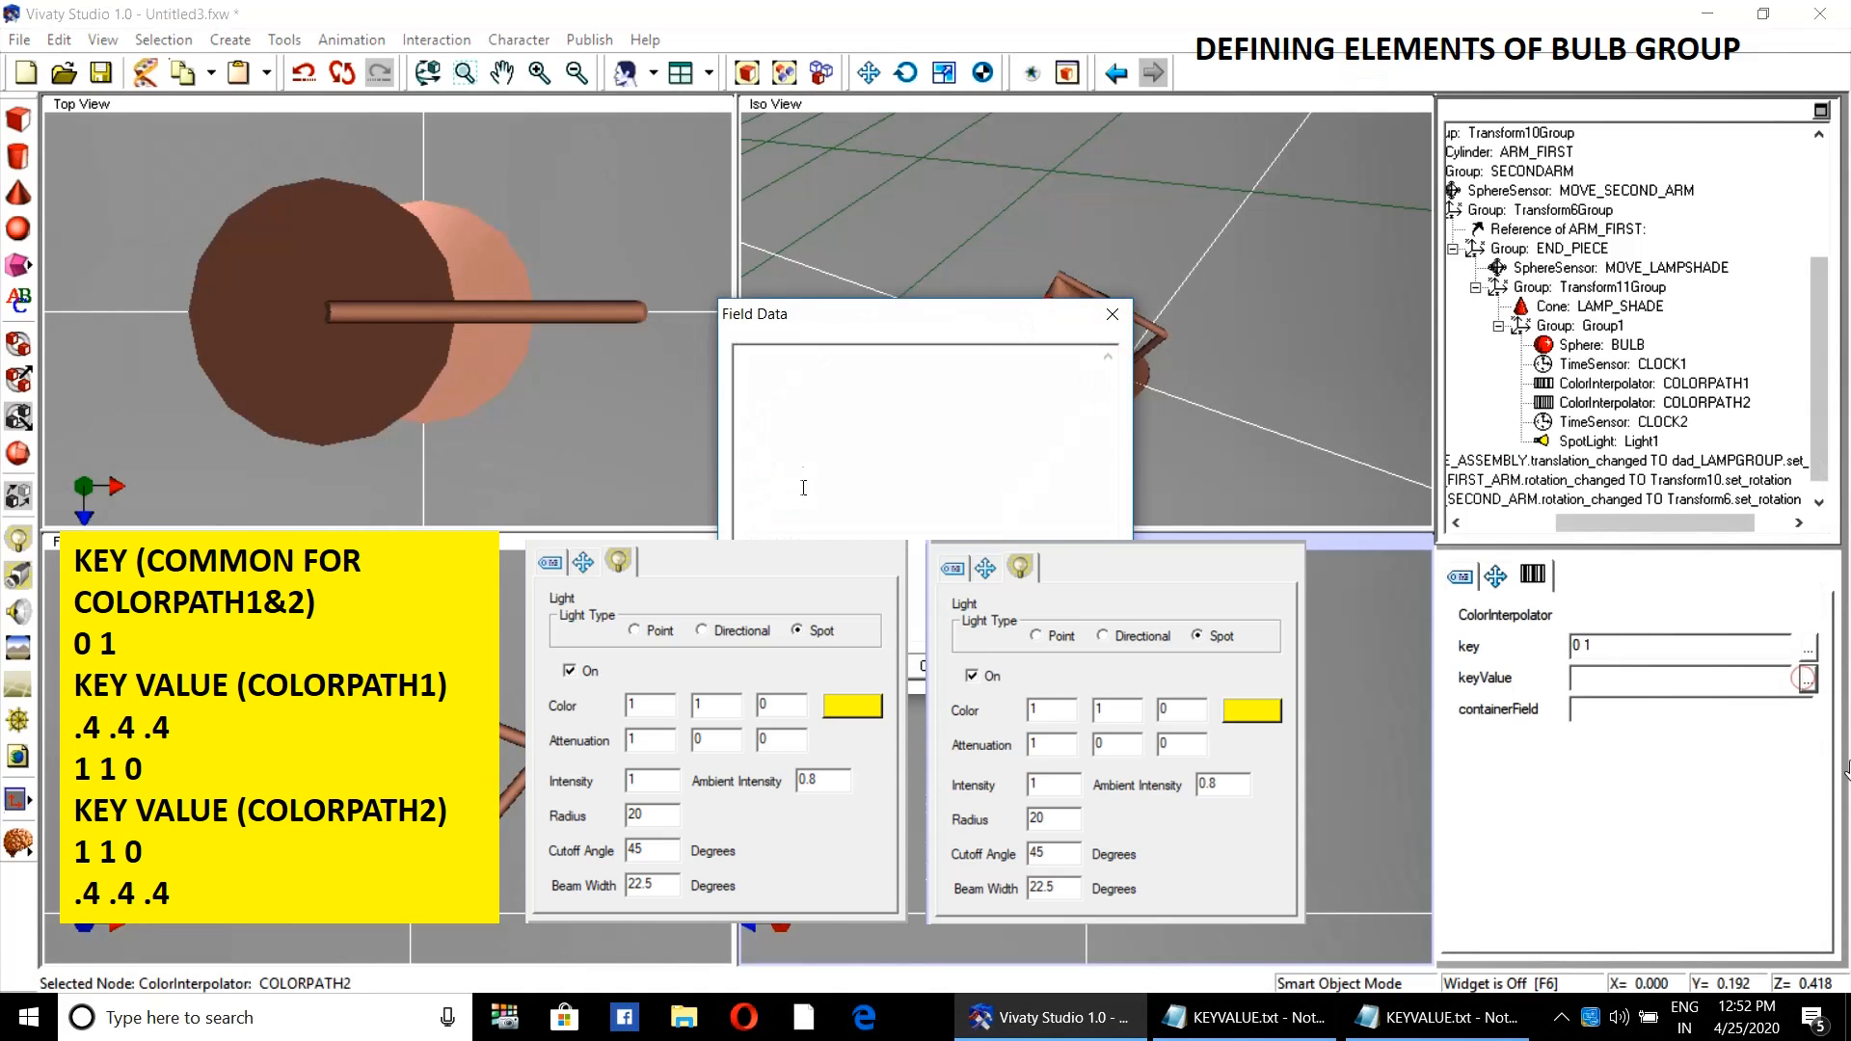
right_click(781, 385)
left_click(830, 498)
left_click(868, 702)
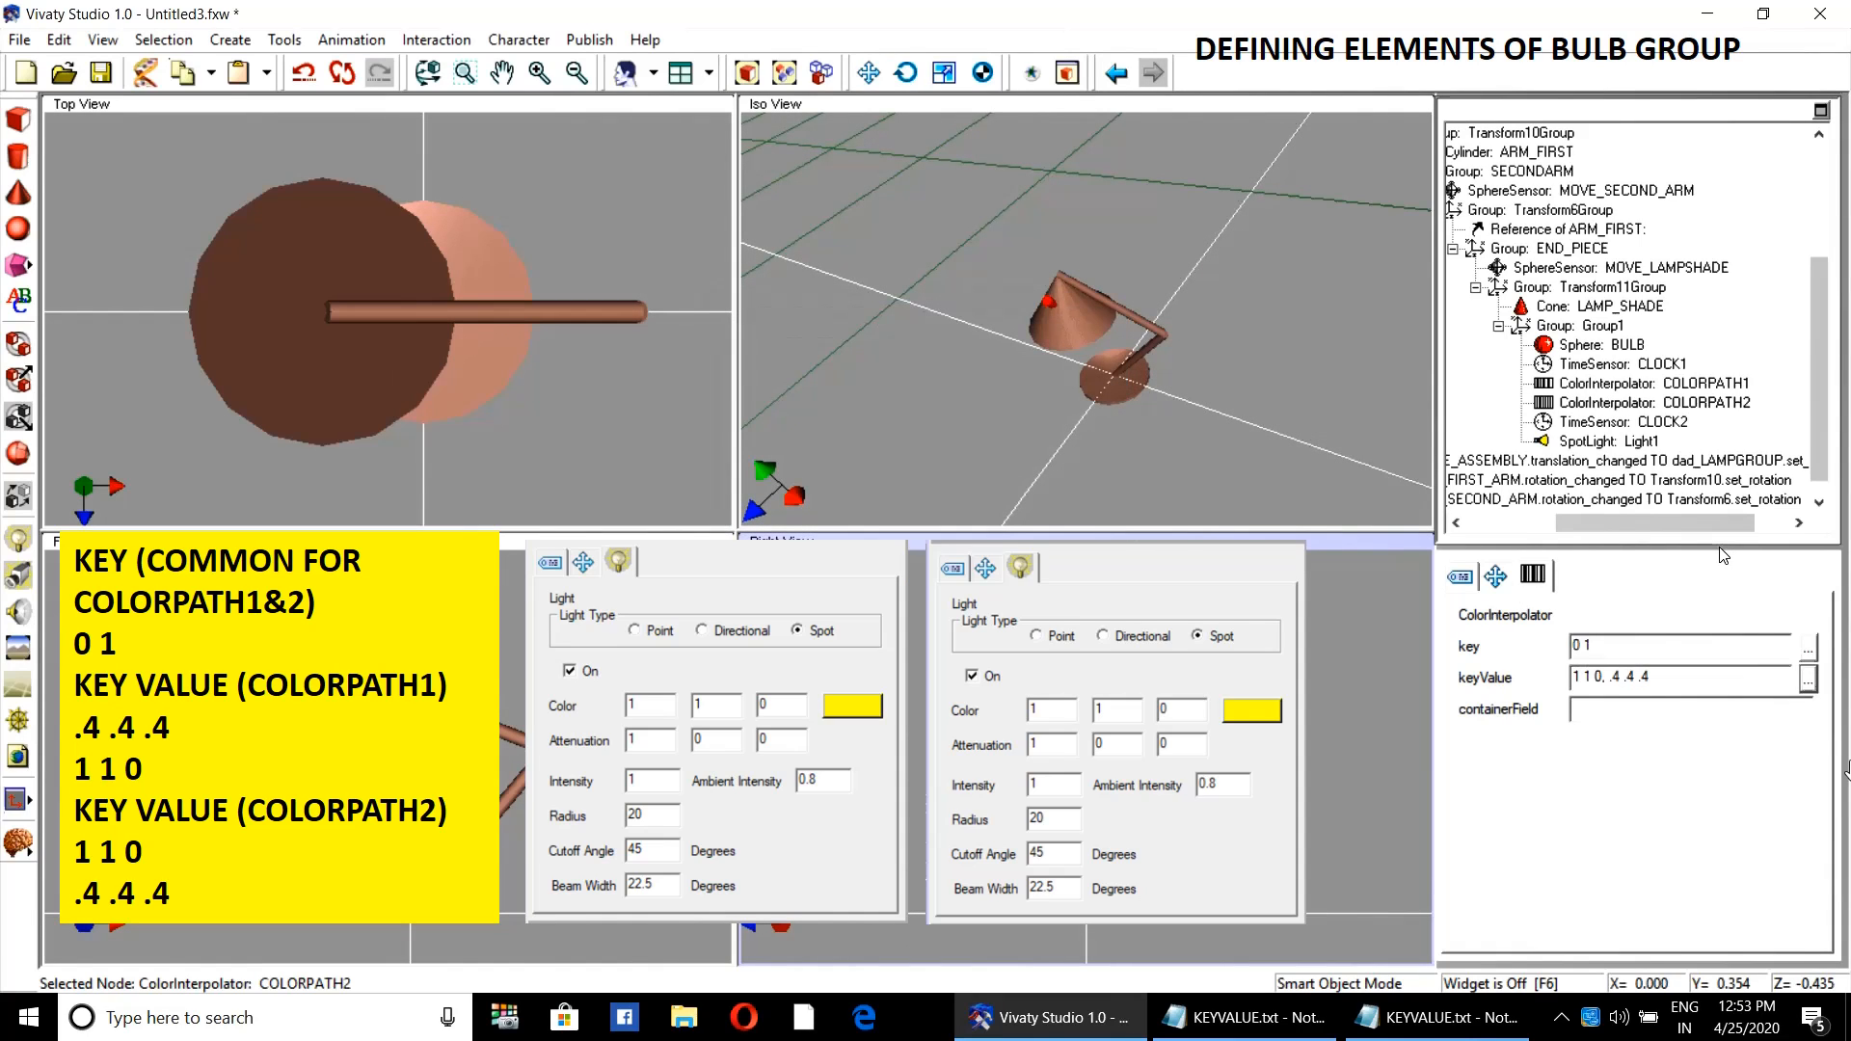
- Turn off looping for the CLOCK2 time sensor and enter a new animation period
left_click(1608, 423)
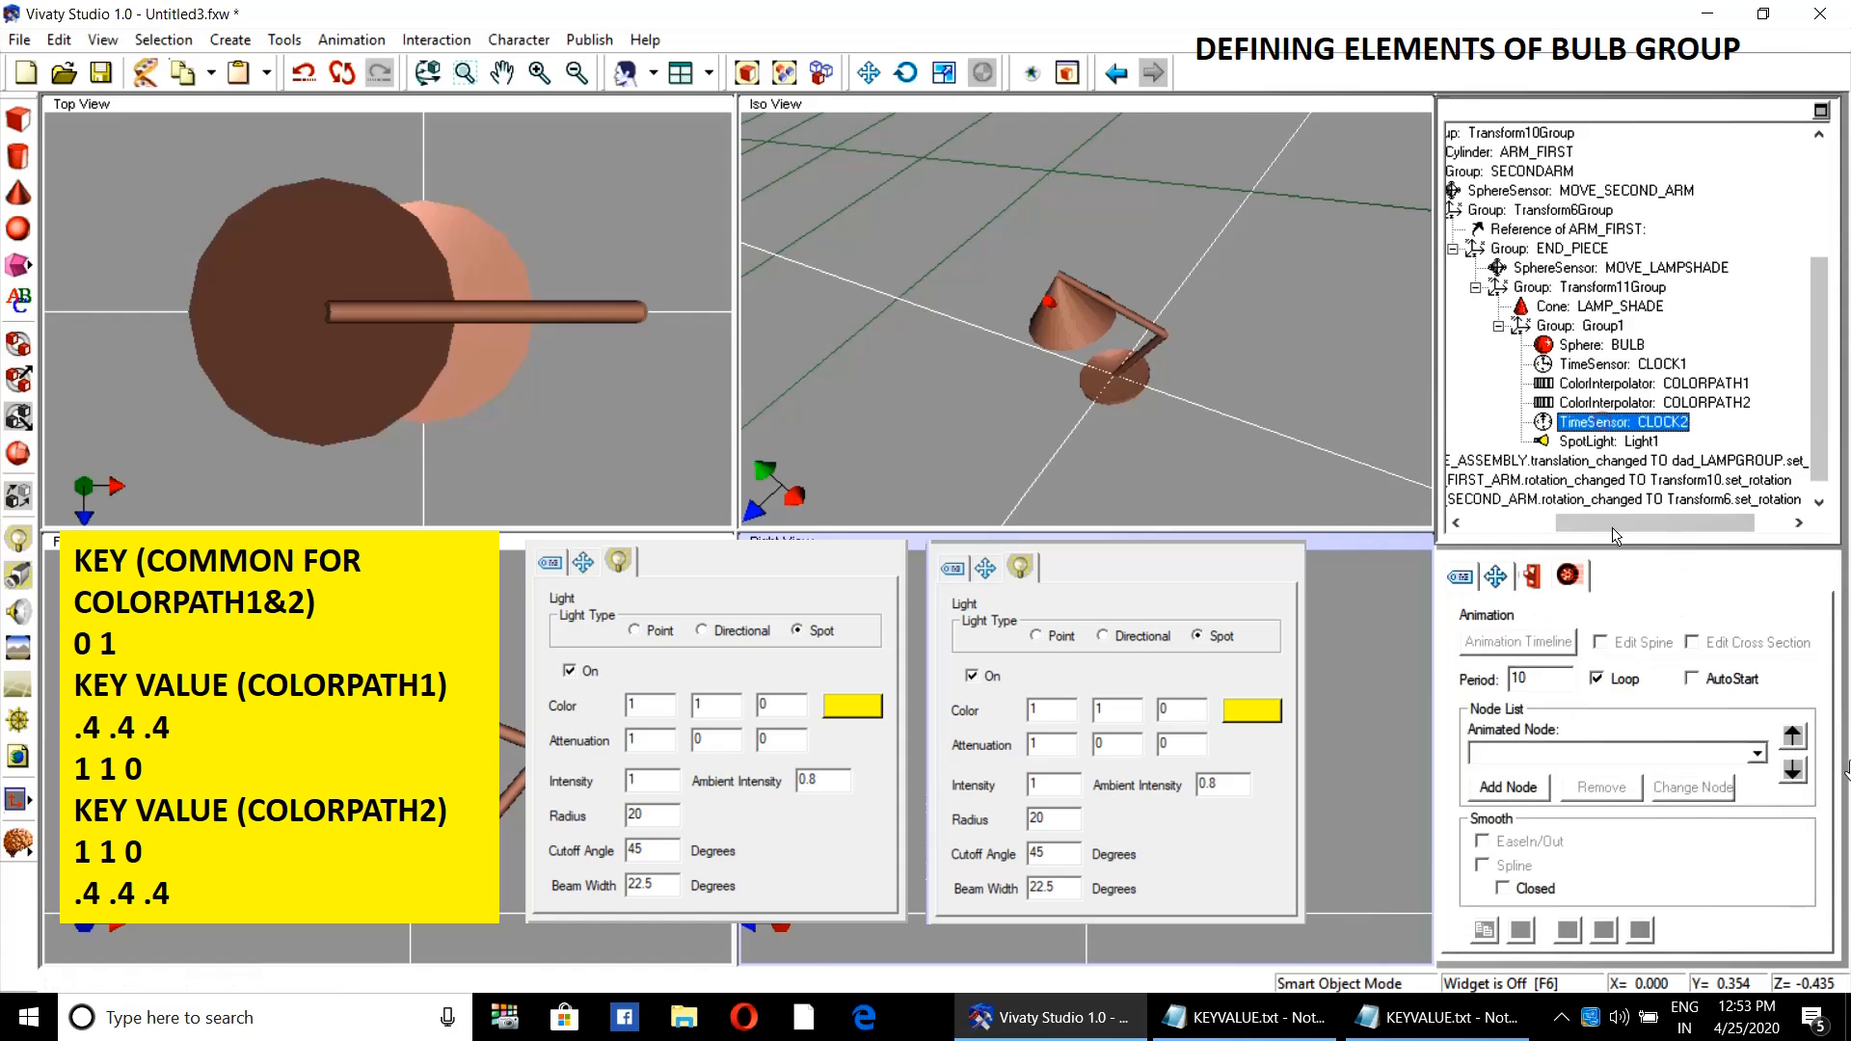
left_click(1625, 680)
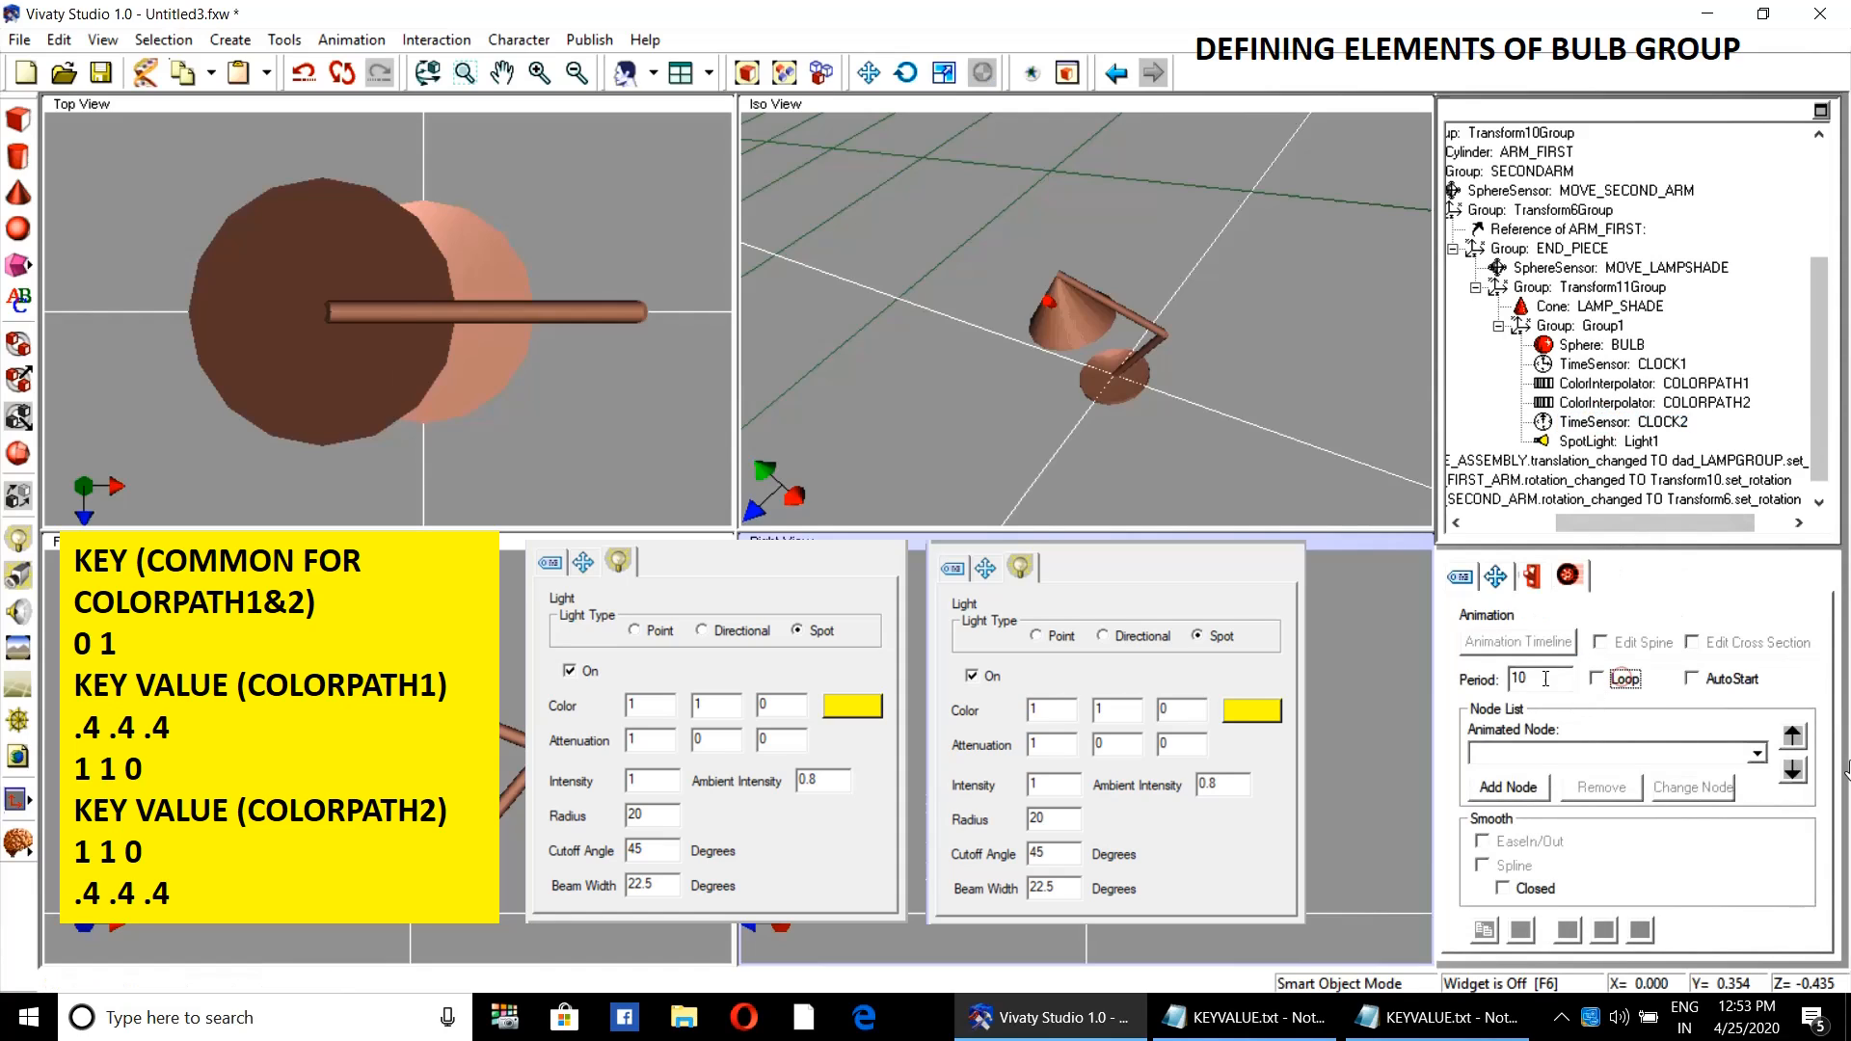
double_click(1543, 678)
type("0")
- Set the color of the spotlight Light1 to yellow (1 1 0)
left_click(1608, 443)
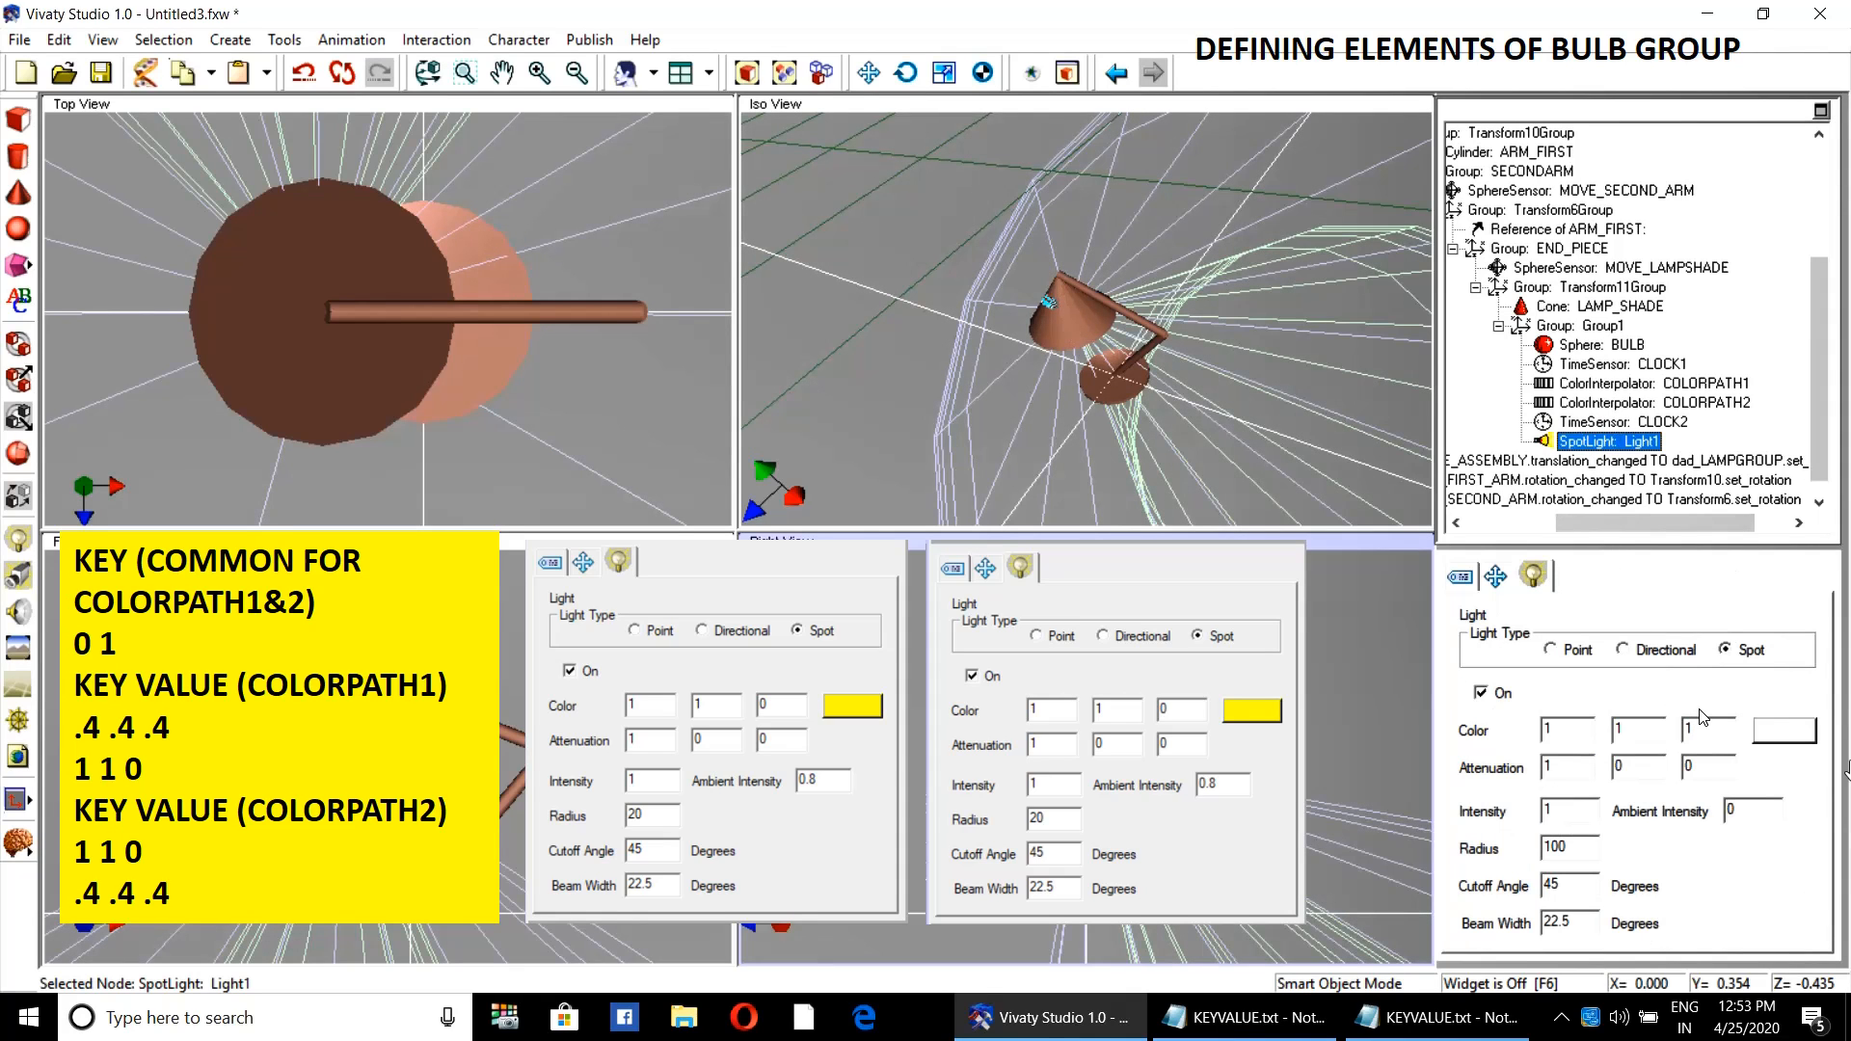
left_click(1799, 736)
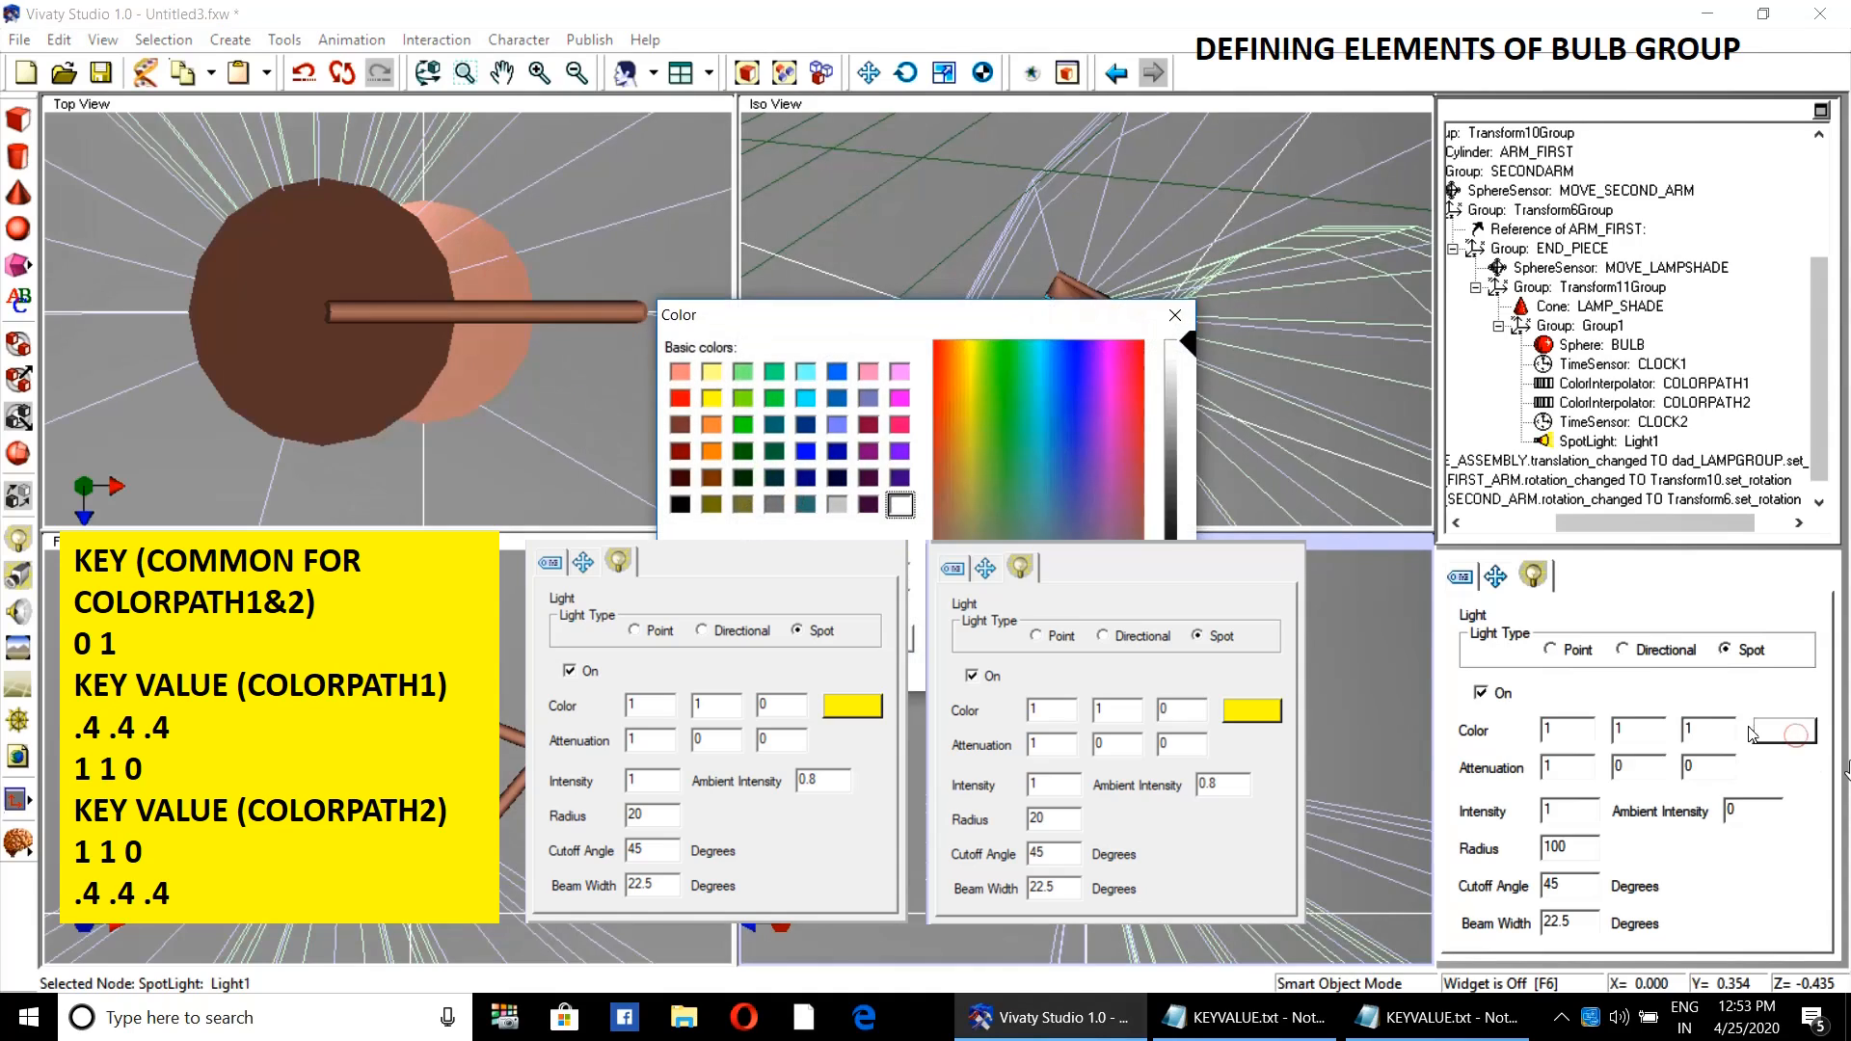
left_click(712, 373)
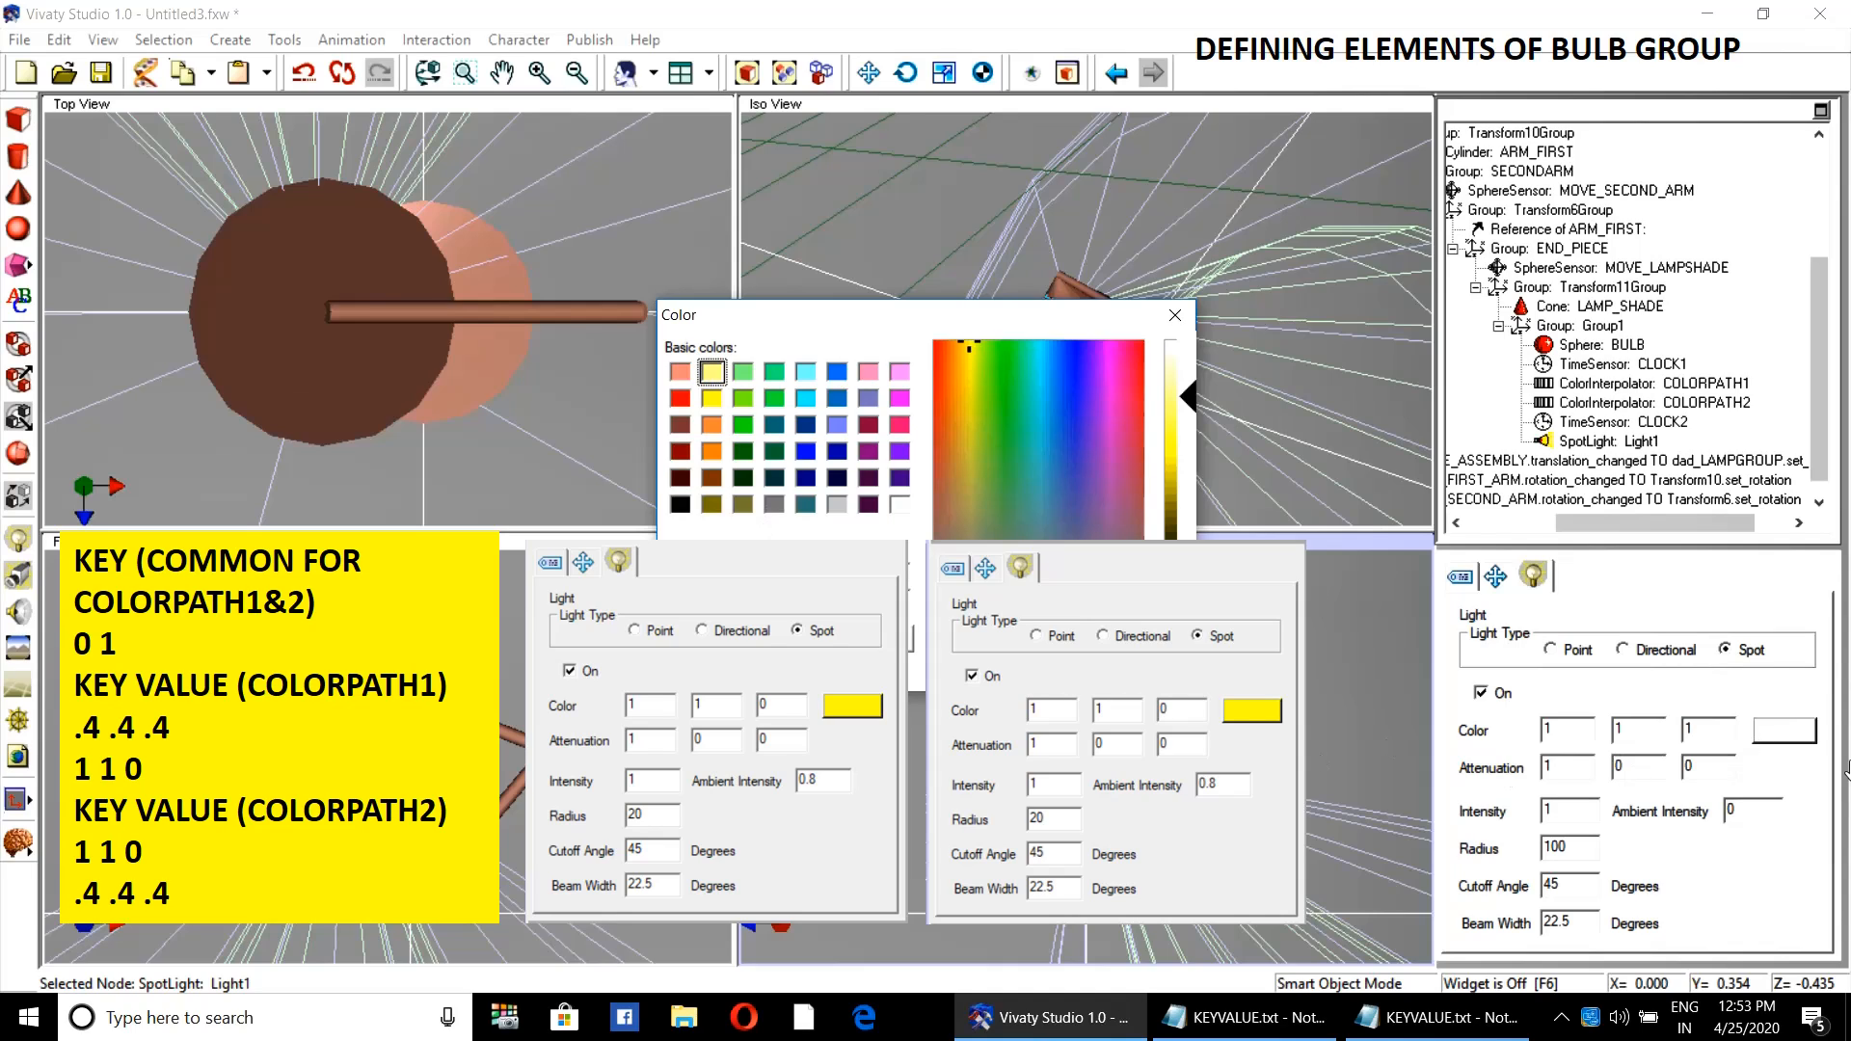
left_click(708, 404)
left_click(701, 669)
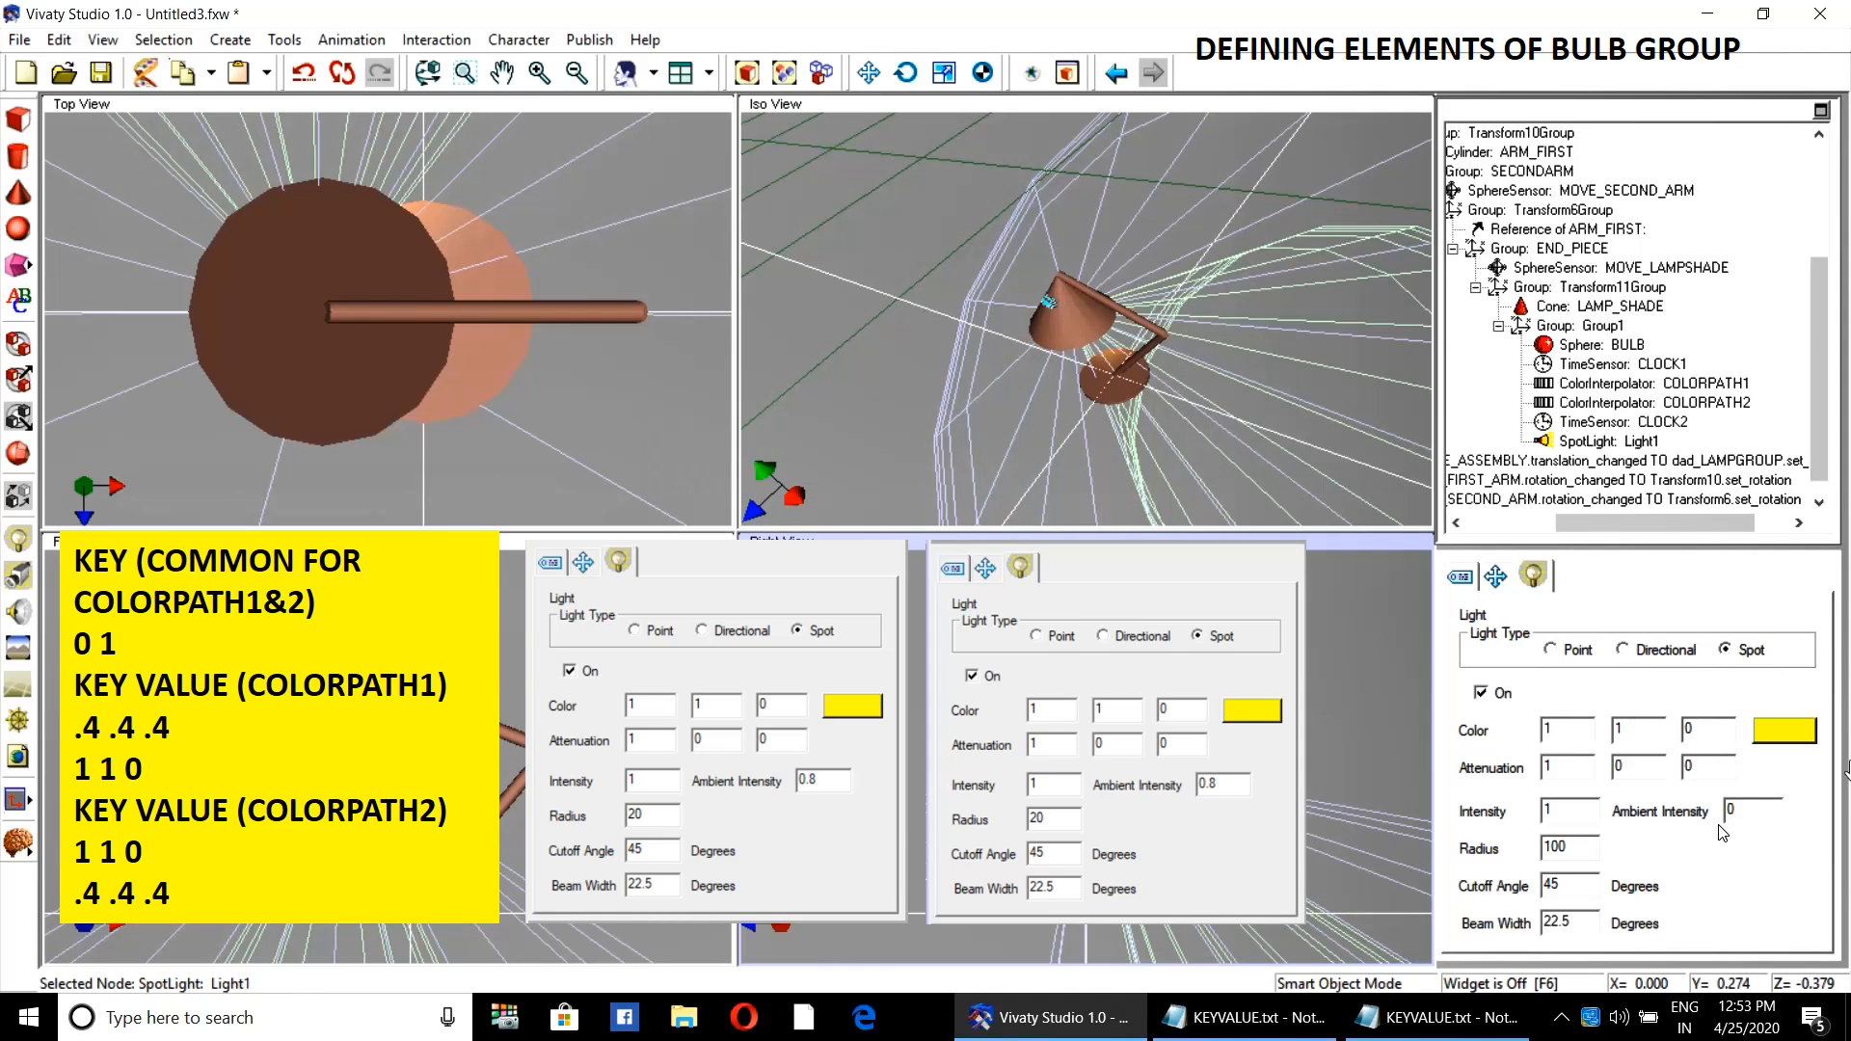
- Set the spotlight's ambient intensity to 0.8 and its radius to 20
double_click(1750, 803)
type("0")
double_click(1587, 854)
type("2")
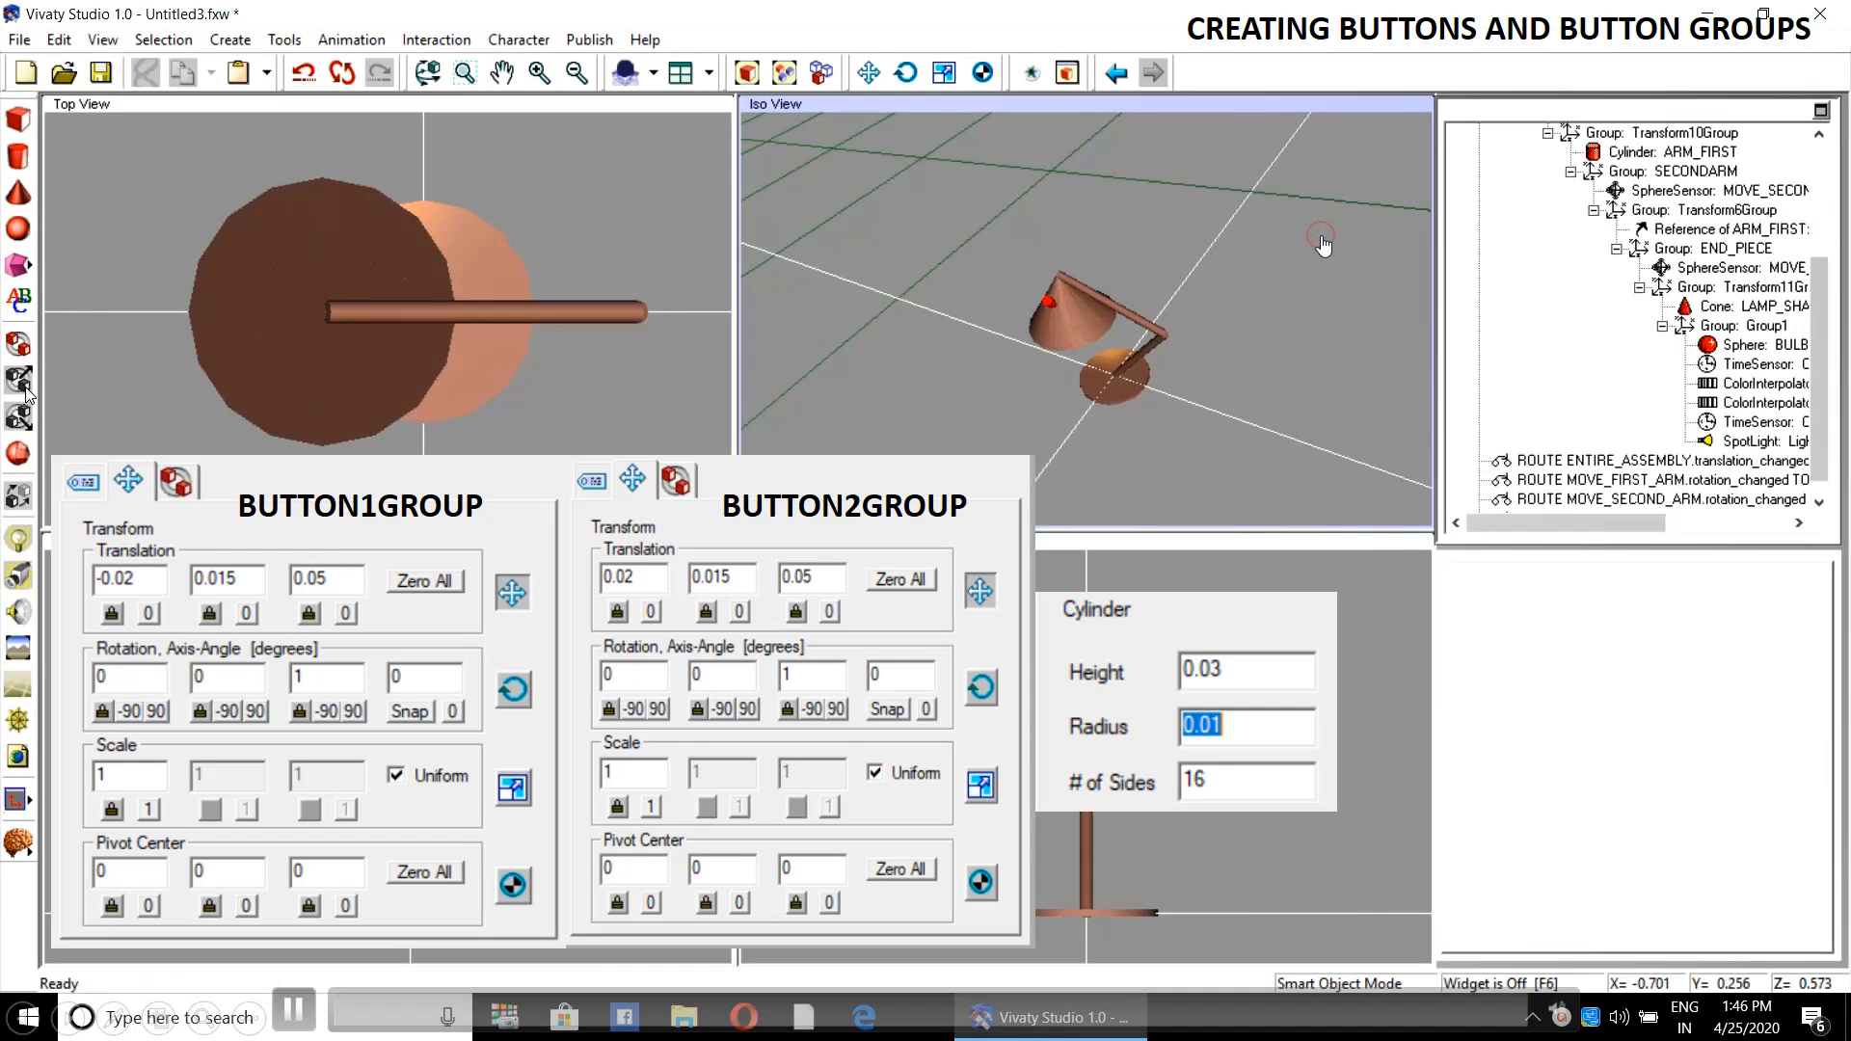
- Place a new group node in the Iso view and zero its translation
left_click(17, 345)
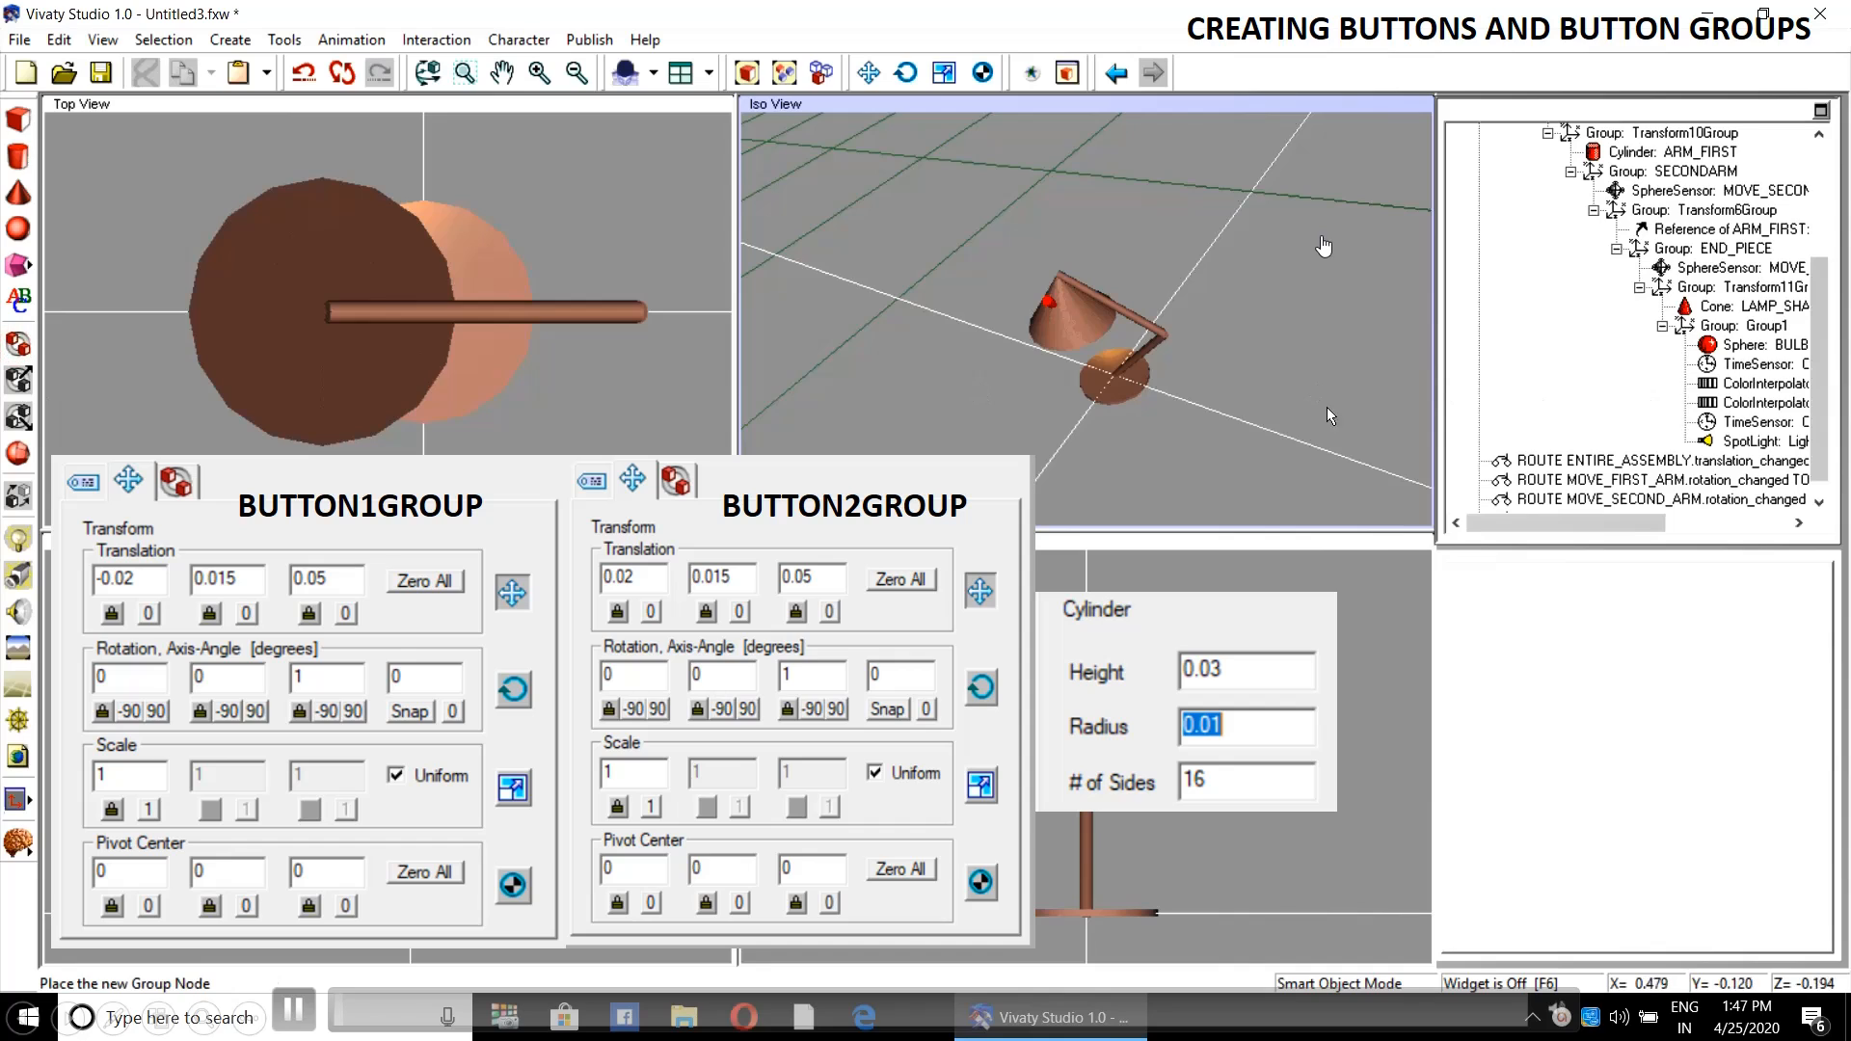
left_click(1050, 402)
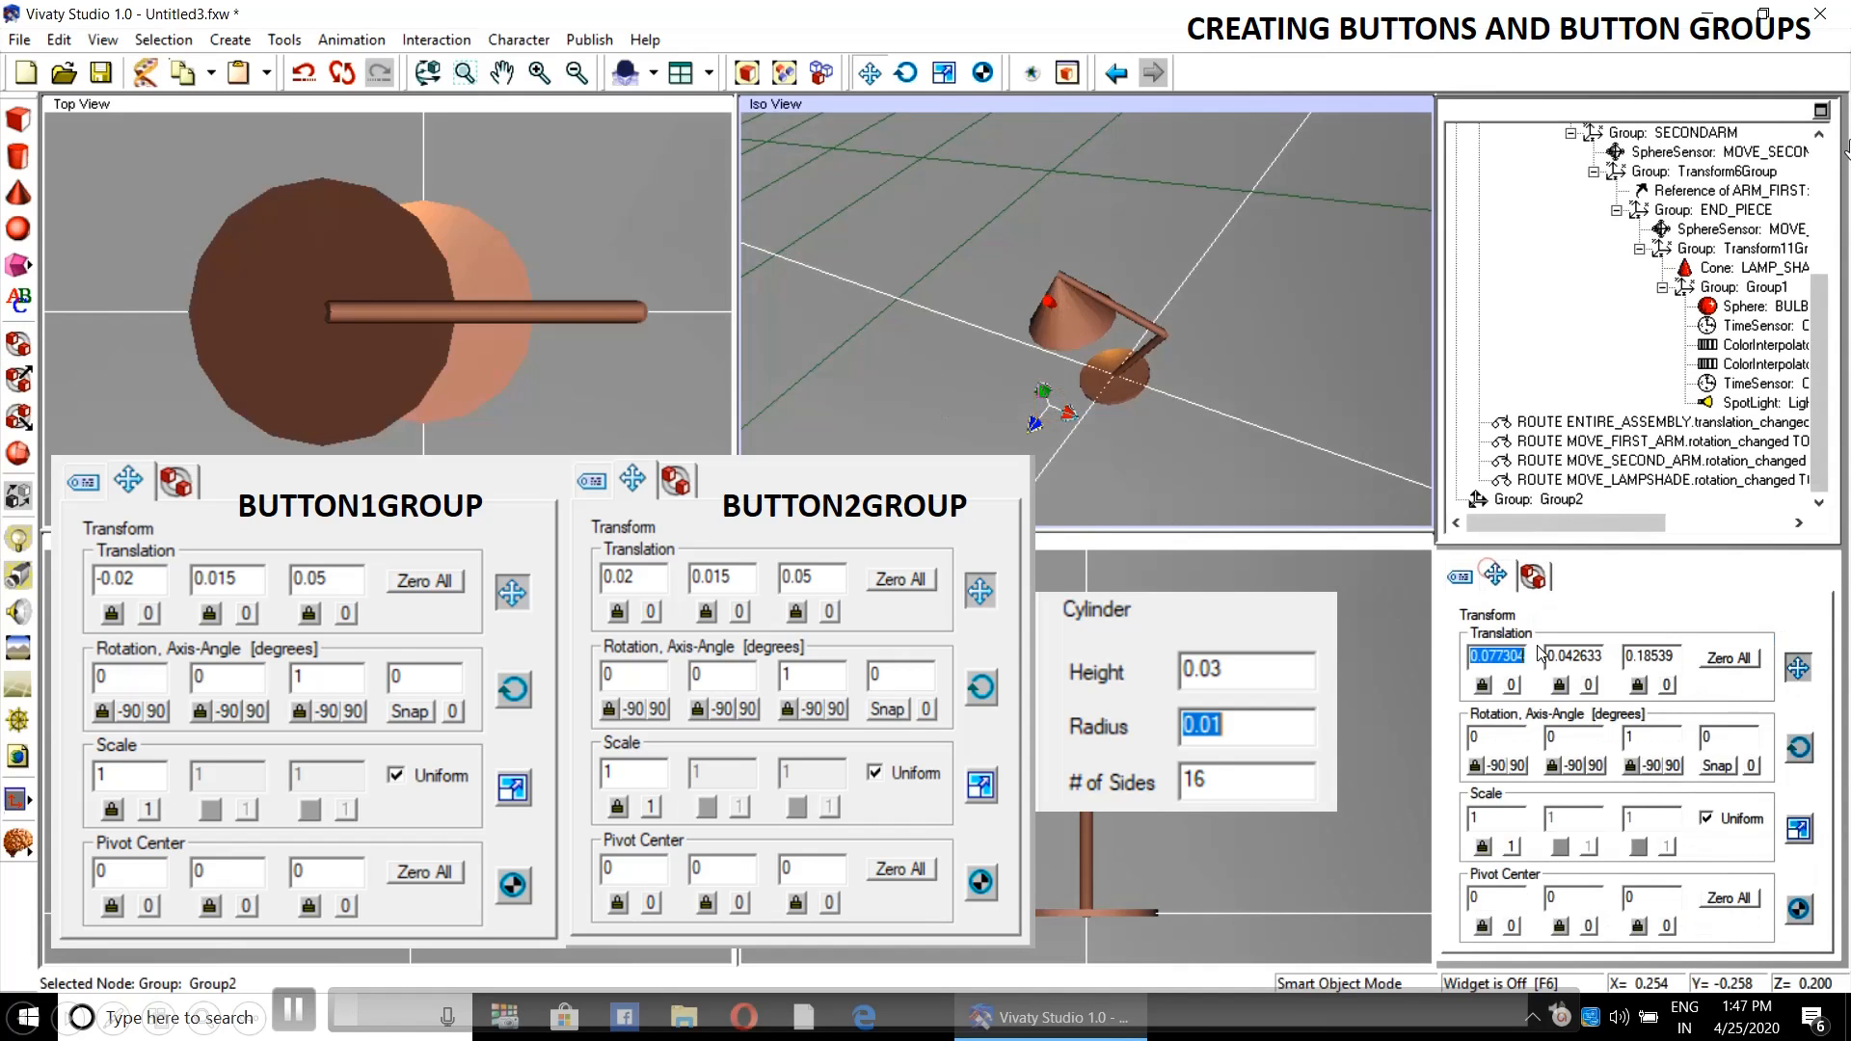
left_click(1728, 658)
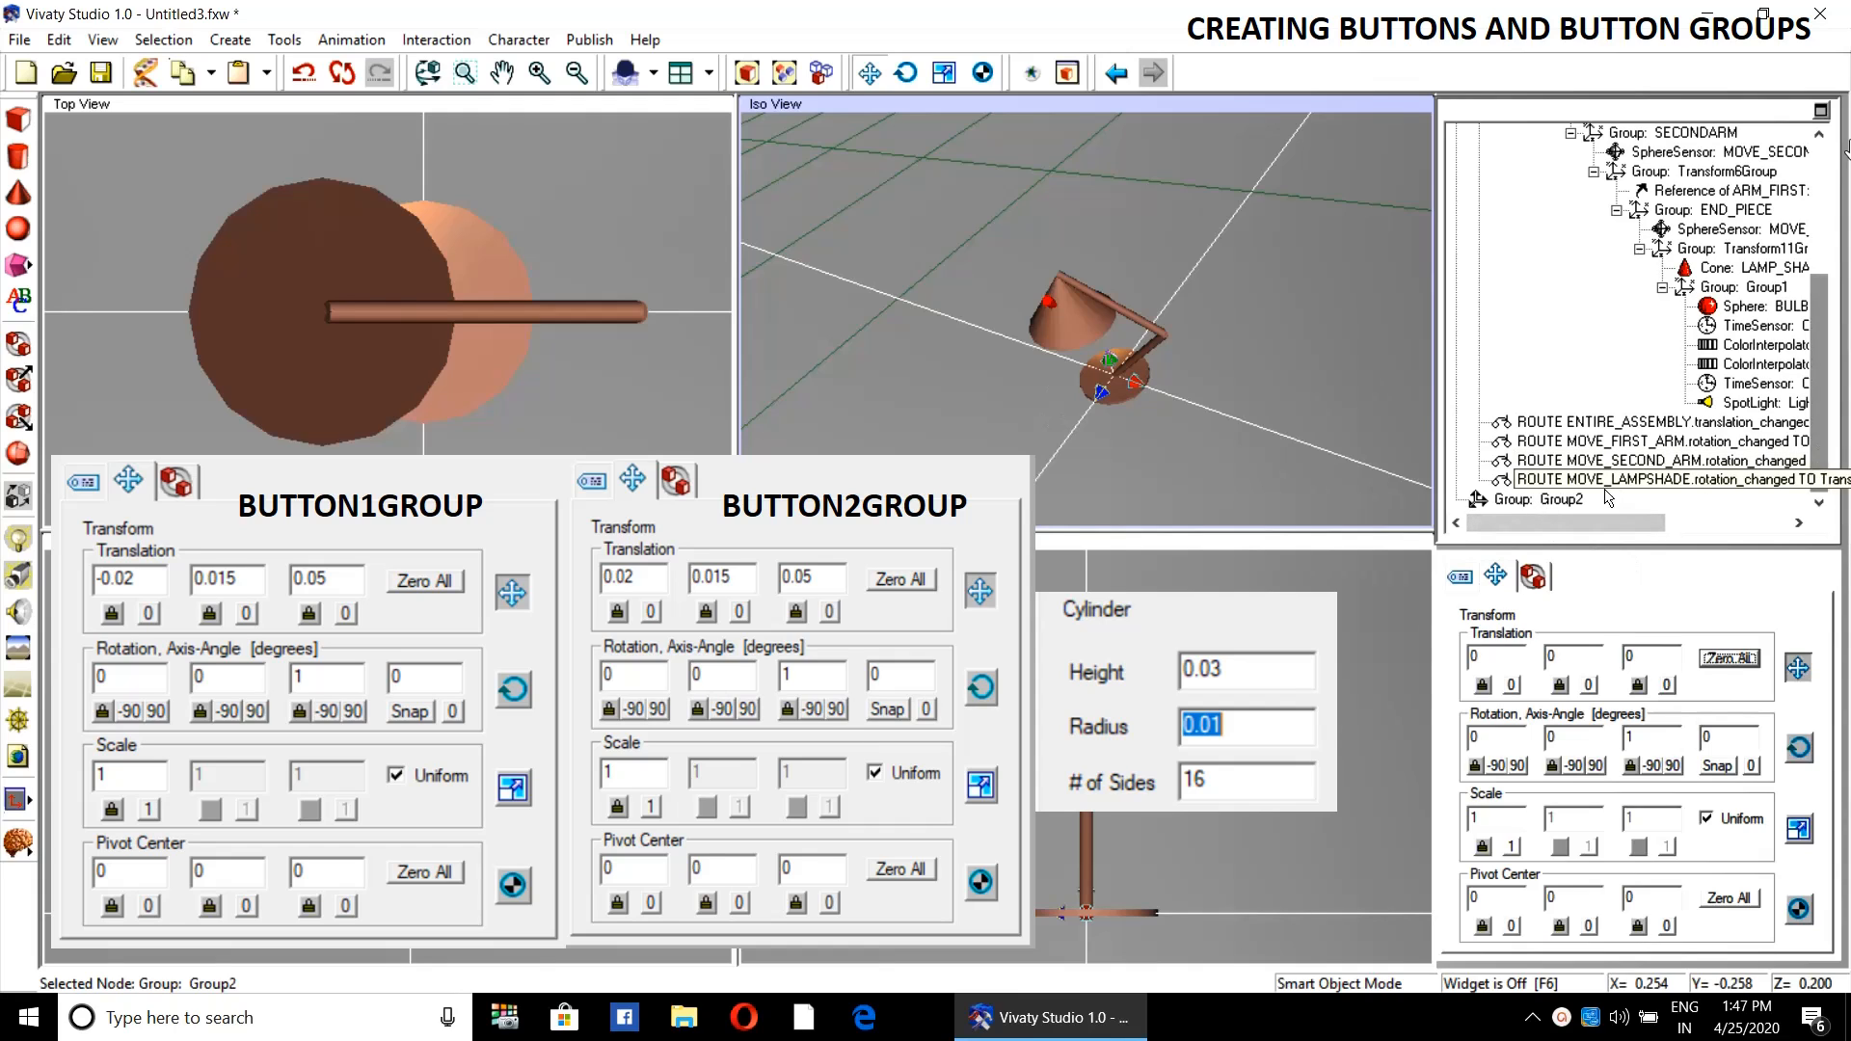
- Move Group2 up the scene hierarchy into the lamp assembly, above the route entries
left_click_drag(1528, 500, 1504, 154)
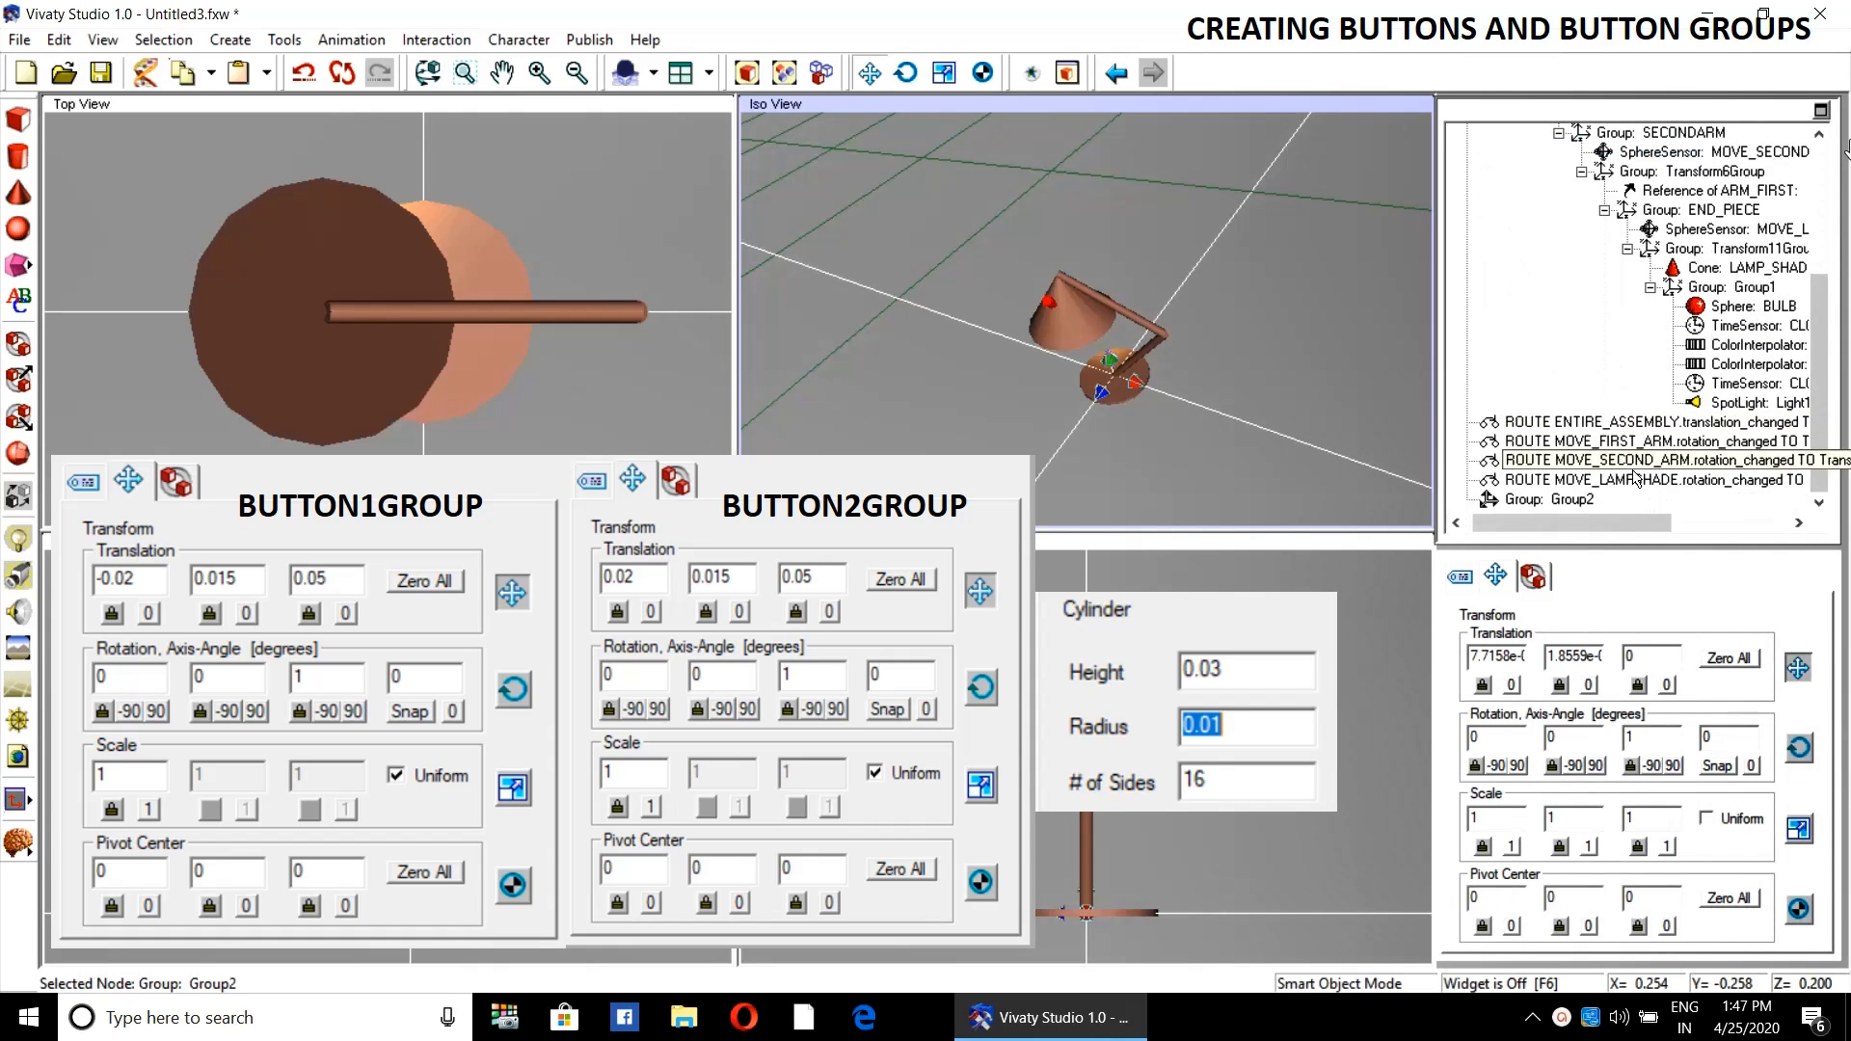
left_click_drag(1528, 501, 1516, 212)
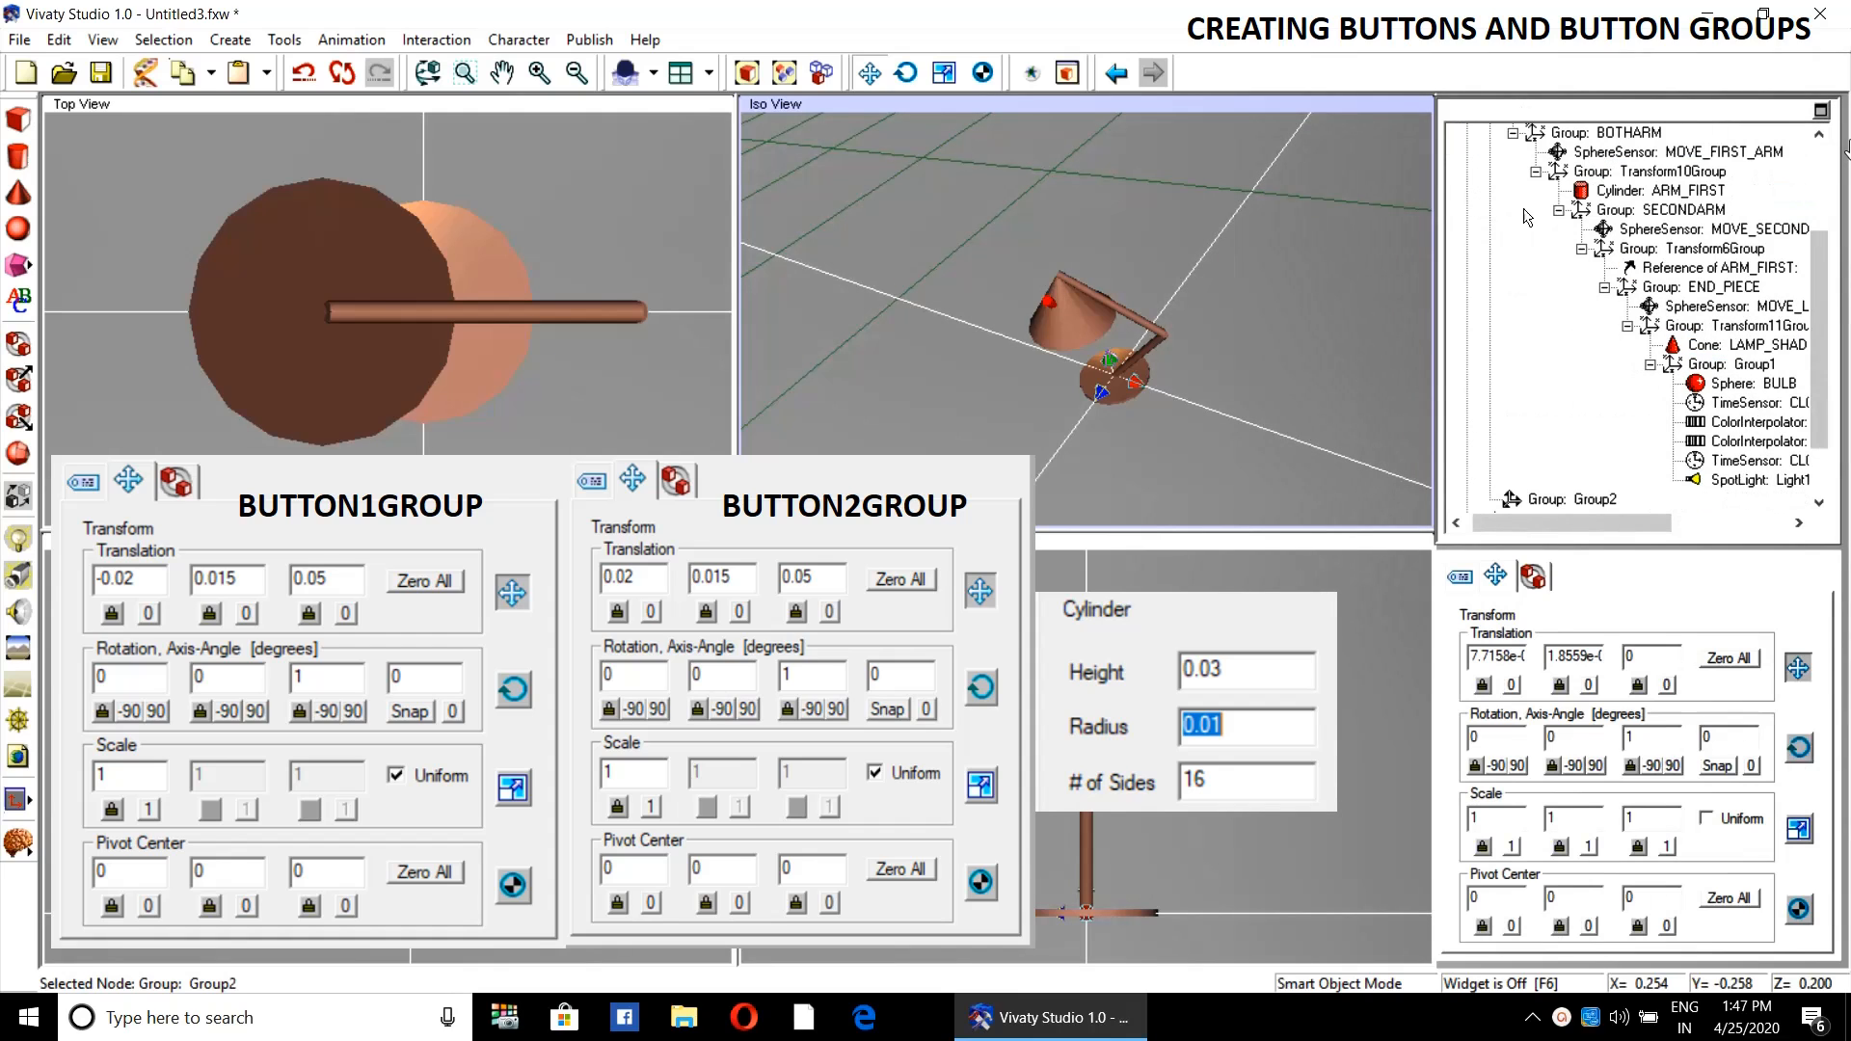
scroll(1829, 331, "down", 2)
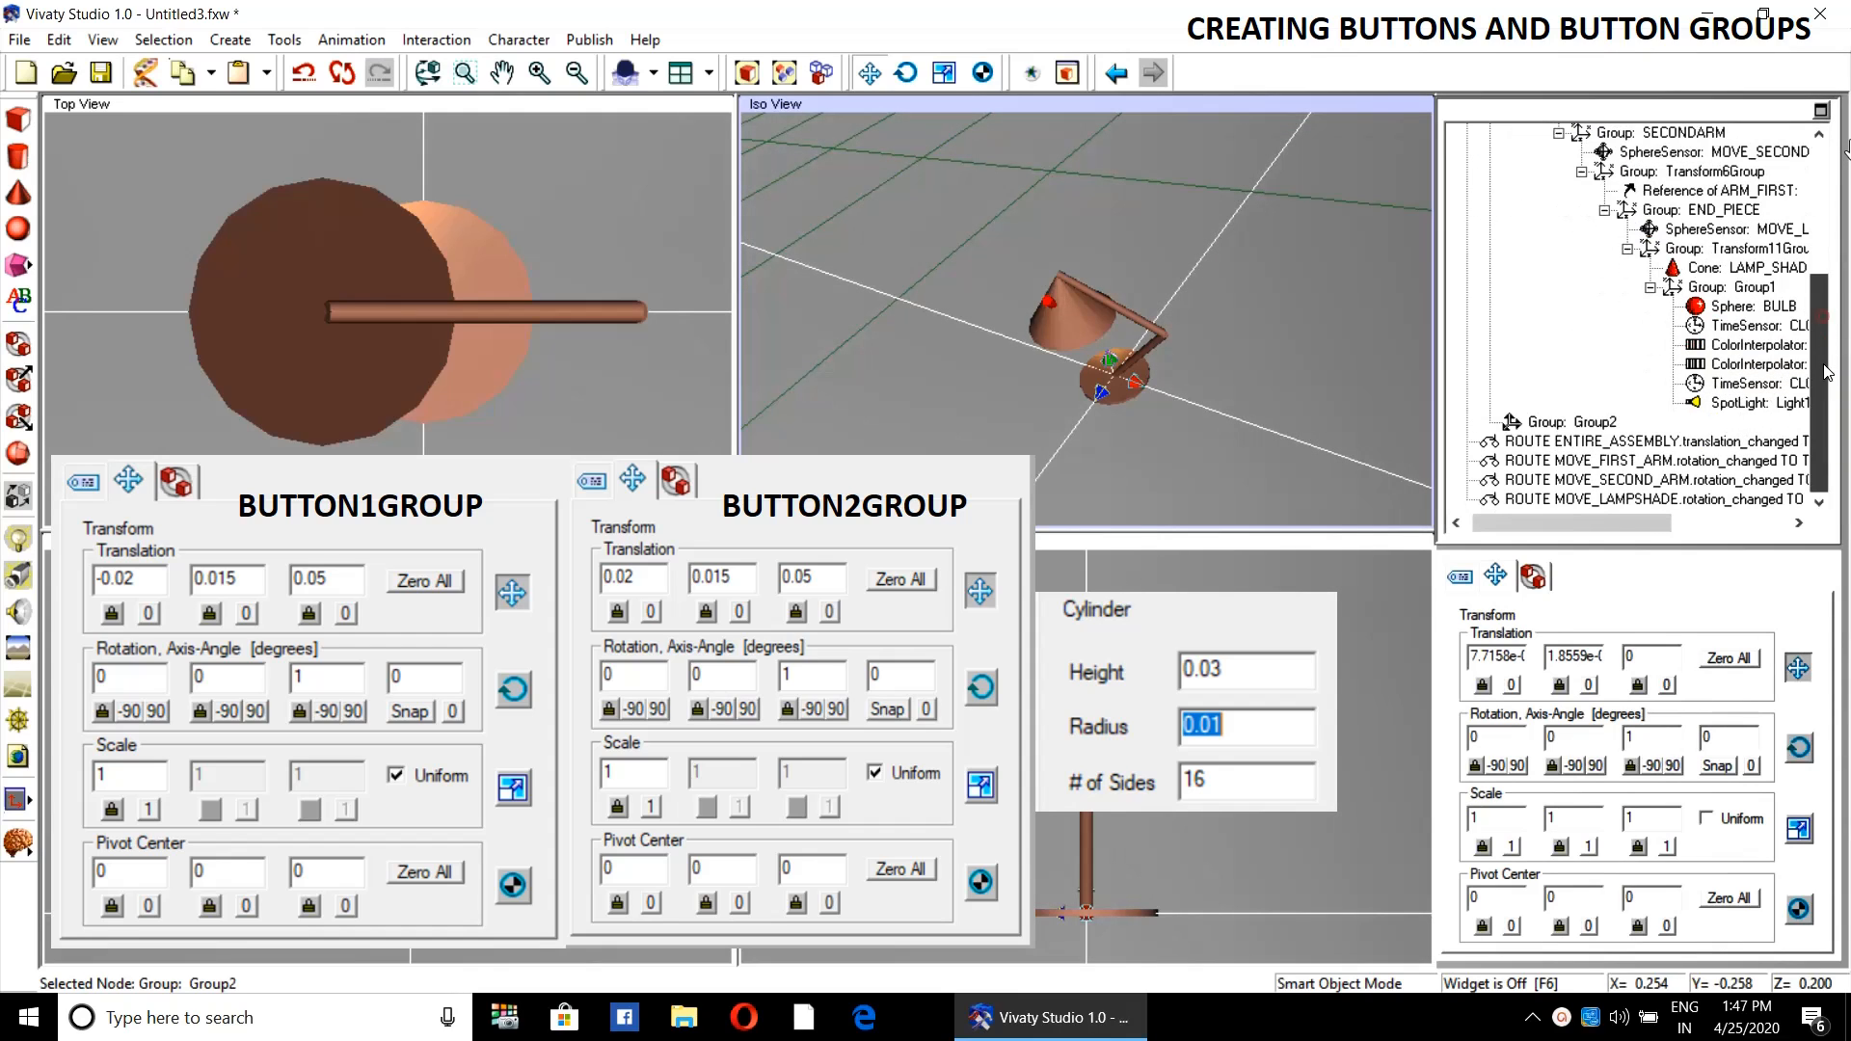
- Nest two new groups below Group2, inserting the second between Group2 and the first, and expand the inserted group
left_click(1542, 419)
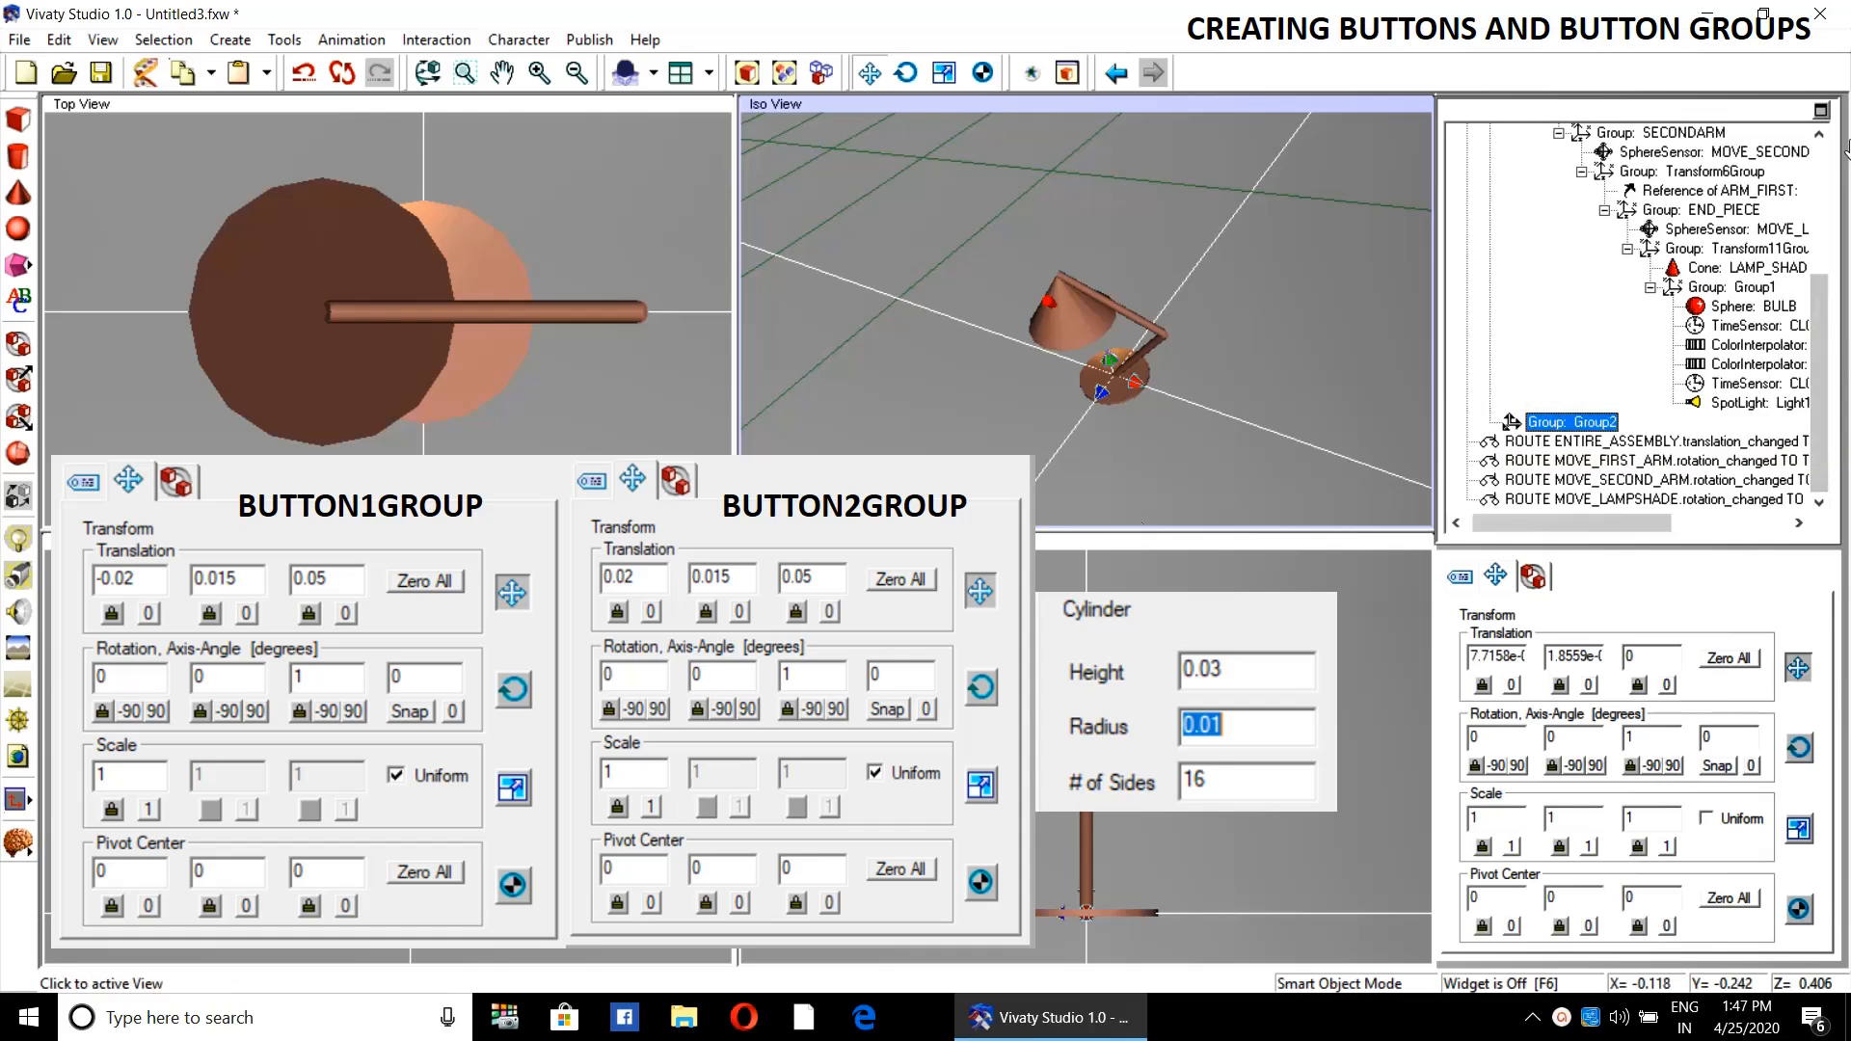
left_click(19, 421)
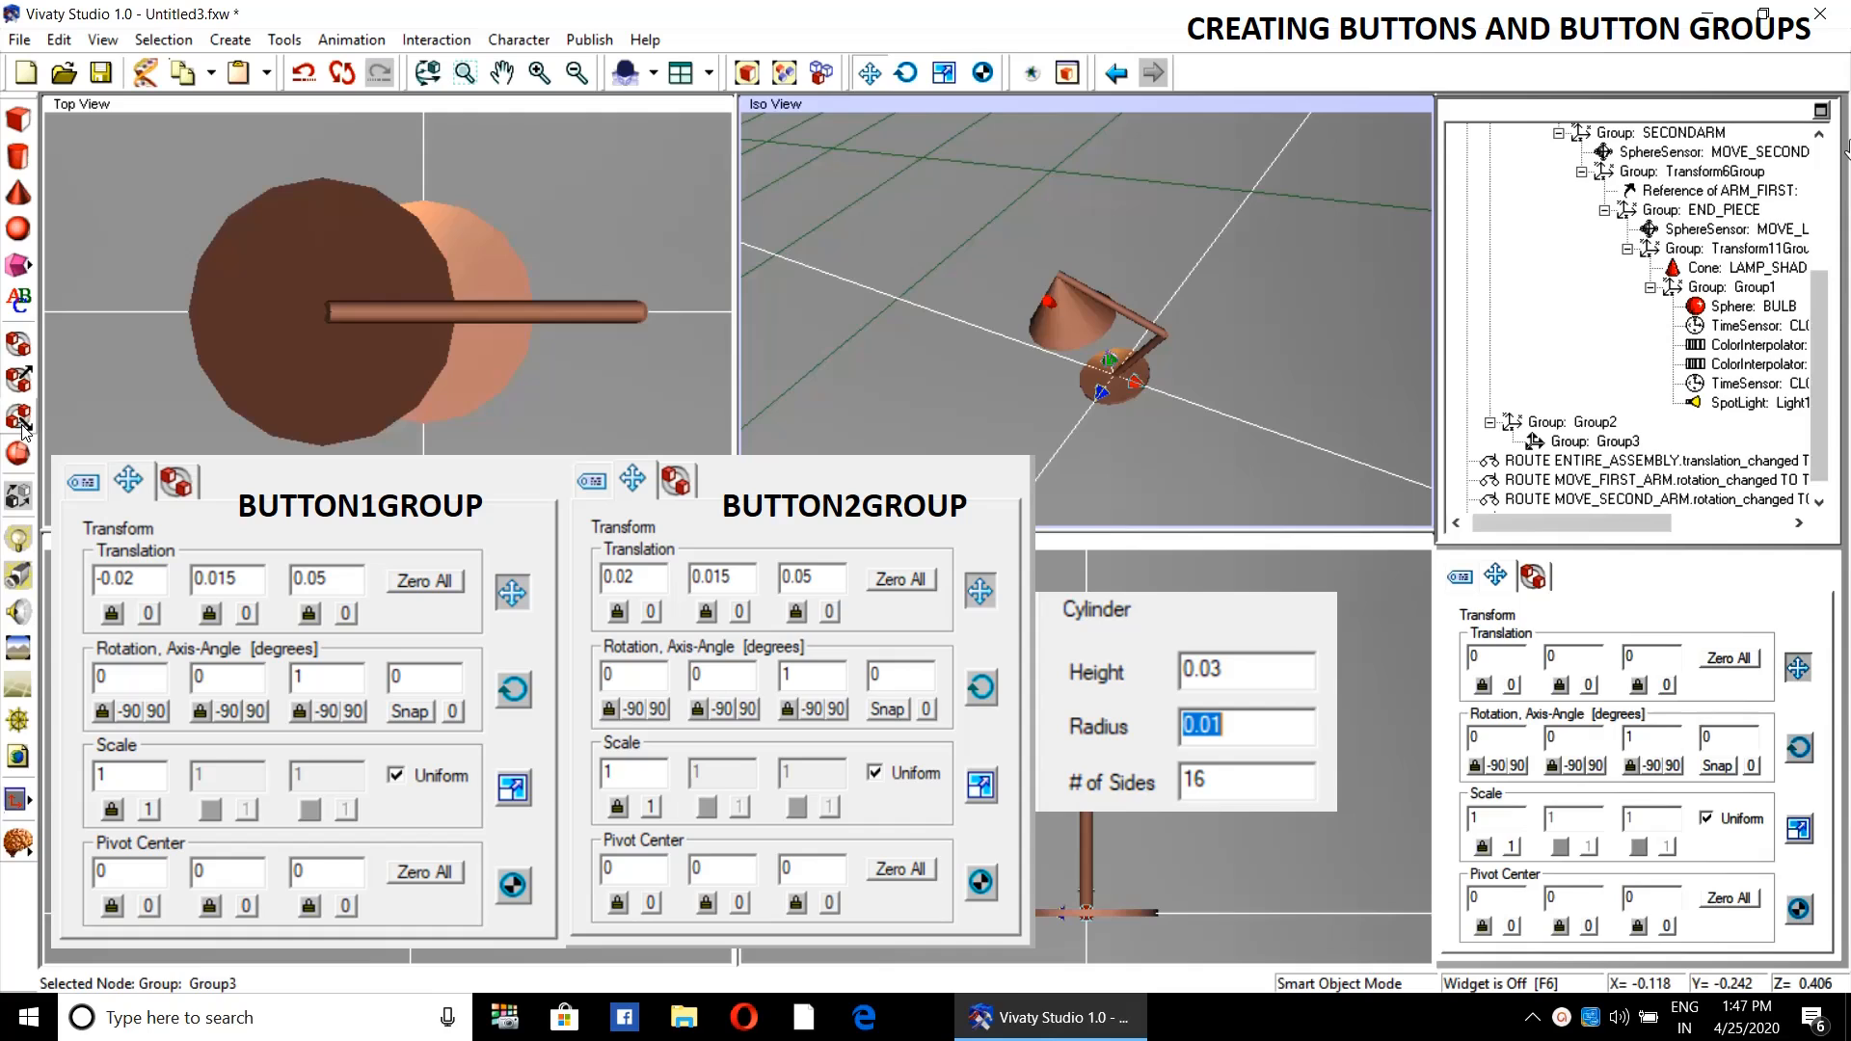
key("Up")
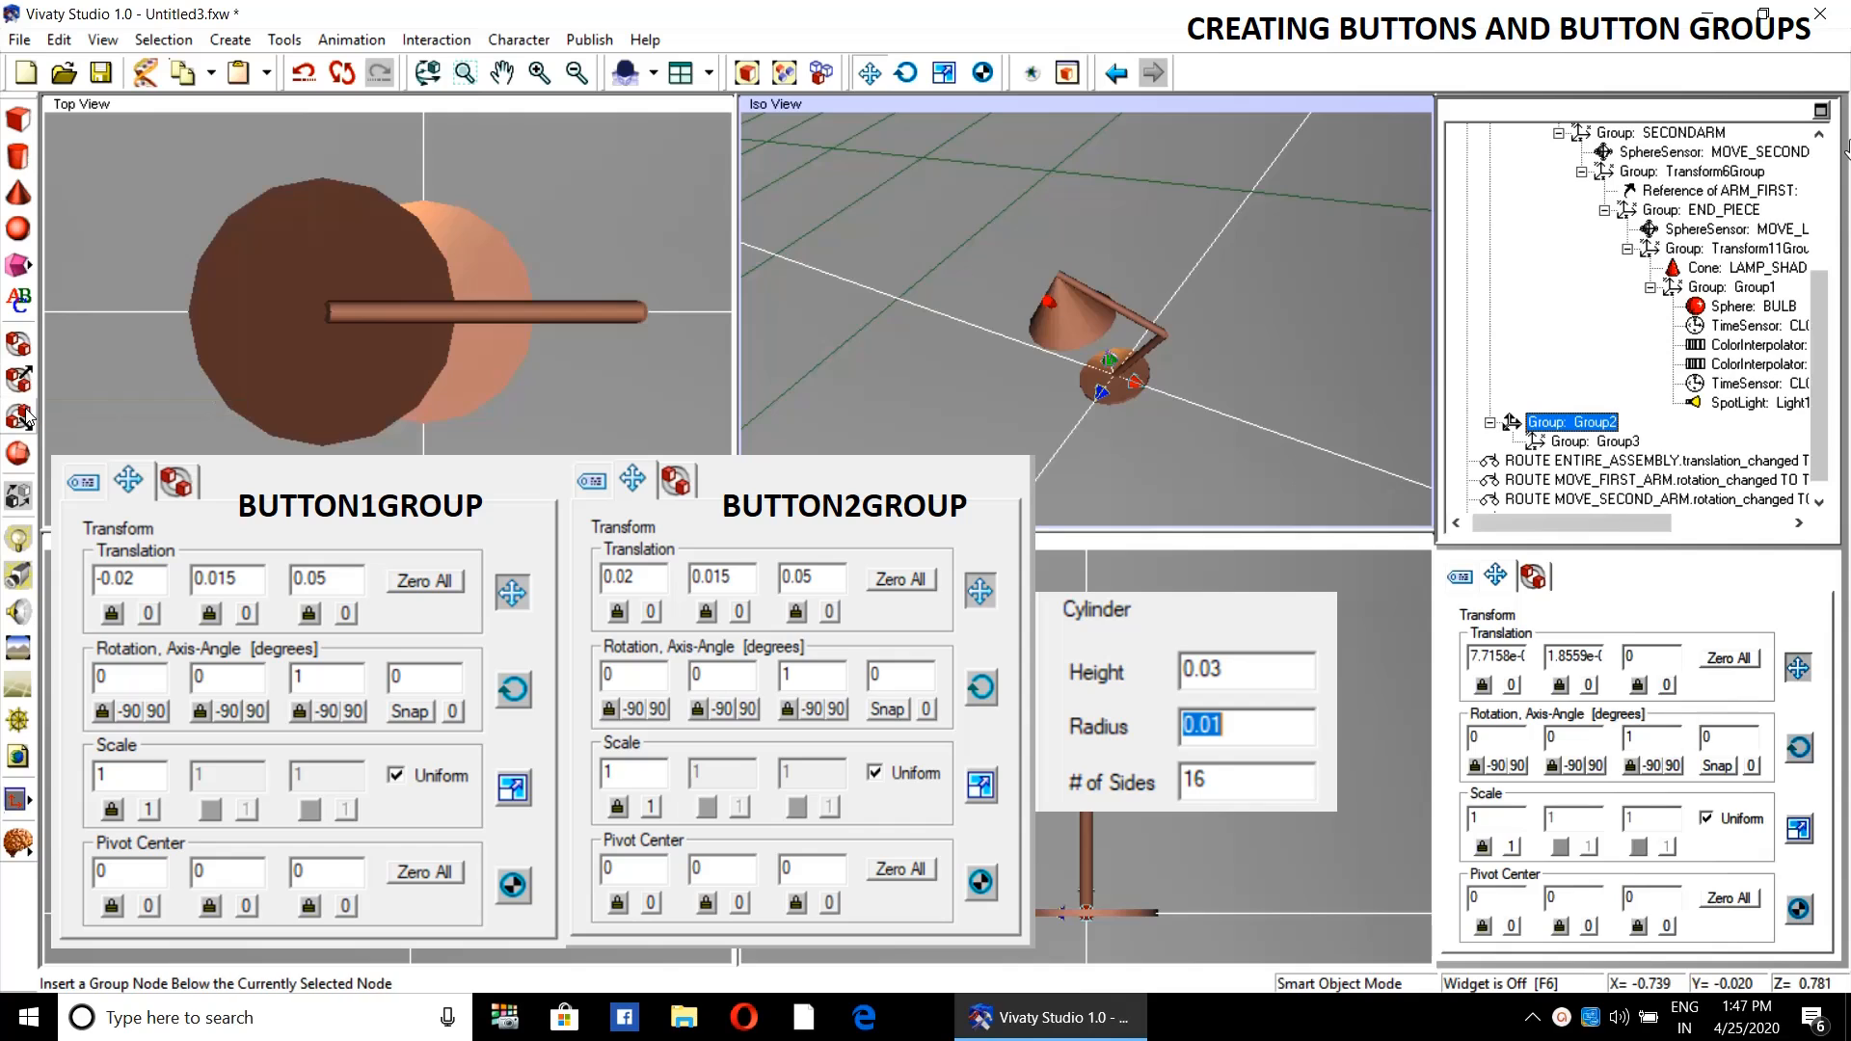
left_click(21, 381)
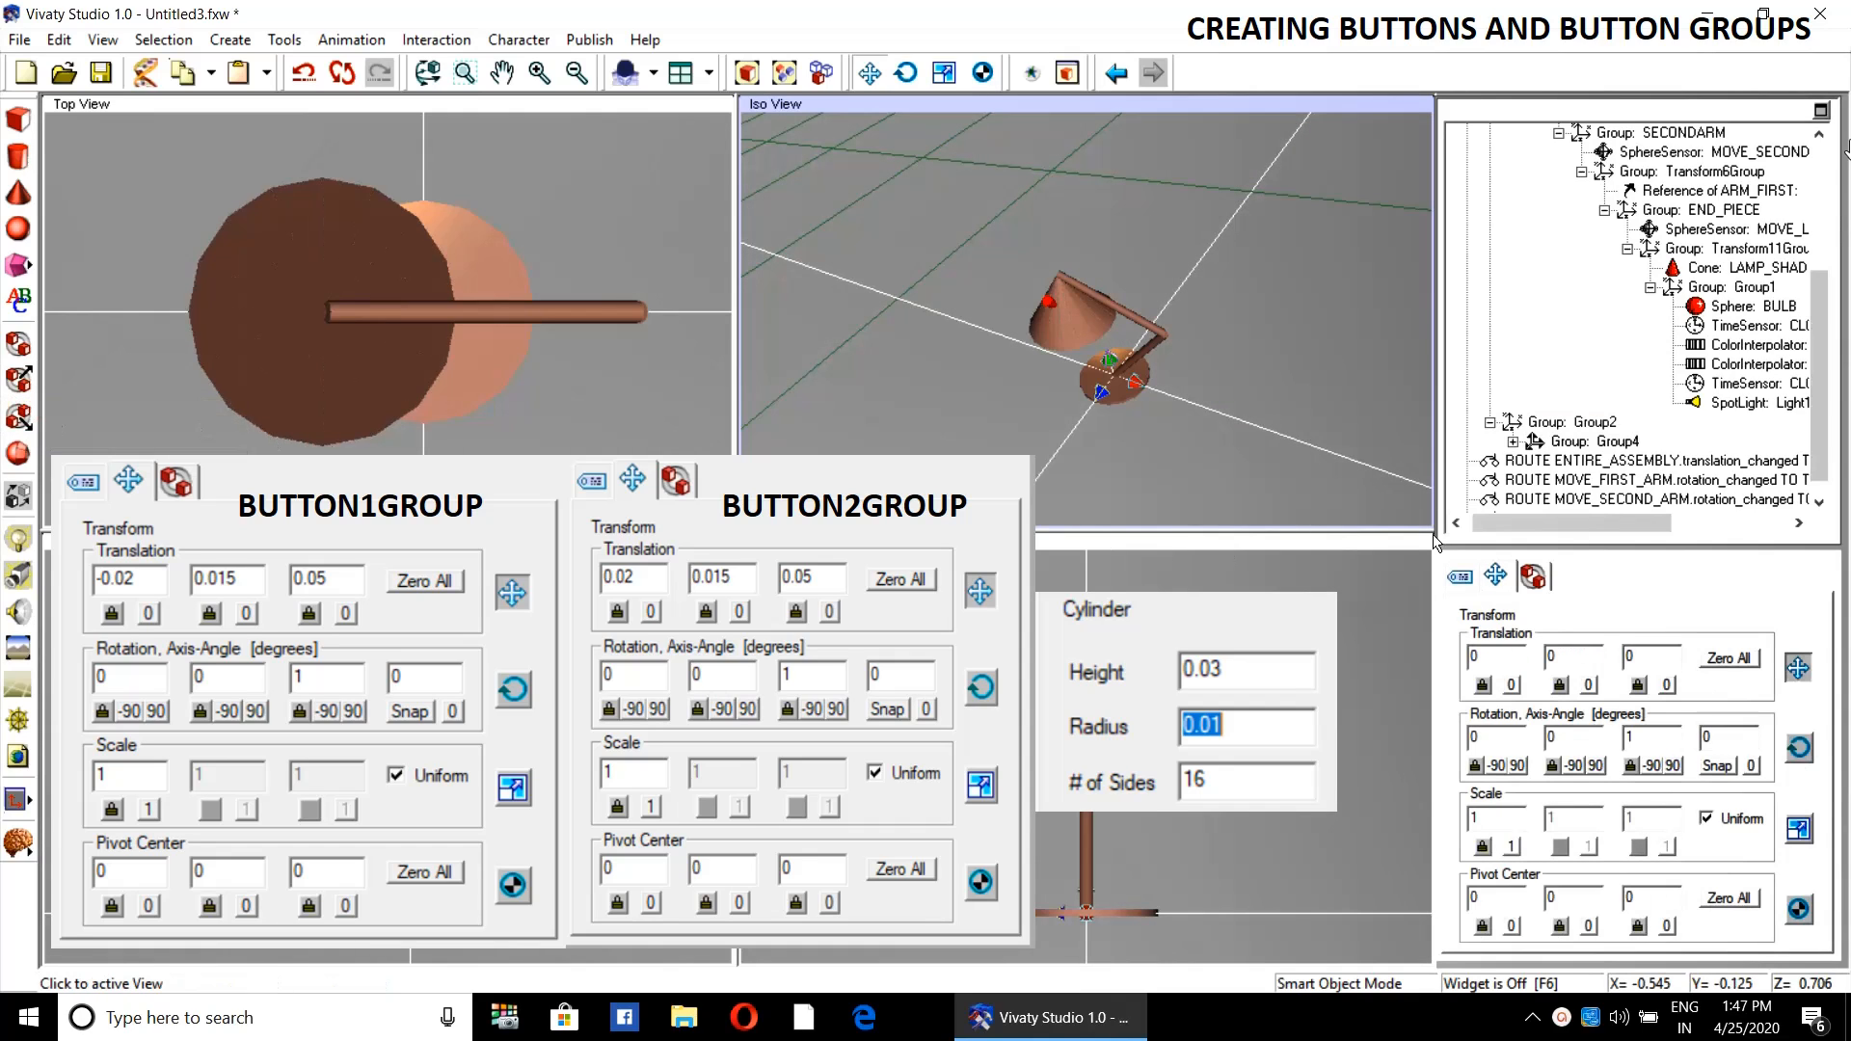
left_click(1512, 441)
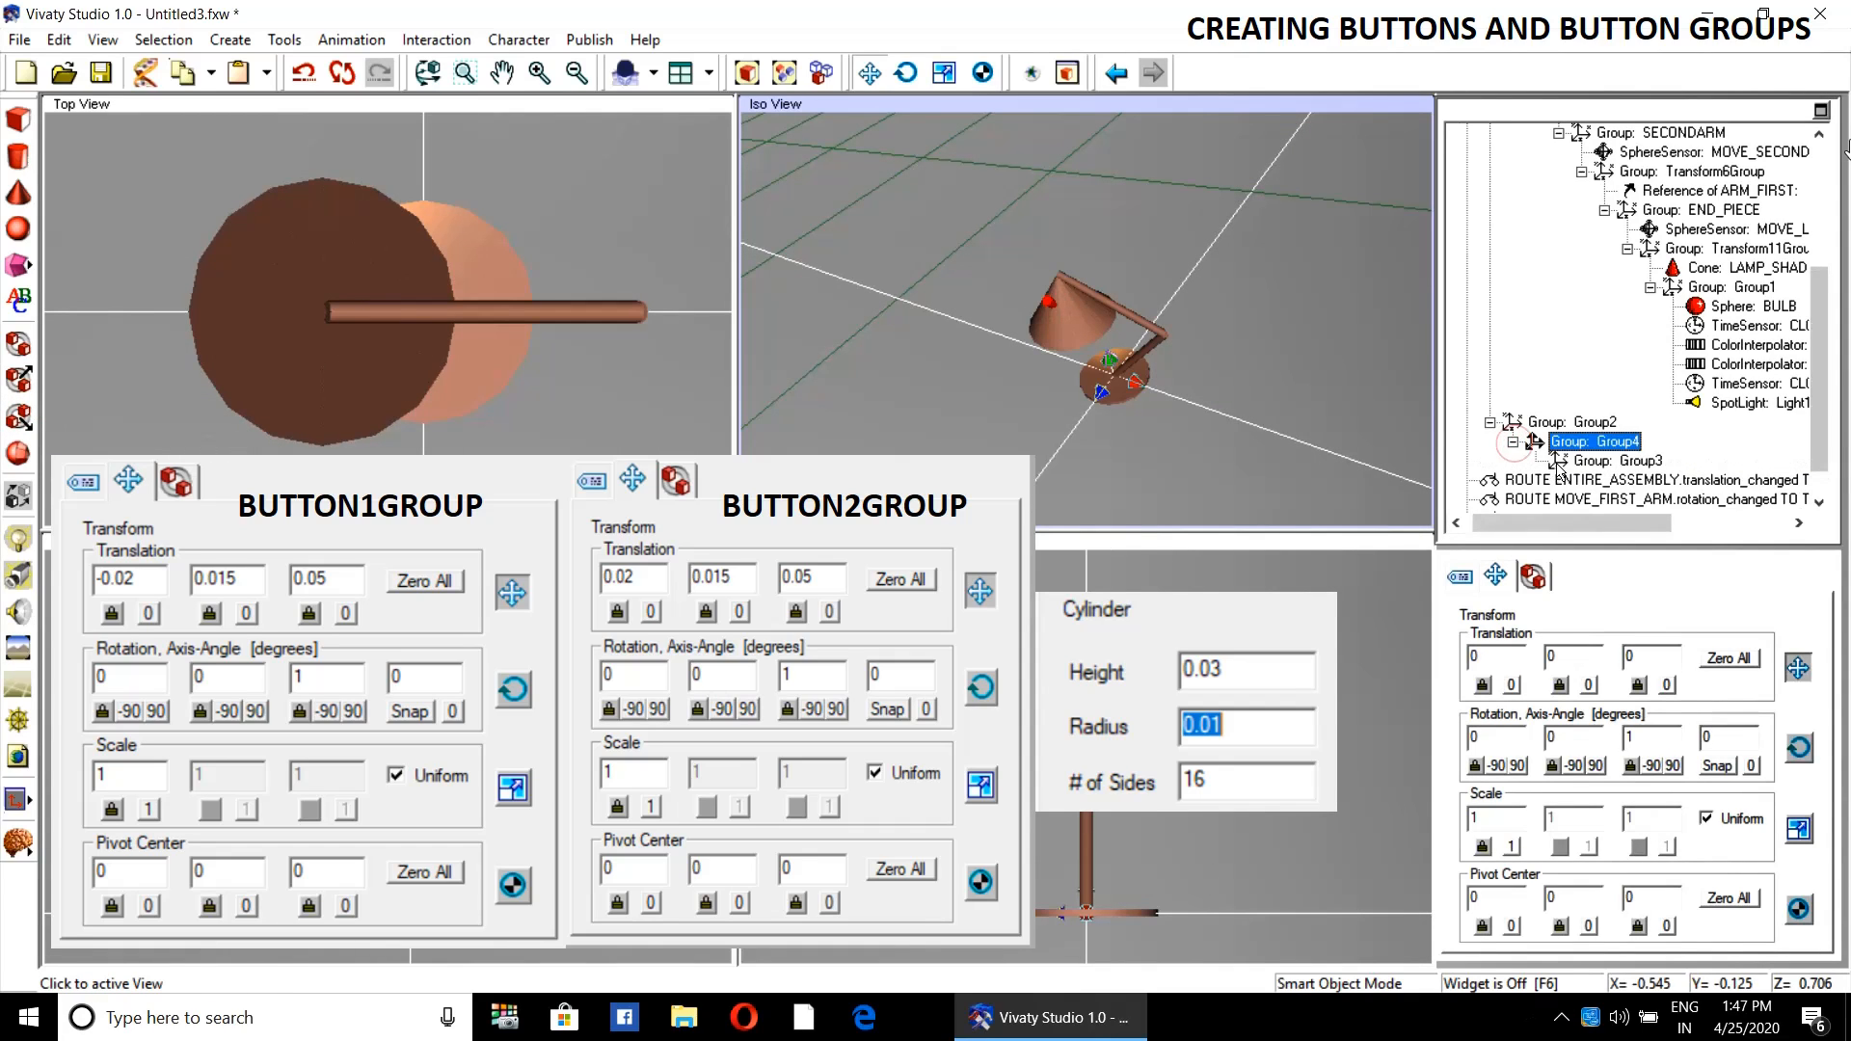
- Move Group3 out of Group4 so both sit directly under Group2, and zero Group2's translation
left_click(1499, 424)
left_click_drag(1493, 418, 1495, 422)
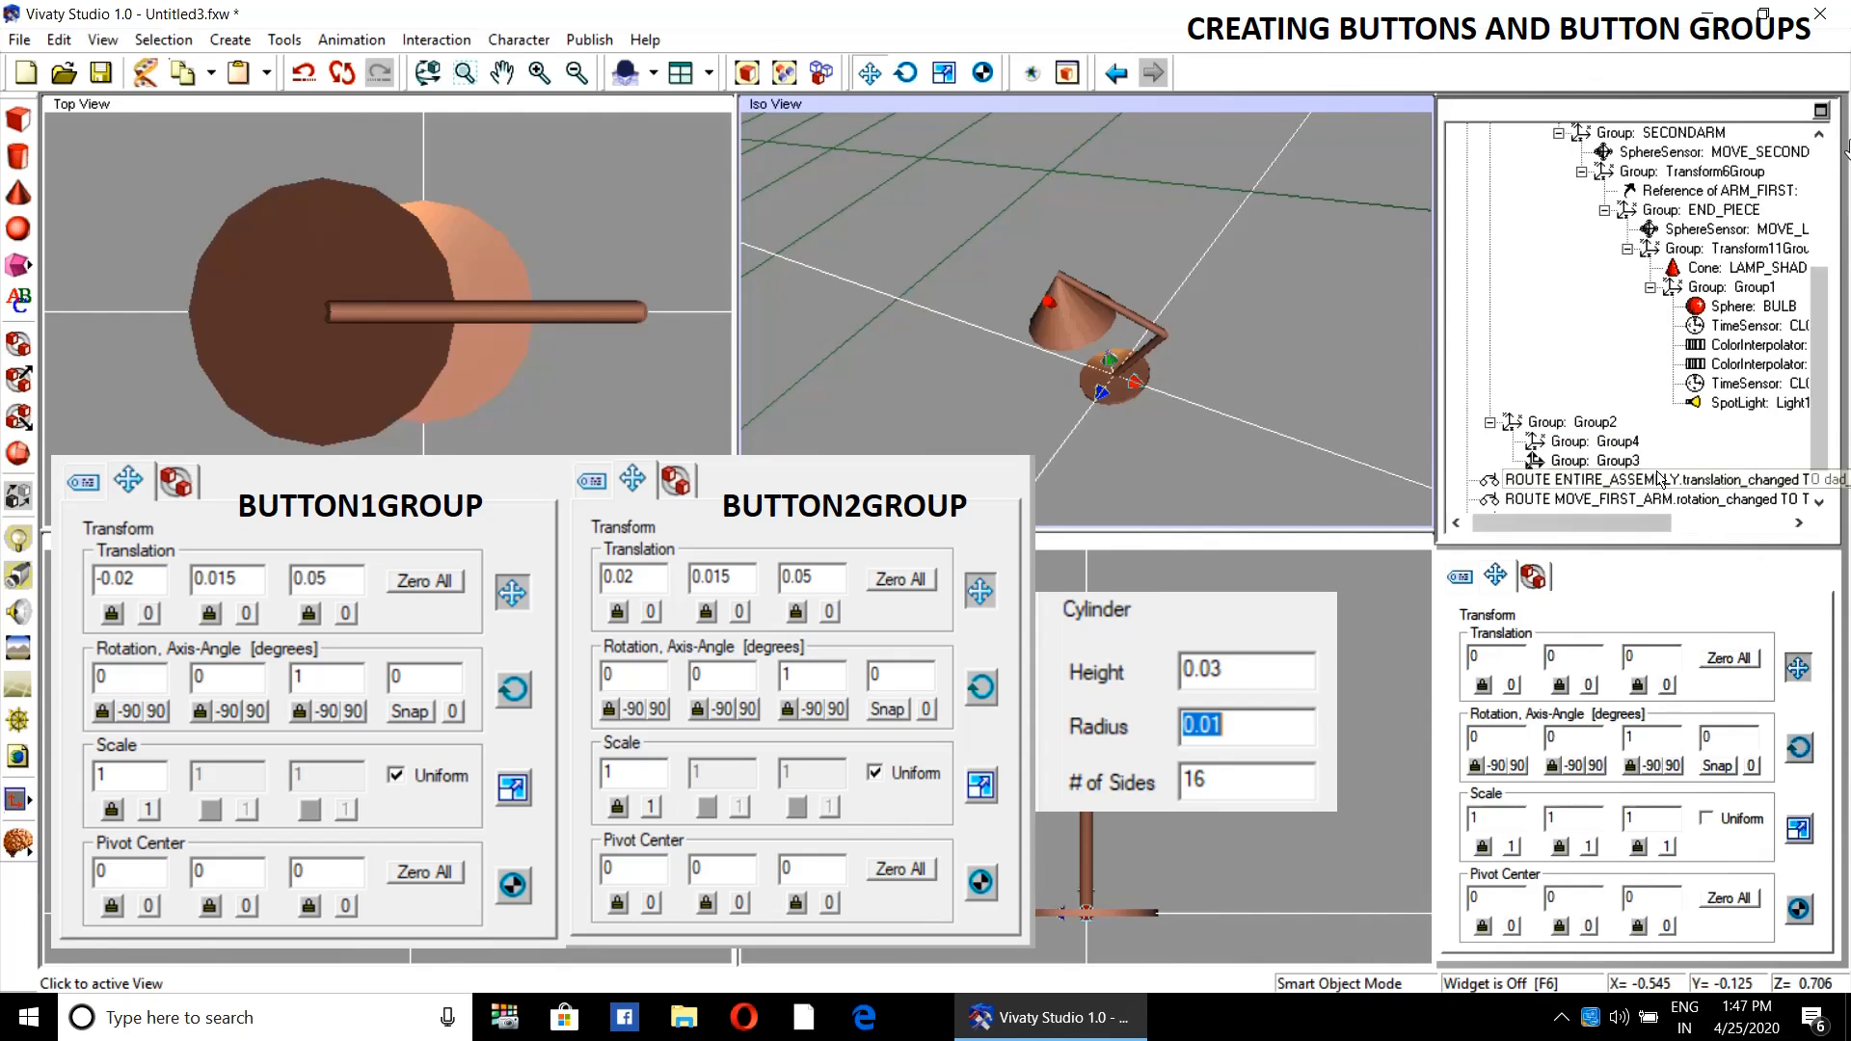
left_click(1592, 441)
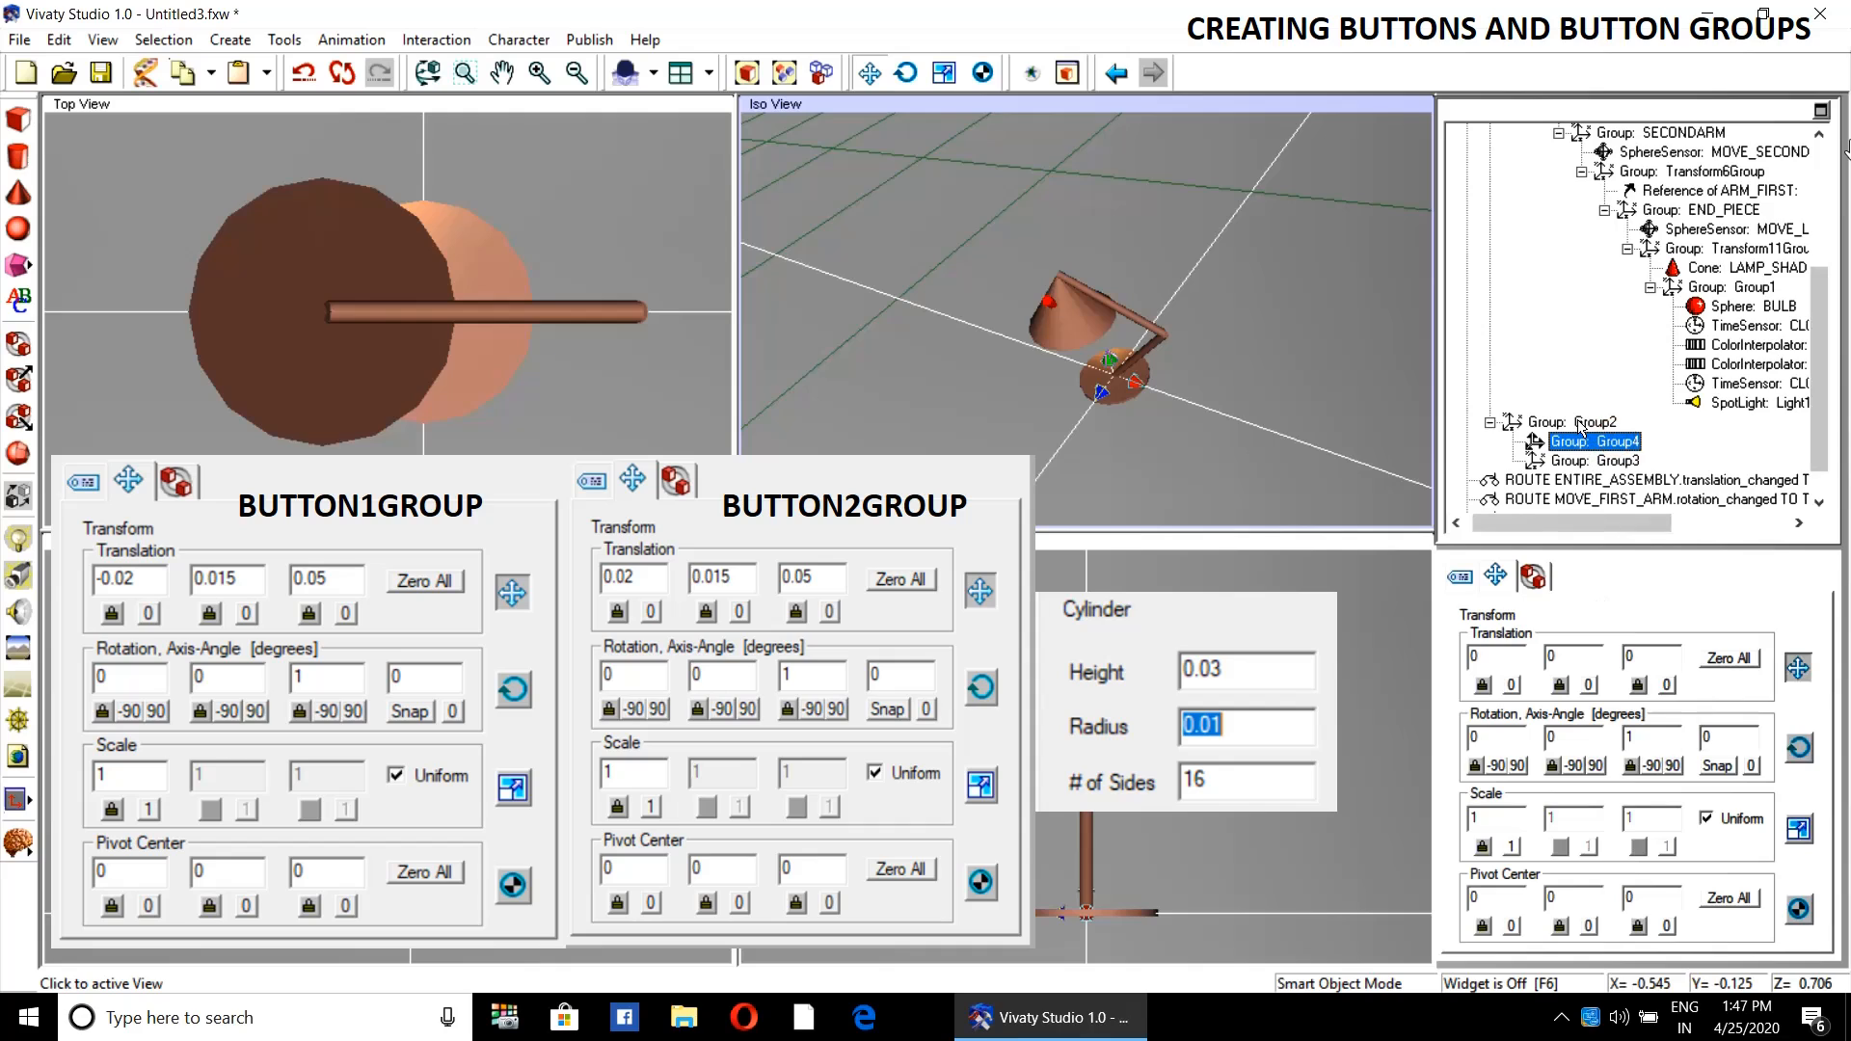
left_click(1581, 424)
left_click(1739, 659)
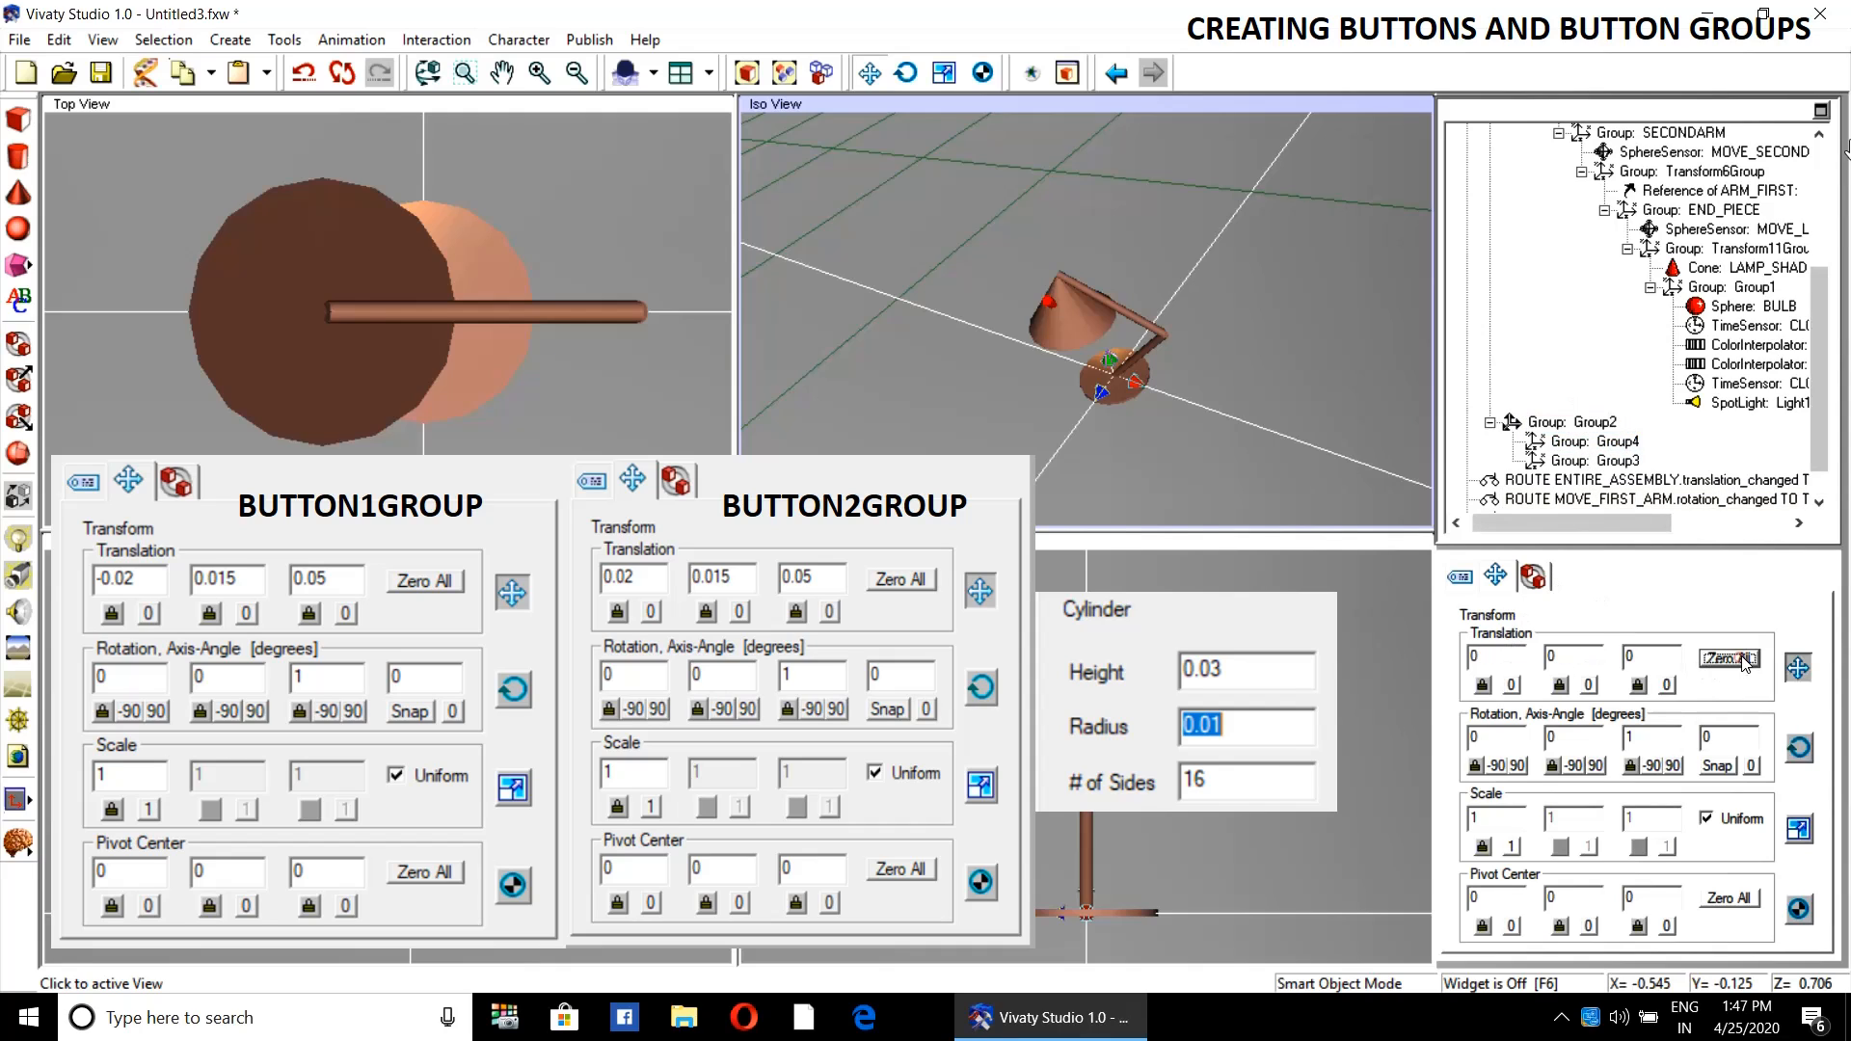
- Rename Group4 as BUTTON1GROUP
left_click(1593, 443)
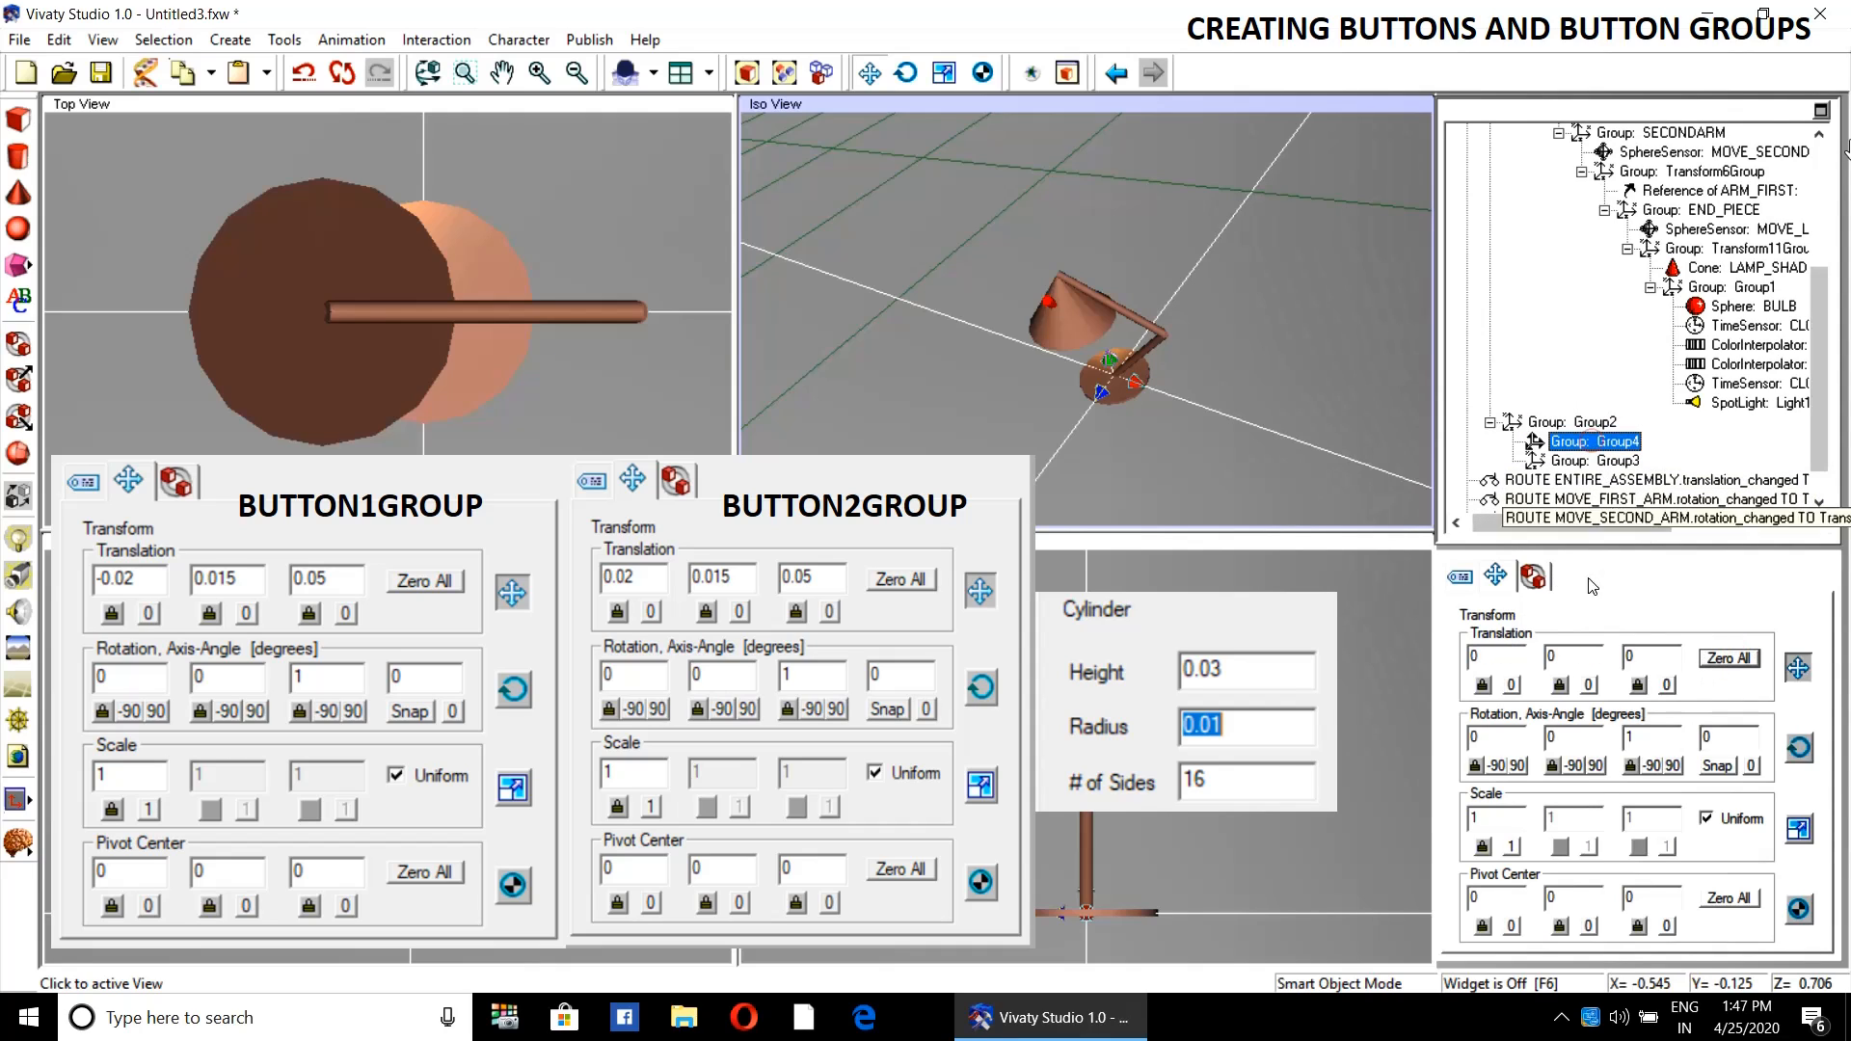
left_click(1461, 576)
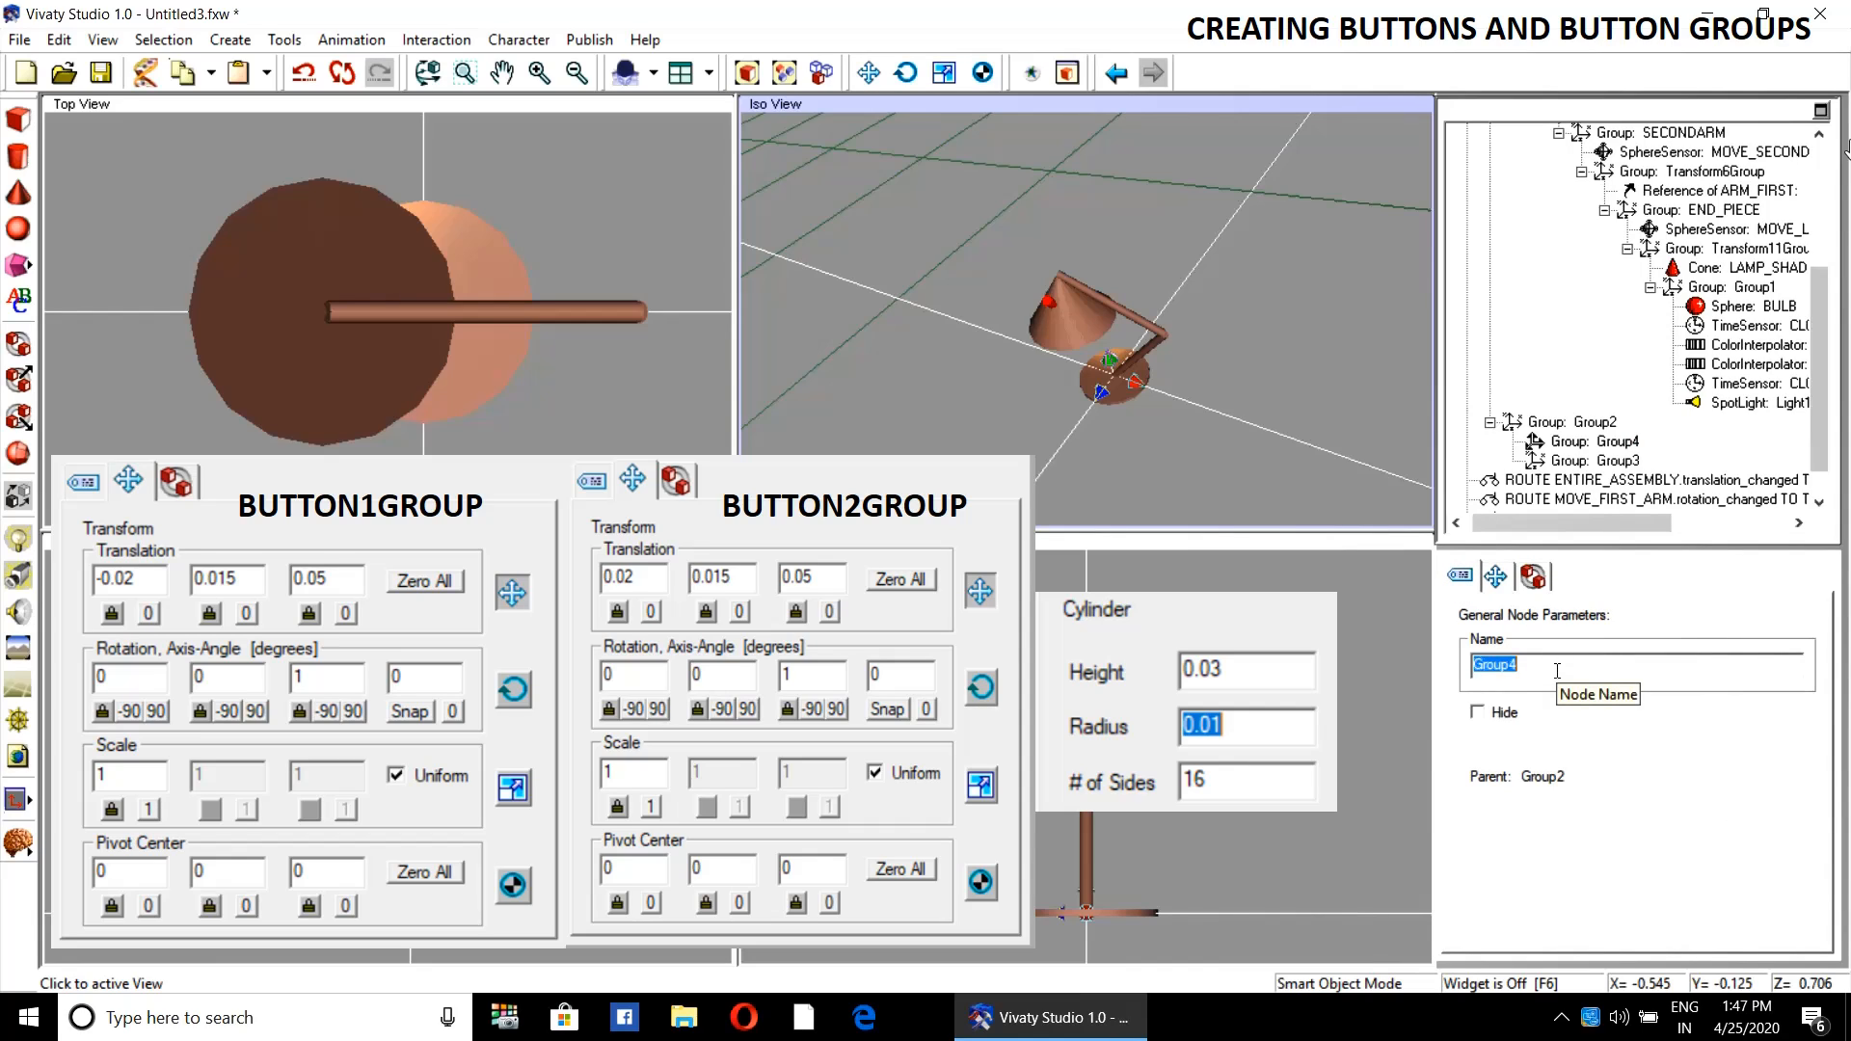
type("BUTTON1GROUP")
key("Return")
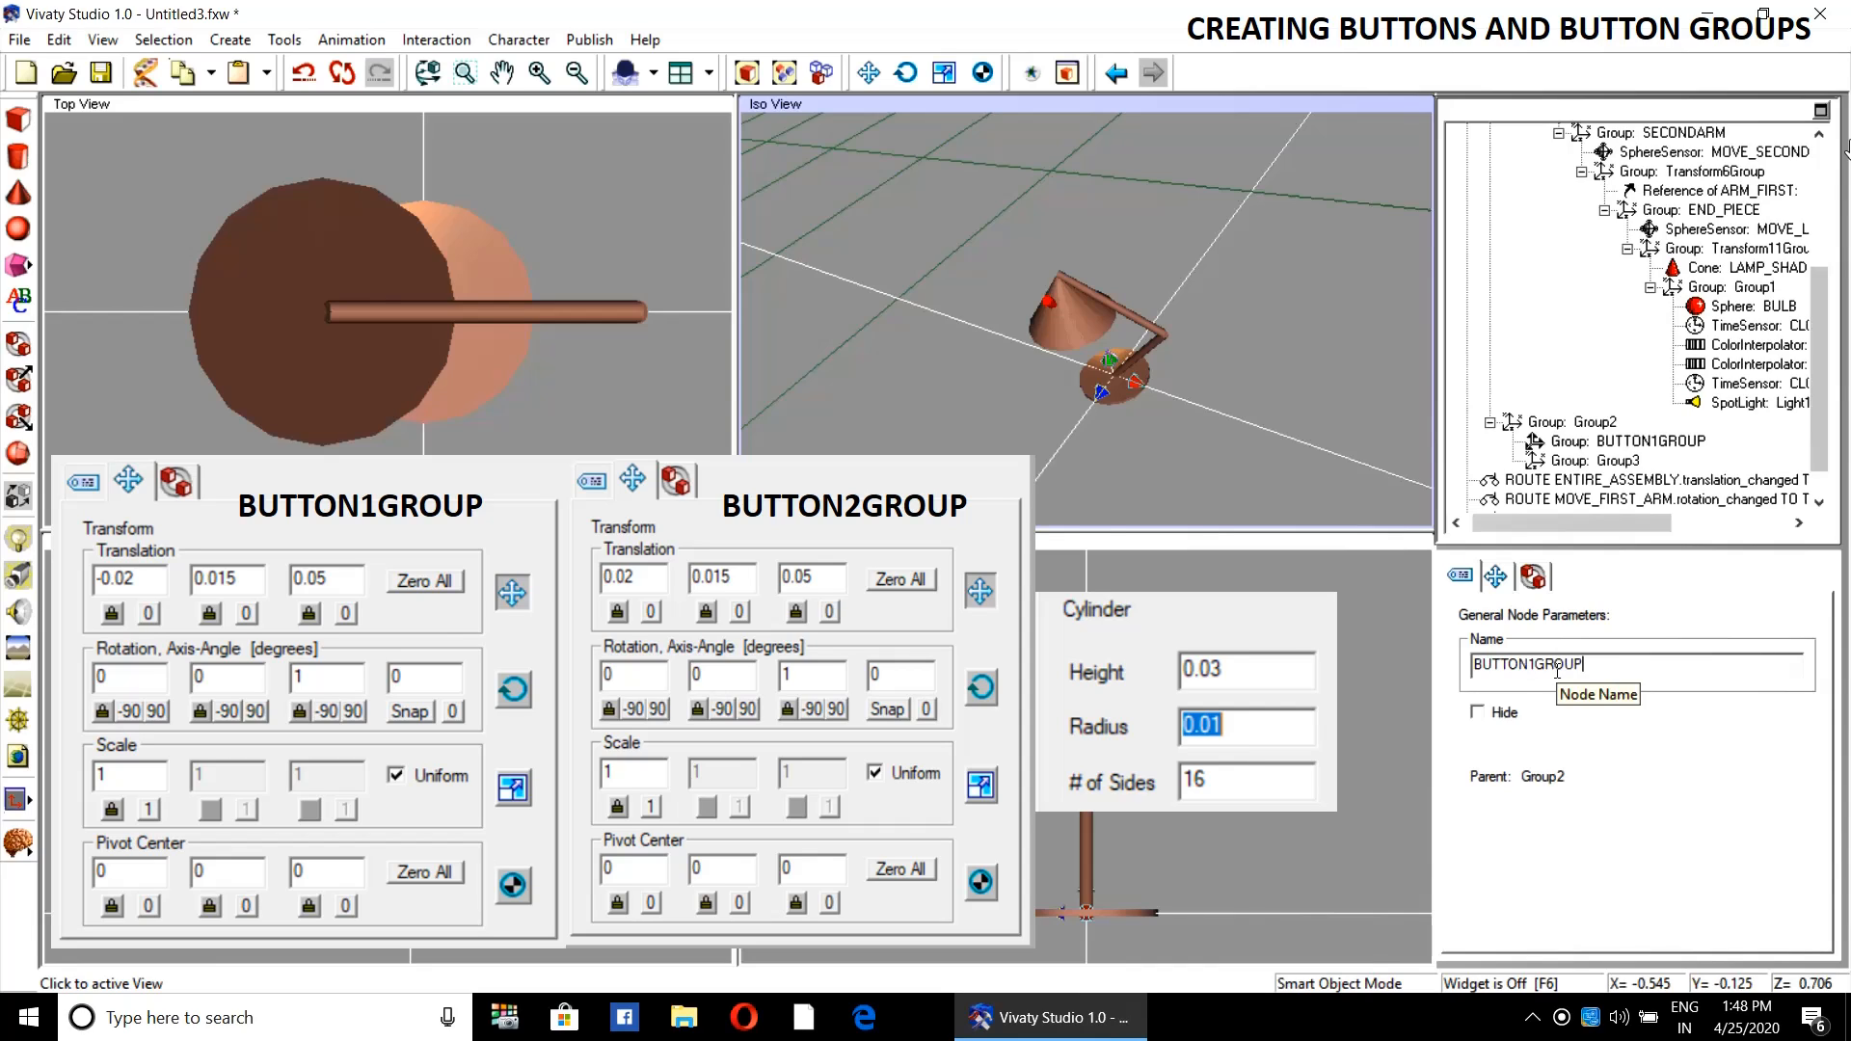
- Rename Group3 as BUTTON2GROUP
left_click(1581, 462)
double_click(1567, 665)
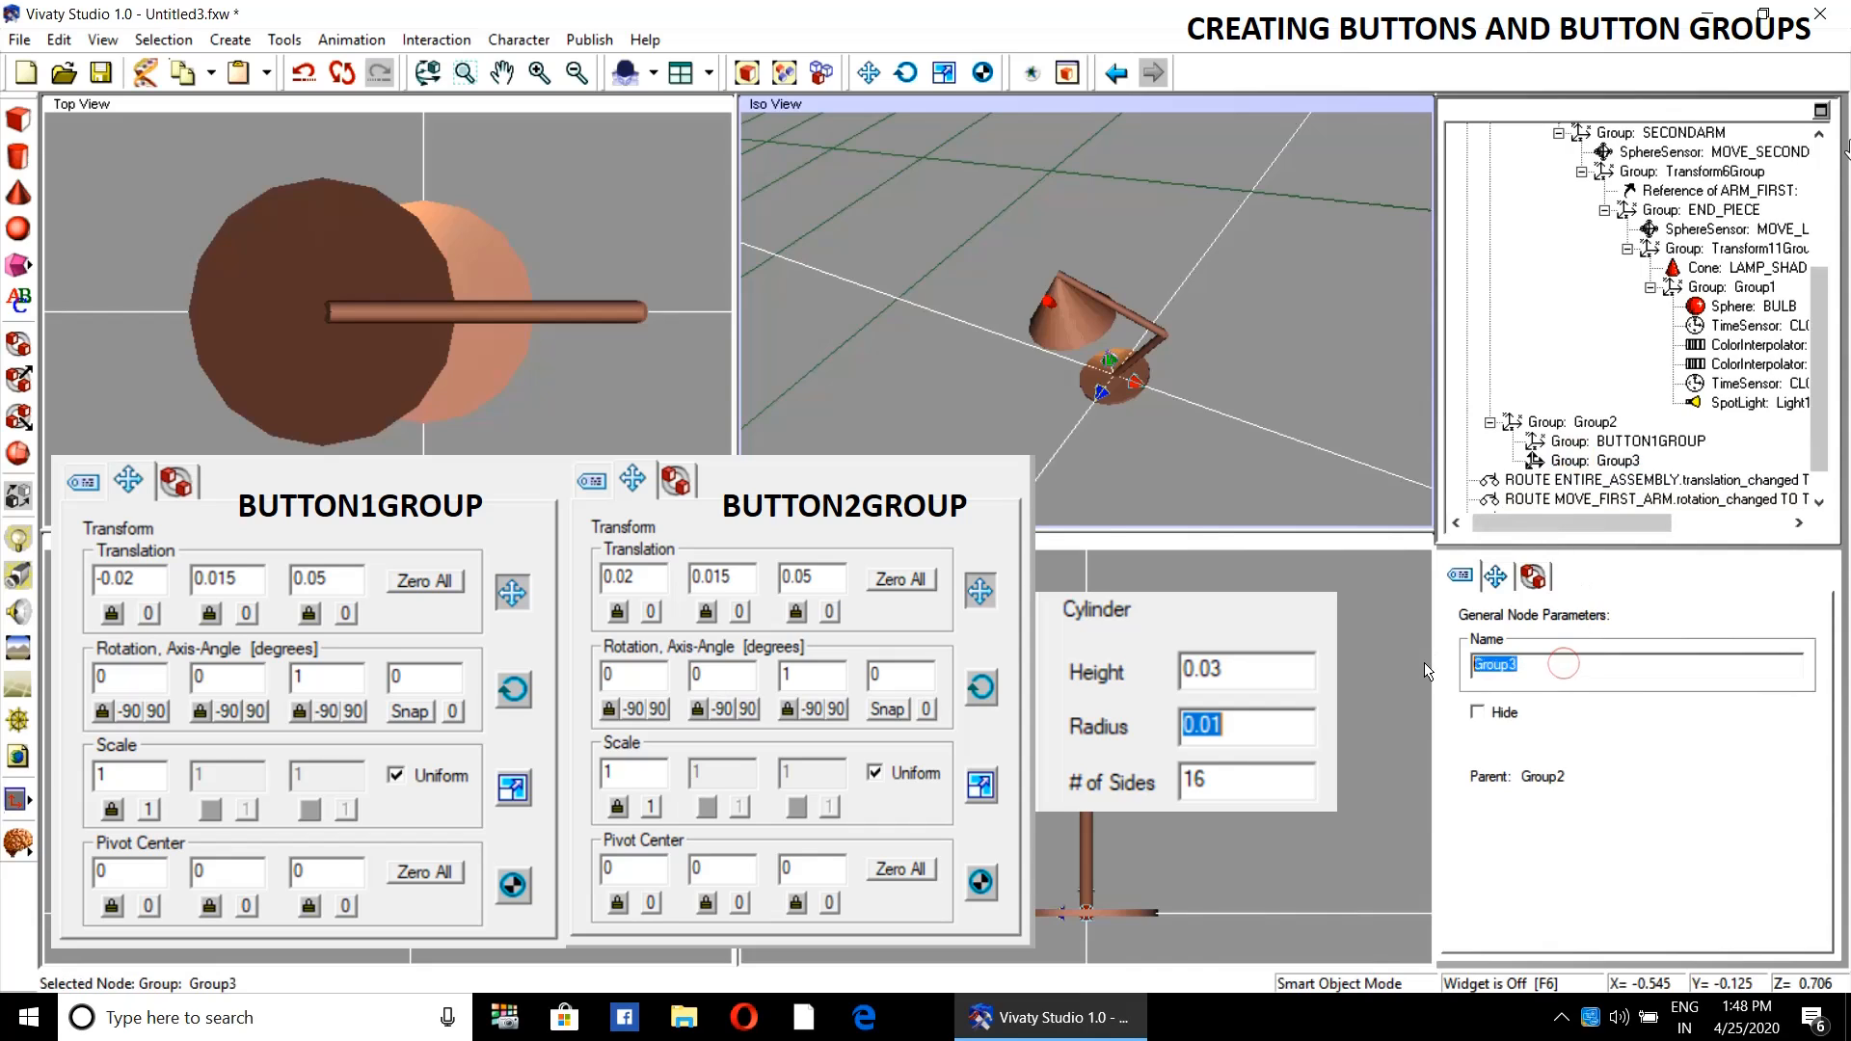
type("BUTTON2GROU")
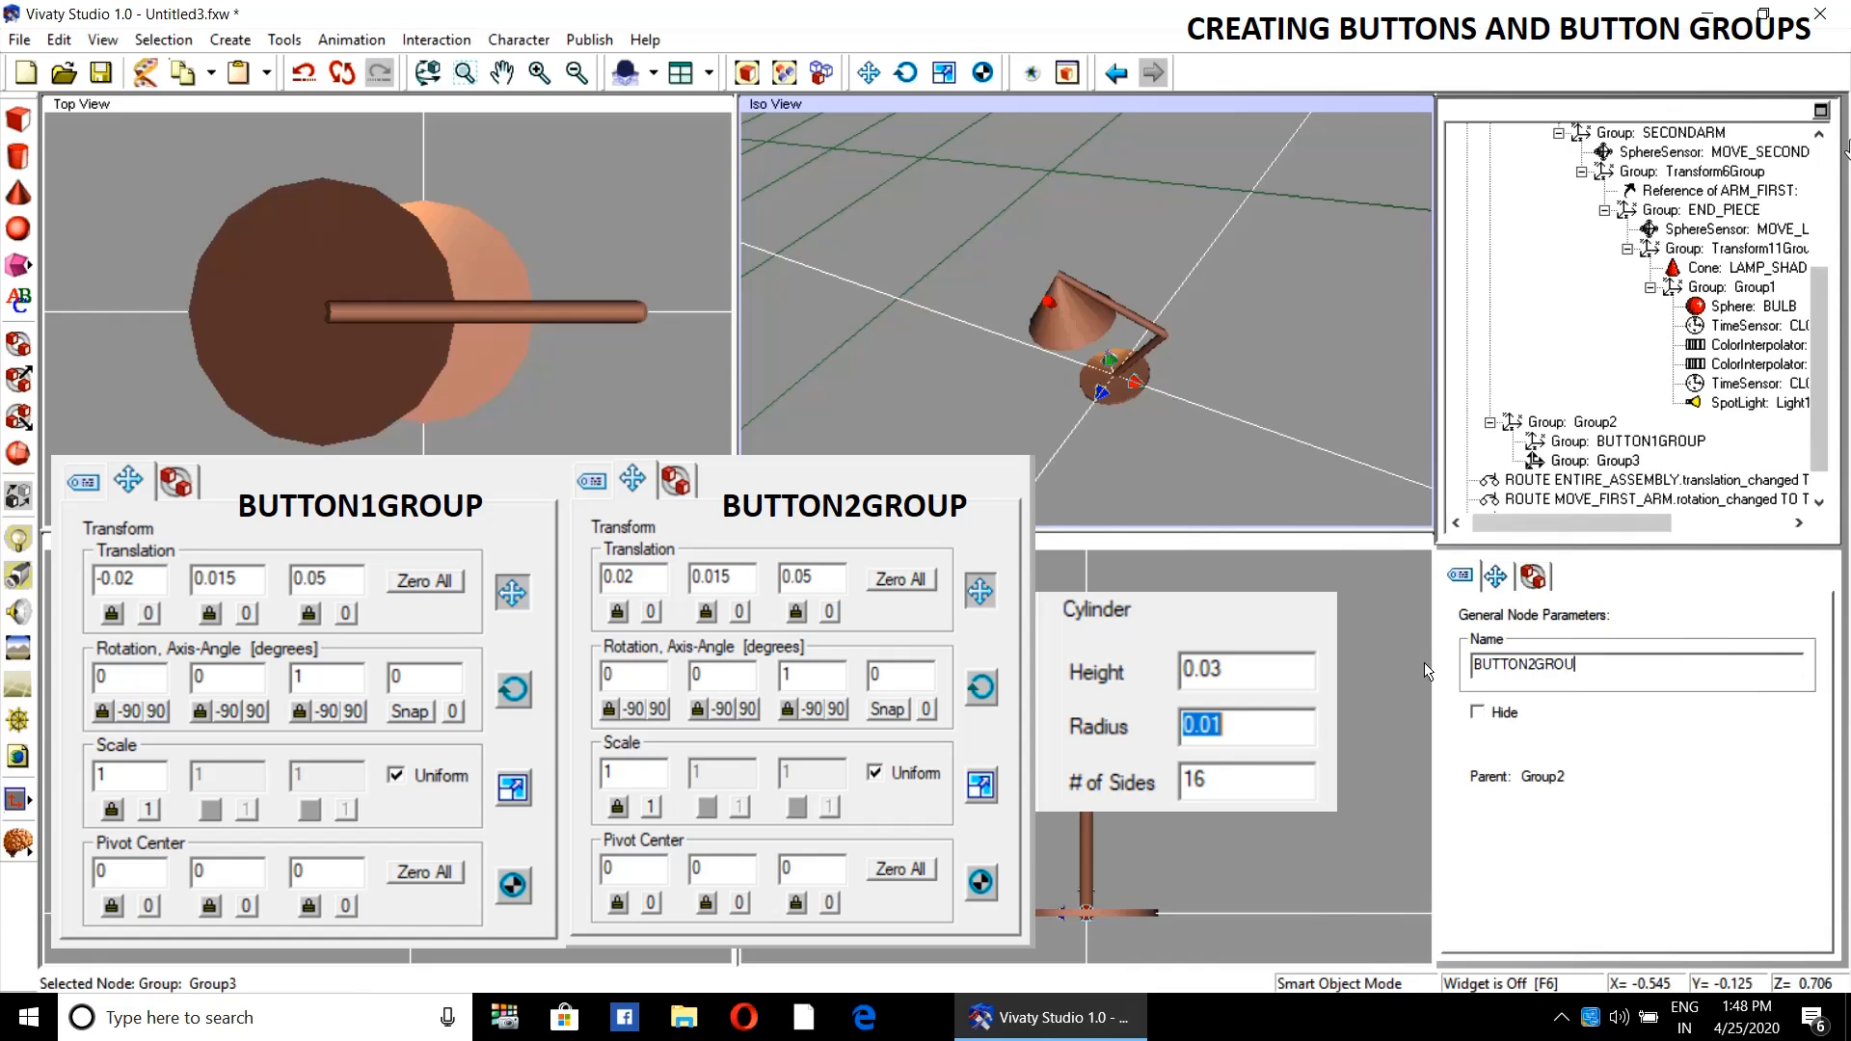
type("P")
key("Return")
scroll(1829, 436, "down", 1)
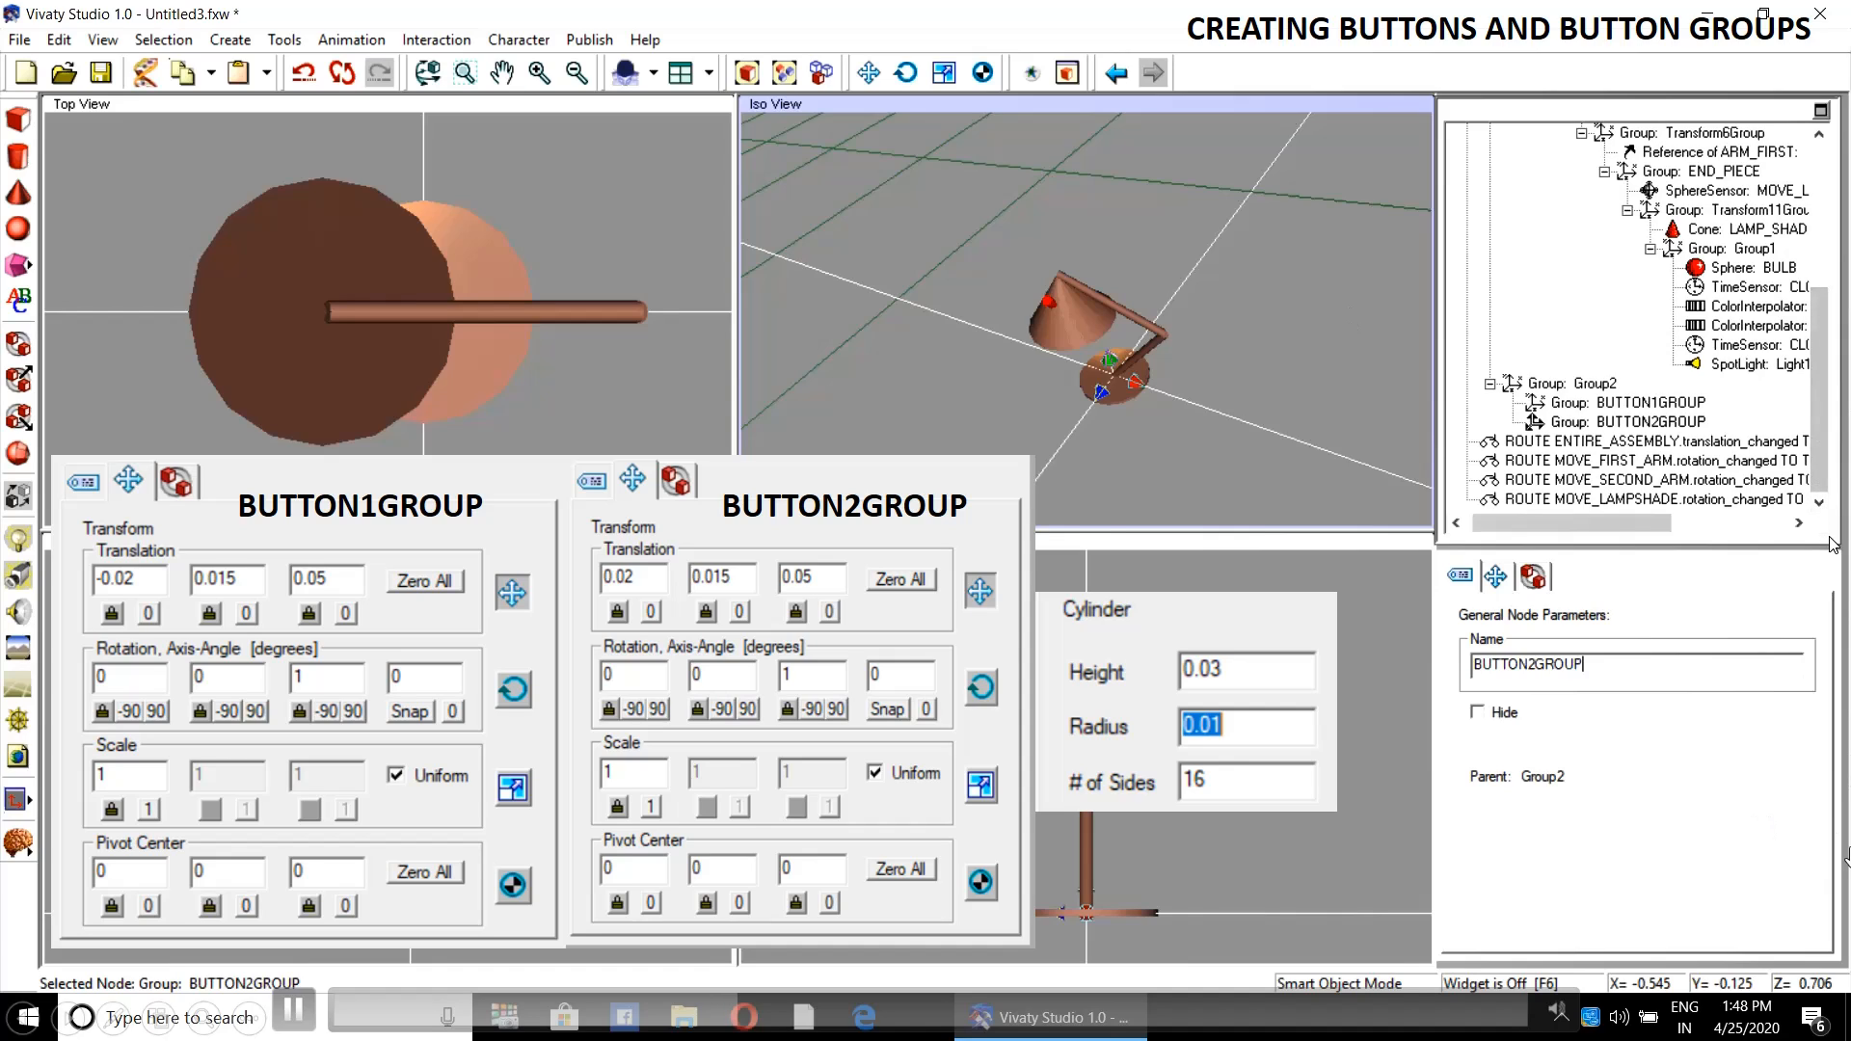
- Place a new cylinder in the Iso view and set its height to 0.03 and radius to 0.01
left_click(21, 160)
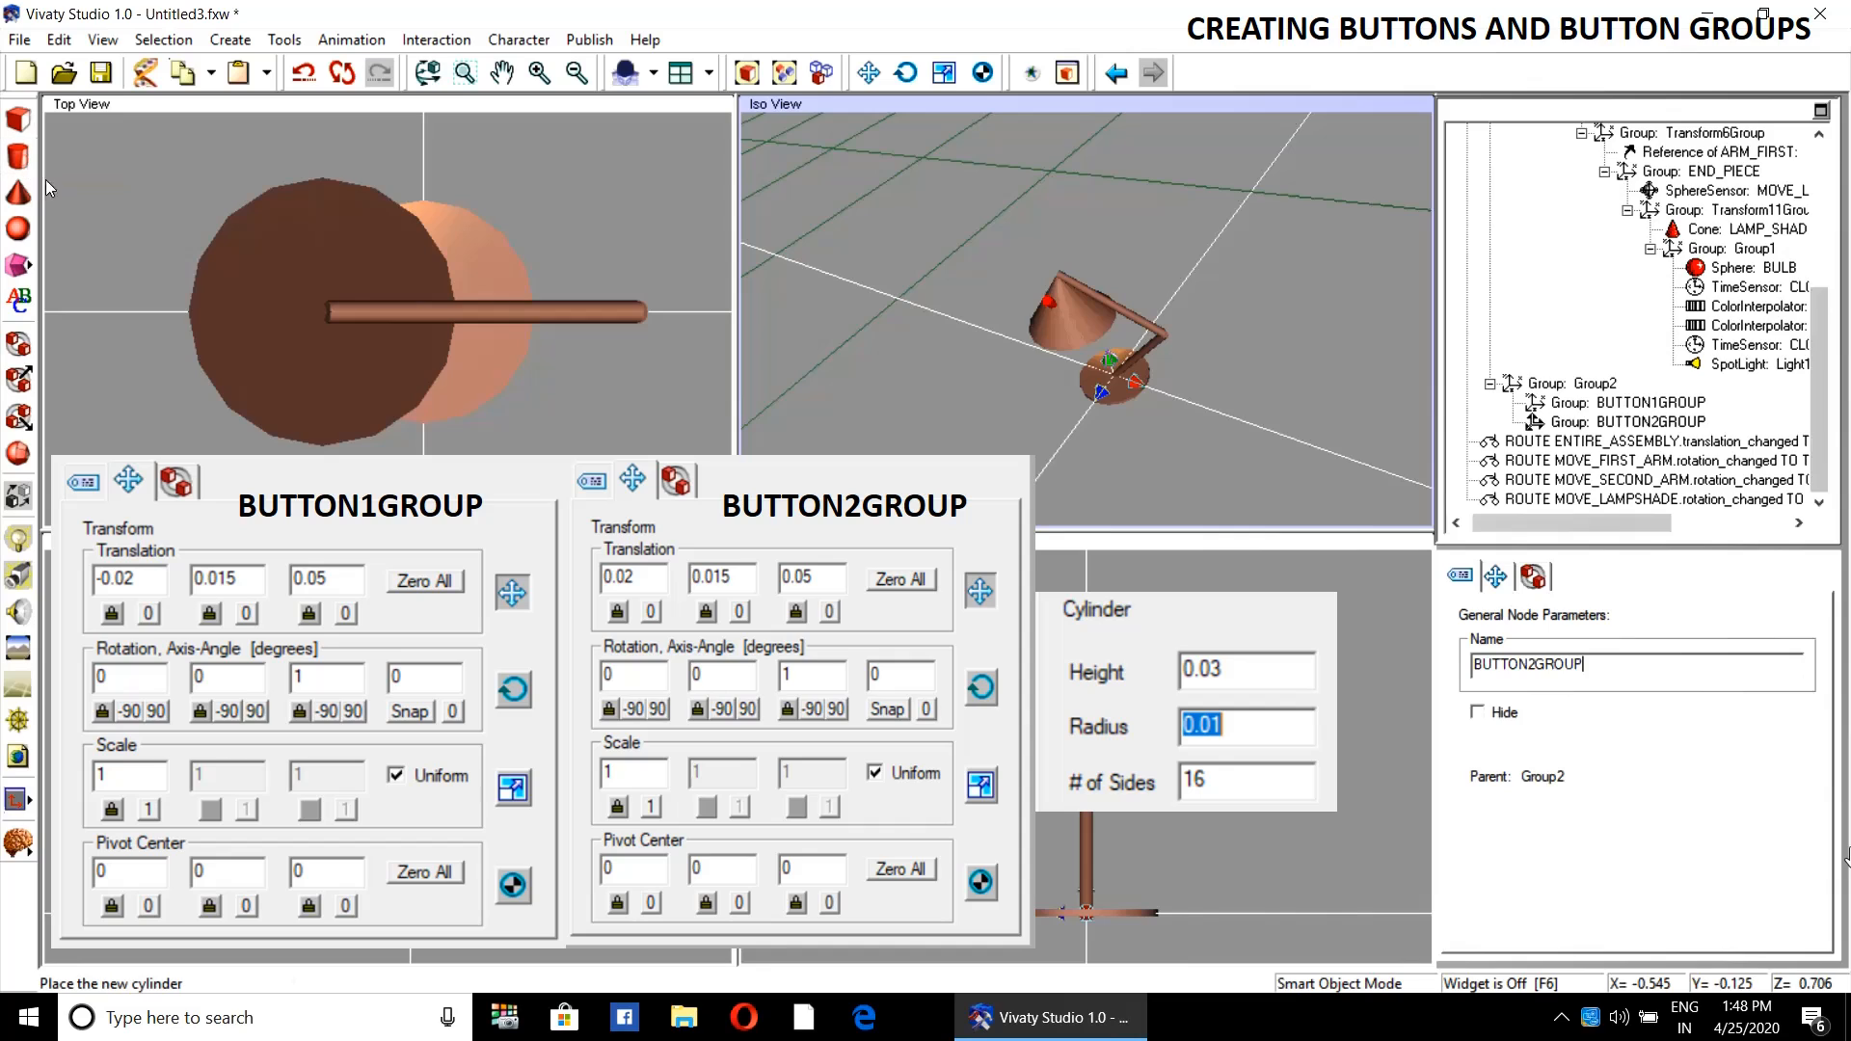
left_click(983, 432)
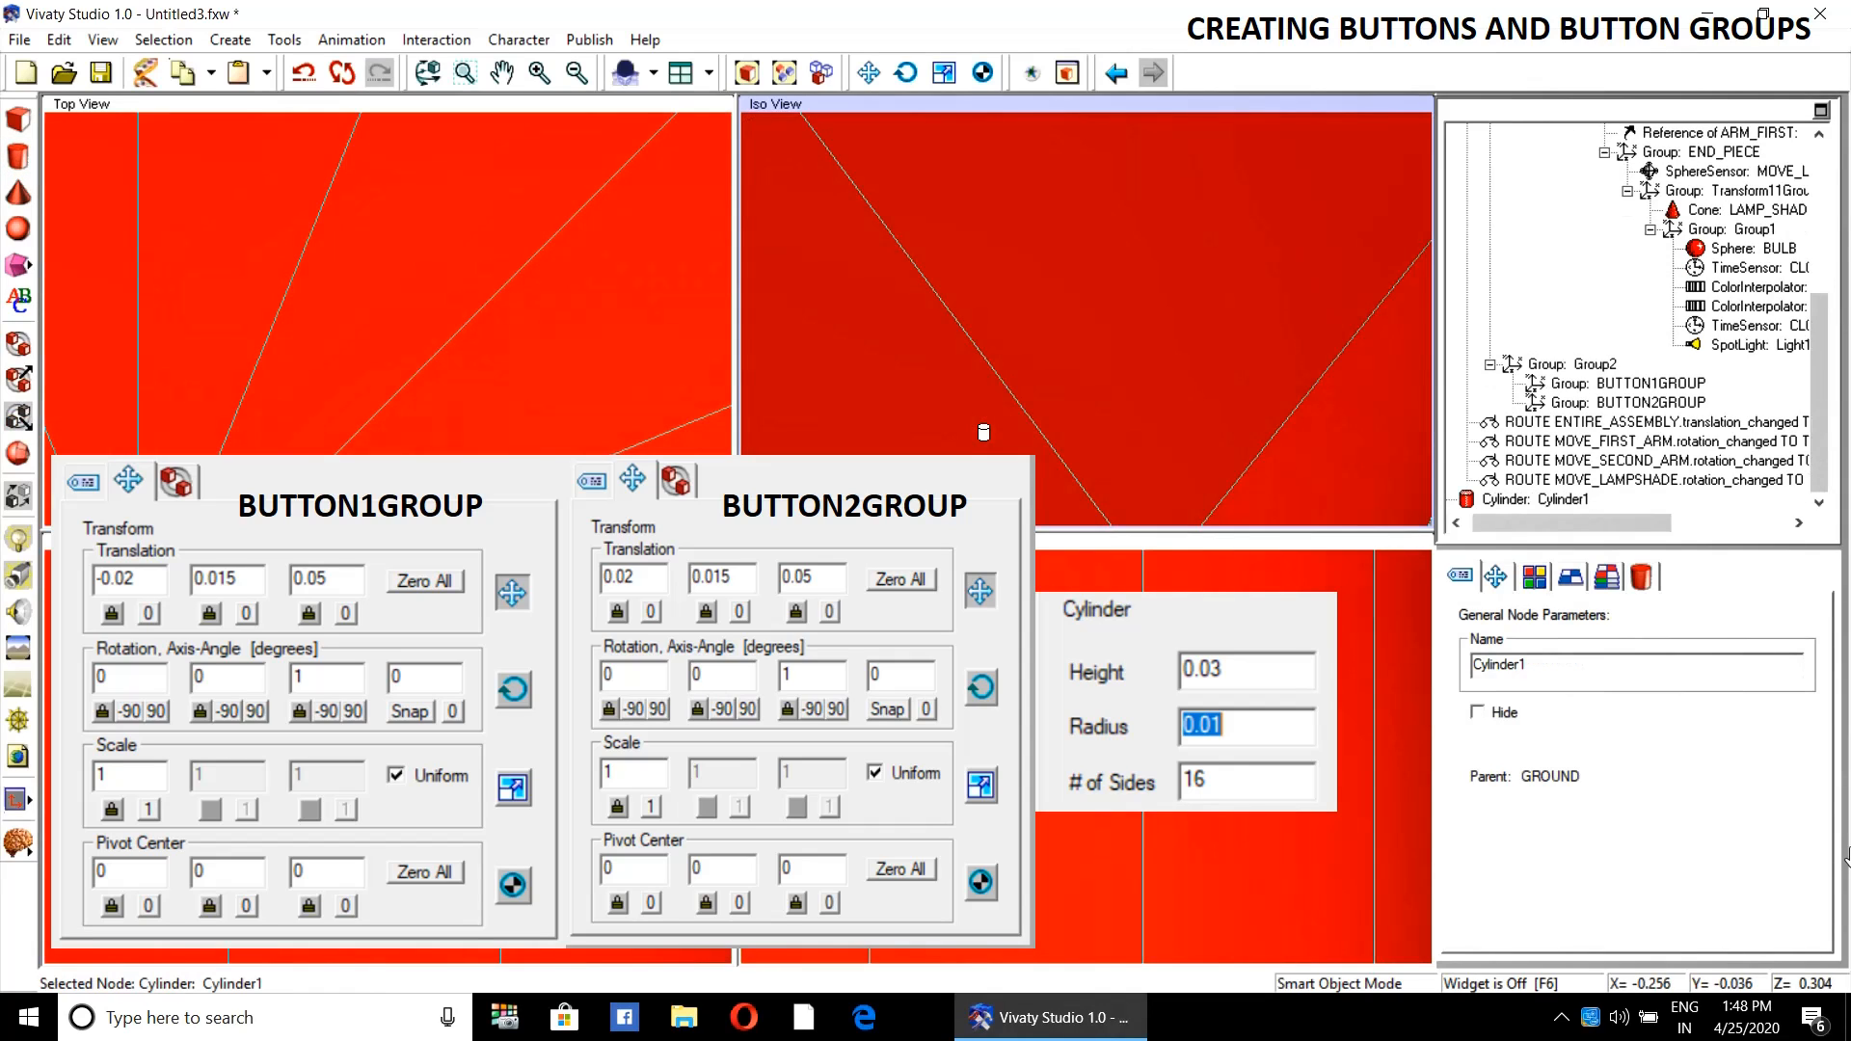
left_click(1640, 578)
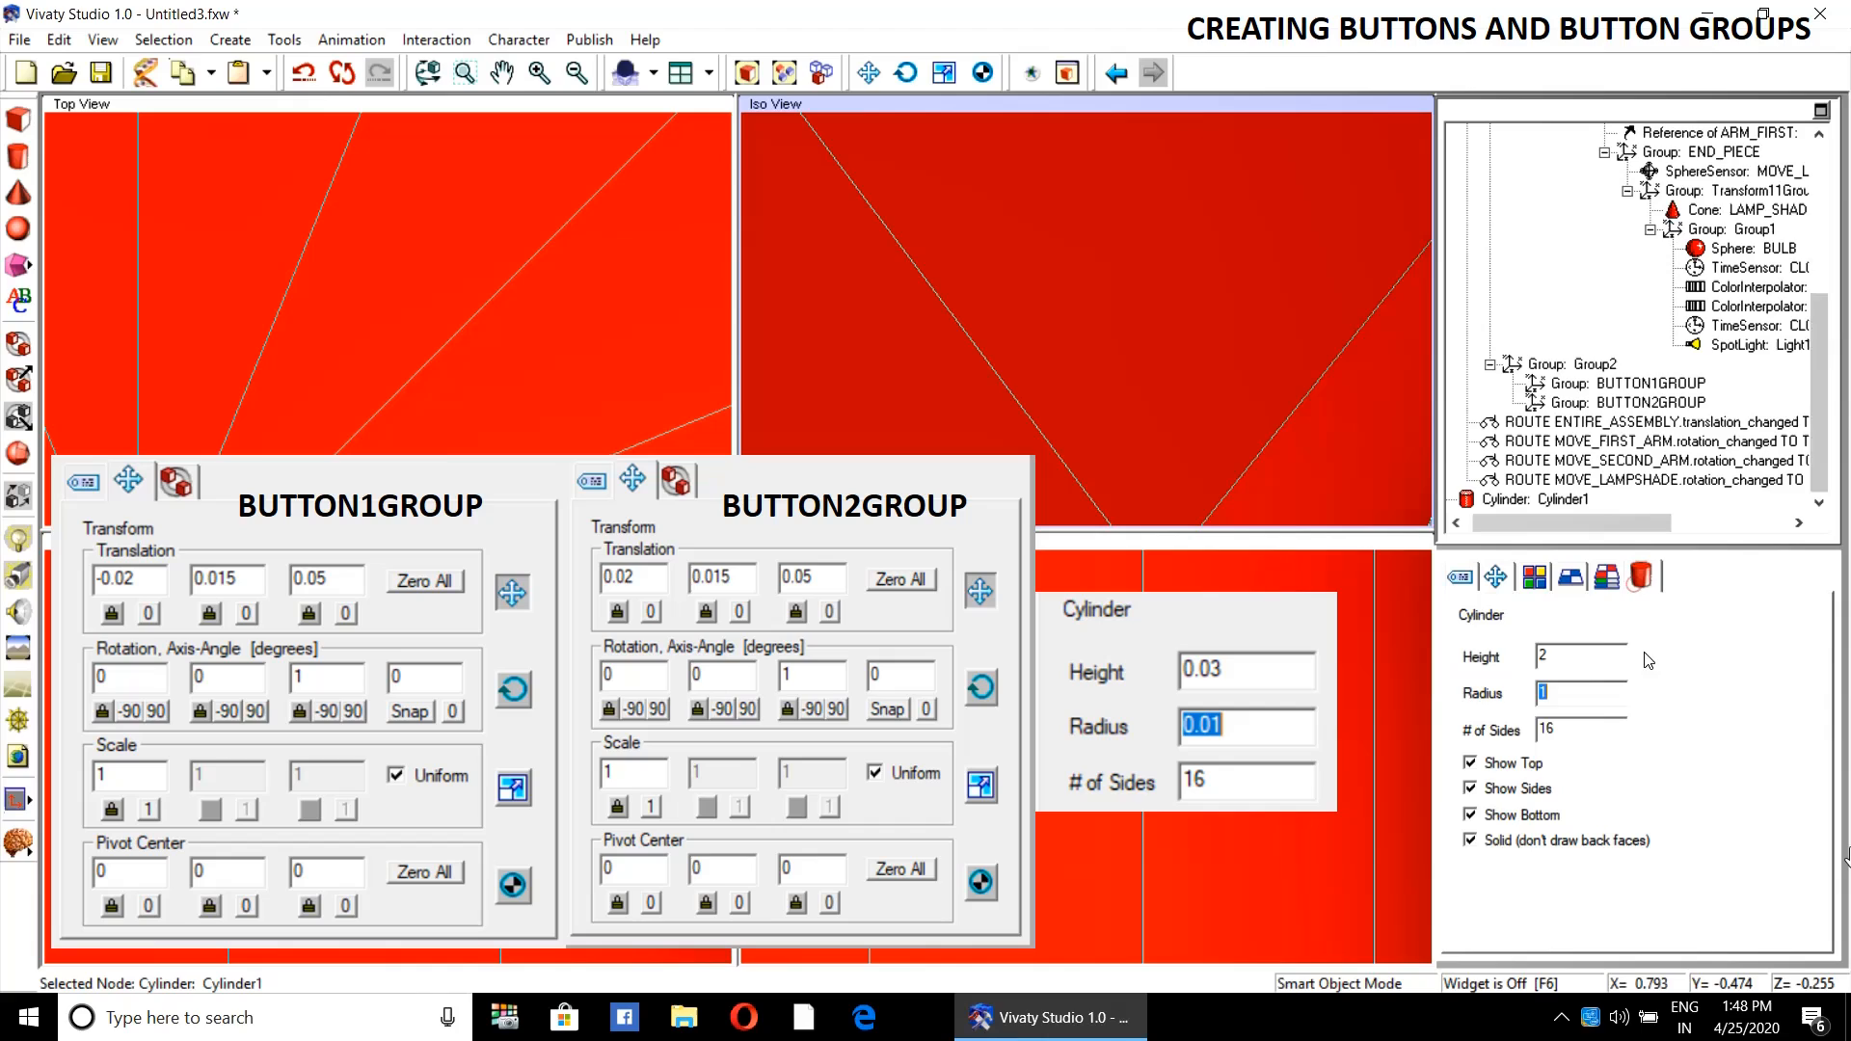
double_click(1567, 657)
type("0")
key("Tab")
type("0")
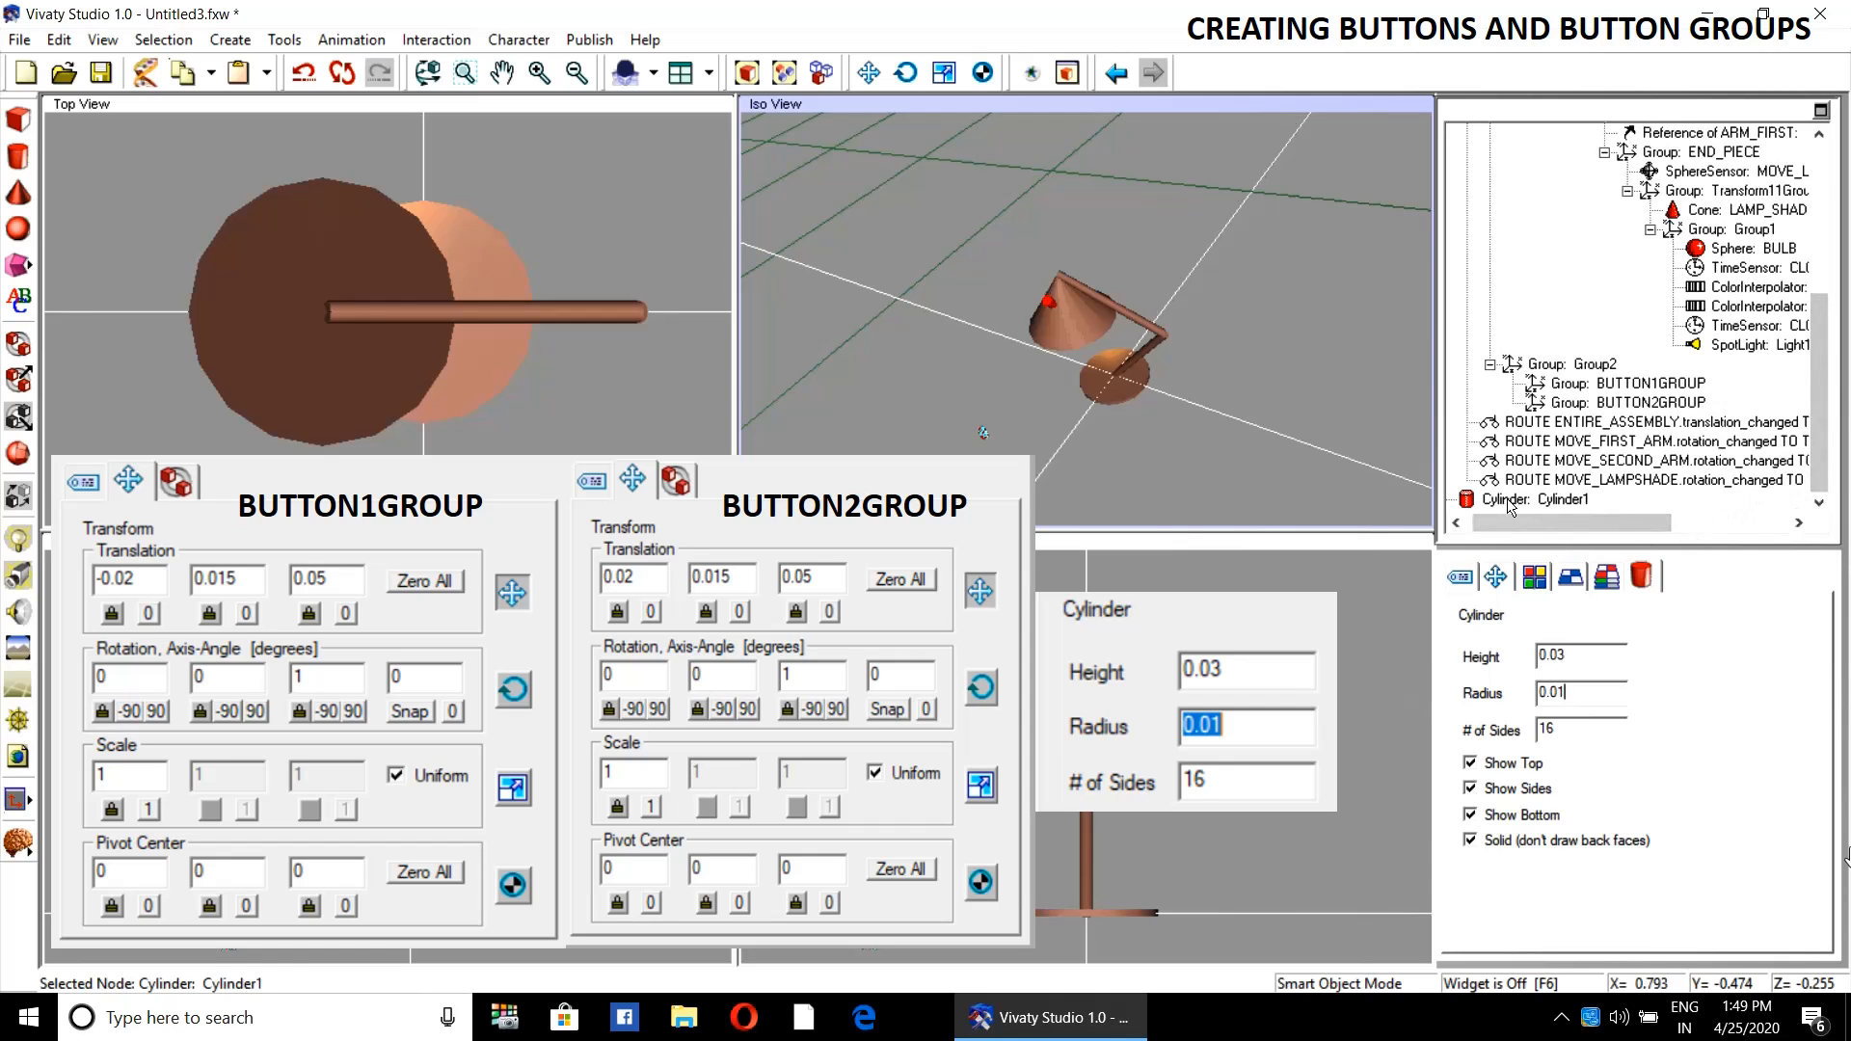
- Nest the new cylinder inside BUTTON1GROUP in the scene hierarchy and zero its translation
left_click_drag(1510, 503, 1596, 385)
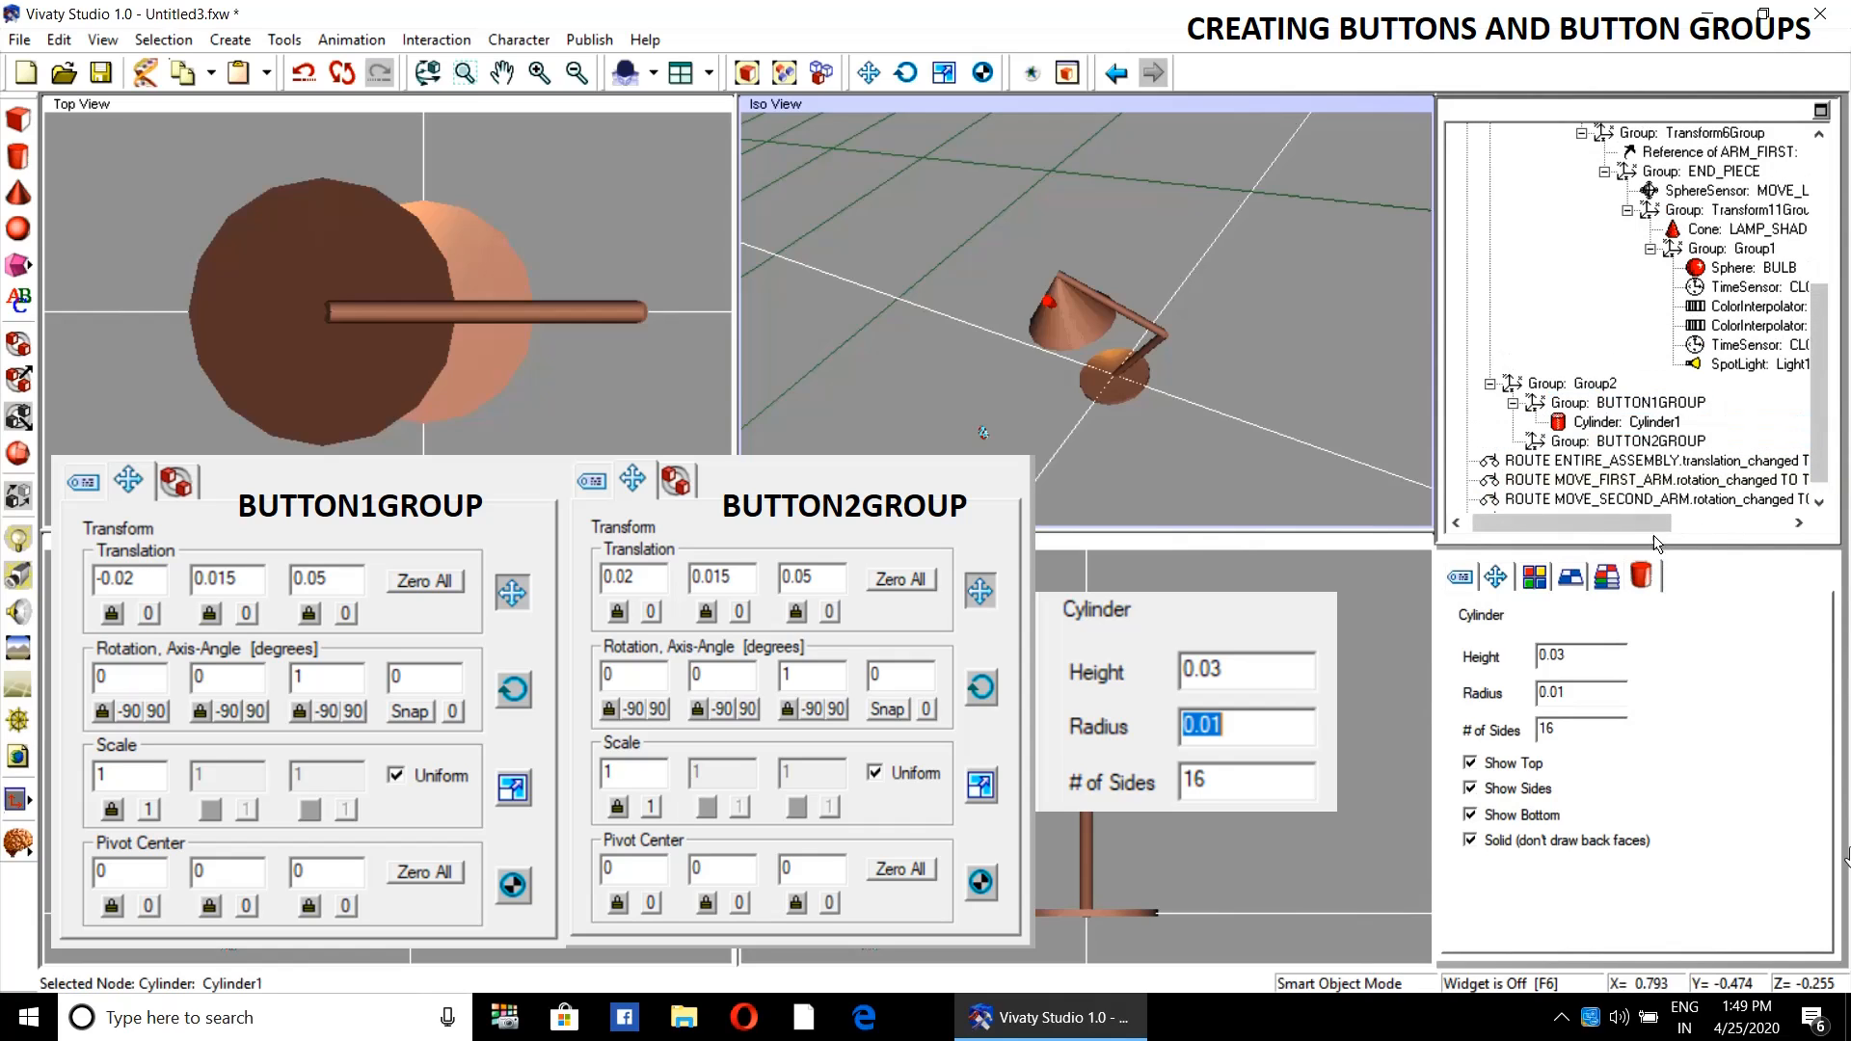
left_click(1495, 577)
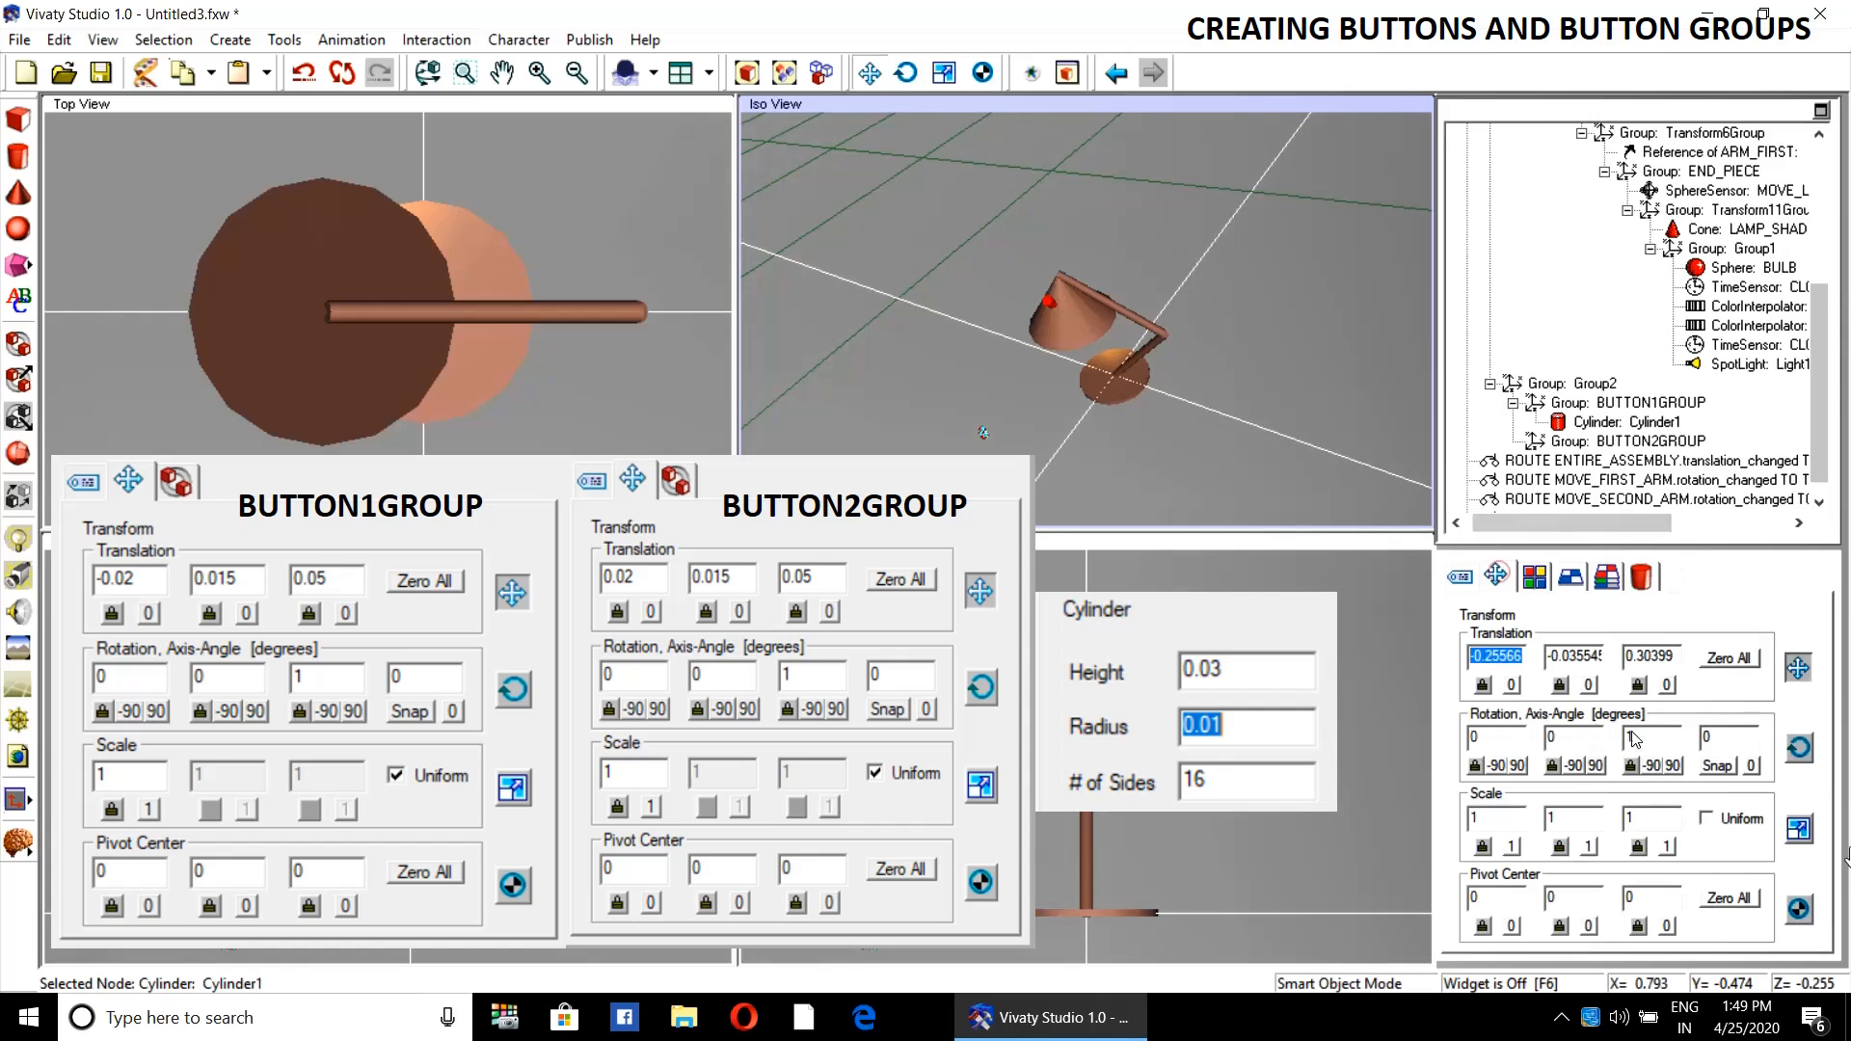
left_click(1730, 659)
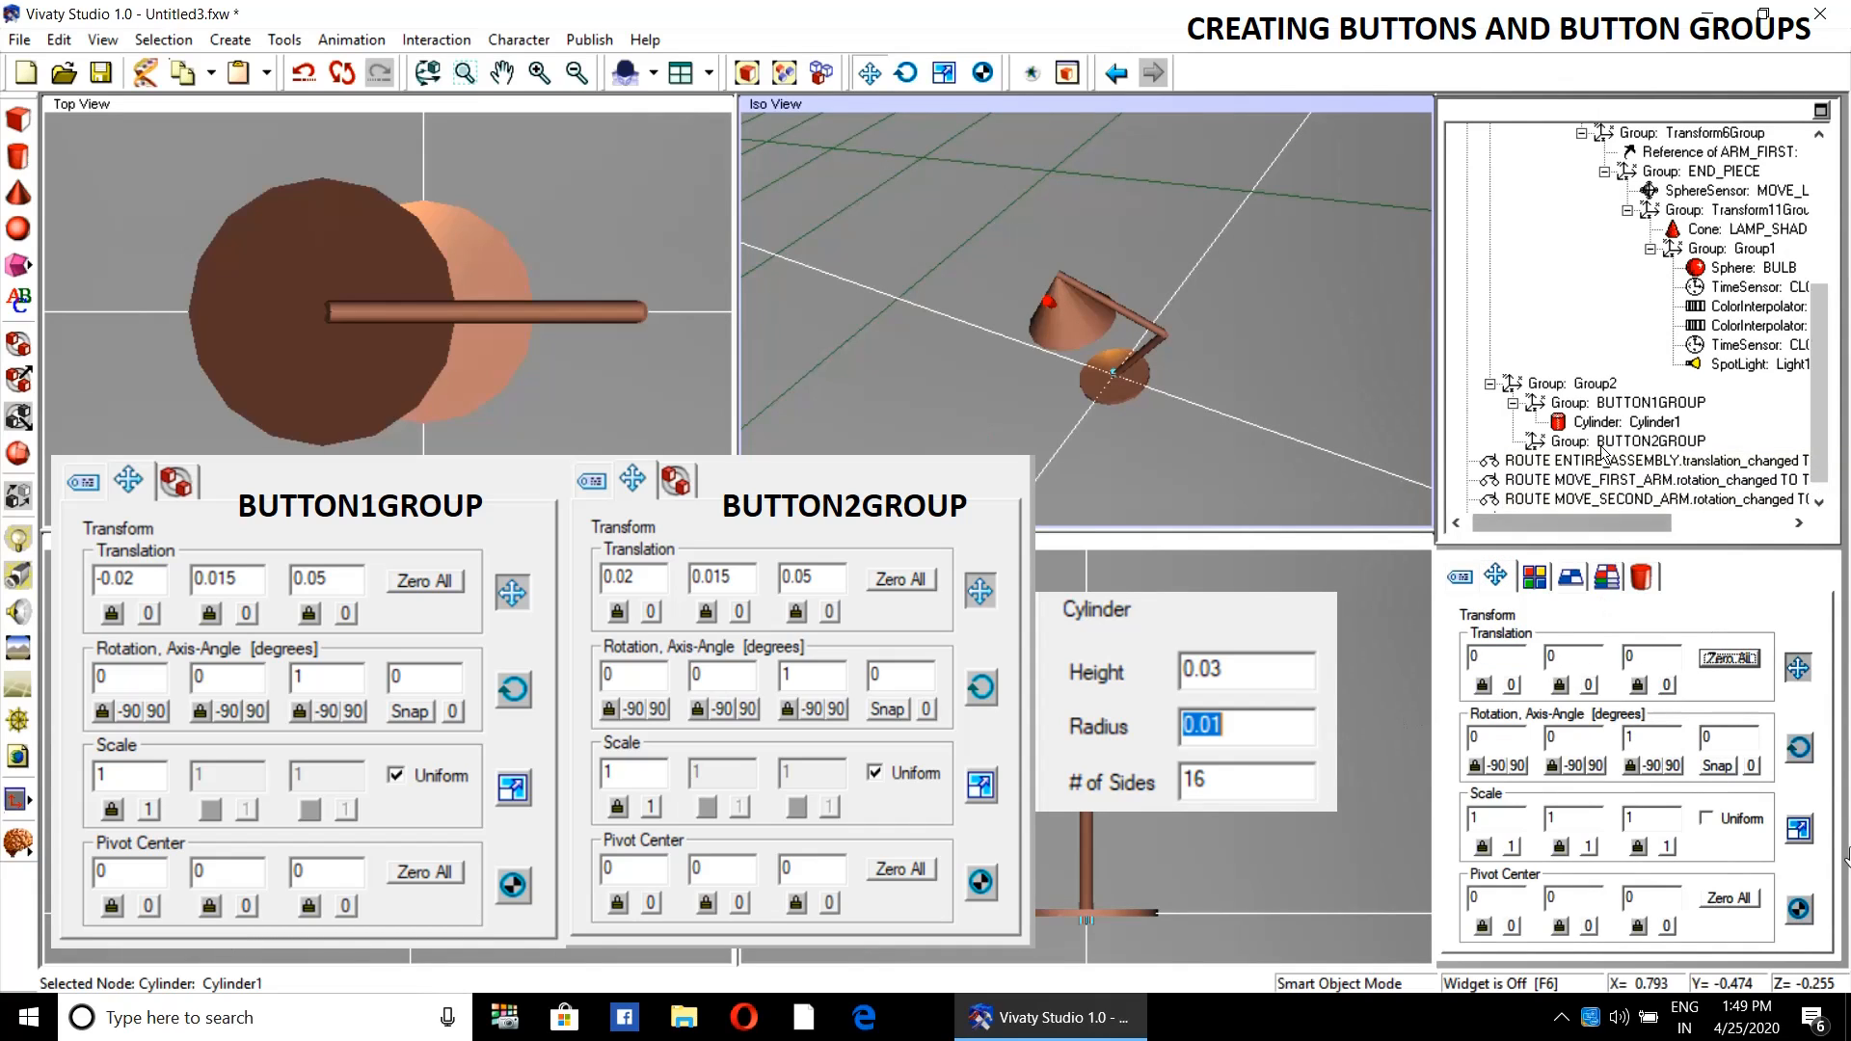
left_click(1620, 407)
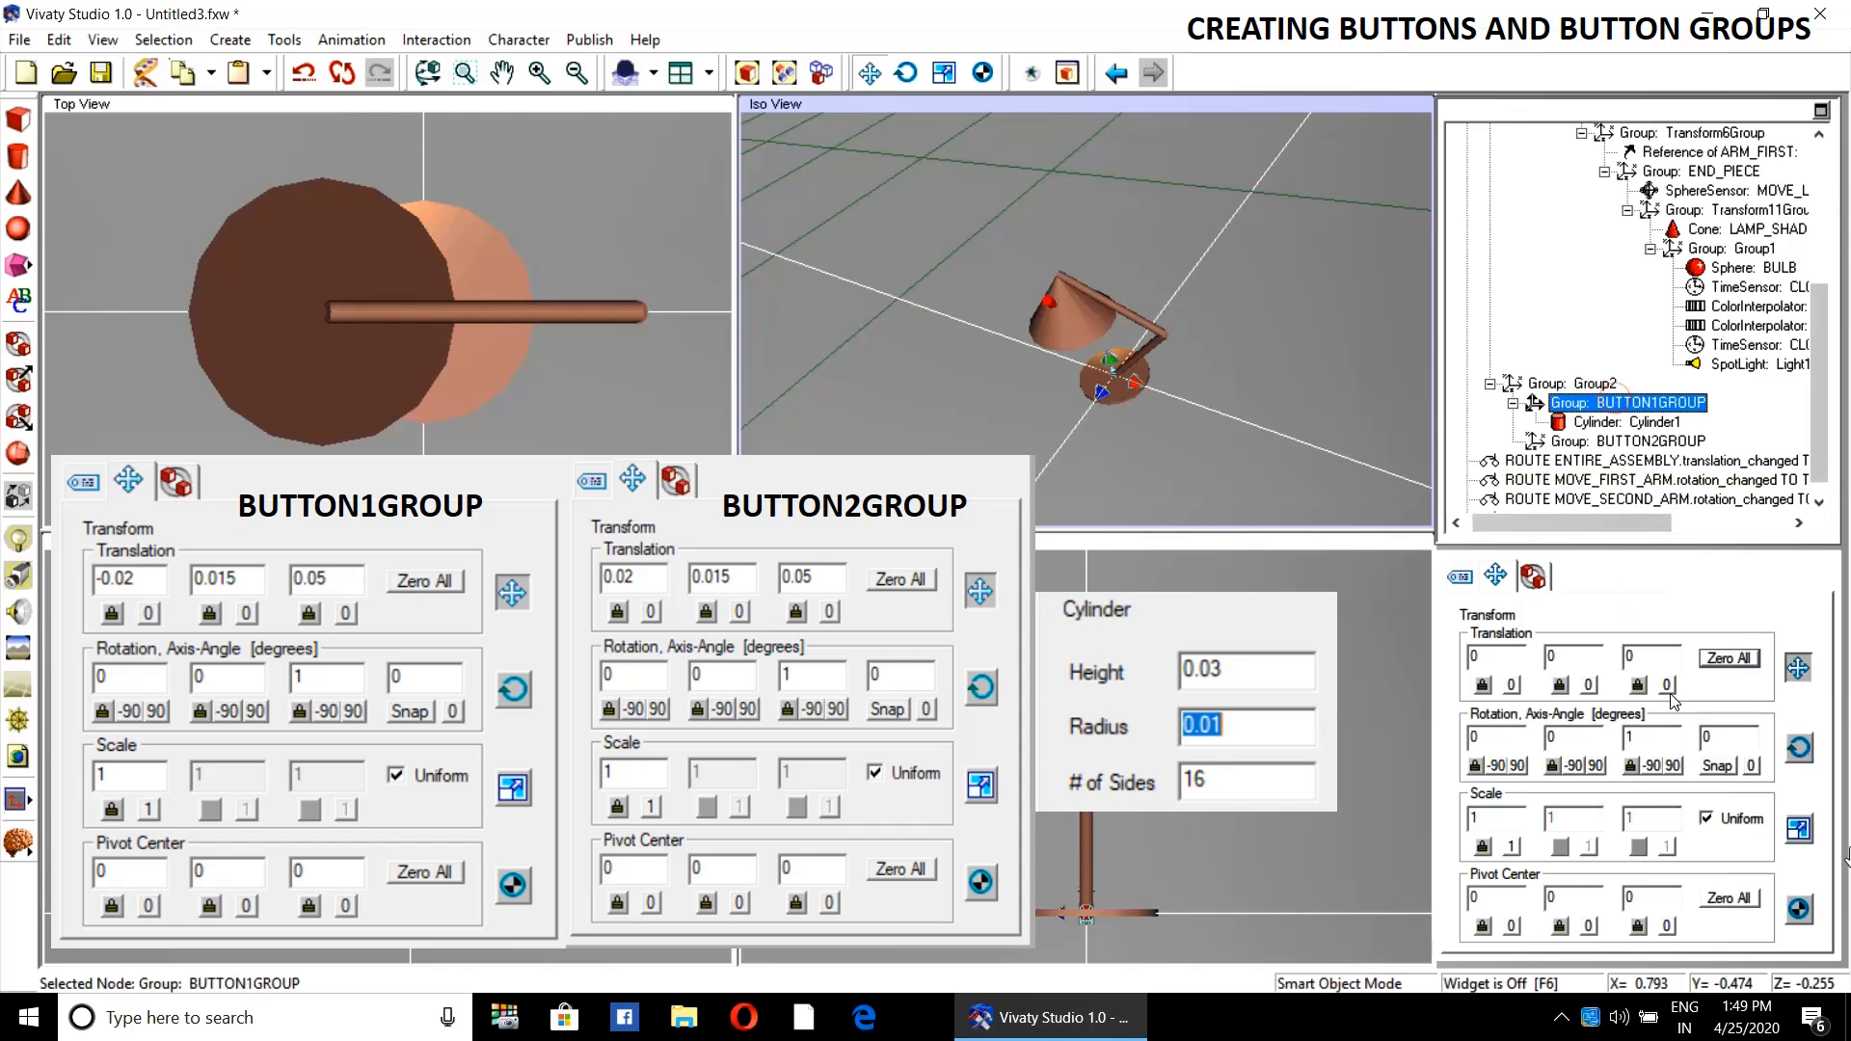
left_click(1577, 386)
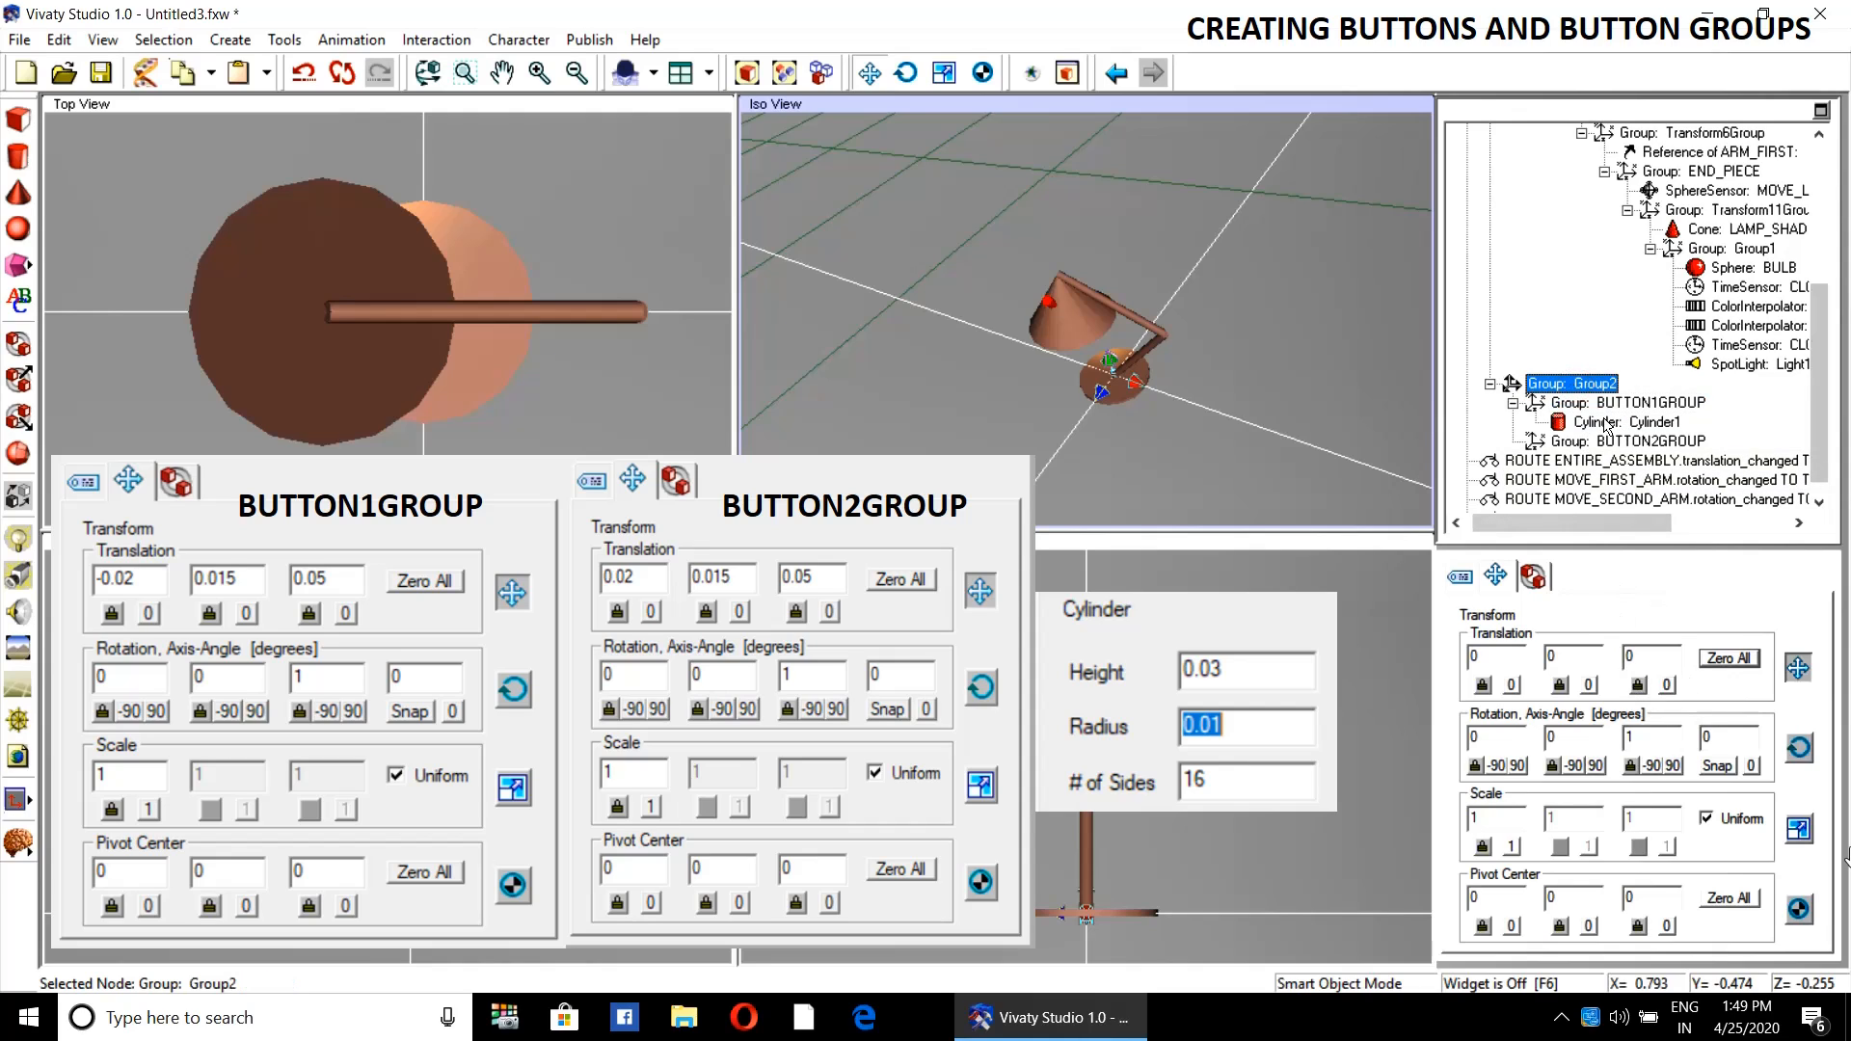
left_click(1602, 403)
left_click(1598, 425)
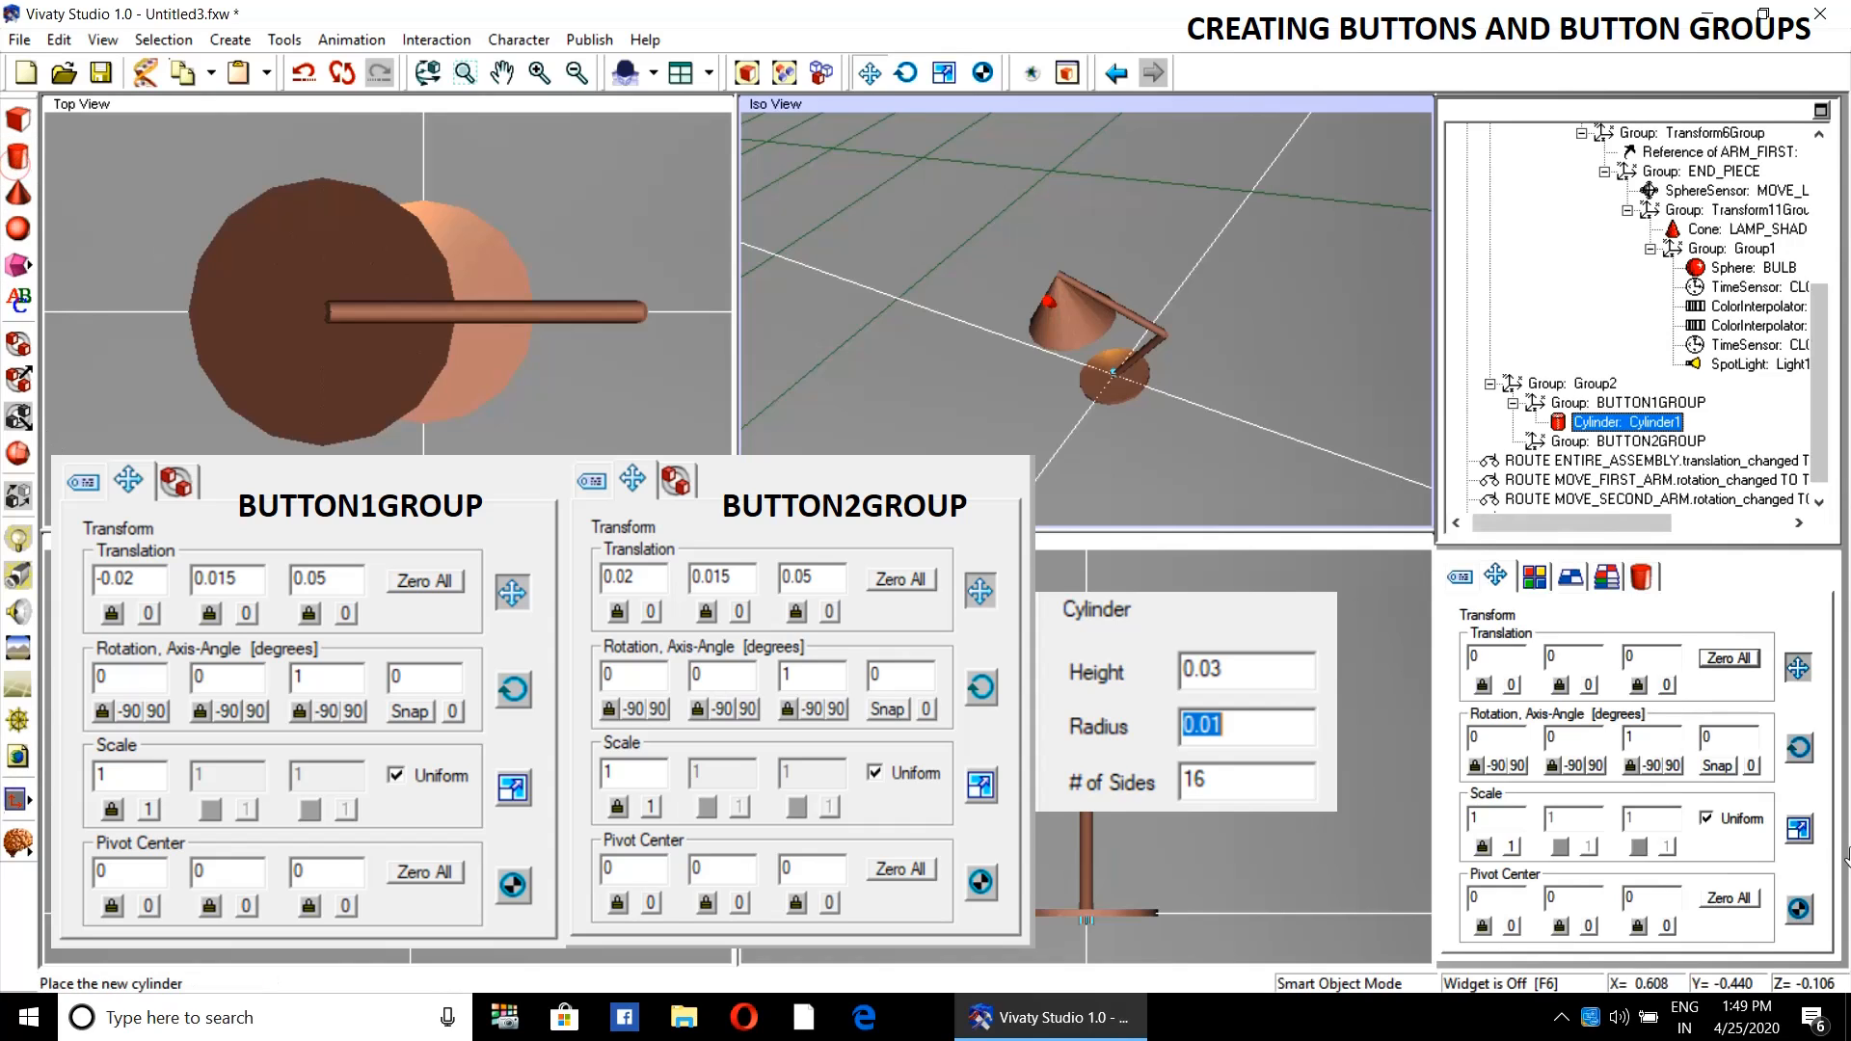
- Add a second cylinder with zeroed translation, a height of 0.03 and a radius of 0.01
left_click(17, 157)
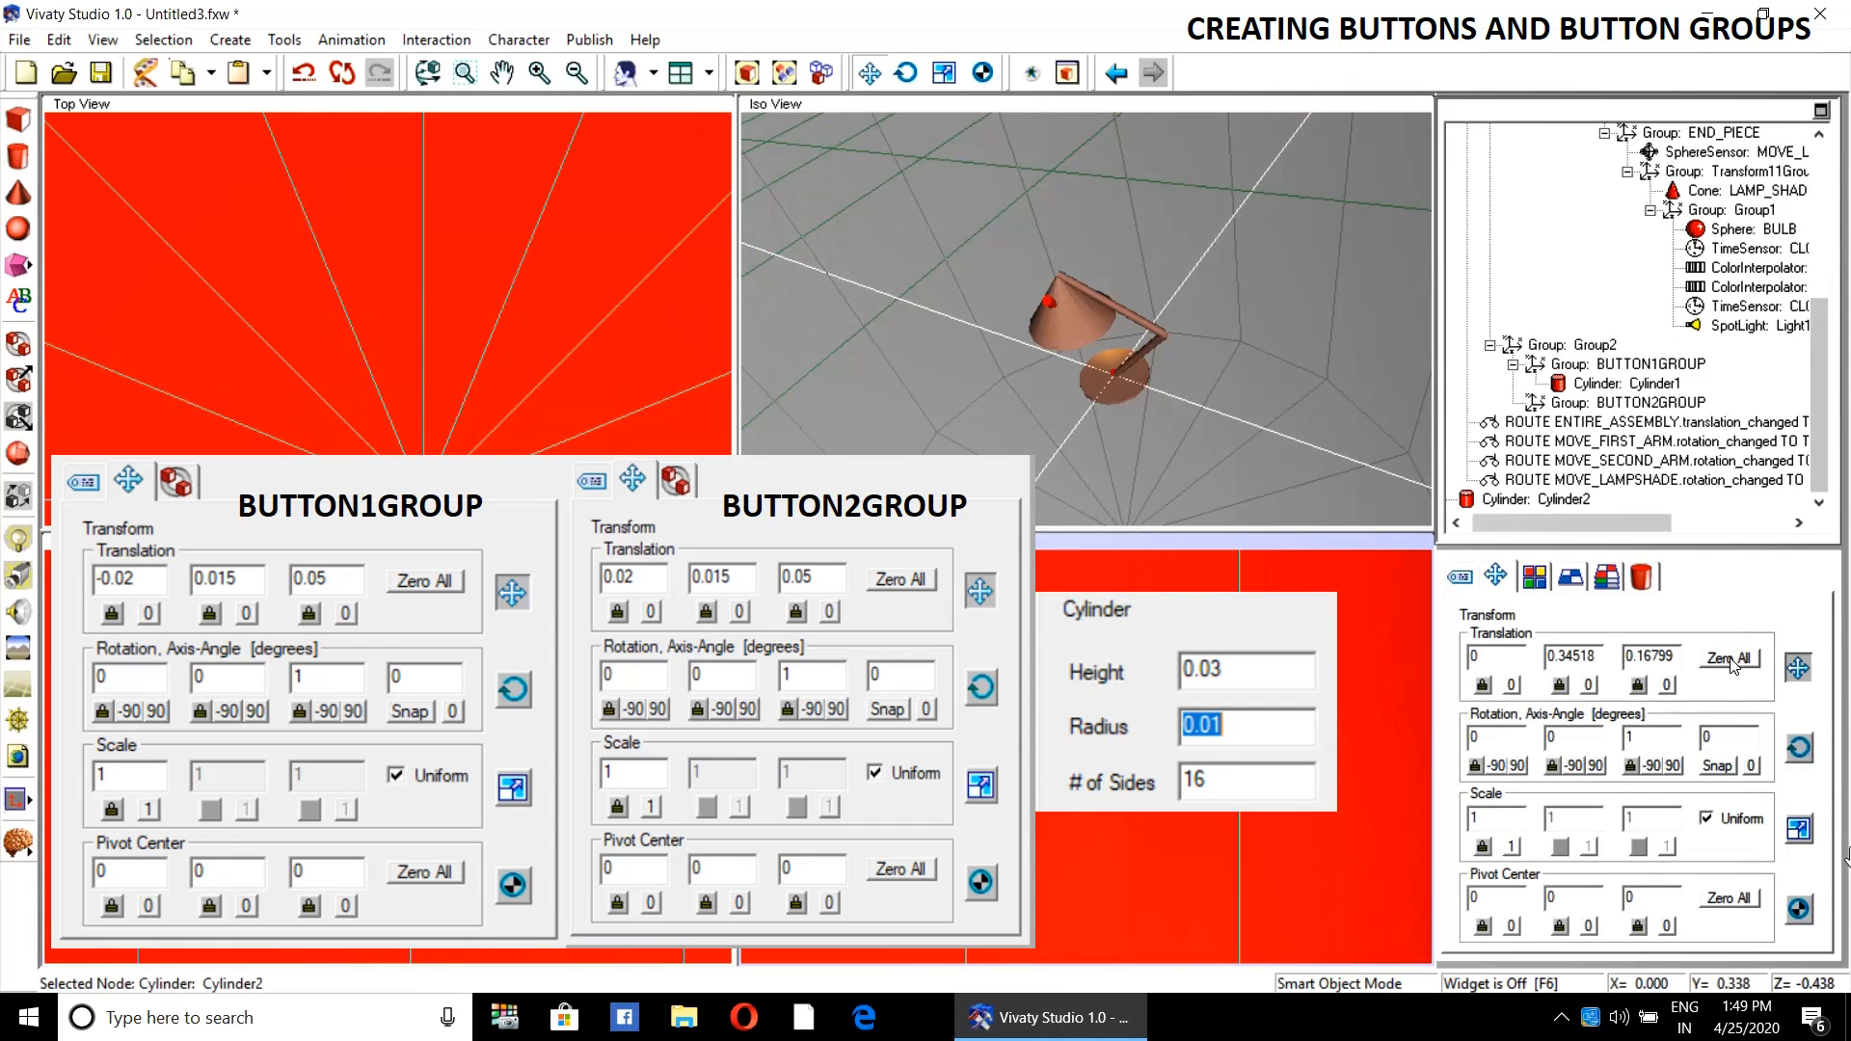
left_click(1732, 660)
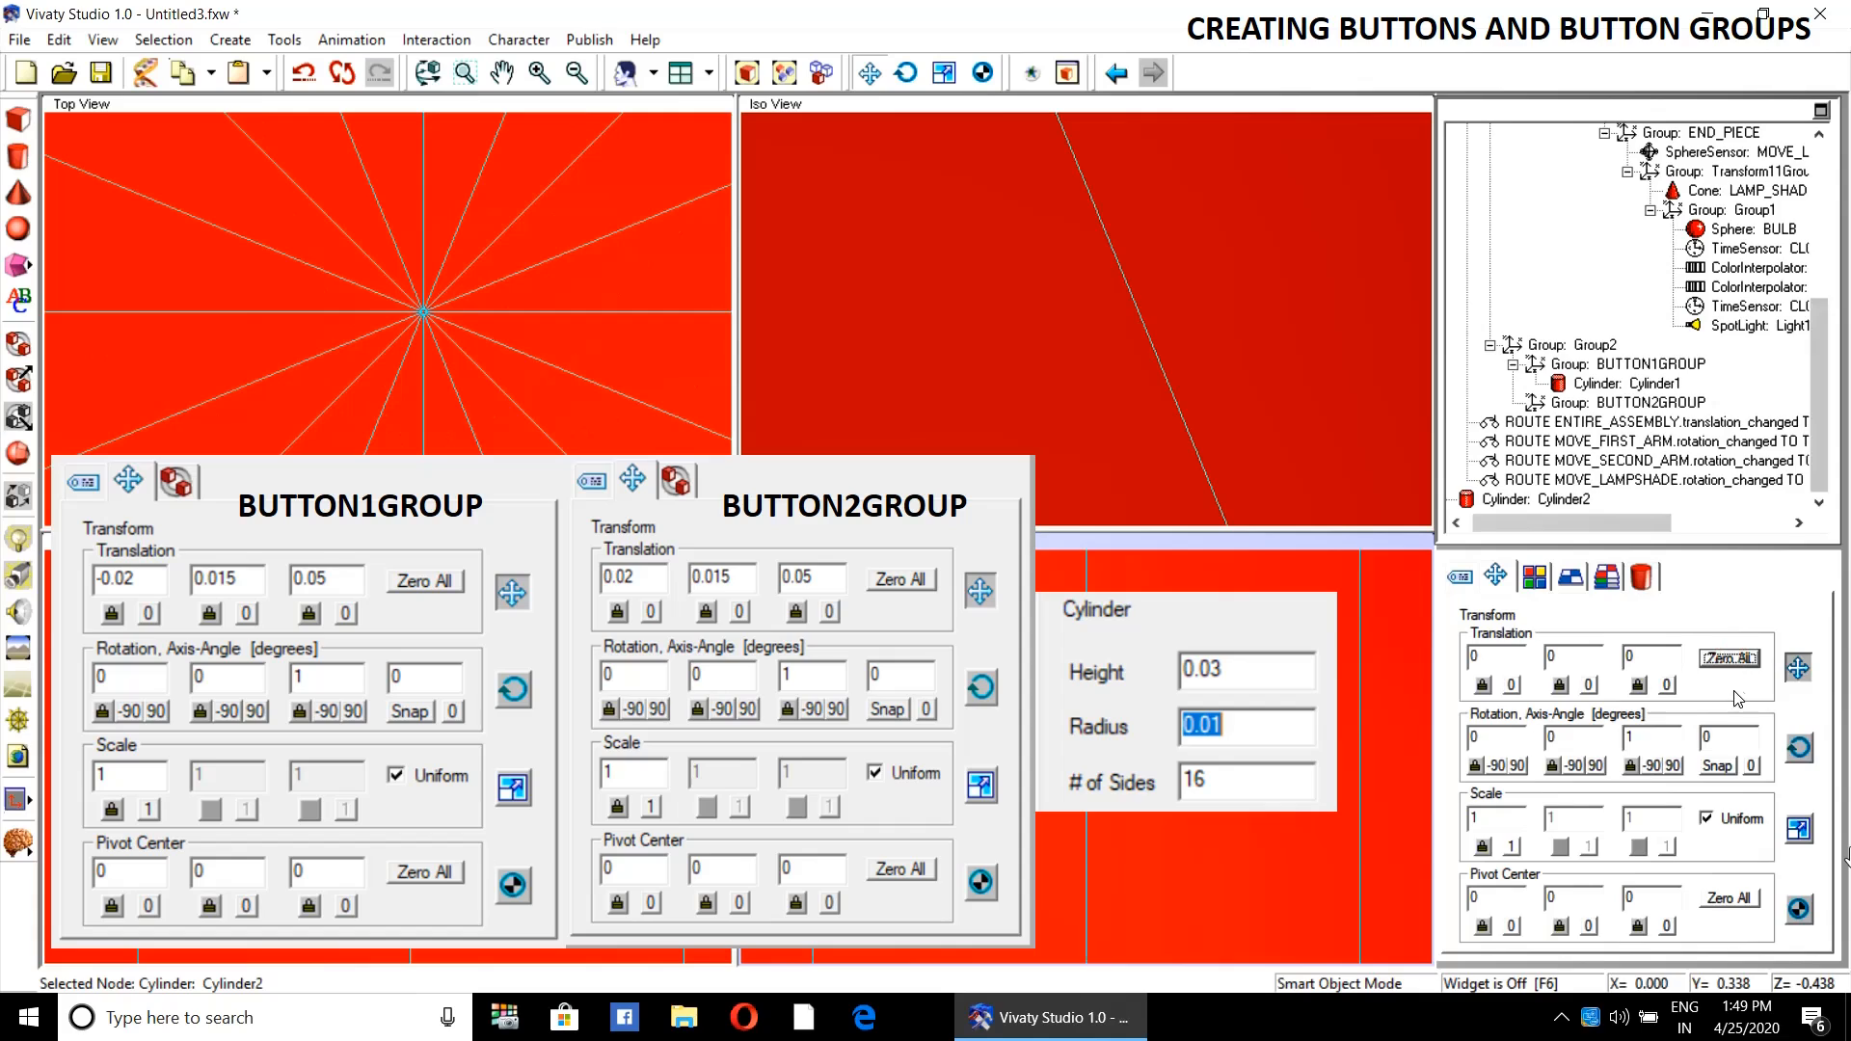
left_click(1636, 580)
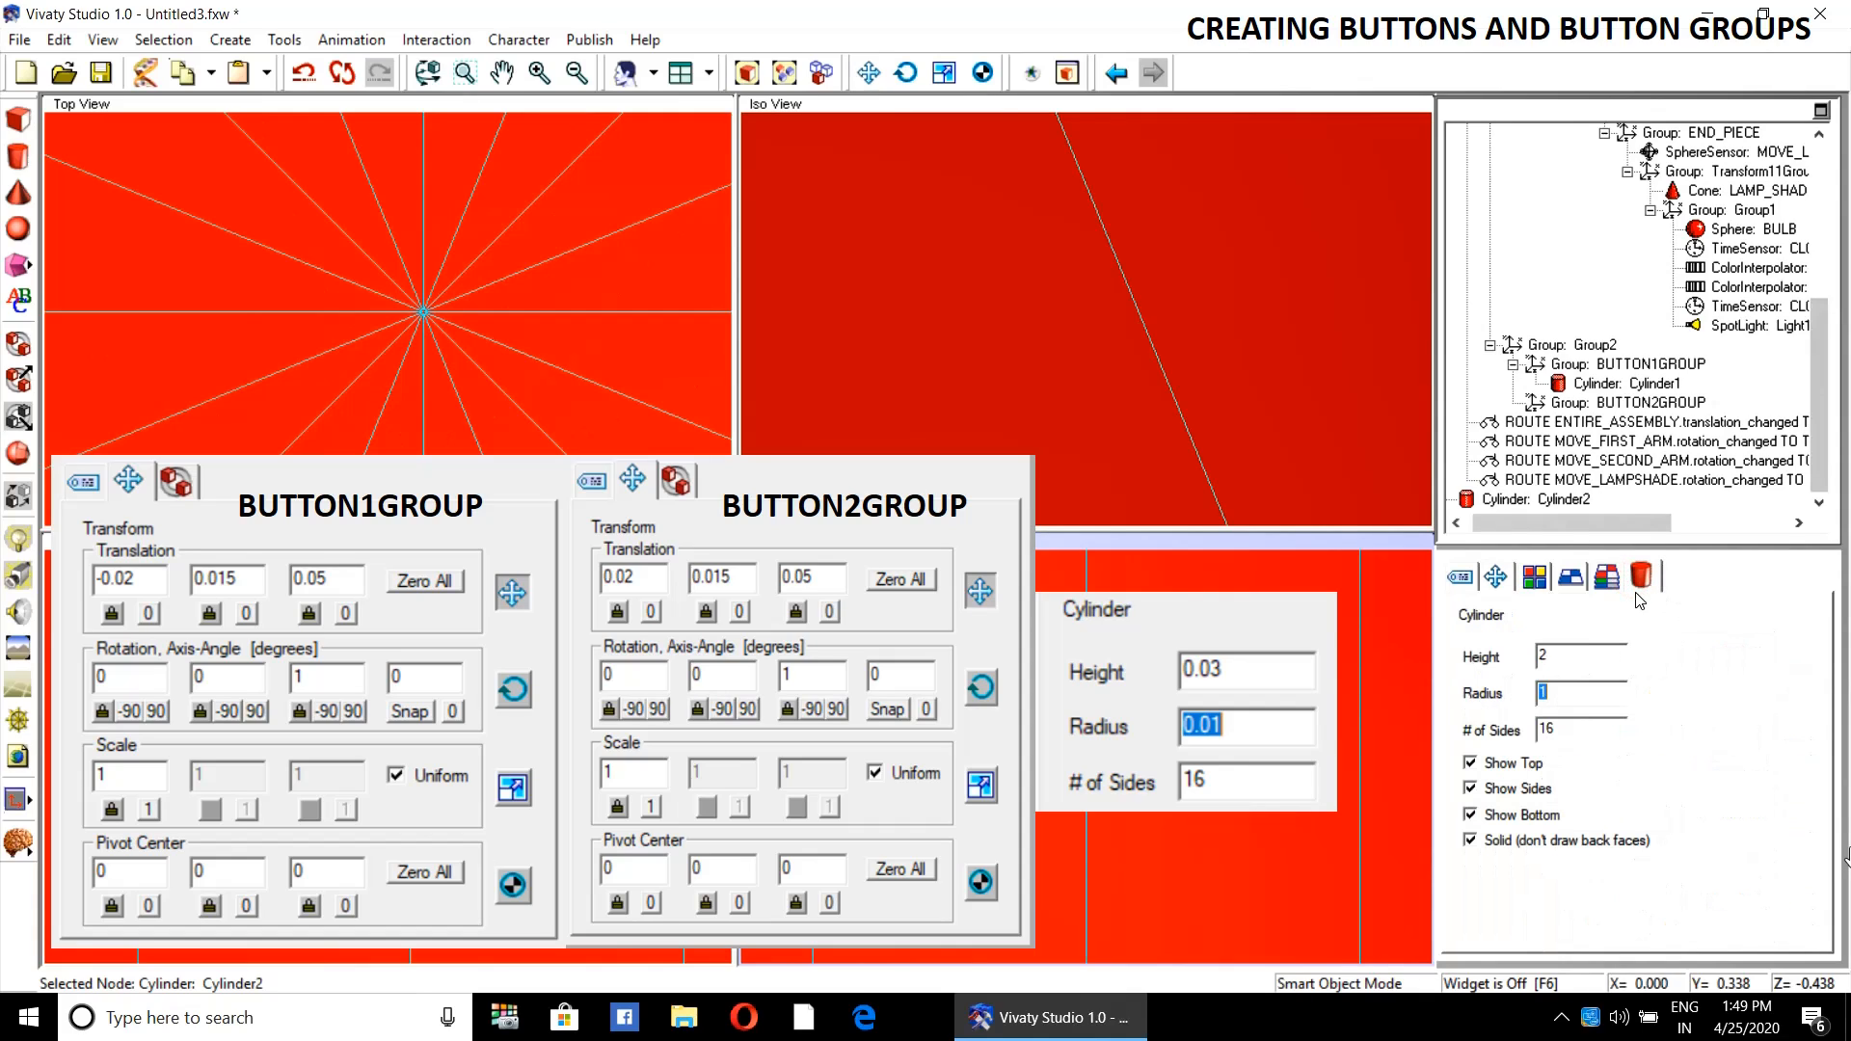
left_click(1580, 663)
key("Return")
left_click(1584, 690)
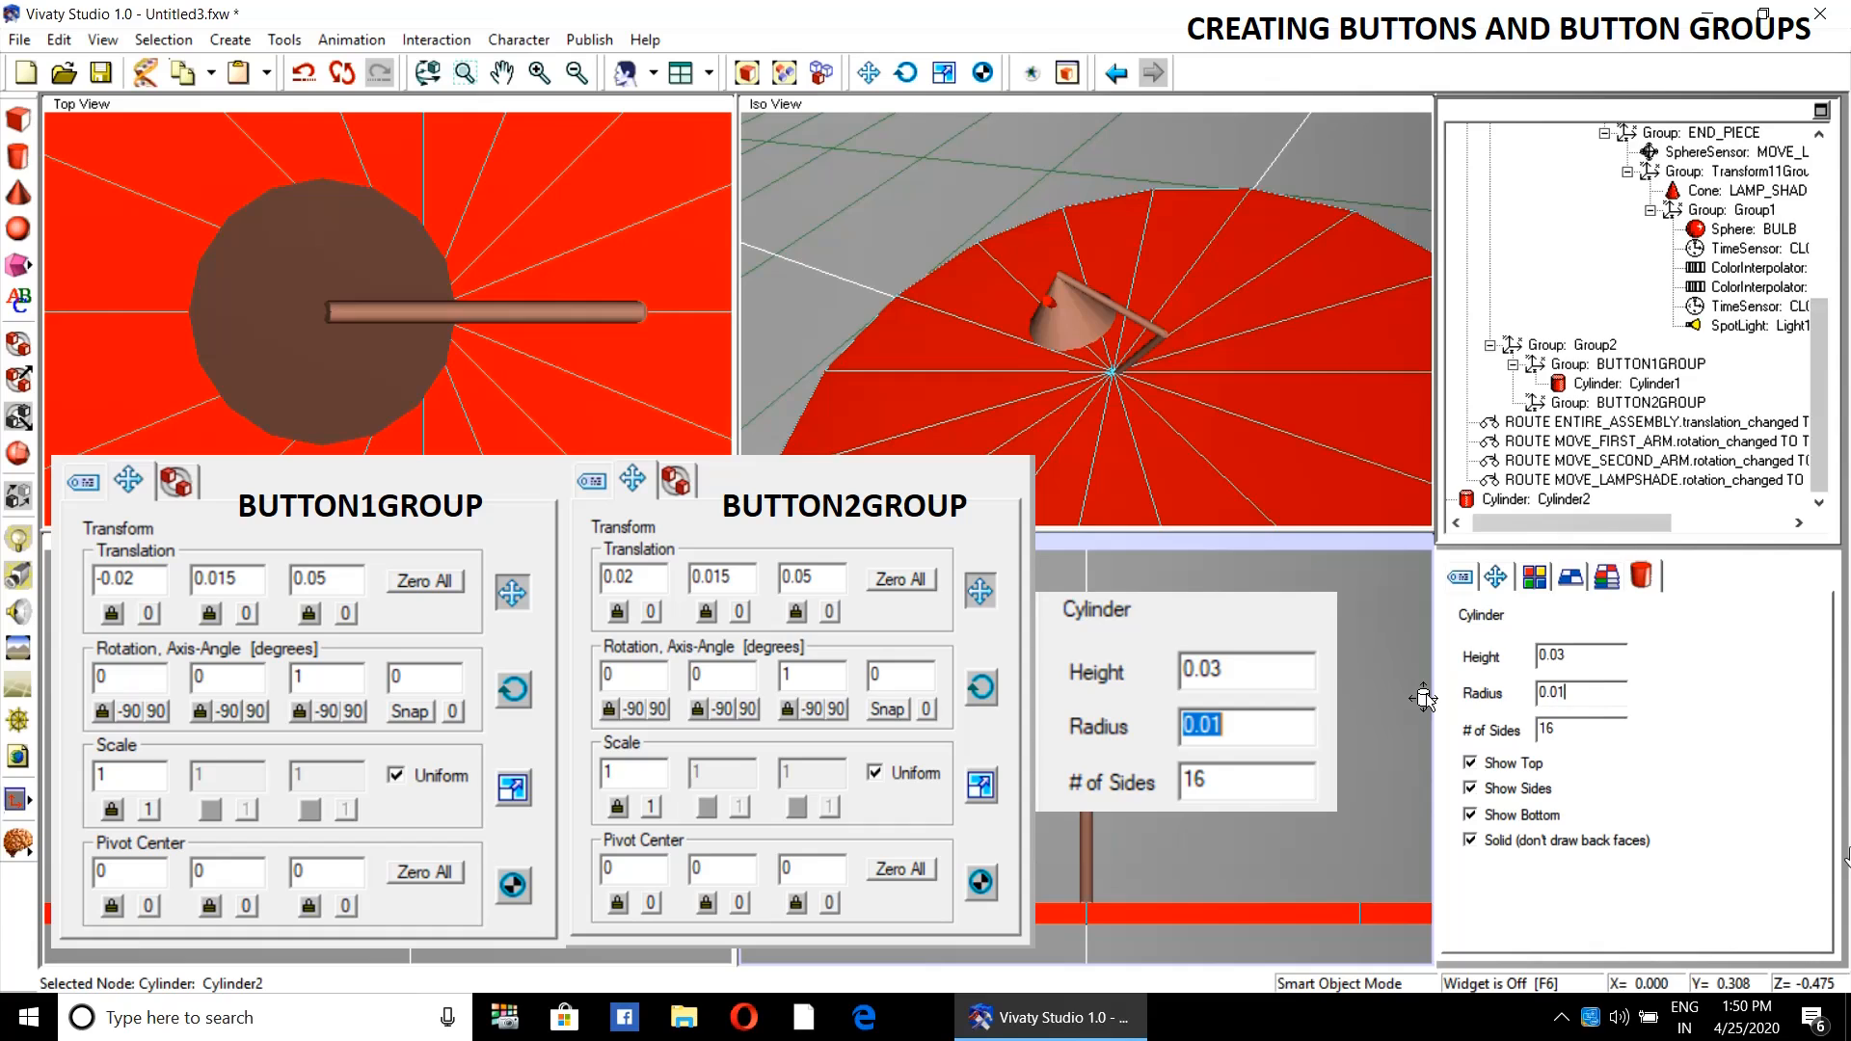
key("Return")
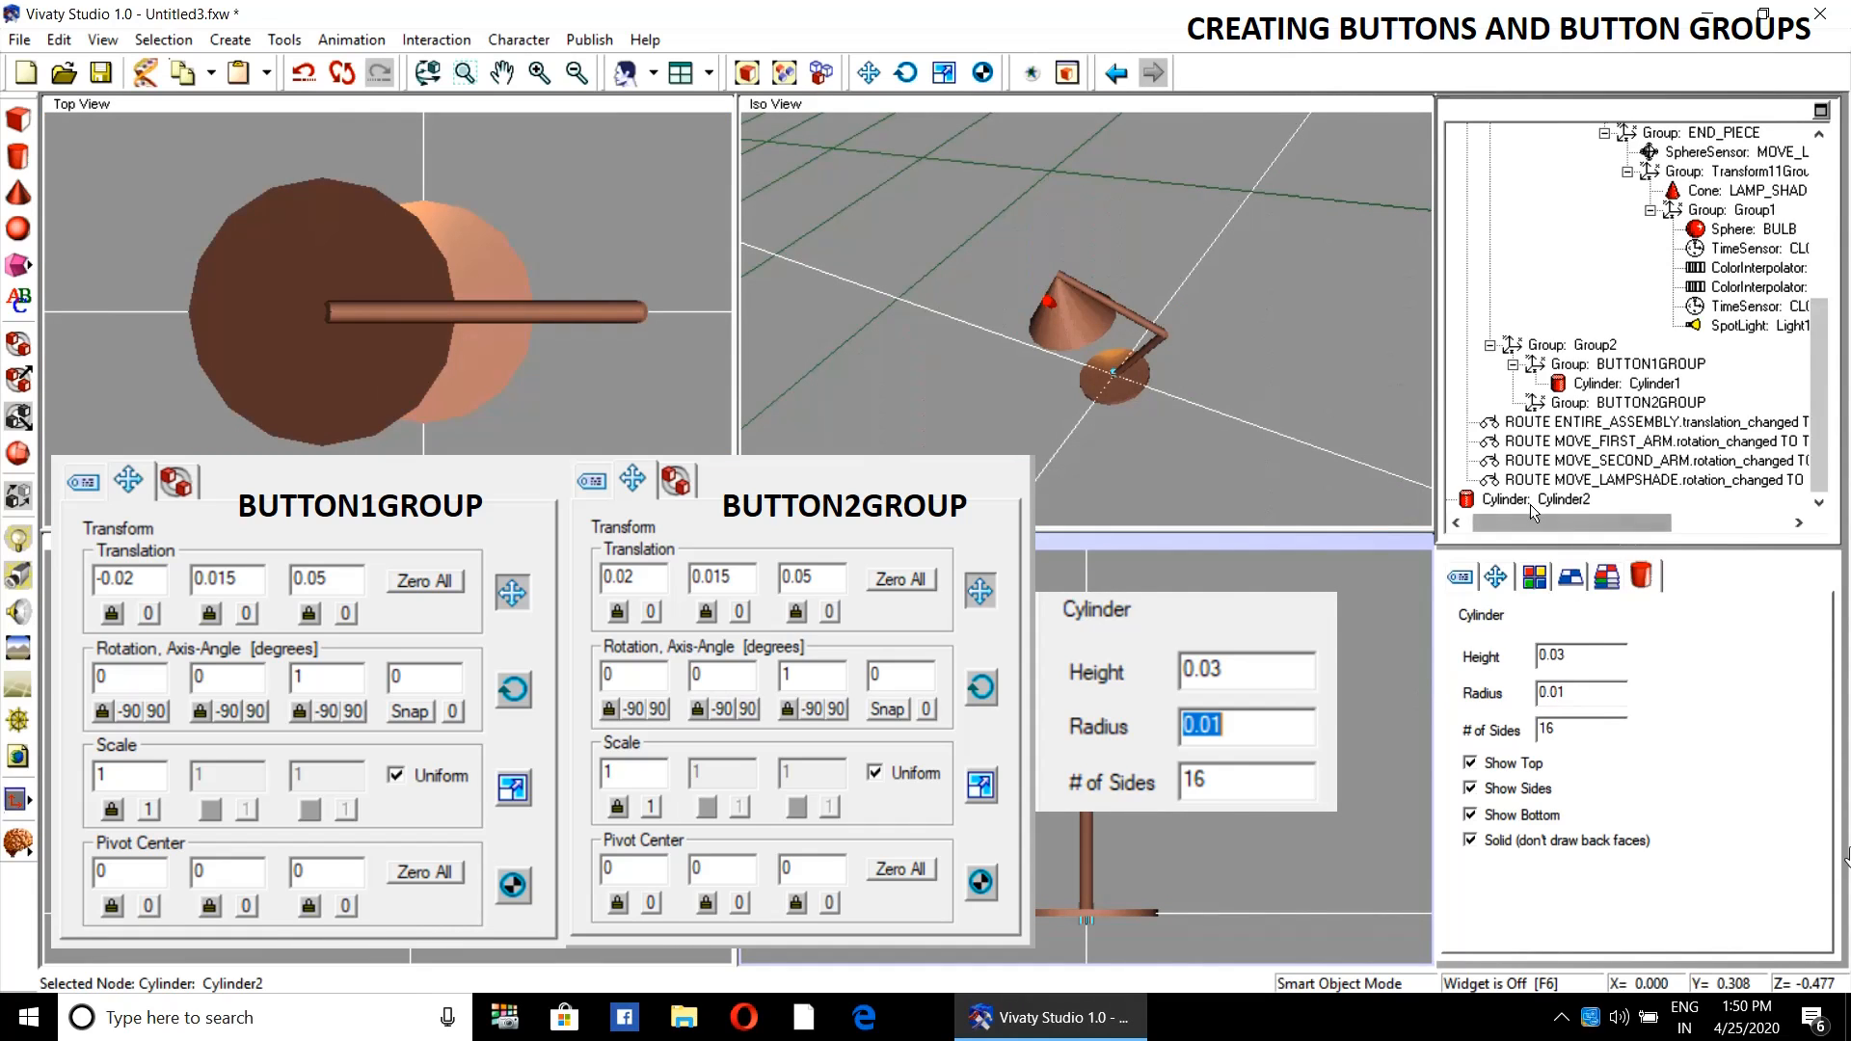
- Nest the second cylinder inside BUTTON2GROUP and check the translation of both button cylinders
left_click_drag(1530, 500, 1619, 403)
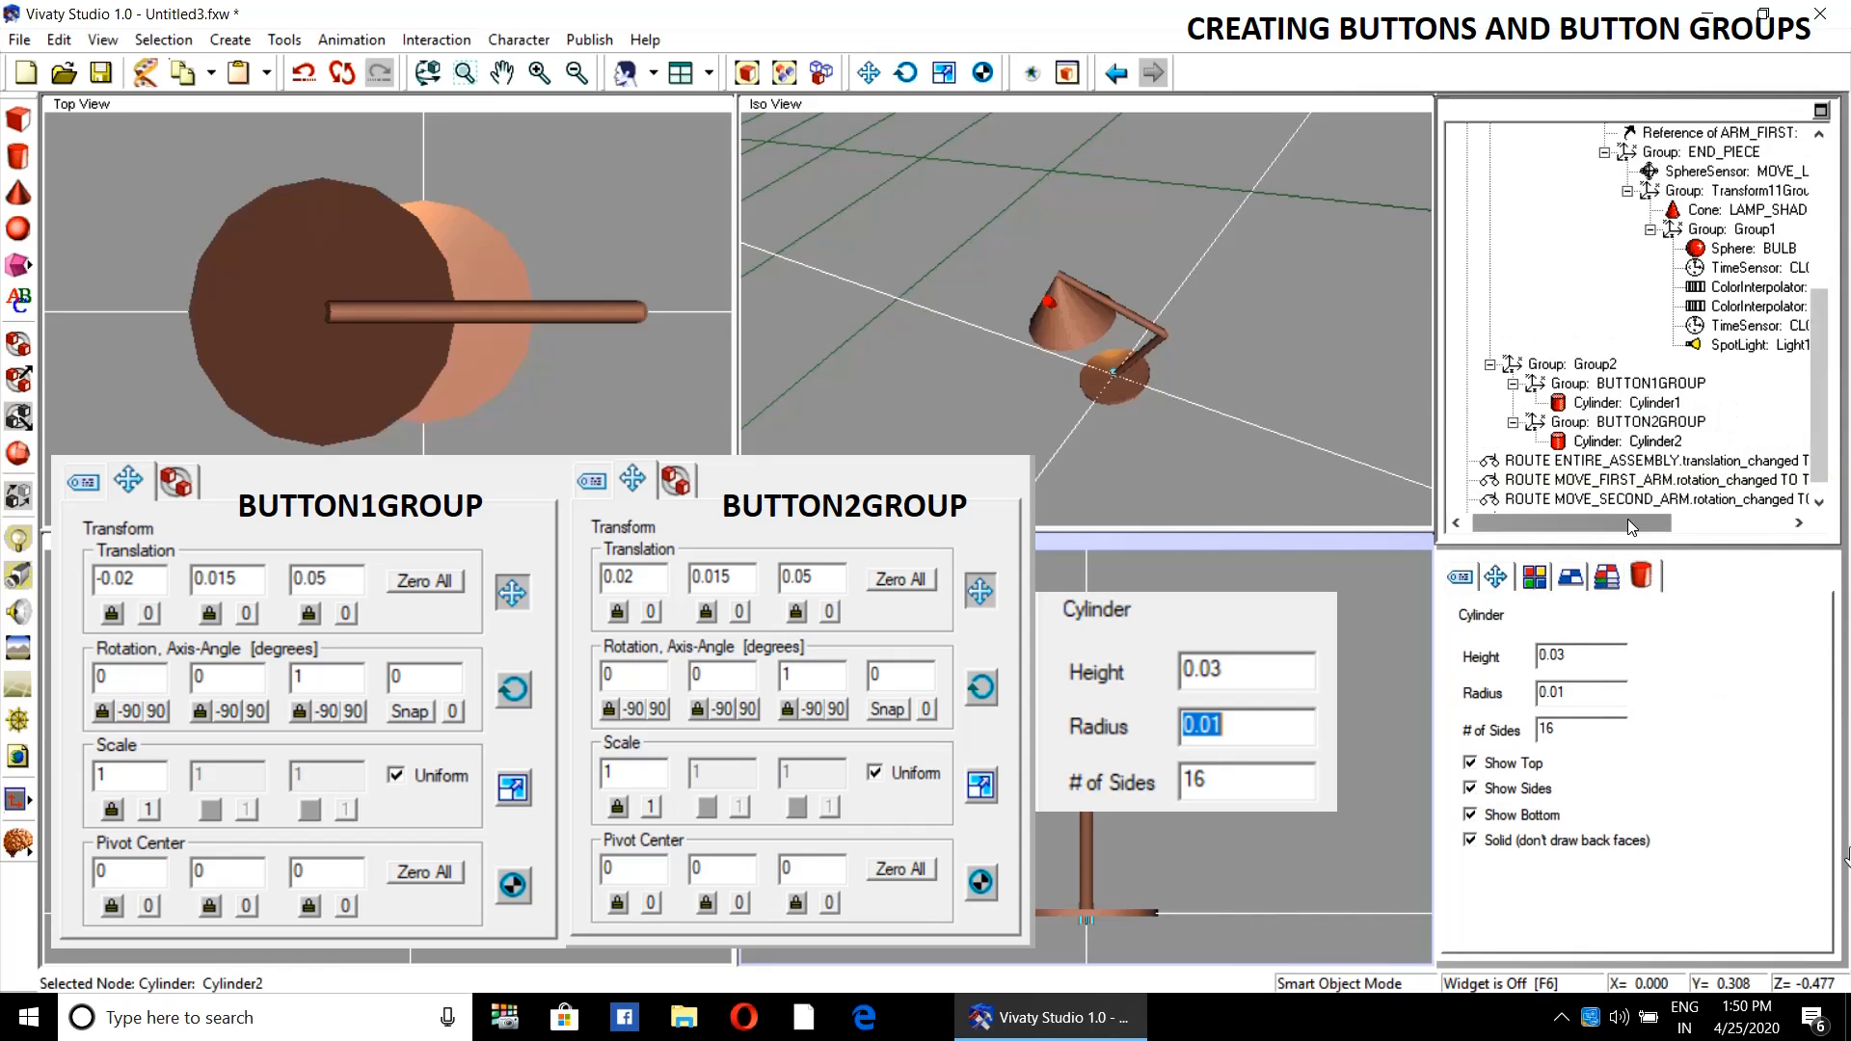
left_click(1645, 444)
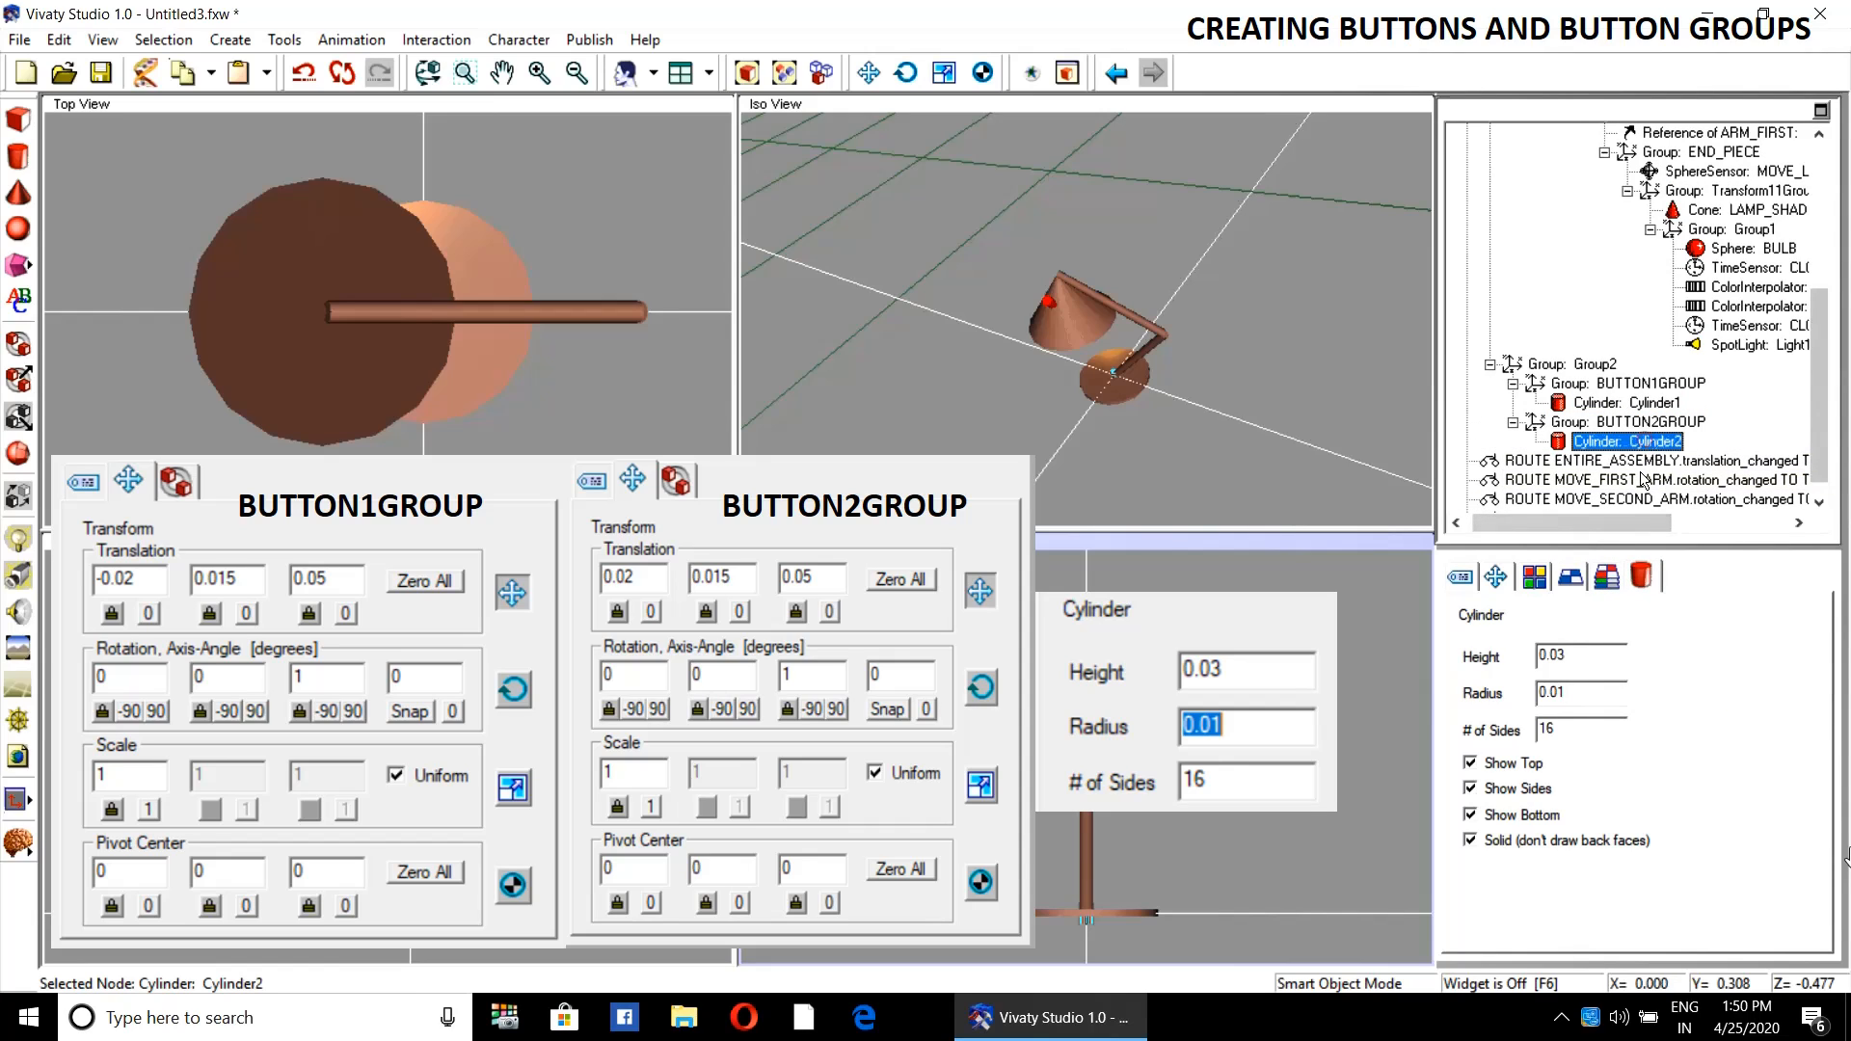
left_click(1496, 578)
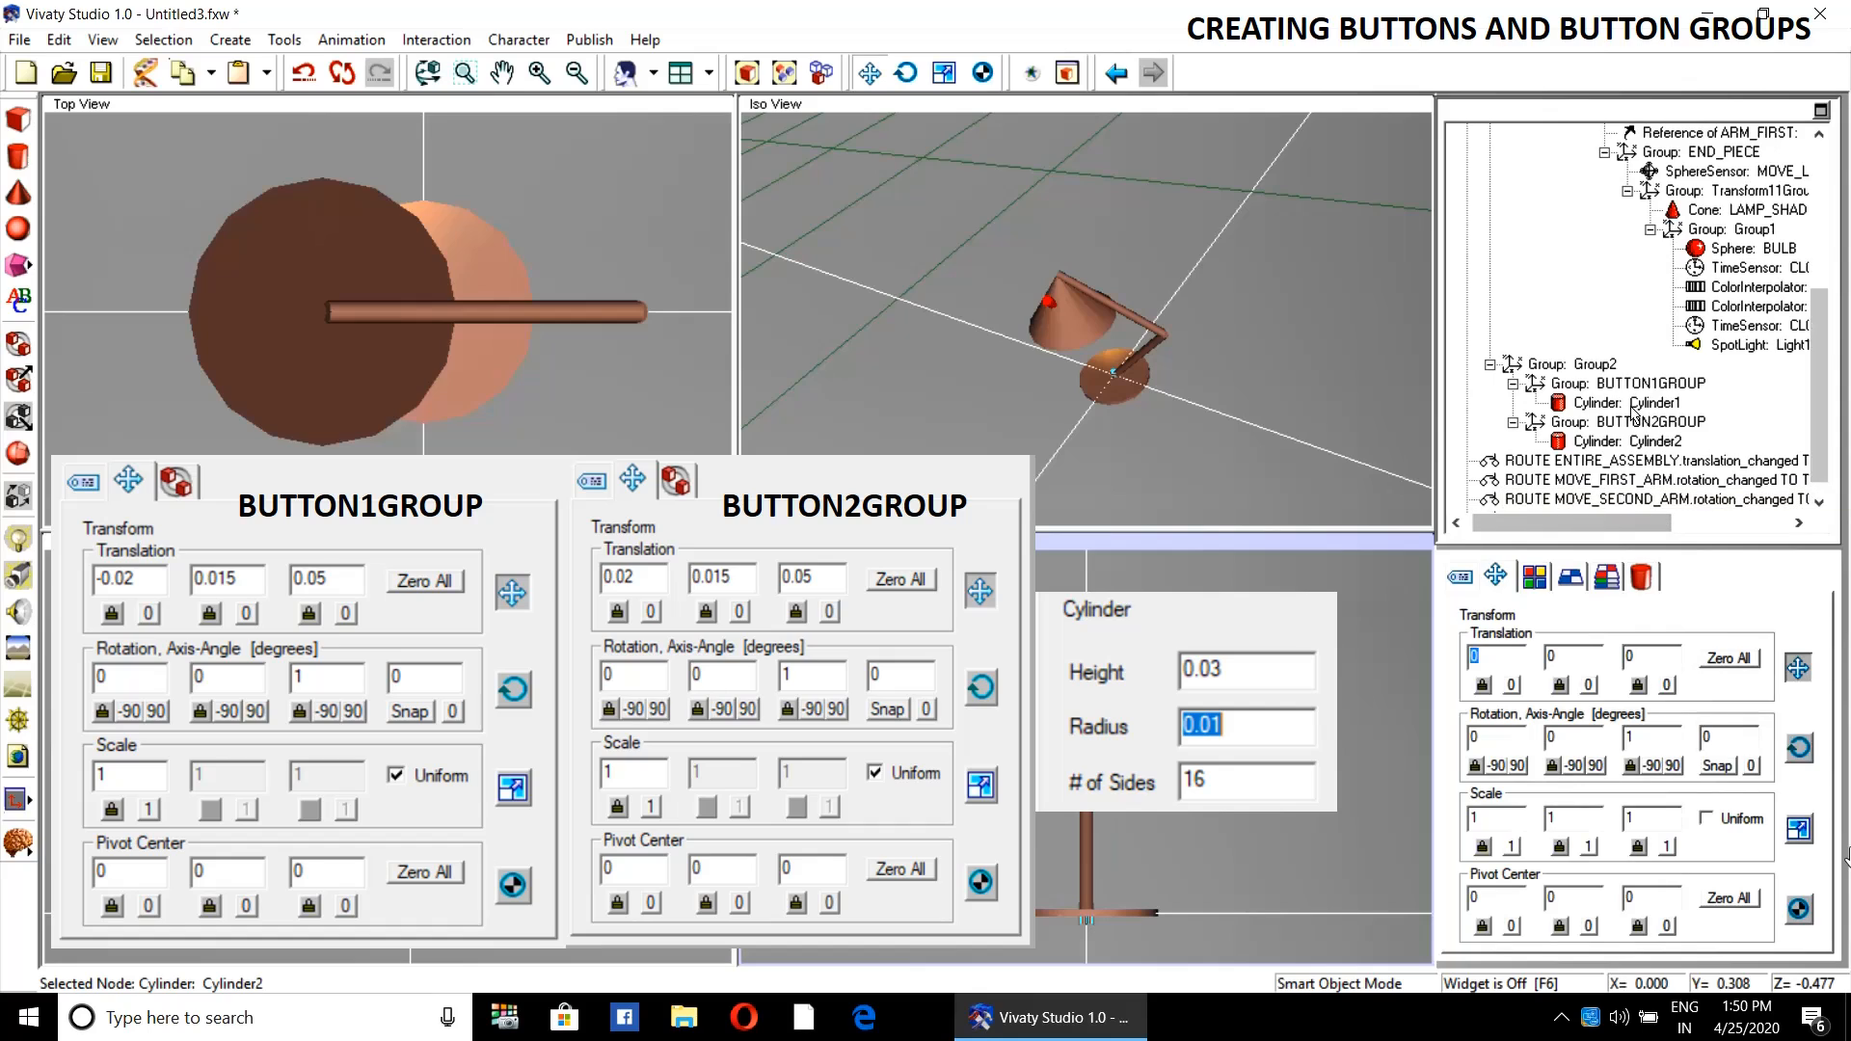
left_click(1626, 404)
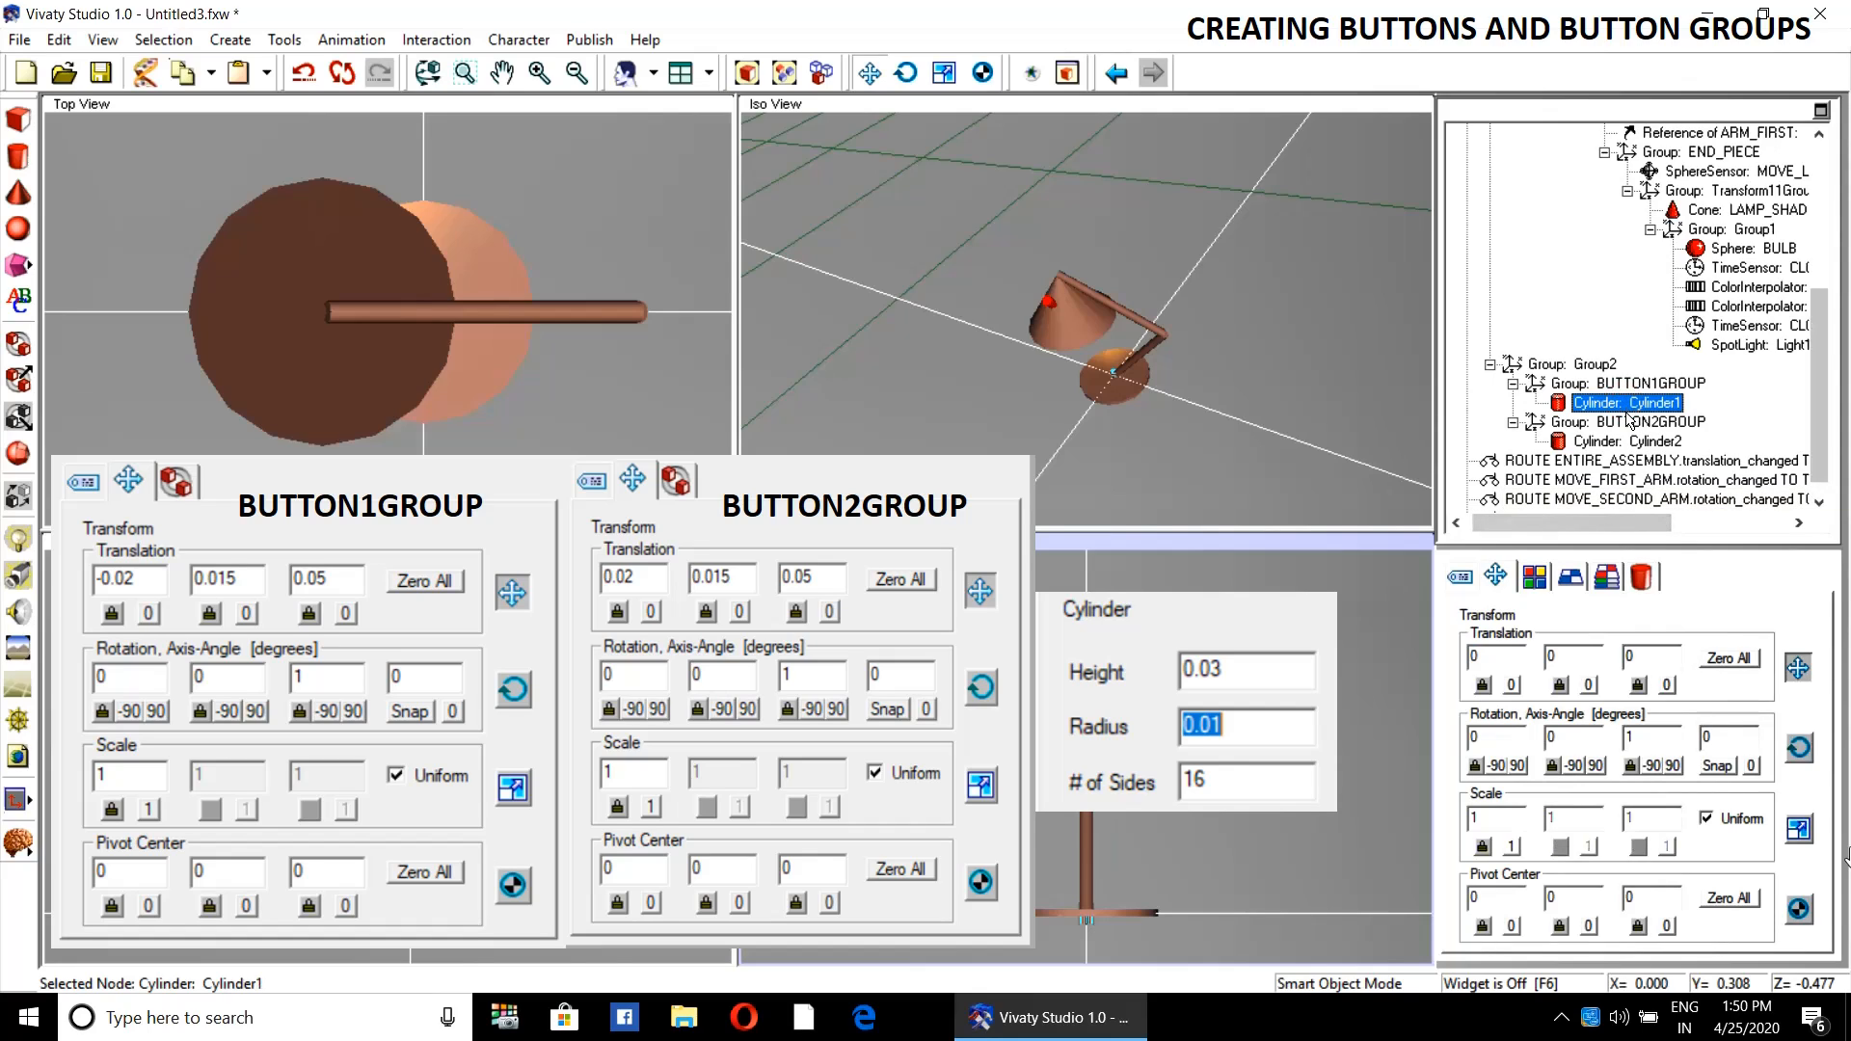
- Set BUTTON1GROUP's translation to -0.02, 0.015, 0.05 and deselect the group
left_click(1627, 384)
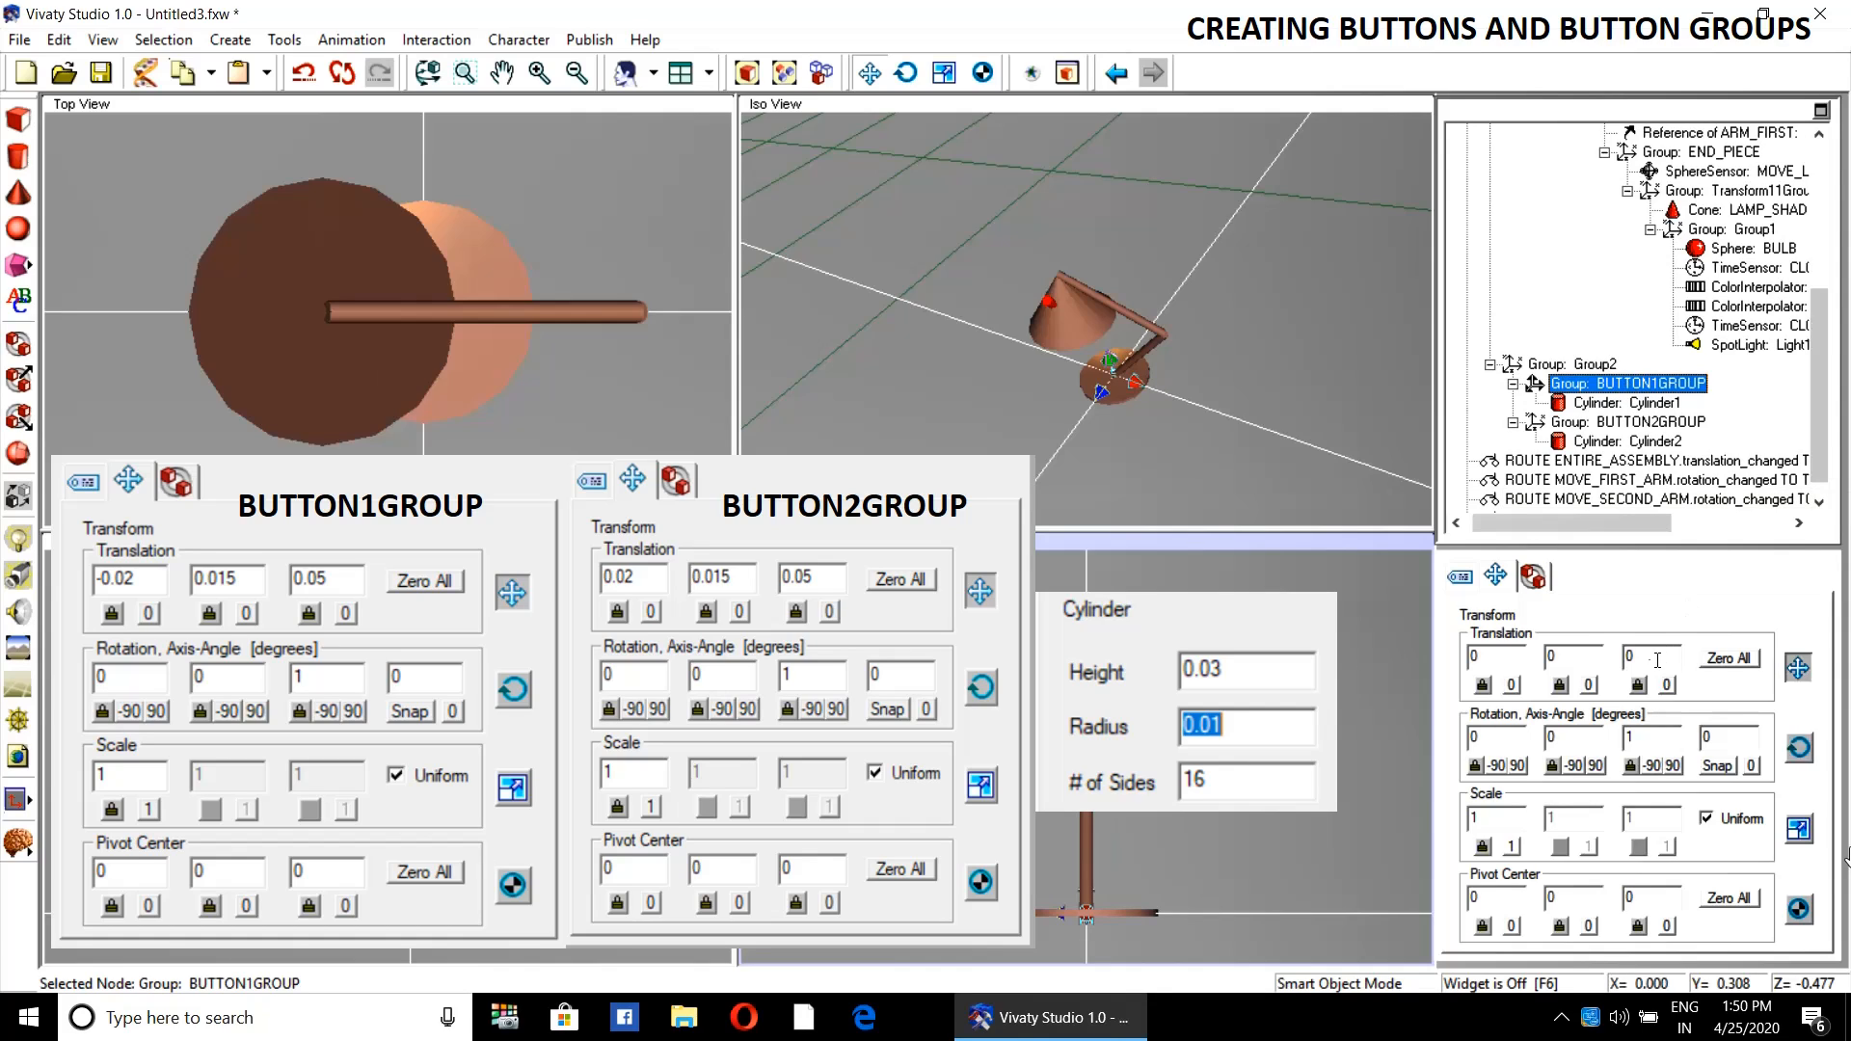
left_click(1495, 657)
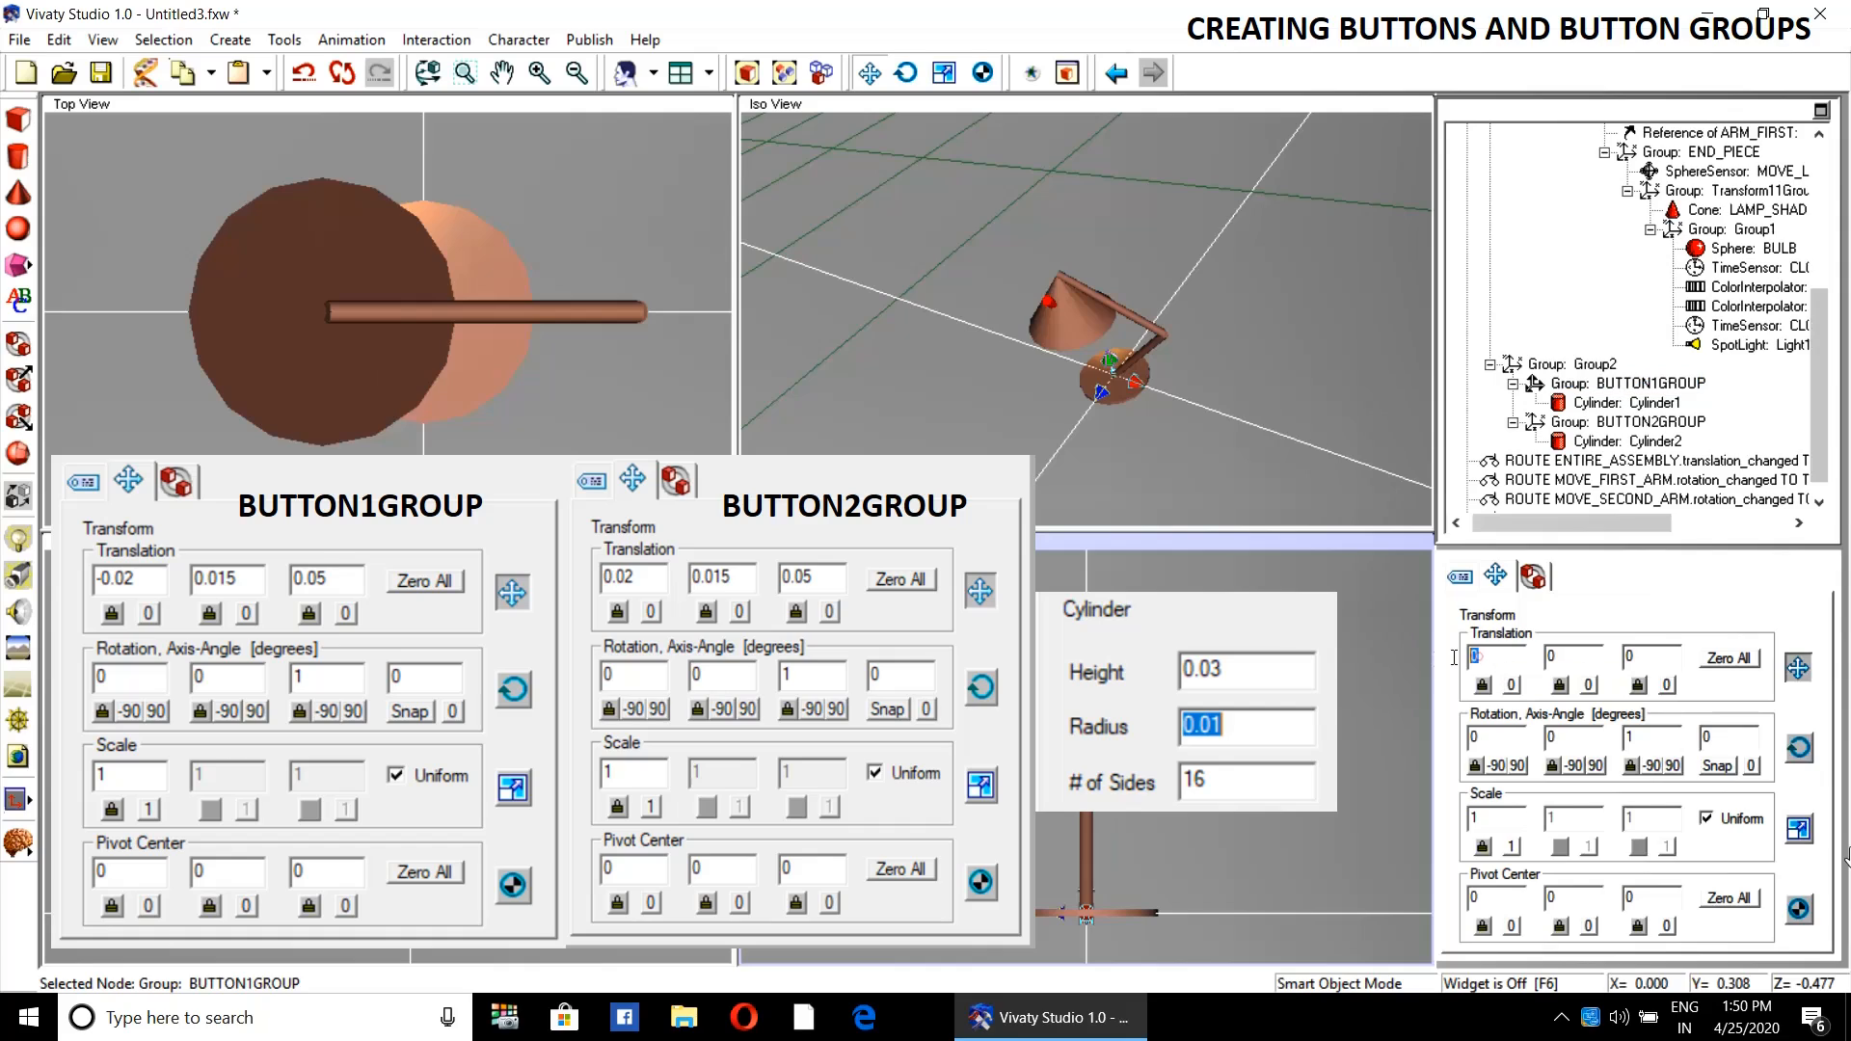
type("-")
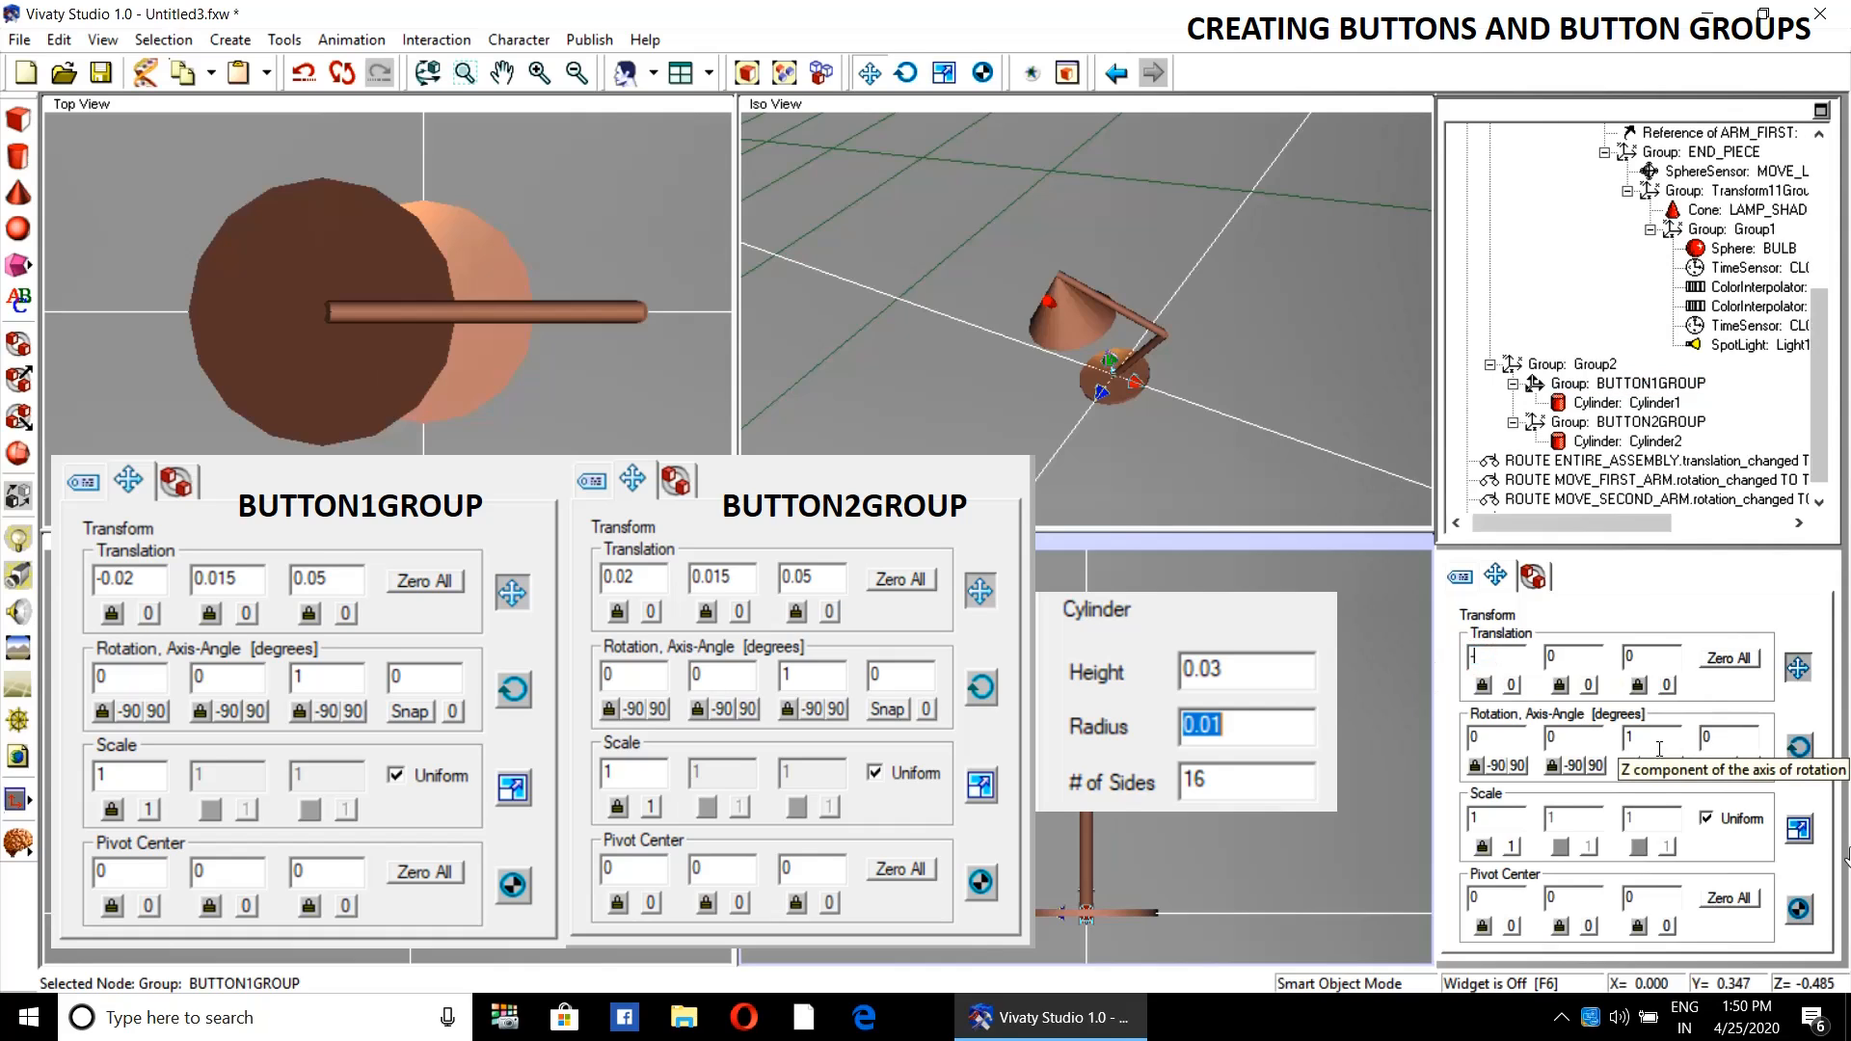
type("0.02")
left_click(1550, 657)
double_click(1572, 655)
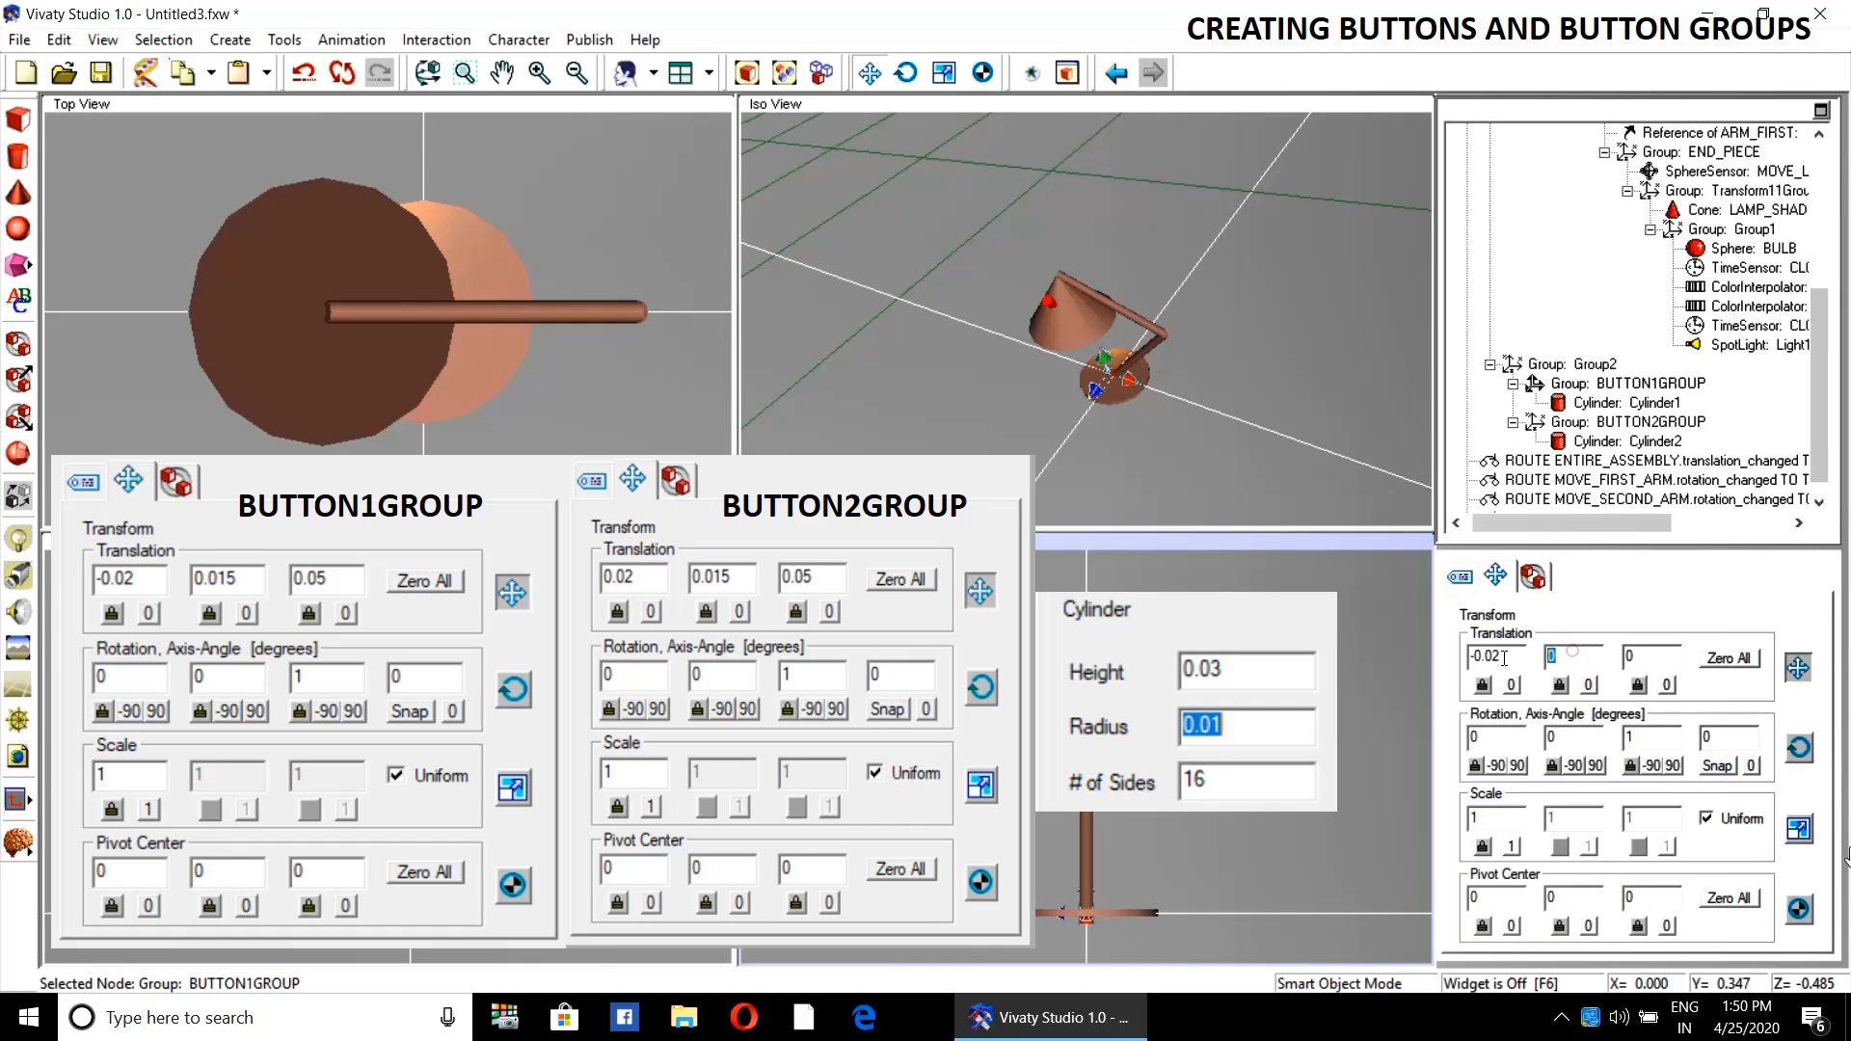
type("0.015")
left_click(1655, 658)
type(".05")
key("Return")
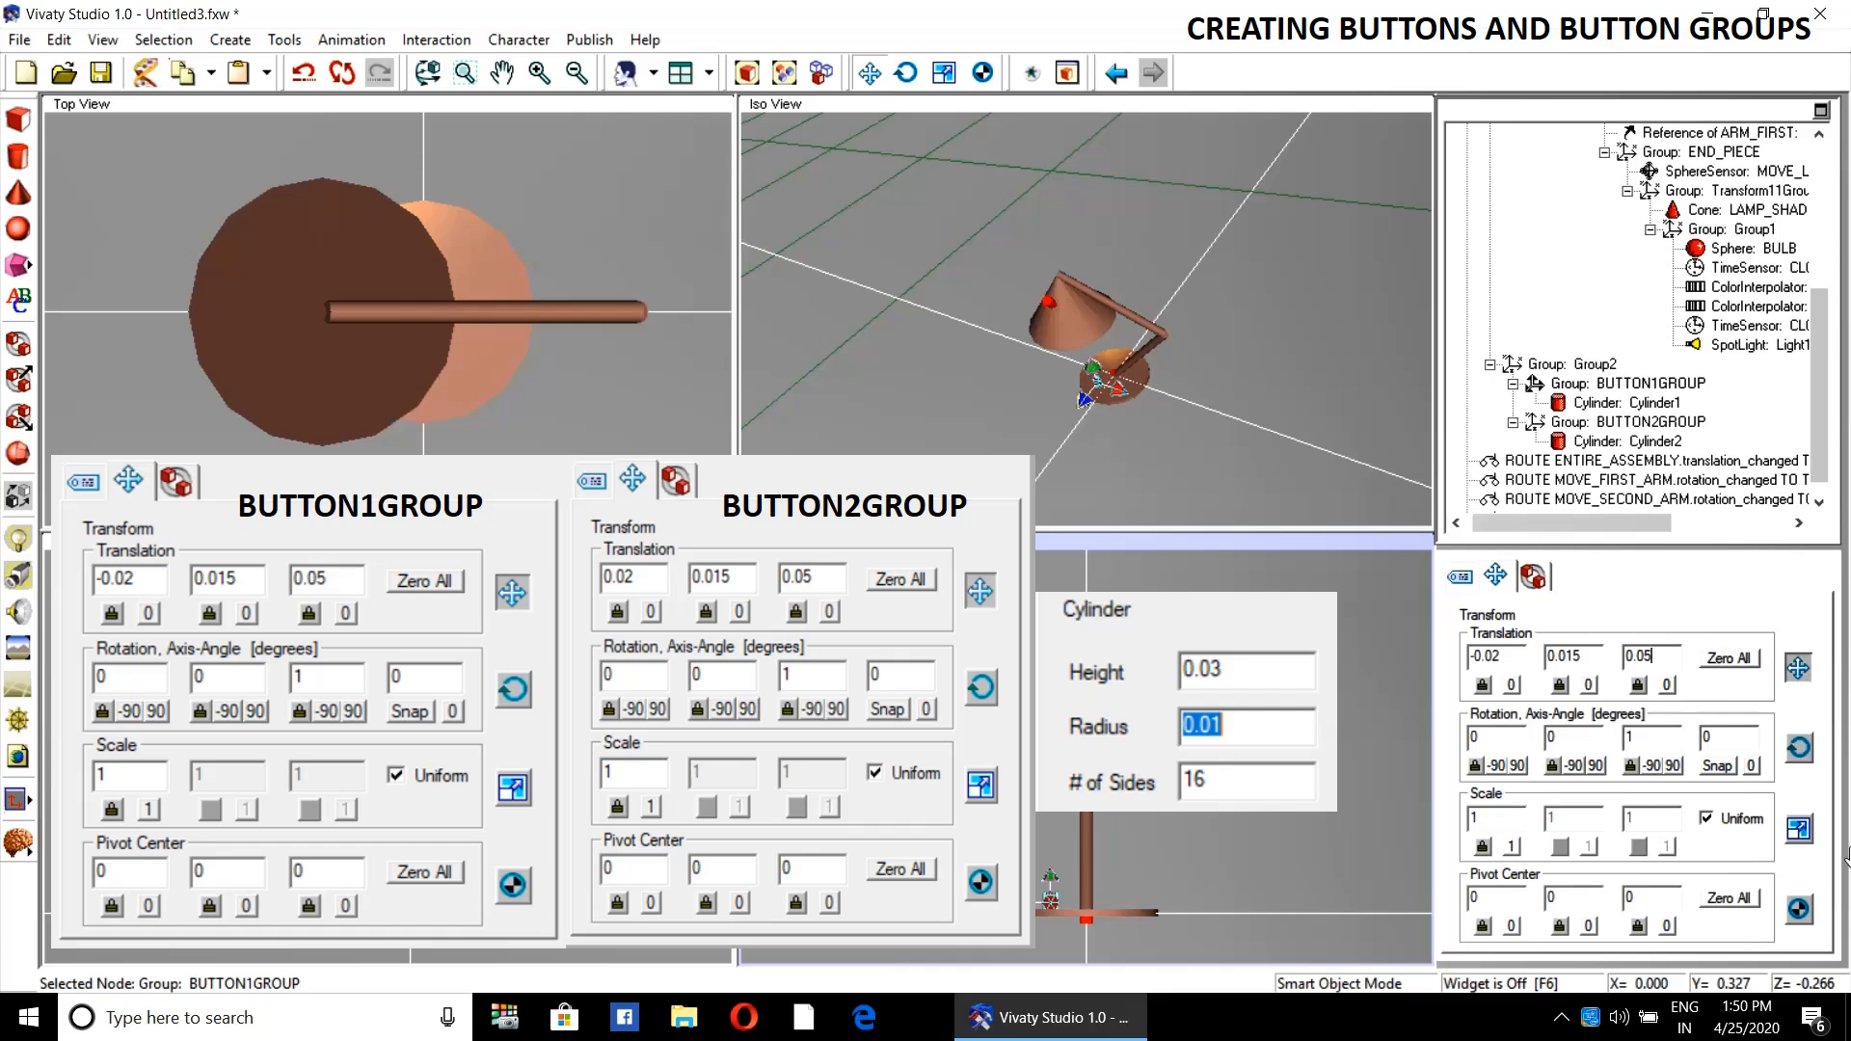
key("Escape")
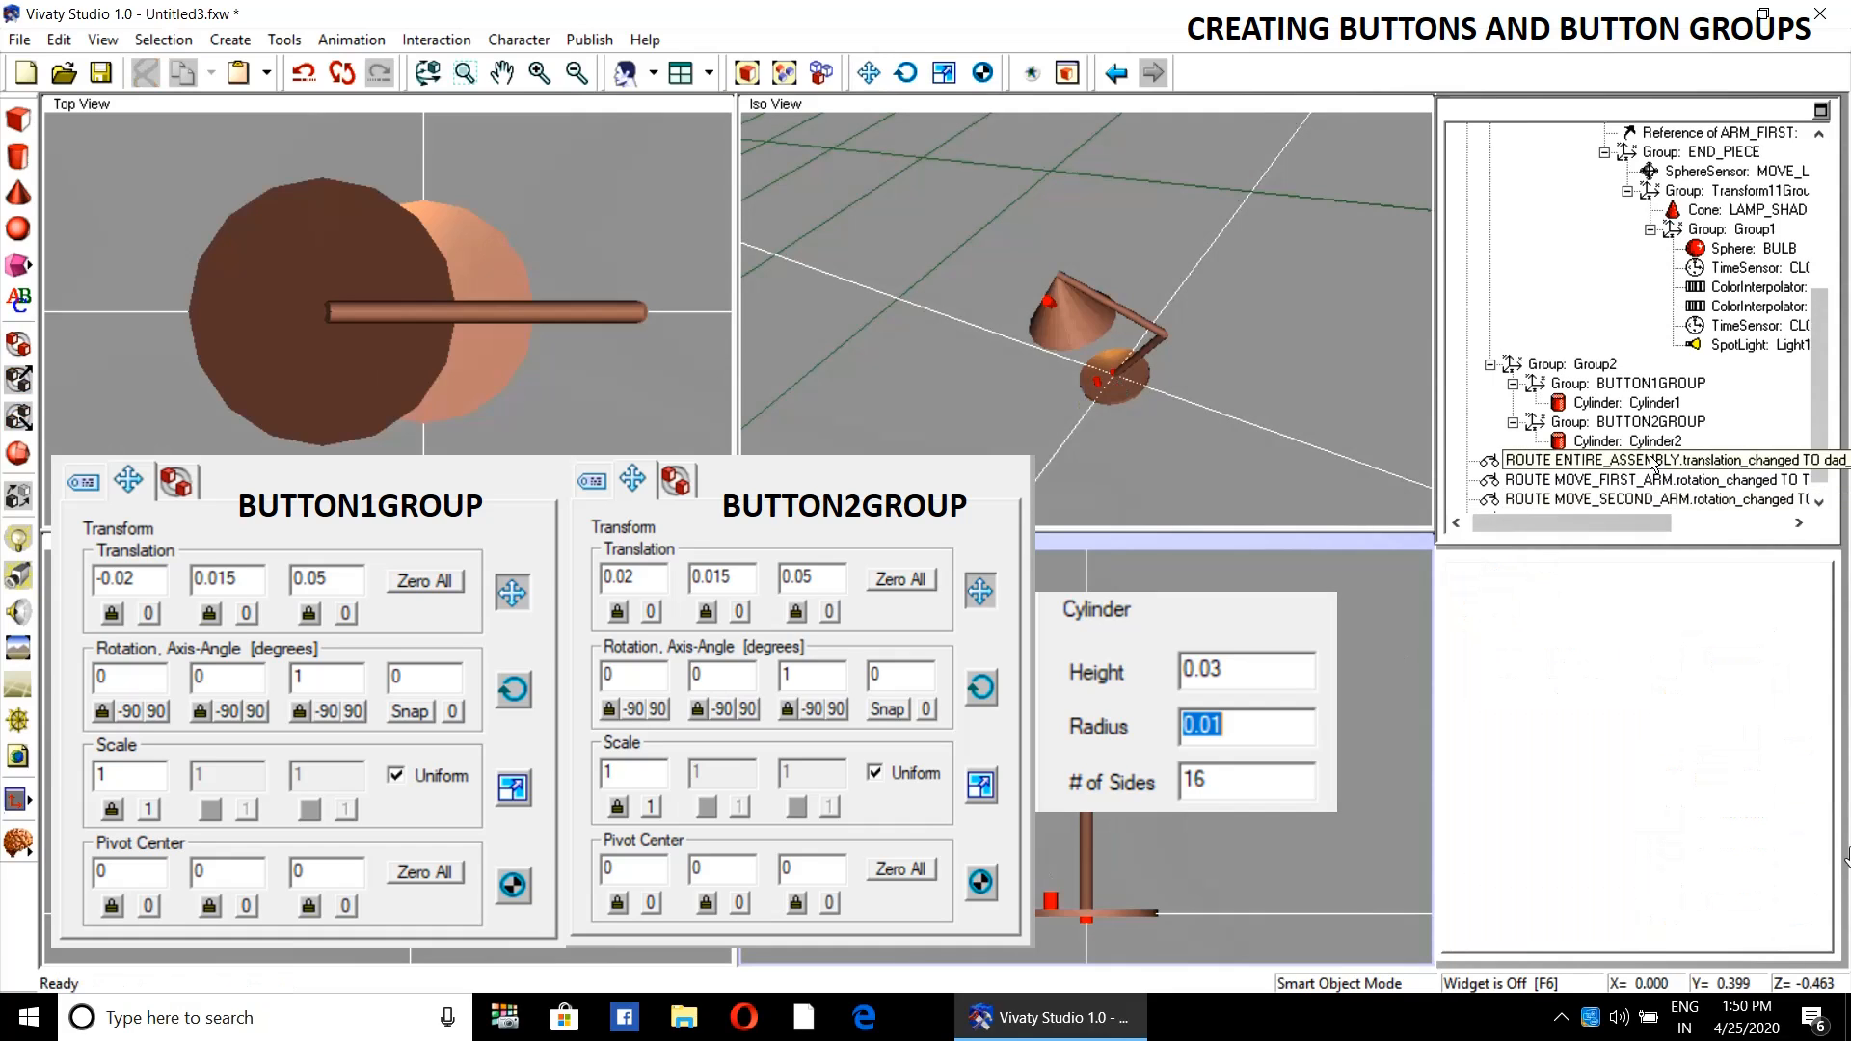
- Set BUTTON2GROUP's translation to 0.02, 0.015, 0.05 and deselect the group
left_click(1639, 421)
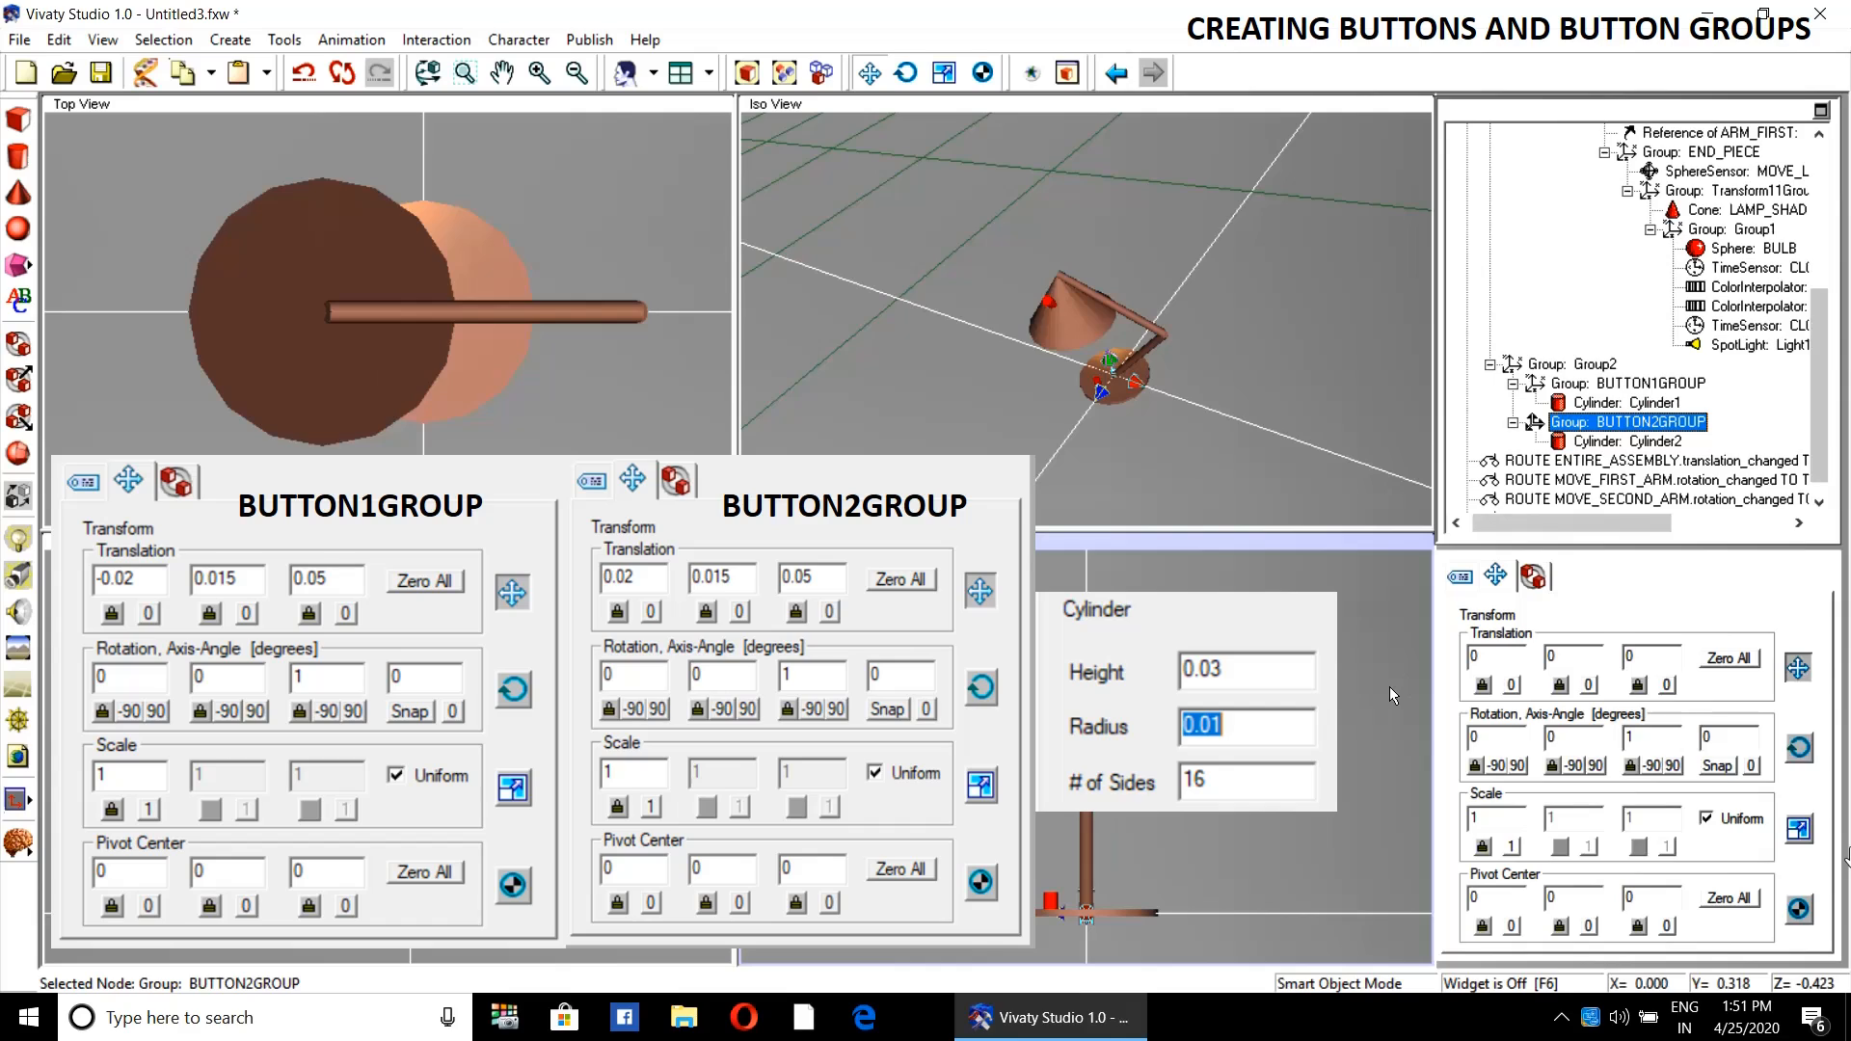
left_click(1506, 662)
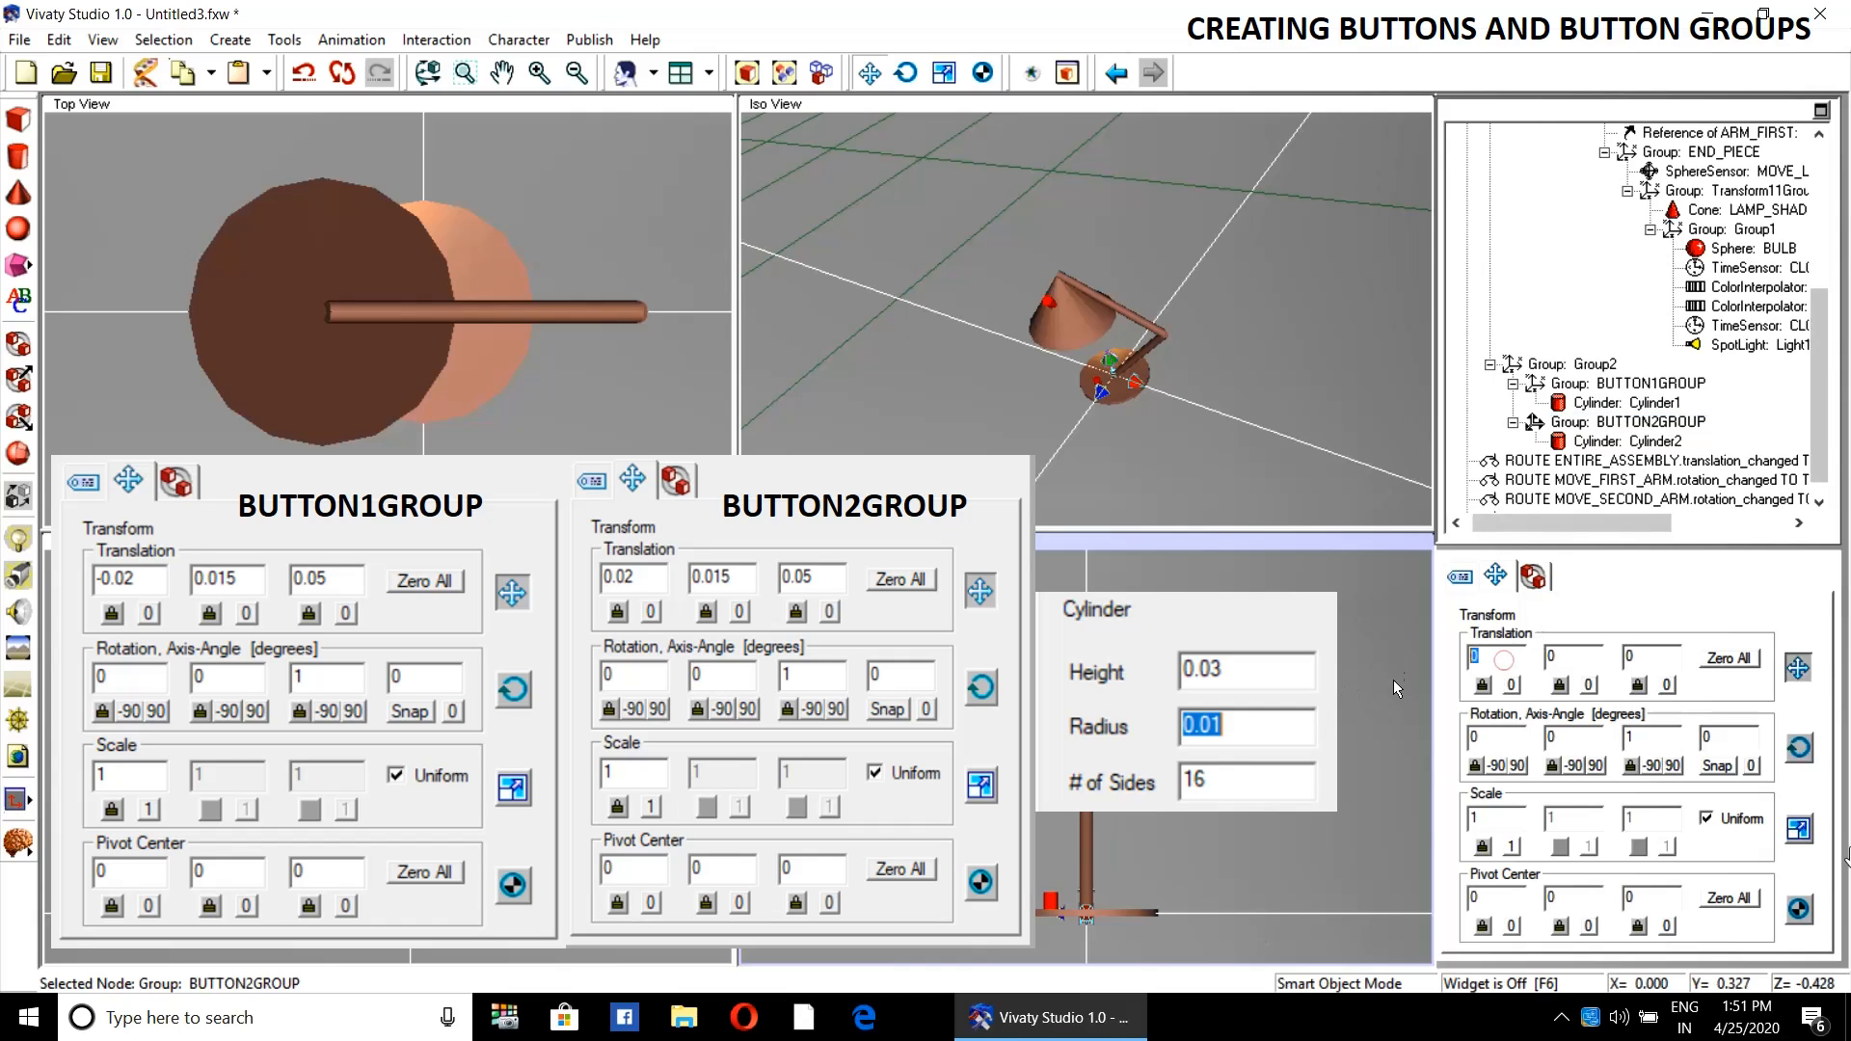
type(".02")
key("Tab")
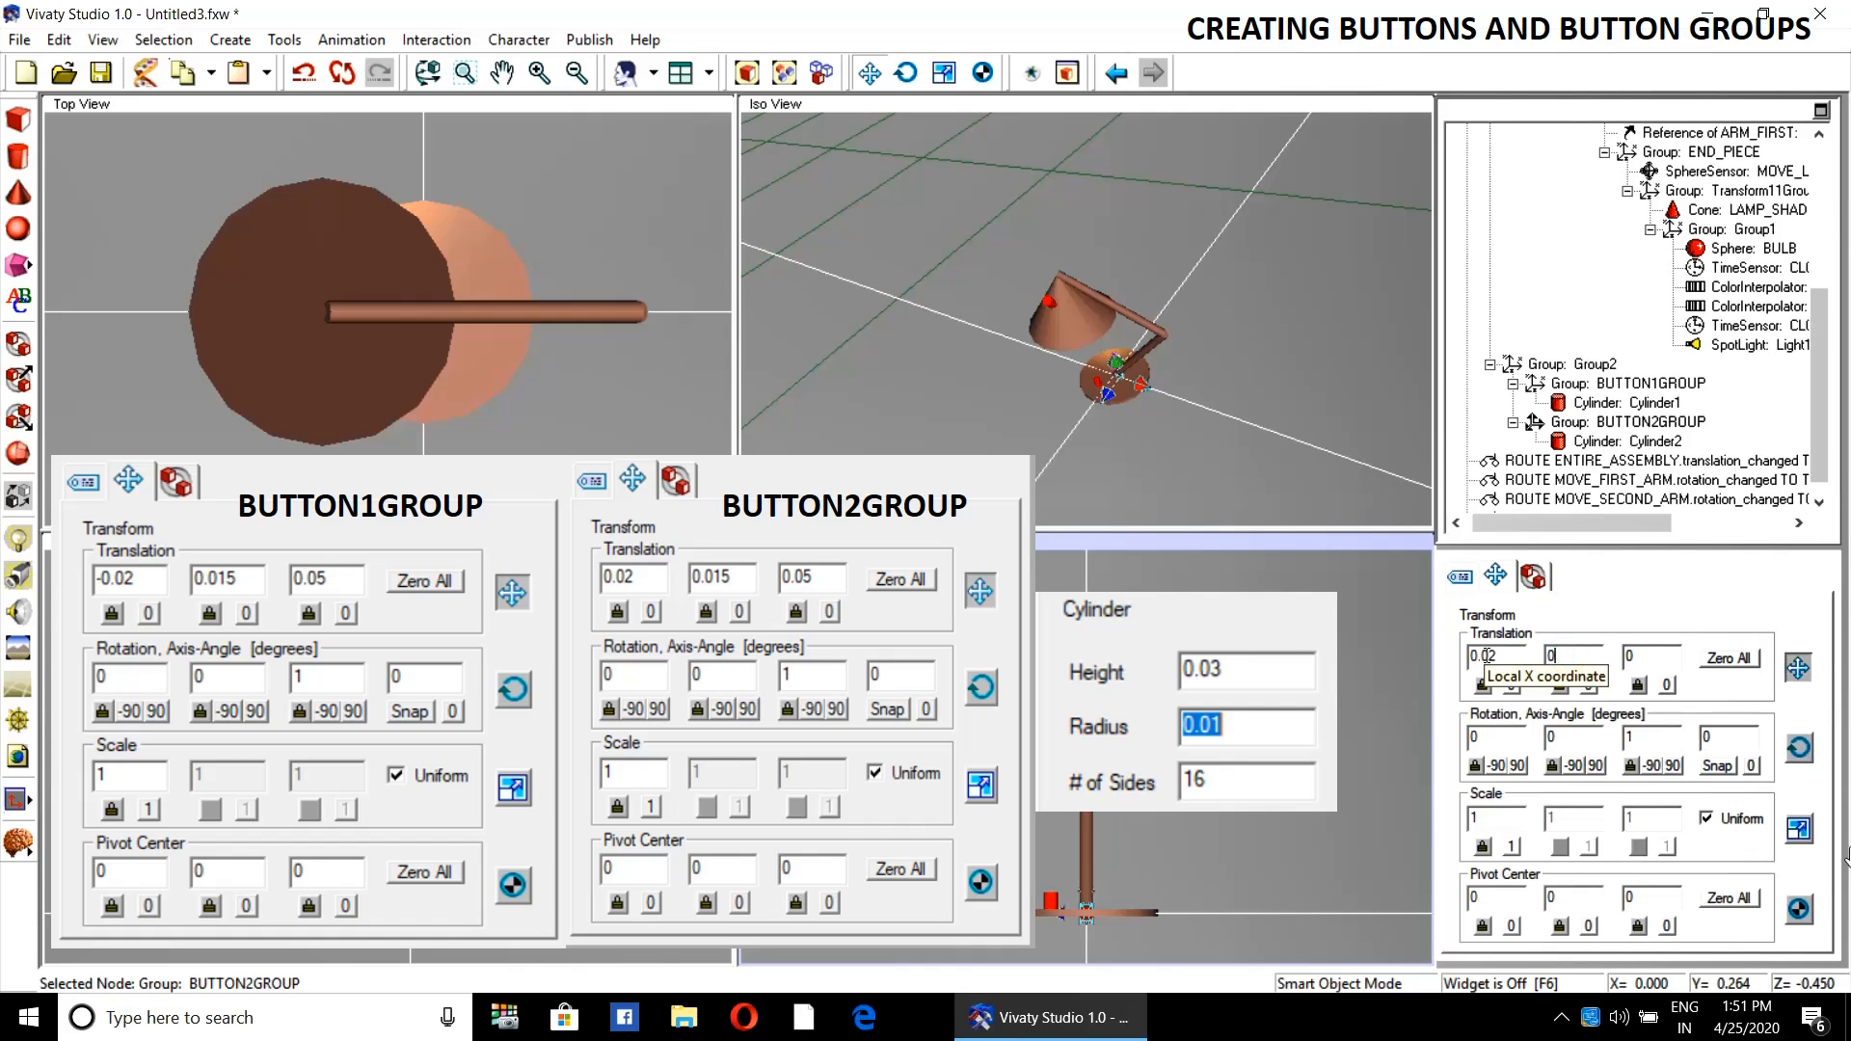
type("0.015")
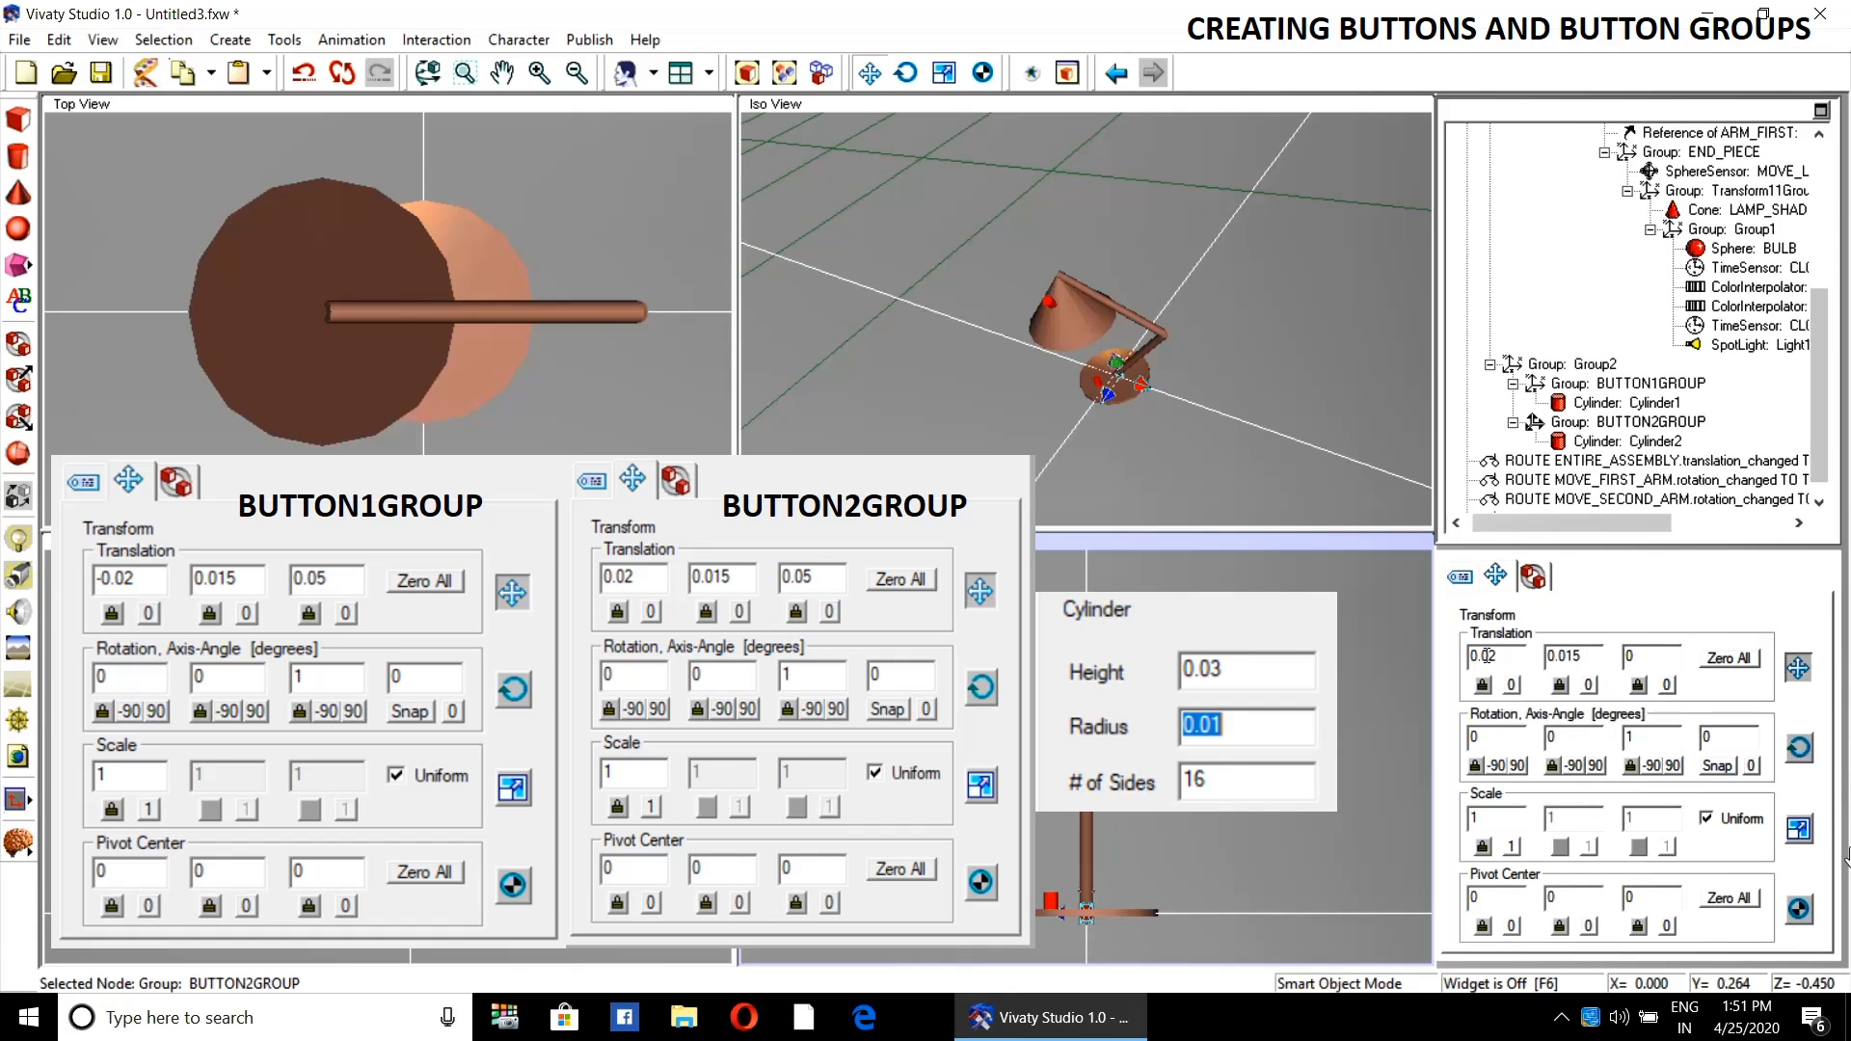
left_click(1668, 658)
key("Return")
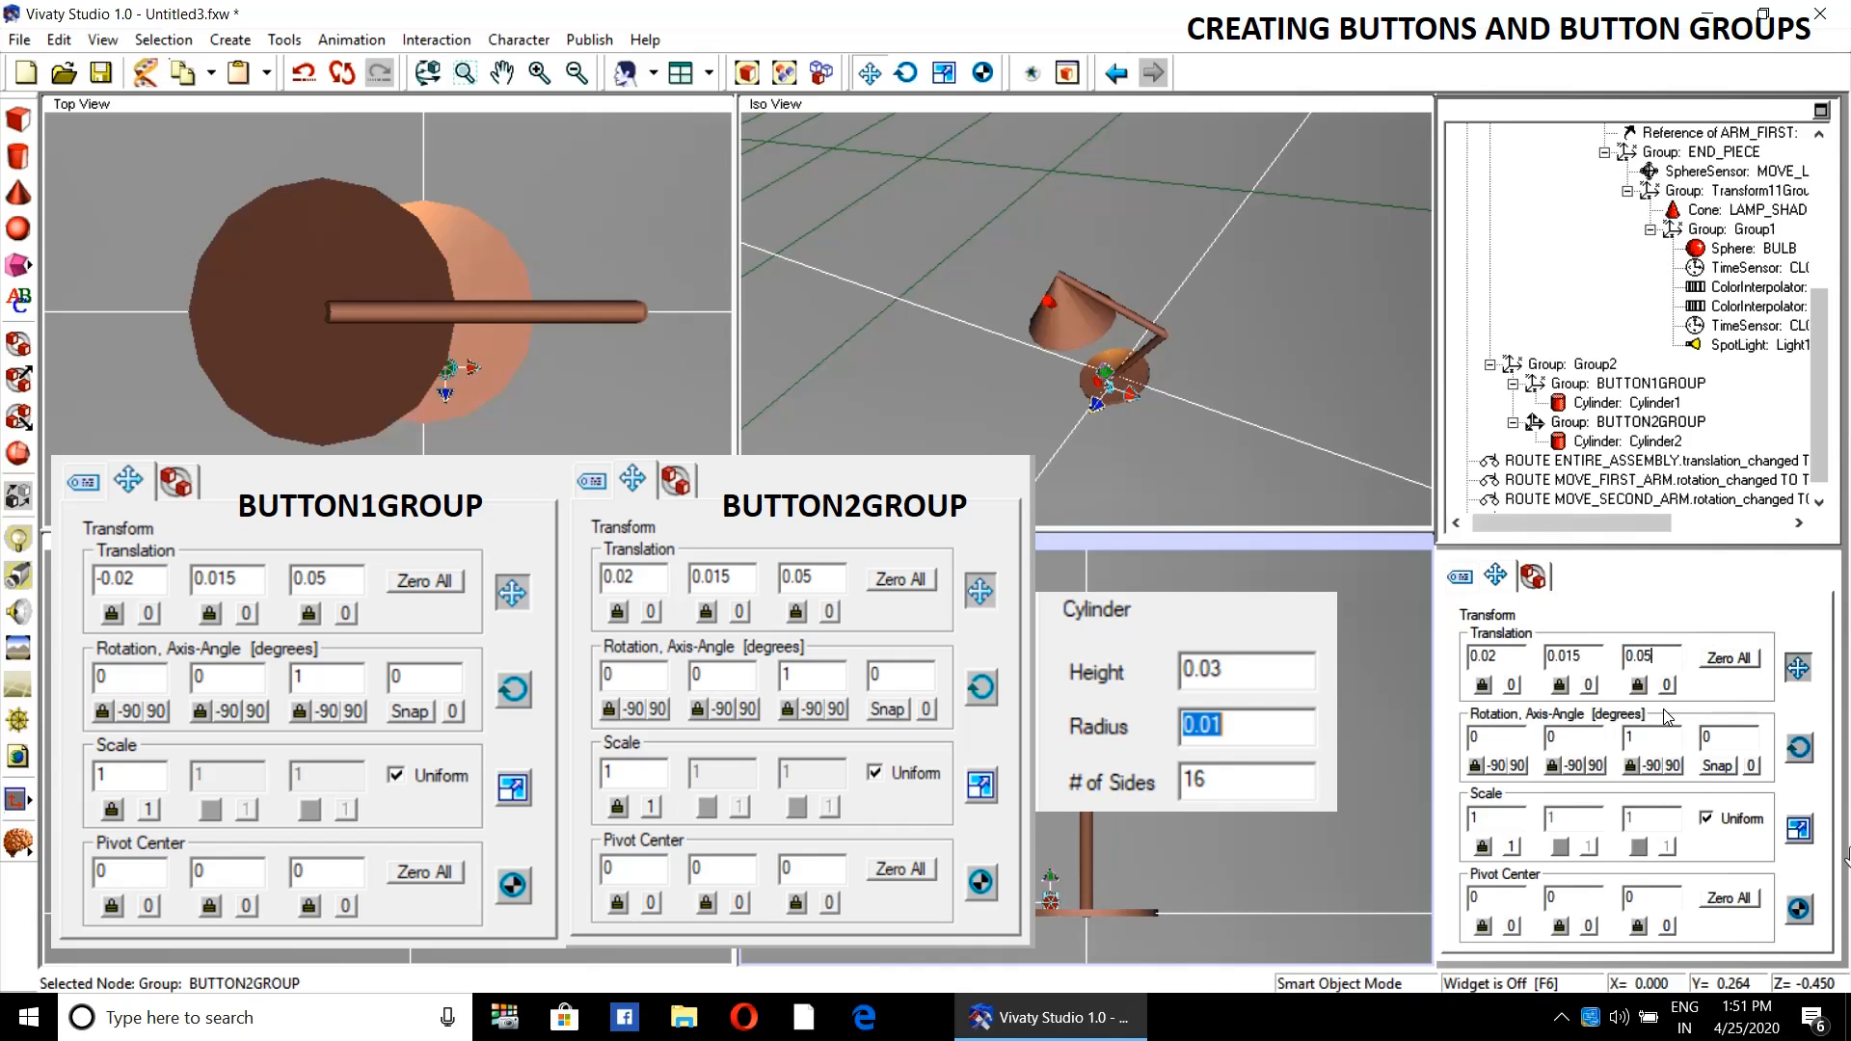
left_click(925, 777)
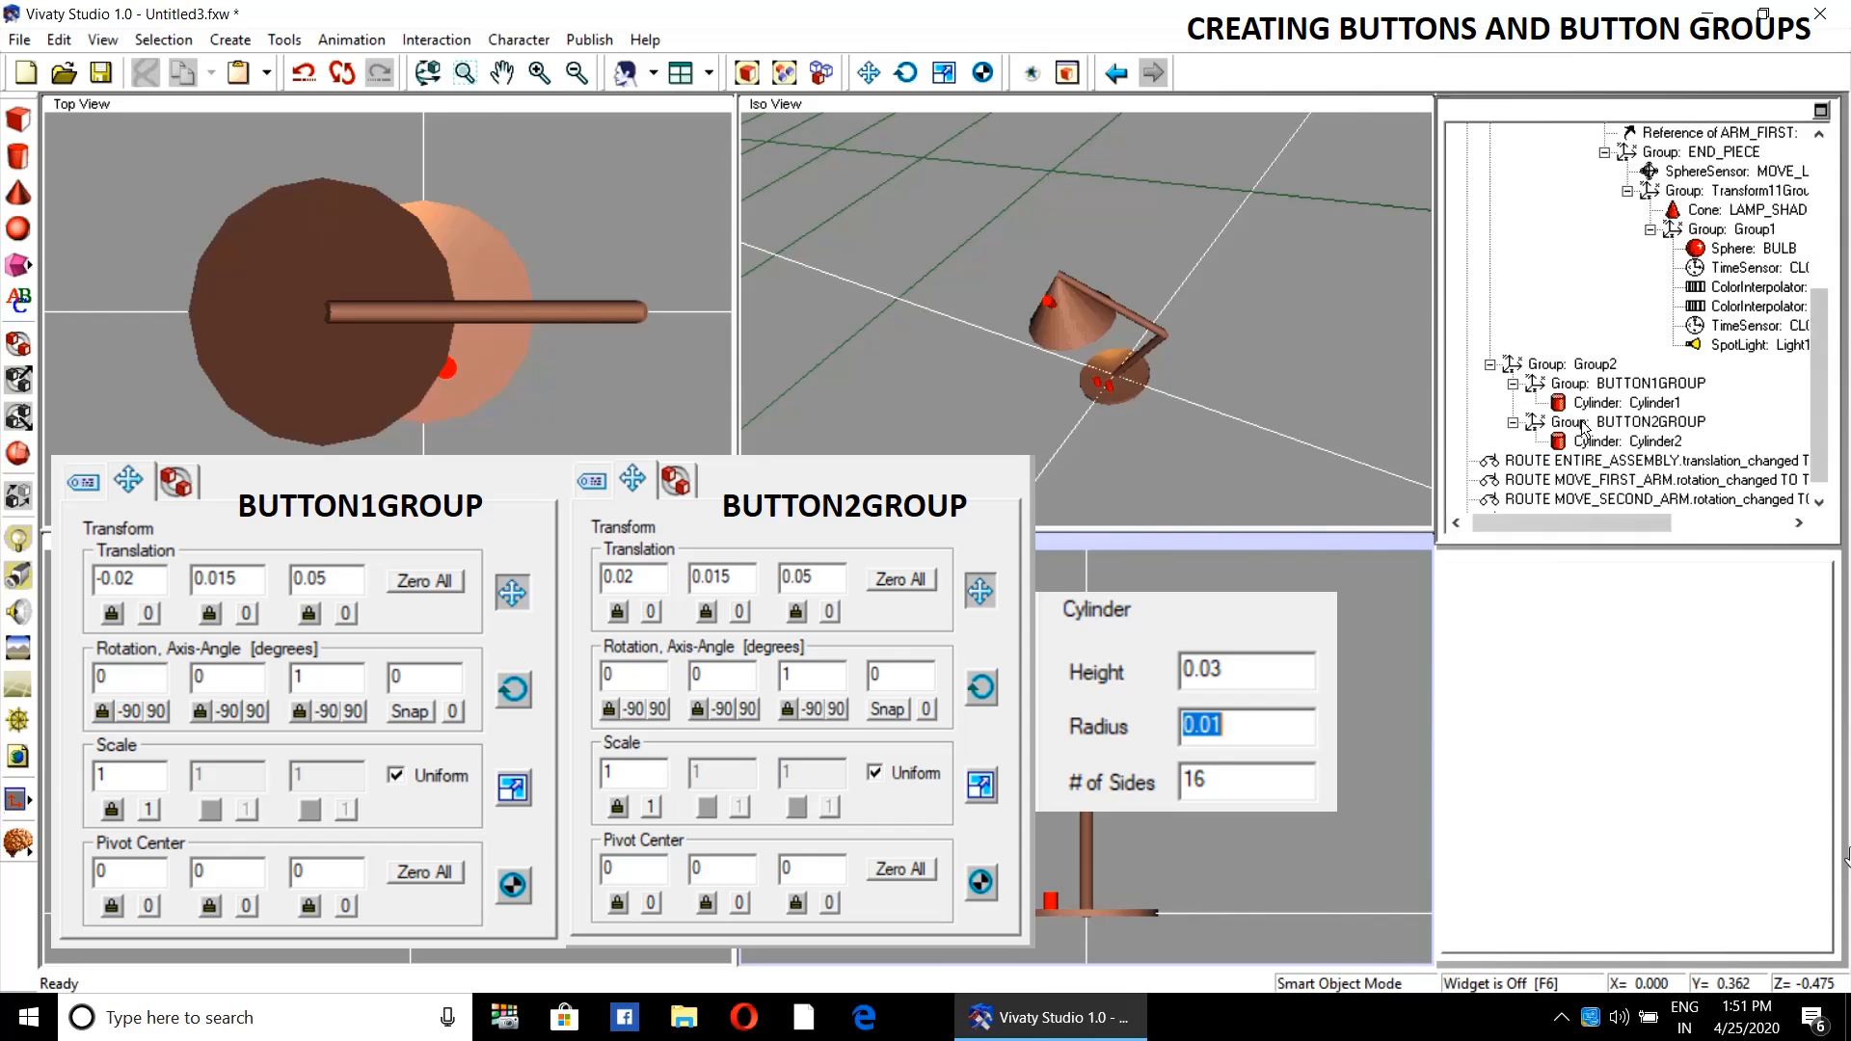
- Give the cylinder in BUTTON1GROUP a red material and the cylinder in BUTTON2GROUP a blue material
left_click(1654, 403)
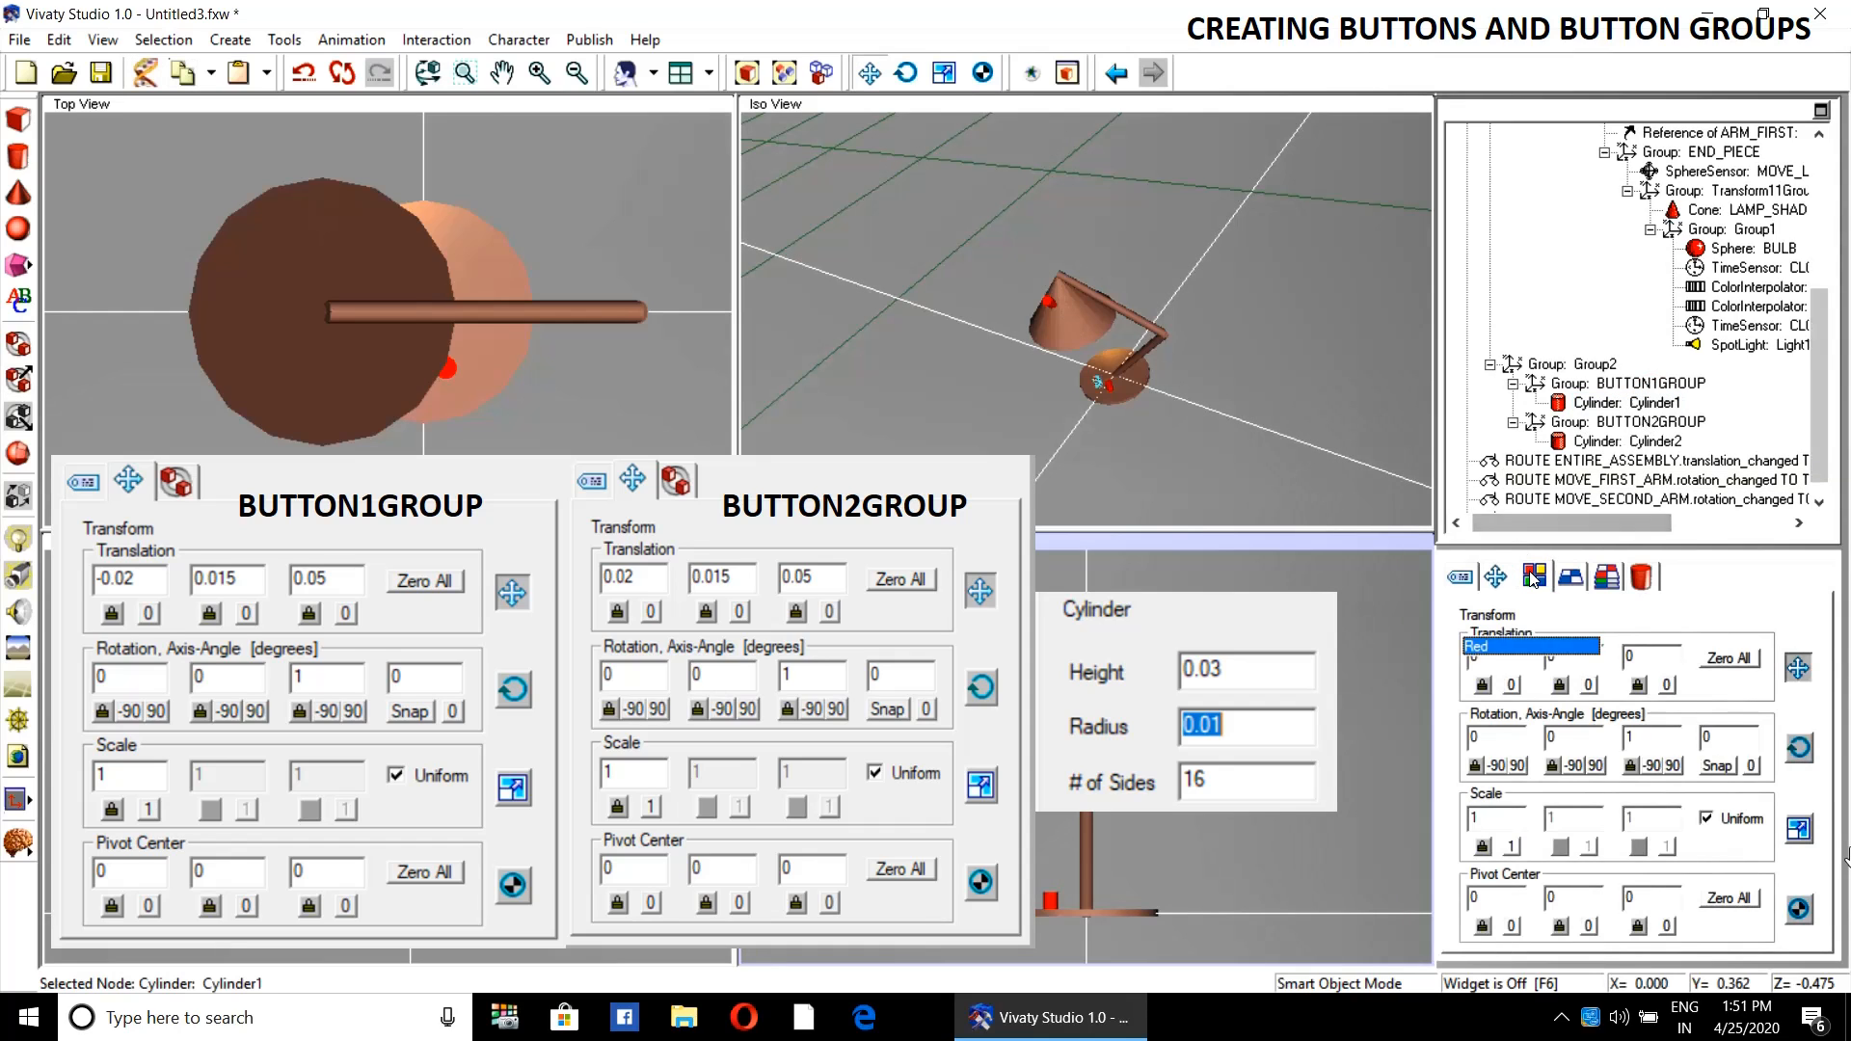
left_click(1534, 577)
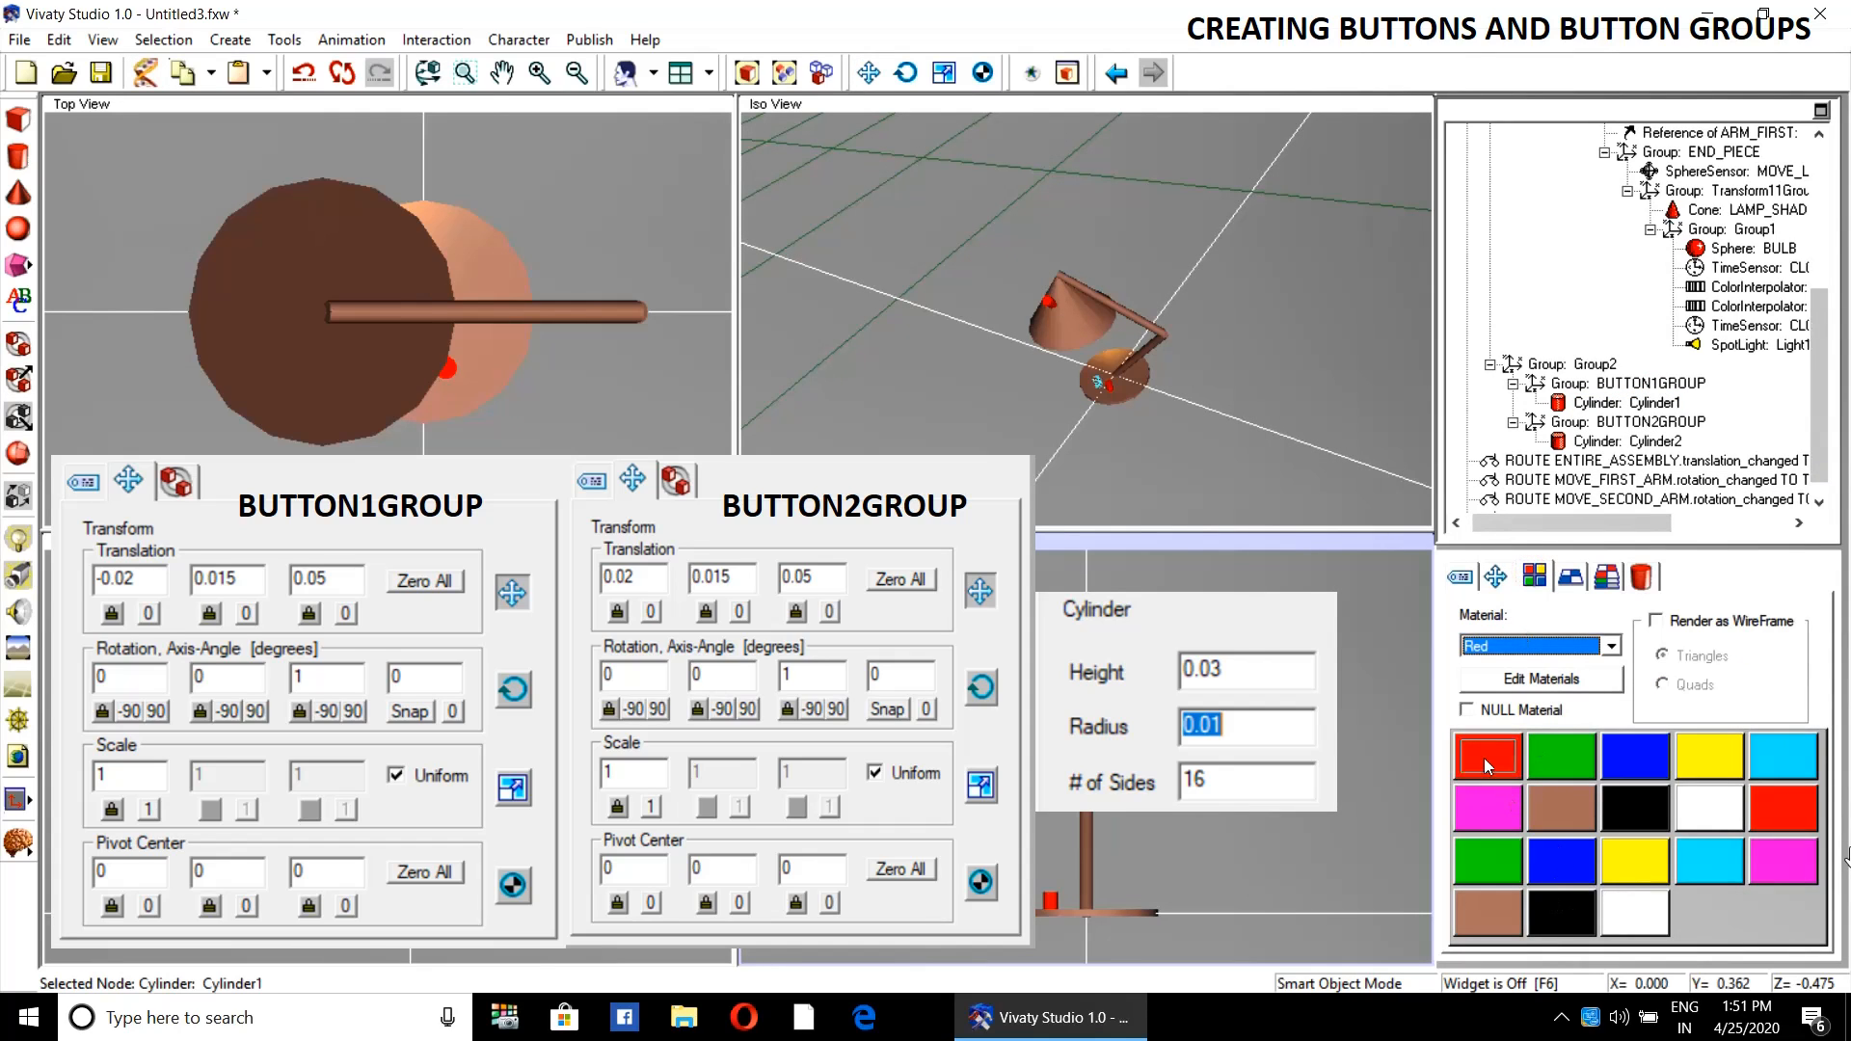
left_click(1606, 442)
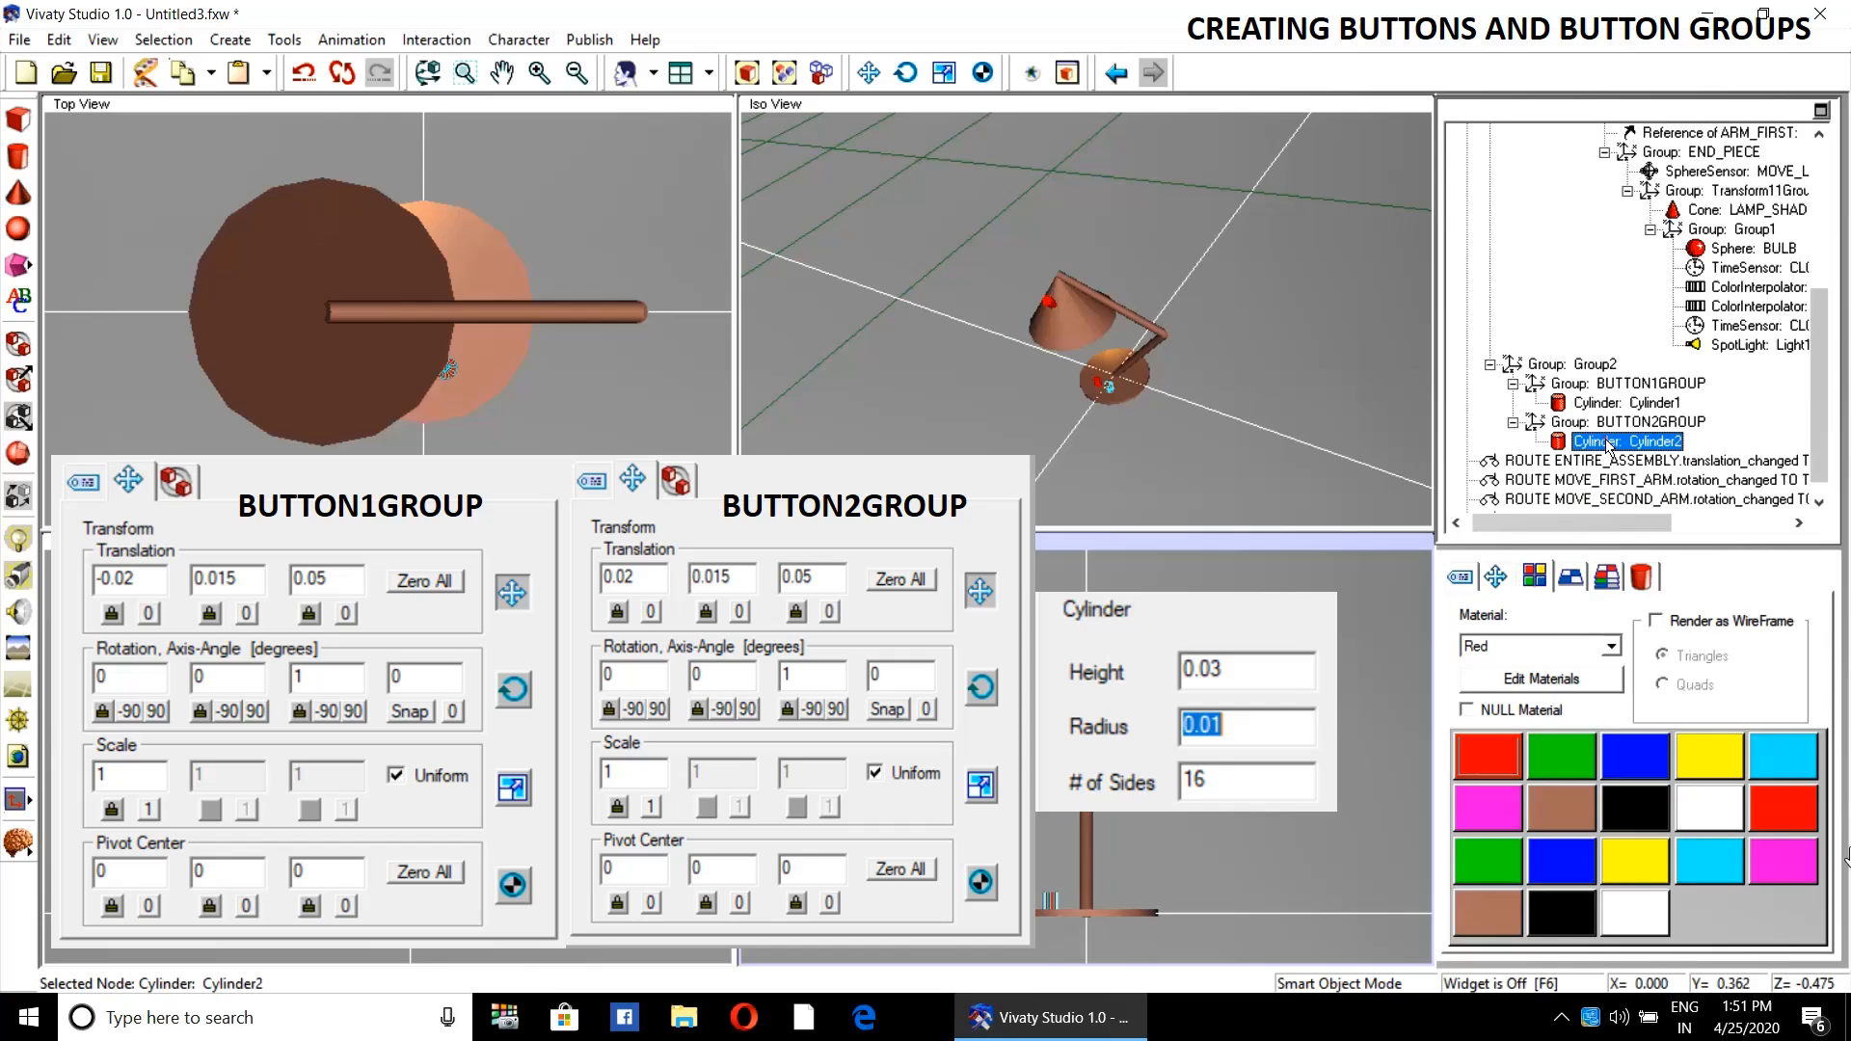
left_click(1629, 761)
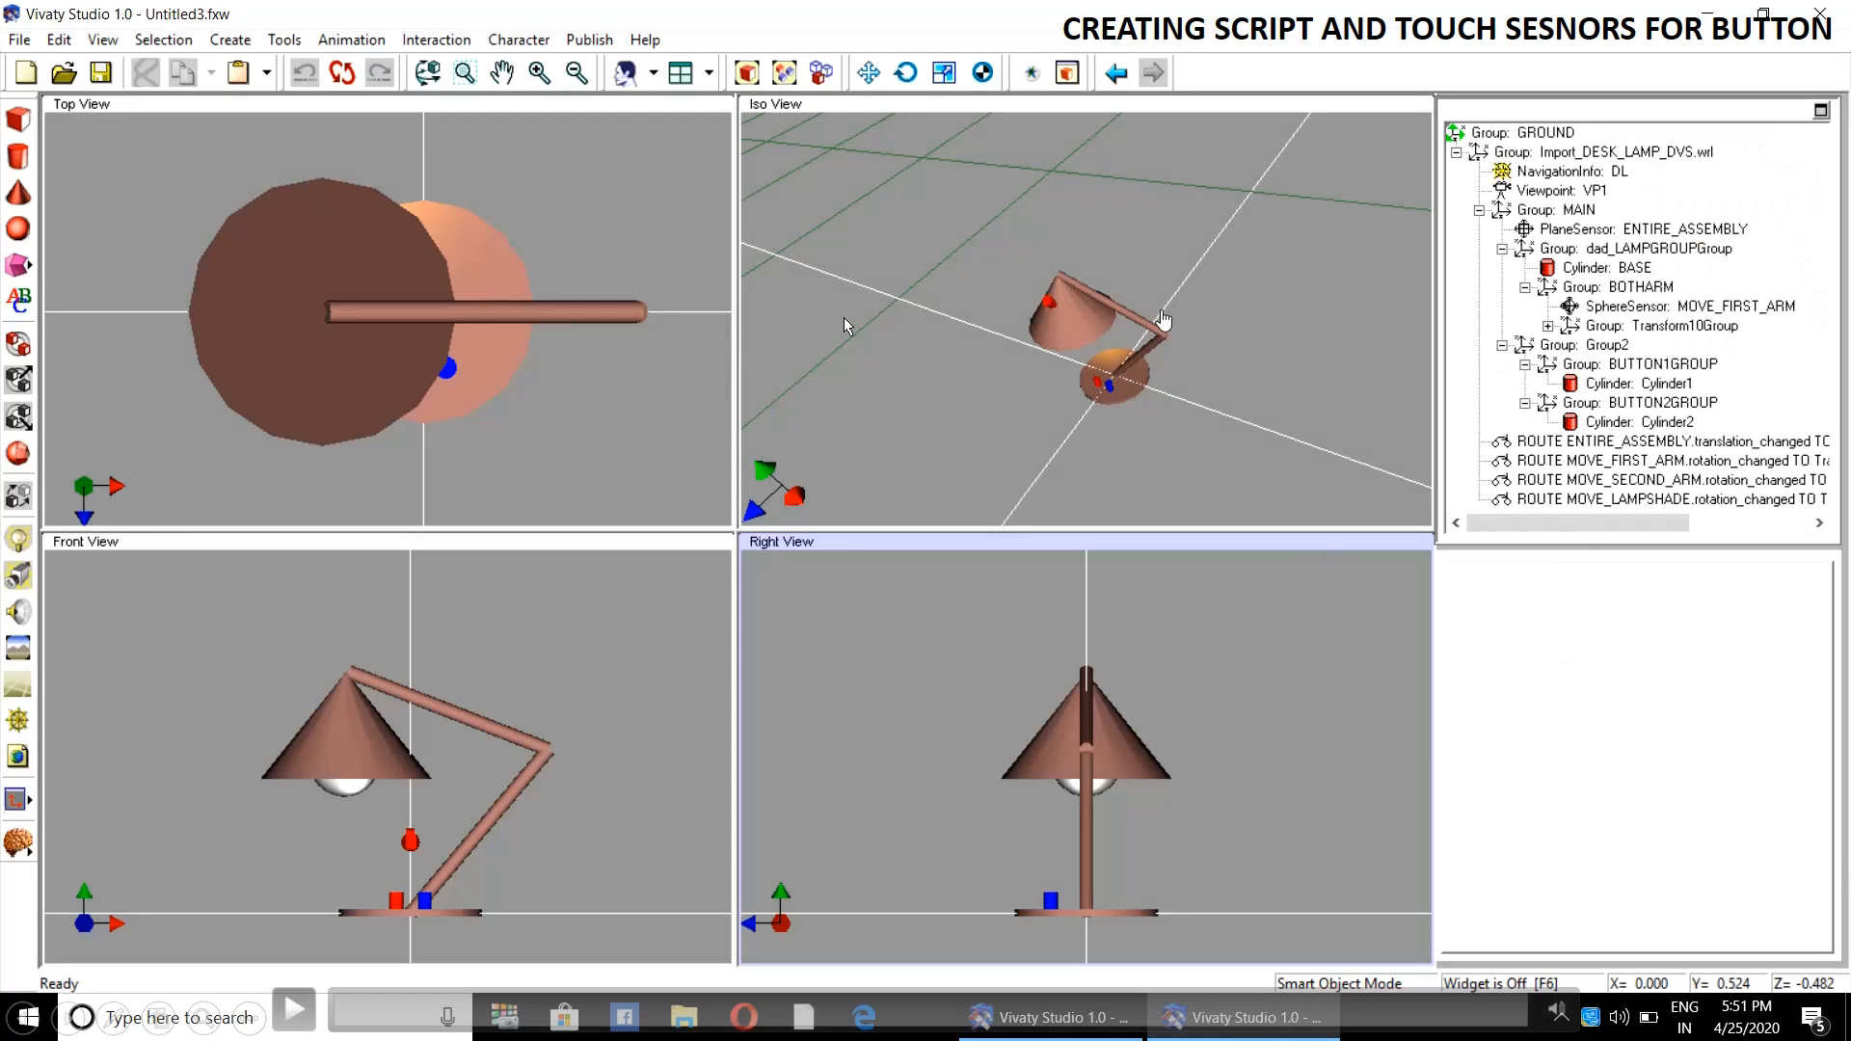
- Create a touch sensor, nest it inside BUTTON1GROUP in the scene hierarchy, and deselect it
left_click(1242, 219)
left_click(435, 40)
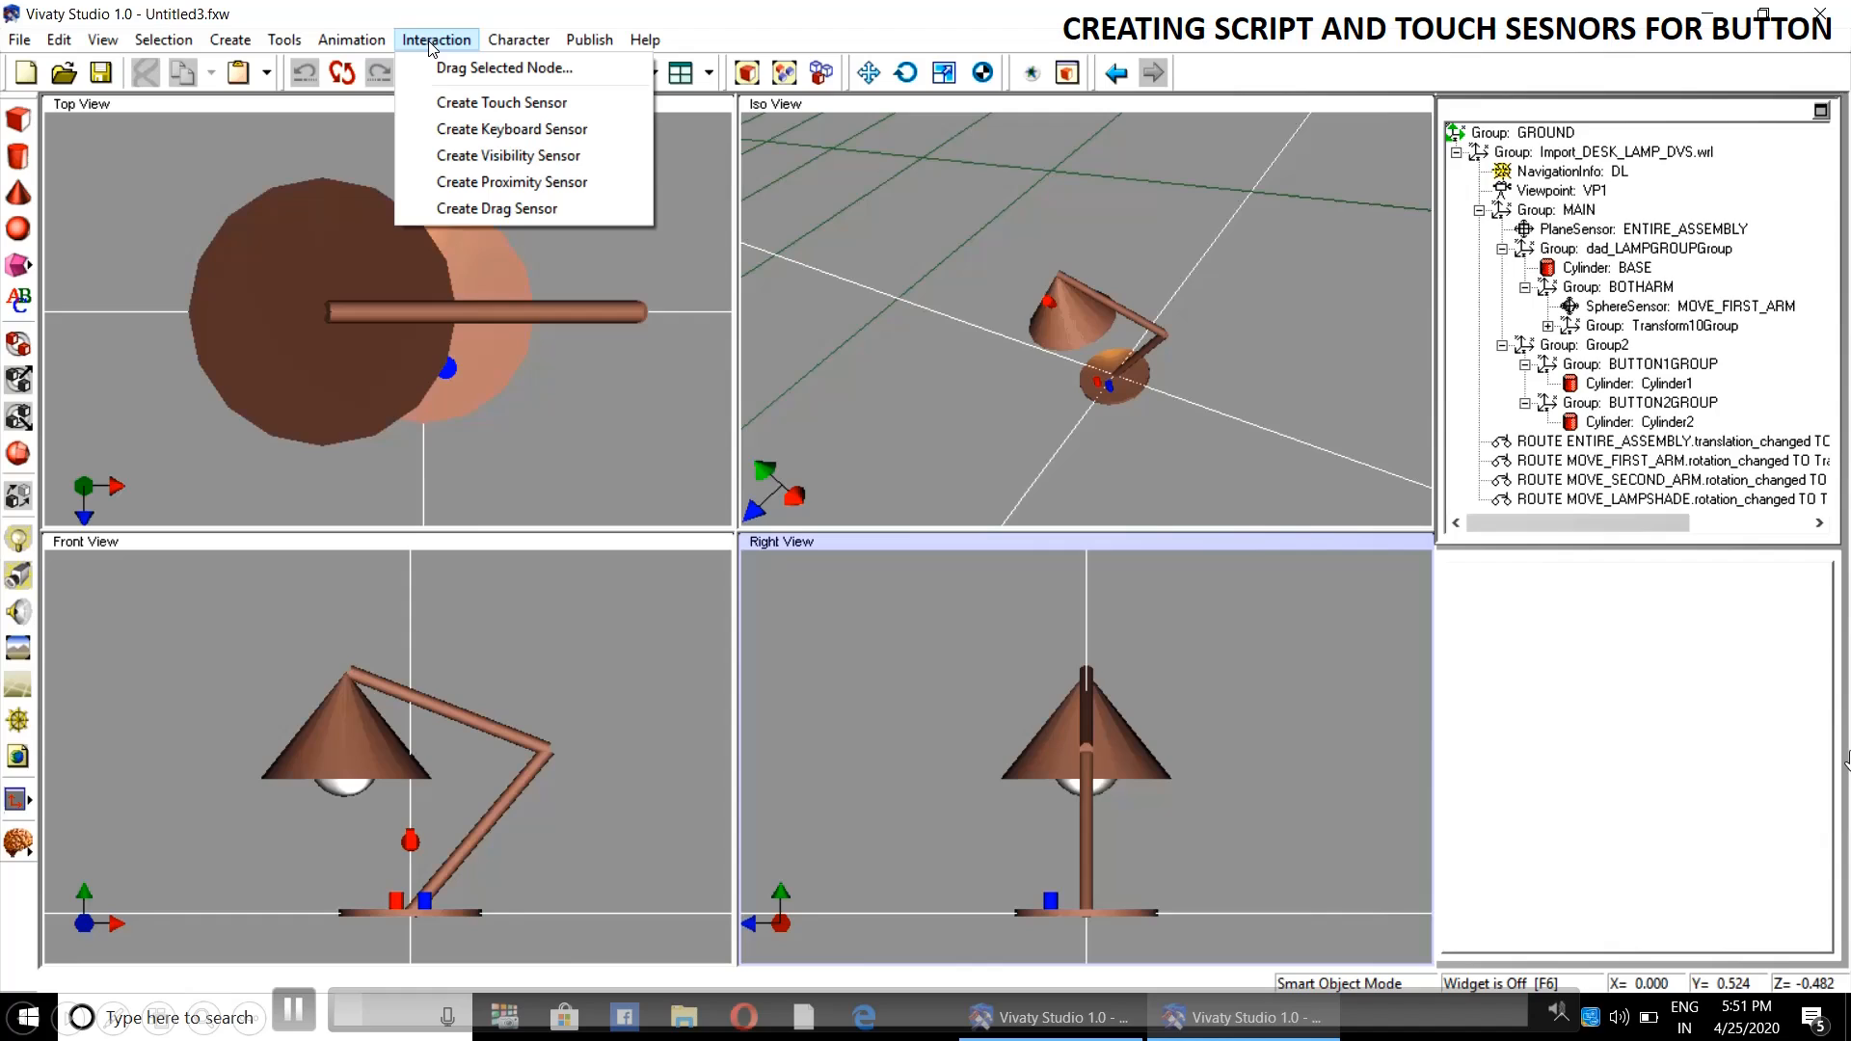
left_click(472, 102)
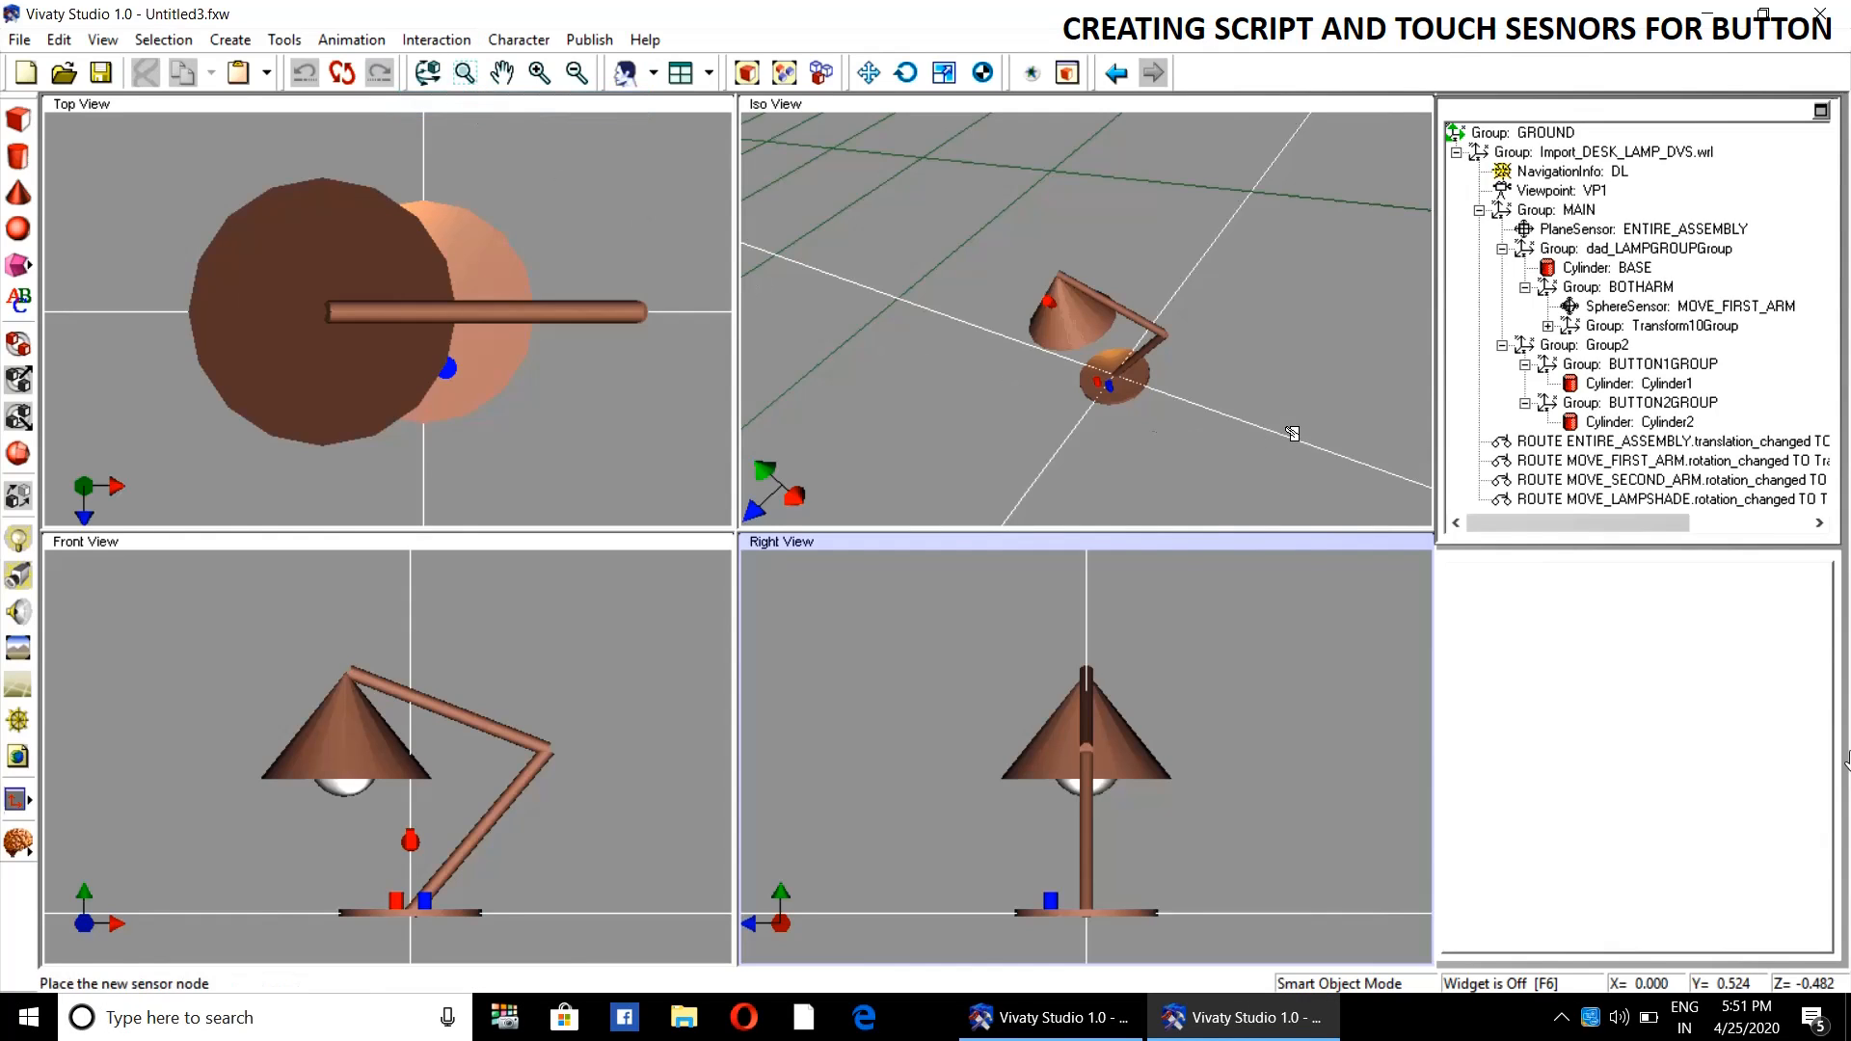
left_click(1172, 411)
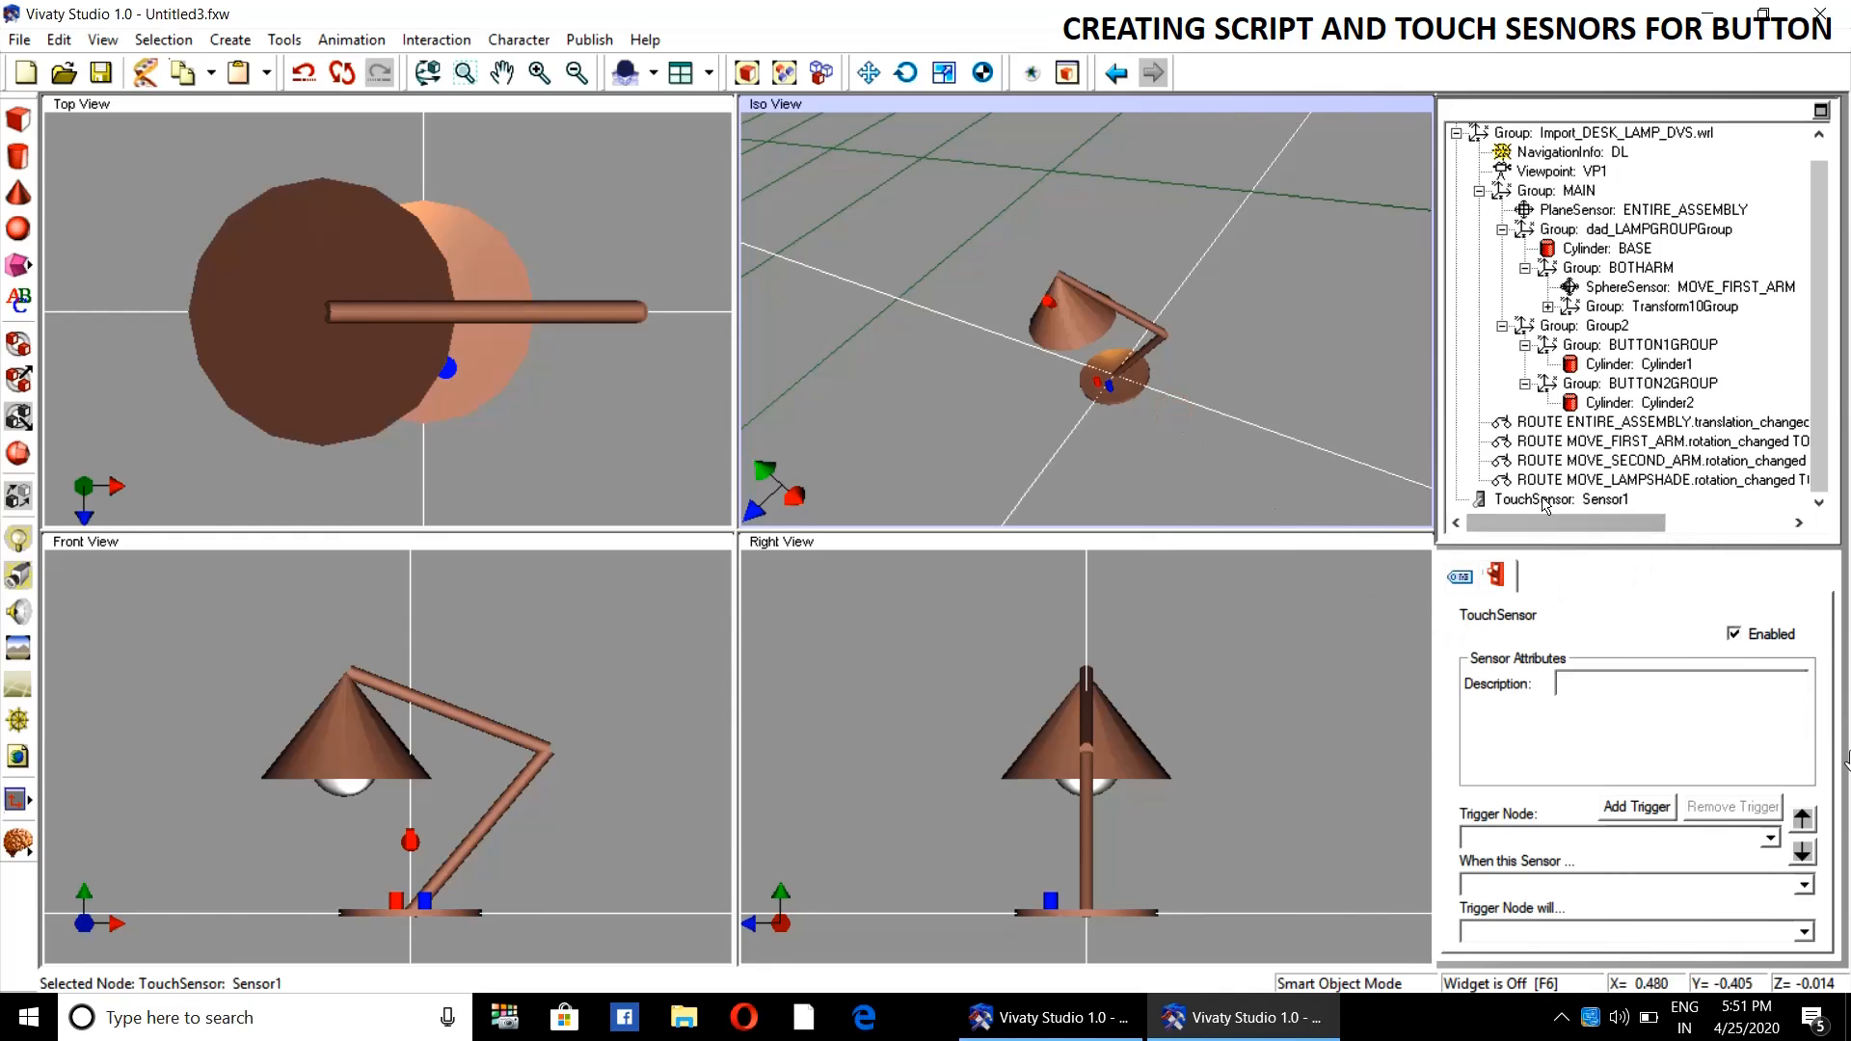
left_click_drag(1545, 506, 1655, 364)
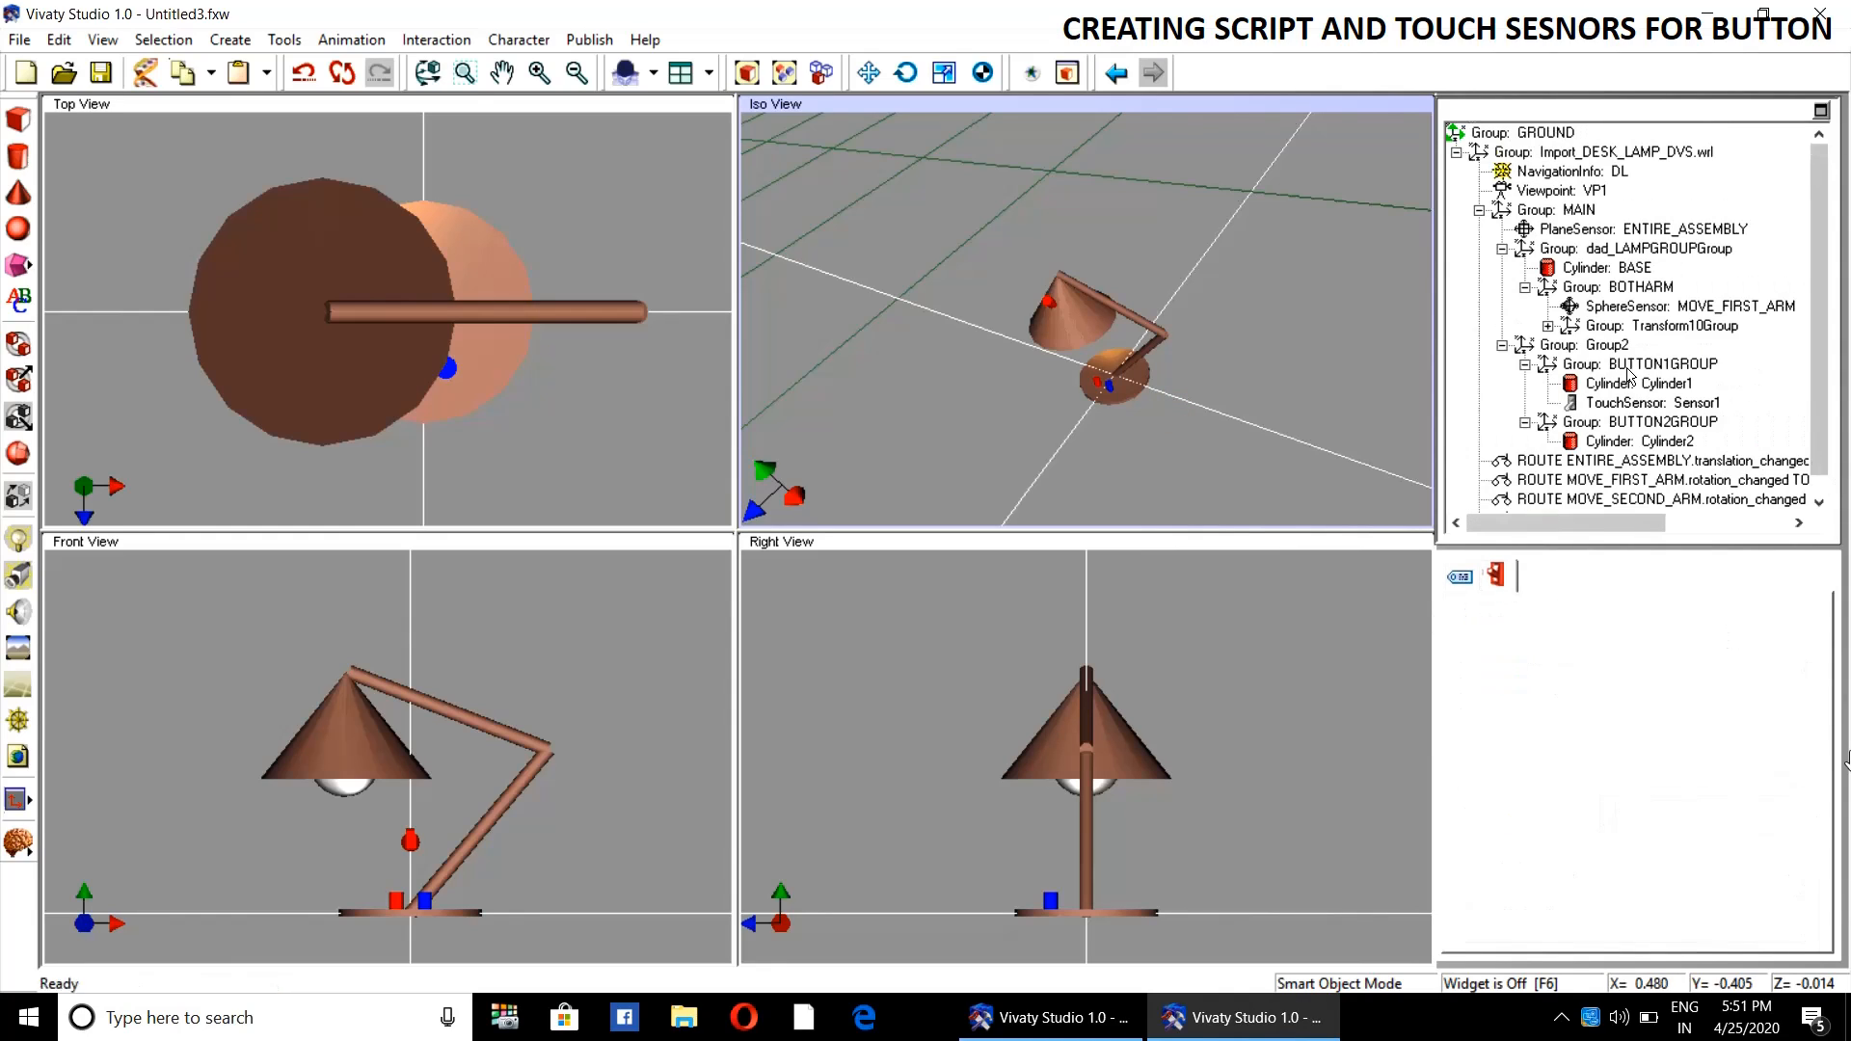
left_click(1375, 358)
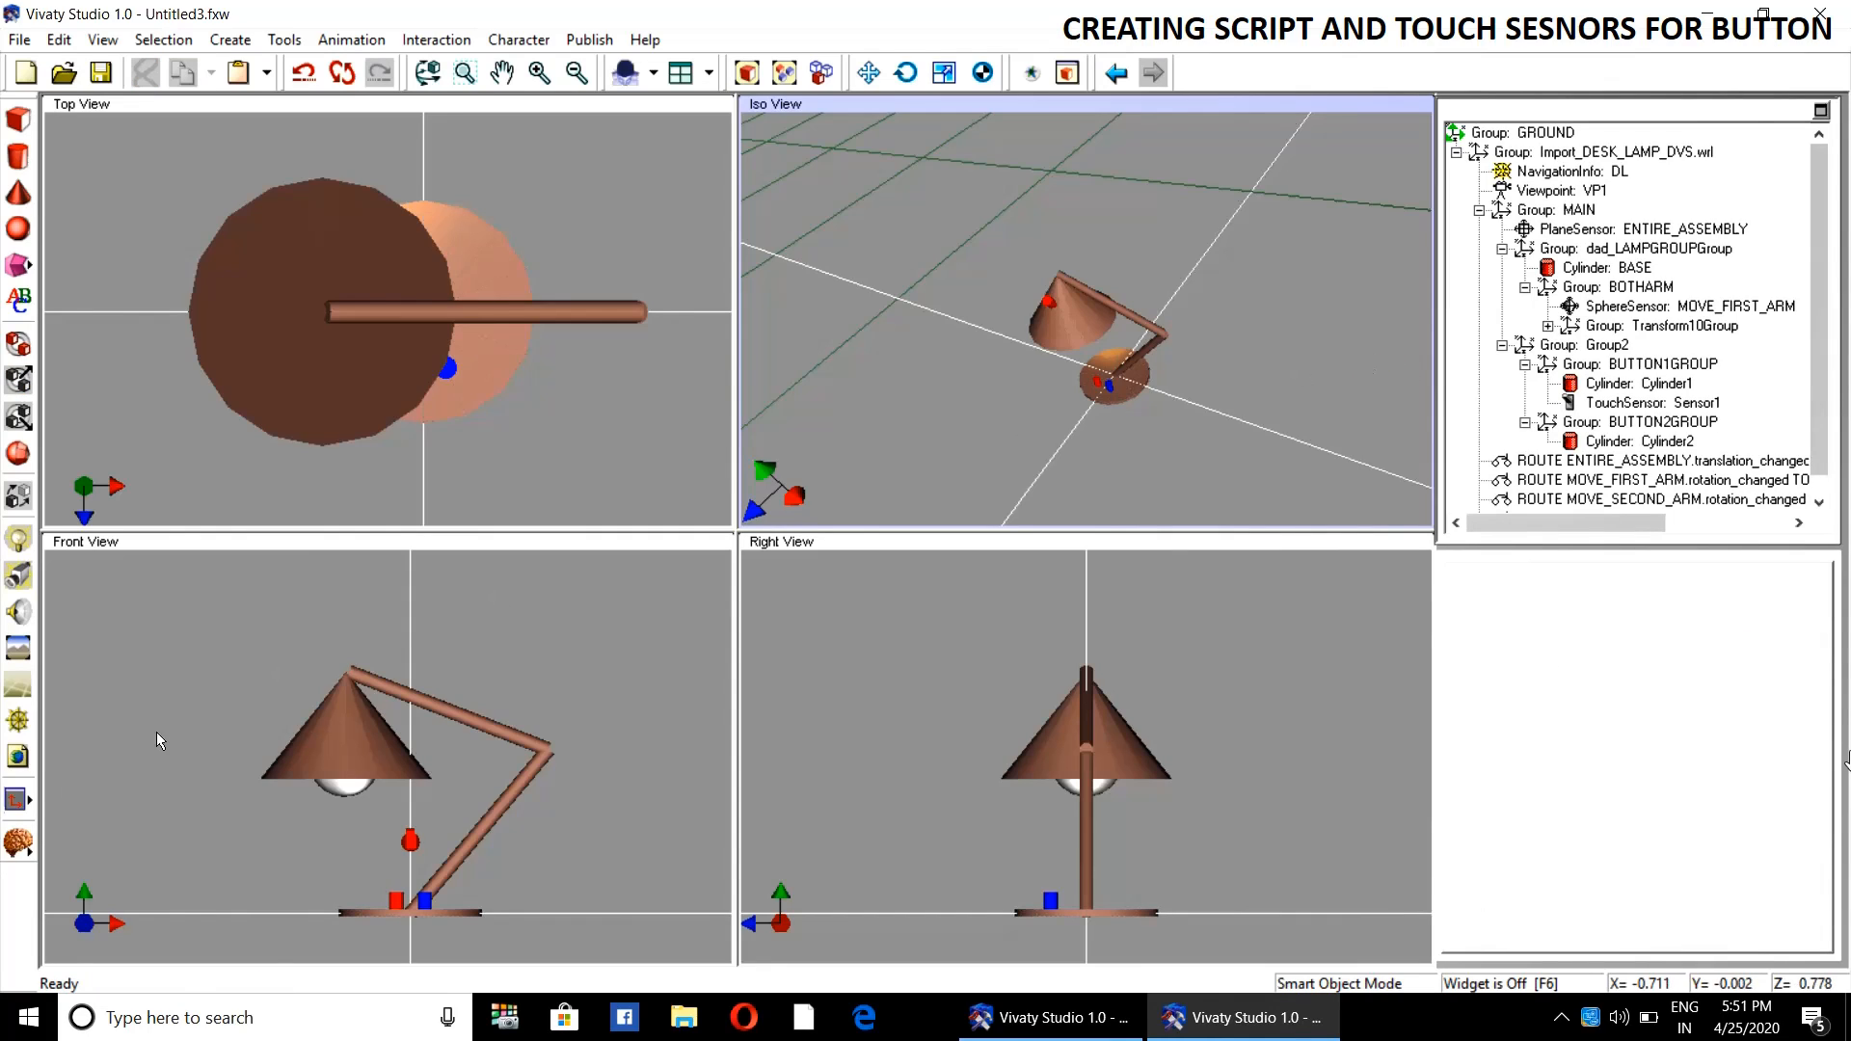
- Create a script node, nest it inside BUTTON1GROUP, and add two fields to it
left_click(20, 844)
left_click(56, 749)
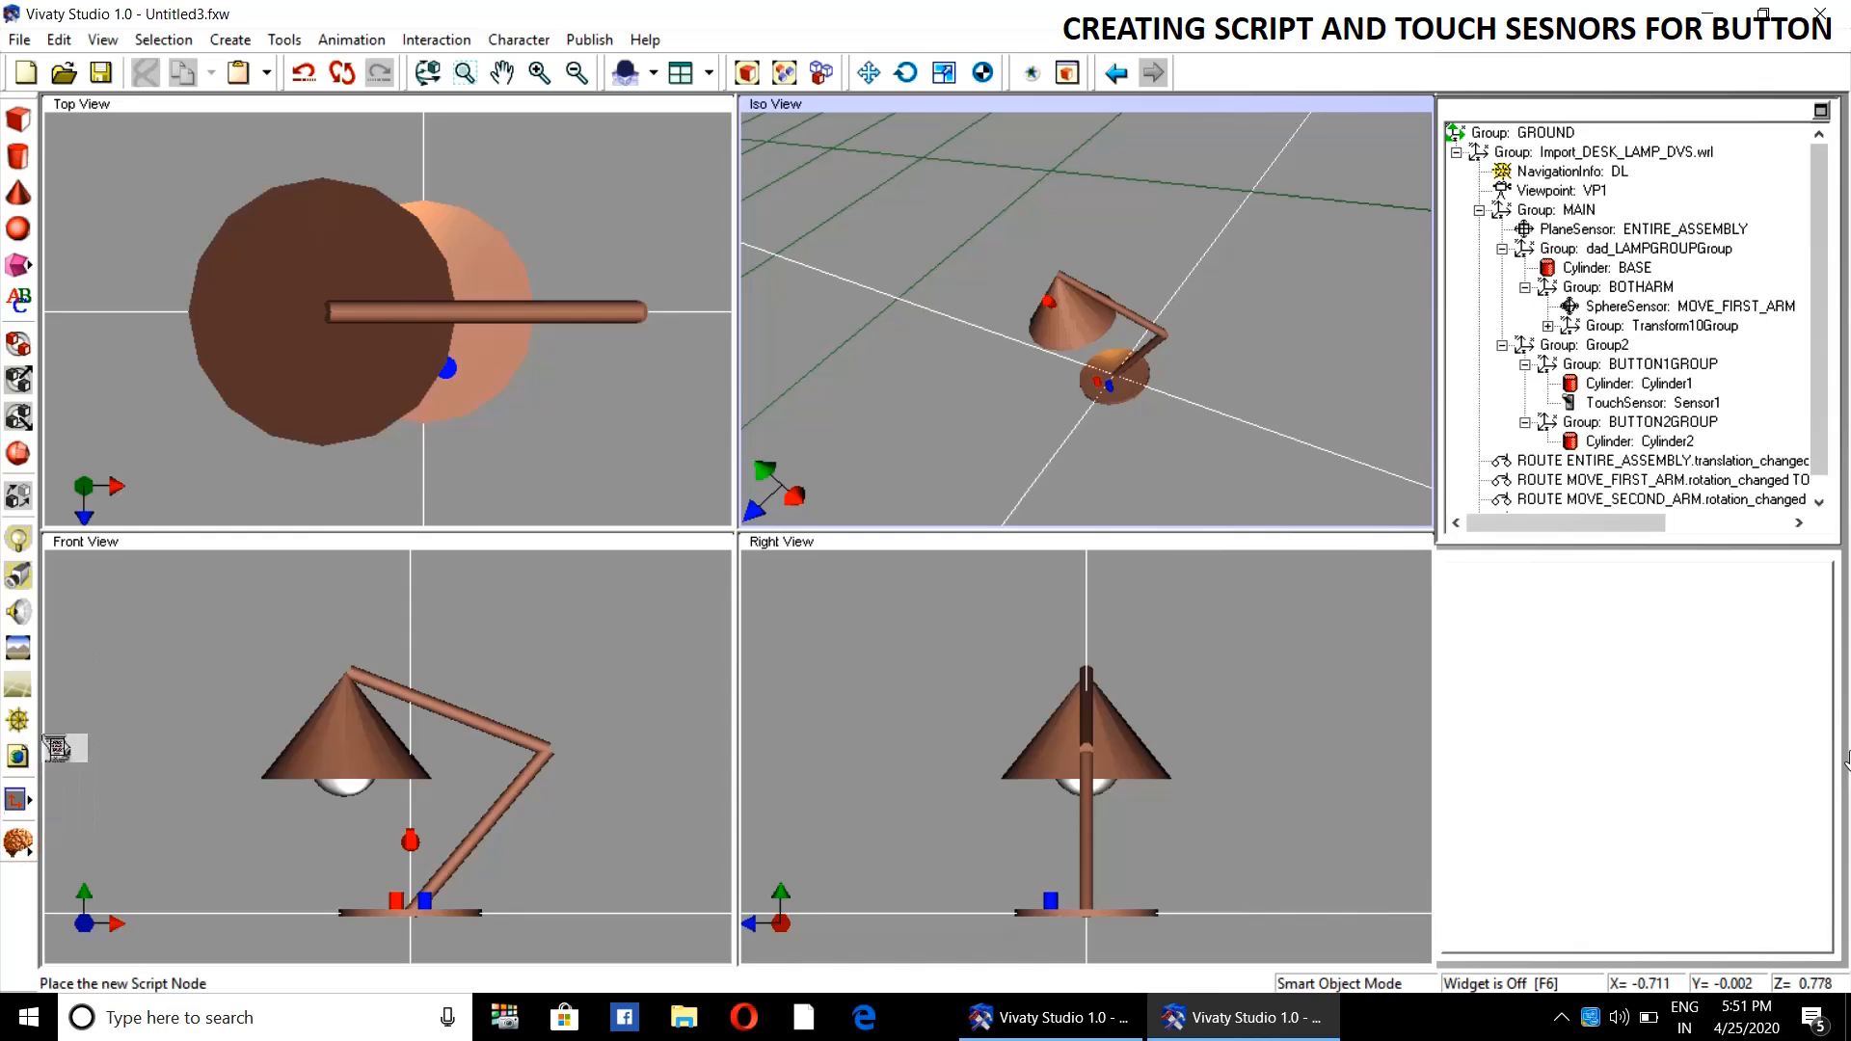
left_click(1193, 438)
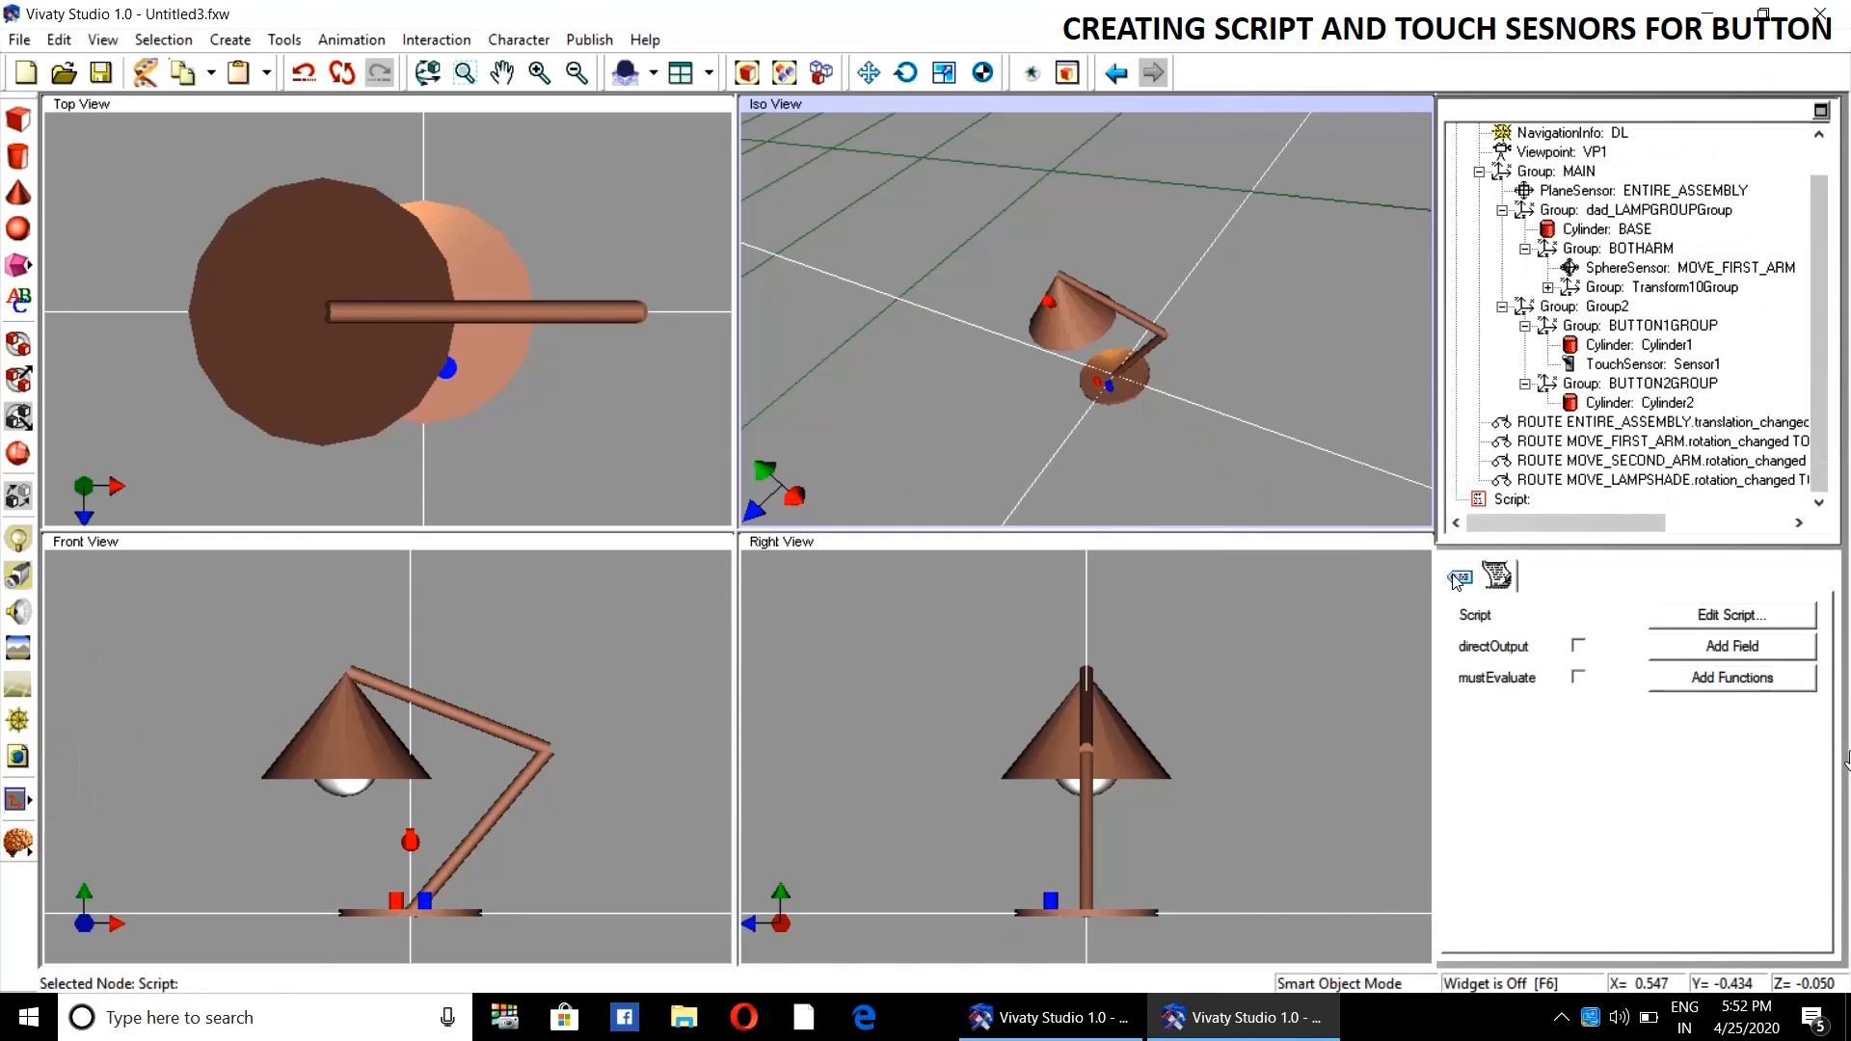
left_click_drag(1499, 508, 1620, 385)
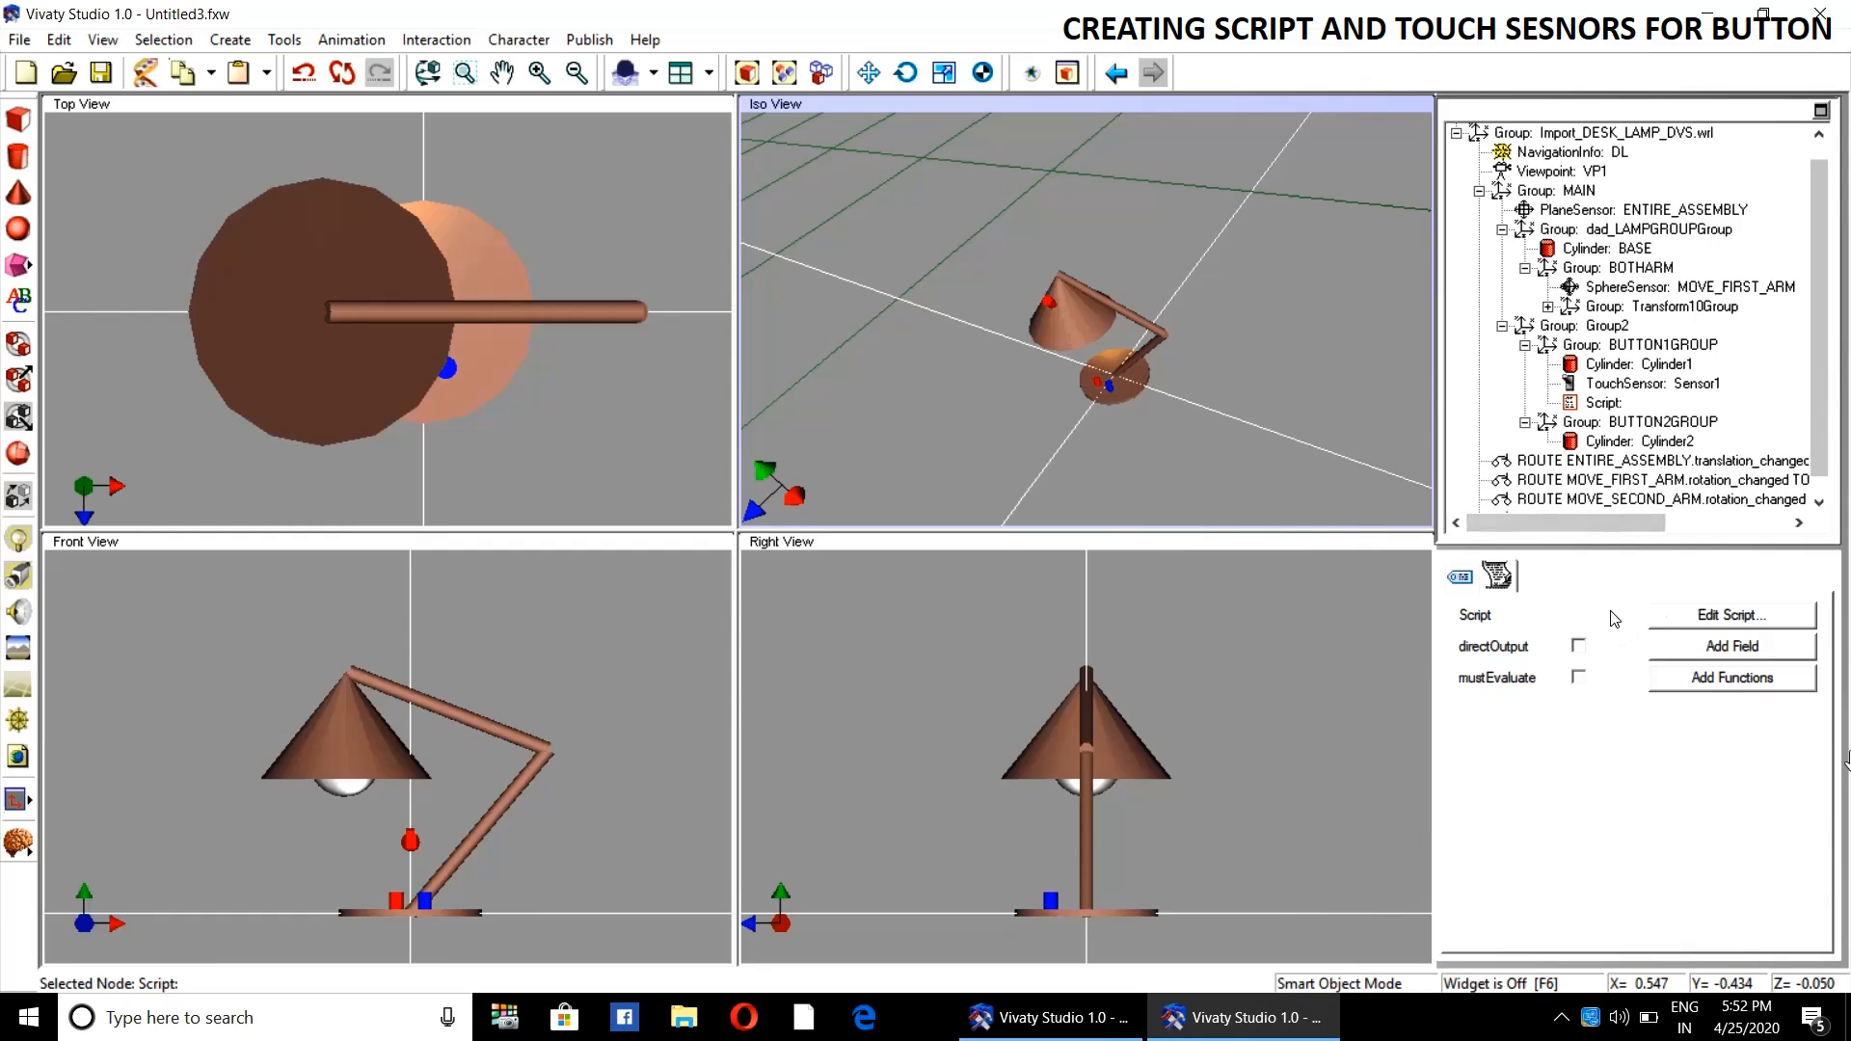
left_click(1734, 647)
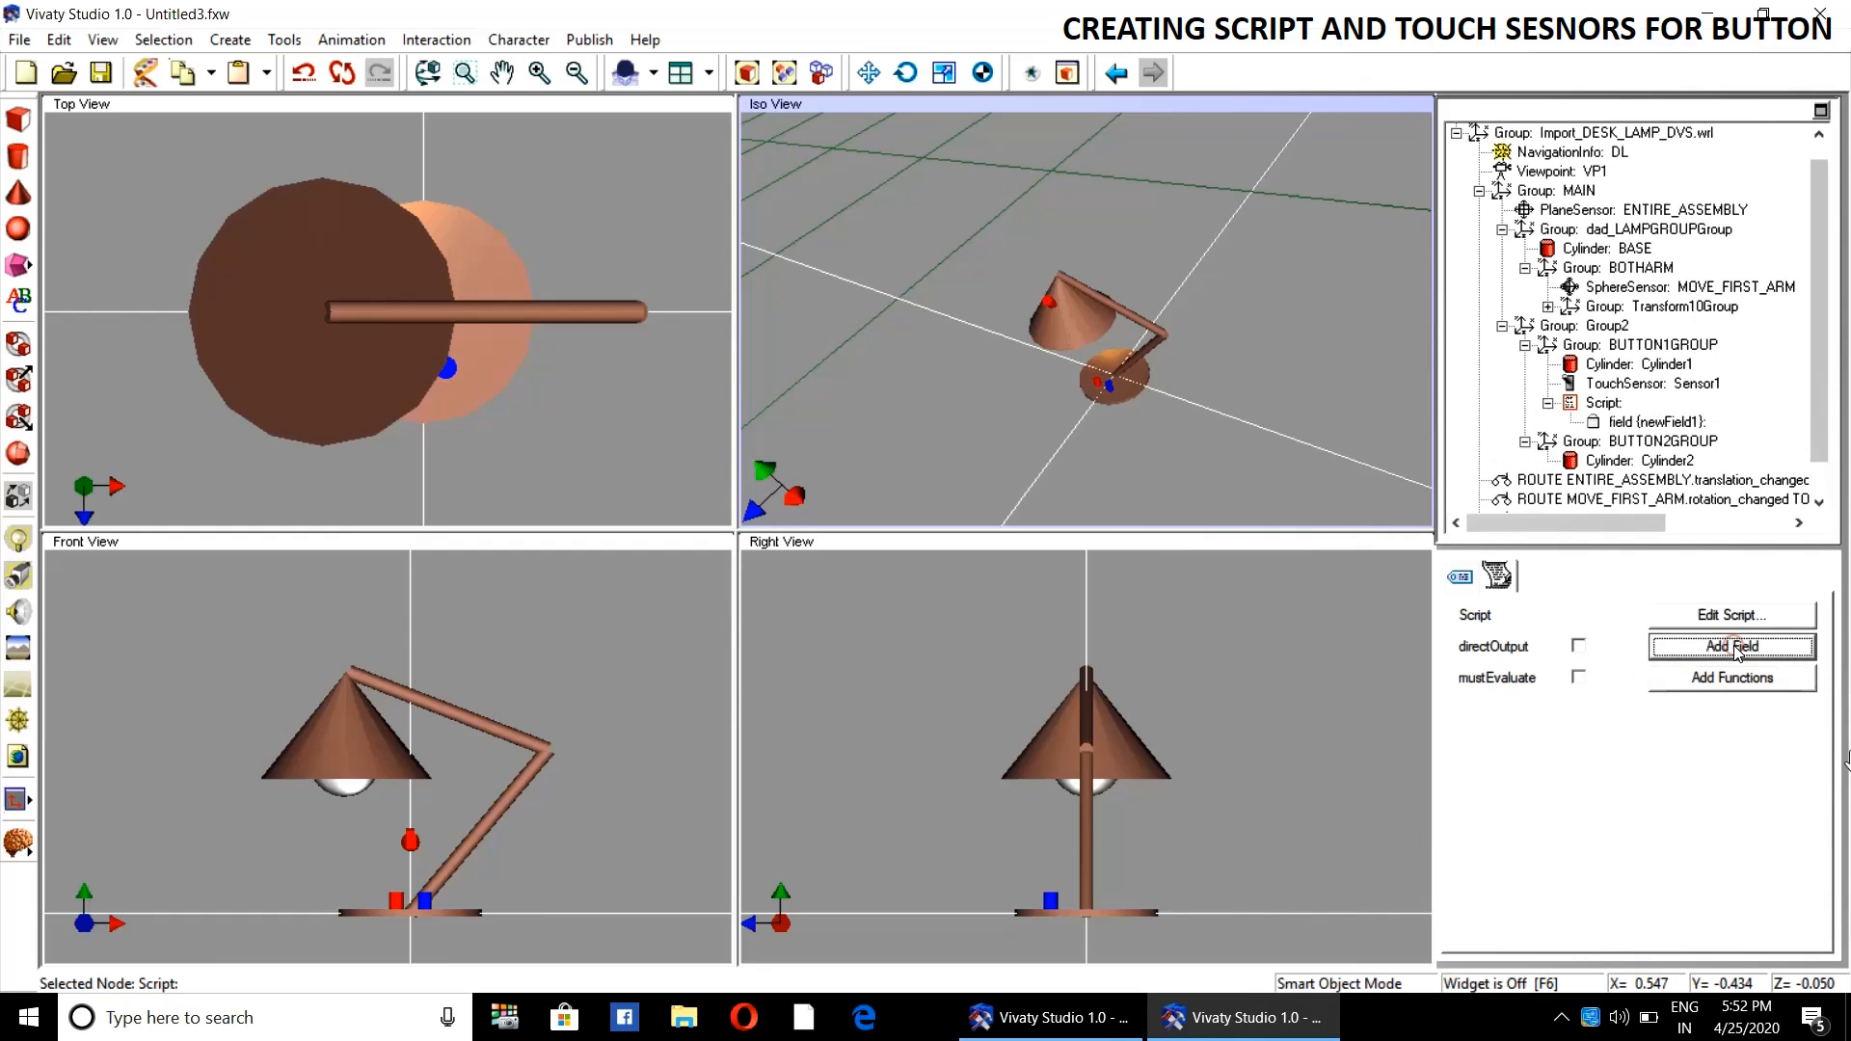
left_click(1734, 648)
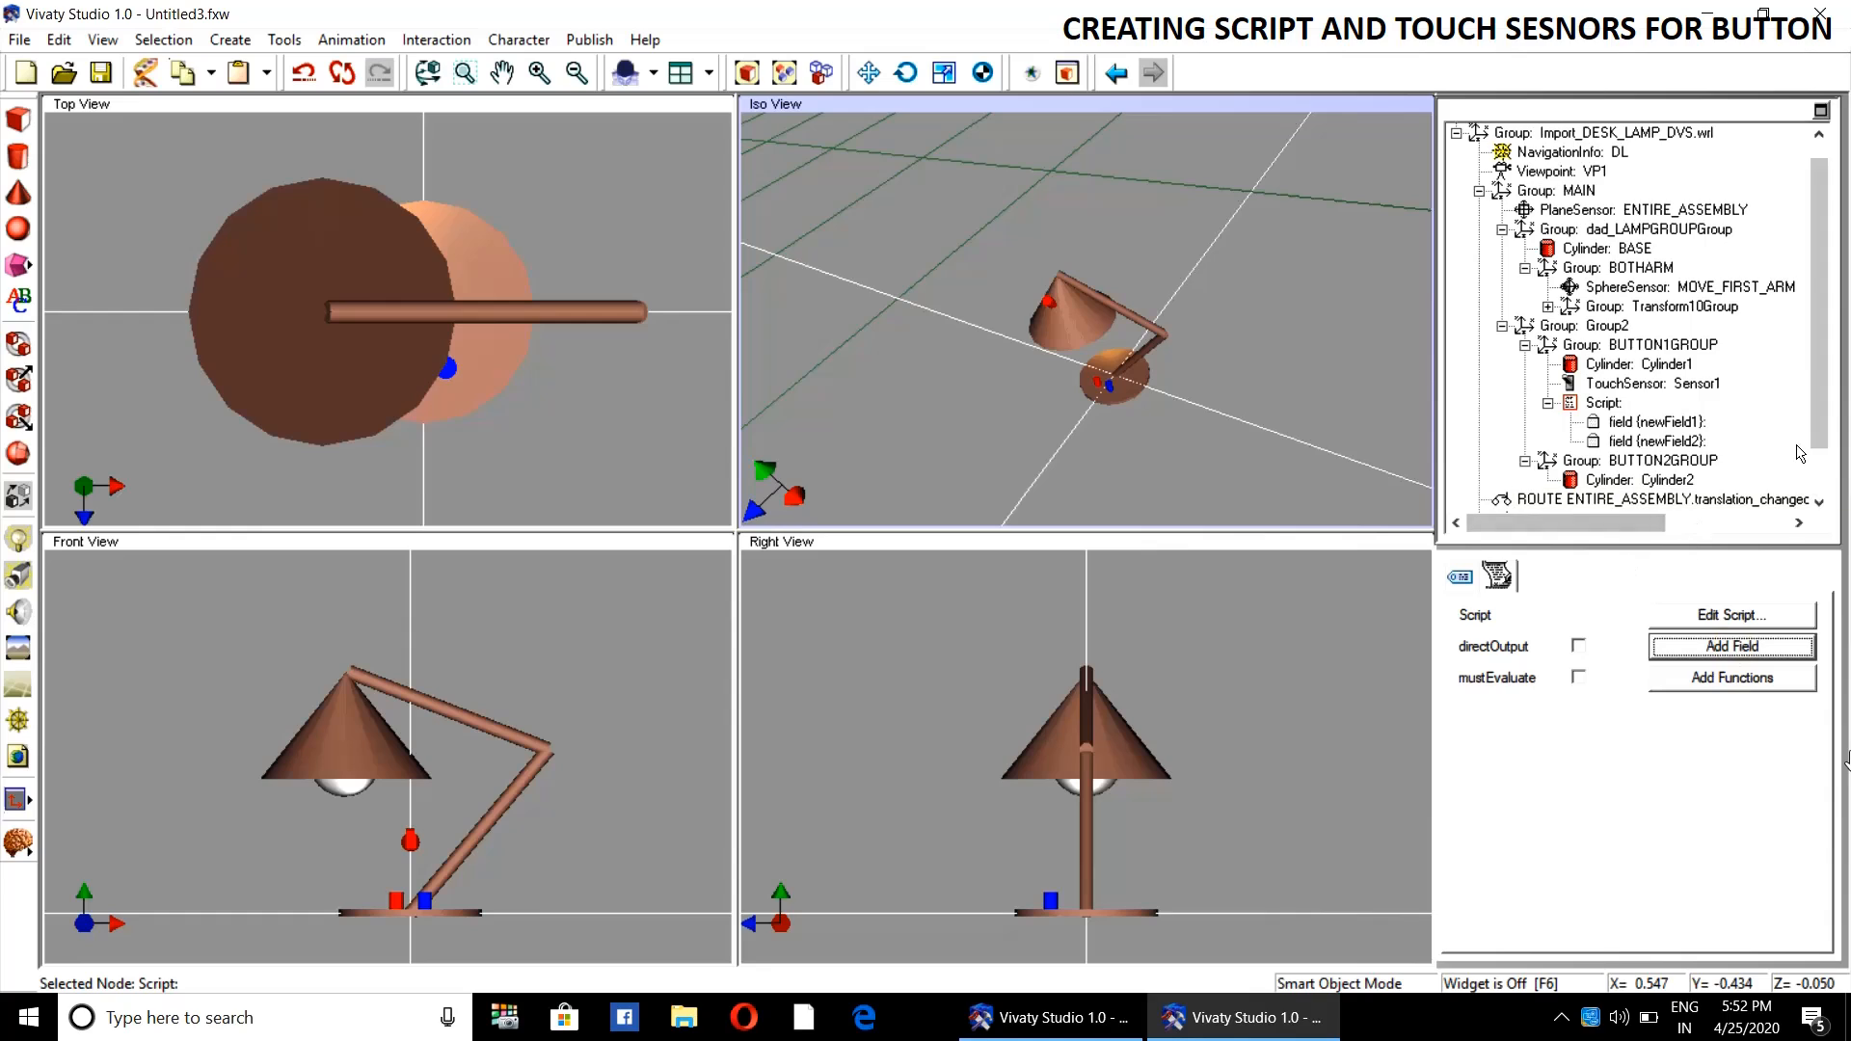
- Create a second touch sensor and nest it inside BUTTON2GROUP in the scene hierarchy
left_click_drag(1820, 418, 1820, 461)
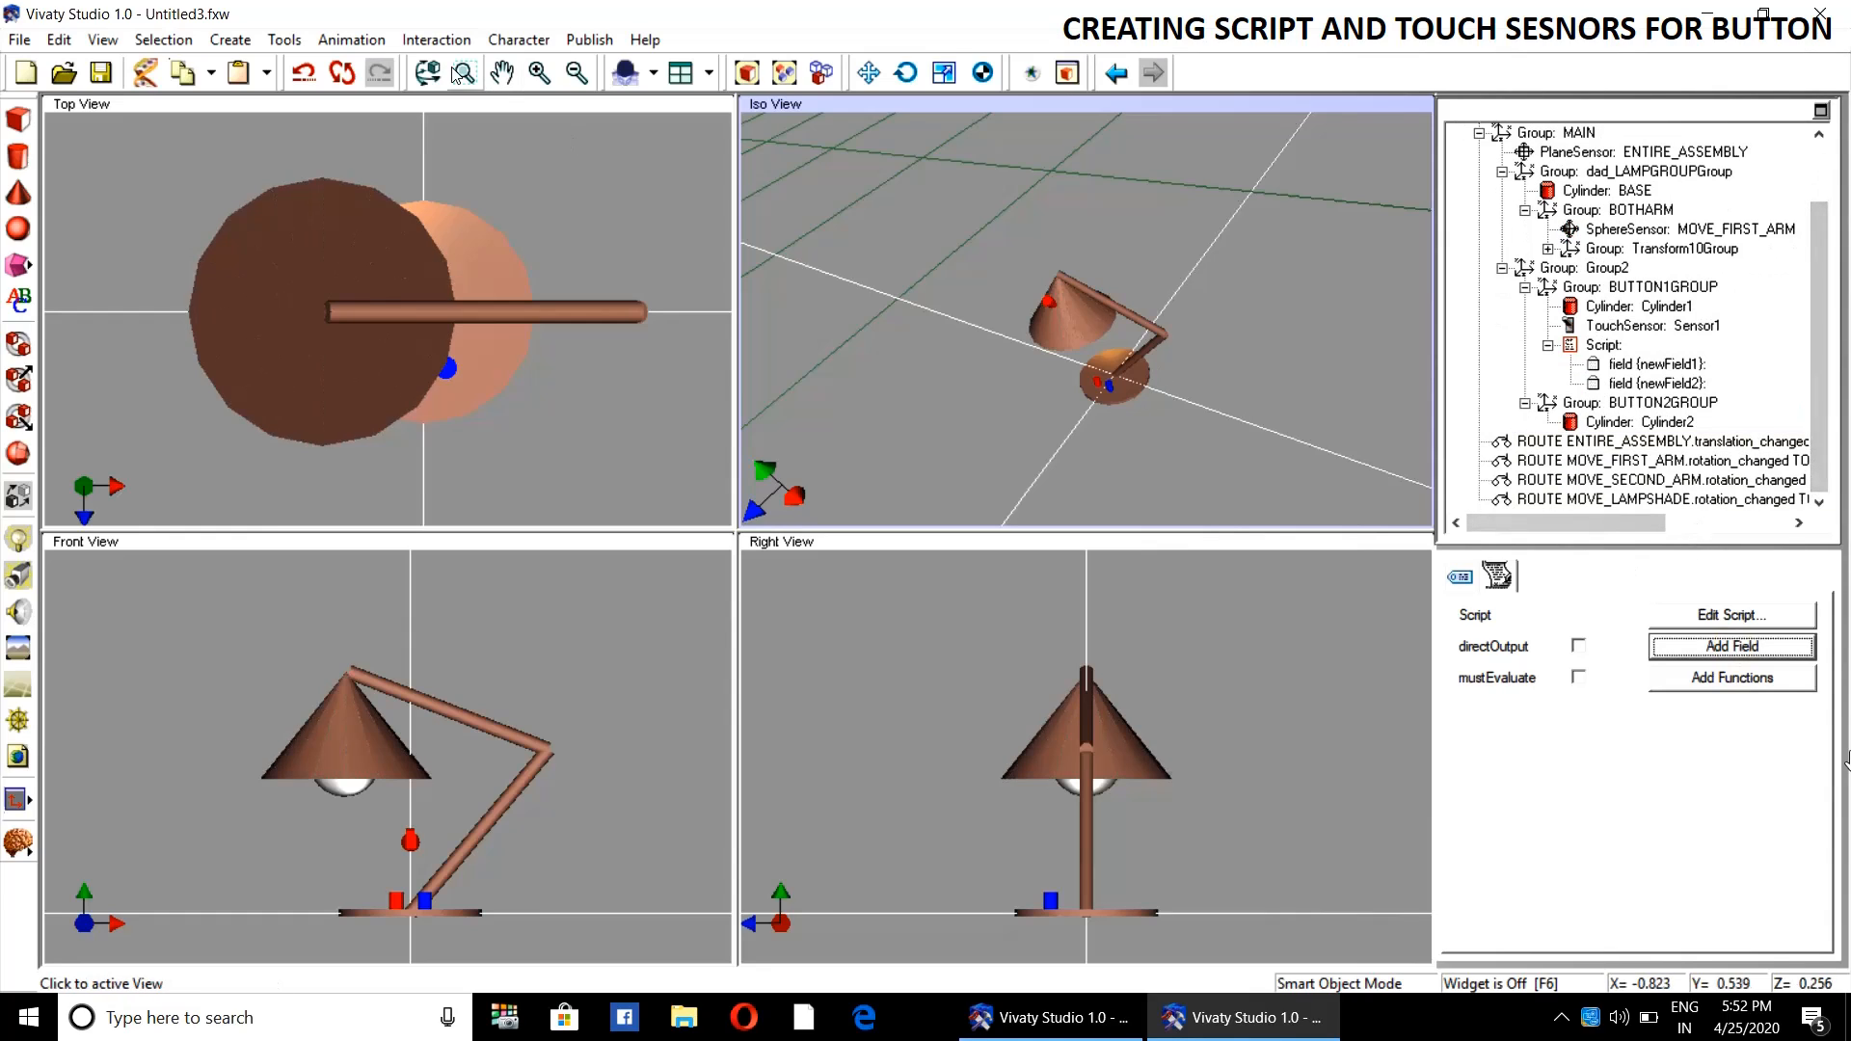
left_click(436, 40)
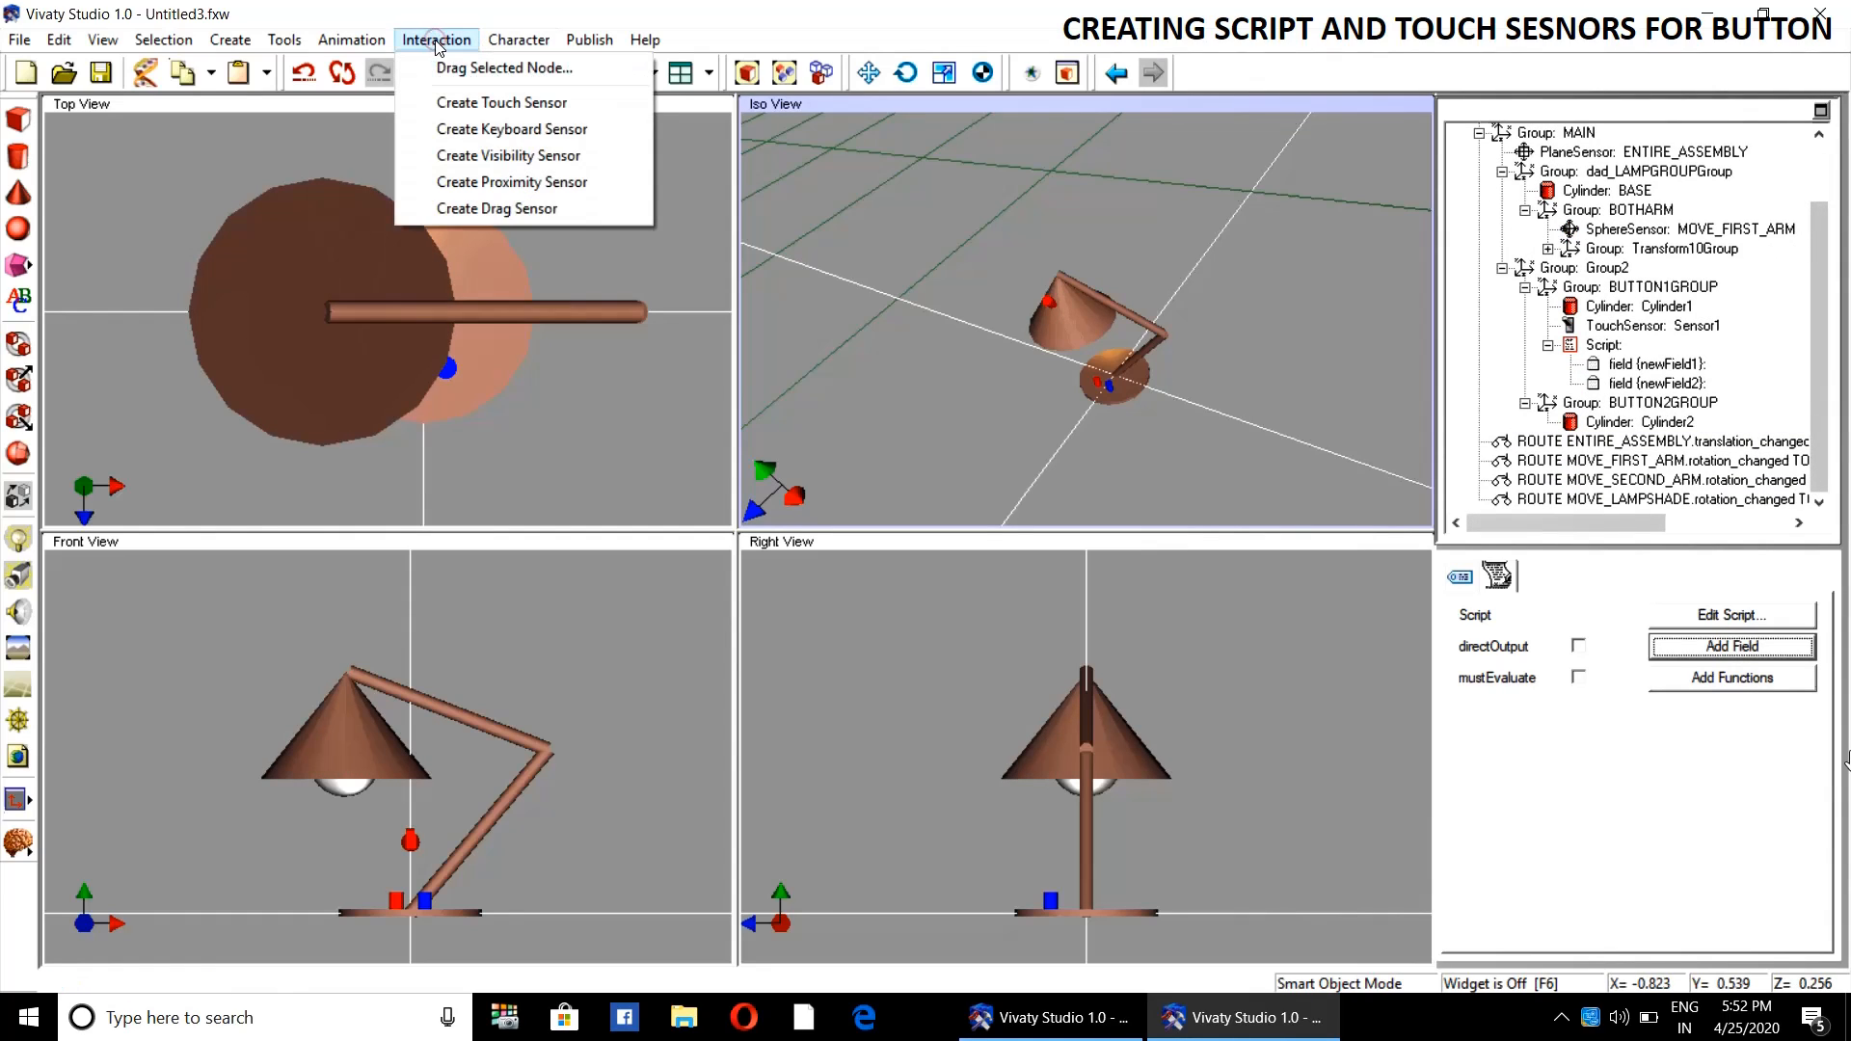
left_click(453, 102)
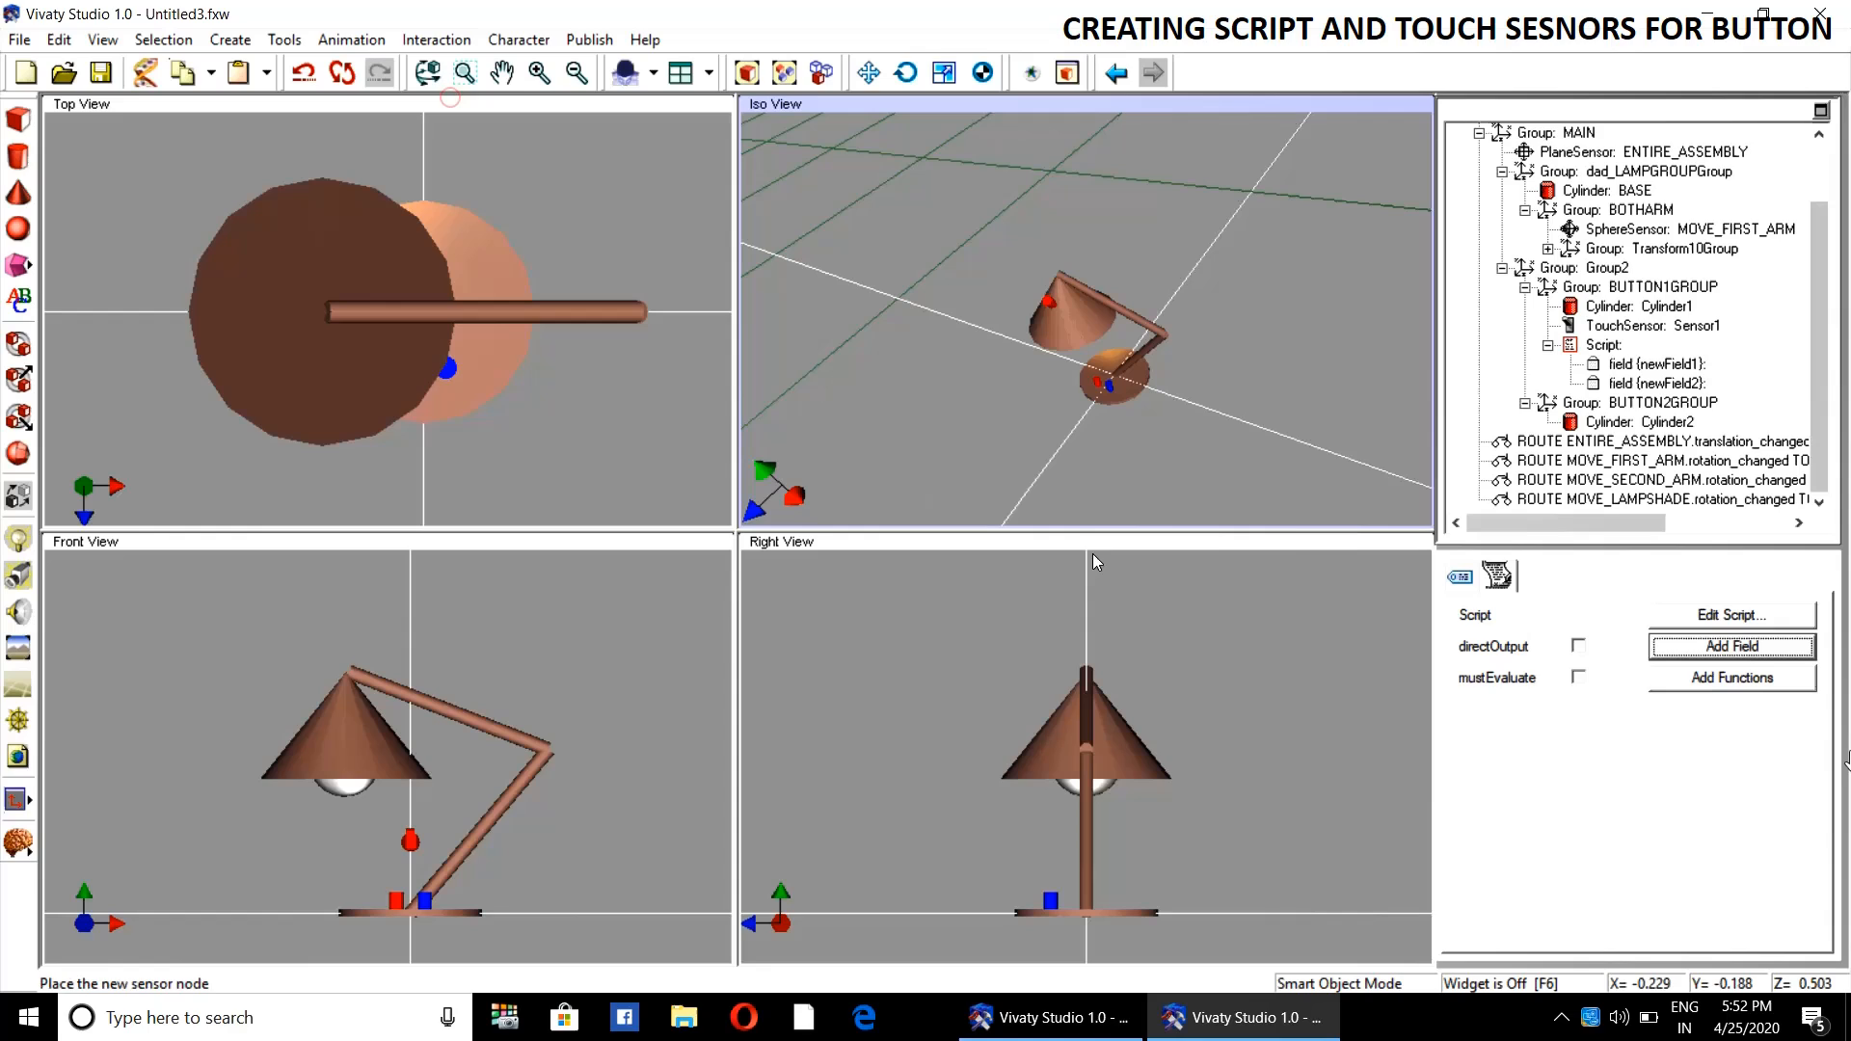
left_click(1265, 462)
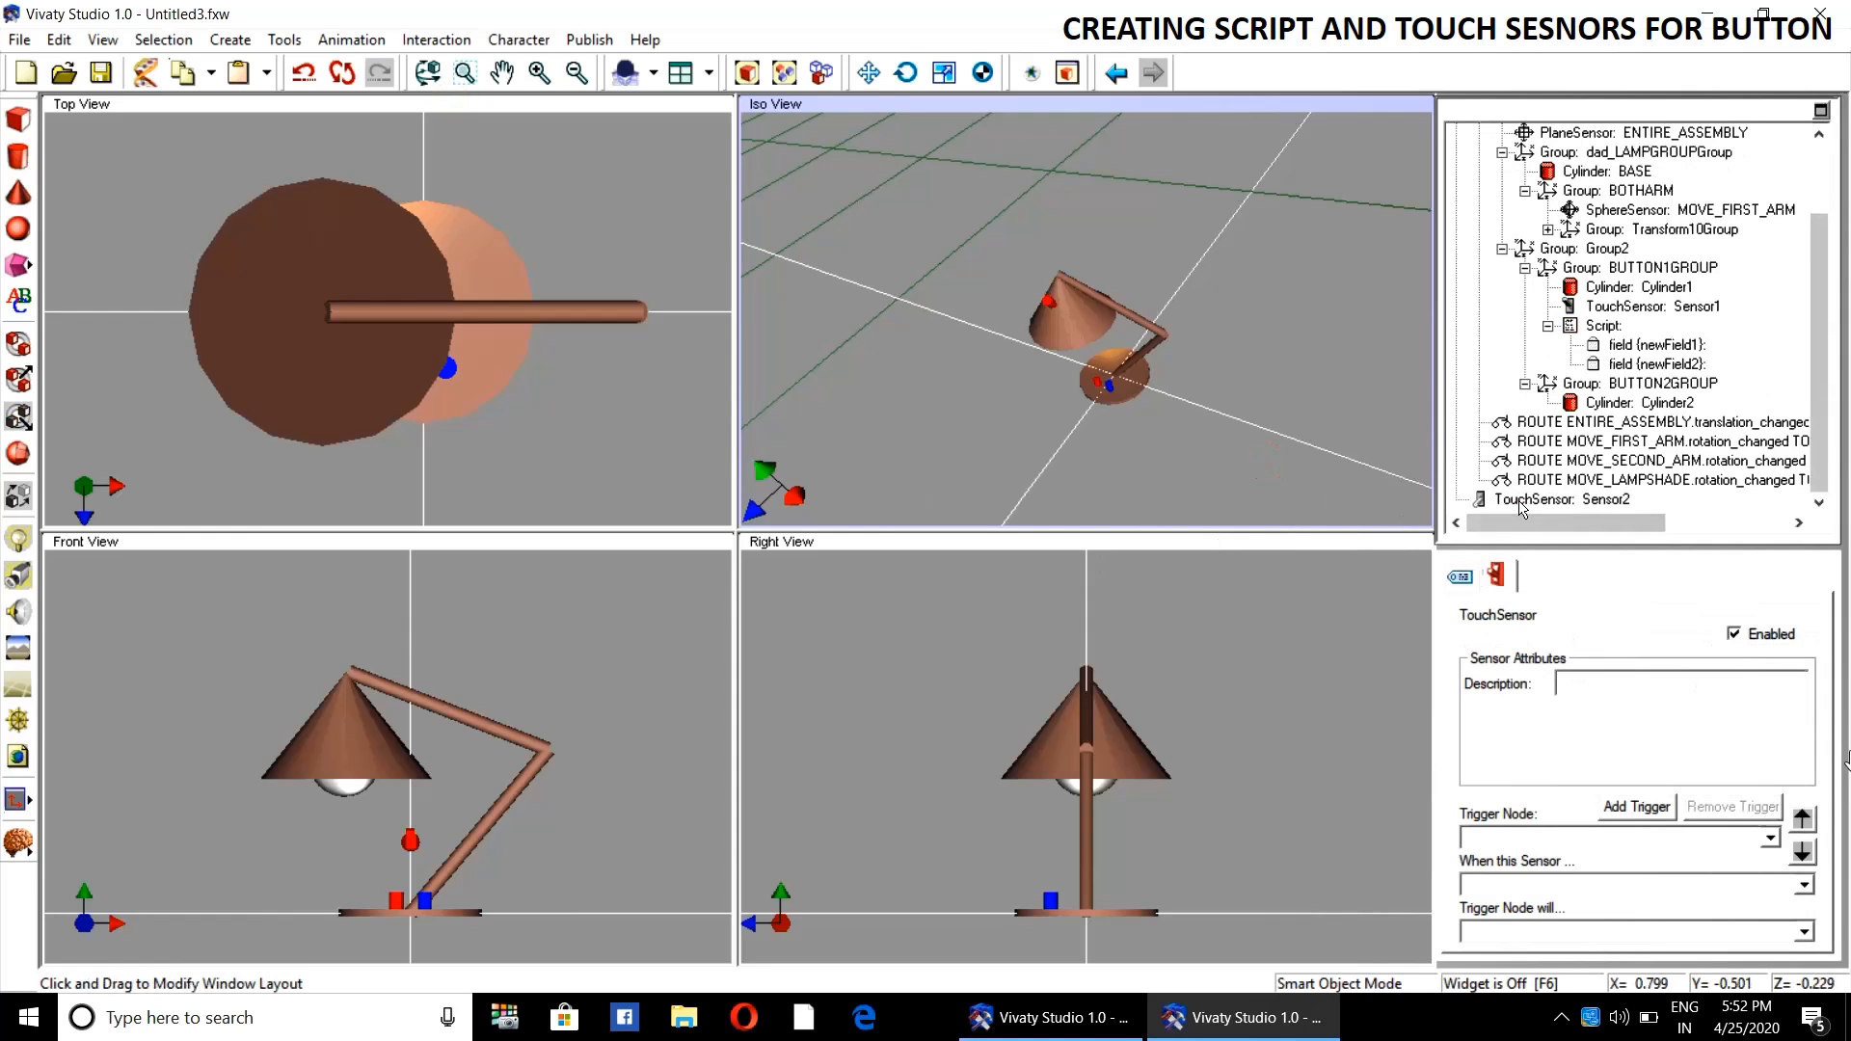
left_click_drag(1521, 500, 1604, 429)
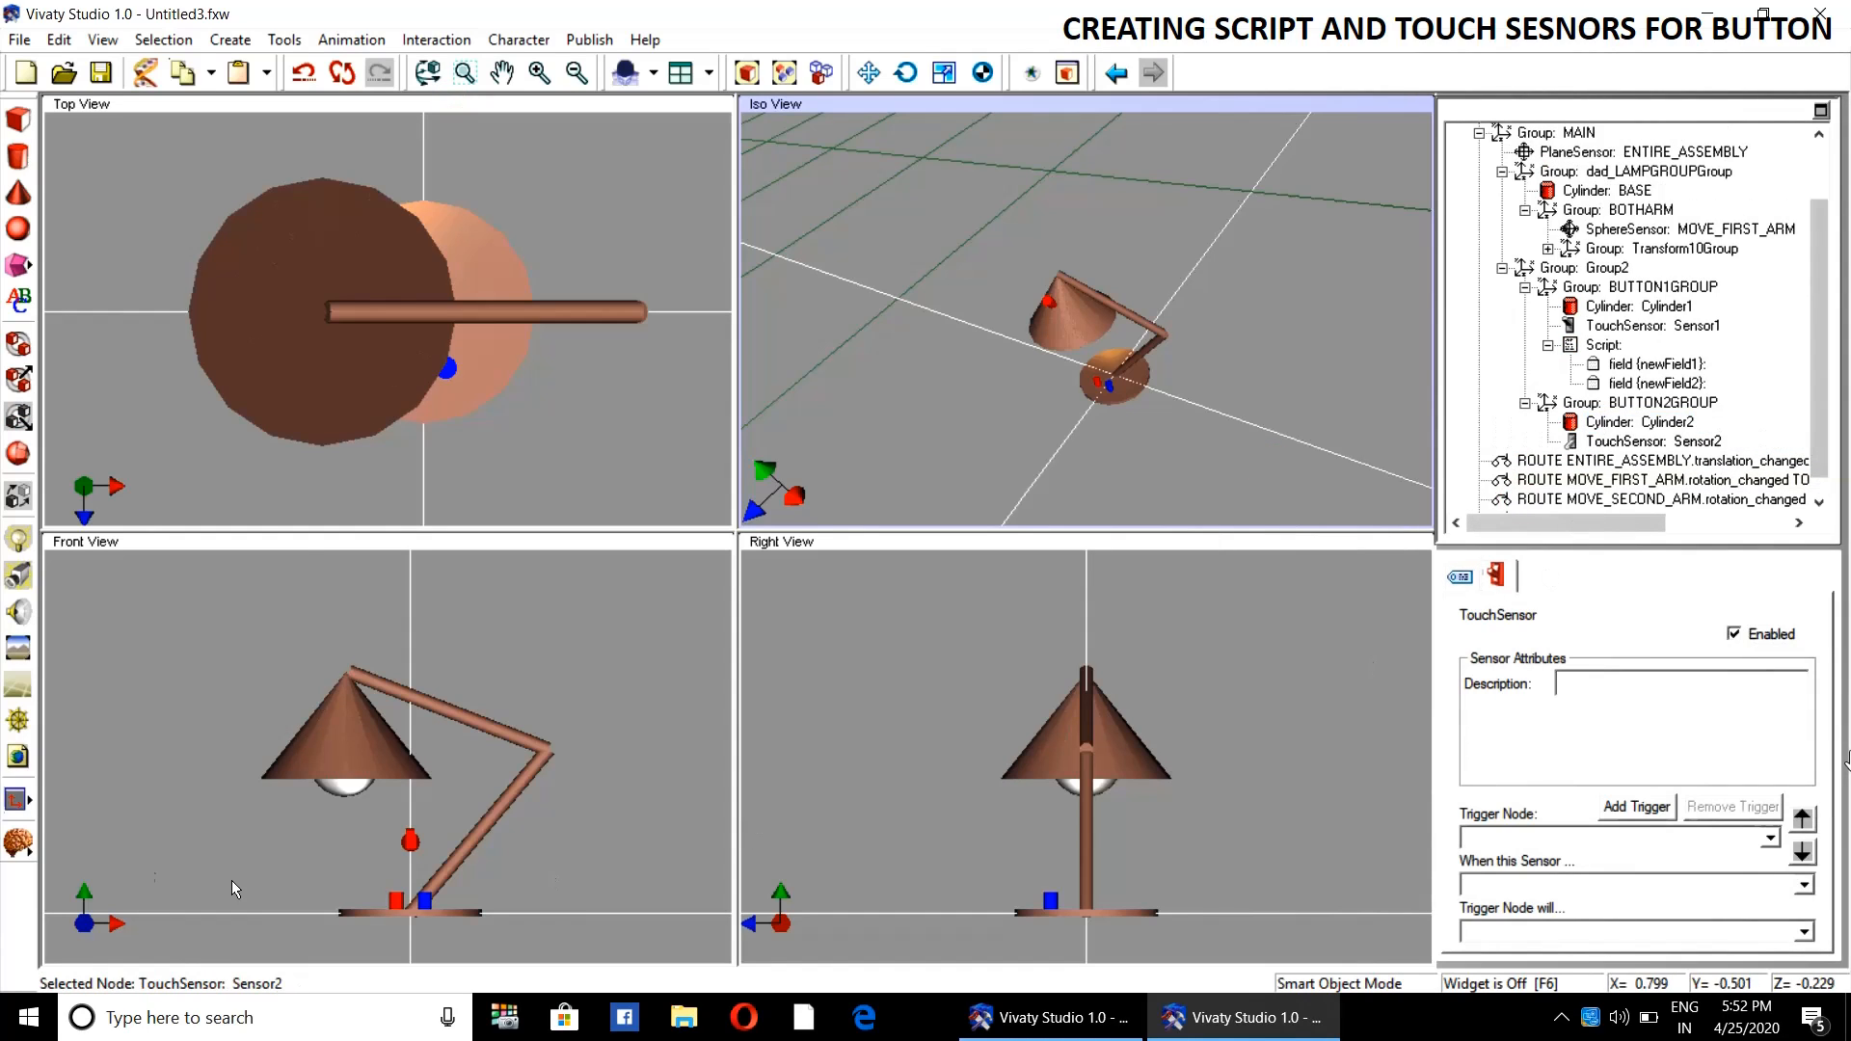
- Create a second script node, nest it inside BUTTON2GROUP, and add two fields to it
left_click(17, 842)
left_click(51, 743)
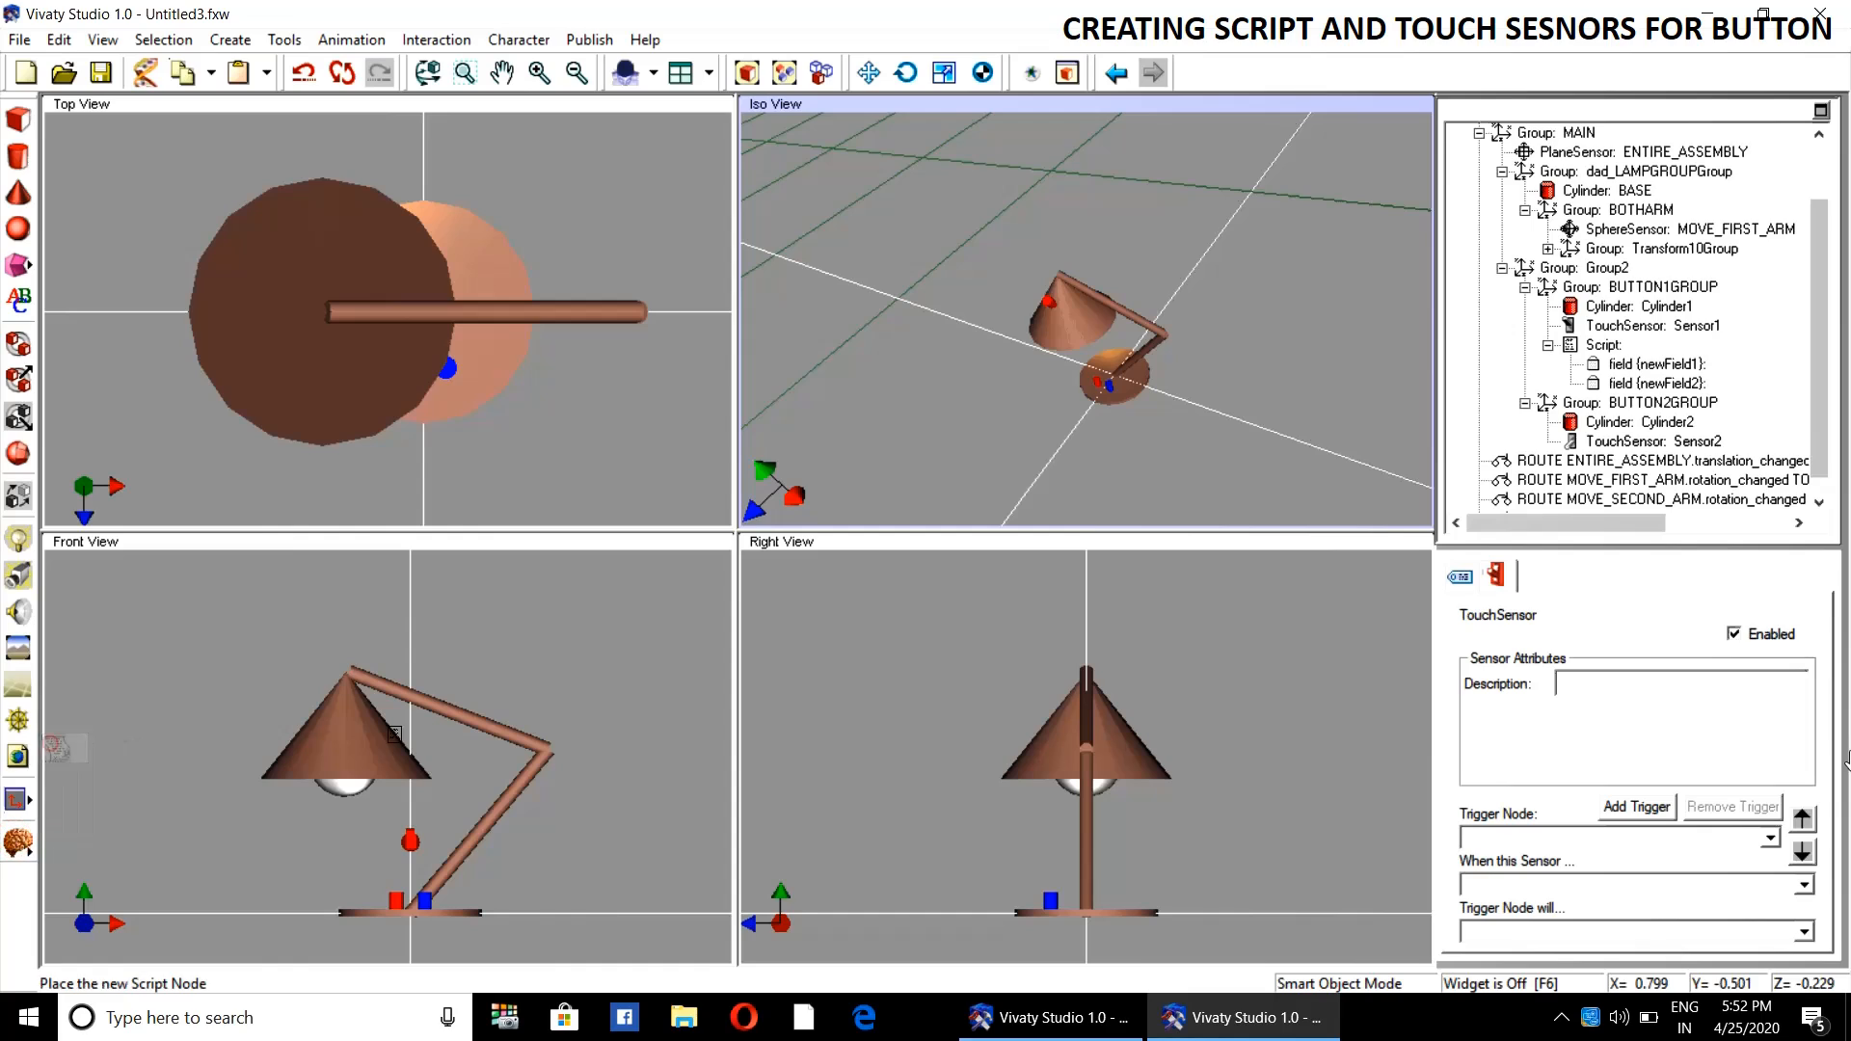
left_click(1189, 463)
left_click_drag(1509, 499, 1588, 410)
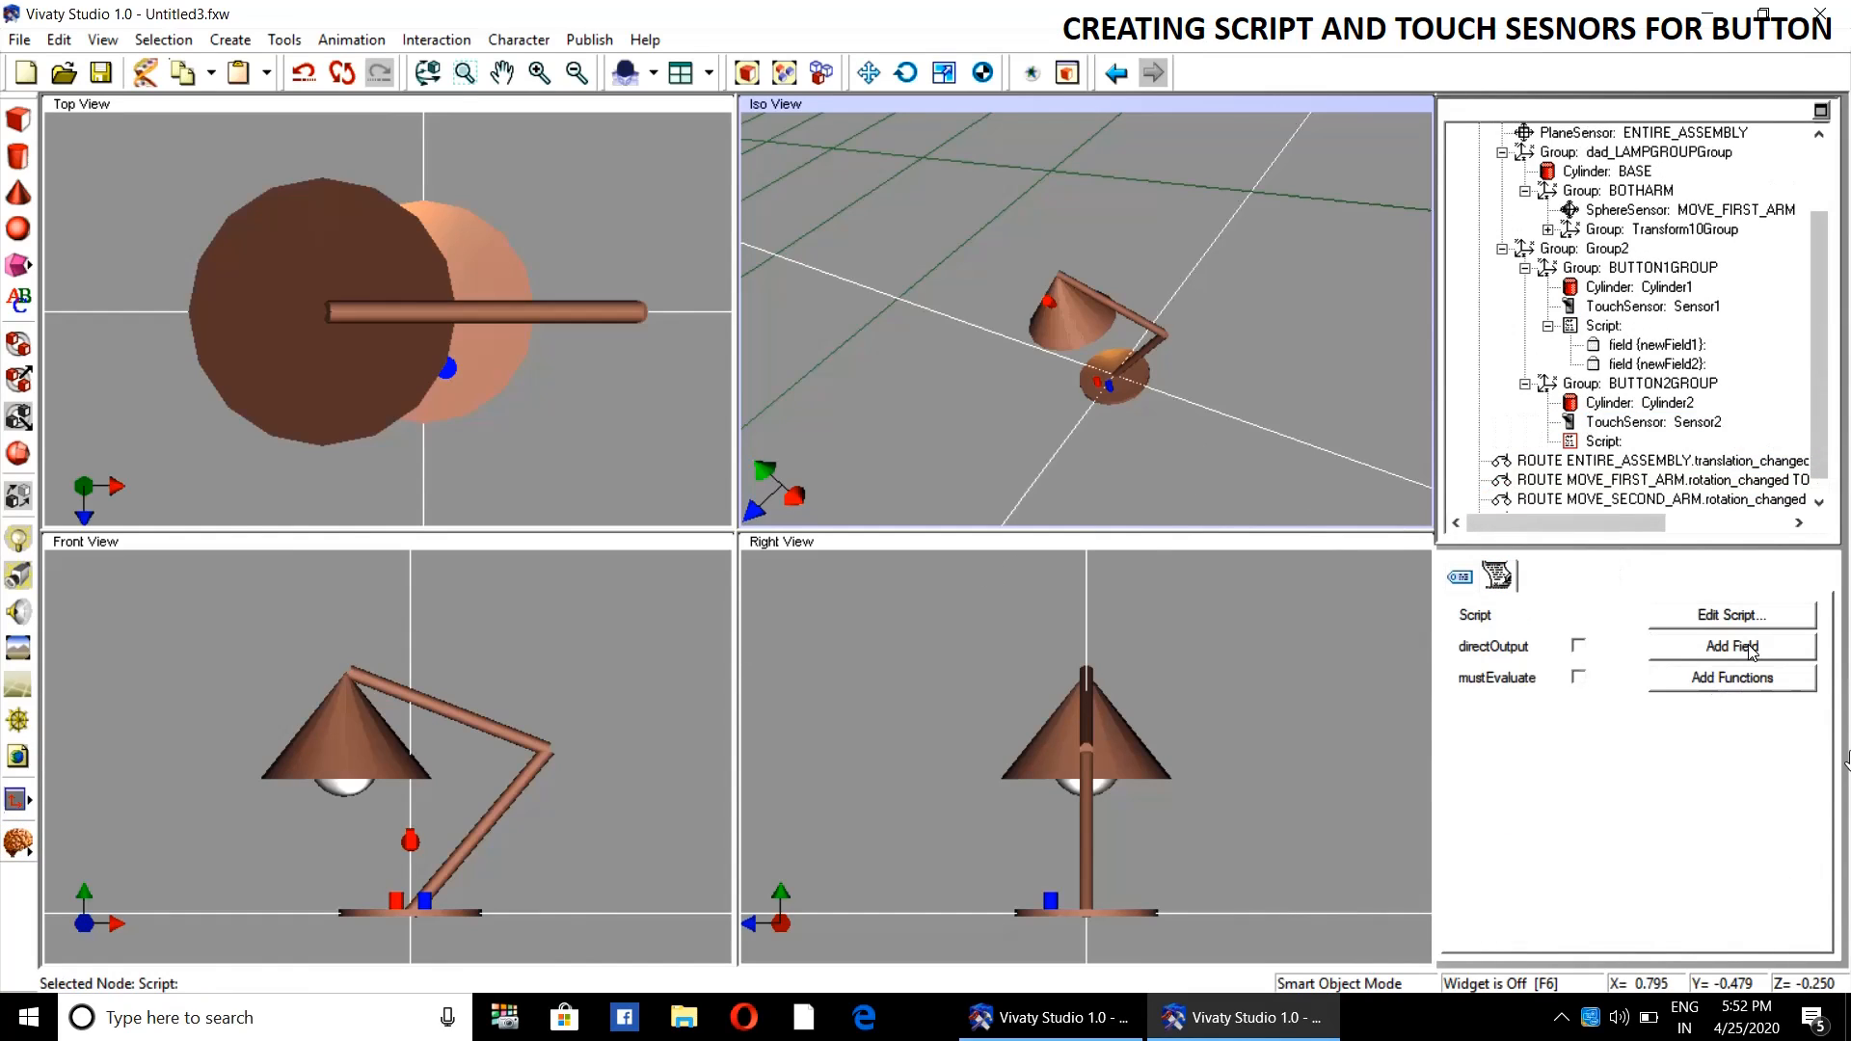
left_click(1755, 646)
left_click(1754, 646)
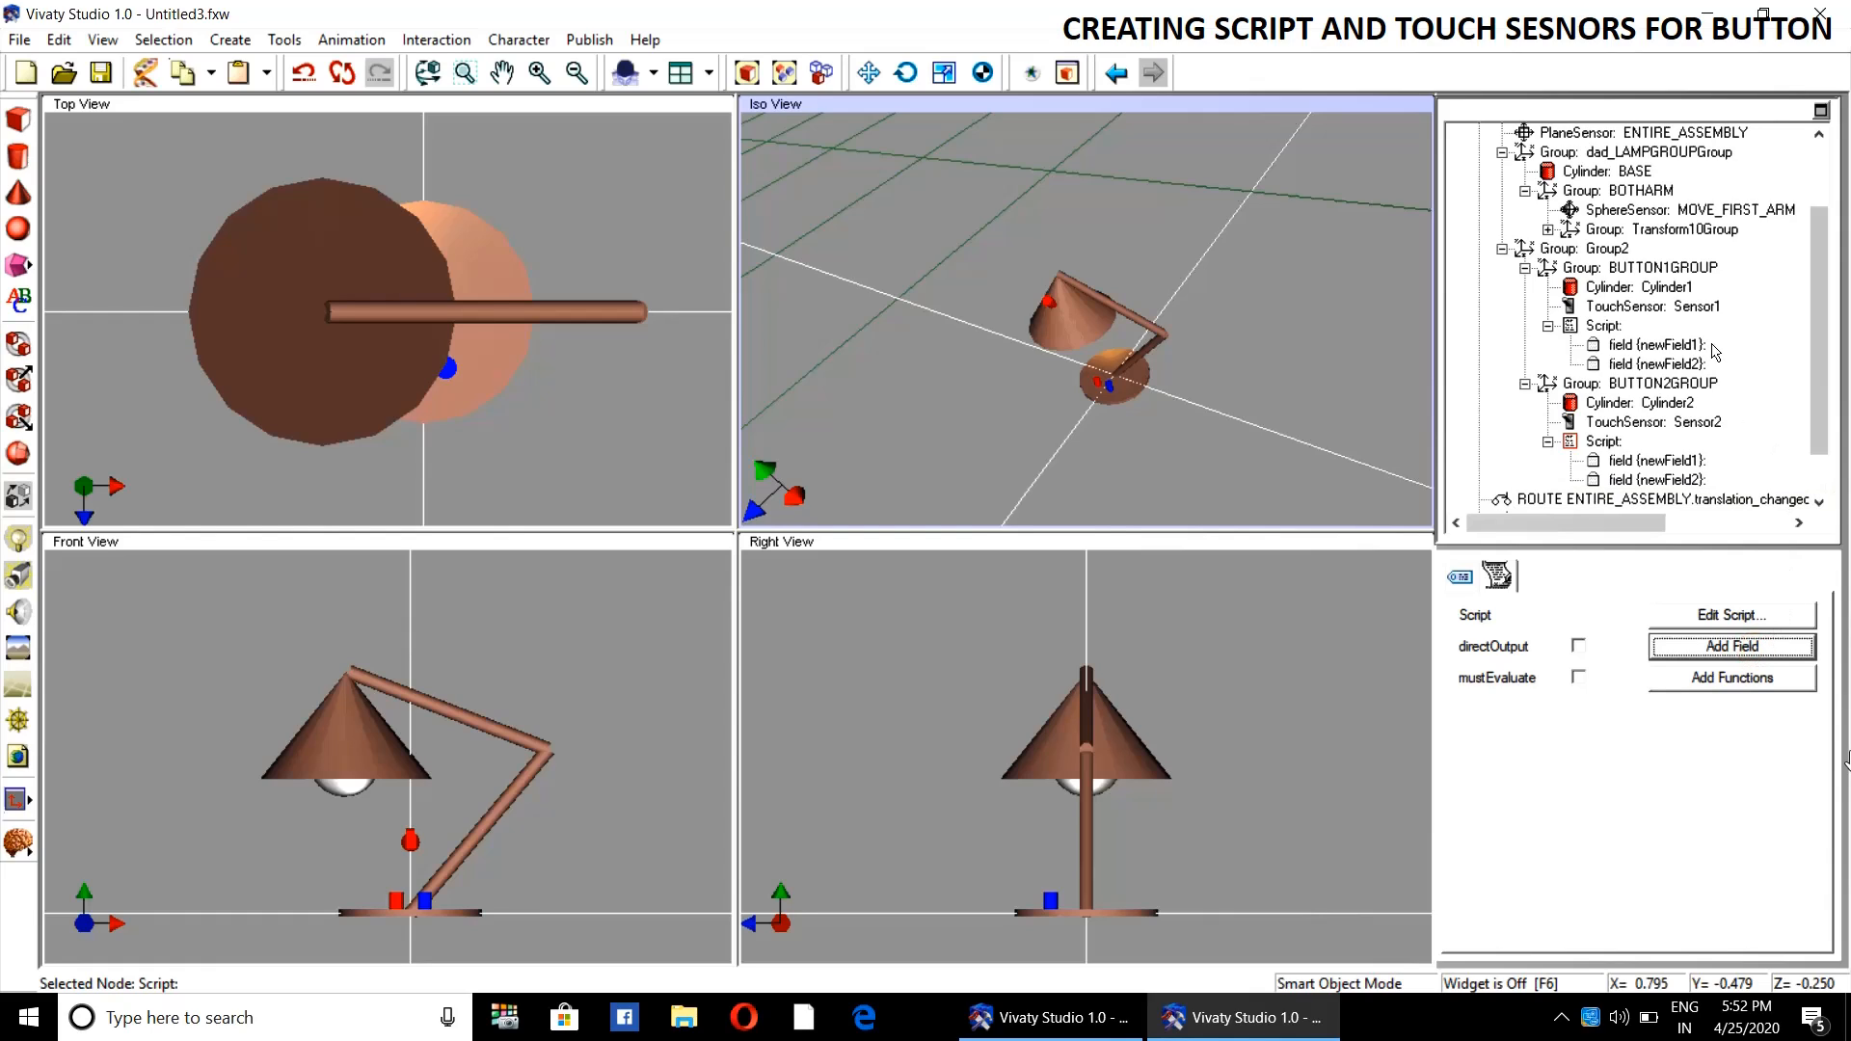
- Rename the touch sensor in BUTTON1GROUP as TOUCH1 and the one in BUTTON2GROUP as TOUCH2
left_click(1677, 307)
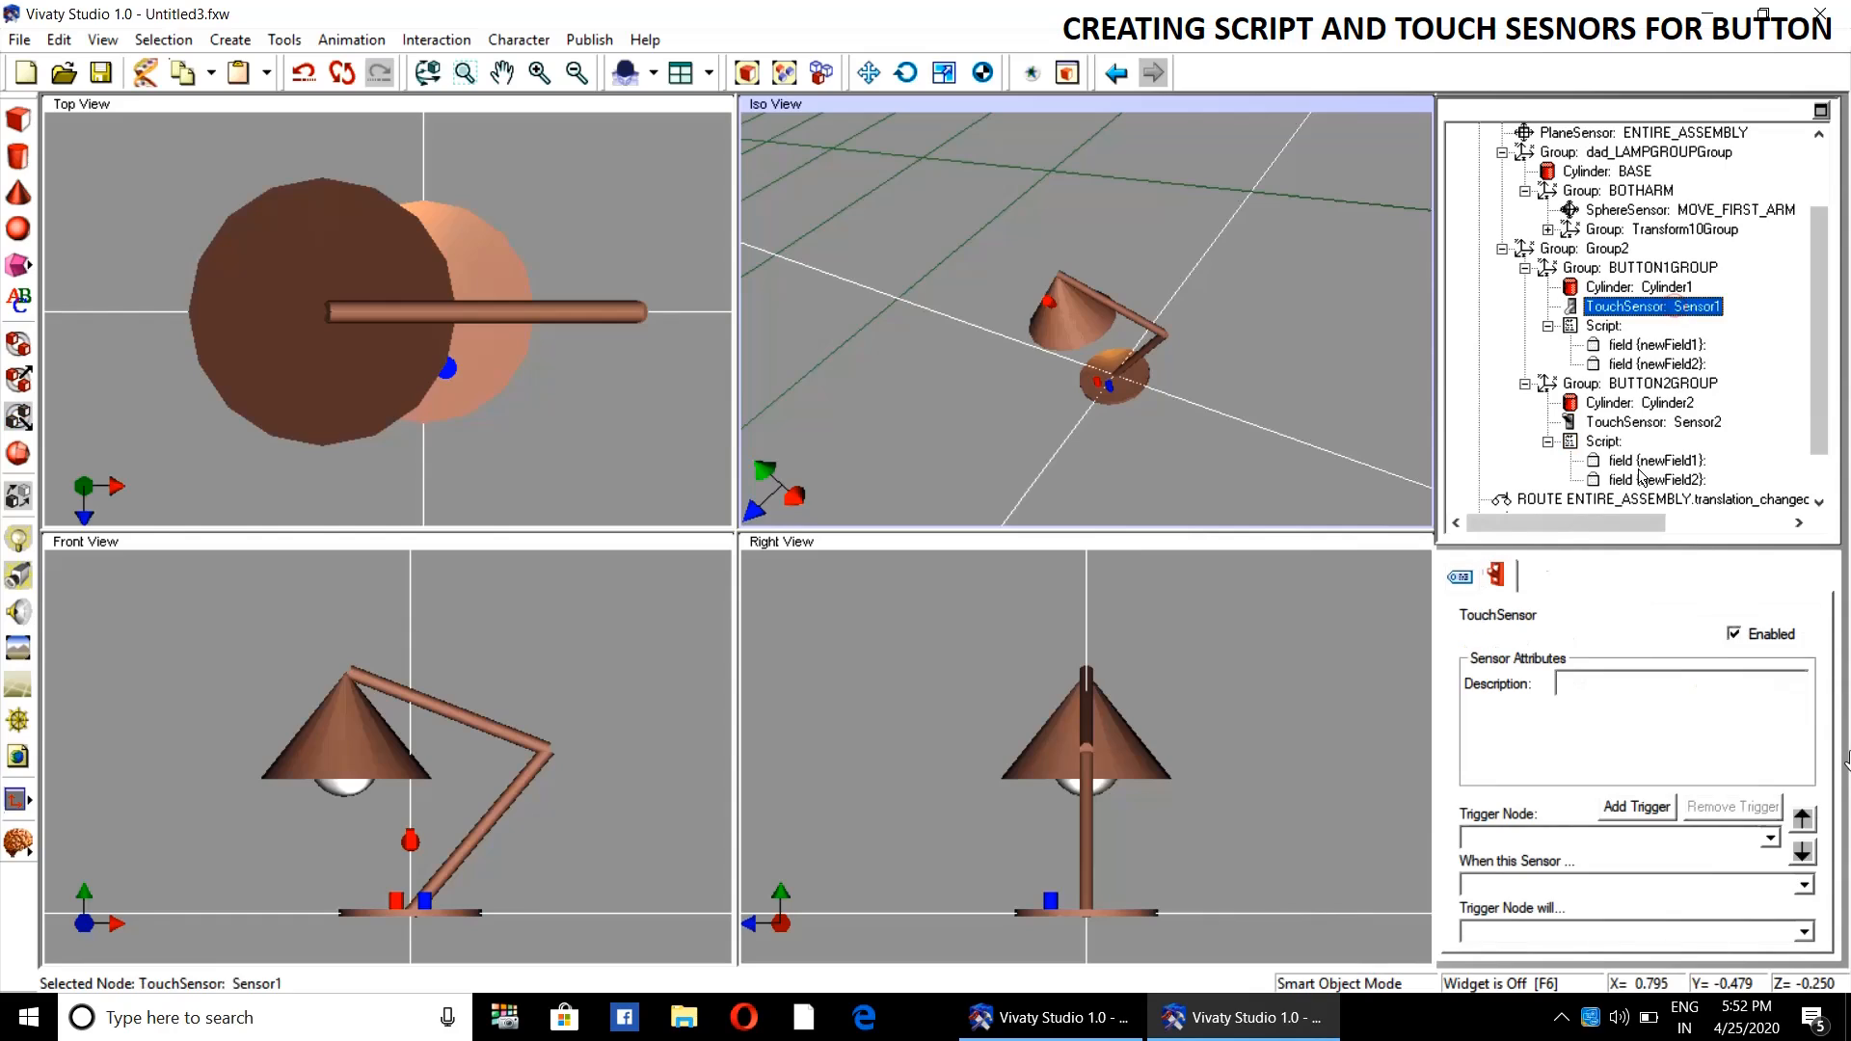
left_click(1460, 579)
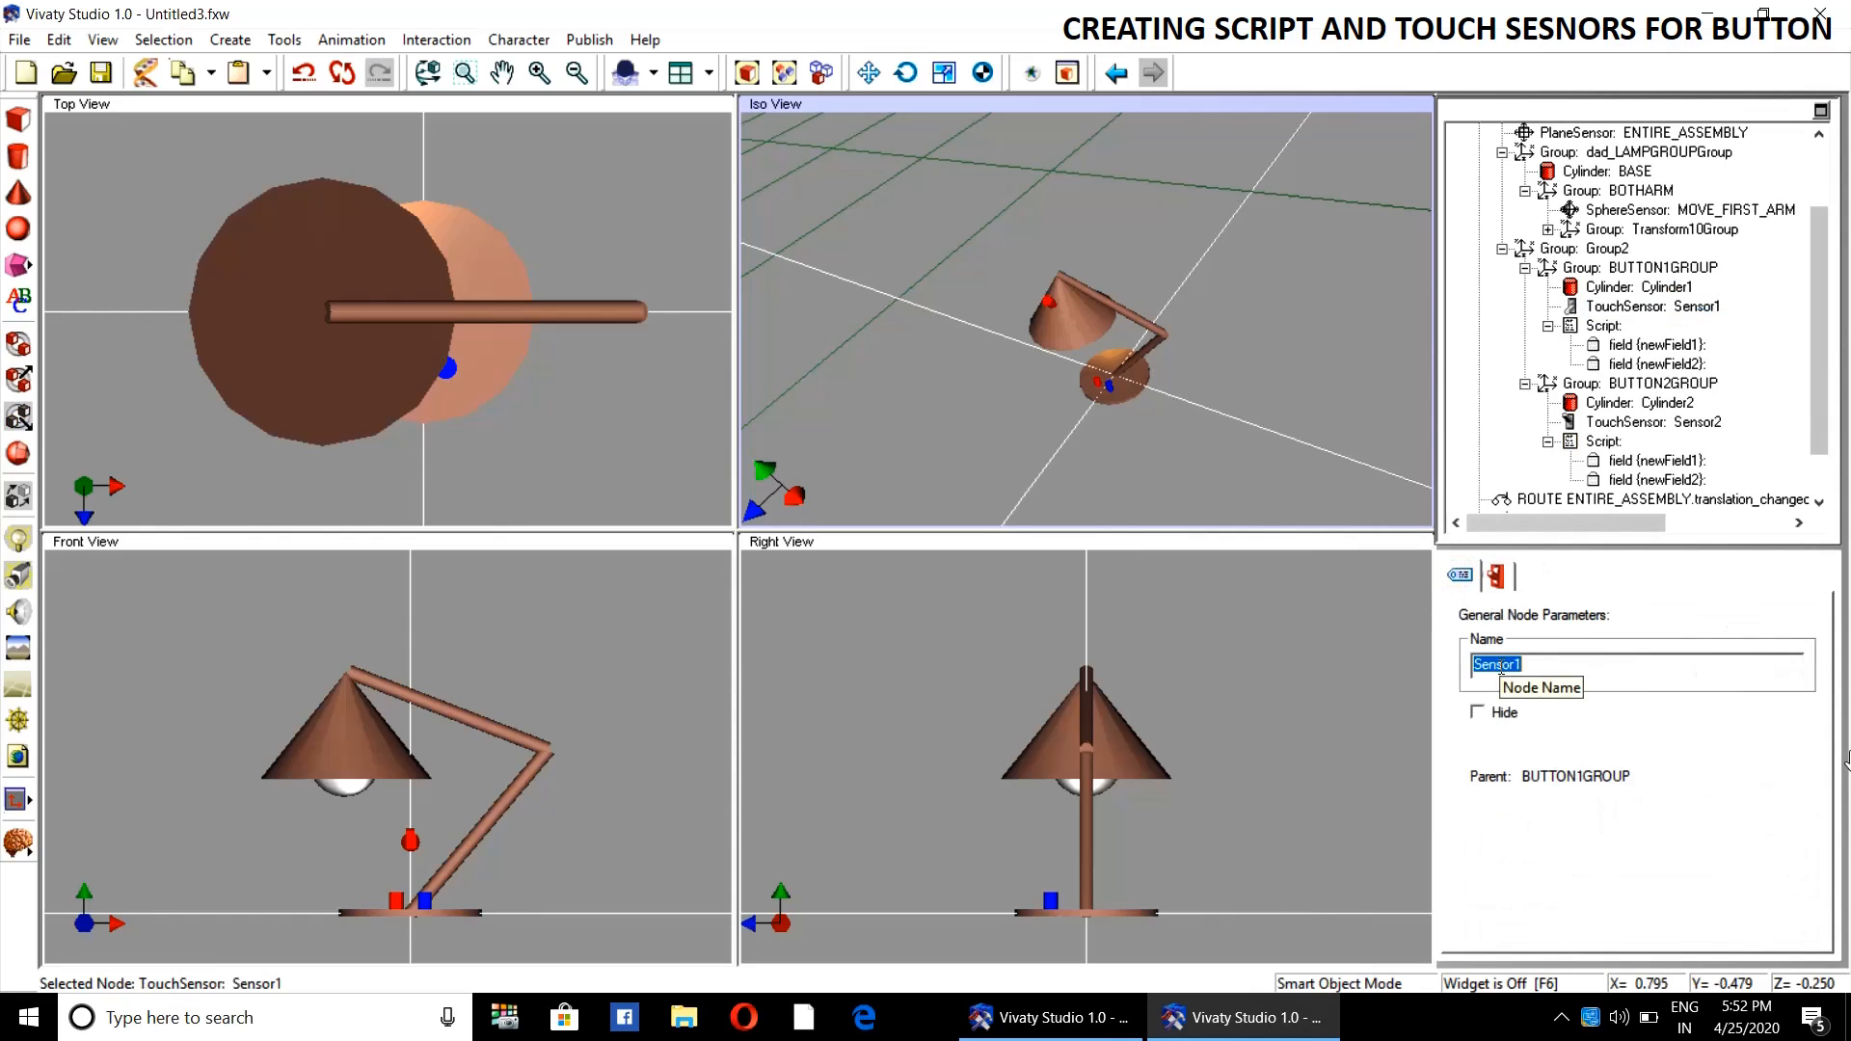
type("TOUCH1")
key("Return")
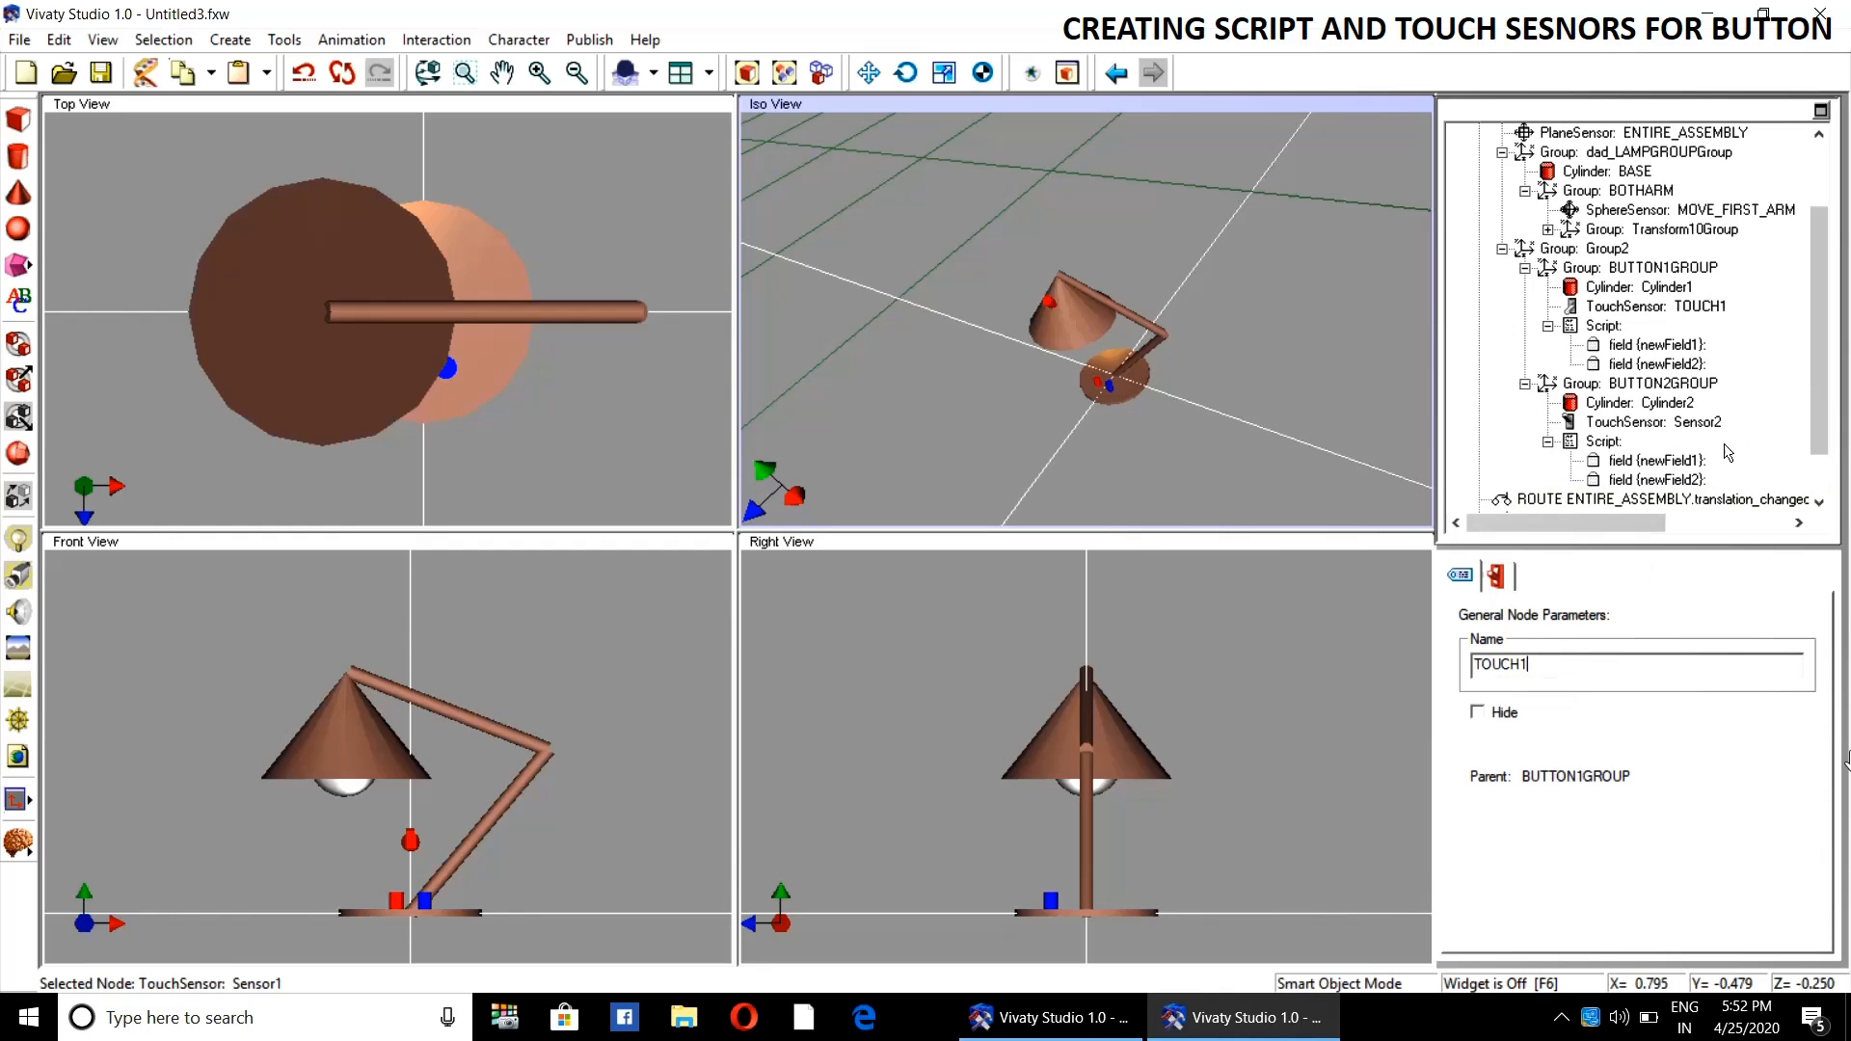
left_click(1693, 421)
left_click_drag(1553, 663, 1395, 676)
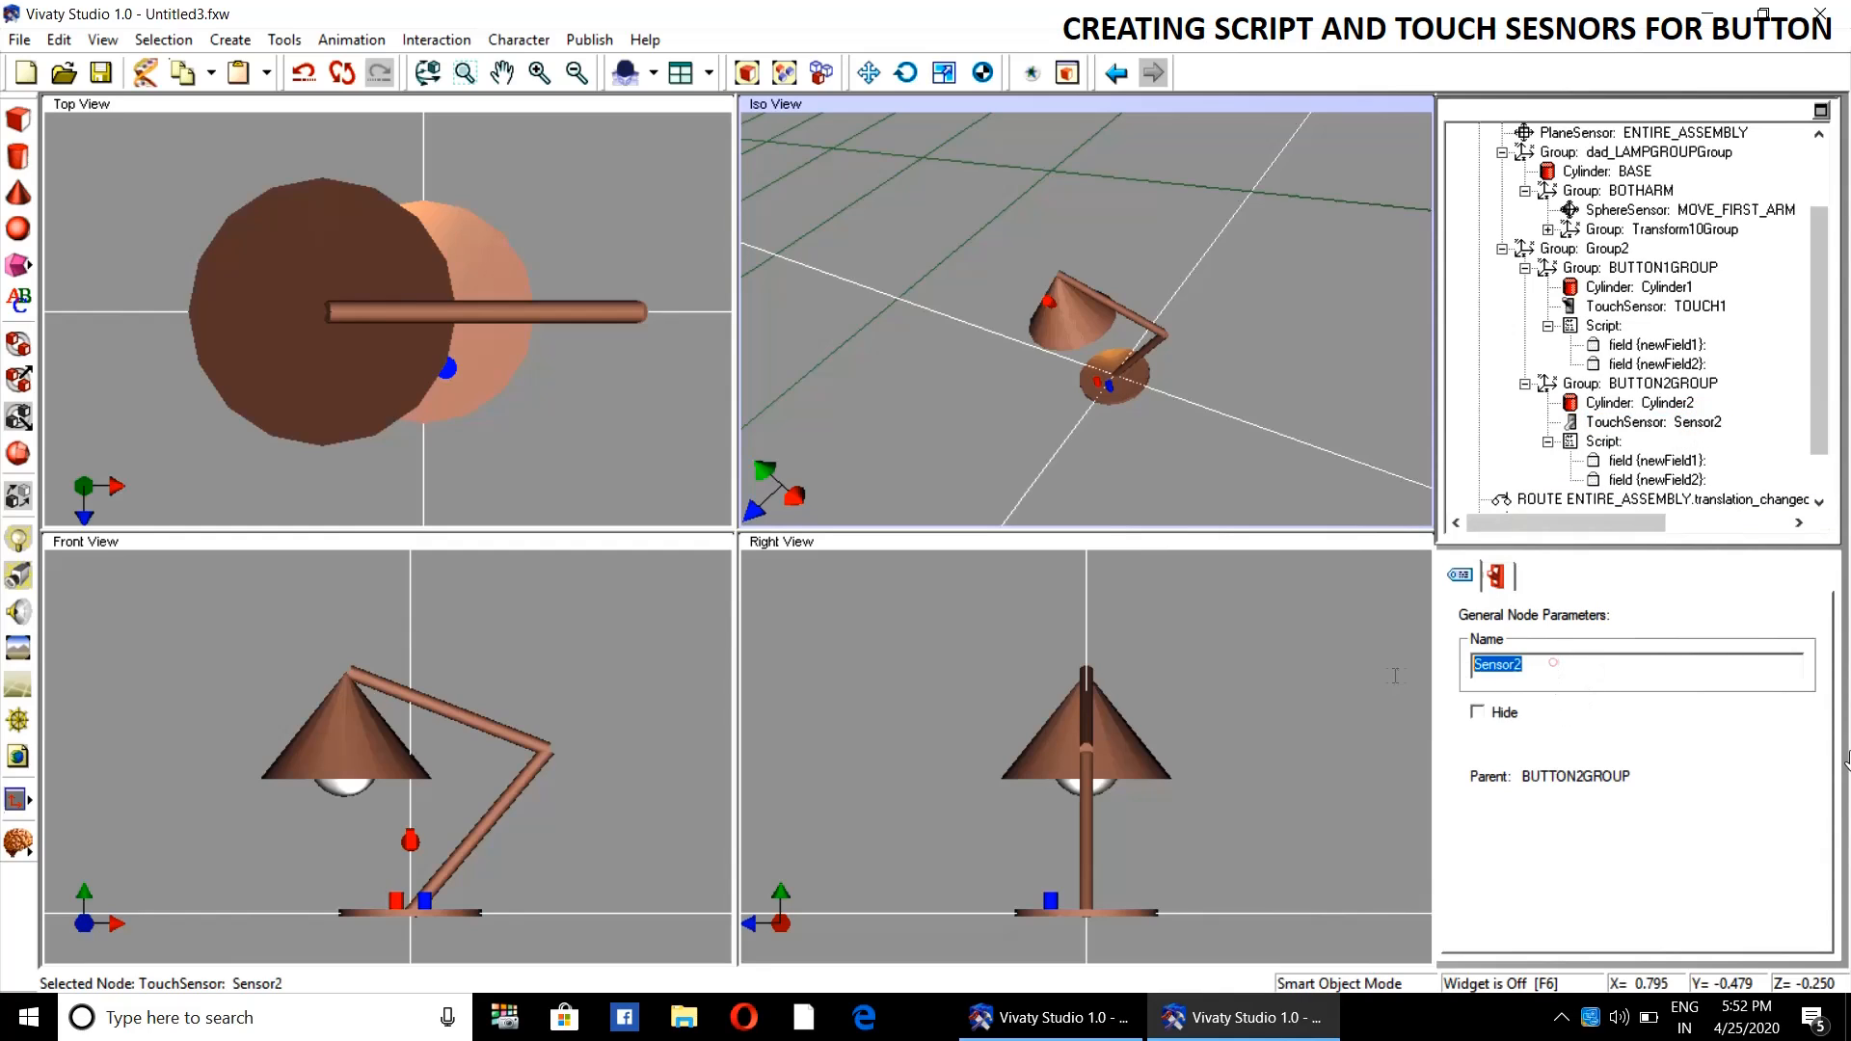
type("TOUCH2")
key("Return")
- Name the script node in BUTTON1GROUP CODE1
left_click(1602, 327)
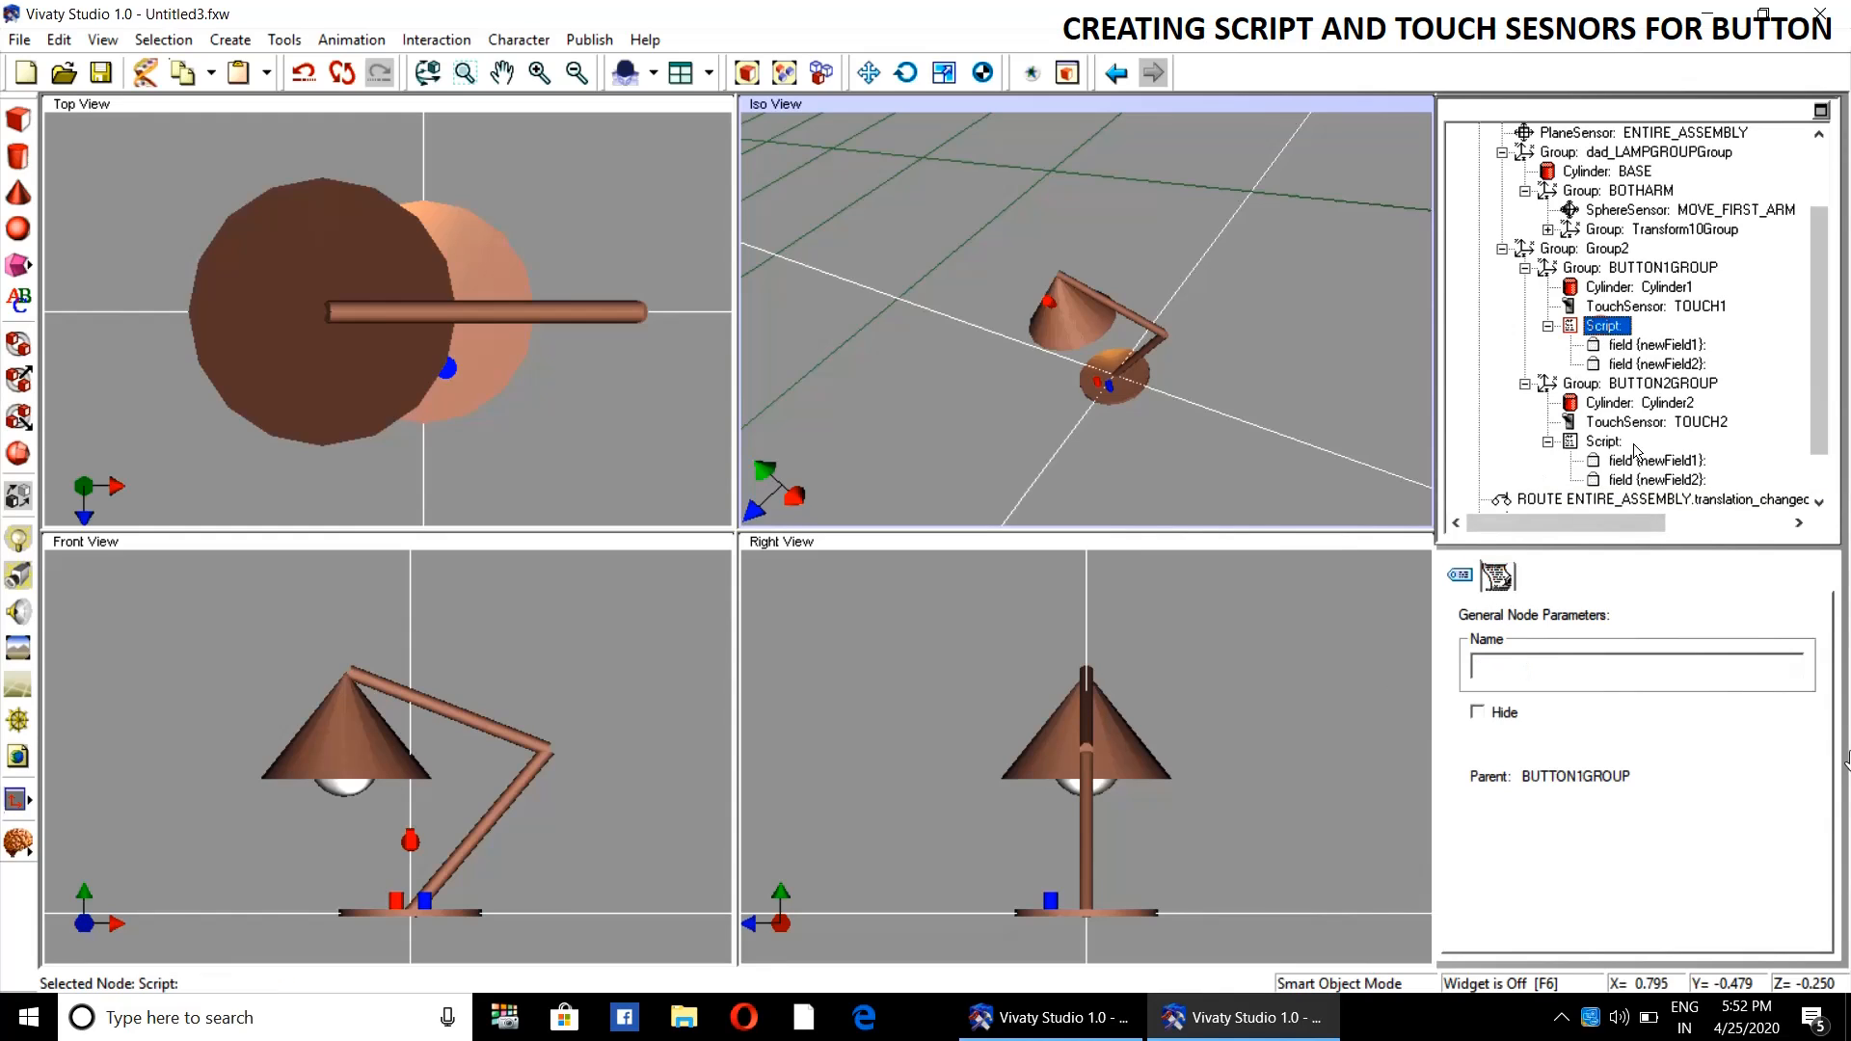
left_click(1538, 673)
type("CODE1")
key("Return")
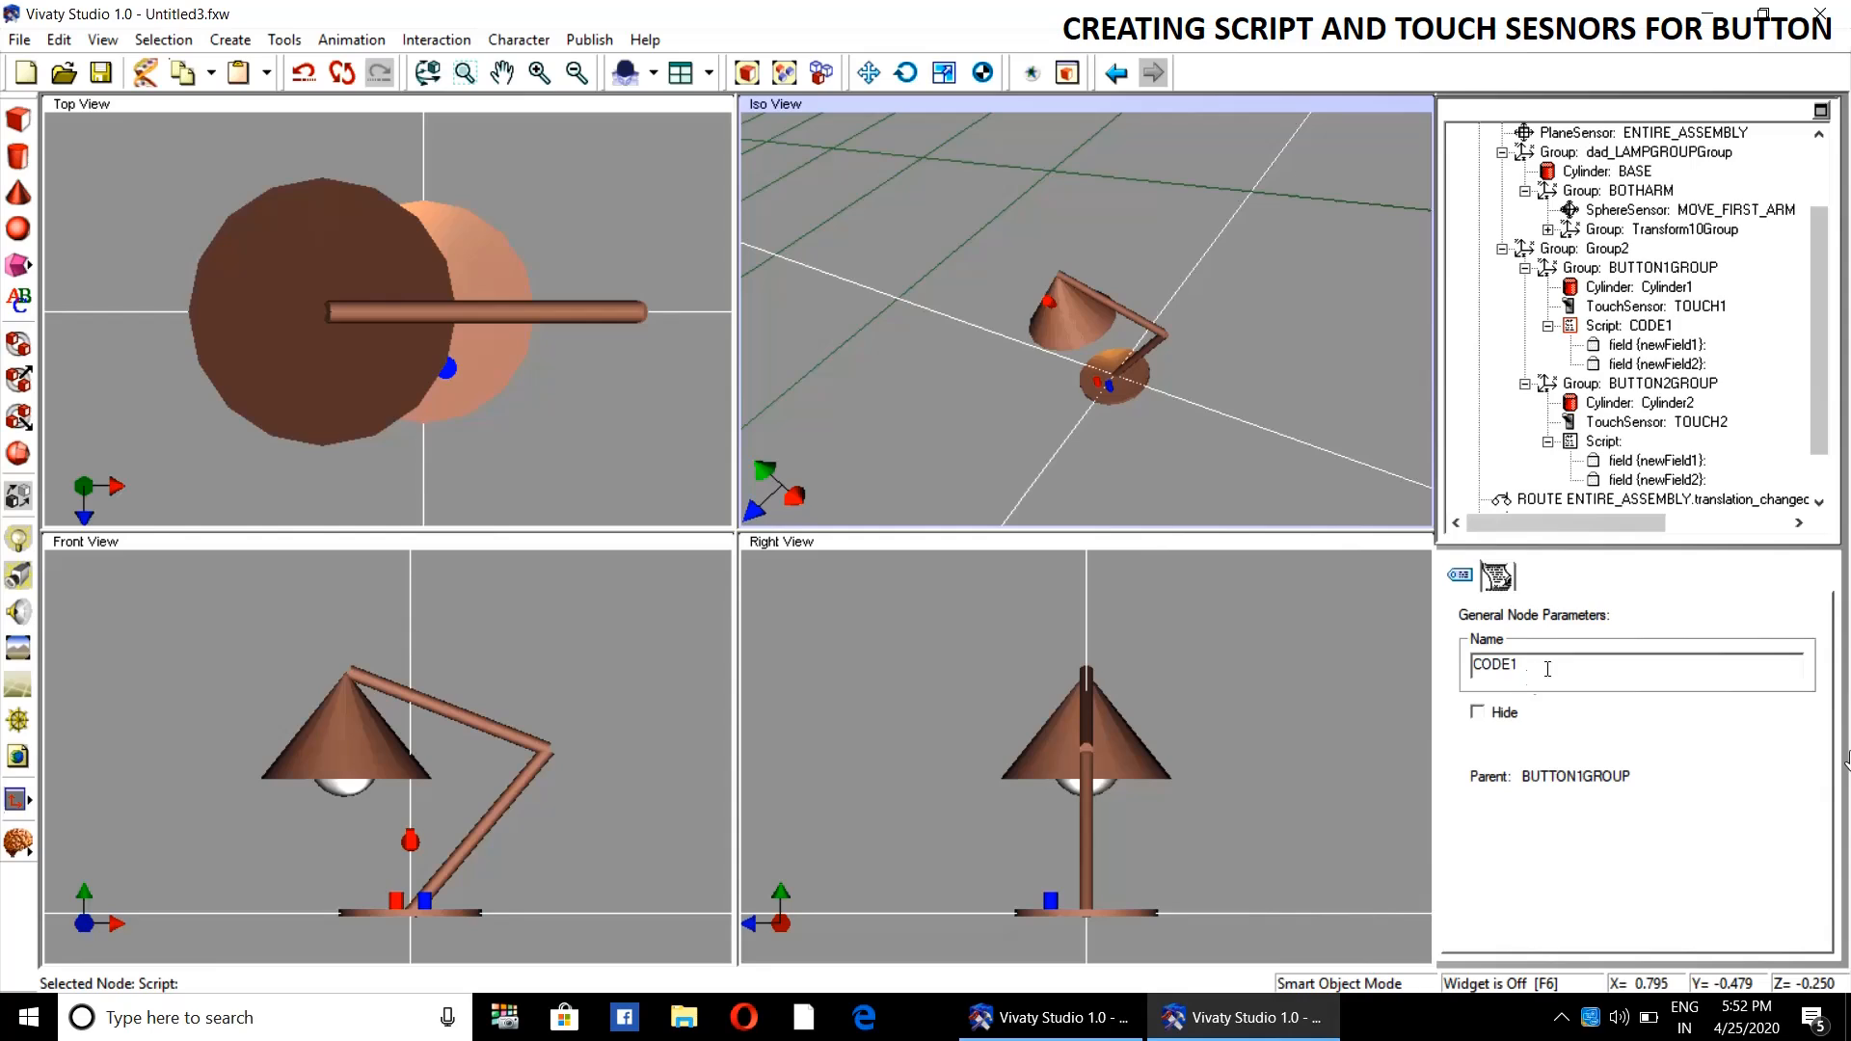
- Name the script node in BUTTON2GROUP CODE2
left_click(1605, 442)
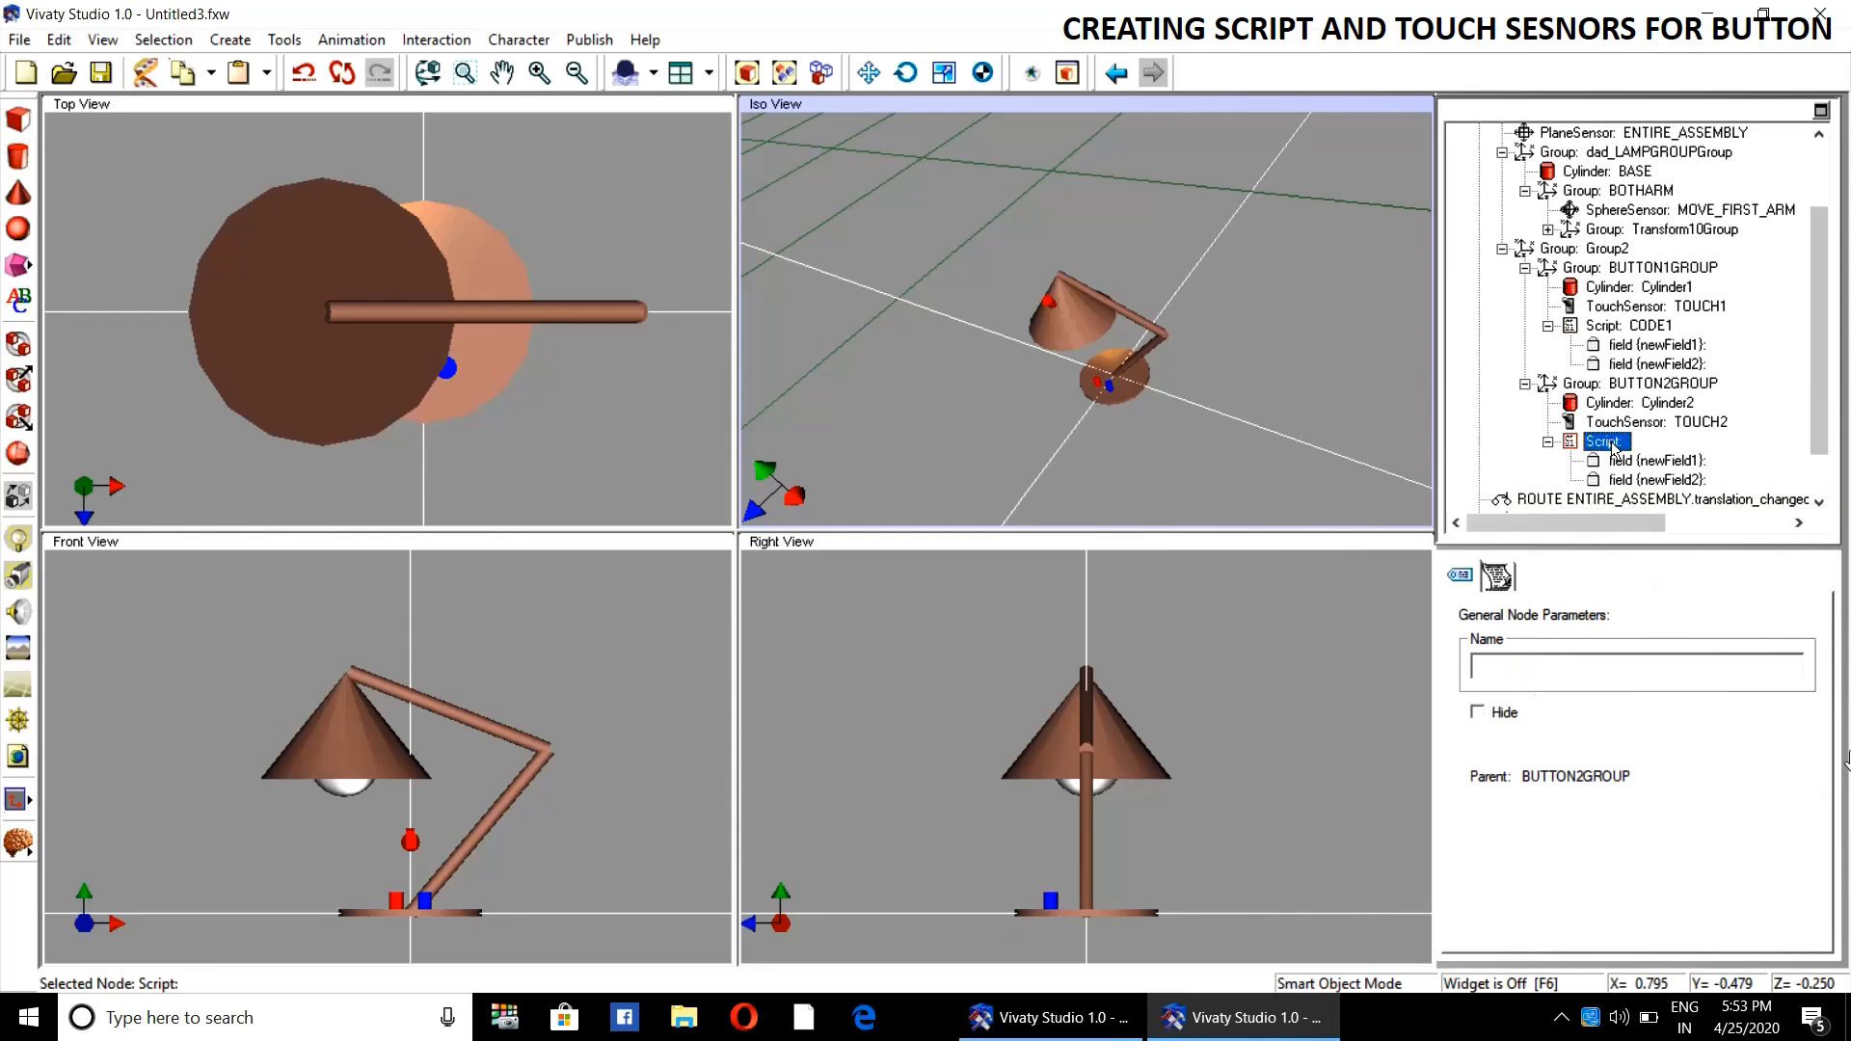
left_click(1540, 665)
type("CODE2")
key("Return")
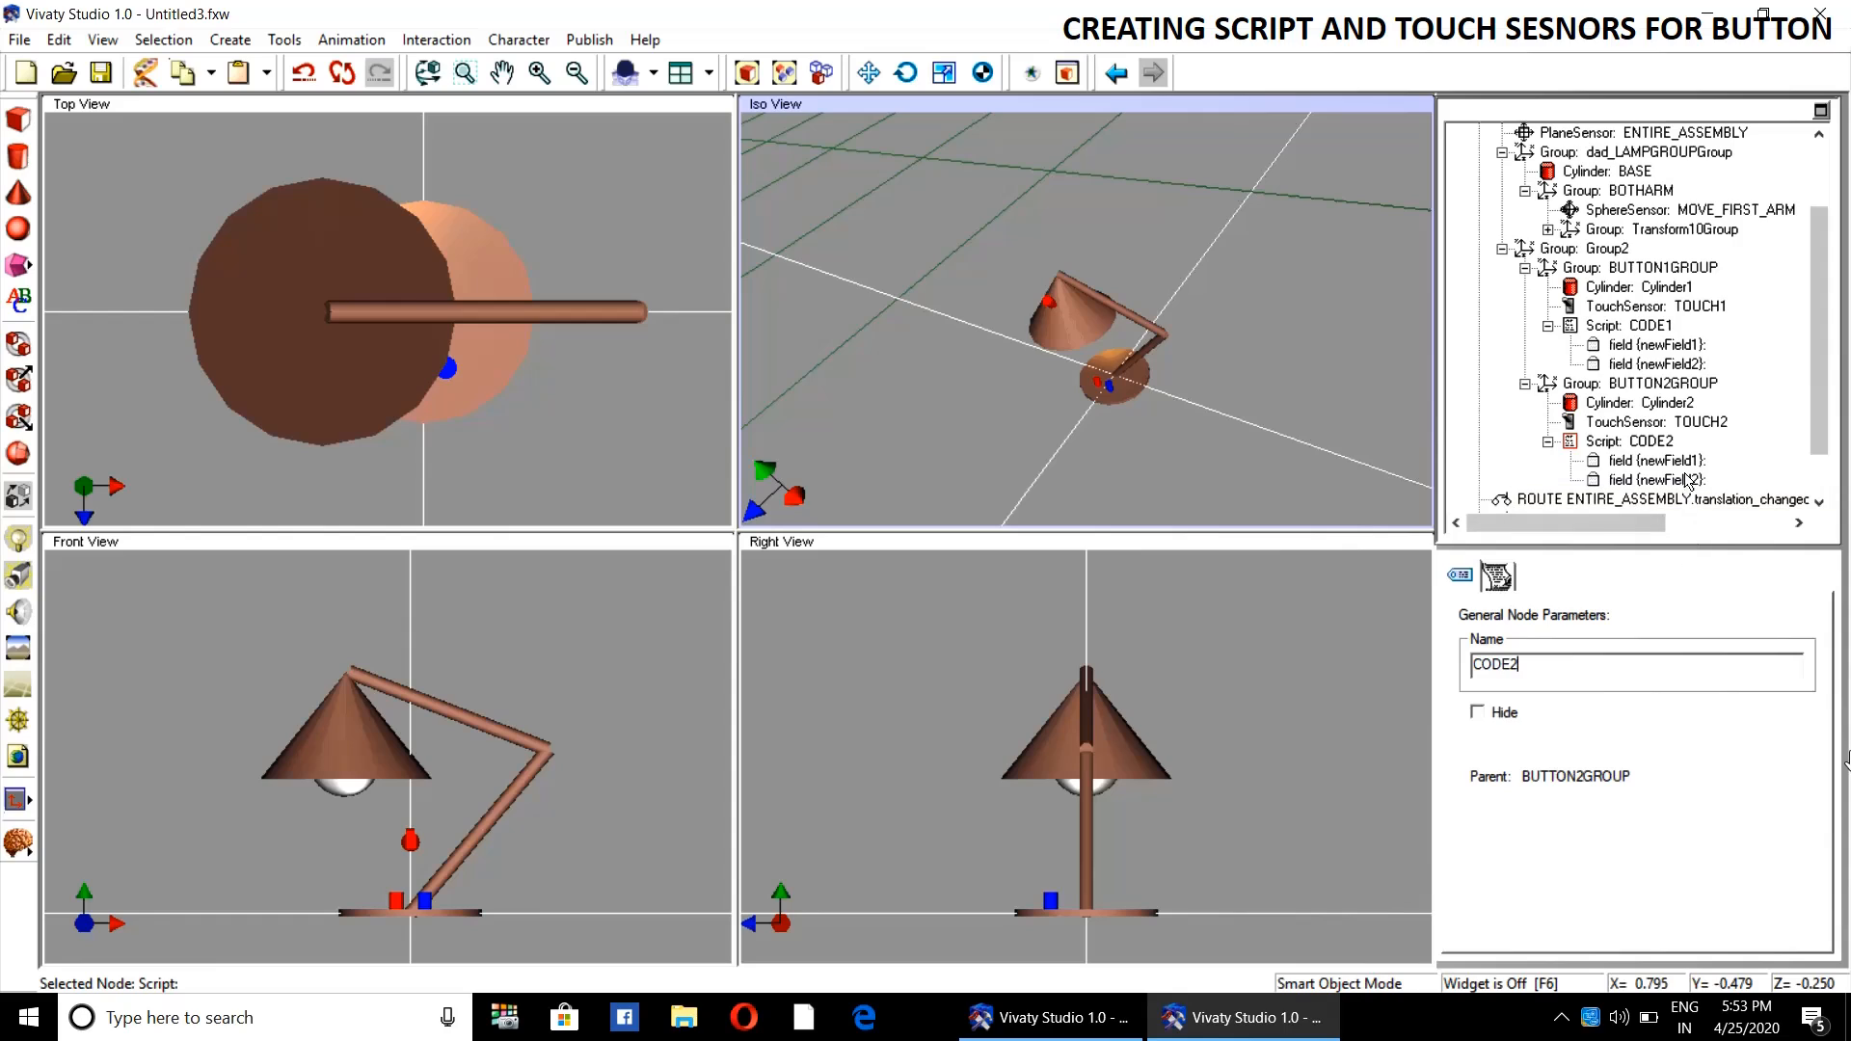
- Rename the first field of the CODE1 script as VALUE and the second as SET_LIGHT
left_click(1662, 345)
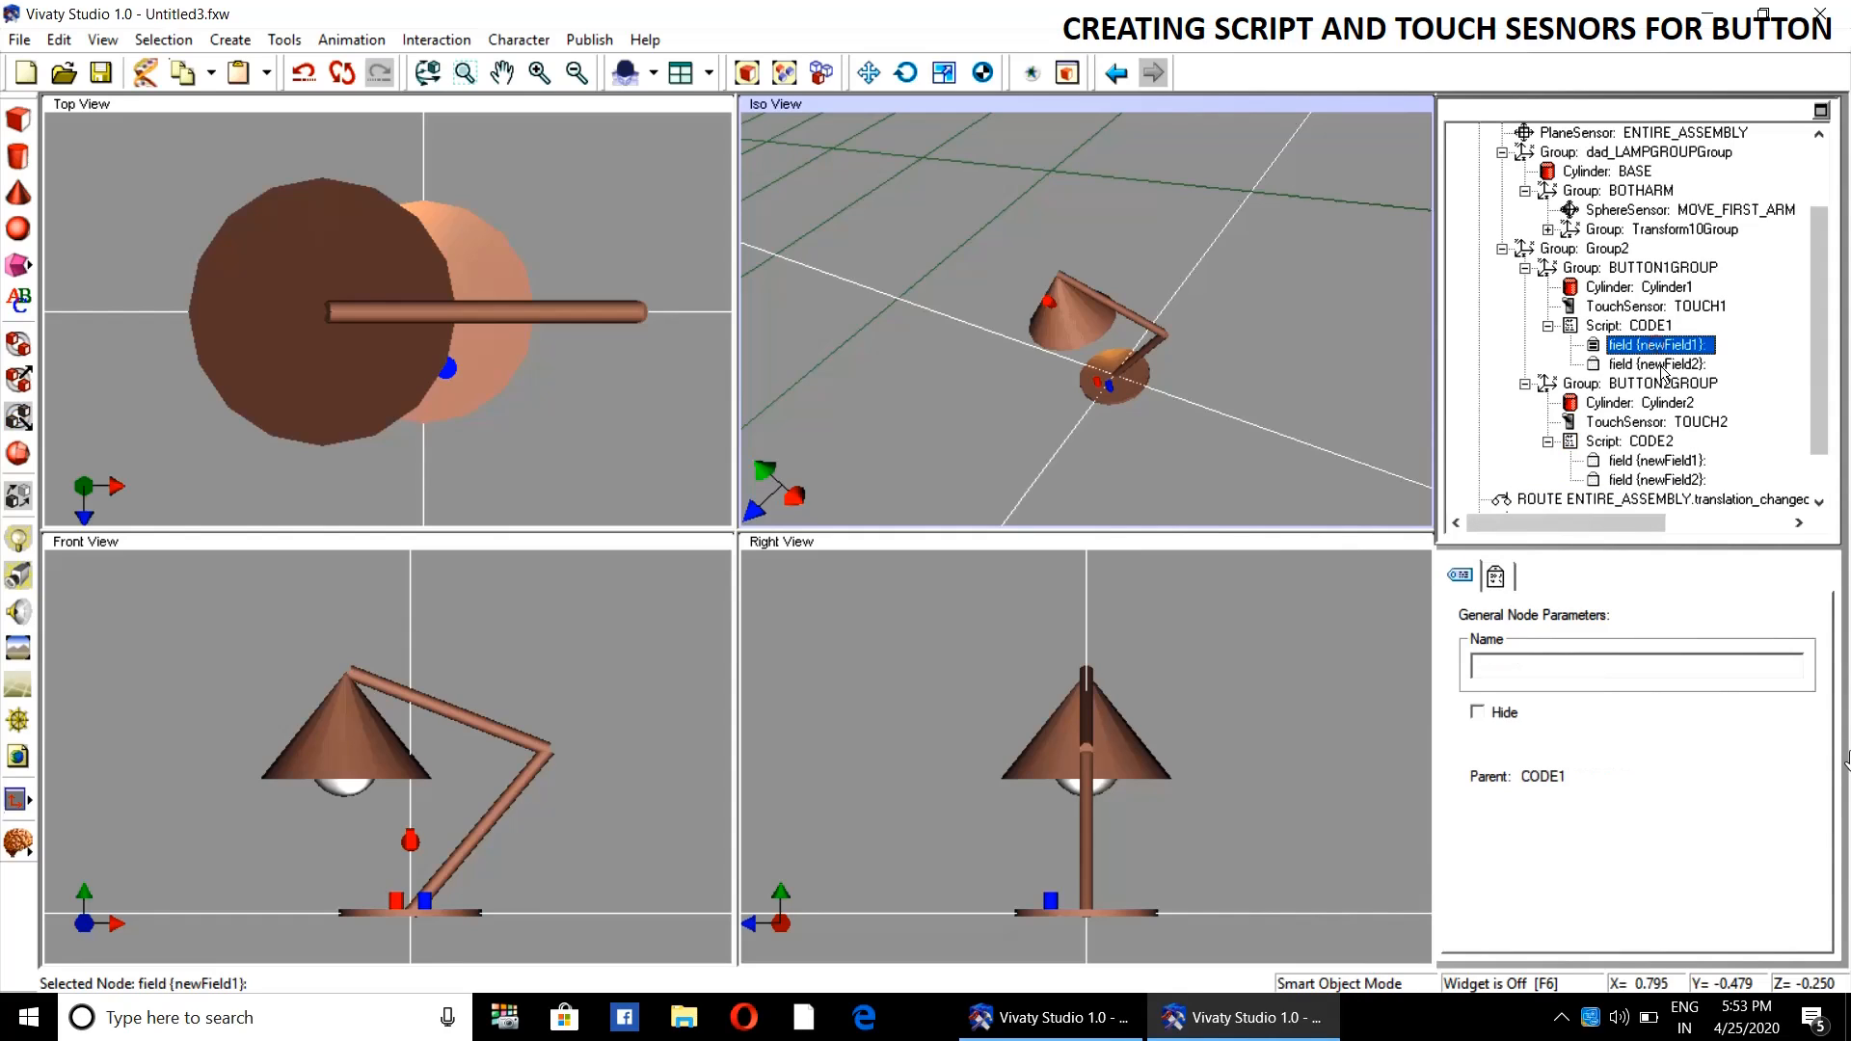
left_click(1495, 576)
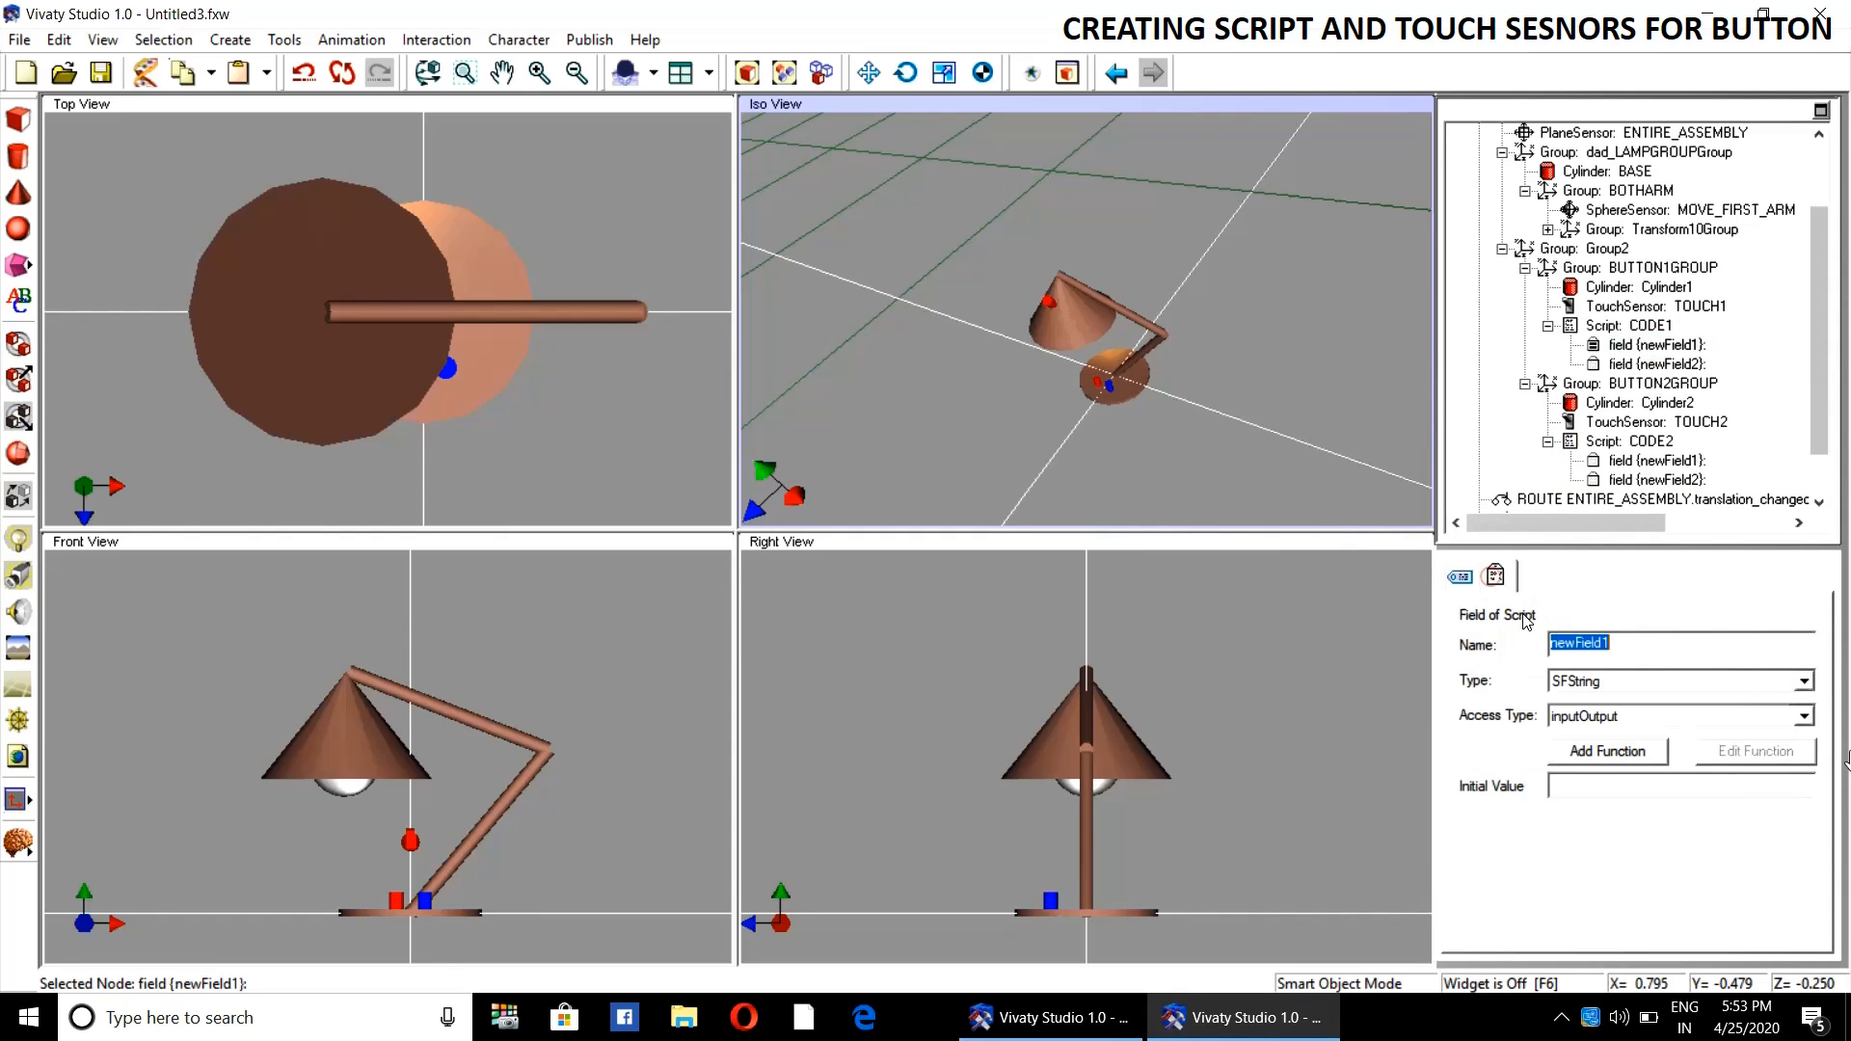
double_click(1628, 647)
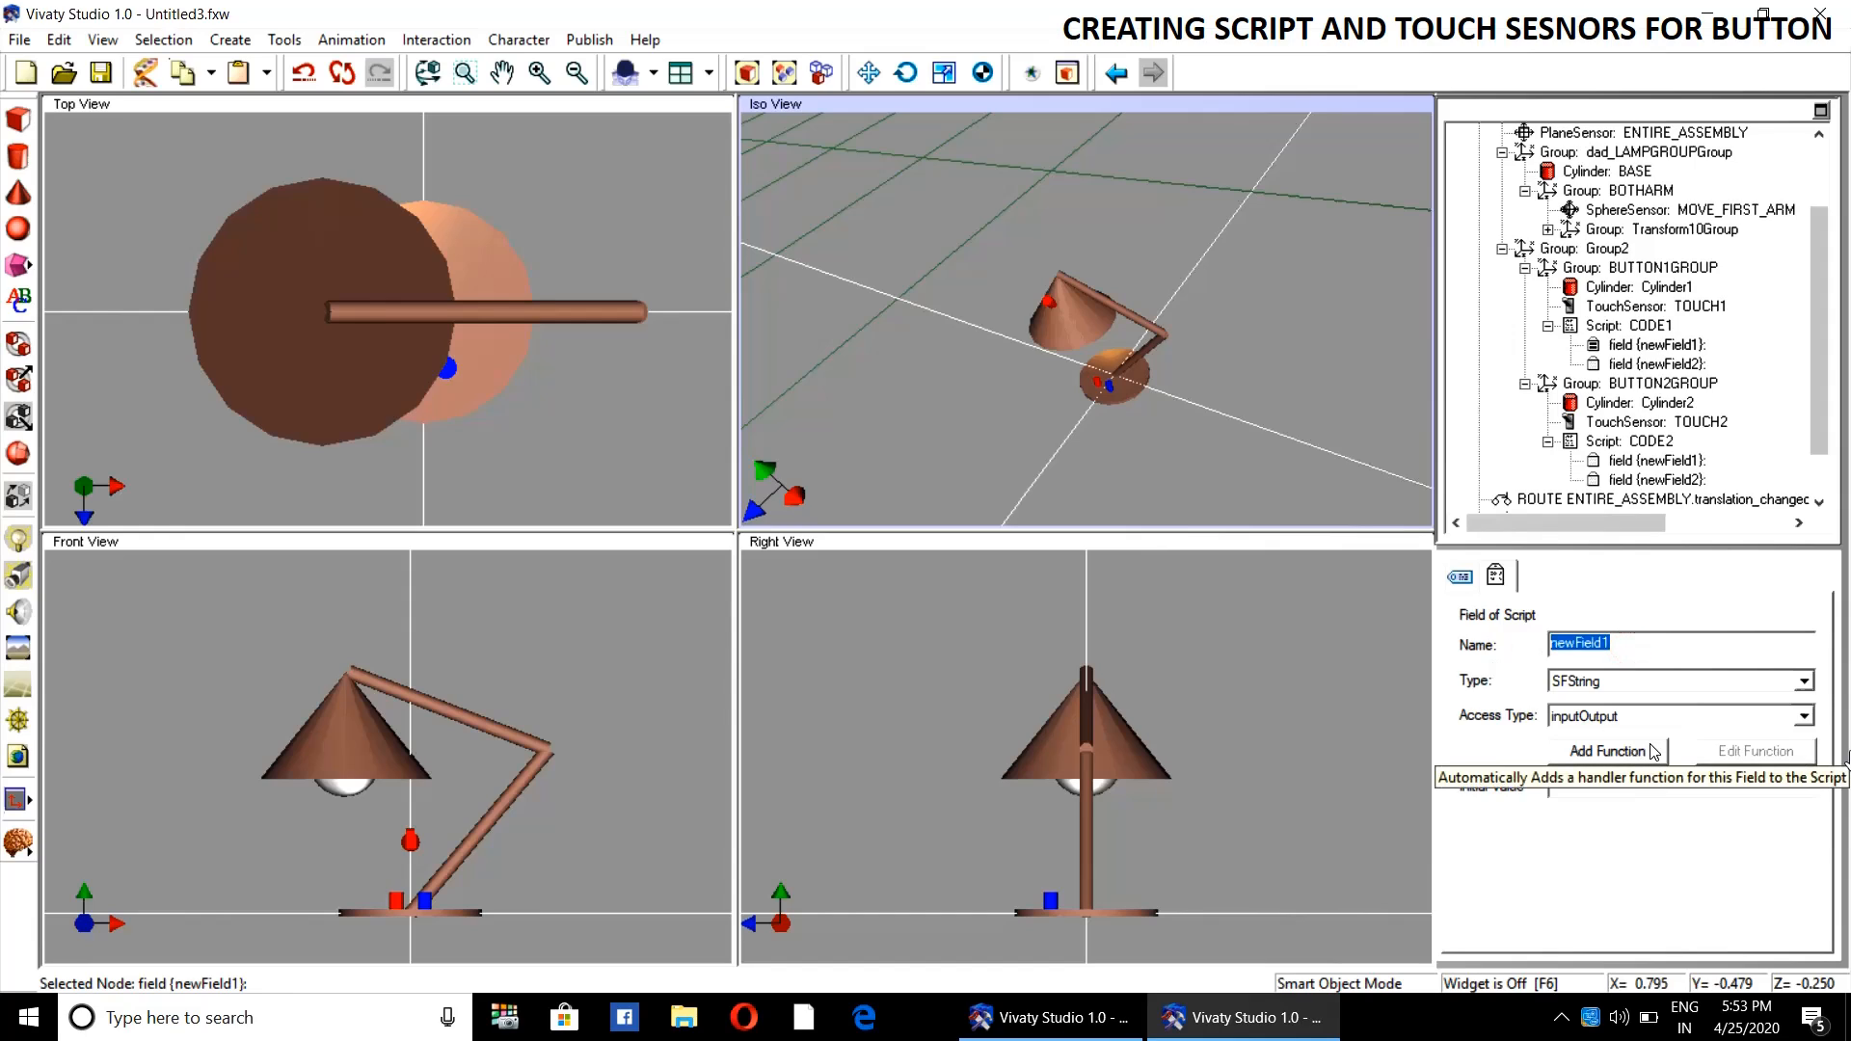
type("VALUE")
left_click(1654, 368)
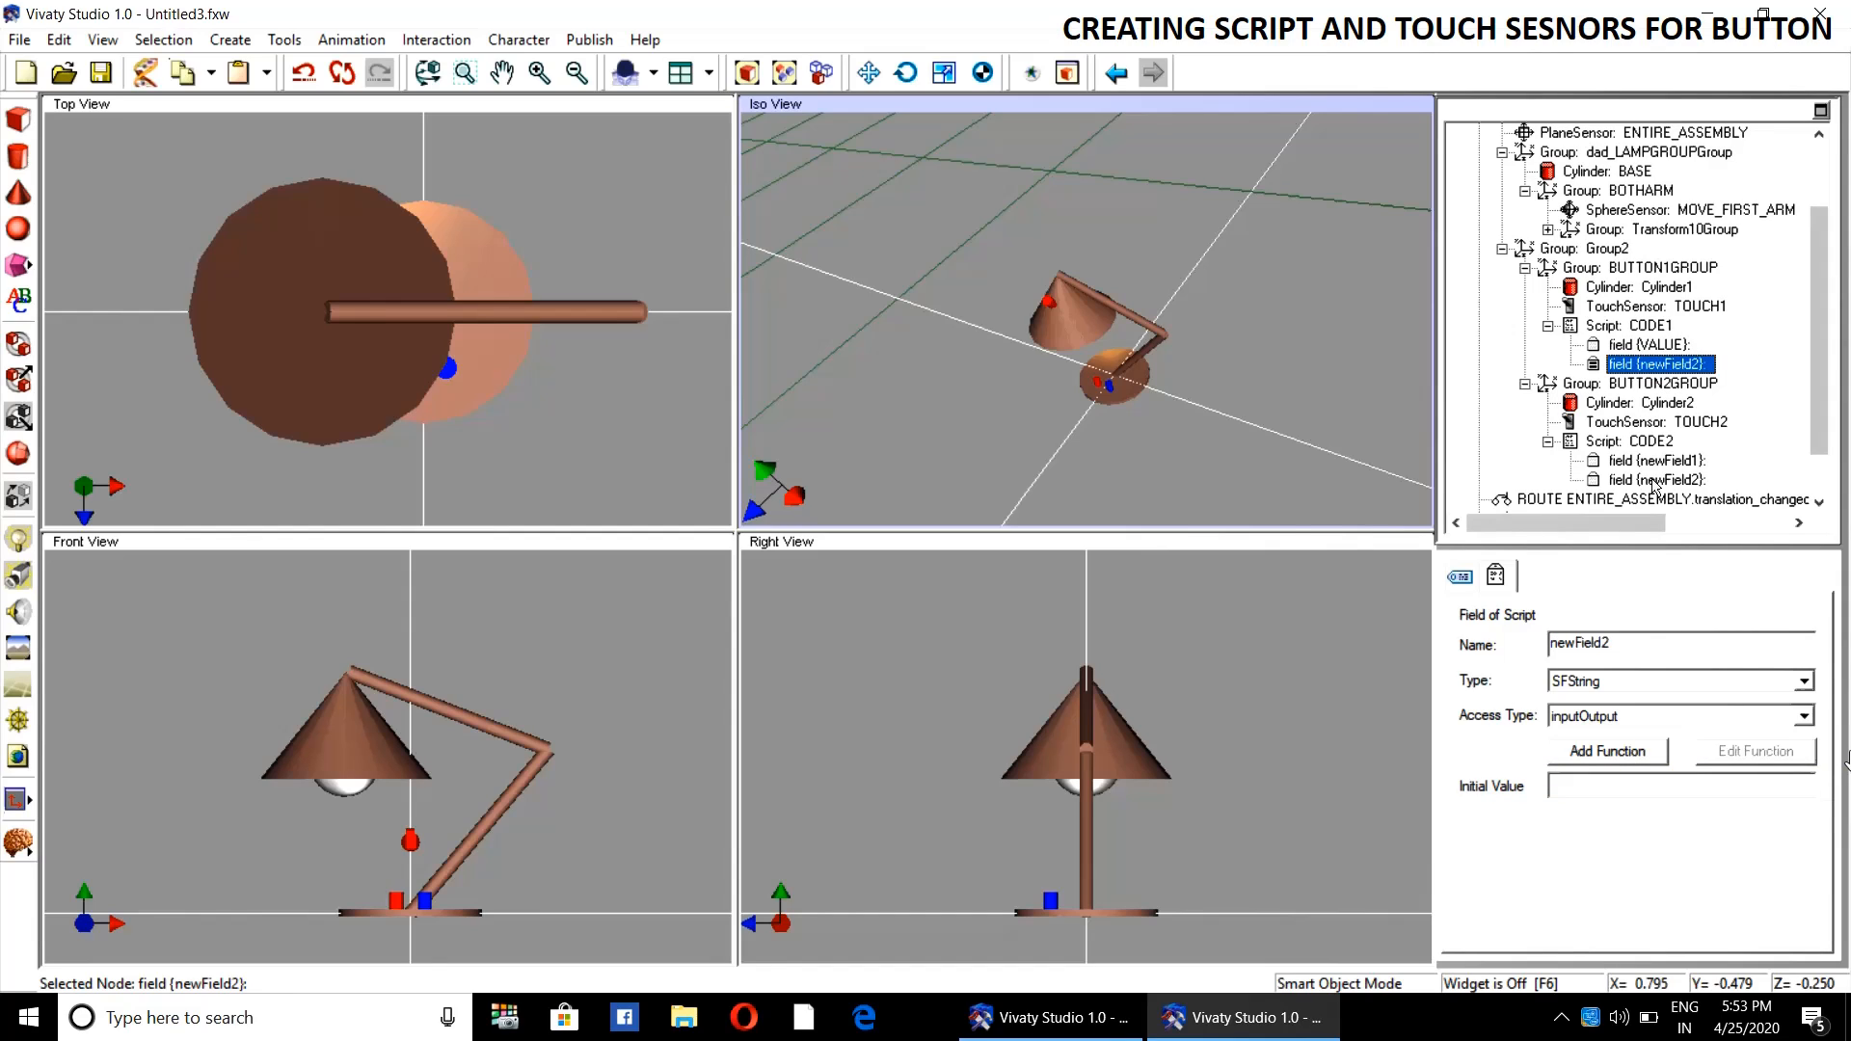
double_click(1645, 647)
type("SET_LIGHT")
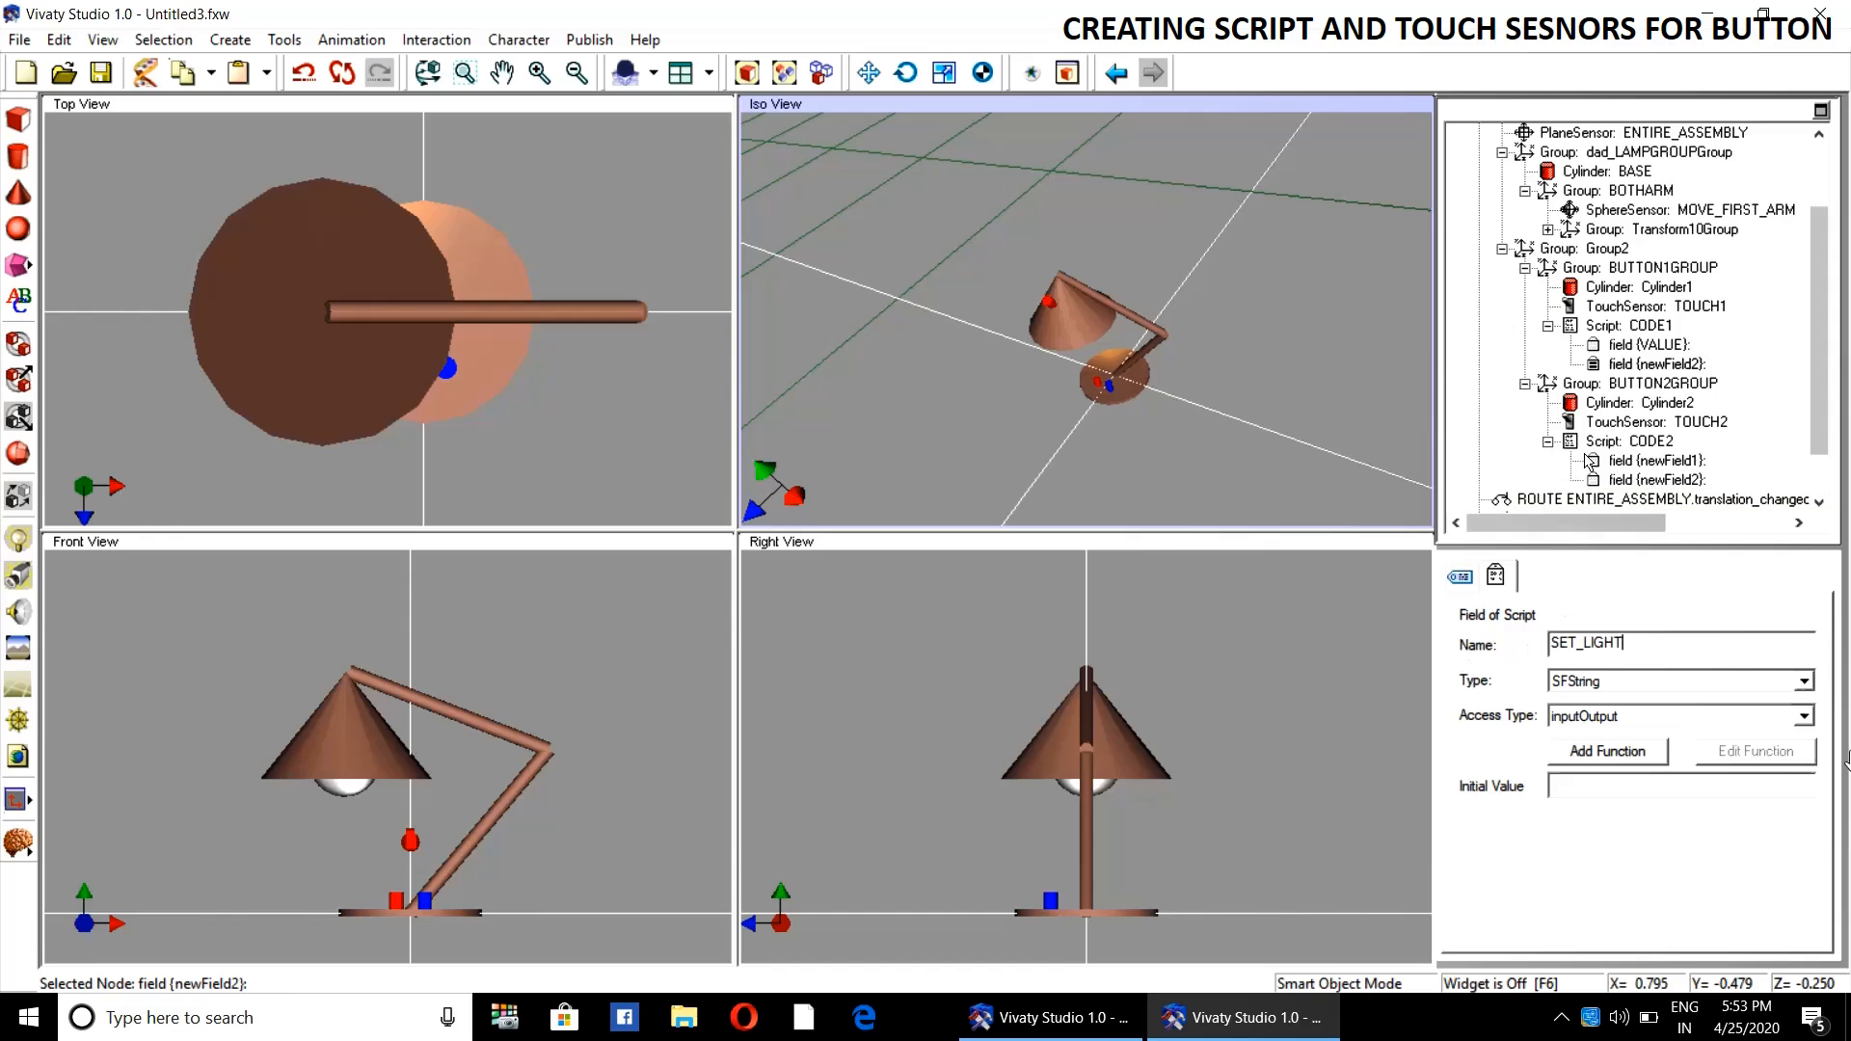
- Rename the first field of the CODE2 script as VALUE and the second as SET_LIGHT
left_click(1647, 462)
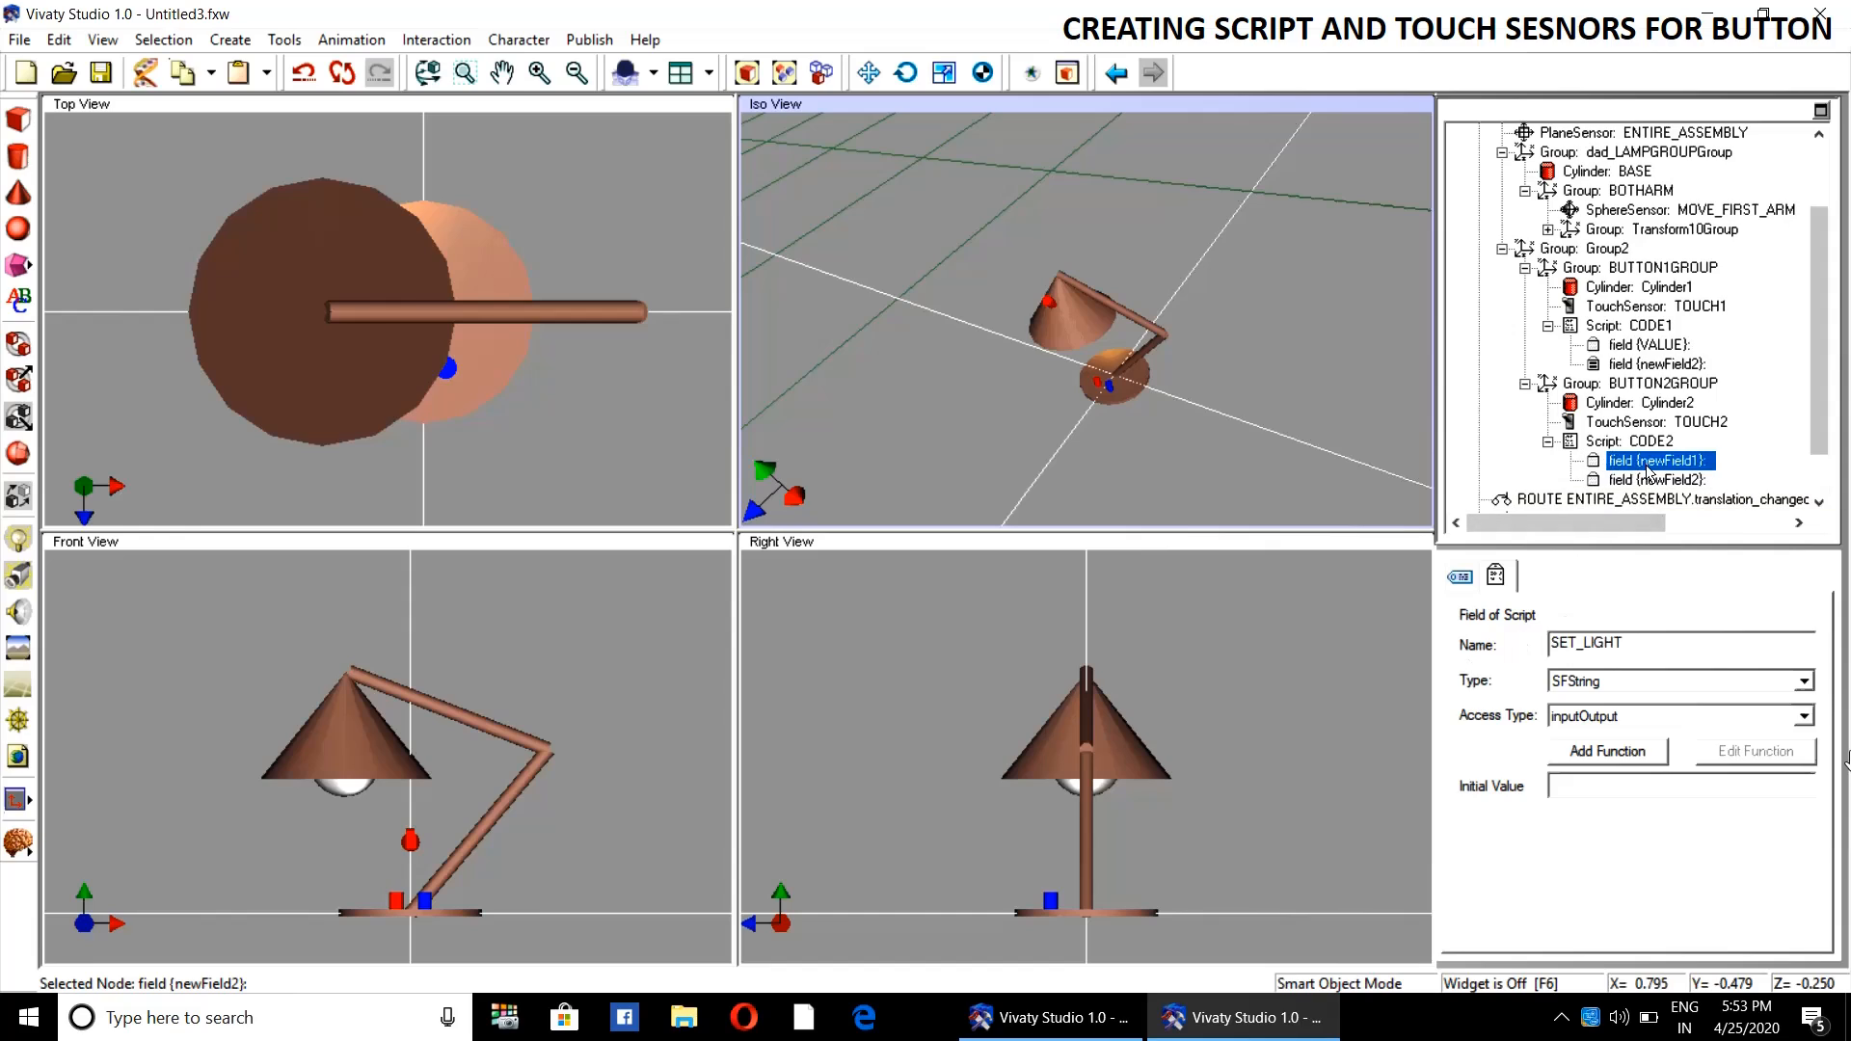
double_click(1644, 639)
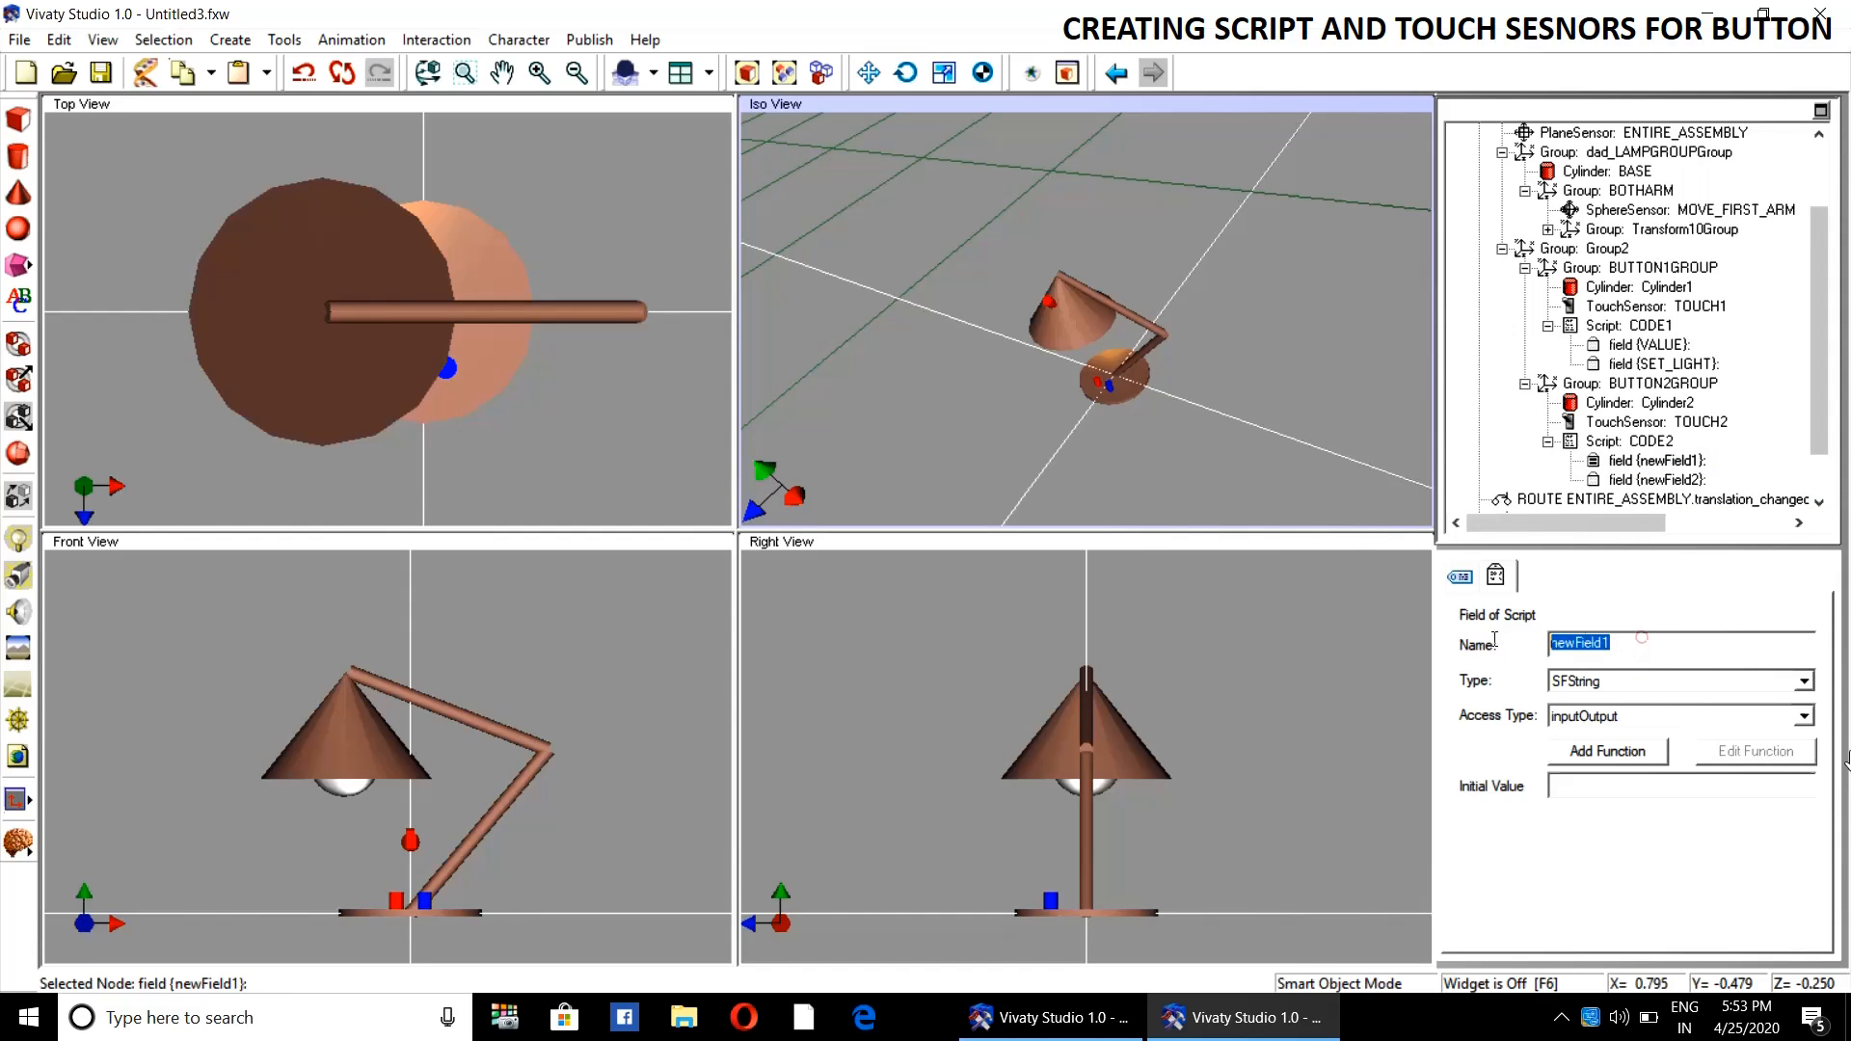
type("VALUE")
left_click(1649, 480)
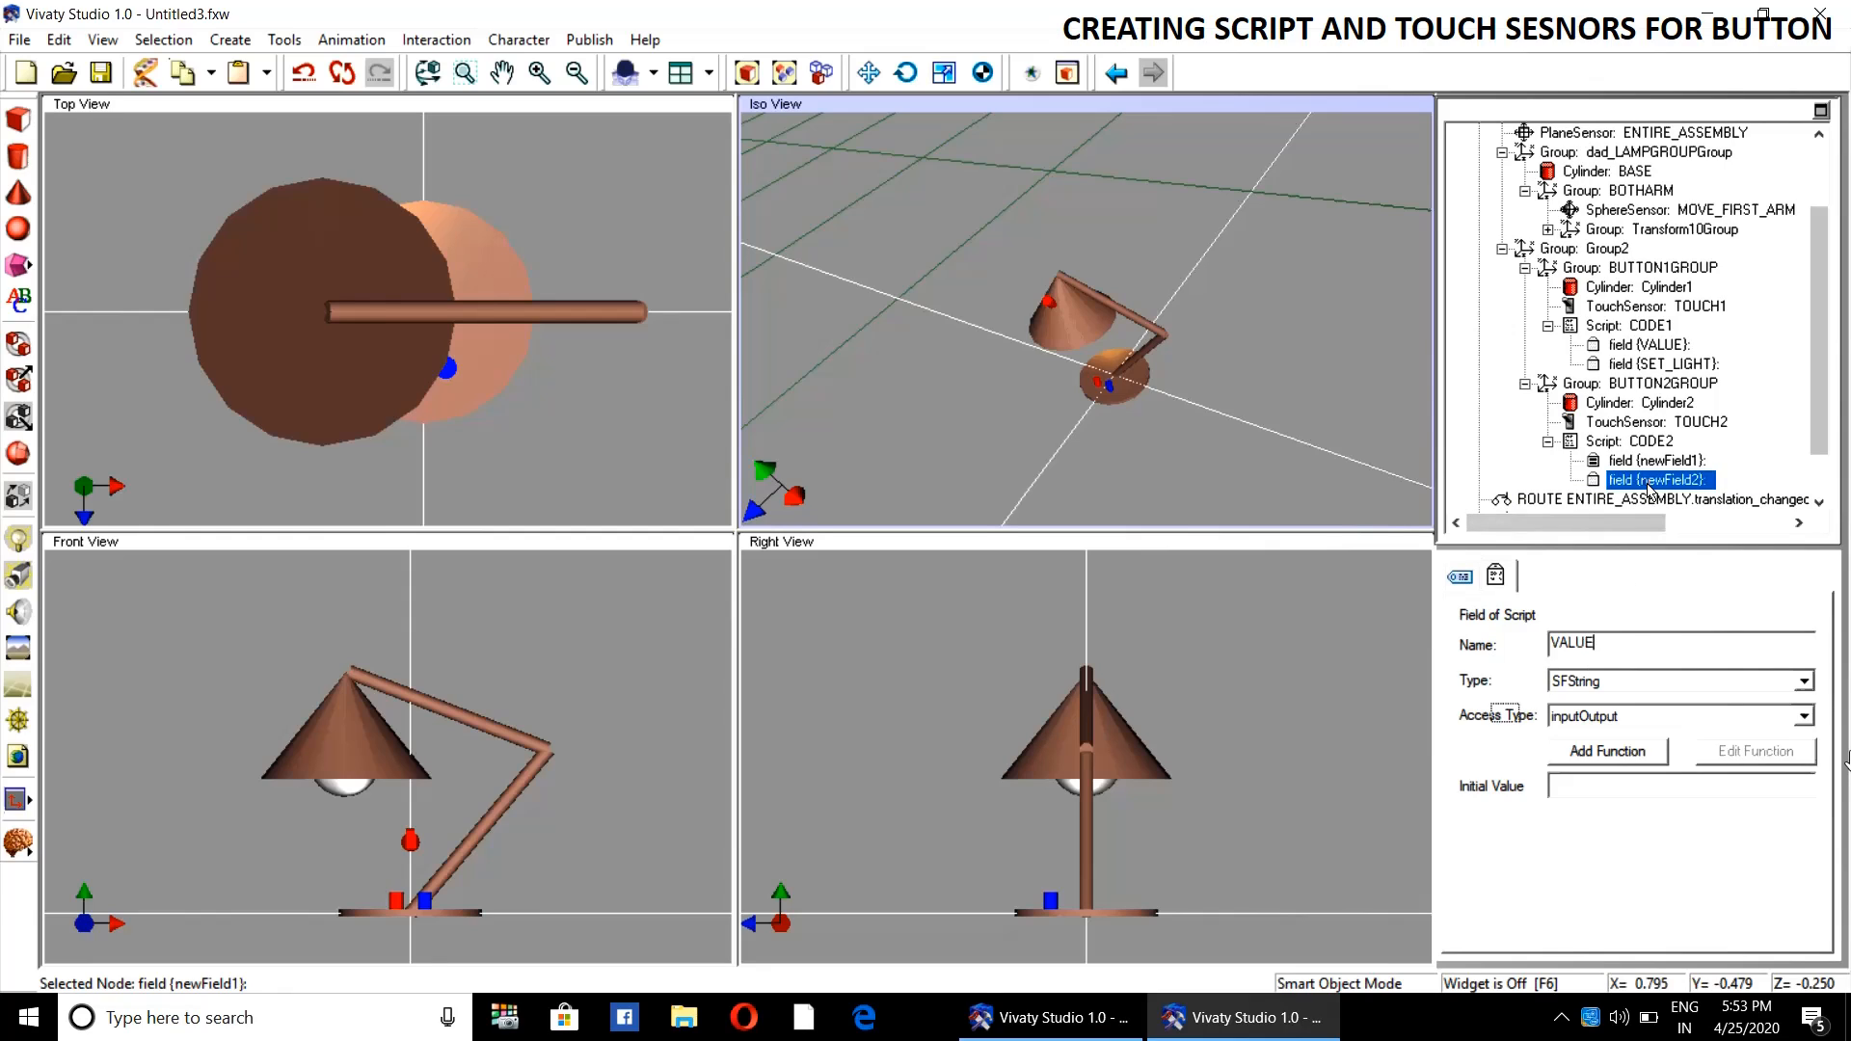
double_click(1649, 646)
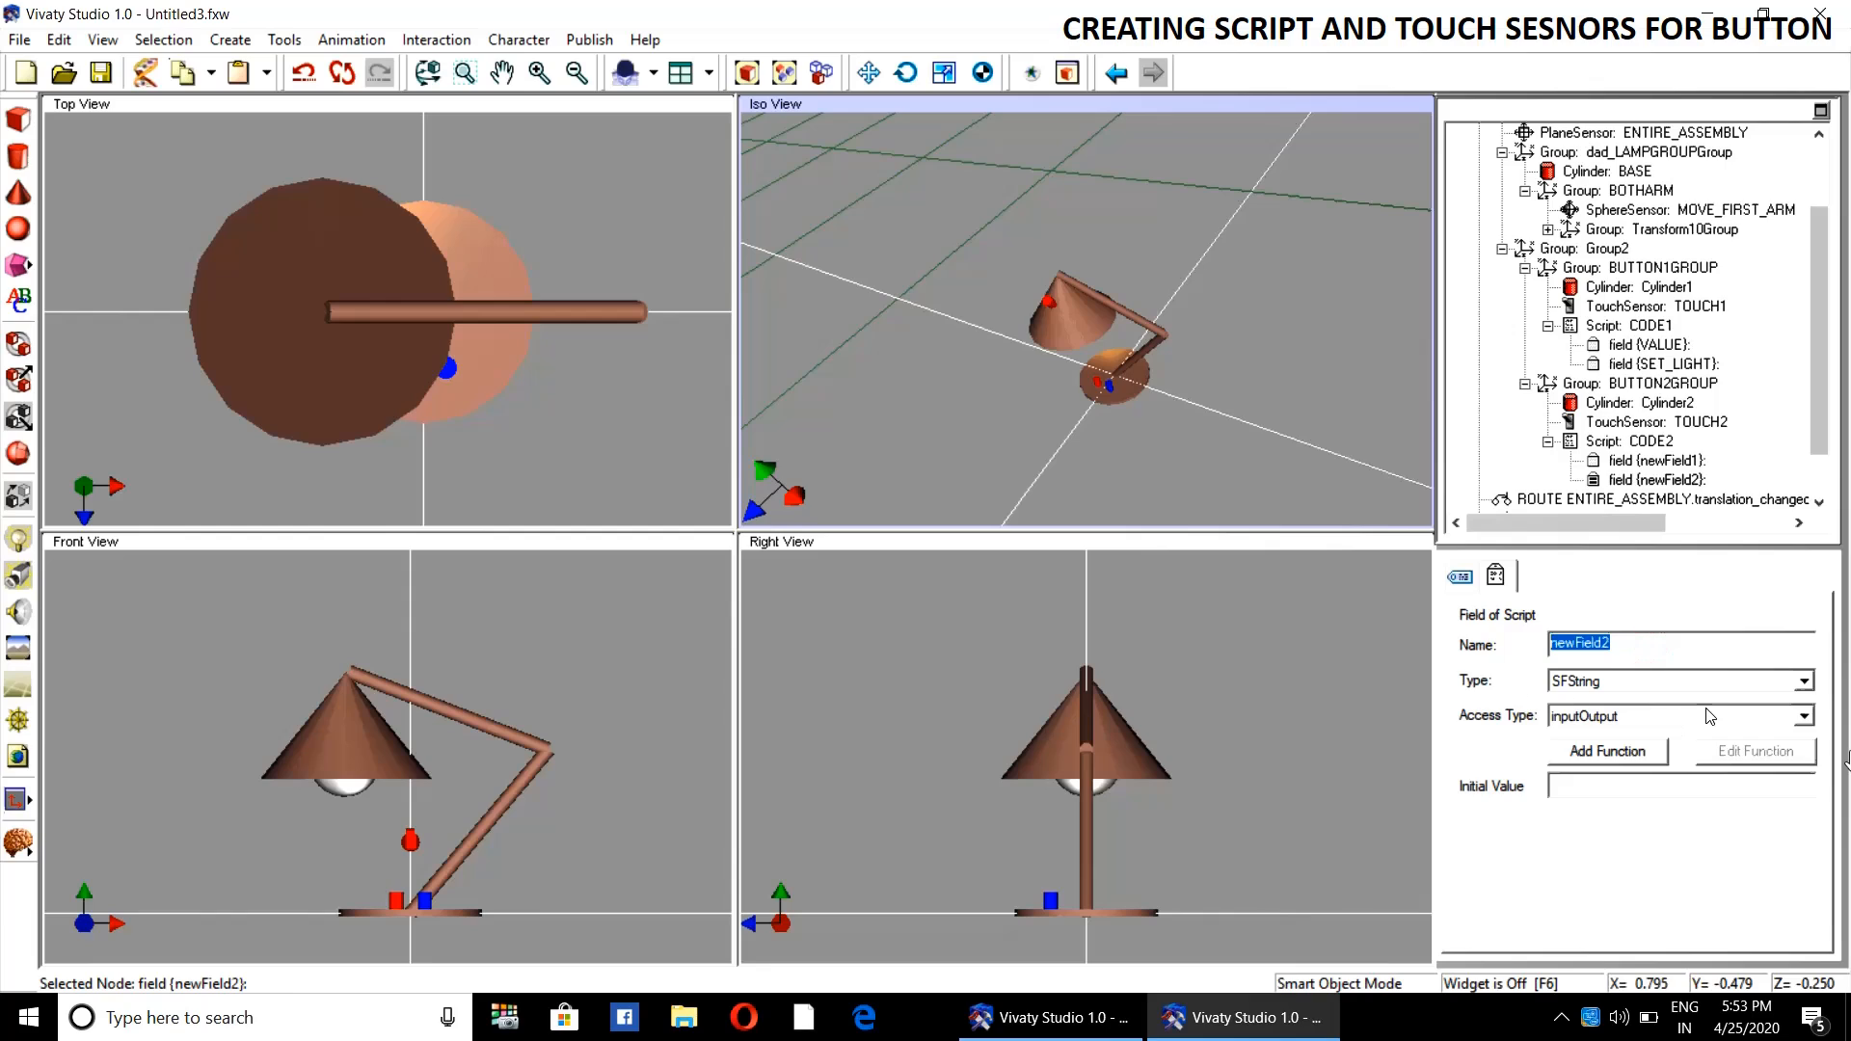
type("SET")
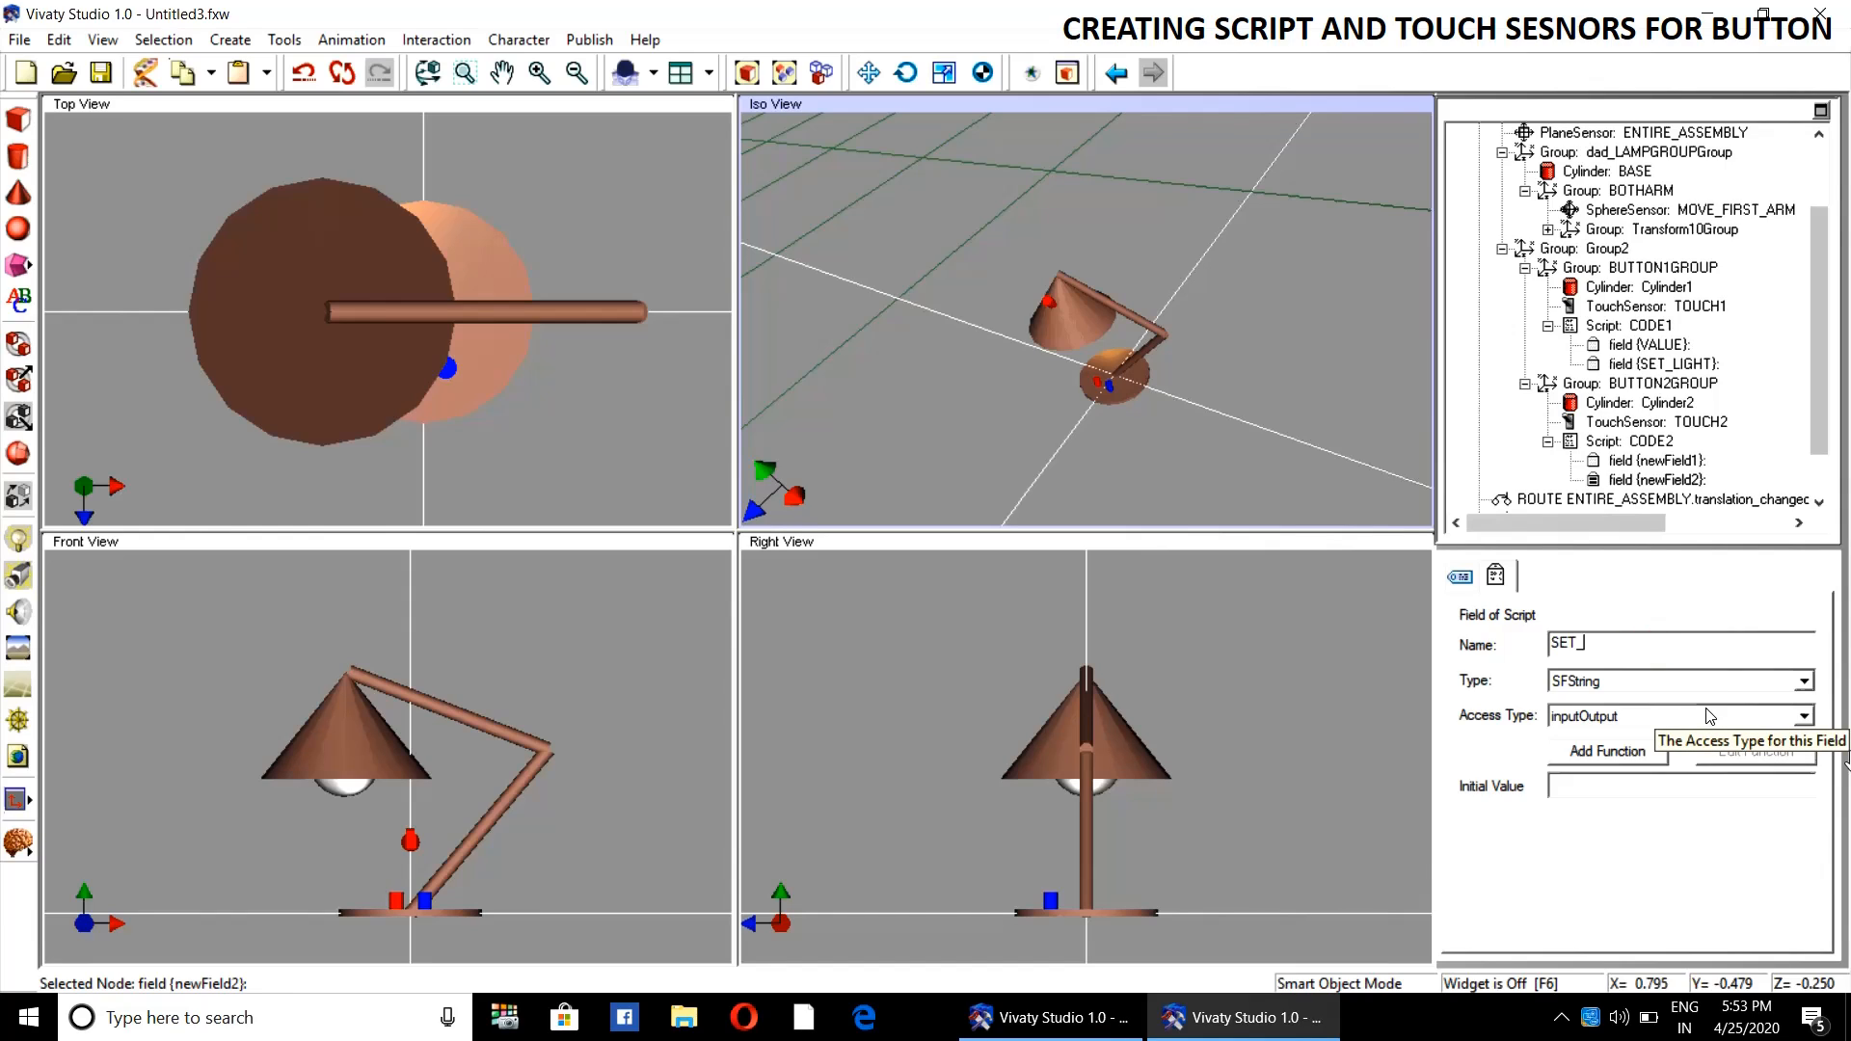
type("_LIGHT")
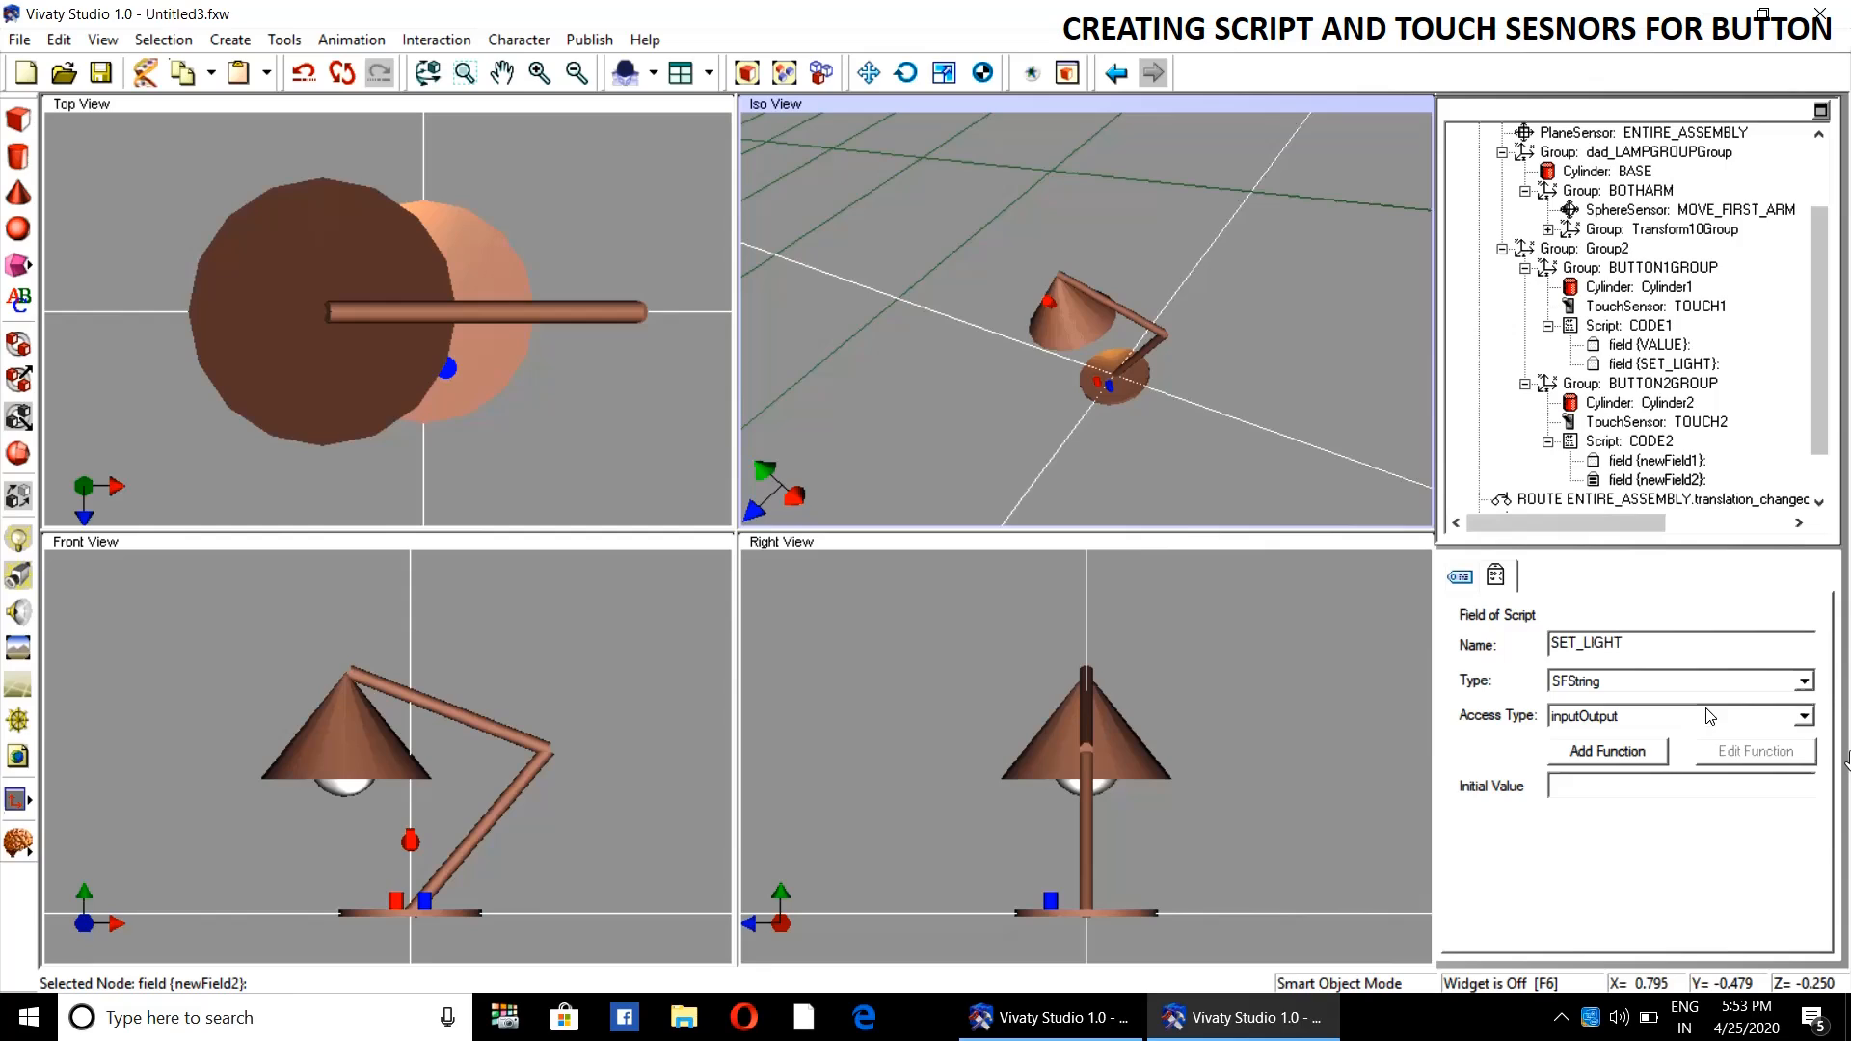
left_click(1315, 415)
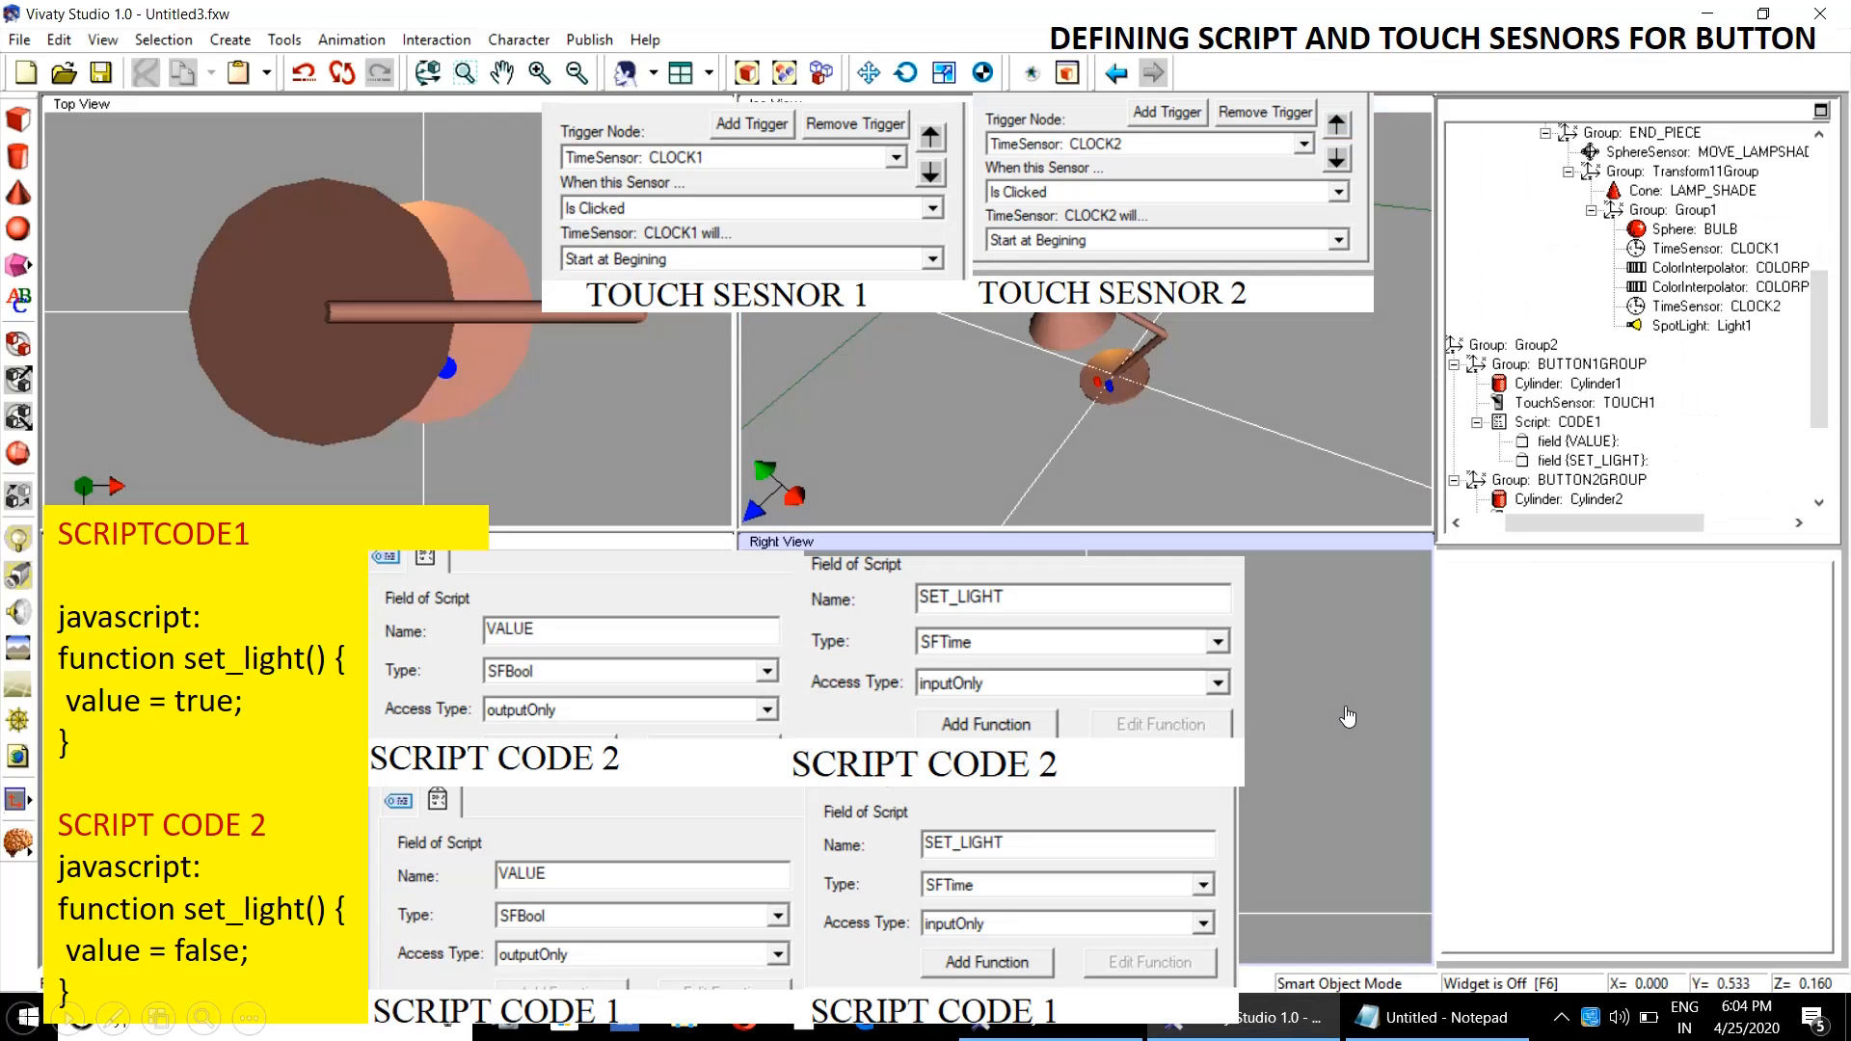
left_click(1327, 473)
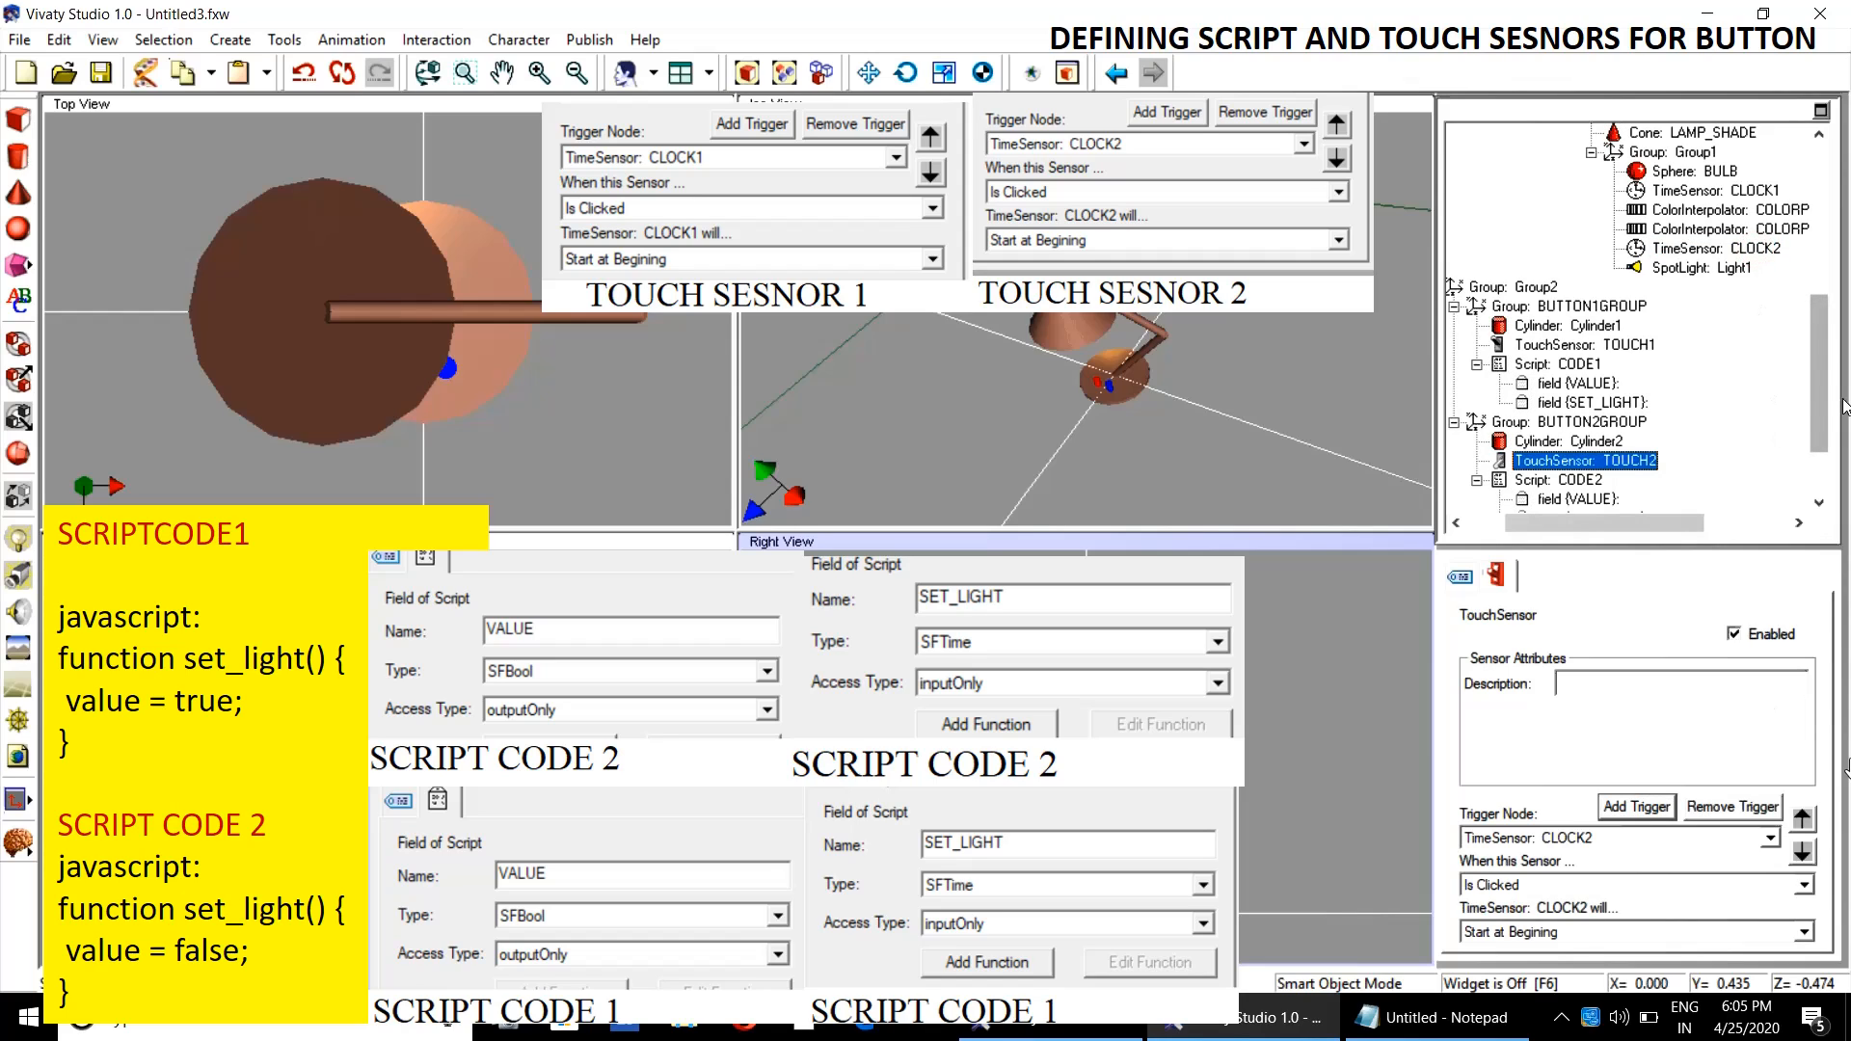
- Replace the whole default script of CODE1 with the javascript set_light() function containing "value = true;", copied from Notepad
mouse_move(1827, 405)
left_mouse_down()
mouse_move(1829, 364)
mouse_move(1829, 381)
left_mouse_up()
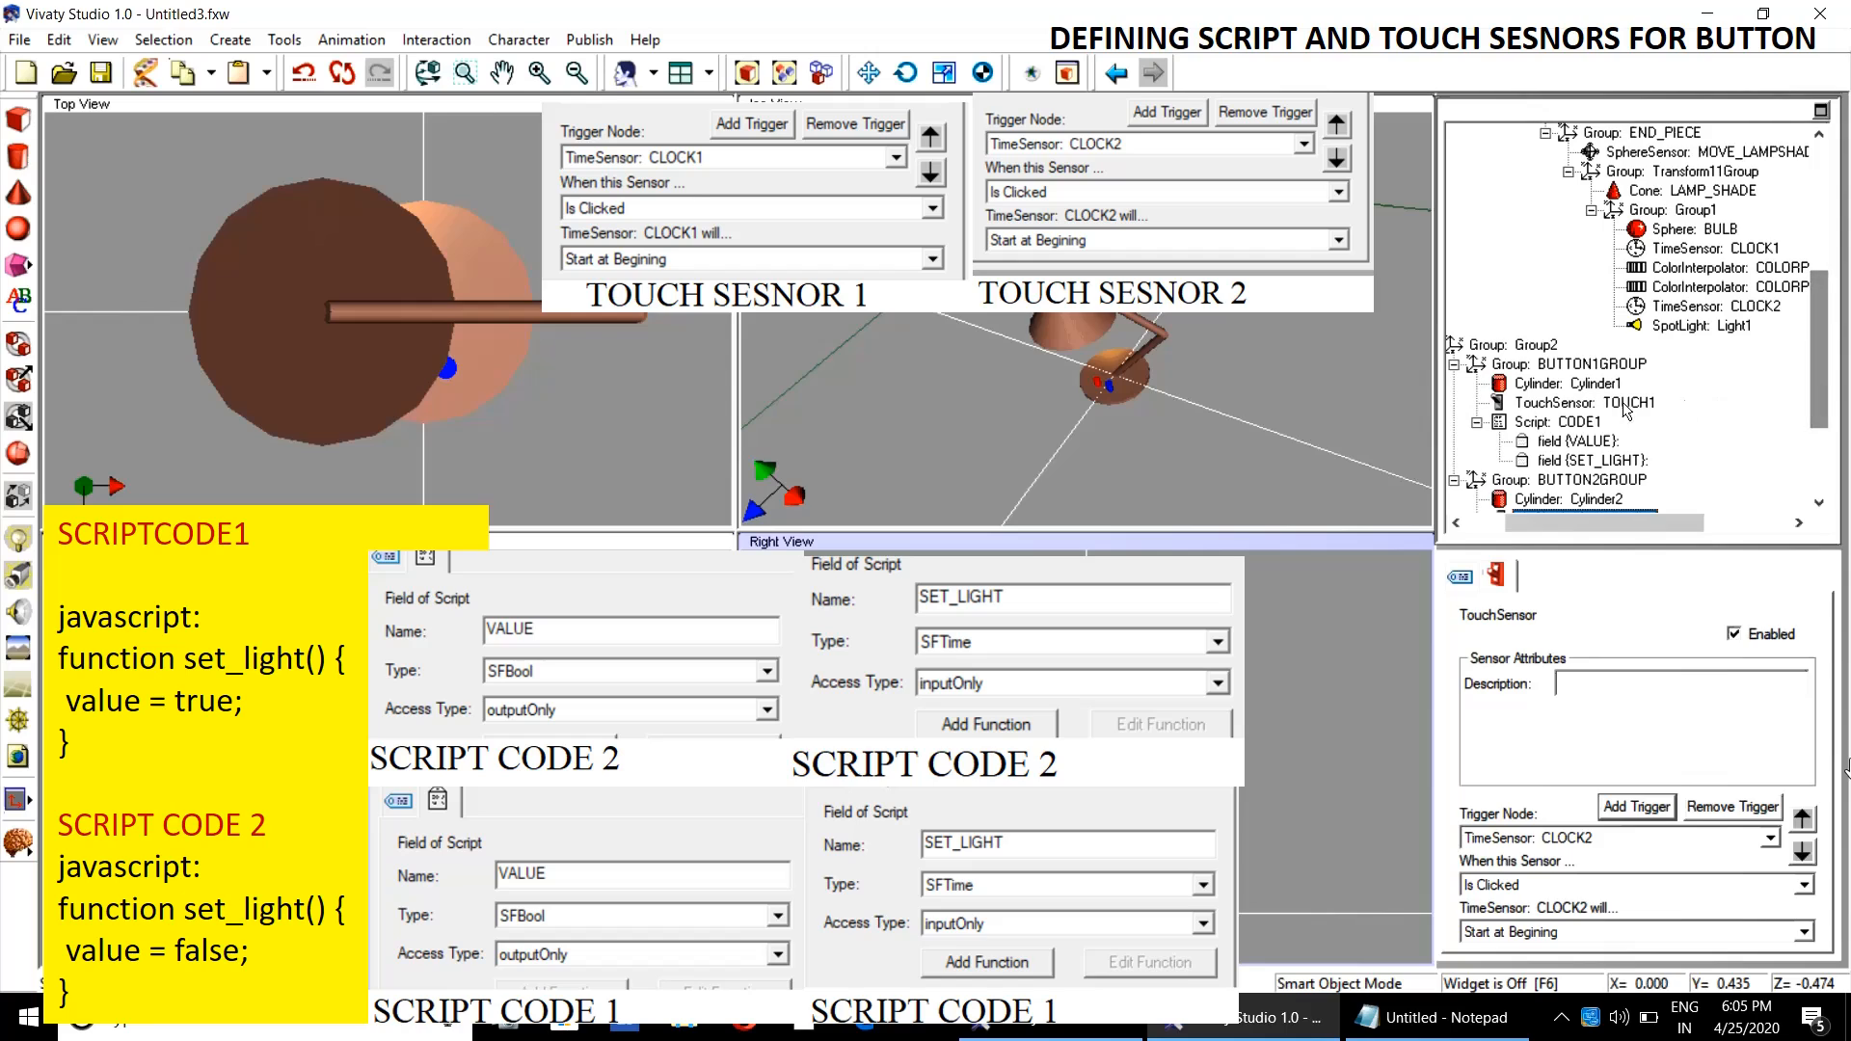
left_click(1556, 422)
left_click(1733, 615)
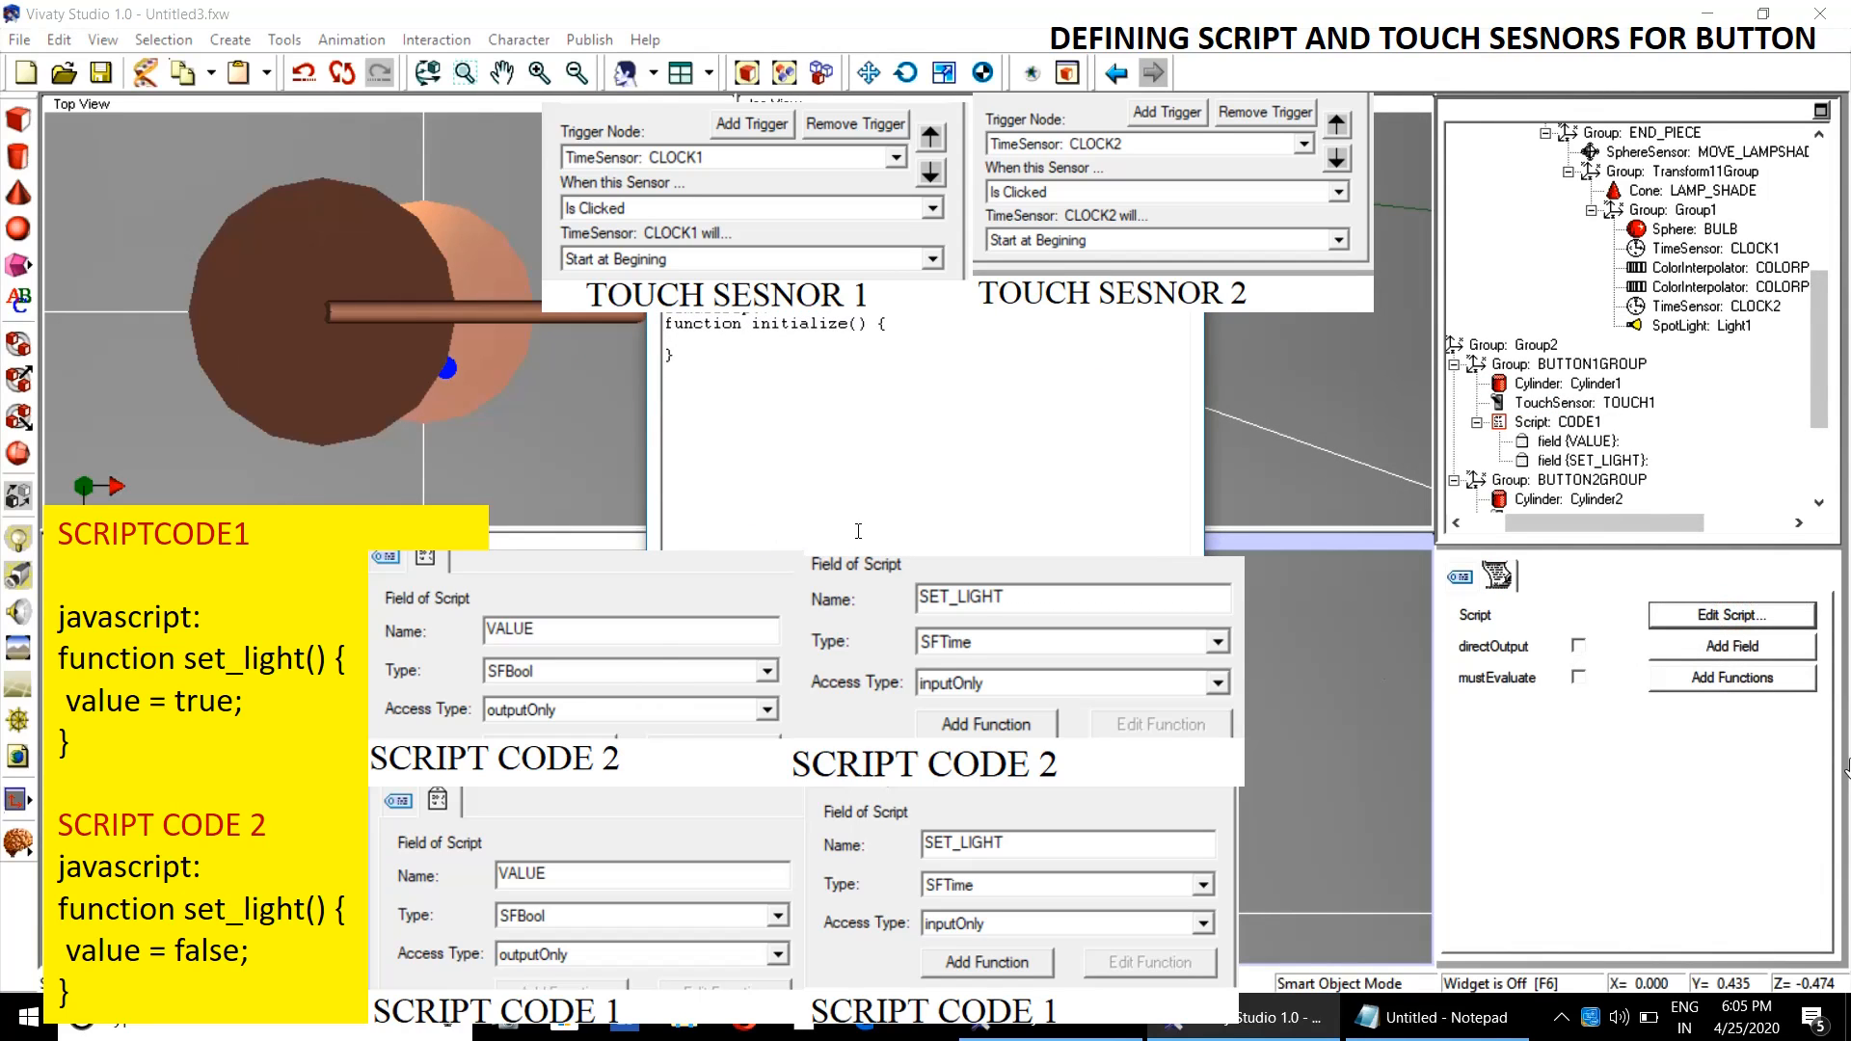
left_click(1427, 1017)
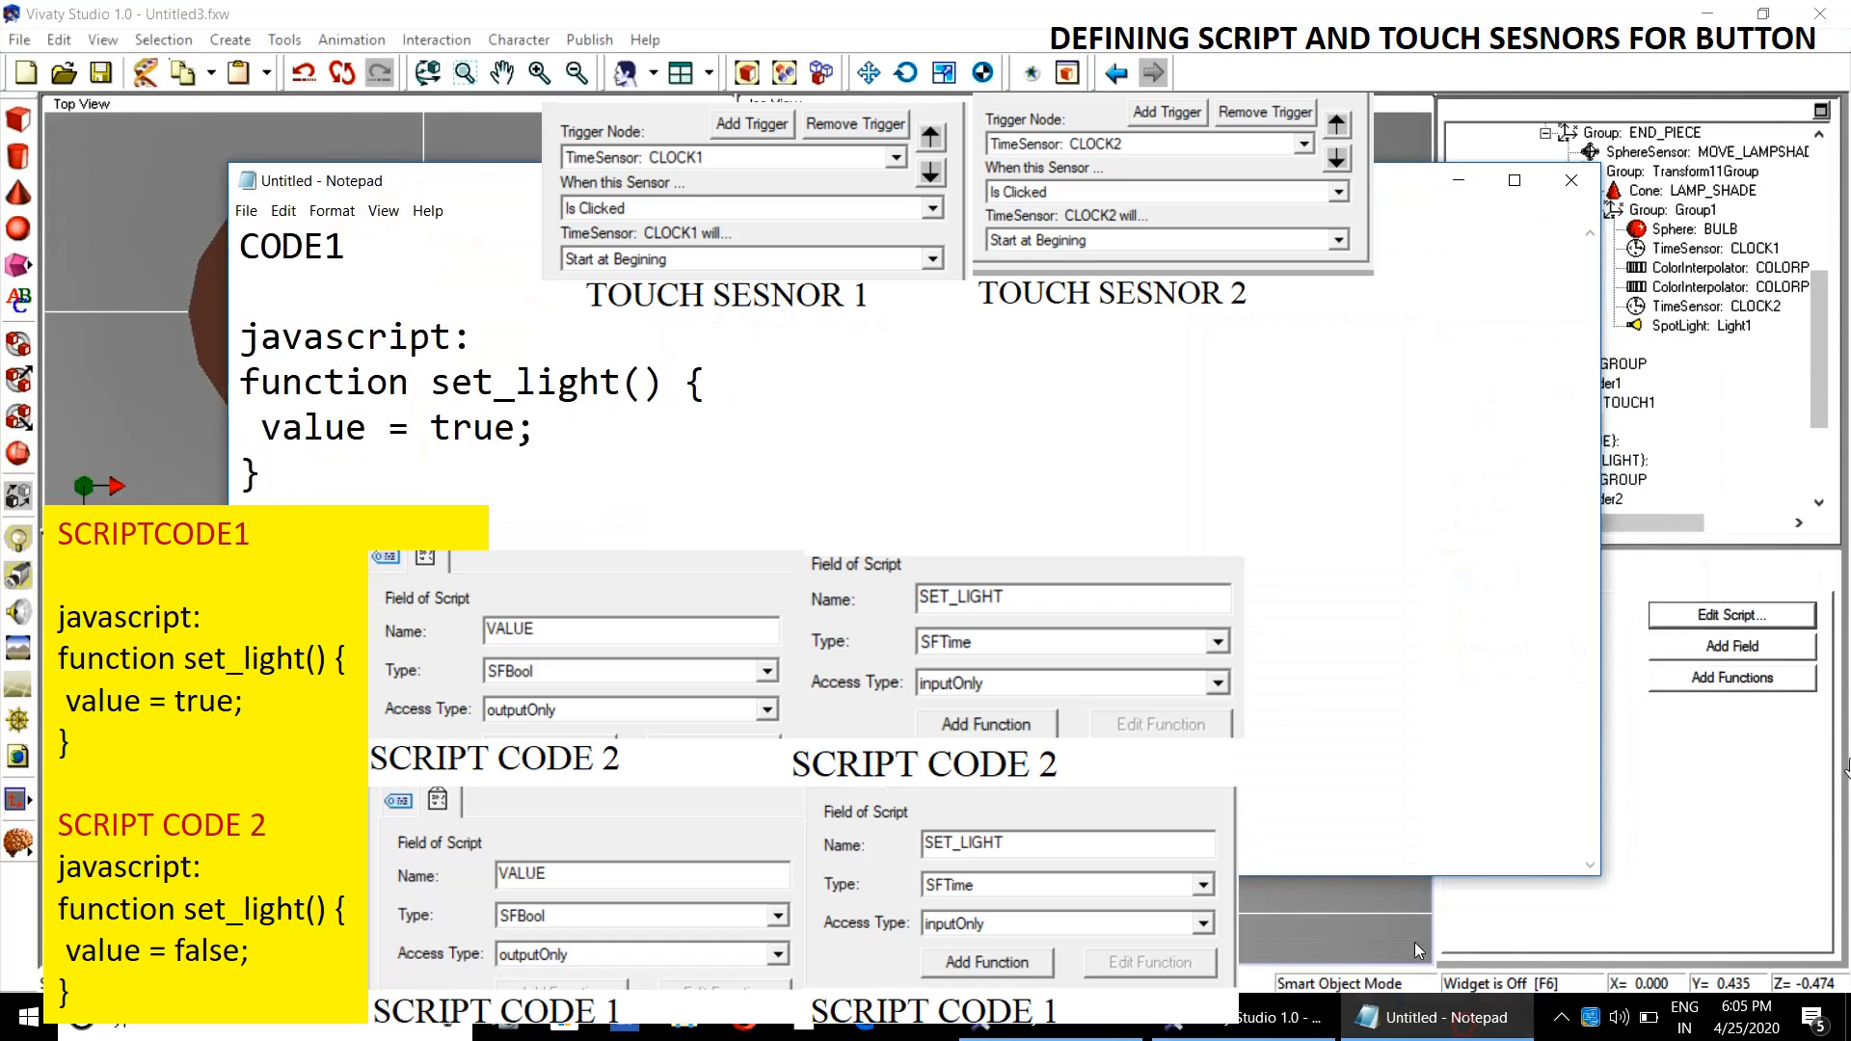
left_click_drag(272, 482, 240, 334)
right_click(330, 376)
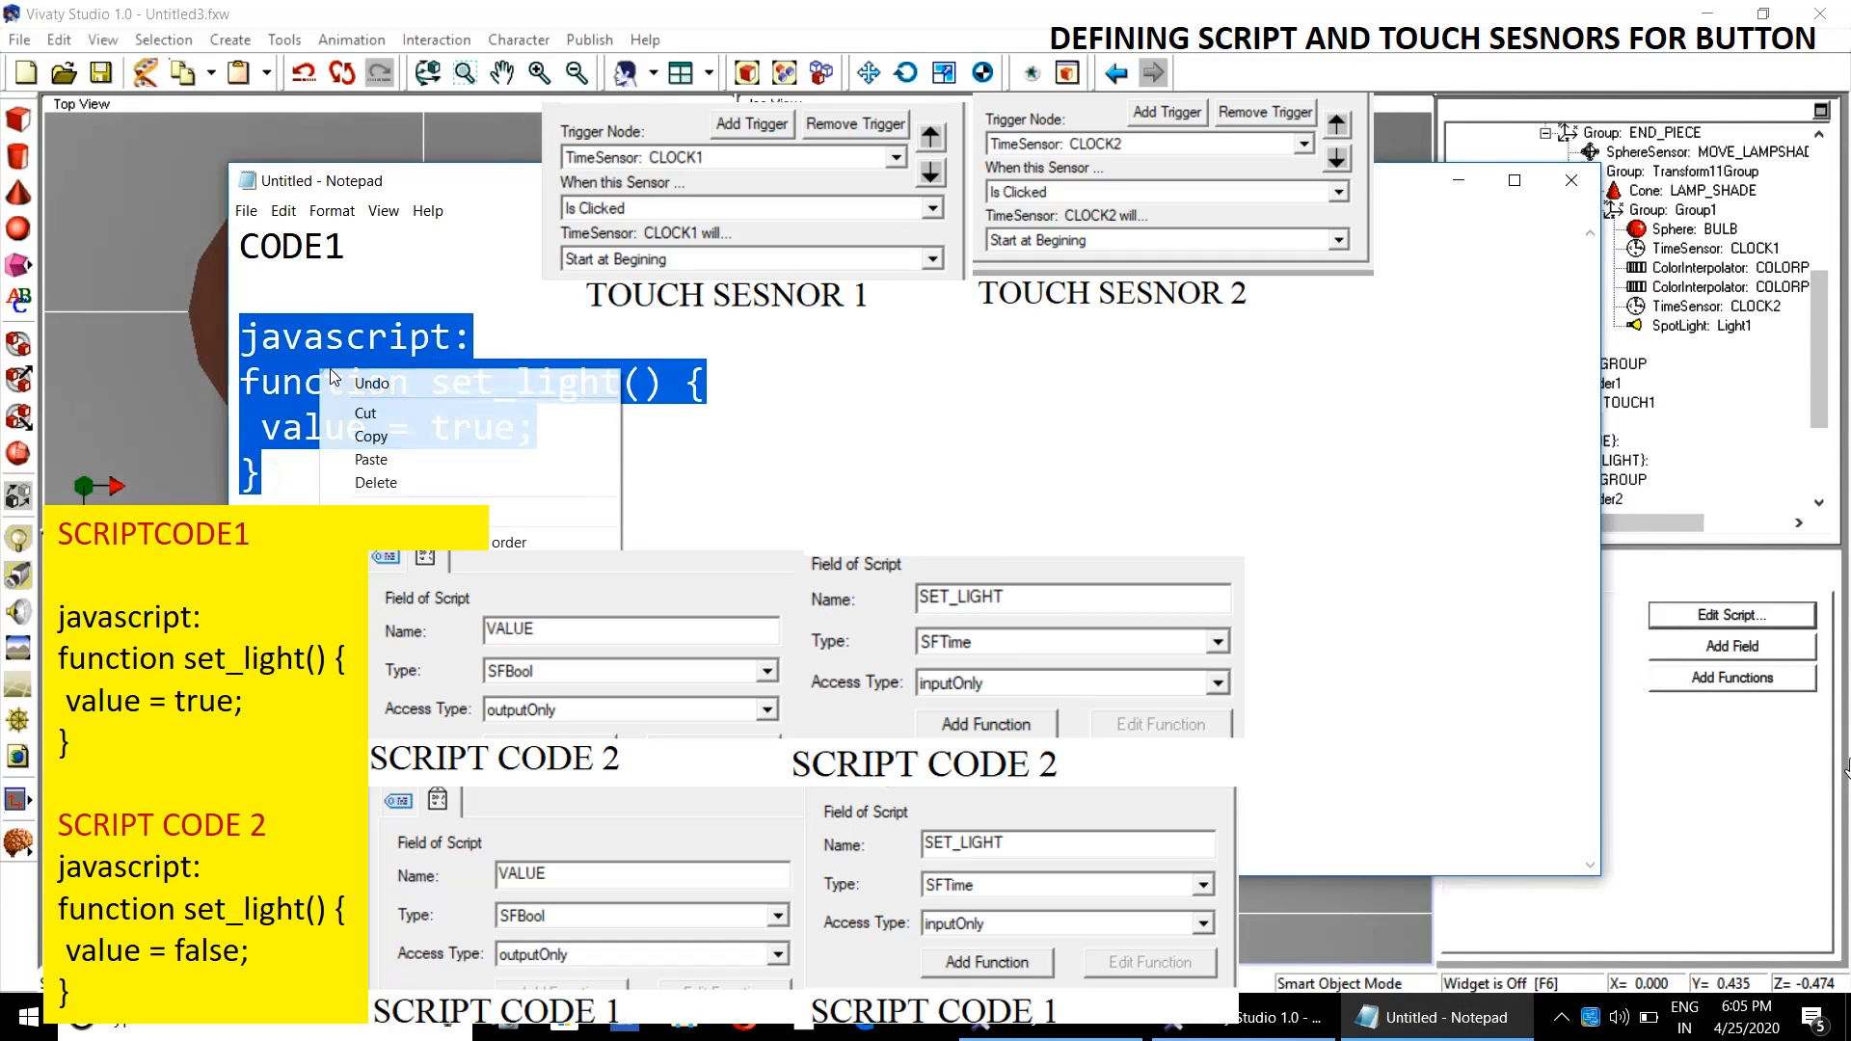
left_click(373, 436)
left_click(1459, 181)
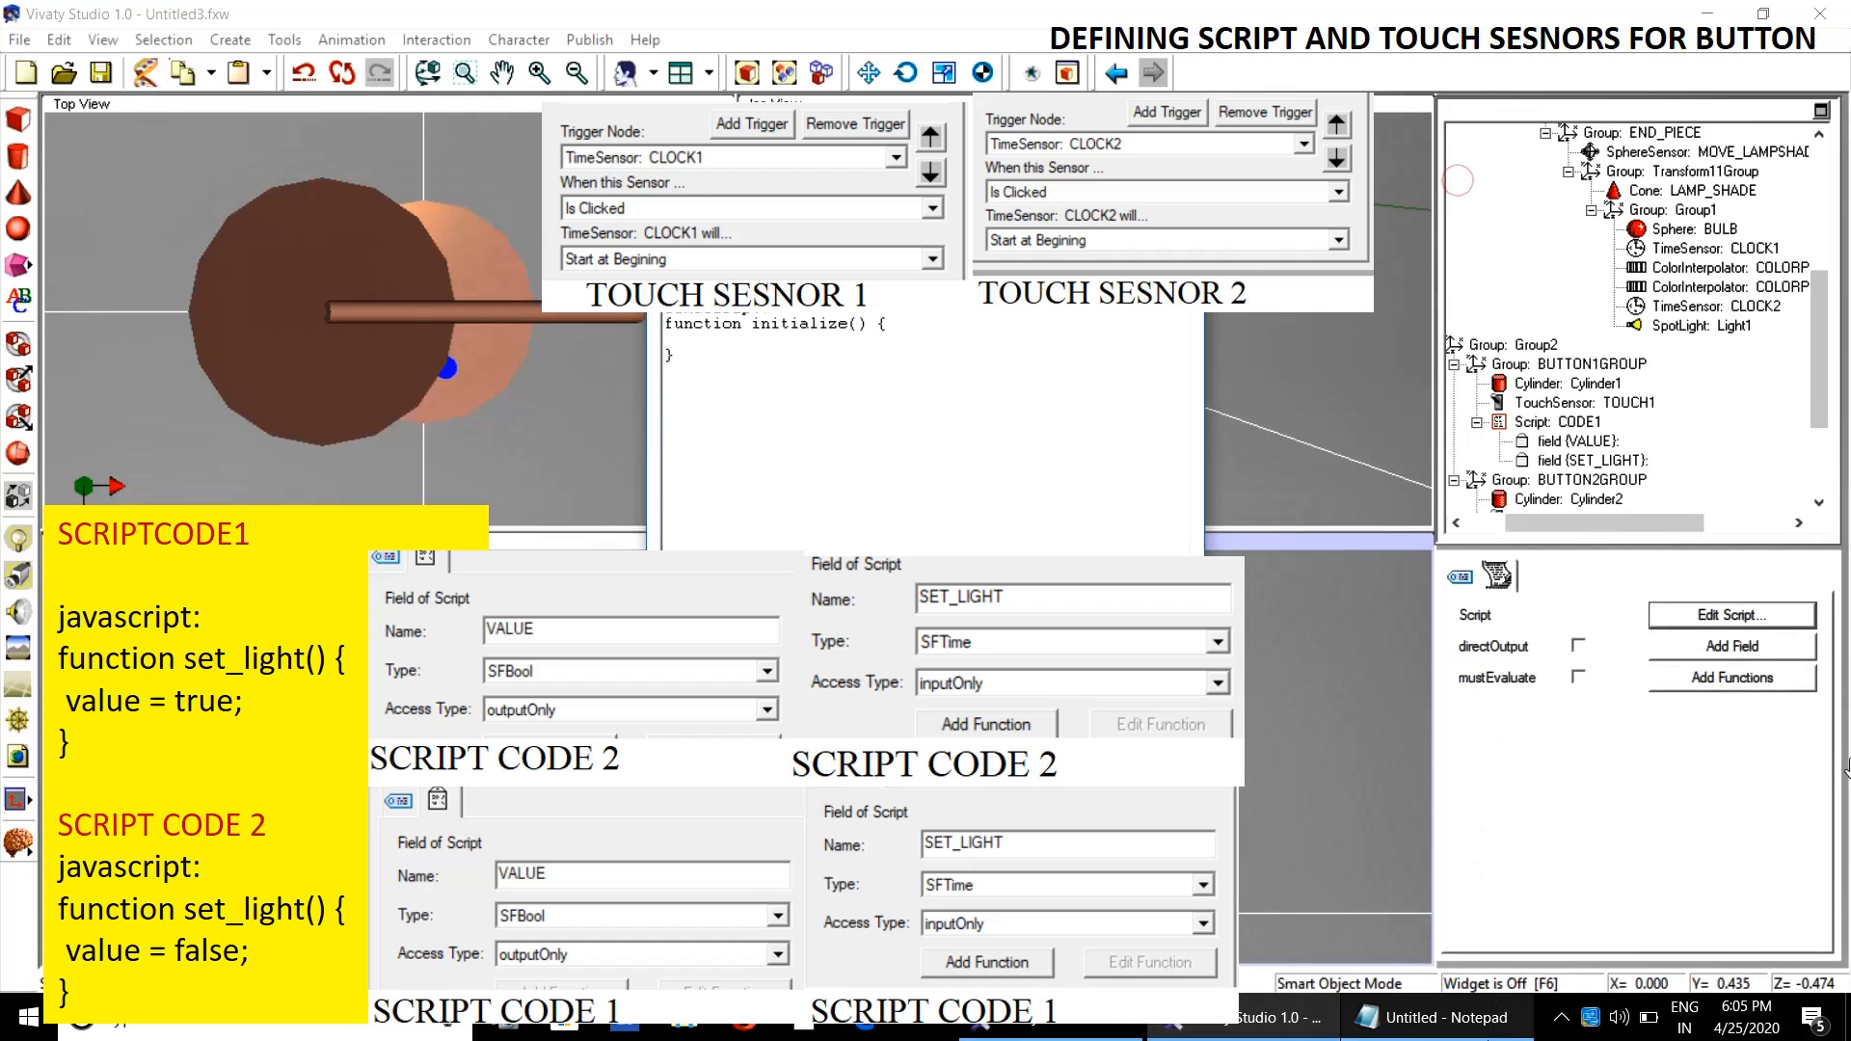
key("ctrl+a")
right_click(714, 356)
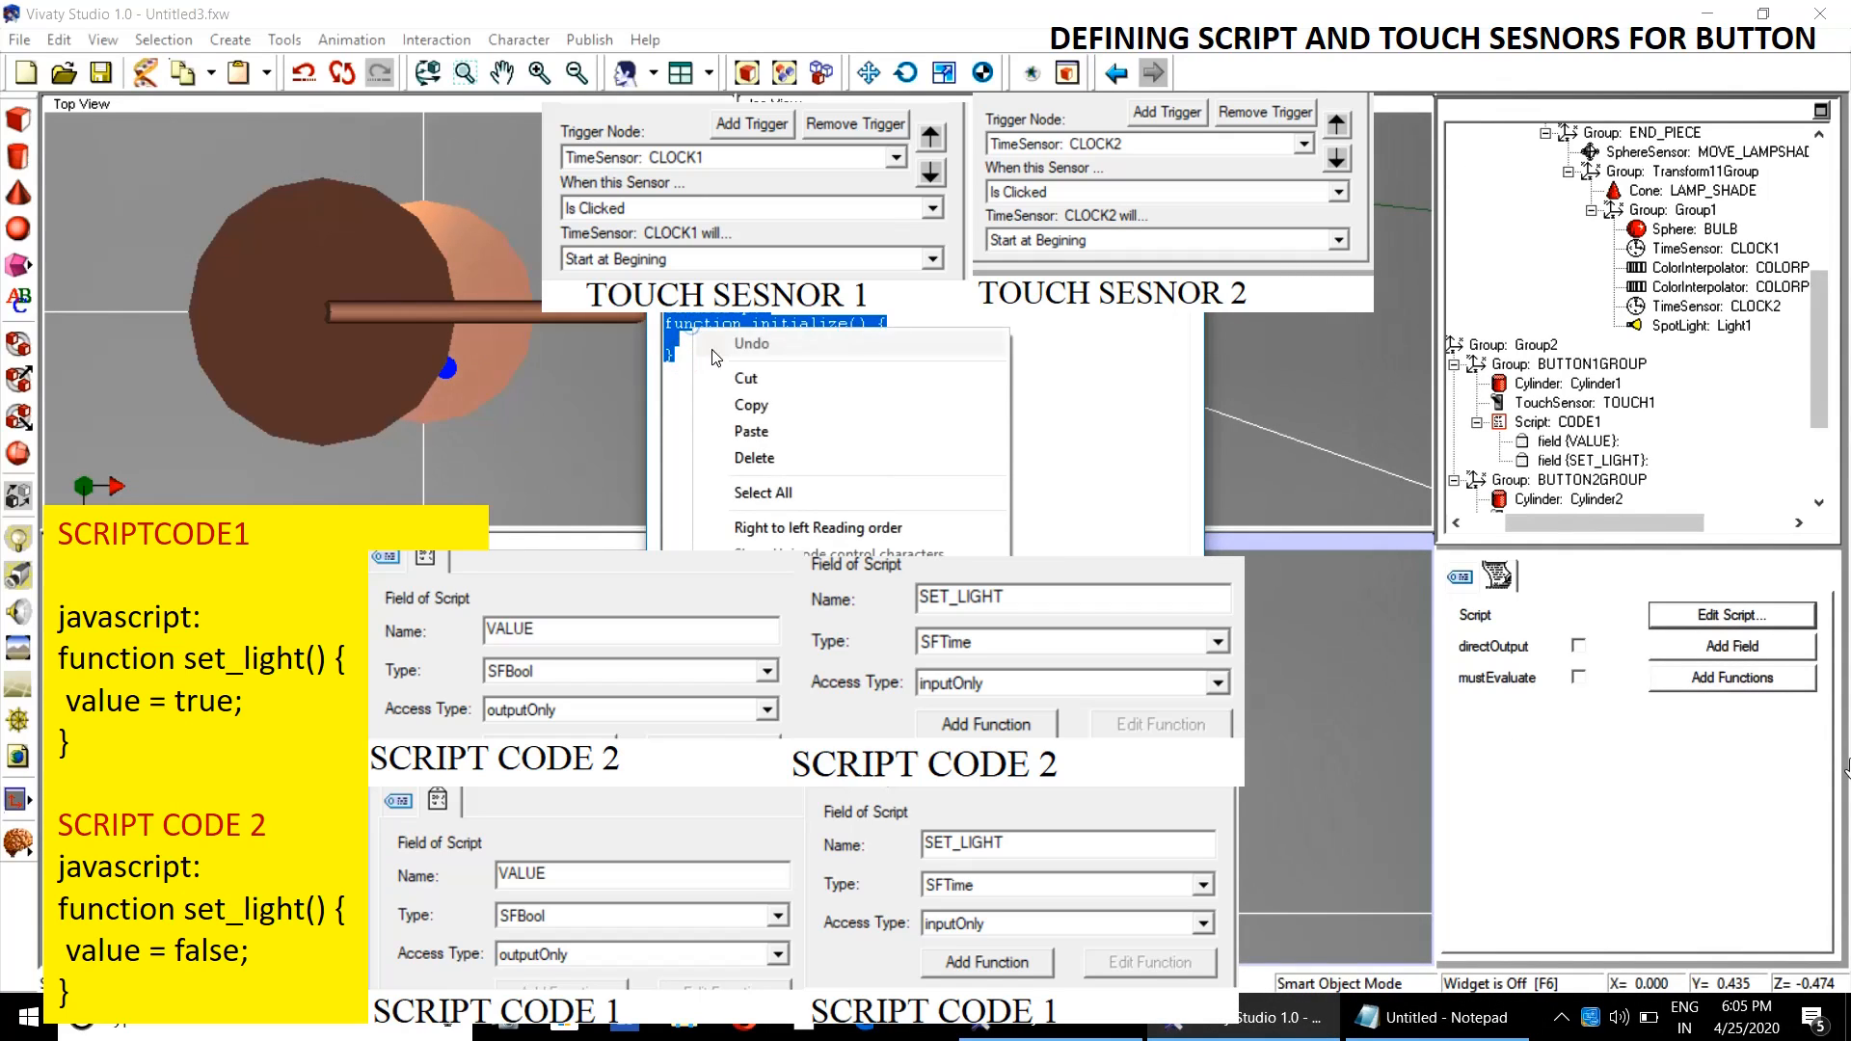
left_click(751, 431)
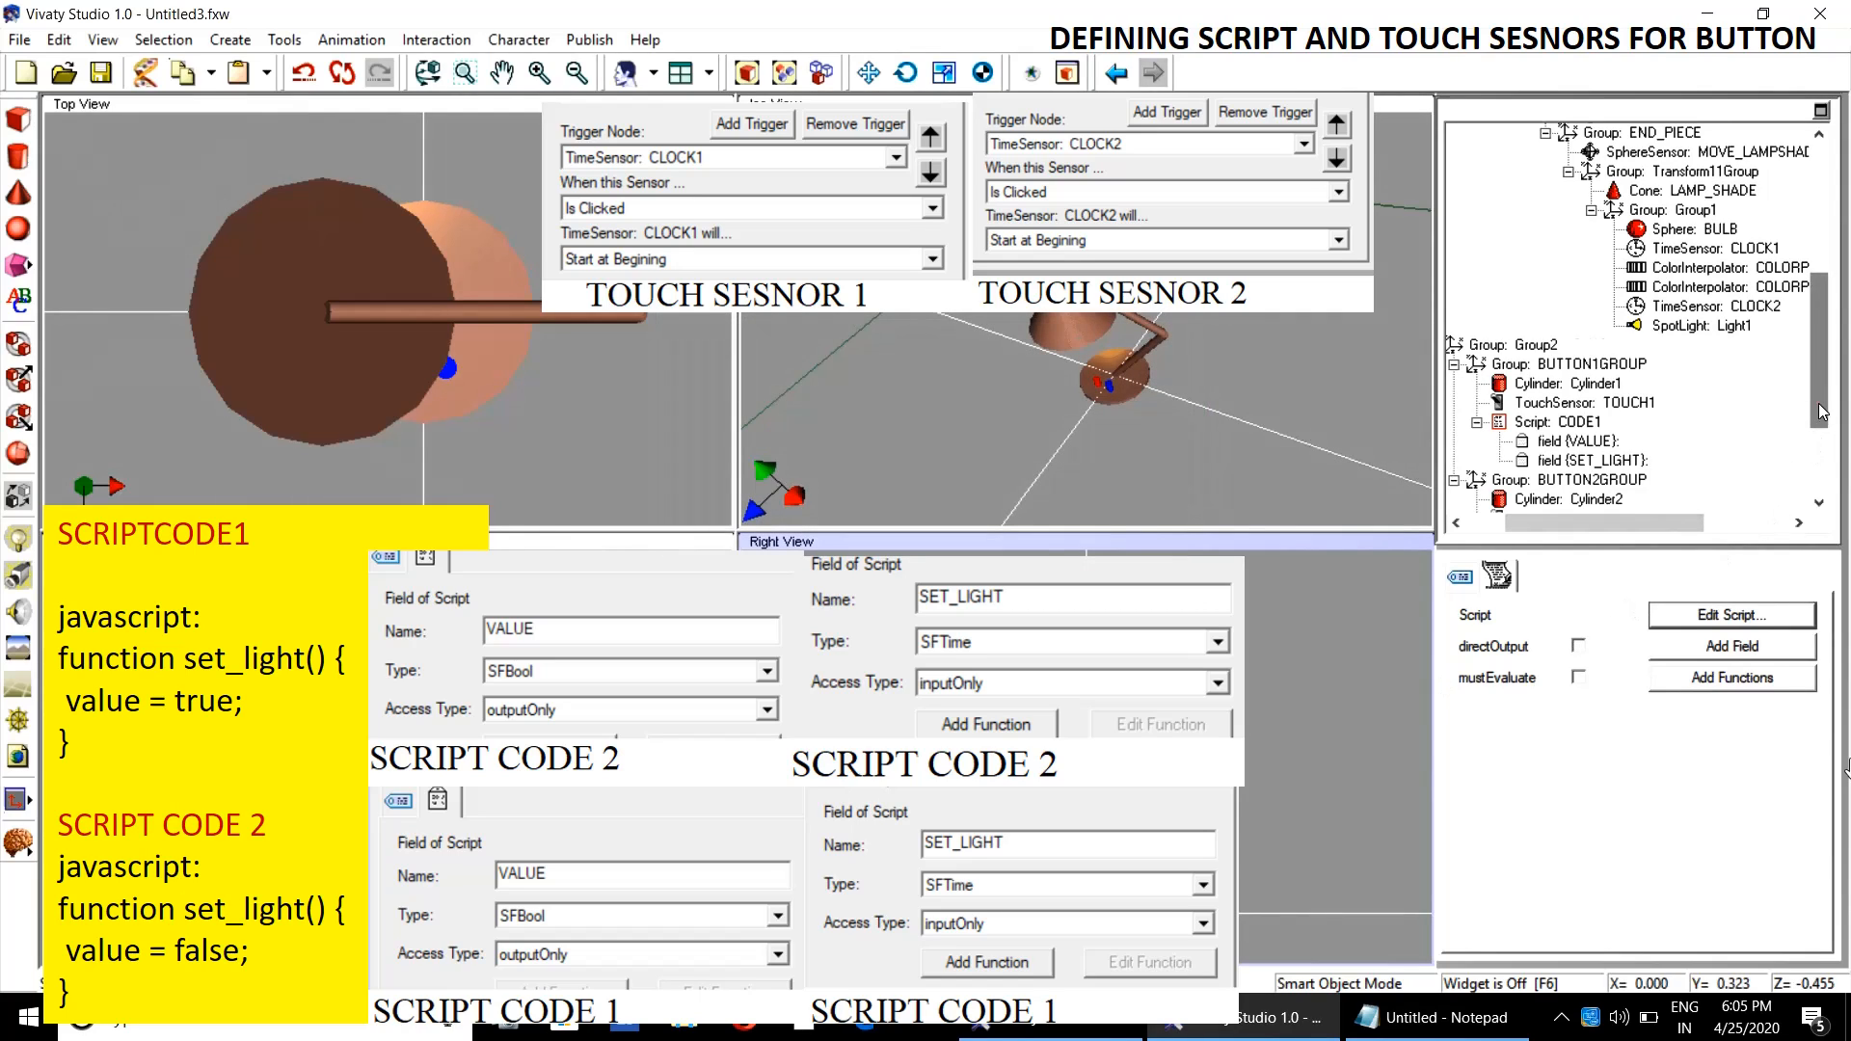
- Replace the whole default script of CODE2 with the javascript set_light() function containing "value = false;", taken from Notepad
left_click_drag(1821, 412, 1821, 431)
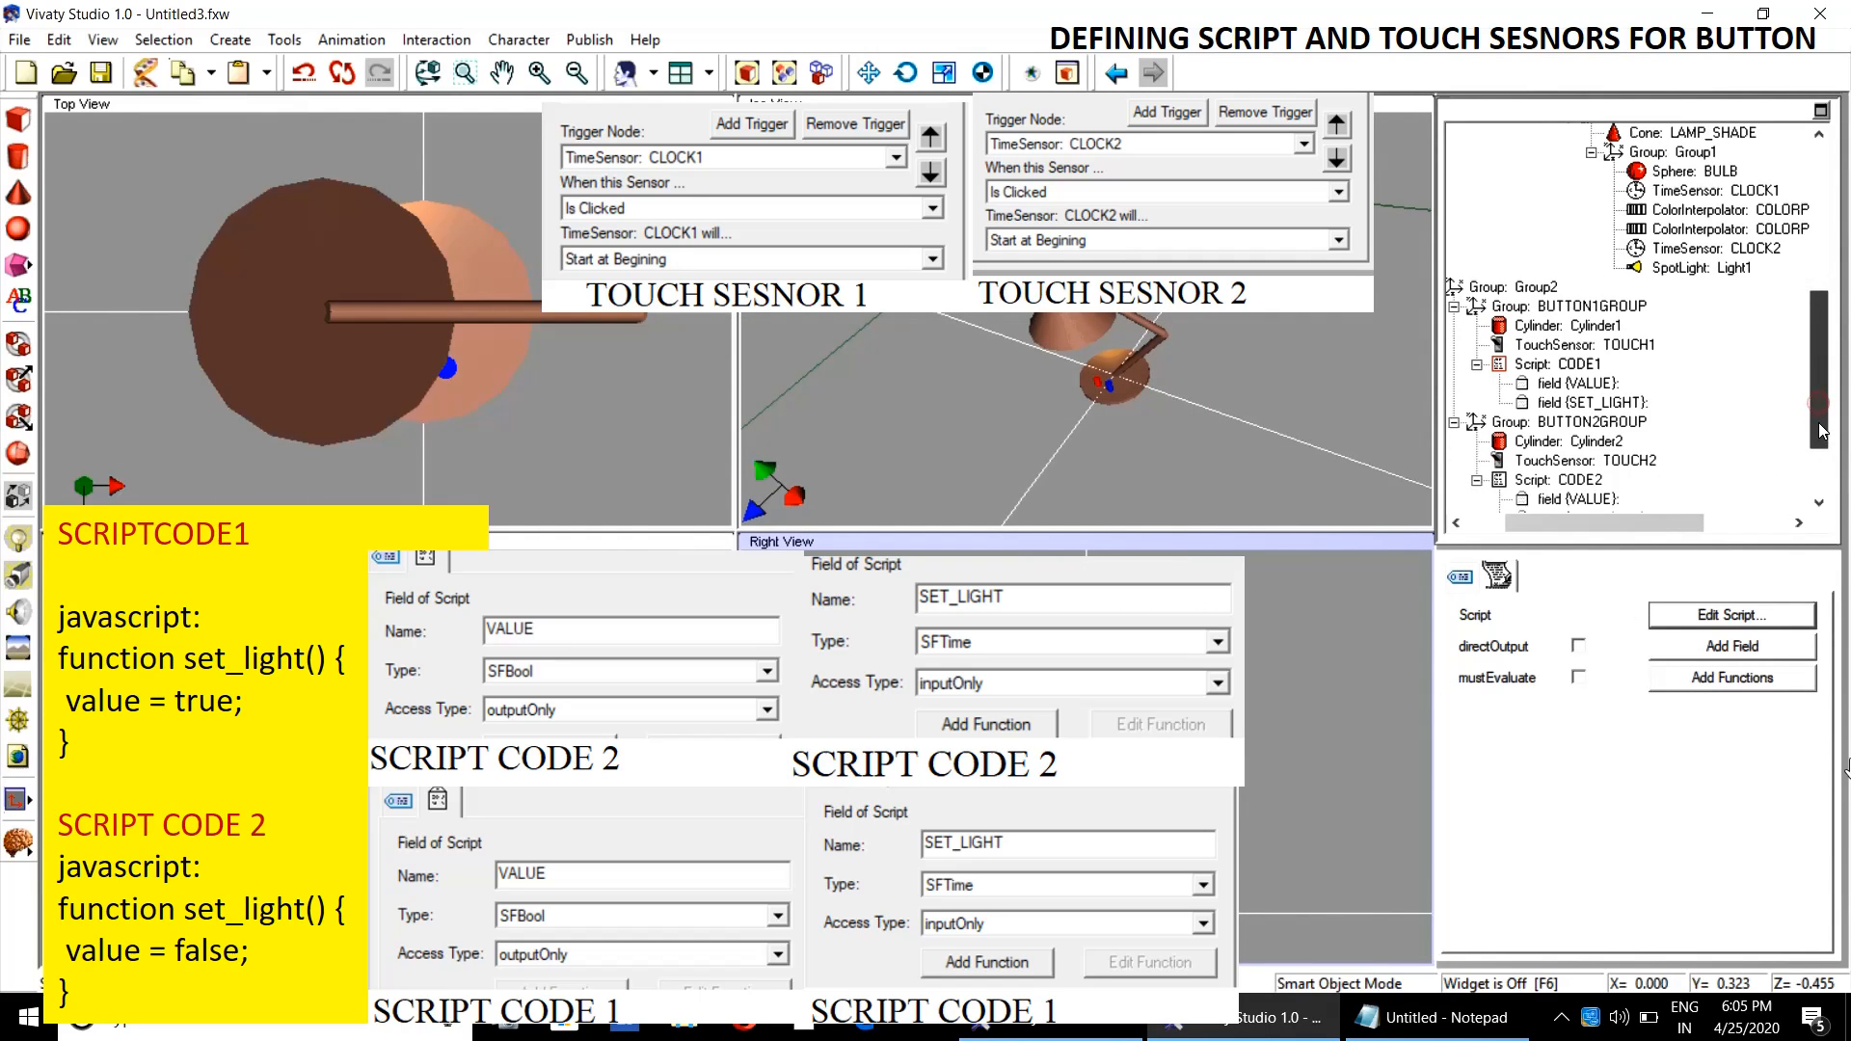
left_click(1580, 482)
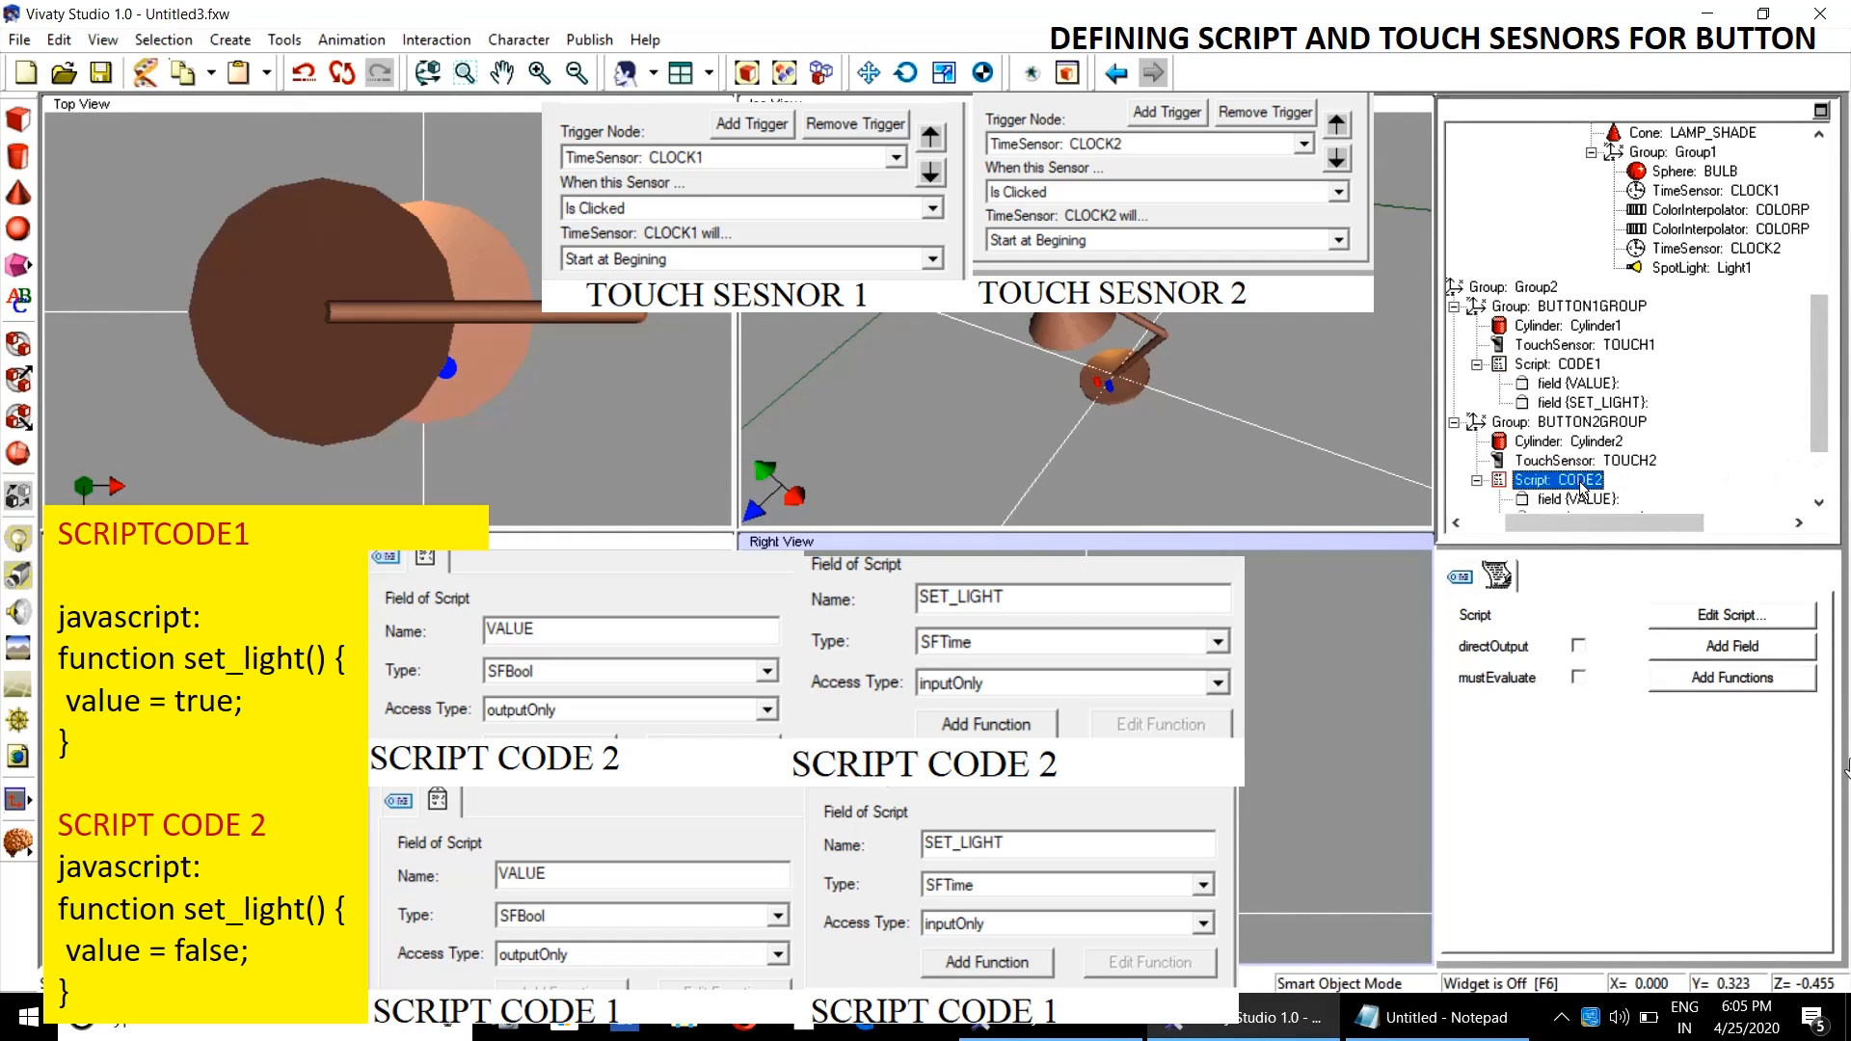
left_click(1741, 617)
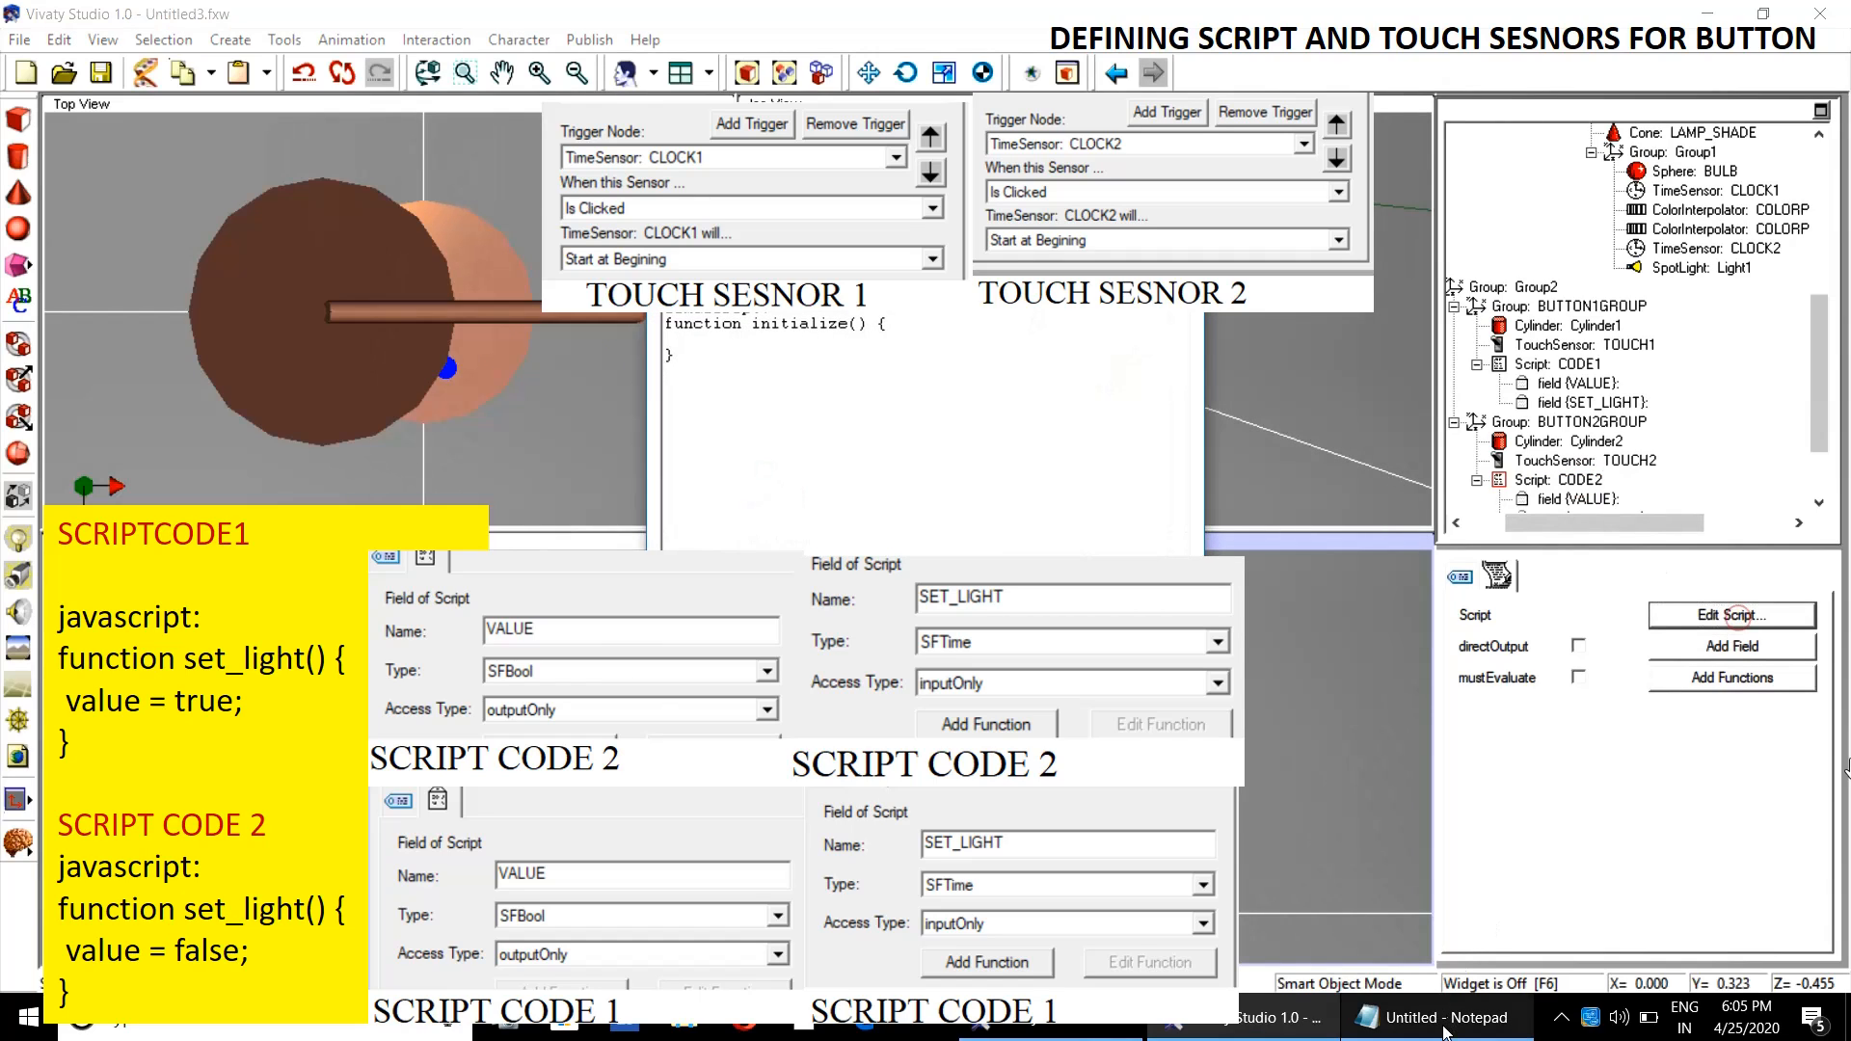
left_click(1441, 1018)
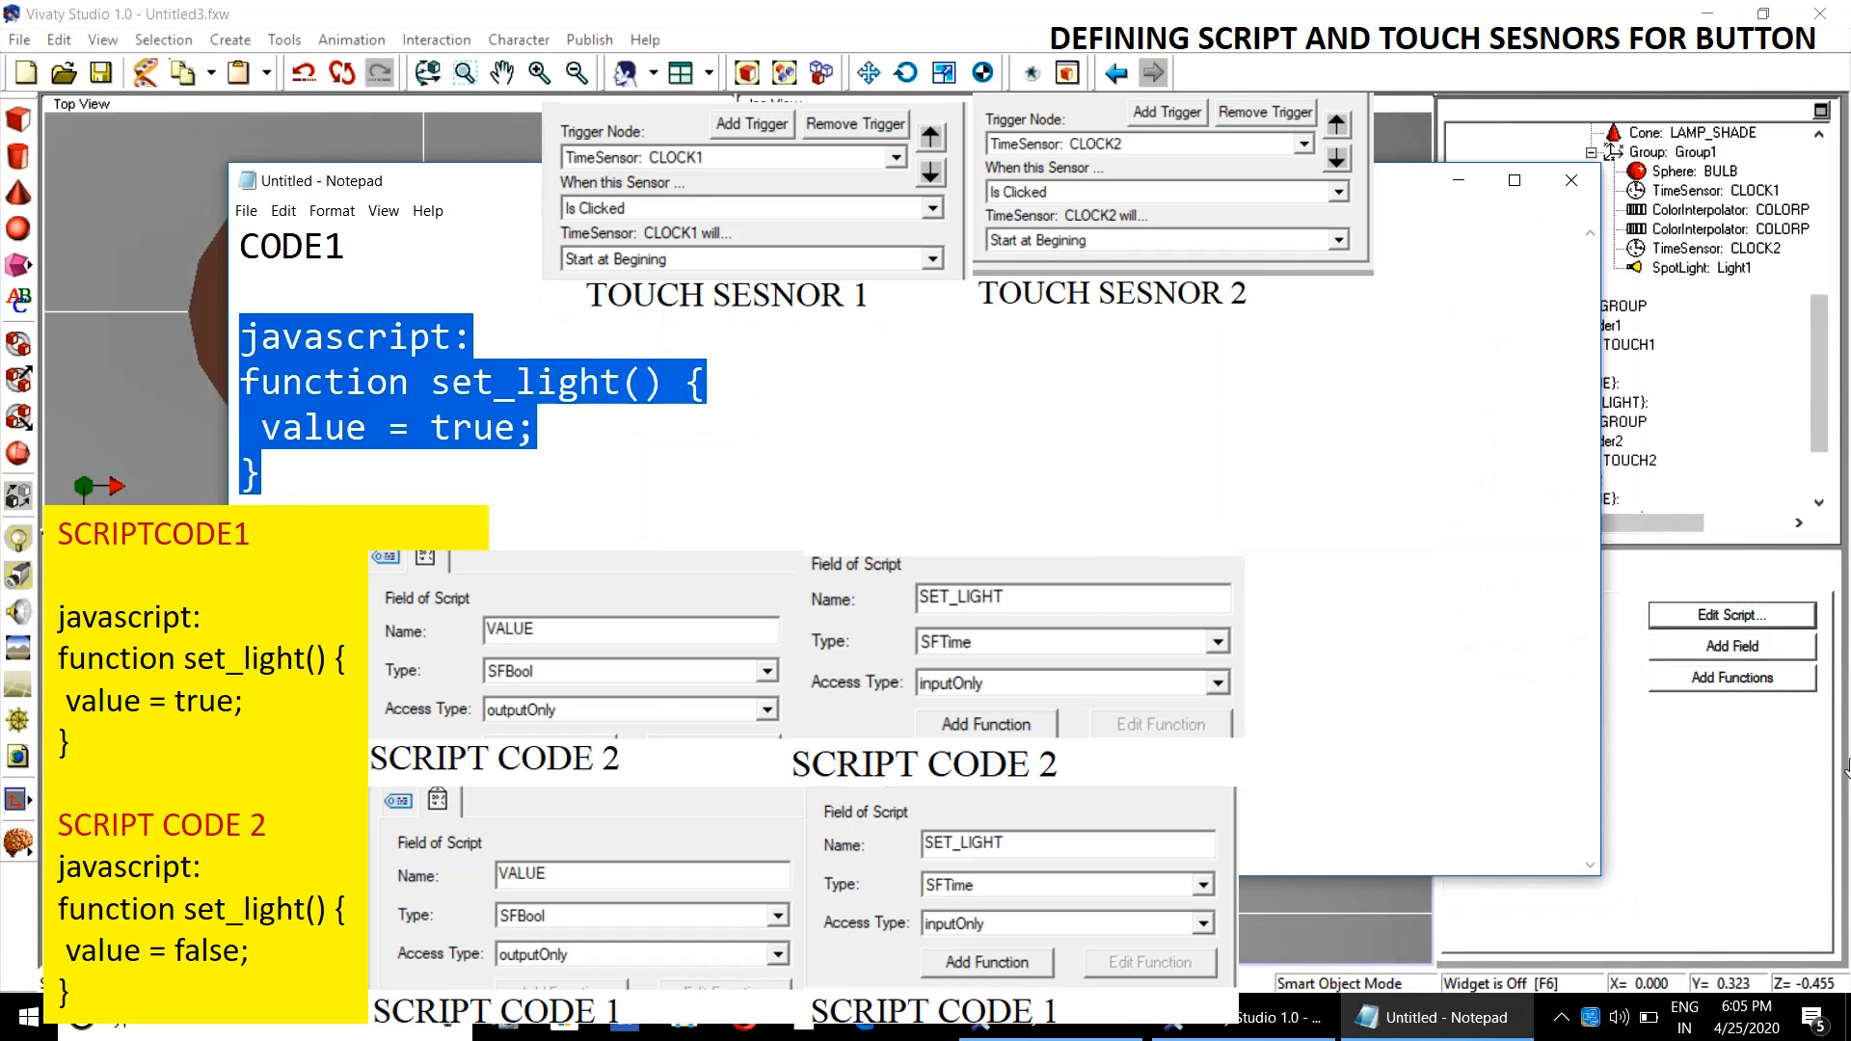
key("Down")
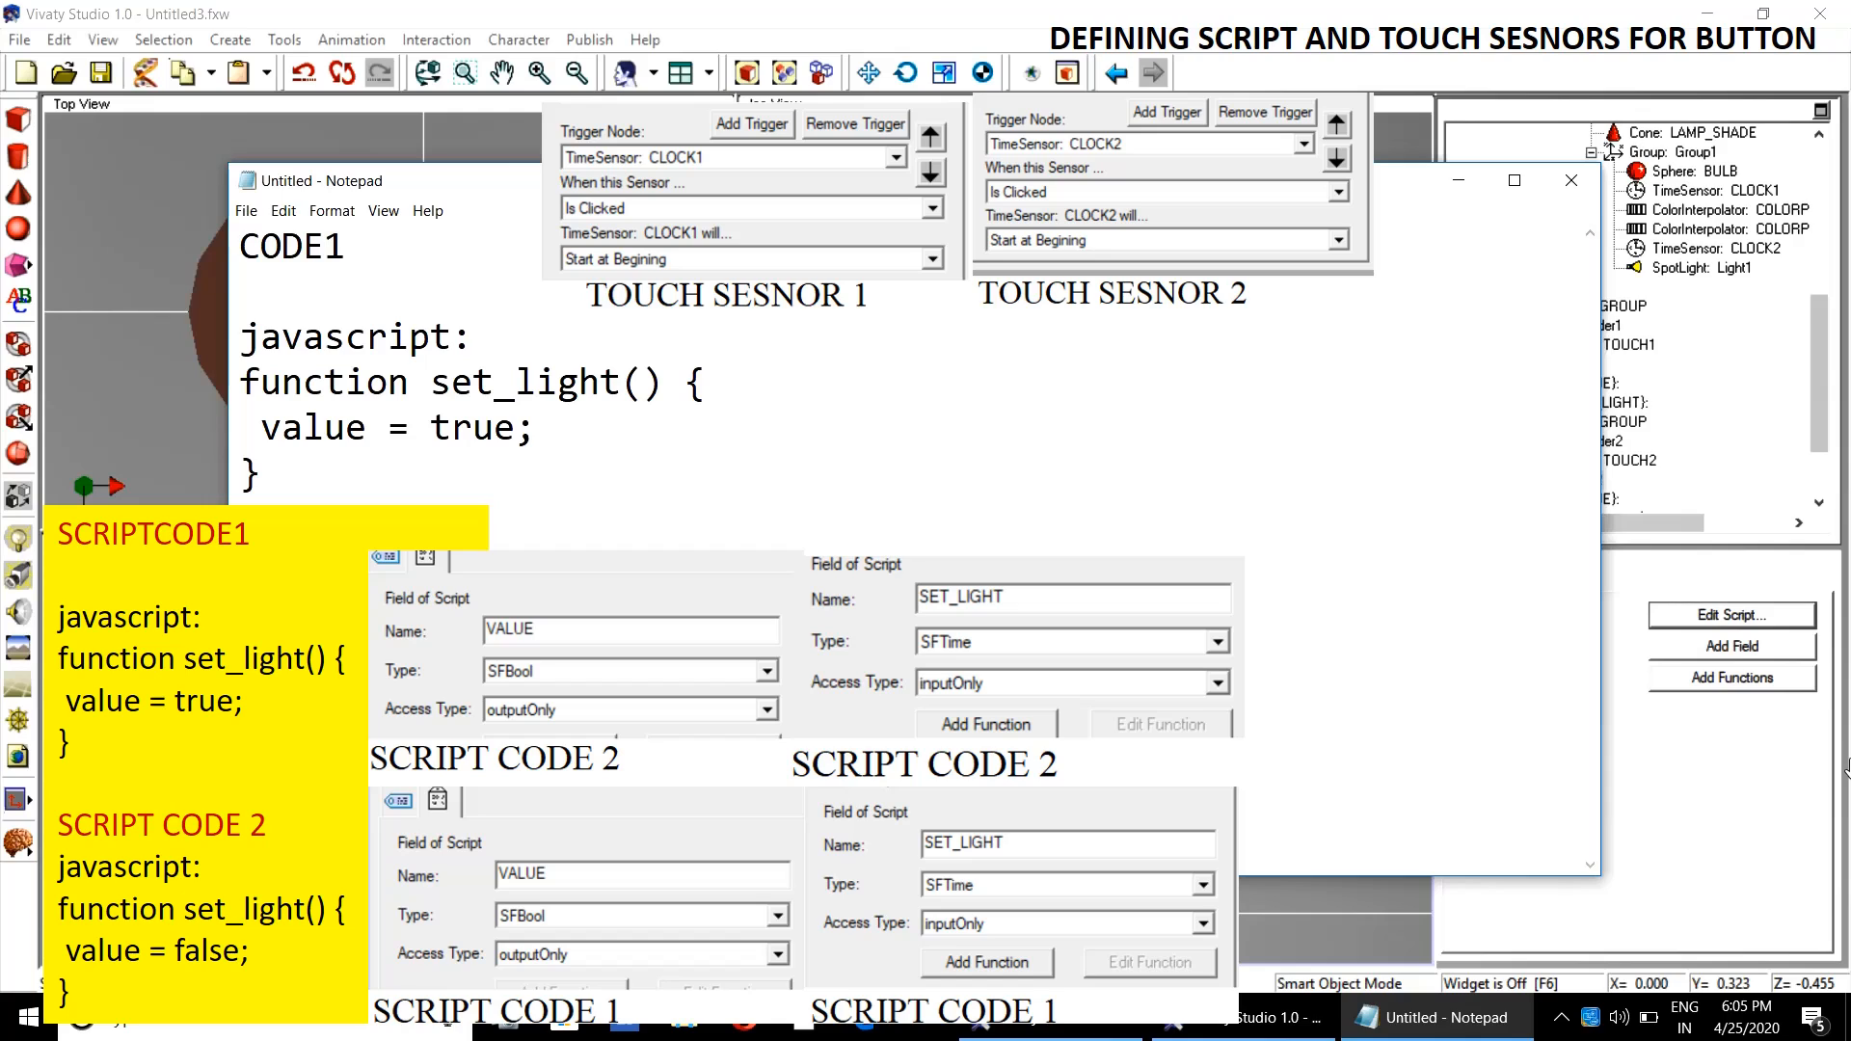
left_click(1271, 1020)
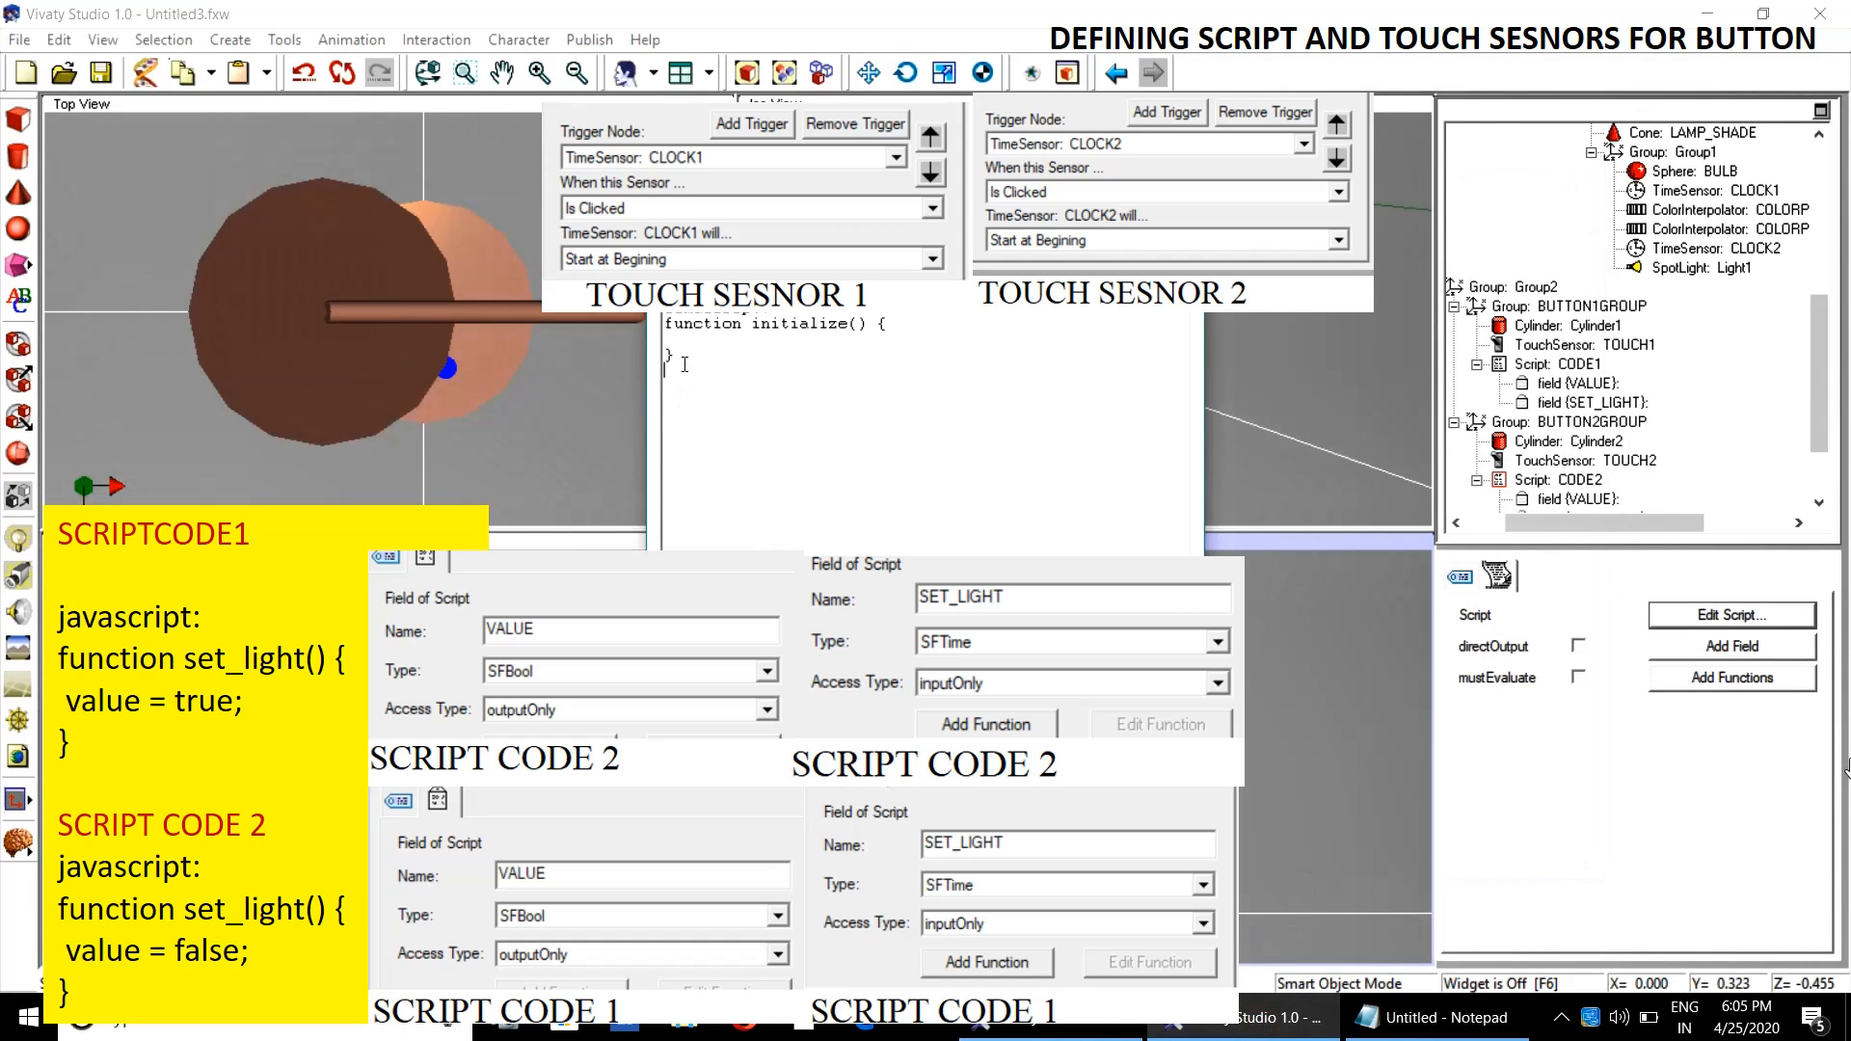
key("ctrl+a")
right_click(707, 322)
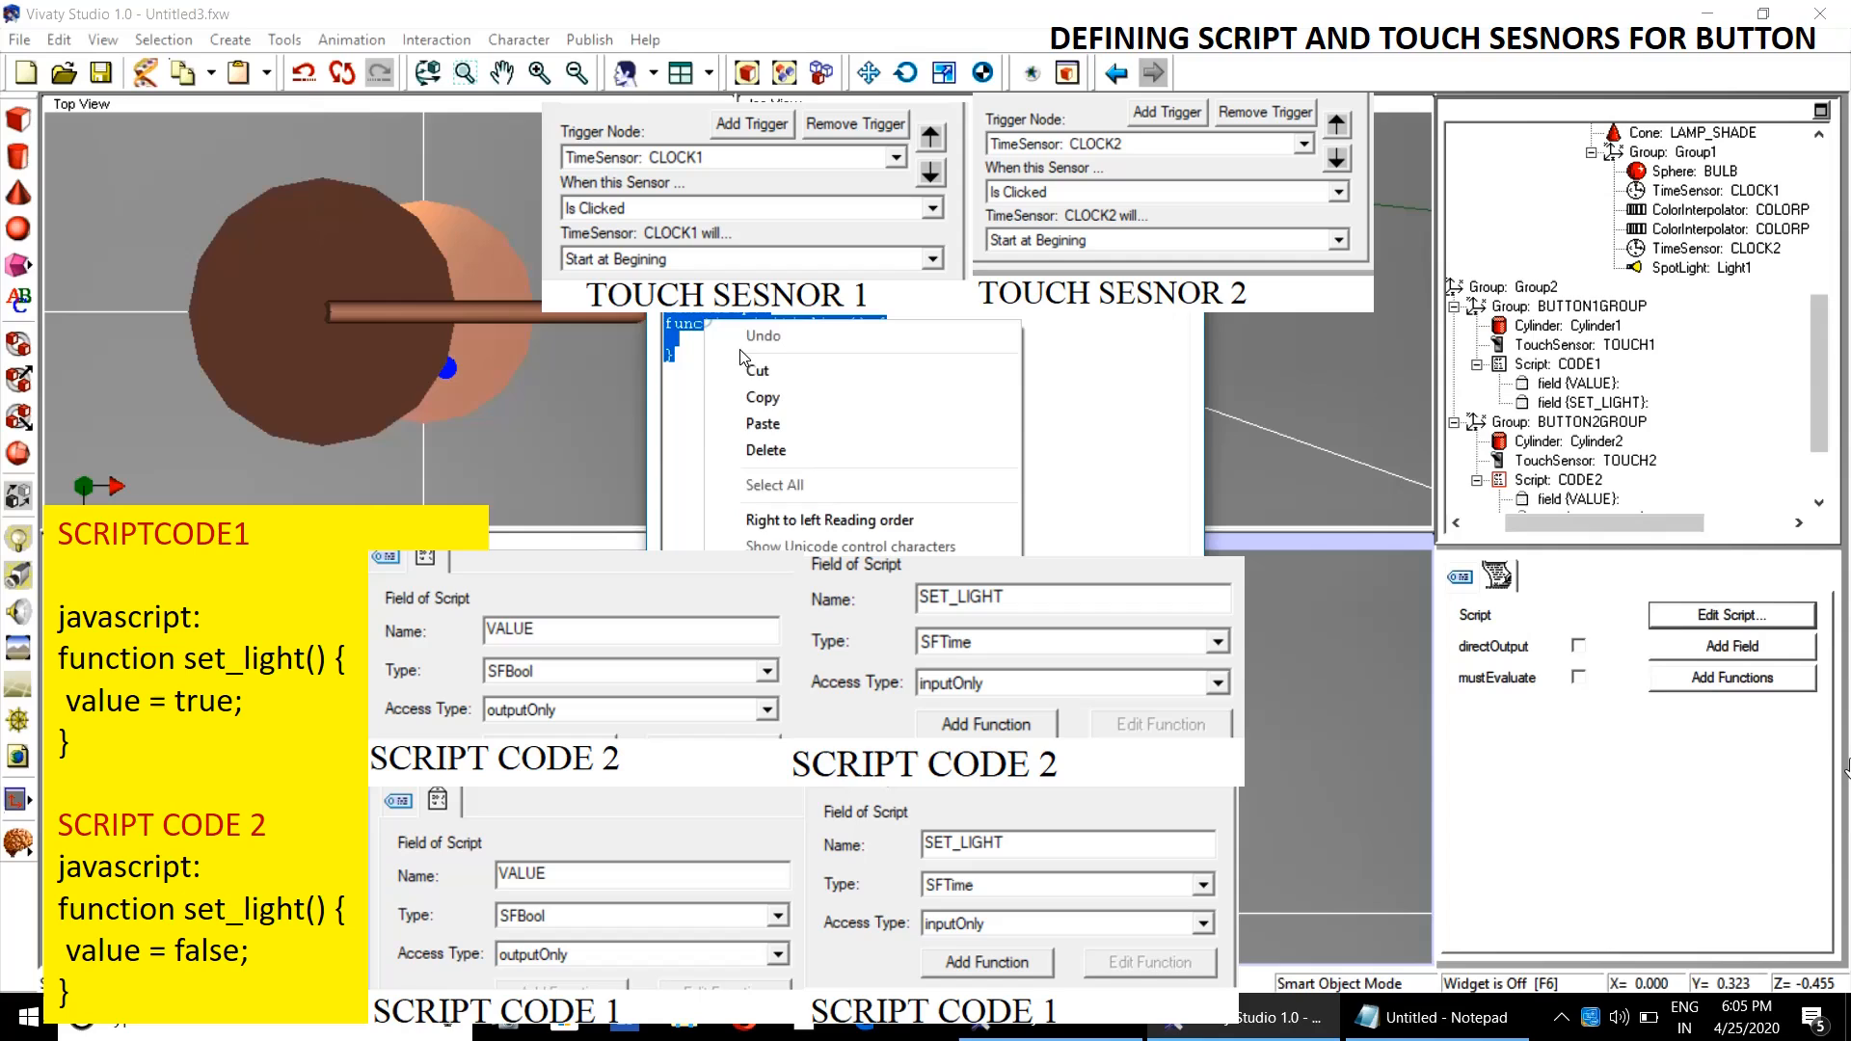
left_click(781, 423)
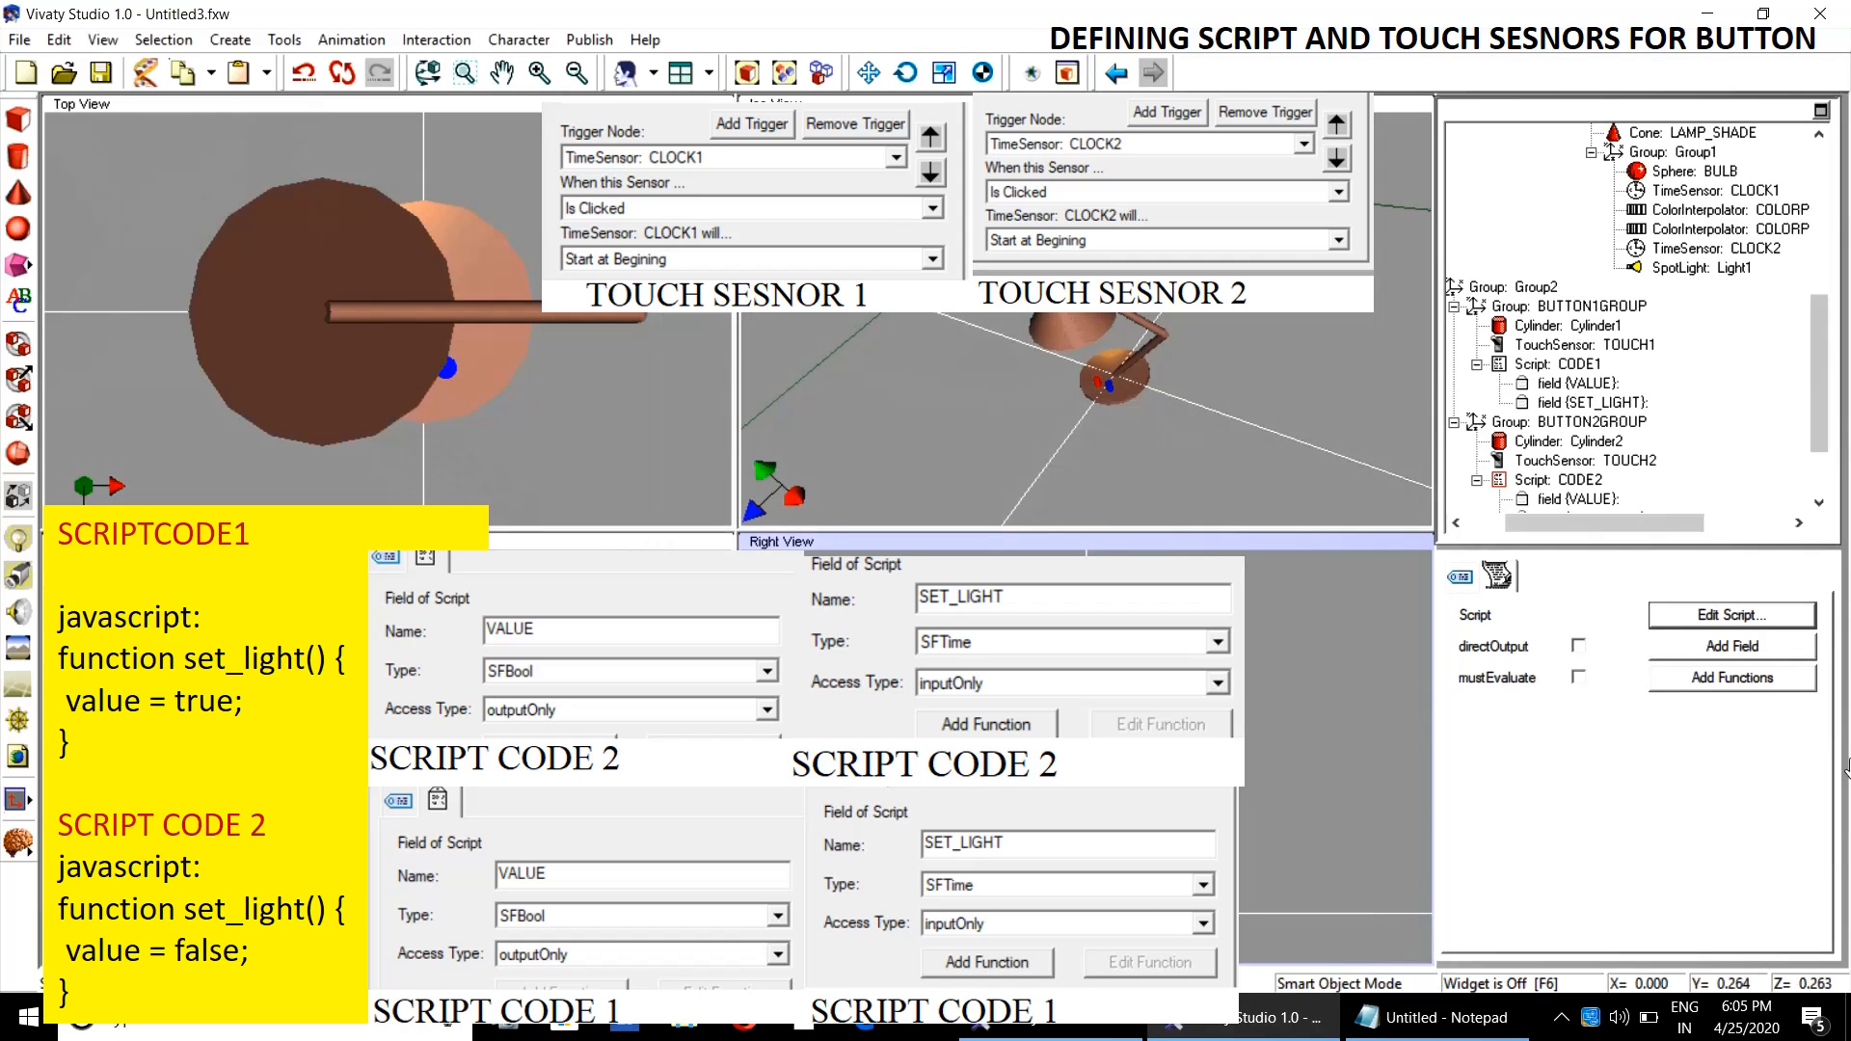
- Set the VALUE field of CODE1 to type SFBool with access type outputOnly
left_click(1581, 384)
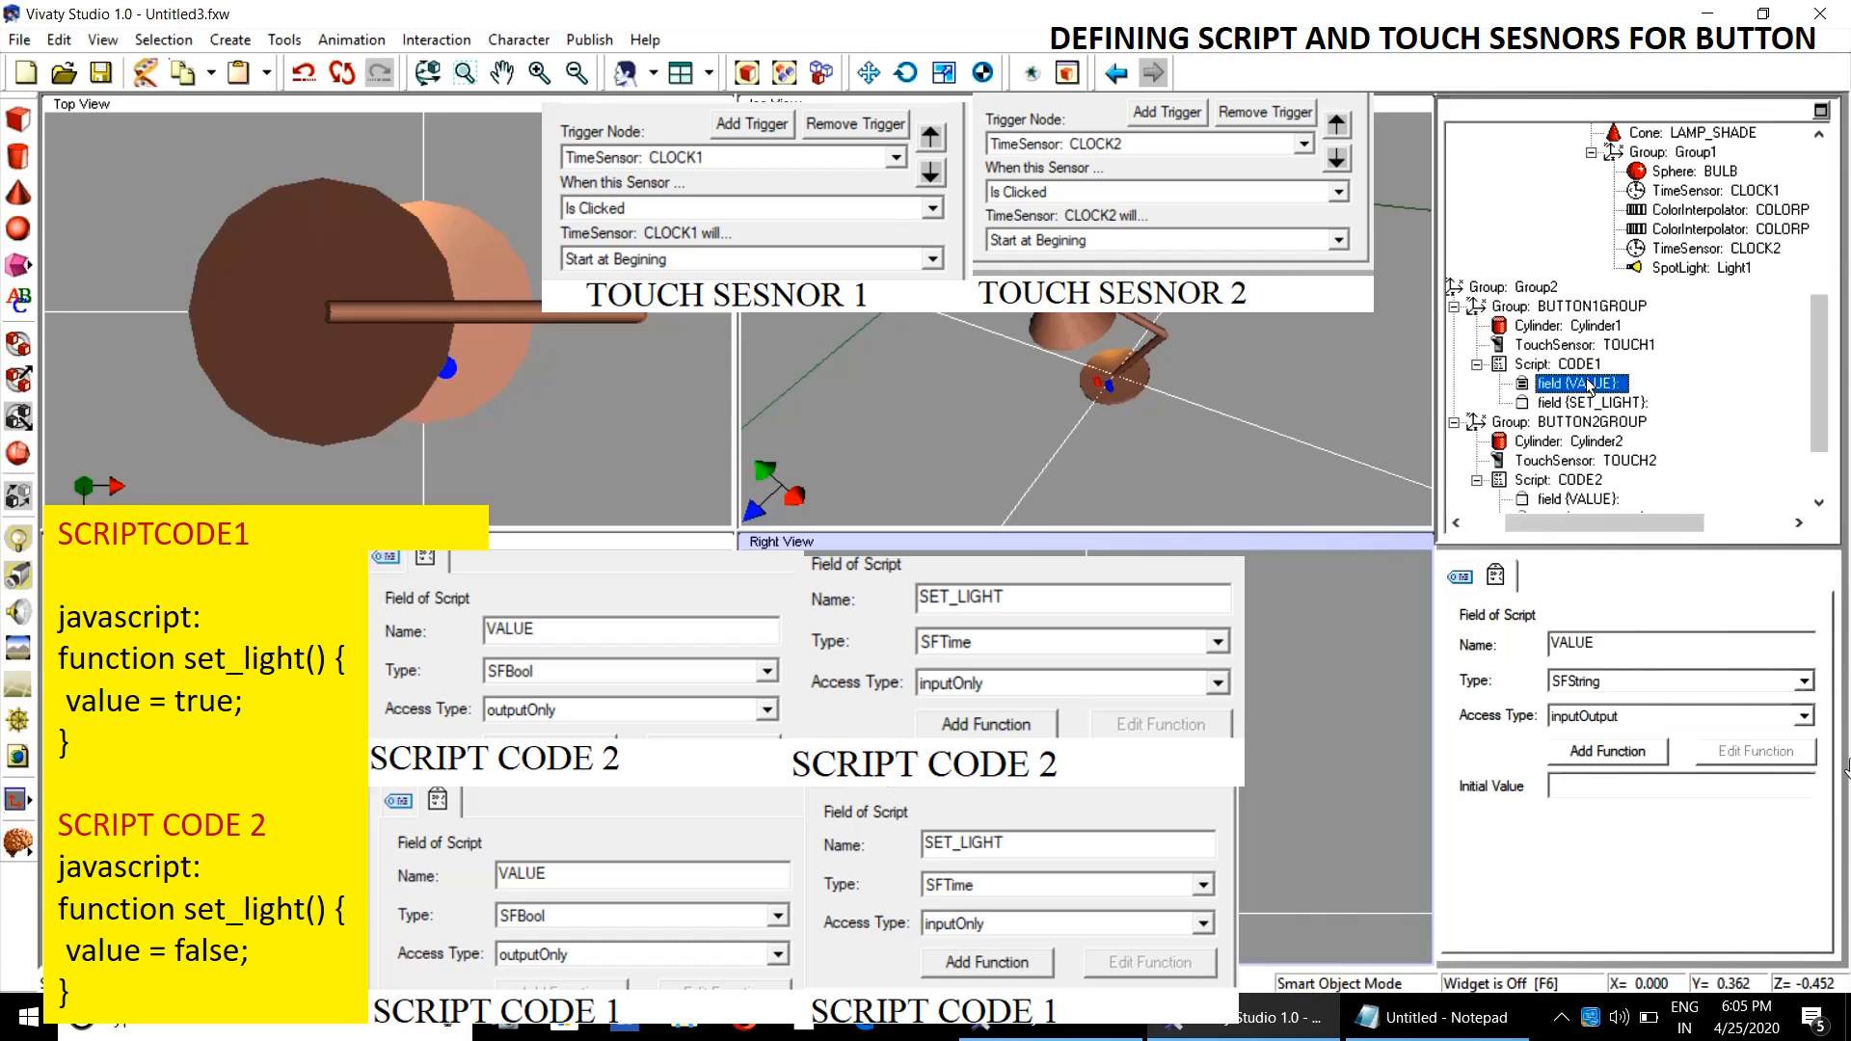
left_click(1711, 687)
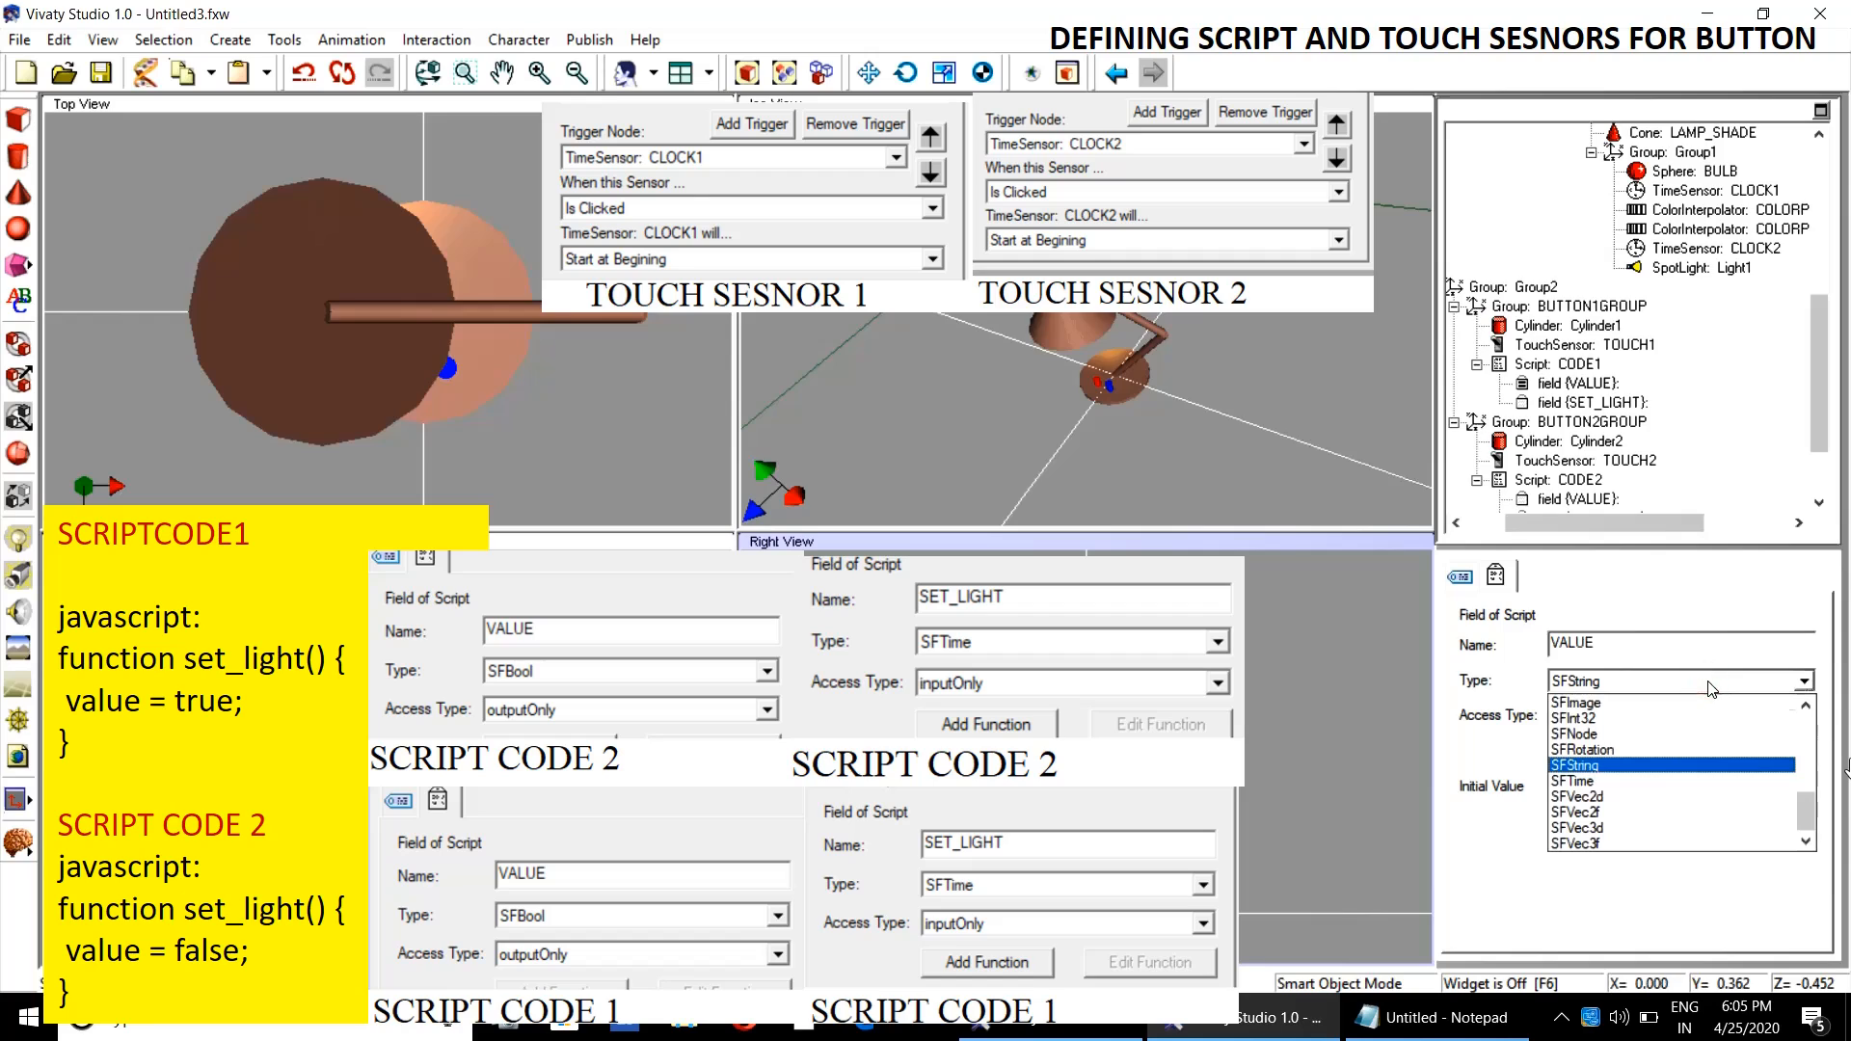
left_click_drag(1807, 812, 1822, 769)
left_click(1641, 816)
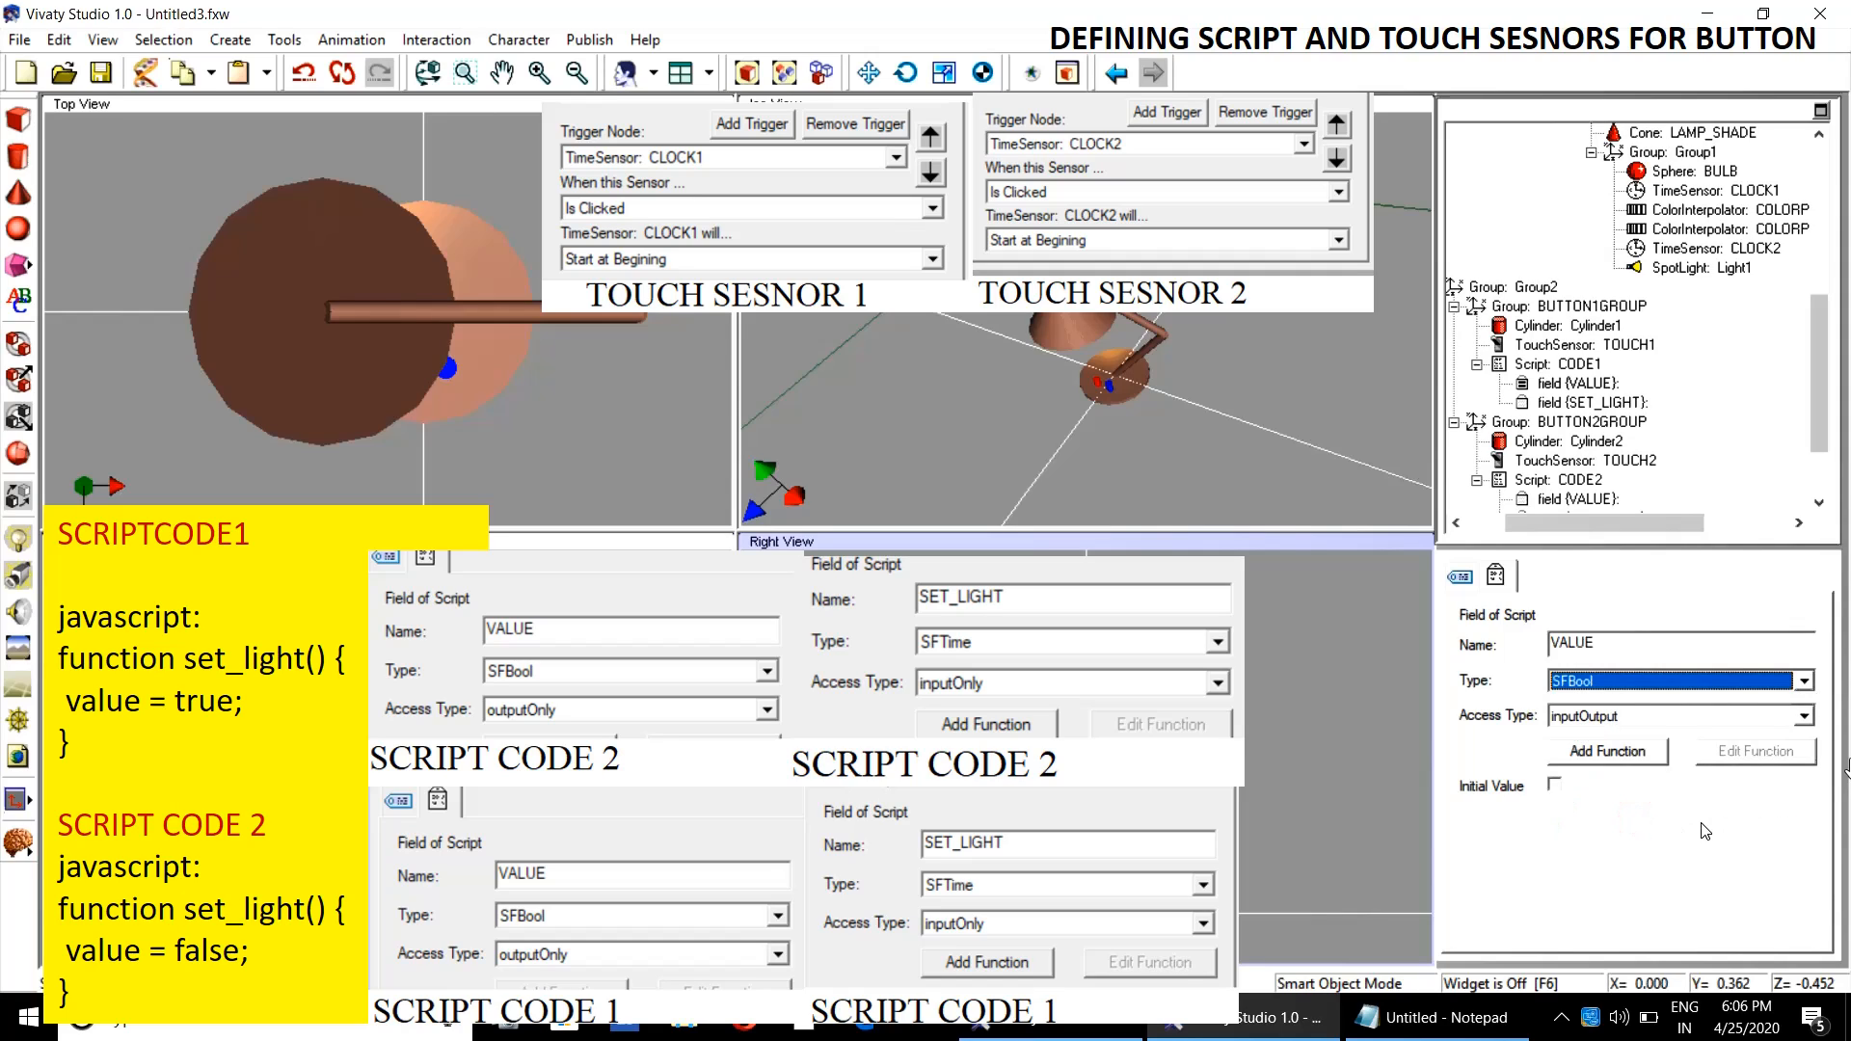
left_click(1638, 716)
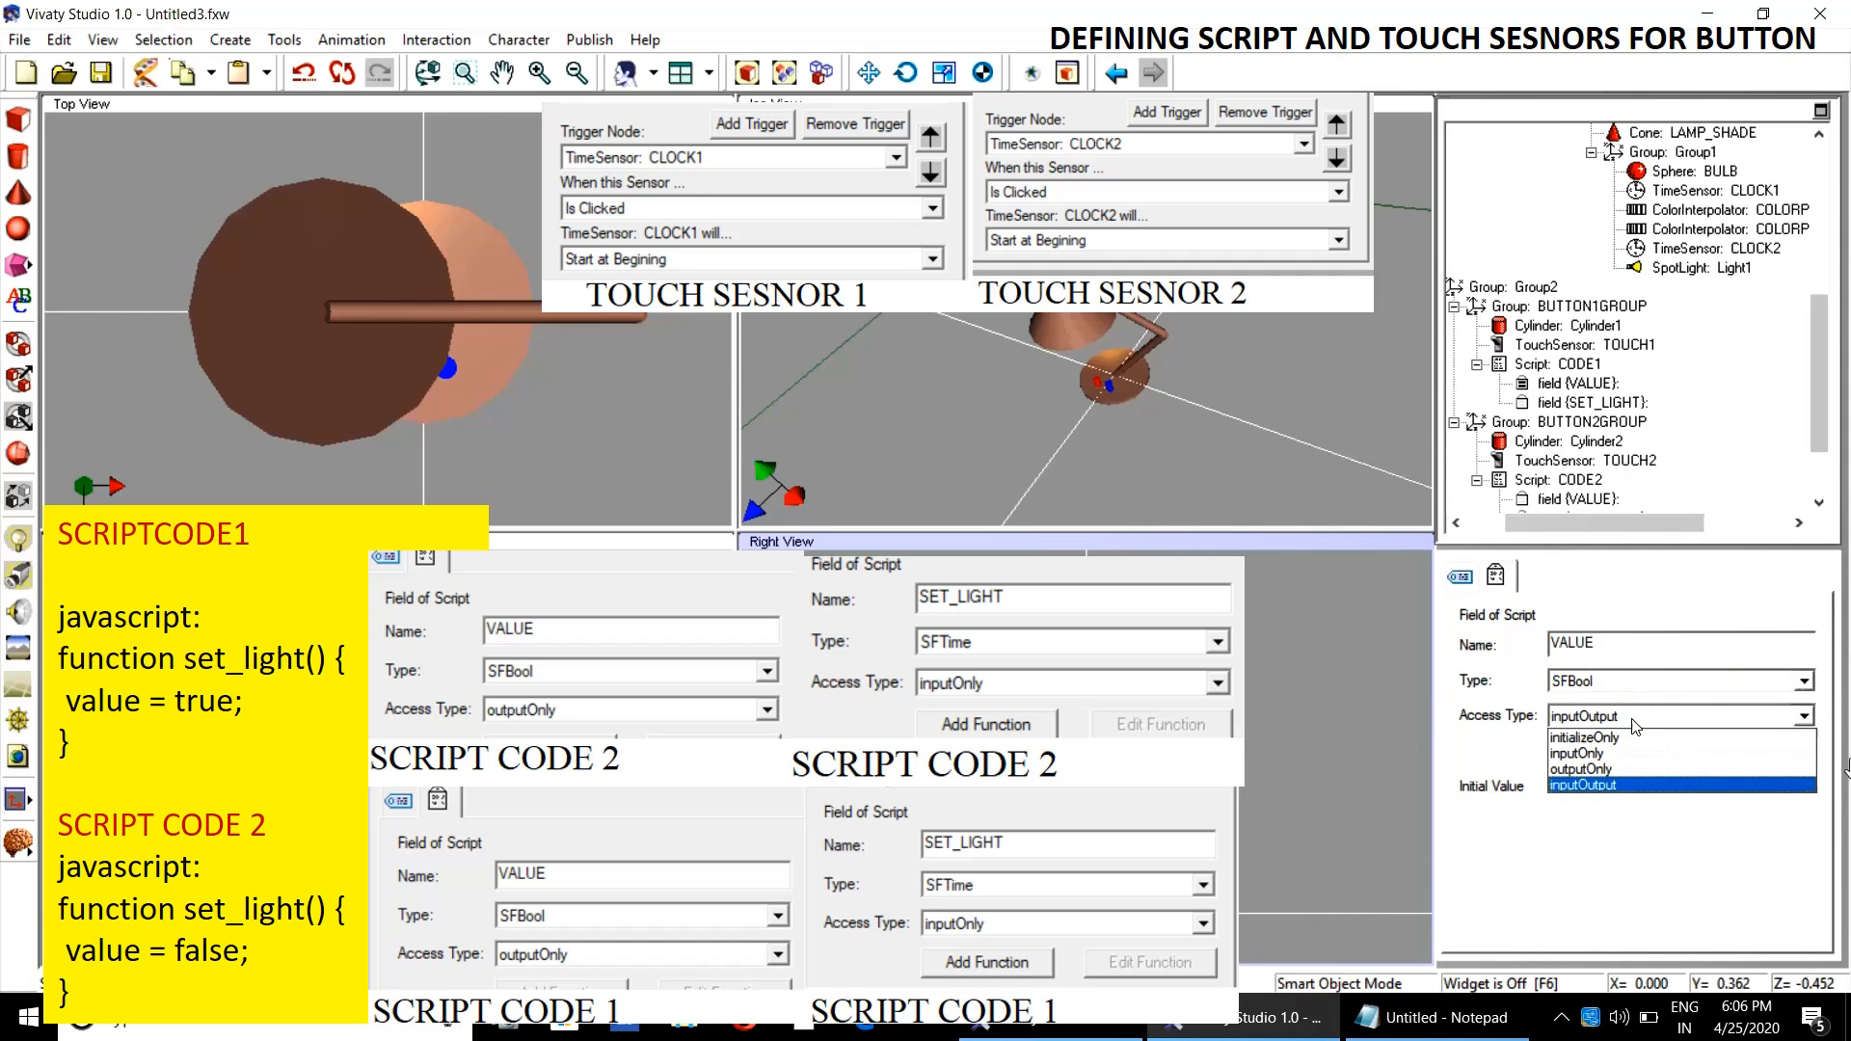
left_click(1629, 768)
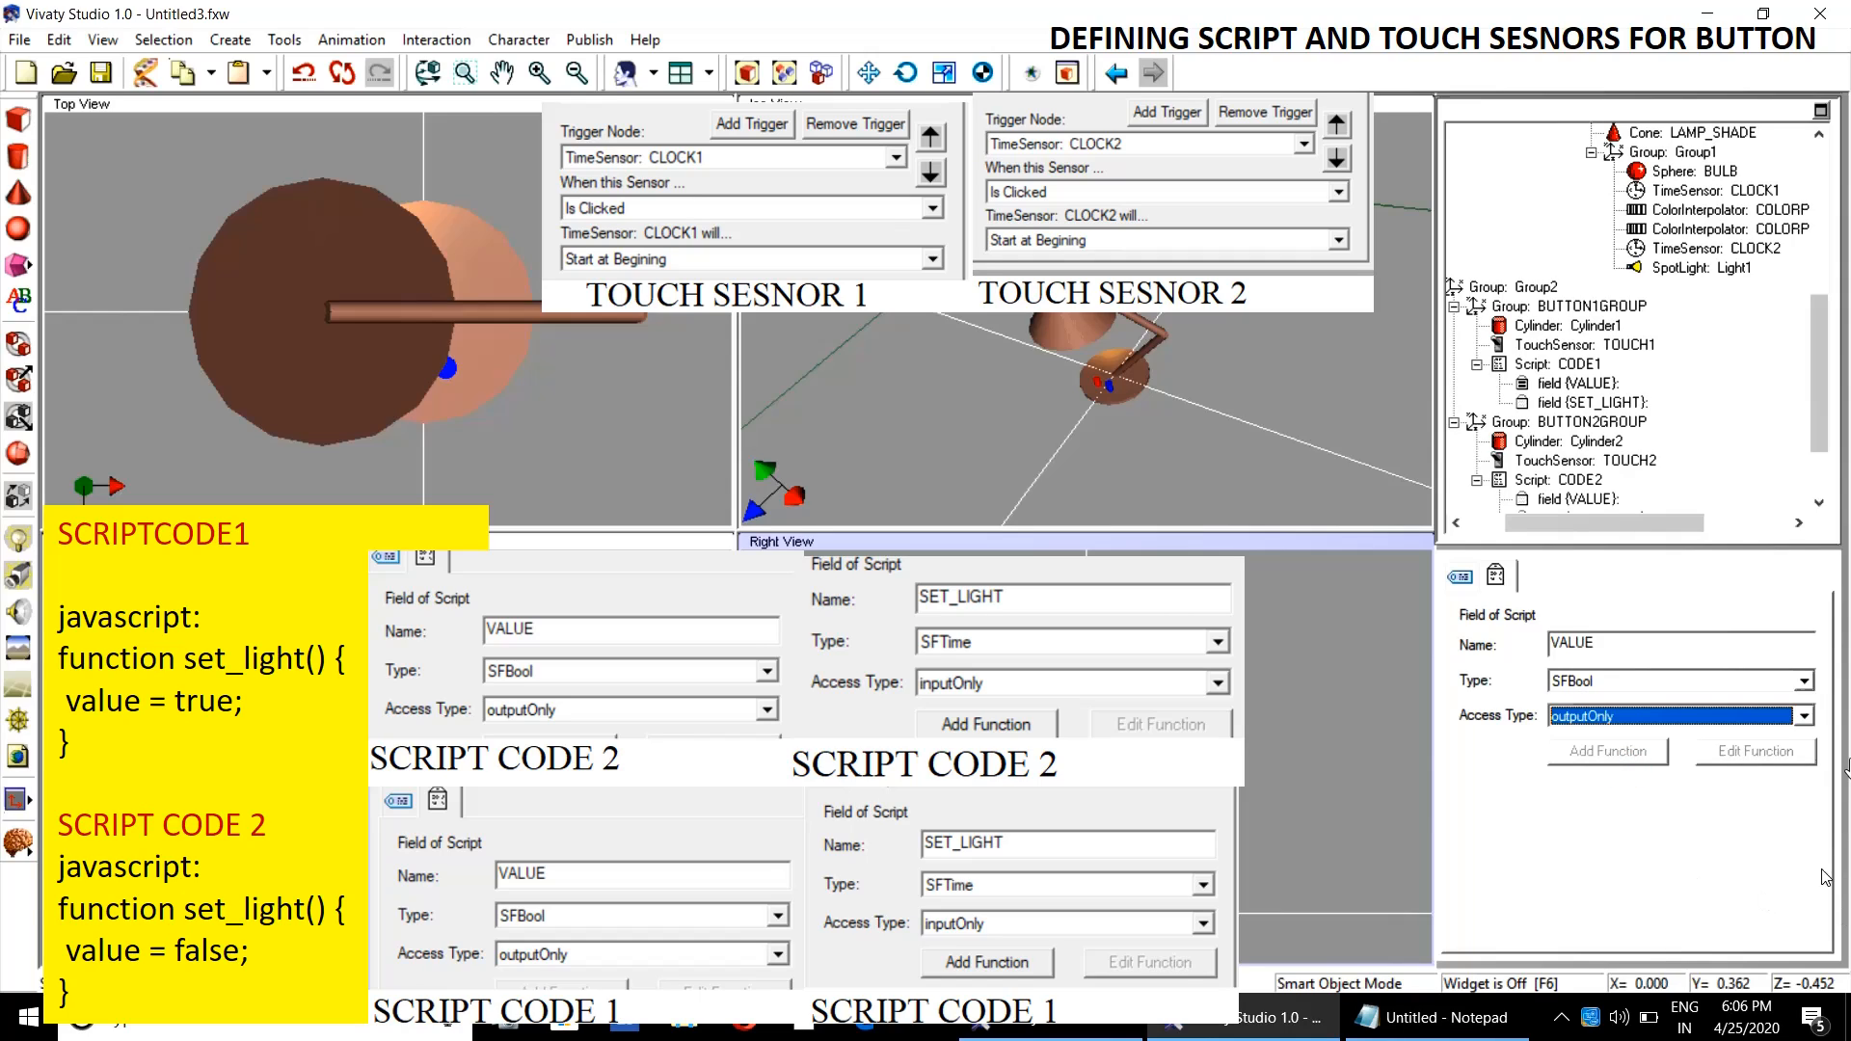
- Set the SET_LIGHT field of CODE1 to type SFTime with access type inputOnly
left_click(1566, 404)
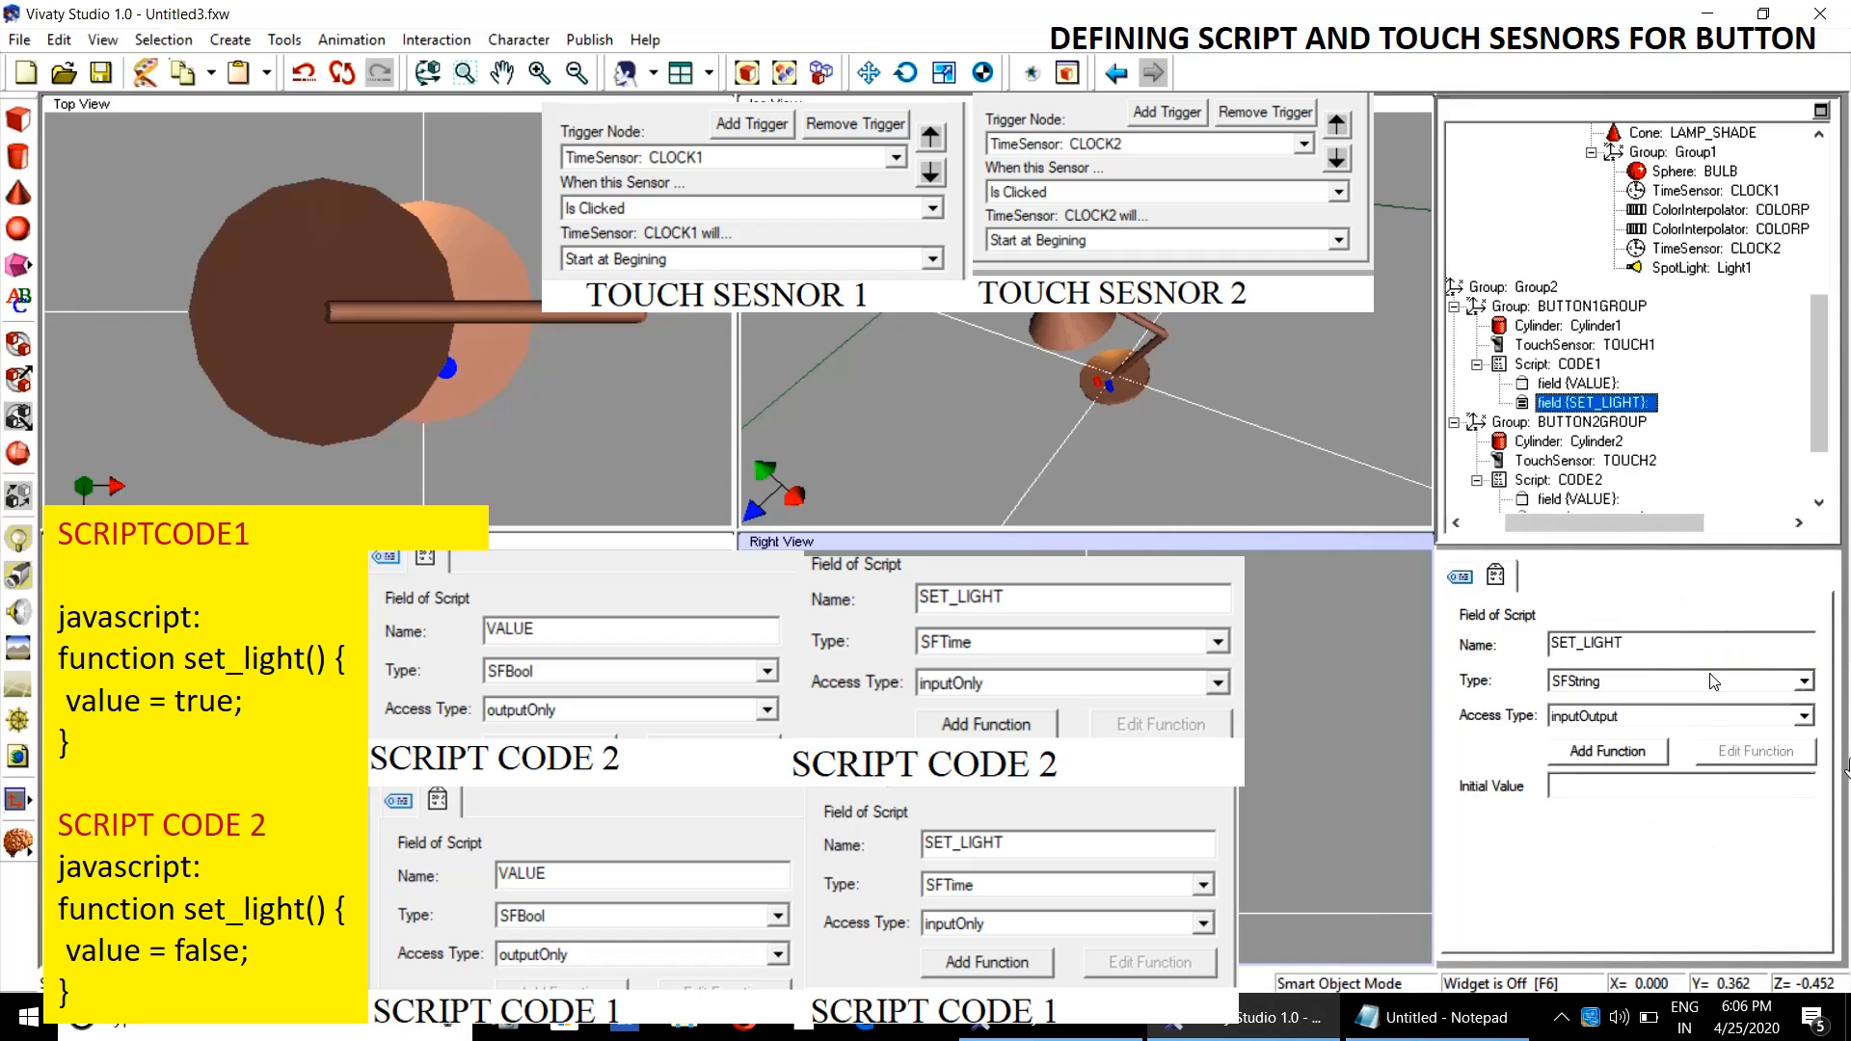
left_click(1712, 680)
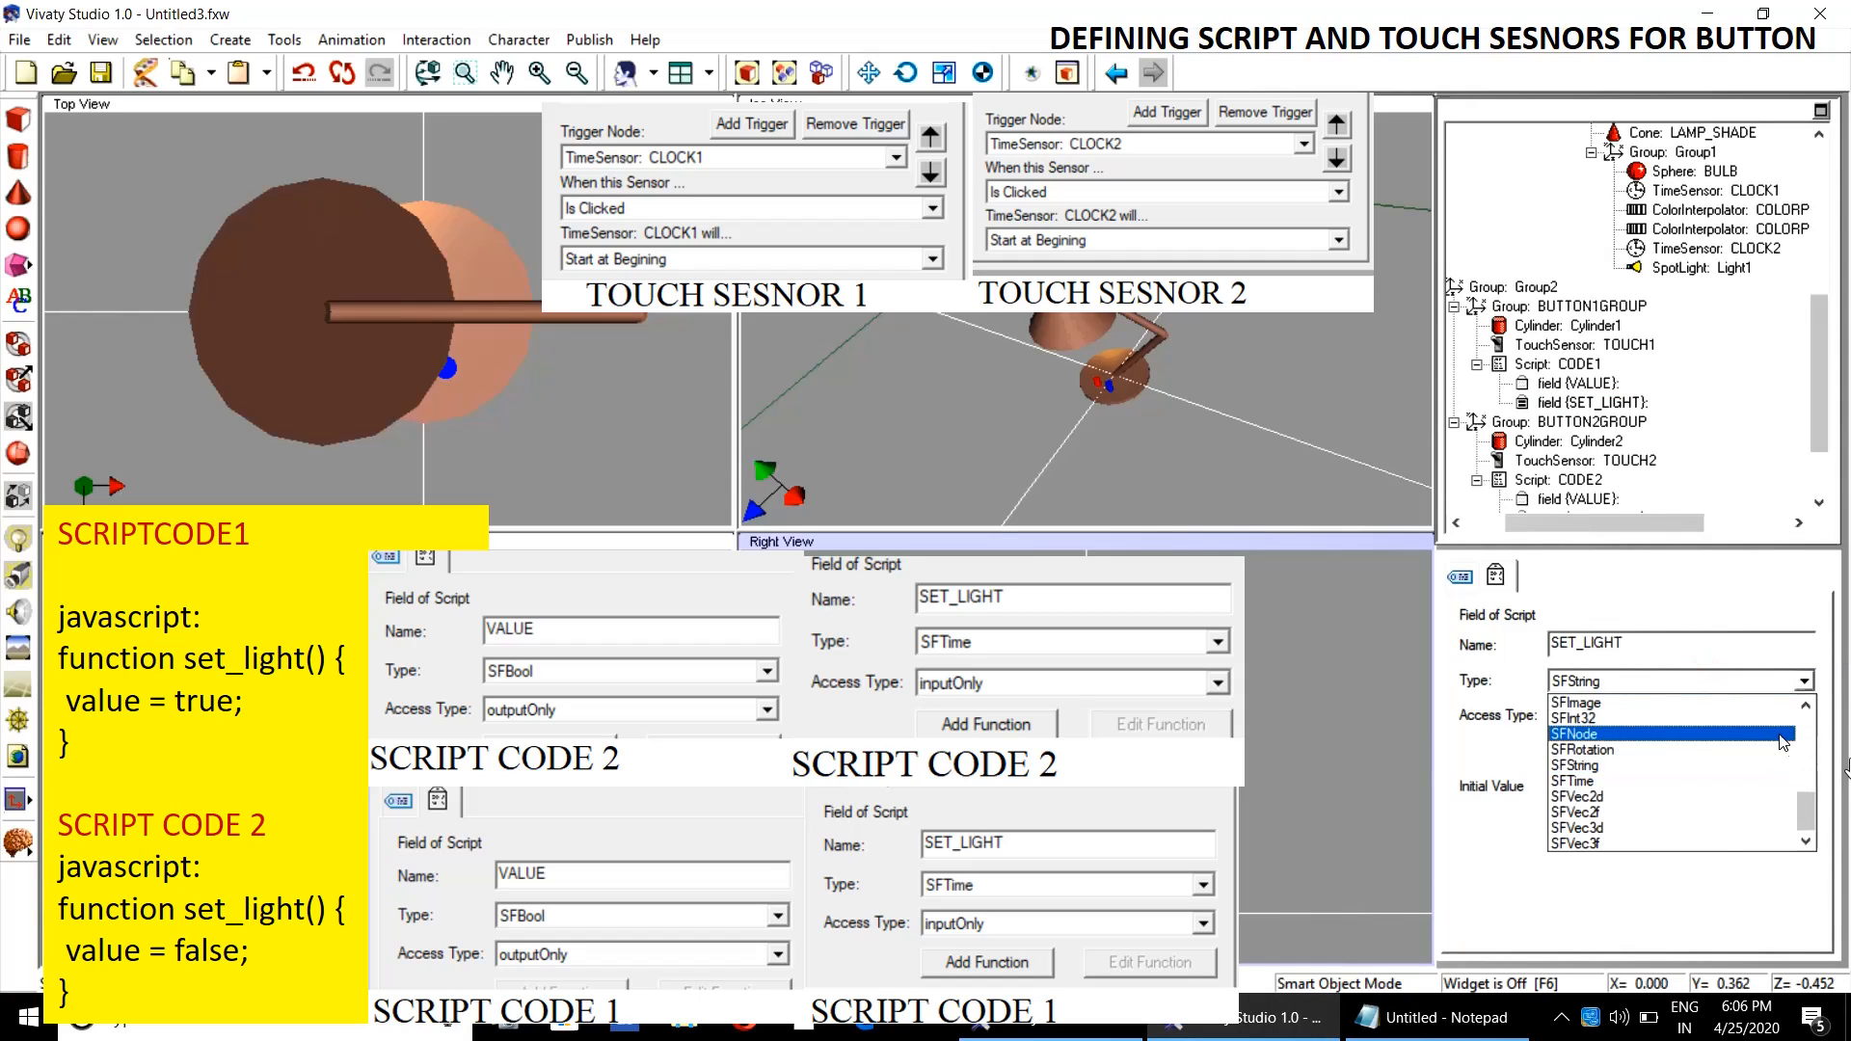
mouse_move(1806, 821)
left_mouse_down()
mouse_move(1815, 741)
mouse_move(1812, 802)
left_mouse_up()
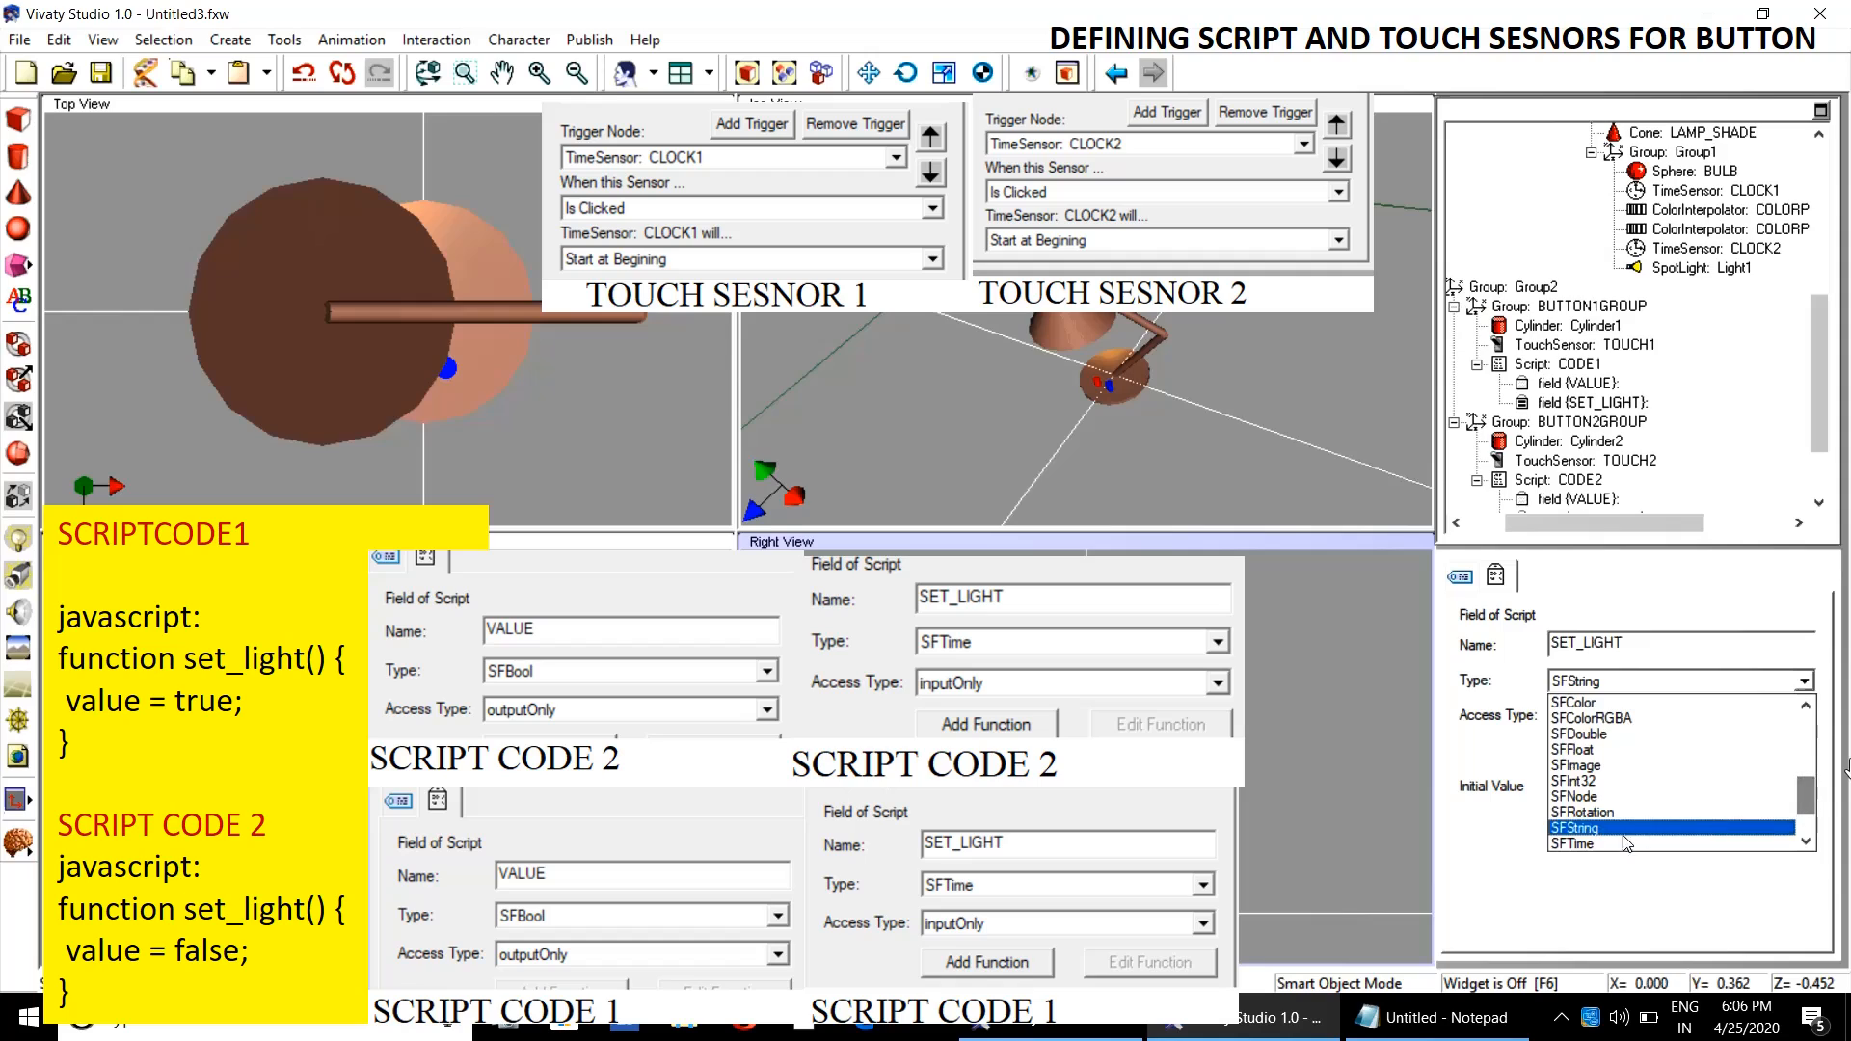
left_click(1619, 844)
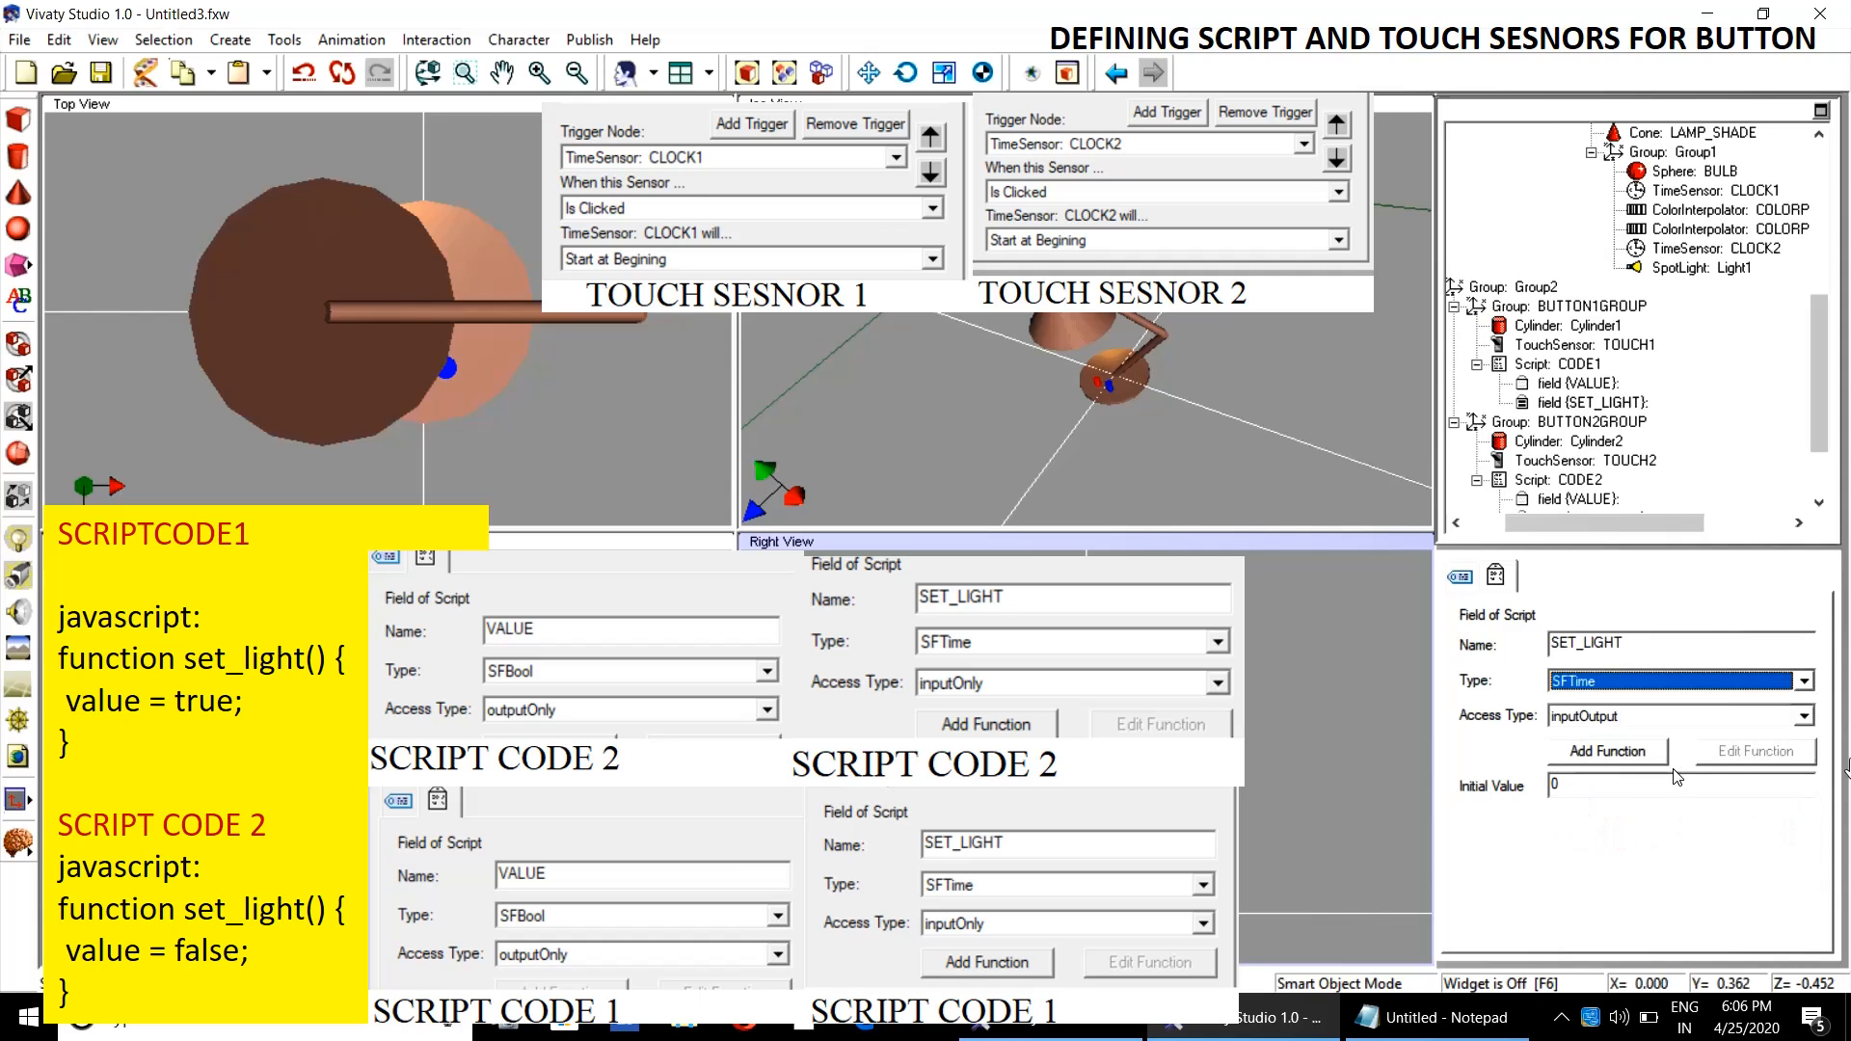
left_click(1649, 723)
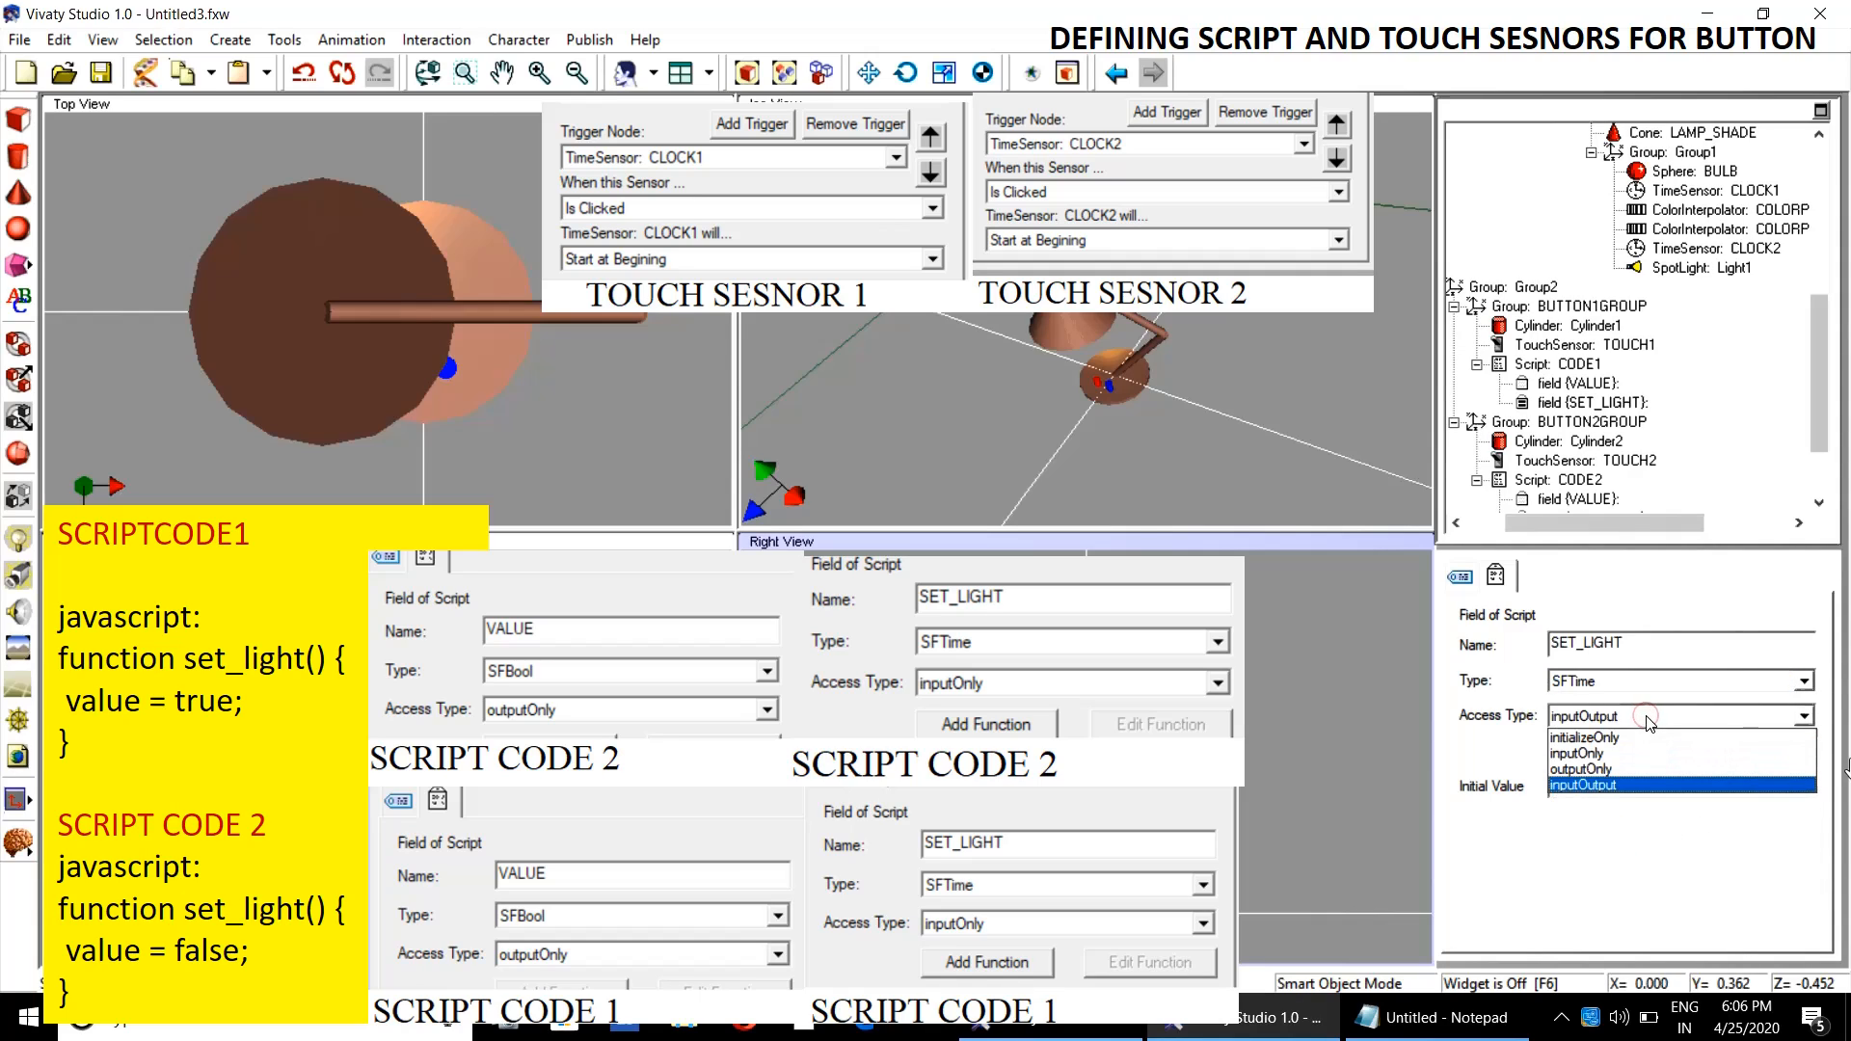
left_click(1626, 755)
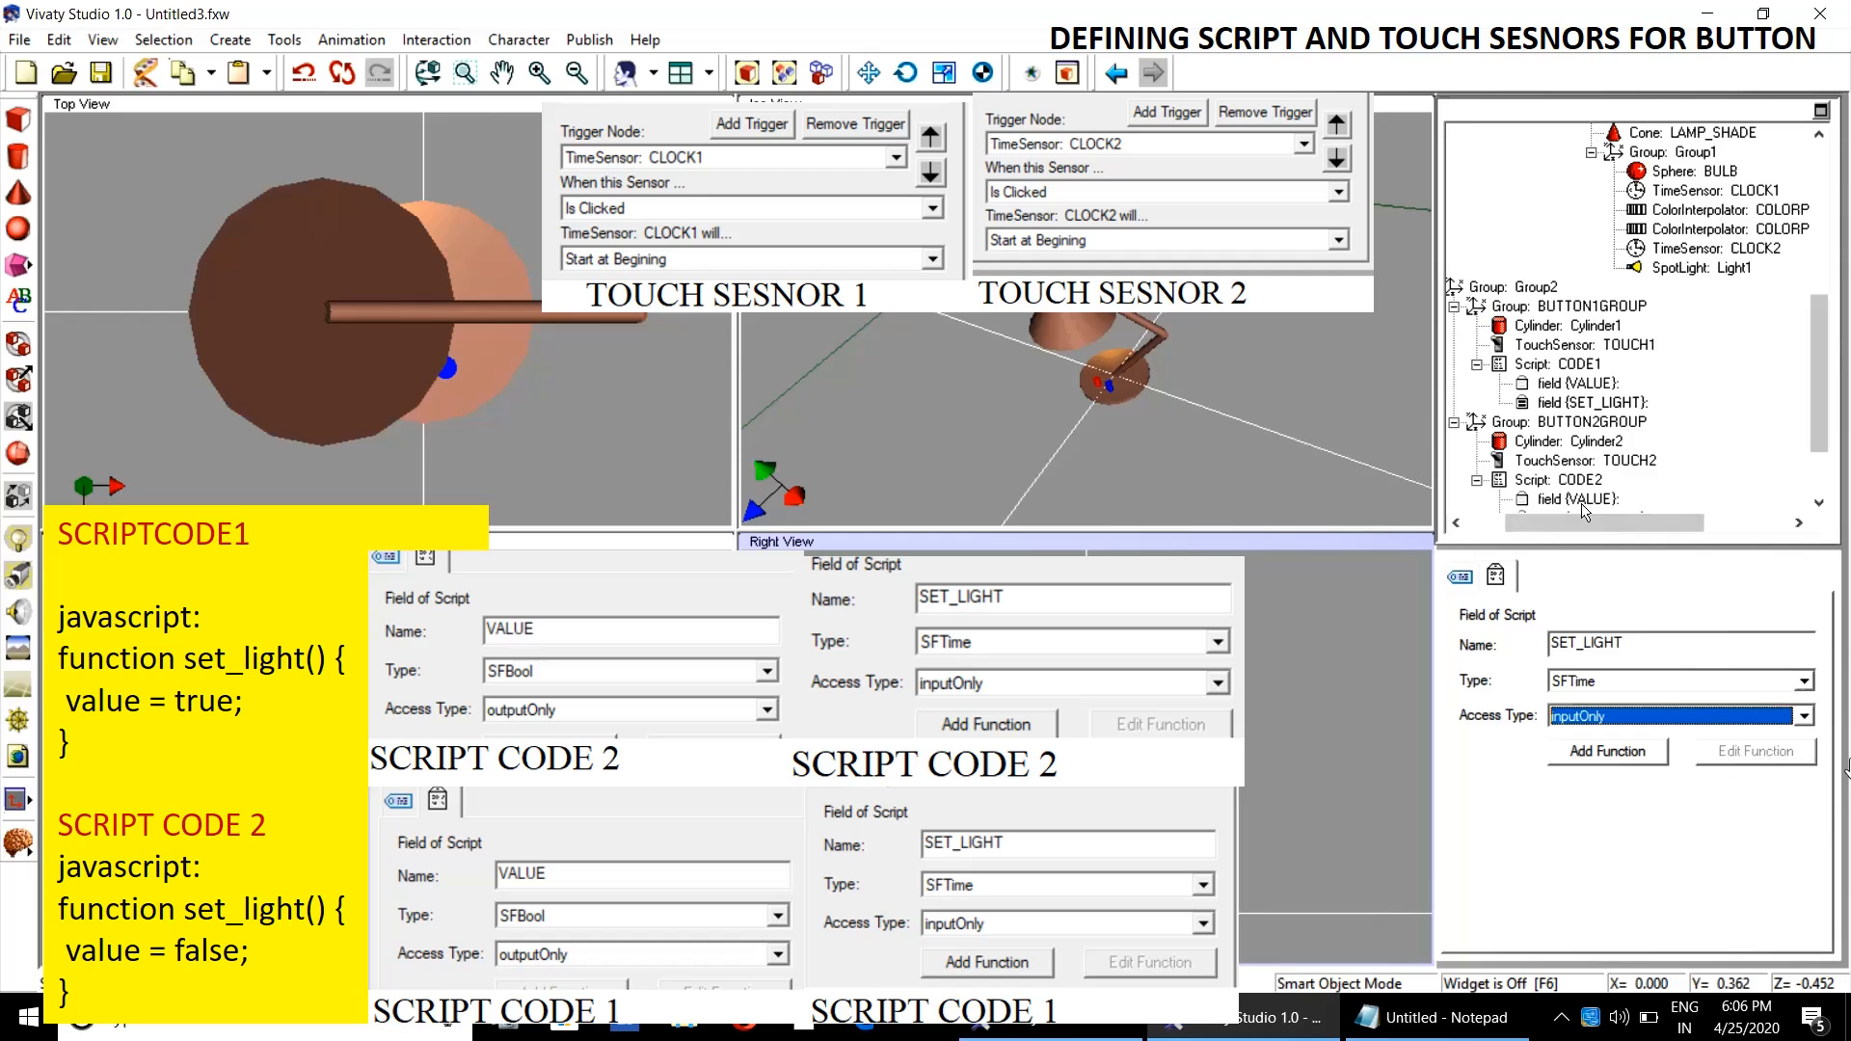
- Set the VALUE field of CODE2 to type SFBool with access type outputOnly
left_click_drag(1814, 388, 1814, 418)
left_click(1578, 424)
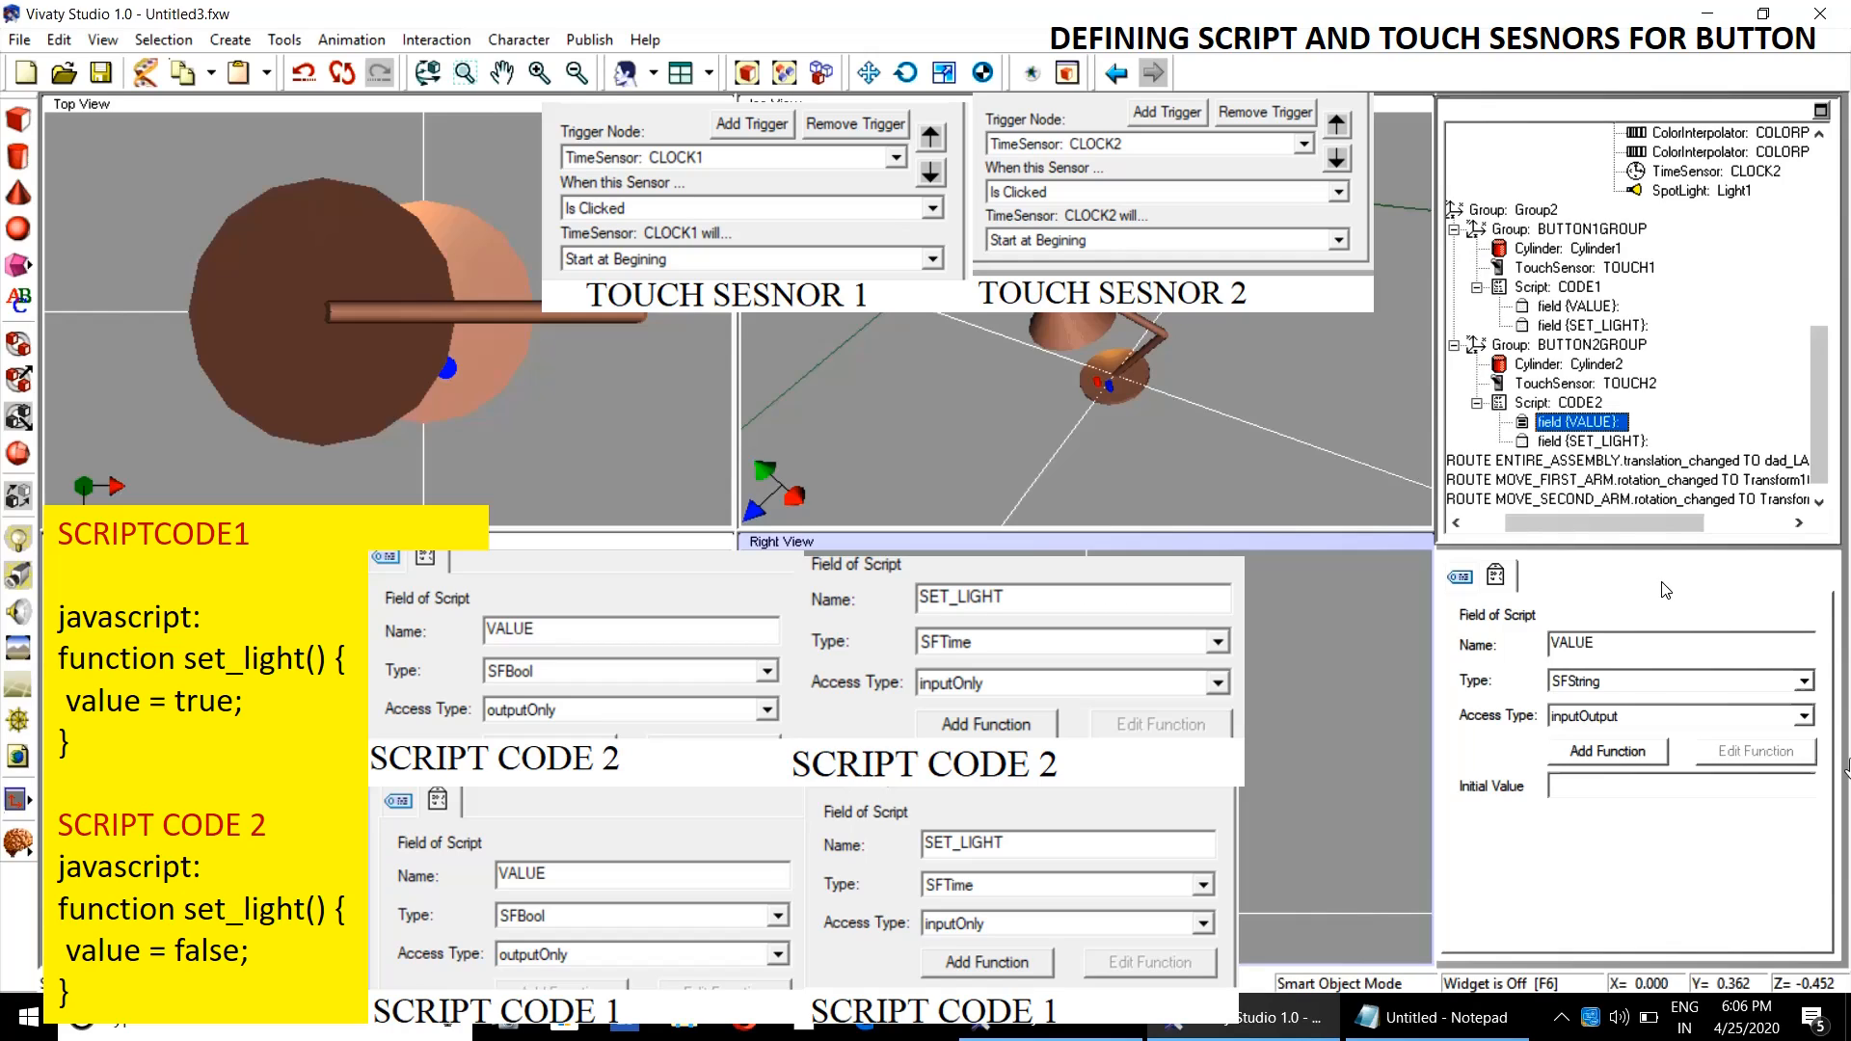
left_click(1801, 684)
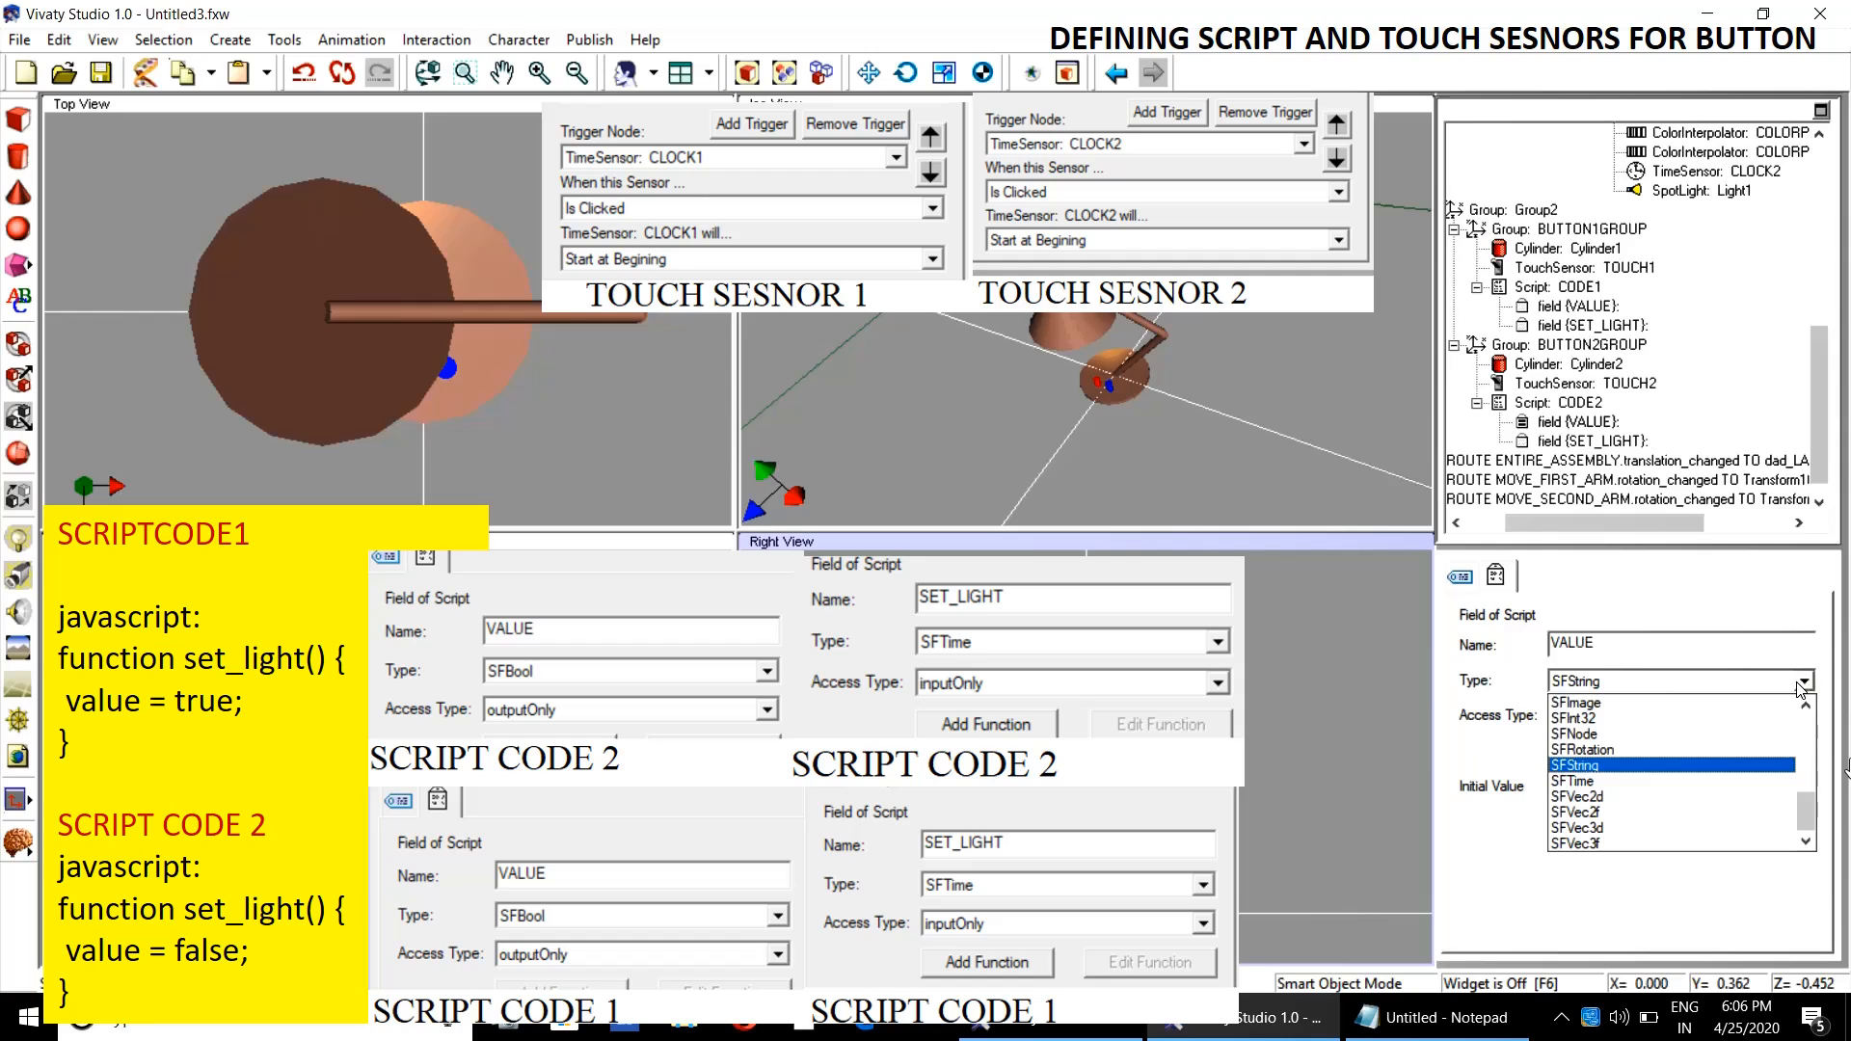
left_click_drag(1806, 825, 1812, 785)
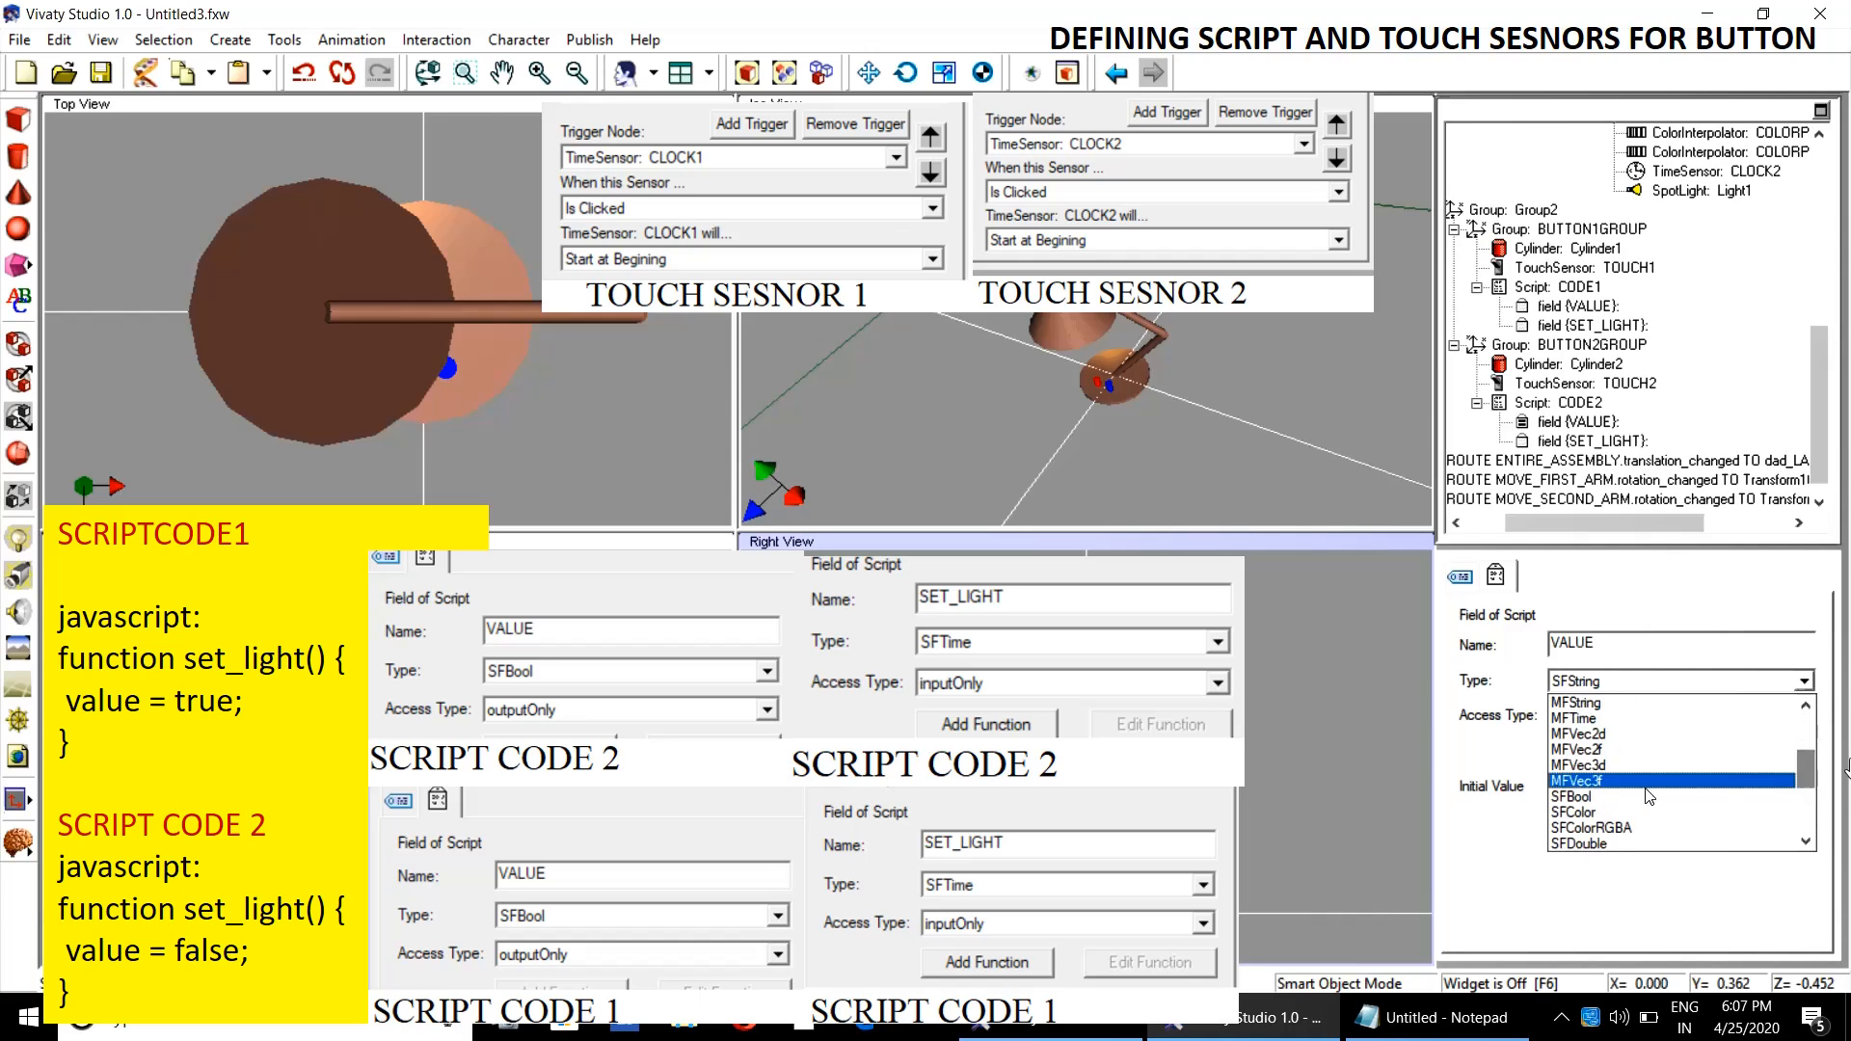
left_click(1619, 796)
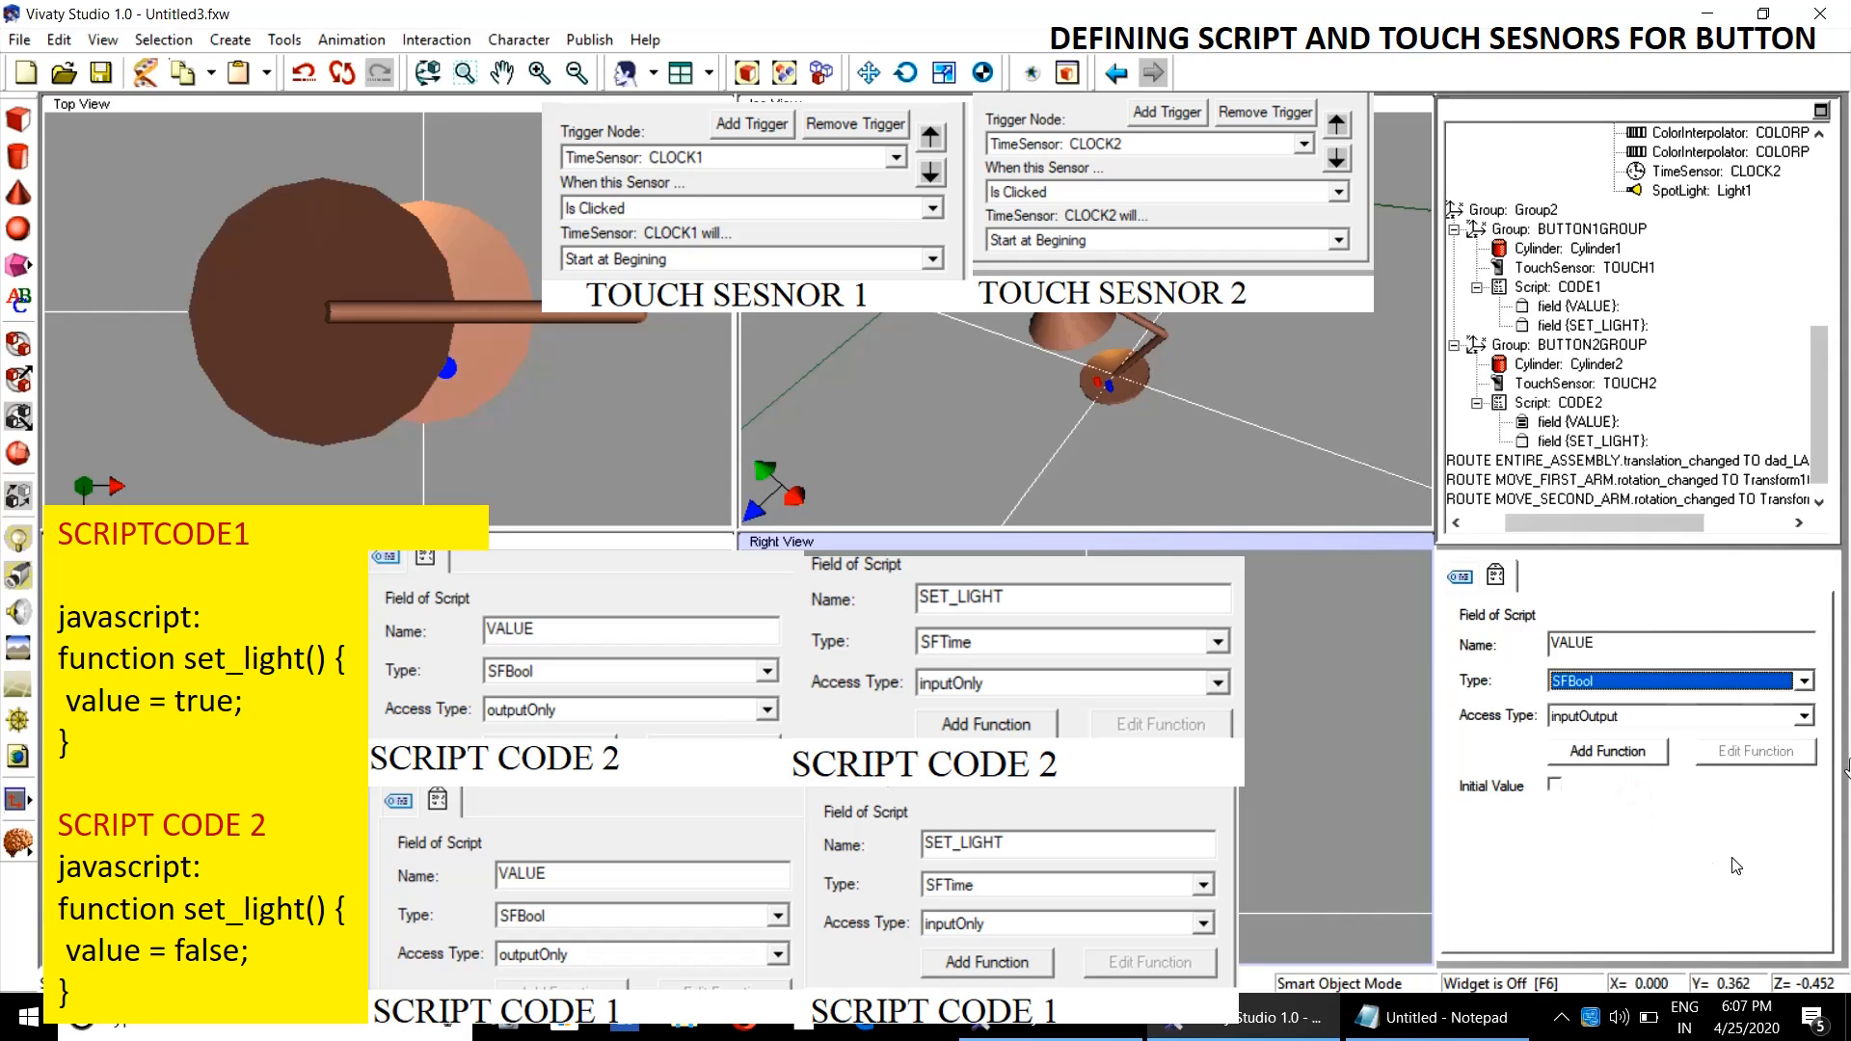
left_click(1627, 718)
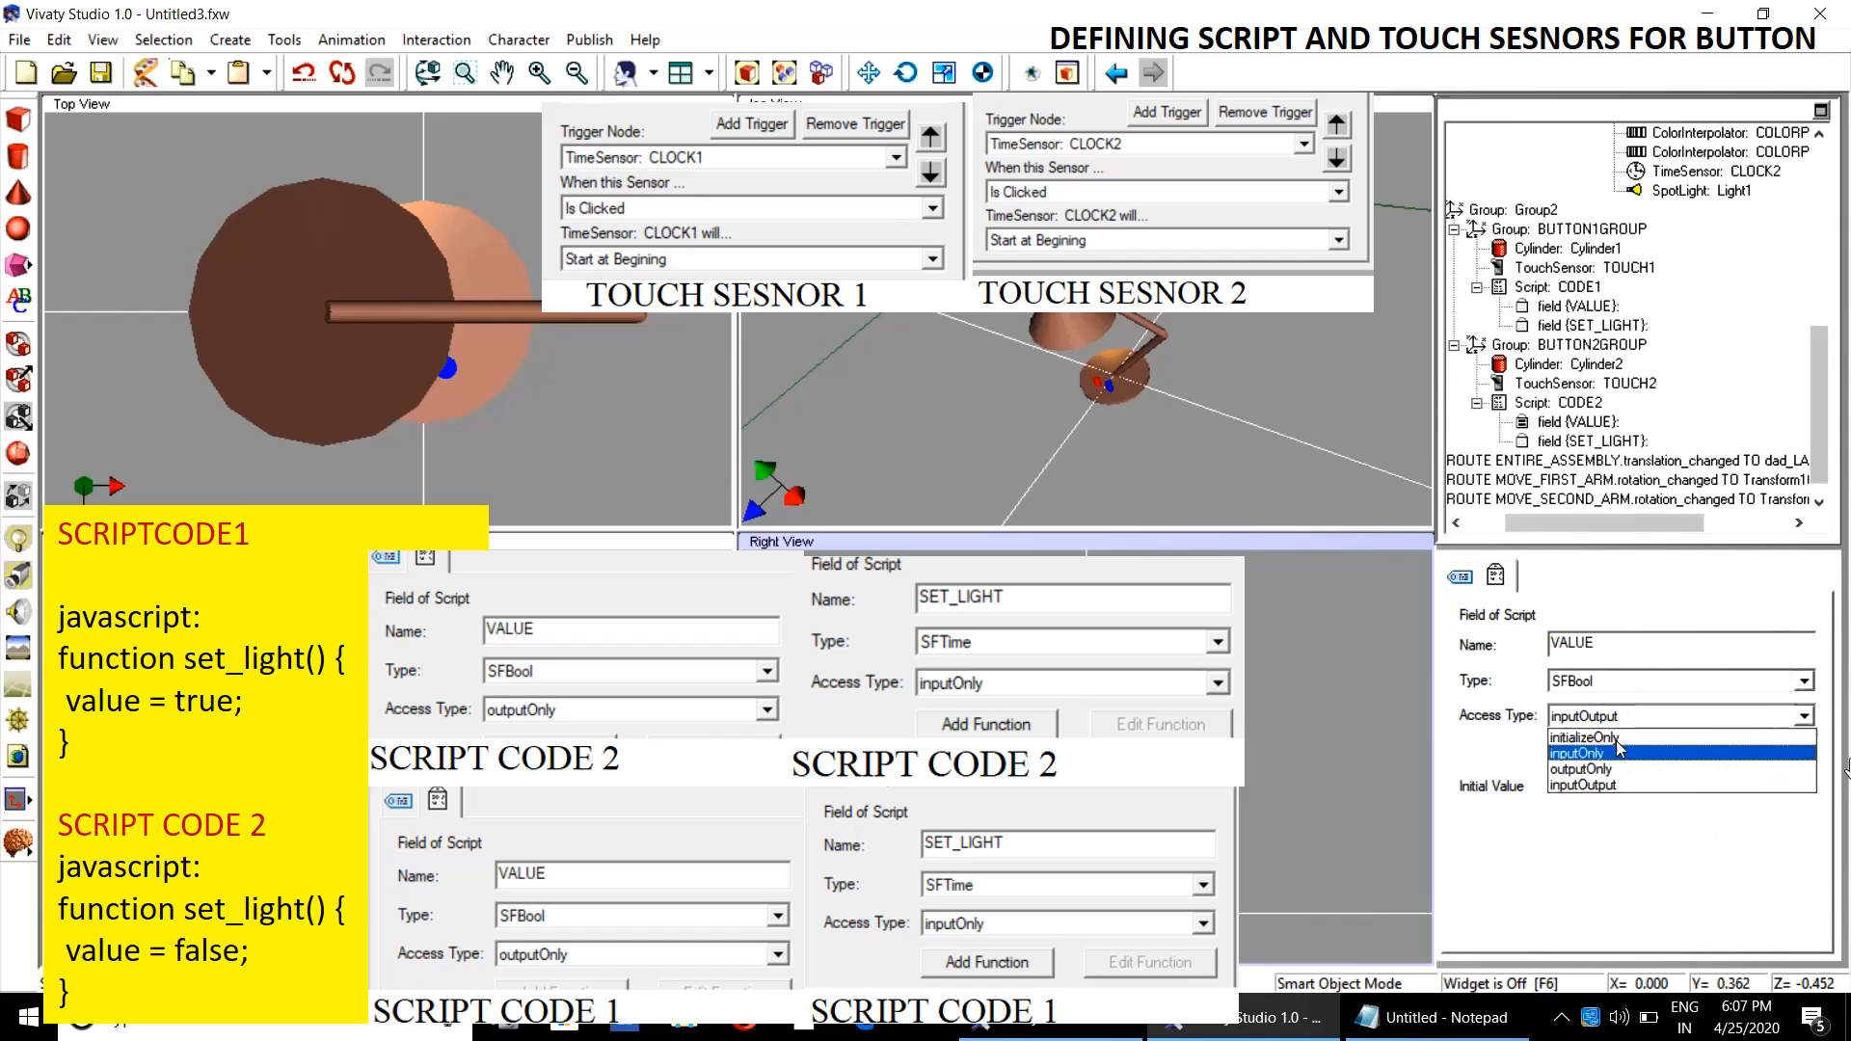
left_click(1612, 769)
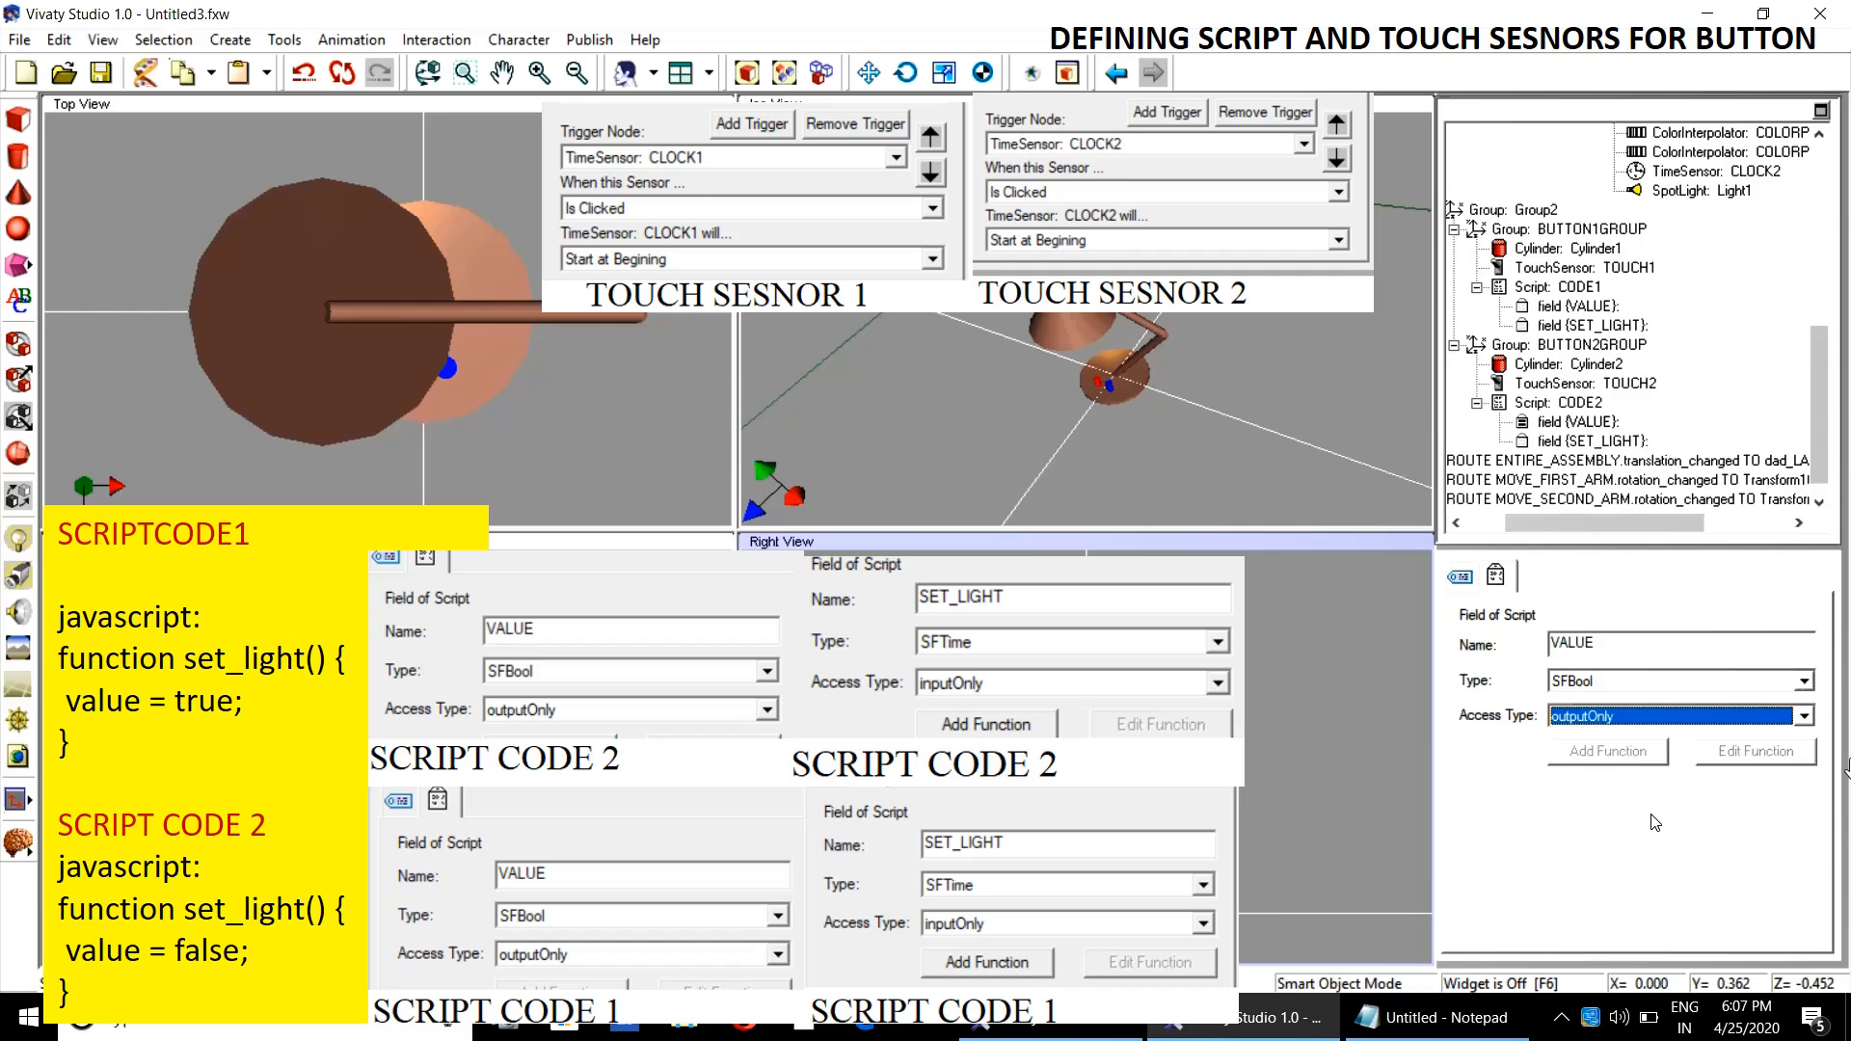
- Set the SET_LIGHT field of CODE2 to type SFTime with access type inputOnly
left_click(1577, 441)
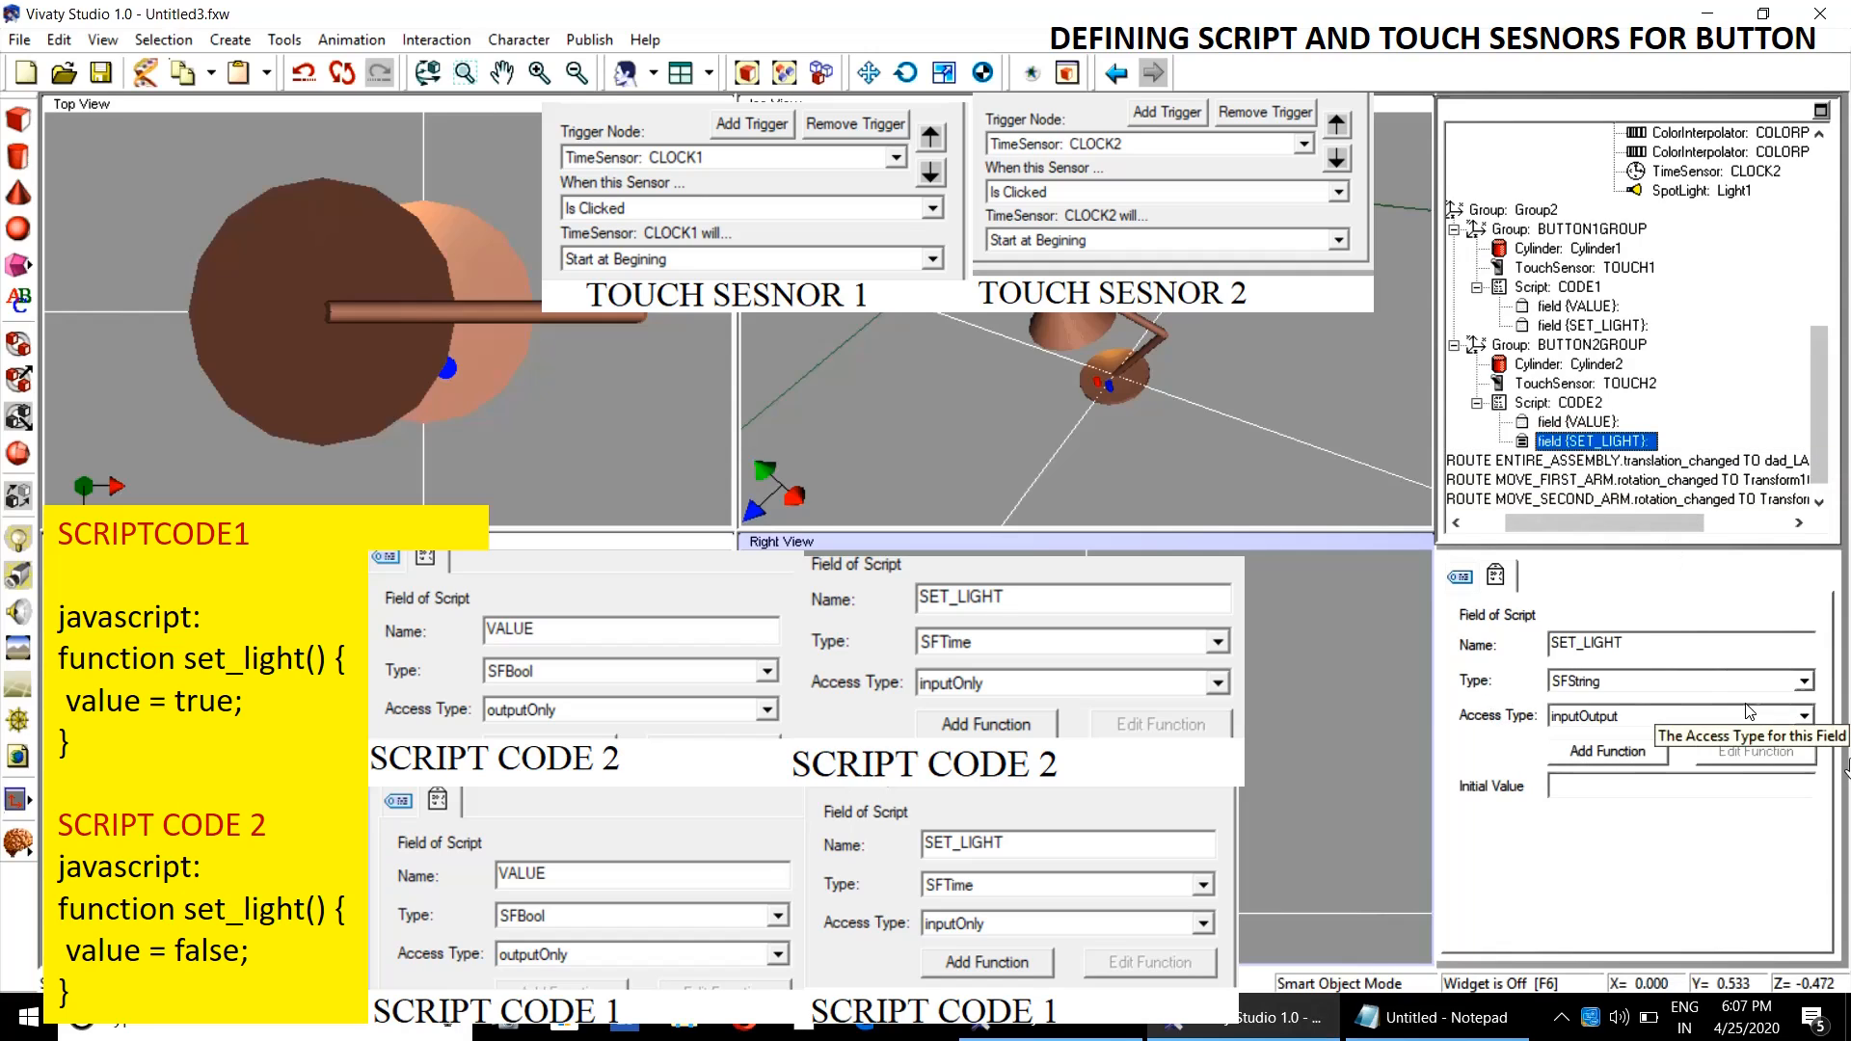
left_click(1804, 681)
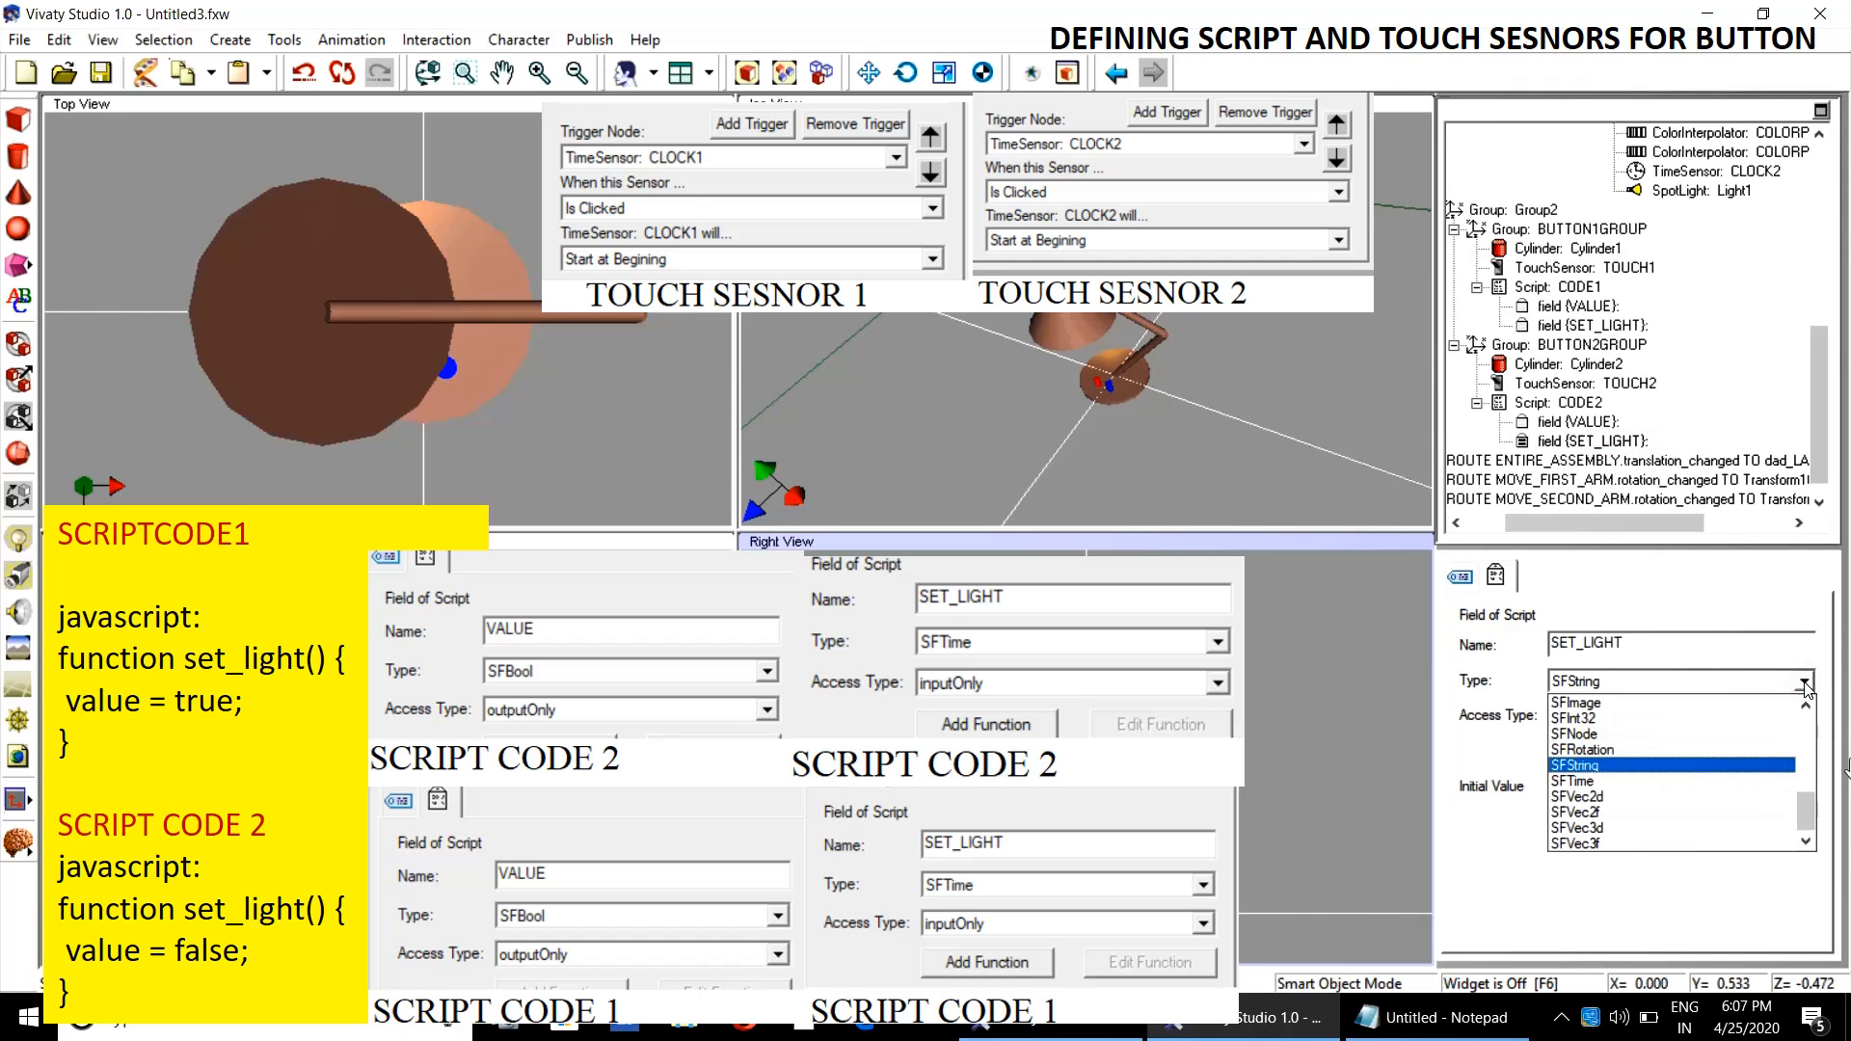
left_click(1631, 781)
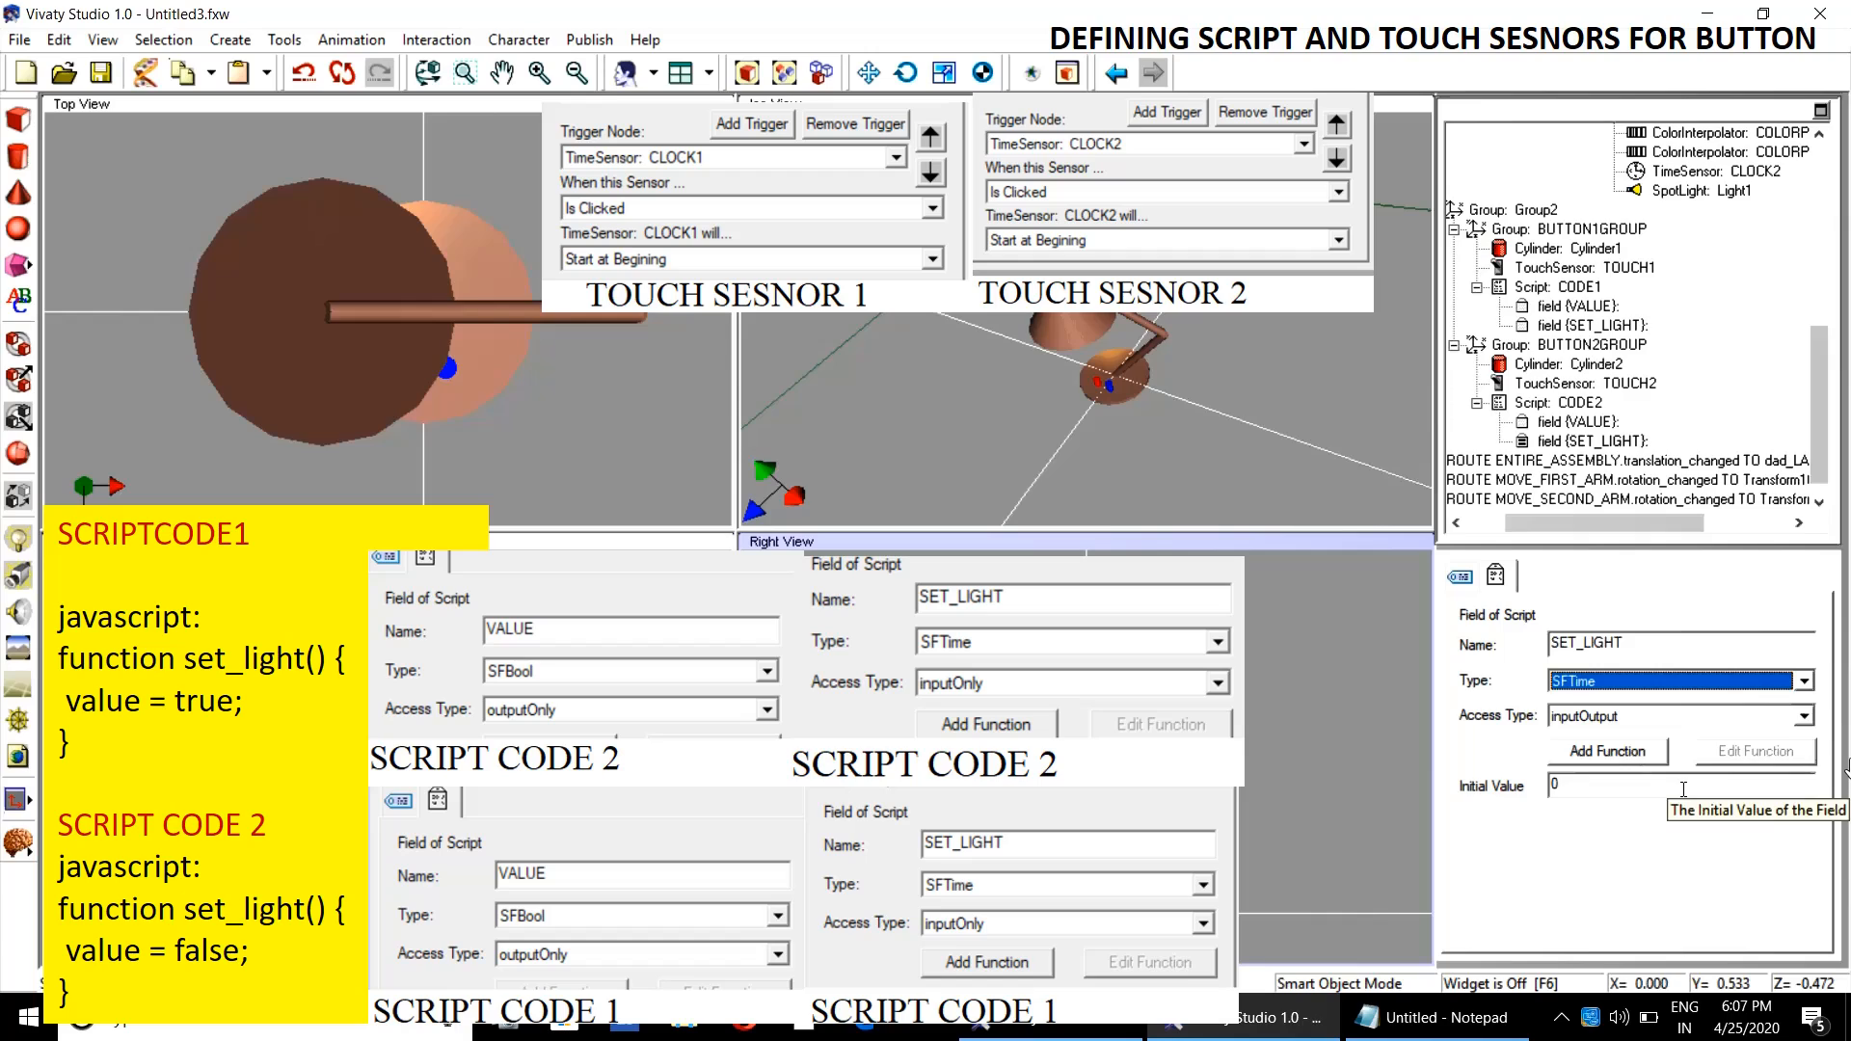
left_click(1793, 718)
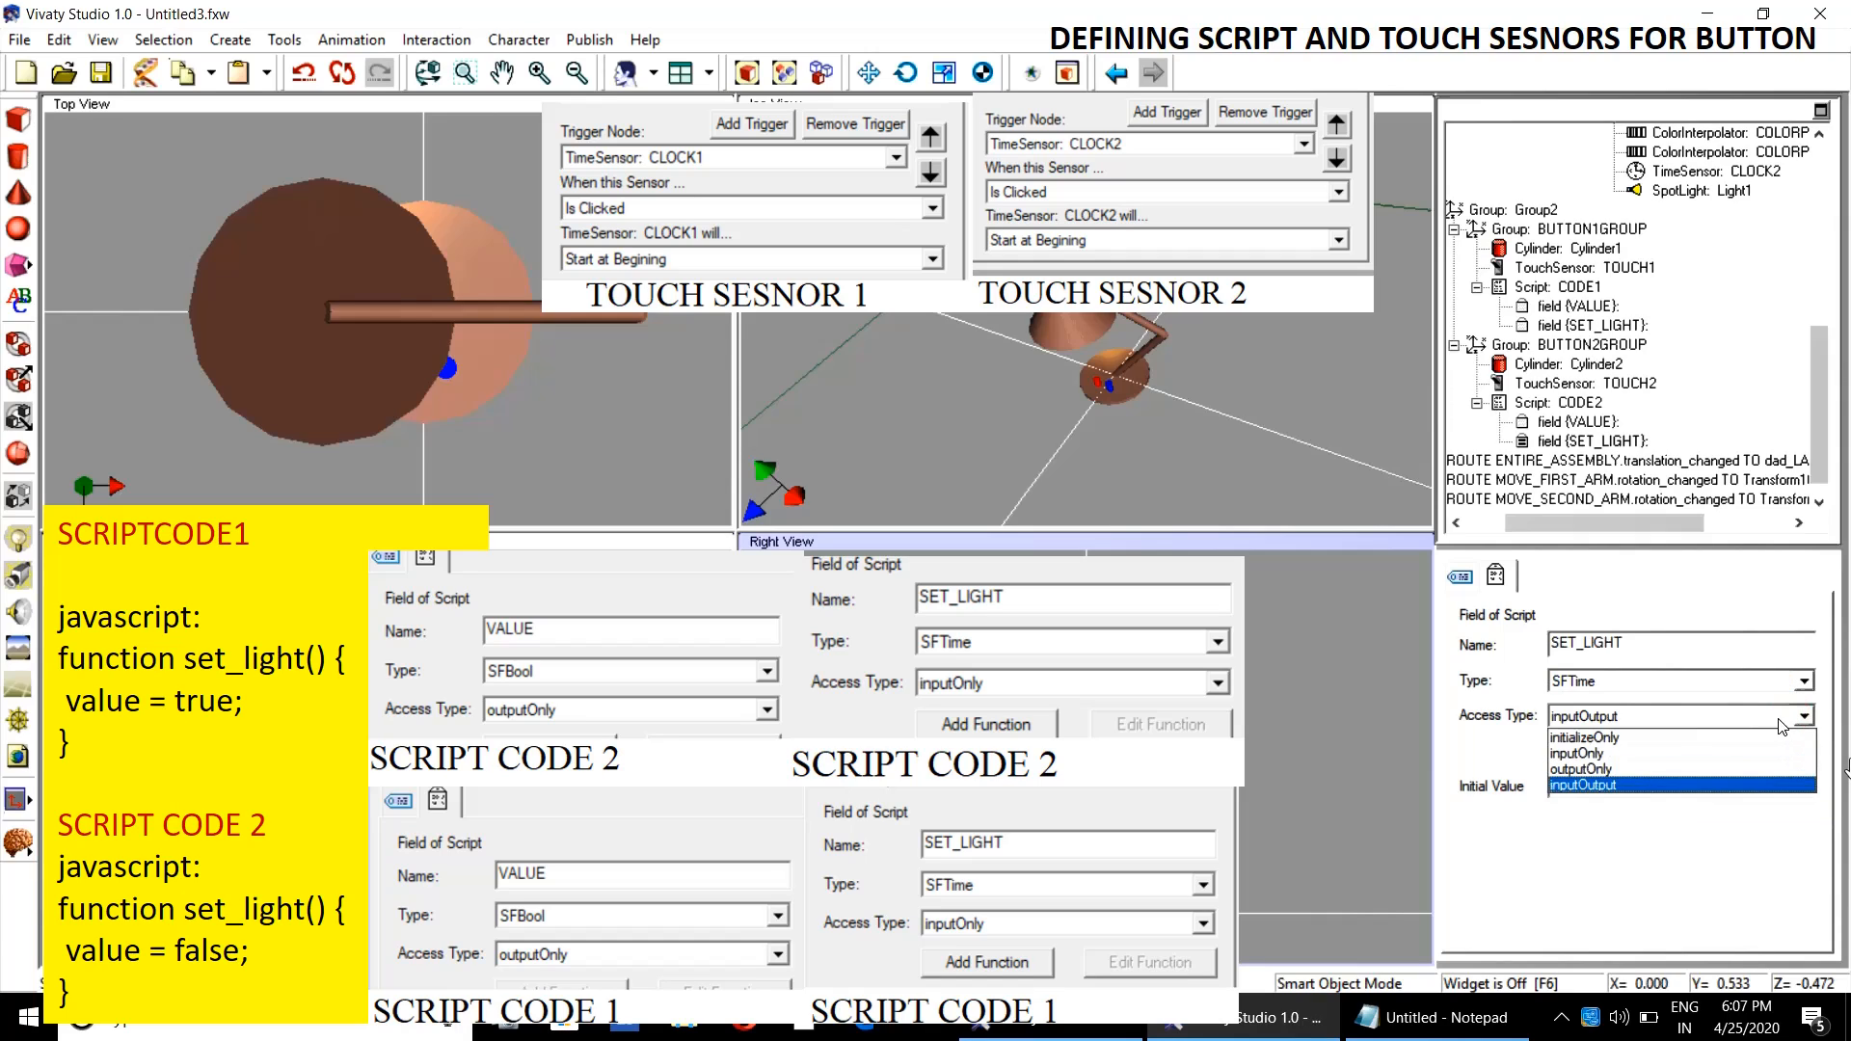
left_click(1673, 754)
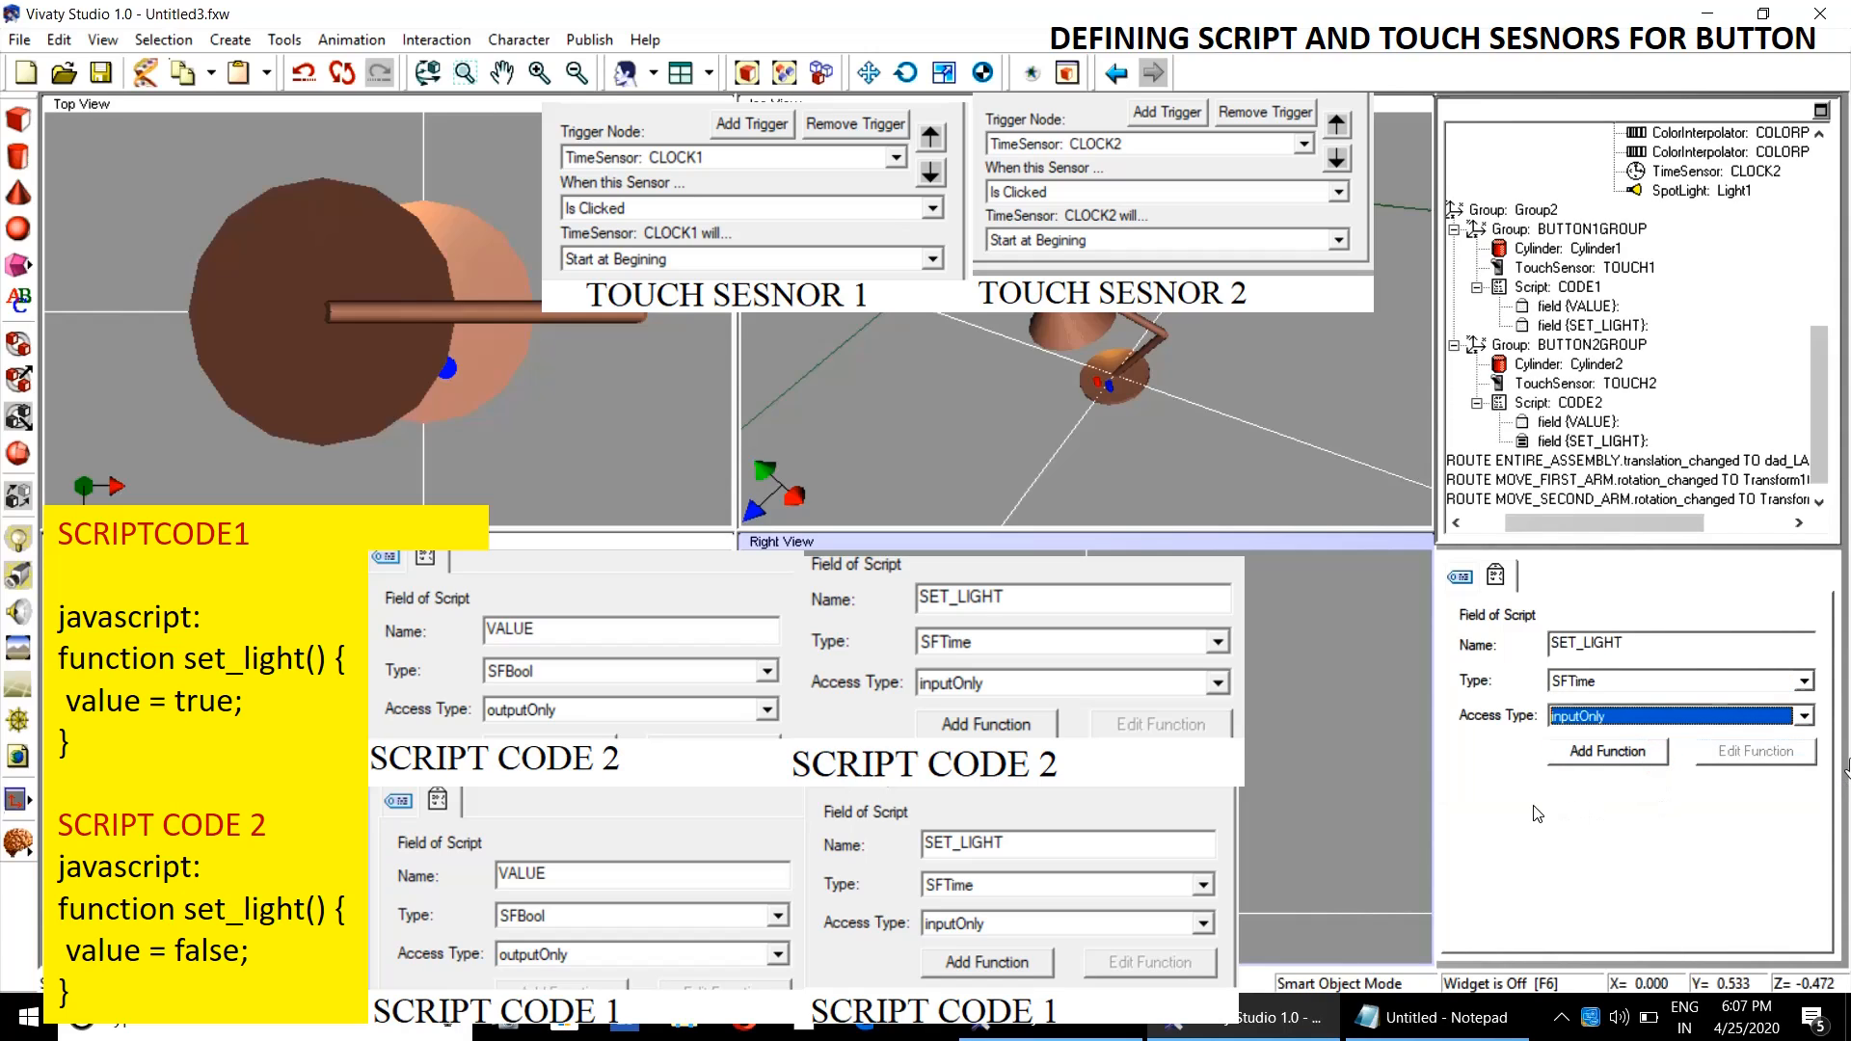
left_click(1342, 802)
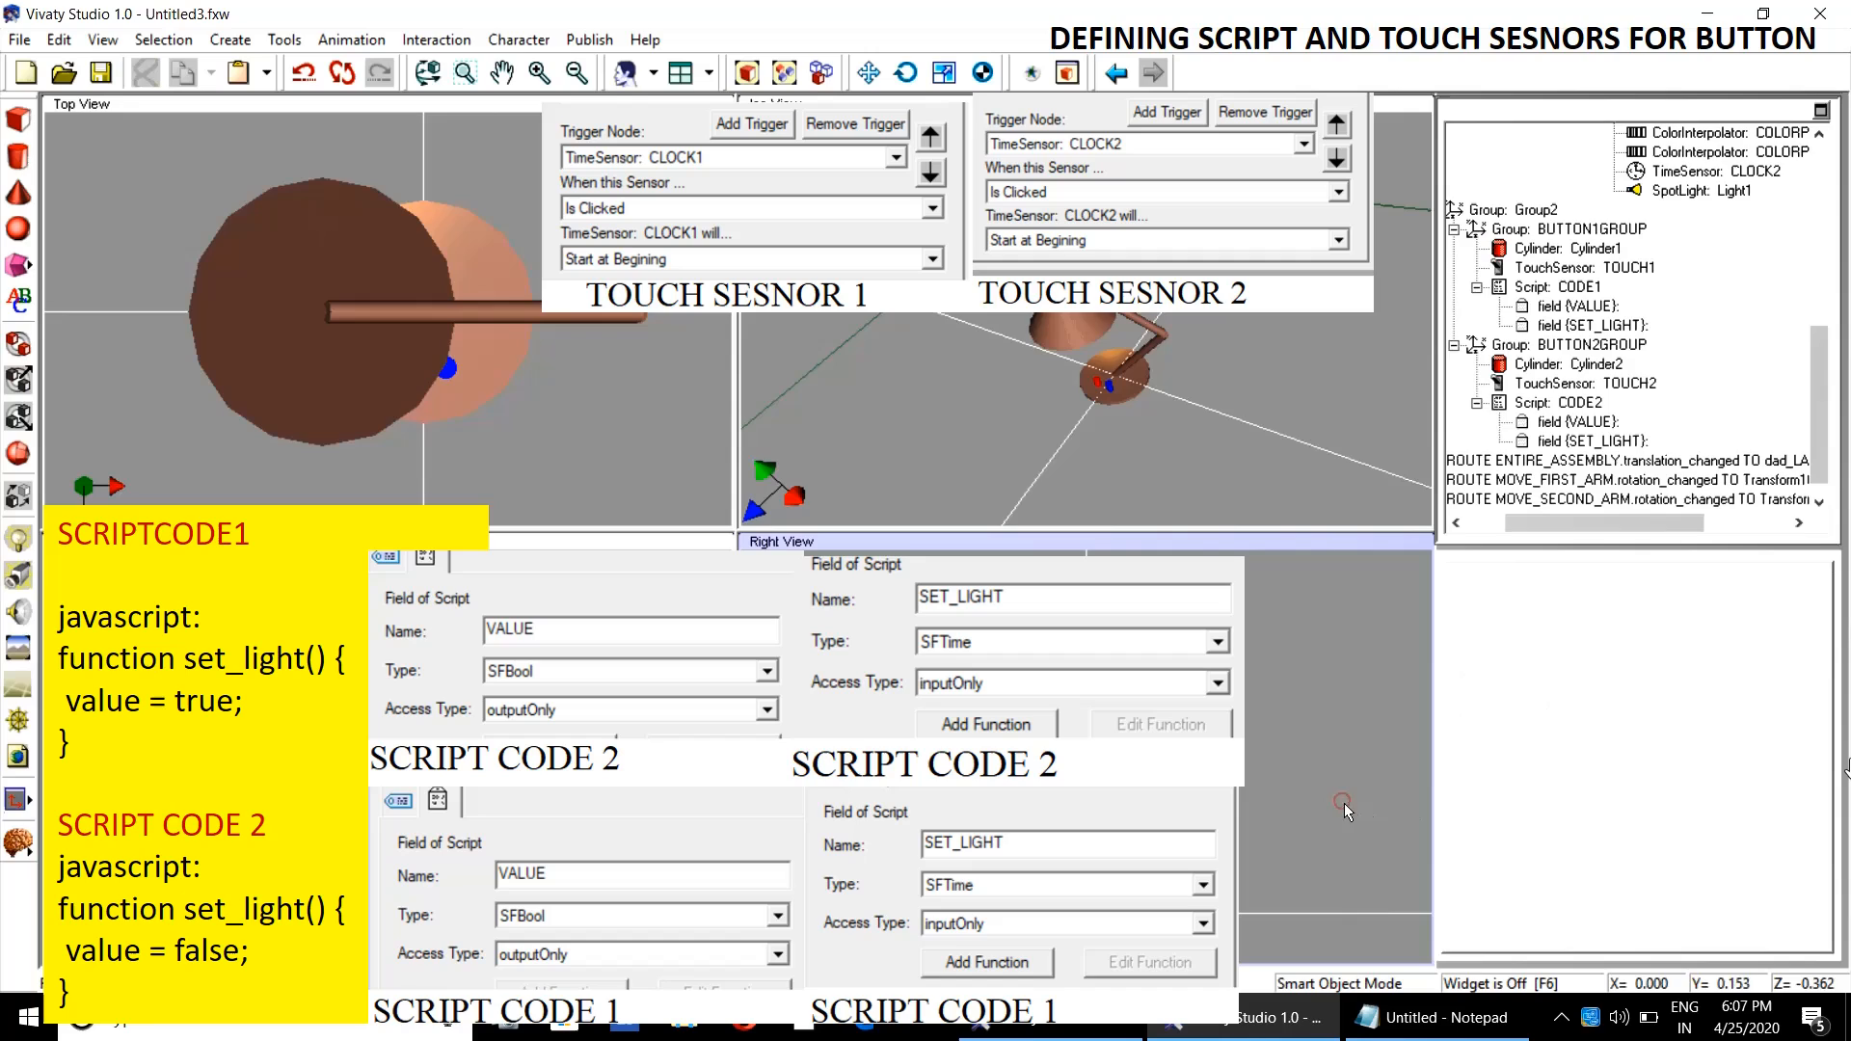
left_click(1593, 441)
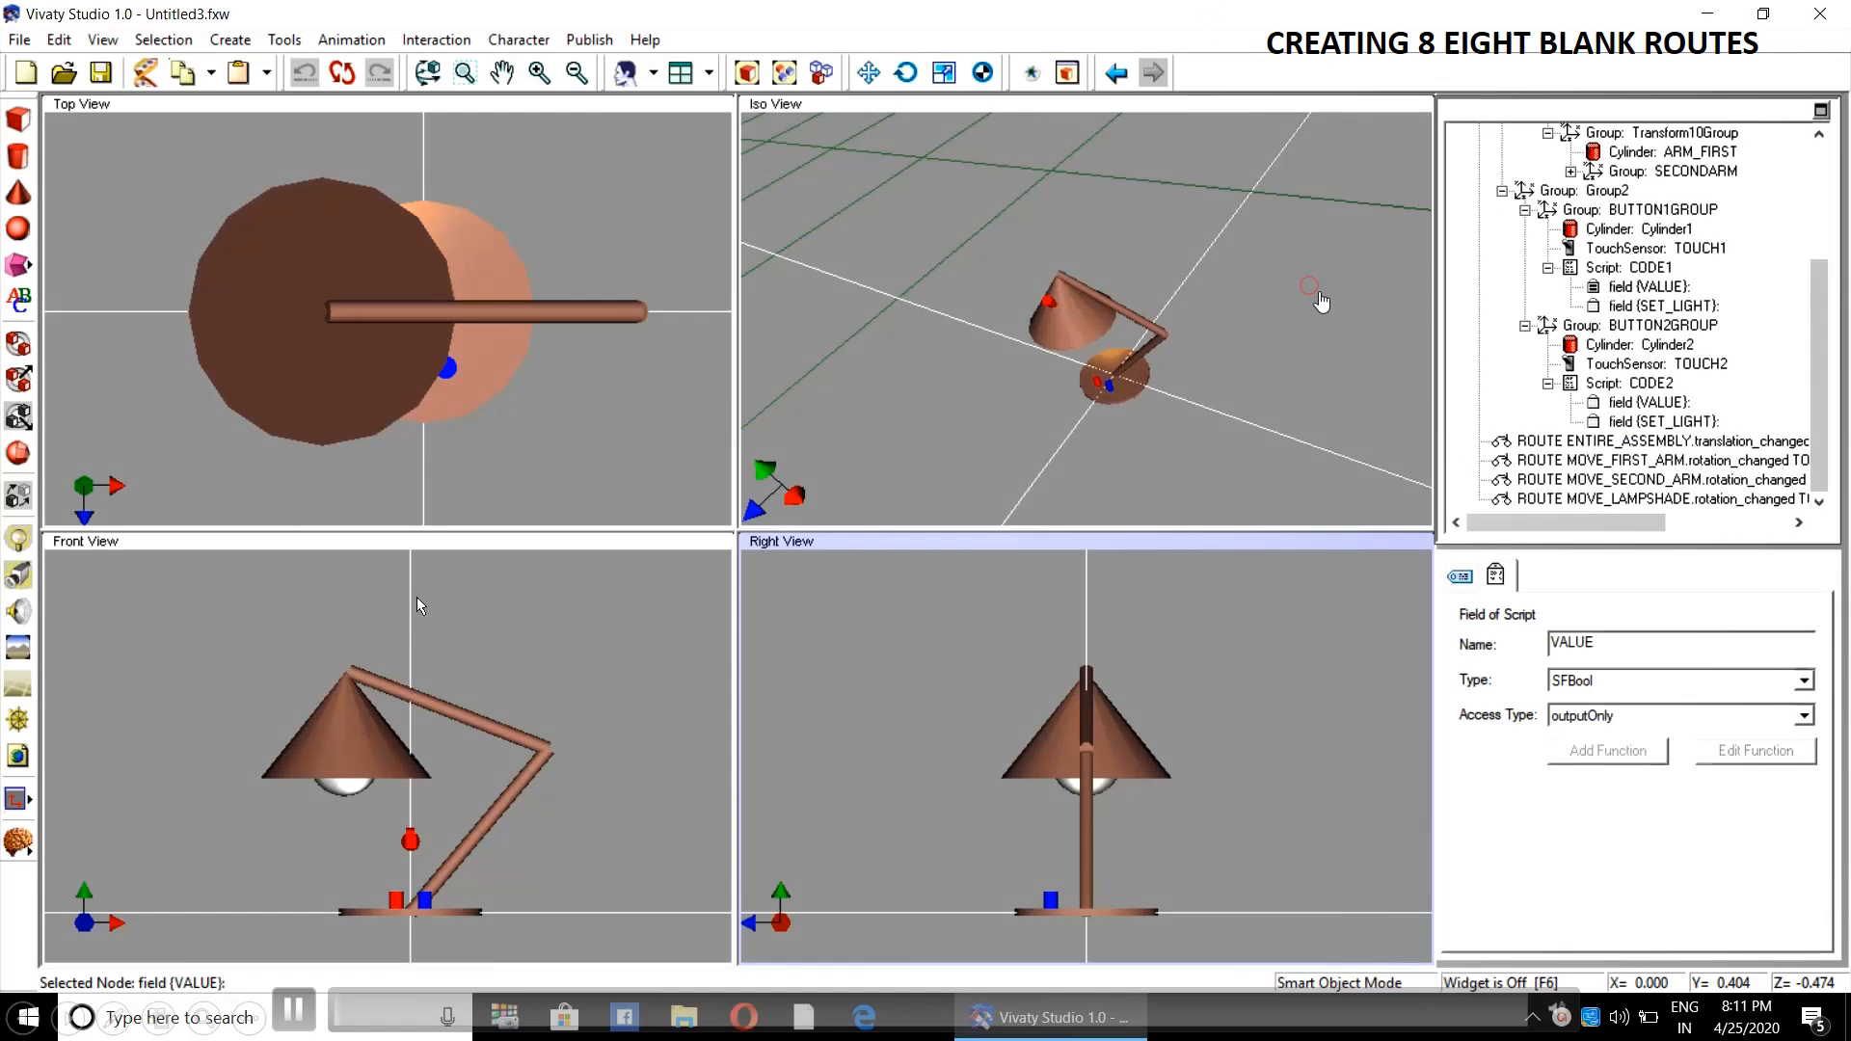
- Add two blank ROUTE items in the Iso View and nest each at the same tree level as the existing MOVE_LAMPSHADE route
left_click(19, 799)
left_click(58, 799)
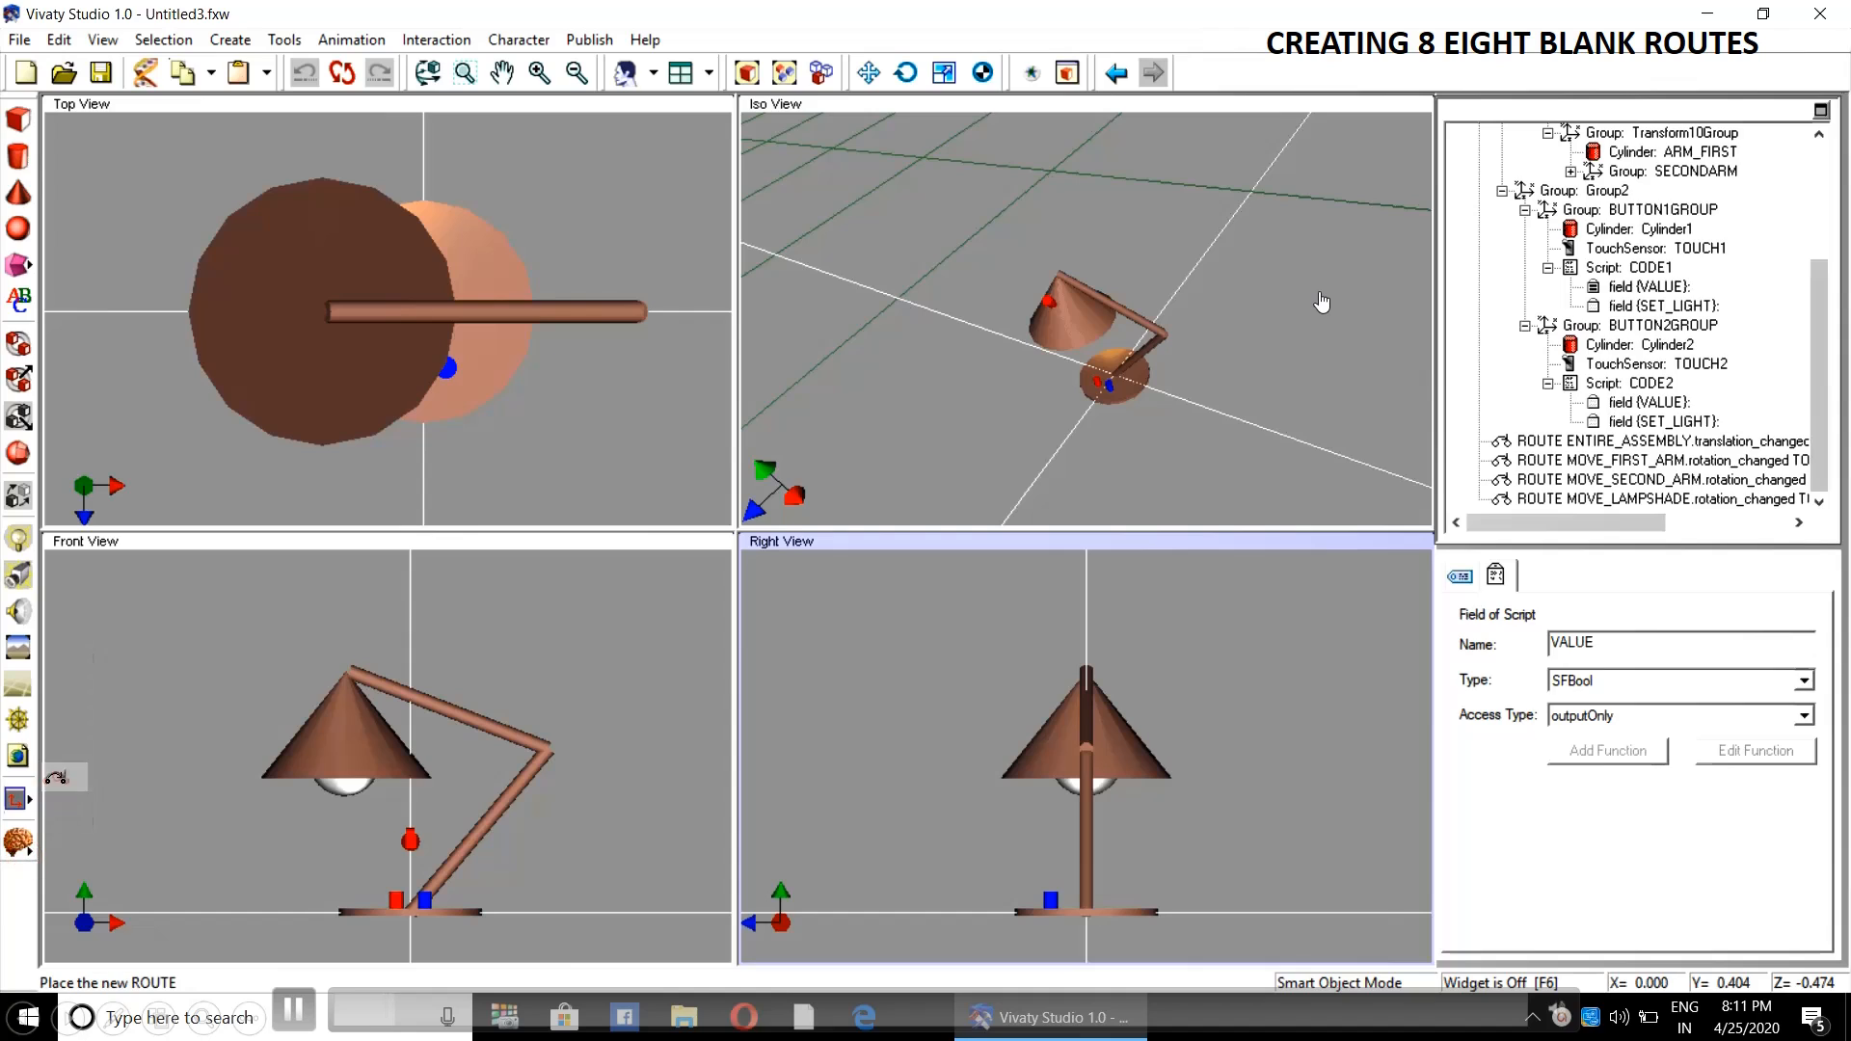
left_click(1331, 487)
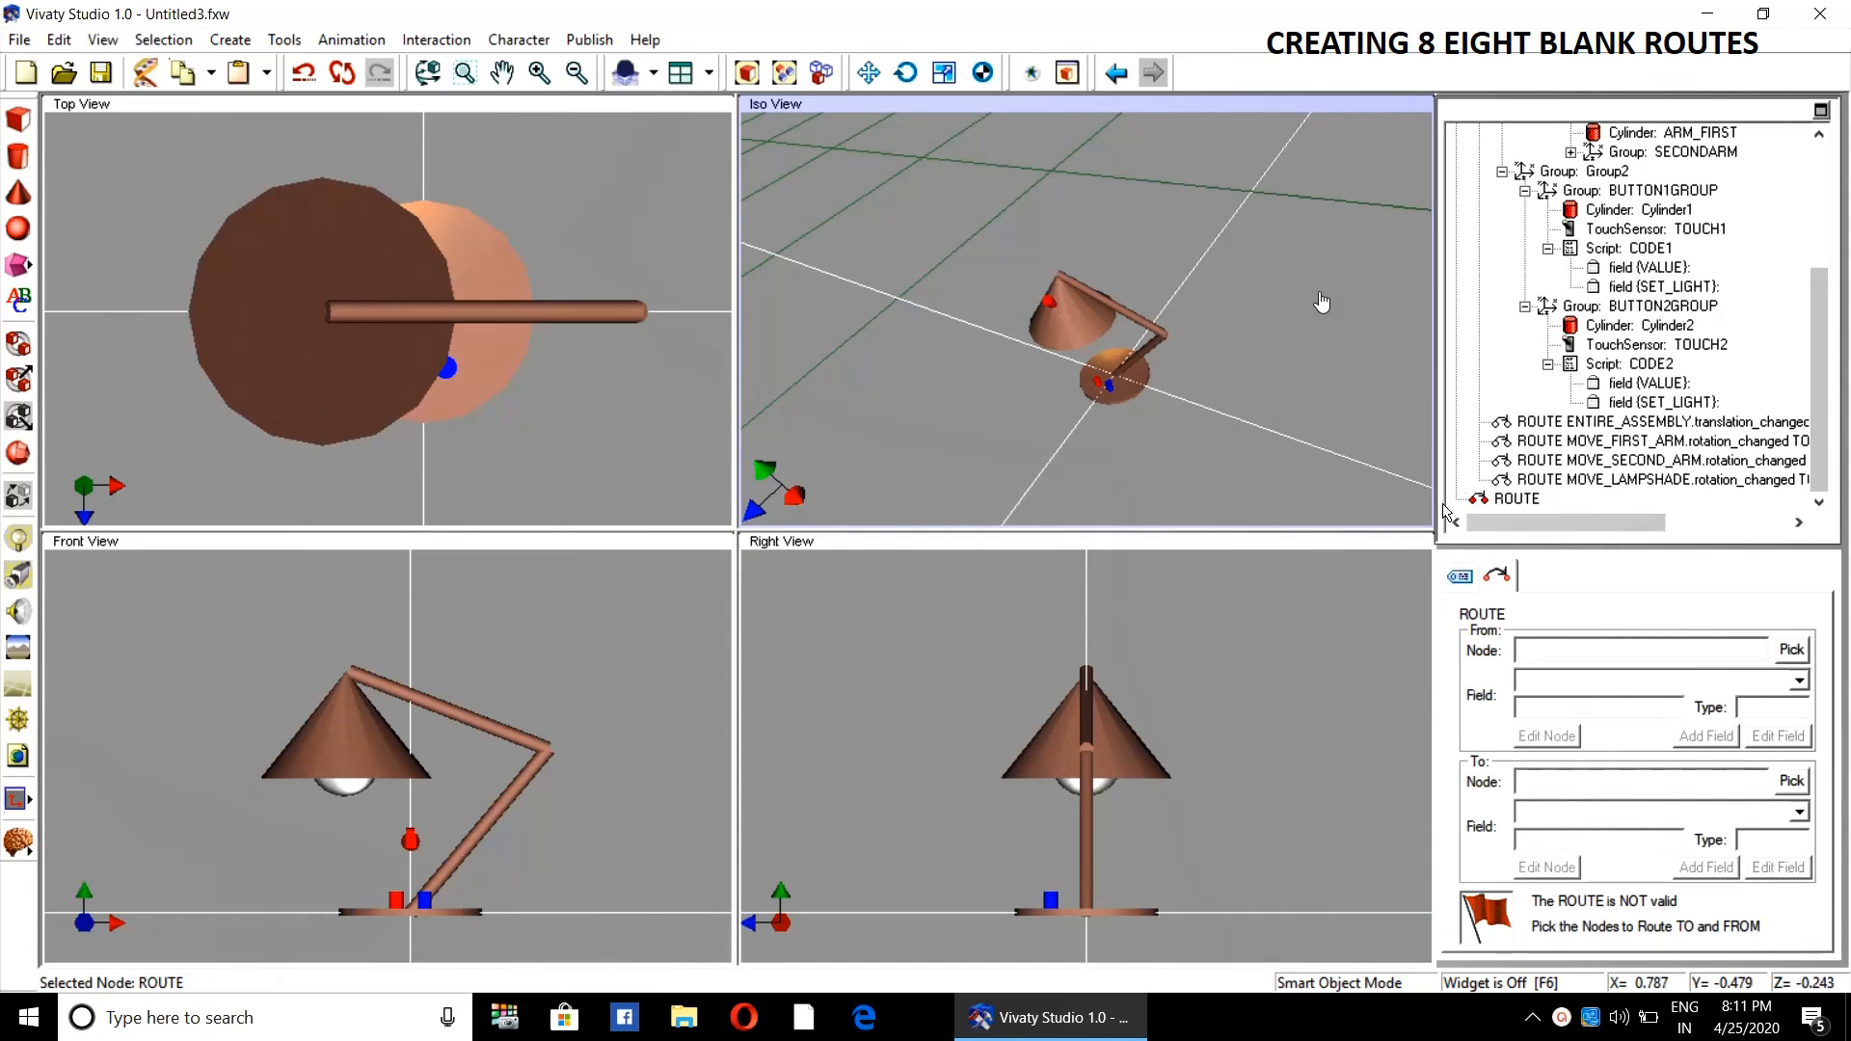
left_click_drag(1505, 502, 1525, 485)
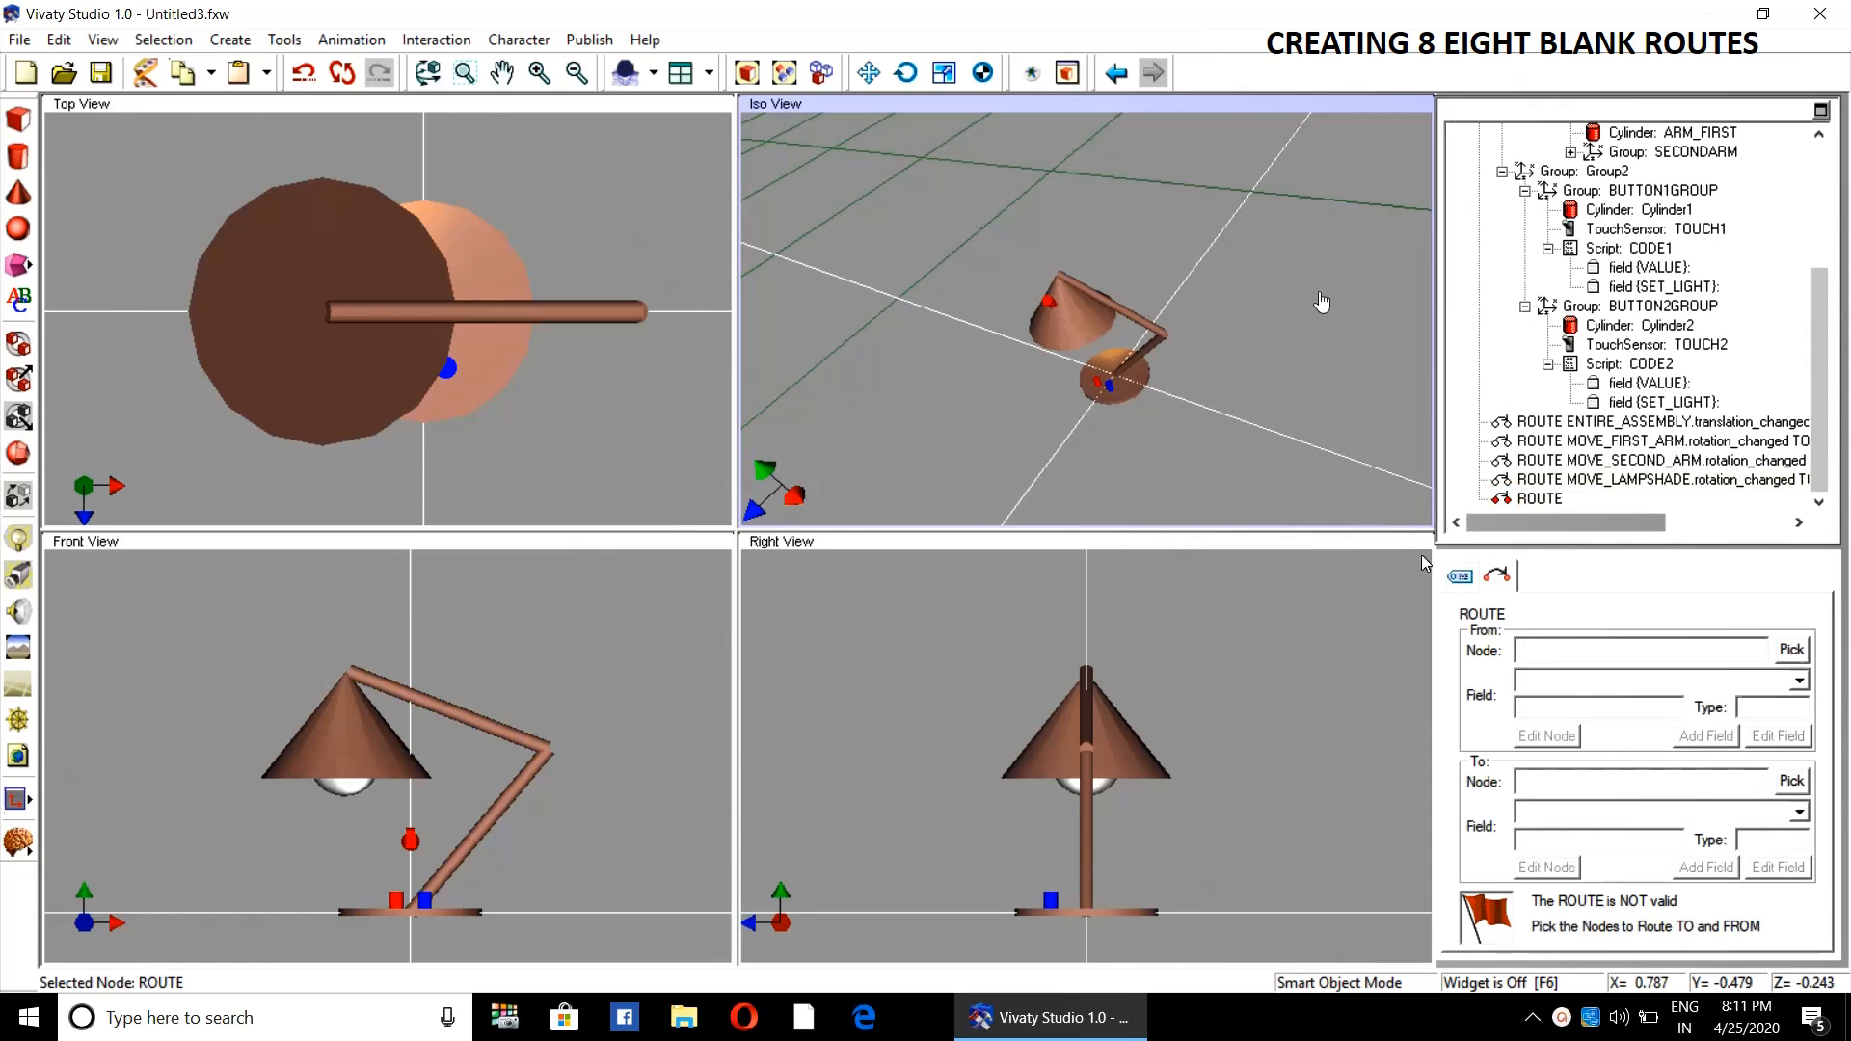
left_click(17, 798)
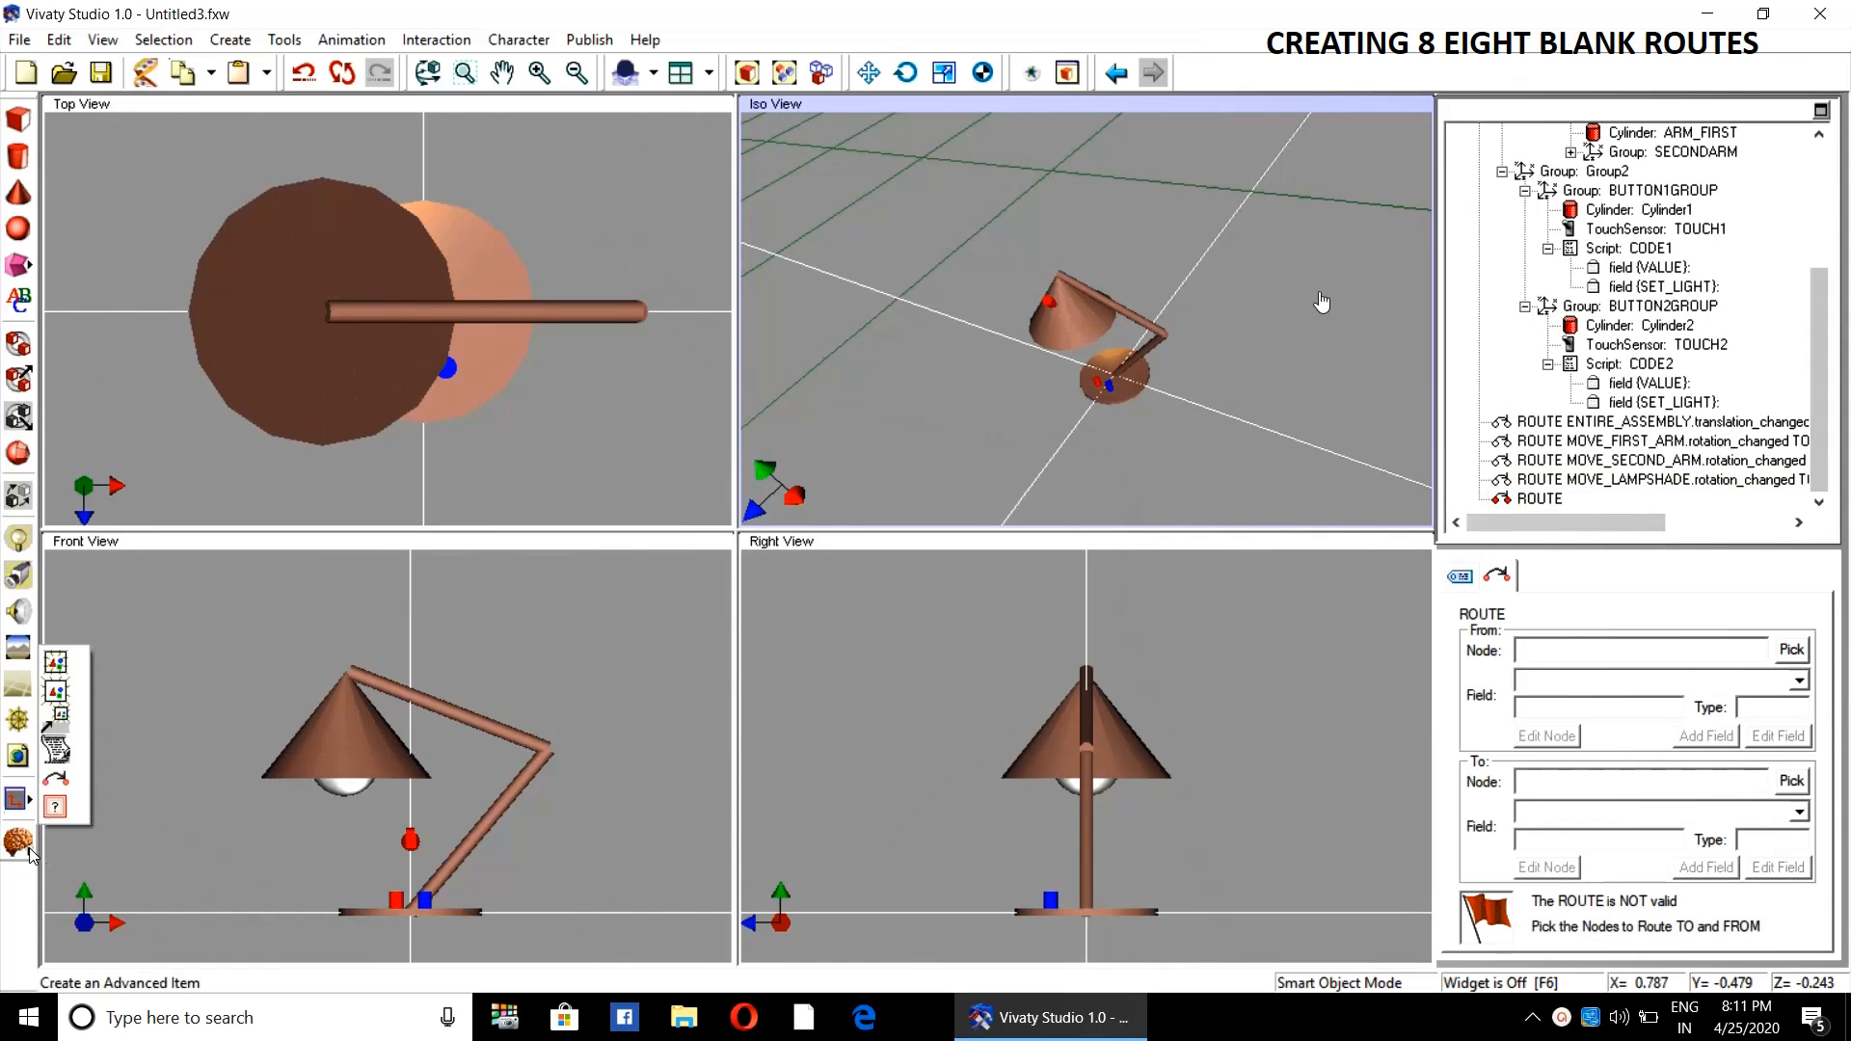
left_click(55, 781)
left_click(1316, 451)
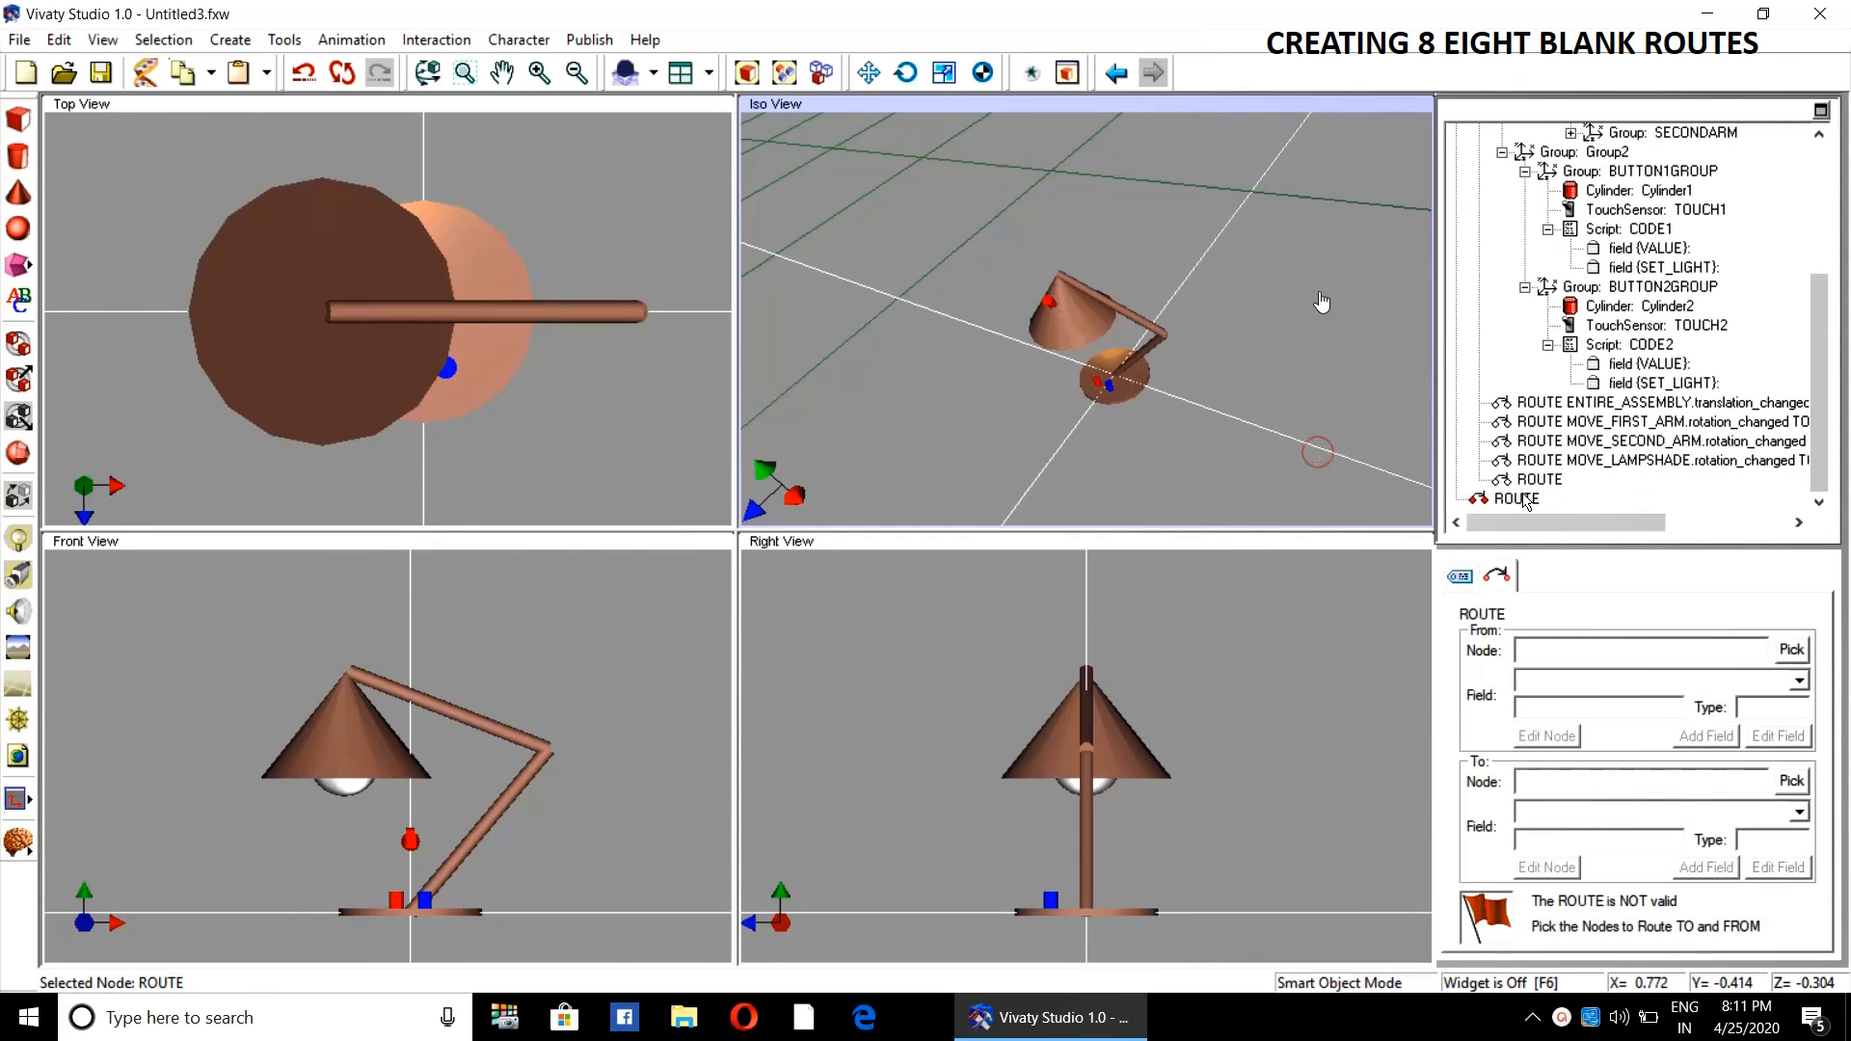
left_click_drag(1539, 480, 1521, 498)
- Add the third and fourth blank ROUTE items in the Iso View and nest them alongside the first two blank routes
left_click(18, 799)
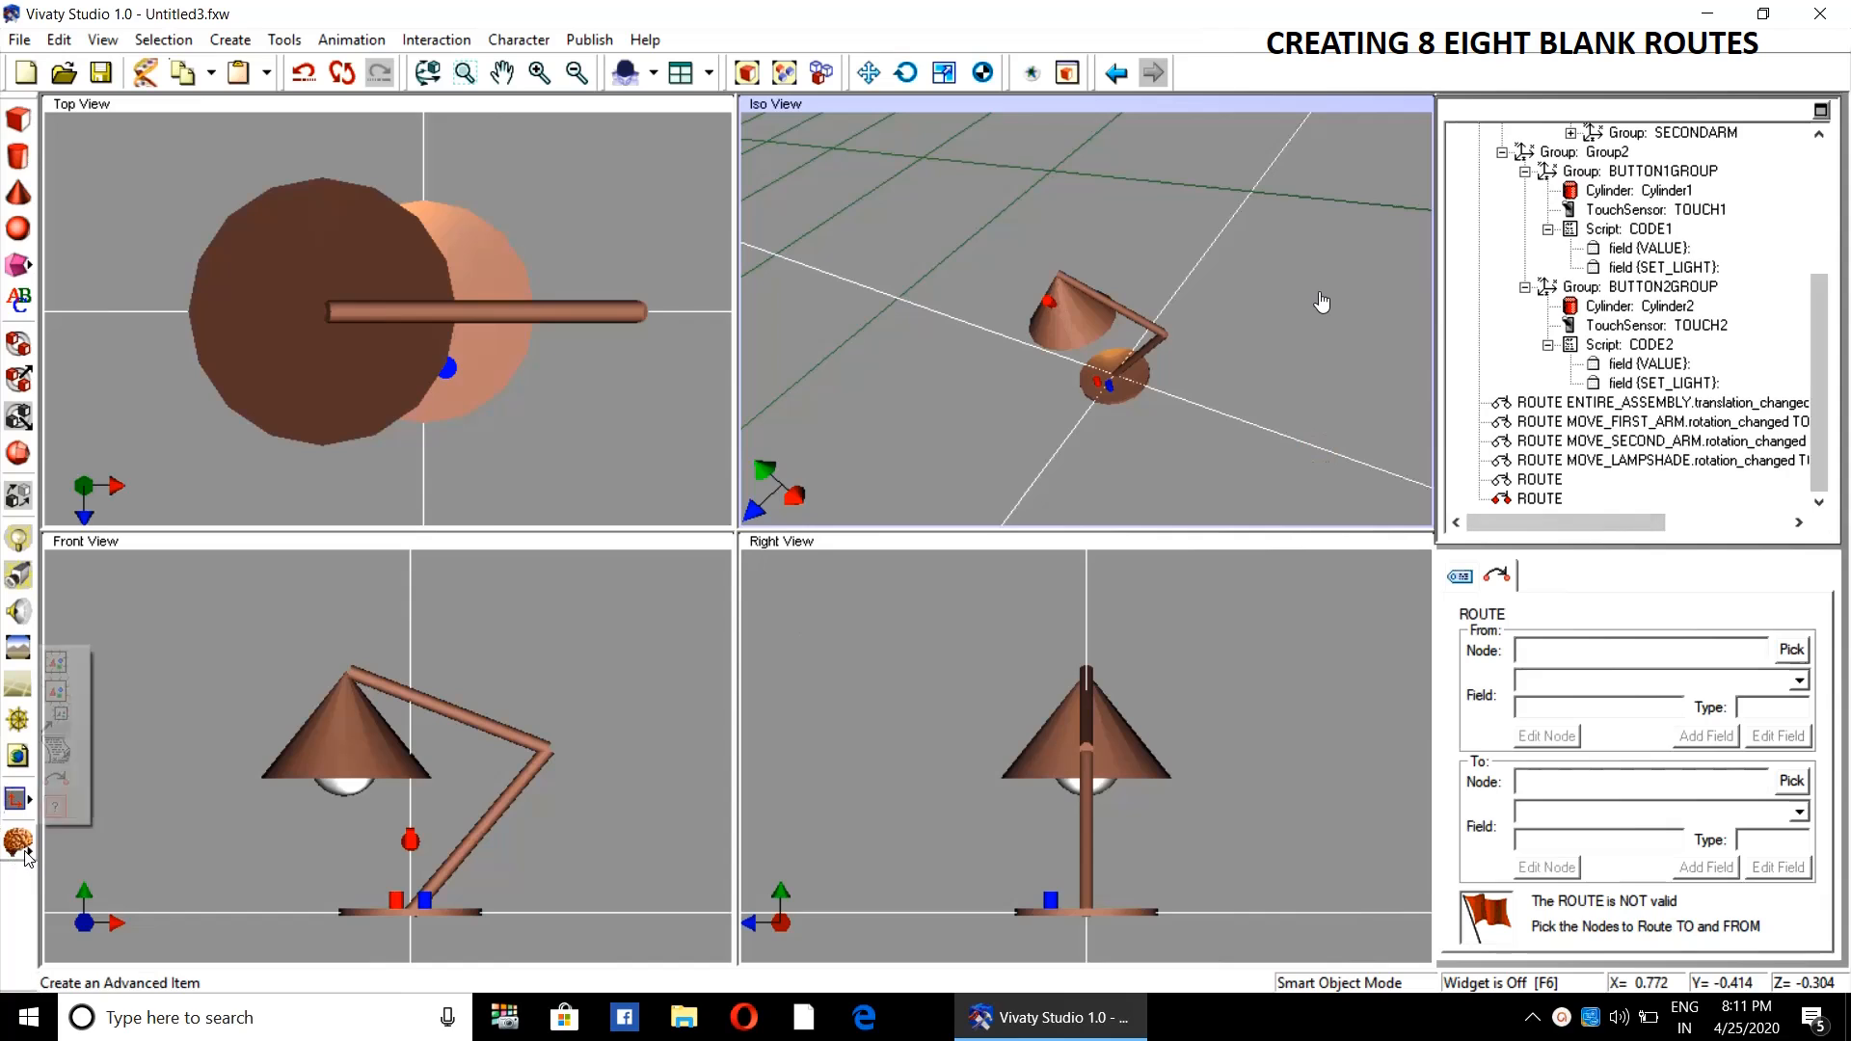
left_click(65, 778)
left_click(1251, 446)
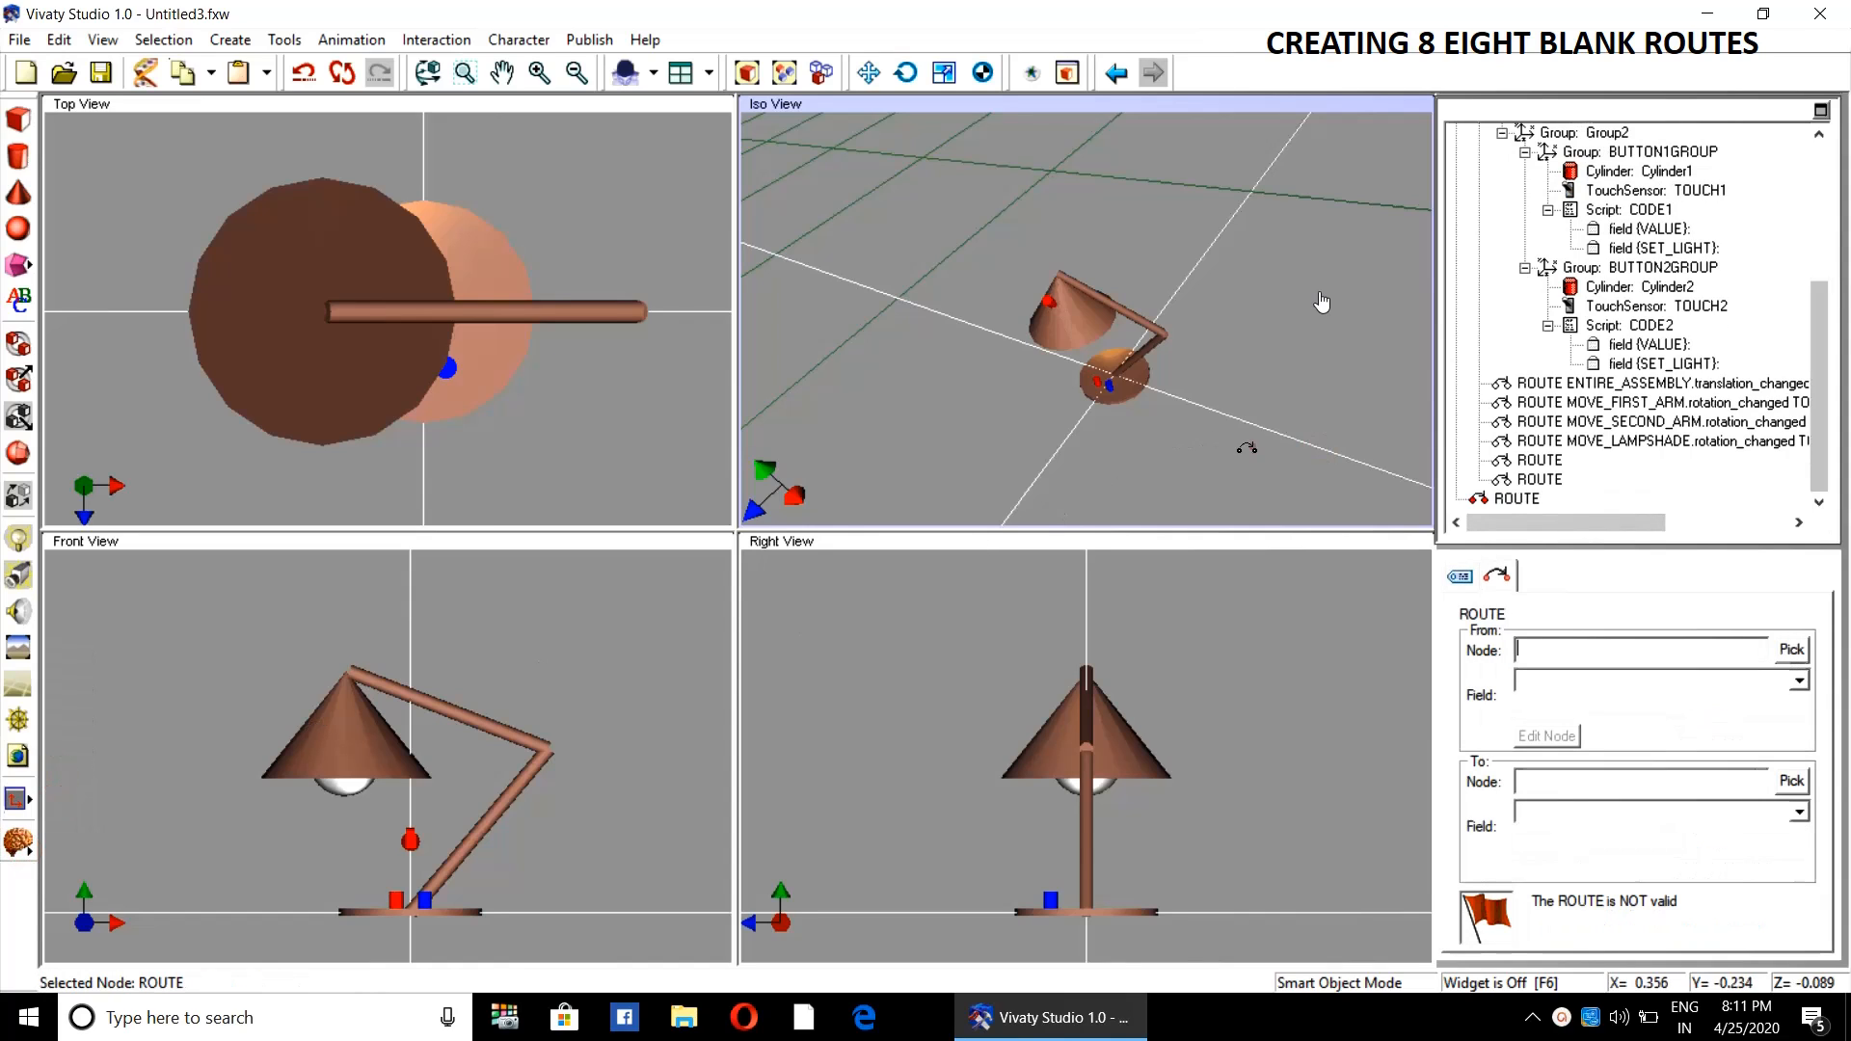
left_click(1516, 499)
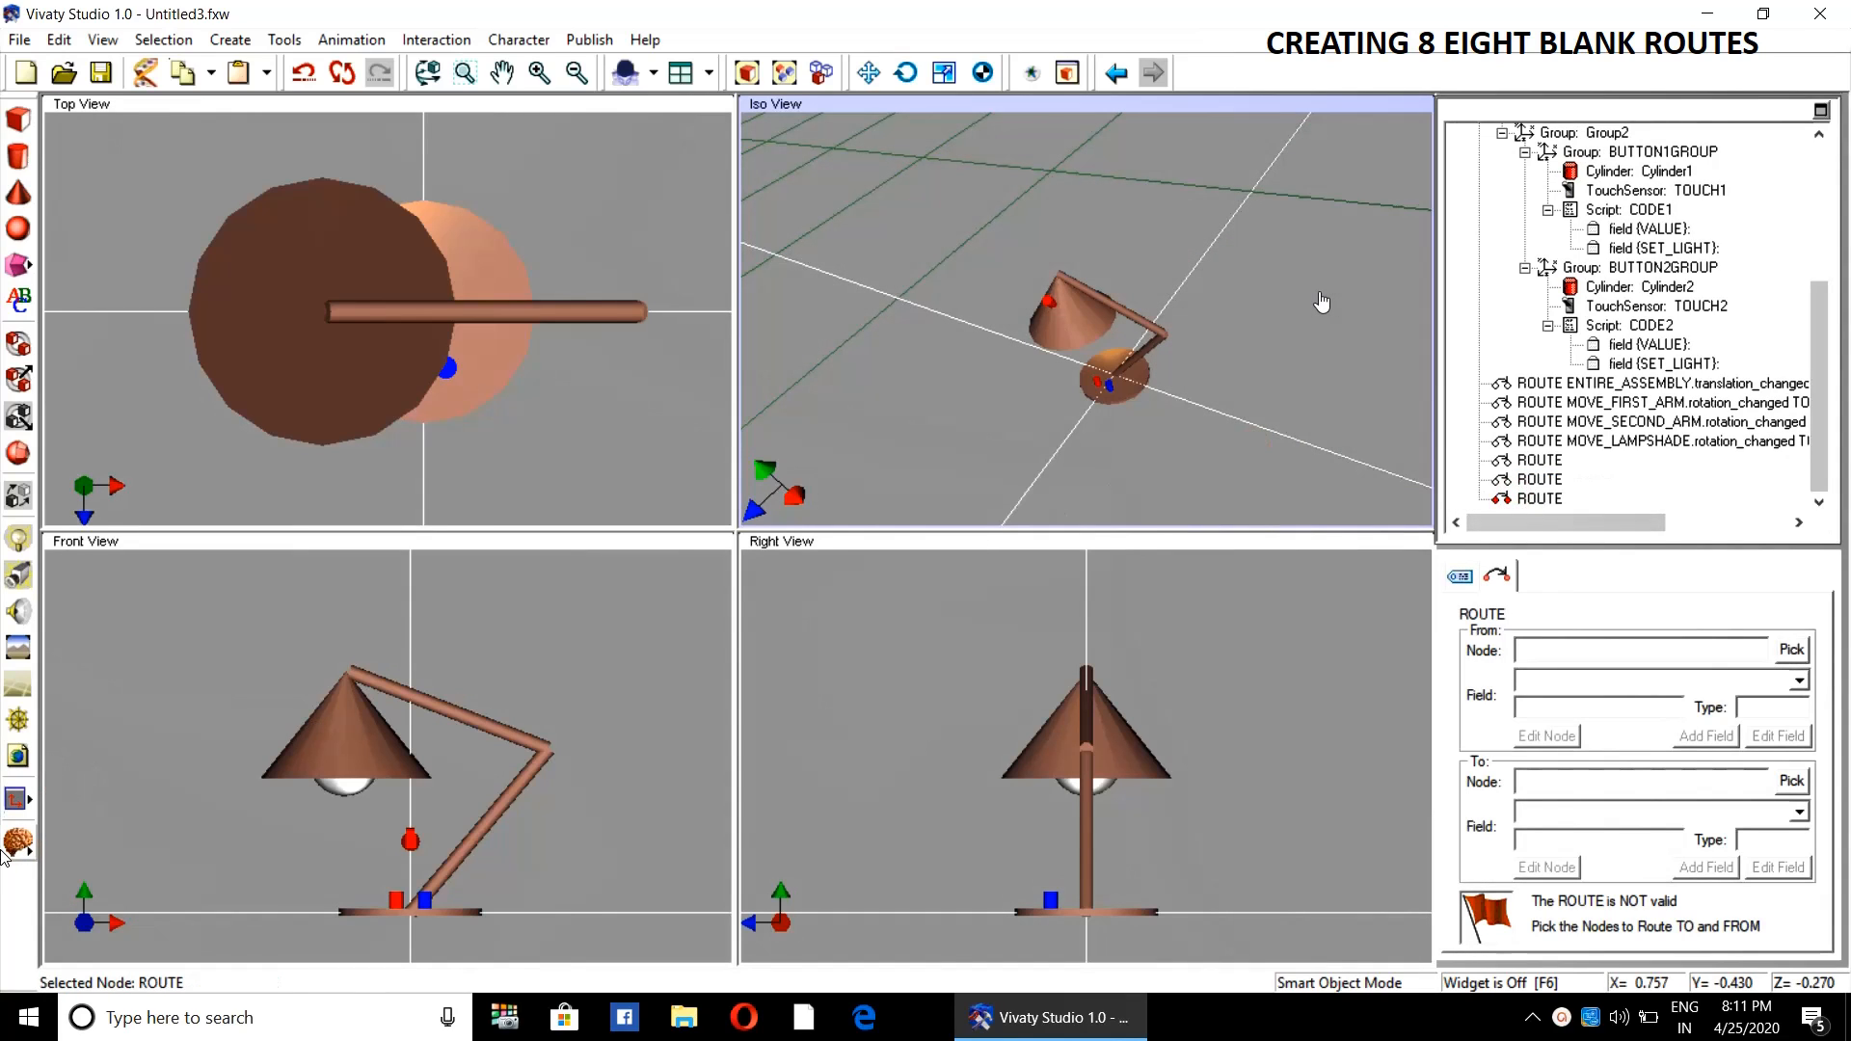
left_click(17, 798)
left_click(56, 779)
left_click(1251, 474)
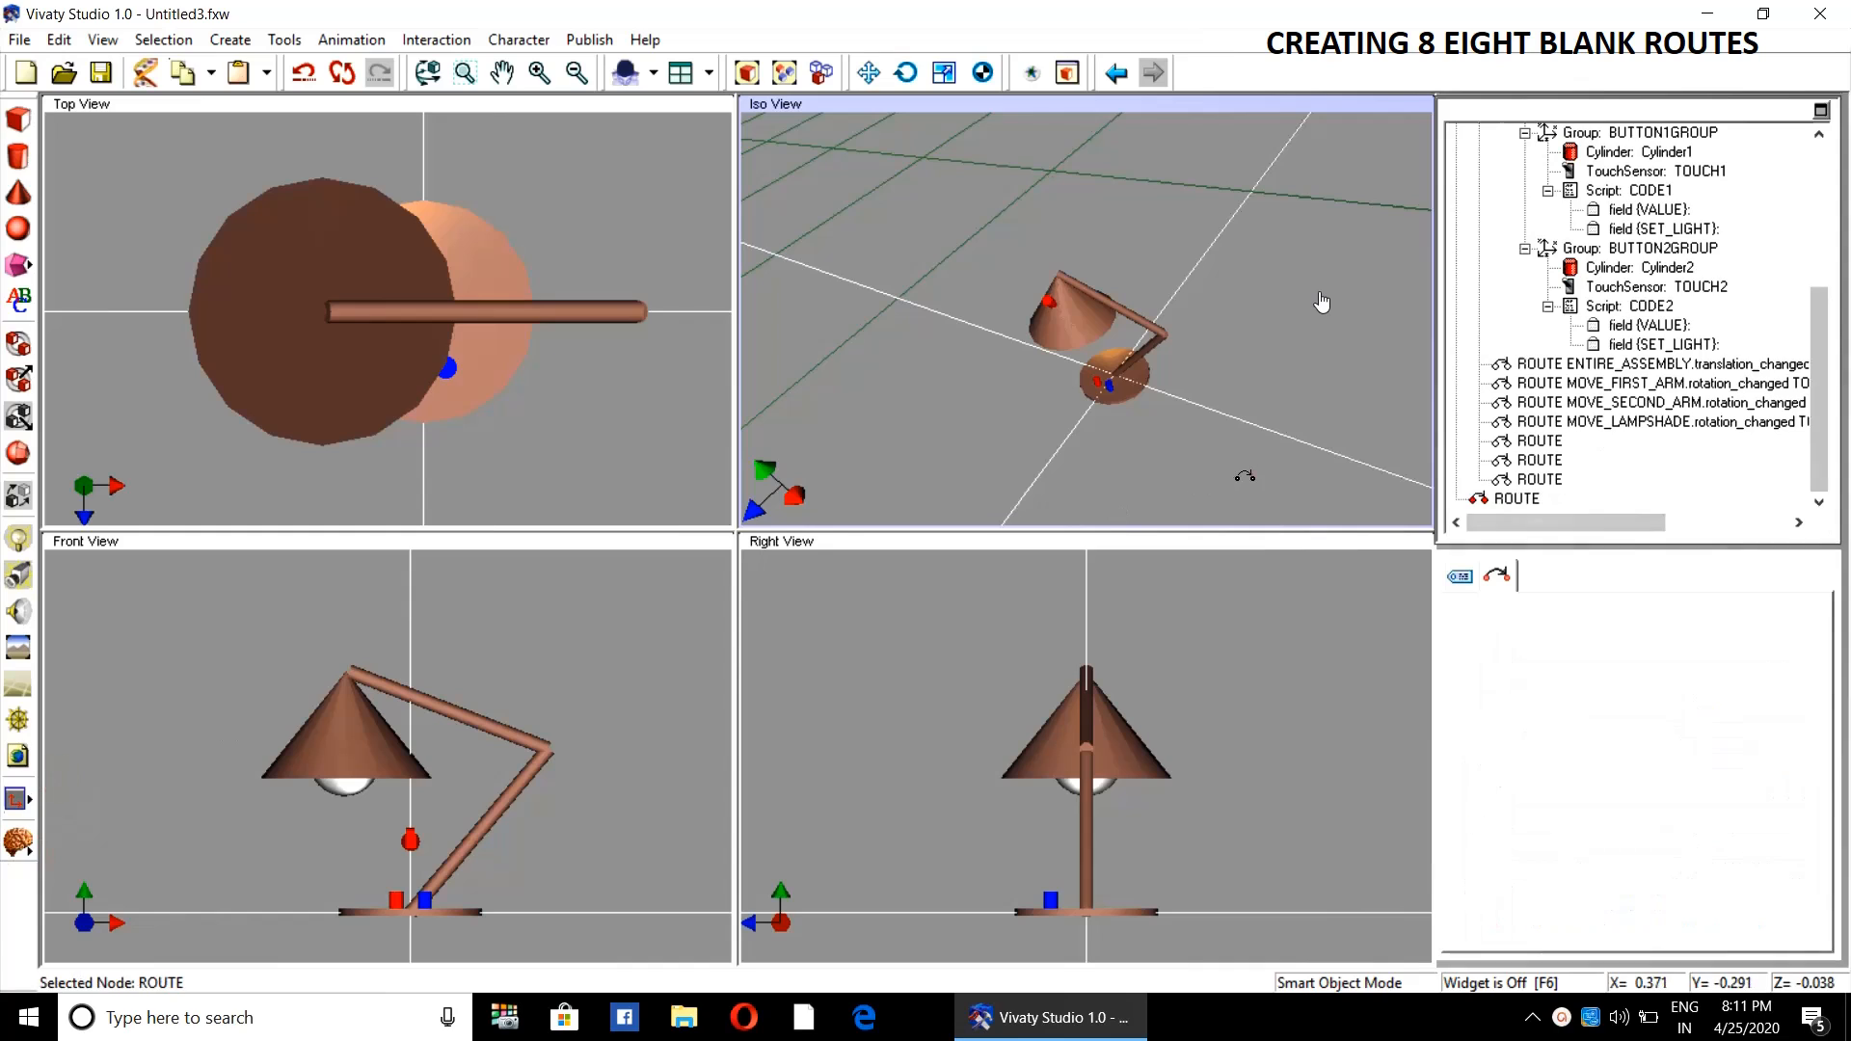
left_click(1500, 500)
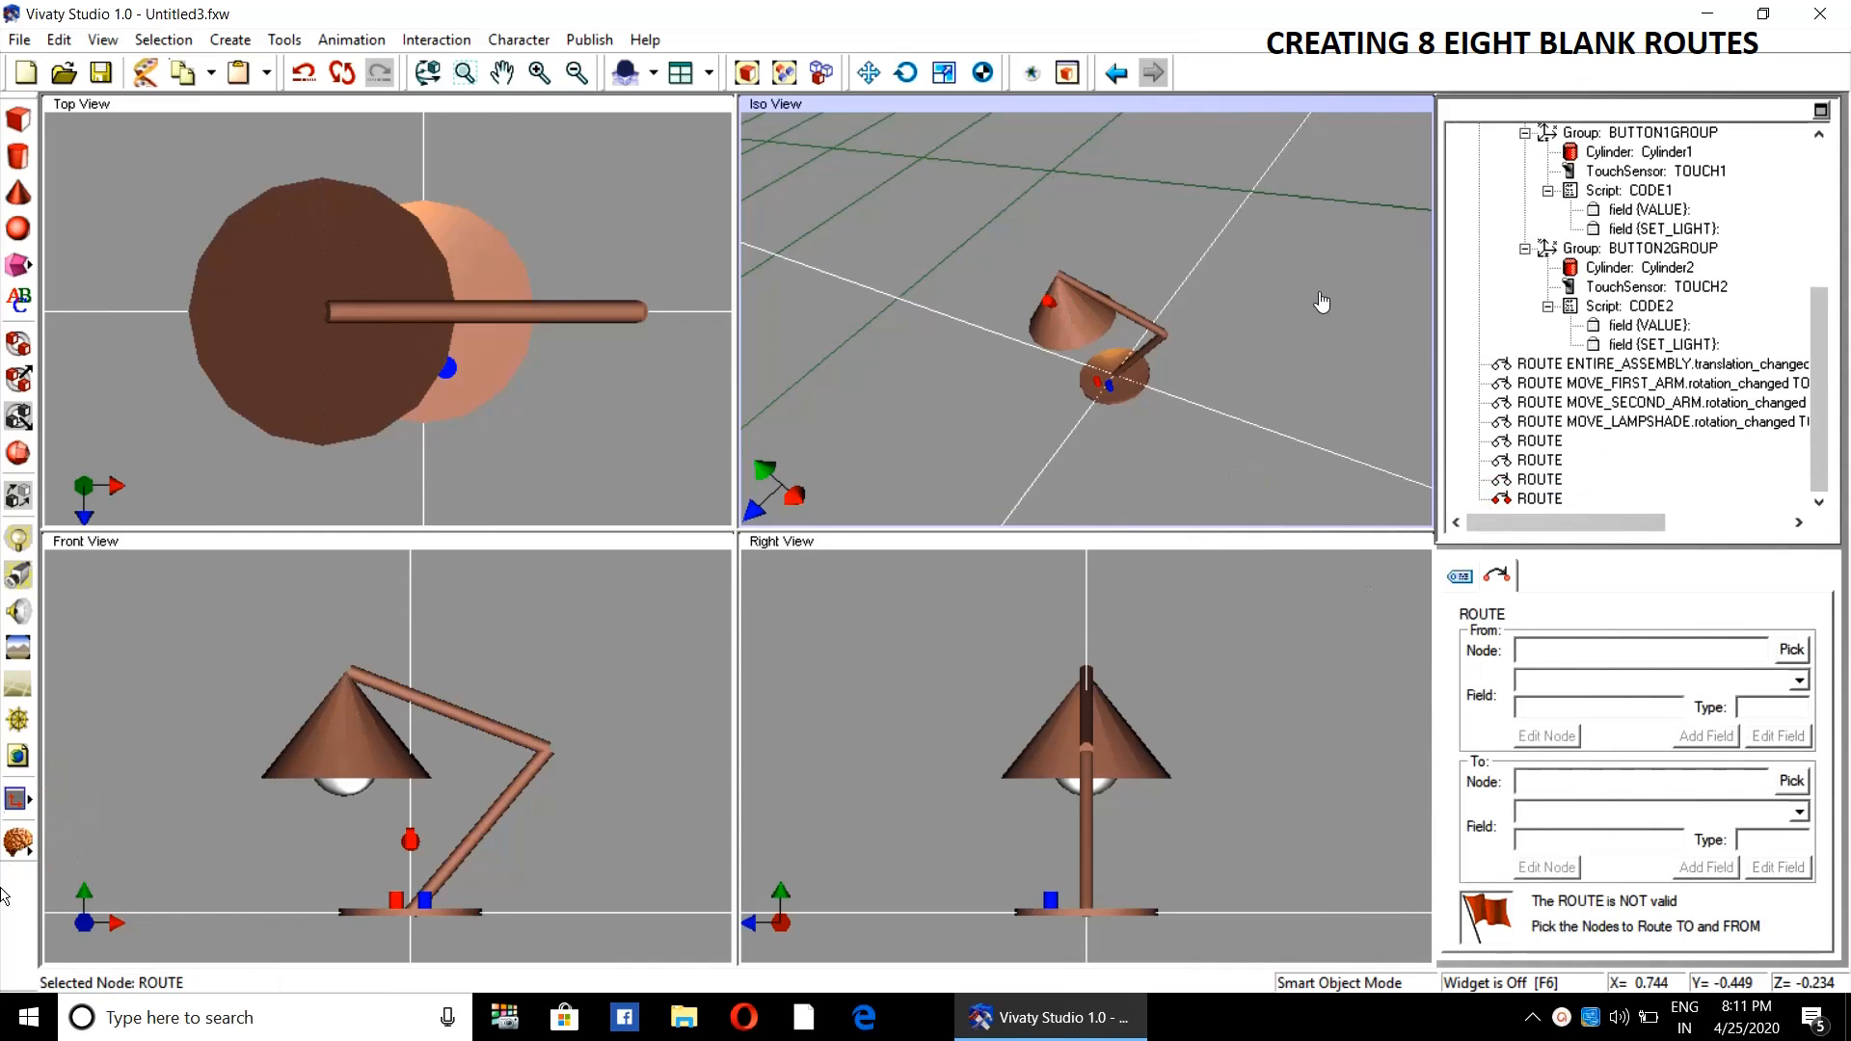
- Add the fifth and sixth blank ROUTE items in the Iso View and nest them beneath the other blank routes
left_click(17, 798)
left_click(56, 772)
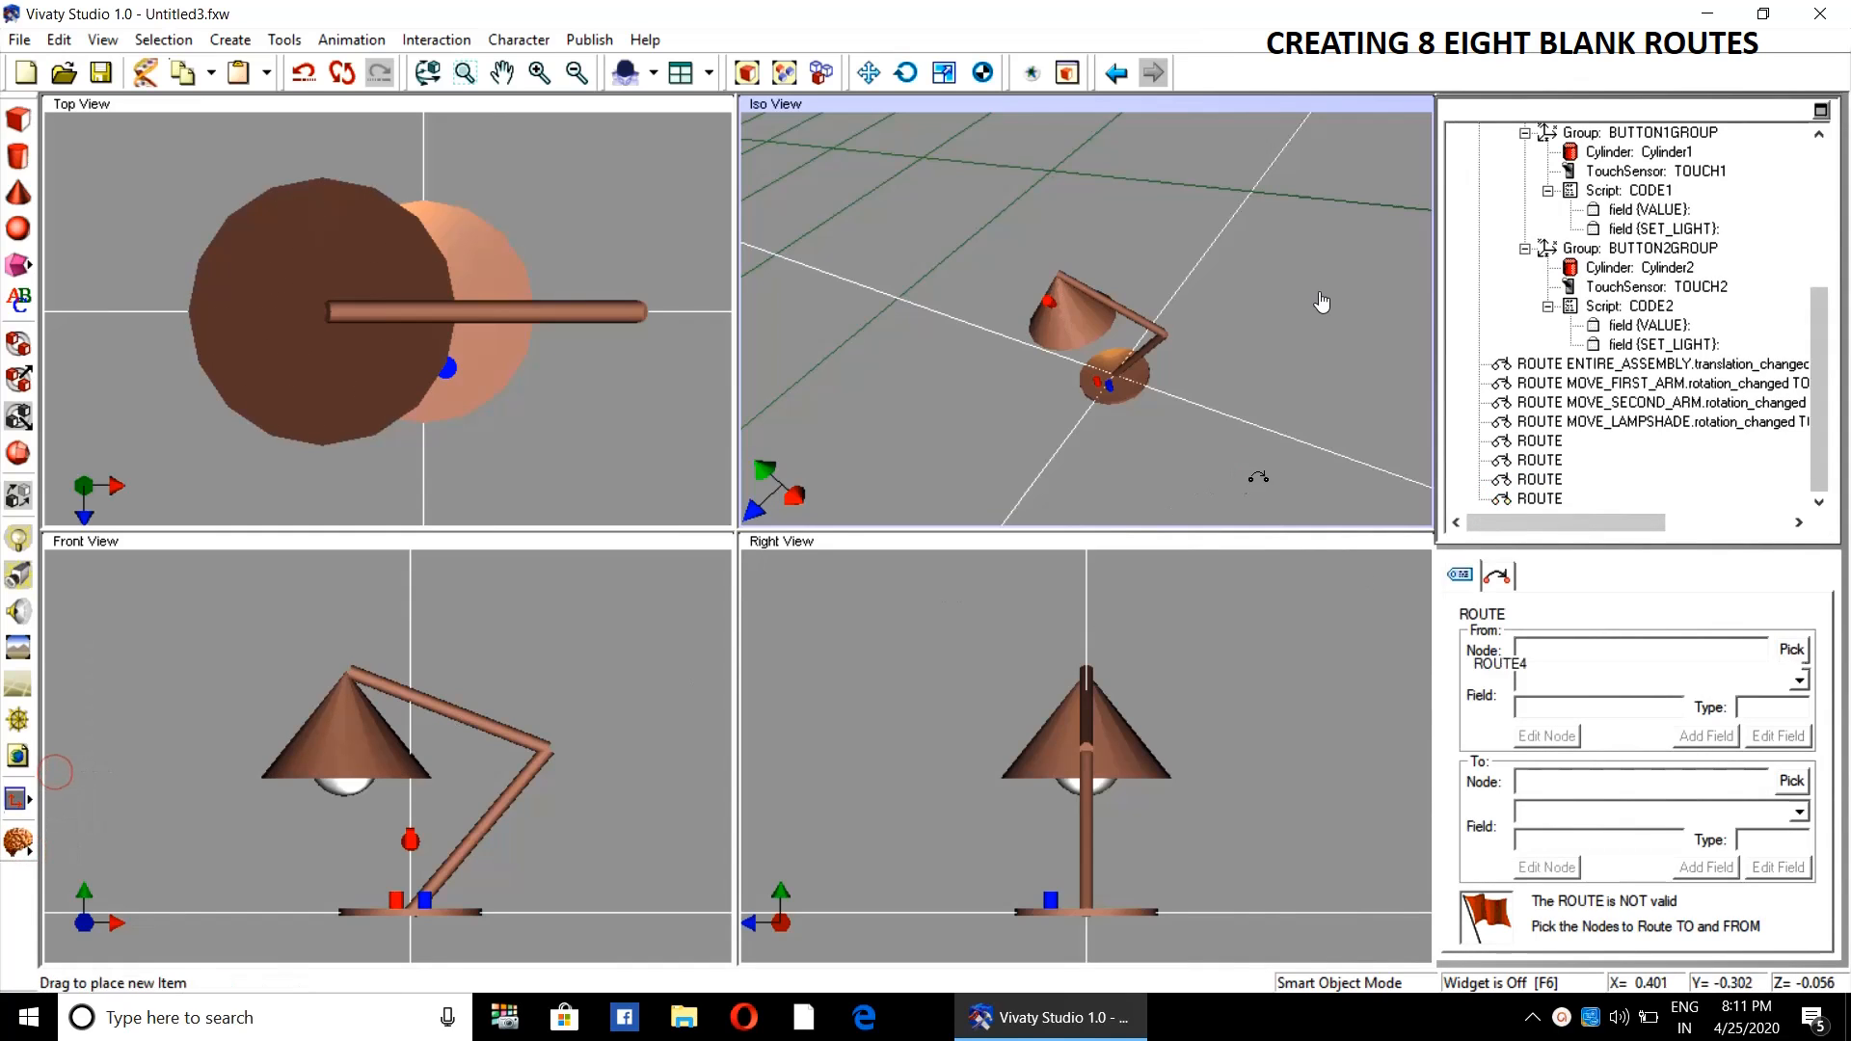
left_click(1258, 477)
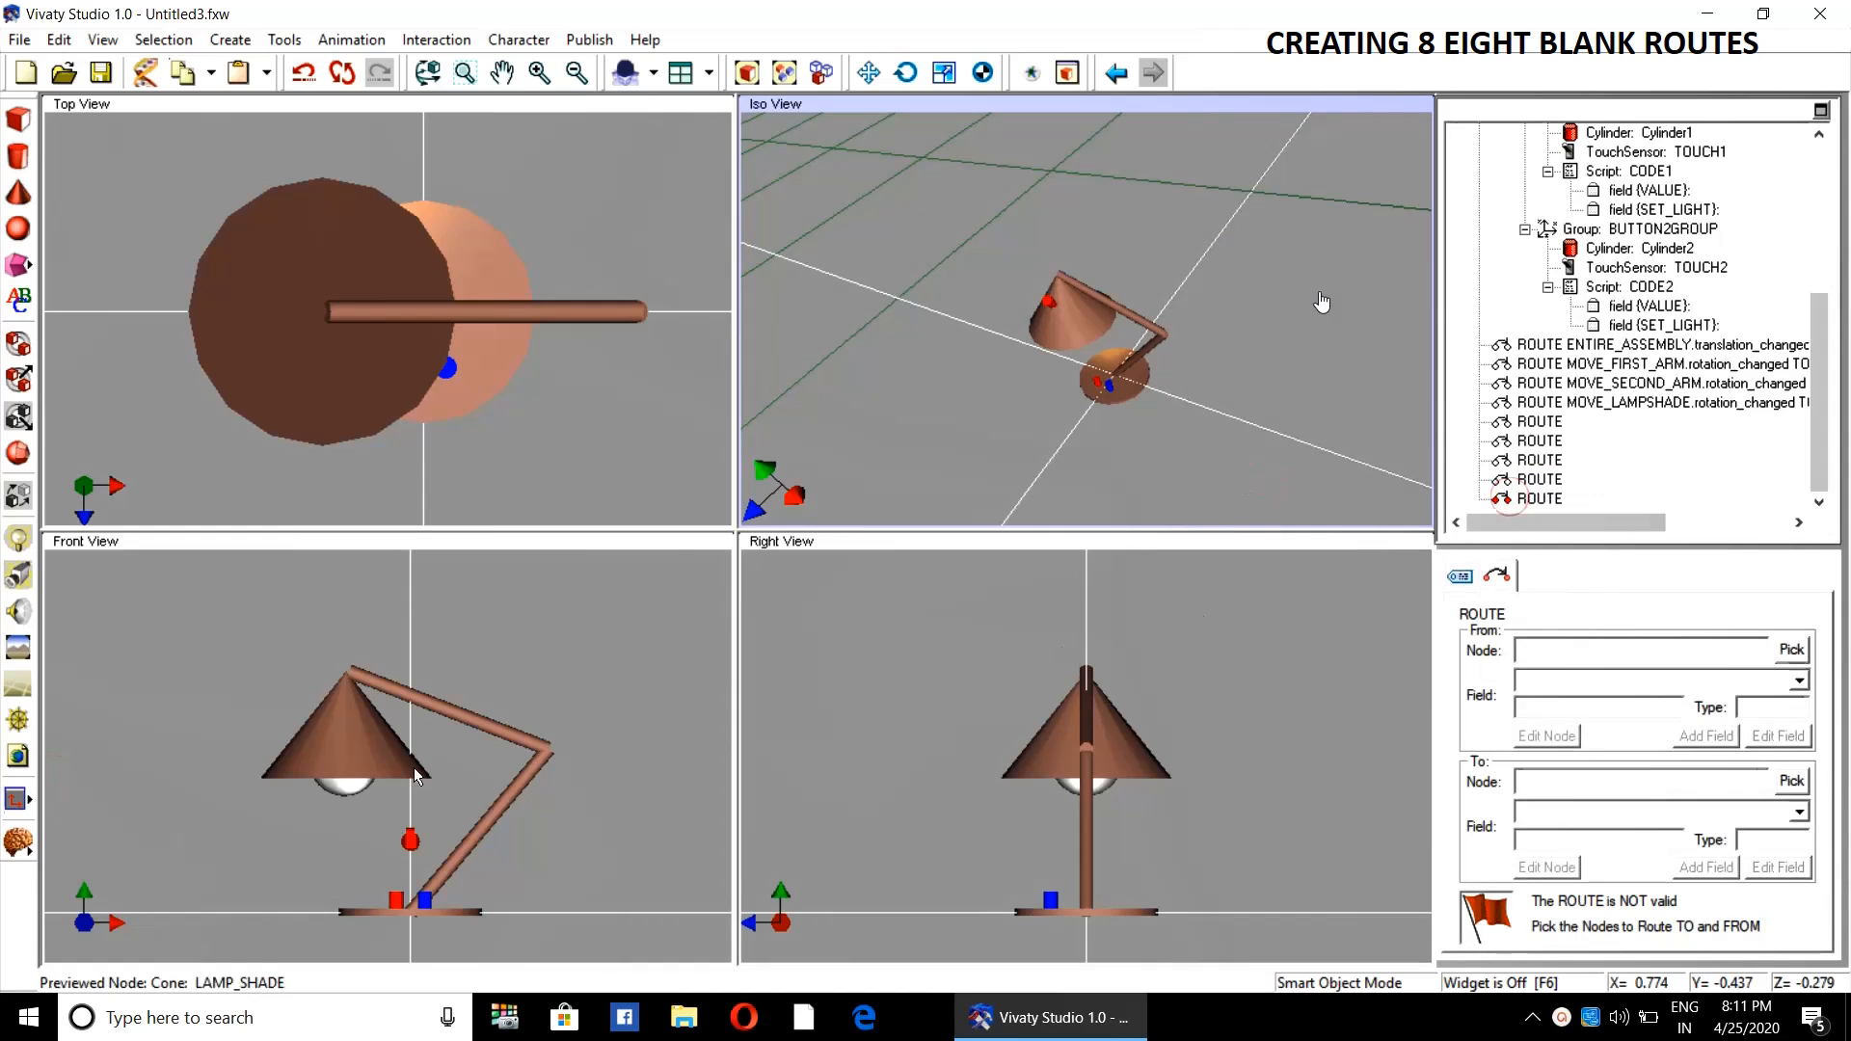
left_click(17, 798)
left_click(52, 779)
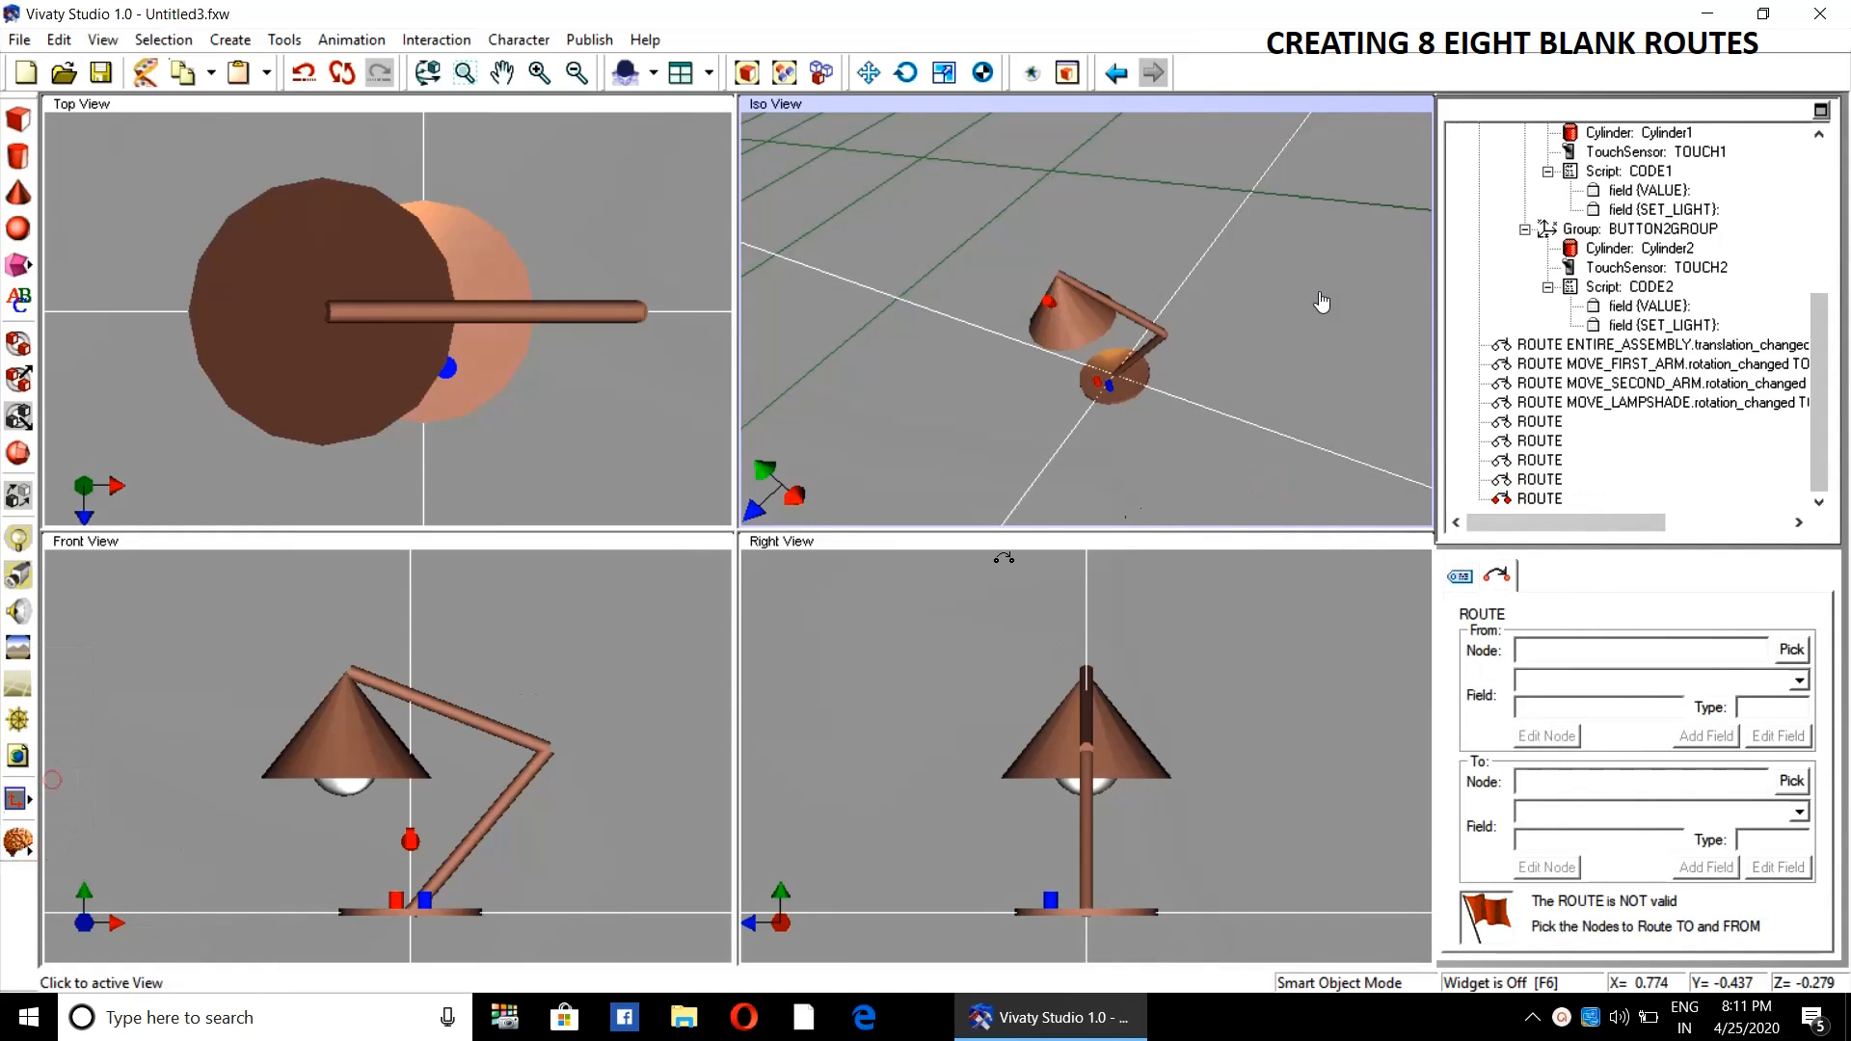
left_click(1202, 470)
left_click(1511, 488)
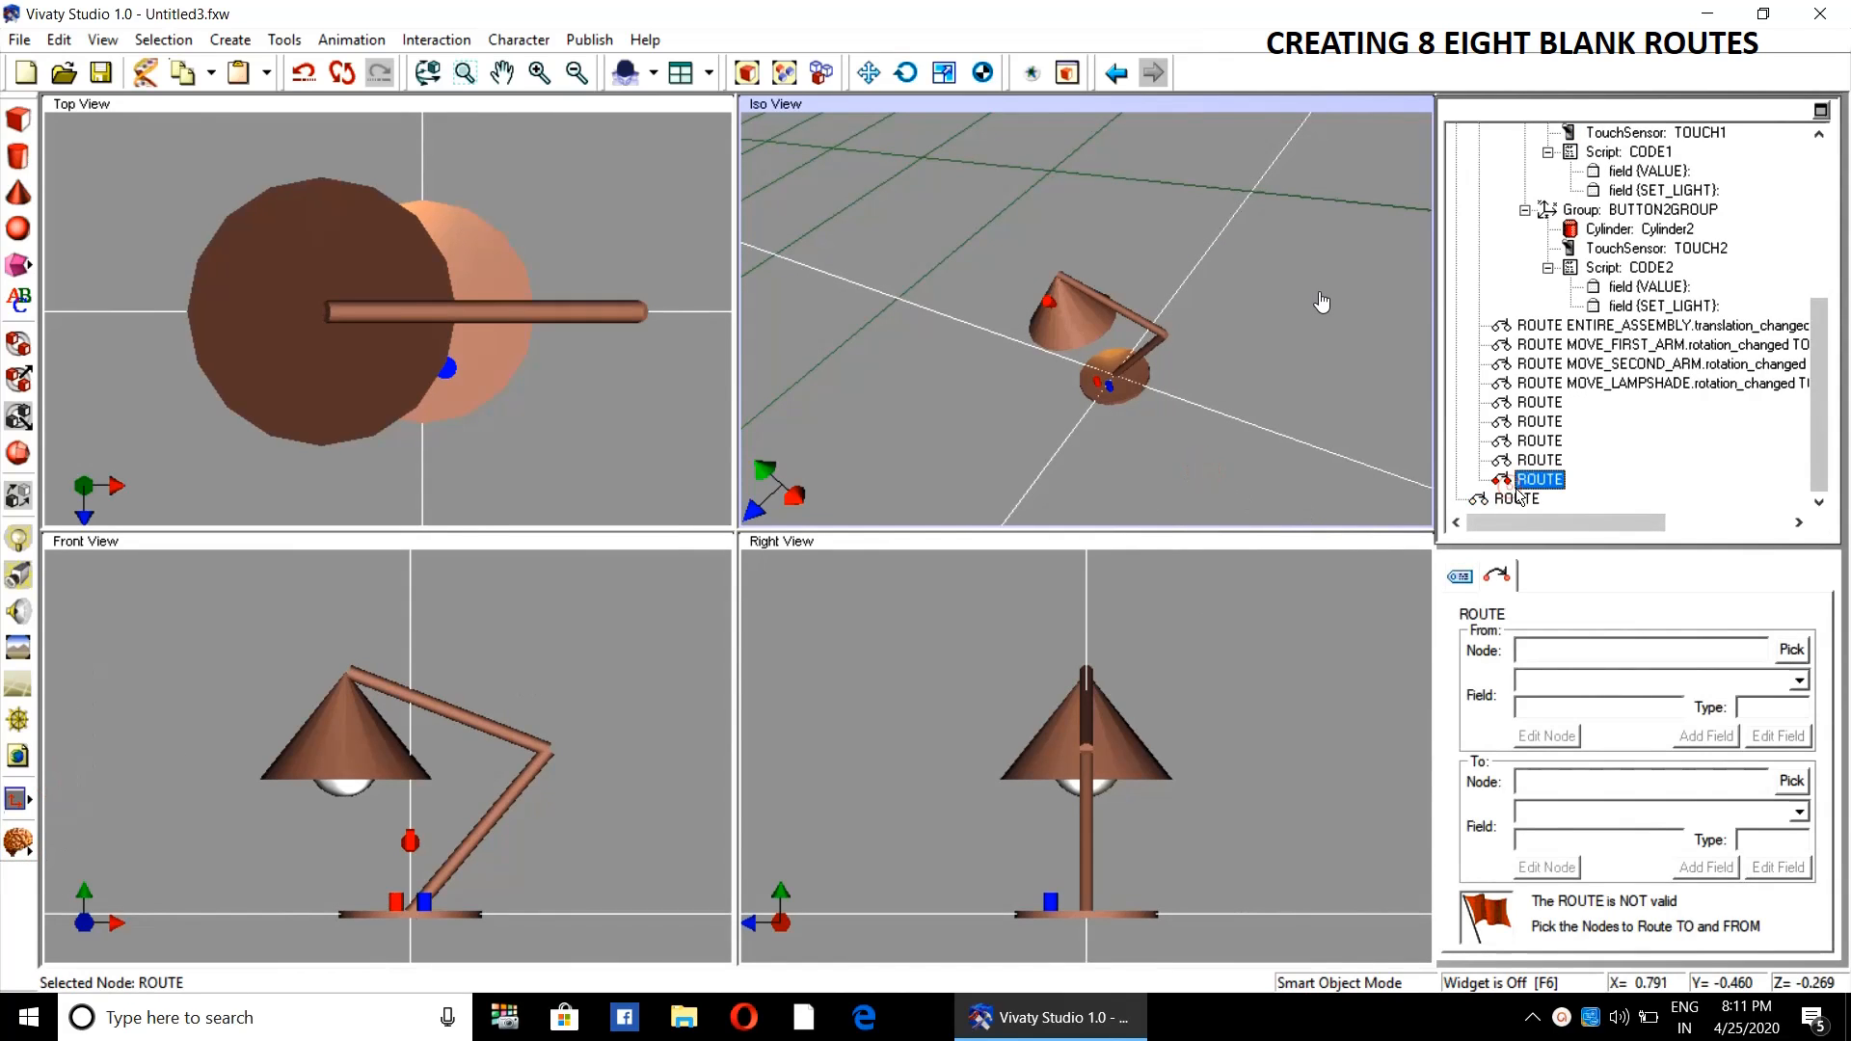
left_click(1504, 500)
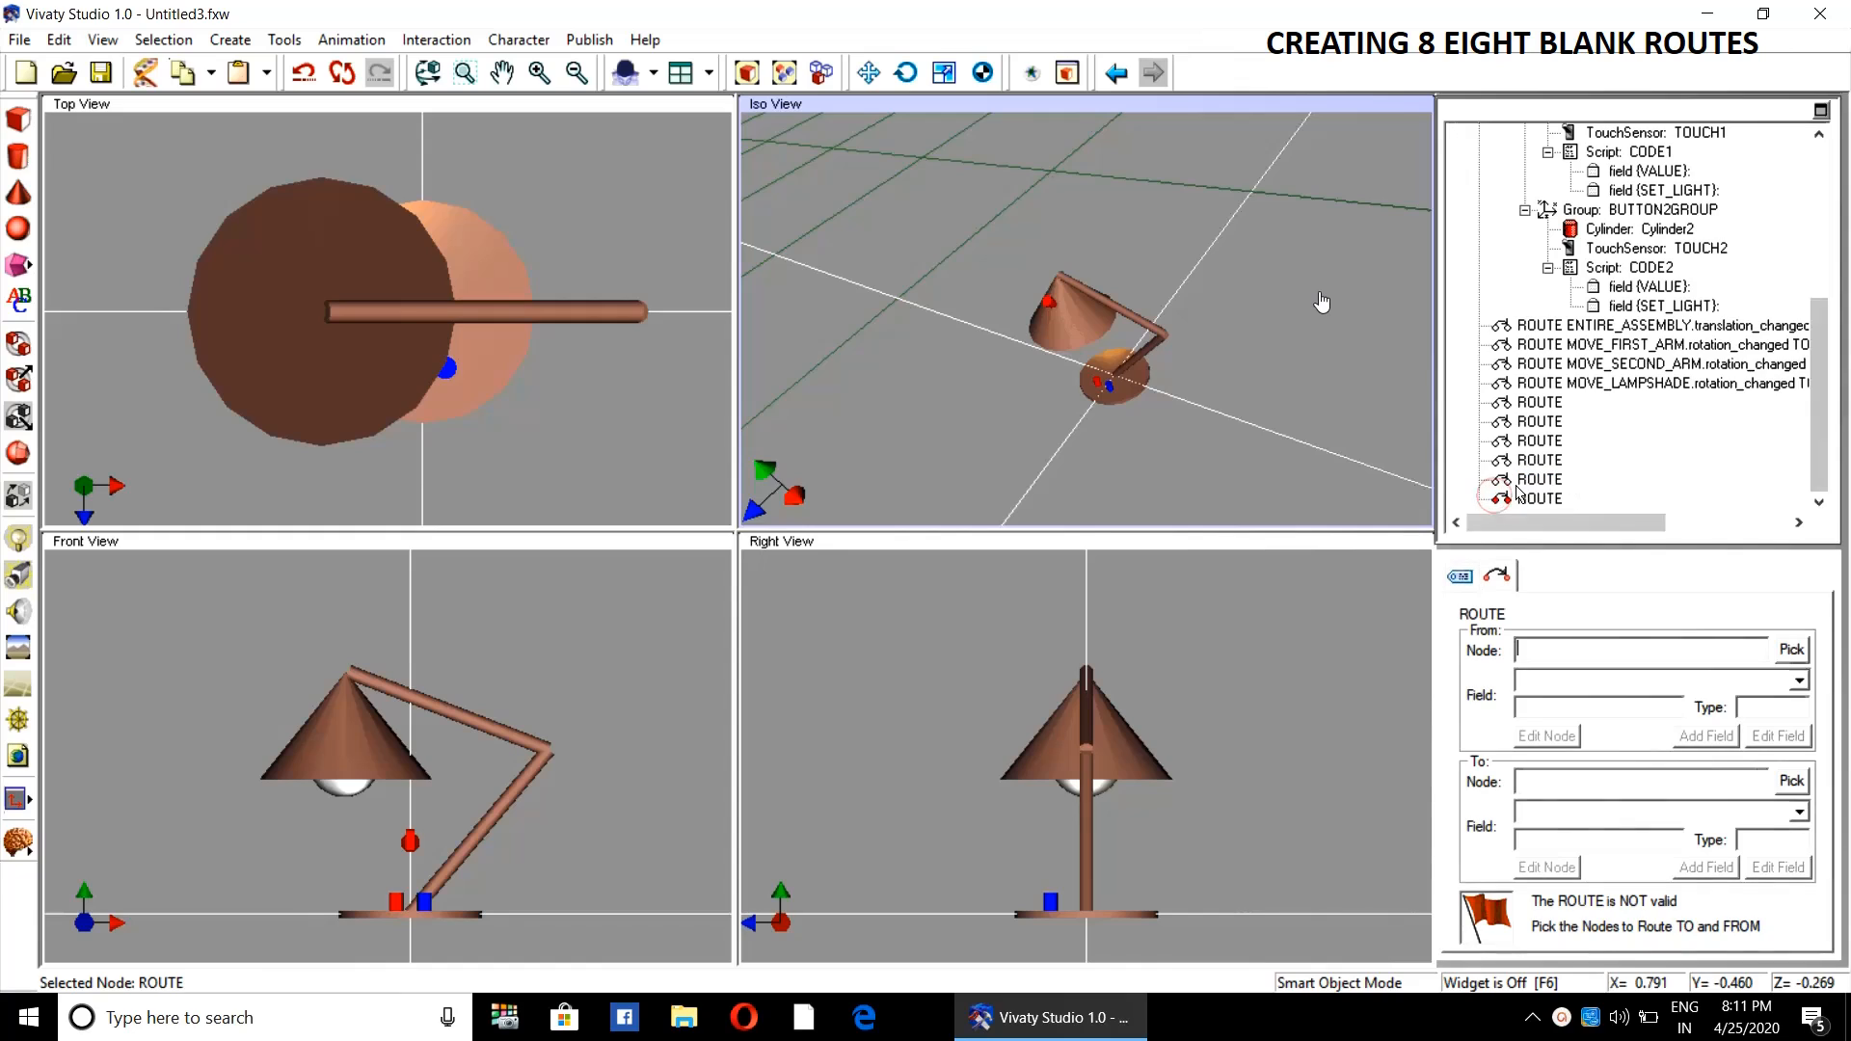
- Add the seventh and eighth blank ROUTE items in the Iso View and nest them beneath the other blank routes
left_click(18, 798)
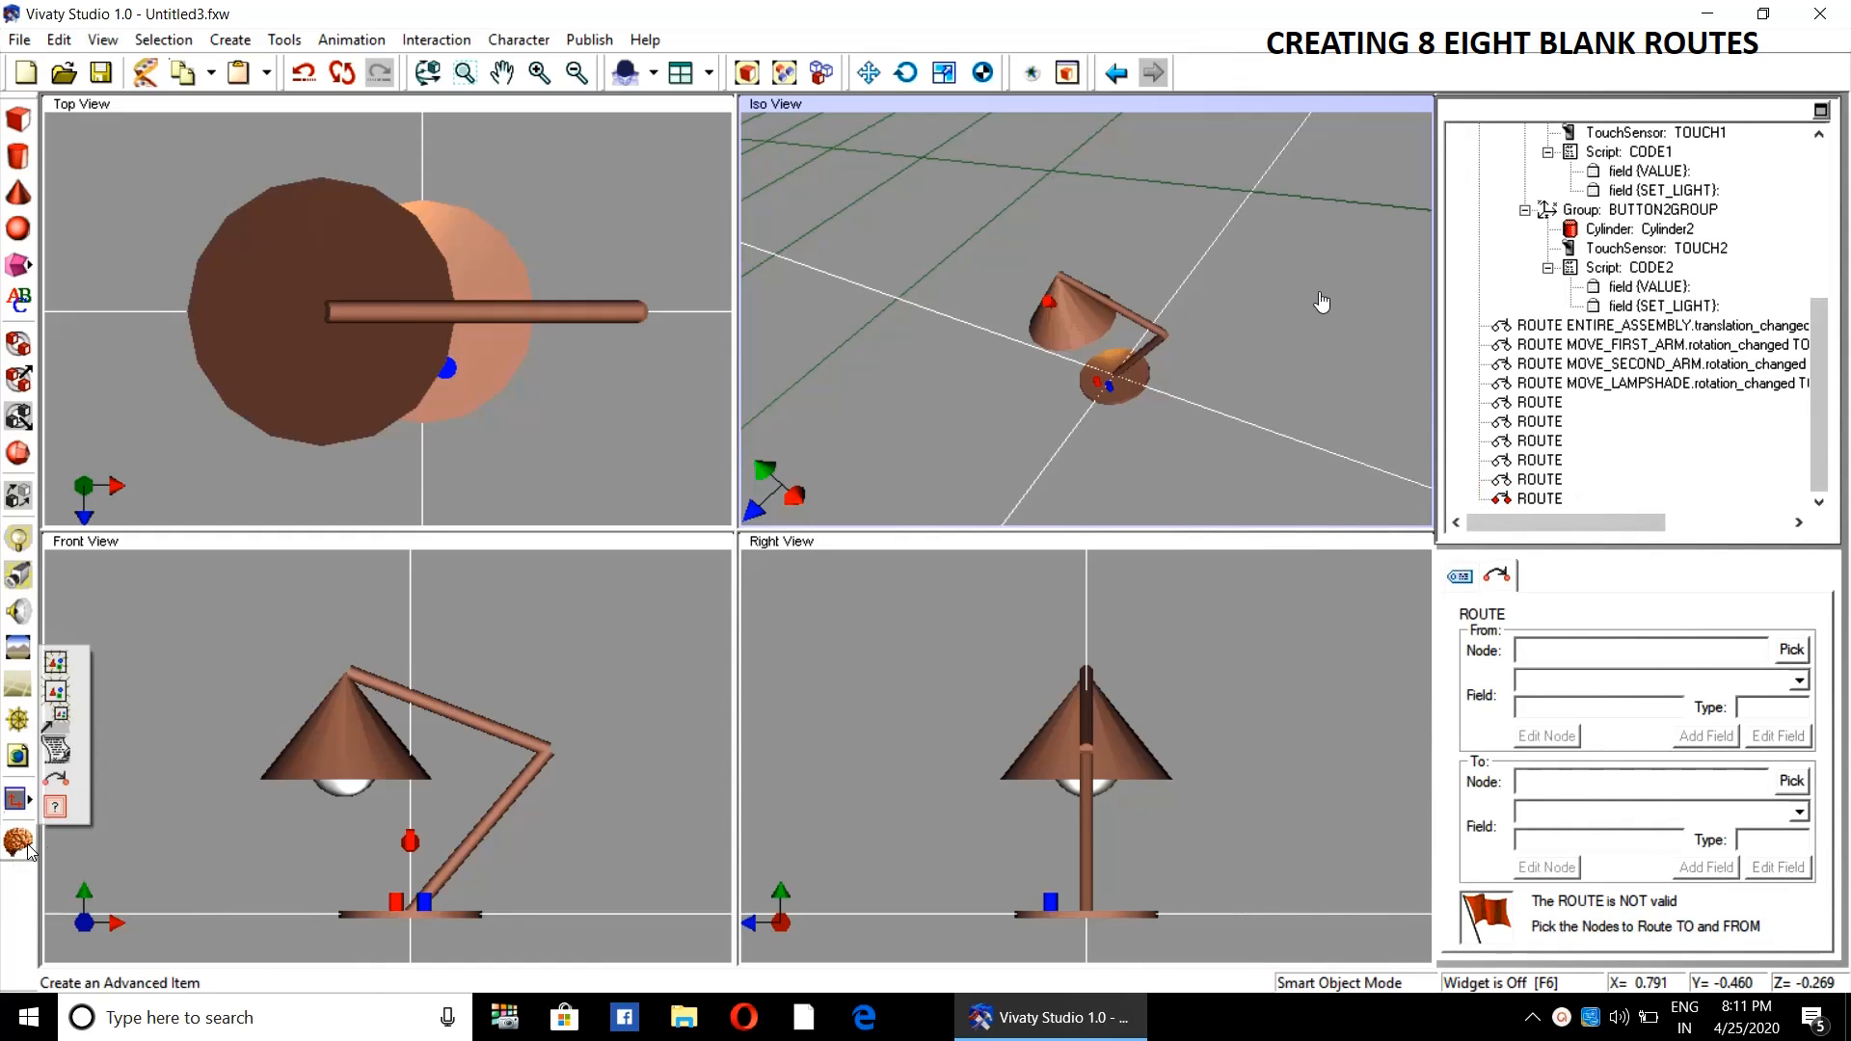
left_click(49, 773)
left_click(1235, 456)
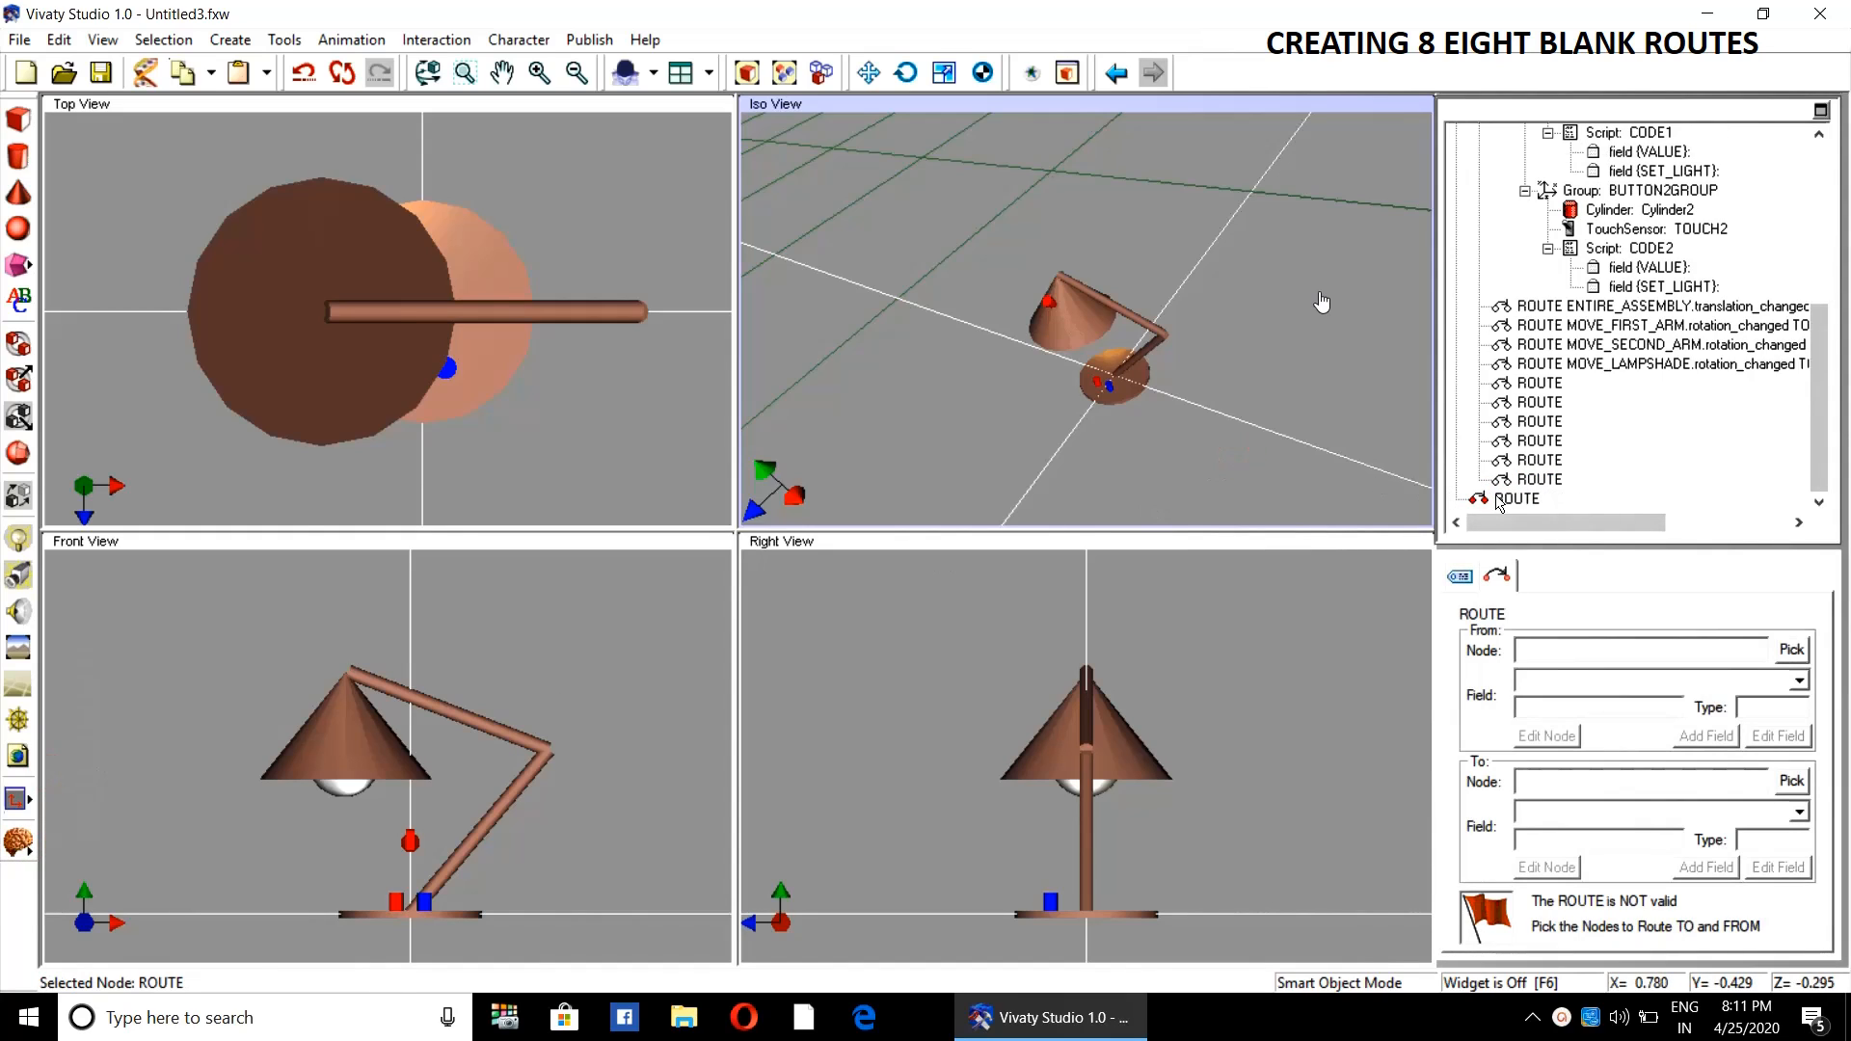
left_click_drag(1500, 497, 1533, 480)
left_click(18, 798)
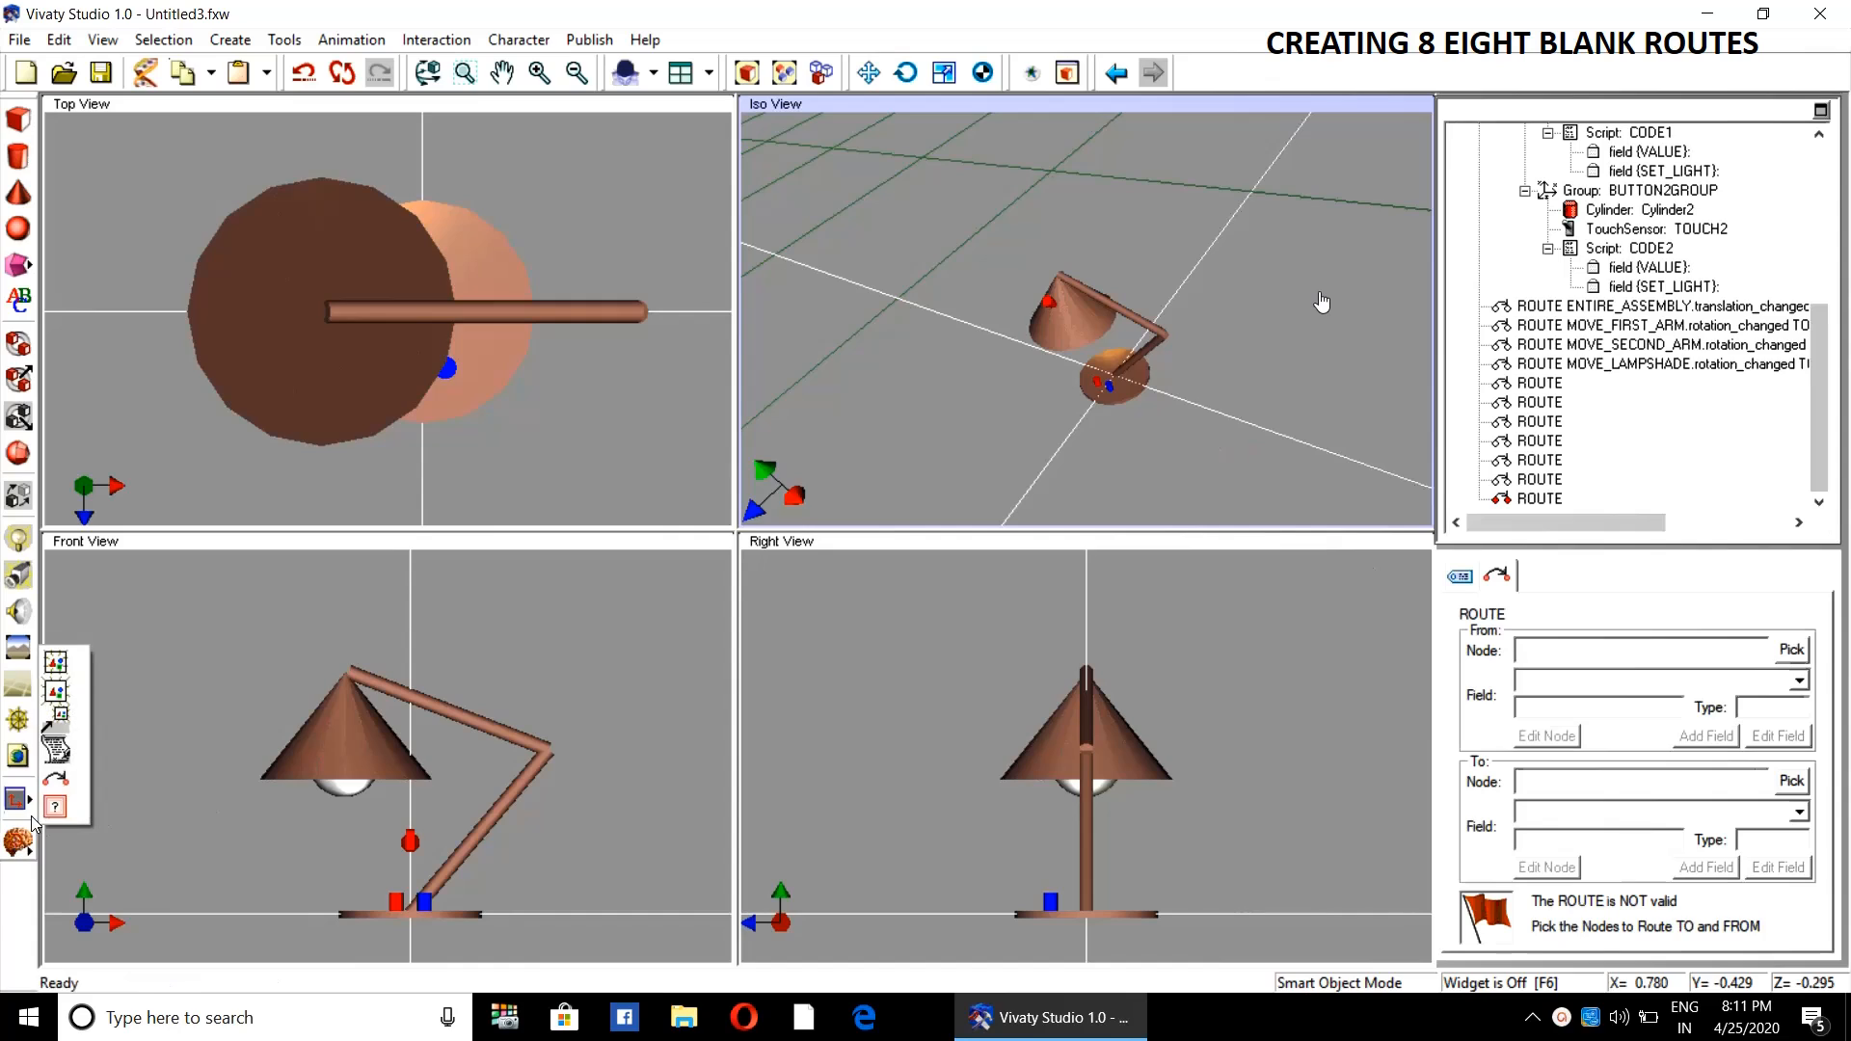
left_click(49, 772)
left_click(1322, 303)
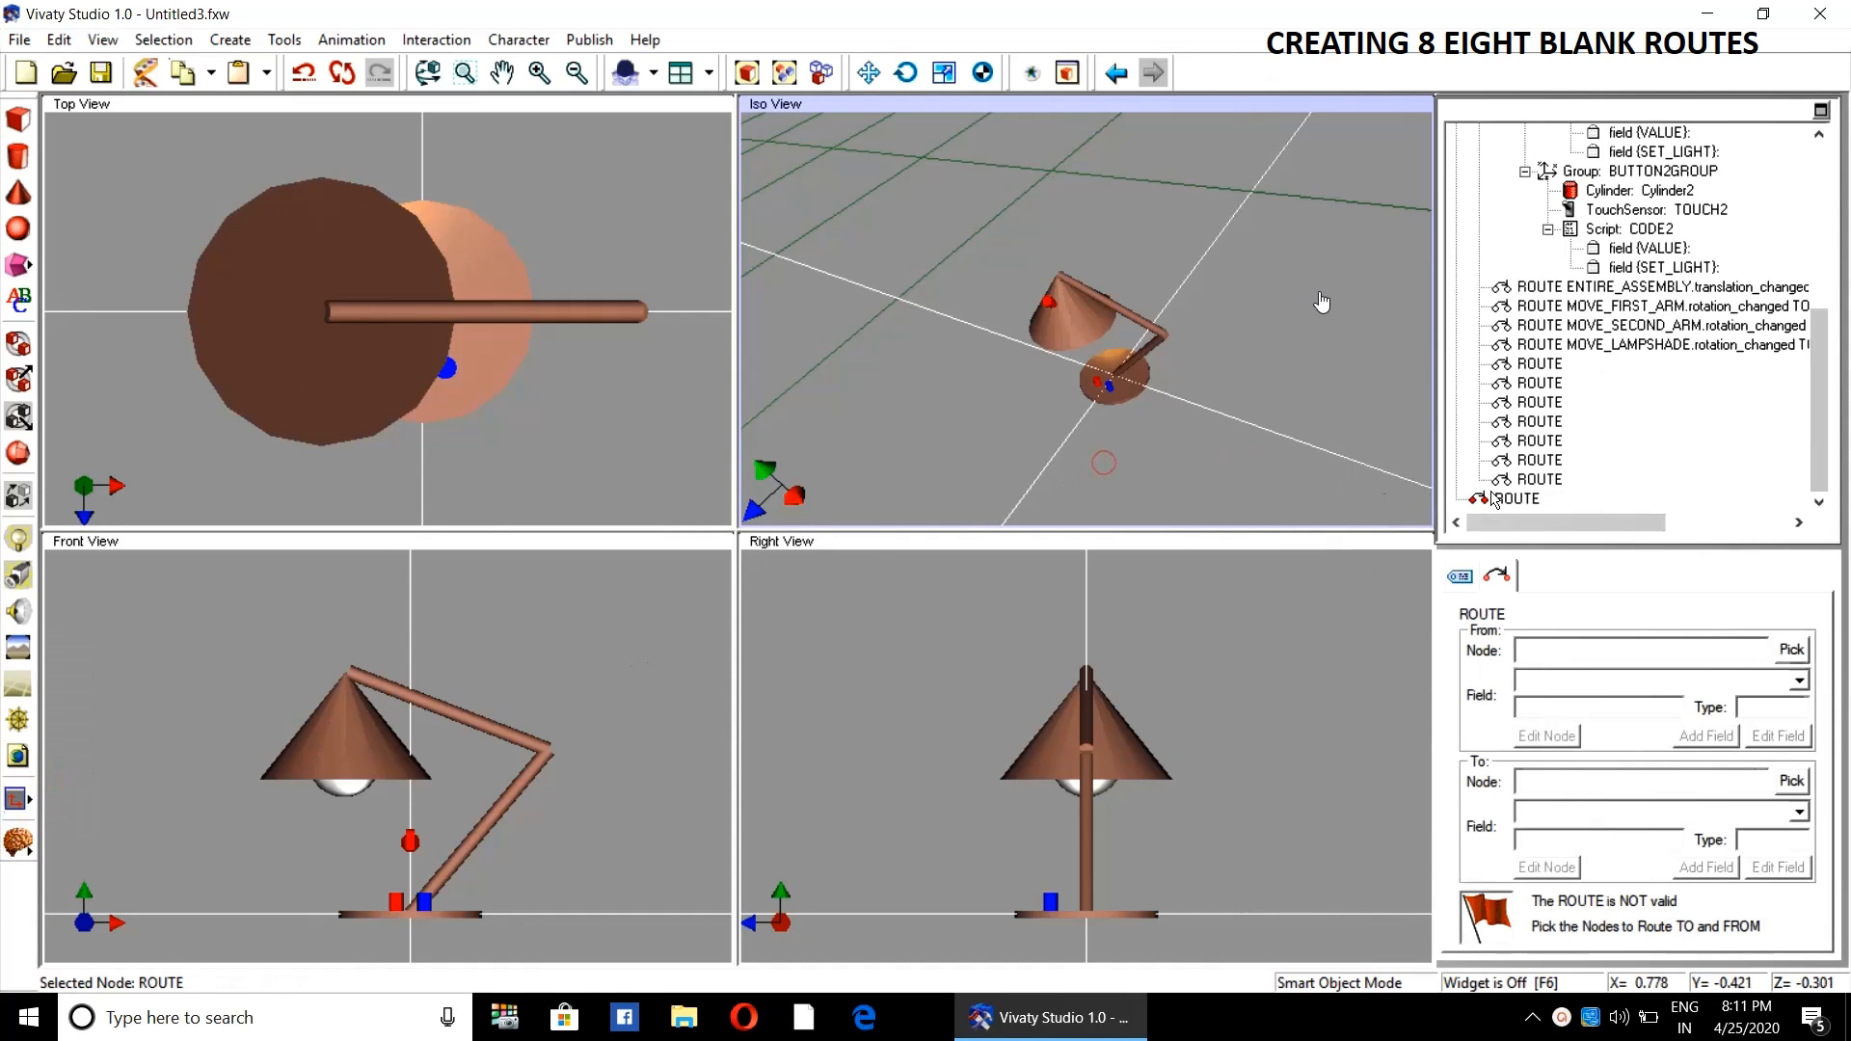
left_click_drag(1502, 498, 1536, 494)
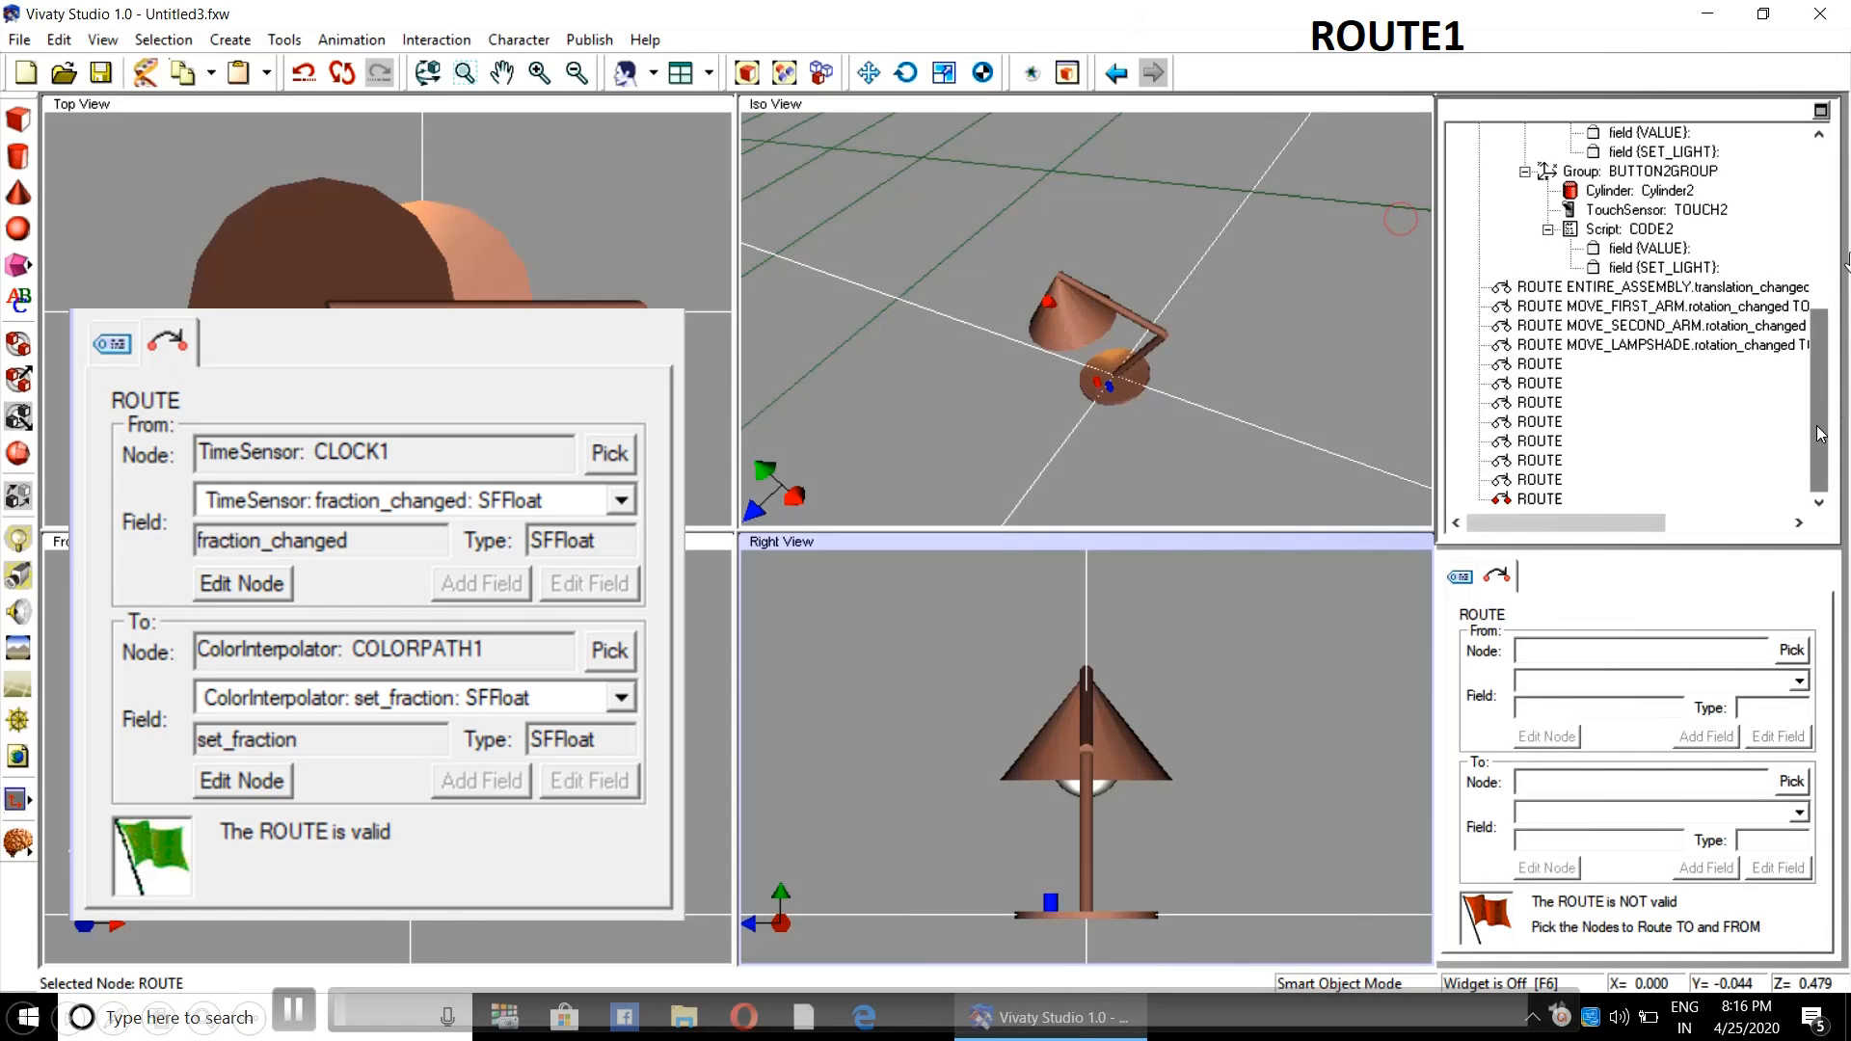
- Expand the lamp hierarchy from SECONDARM down to Group1 and pick TimeSensor CLOCK1 as the last blank route's source node
left_click_drag(1816, 432, 1828, 332)
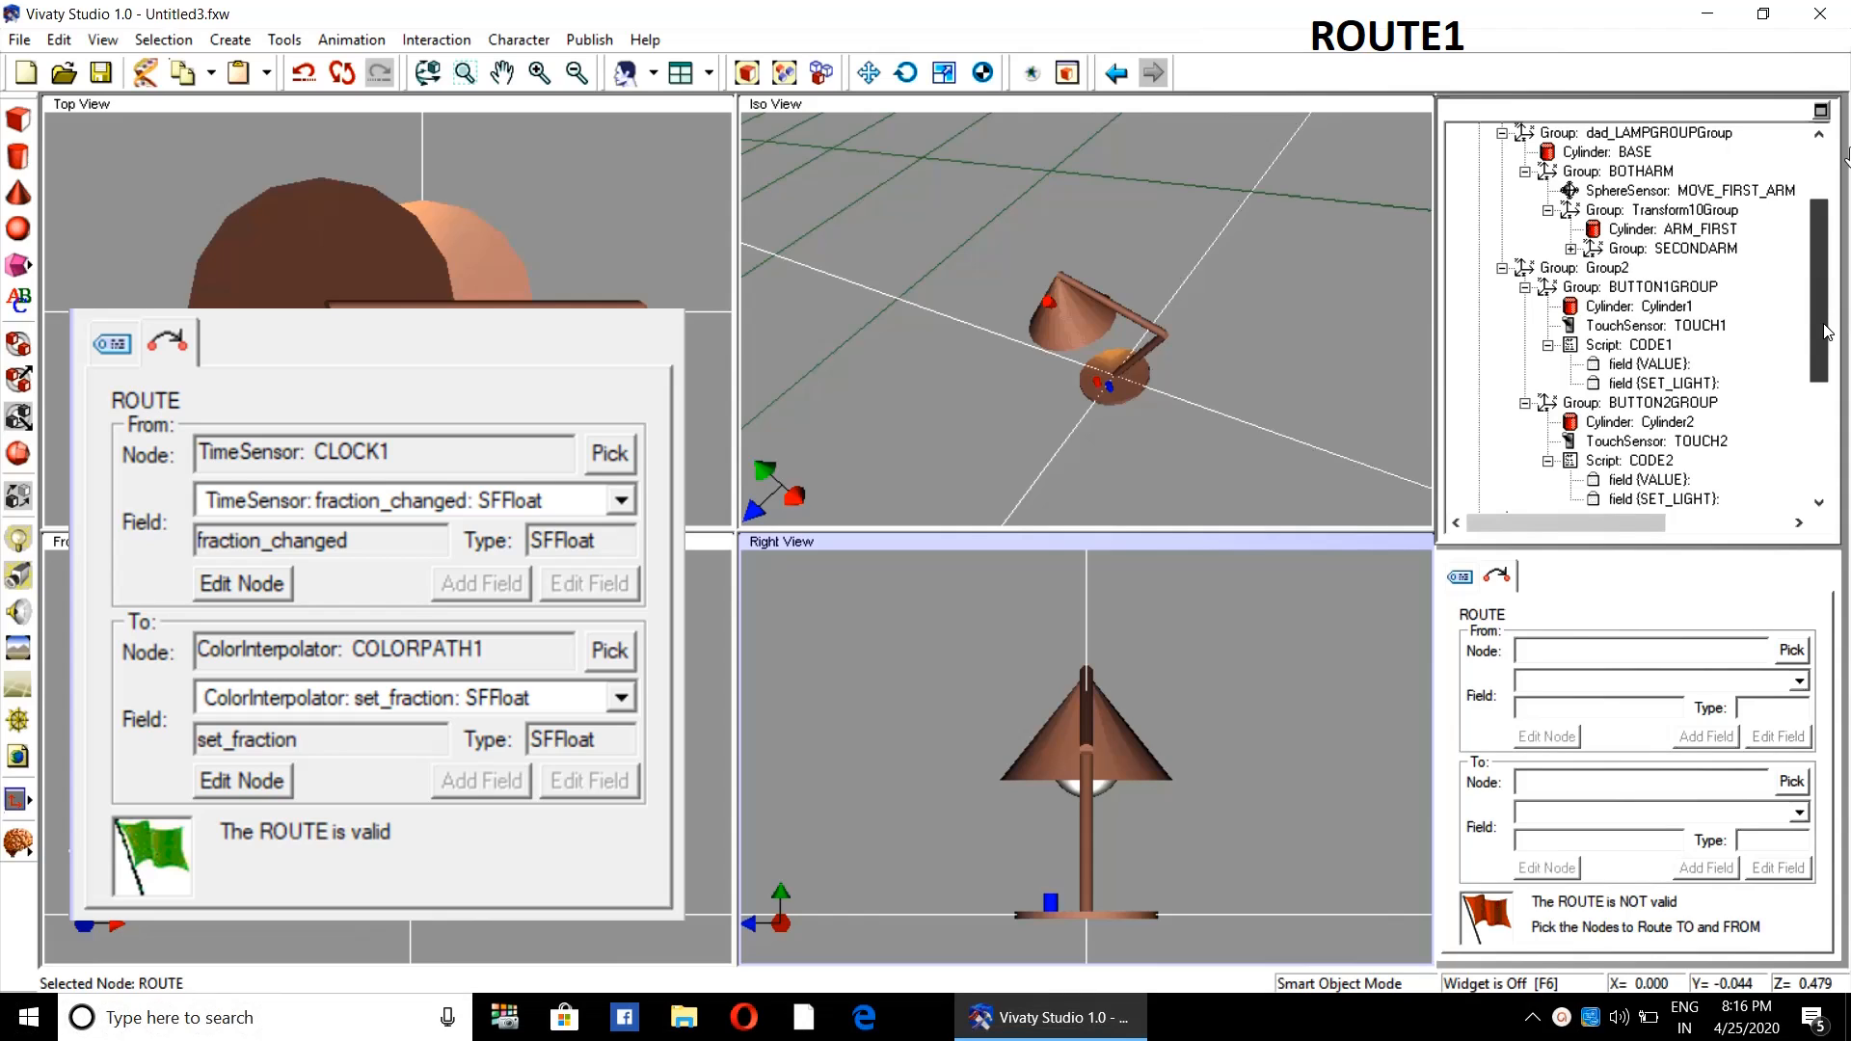
left_click(1571, 249)
left_click(1594, 287)
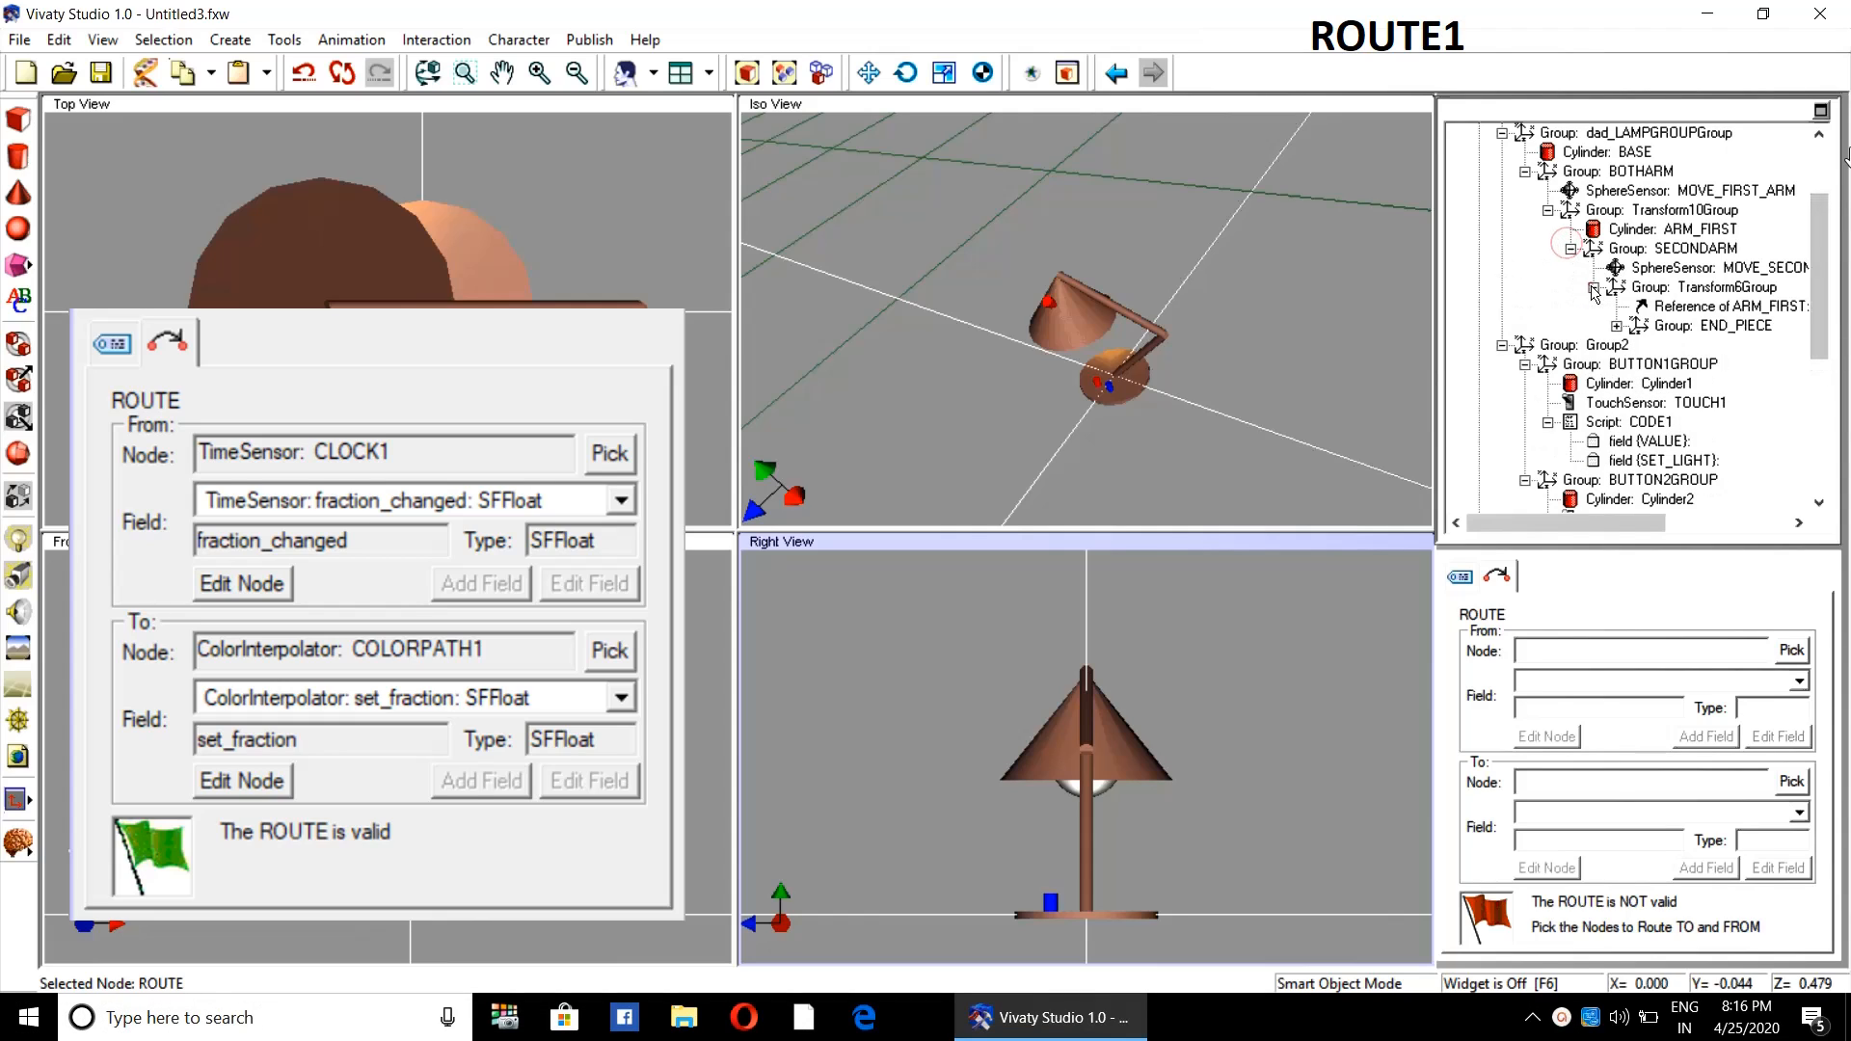
left_click(1616, 325)
left_click(1639, 365)
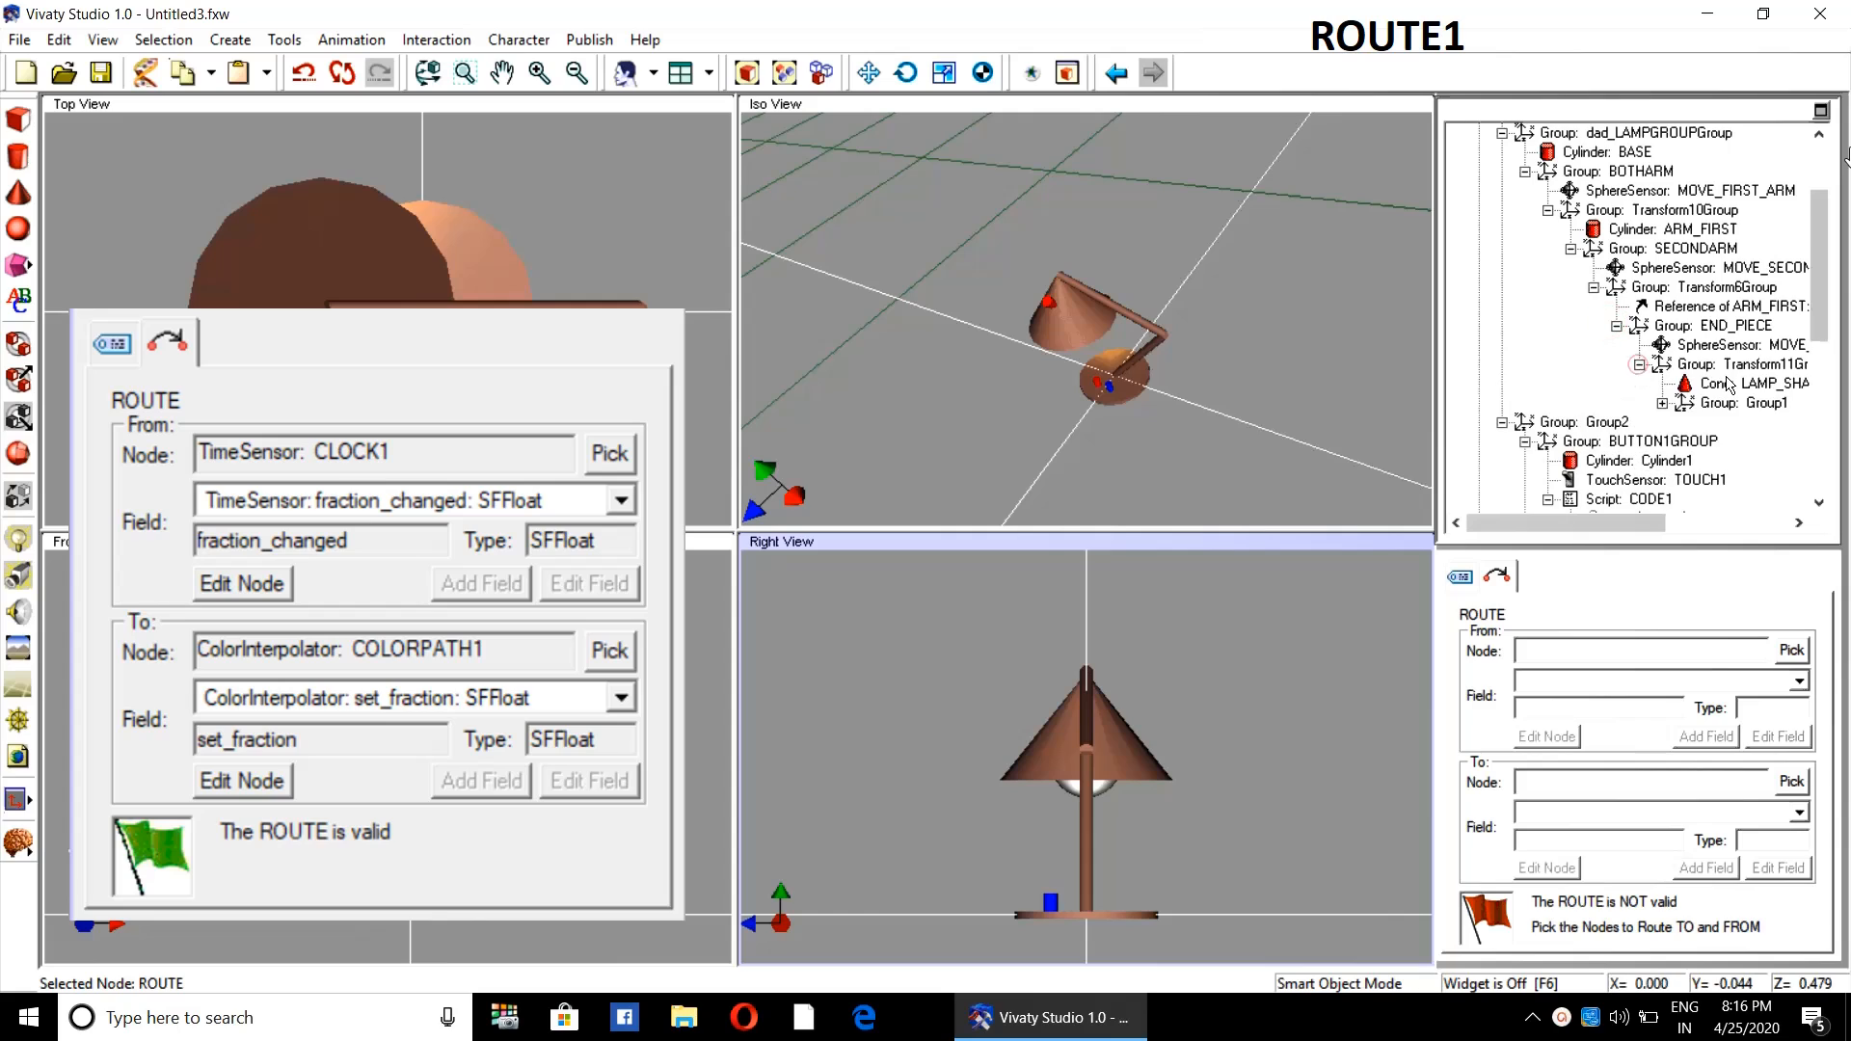
left_click(1662, 403)
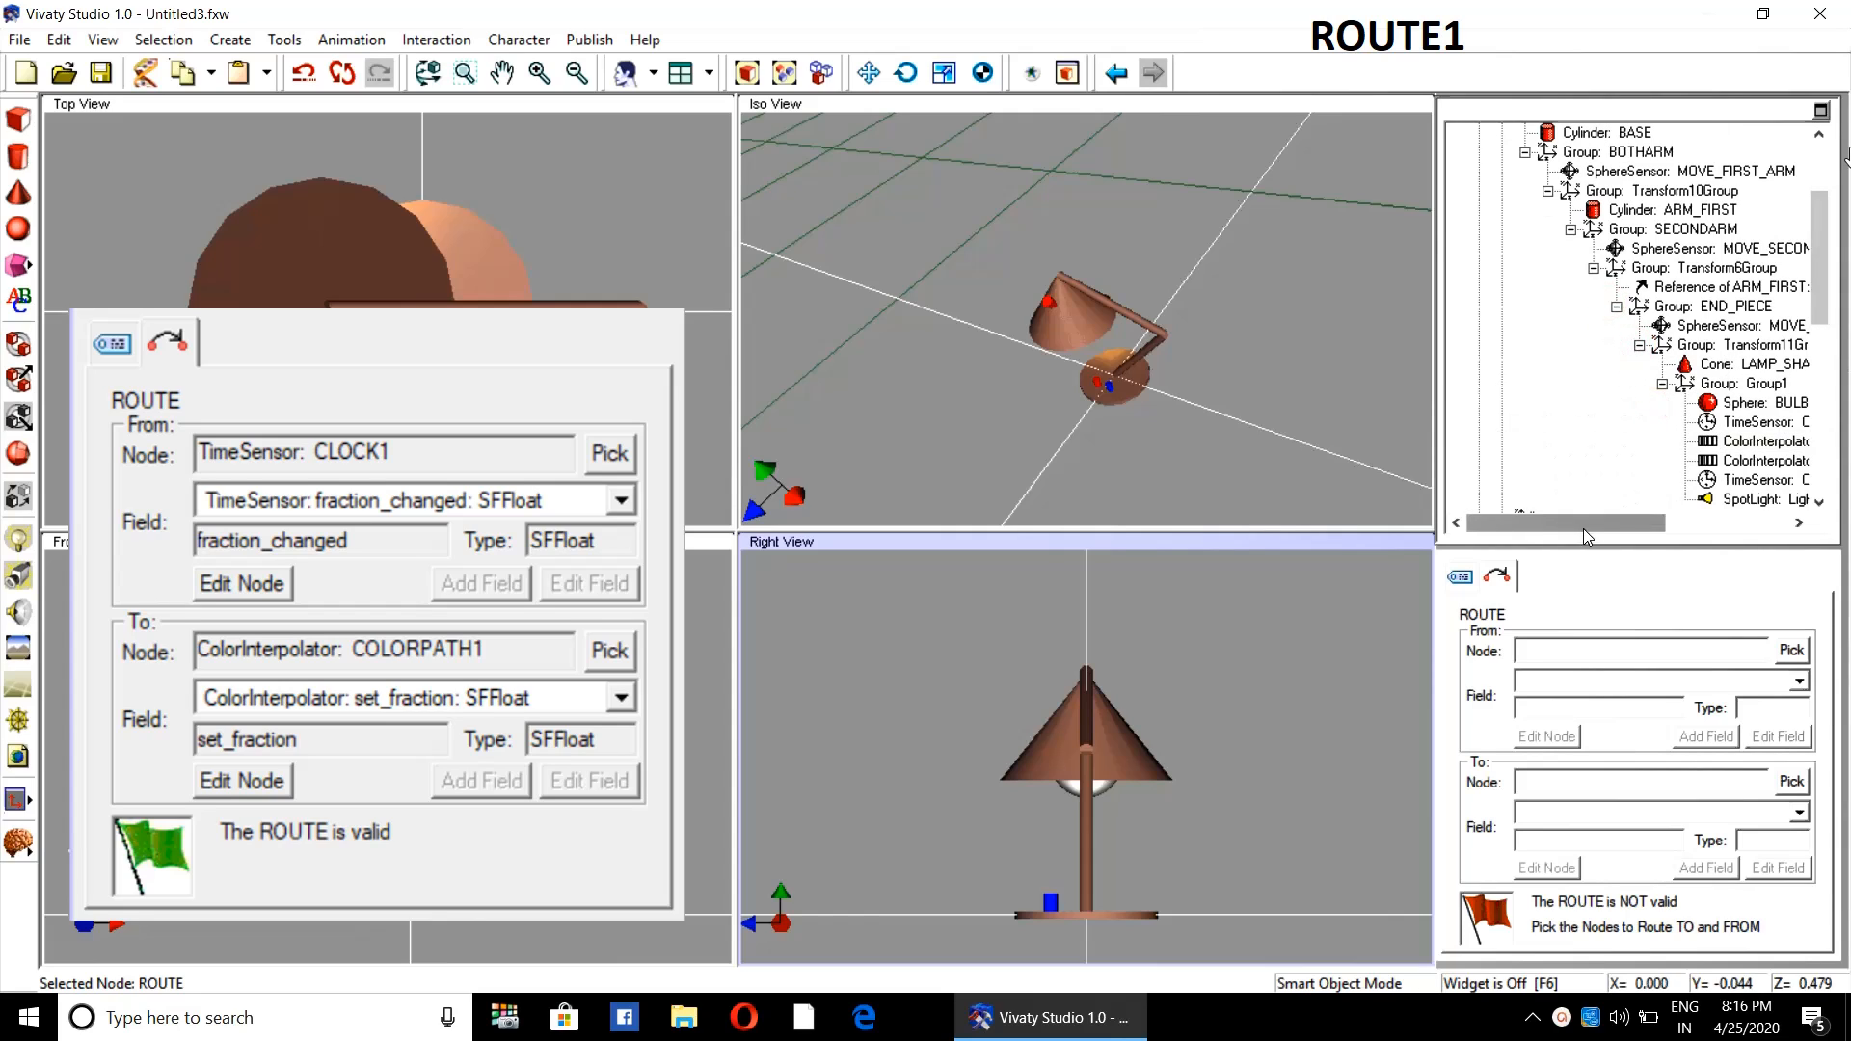
left_click_drag(1583, 528, 1653, 530)
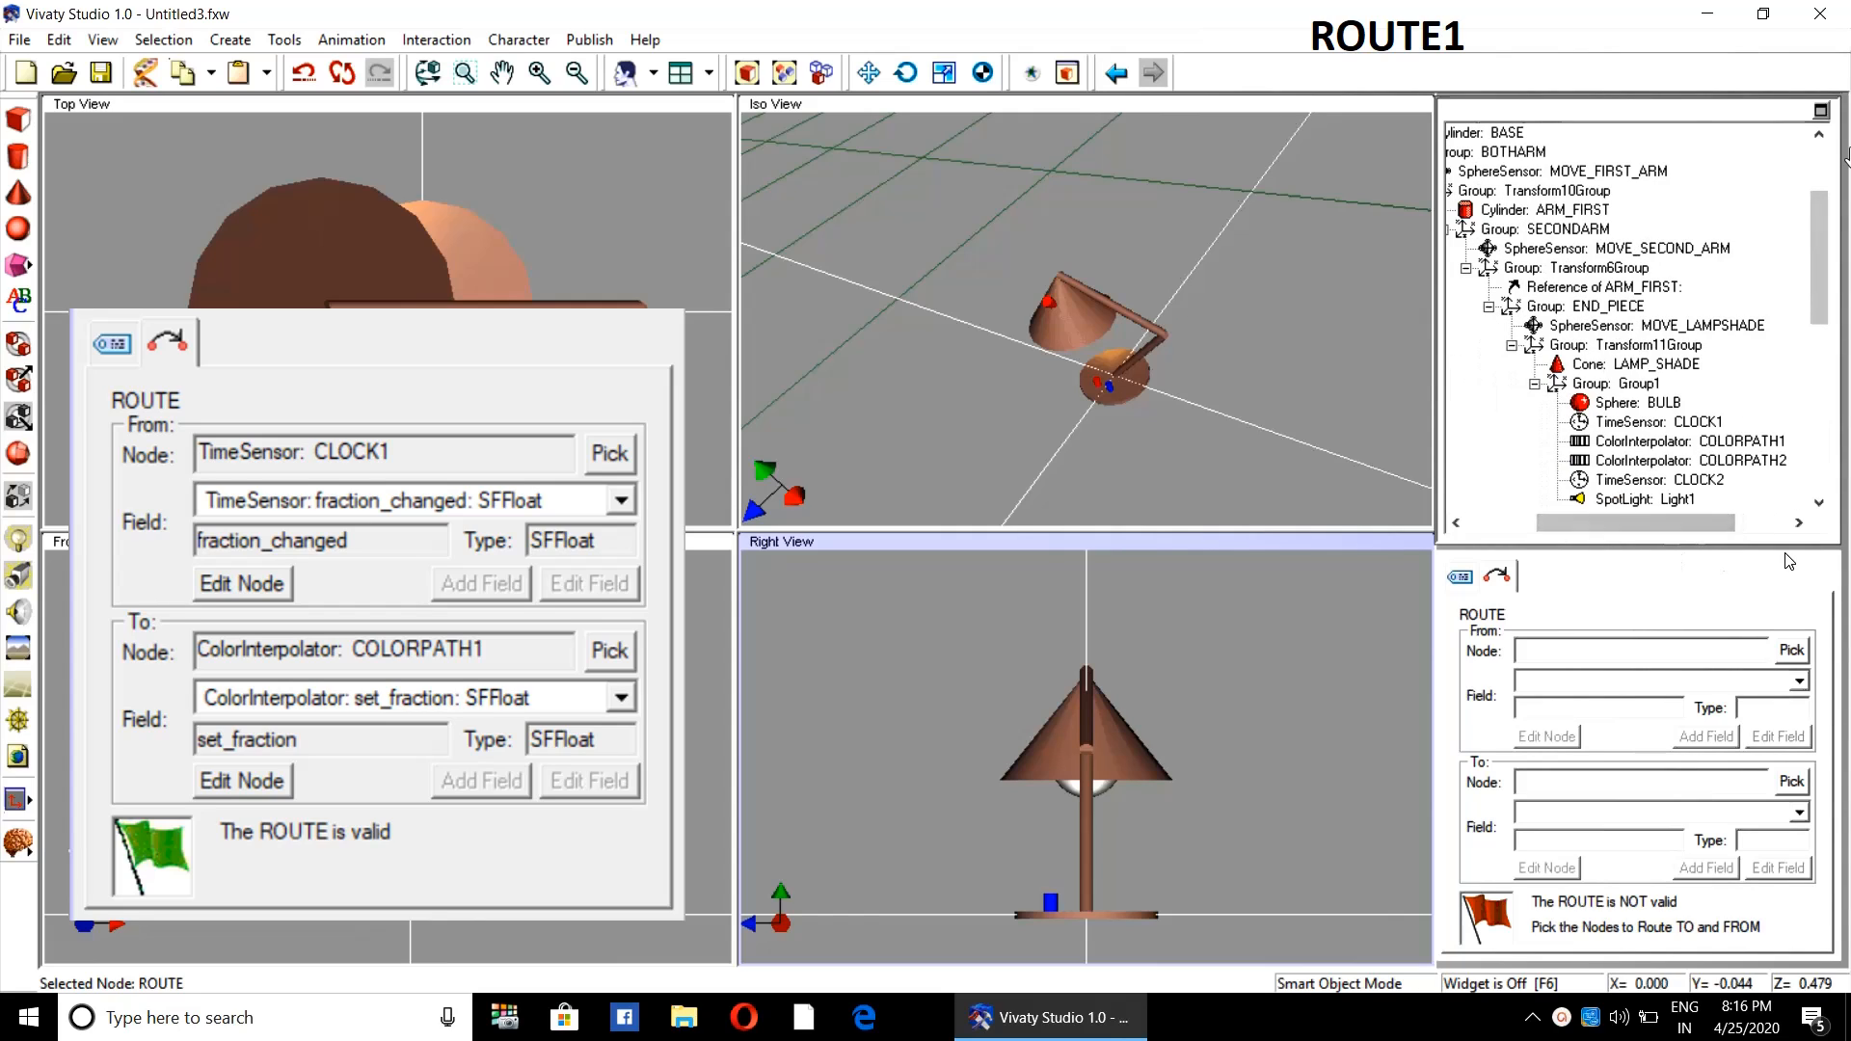
left_click(1793, 651)
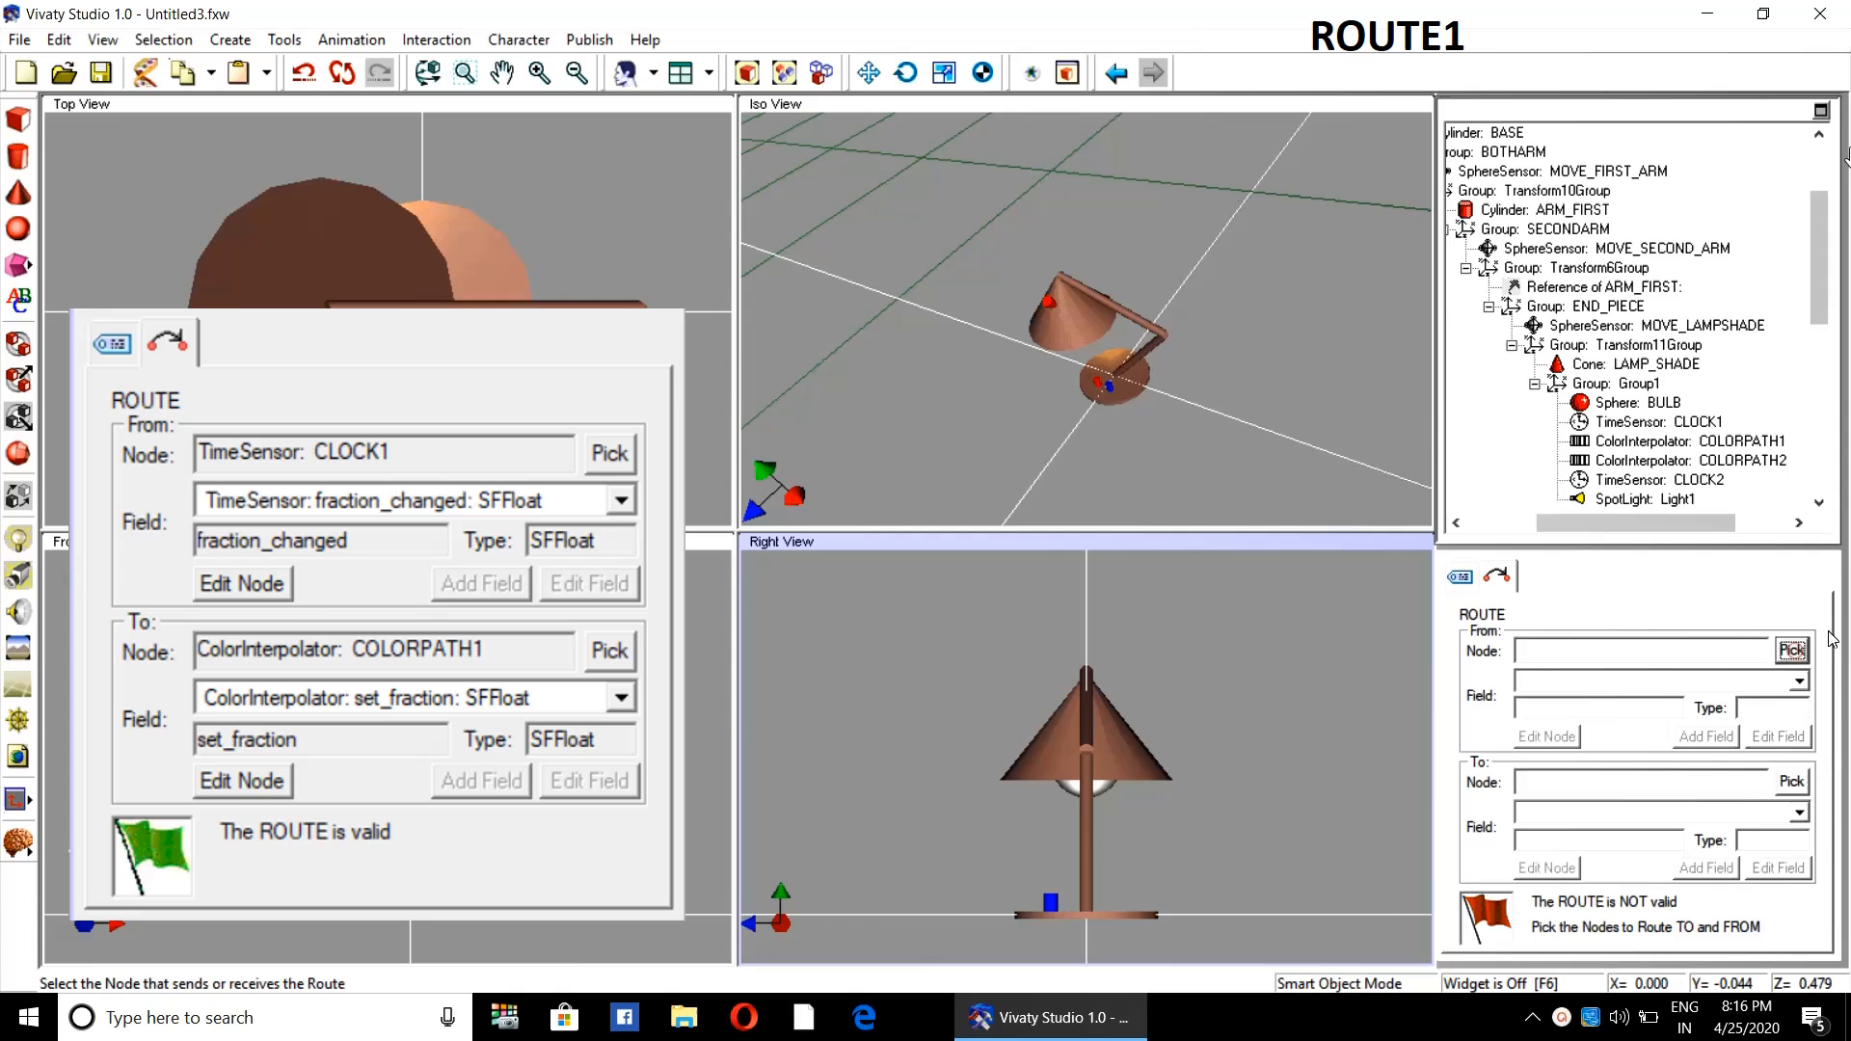
left_click(1682, 421)
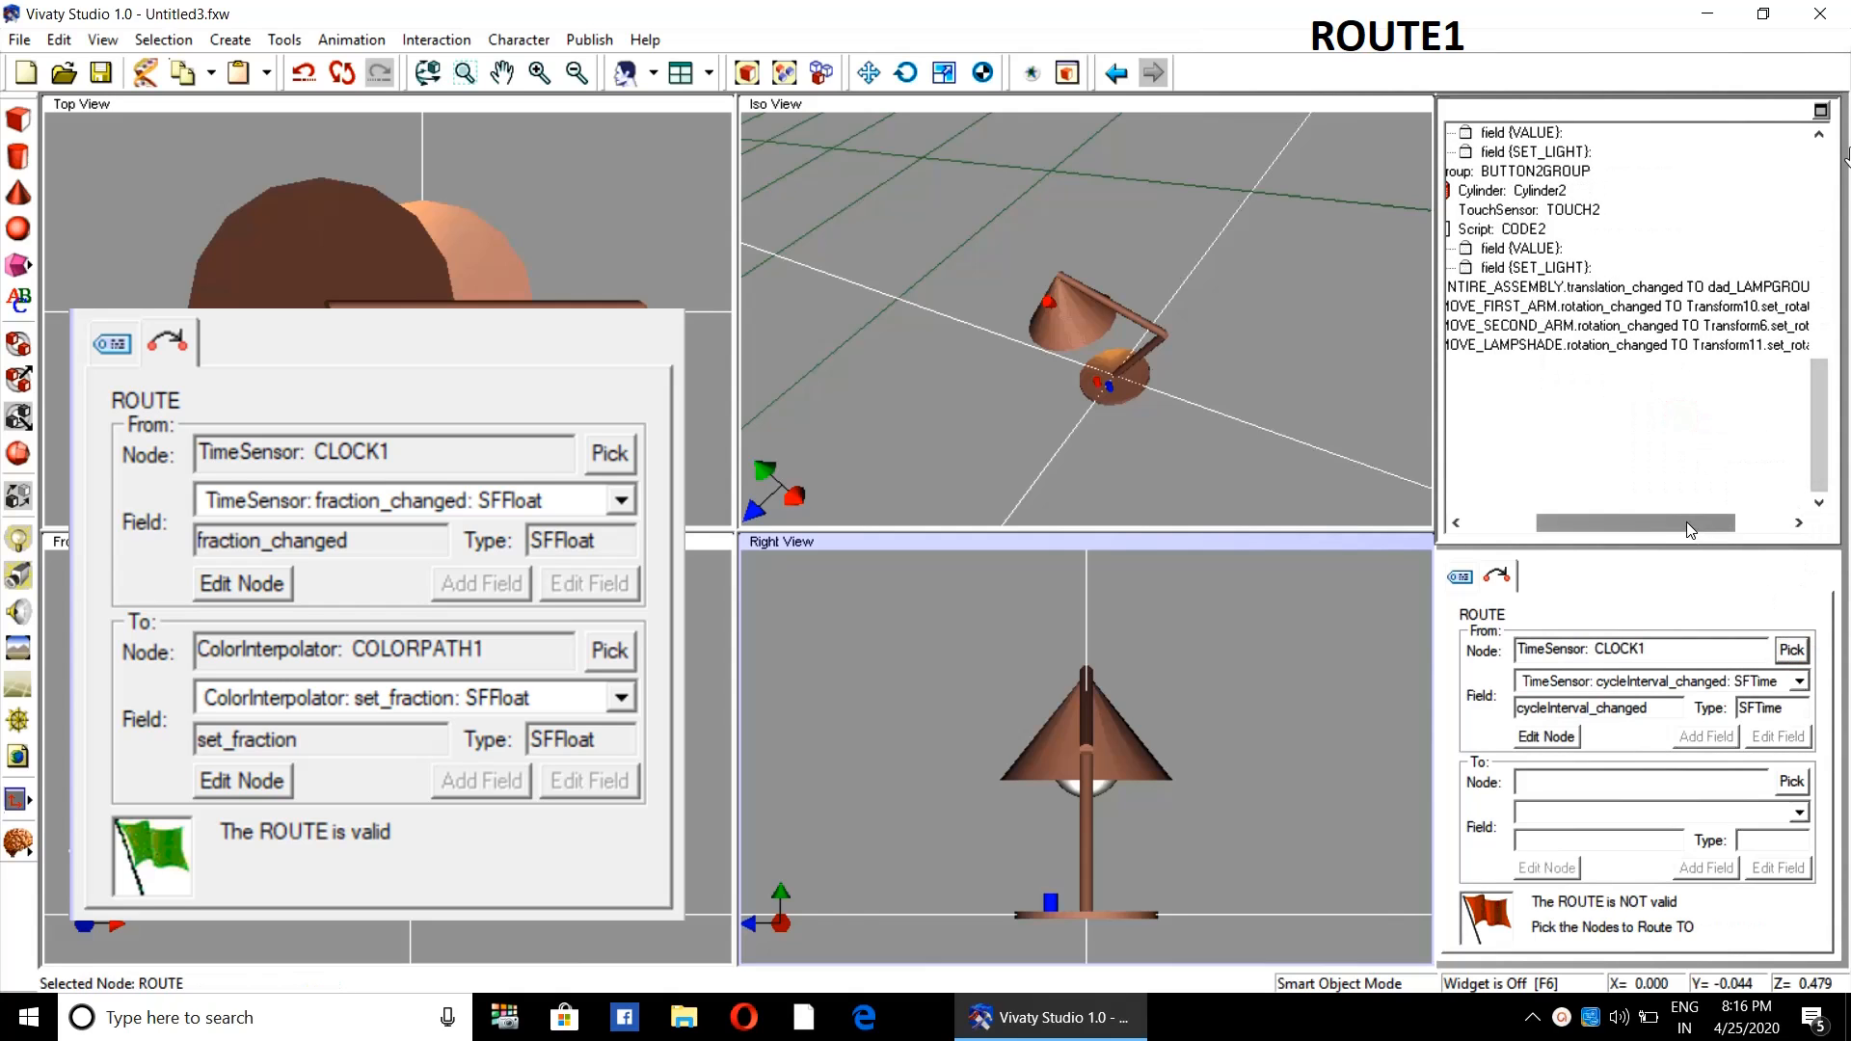
- Pick ColorInterpolator COLORPATH1 as the destination node of the CLOCK1 route
left_click_drag(1683, 522, 1612, 526)
left_click(1791, 782)
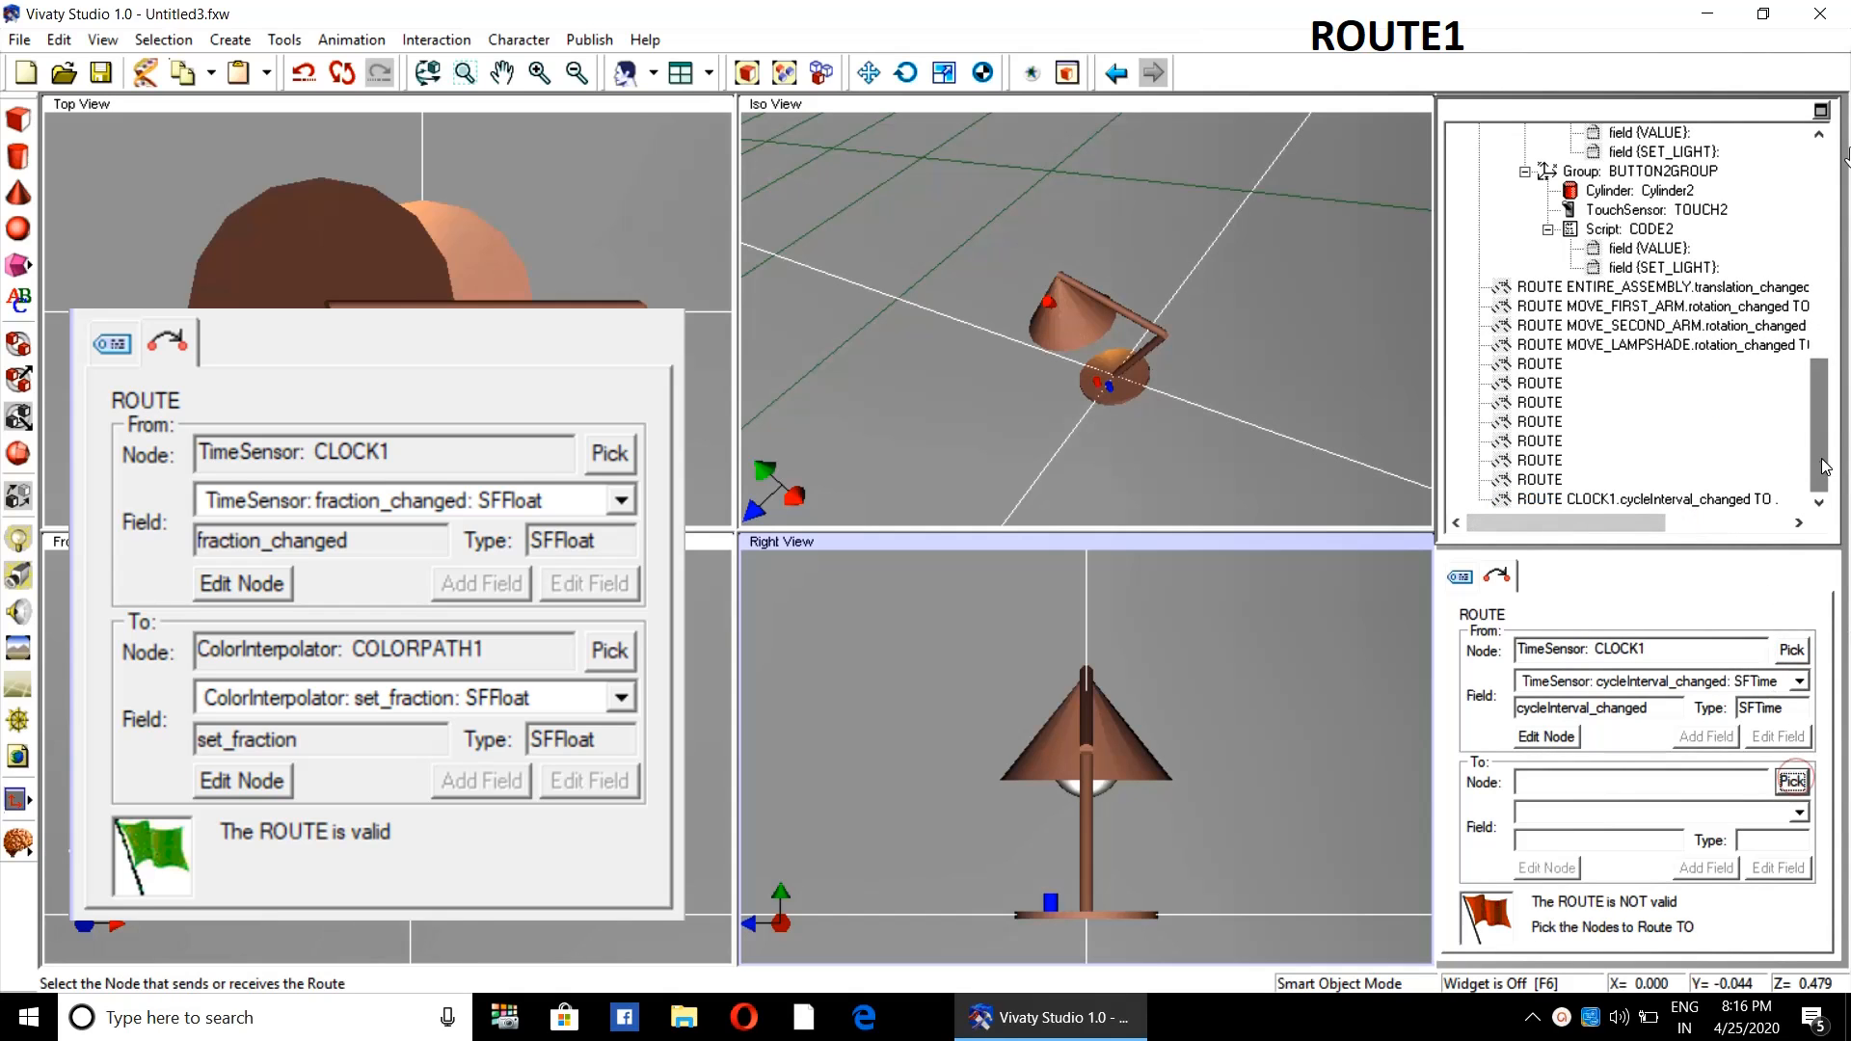
left_click_drag(1819, 460, 1834, 334)
left_click_drag(1602, 518, 1691, 521)
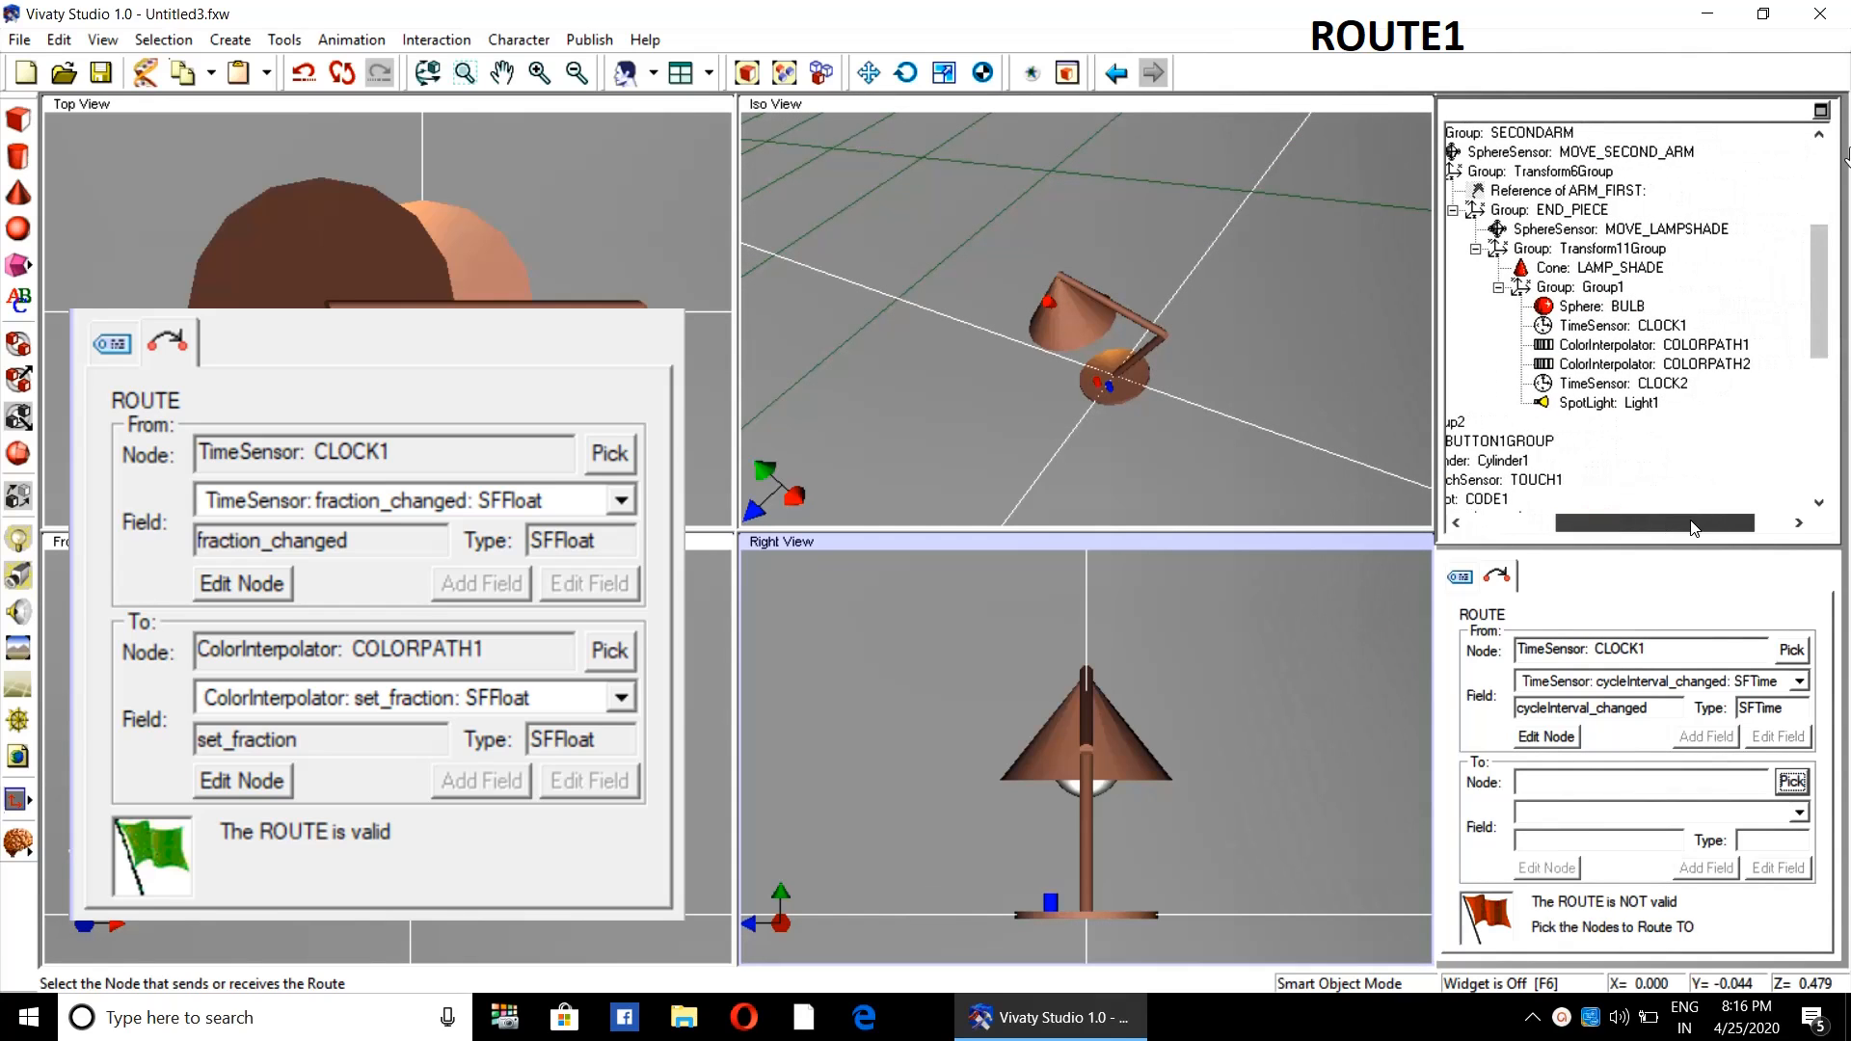
left_click(1722, 347)
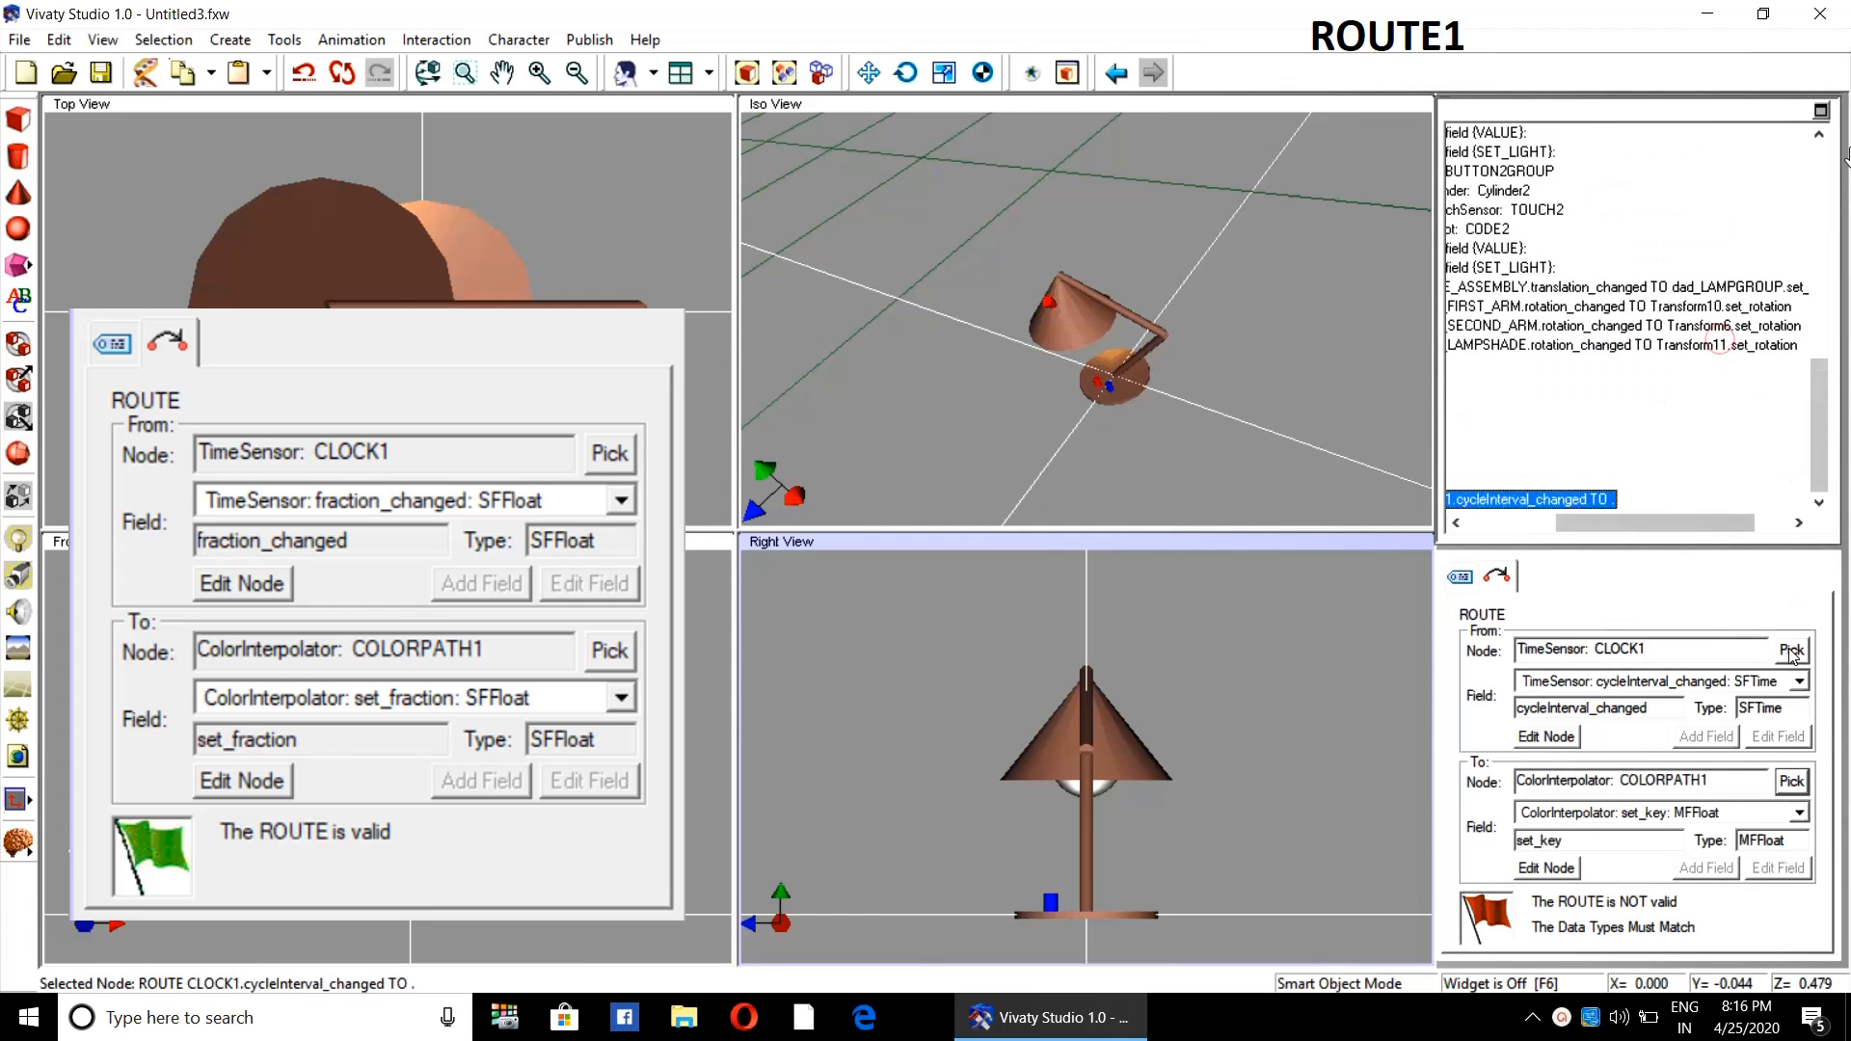
- Set the CLOCK1 route's source field to fraction_changed and its destination field to set_fraction, then reselect the route in the tree
left_click(1799, 681)
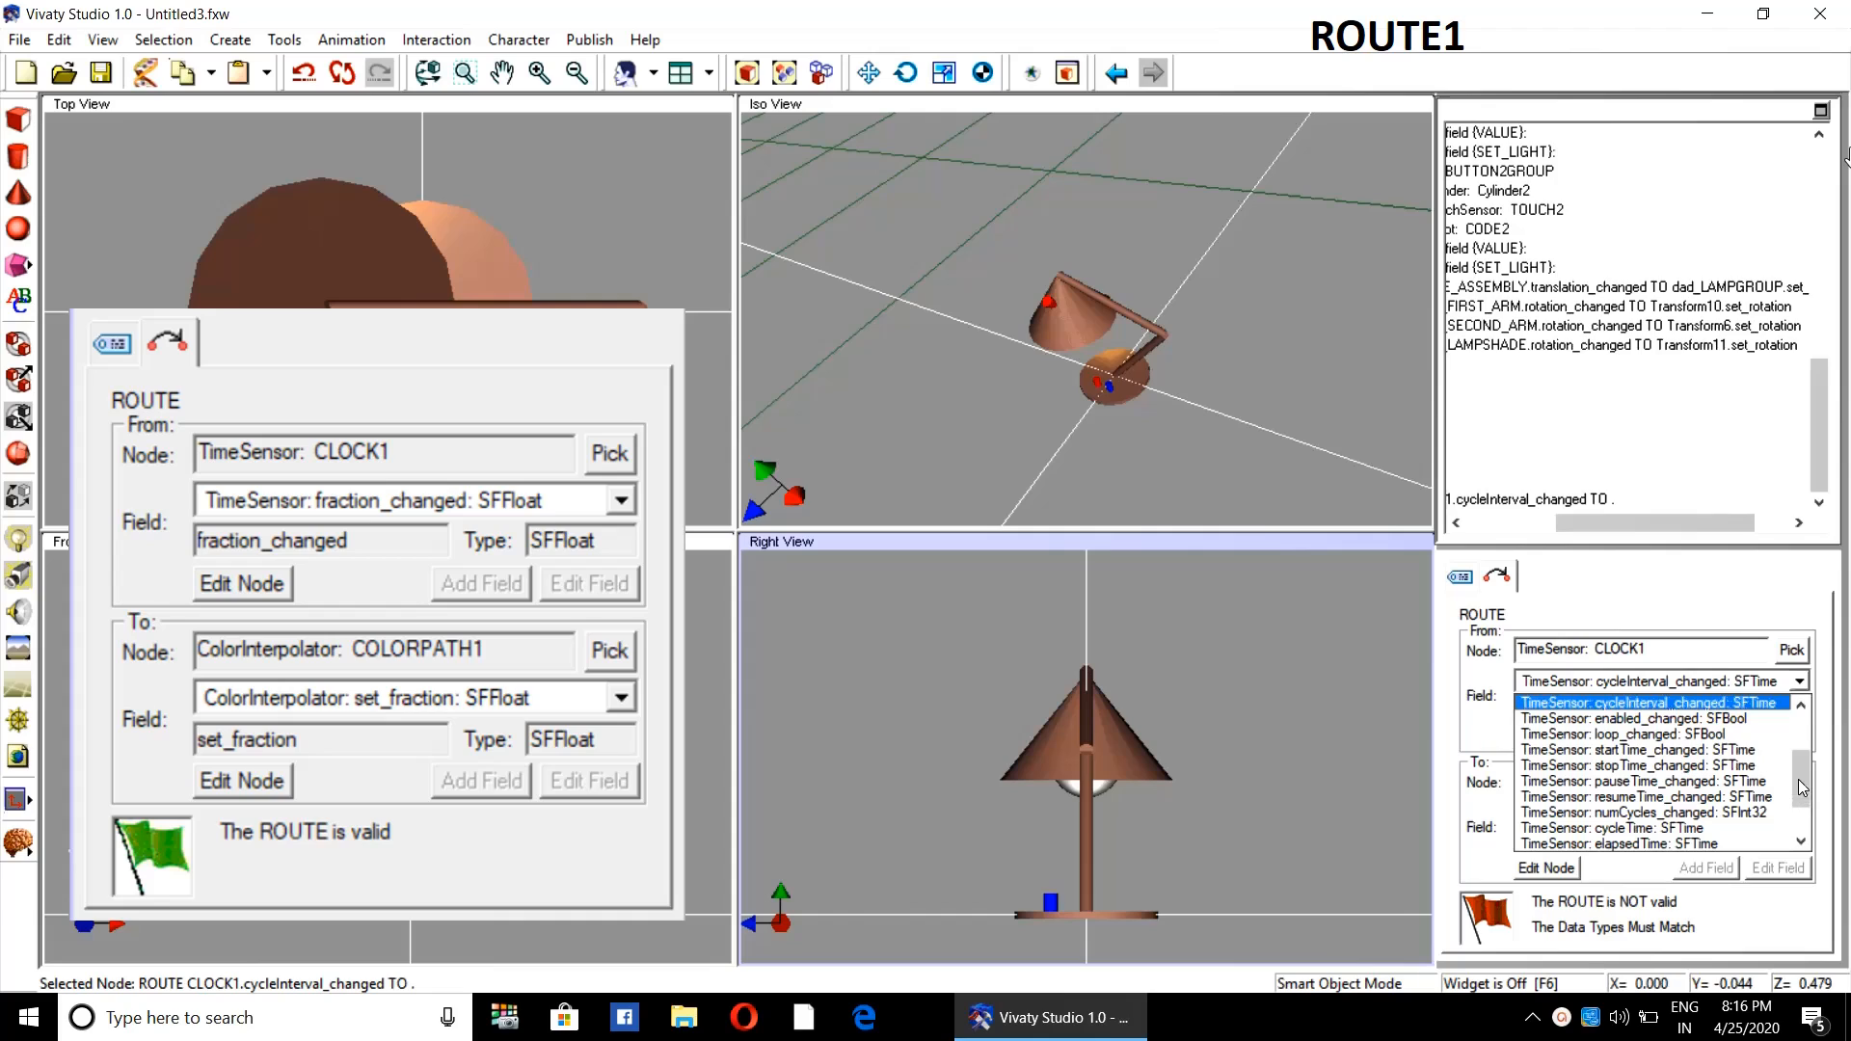
left_click_drag(1799, 792, 1801, 815)
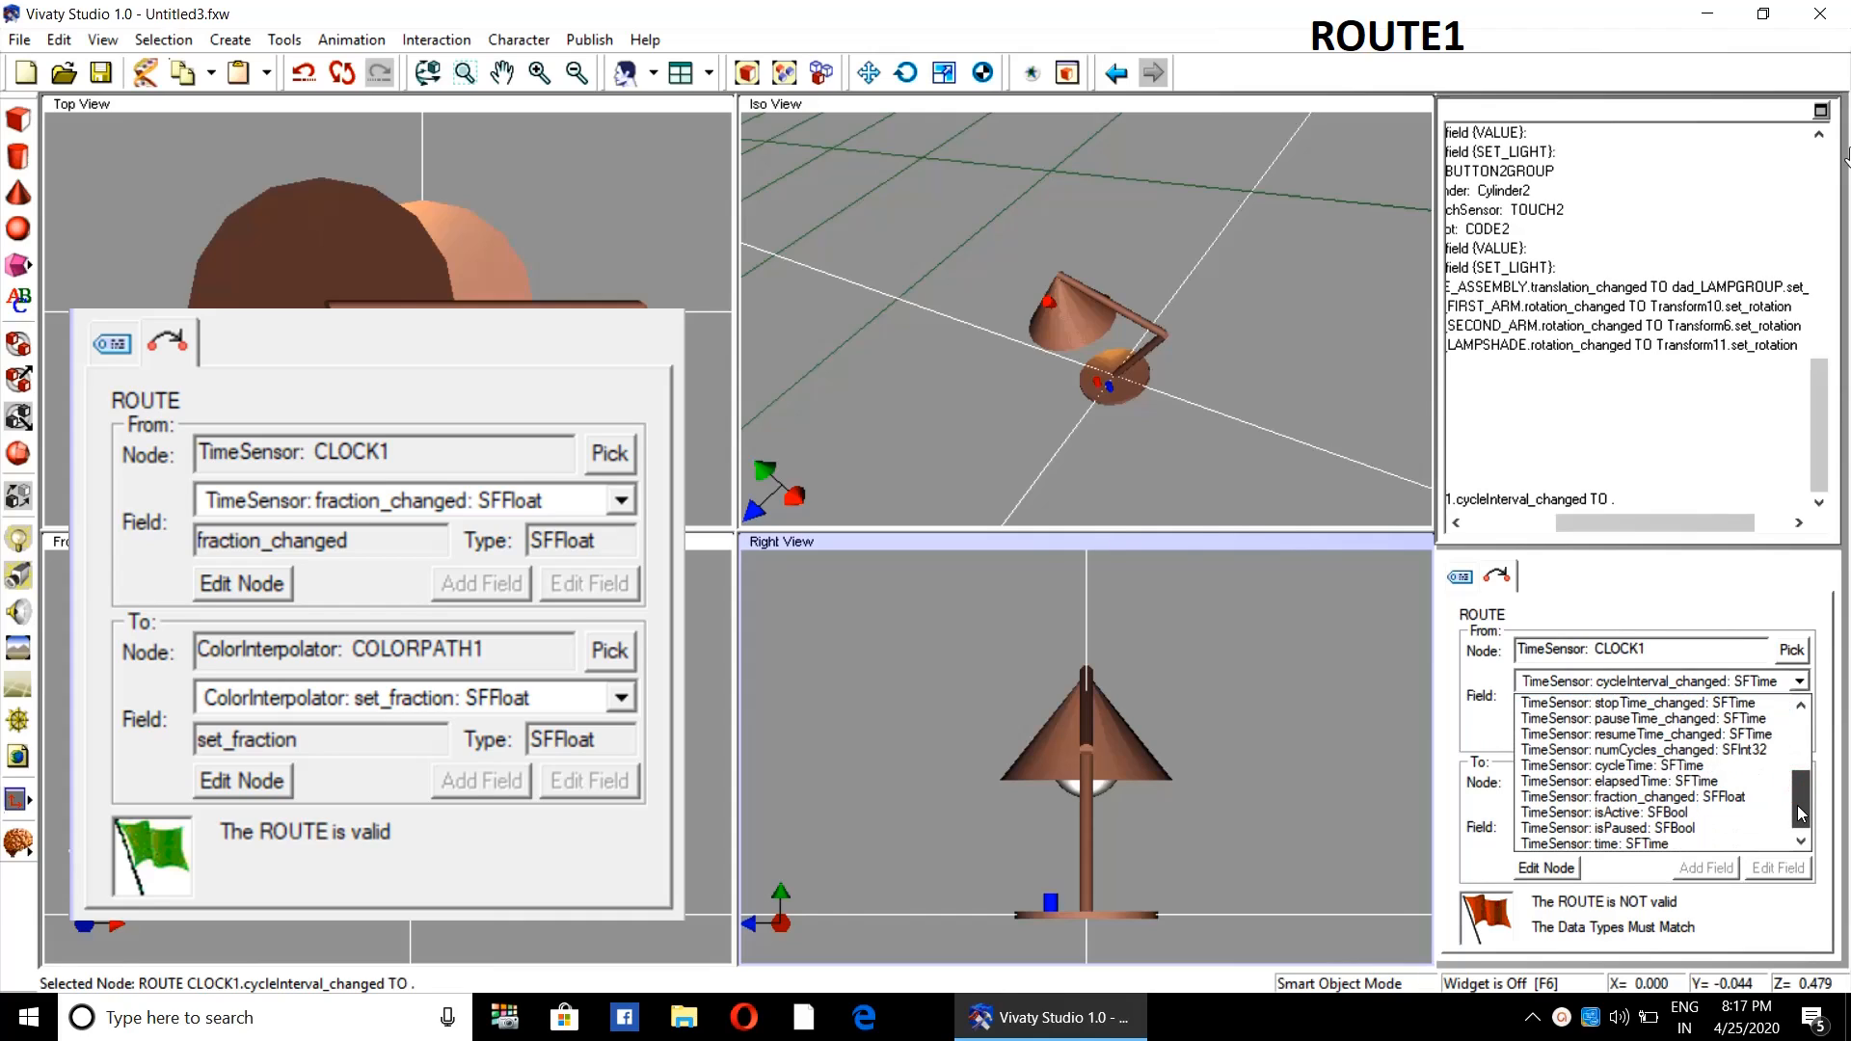
left_click(1747, 796)
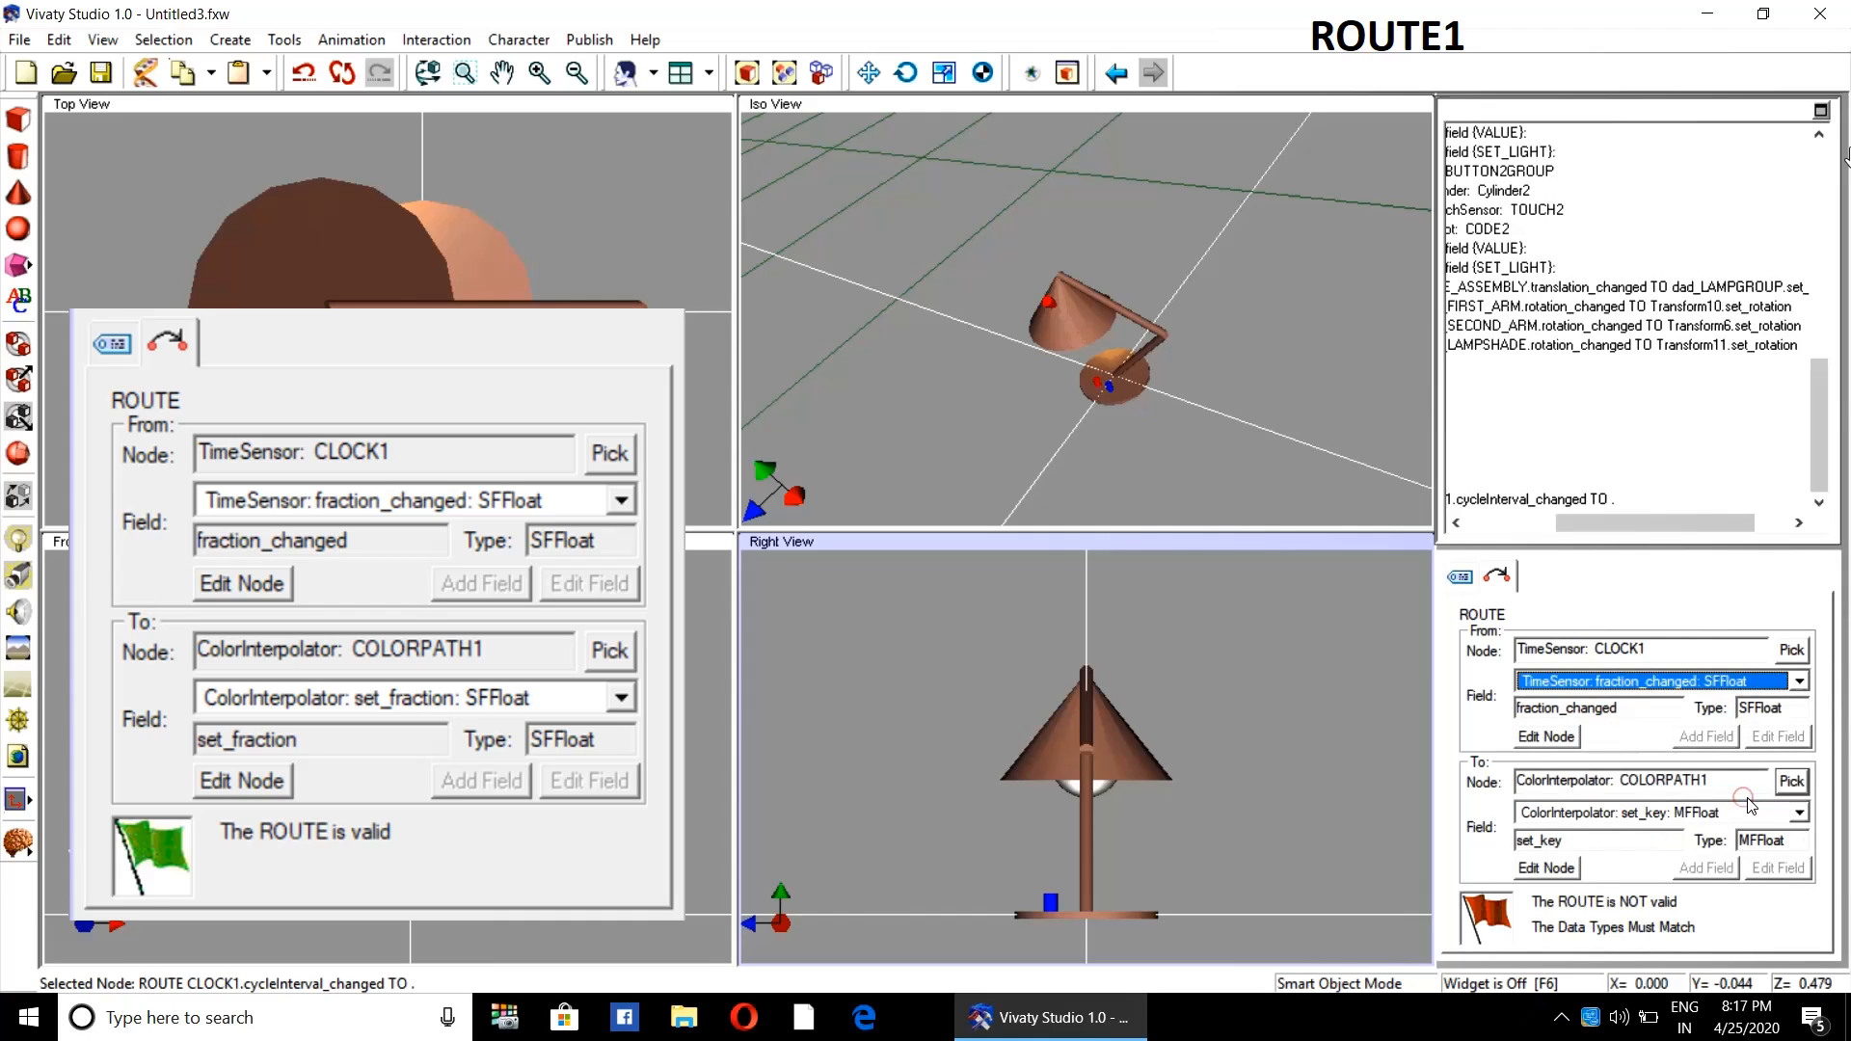
left_click(1797, 821)
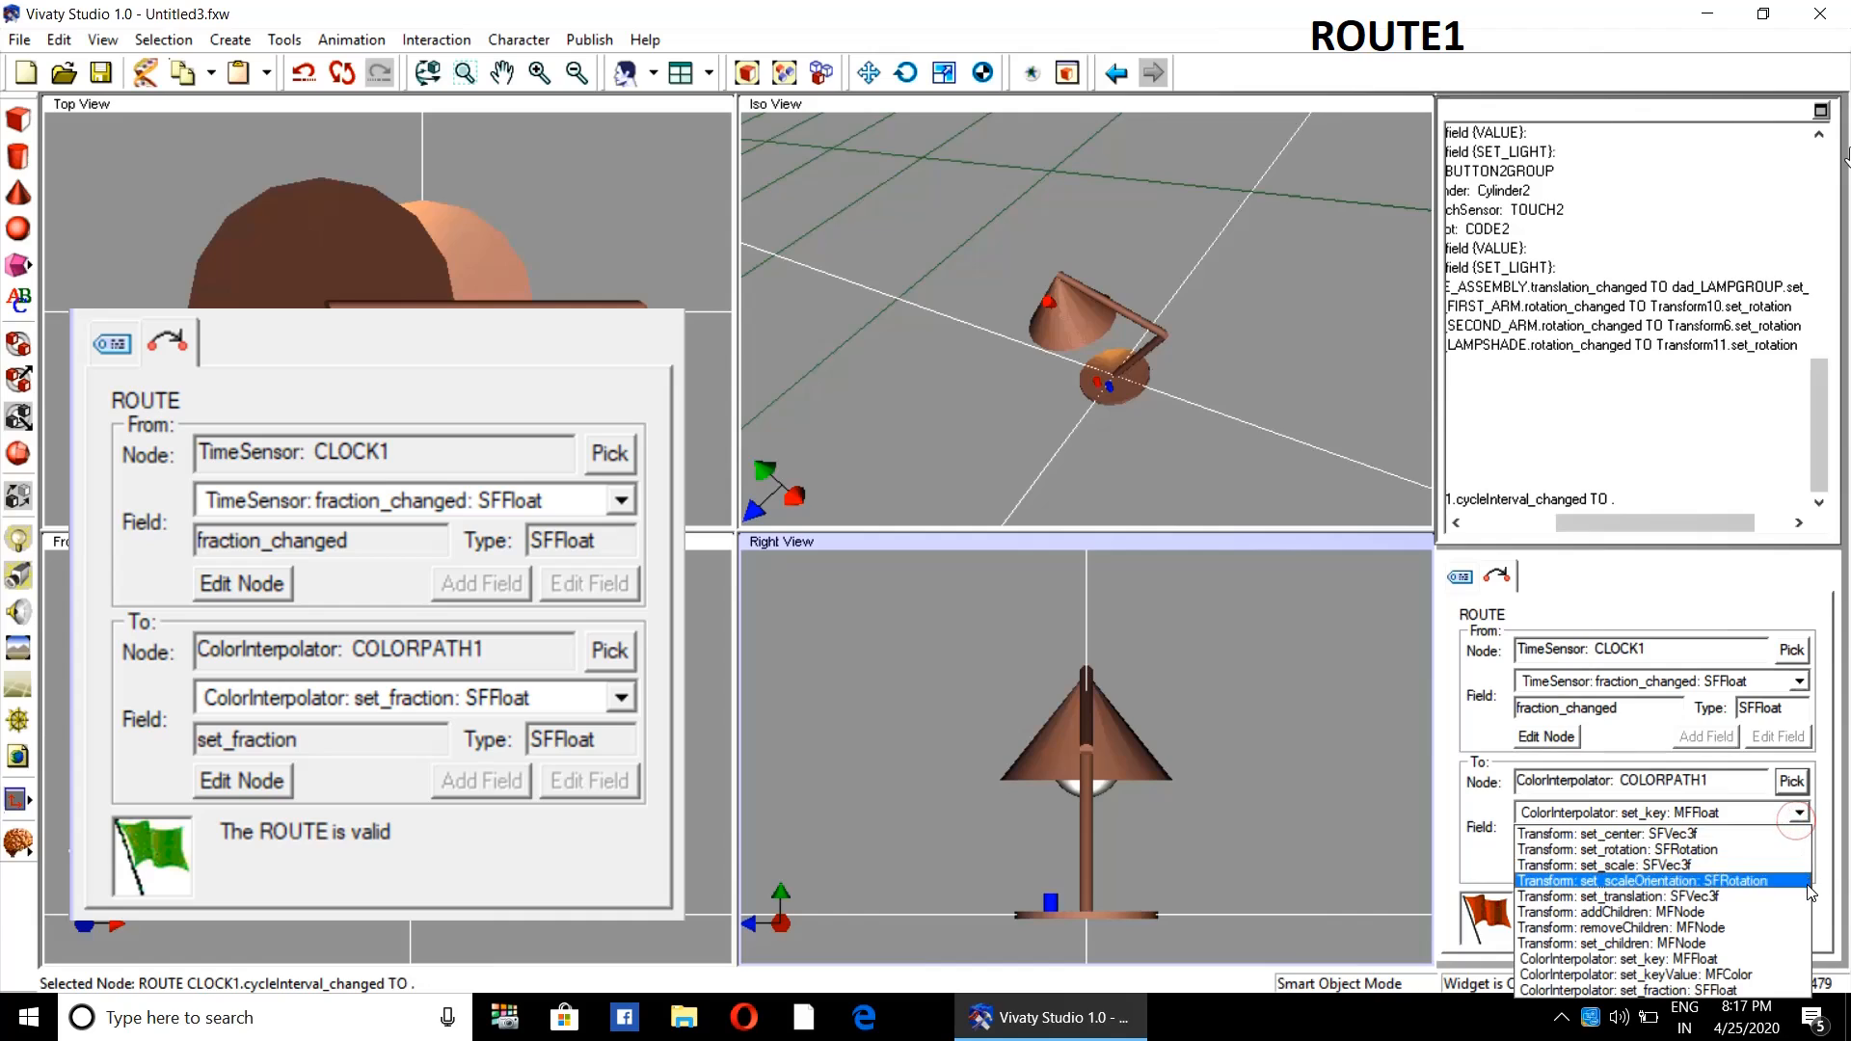
left_click(1761, 990)
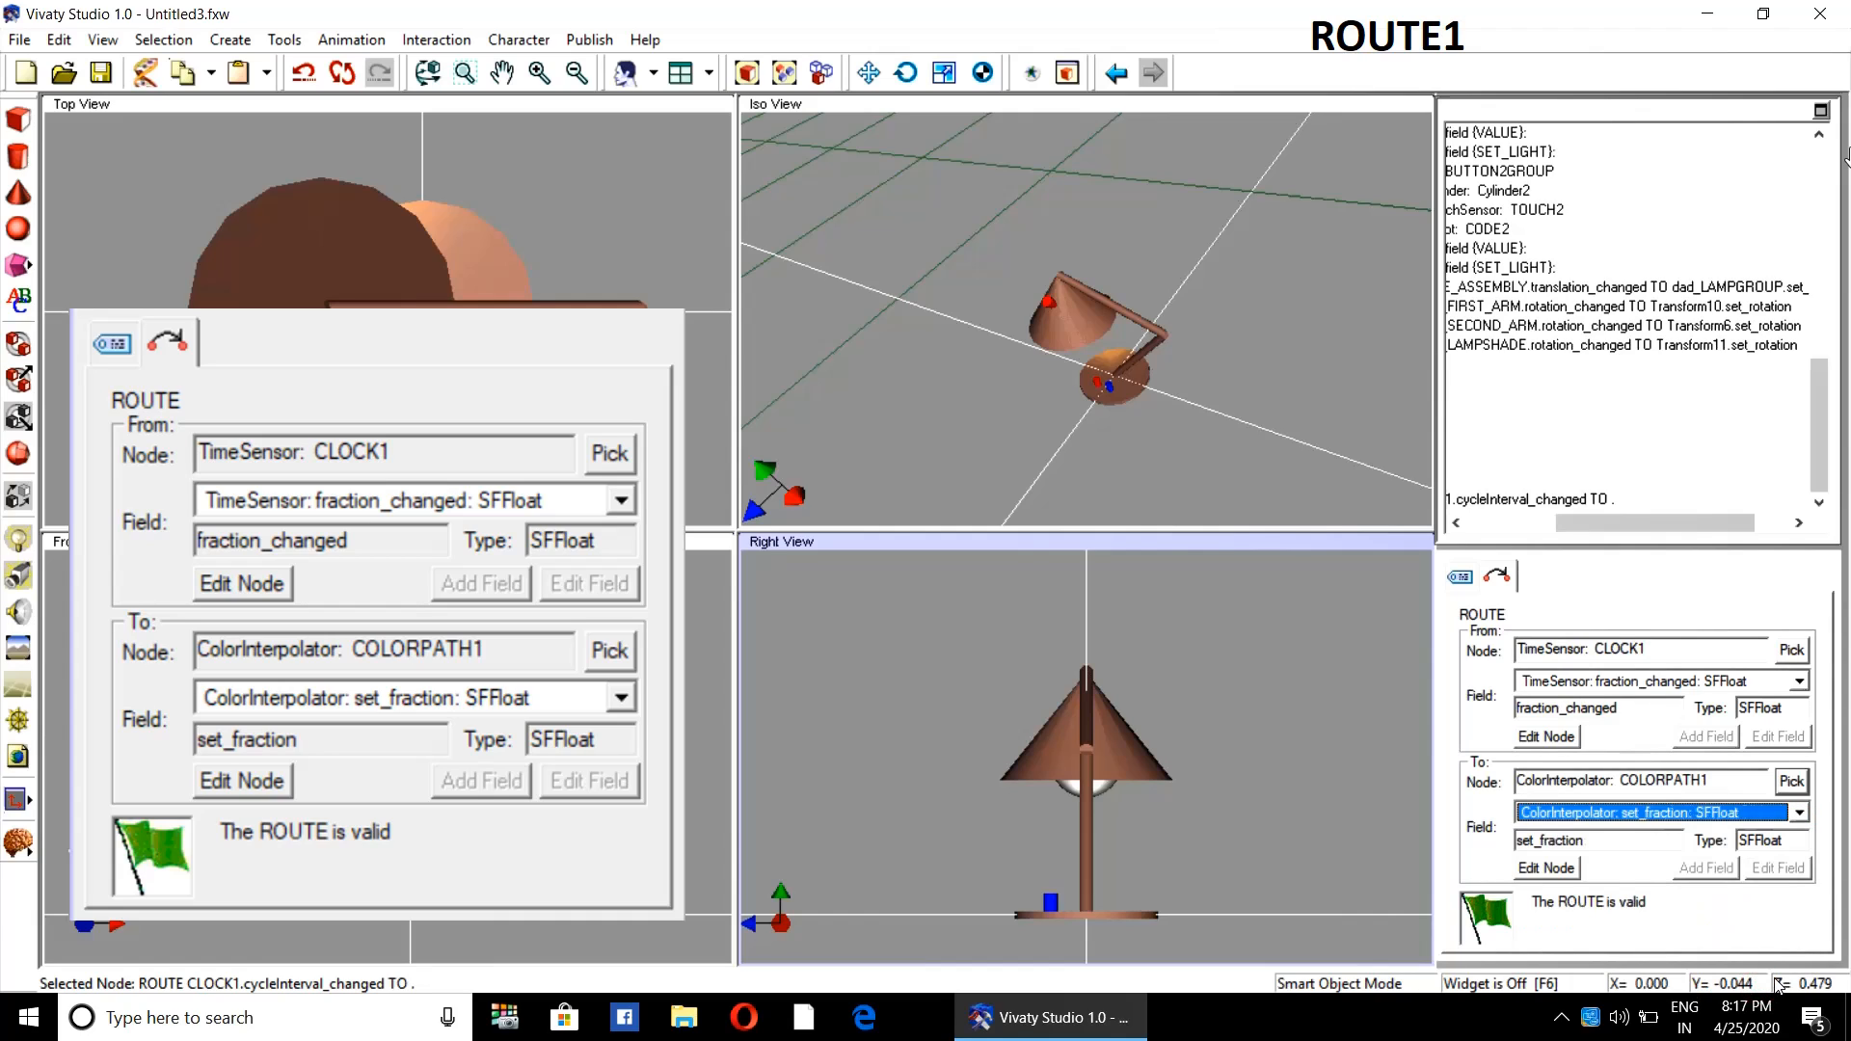
left_click(1333, 779)
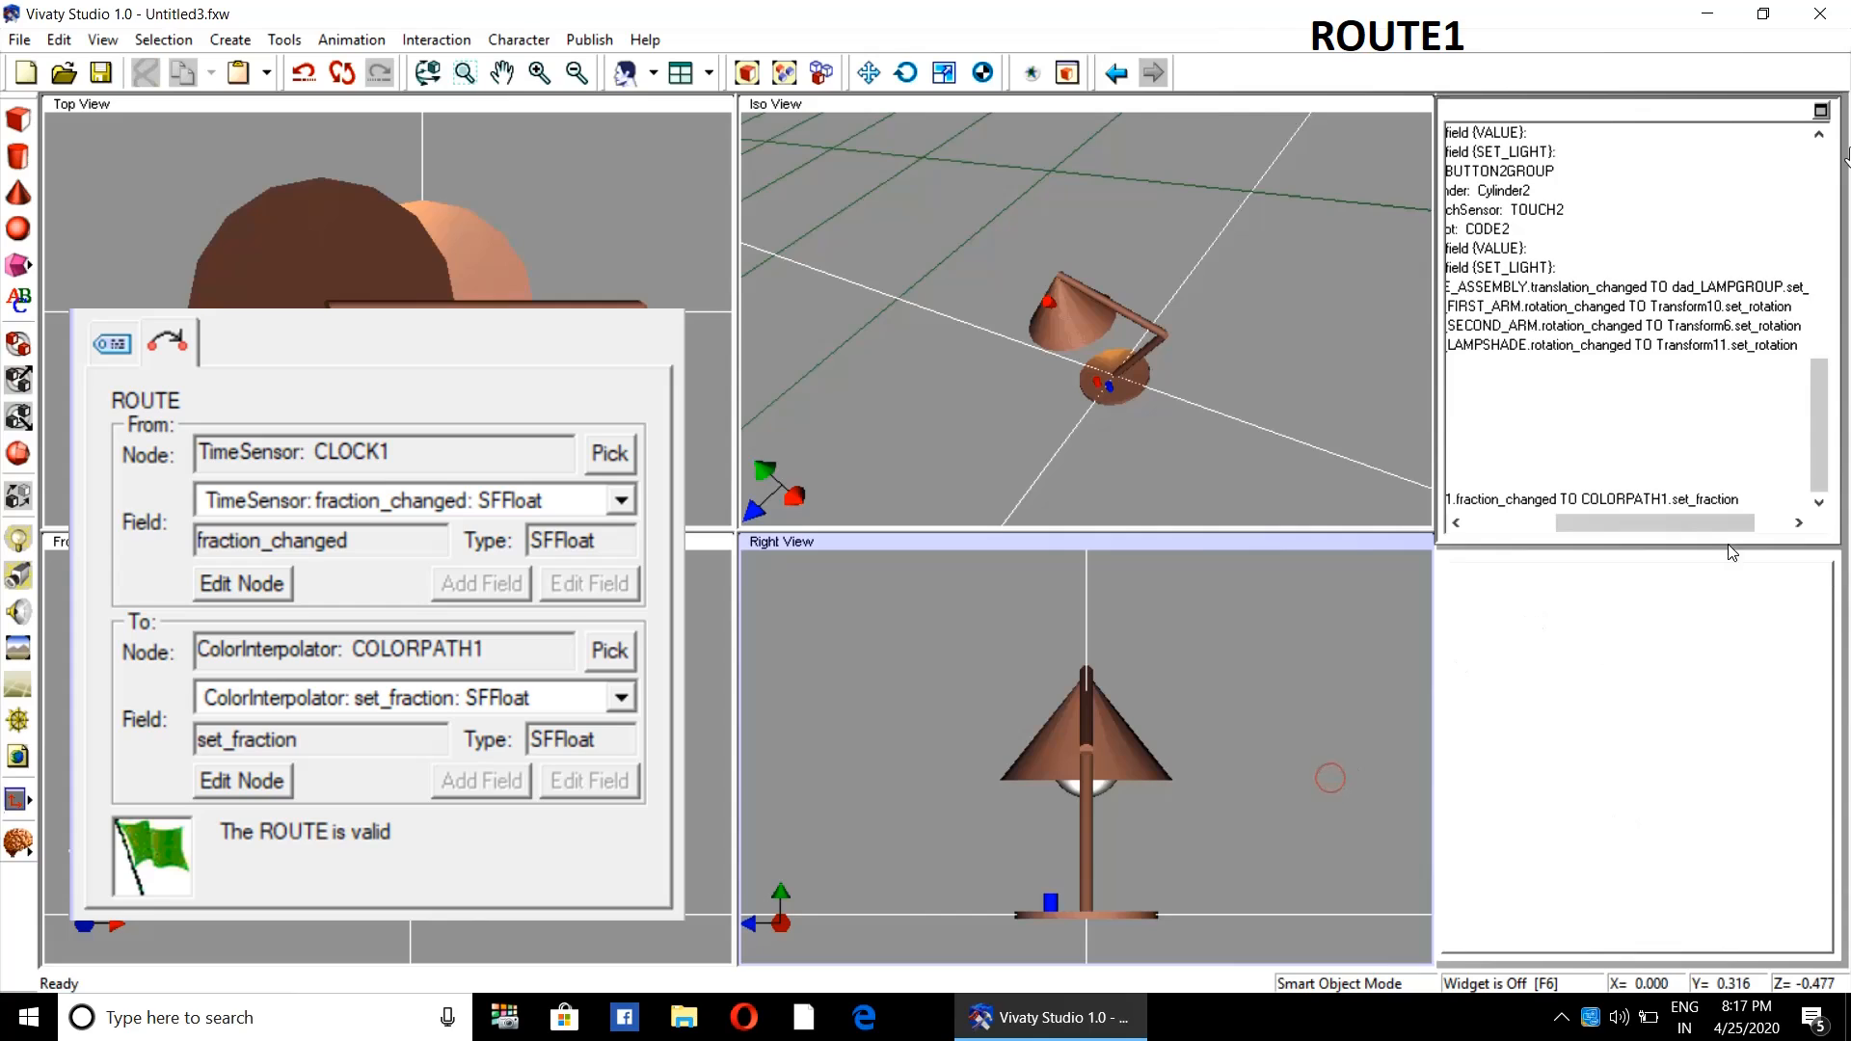
left_click_drag(1710, 528, 1620, 528)
left_click(1623, 497)
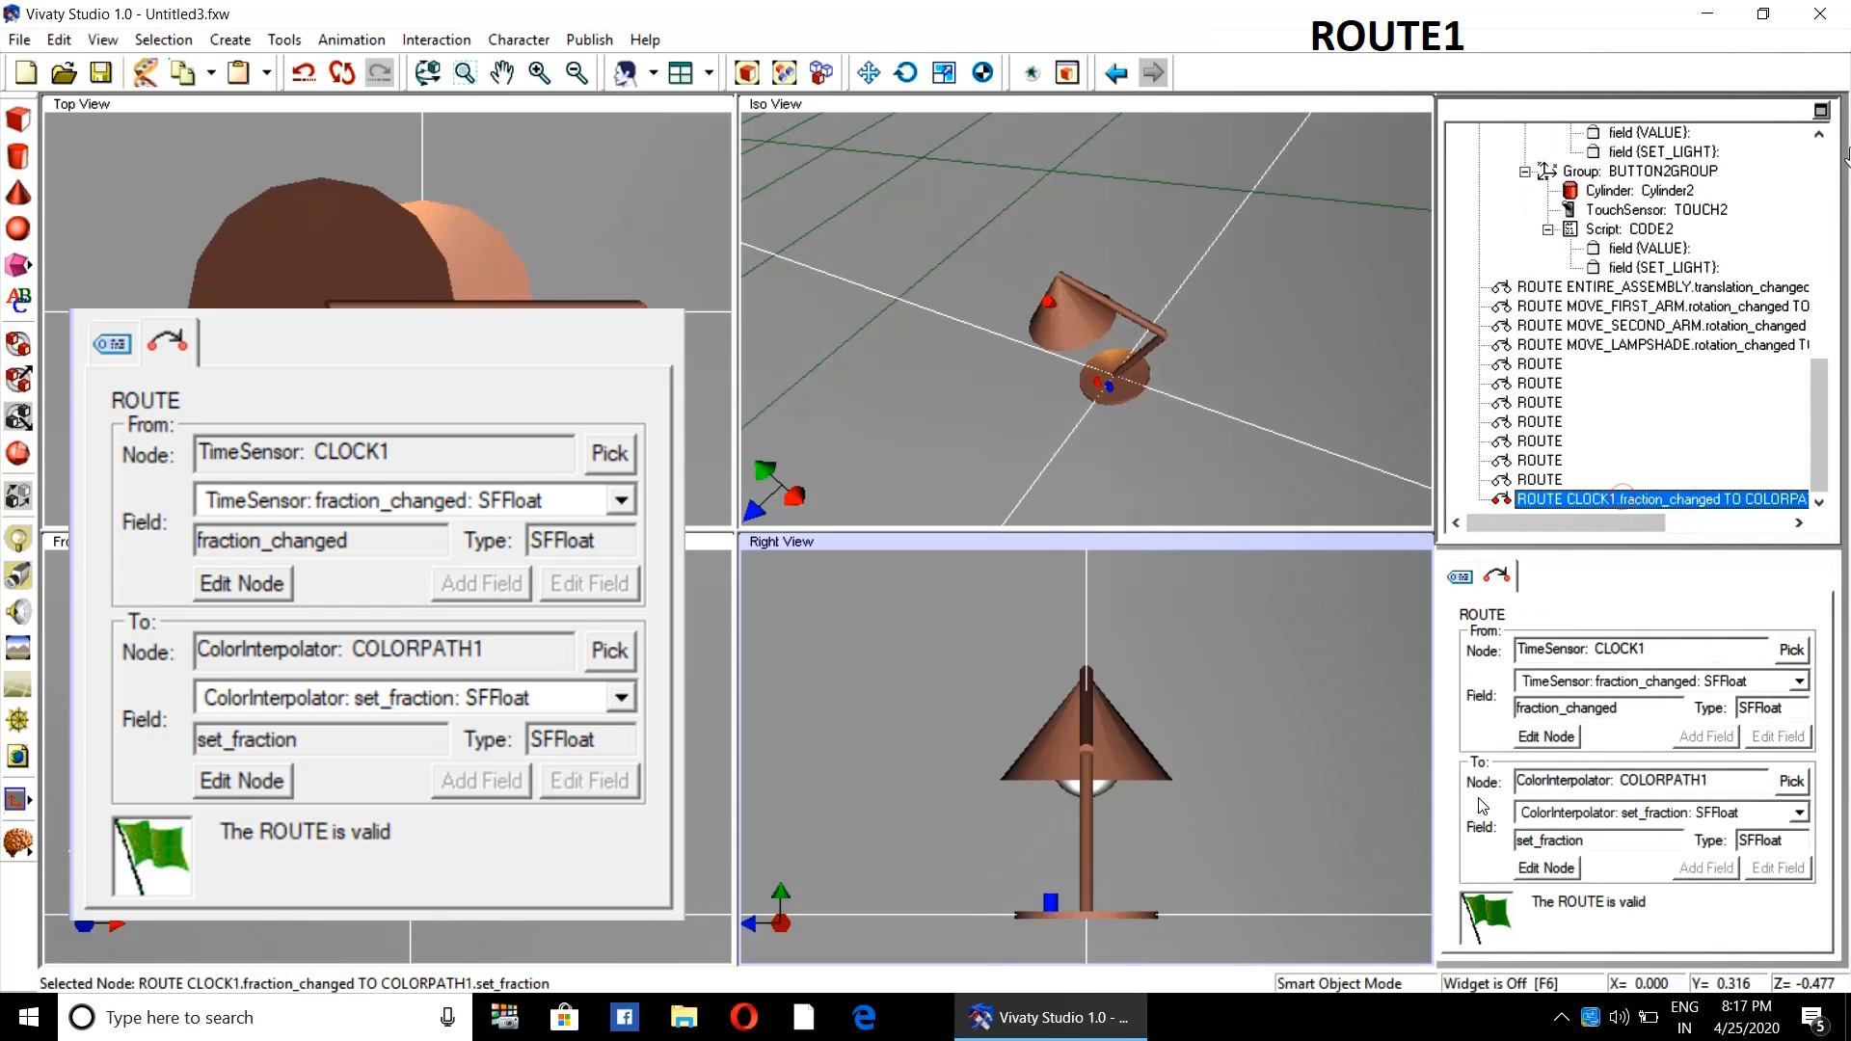
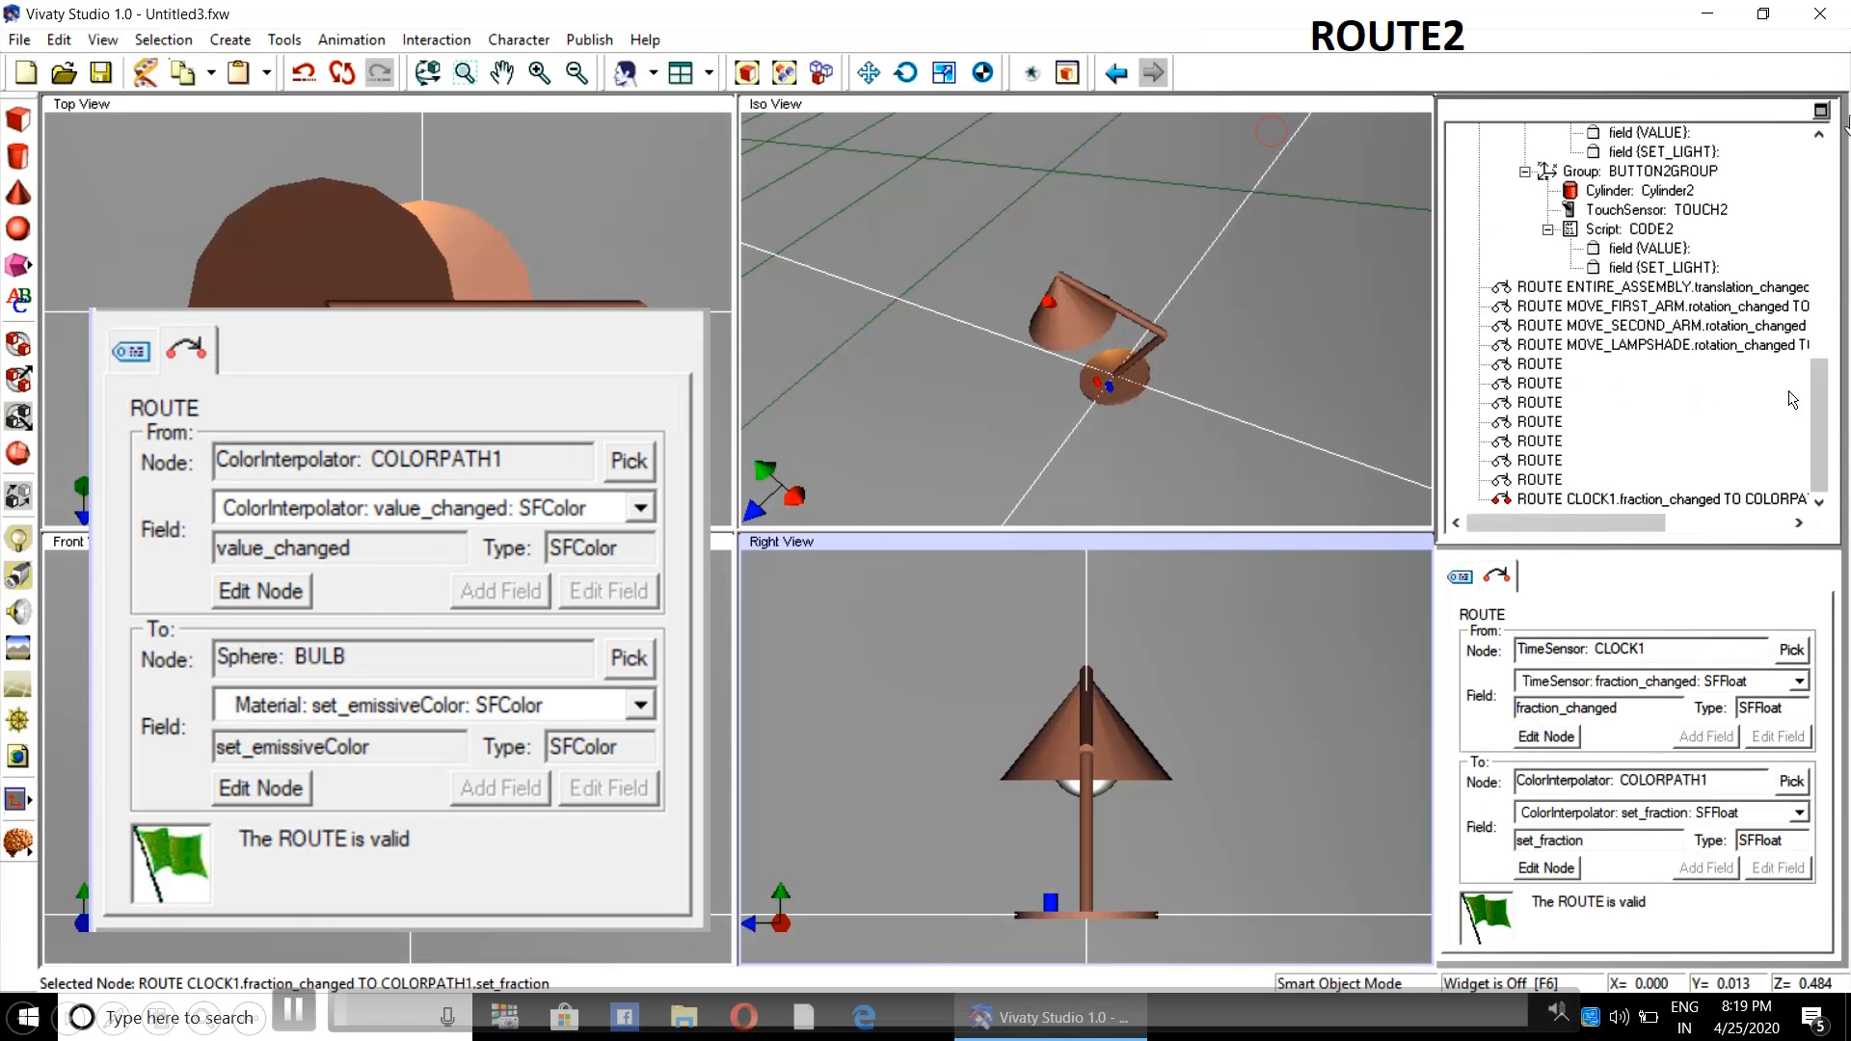
- Select the blank ROUTE just above the CLOCK1 route and pick ColorInterpolator COLORPATH1 as its source node
left_click_drag(1812, 426, 1830, 341)
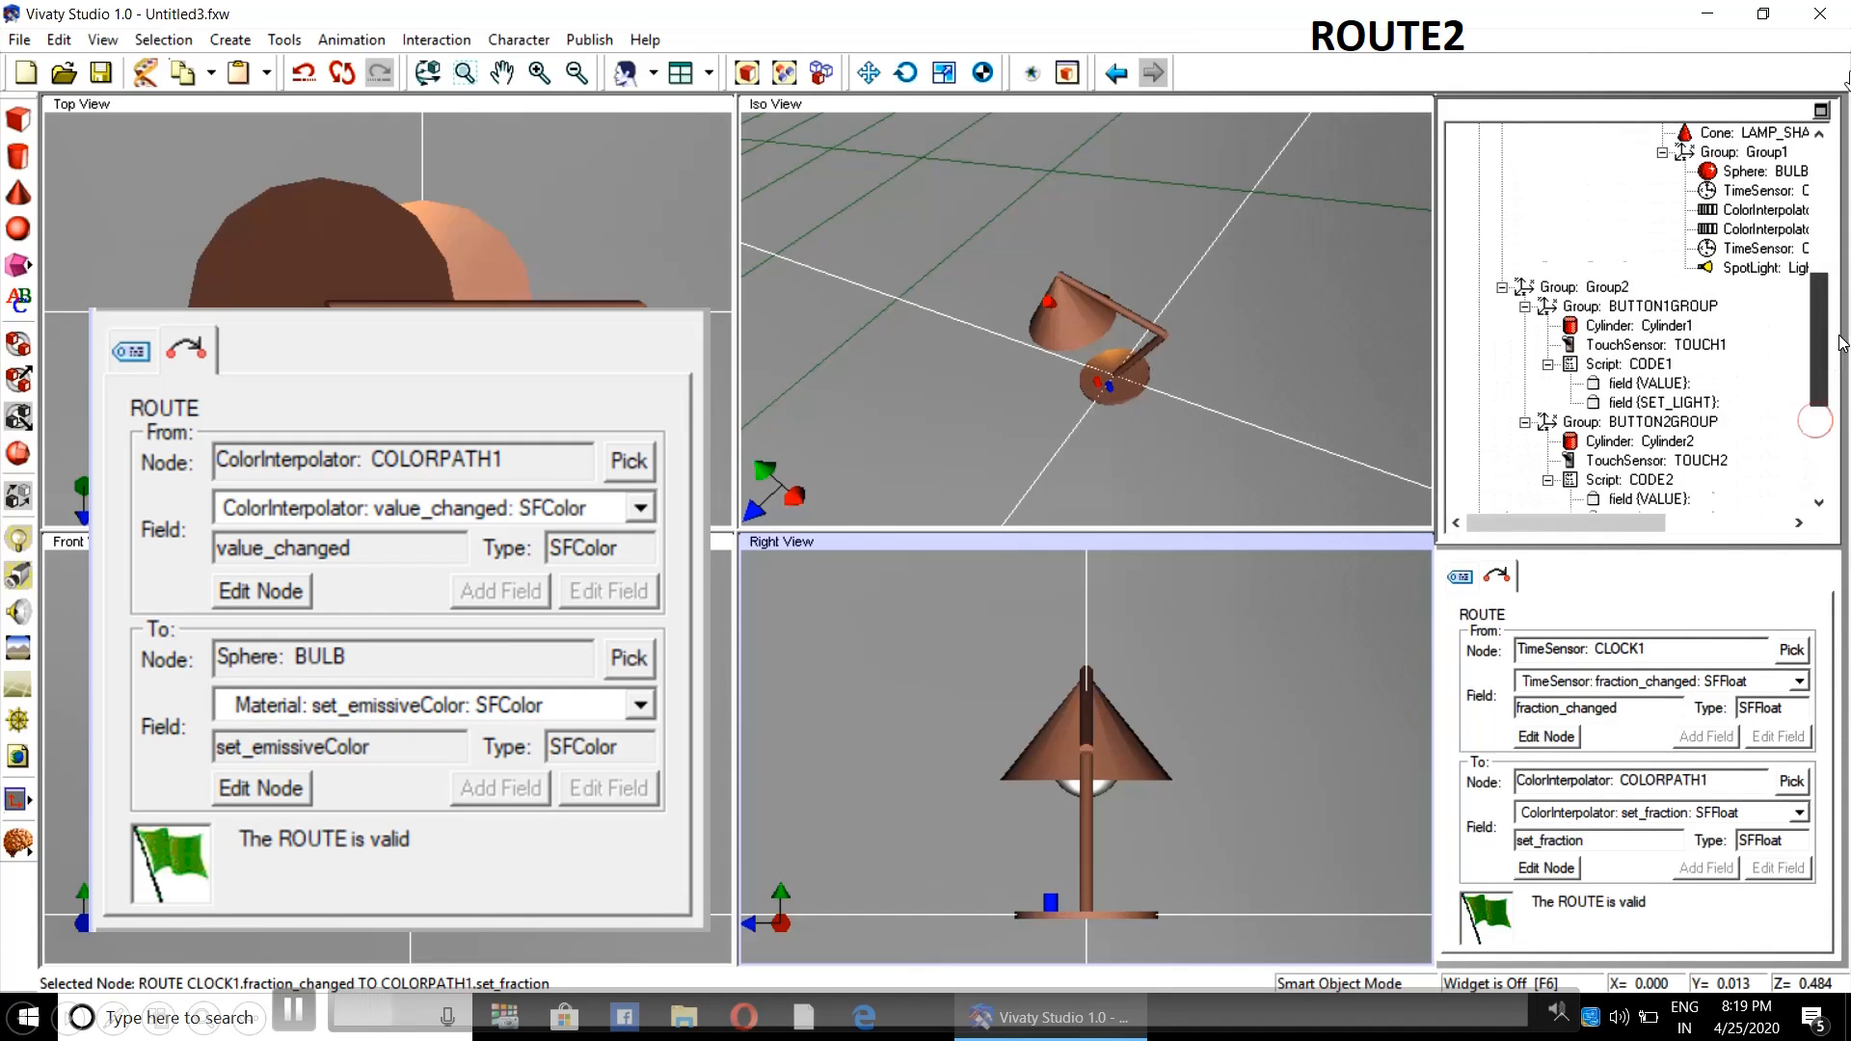
left_click_drag(1552, 528, 1636, 529)
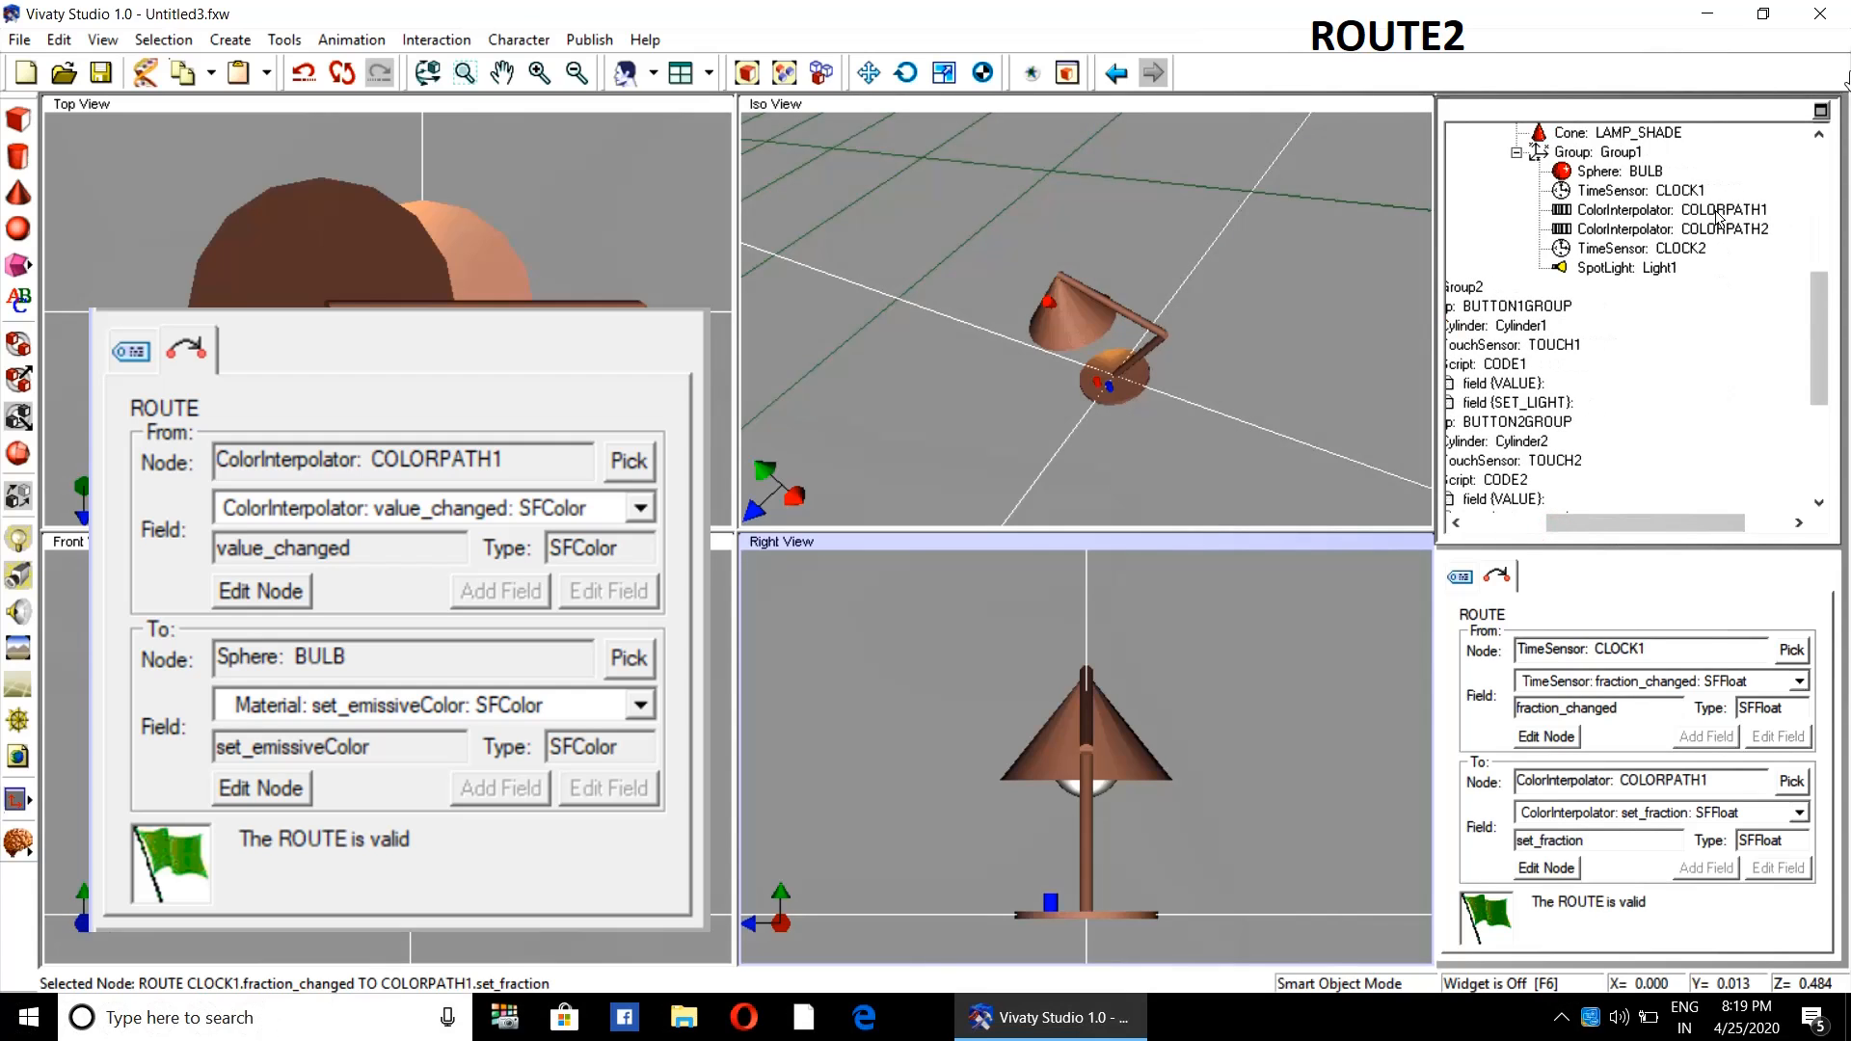
left_click_drag(1691, 521, 1612, 521)
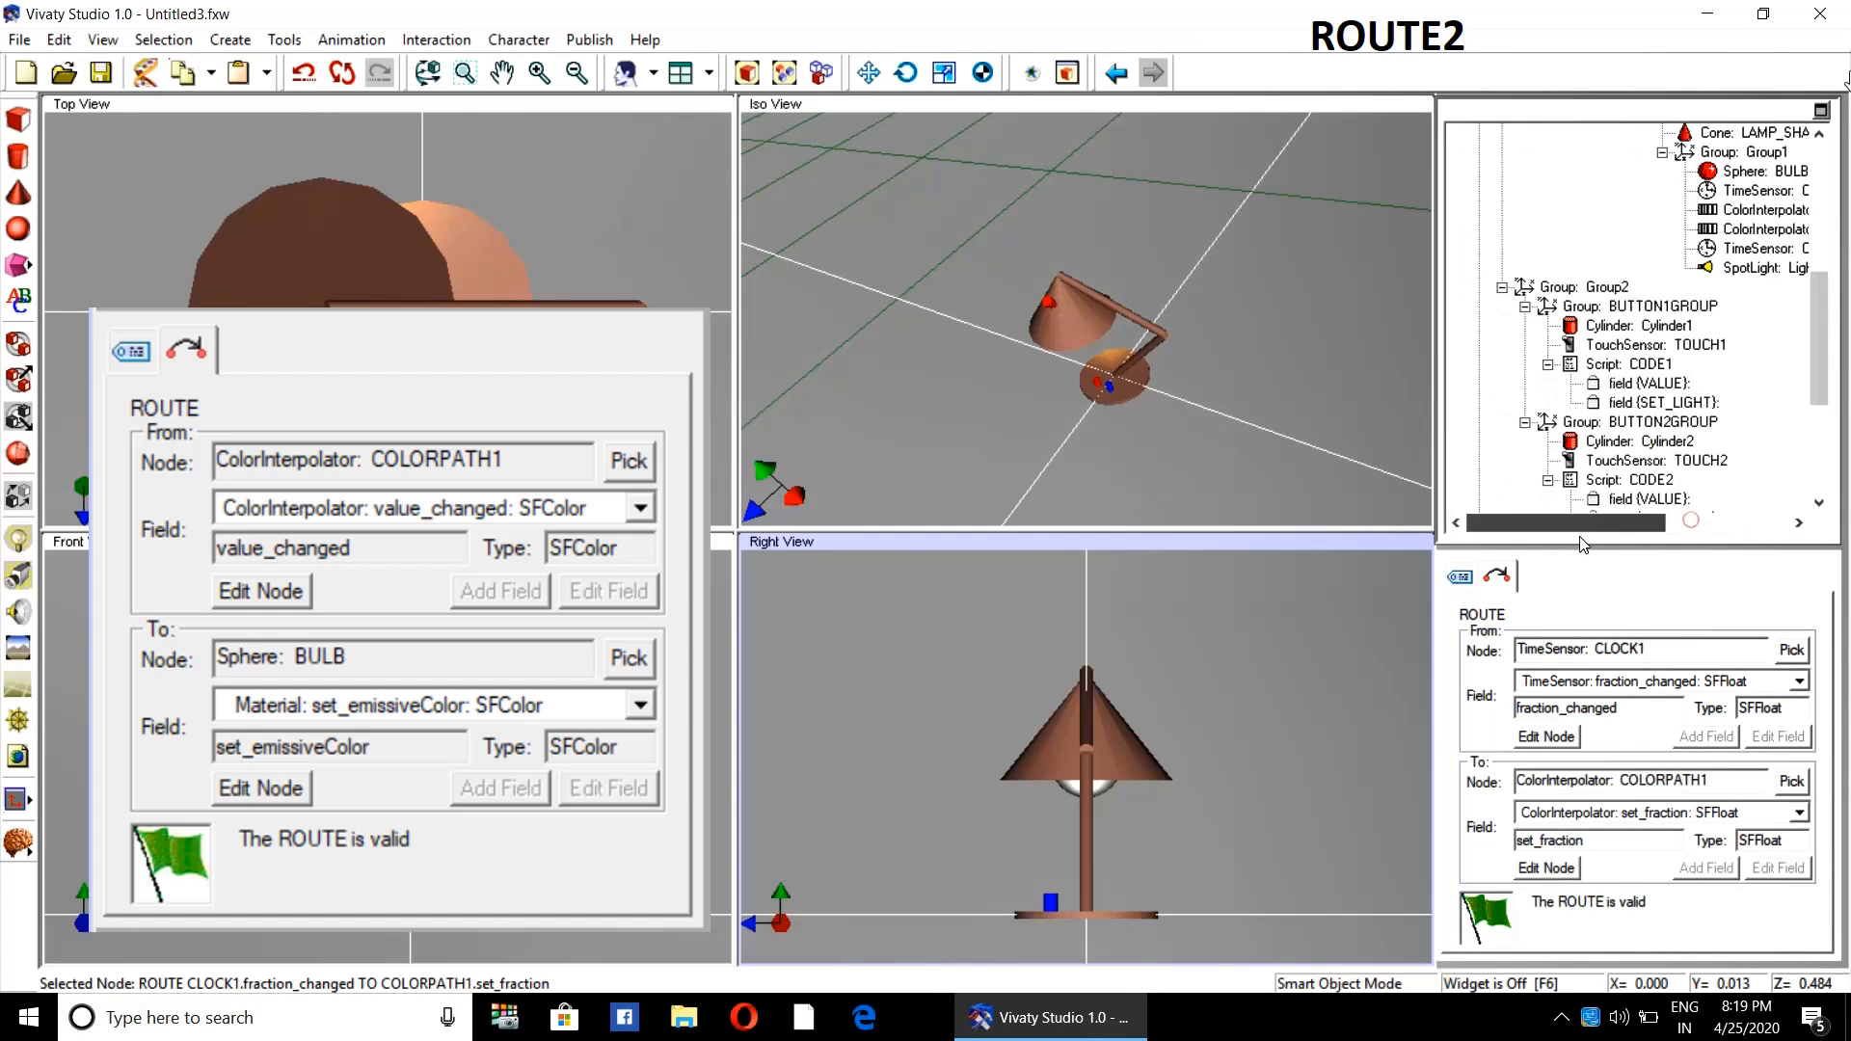
left_click_drag(1820, 354, 1820, 440)
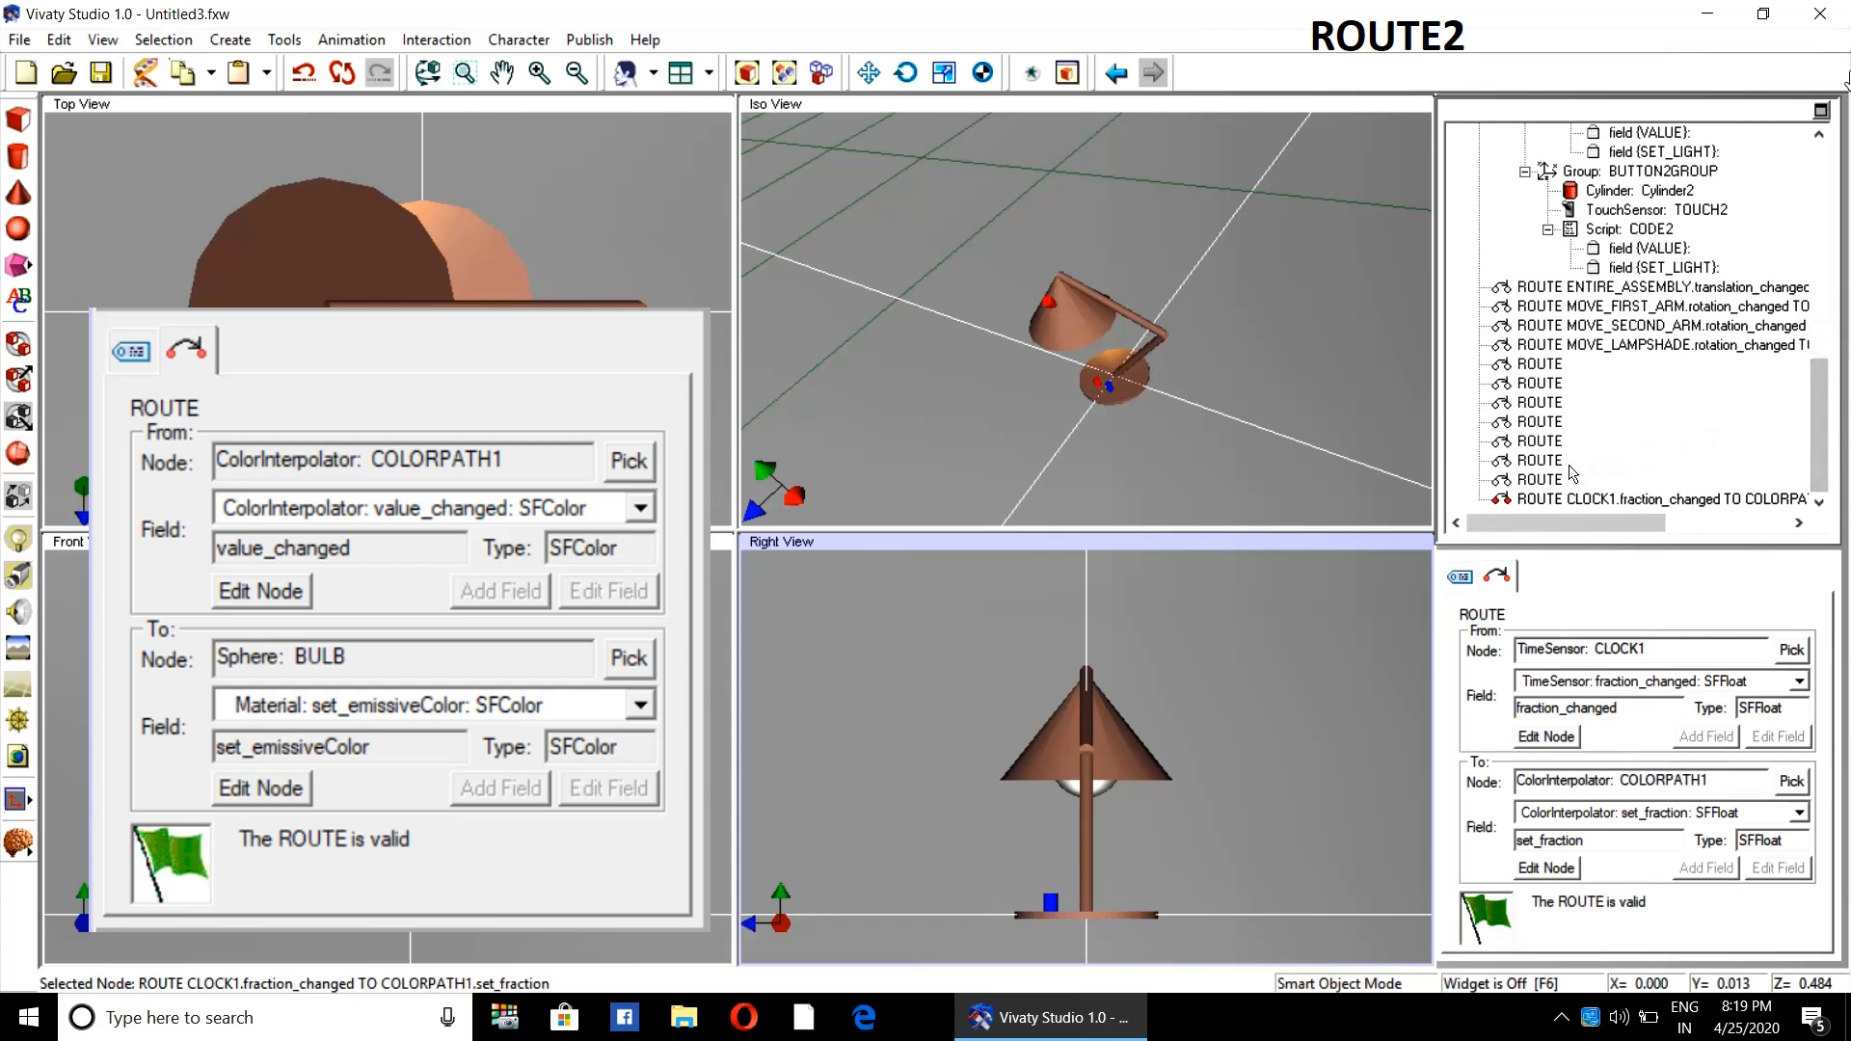
left_click(1542, 479)
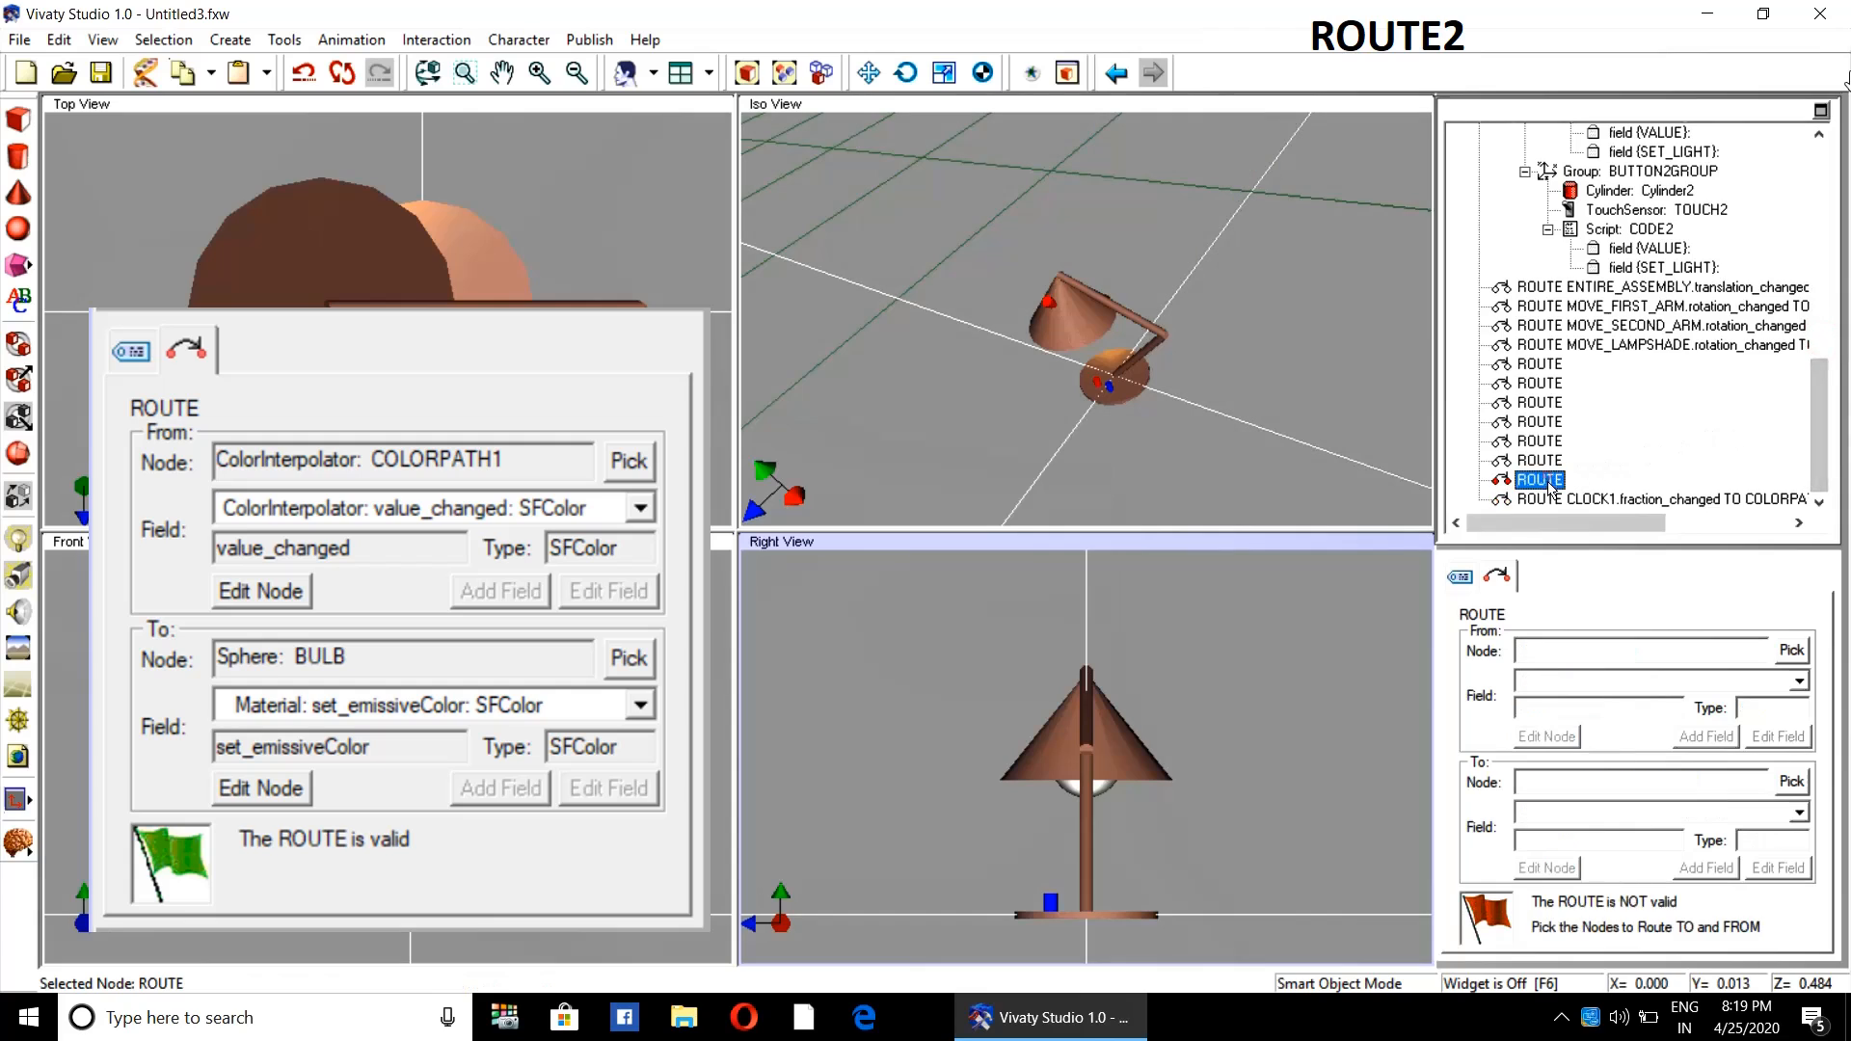
left_click(1793, 651)
left_click_drag(1541, 523, 1627, 520)
left_click_drag(1820, 453, 1831, 324)
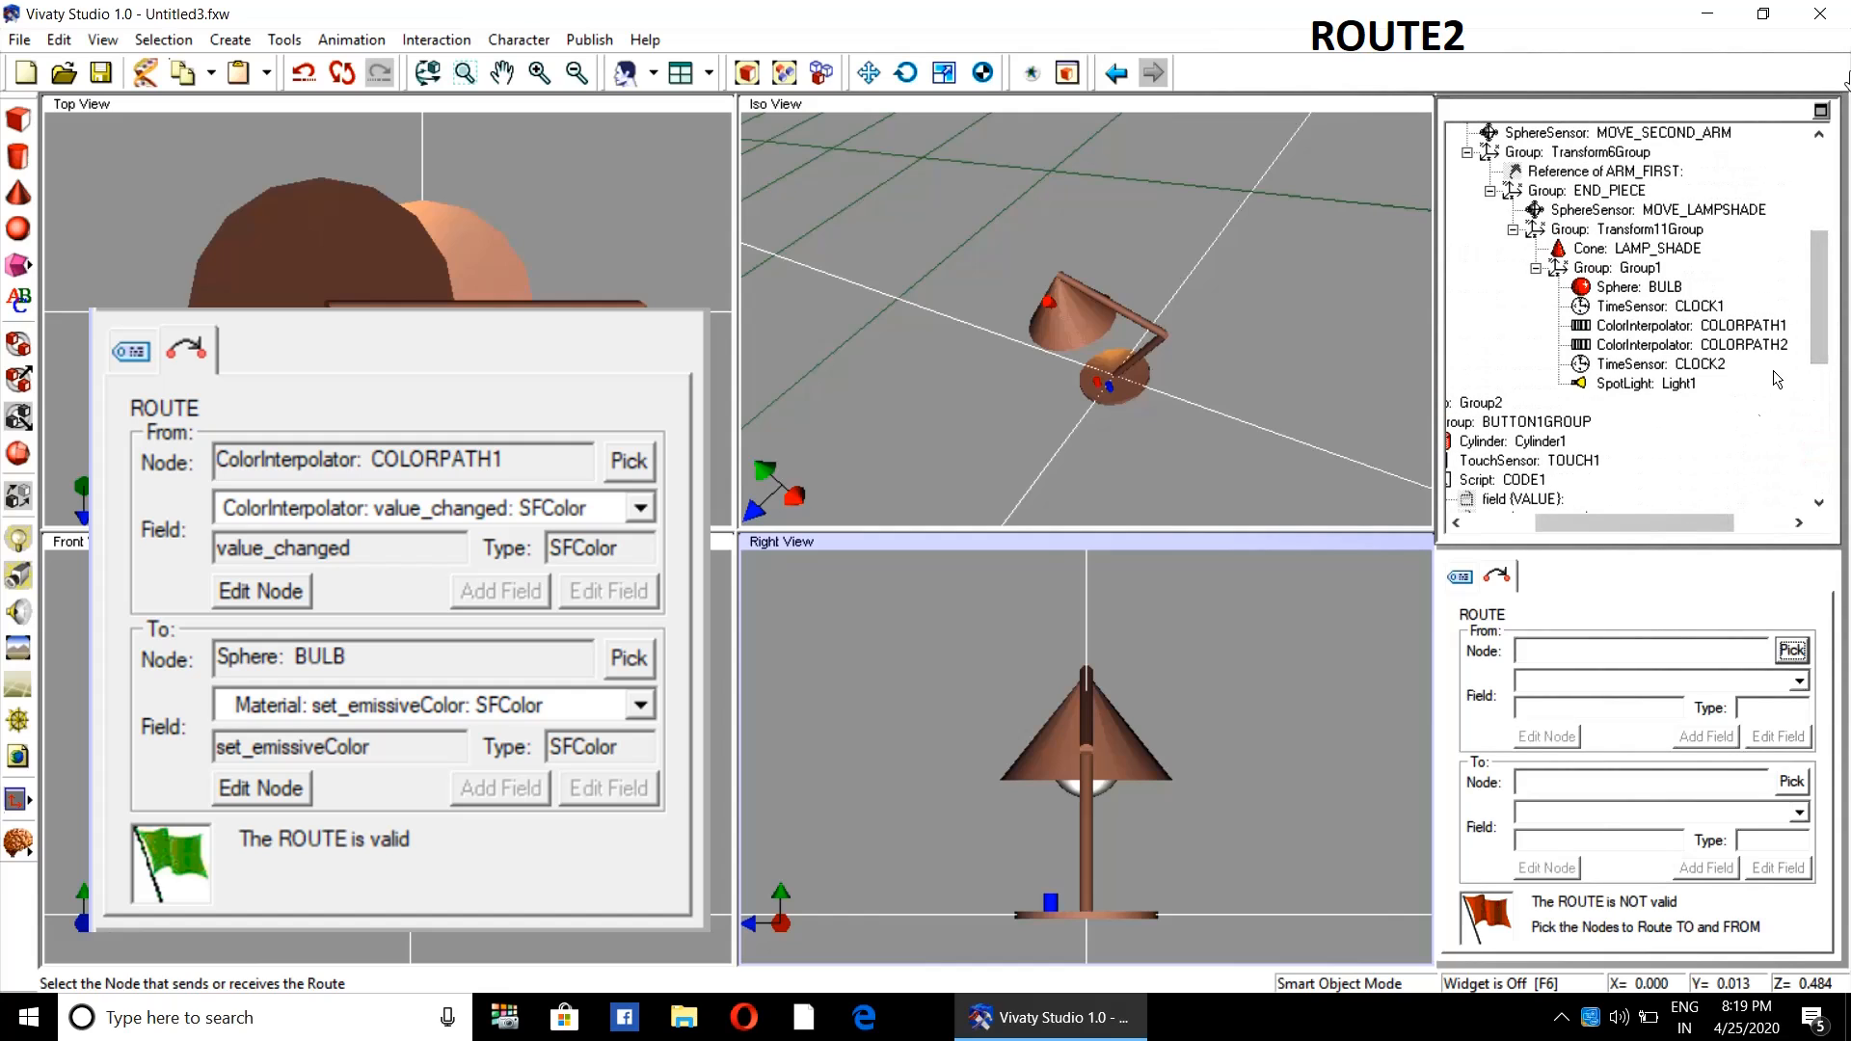
left_click(1756, 328)
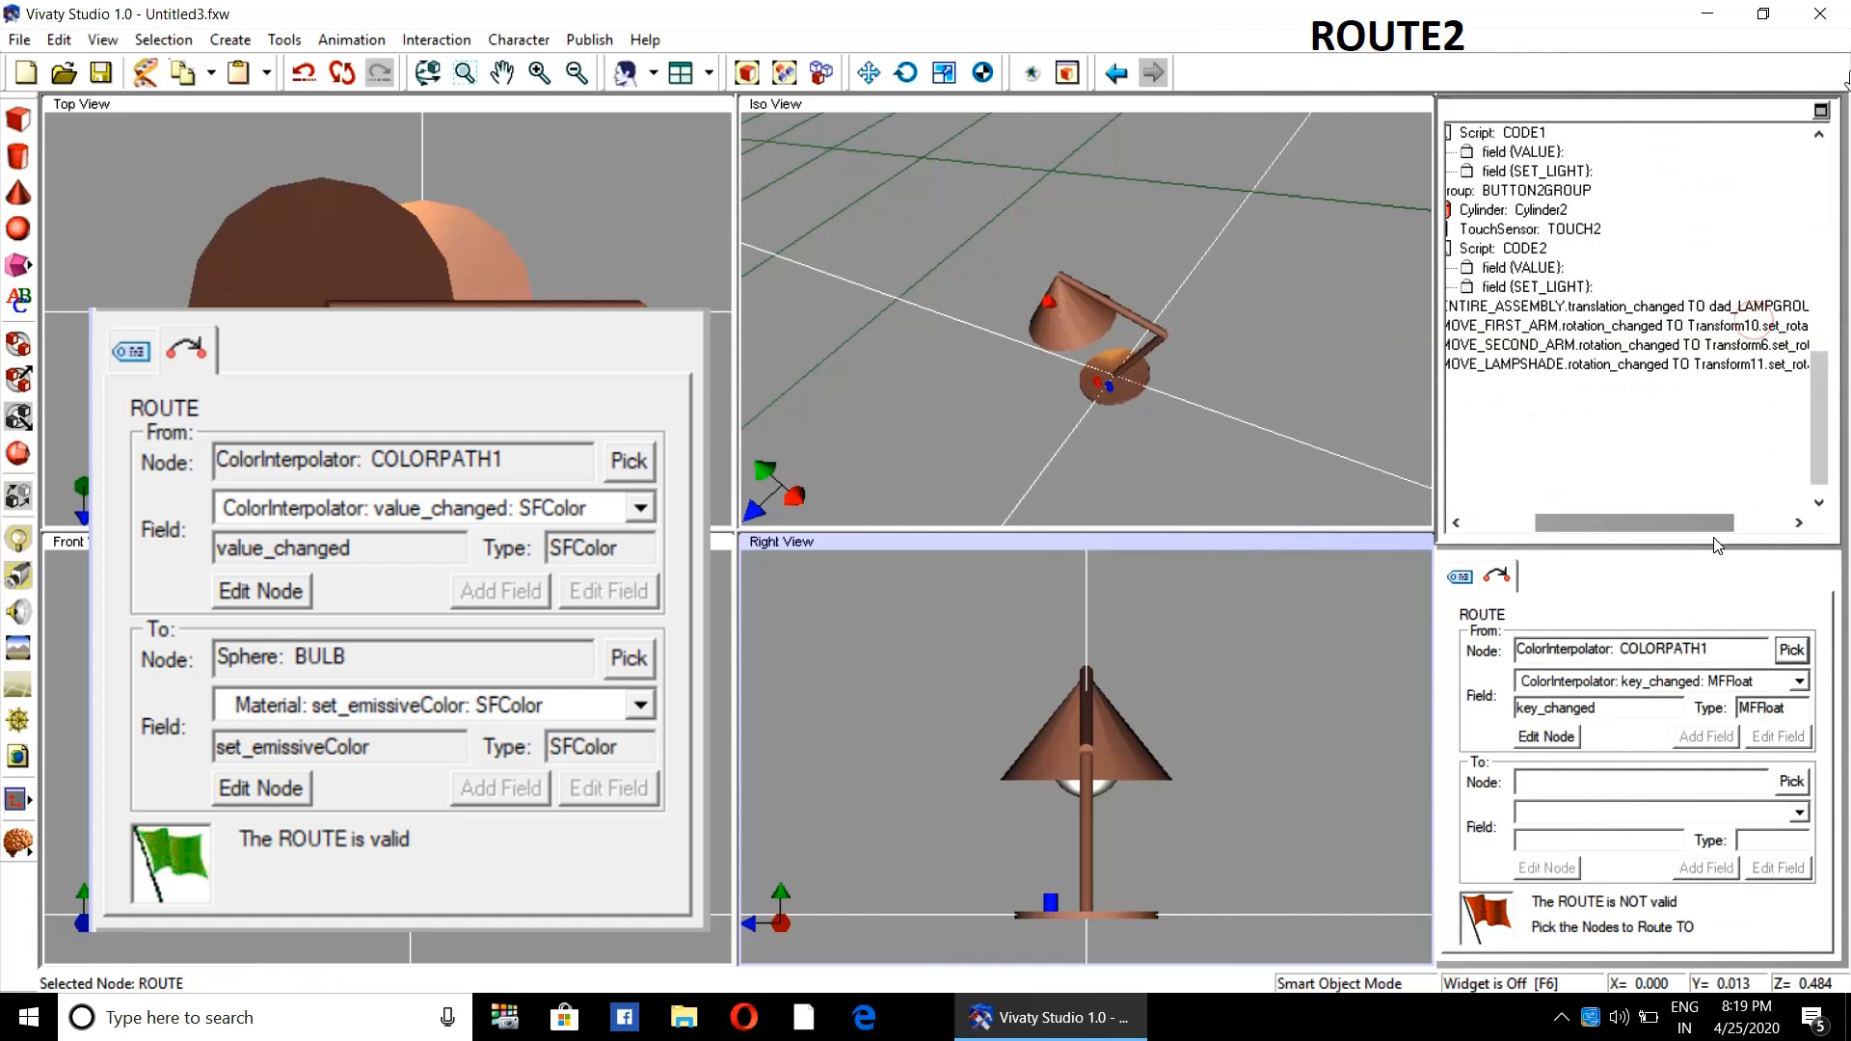
- Pick the BULB sphere as the destination node of the COLORPATH1 route
left_click(1791, 781)
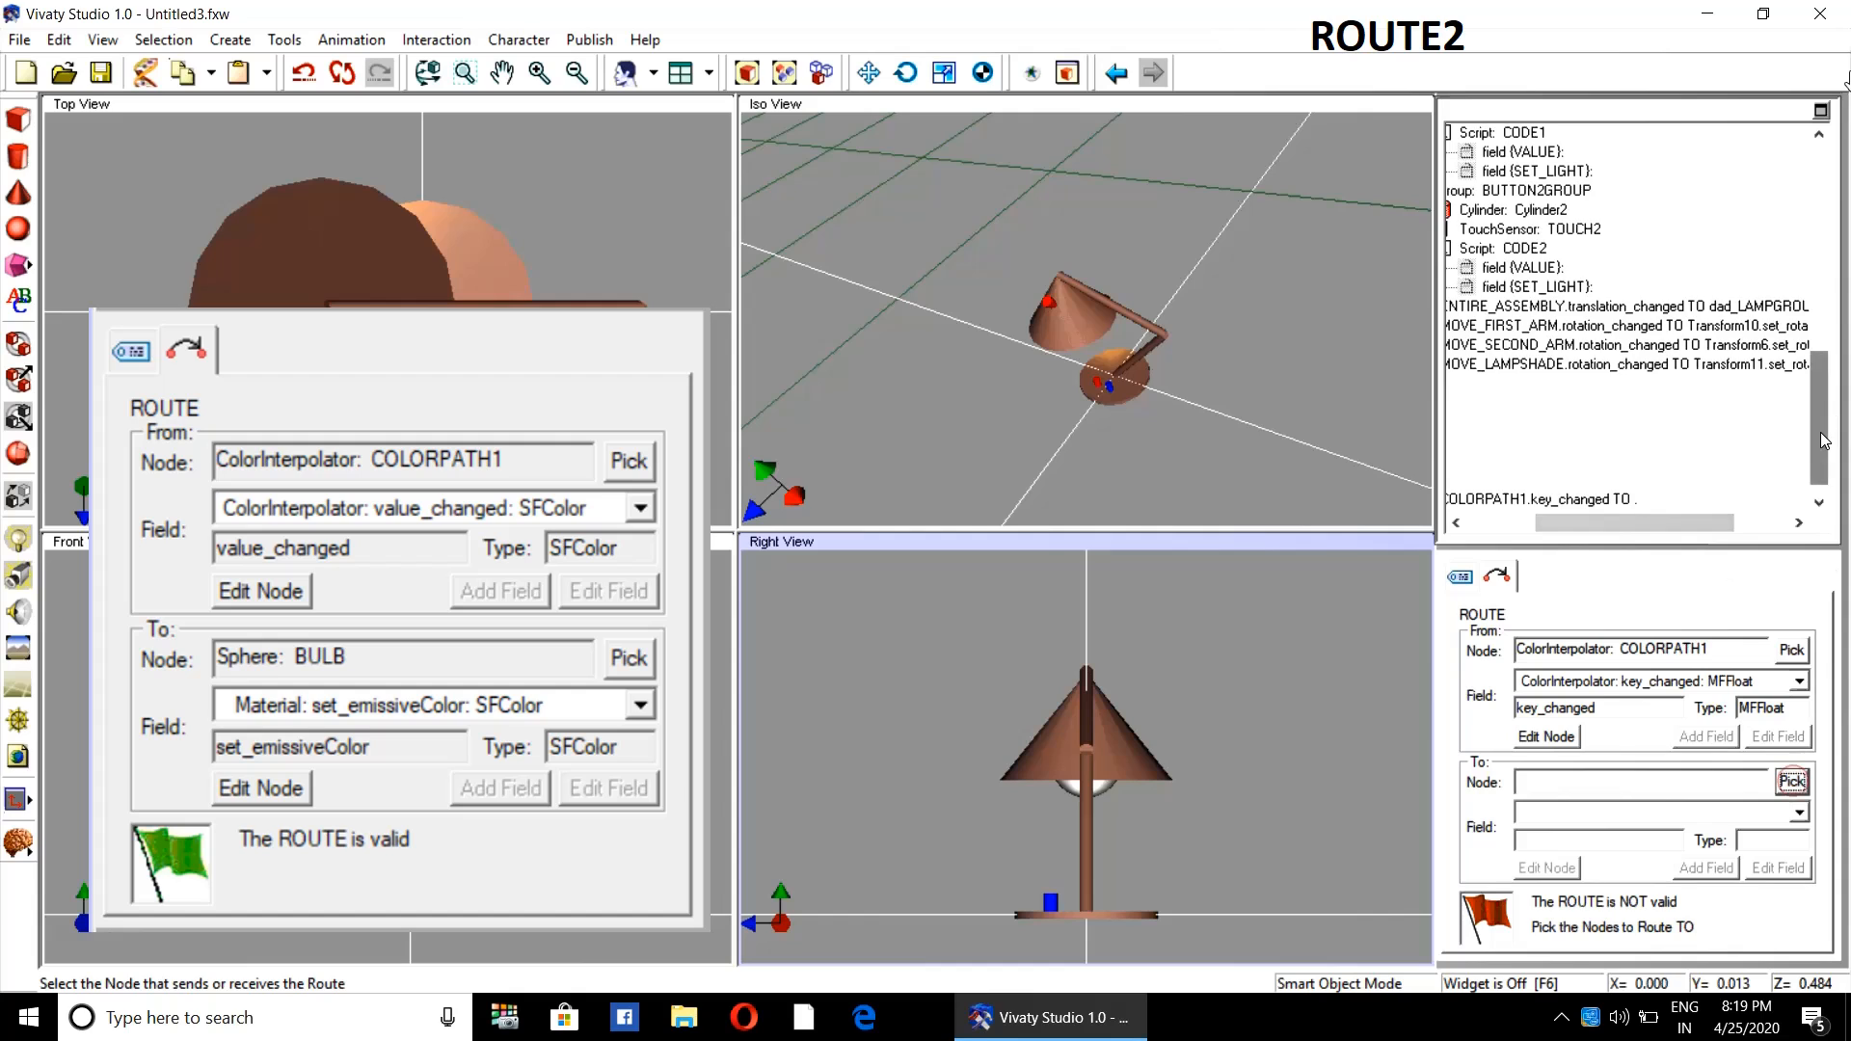
left_click_drag(1831, 444, 1839, 324)
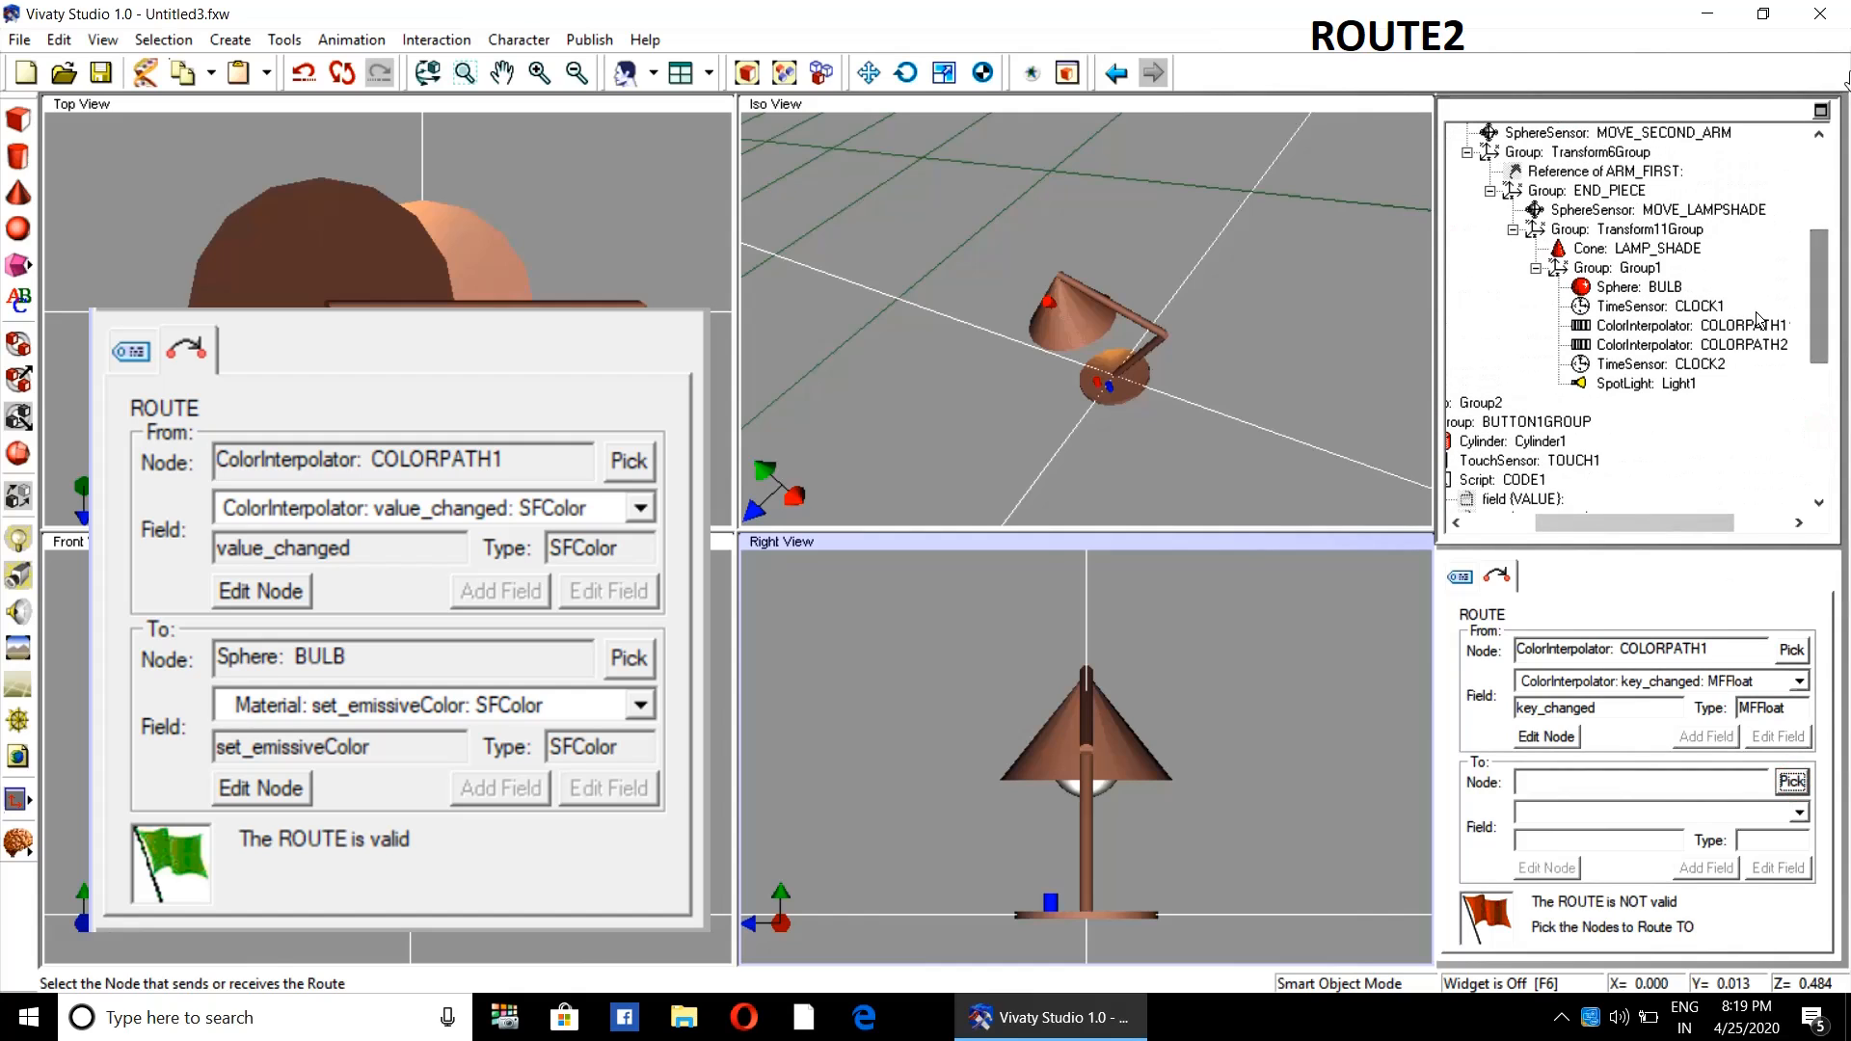
left_click(1659, 287)
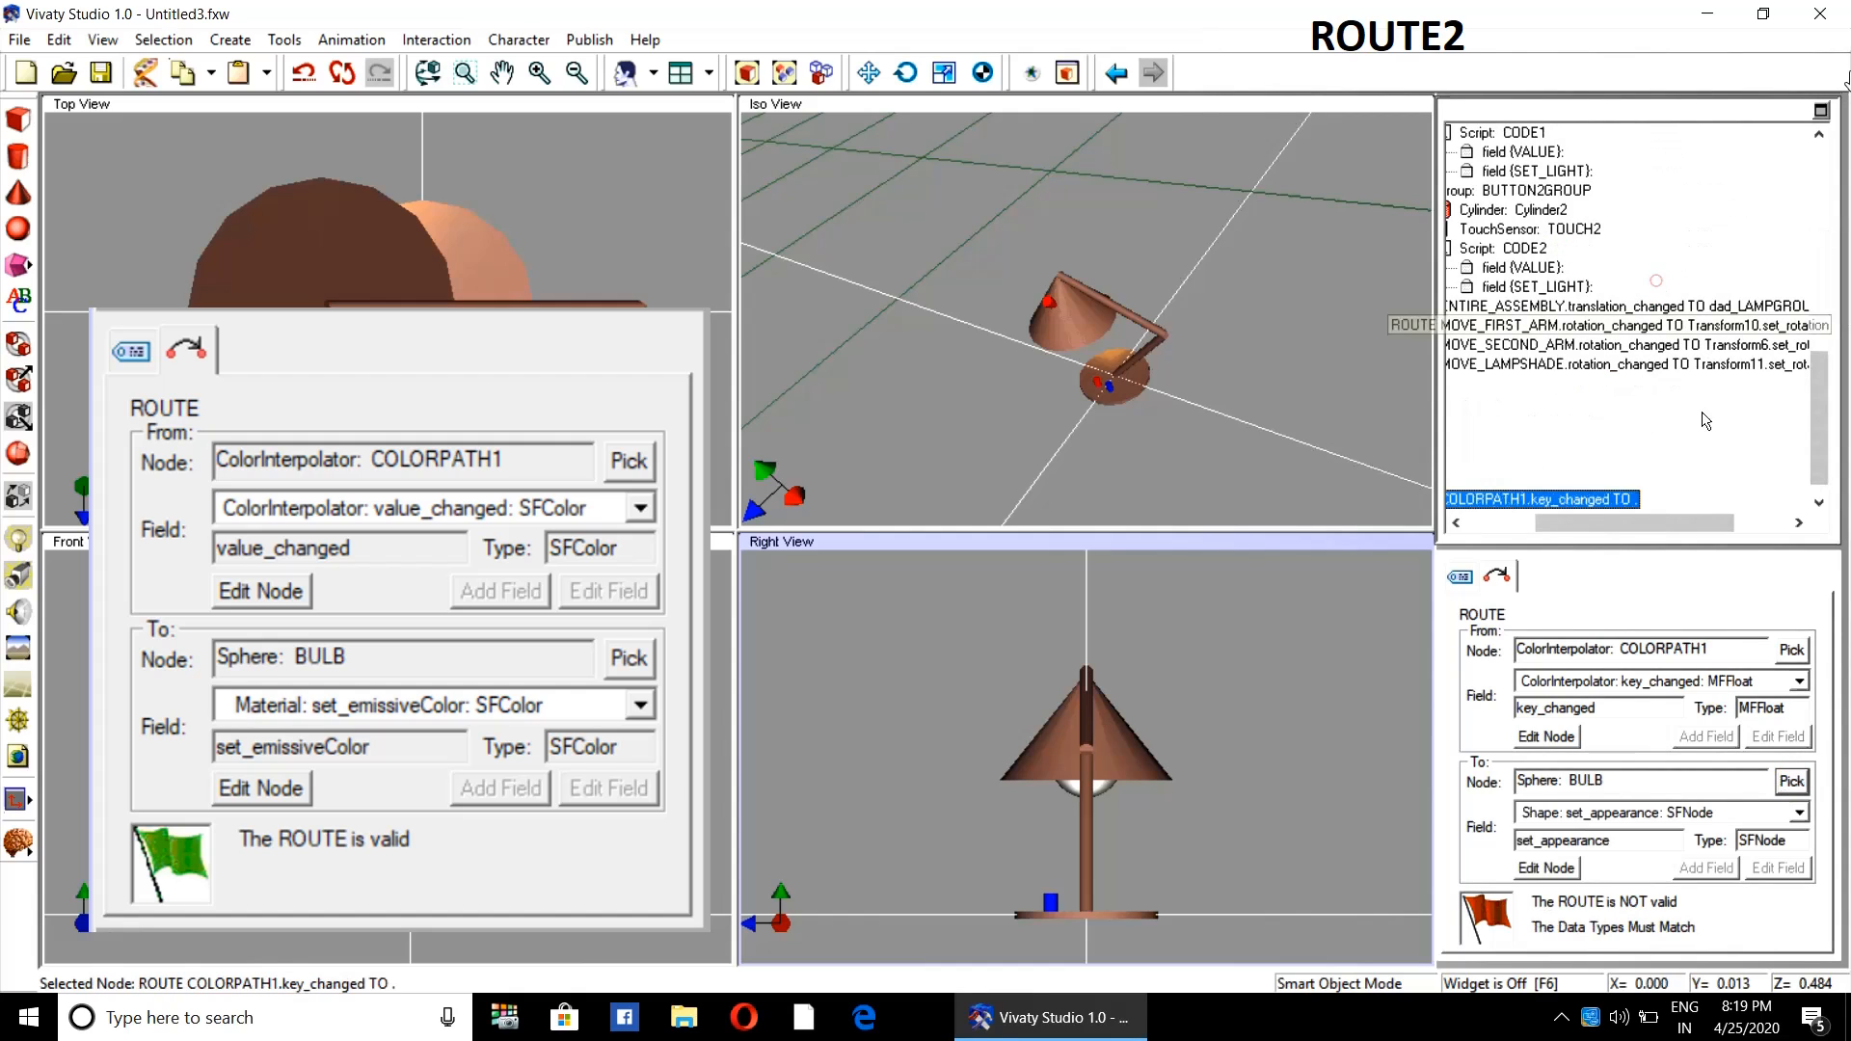
- Set the COLORPATH1 route's source field to value_changed and its destination field to Material set_emissiveColor, then reselect the route in the tree
left_click(1799, 683)
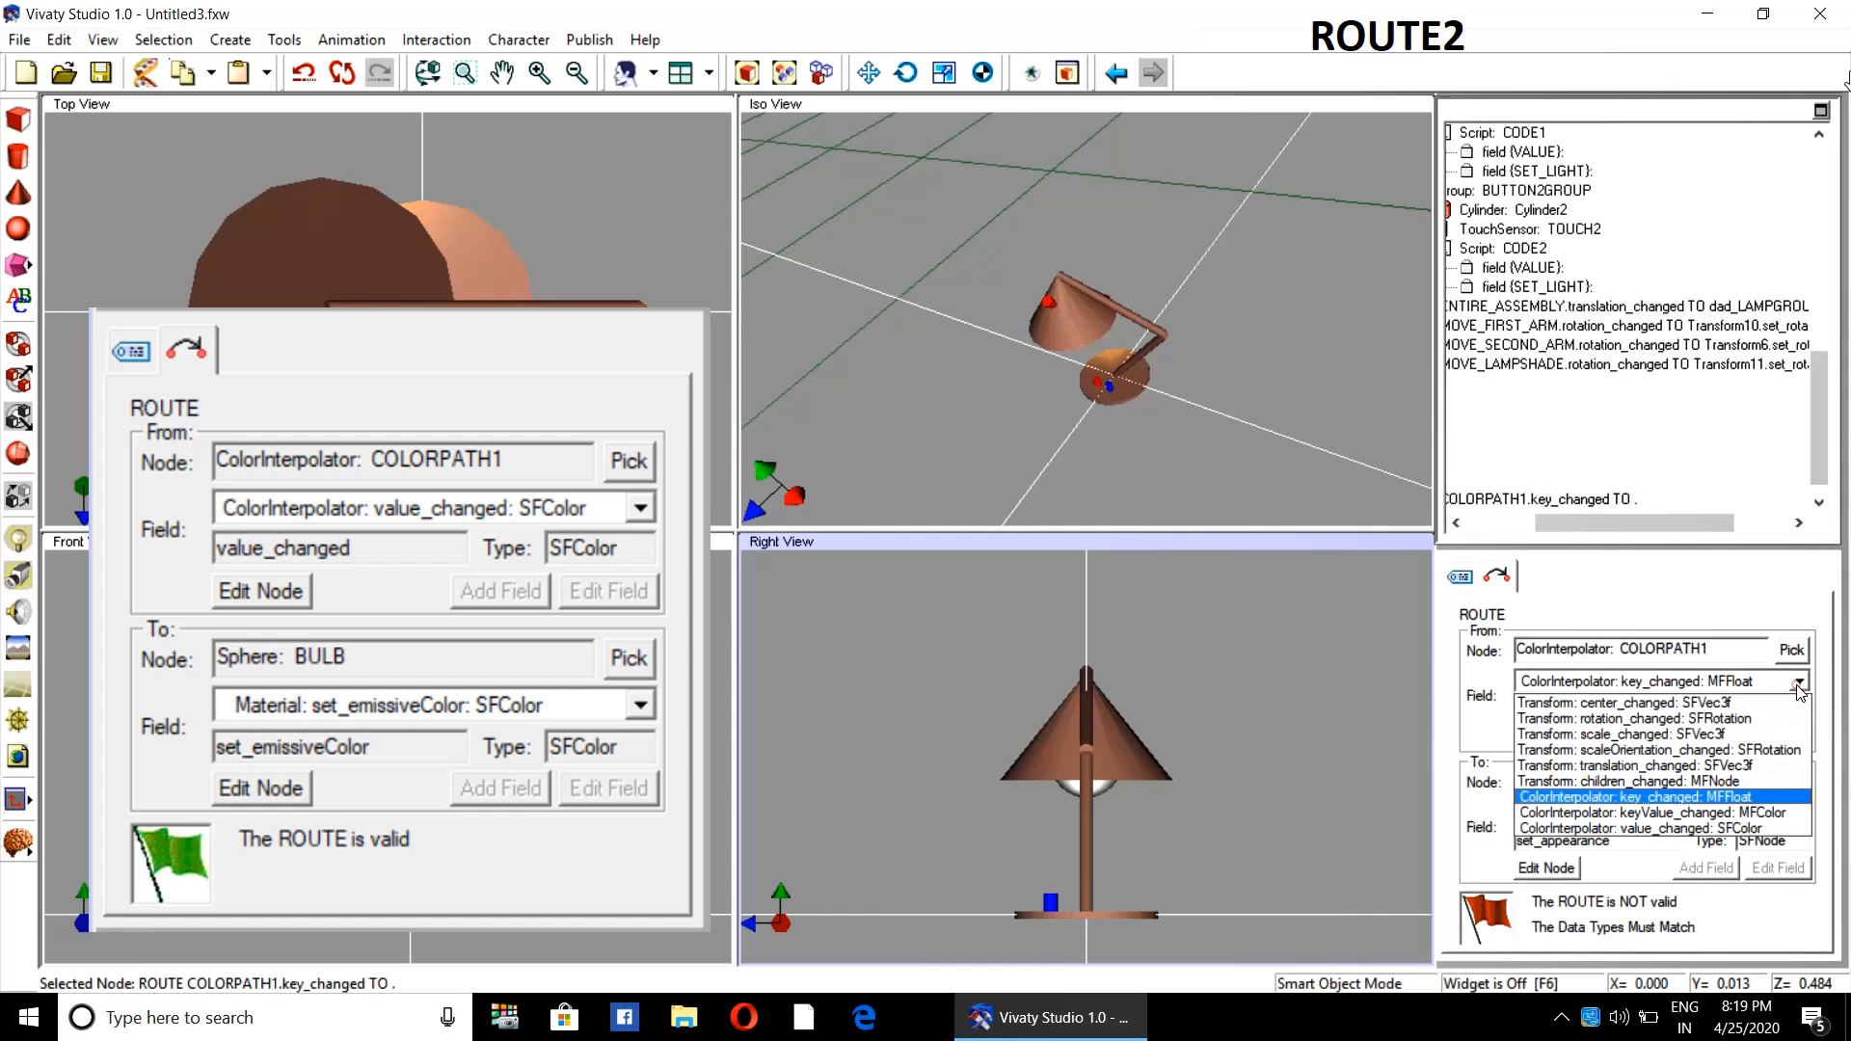
left_click(1762, 827)
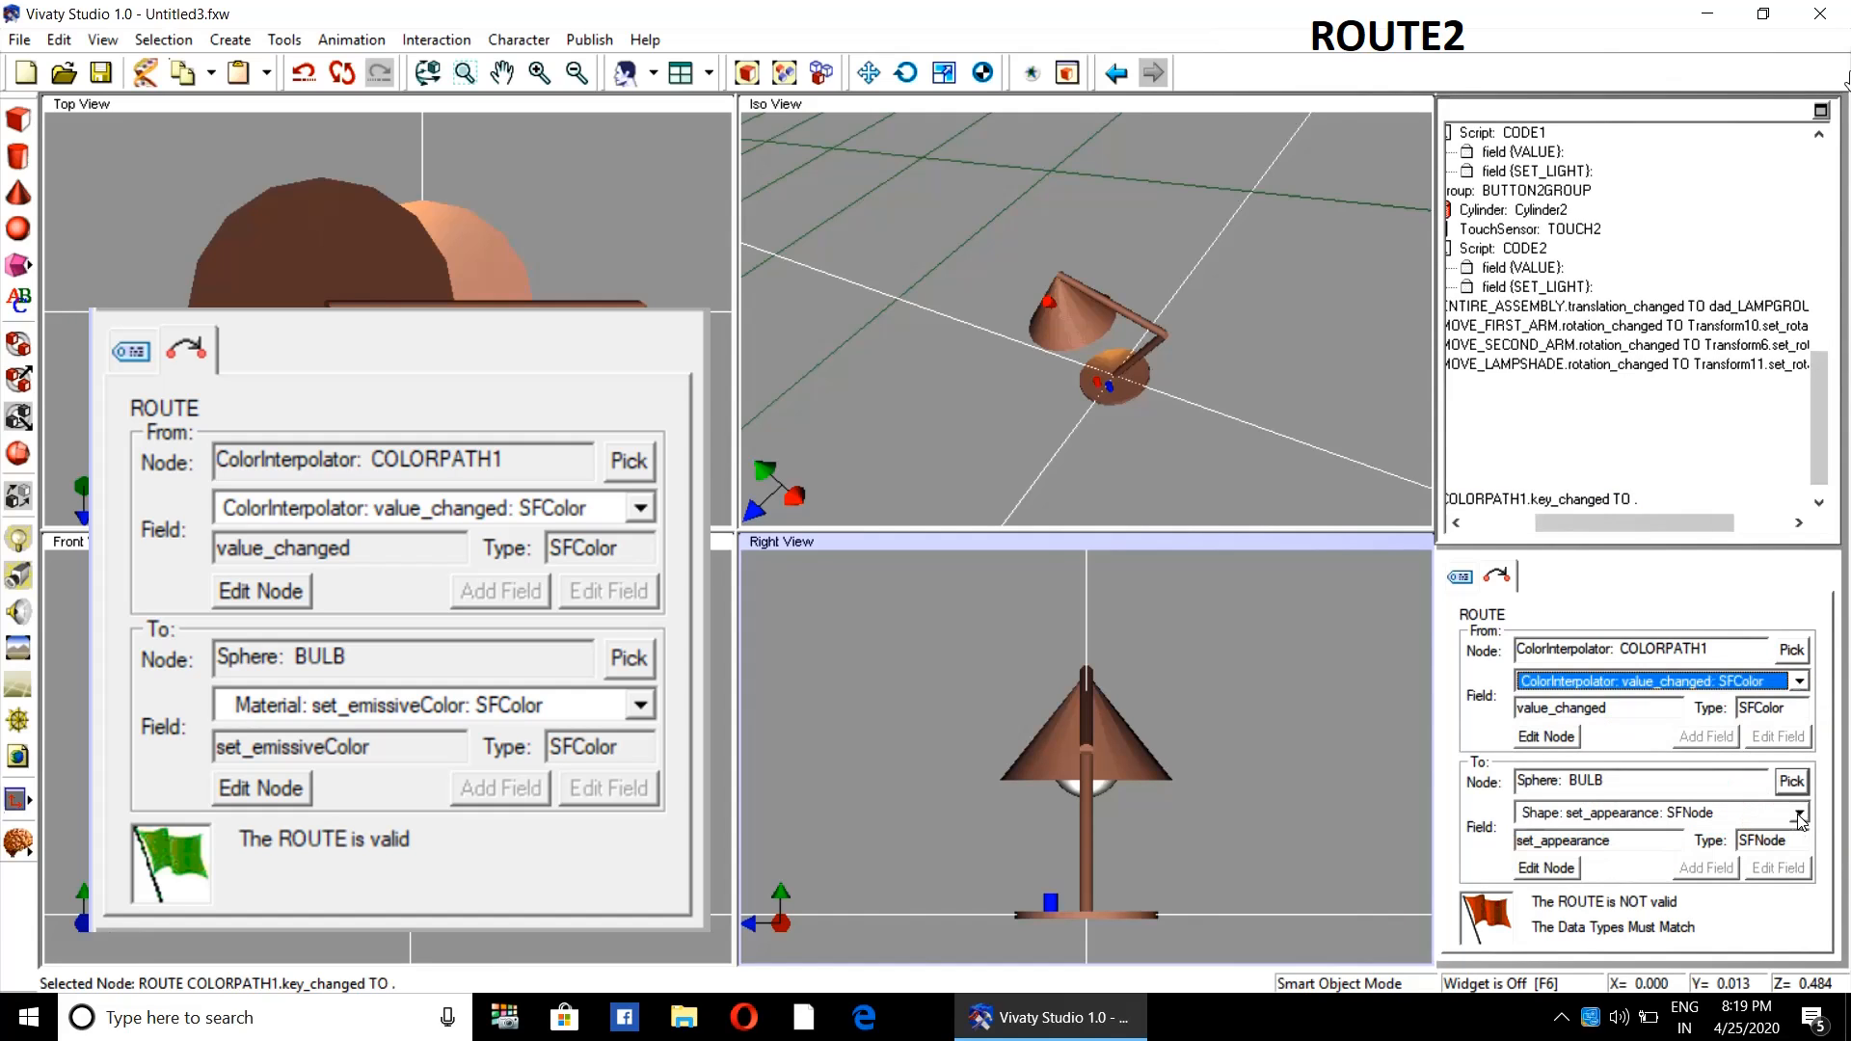
left_click(1798, 814)
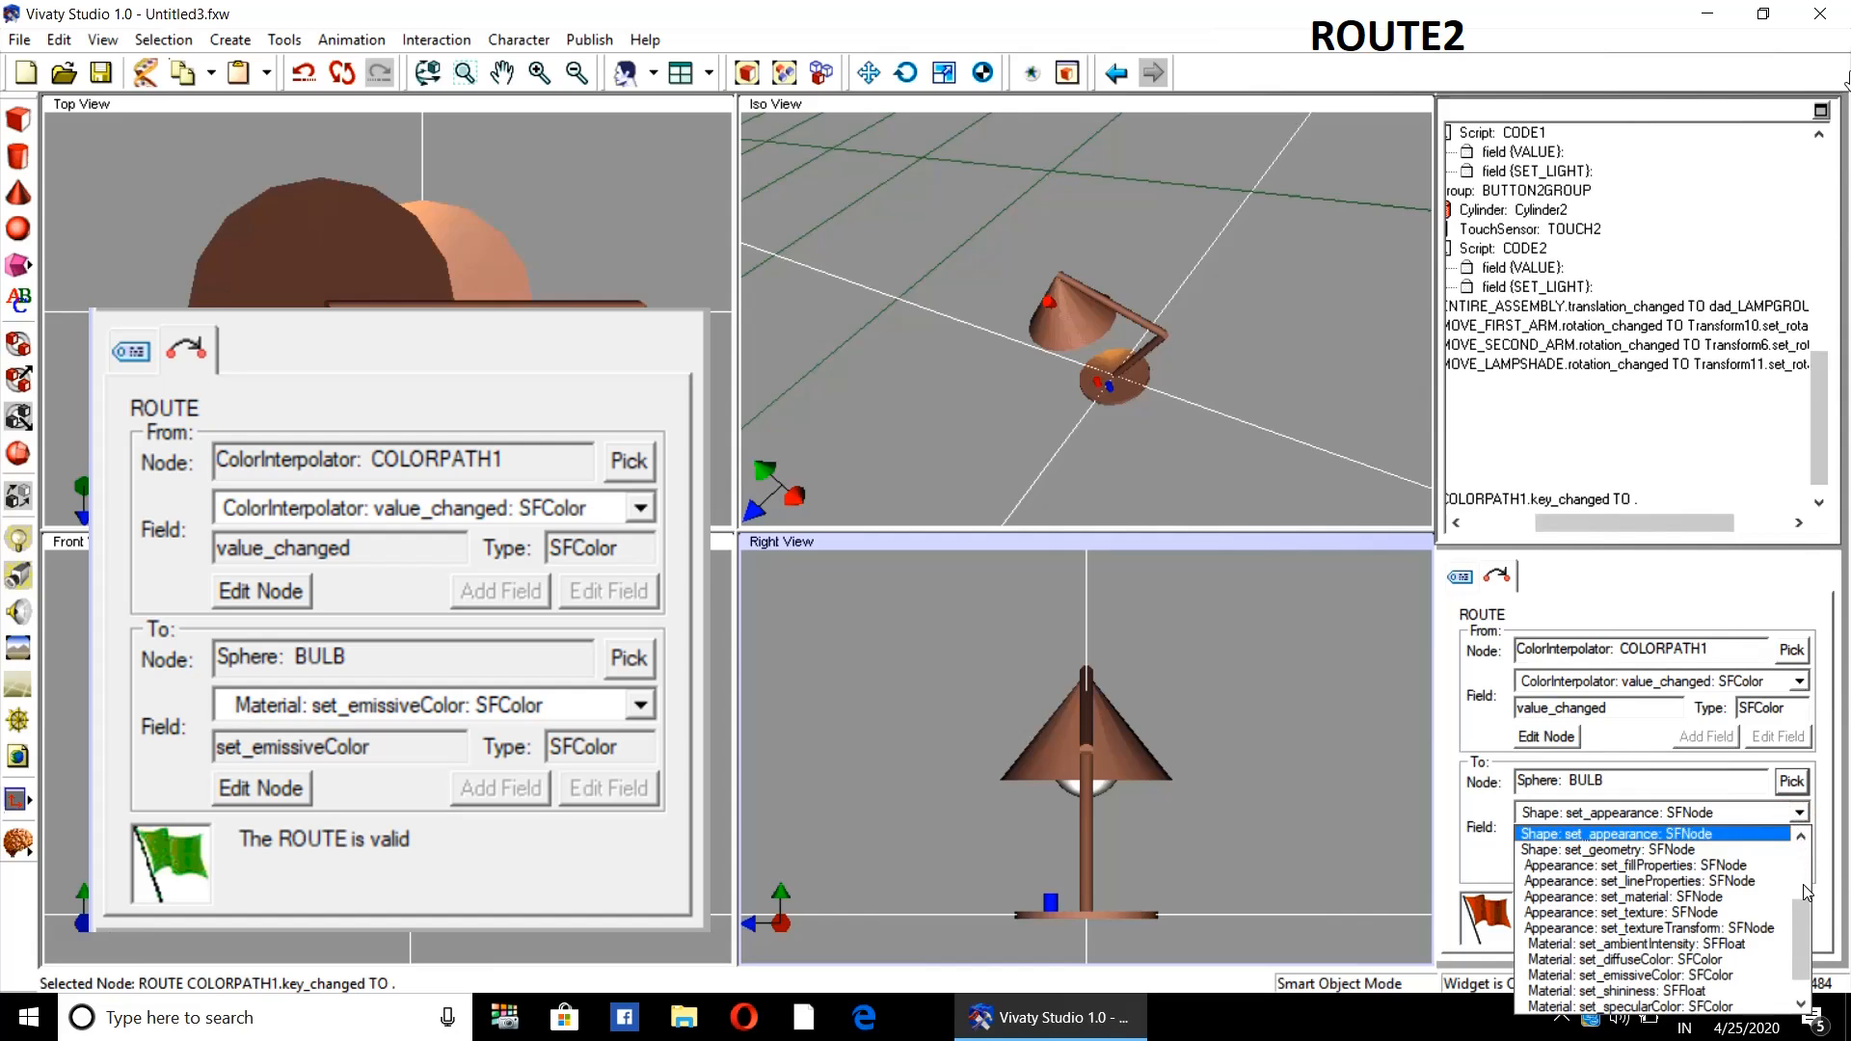
left_click(1629, 974)
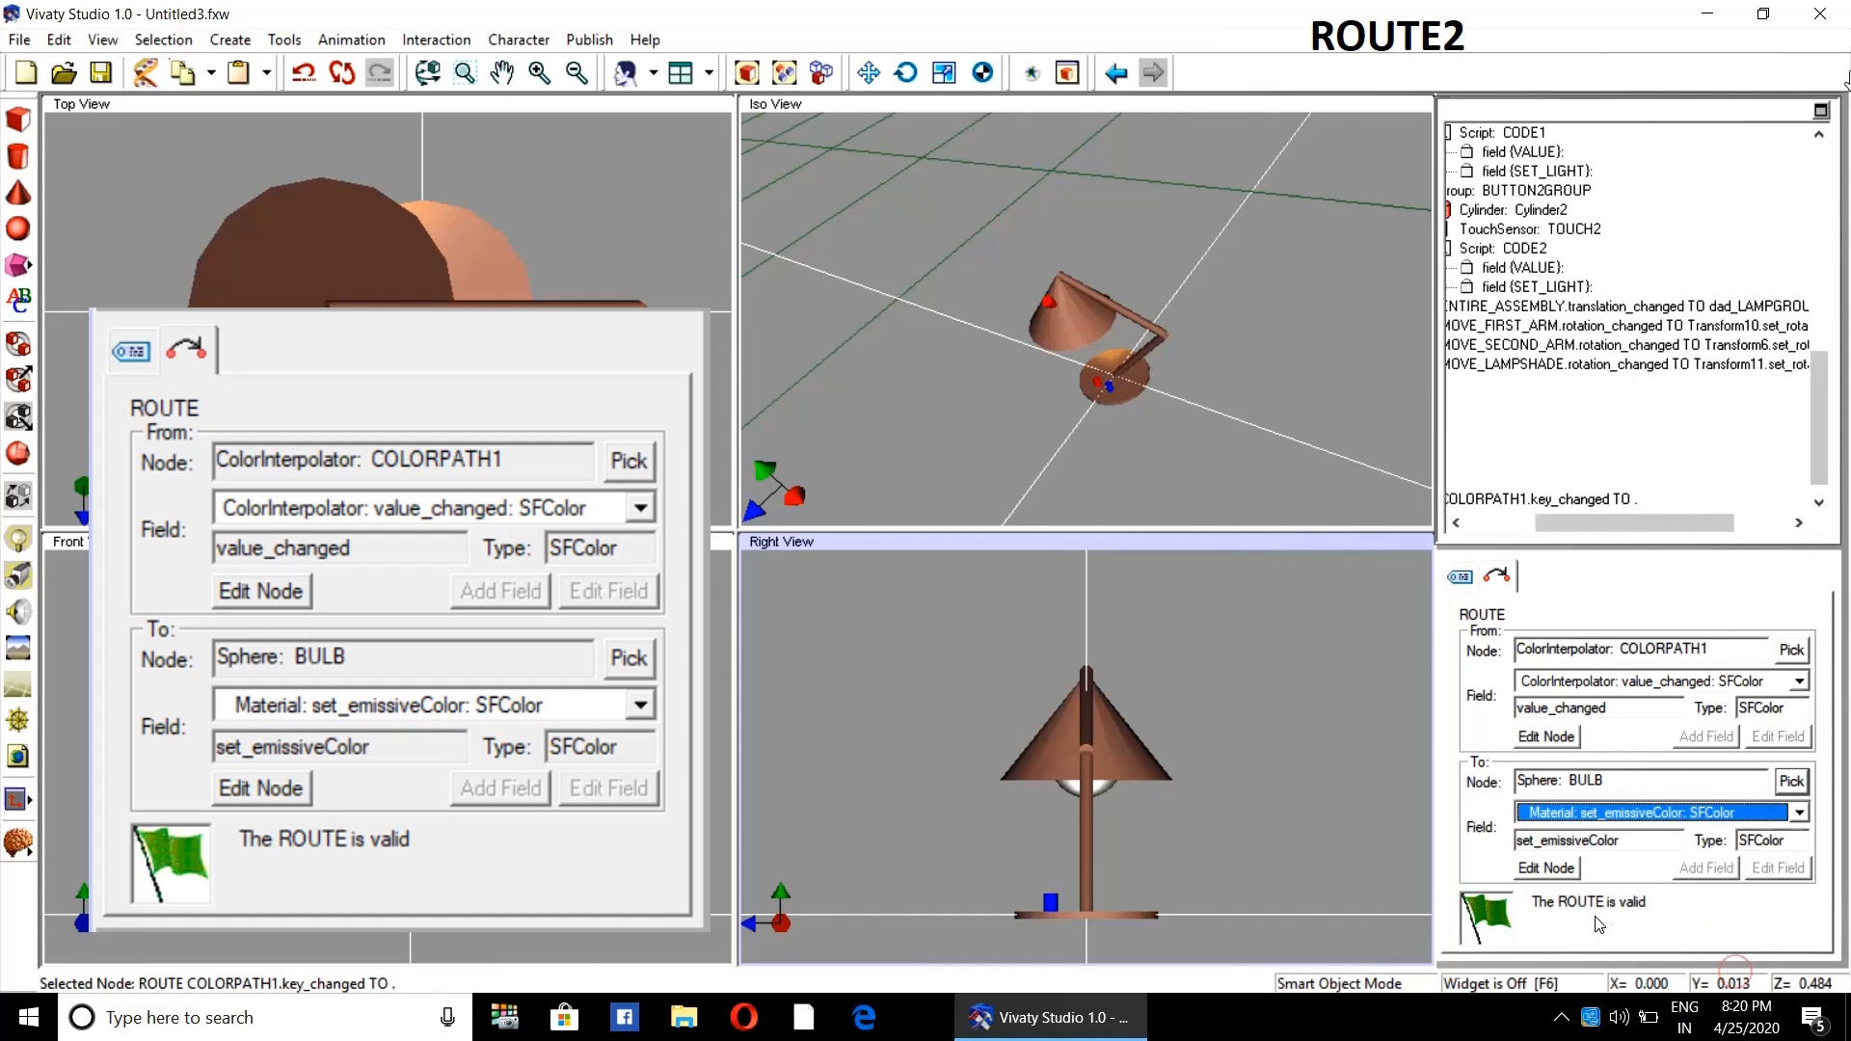
left_click(1336, 756)
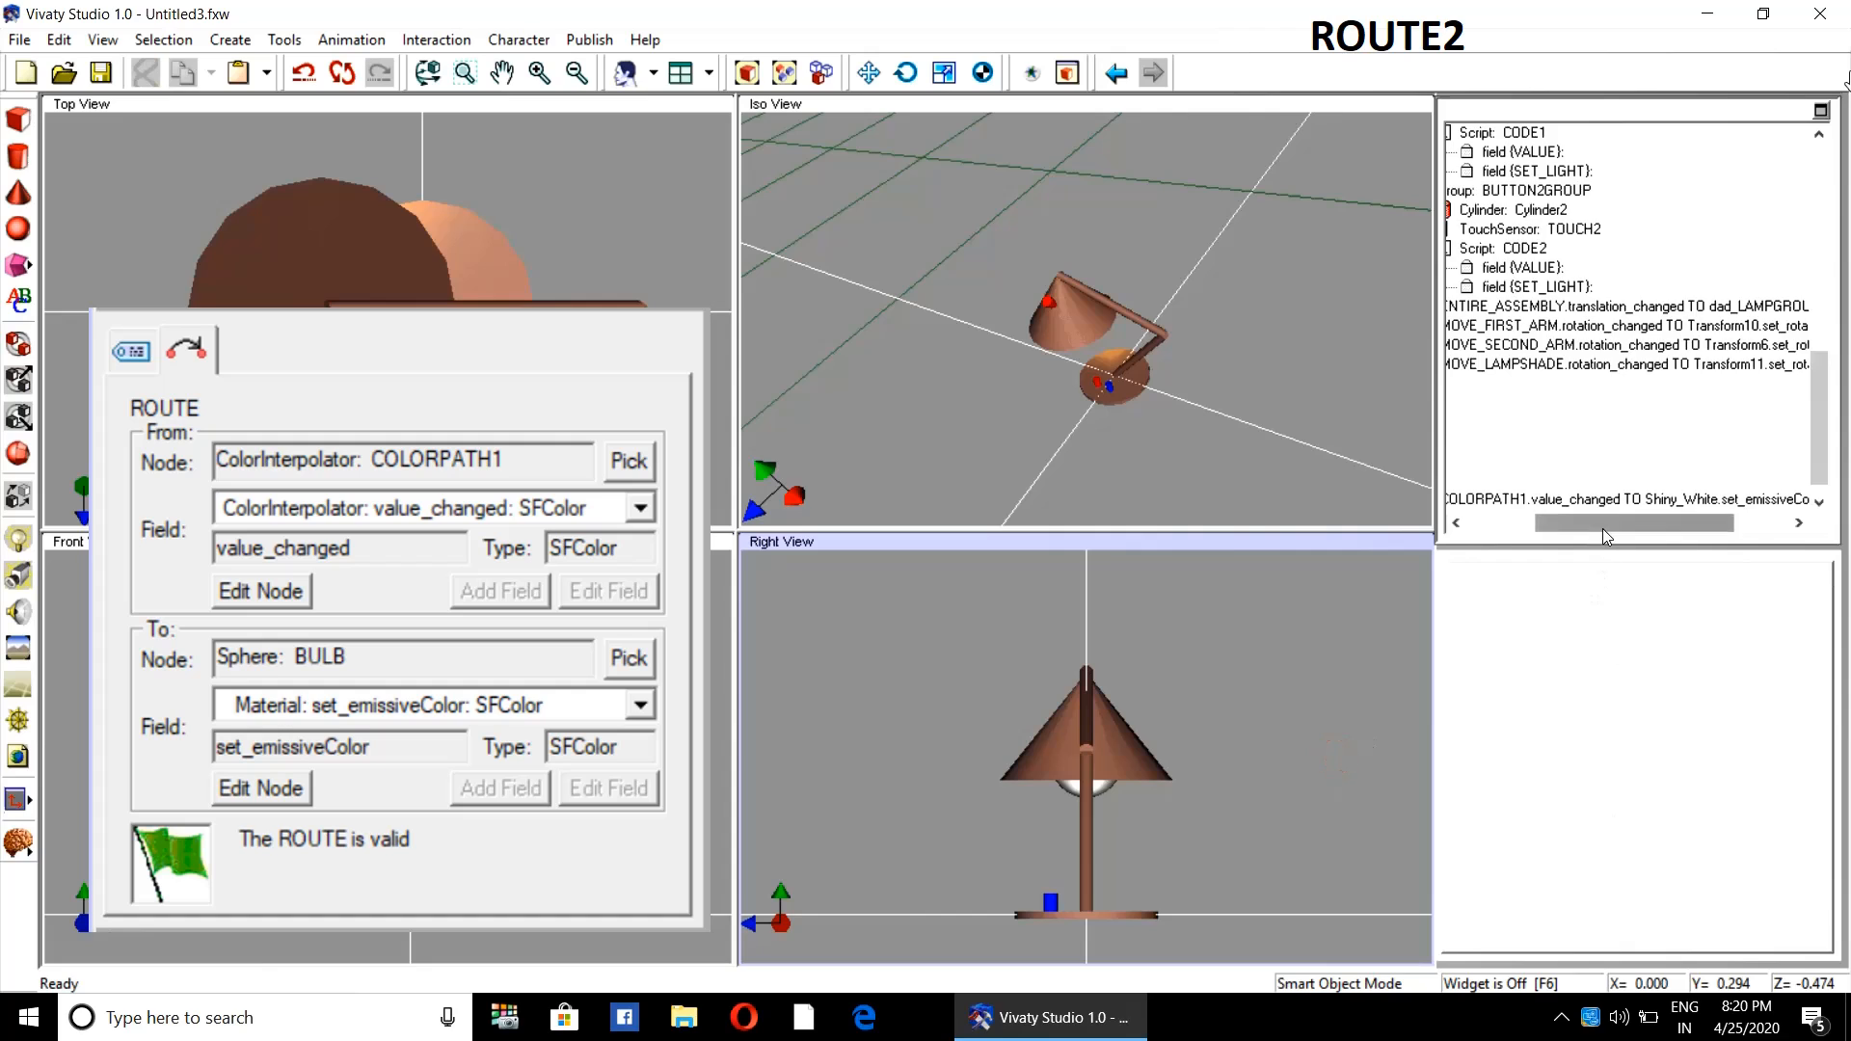
left_click_drag(1602, 528, 1535, 528)
left_click_drag(1816, 480, 1822, 487)
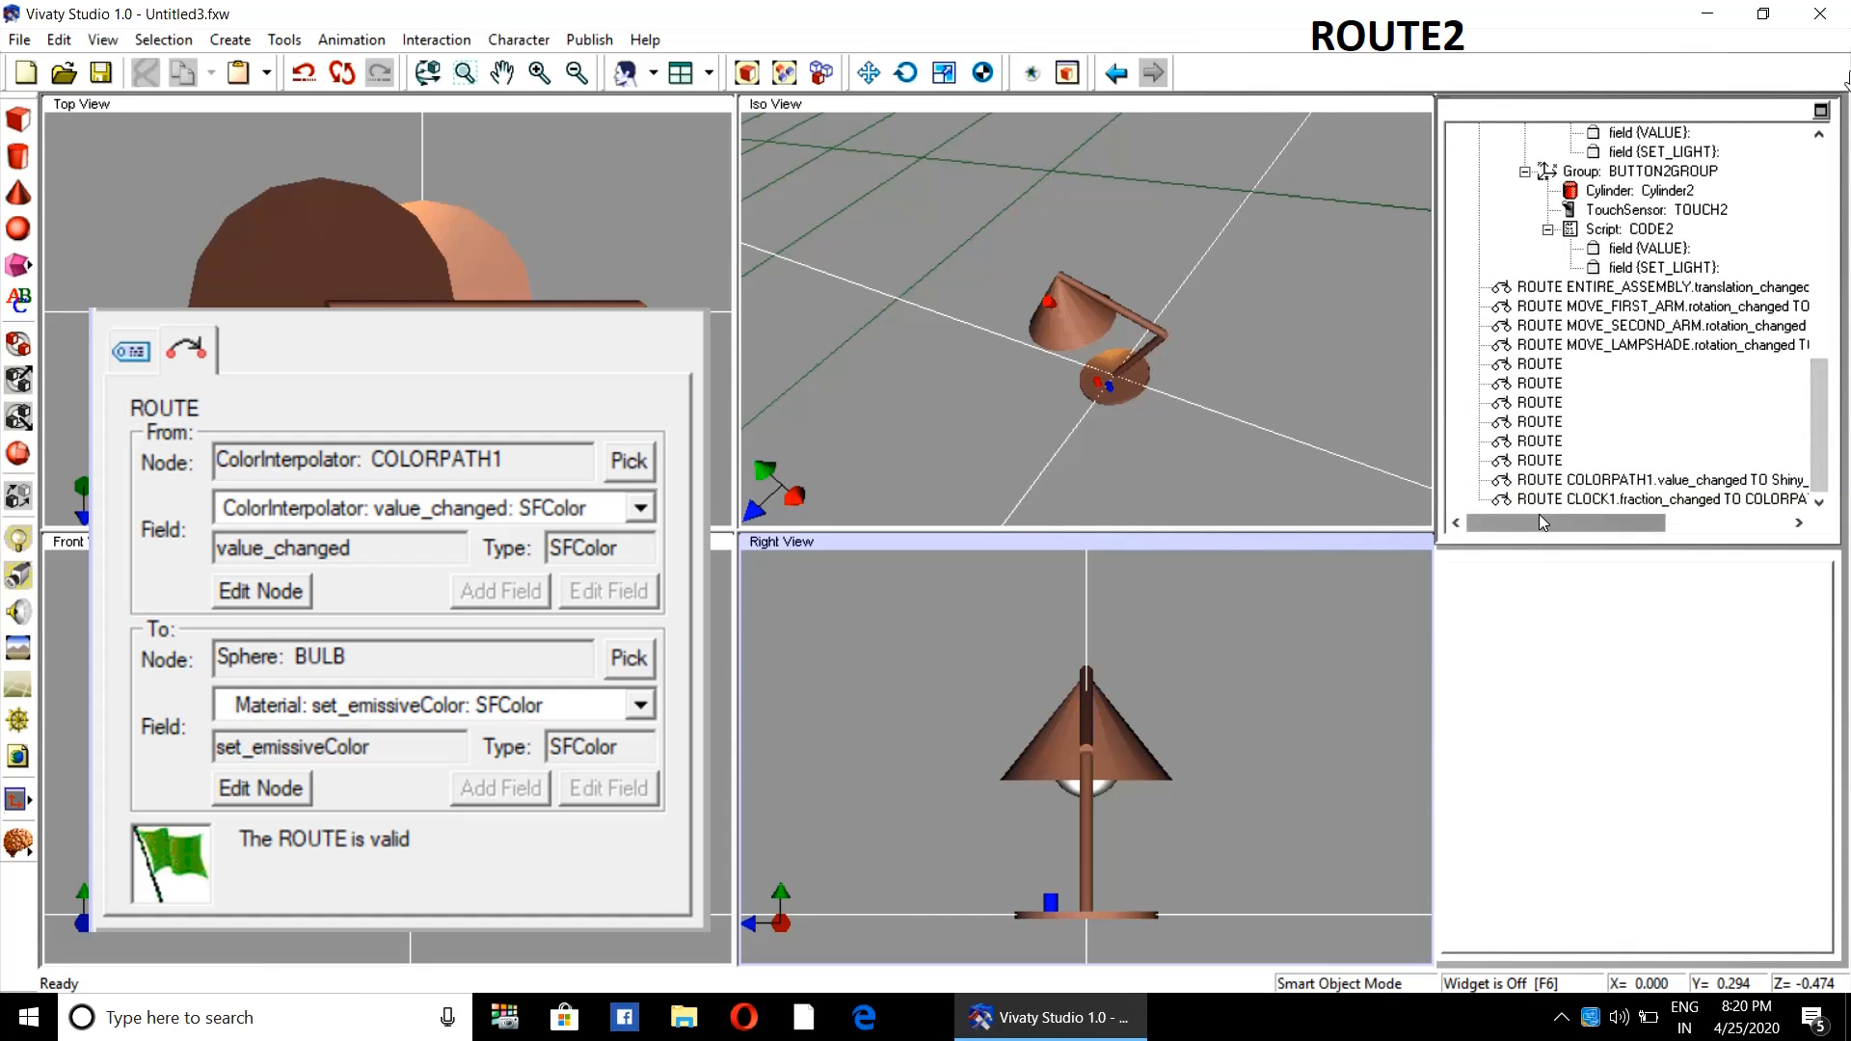
left_click_drag(1539, 512, 1549, 512)
left_click(1627, 479)
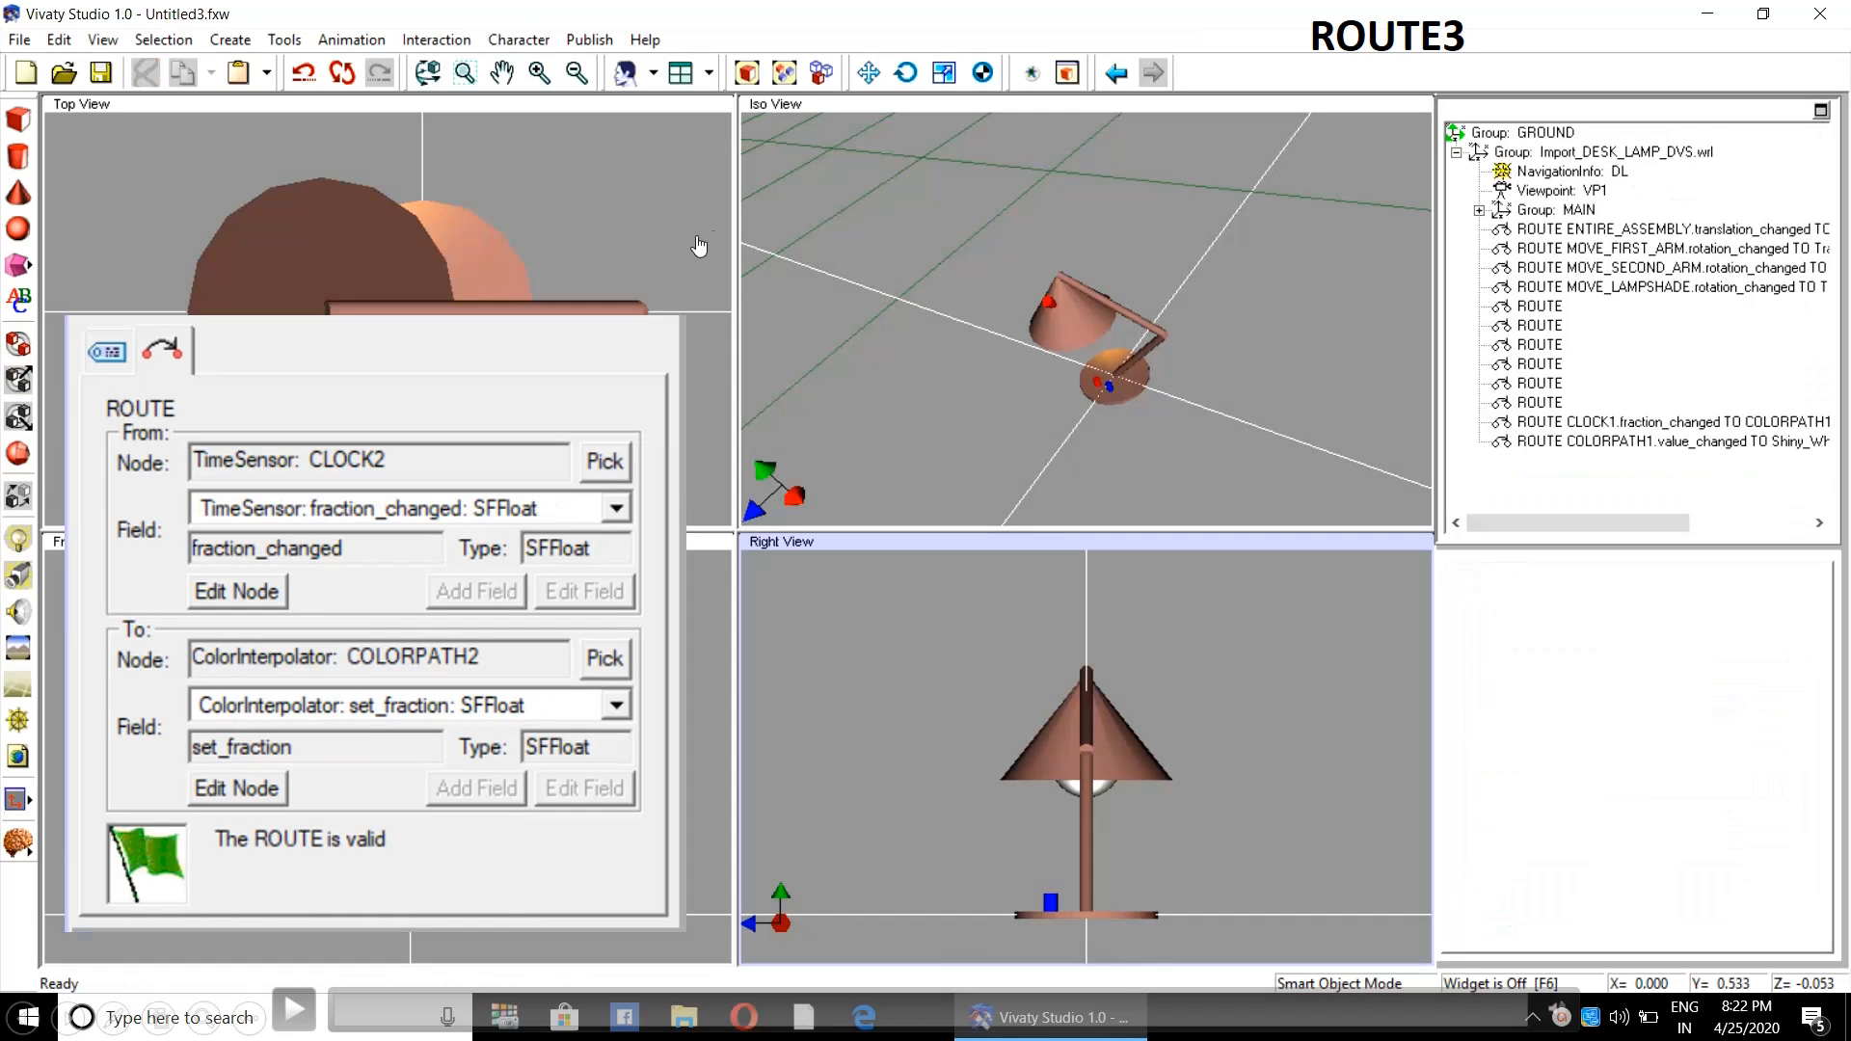
- Select the blank ROUTE just above the CLOCK1 route and start picking its source node
left_click(1538, 403)
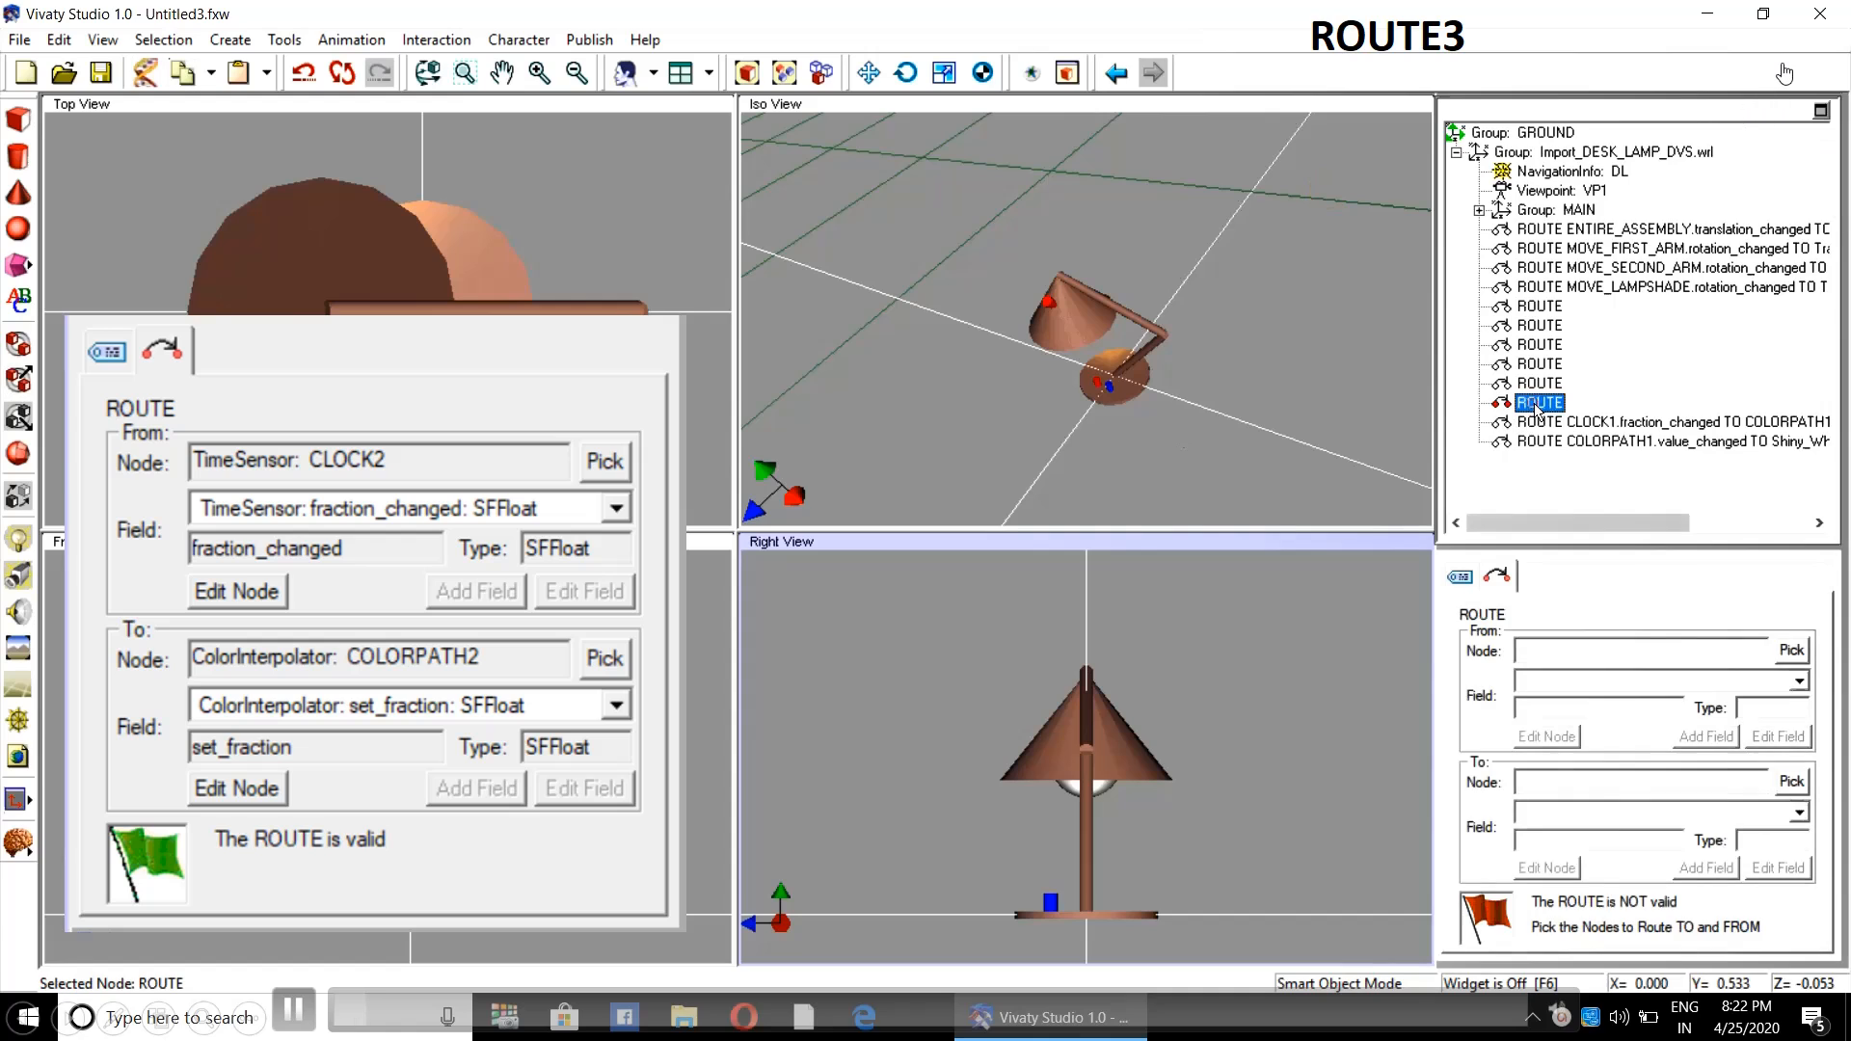
left_click(1791, 650)
mouse_move(1577, 520)
left_mouse_down()
mouse_move(1682, 524)
mouse_move(1601, 513)
left_mouse_up()
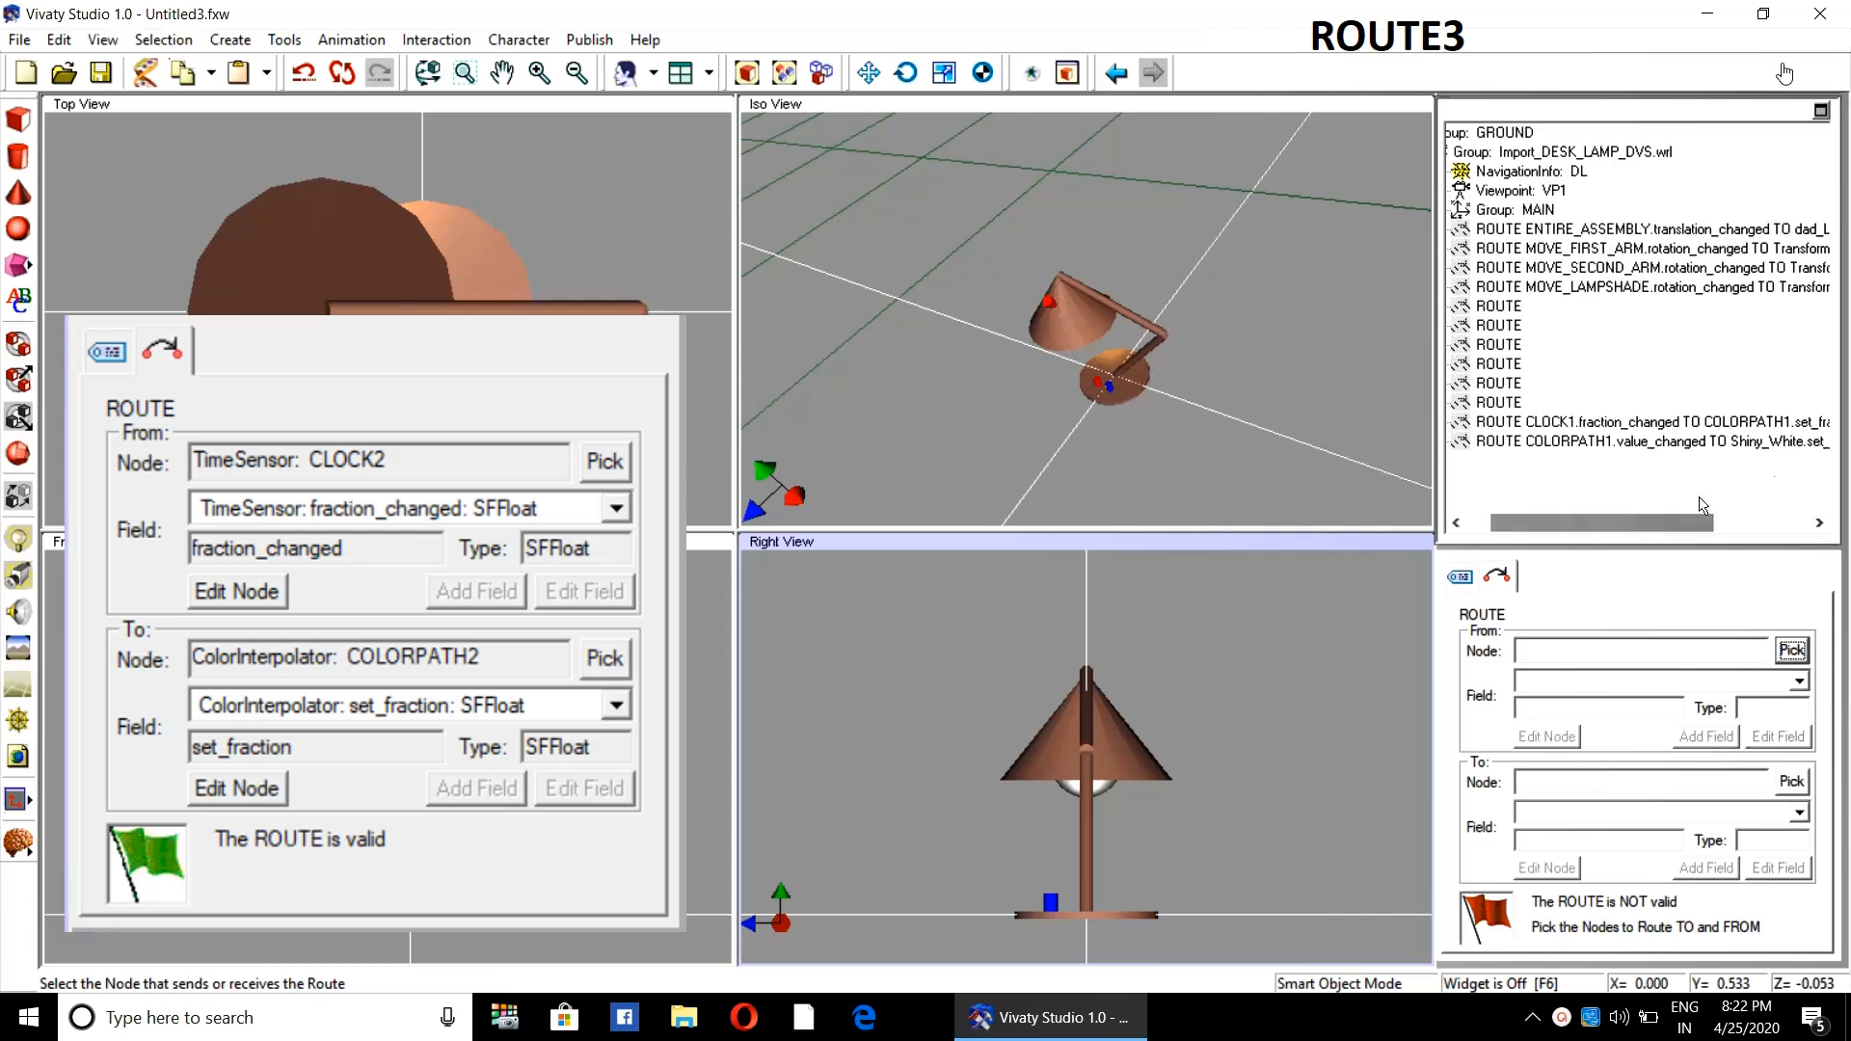
left_click_drag(1721, 520, 1821, 524)
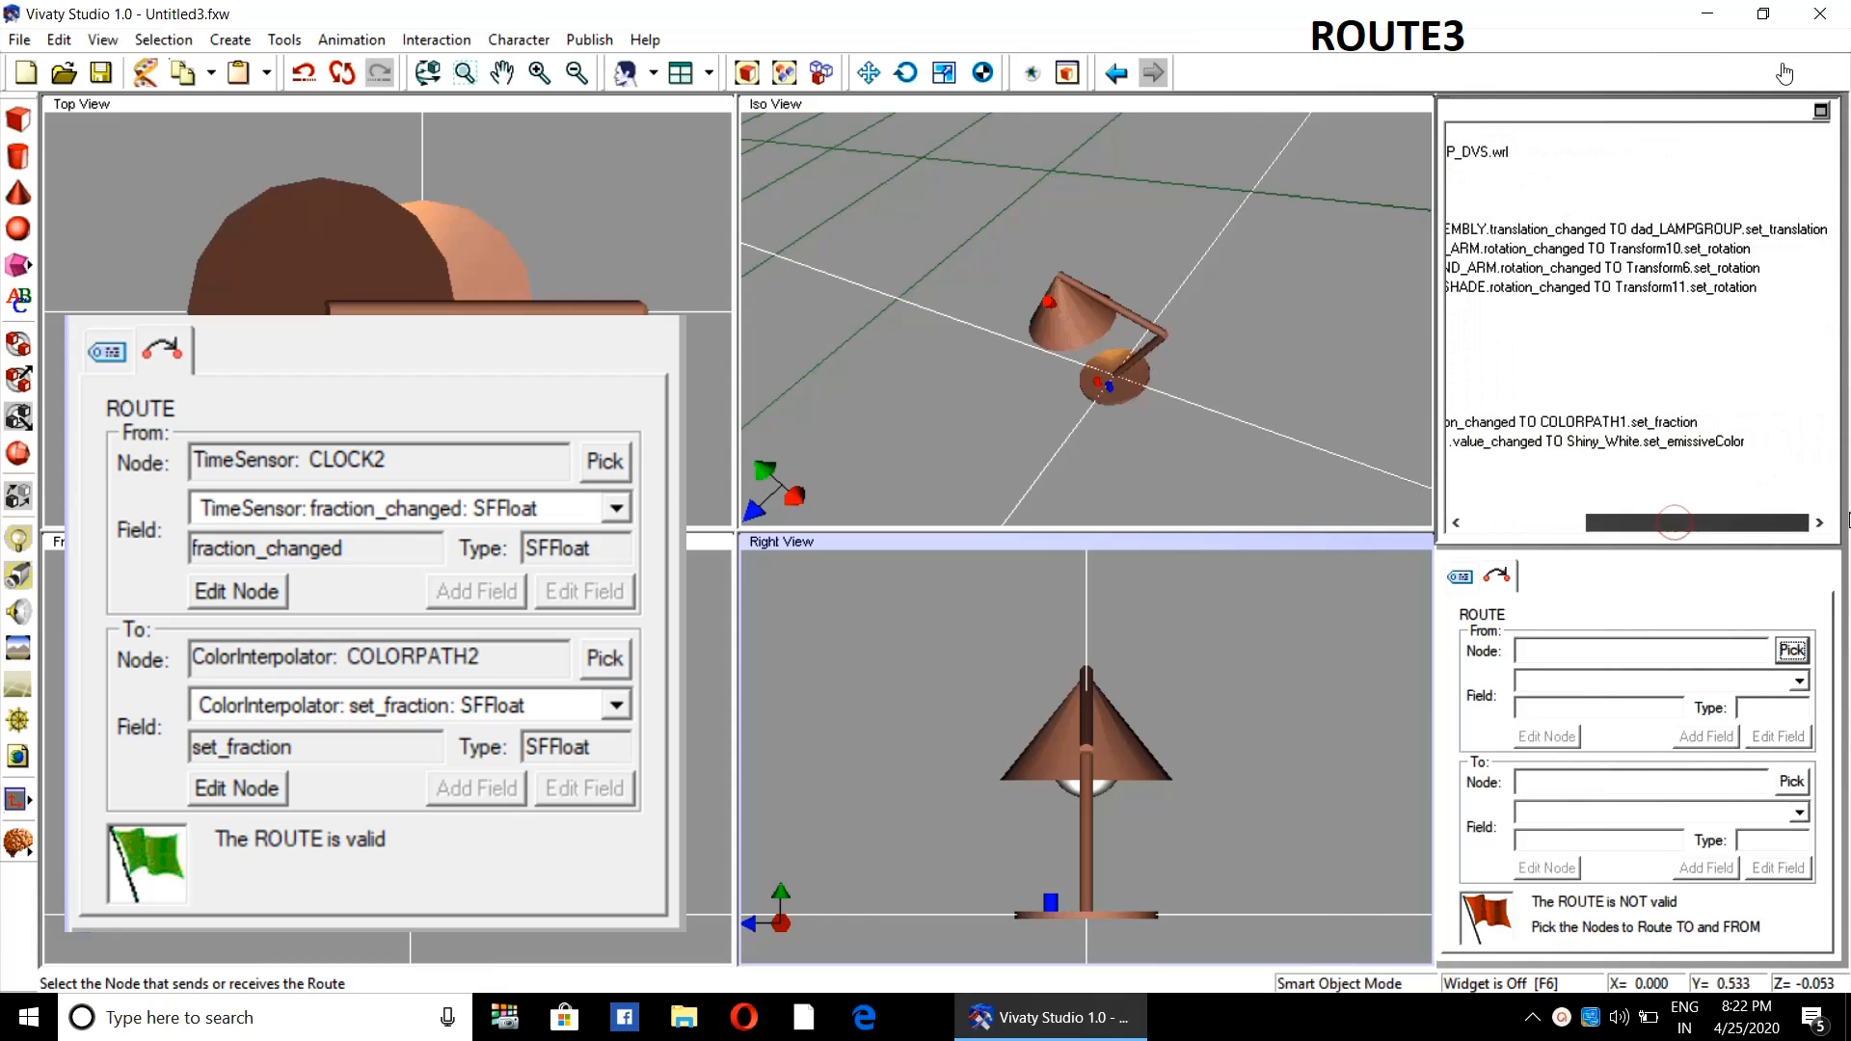
left_click_drag(1696, 528, 1605, 528)
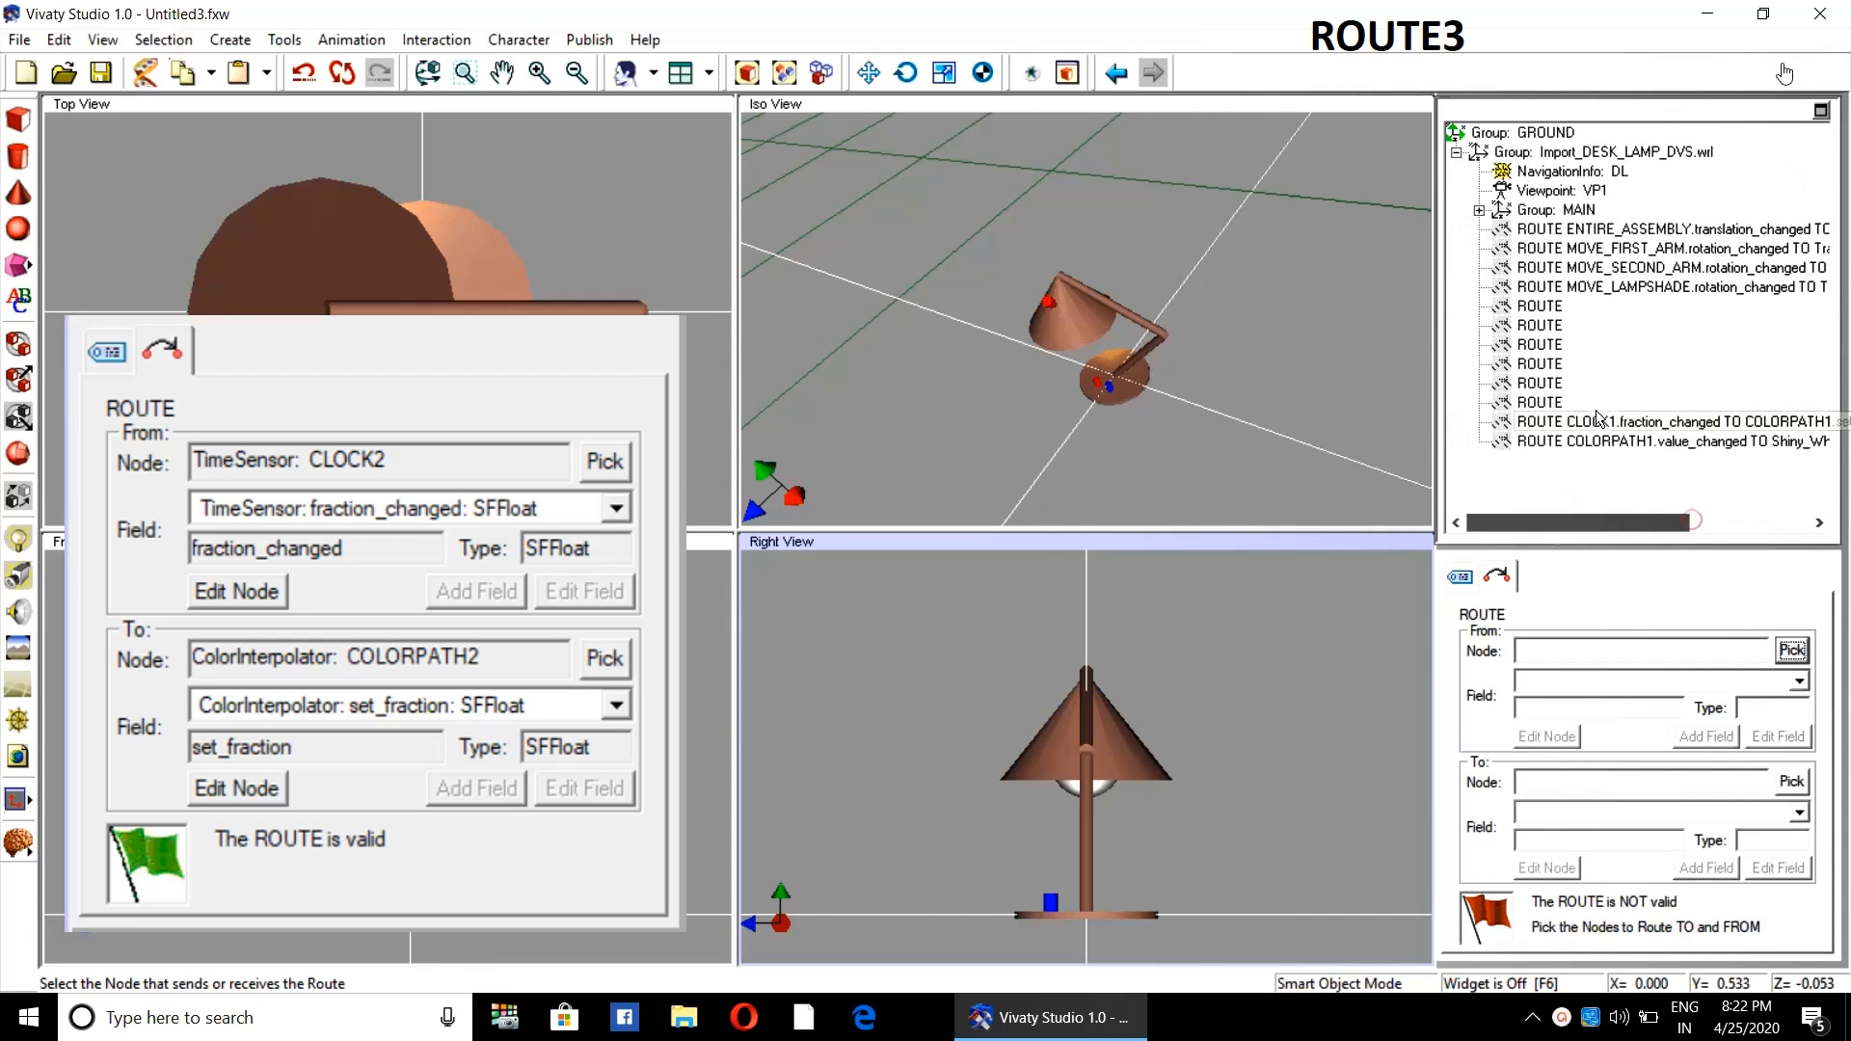
- Expand the scene tree from the MAIN group through both arms and END_PIECE down to the clocks and color interpolators in Group1
left_click(1479, 210)
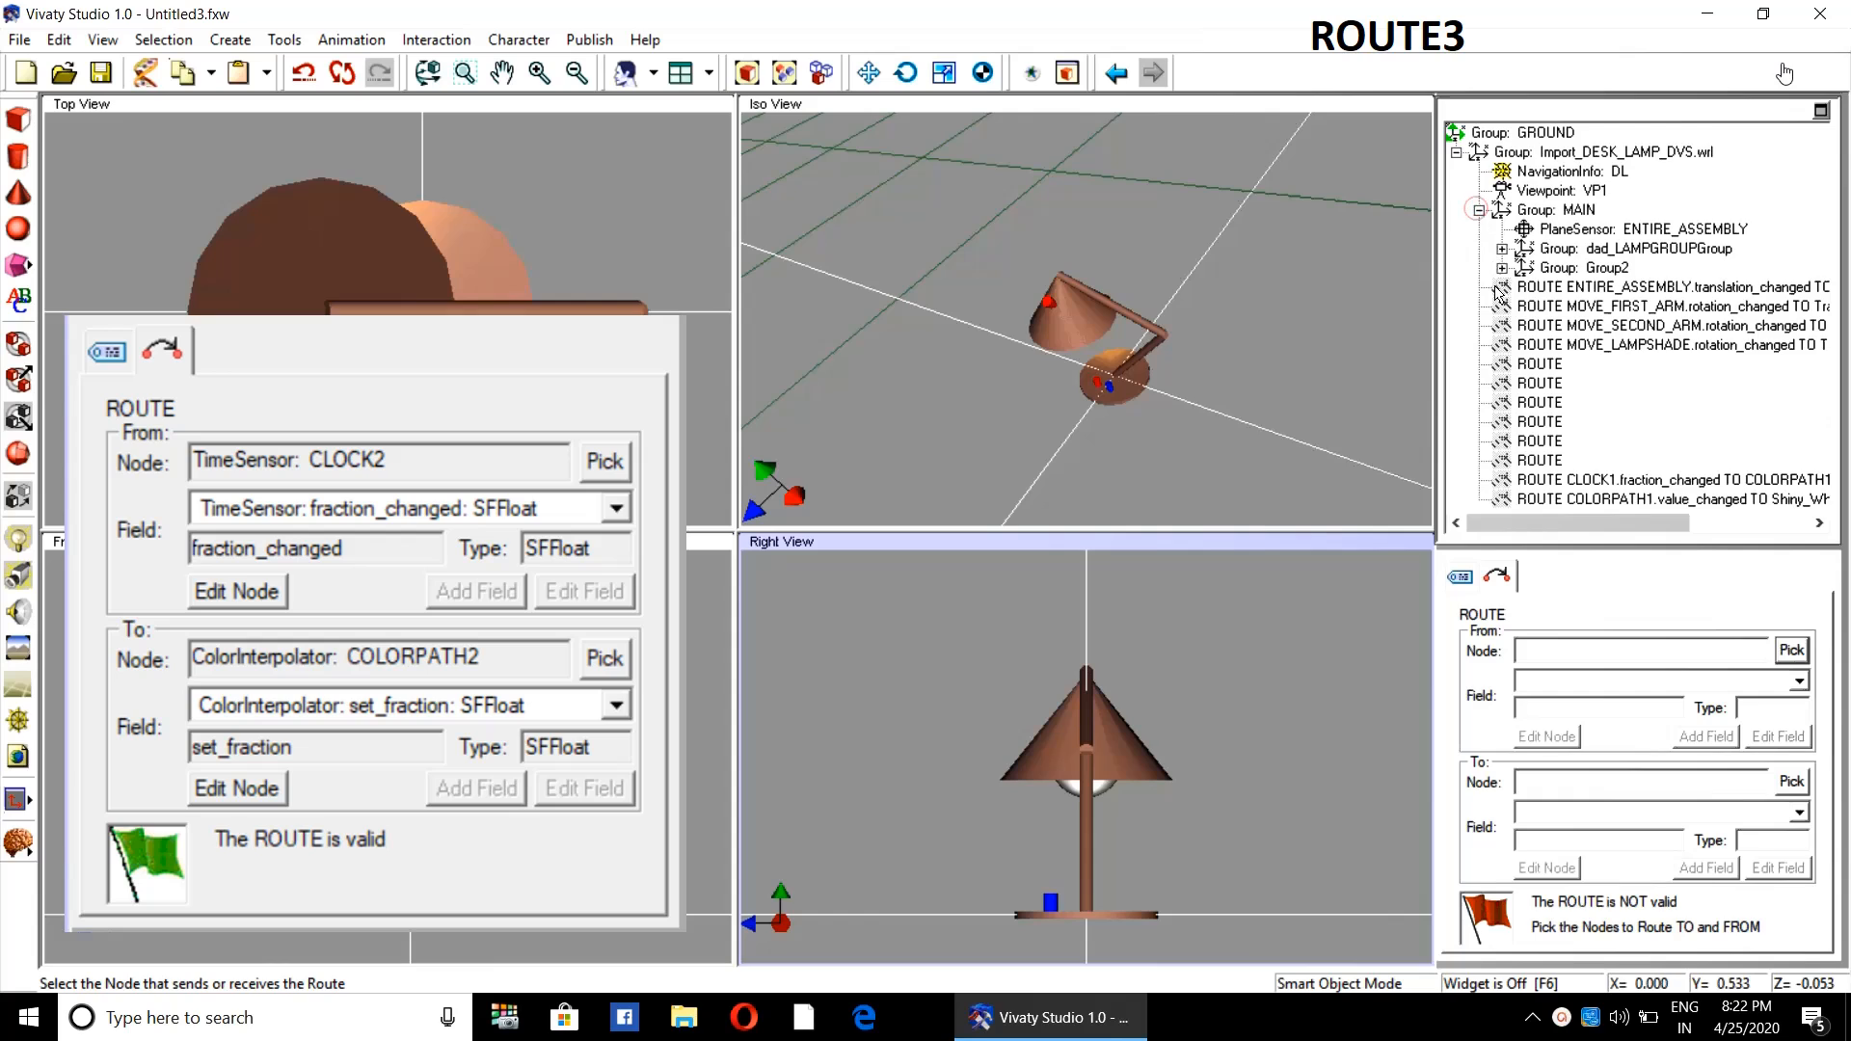
left_click(1502, 249)
left_click(1524, 288)
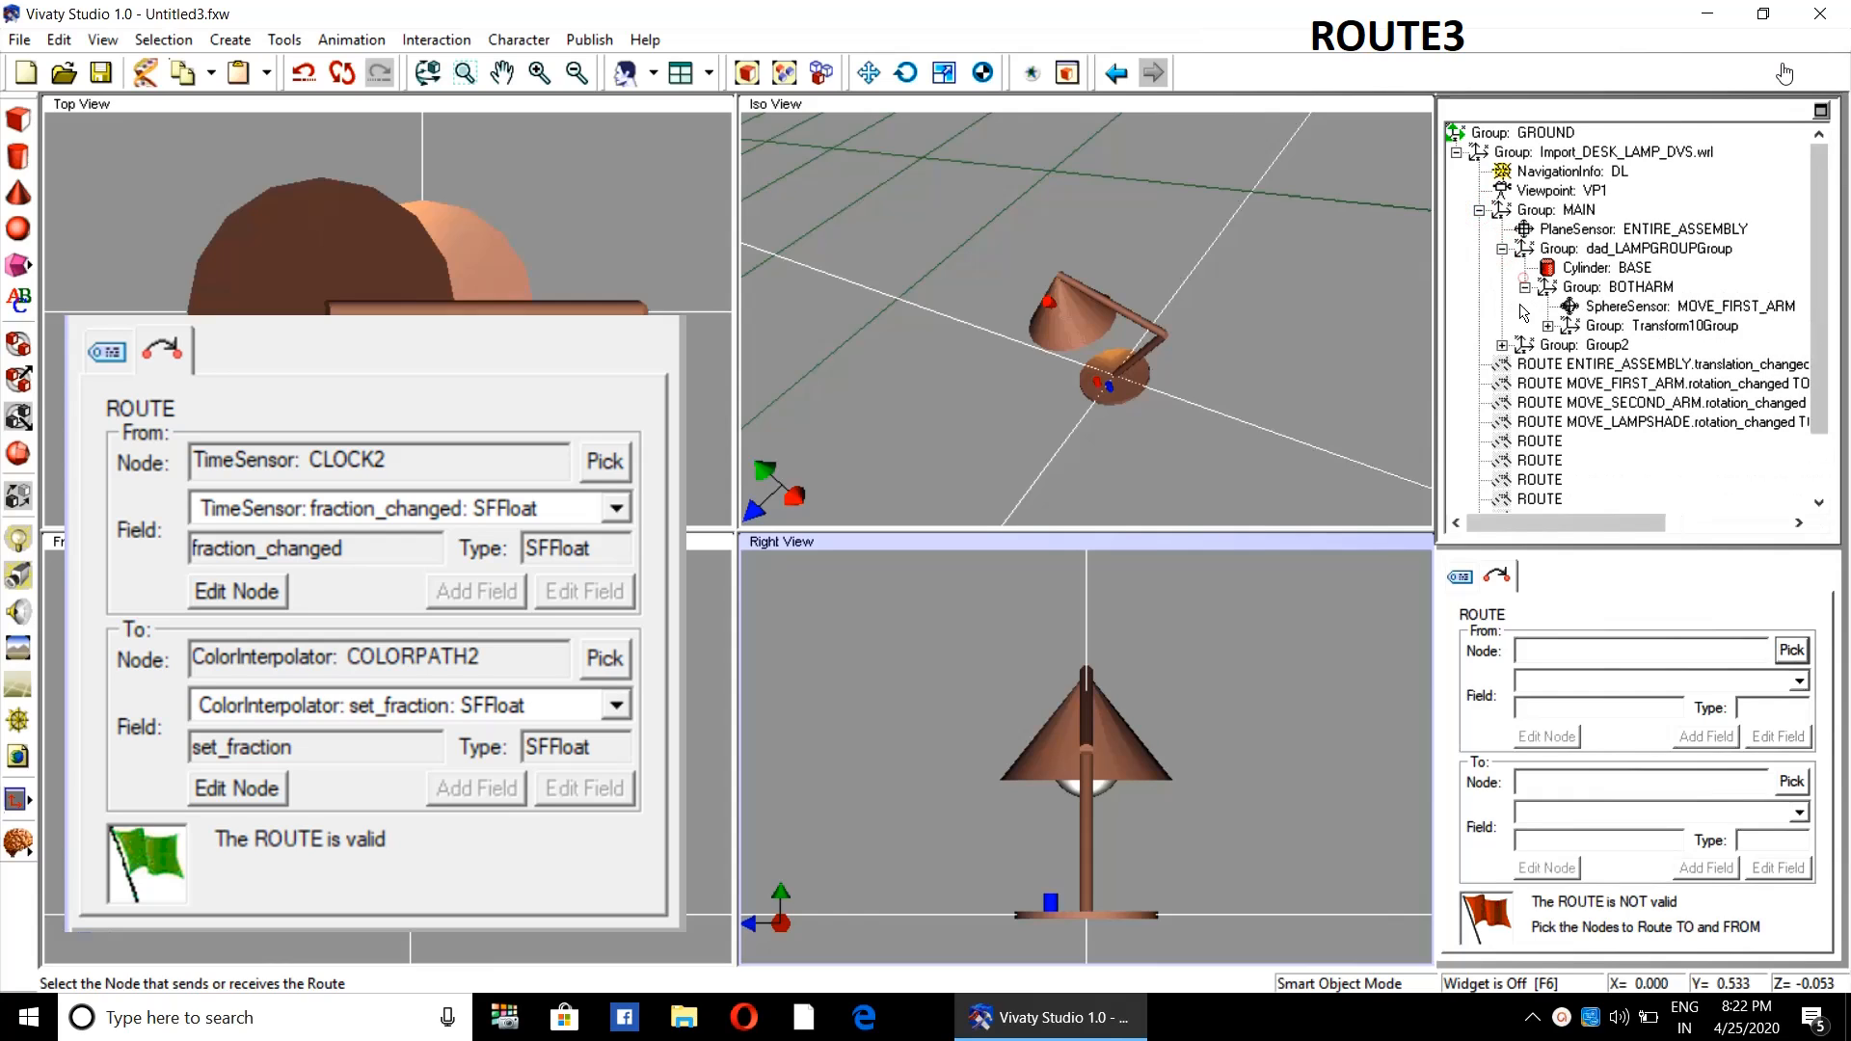
left_click(1548, 326)
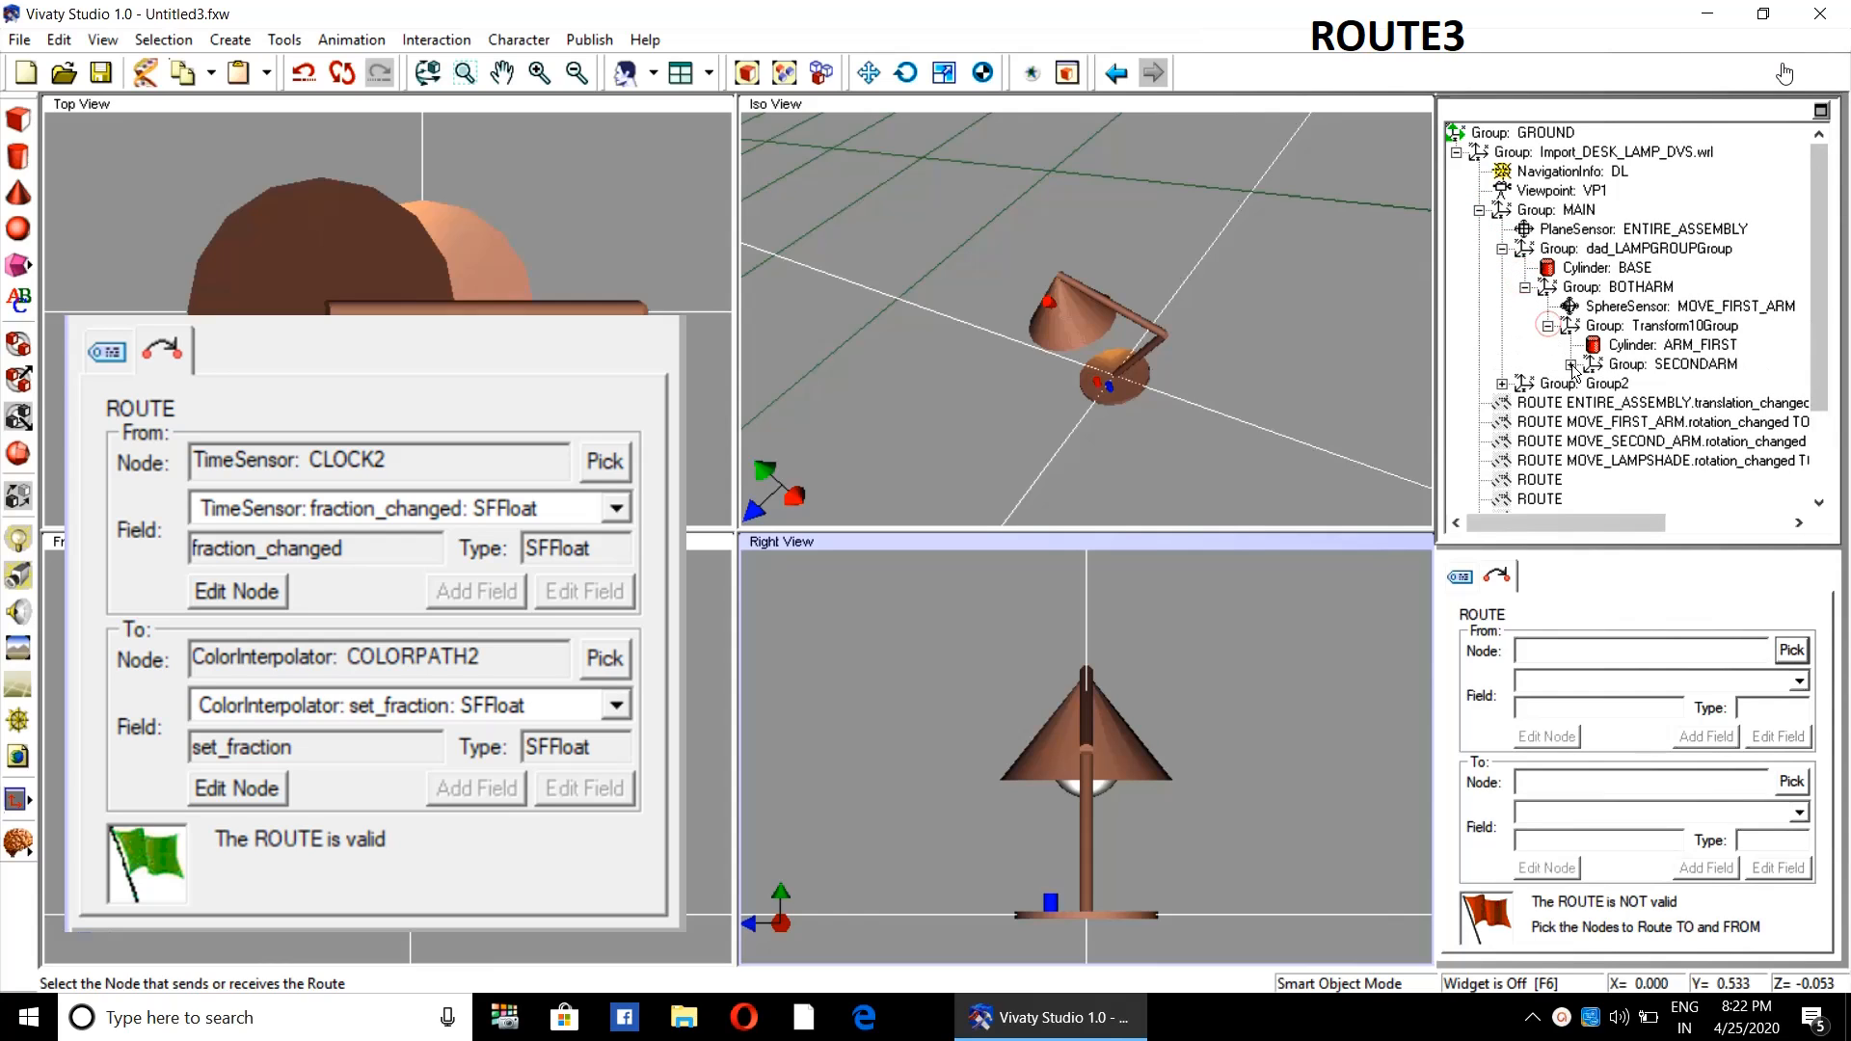
left_click(1570, 364)
left_click(1593, 403)
left_click(1617, 441)
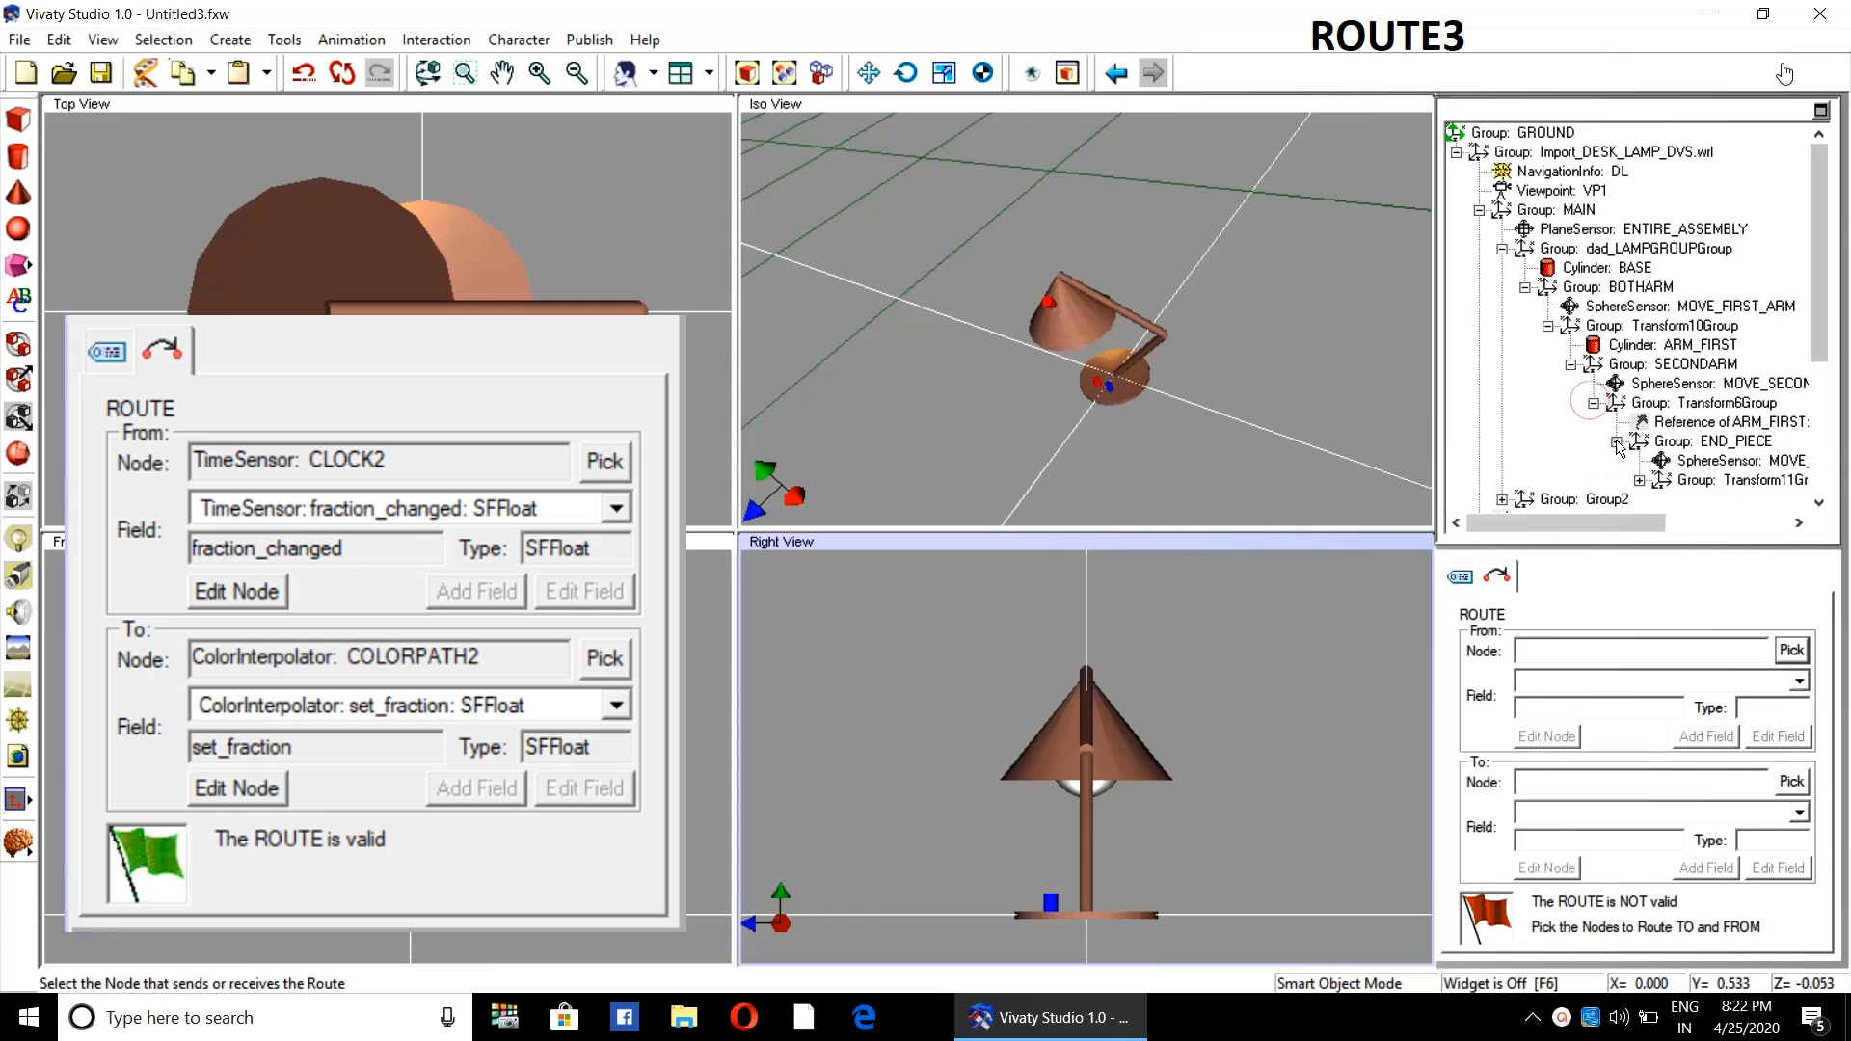
left_click_drag(1825, 307, 1825, 389)
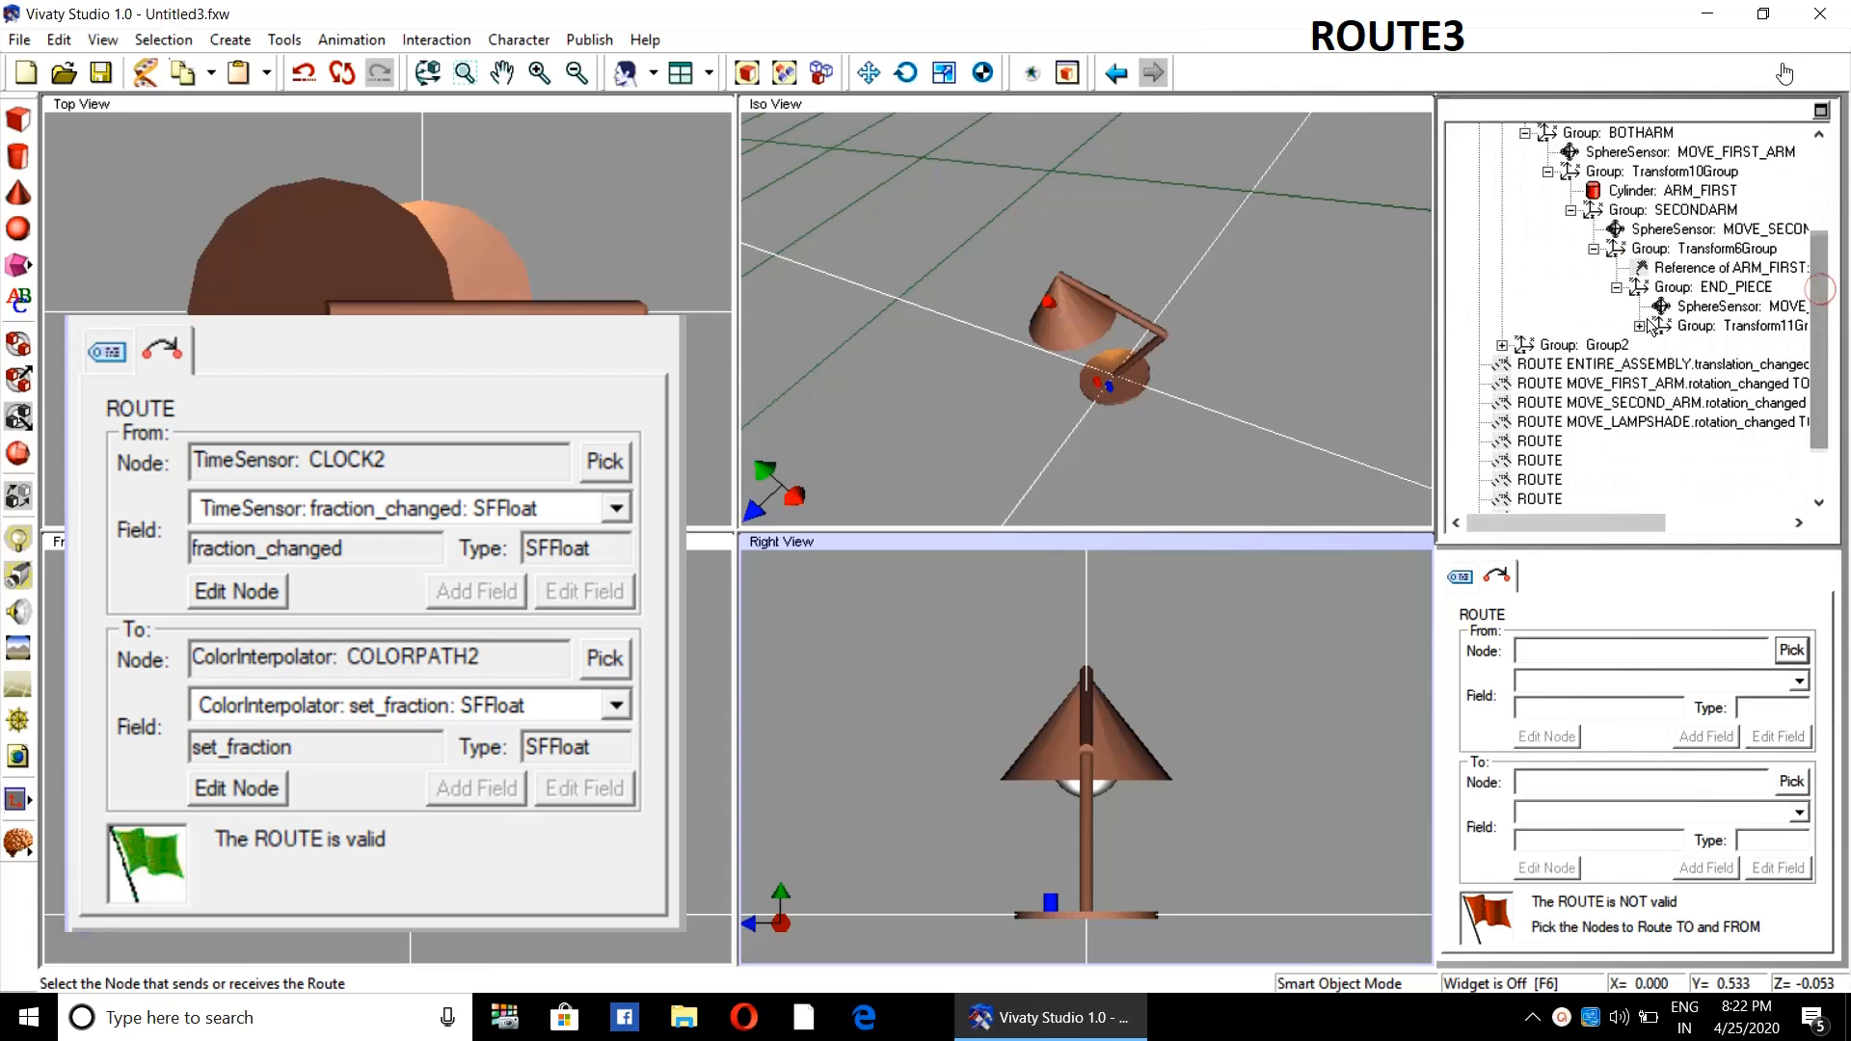
left_click(1639, 326)
left_click(1662, 364)
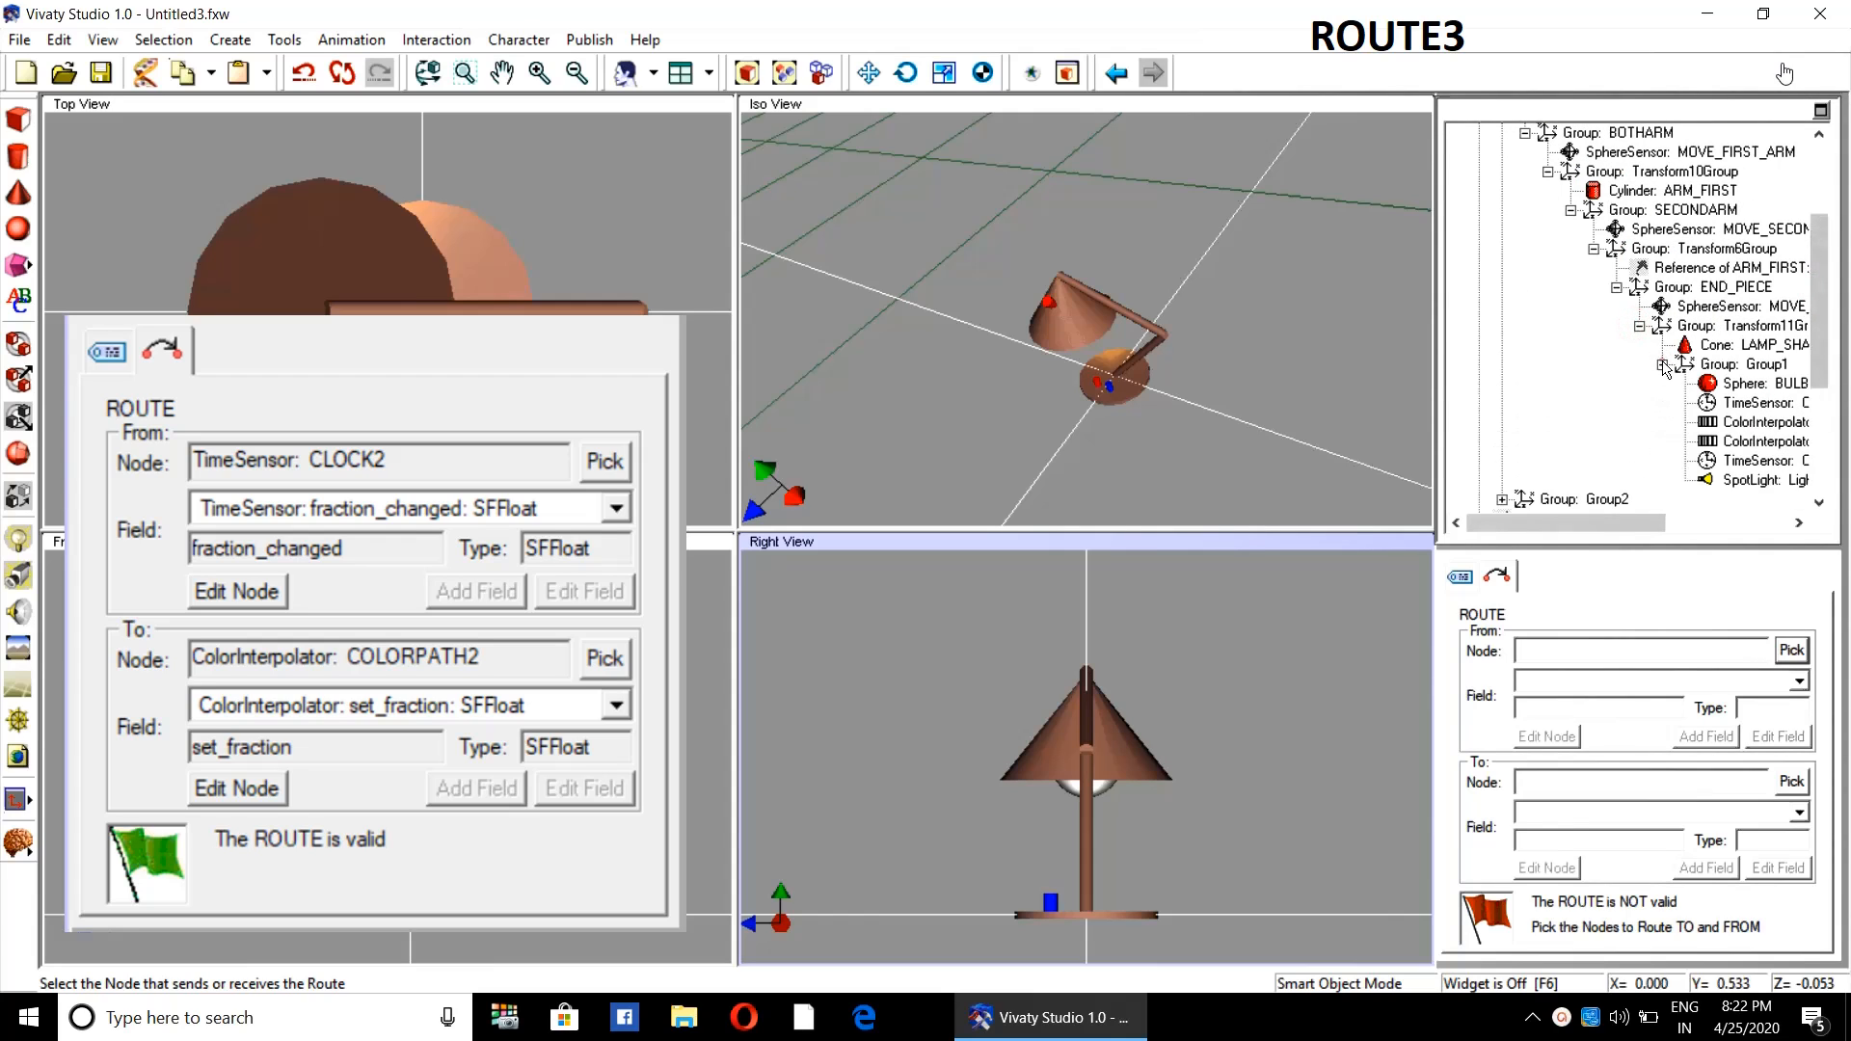
left_click_drag(1585, 526, 1708, 527)
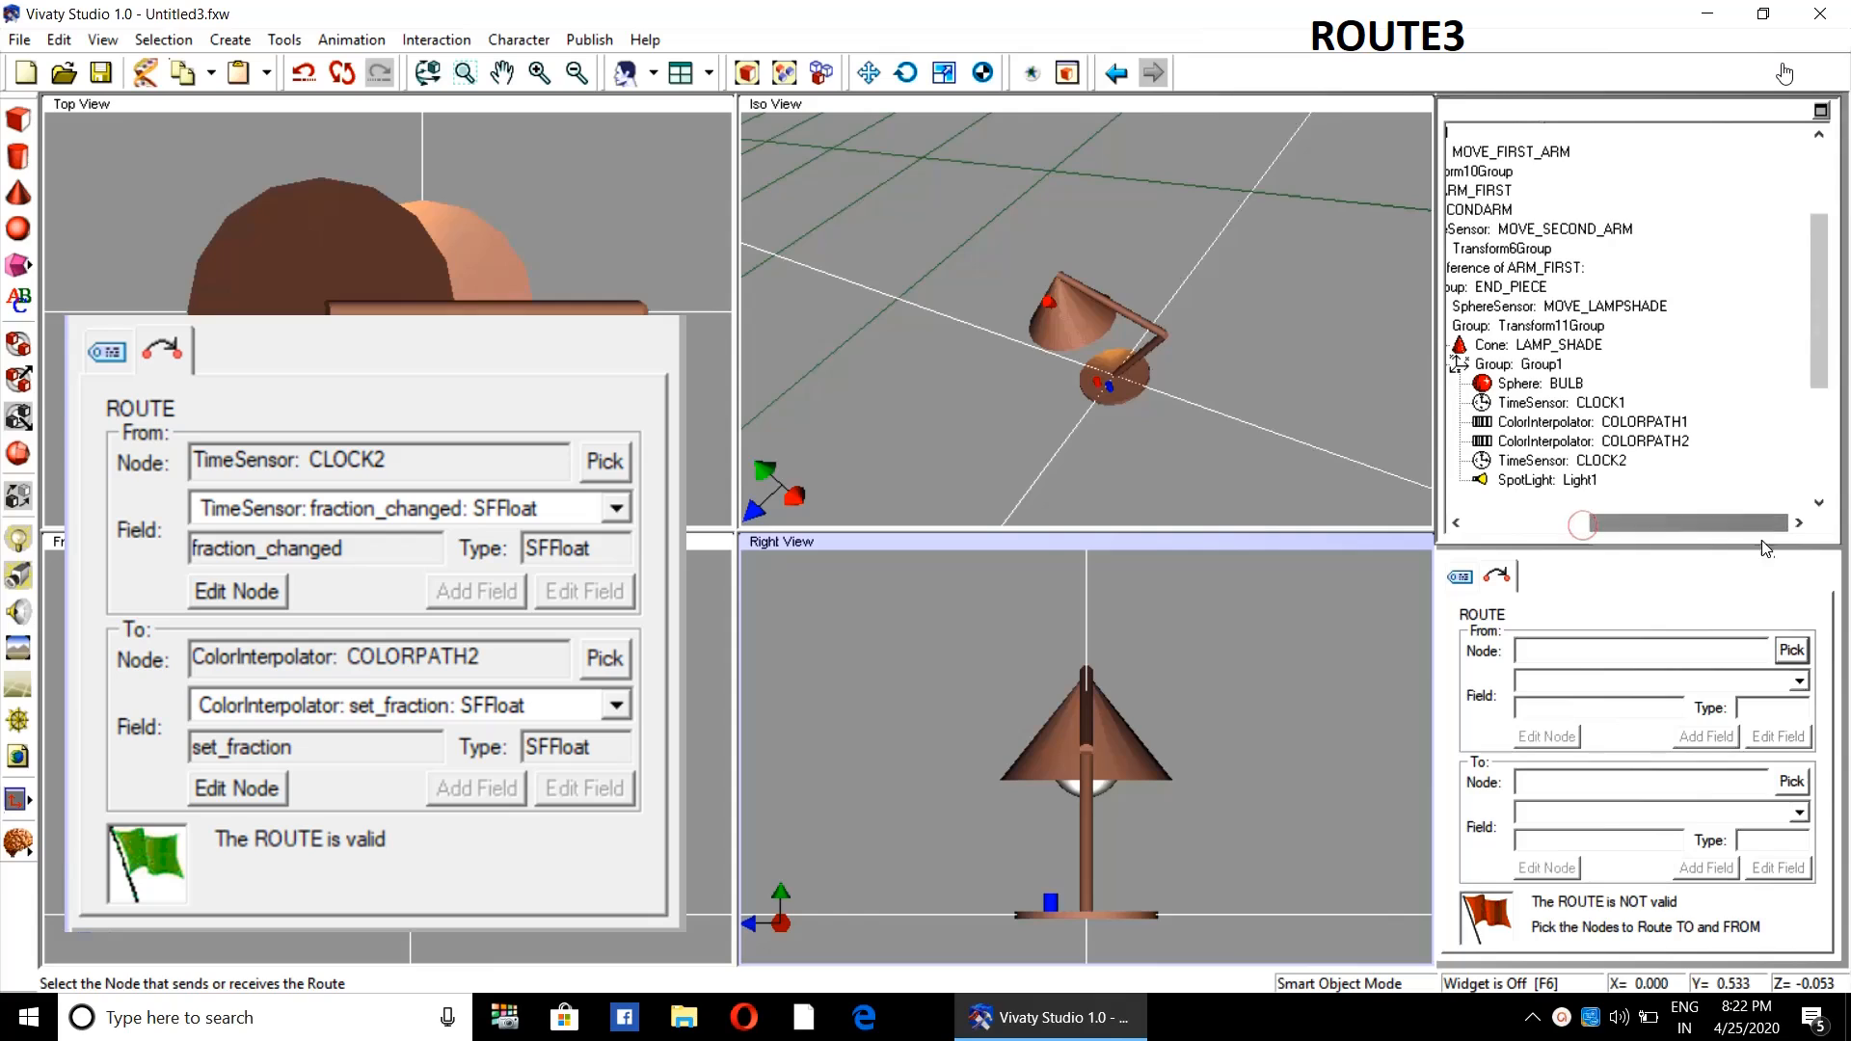
- Pick TimeSensor CLOCK2 as the blank route's source node and ColorInterpolator COLORPATH2 as its destination node
left_click(1797, 655)
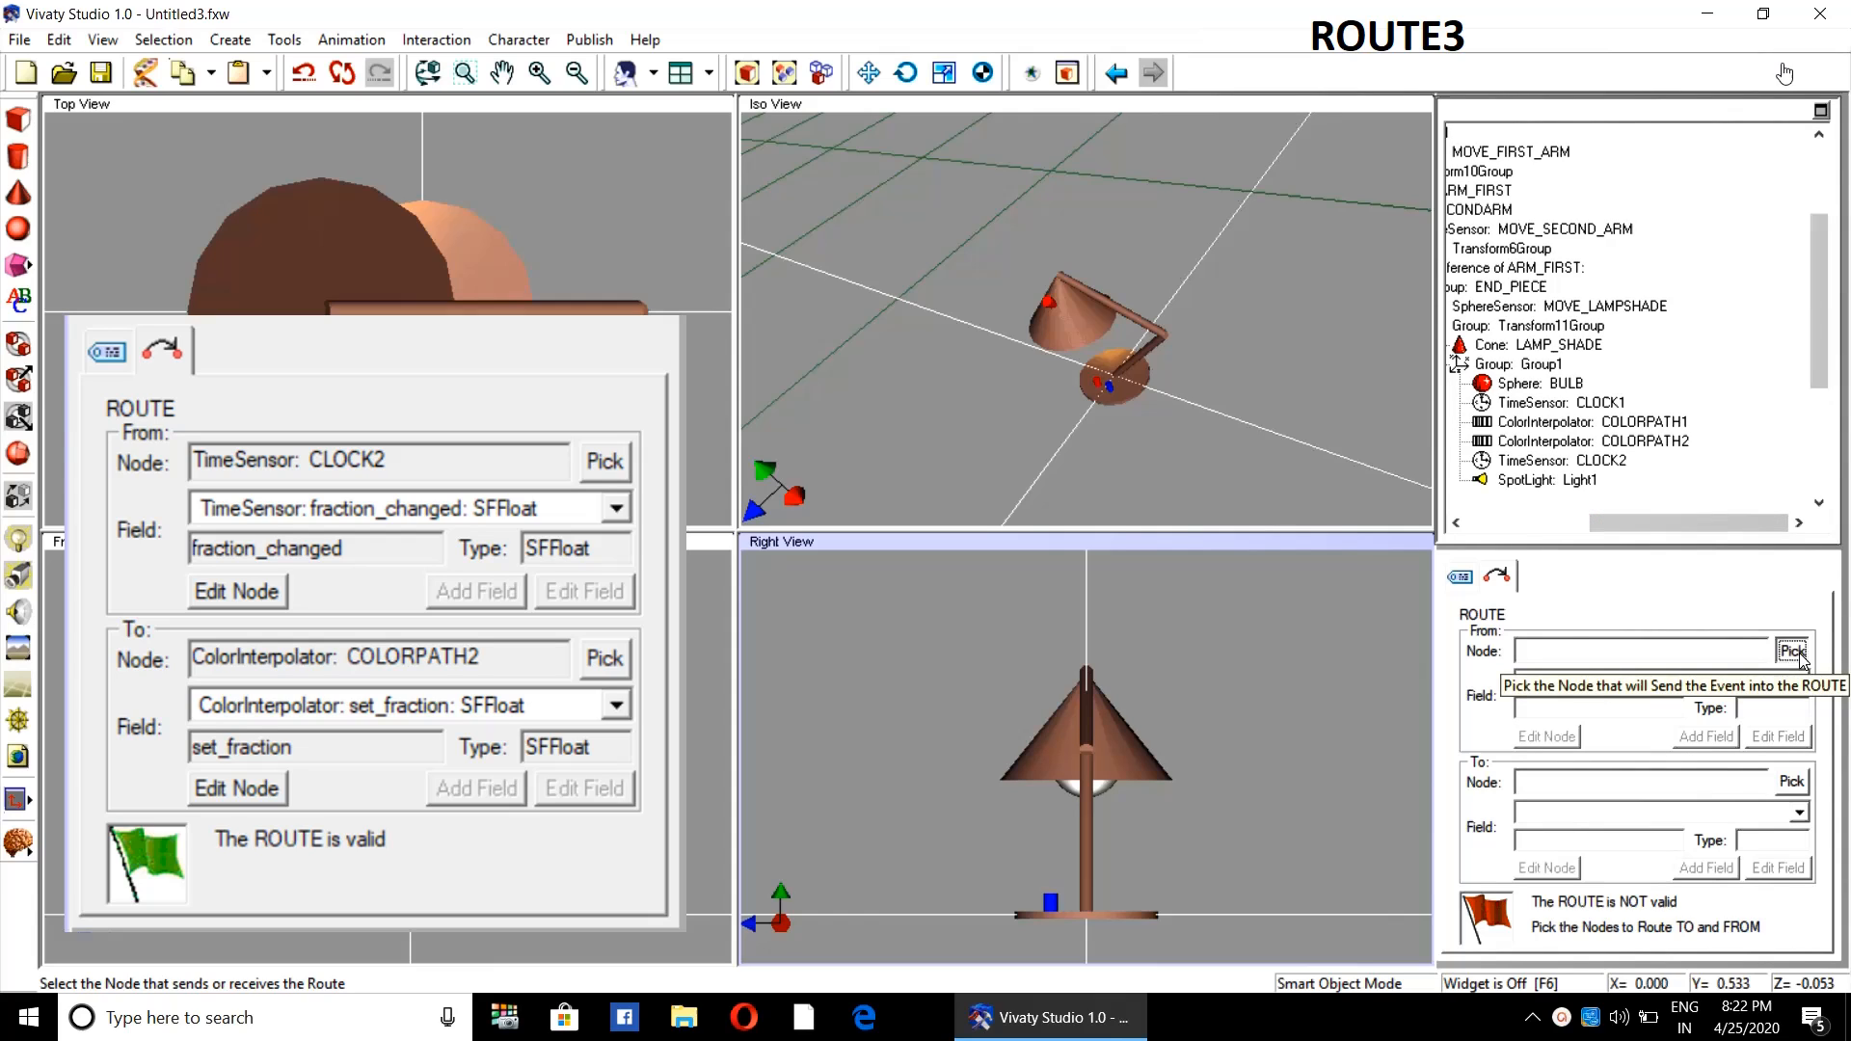
left_click(1594, 462)
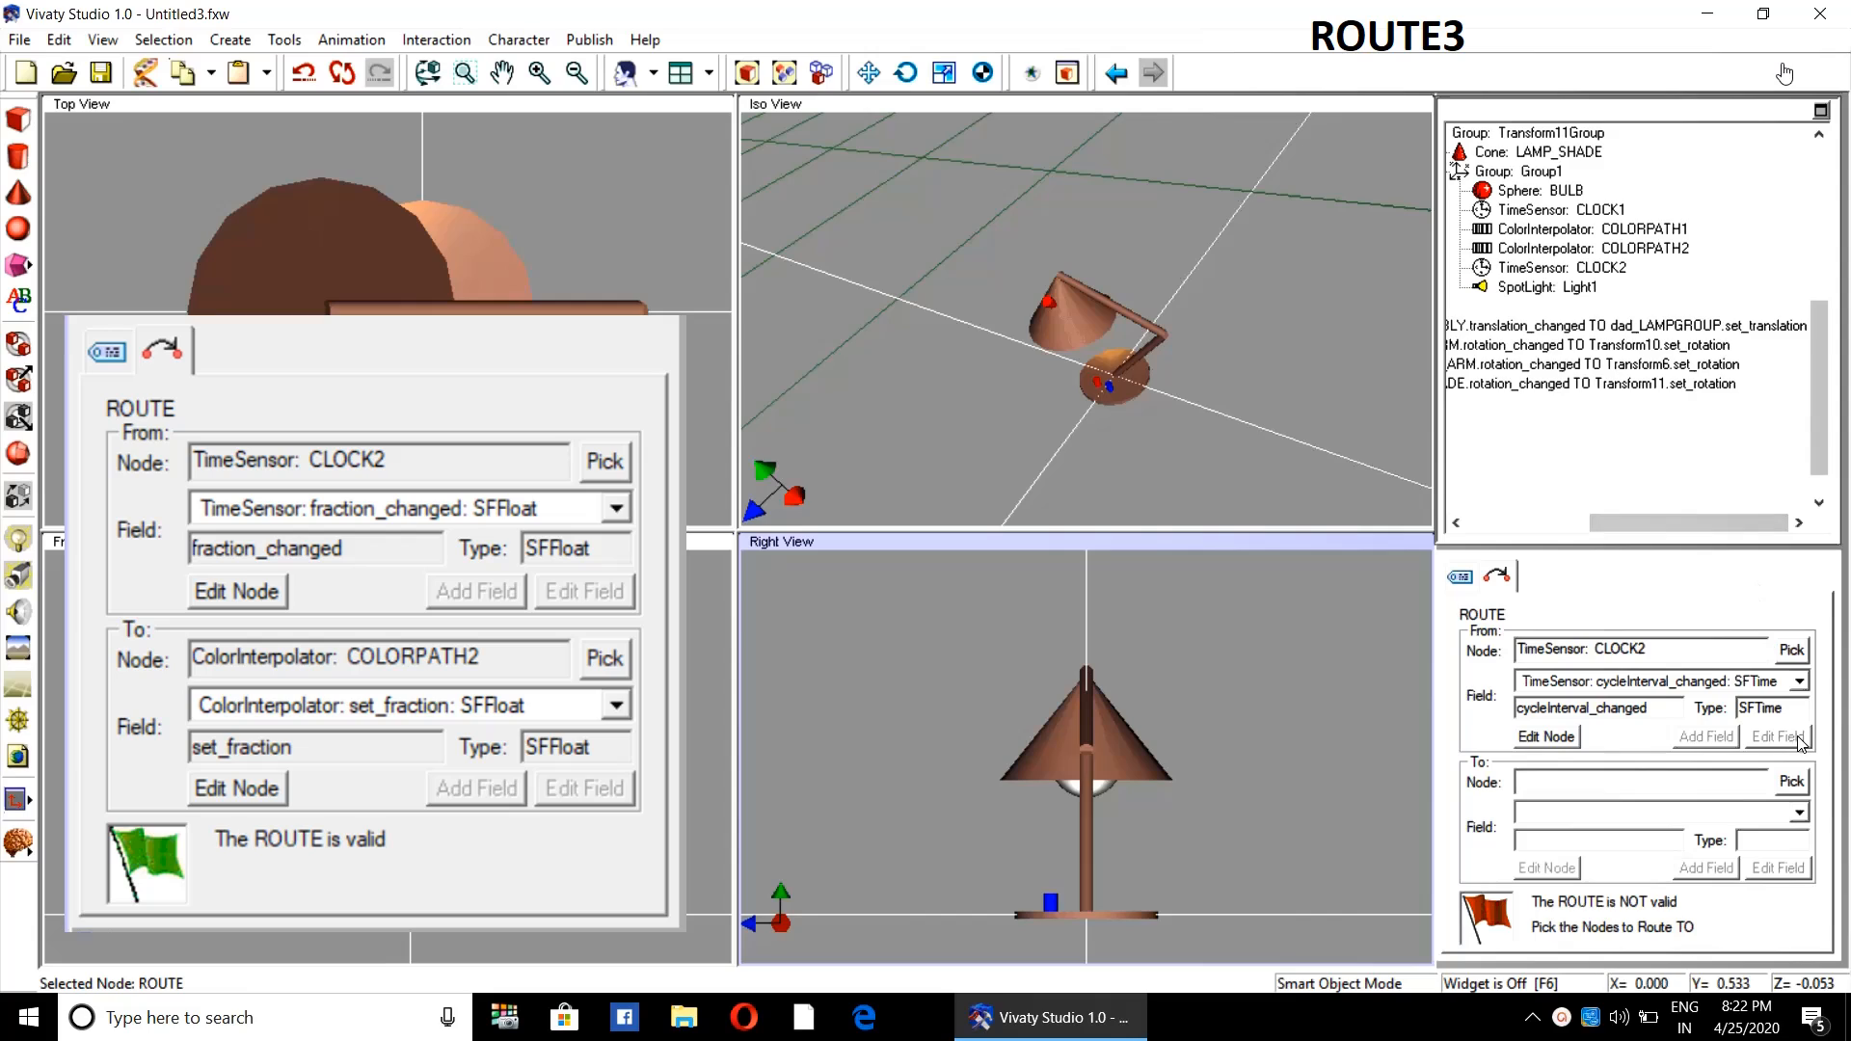
left_click(1791, 782)
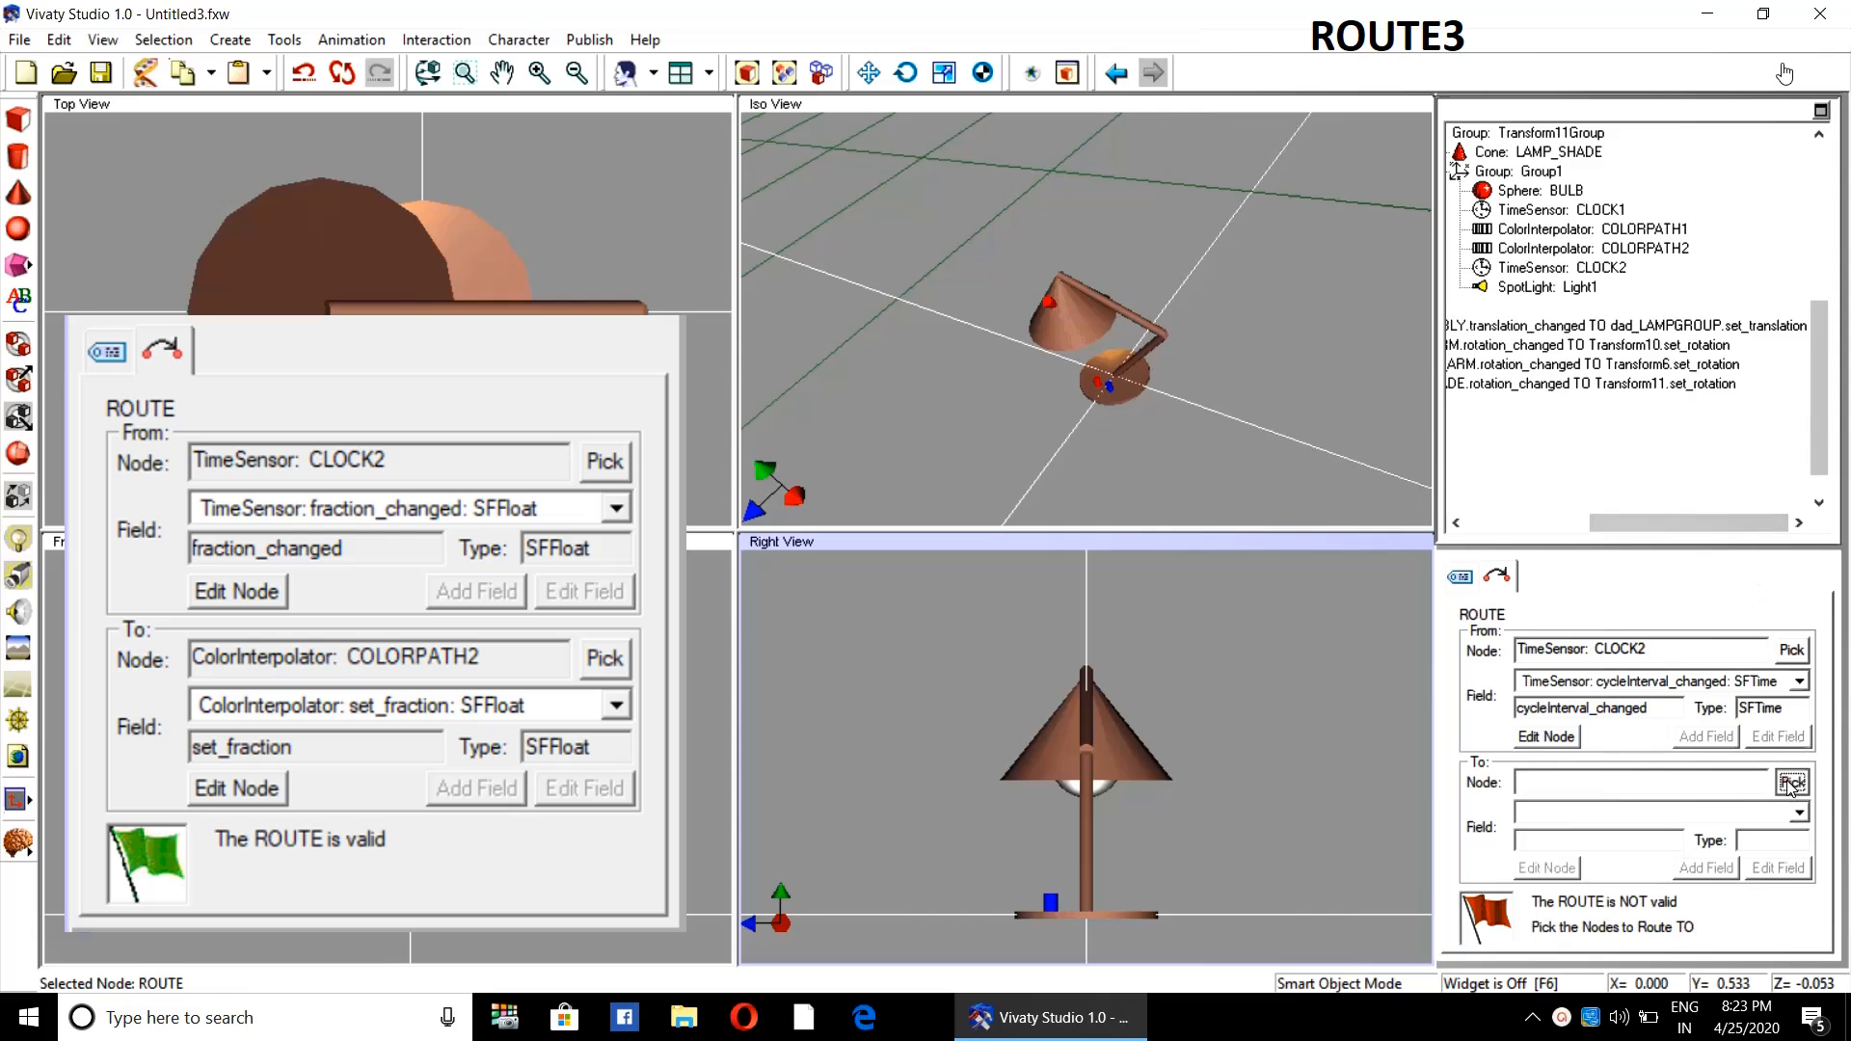
left_click(1658, 252)
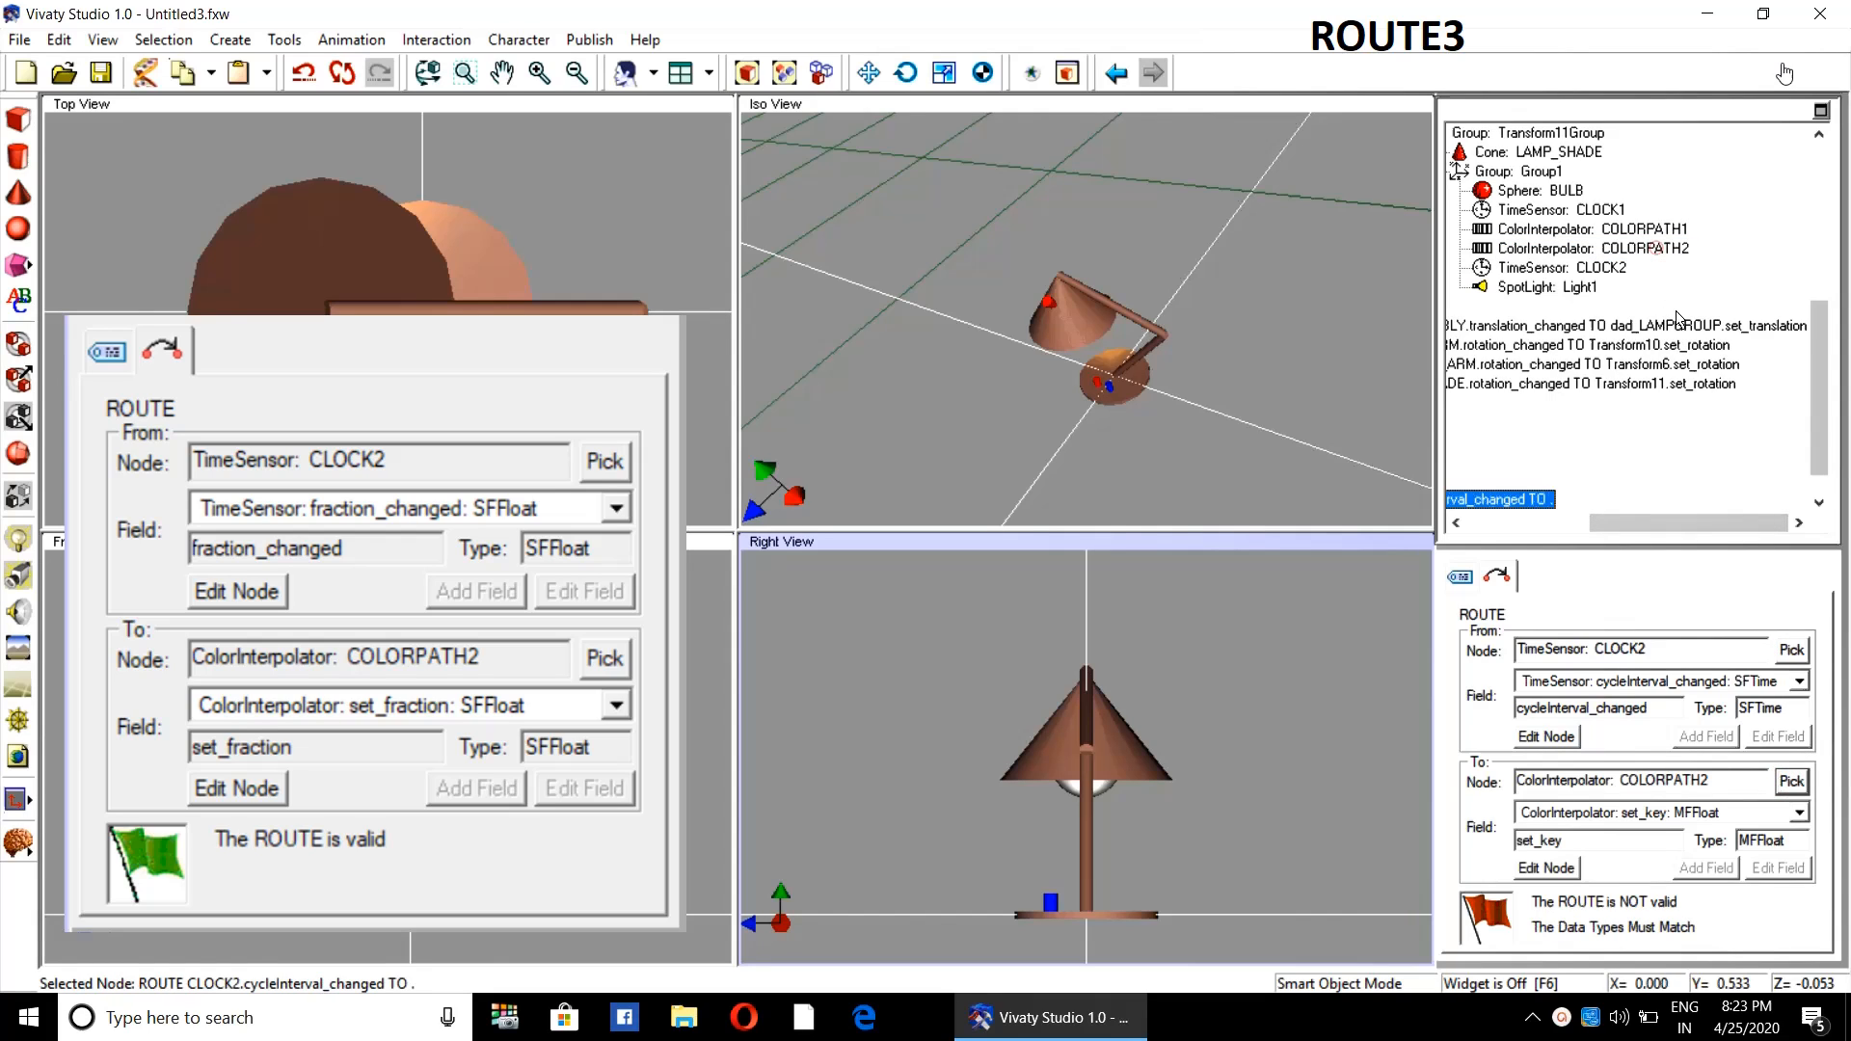
- Set the CLOCK2 route's source field to fraction_changed and its destination field to set_fraction, then reselect the route in the tree
left_click(1799, 683)
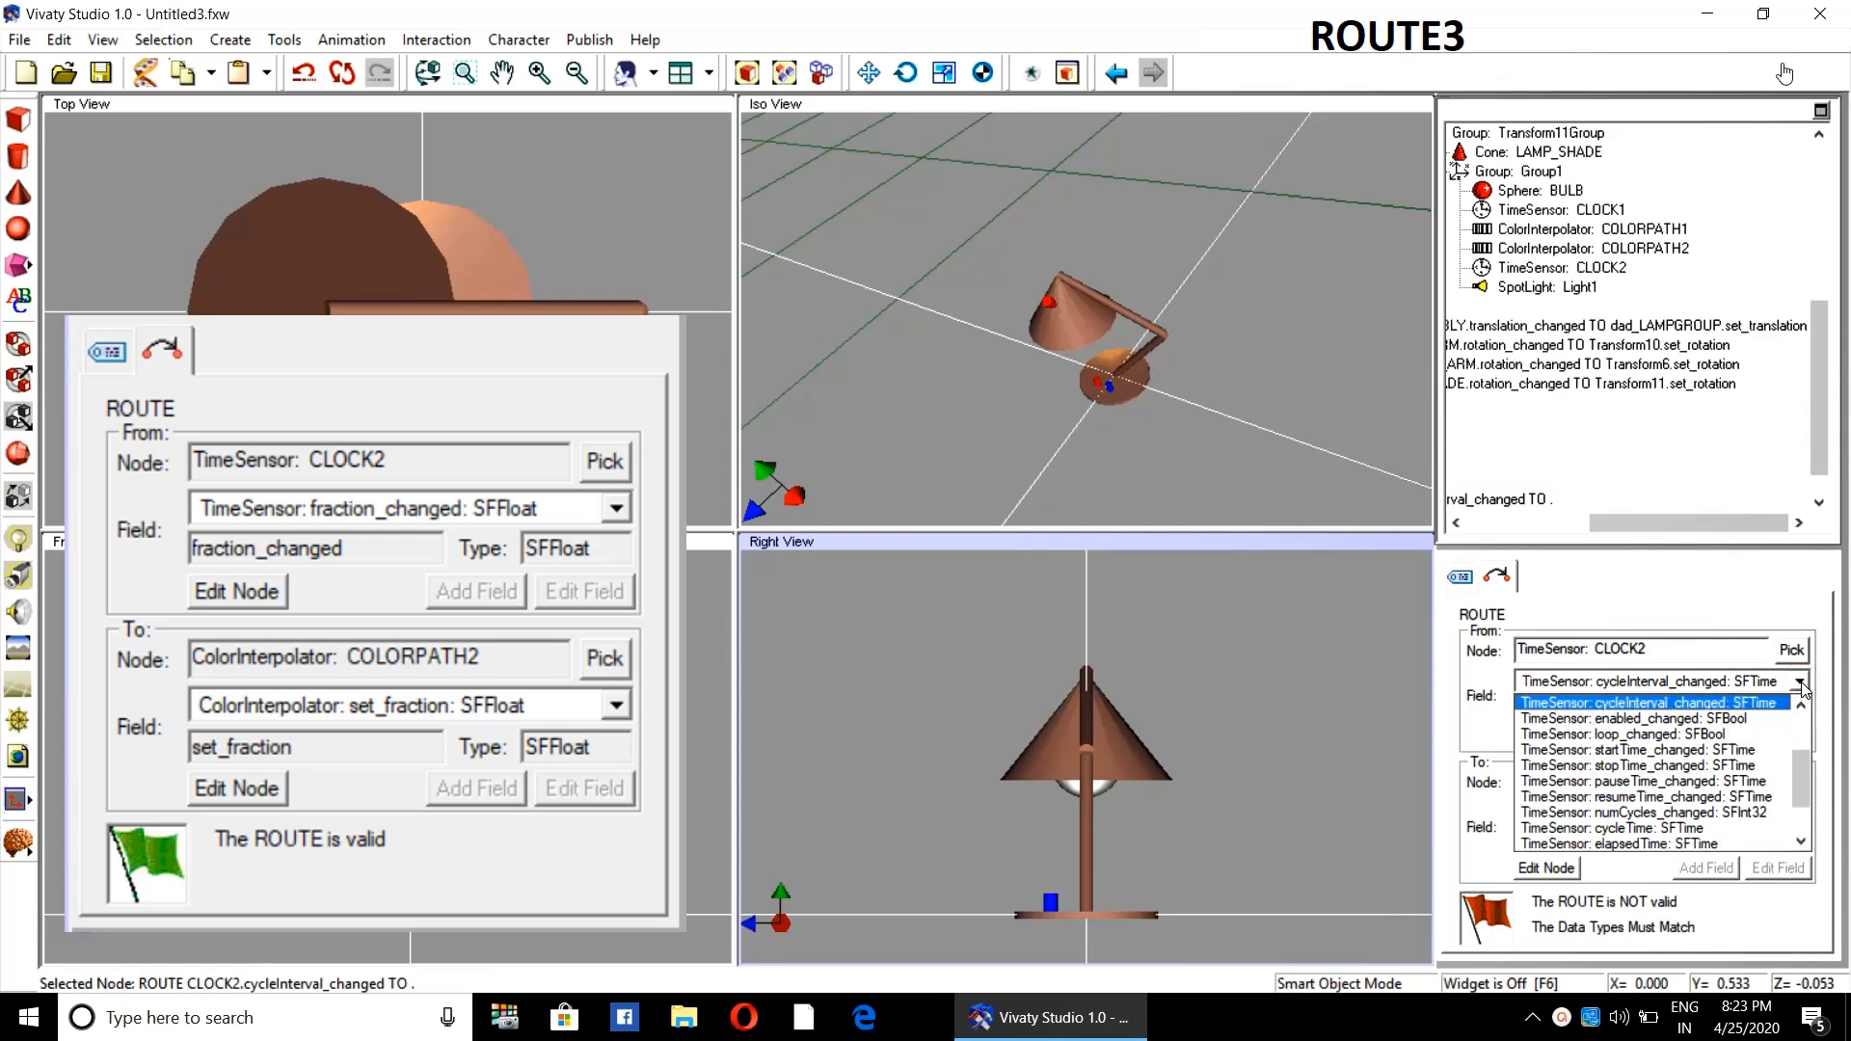
left_click_drag(1798, 786, 1802, 822)
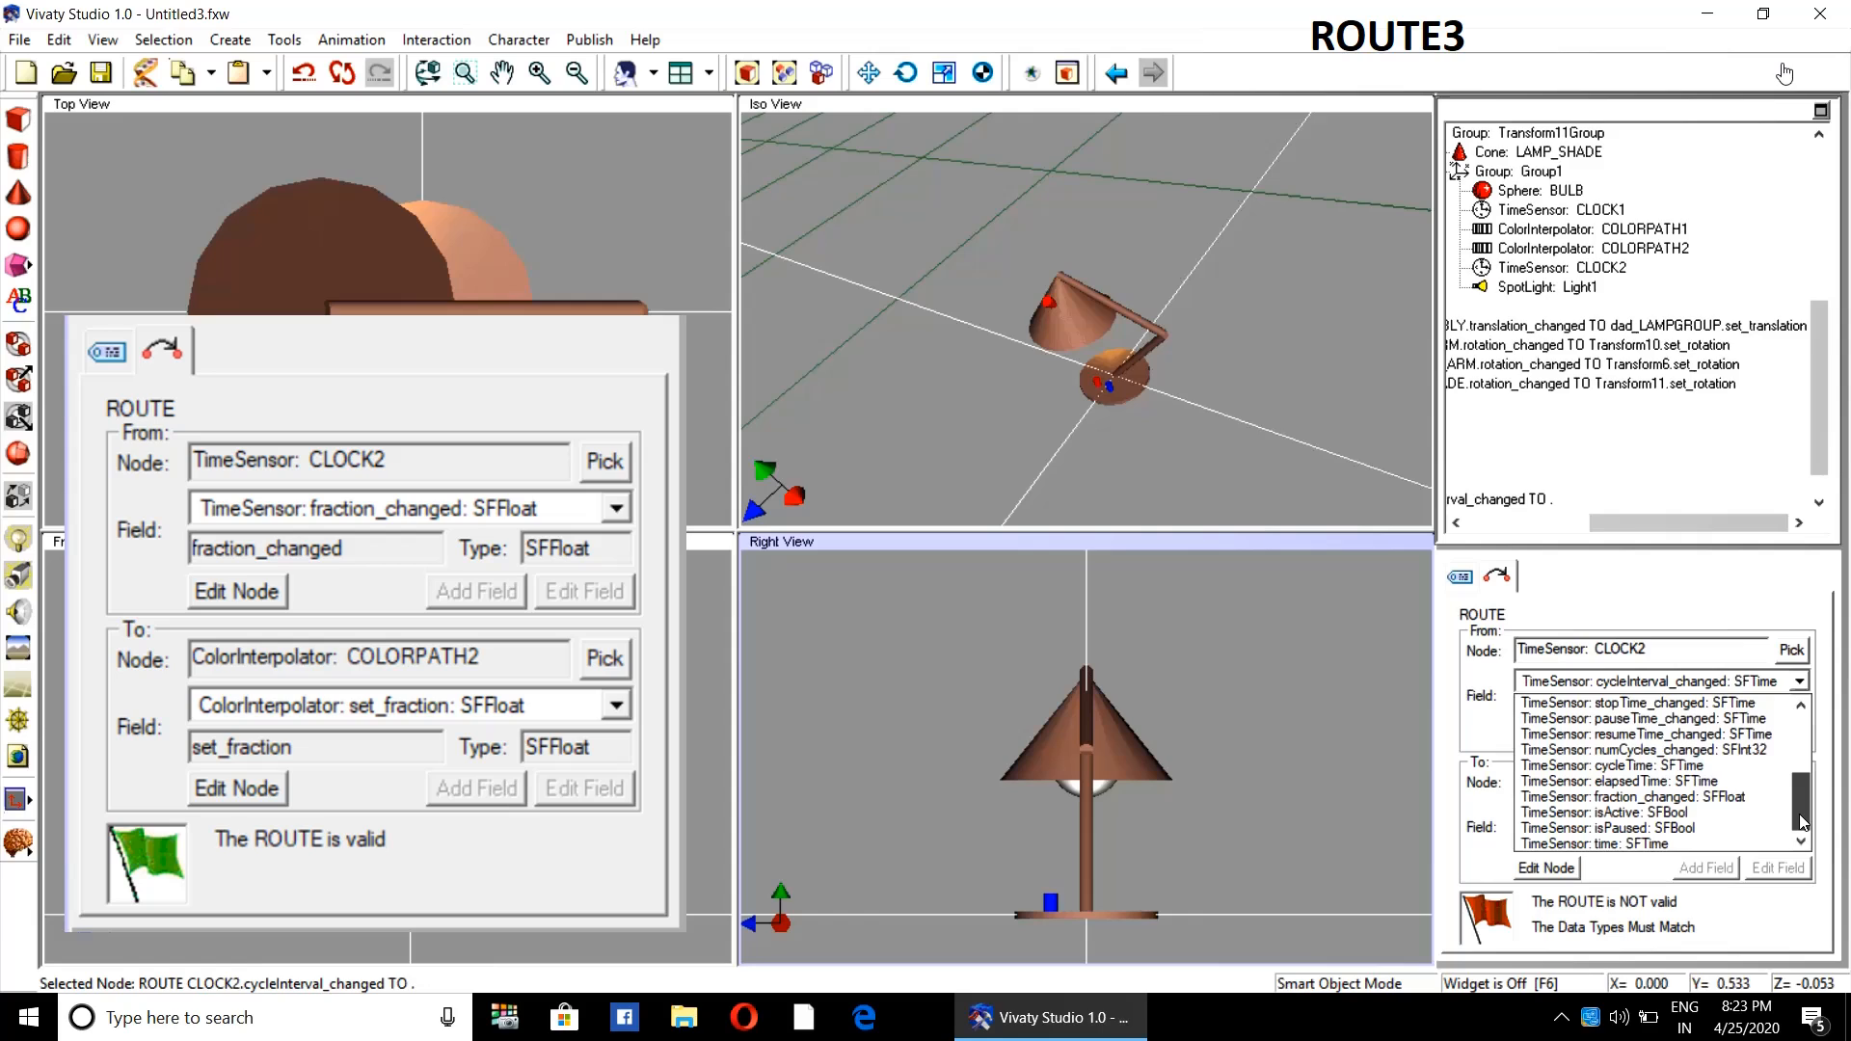
left_click(1750, 796)
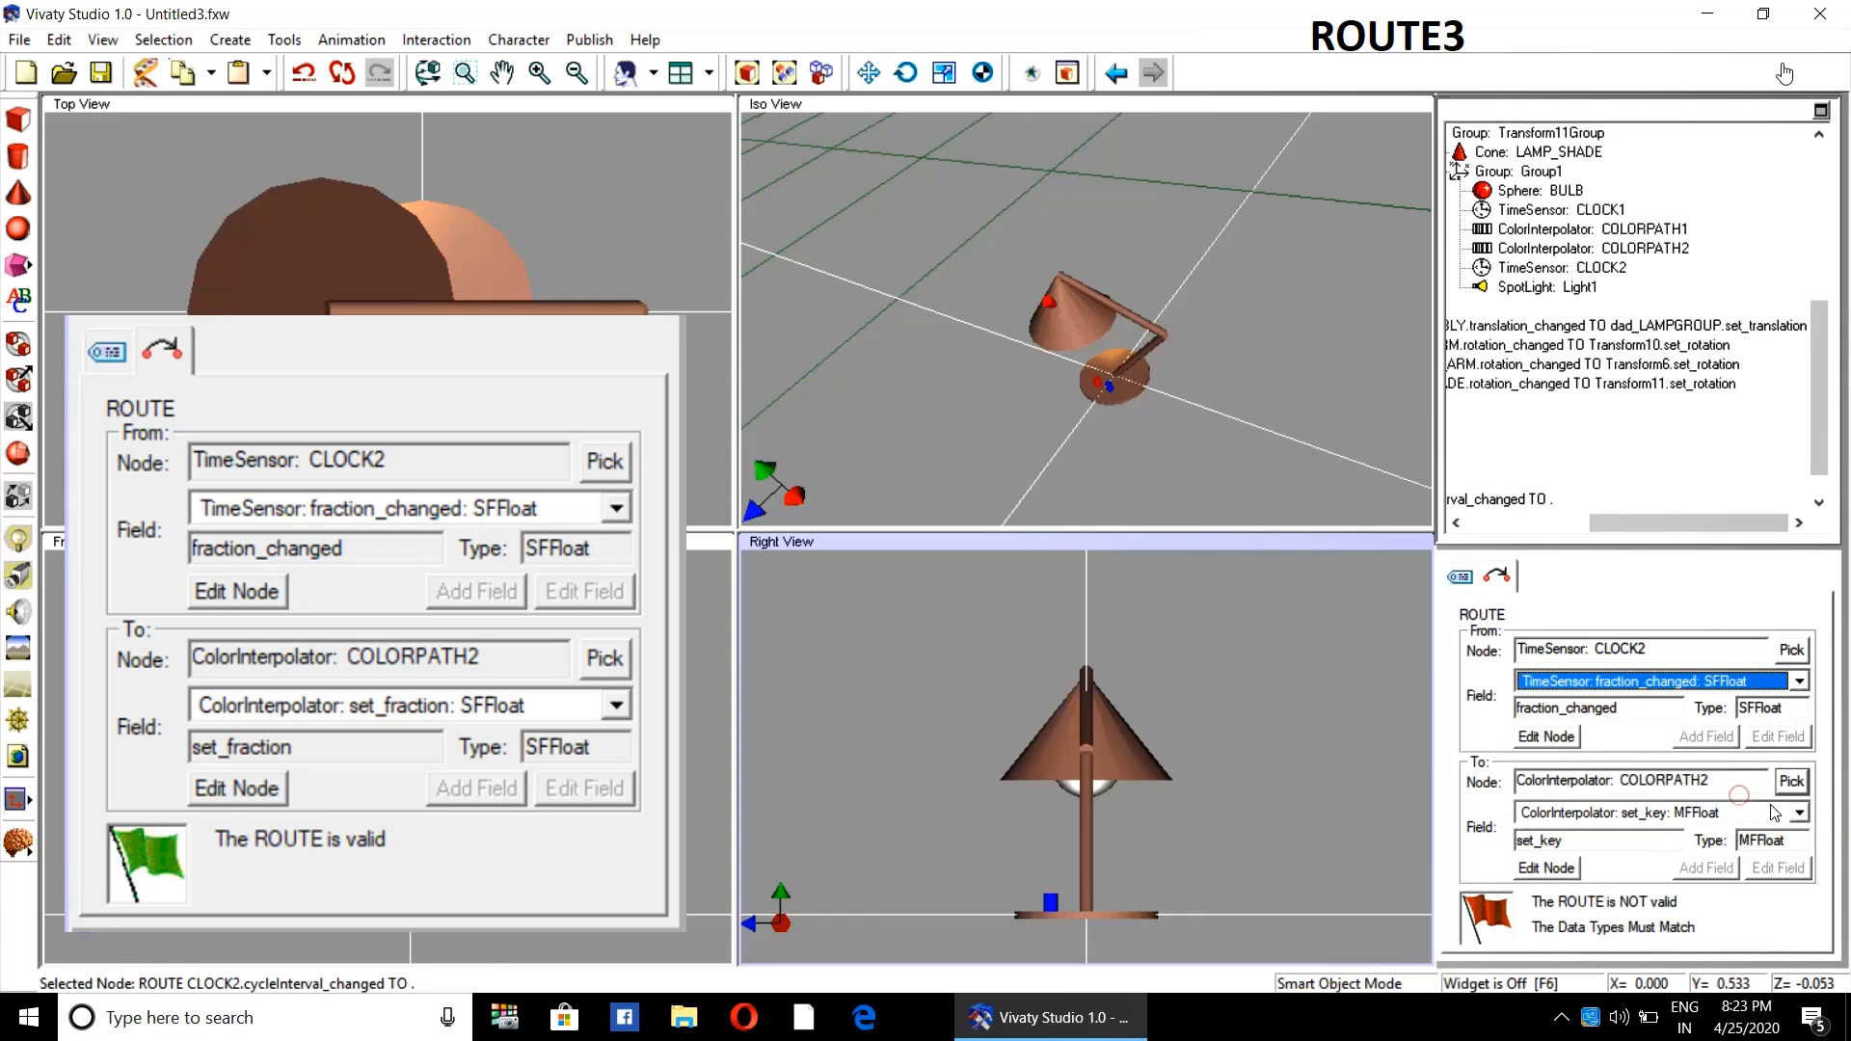
left_click(1799, 814)
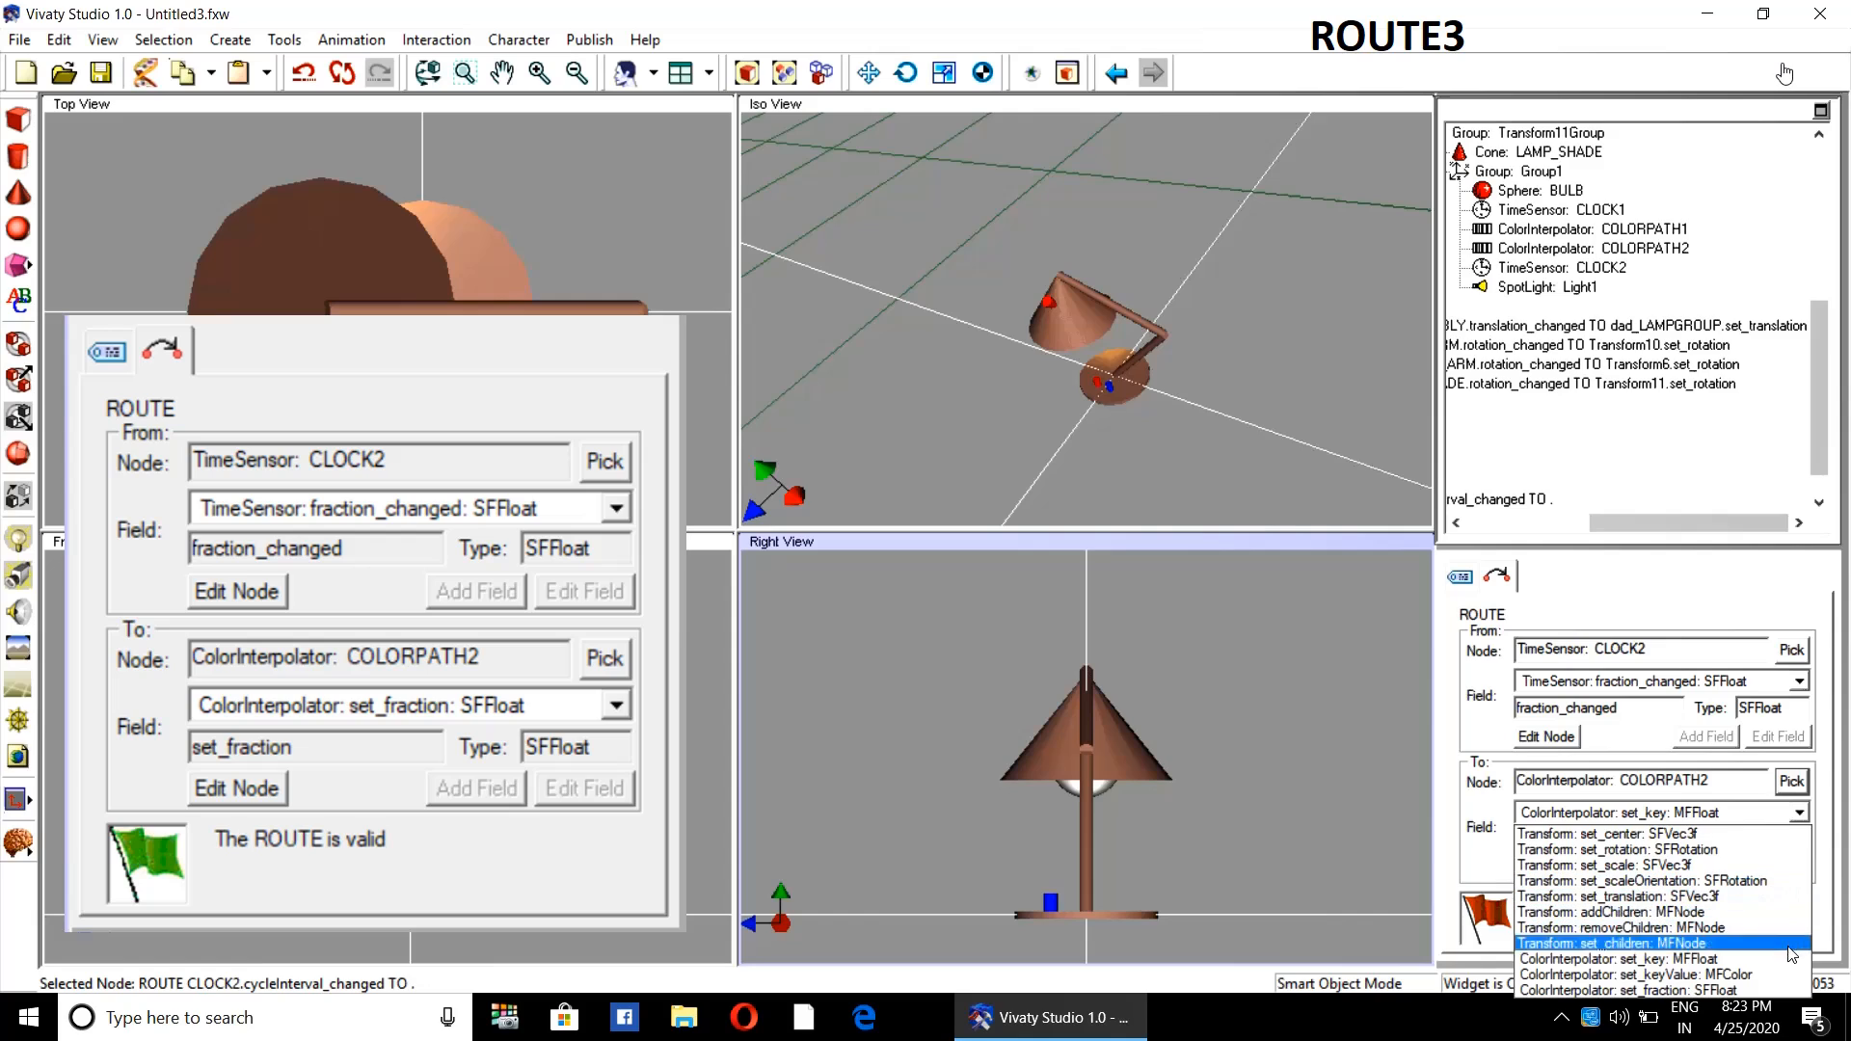
left_click(1779, 991)
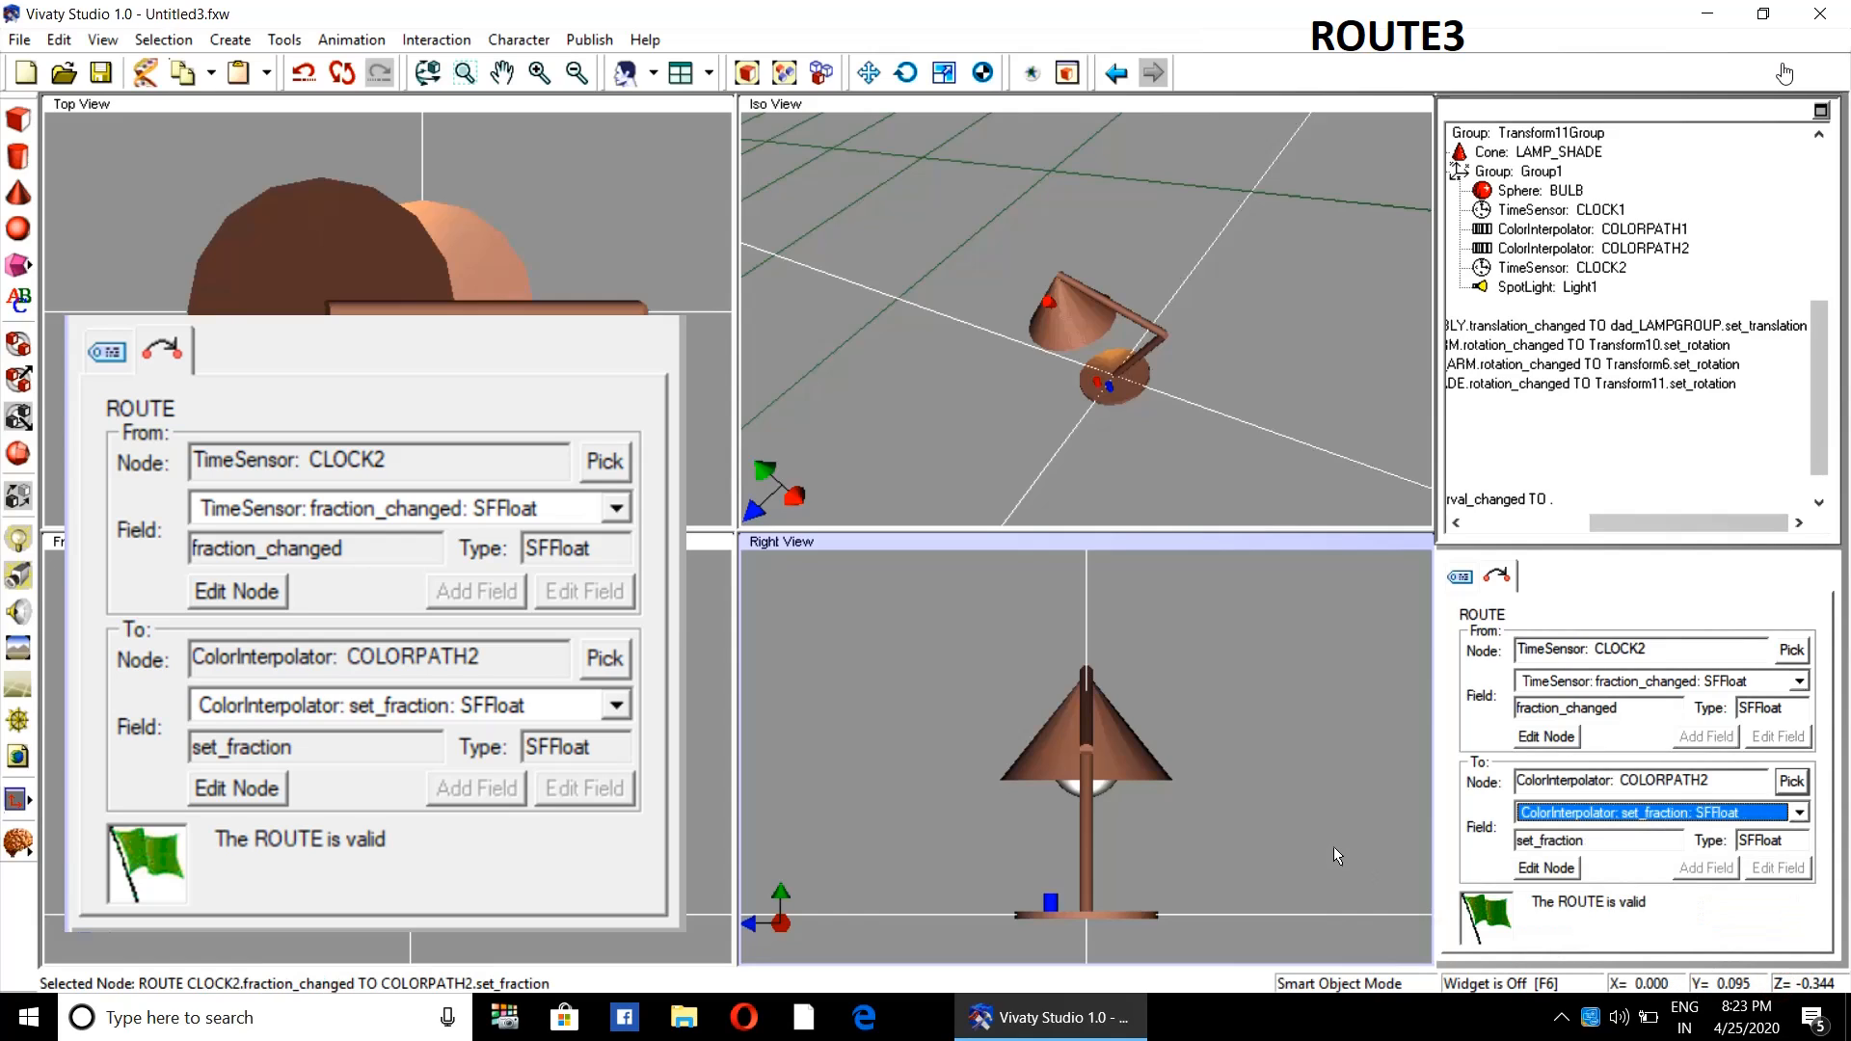
left_click(1296, 762)
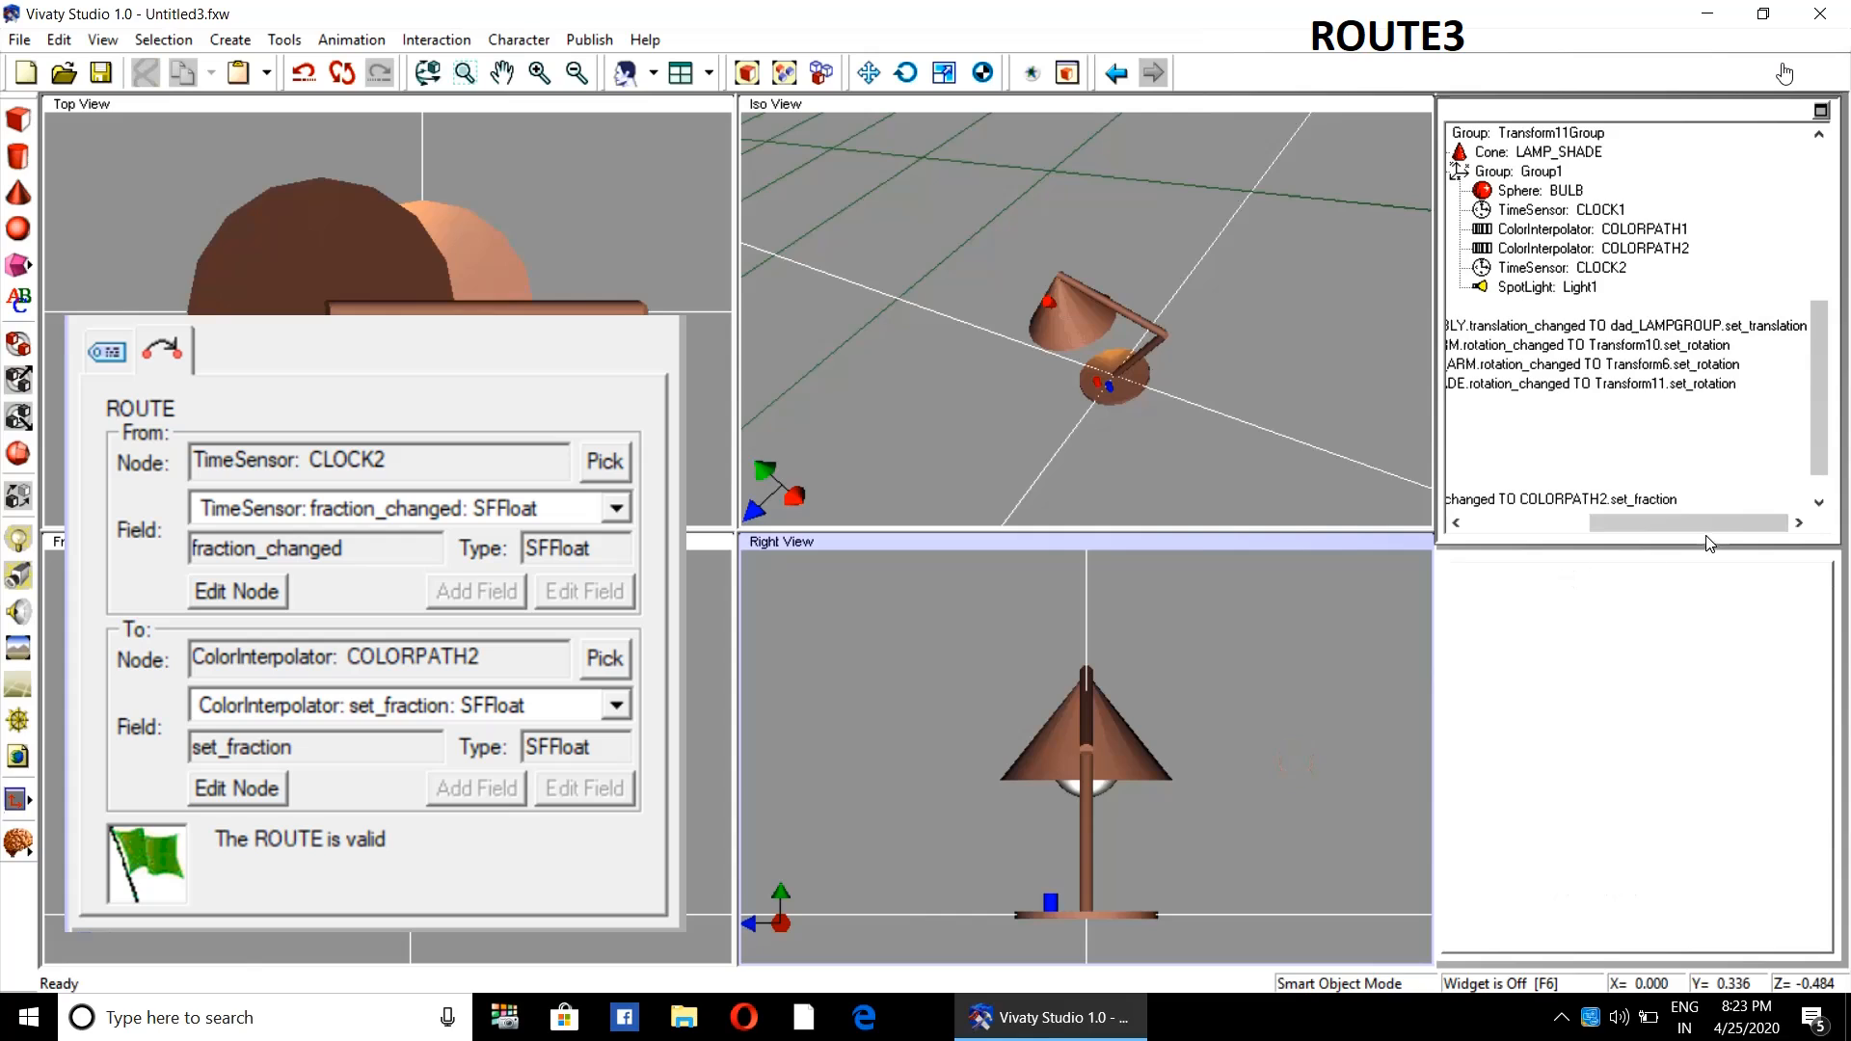
left_click_drag(1707, 527, 1626, 542)
left_click_drag(1816, 429, 1816, 450)
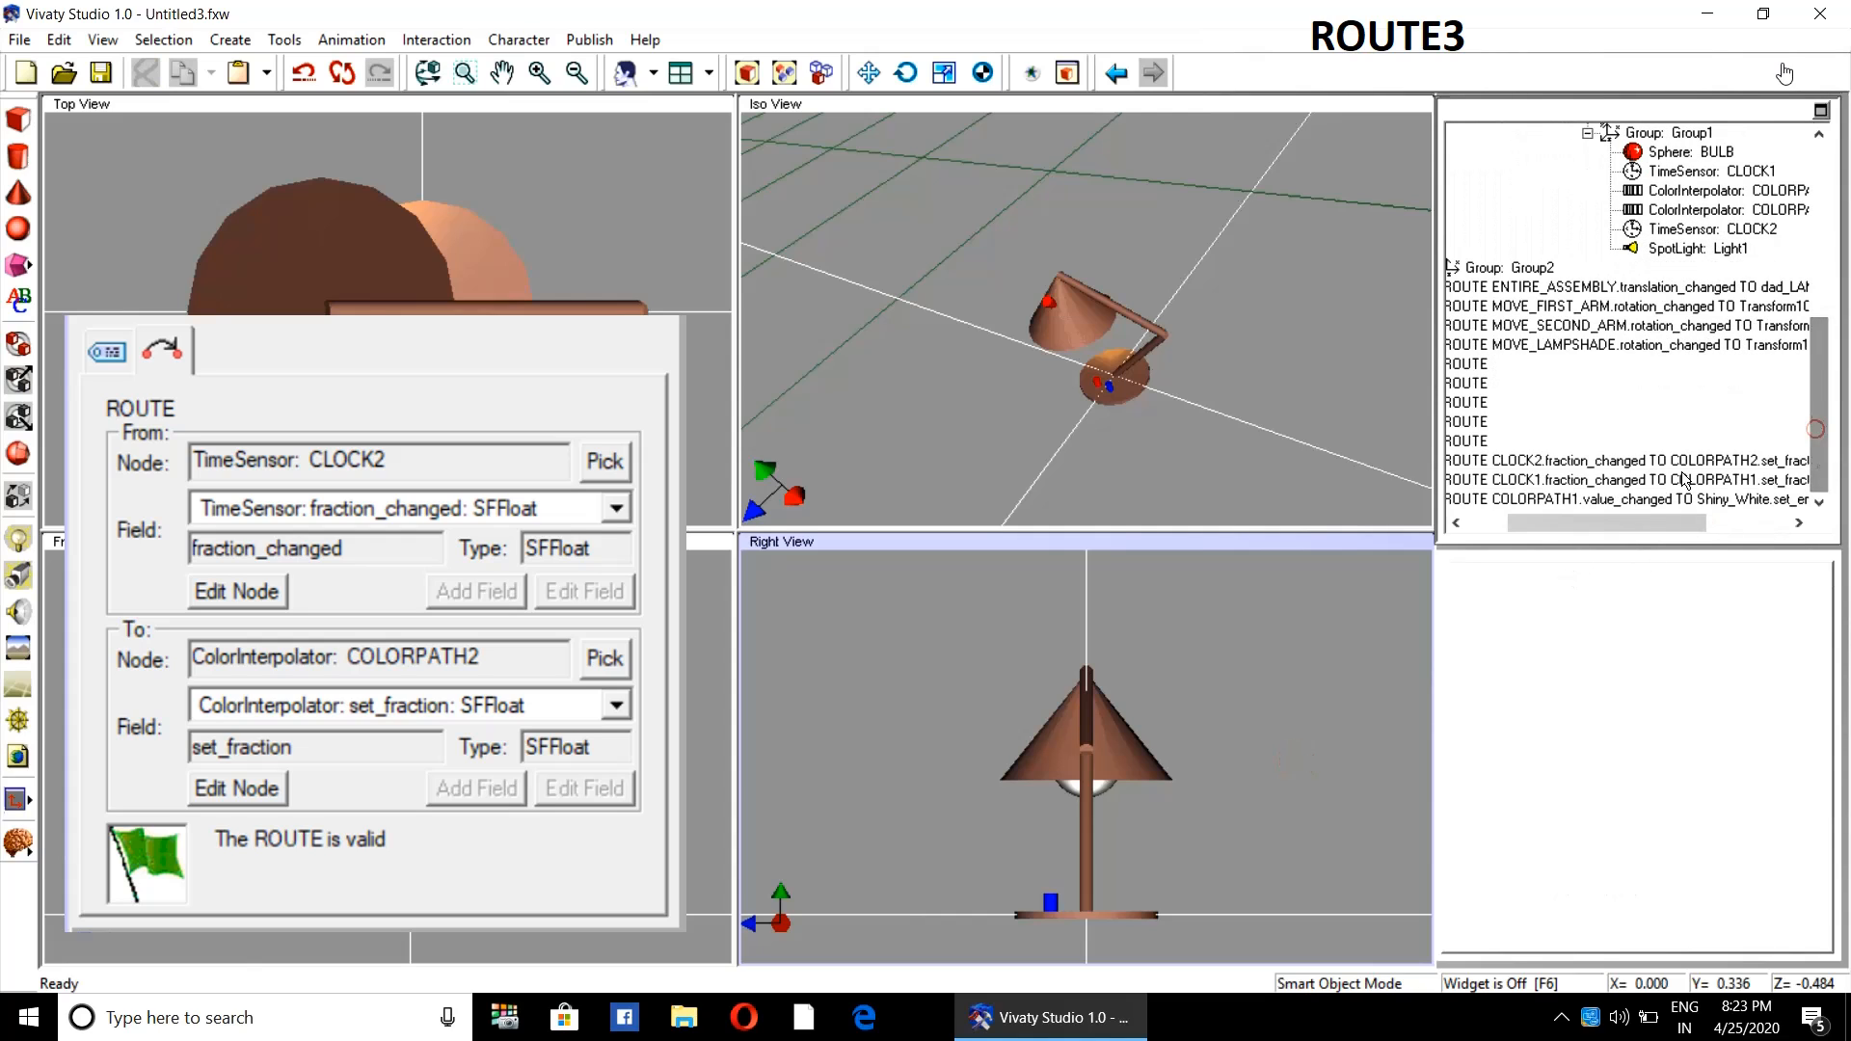
left_click(1682, 464)
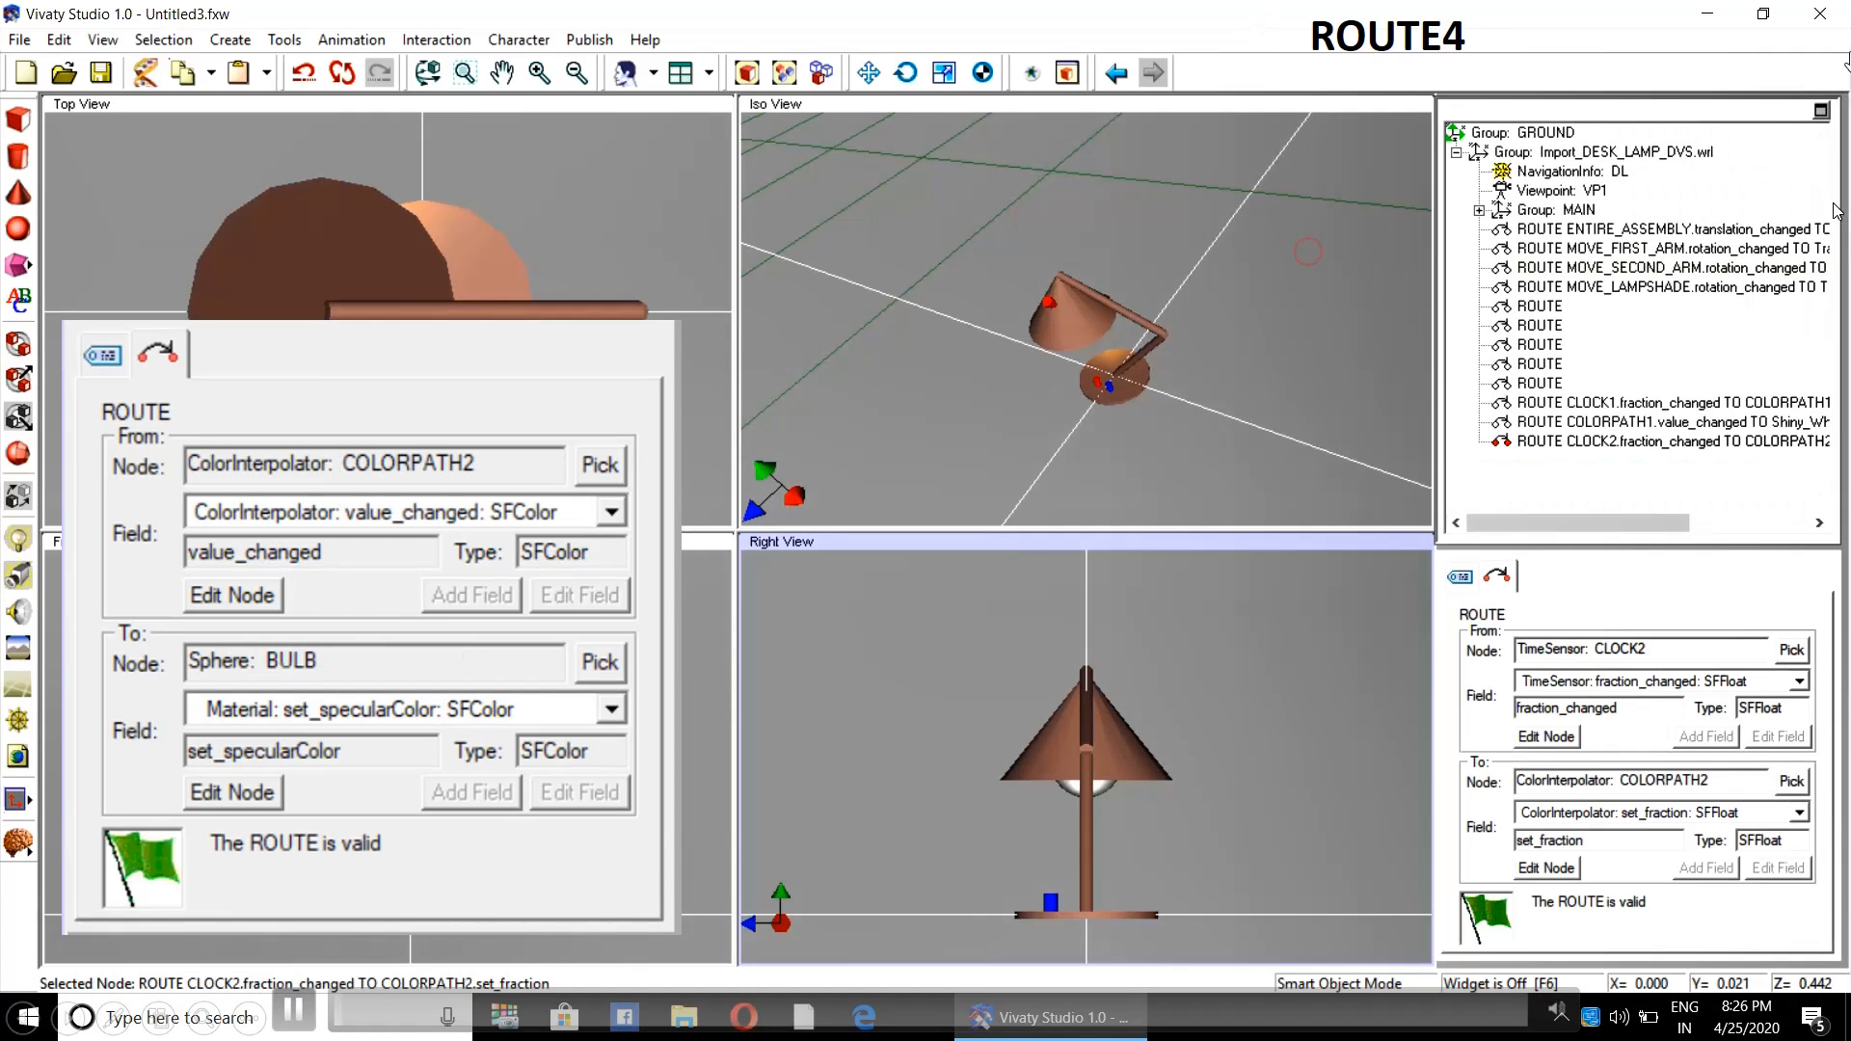
- Expand MAIN, Group2 and BUTTON2GROUP in the scene tree down to the fields of script CODE2
left_click(1478, 211)
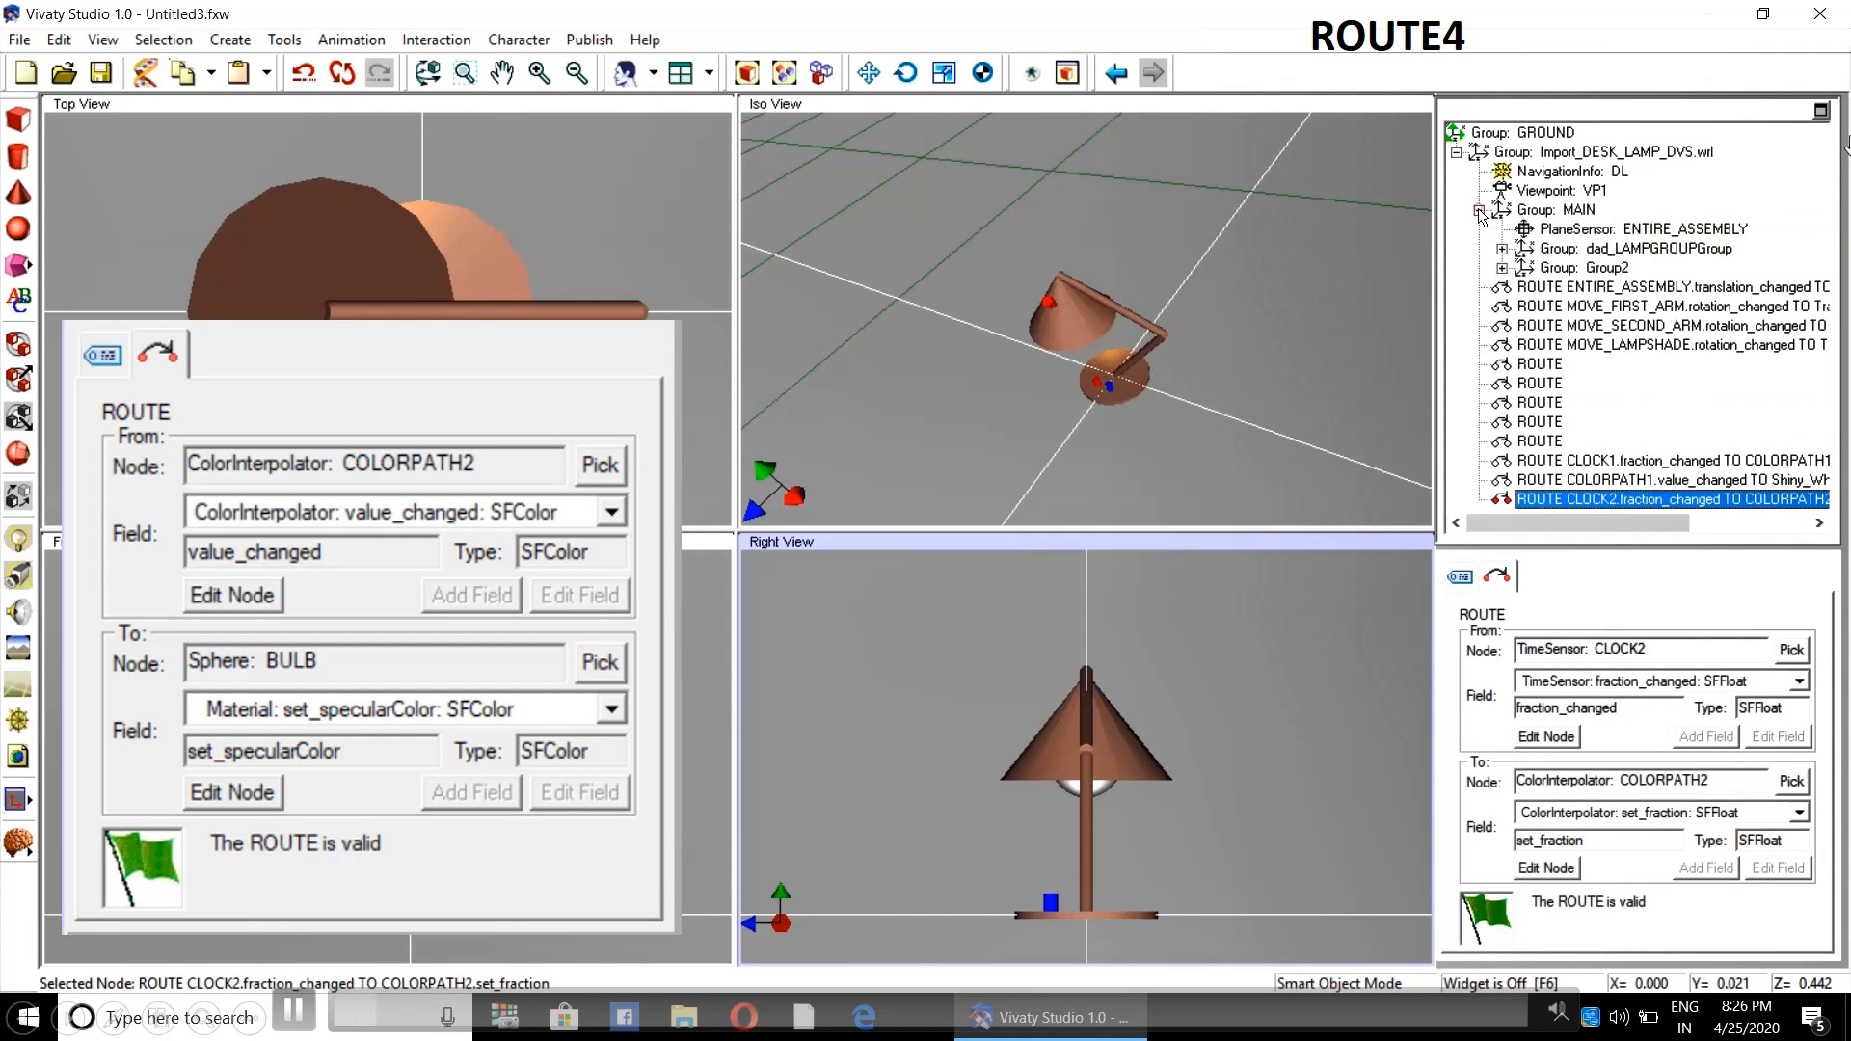
left_click(1502, 268)
left_click(1525, 306)
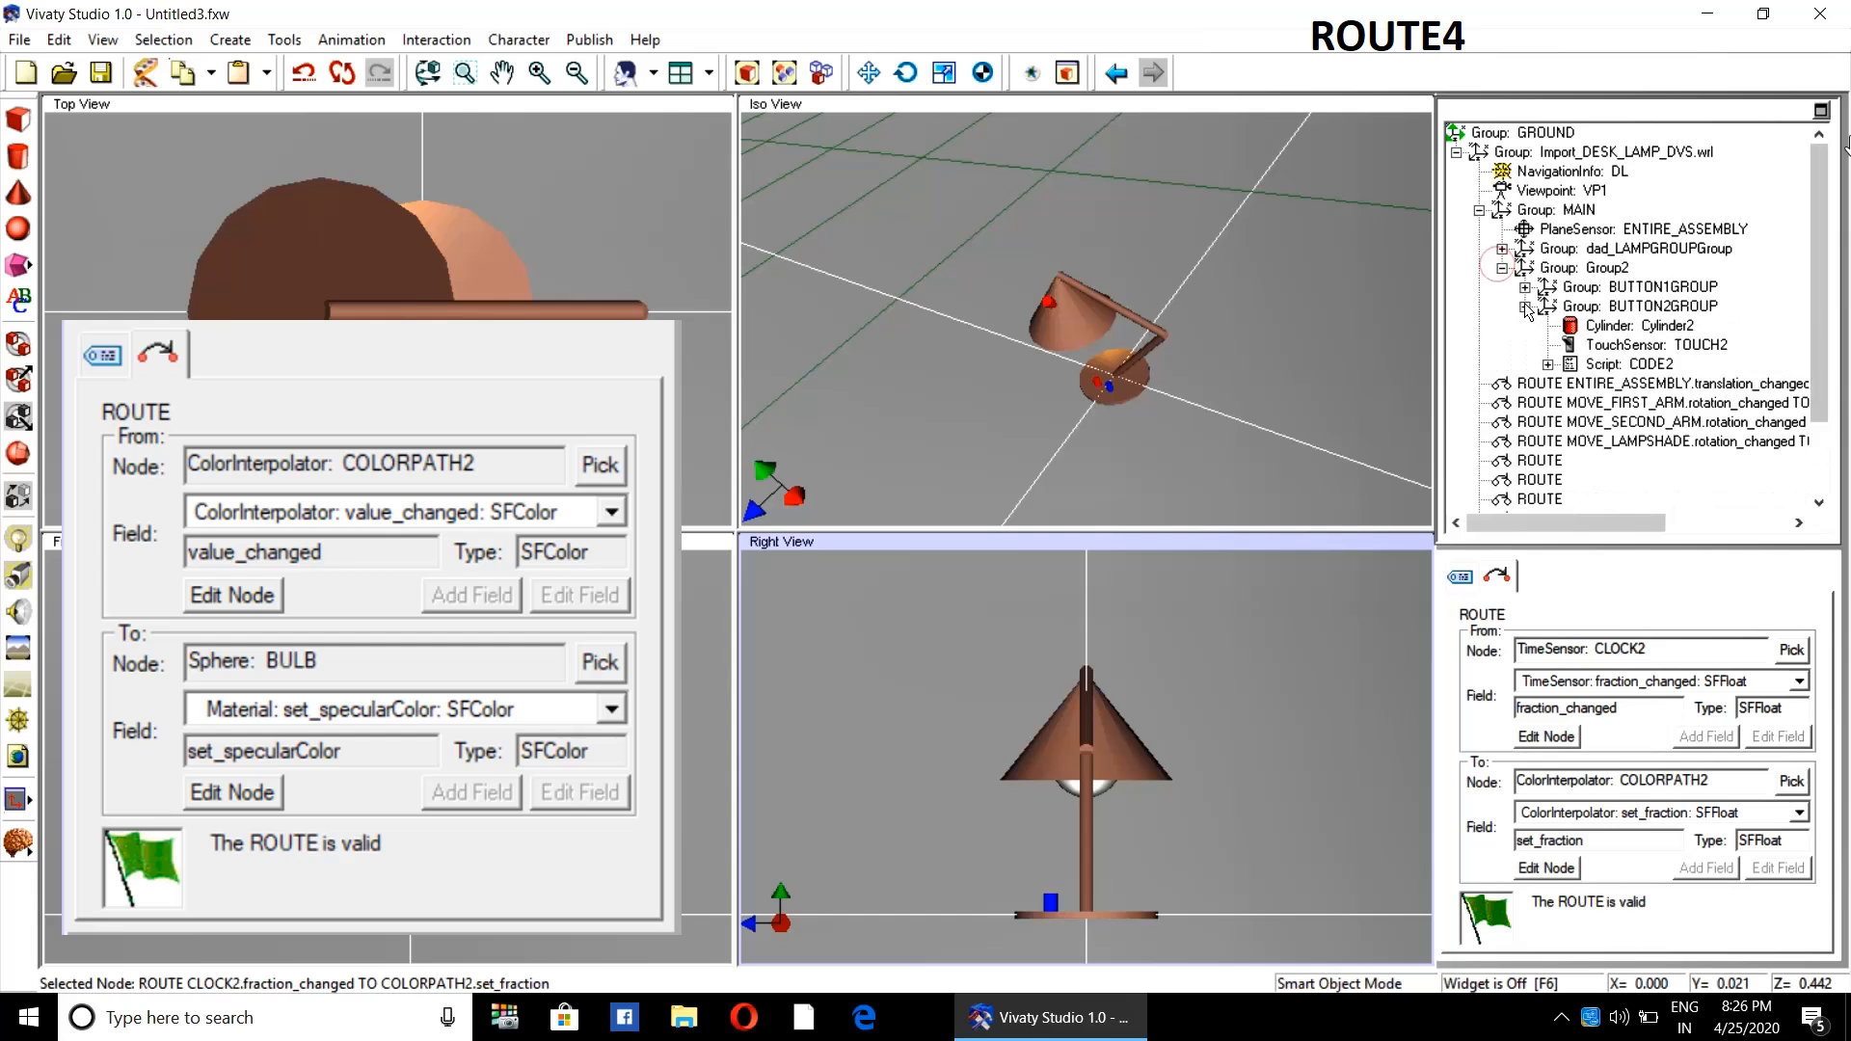
left_click(1548, 364)
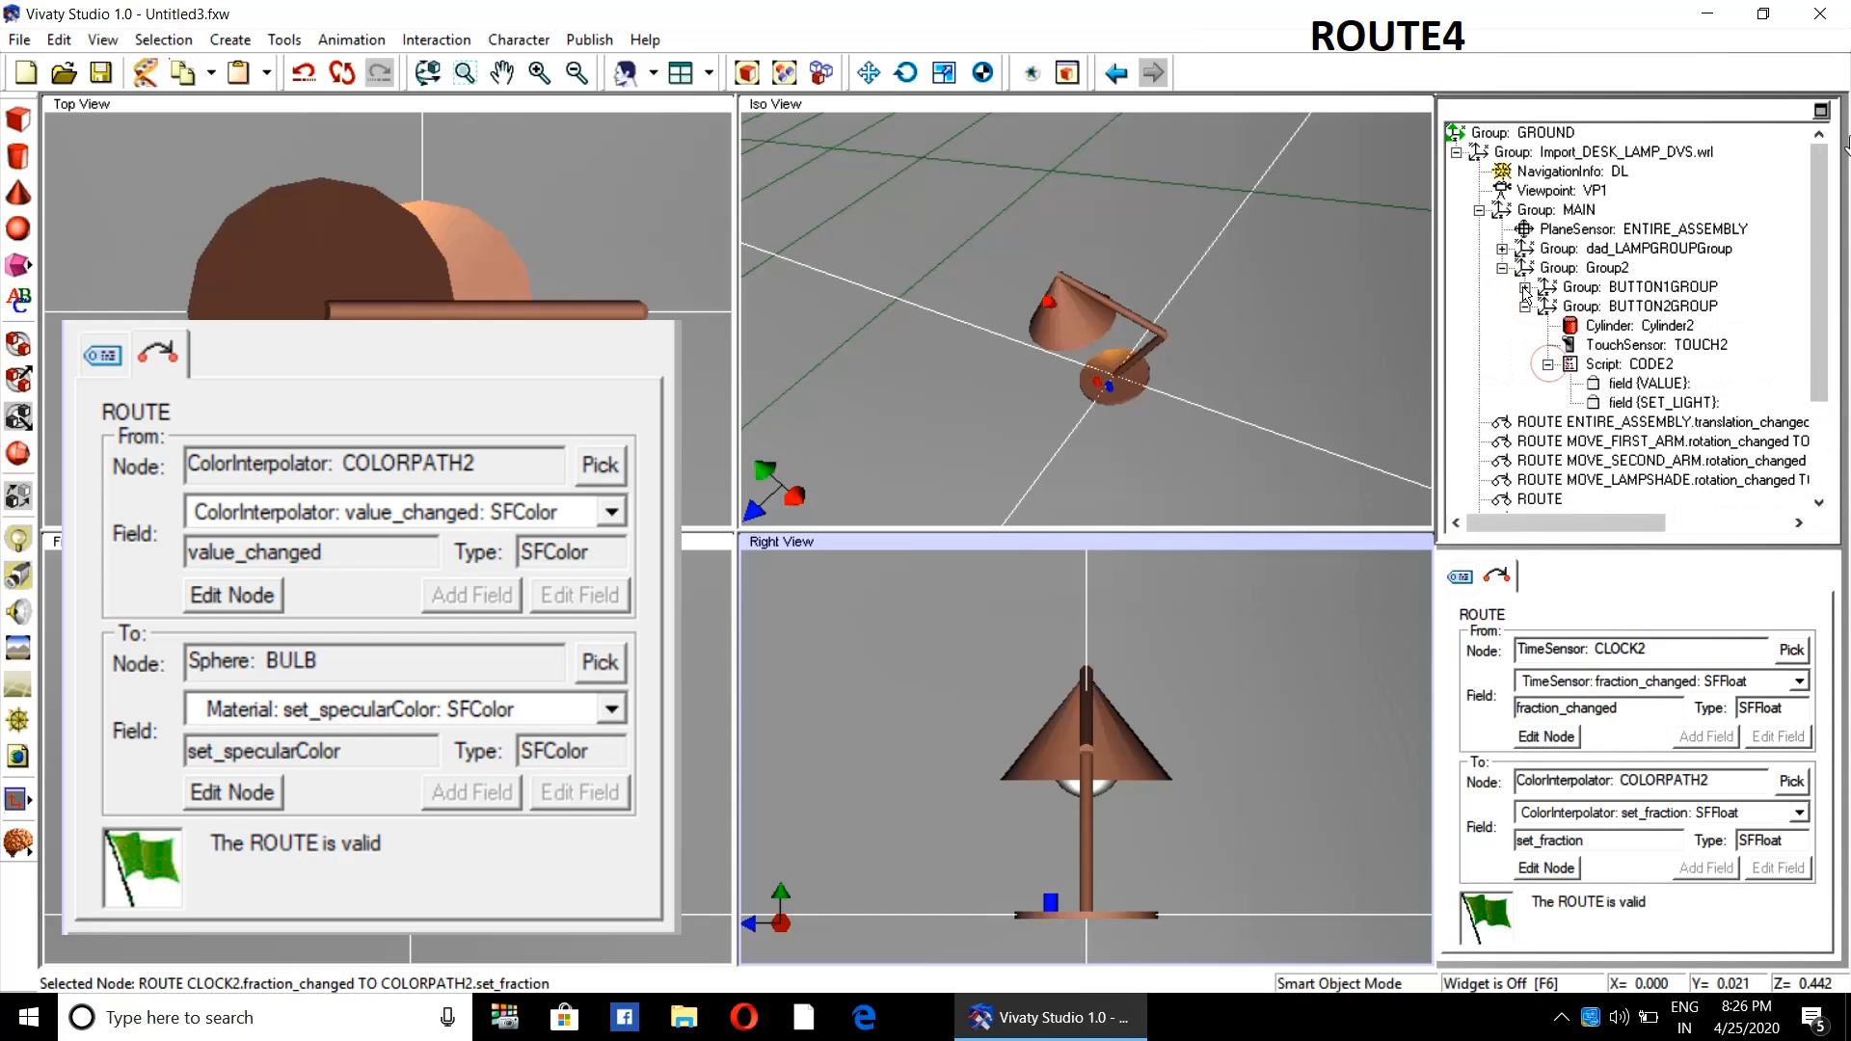
left_click(1525, 287)
left_click(1525, 287)
- Expand the scene tree from dad_LAMPGROUPGroup through both arms and END_PIECE down to the bulb, clocks and color interpolators in Group1
left_click(1502, 250)
left_click(1525, 287)
left_click(1548, 326)
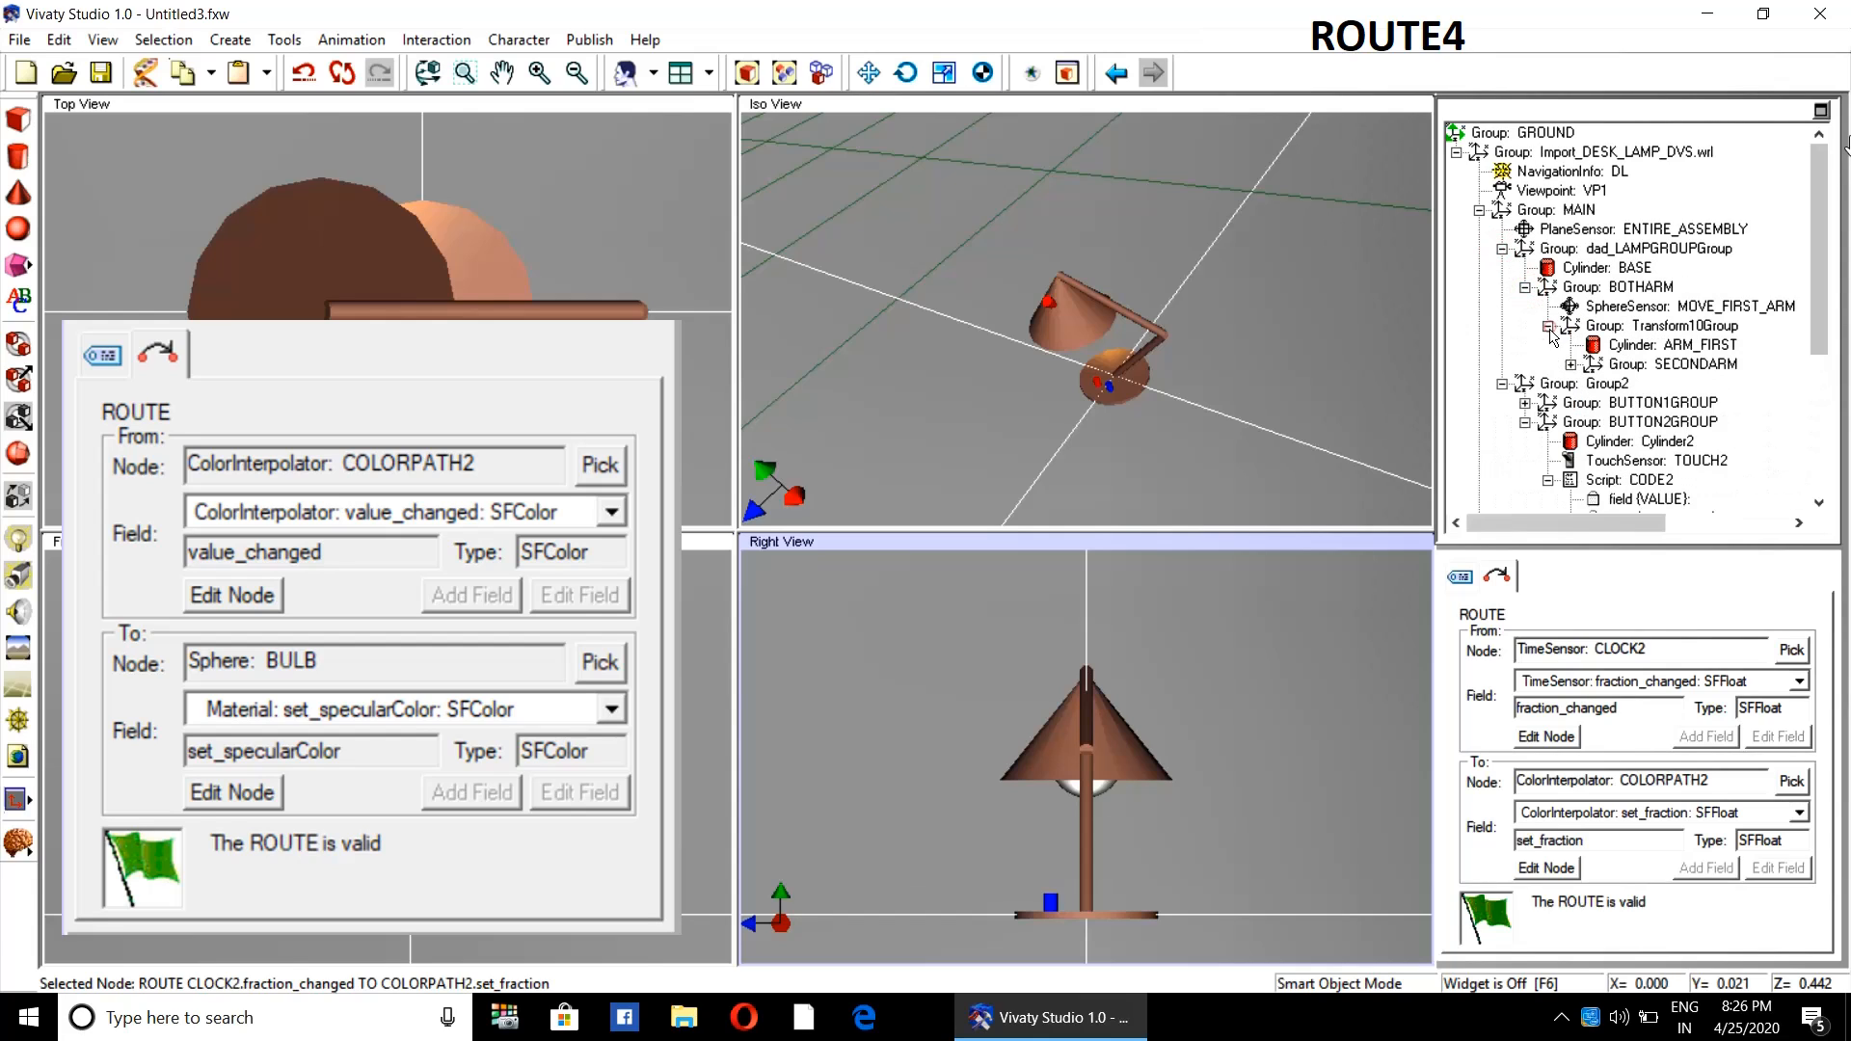
left_click(1570, 364)
left_click(1593, 403)
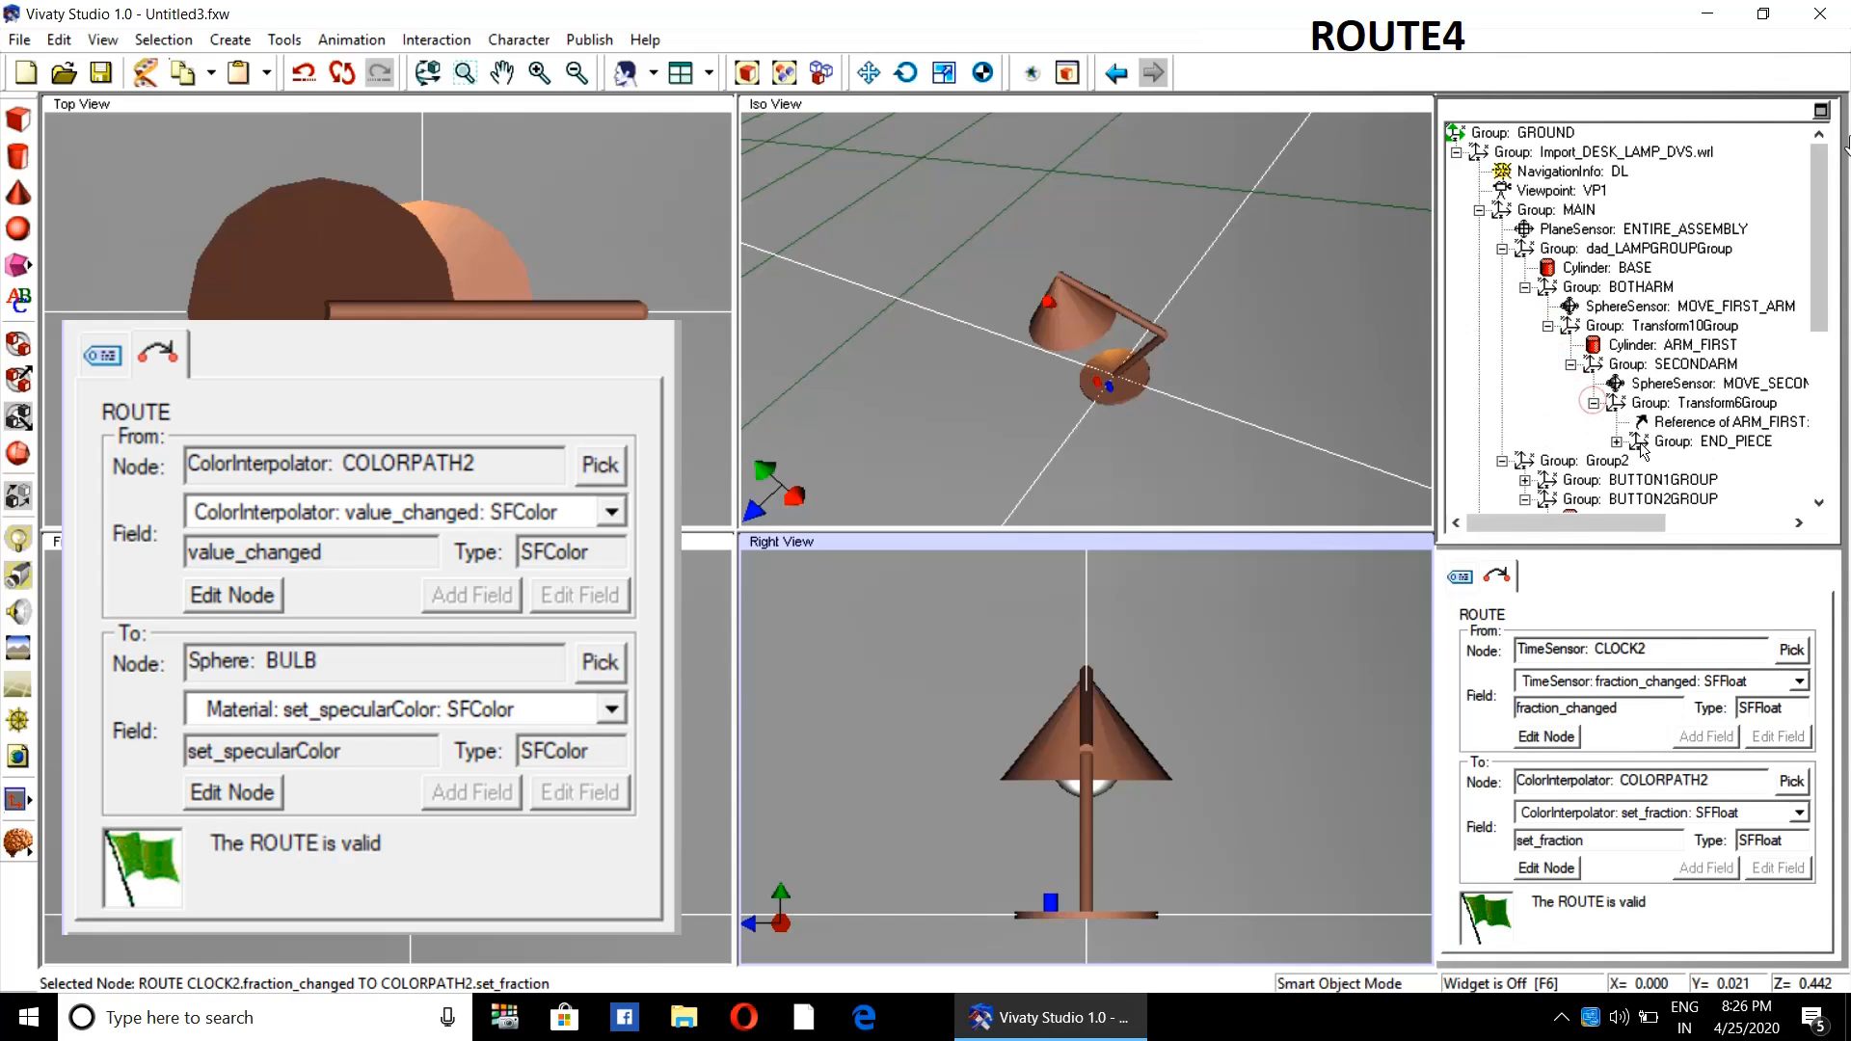
left_click(1616, 443)
left_click_drag(1823, 253, 1832, 309)
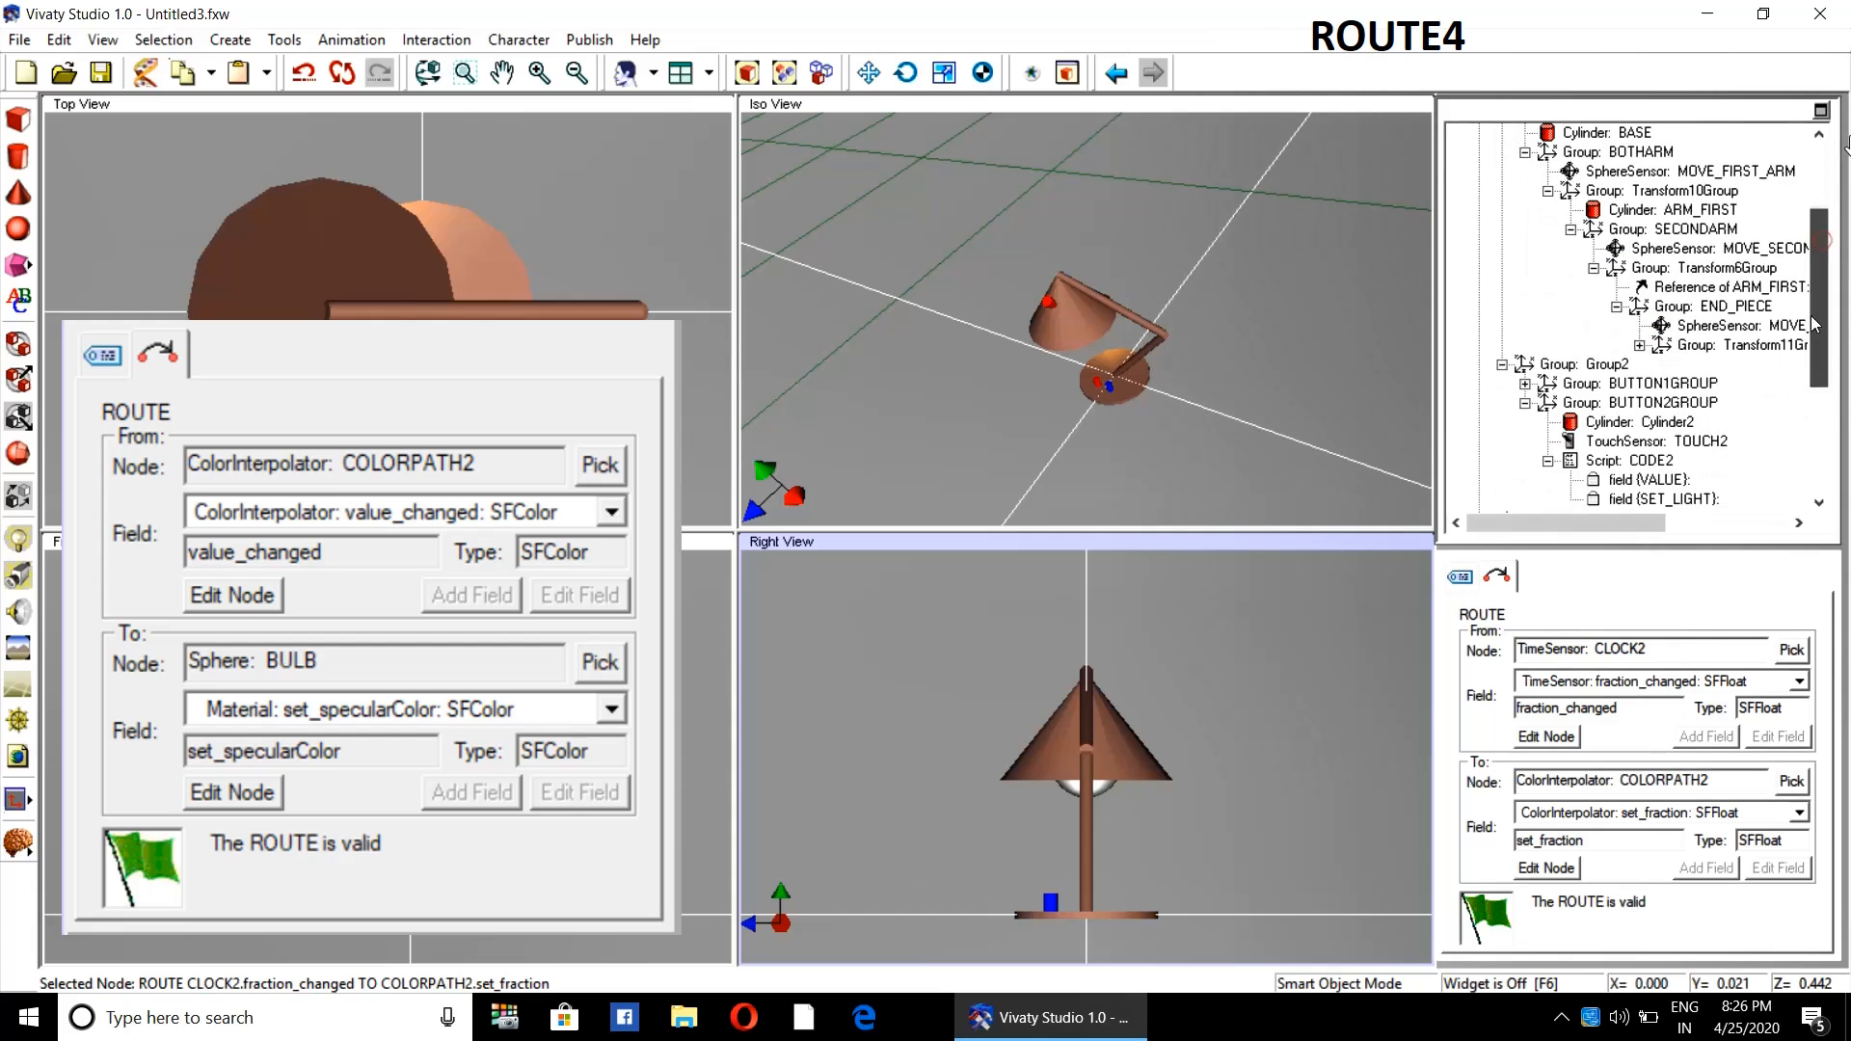
left_click(1639, 347)
left_click(1662, 384)
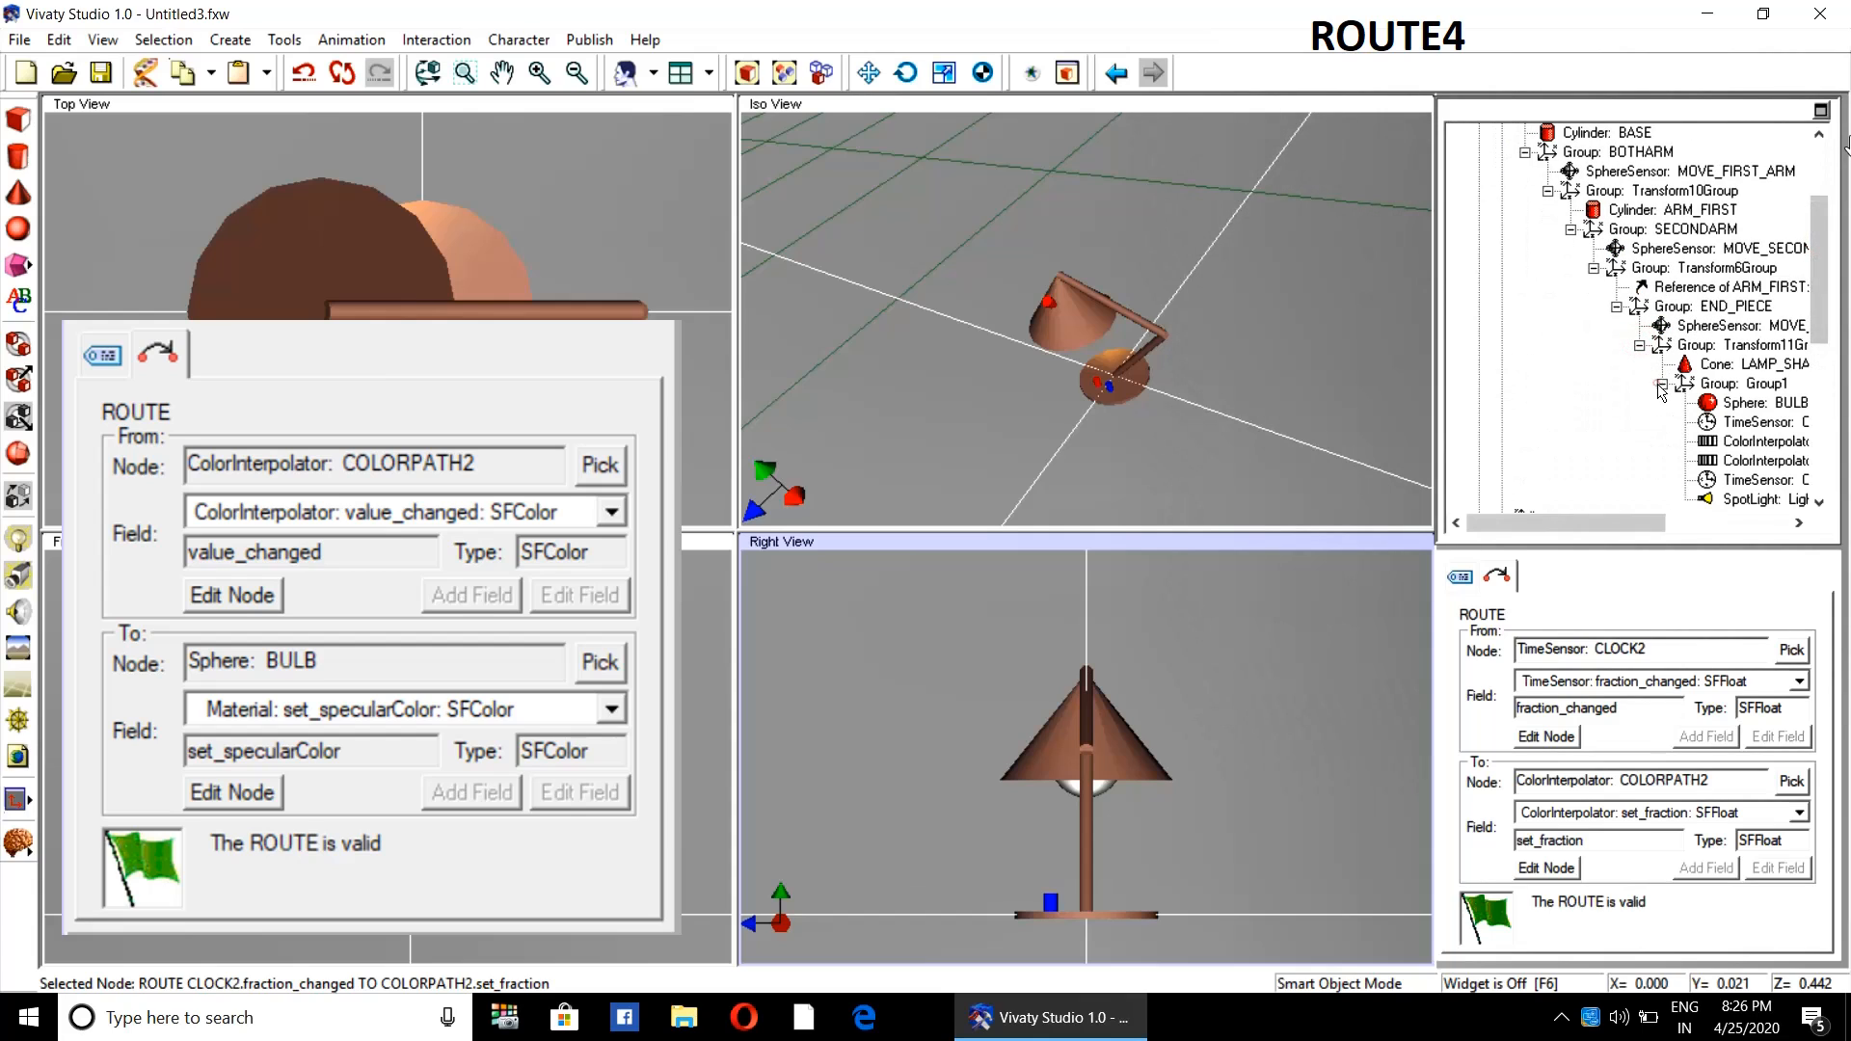
left_click_drag(1823, 318, 1823, 353)
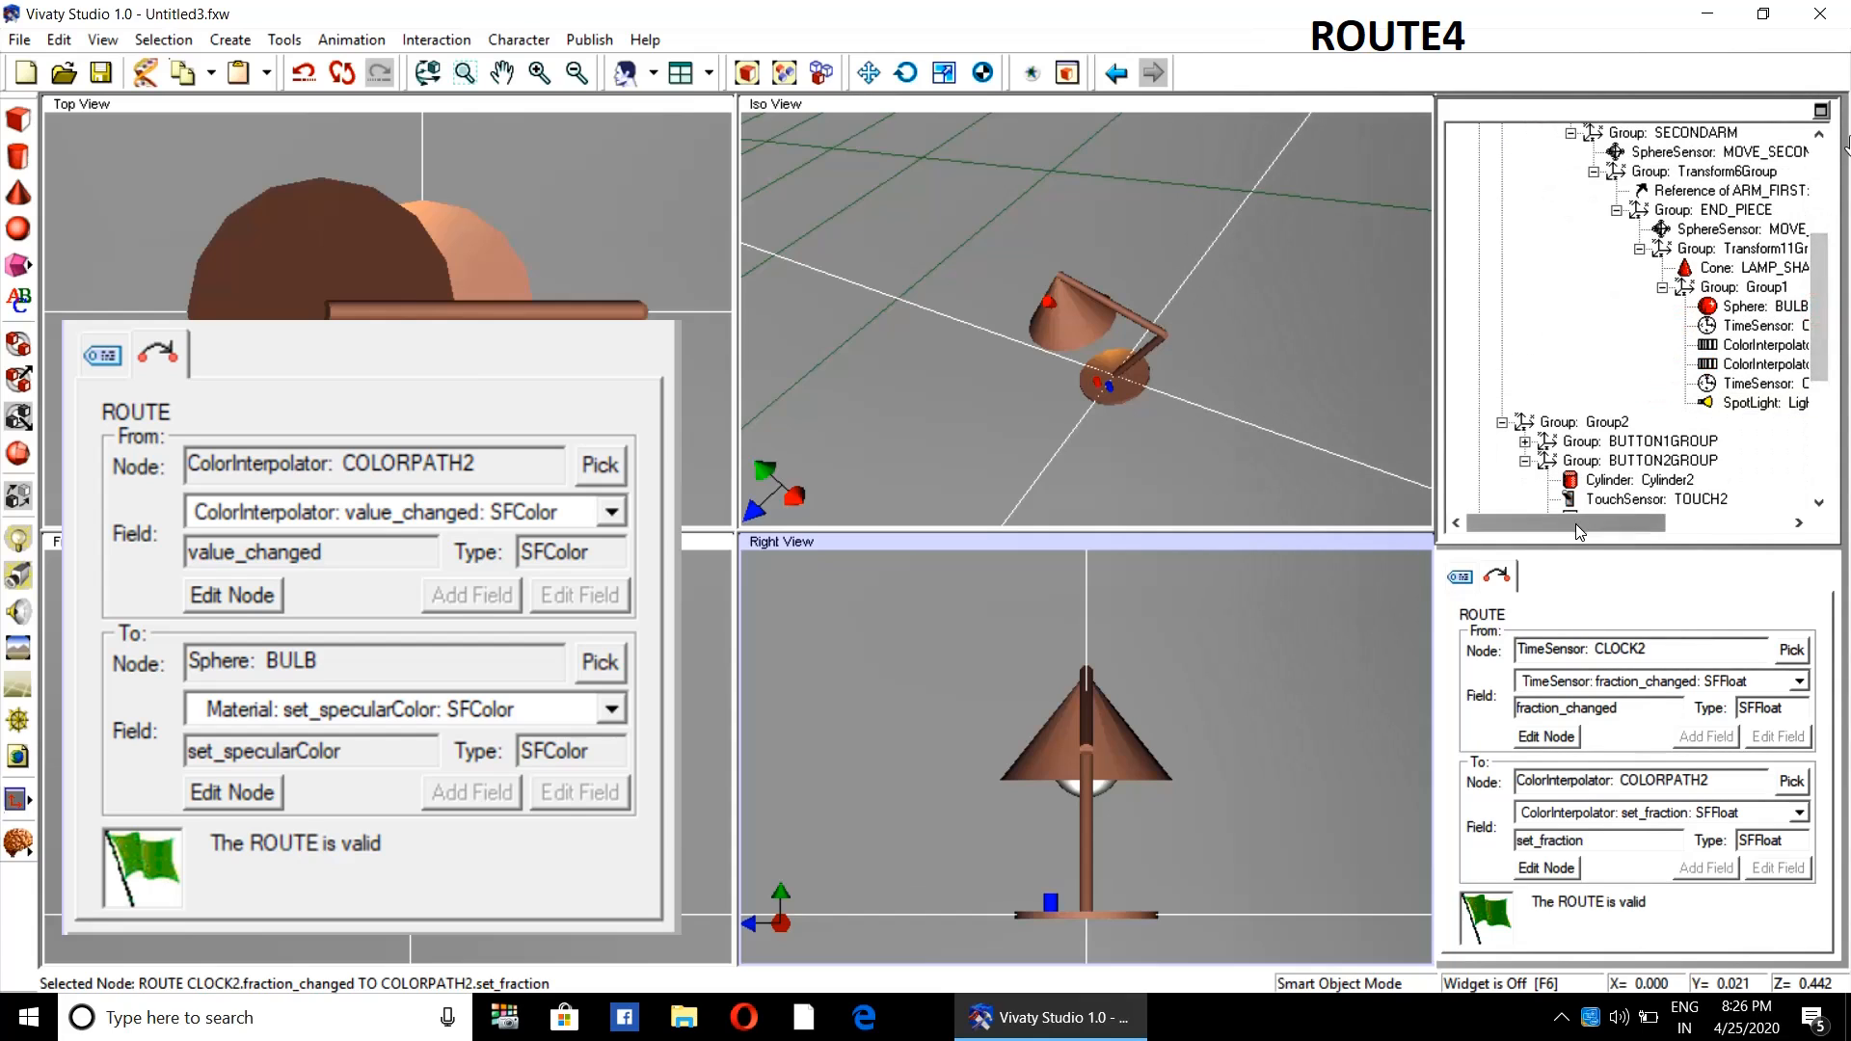
mouse_move(1579, 523)
left_mouse_down()
mouse_move(1680, 533)
mouse_move(1604, 528)
left_mouse_up()
scroll(1696, 463, "down", 5)
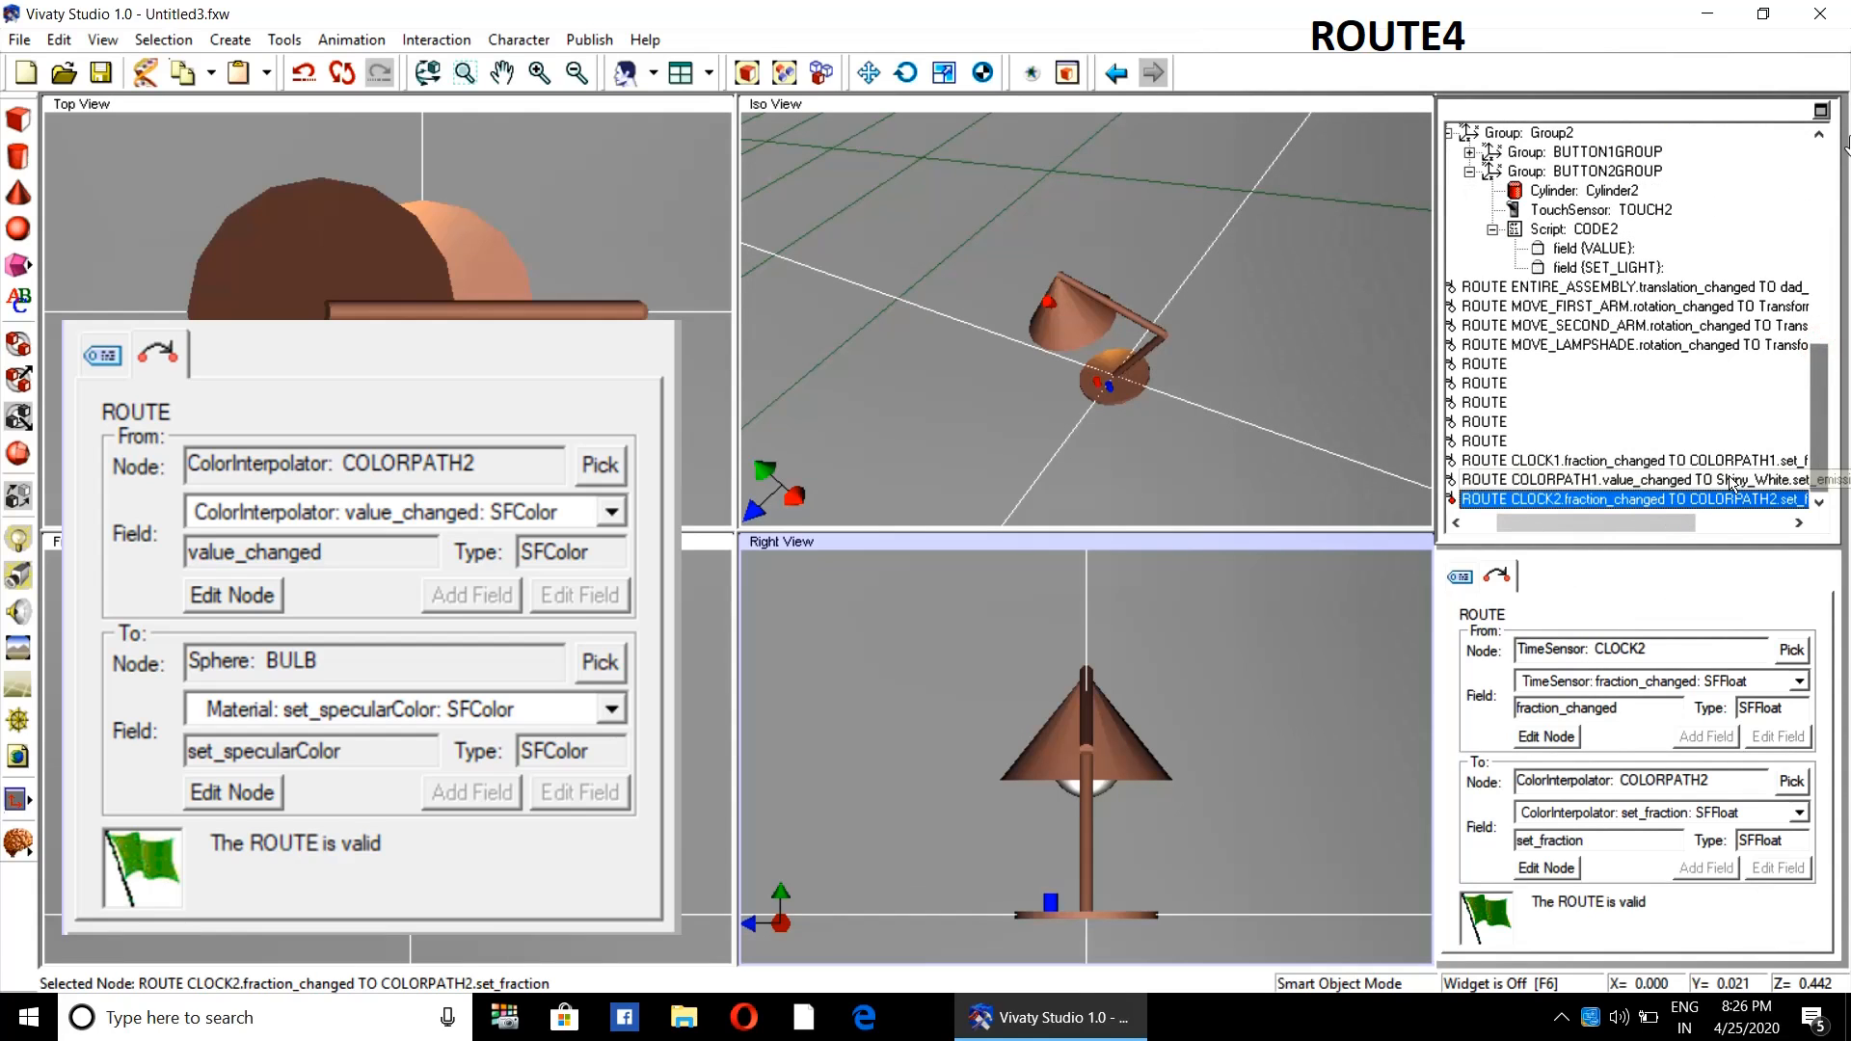
- Pick ColorInterpolator COLORPATH2 as the source node and Sphere BULB as the destination node of the last blank route
left_click(1484, 441)
left_click(1790, 655)
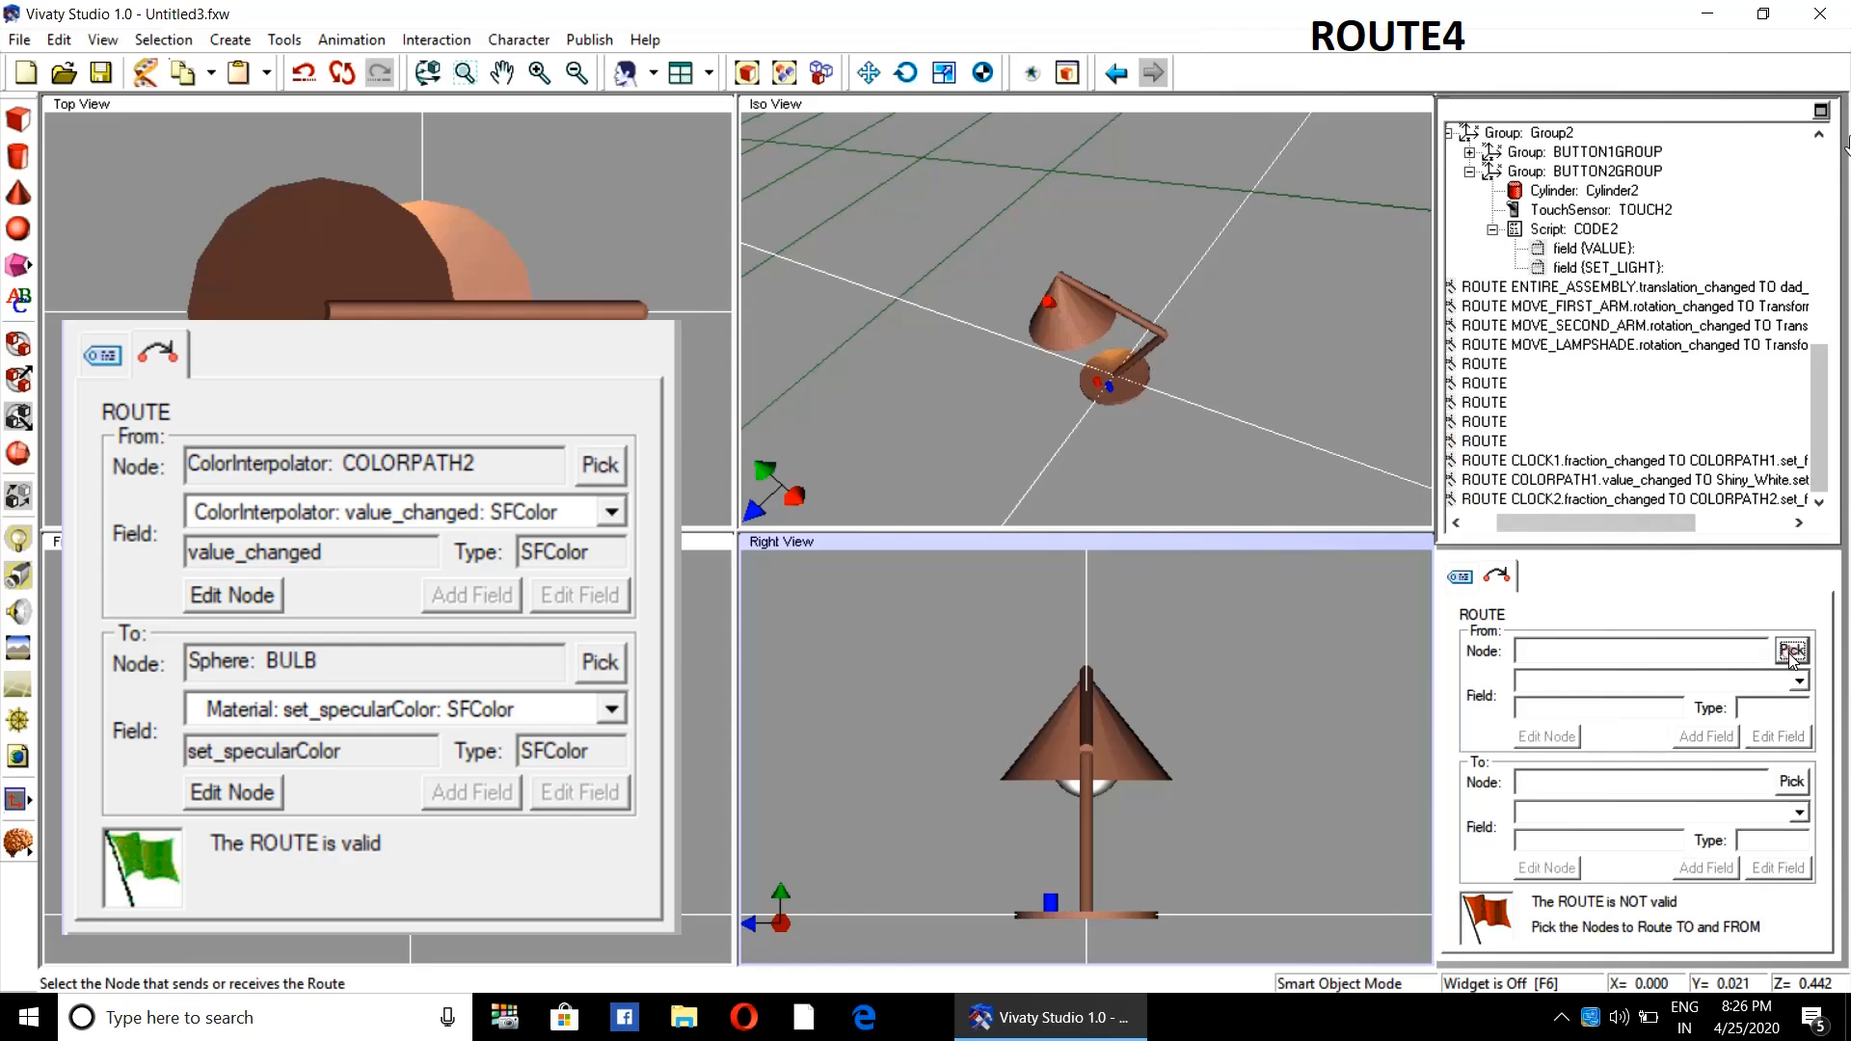
left_click_drag(1822, 417, 1822, 359)
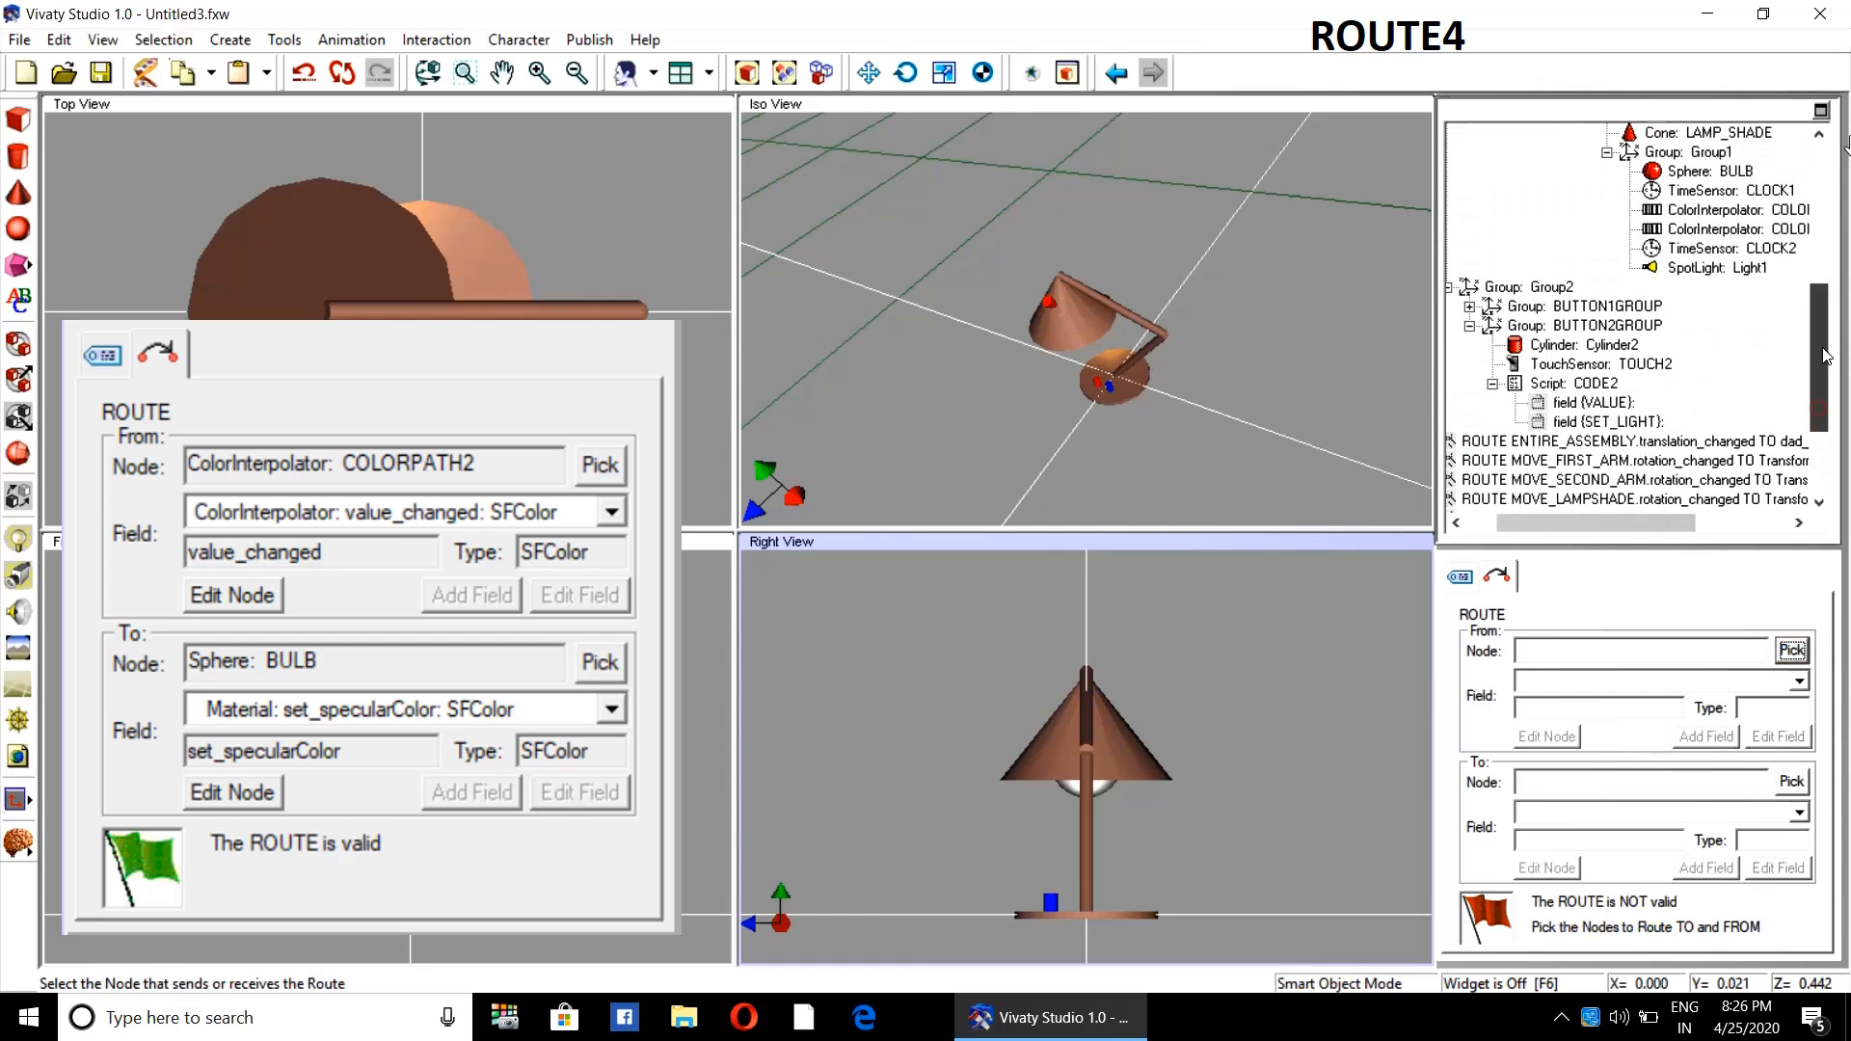
left_click_drag(1567, 531, 1631, 532)
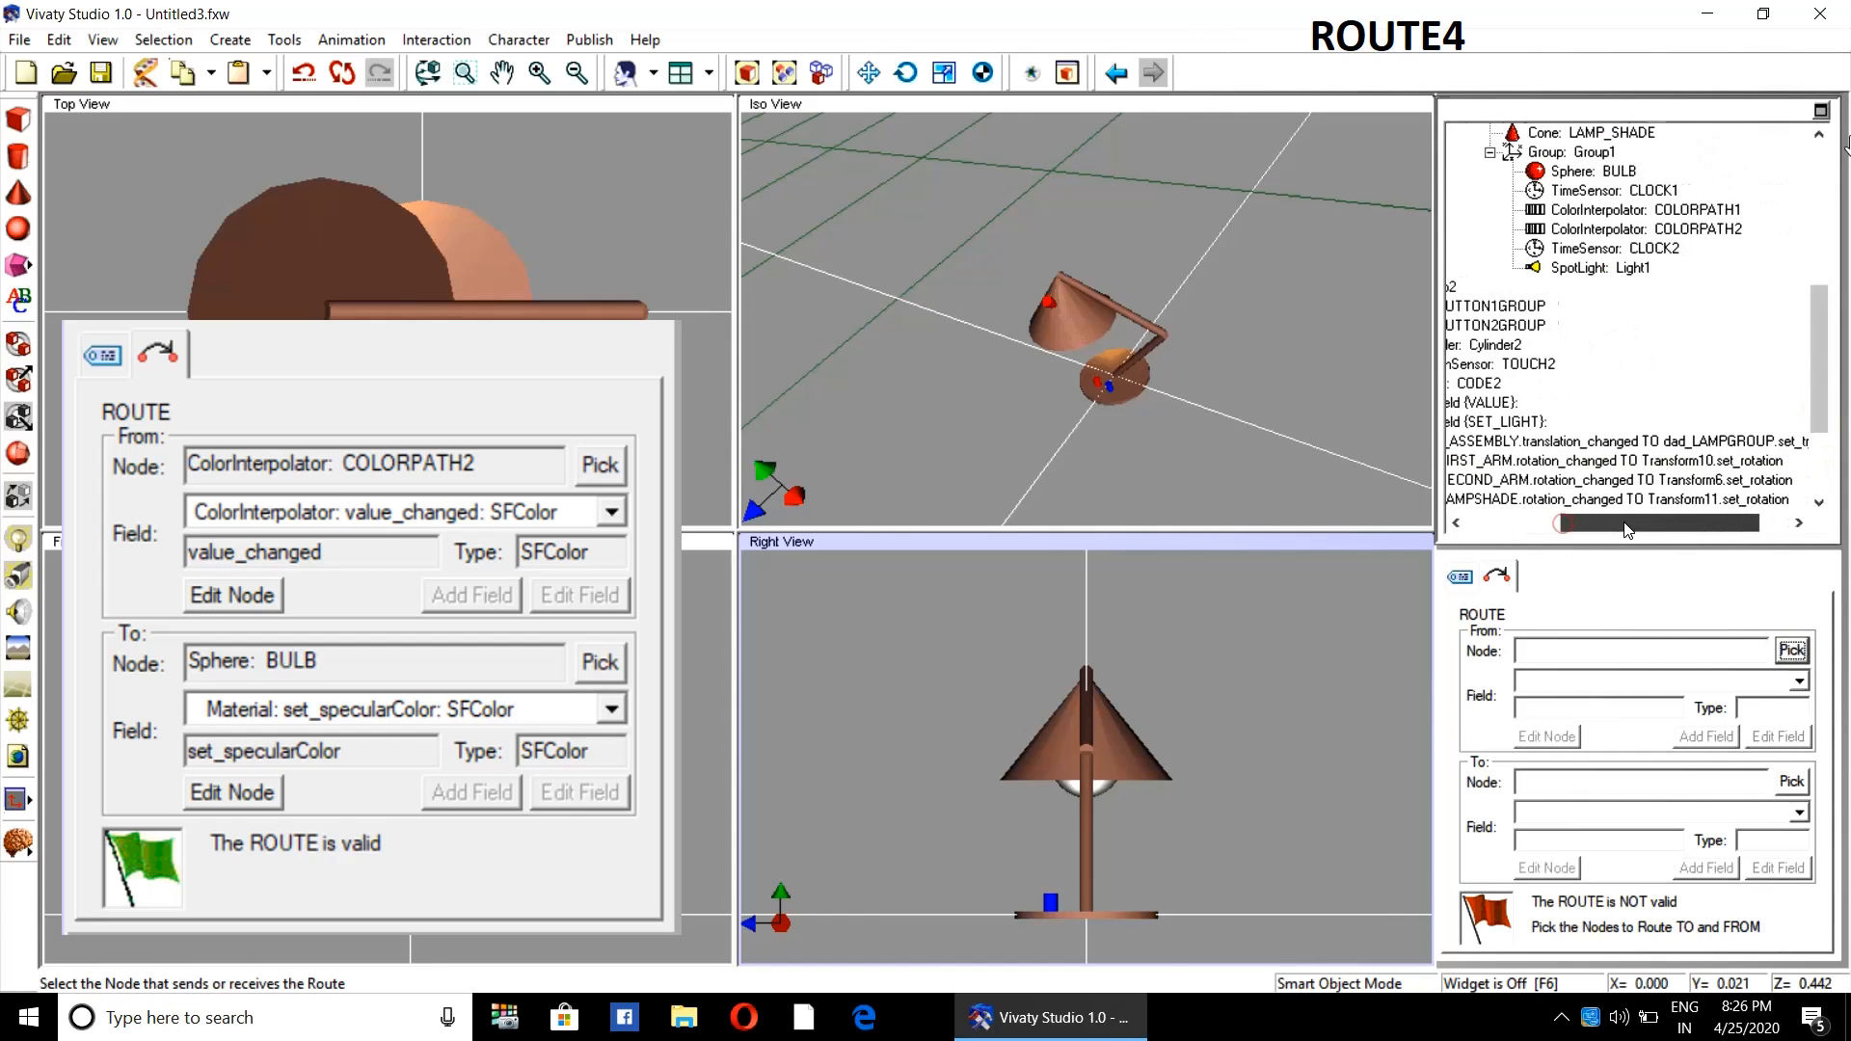
left_click(1713, 238)
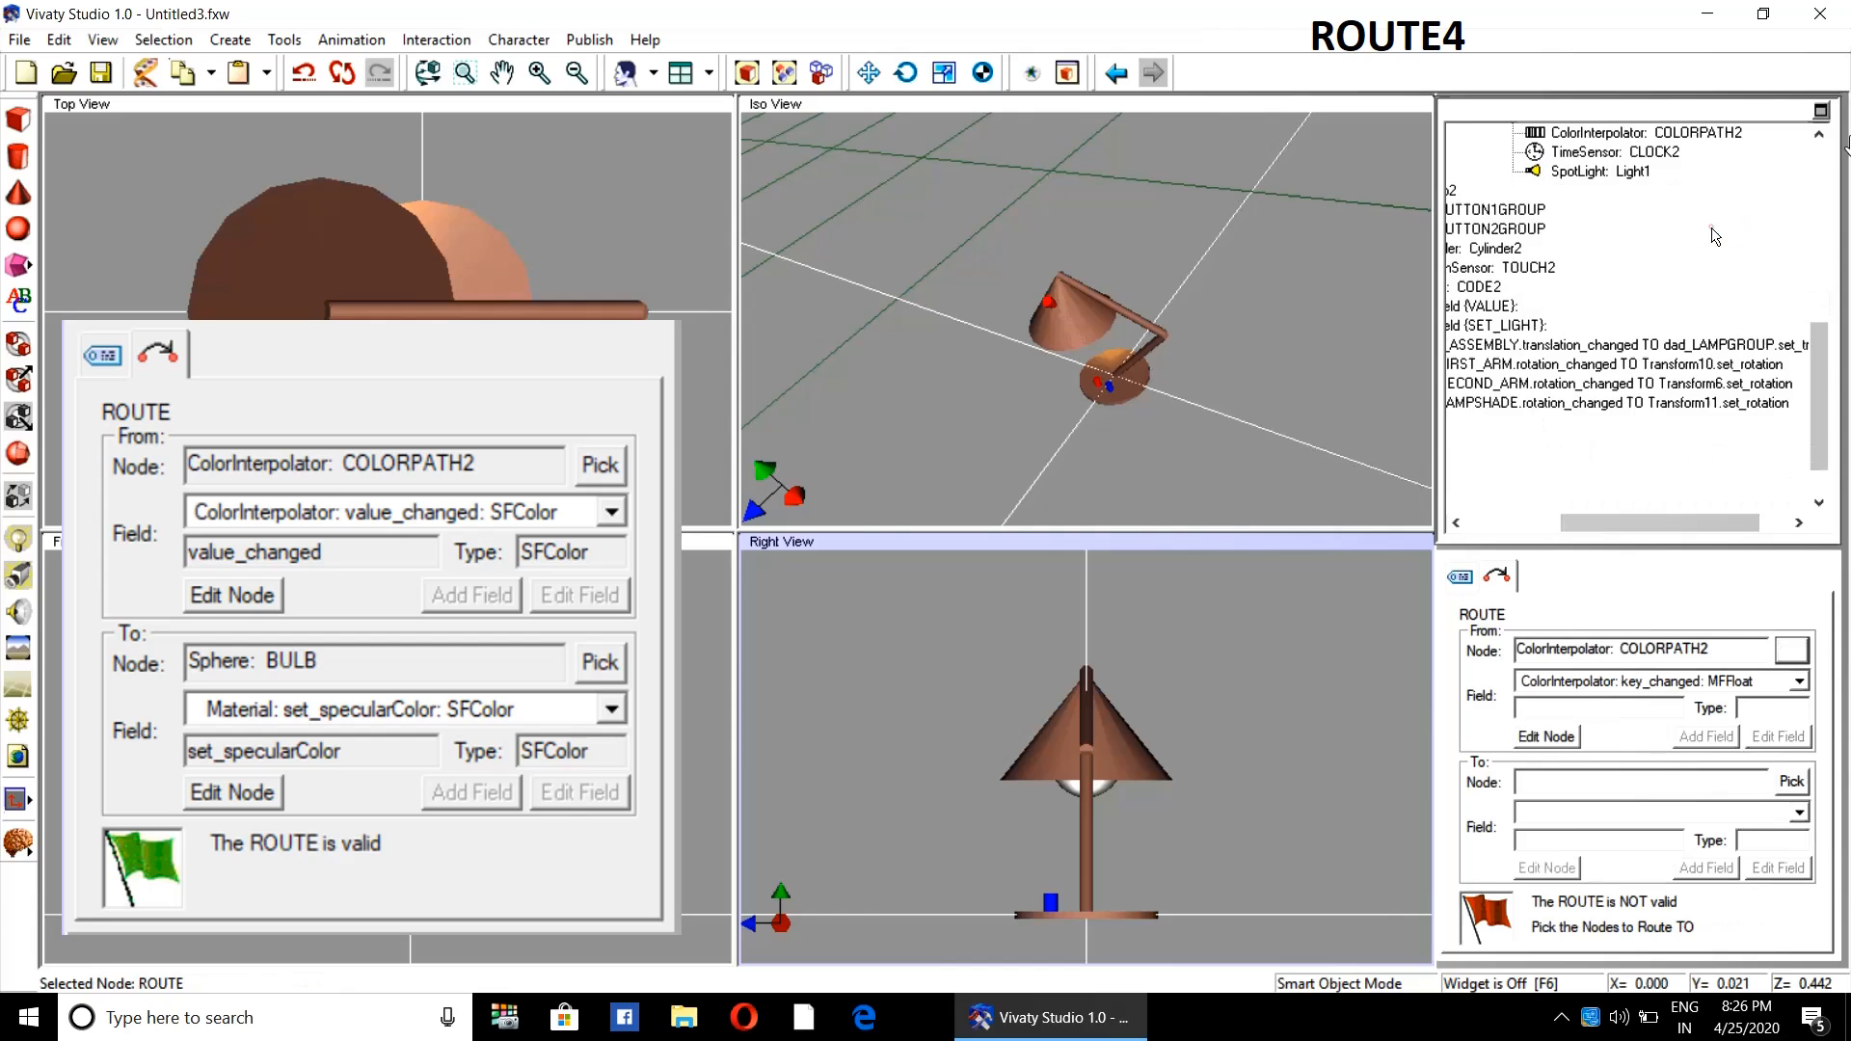
left_click(1790, 784)
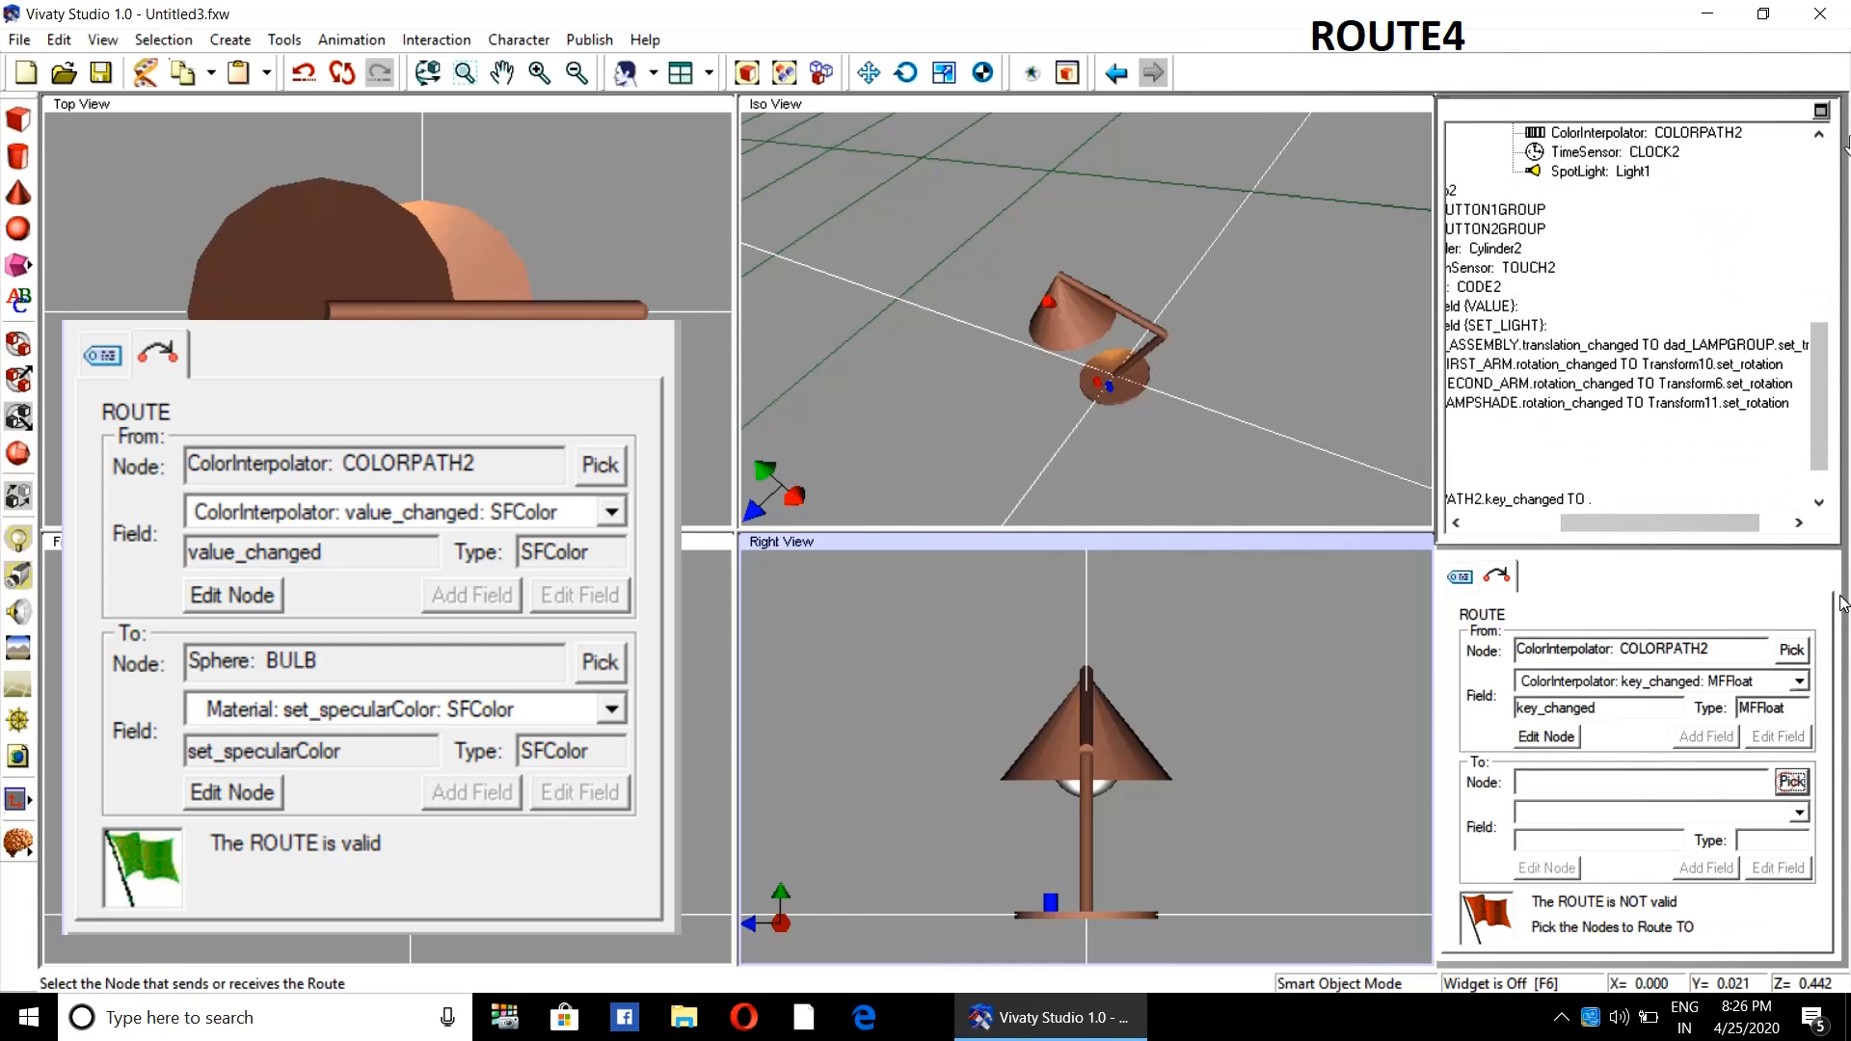
left_click_drag(1816, 405, 1813, 318)
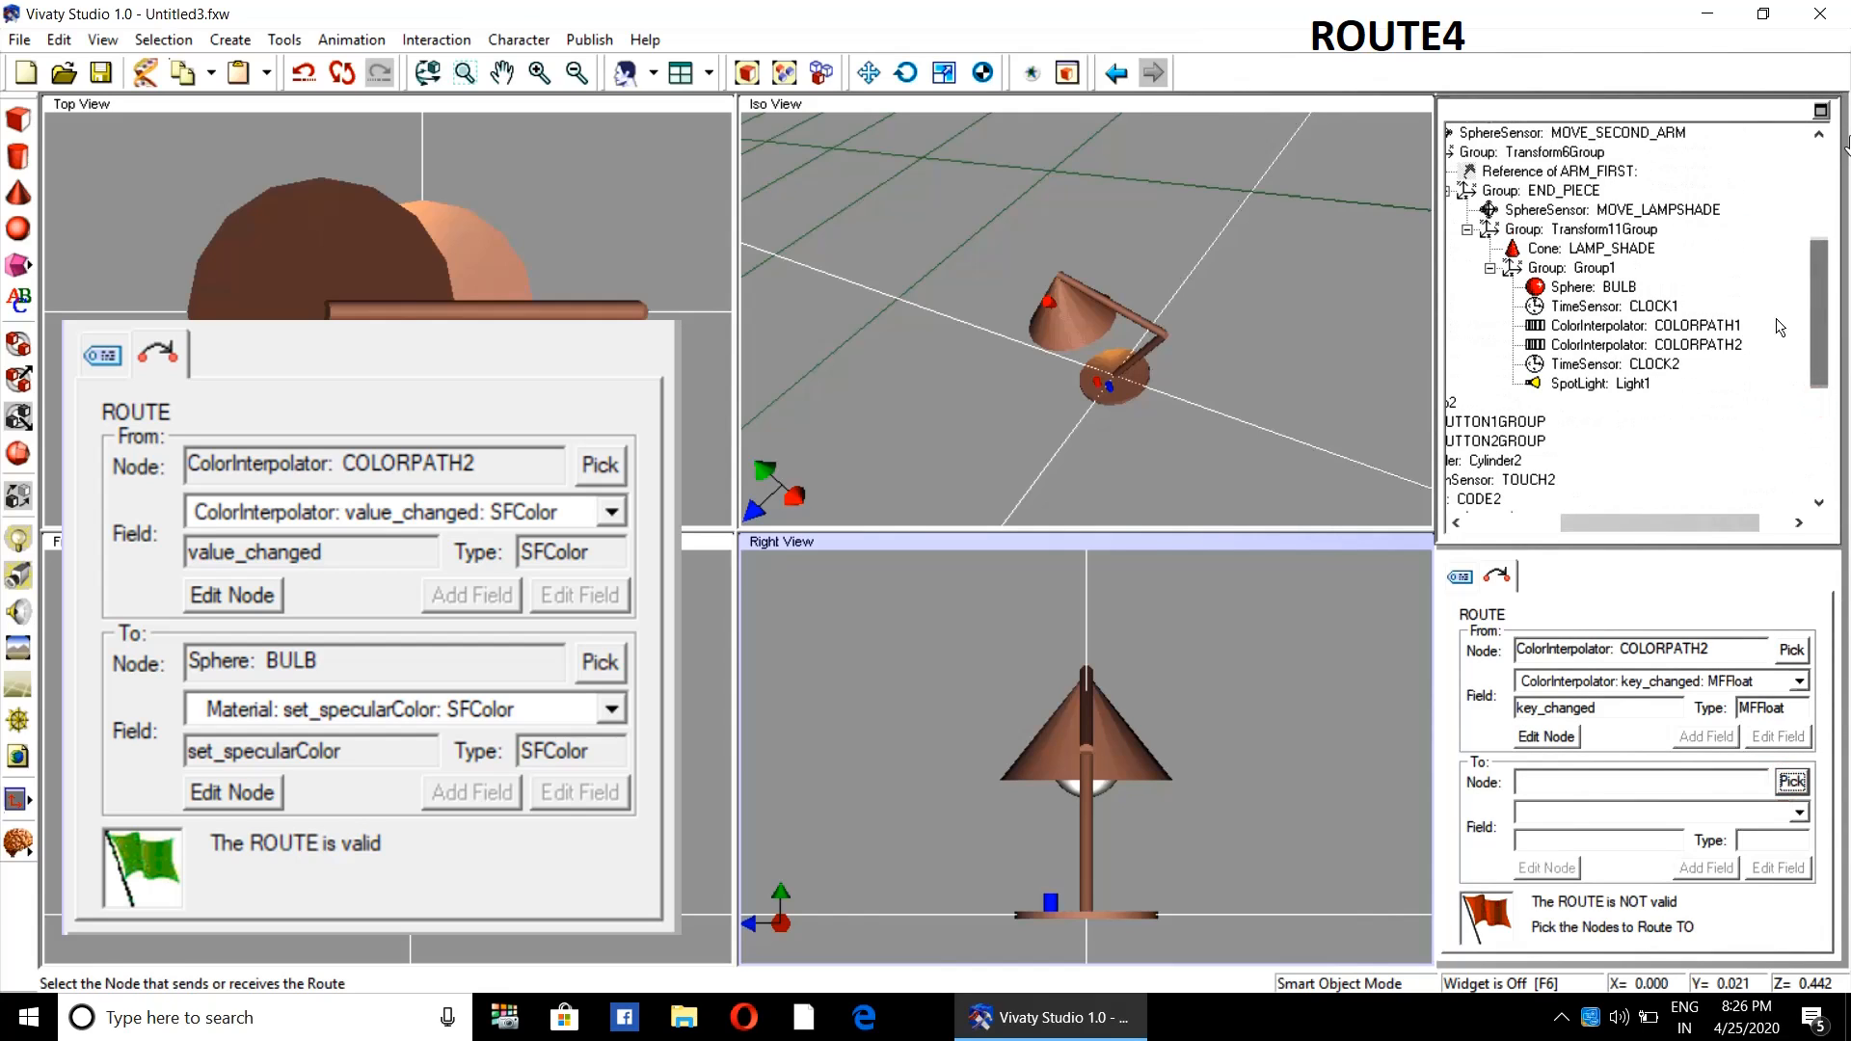
left_click(1592, 289)
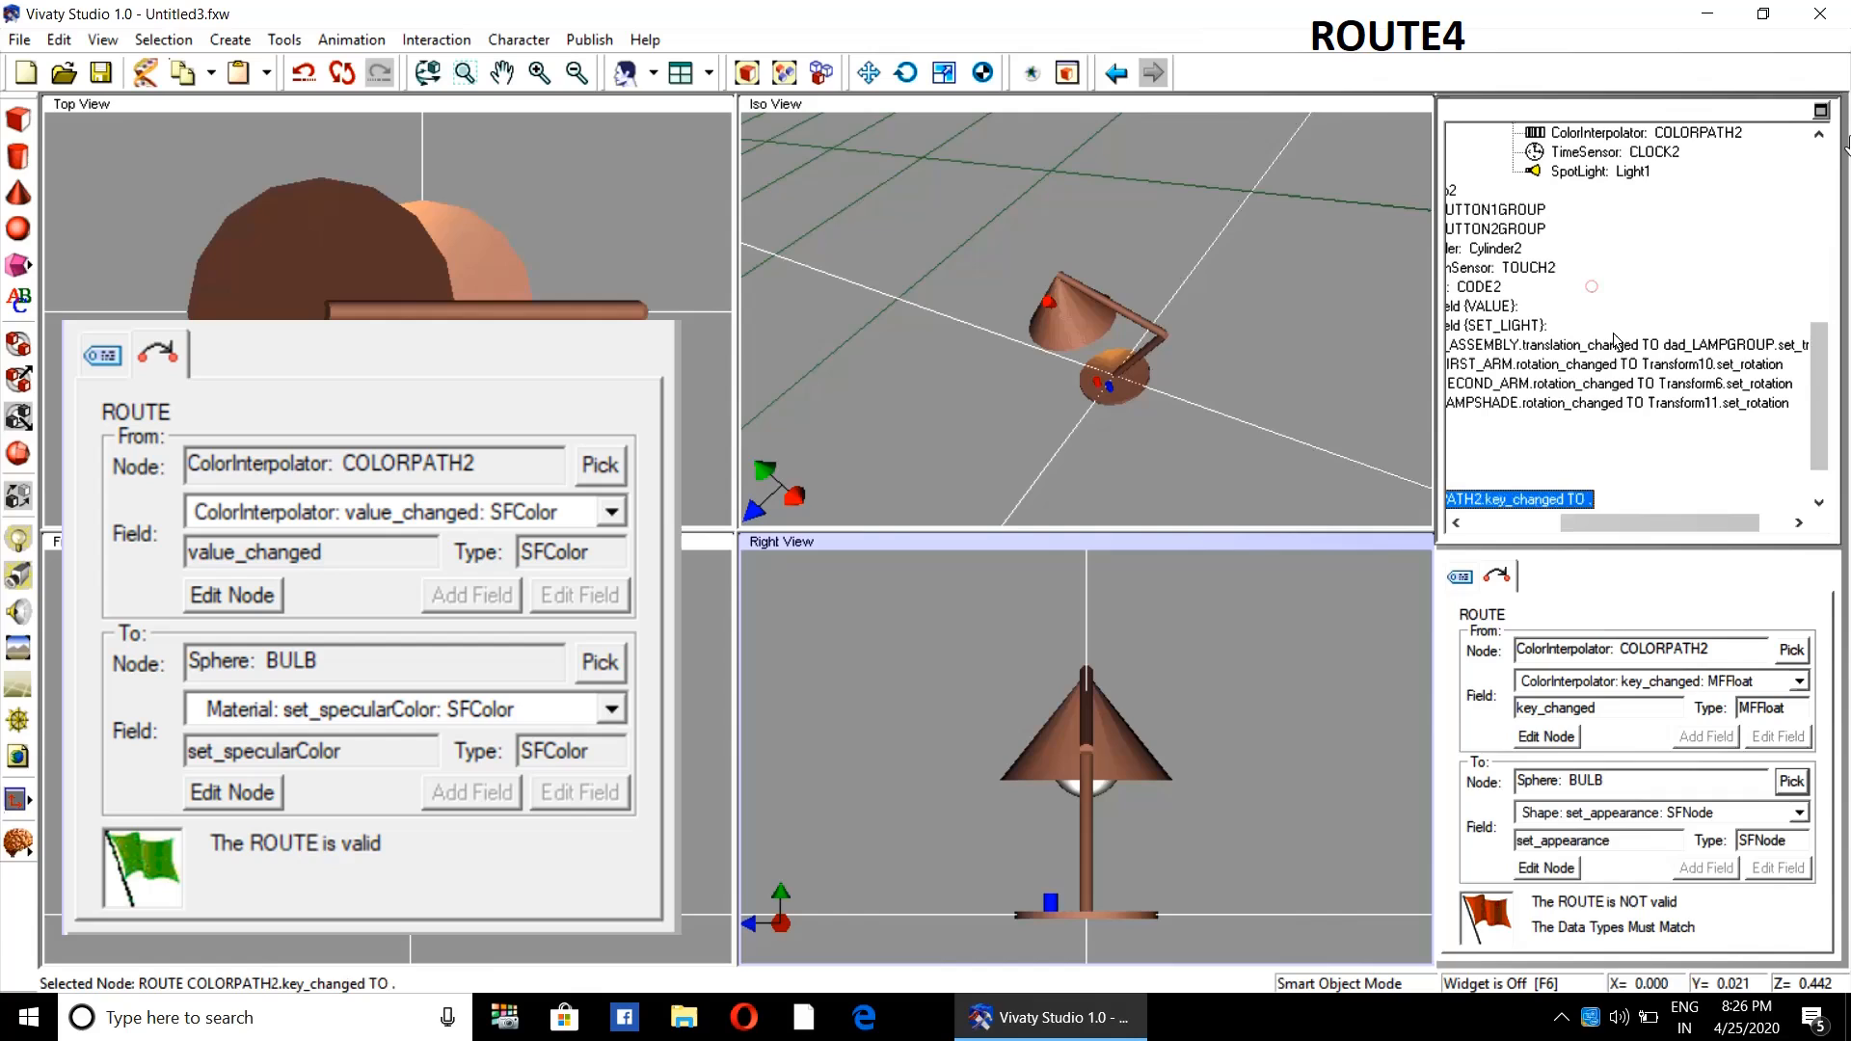
- Set the COLORPATH2 route's source field to value_changed and its destination field to the material's set_specularColor, then reselect the route in the tree
left_click(1798, 682)
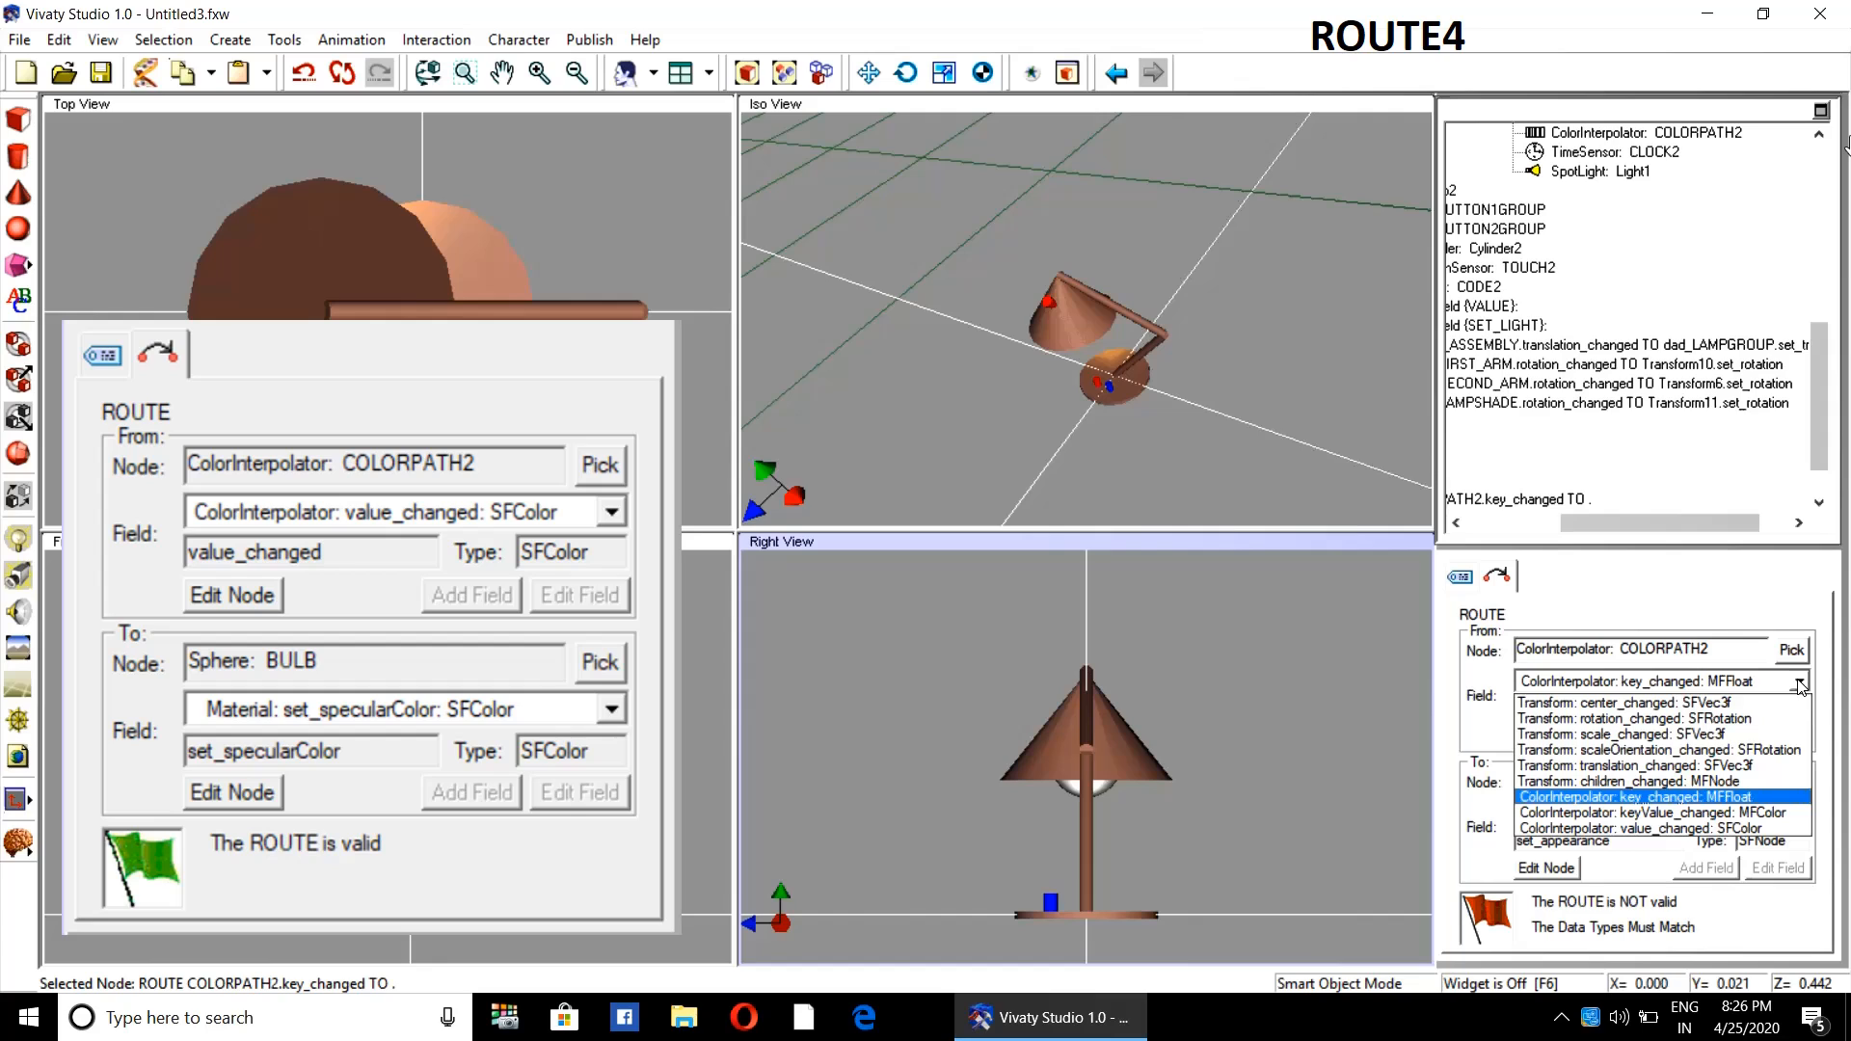
left_click(1737, 827)
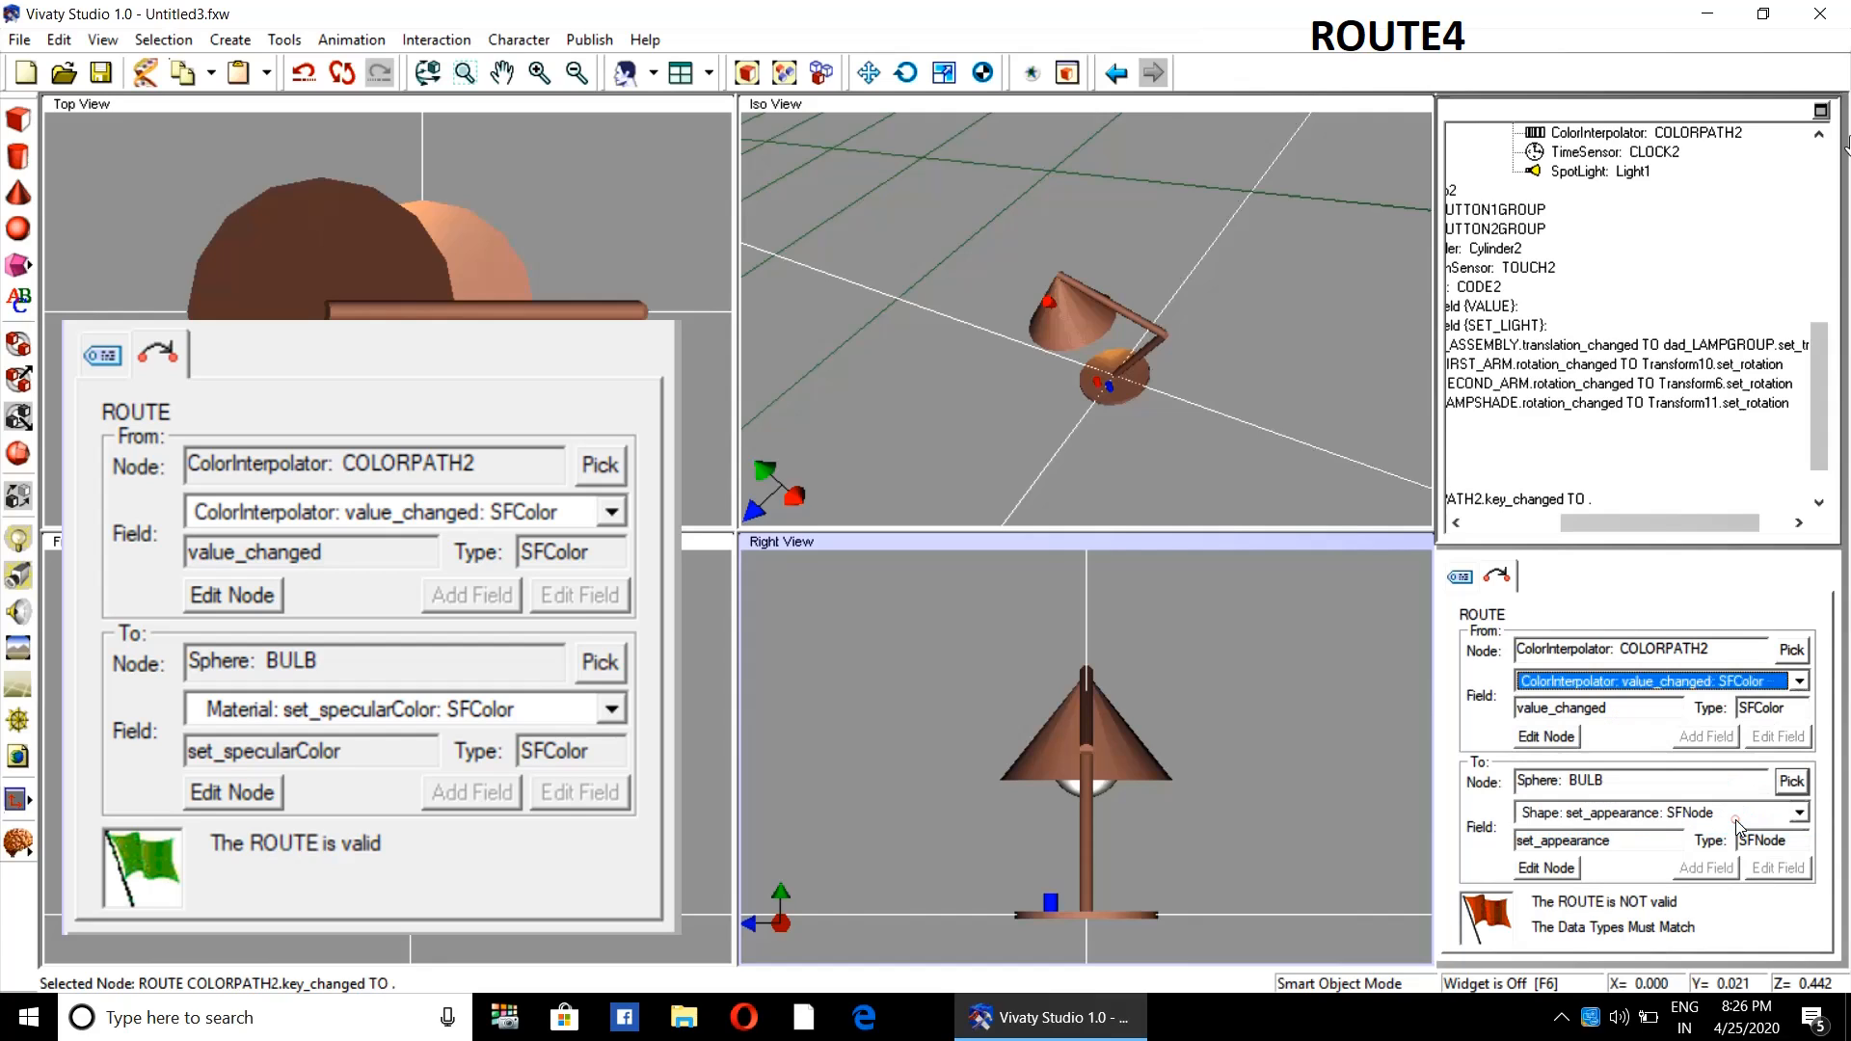
left_click(1799, 813)
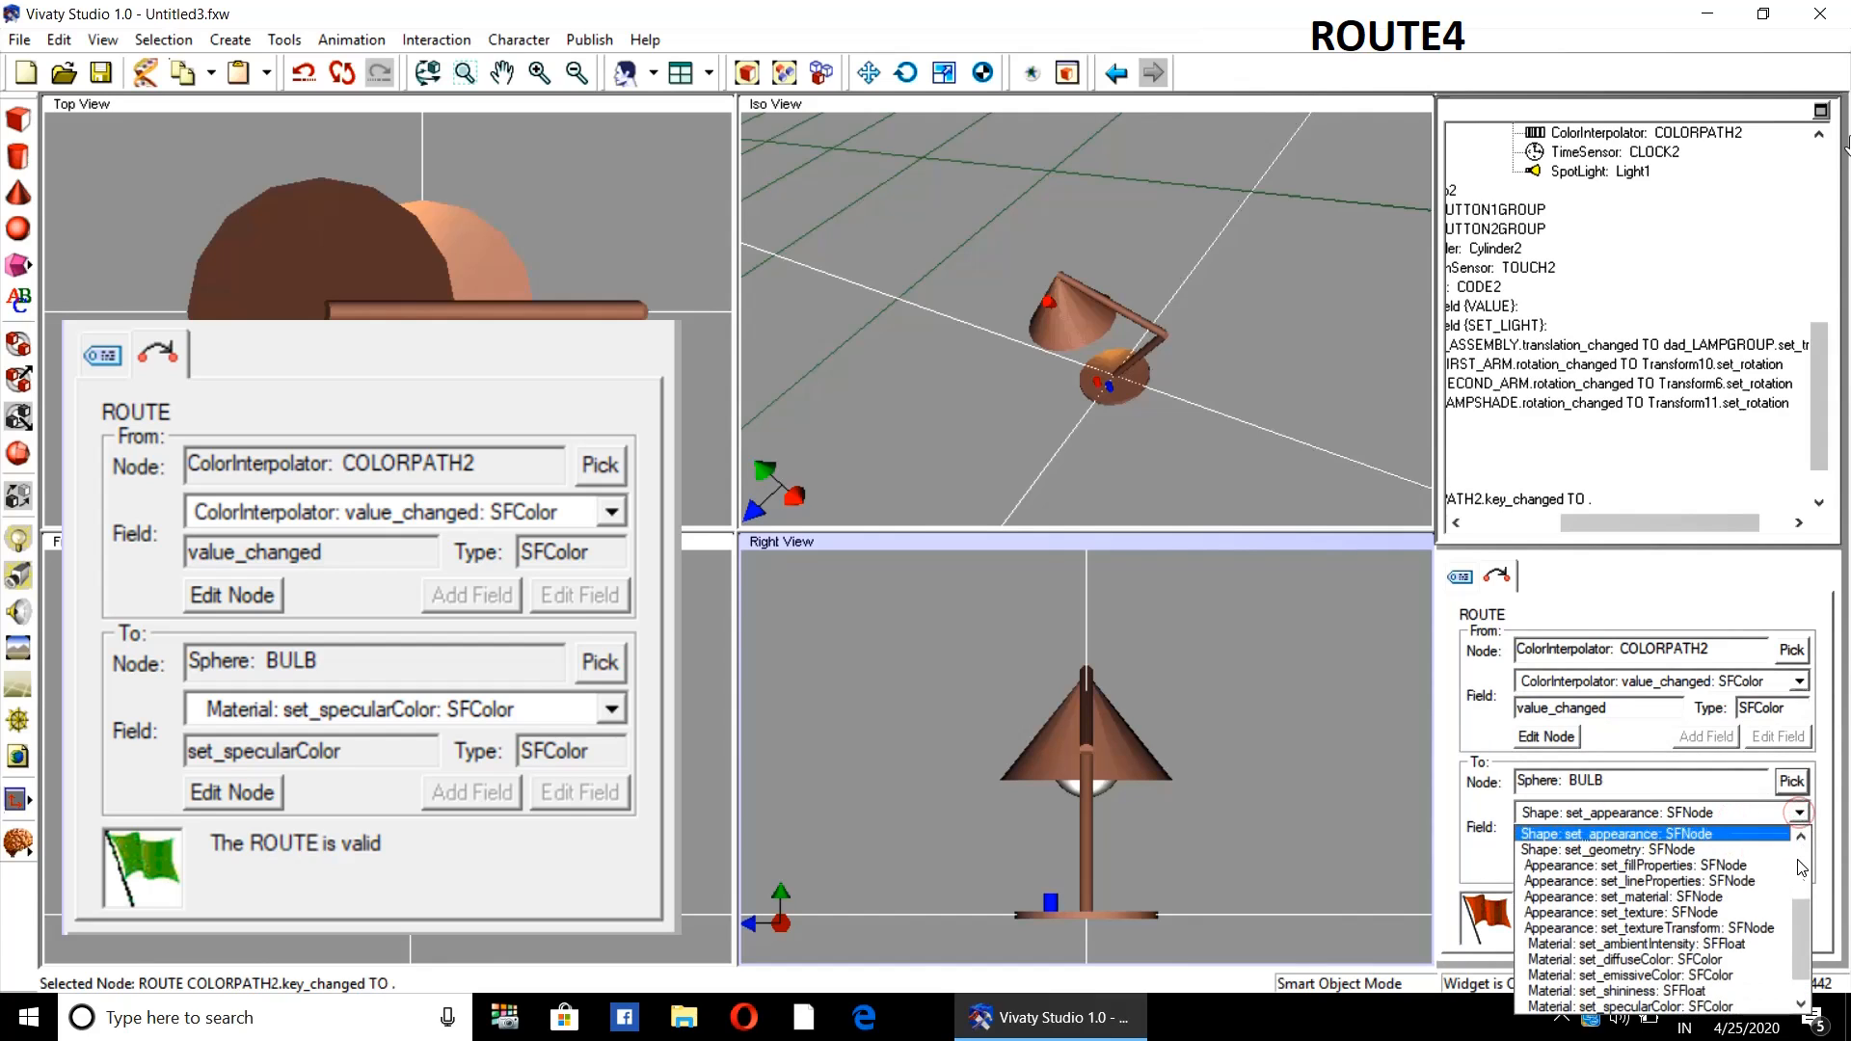
left_click(1747, 1006)
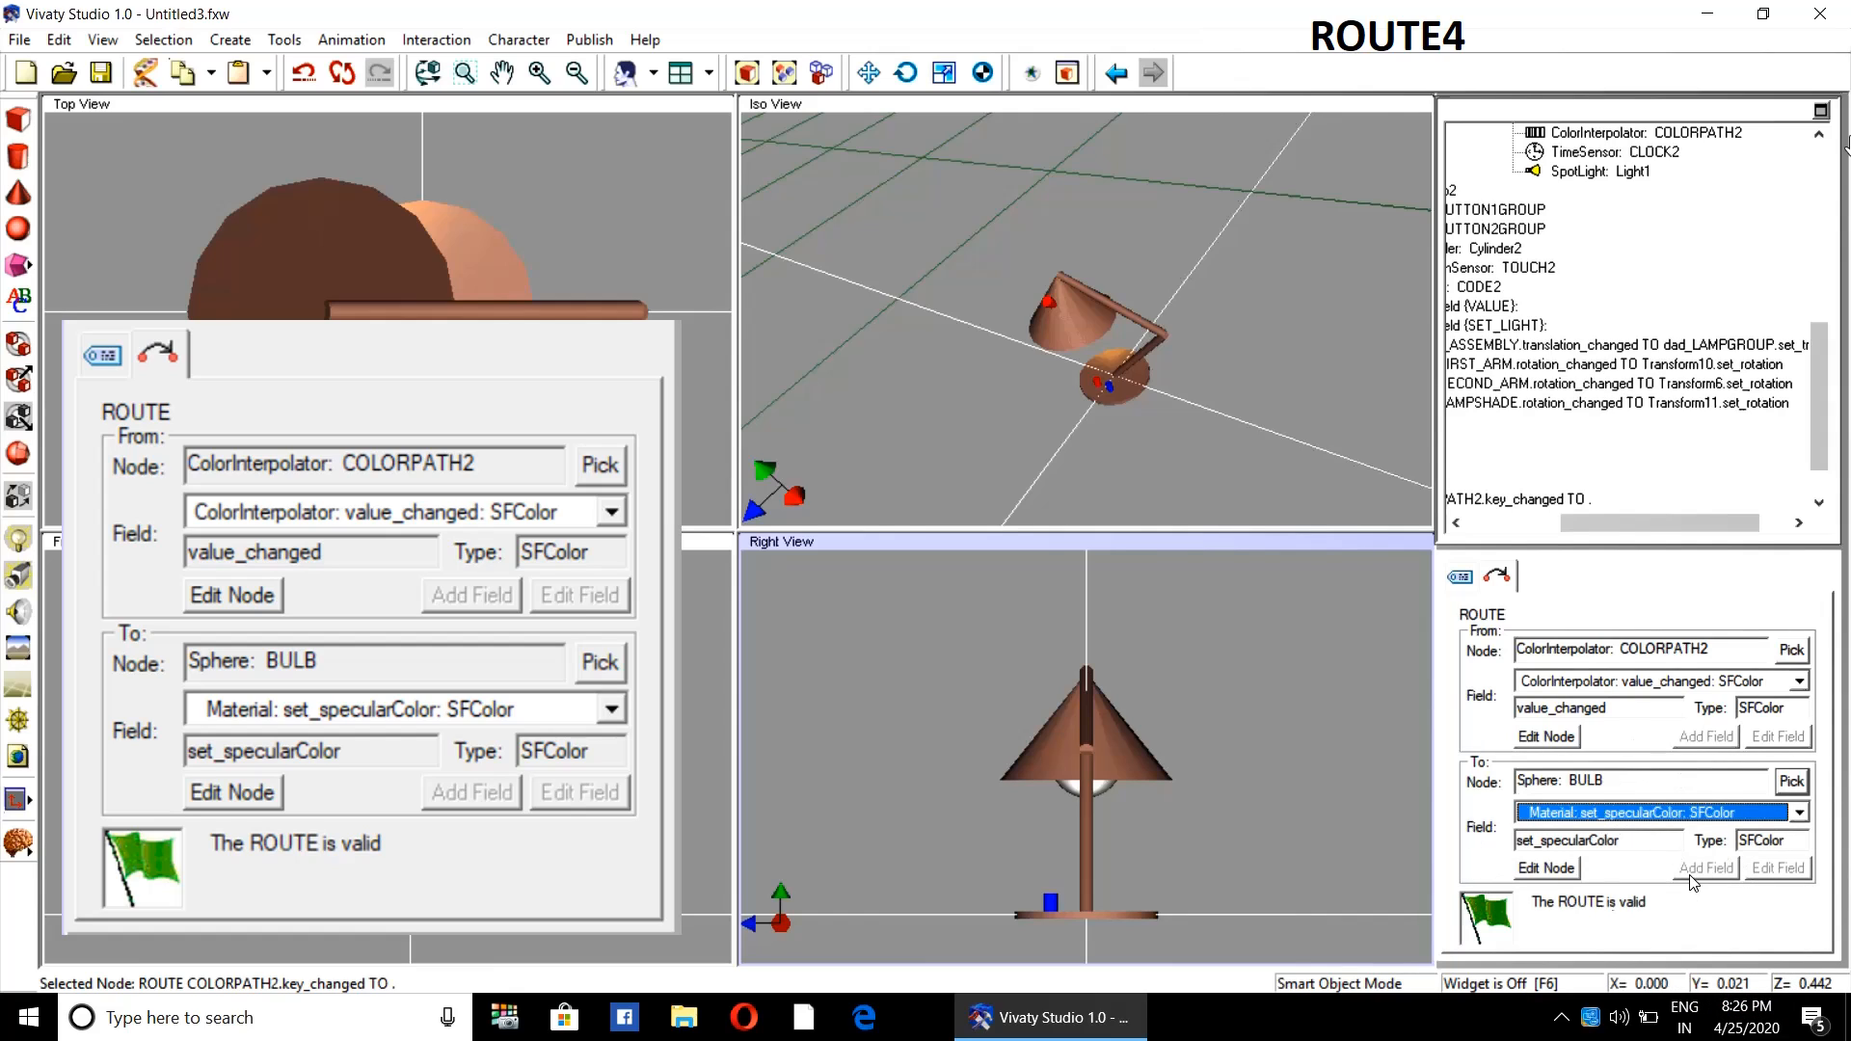
left_click(1333, 800)
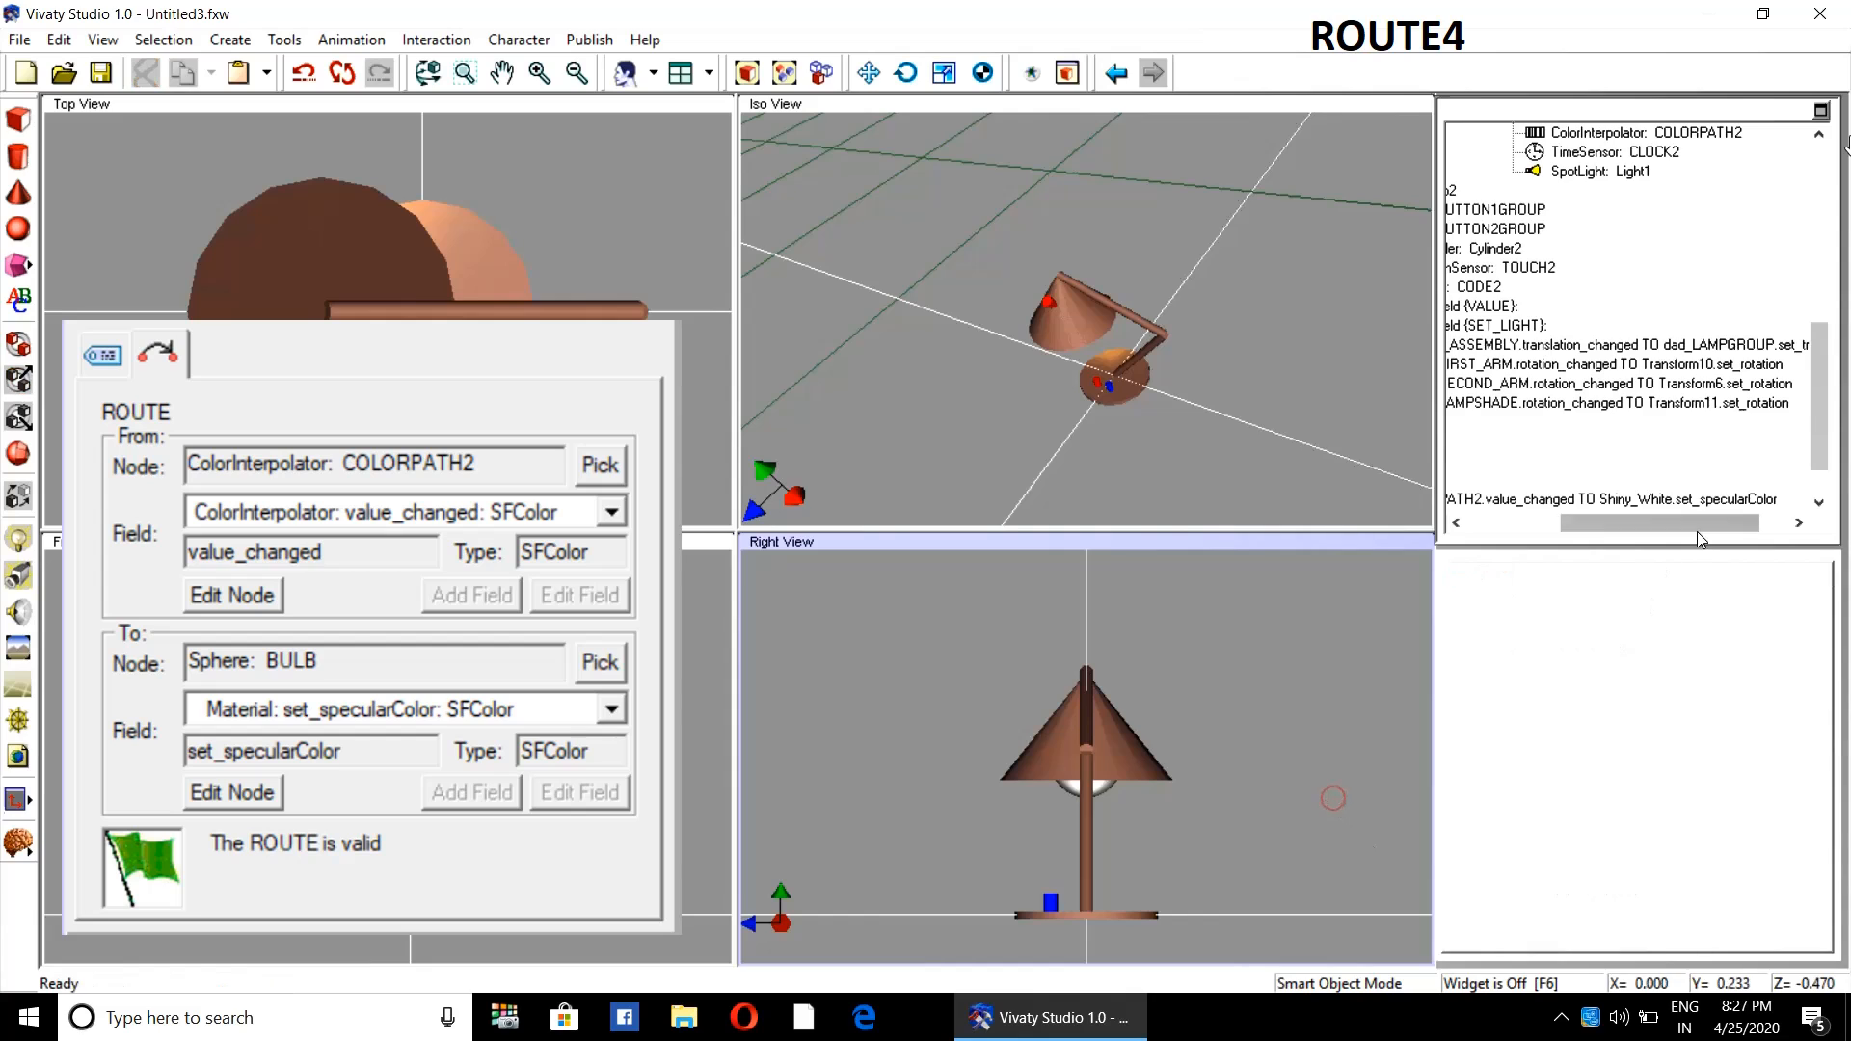
left_click_drag(1692, 528, 1588, 528)
left_click_drag(1820, 386, 1820, 408)
left_click_drag(1605, 531, 1673, 529)
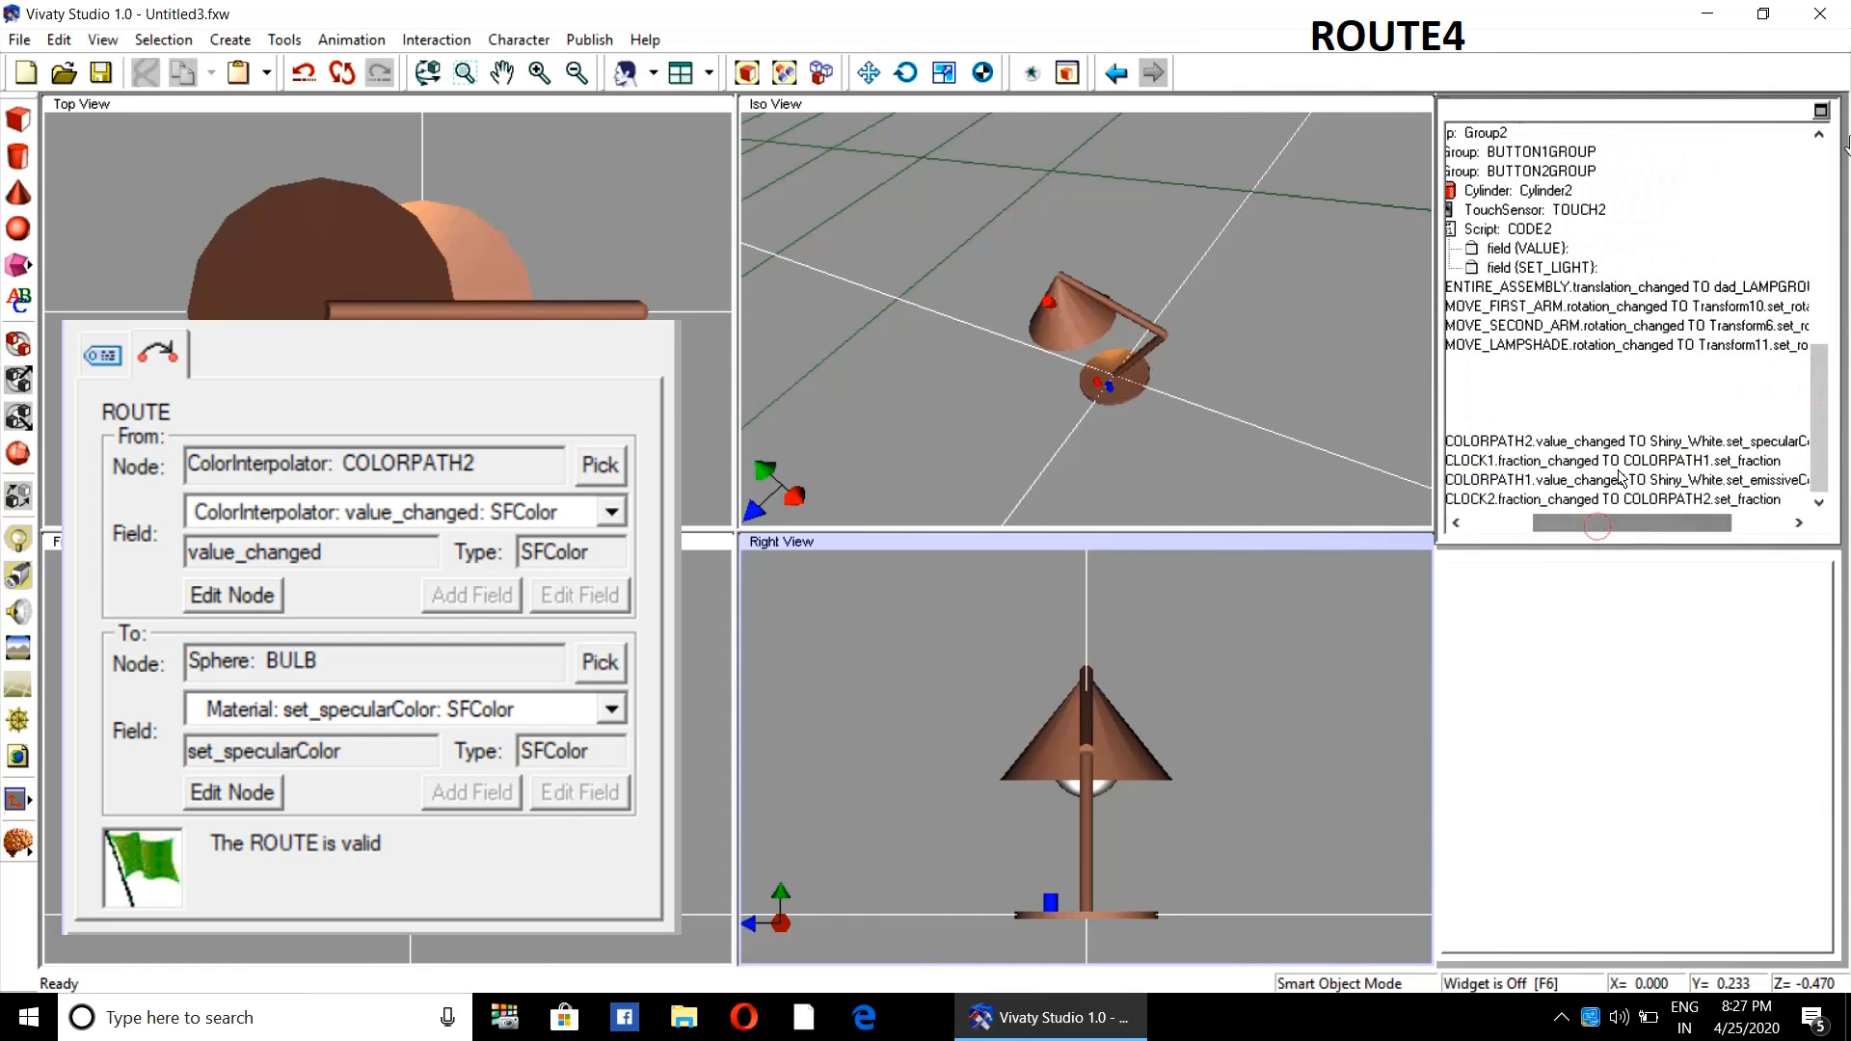
left_click(1593, 445)
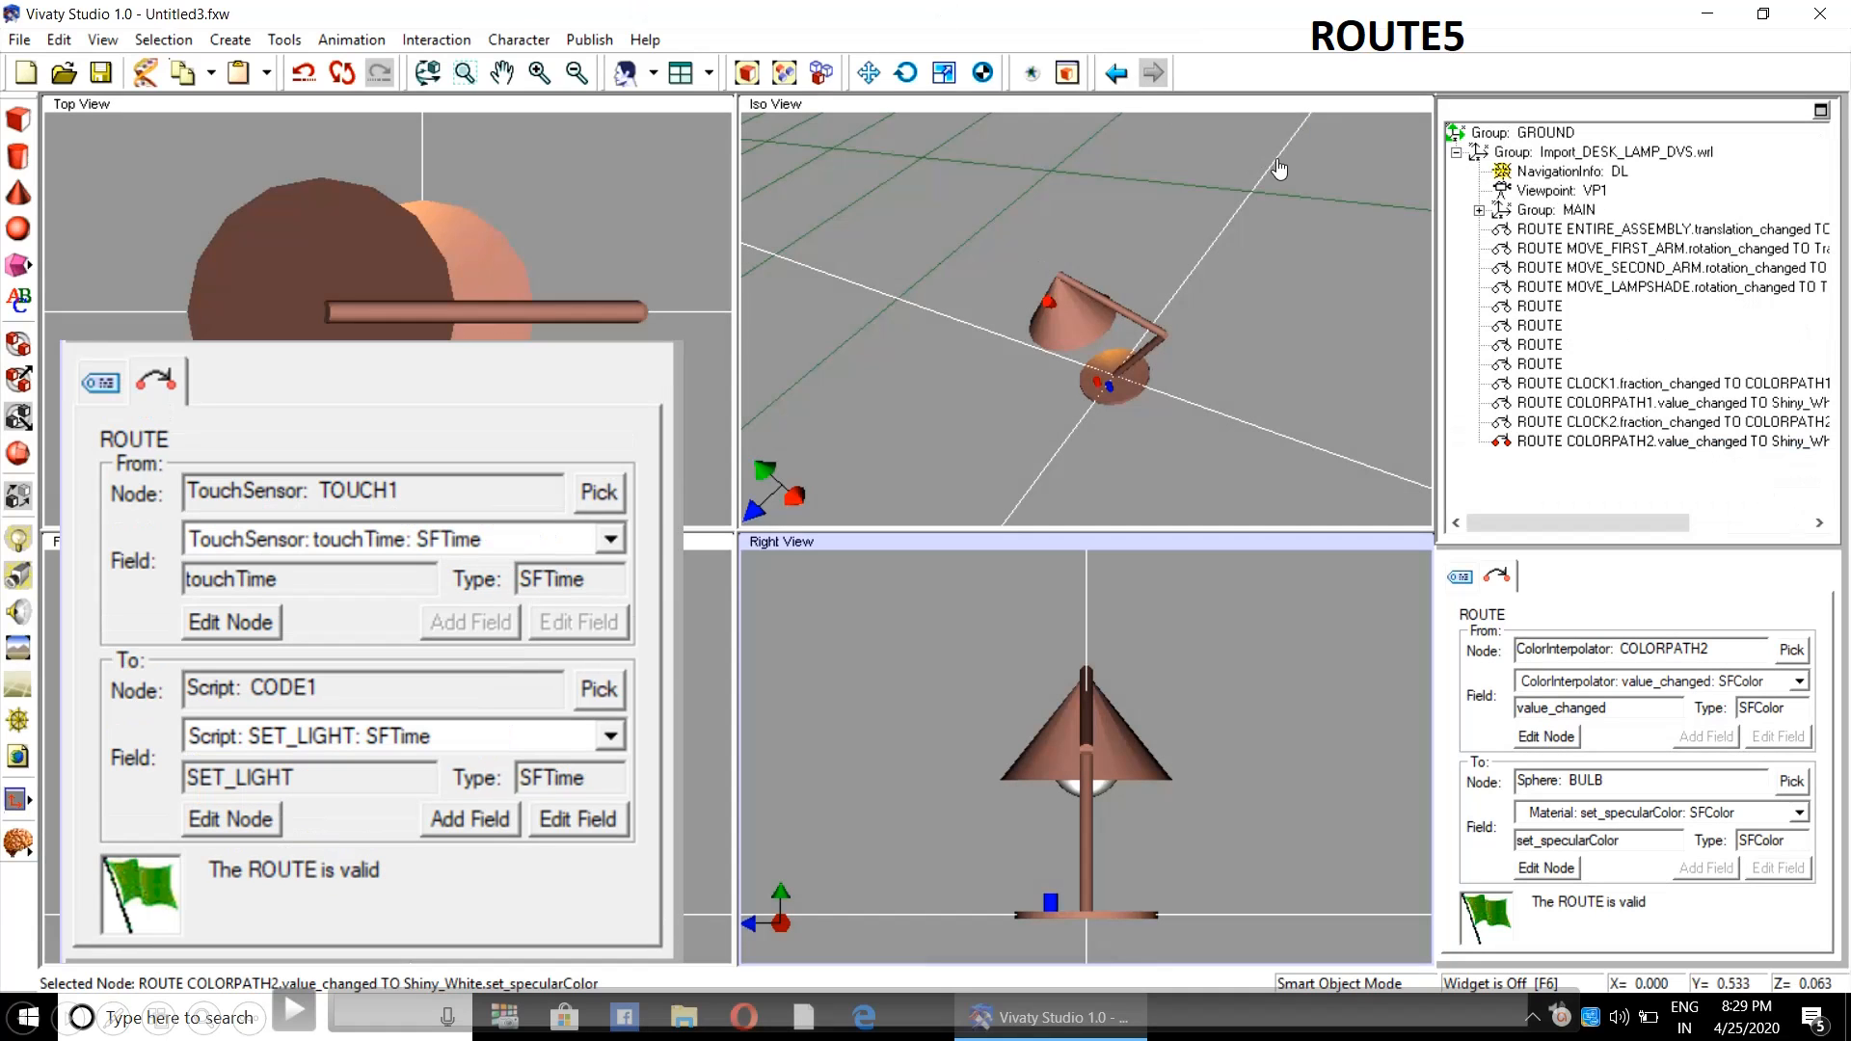
- Select the last blank route and expand MAIN, dad_LAMPGROUPGroup, BOTHARM and Transform10Group in the scene tree
left_click(1539, 363)
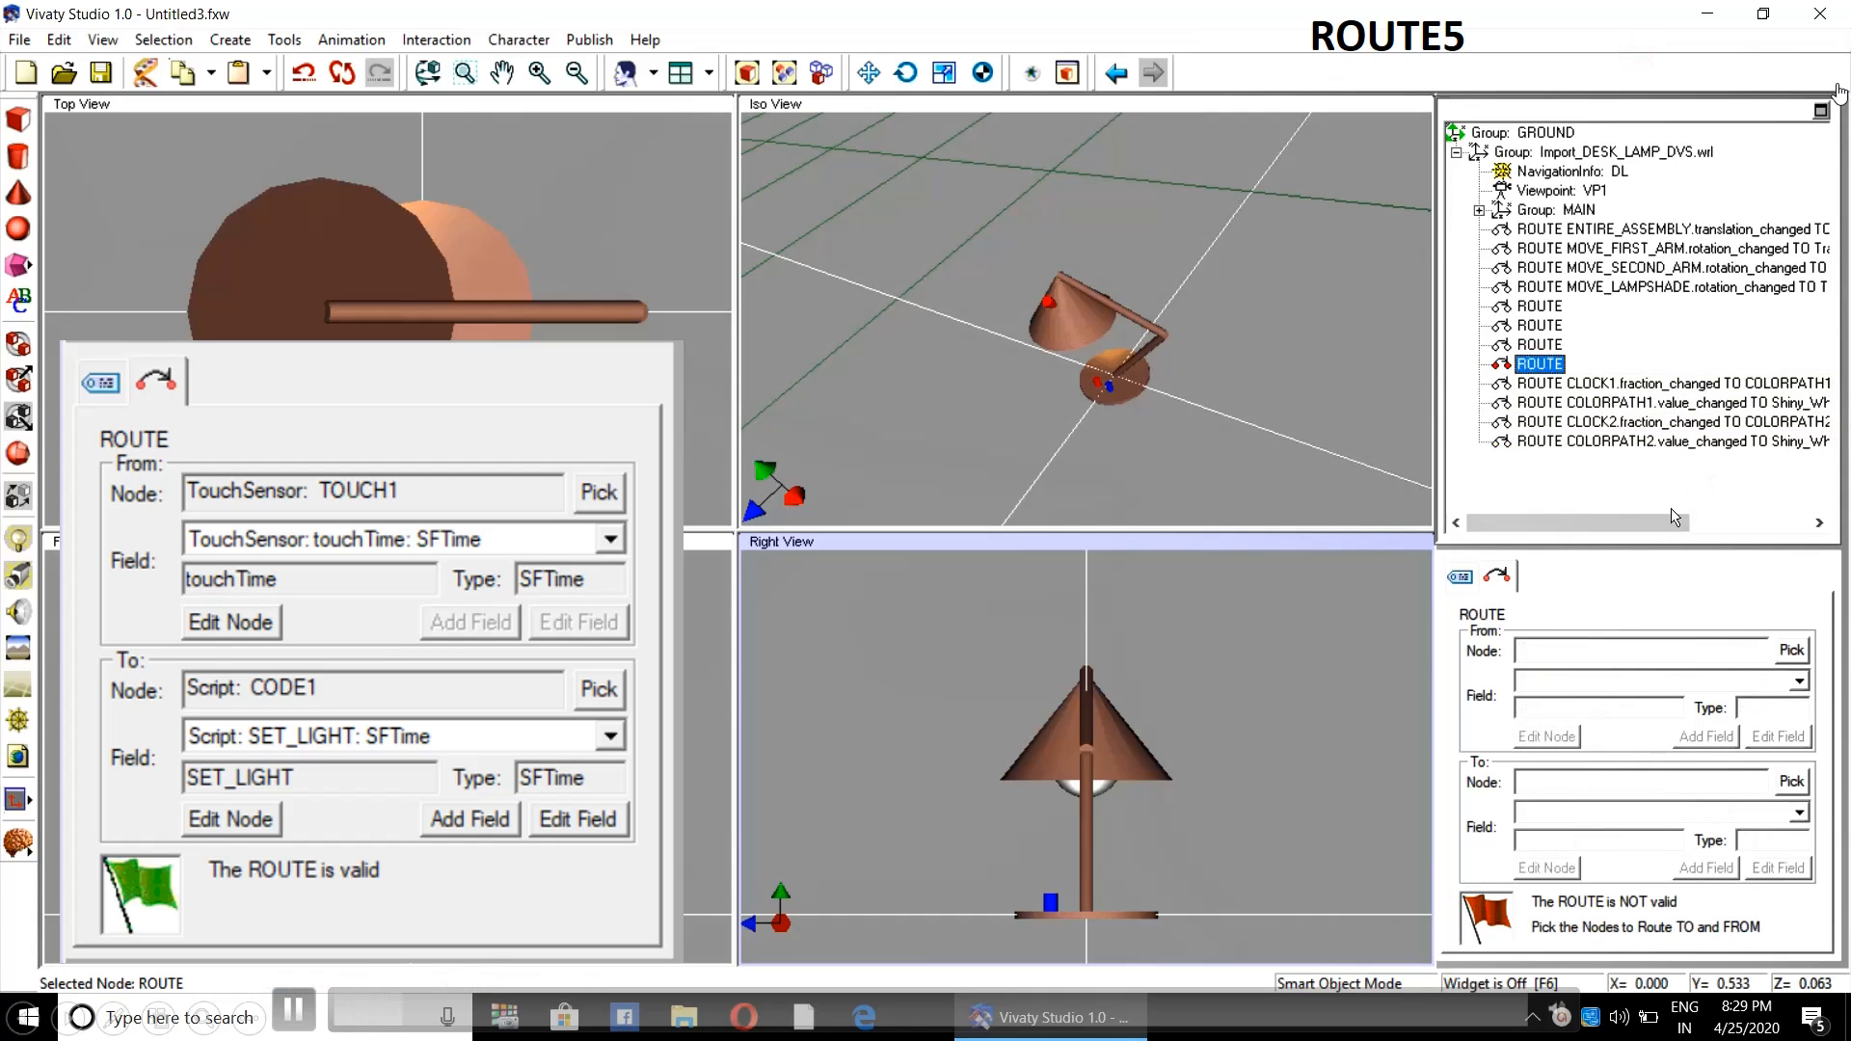
mouse_move(1645, 523)
left_mouse_down()
mouse_move(1779, 525)
mouse_move(1636, 536)
left_mouse_up()
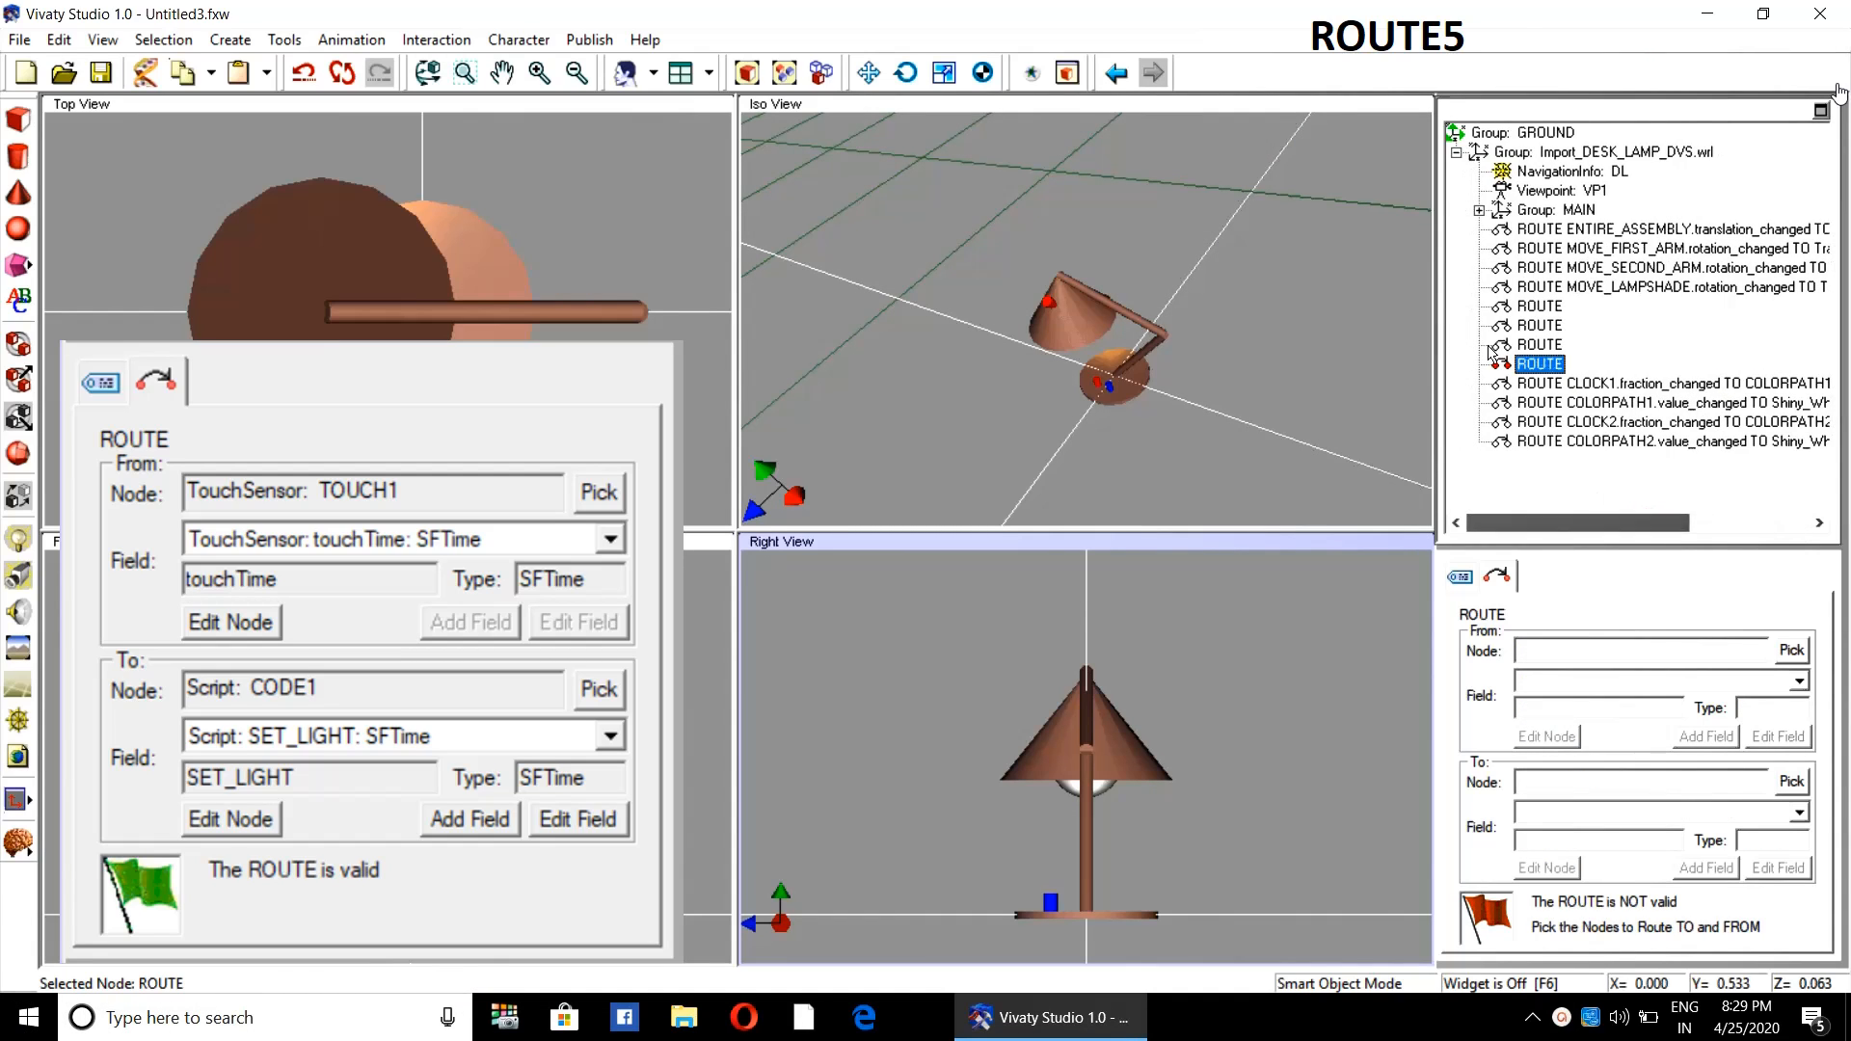
left_click(1480, 210)
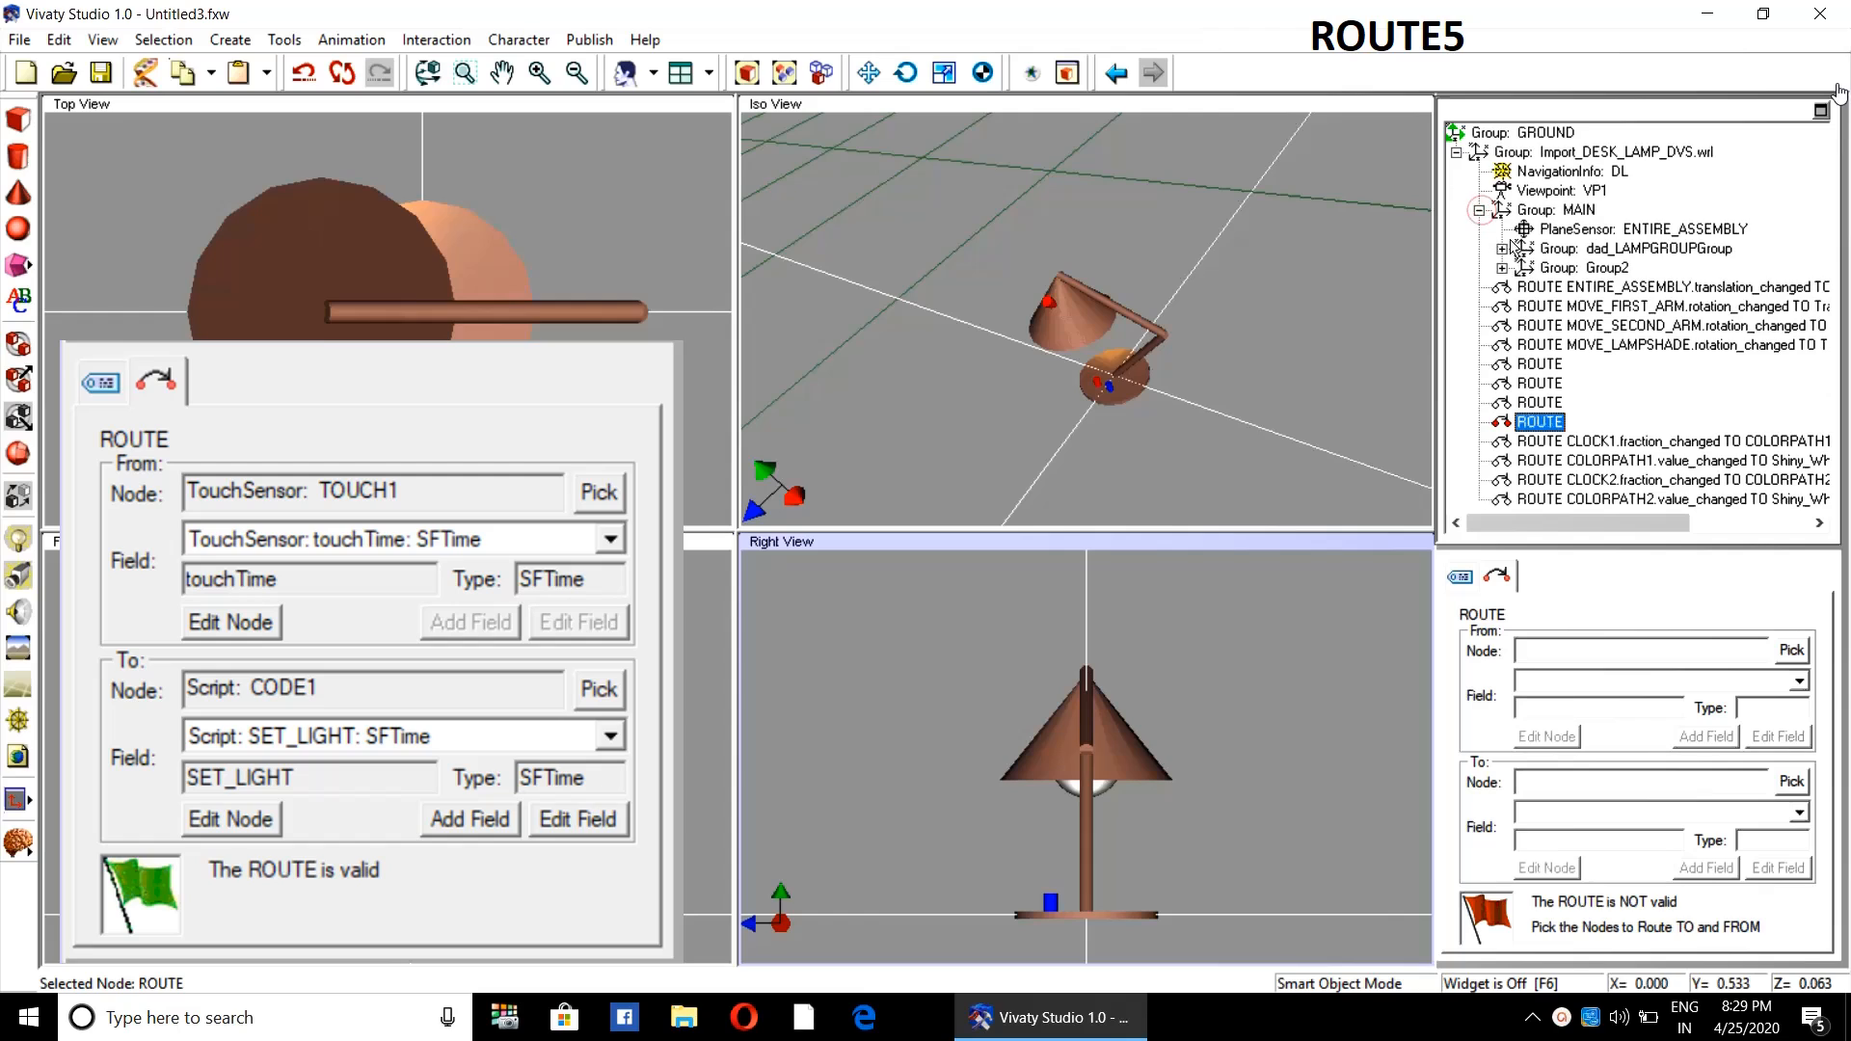
left_click(1501, 249)
left_click(1524, 288)
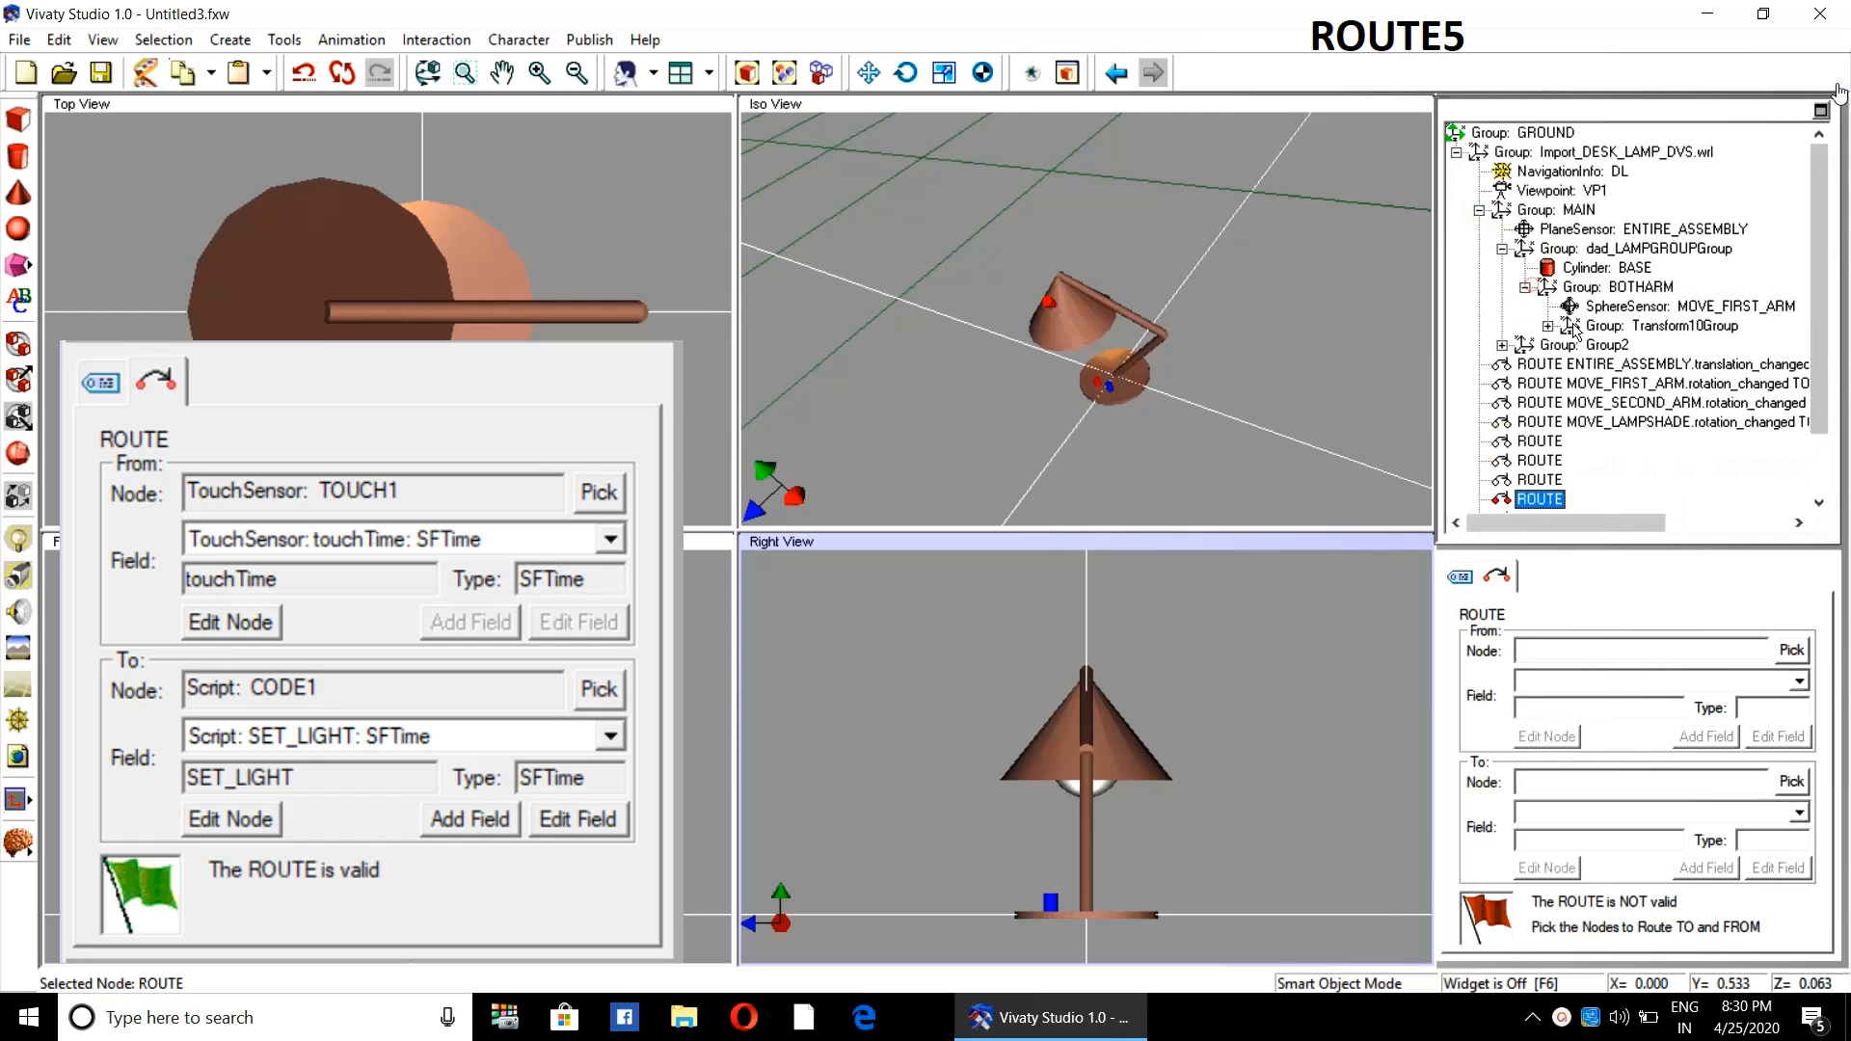
left_click(1547, 326)
scroll(1825, 300, "down", 2)
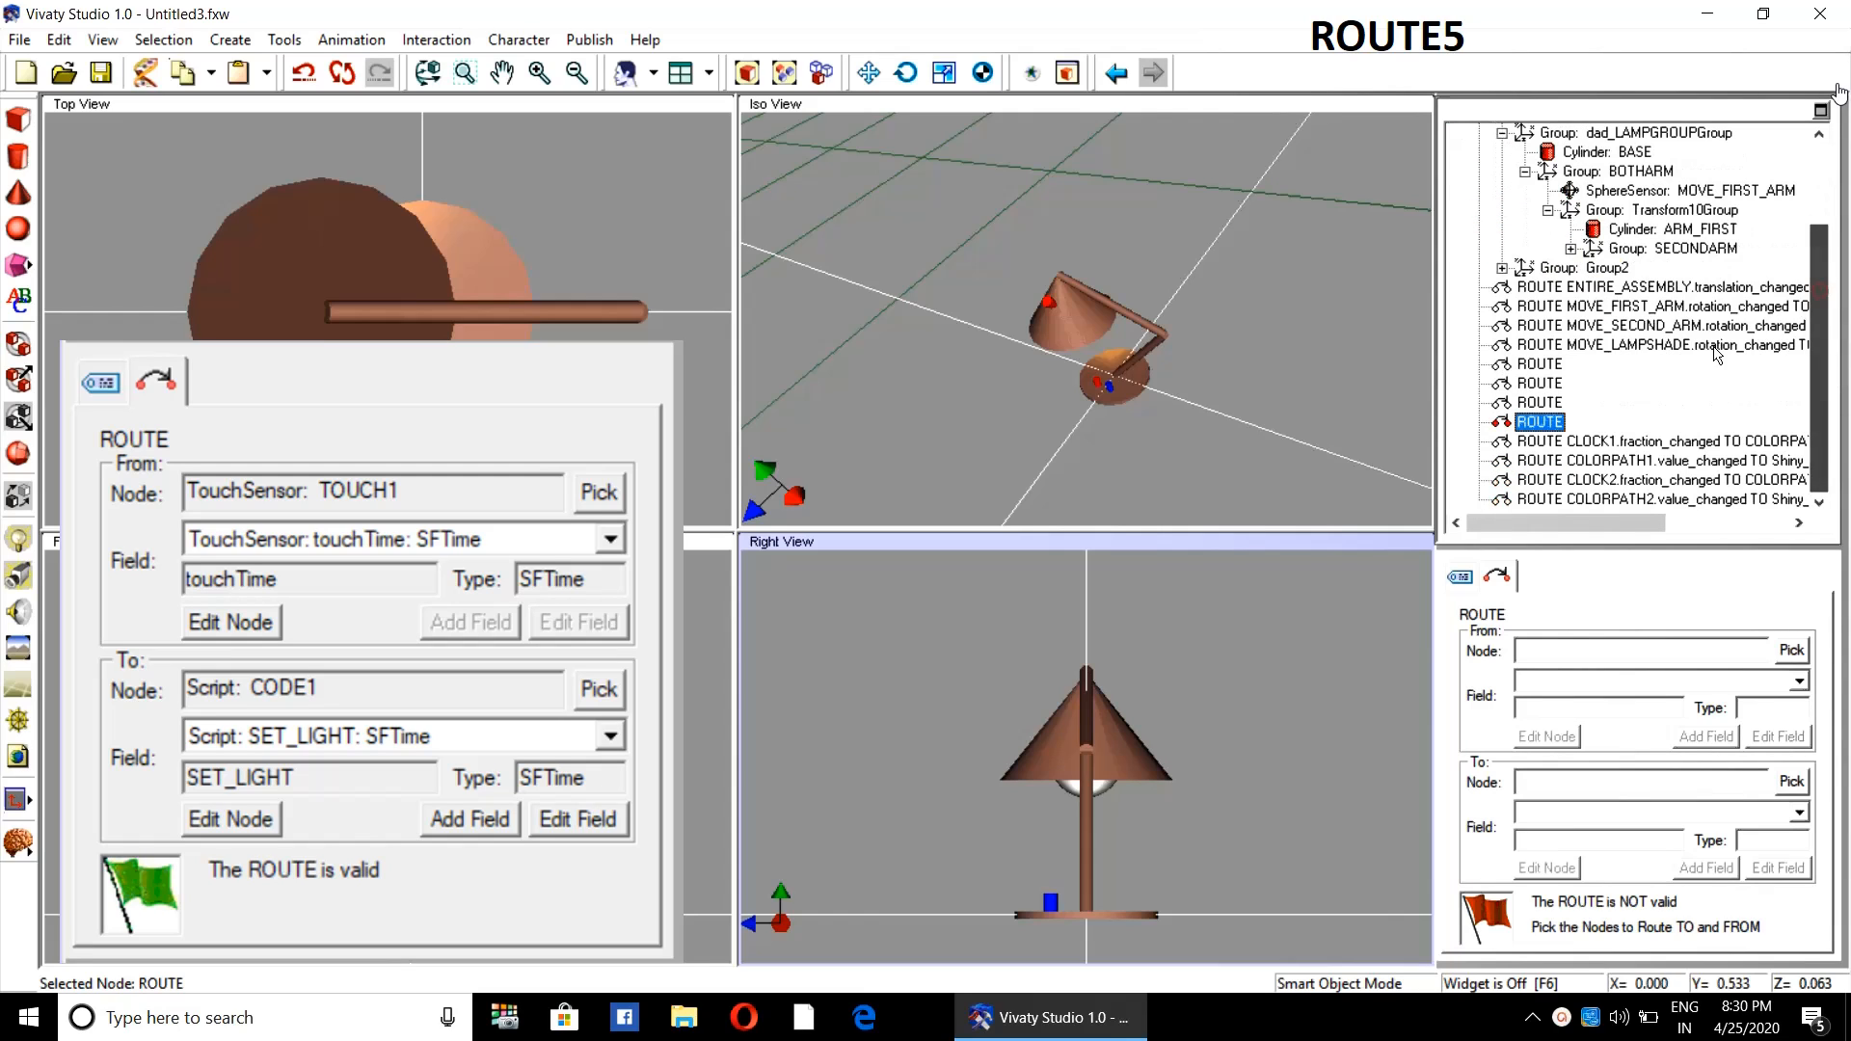
left_click(1570, 248)
left_click(1593, 287)
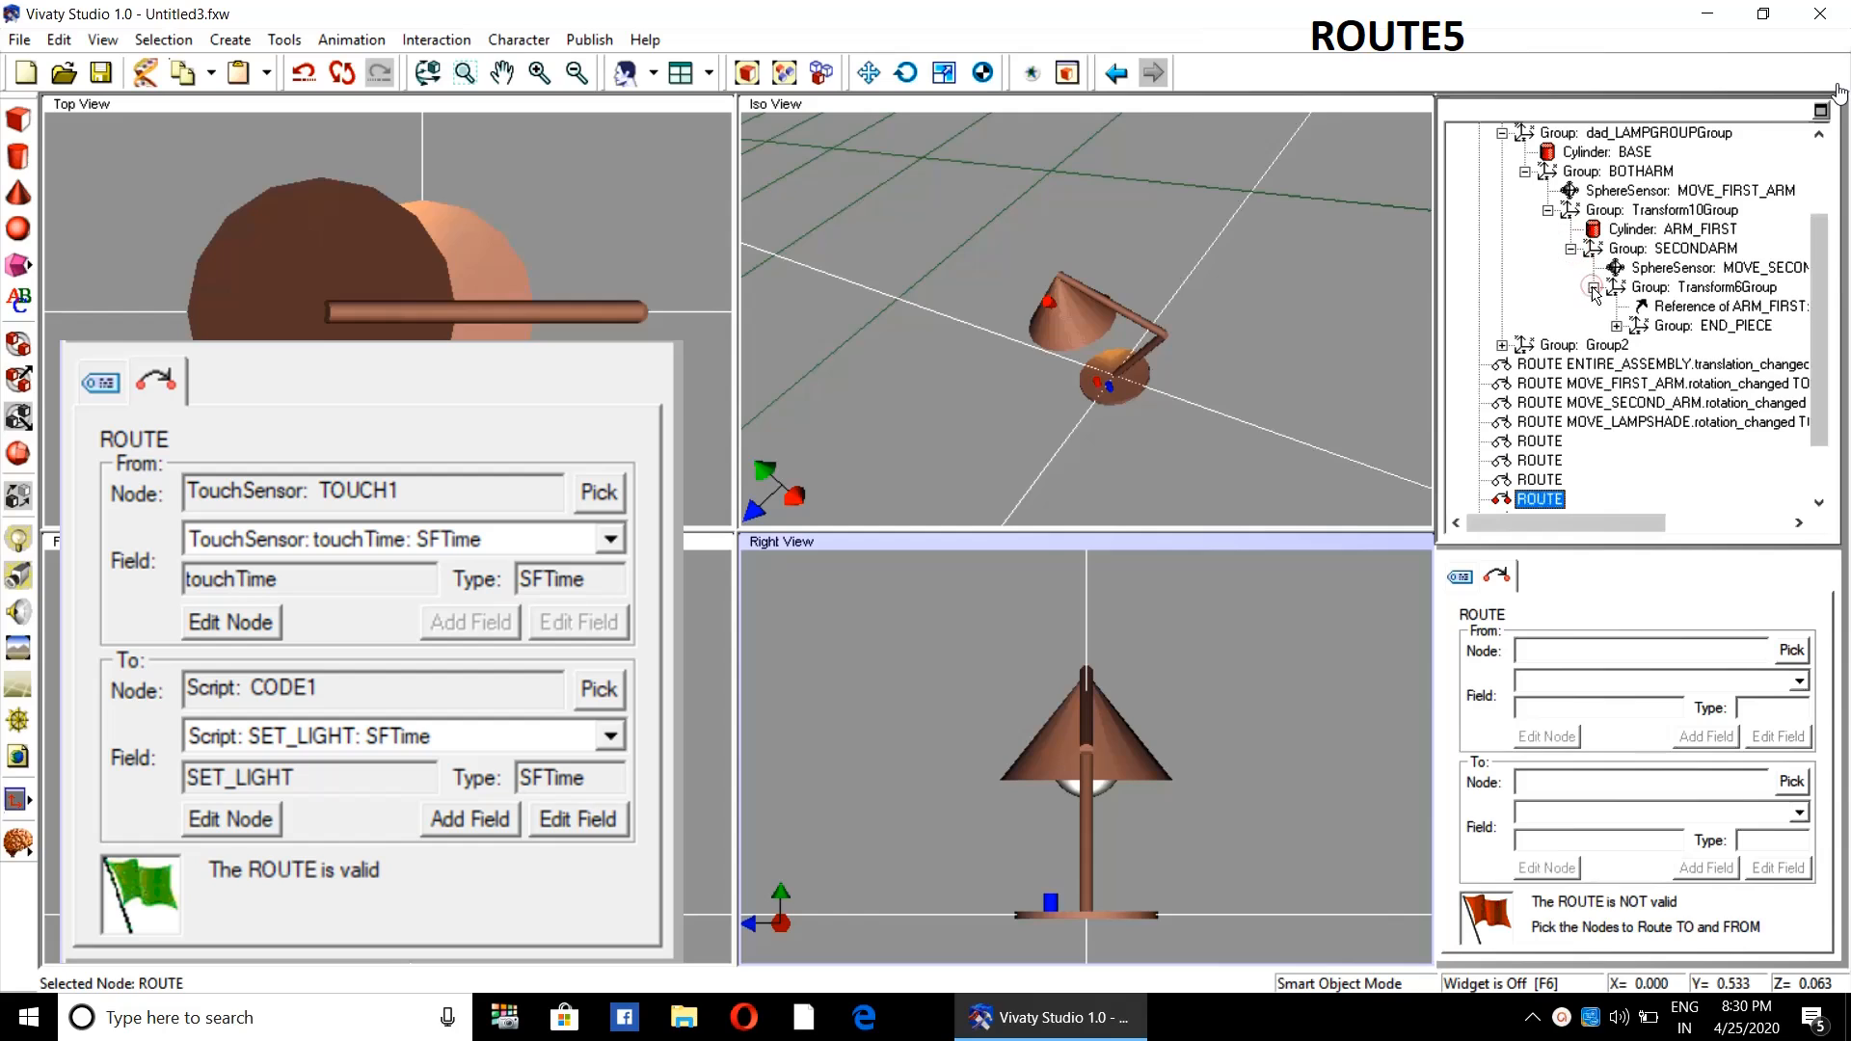
left_click(1593, 288)
left_click(1570, 249)
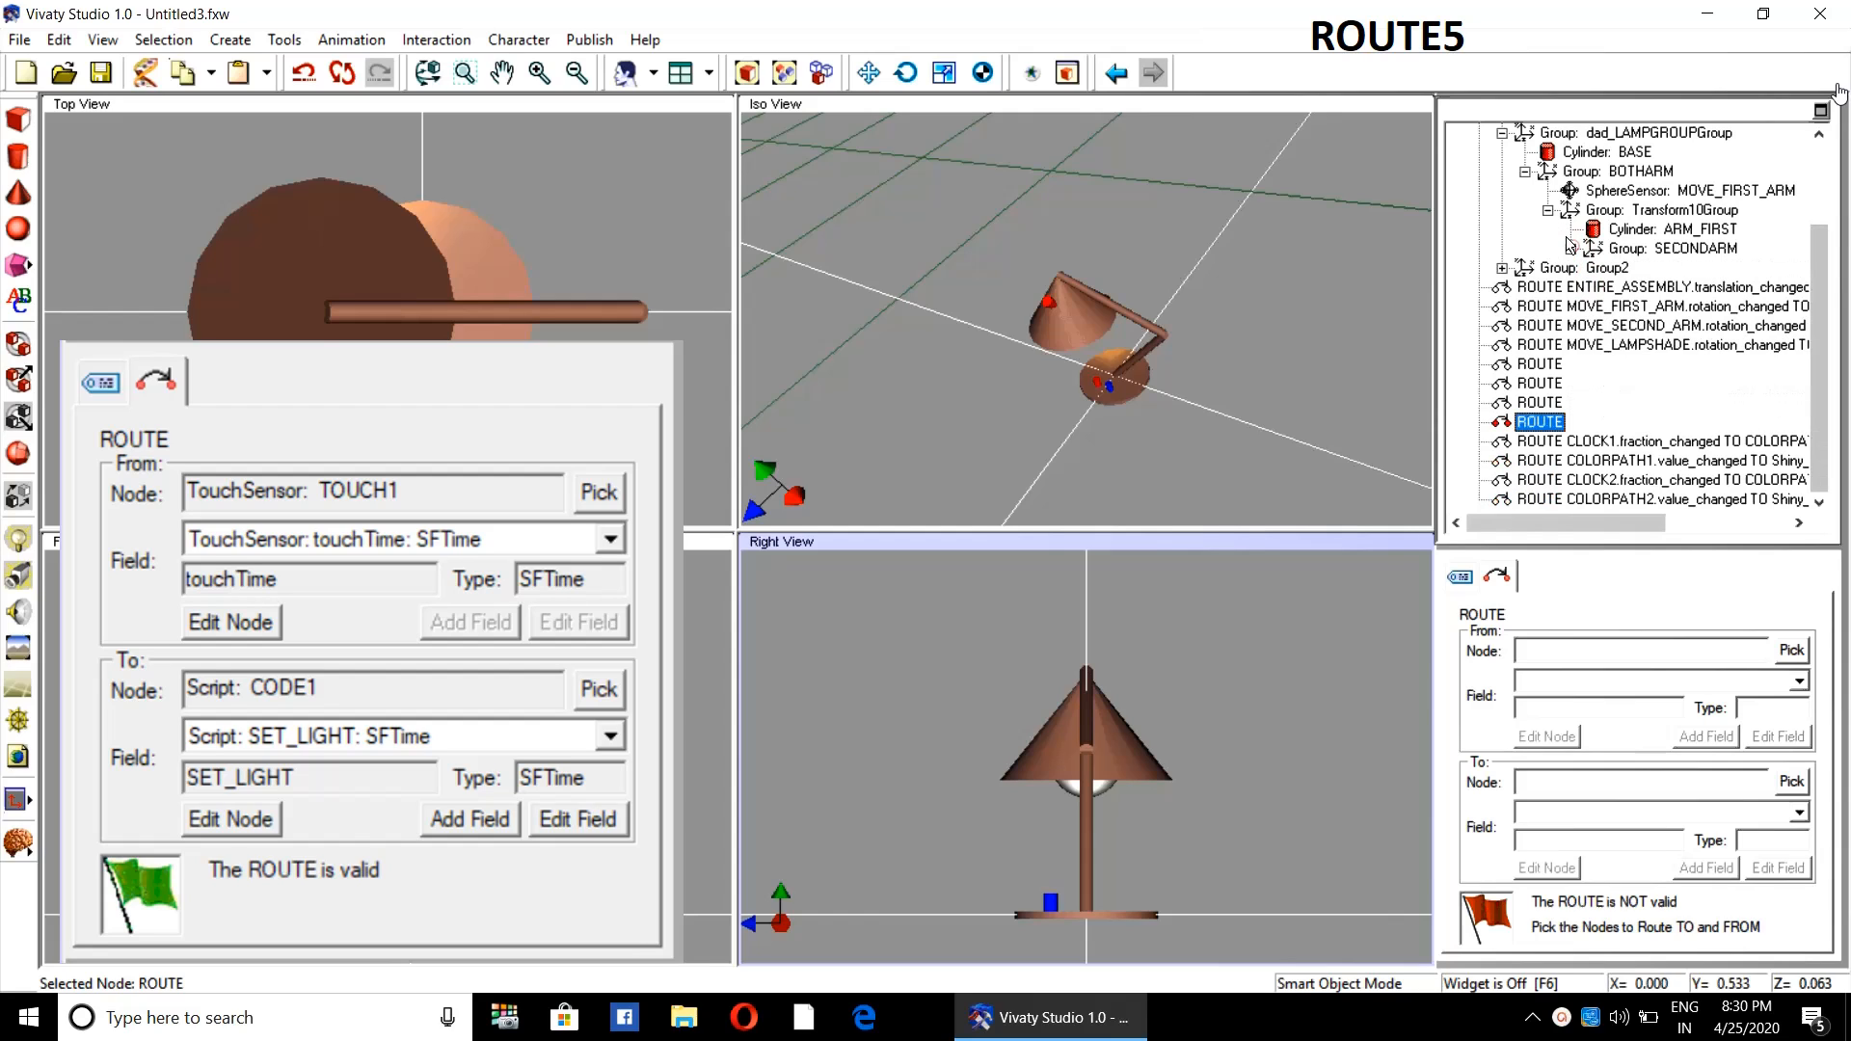
- Expand Group2 and BUTTON1GROUP in the scene tree down to the fields of script CODE1
left_click(1501, 268)
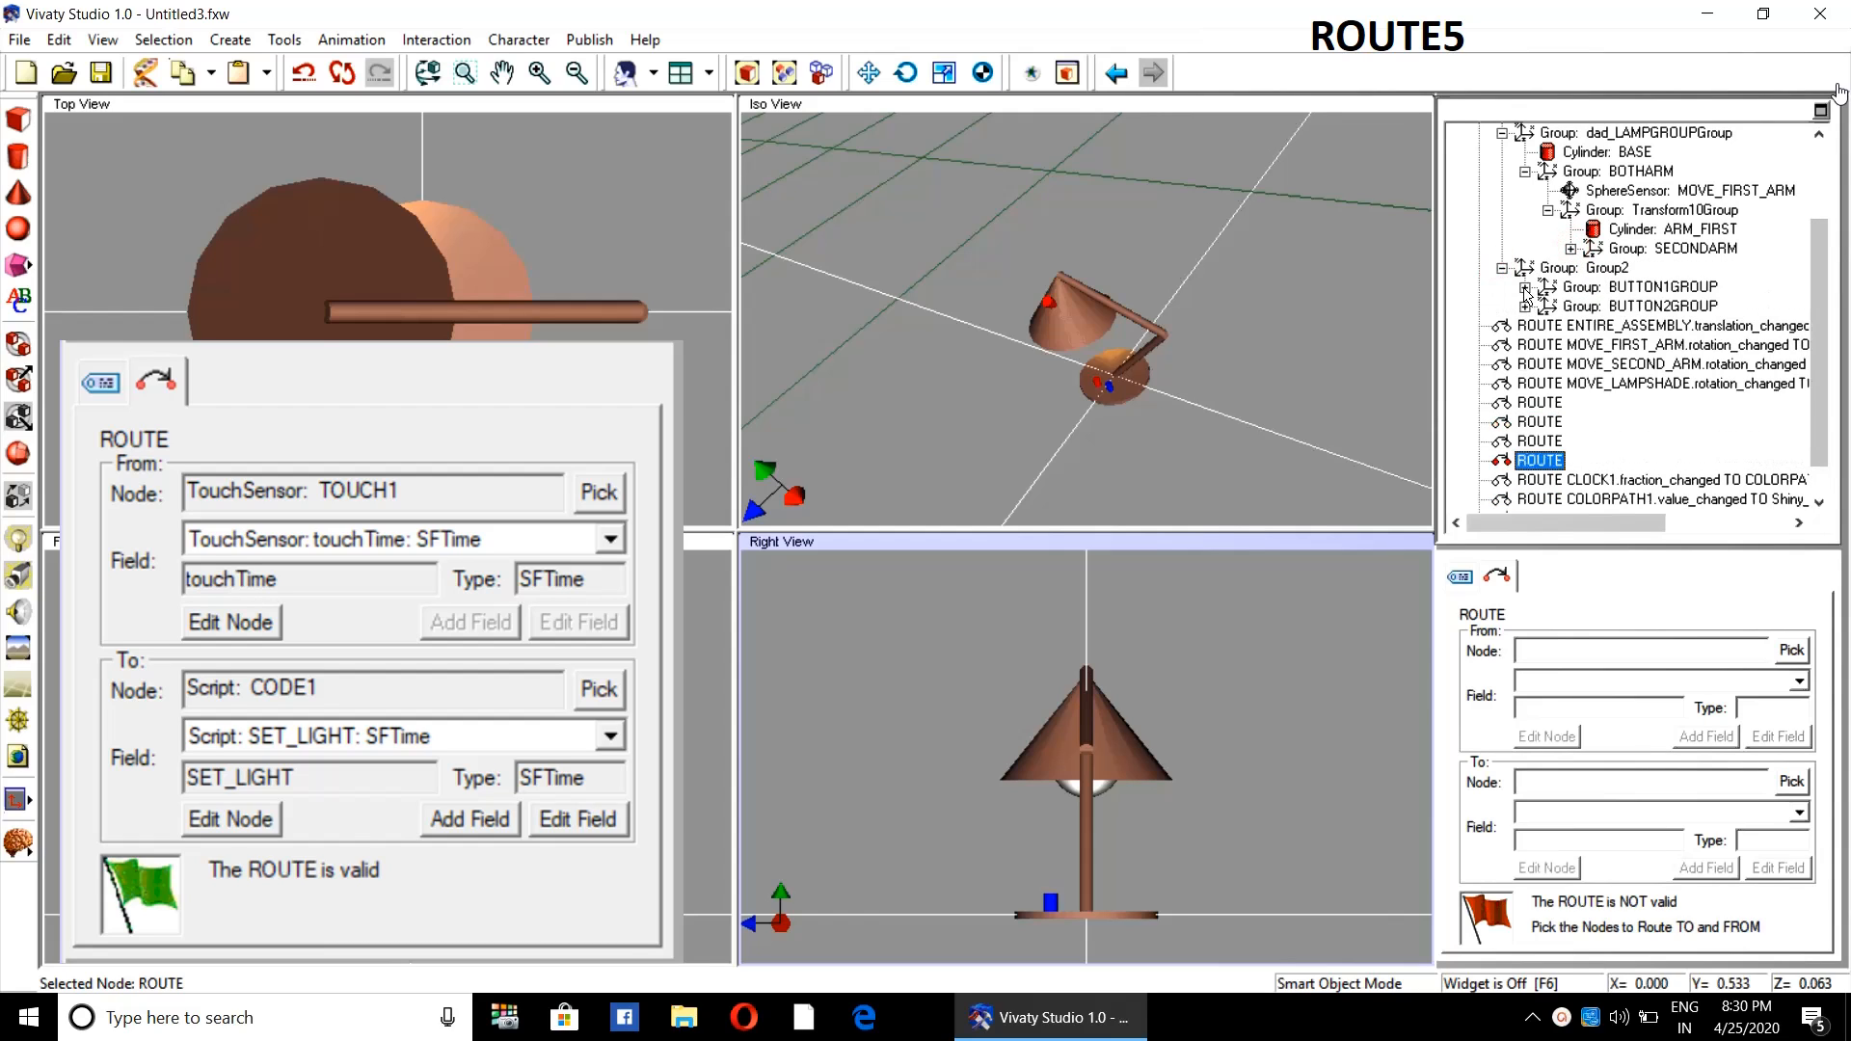
left_click(1524, 287)
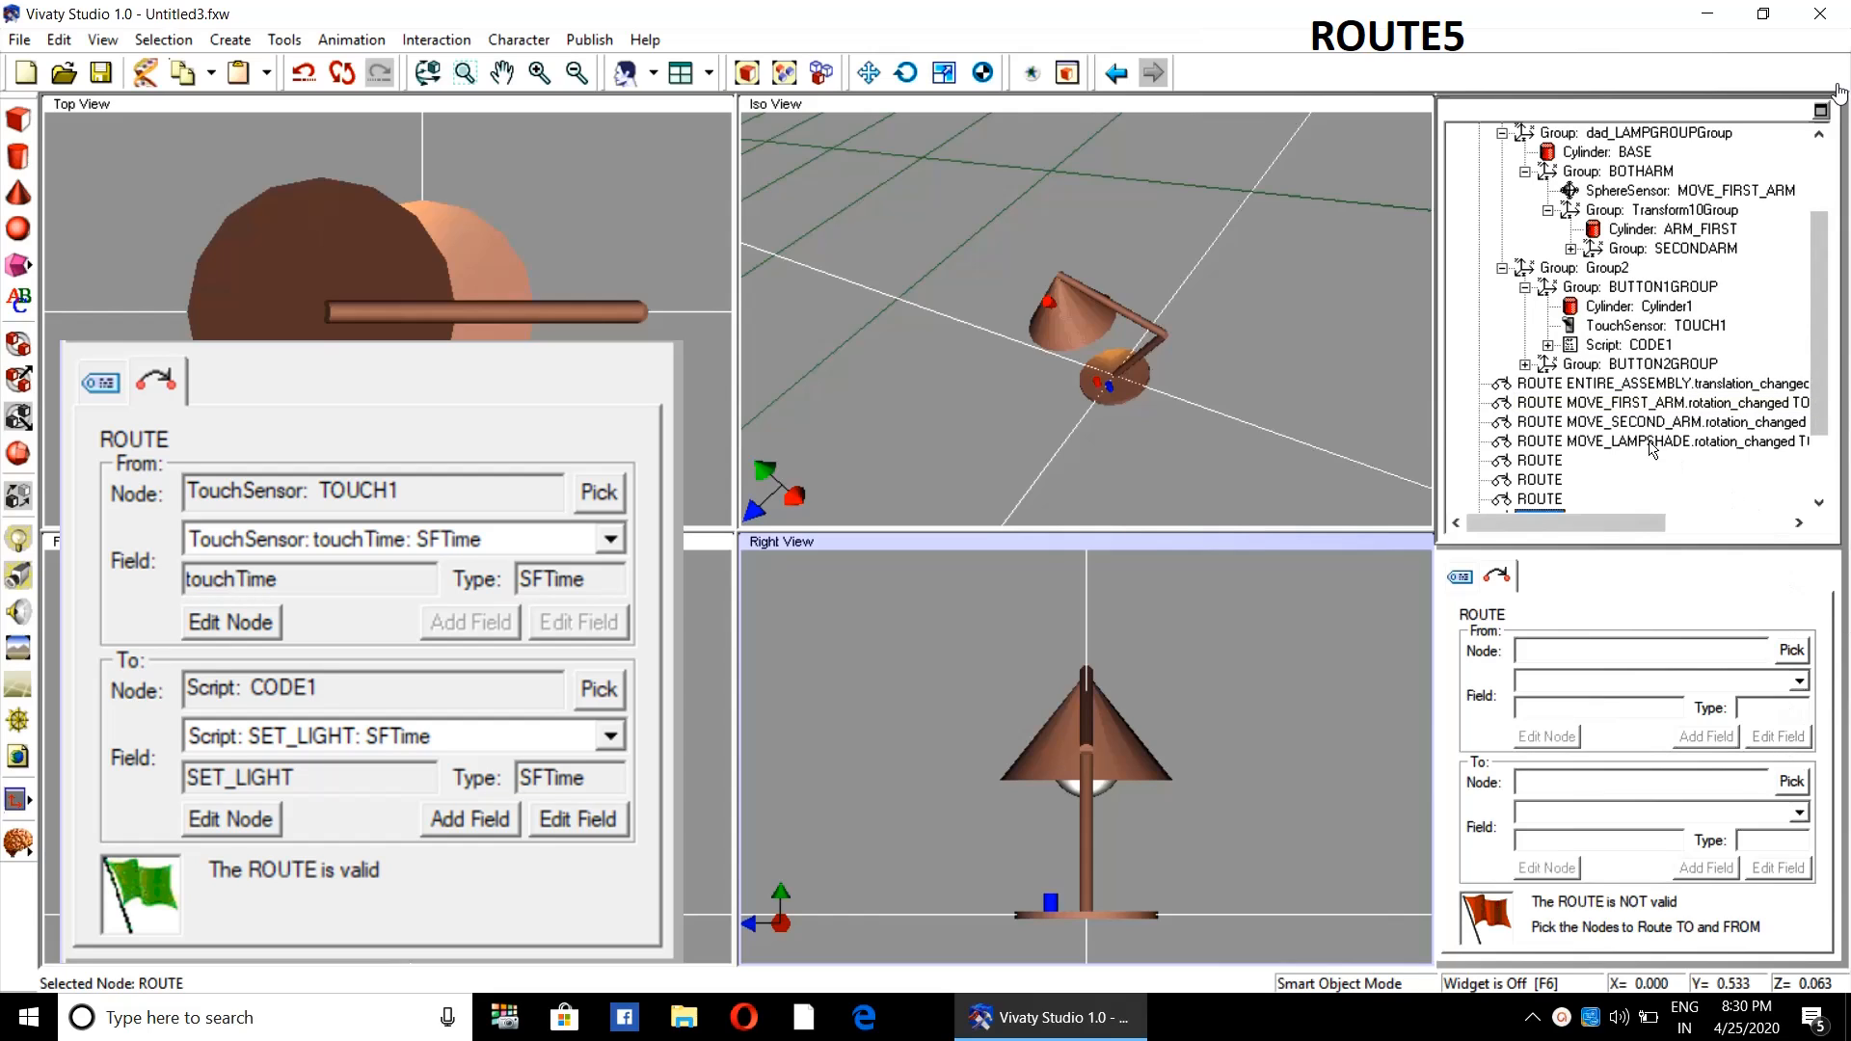
left_click(1548, 345)
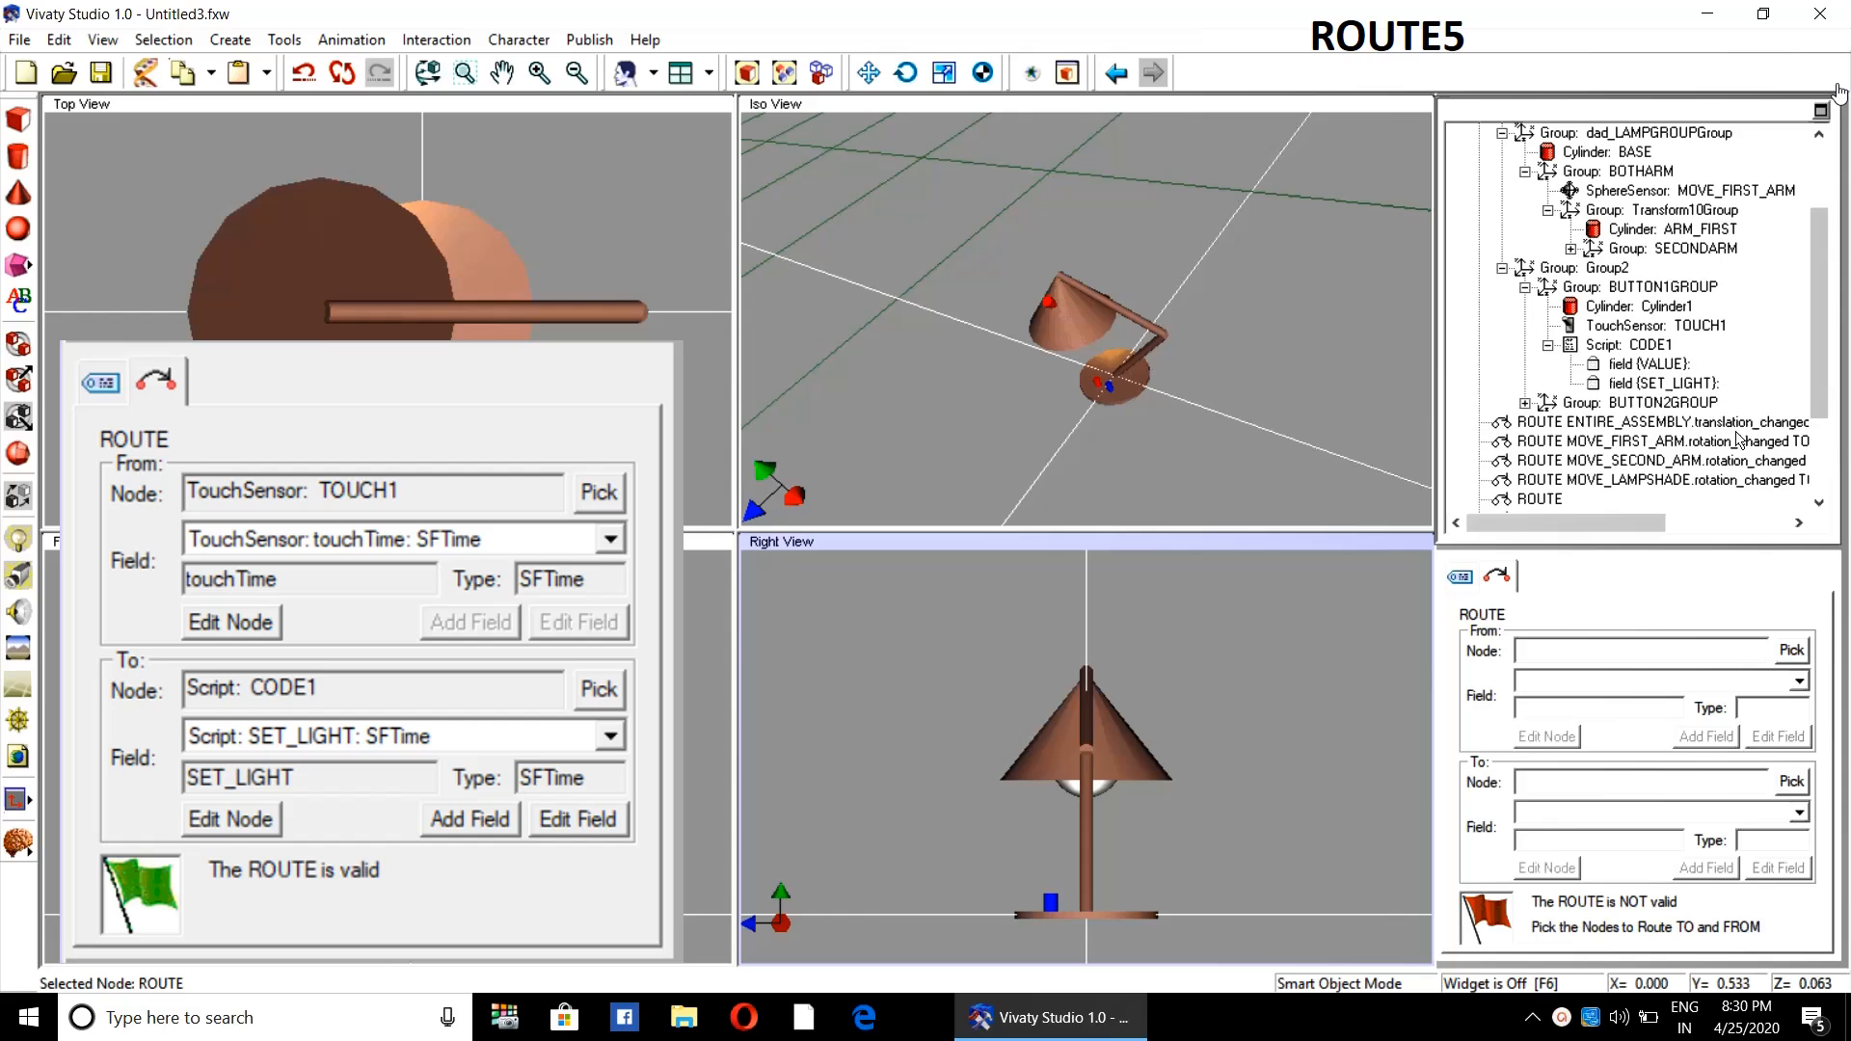
- Route TouchSensor TOUCH1 to Script CODE1's SET_LIGHT field, with touchTime as the source field
left_click(1791, 651)
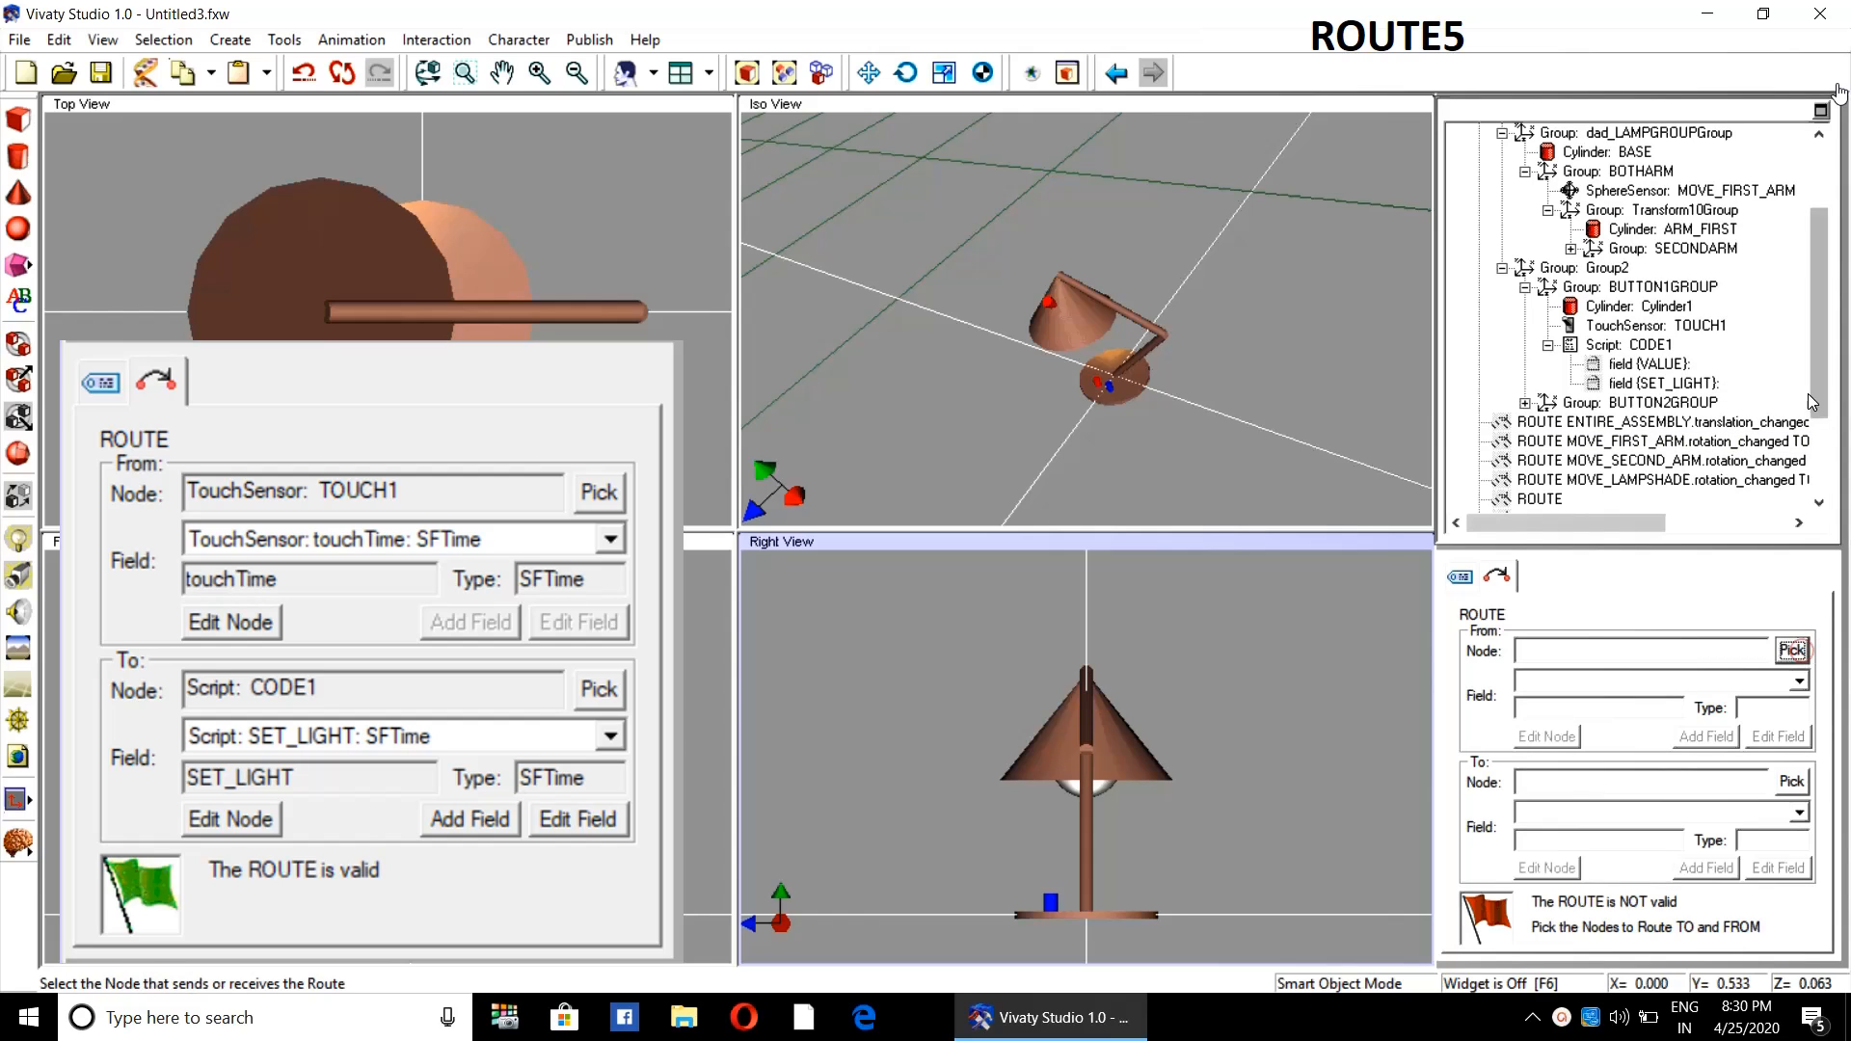
left_click(1697, 328)
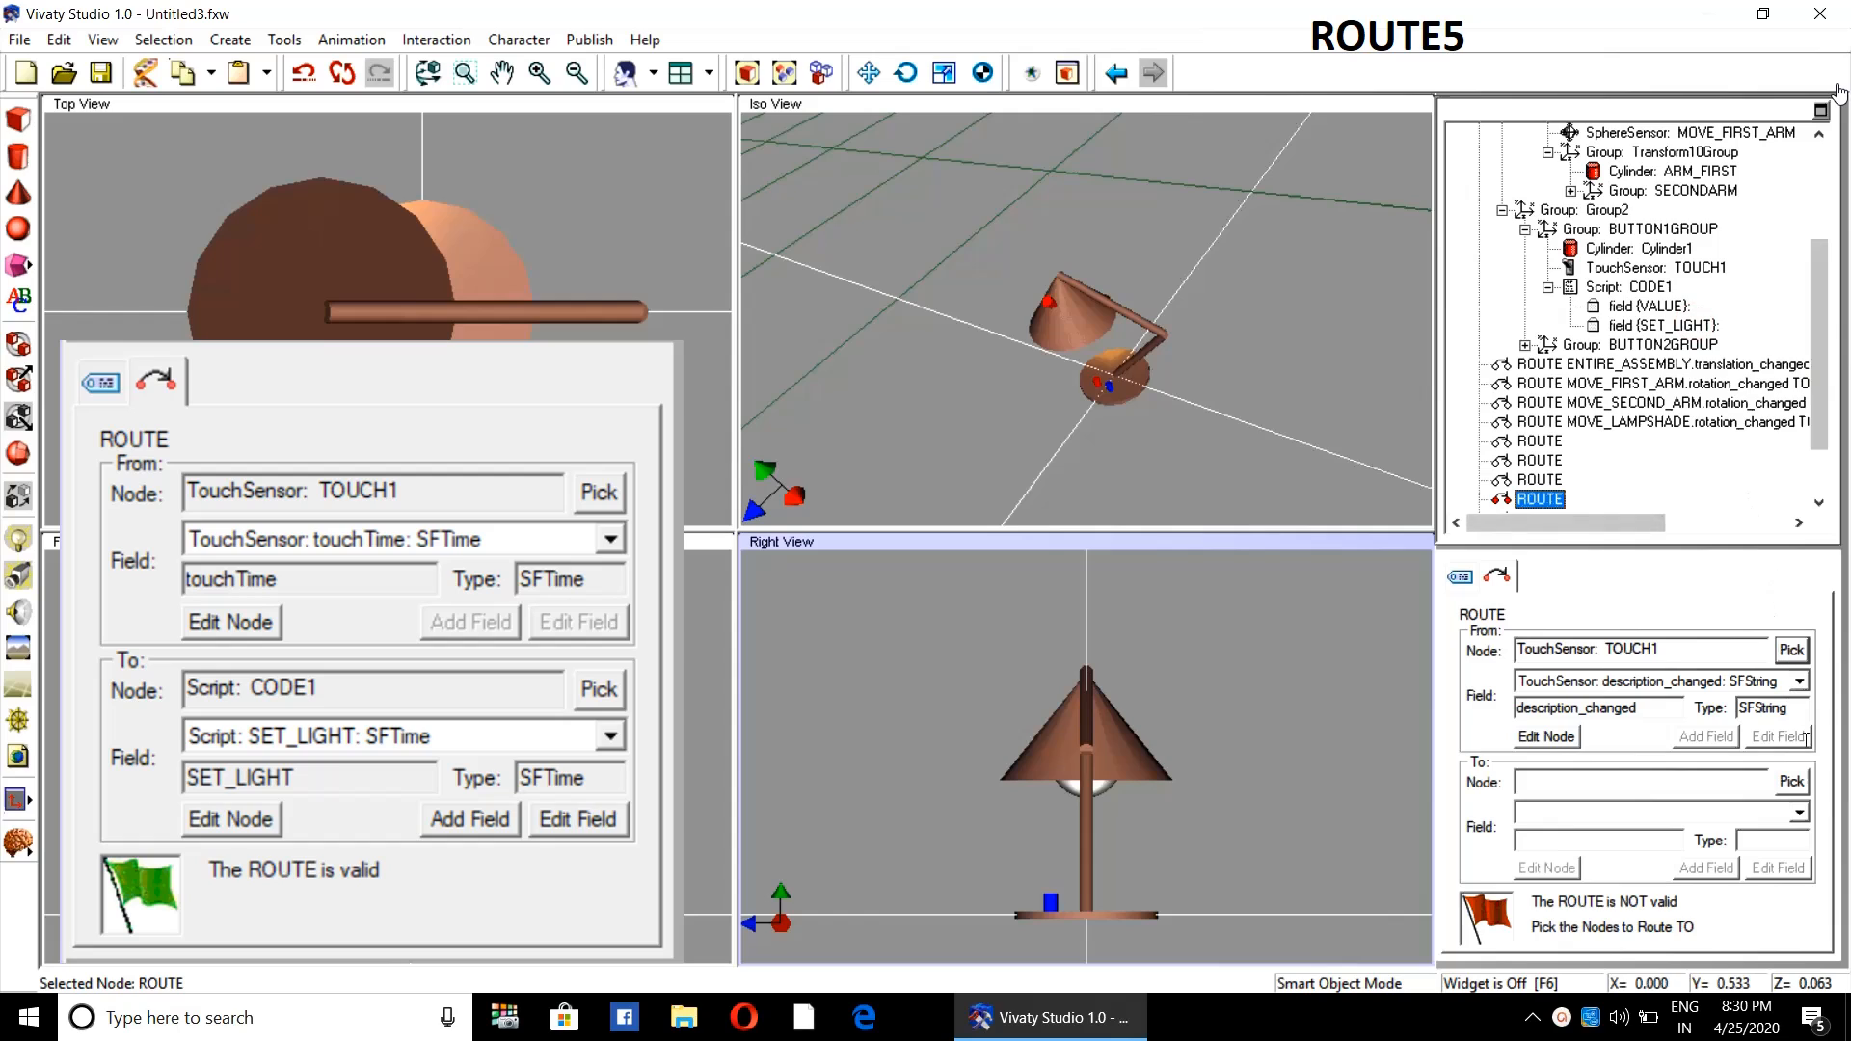
left_click(1792, 784)
left_click(1651, 286)
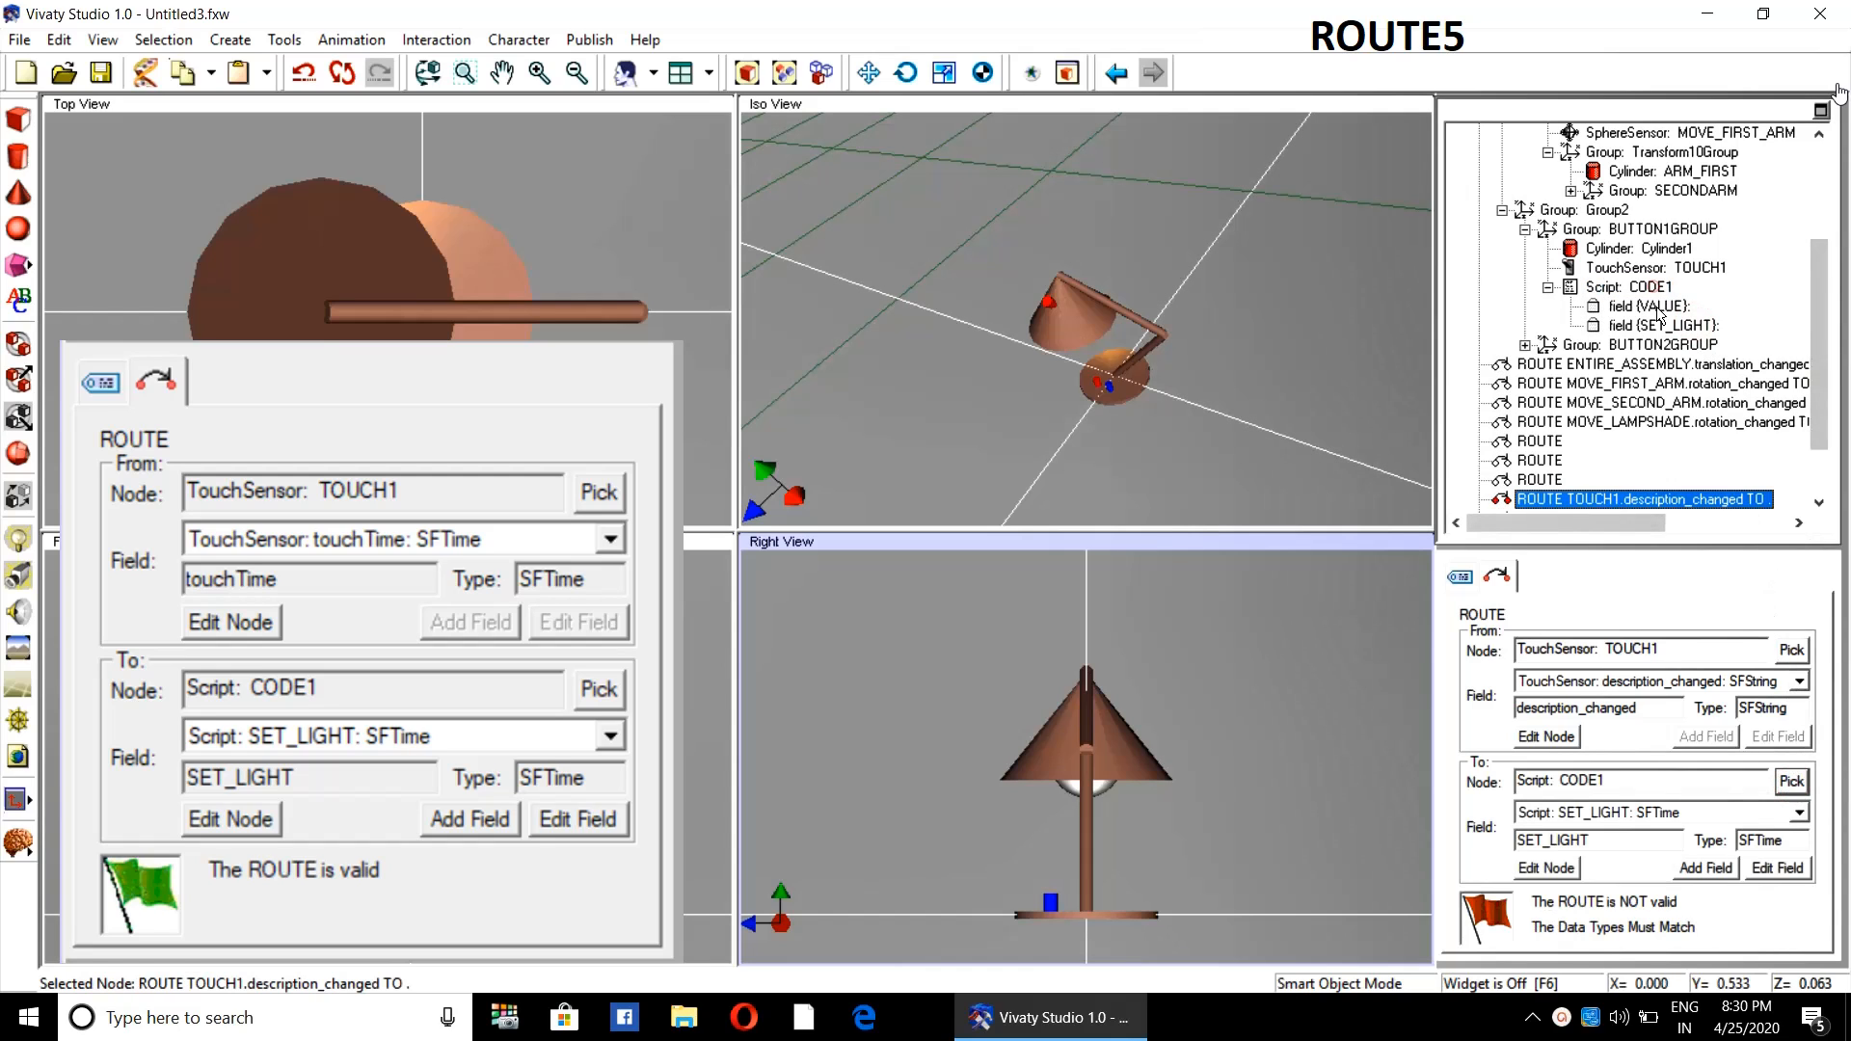
left_click(1798, 682)
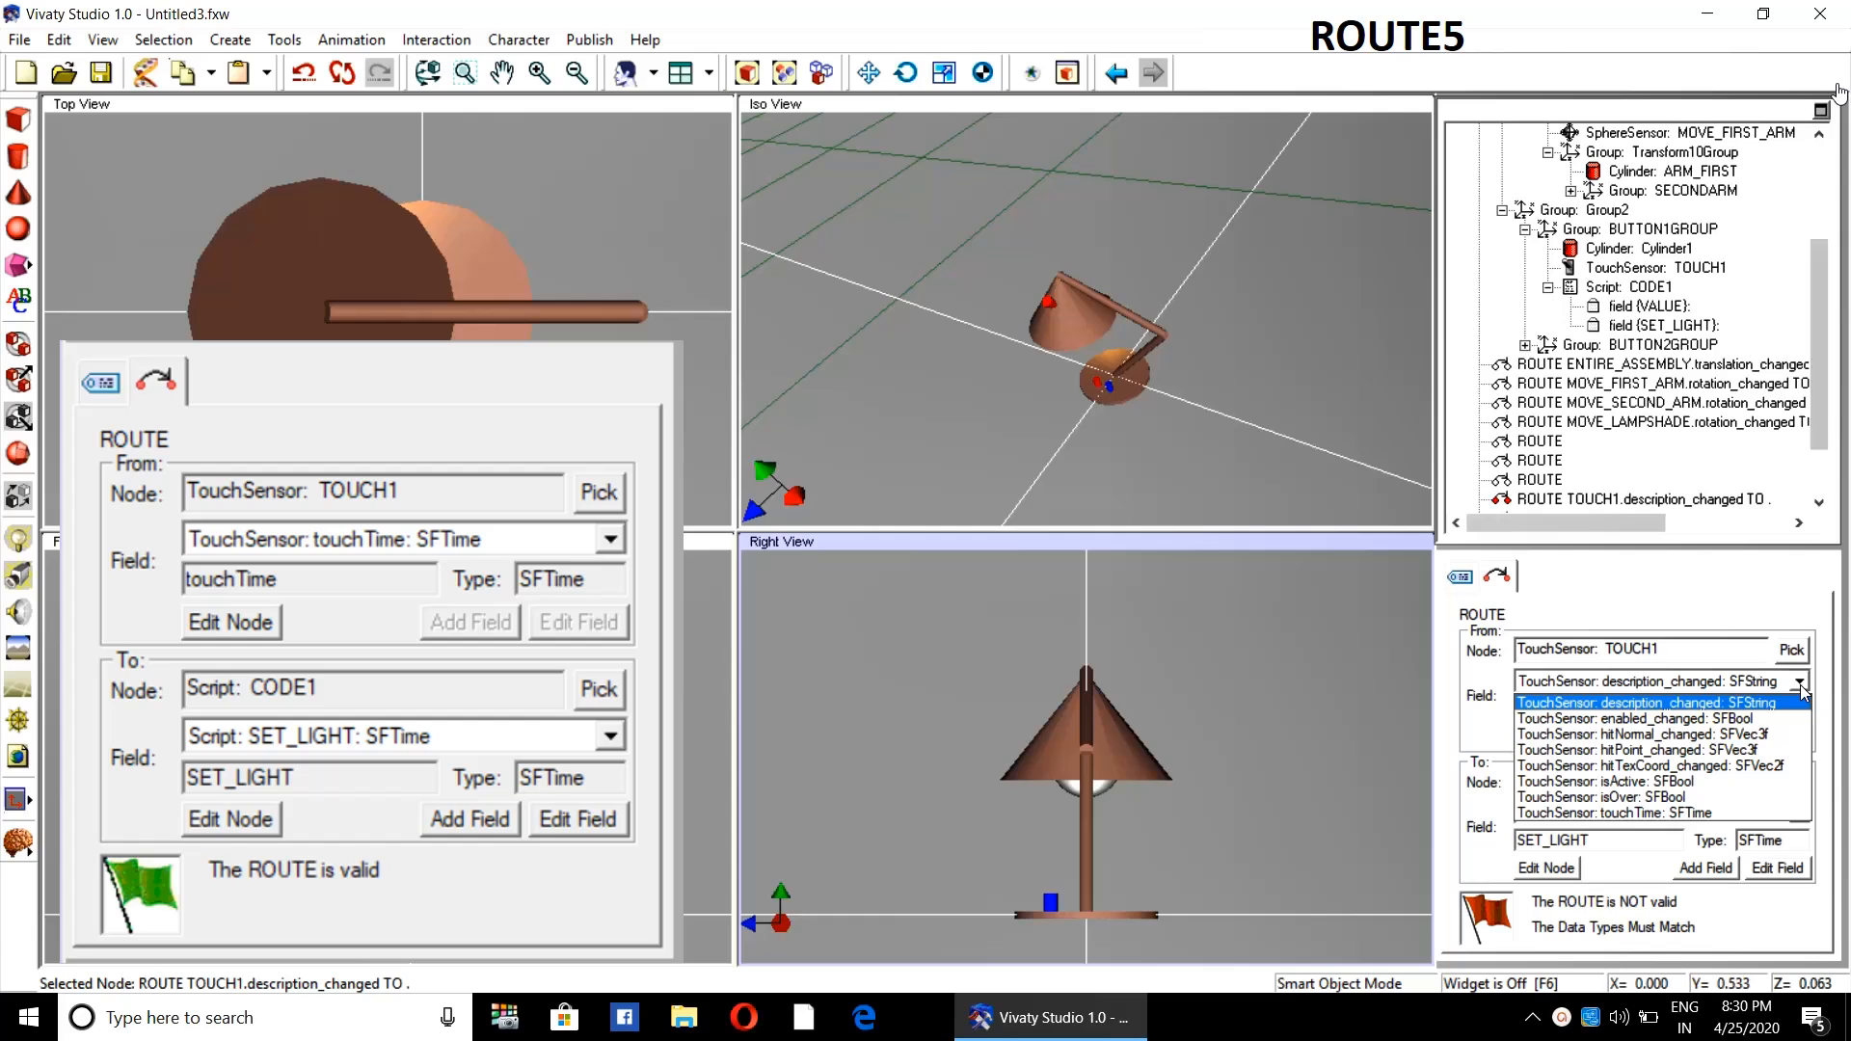
left_click(1732, 812)
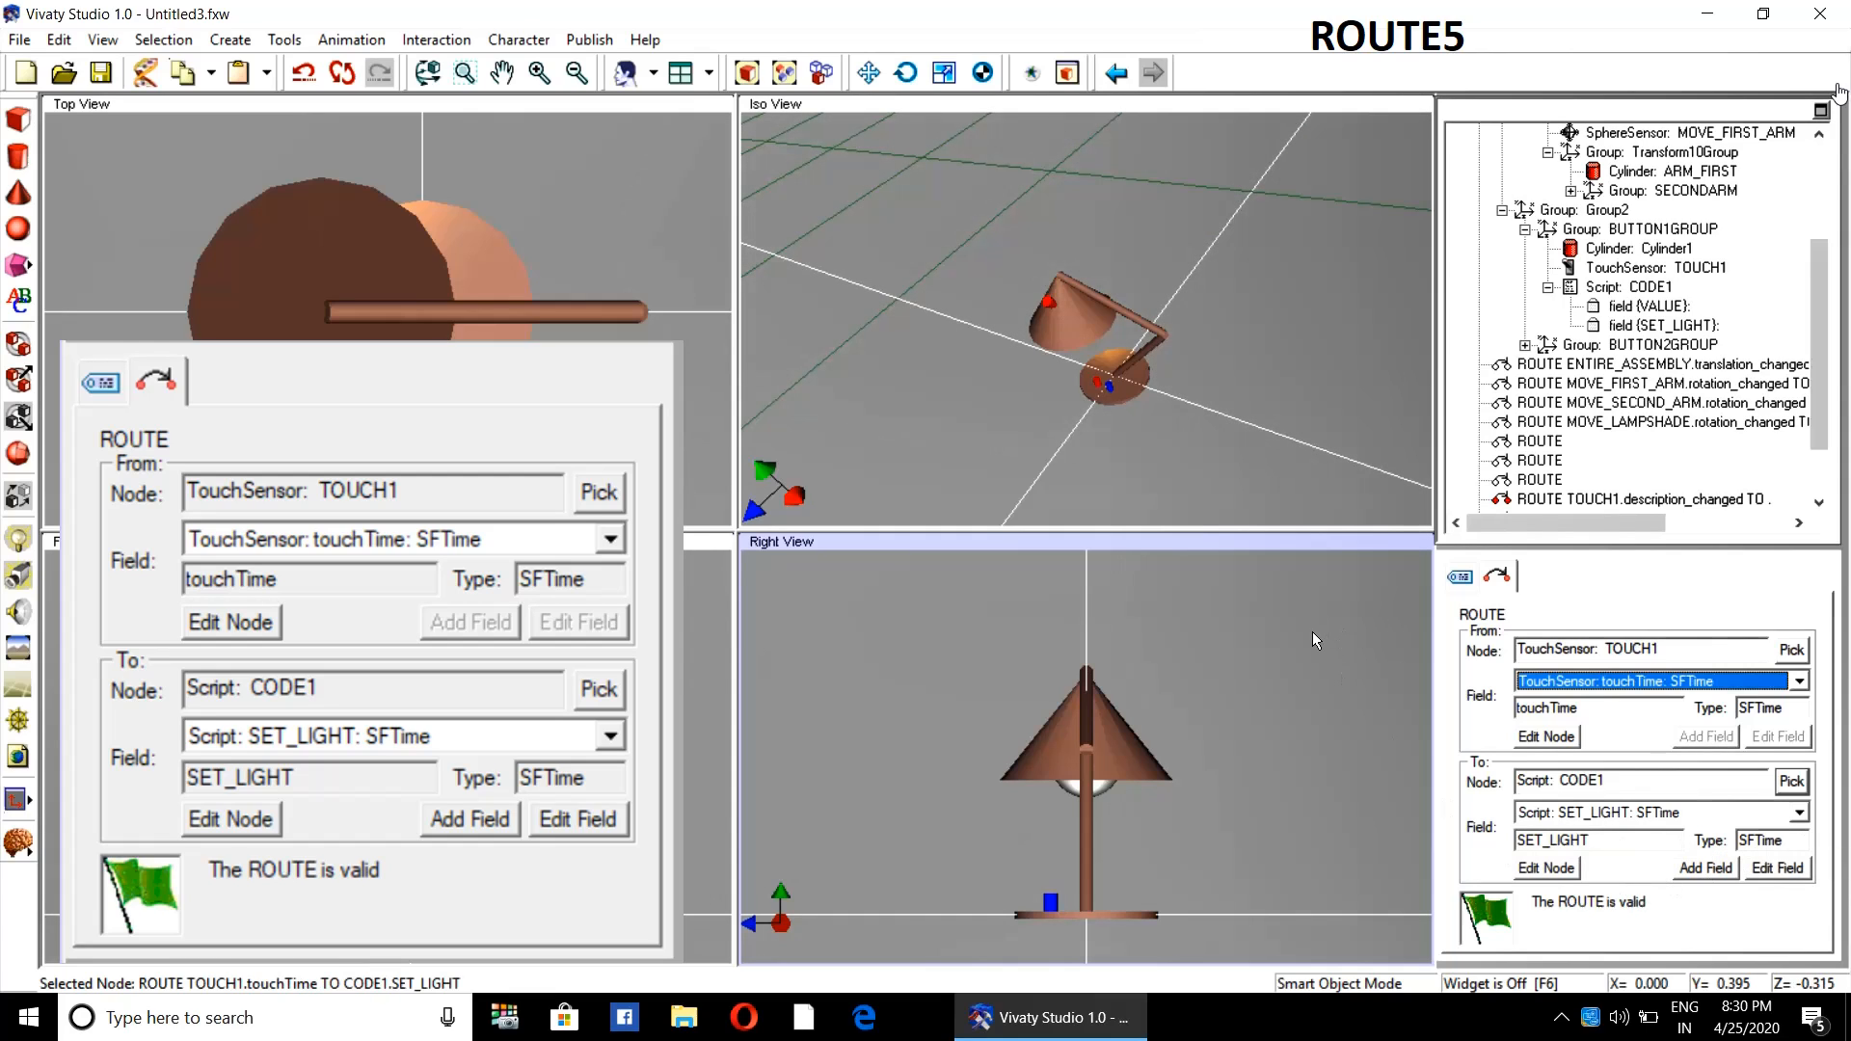
- Clear the selection and reselect the finished TOUCH1 to CODE1 route in the scene tree to check it
left_click(1312, 633)
left_click_drag(1831, 364, 1831, 407)
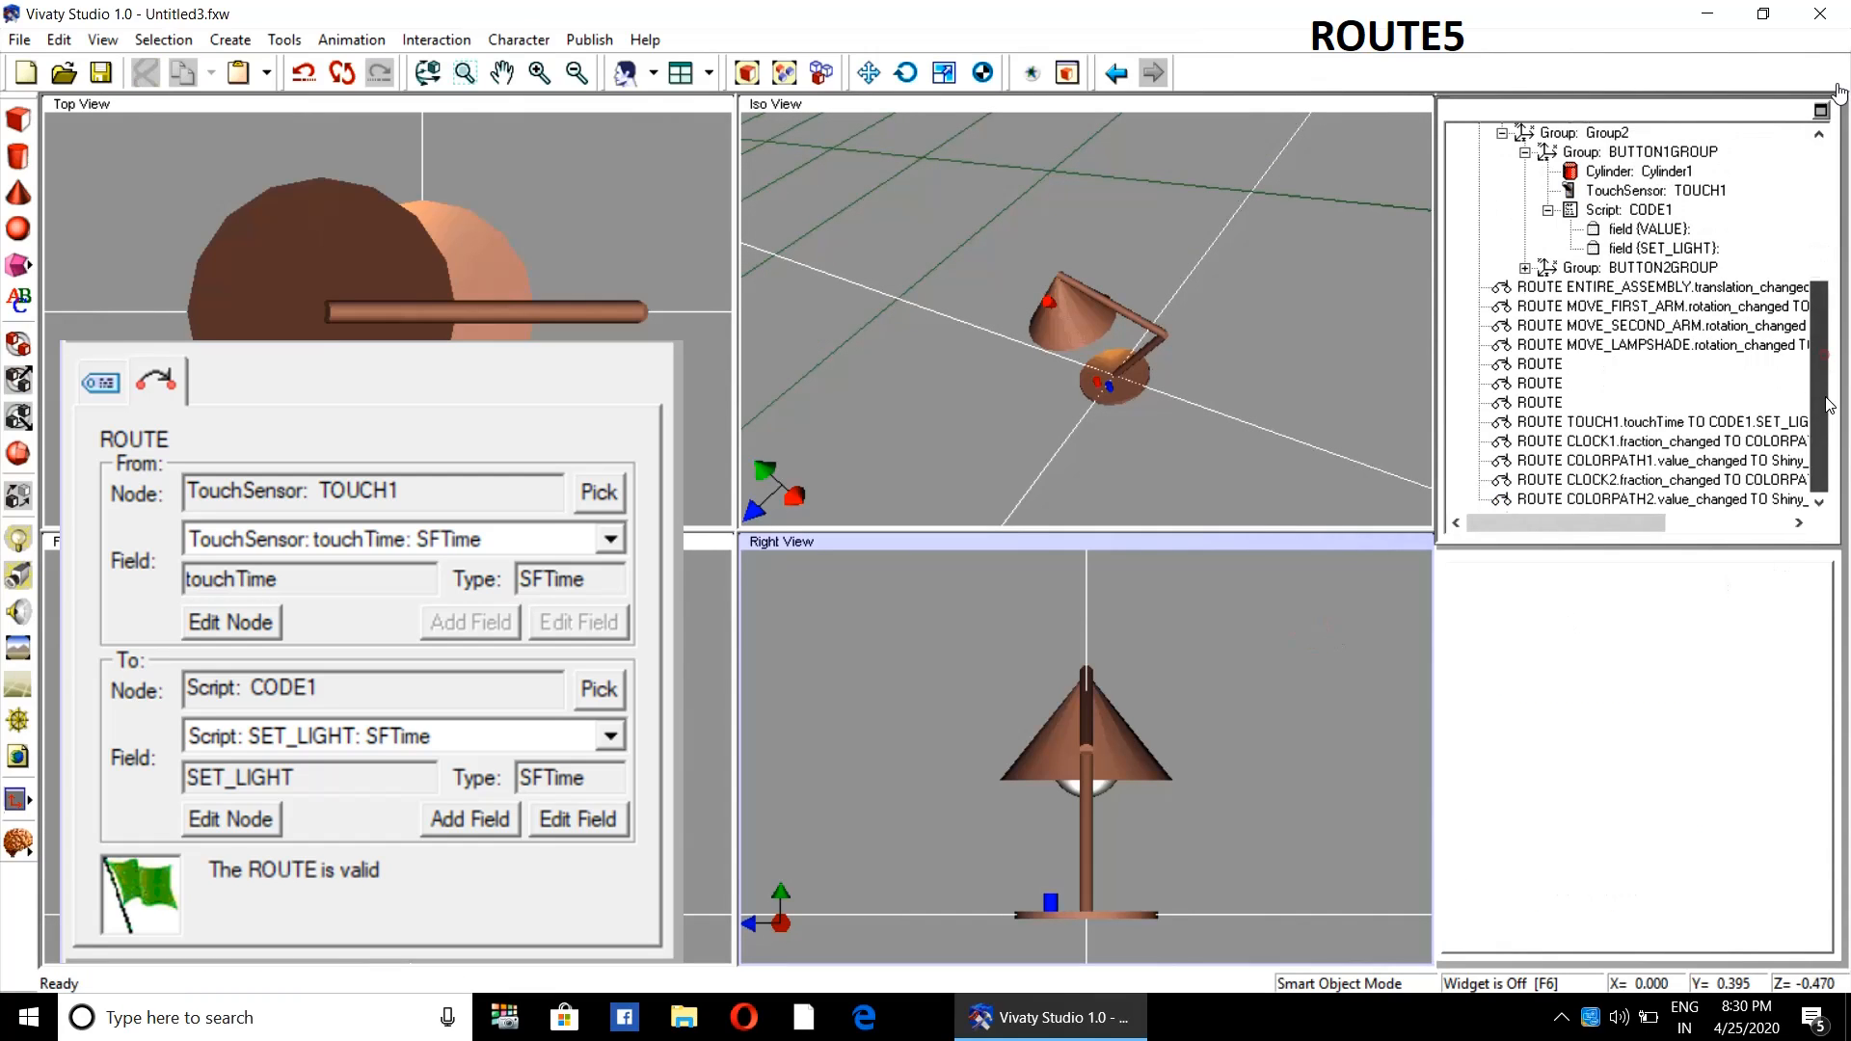
left_click(1629, 421)
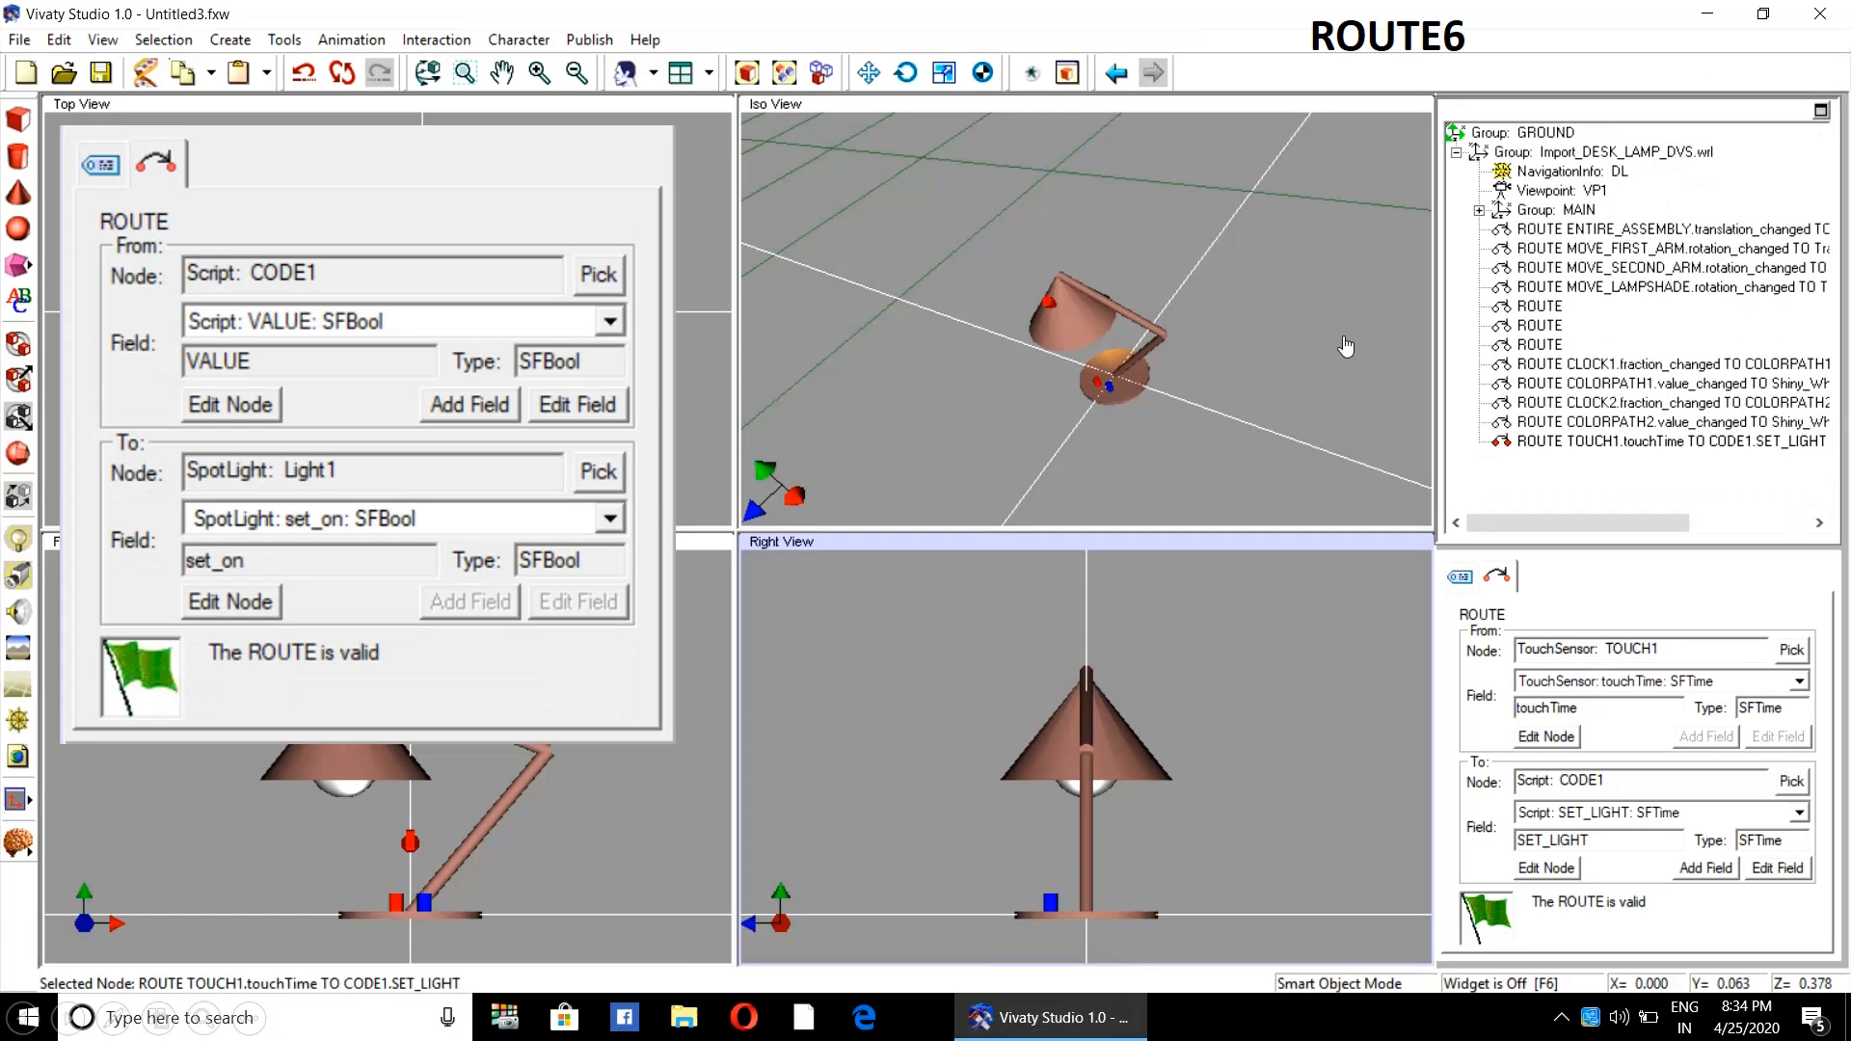
- Select the last blank route, expand MAIN and Group2 down to BUTTON1GROUP's script fields, and set Script CODE1 as the route's source node
left_click(1545, 345)
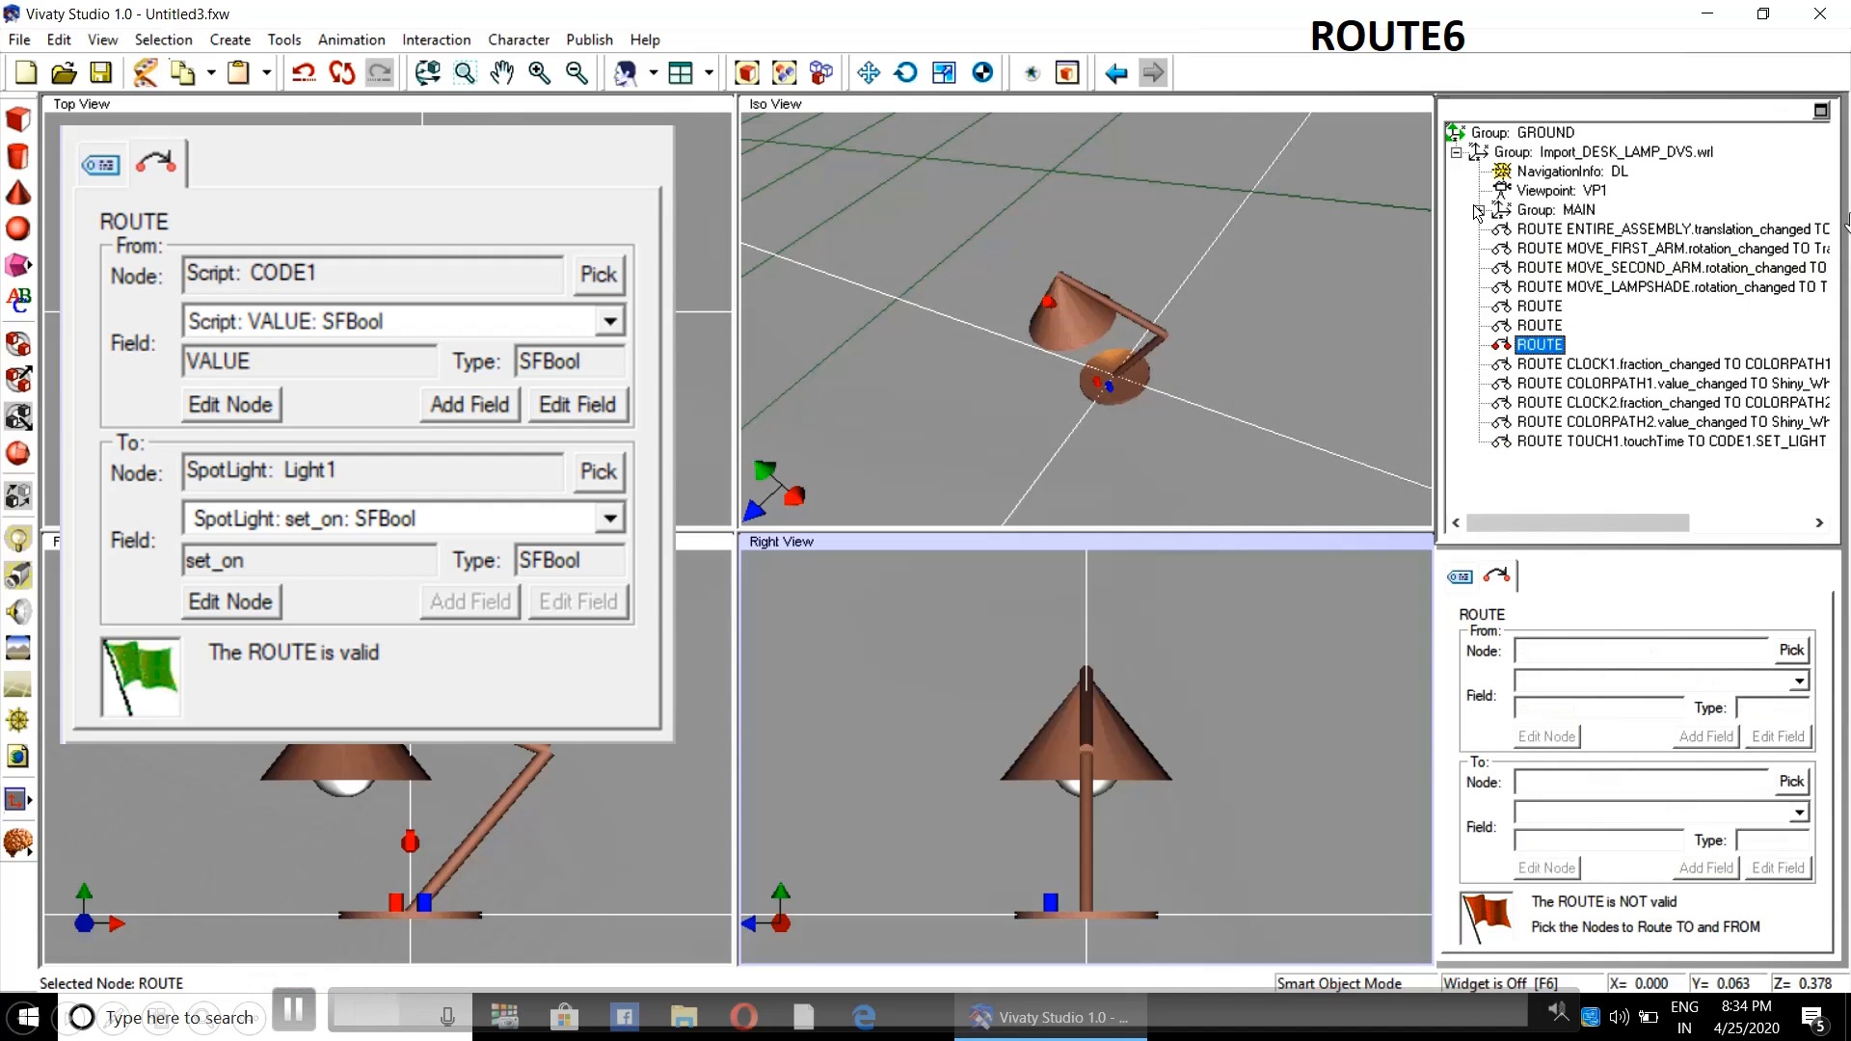
left_click(1477, 211)
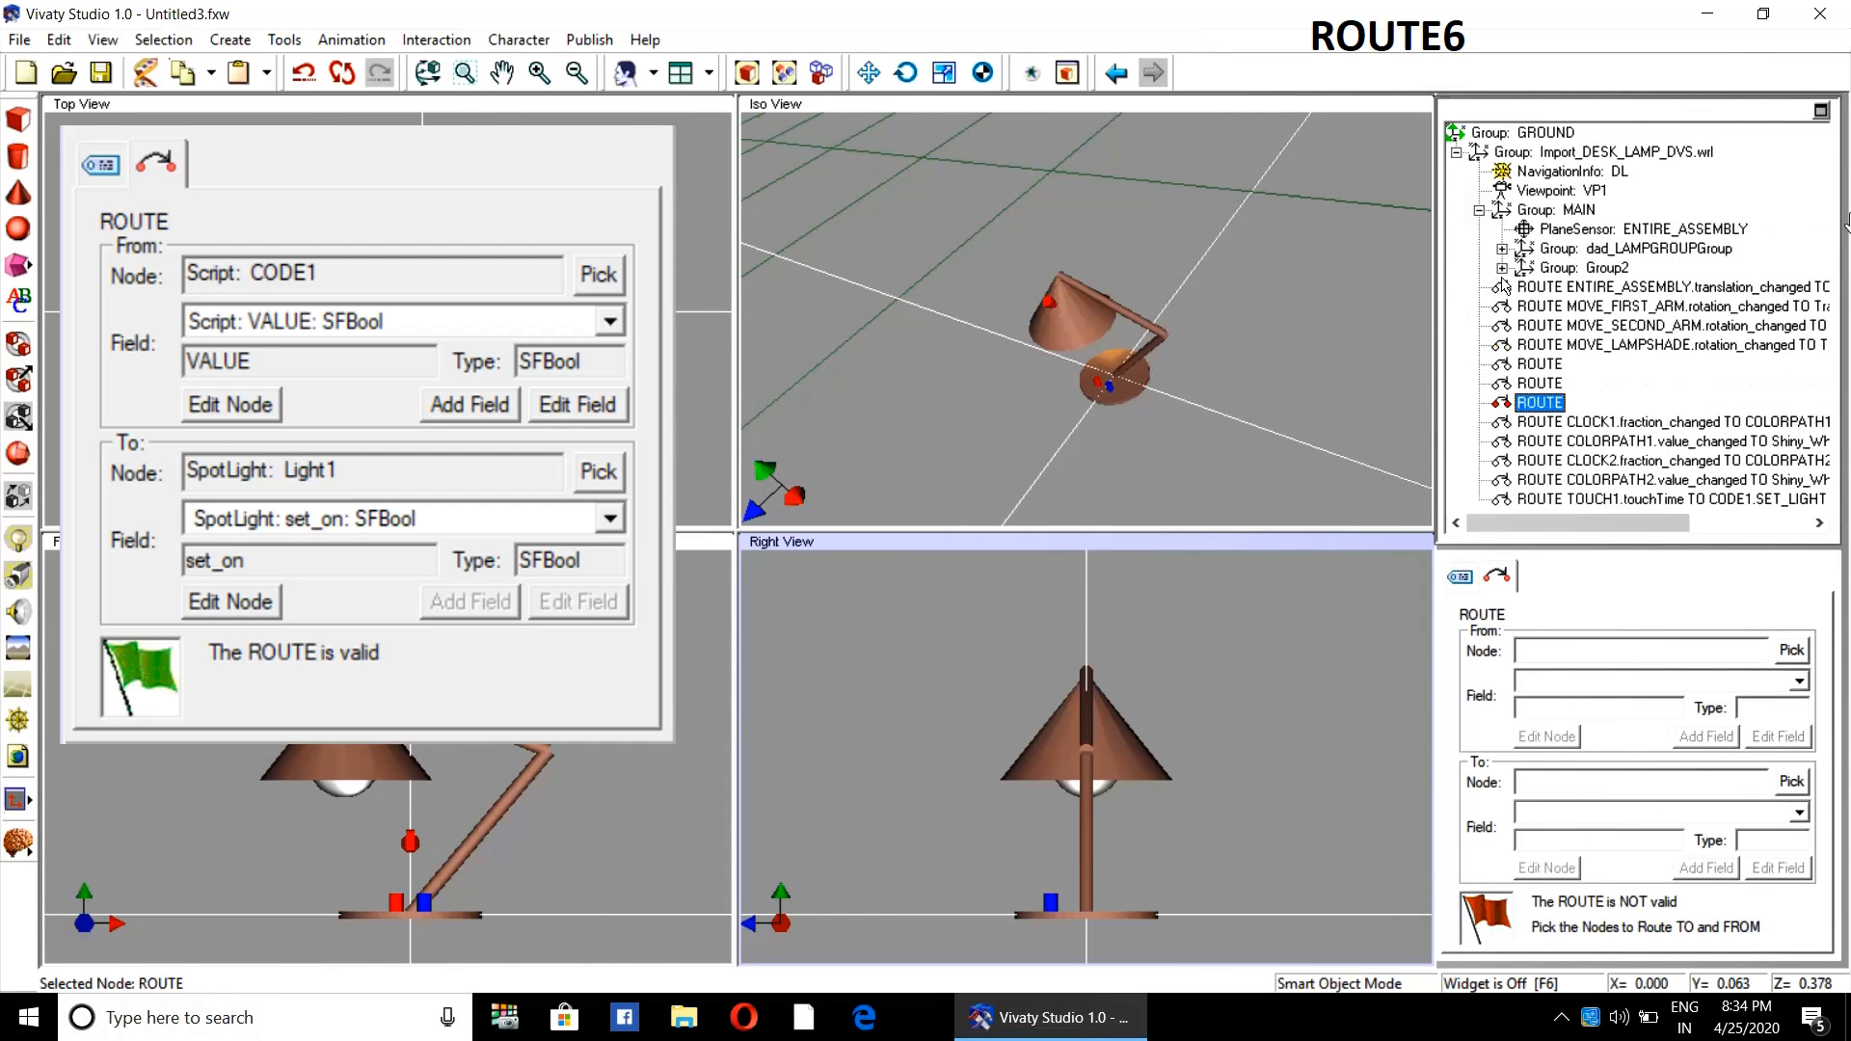
left_click(1501, 269)
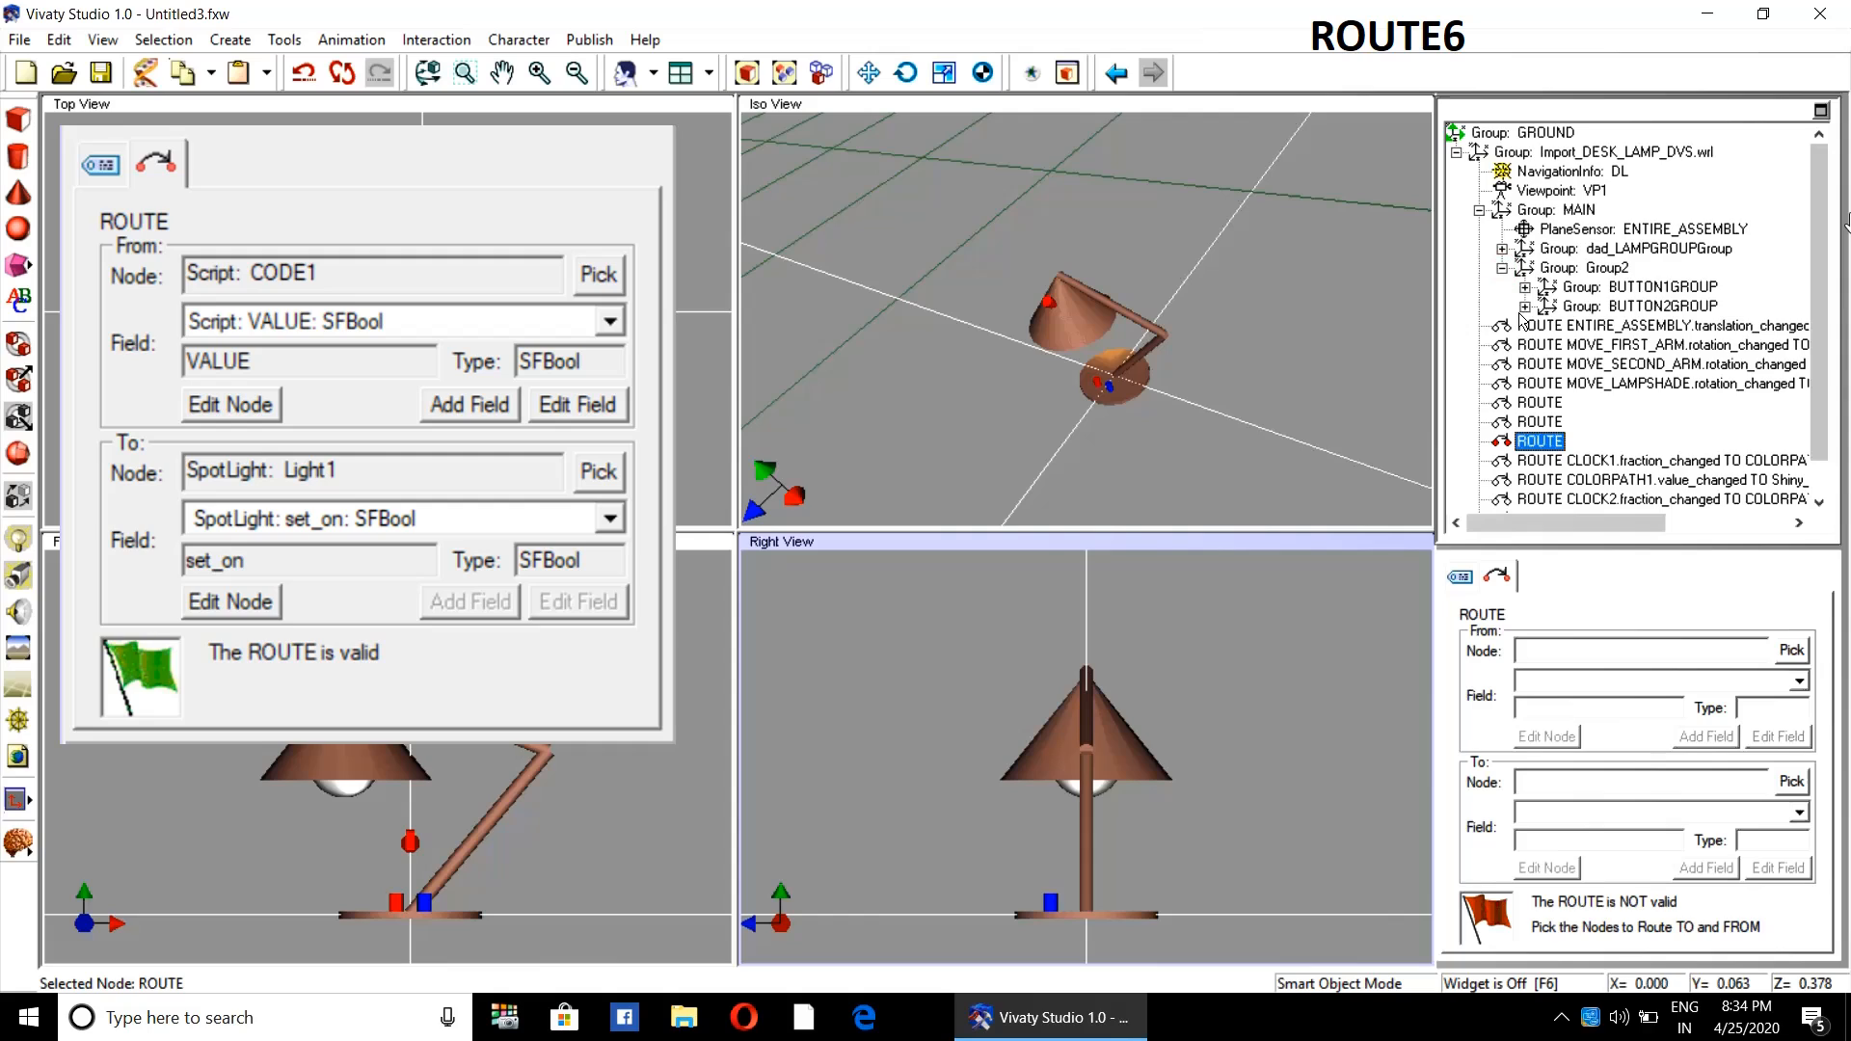
left_click(1525, 287)
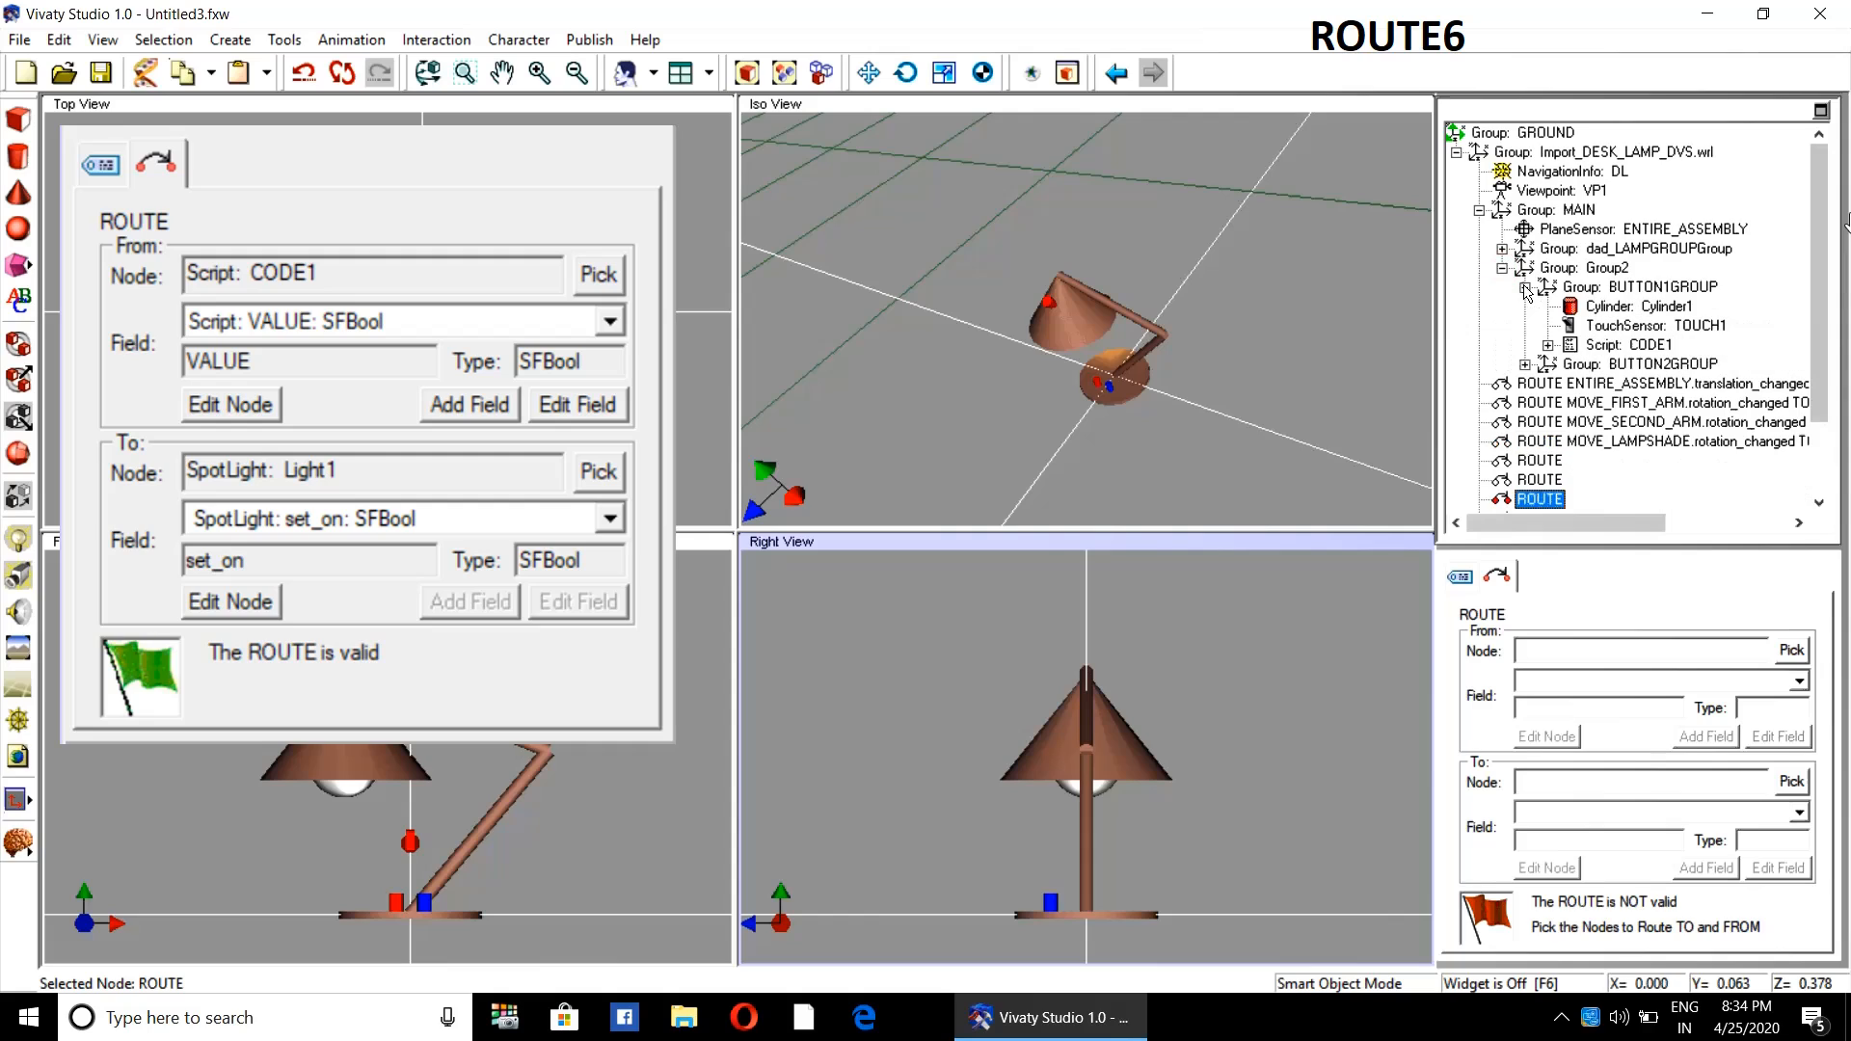
left_click(1548, 345)
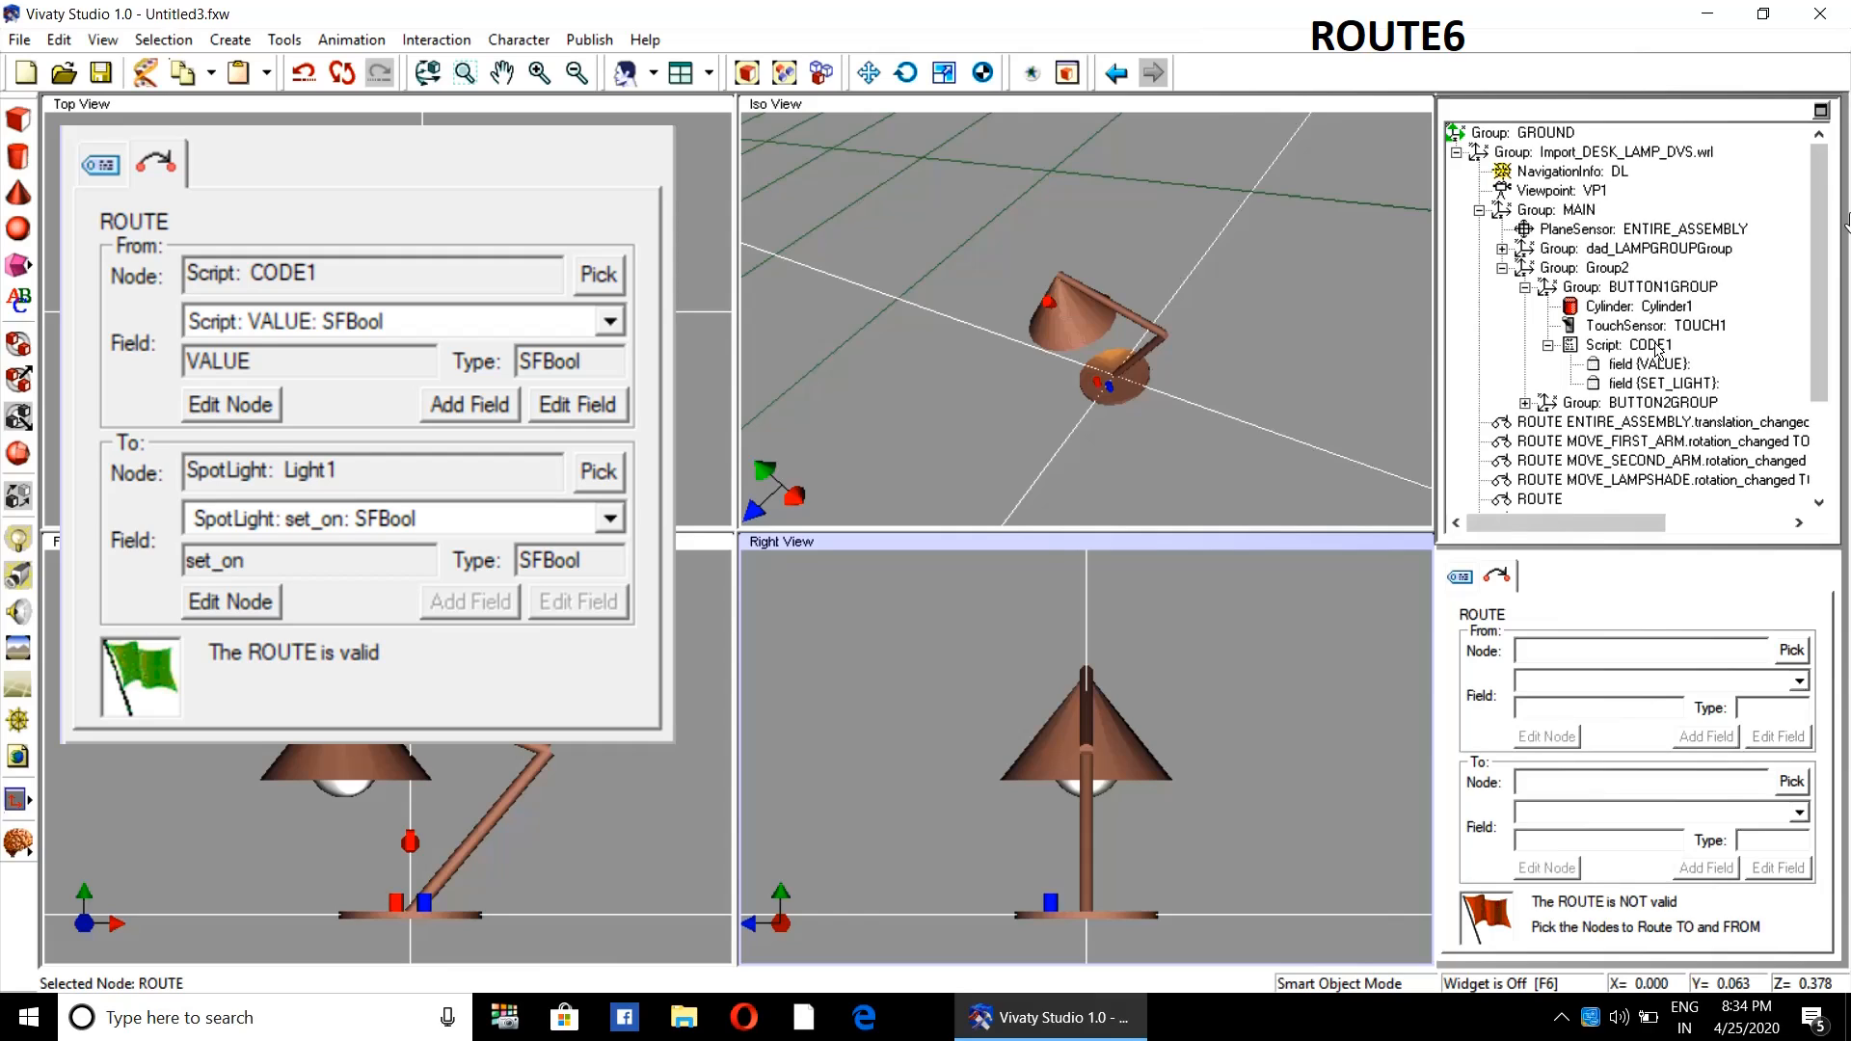
left_click(1795, 651)
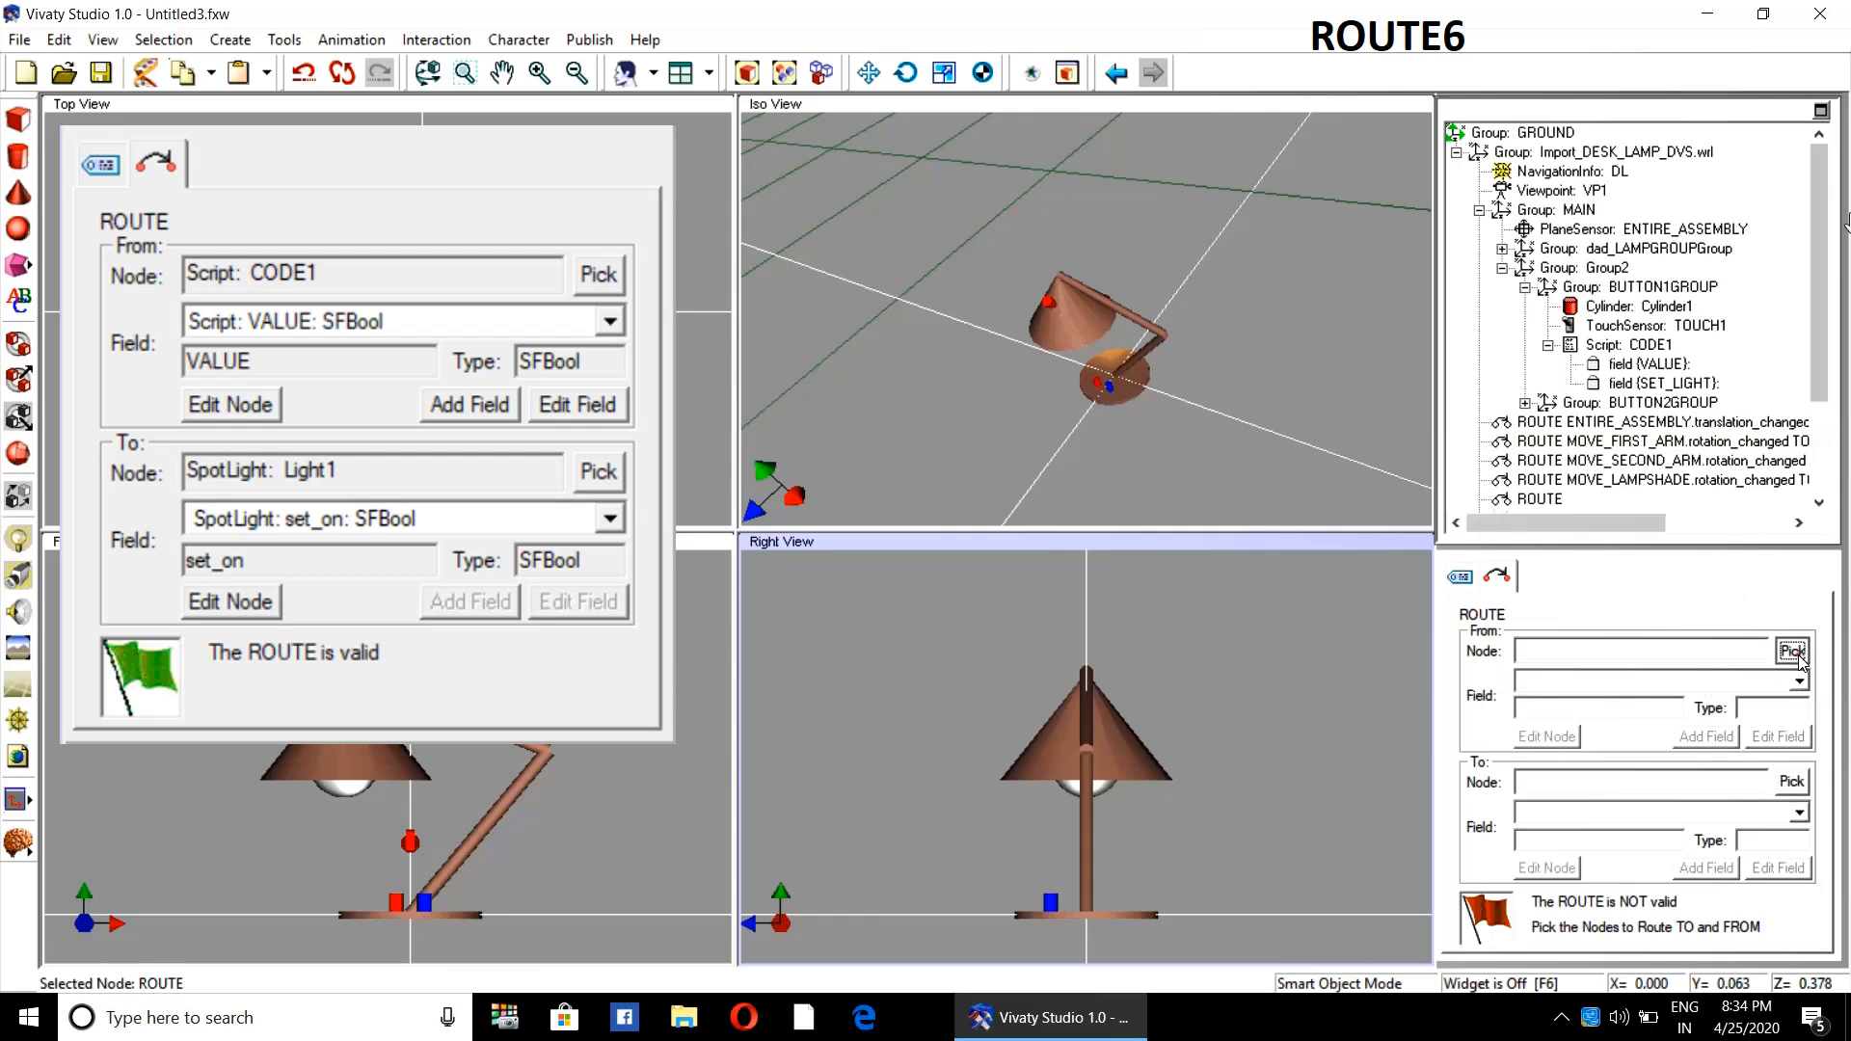
left_click(1629, 347)
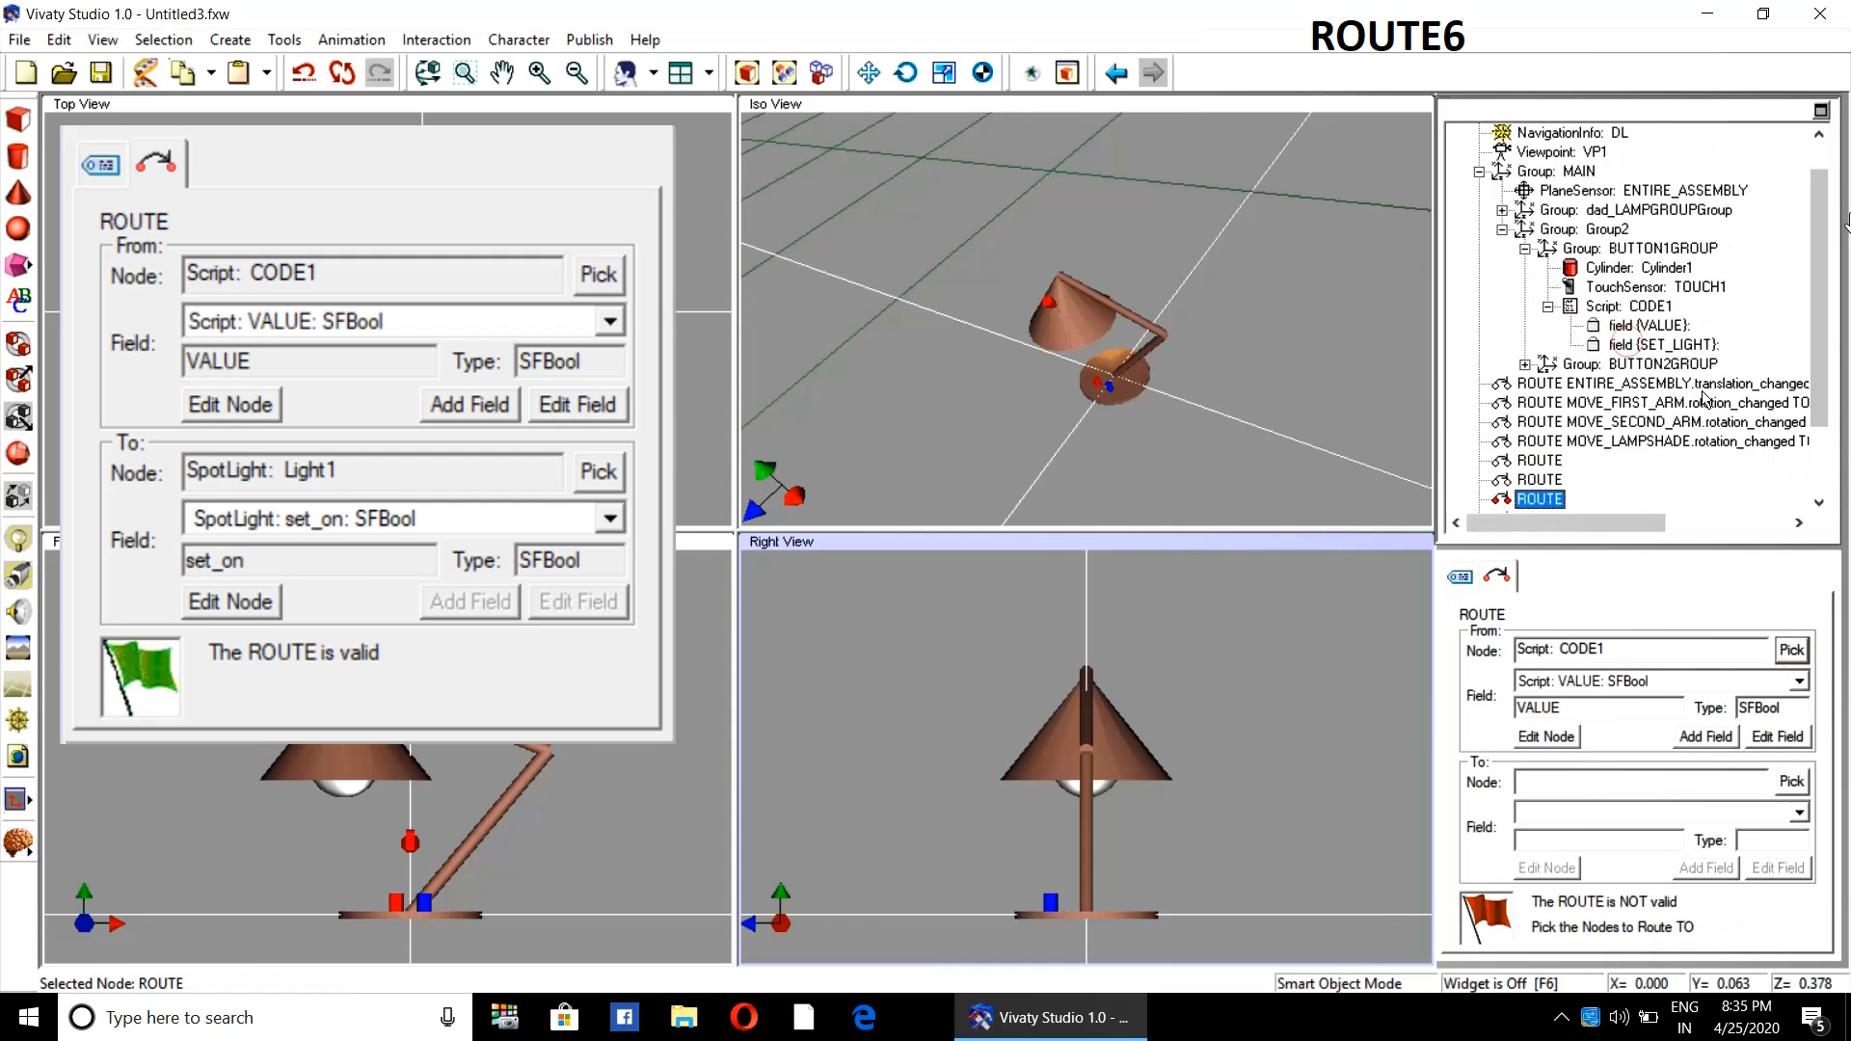
- Expand dad_LAMPGROUPGroup in the scene tree through BOTHARM, SECONDARM and END_PIECE down to the contents of Group1
left_click(1501, 210)
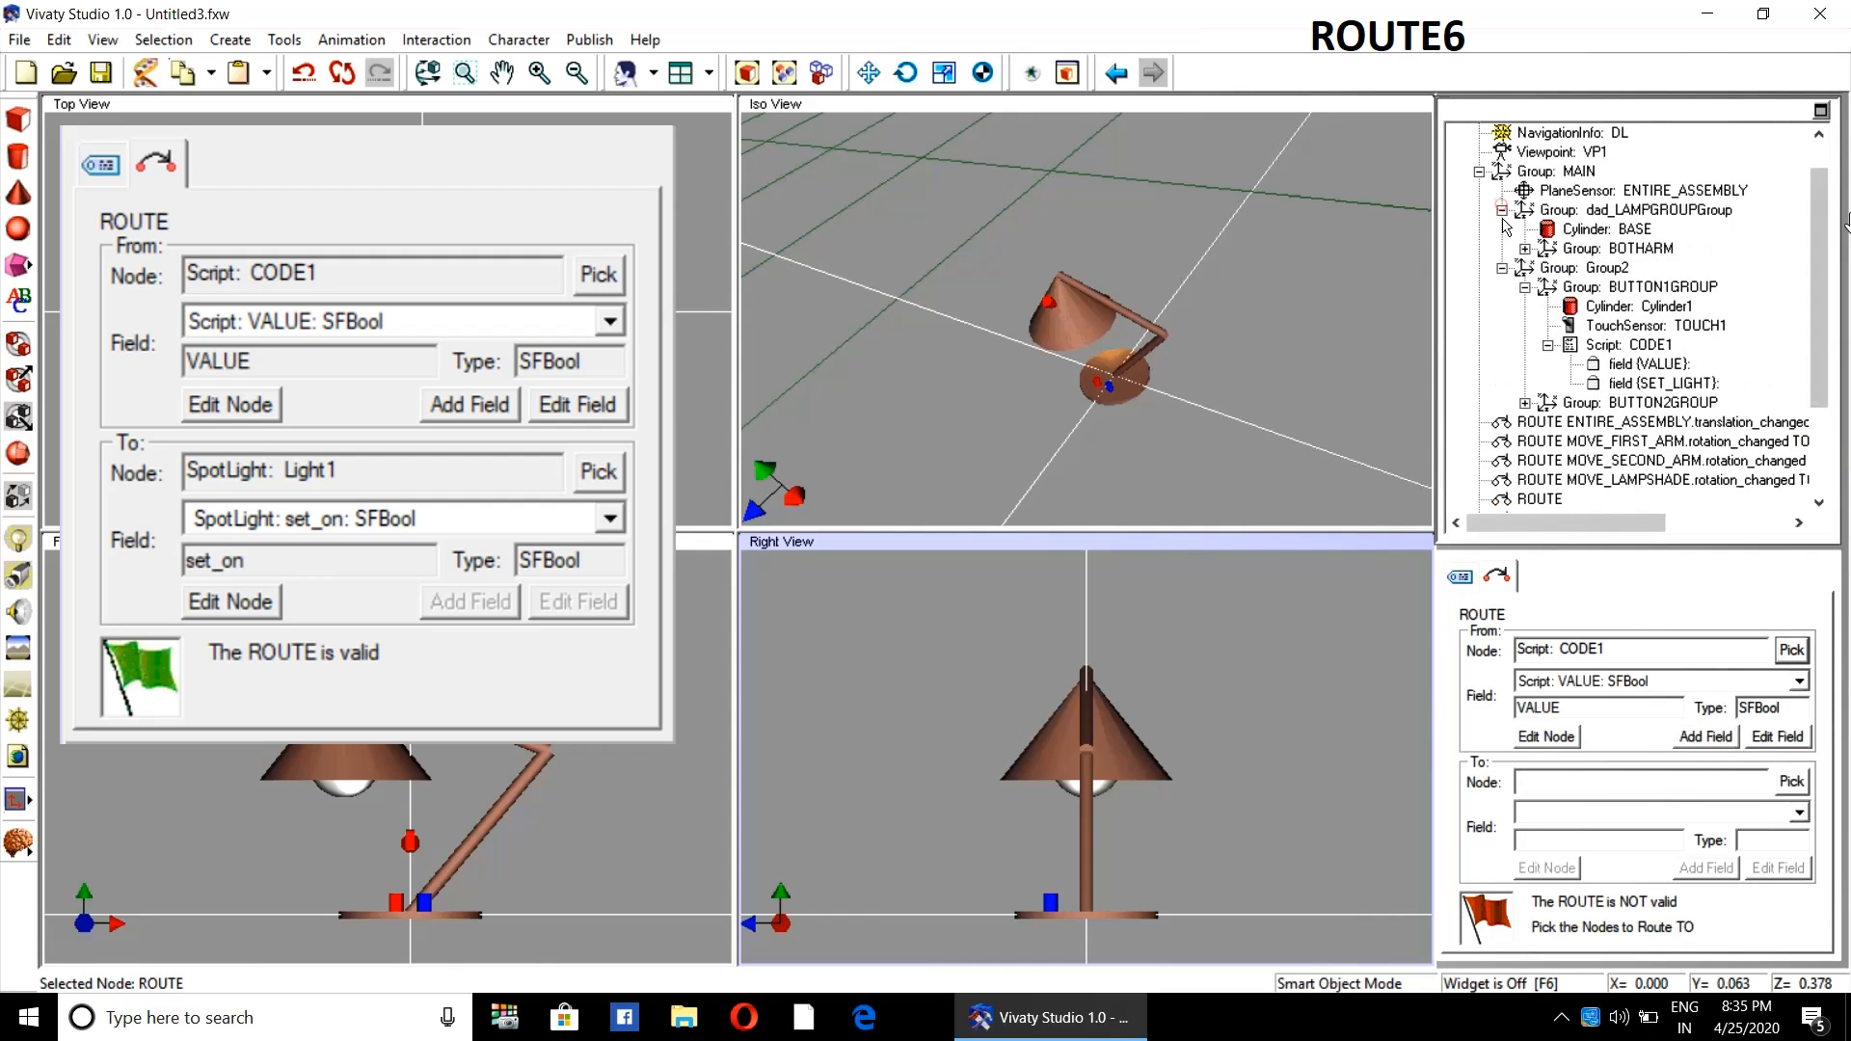
left_click(1525, 249)
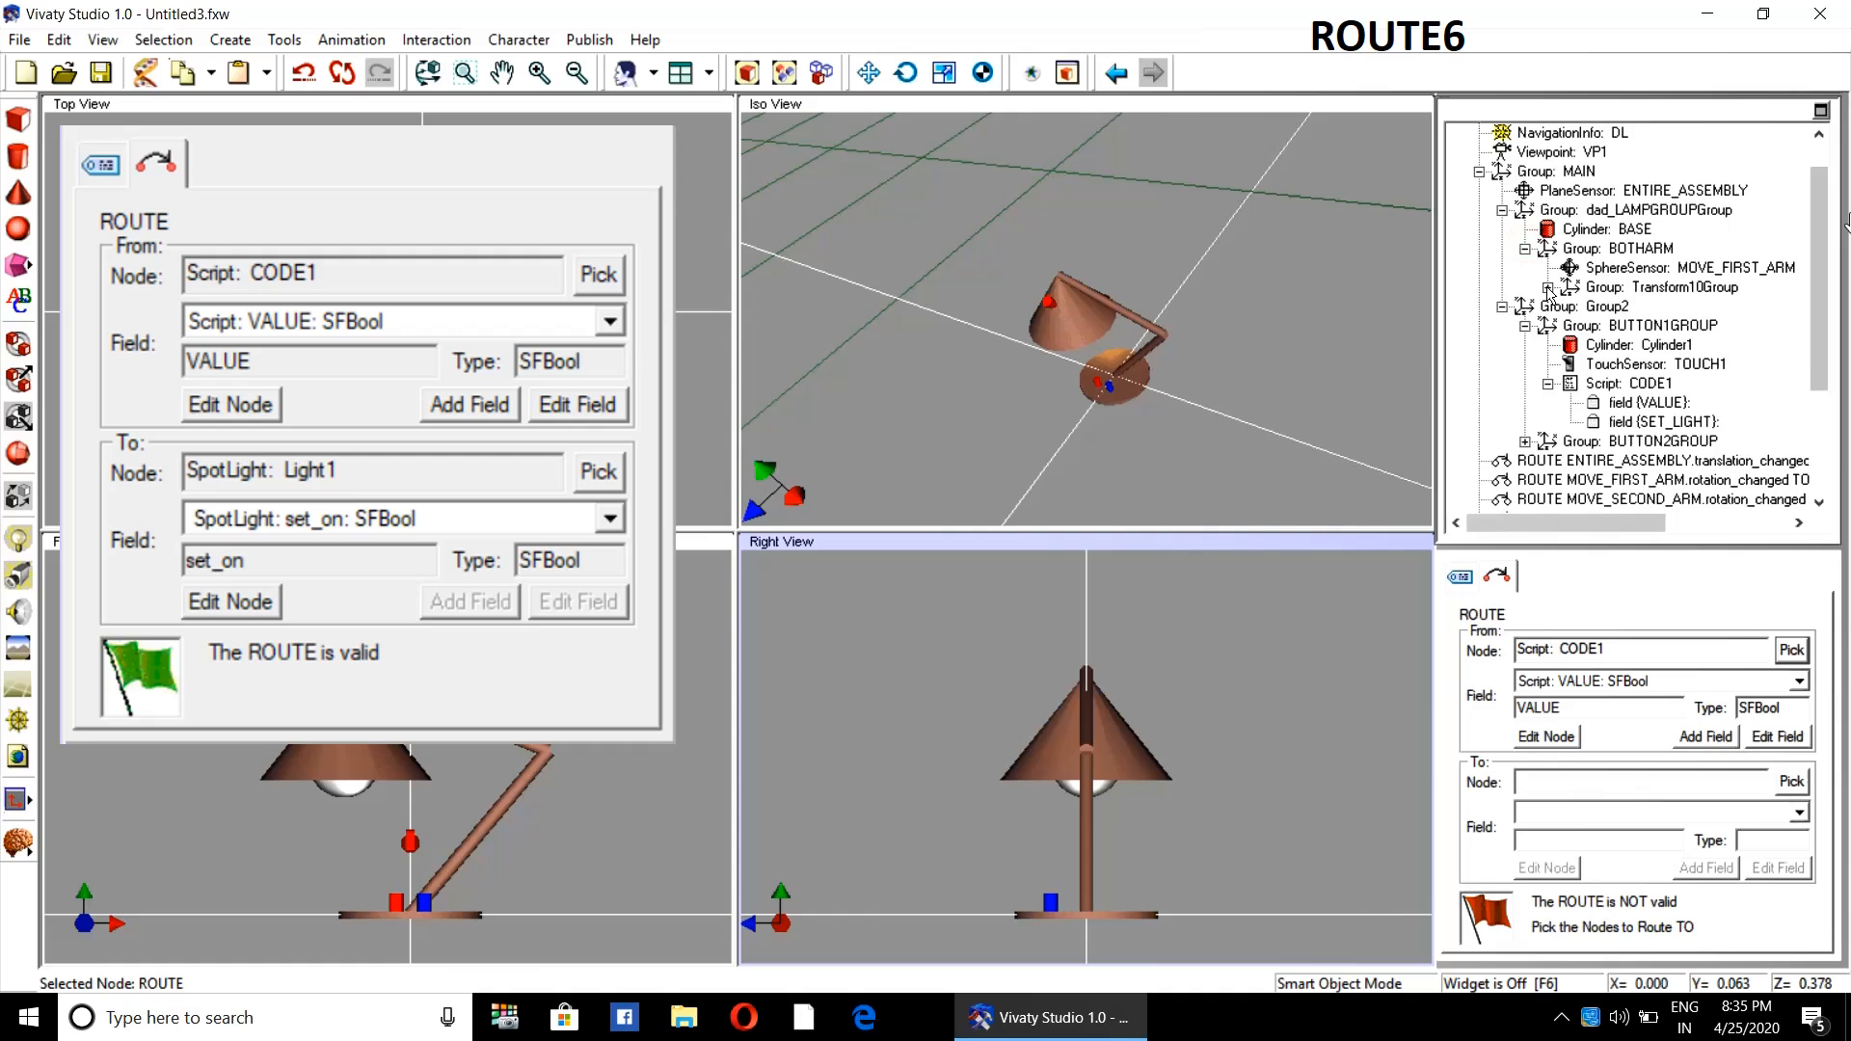
left_click(1548, 287)
left_click(1570, 326)
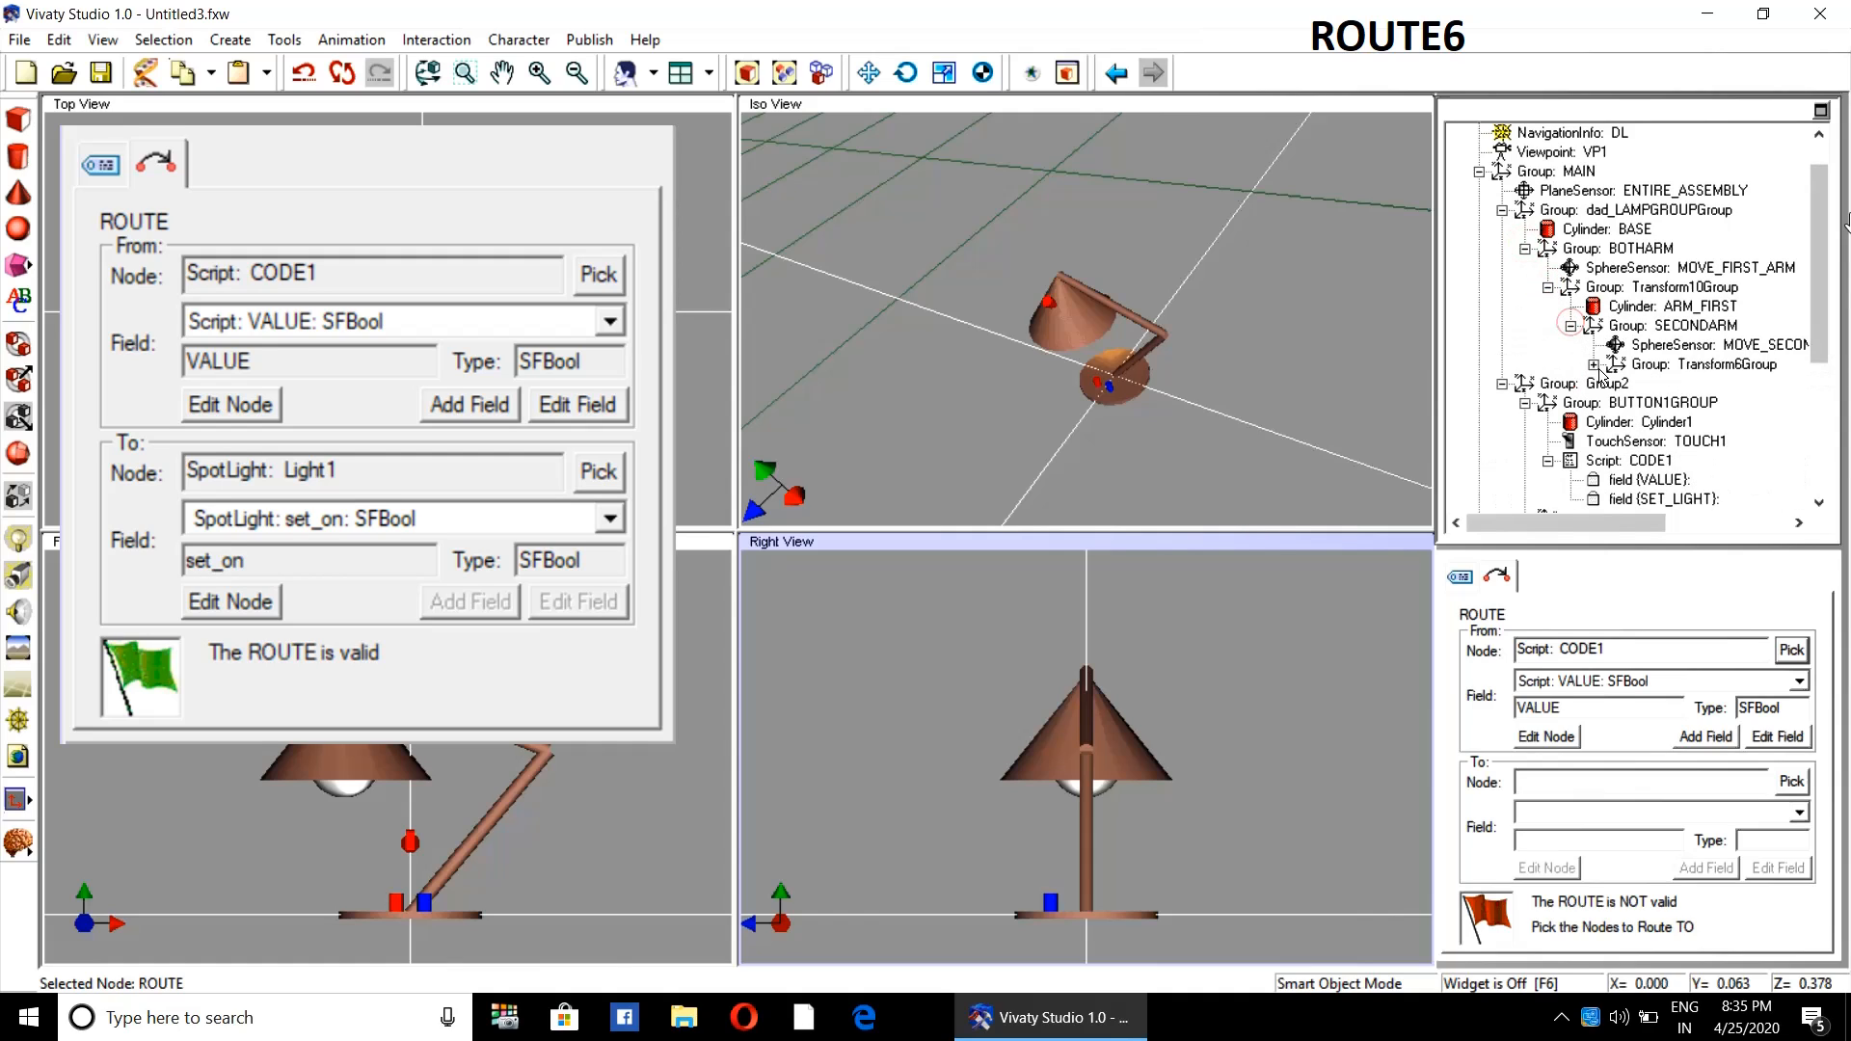
left_click(1593, 364)
left_click(1616, 403)
left_click(1638, 441)
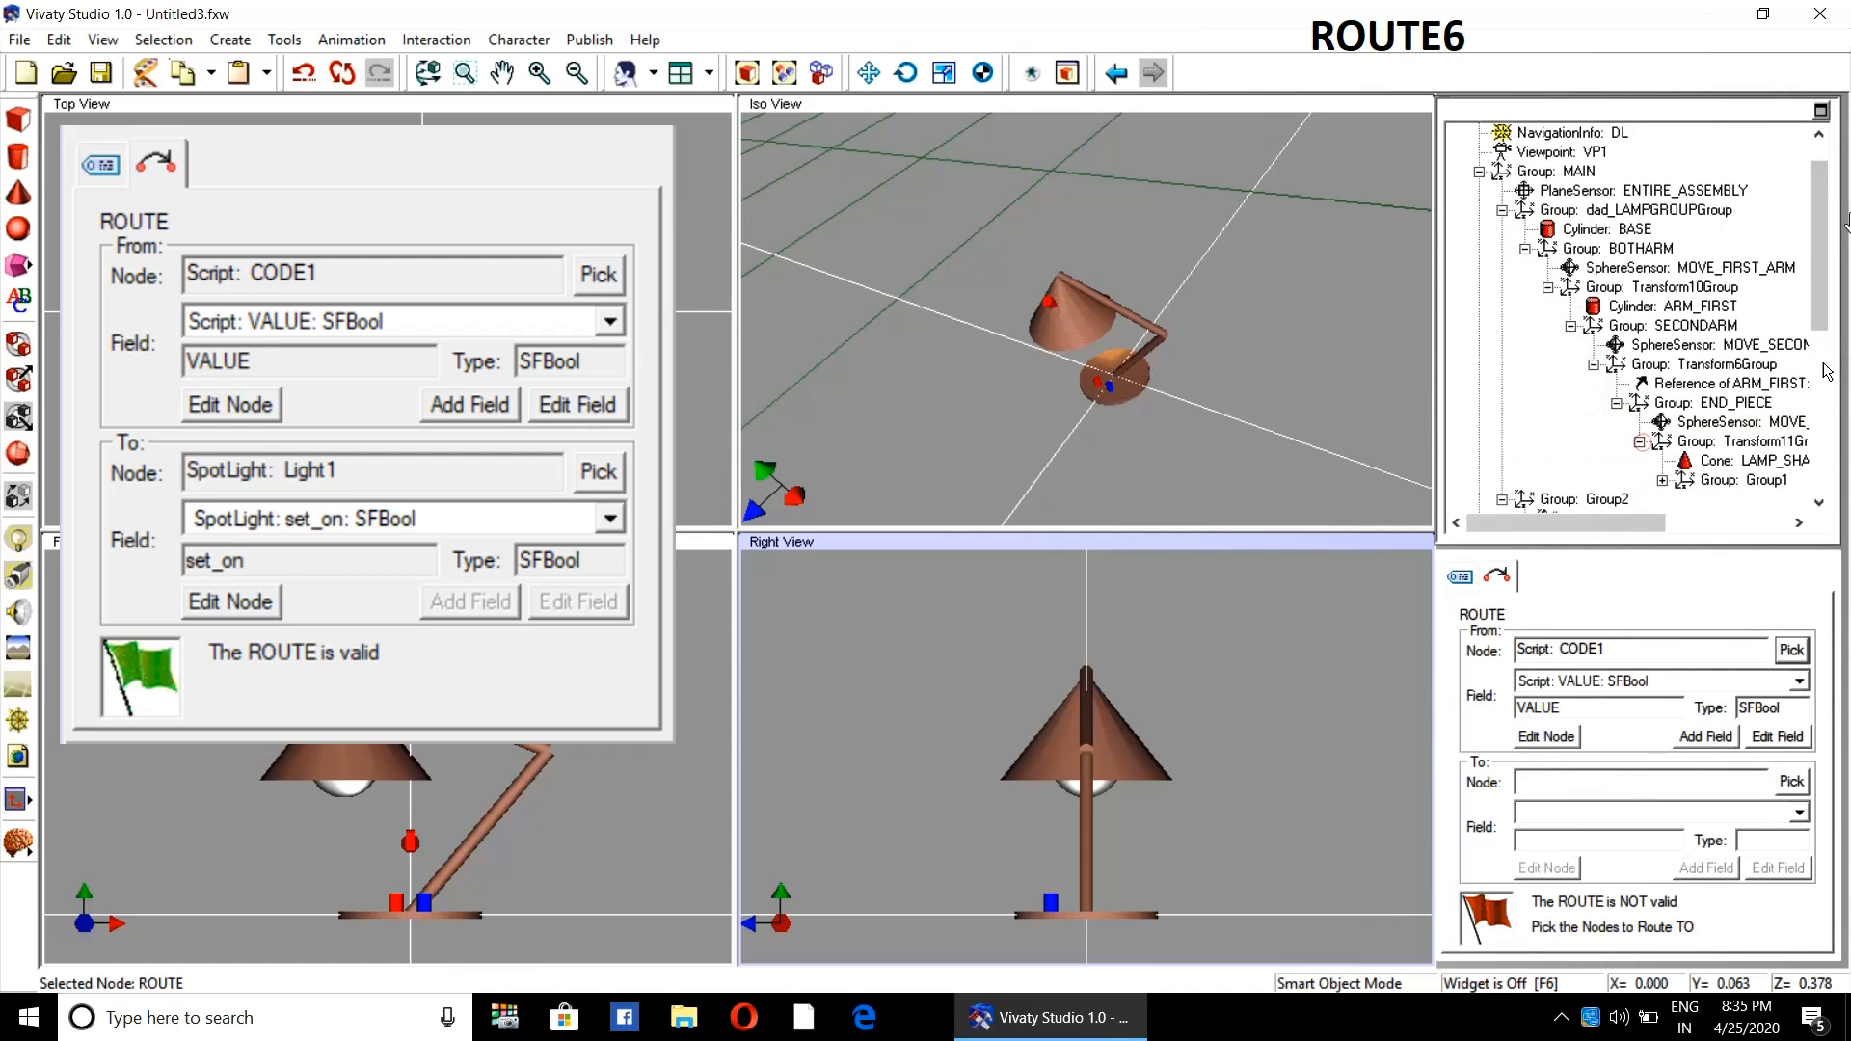
scroll(1658, 385, "down", 3)
left_click(1662, 327)
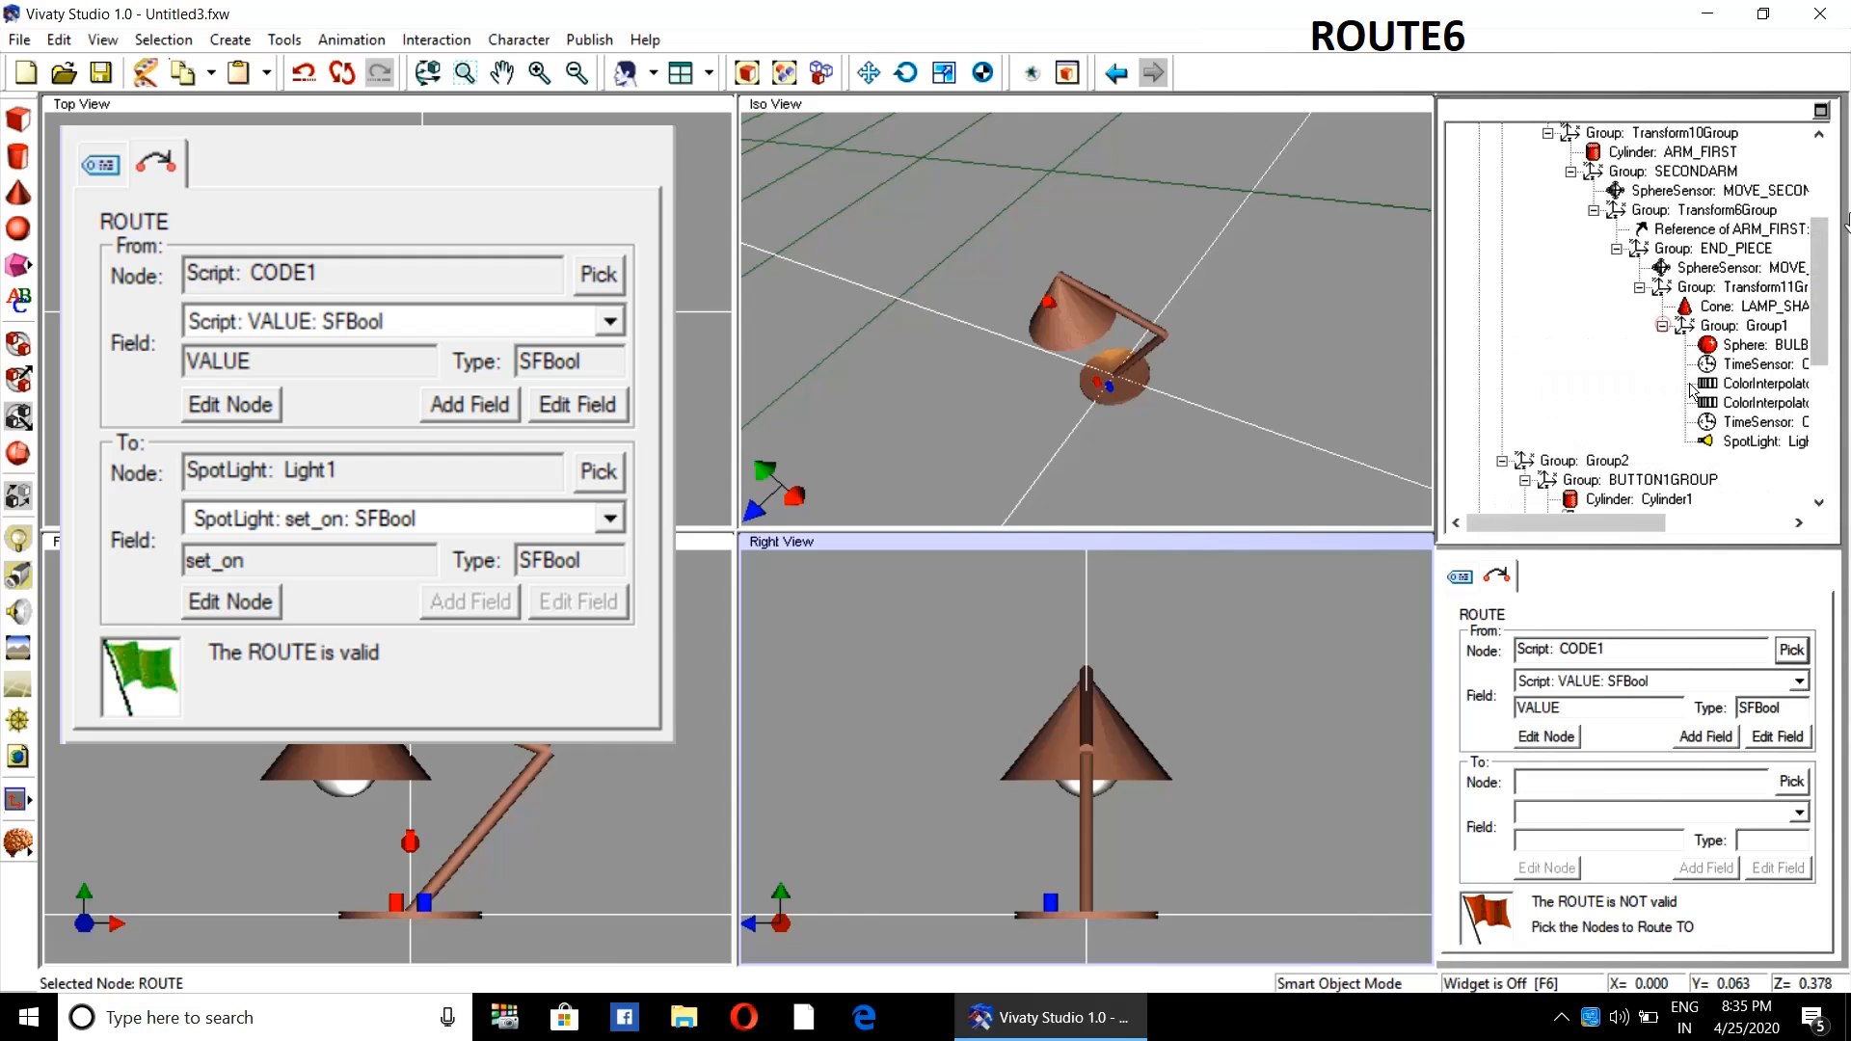
- Set SpotLight Light1 as the destination node of the CODE1 VALUE route, with field set_on, and reselect the route in the tree
left_click(1792, 783)
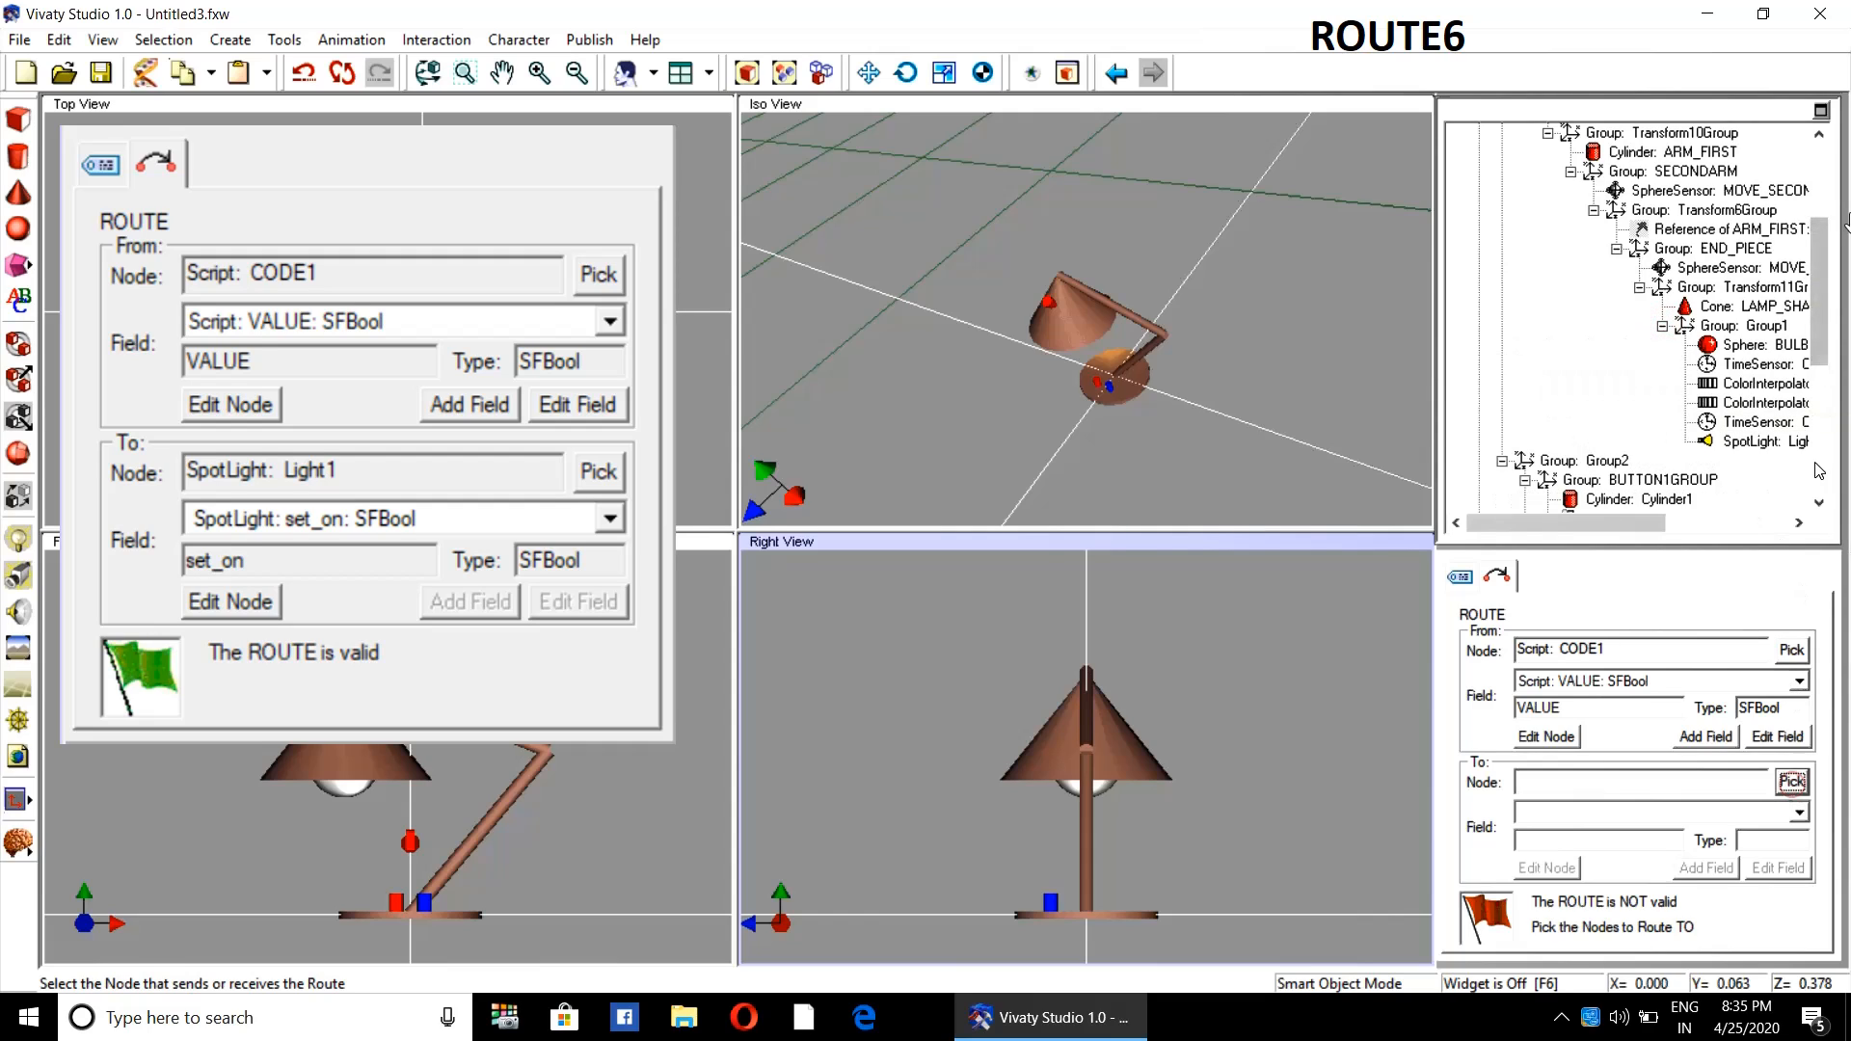
left_click(1747, 442)
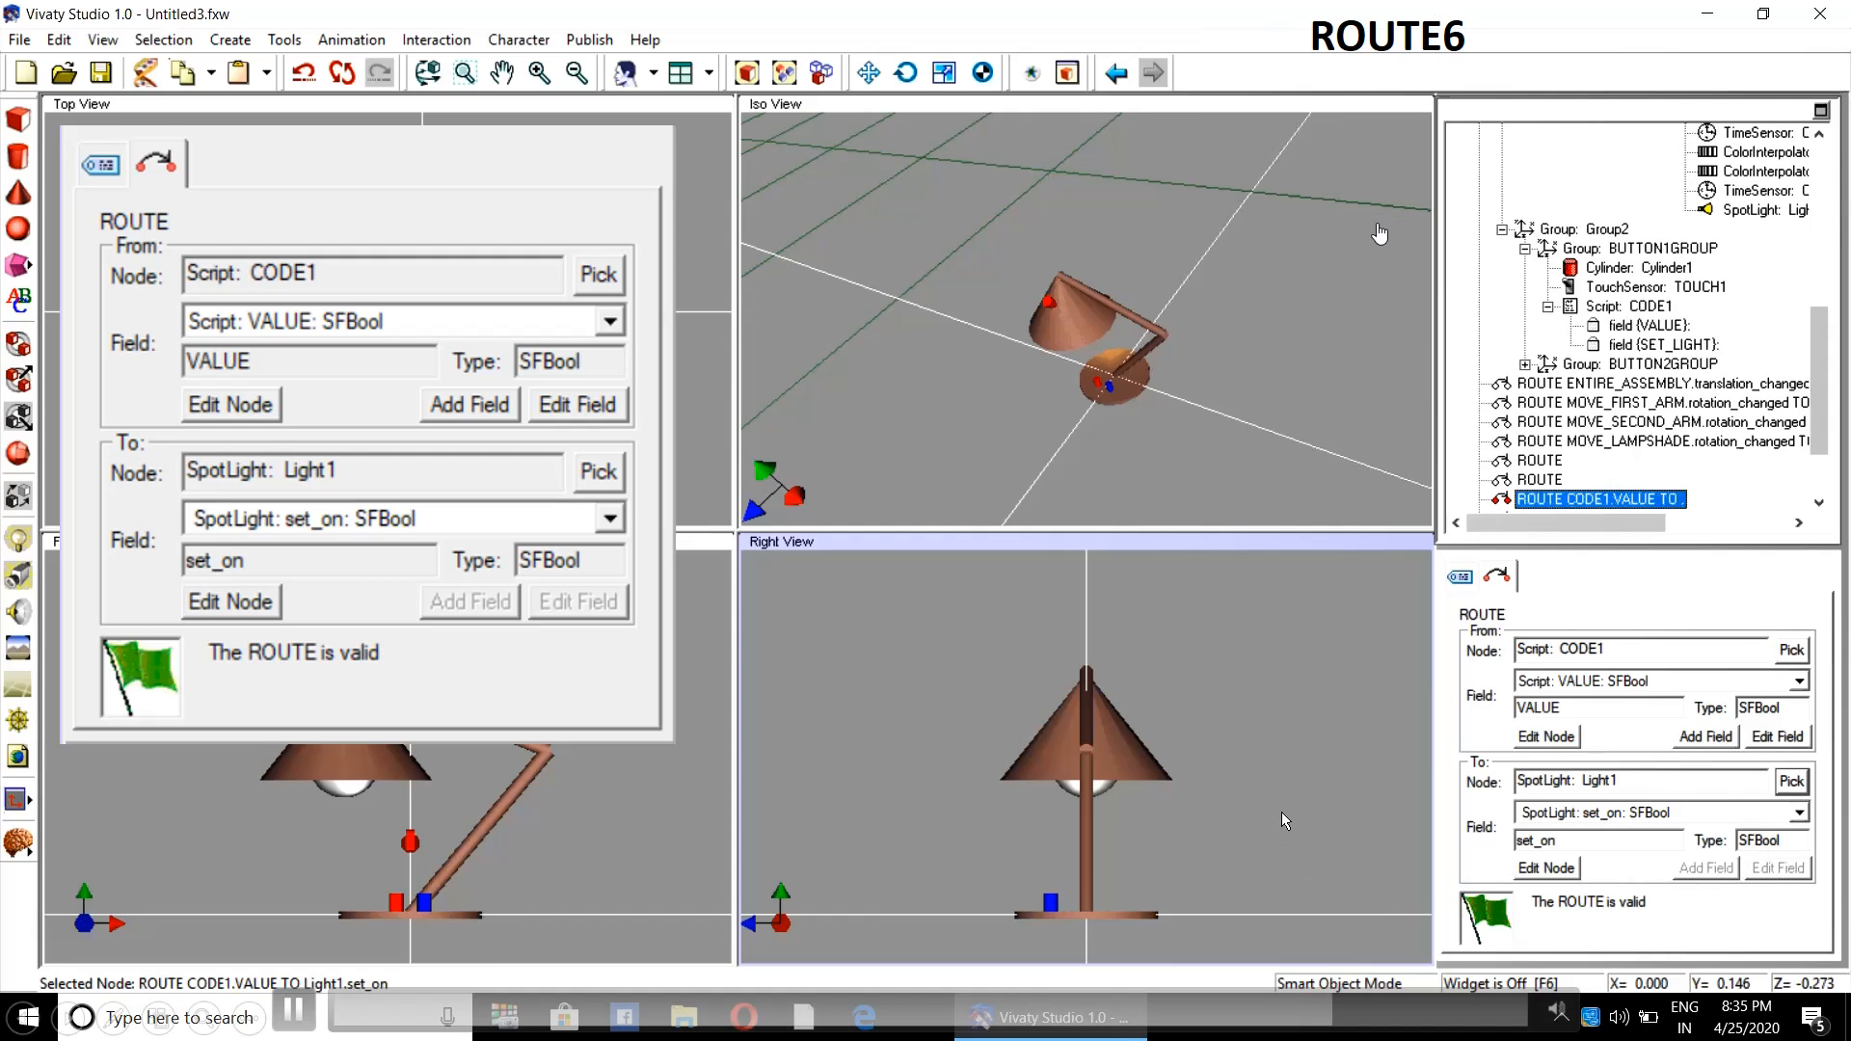
left_click_drag(1823, 385, 1822, 433)
left_click(1353, 611)
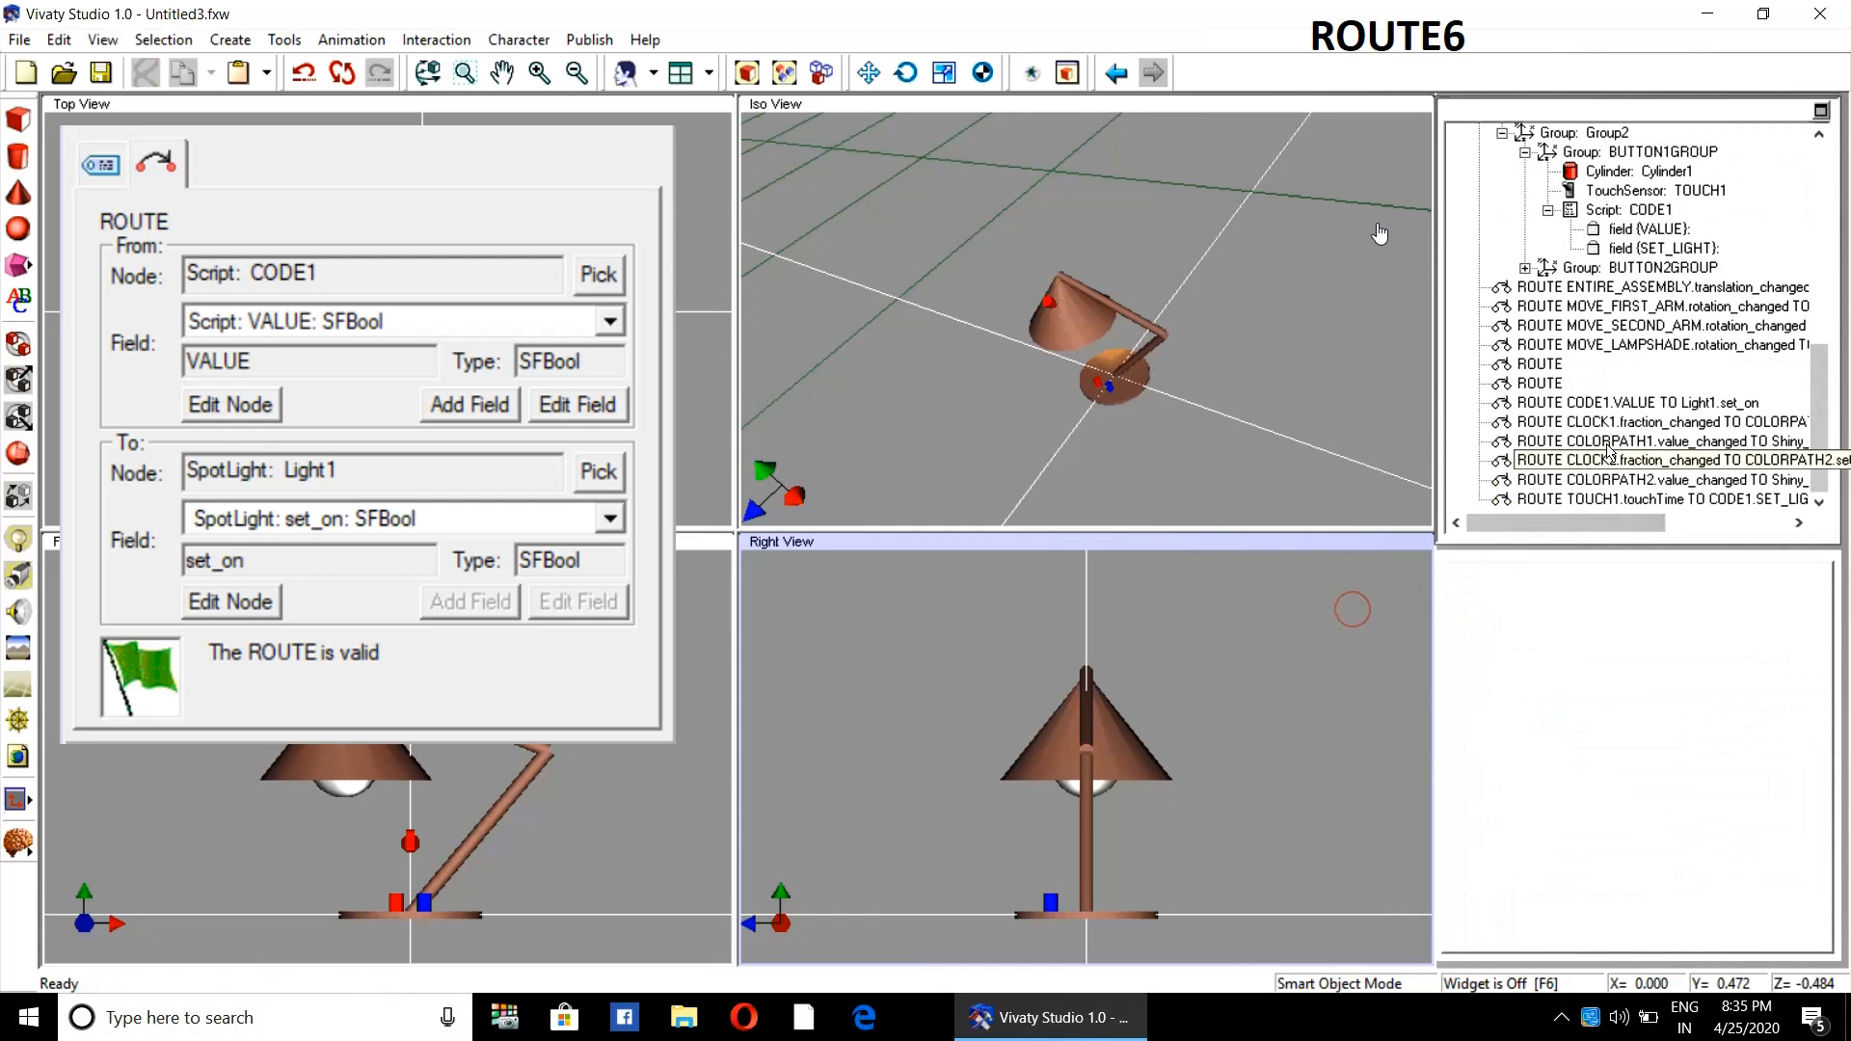
left_click(1607, 407)
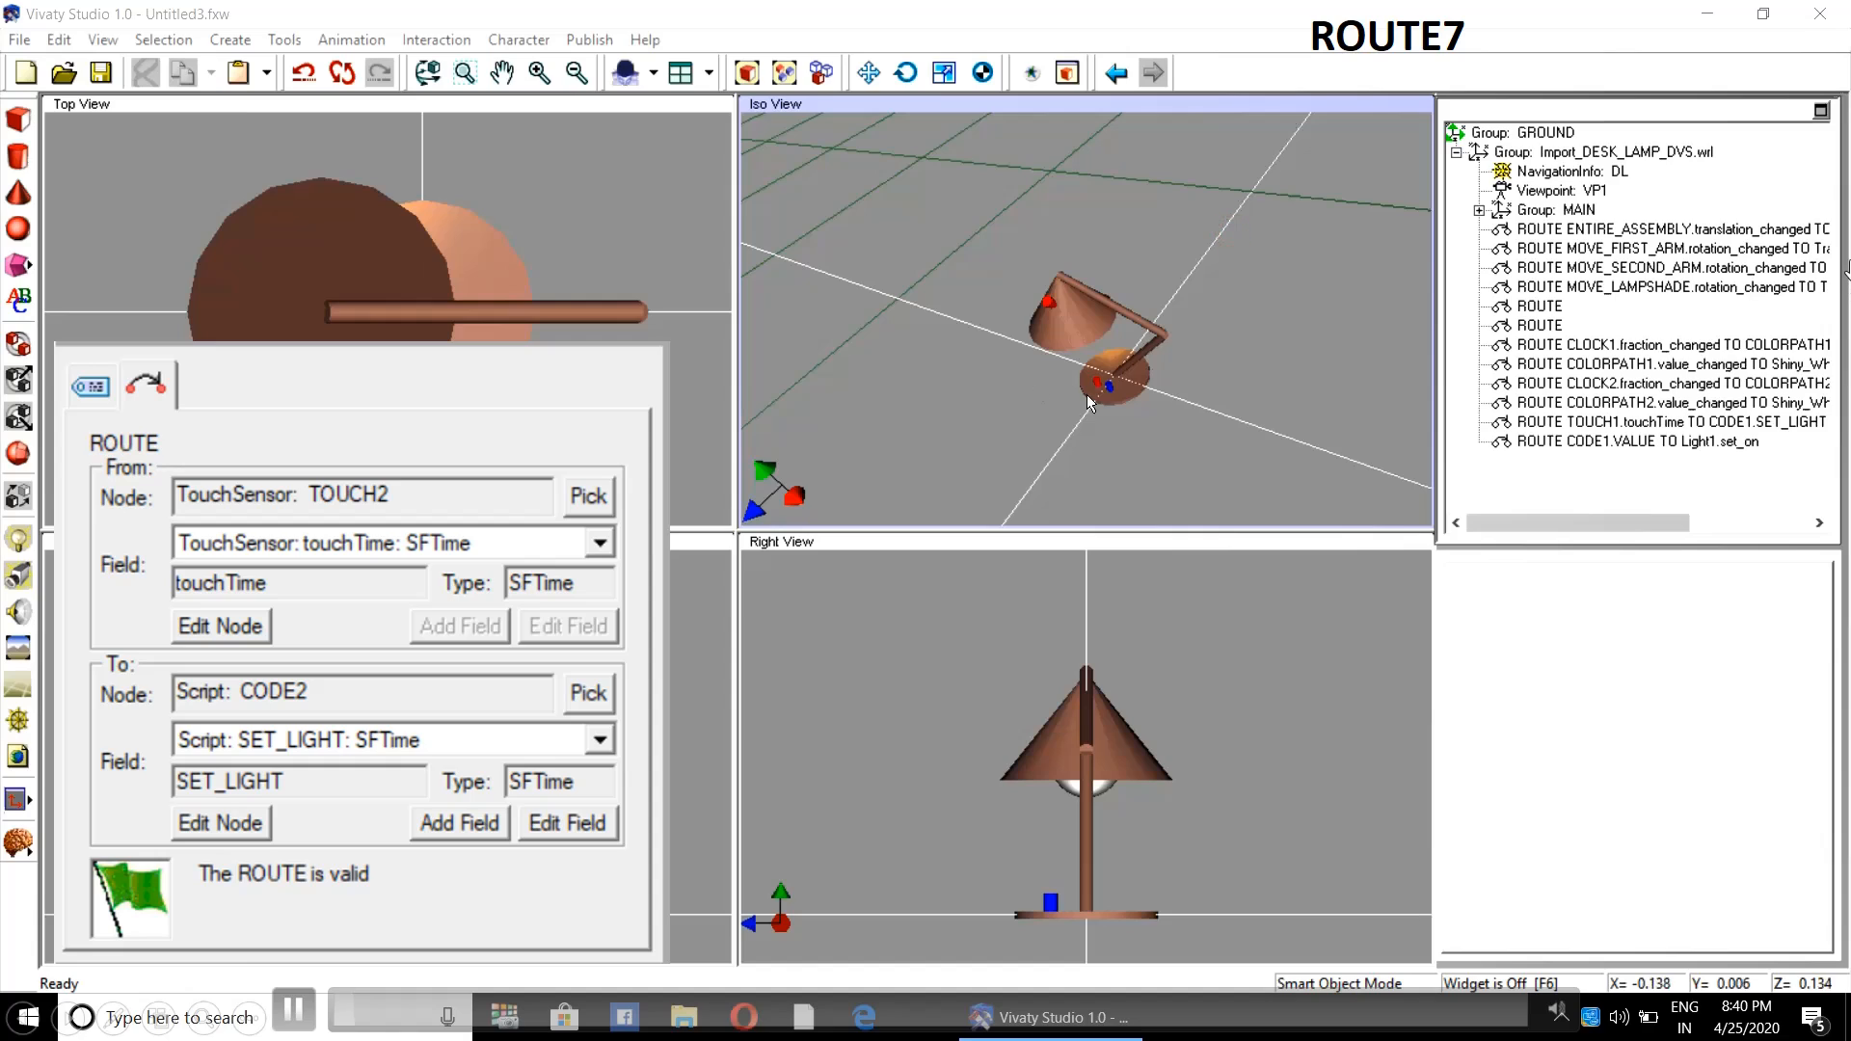
- Expand MAIN down to BUTTON2GROUP's TOUCH2 and CODE2 nodes and collapse dad_LAMPGROUPGroup in the scene tree
left_click(1479, 210)
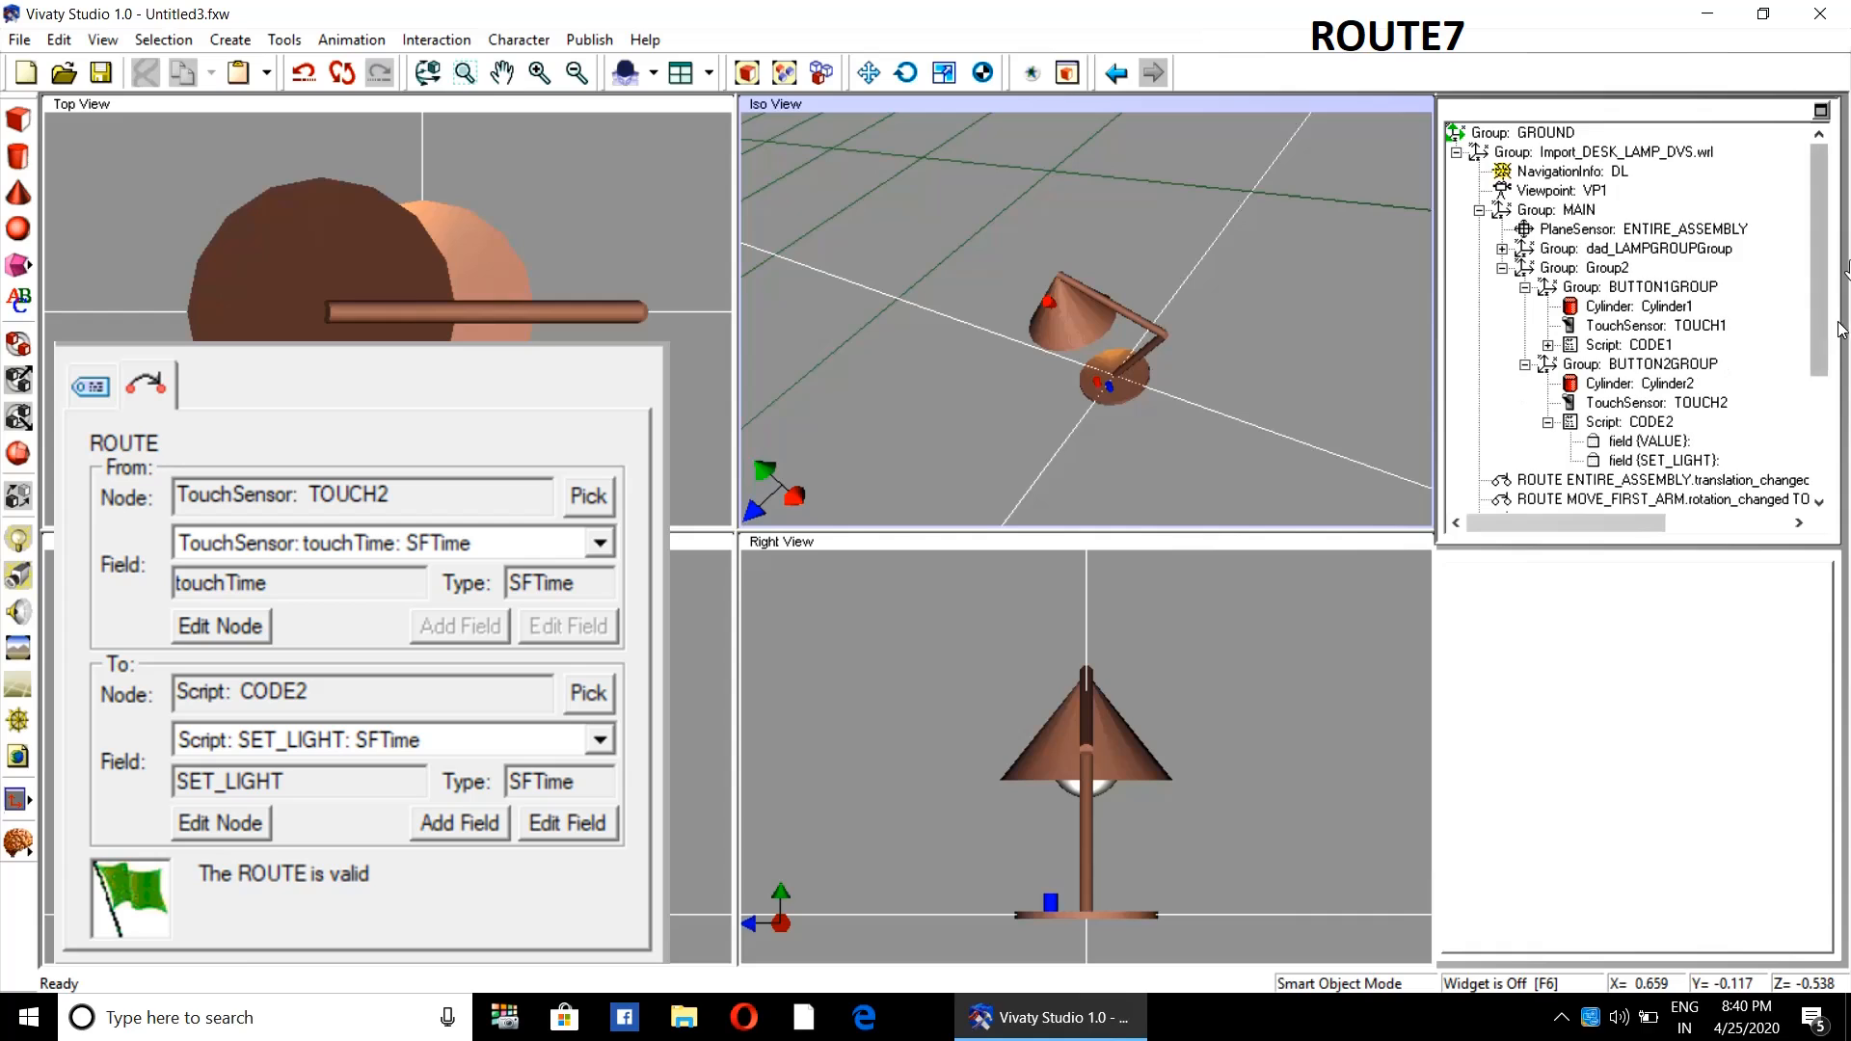
mouse_move(1823, 295)
left_mouse_down()
mouse_move(1826, 332)
mouse_move(1826, 292)
mouse_move(1825, 308)
left_mouse_up()
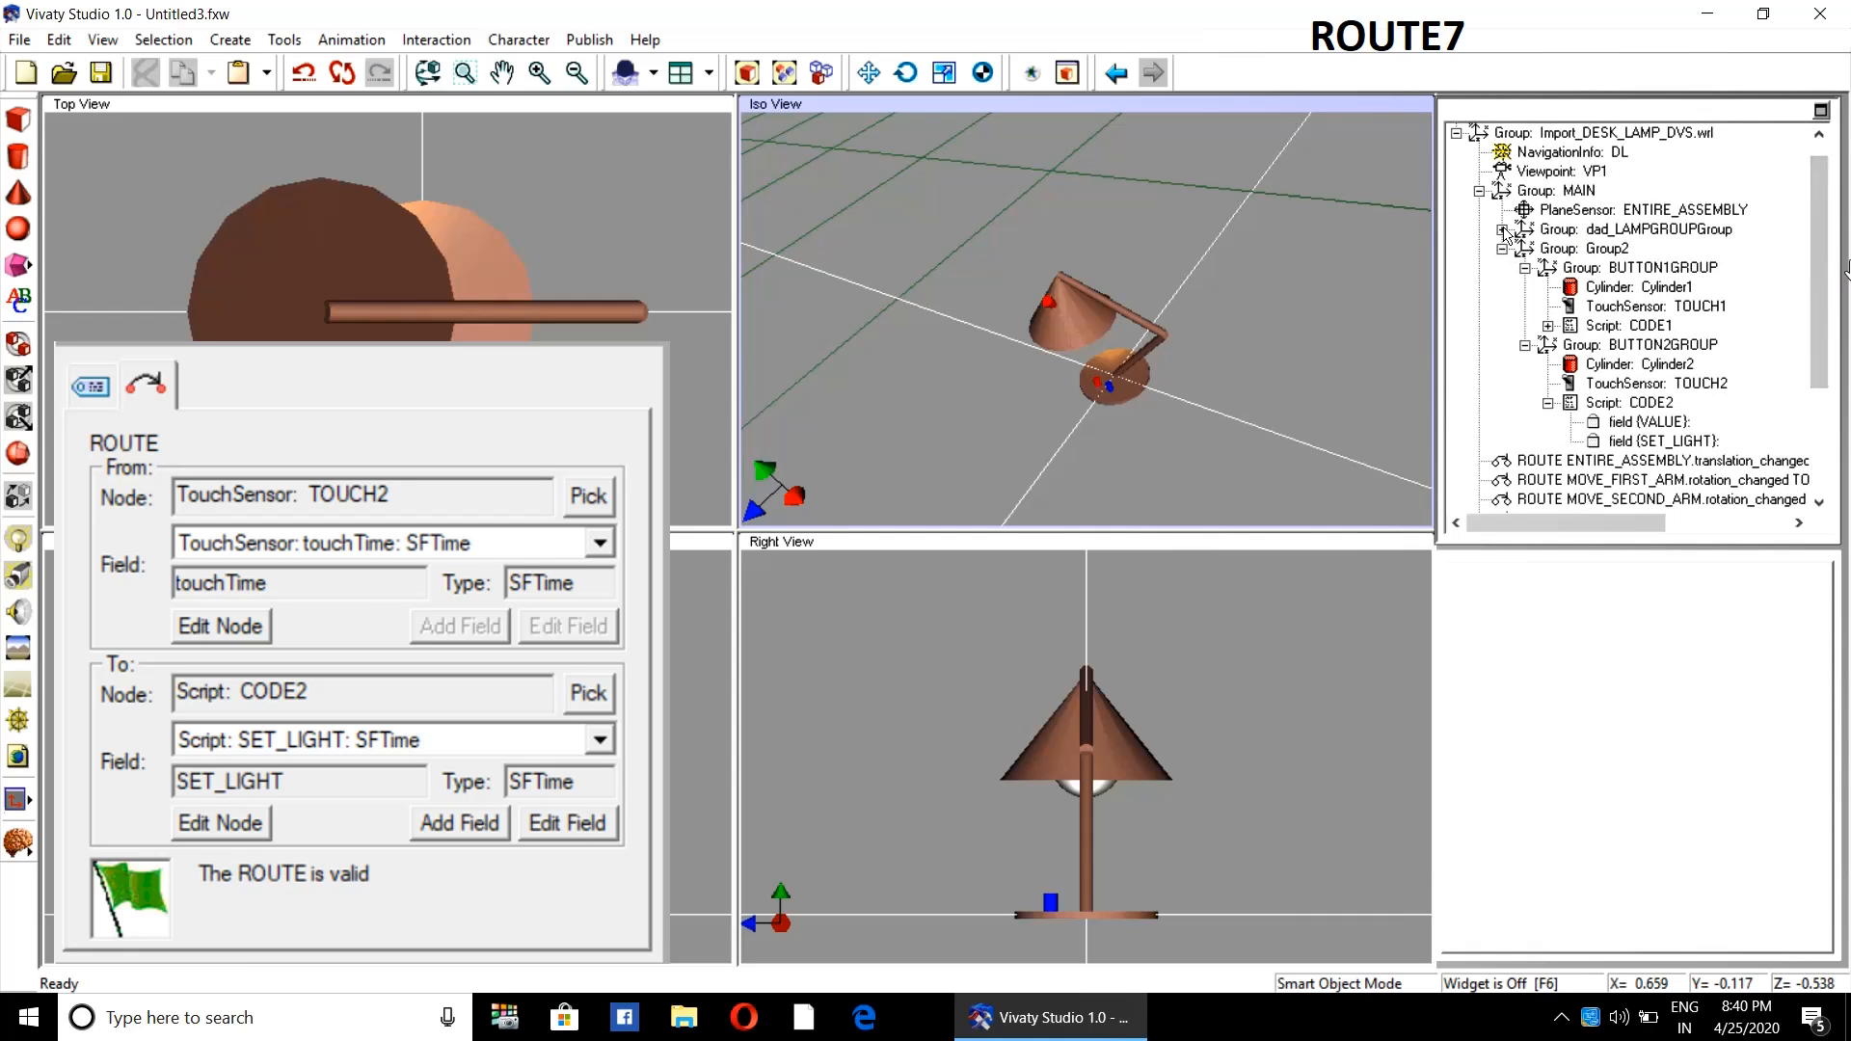
left_click(1502, 230)
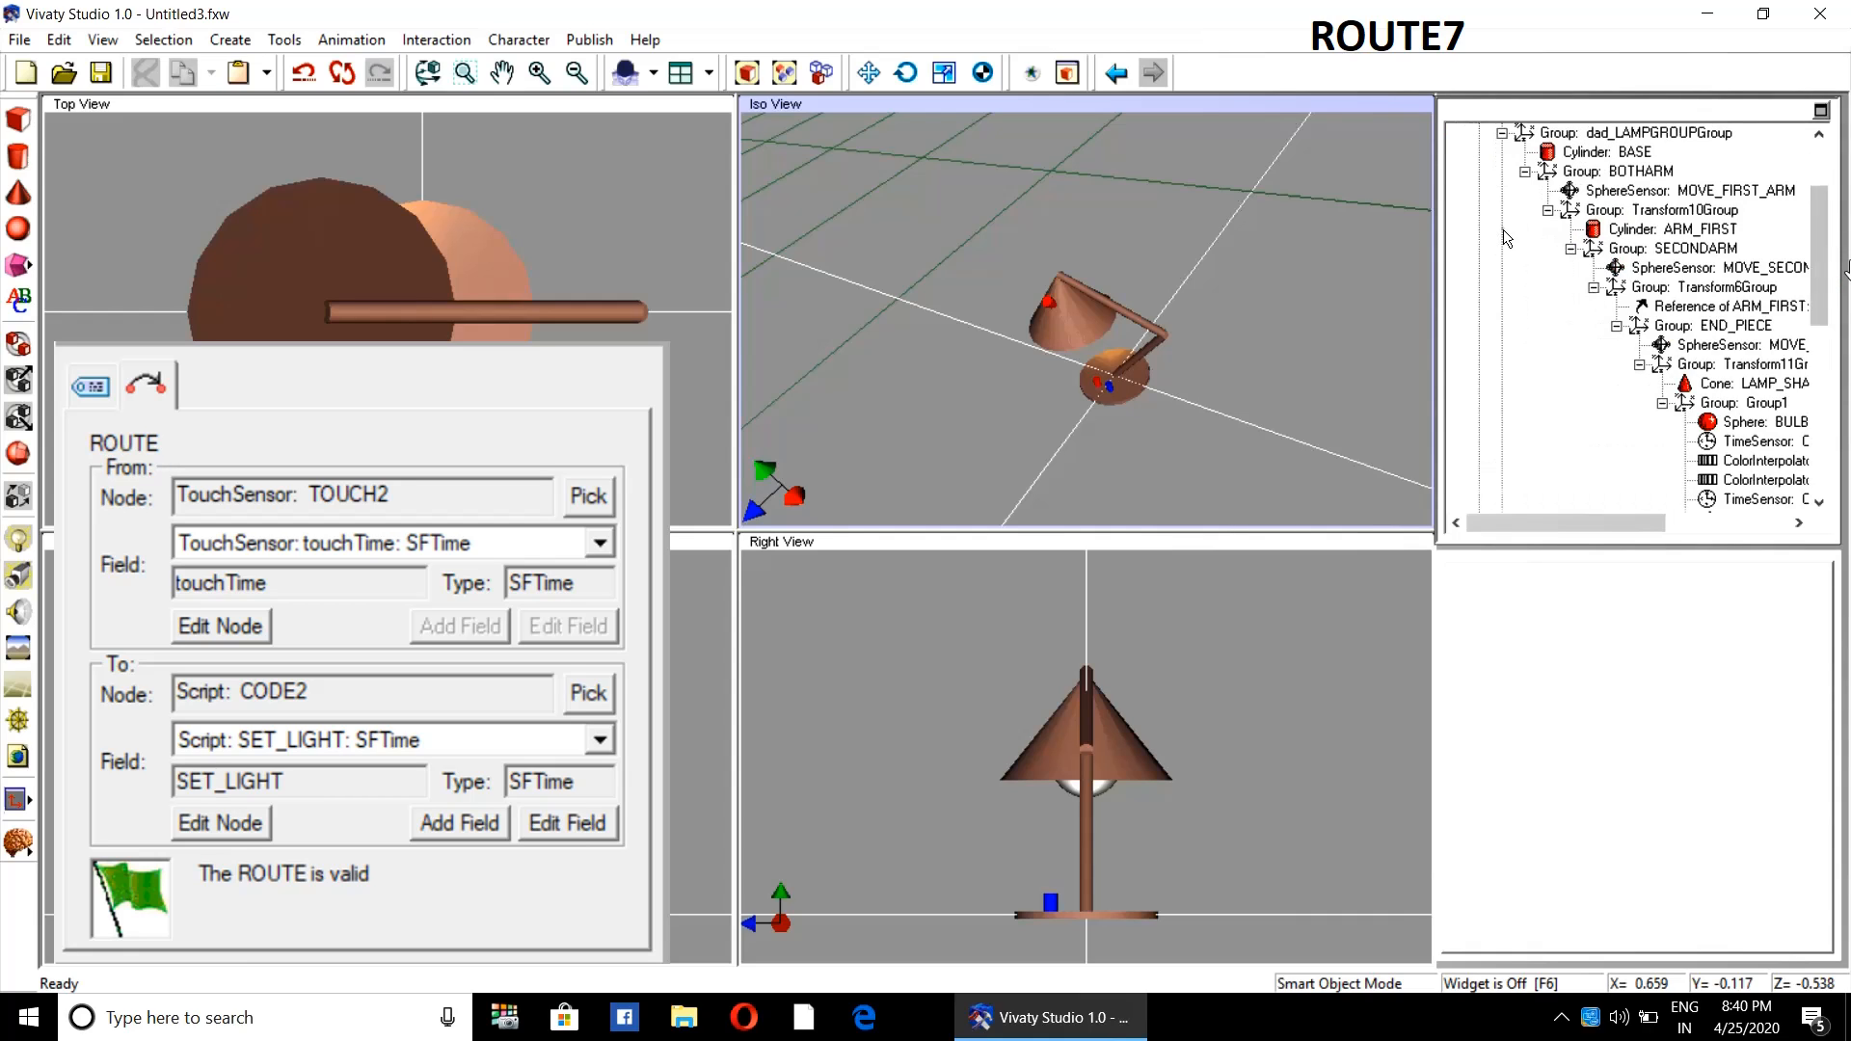
left_click(1501, 132)
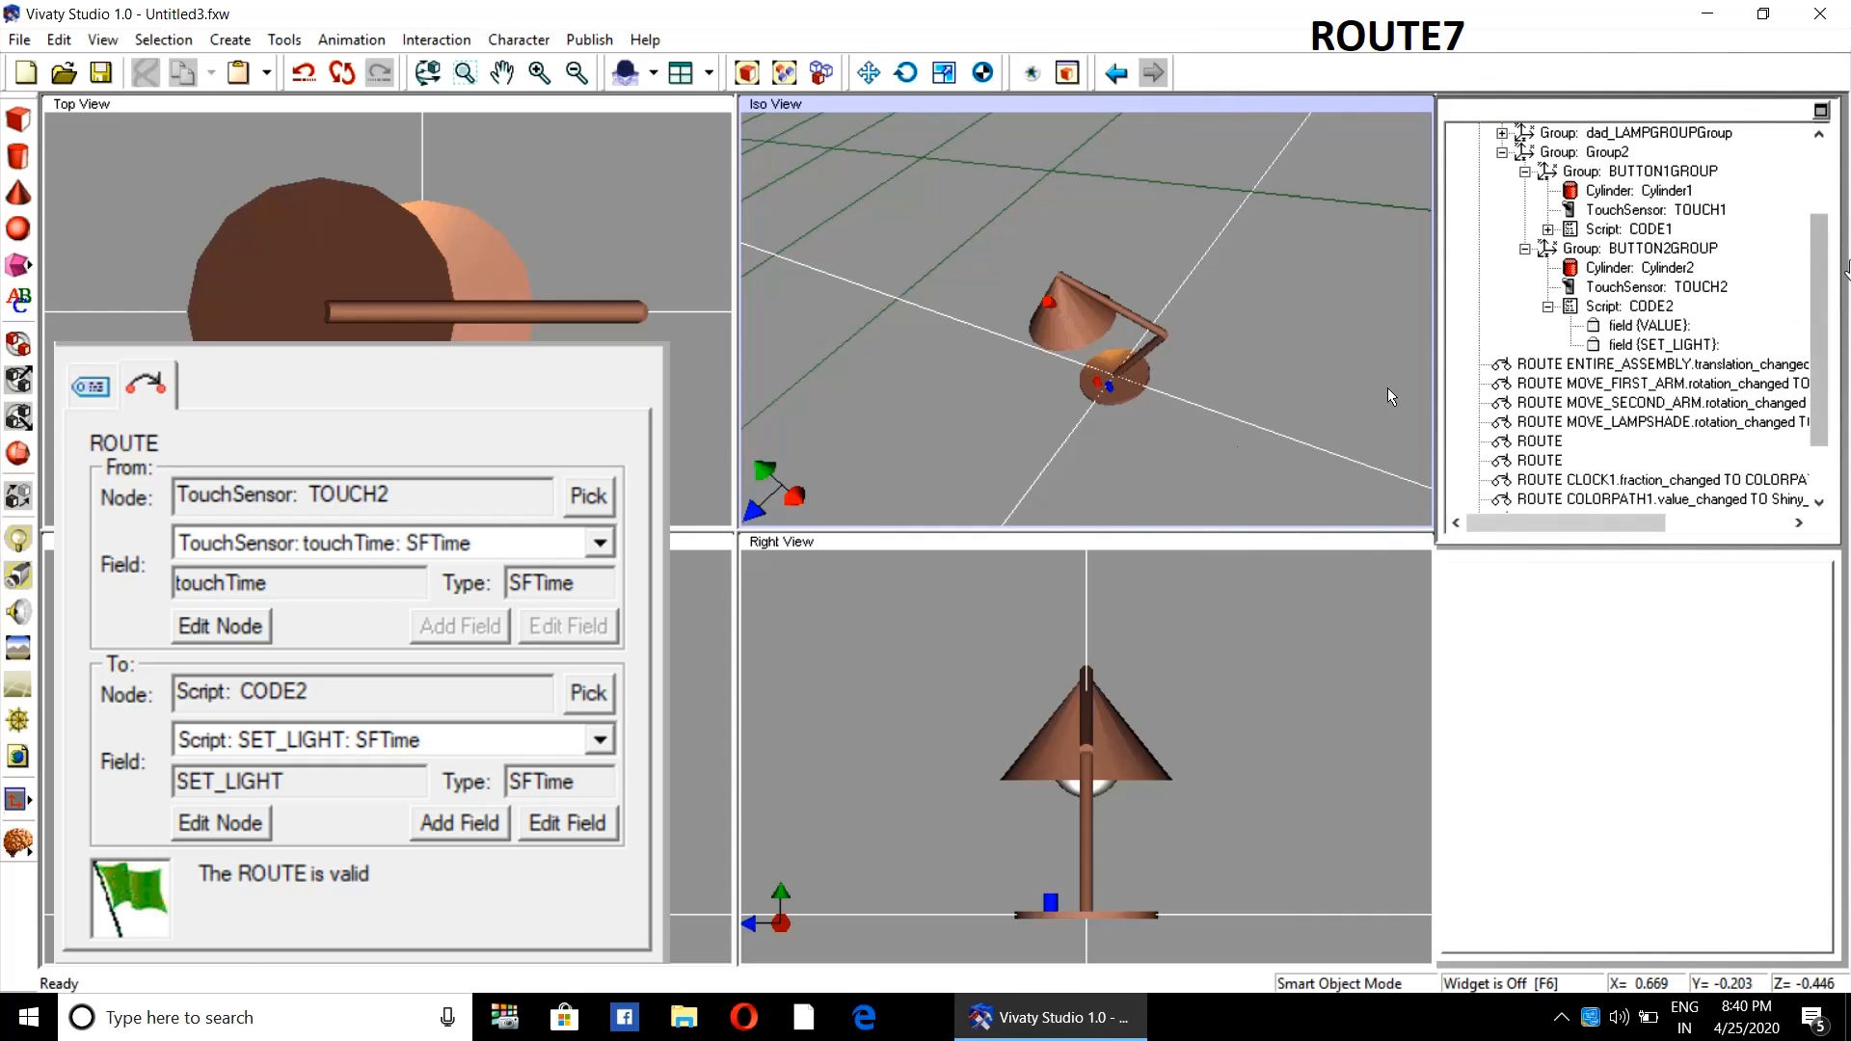
- Use the last blank route to connect TouchSensor TOUCH2's touchTime to Script CODE2's SET_LIGHT, then reselect the route in the tree
left_click(1538, 462)
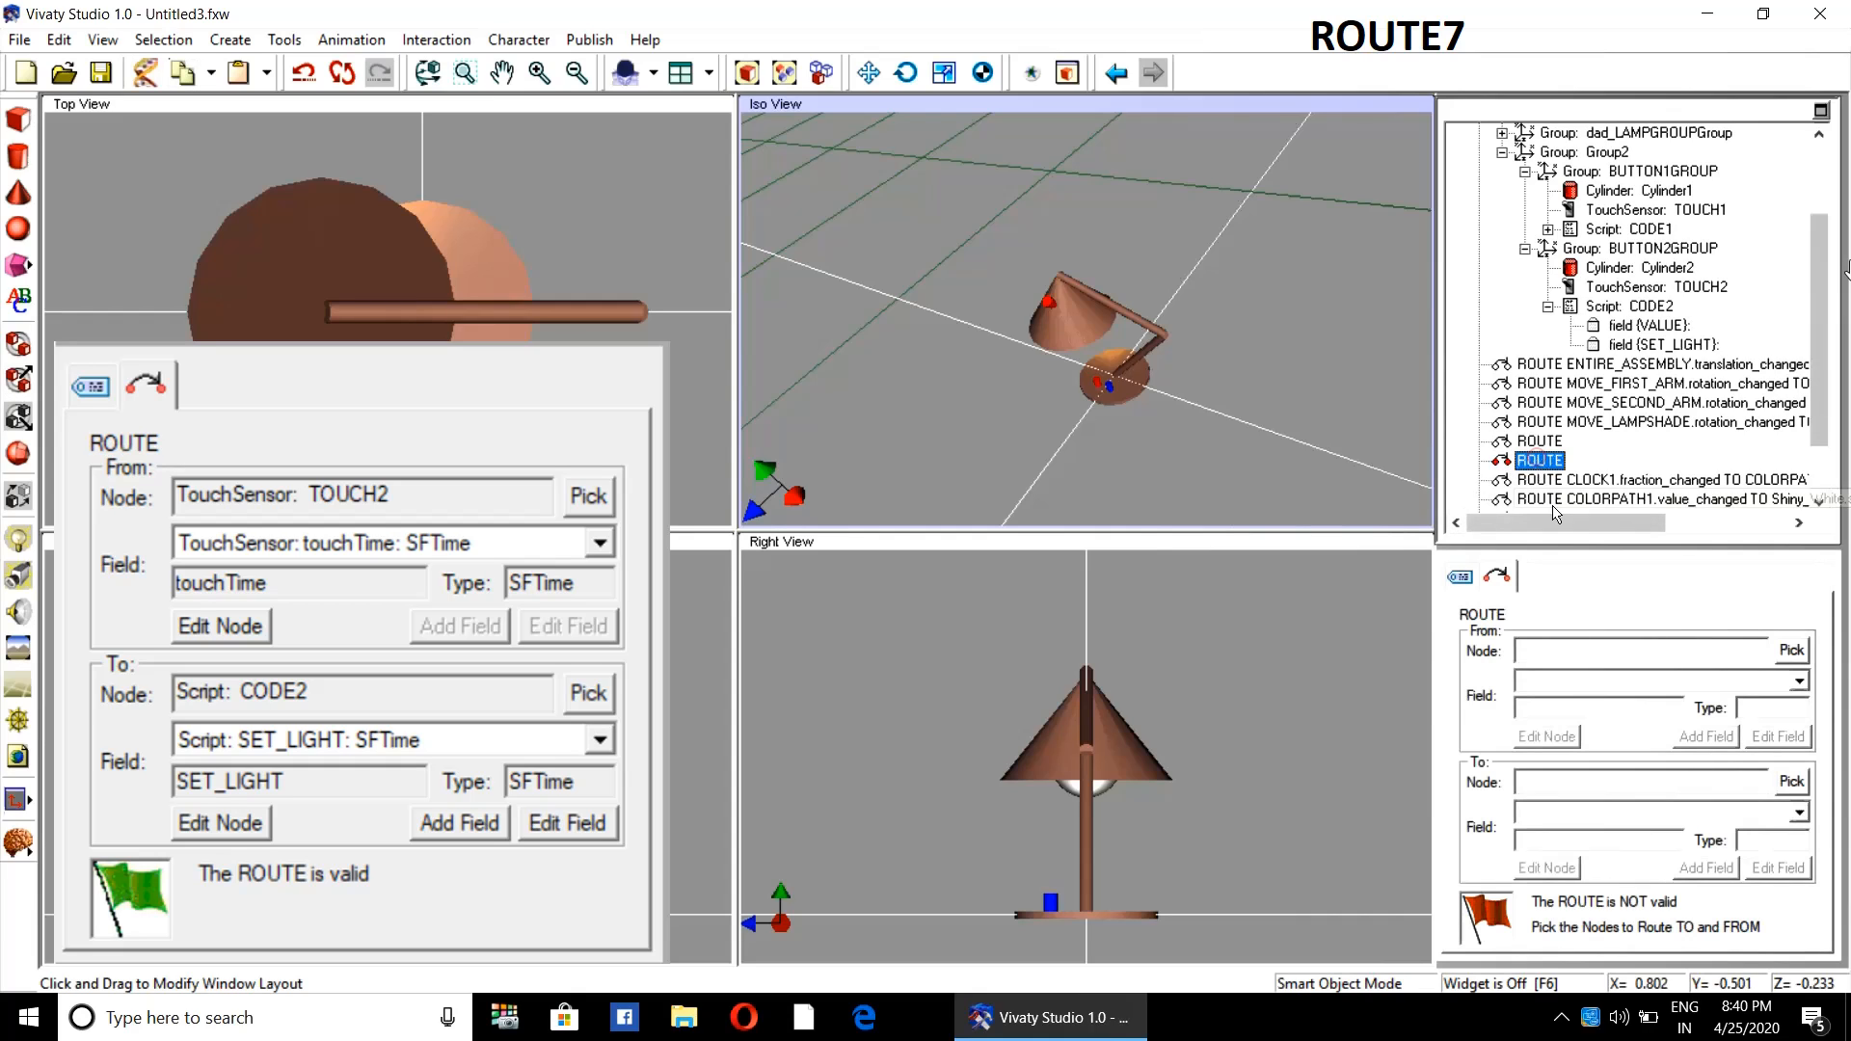
left_click(1791, 650)
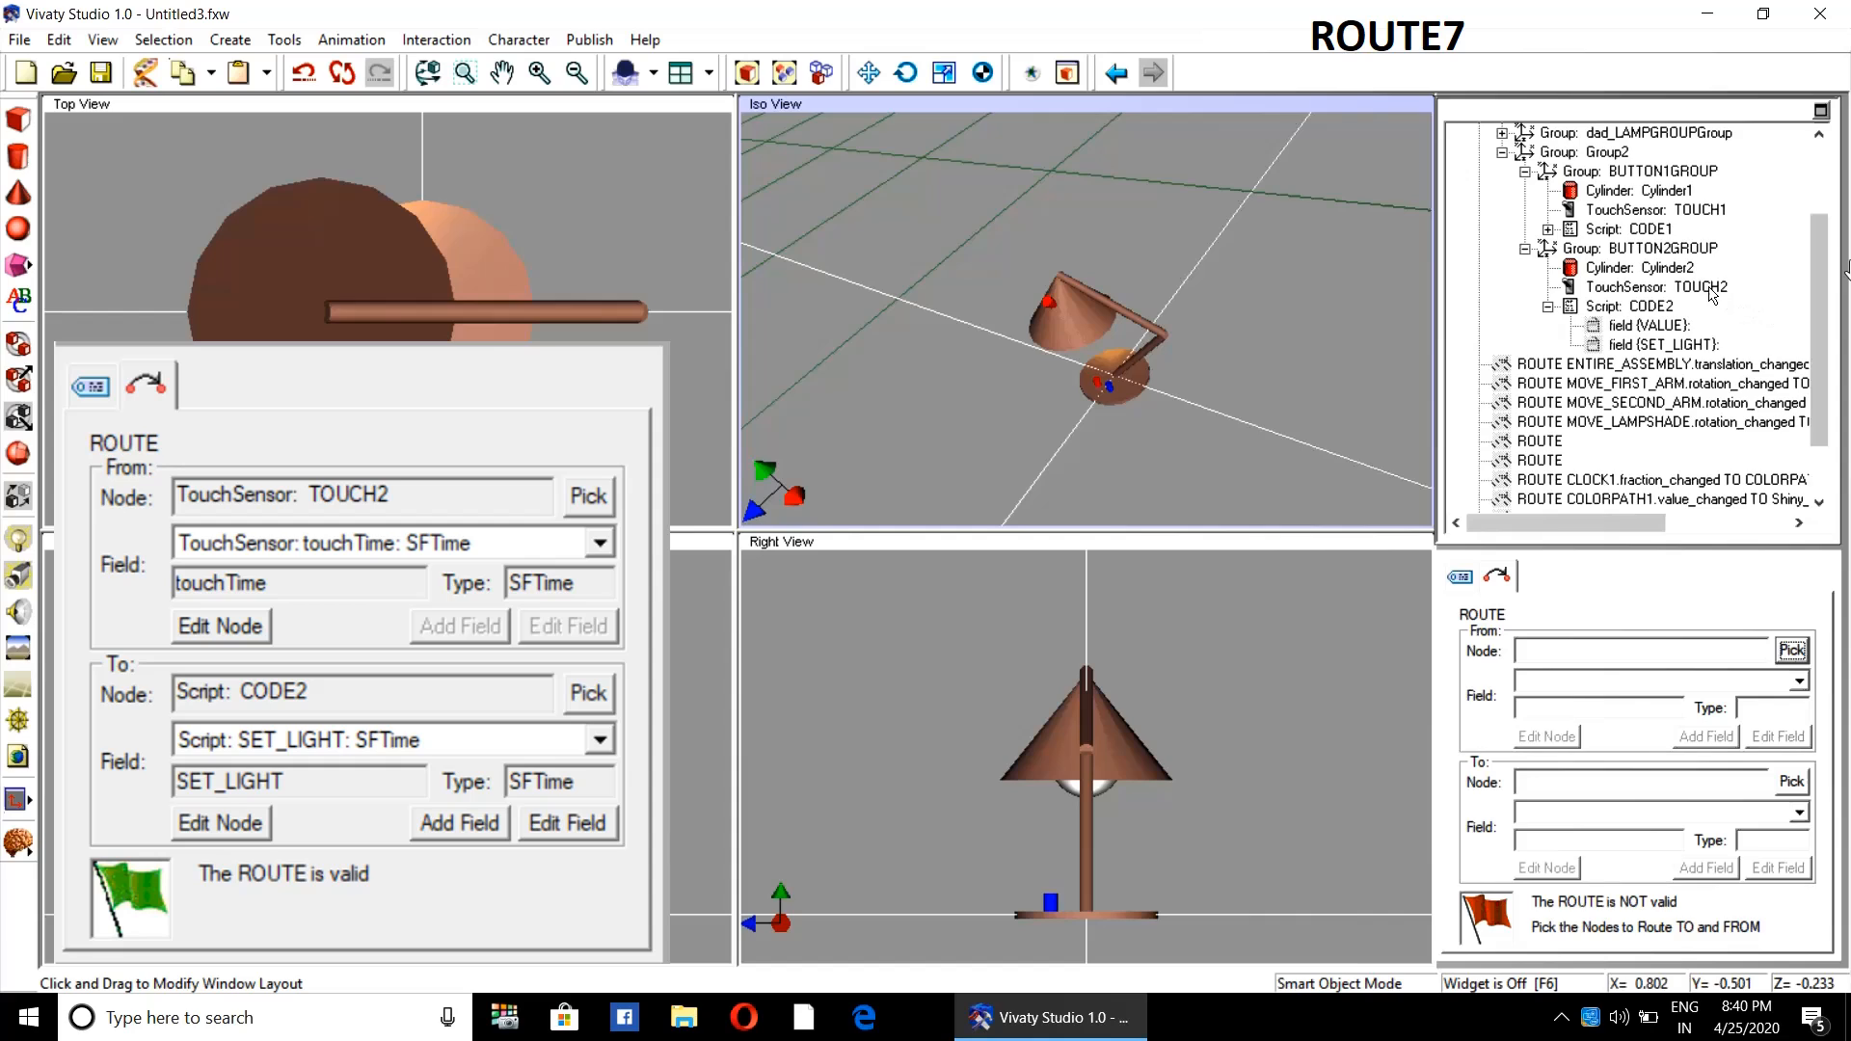
left_click(1711, 289)
left_click(1791, 781)
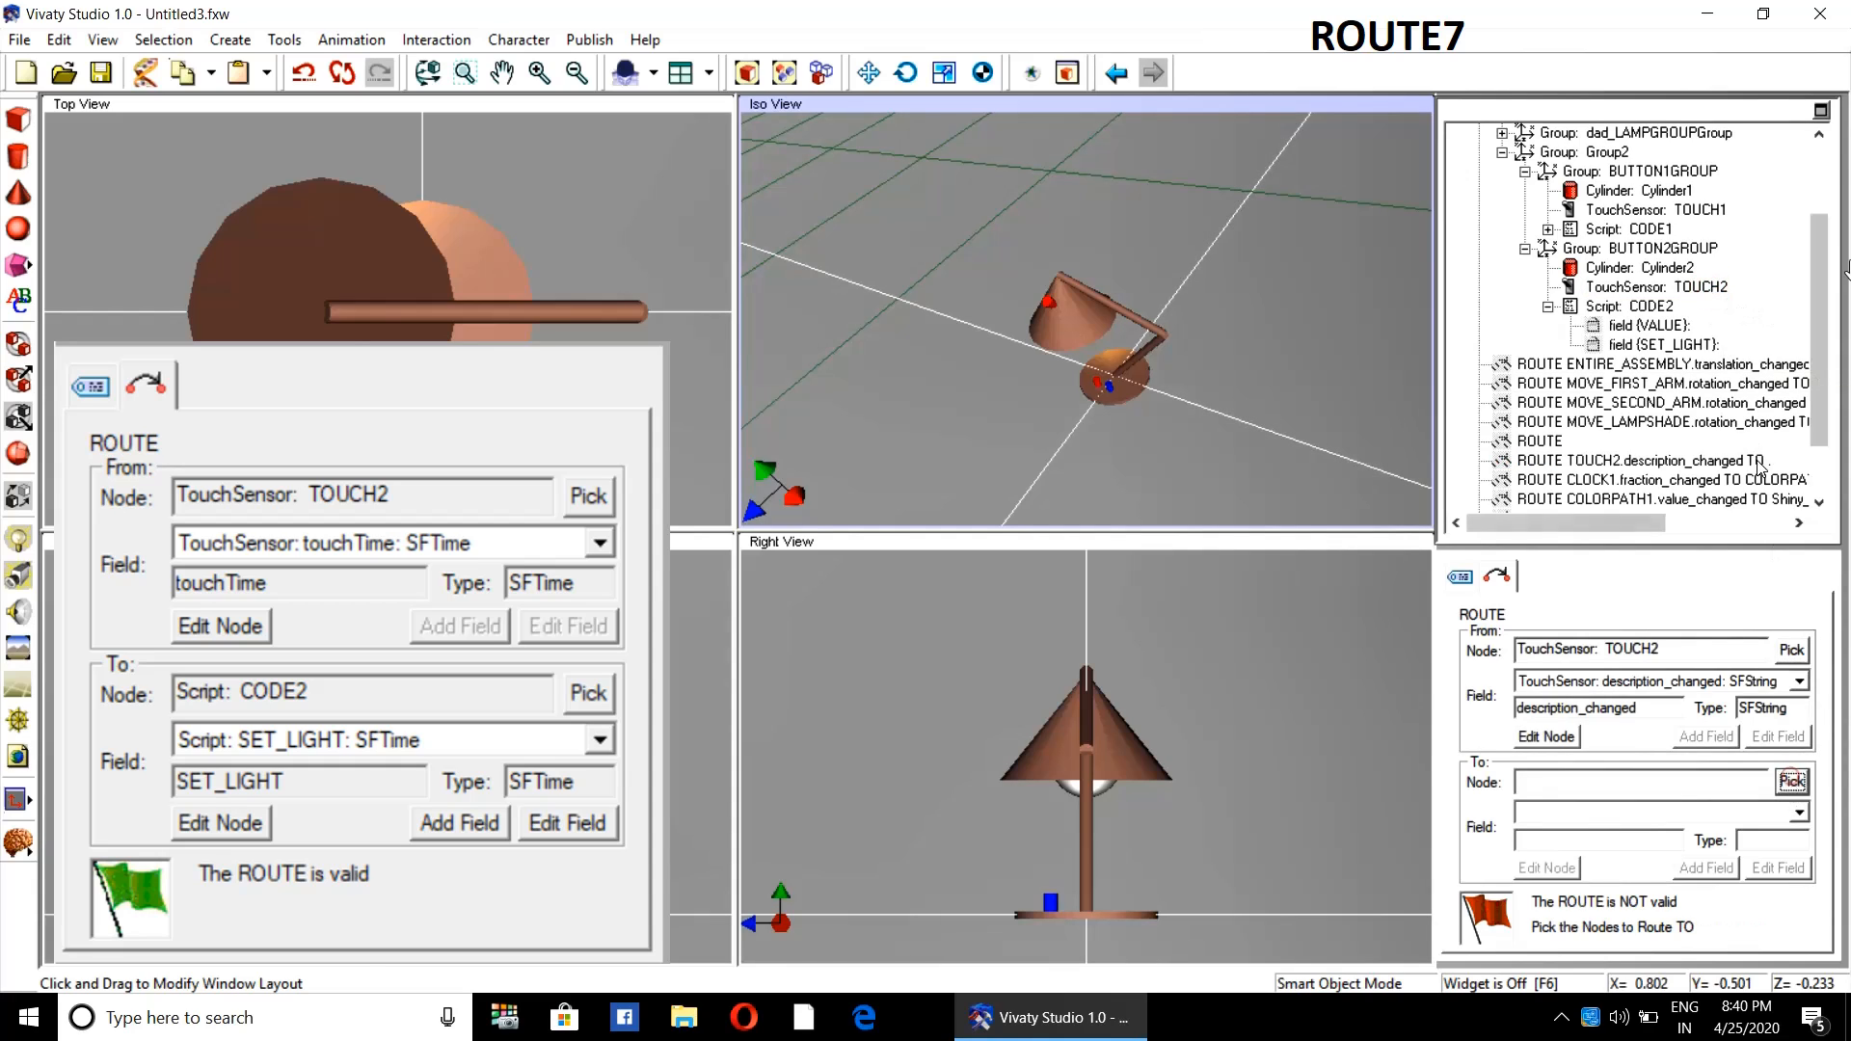
left_click(1658, 309)
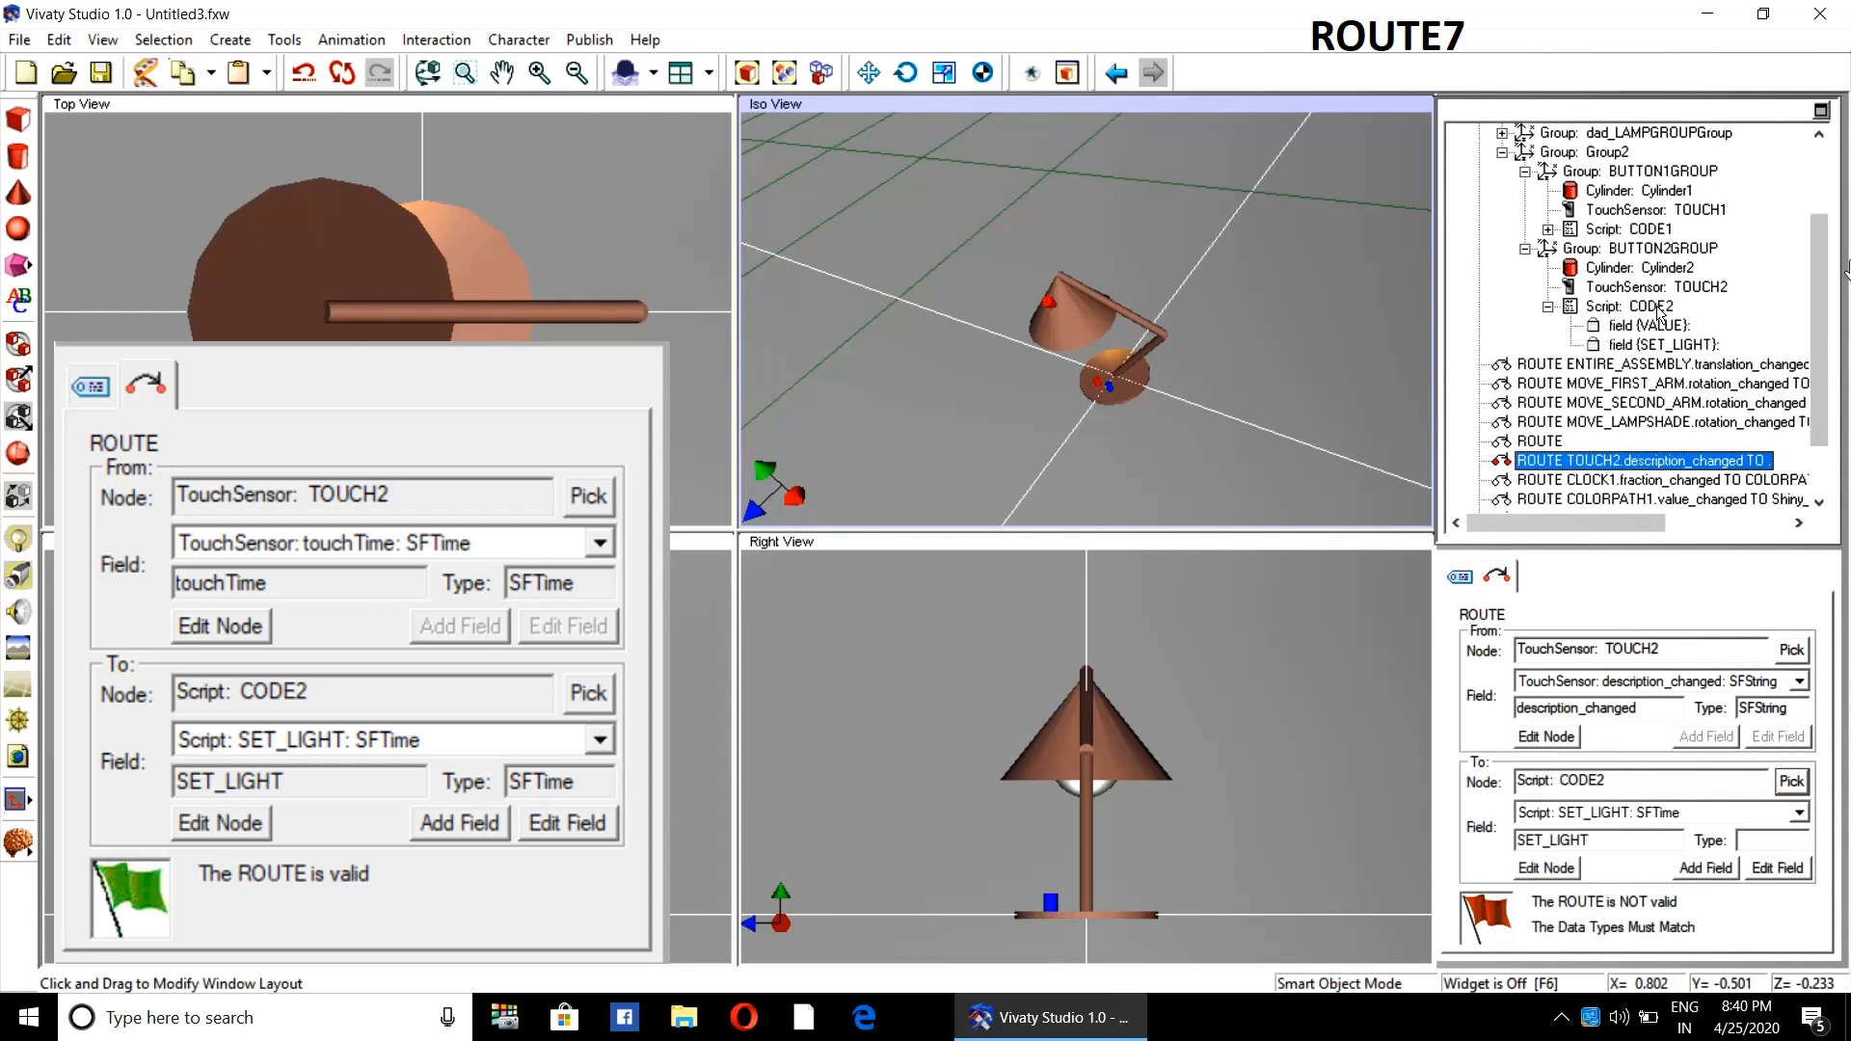
left_click(1795, 682)
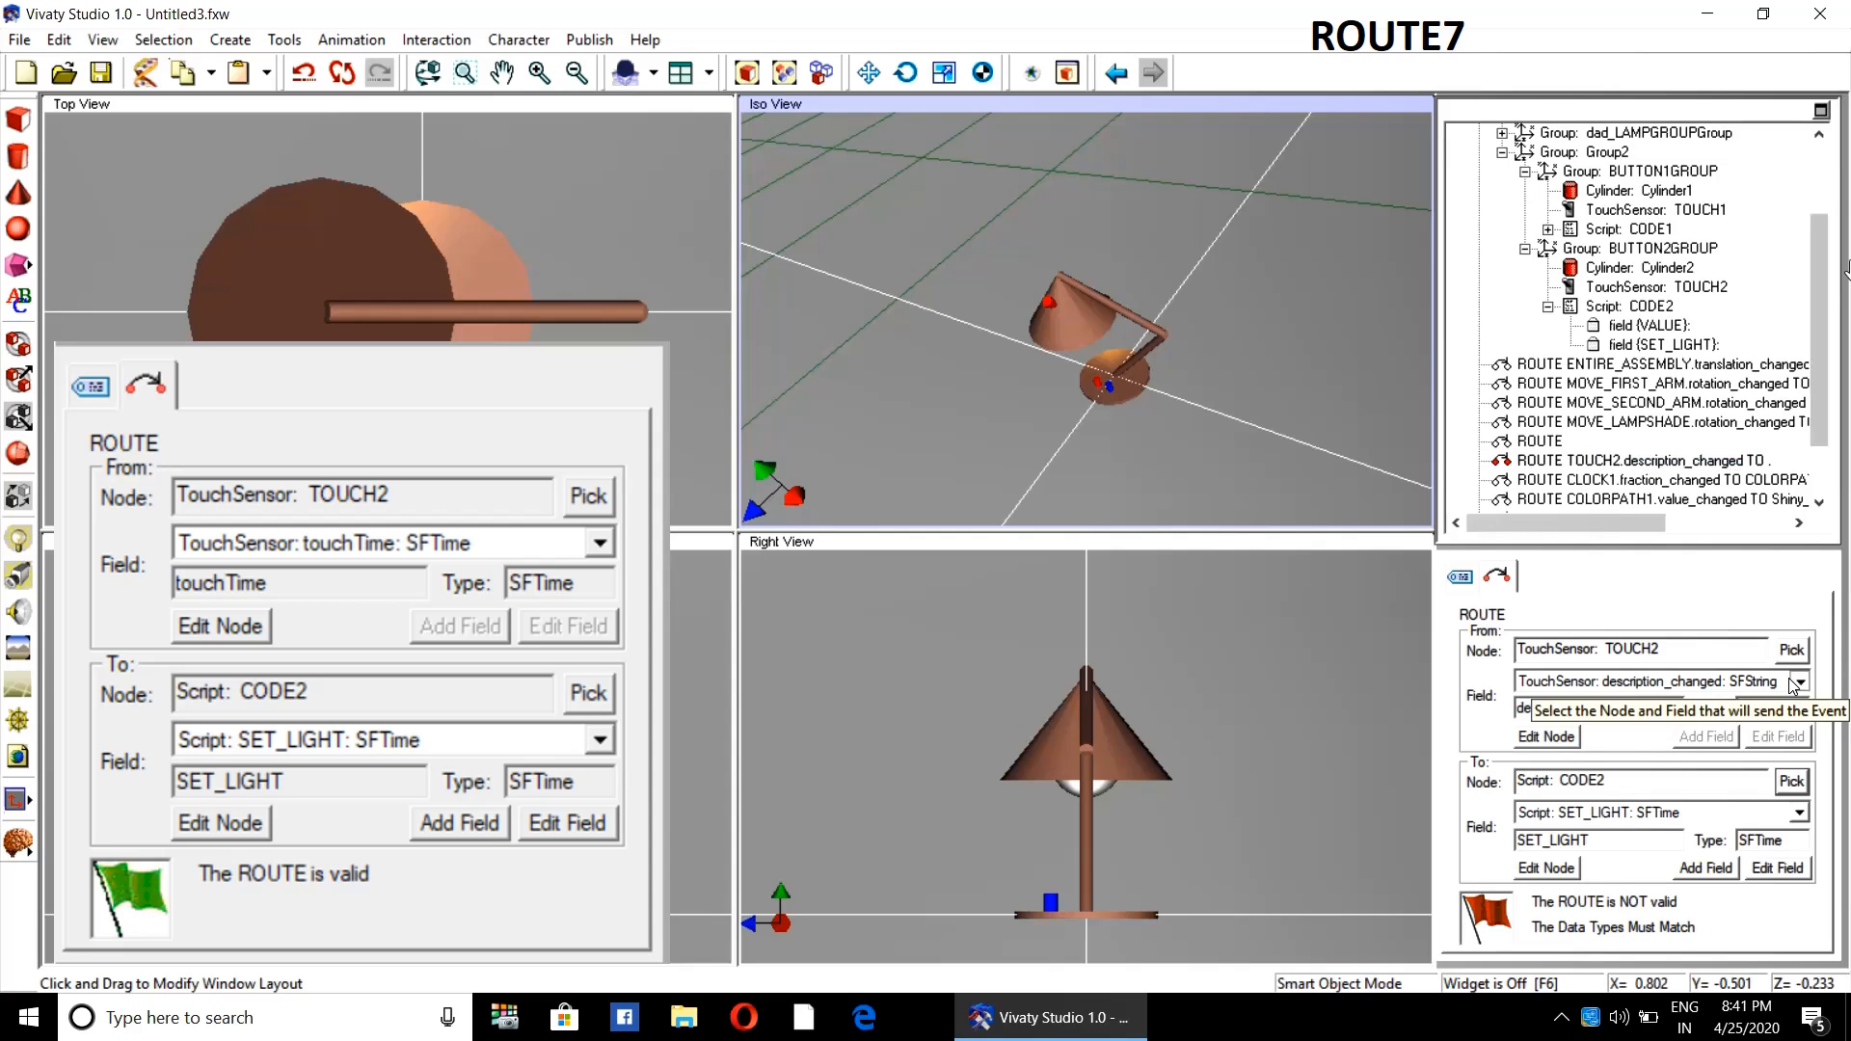
left_click(1737, 812)
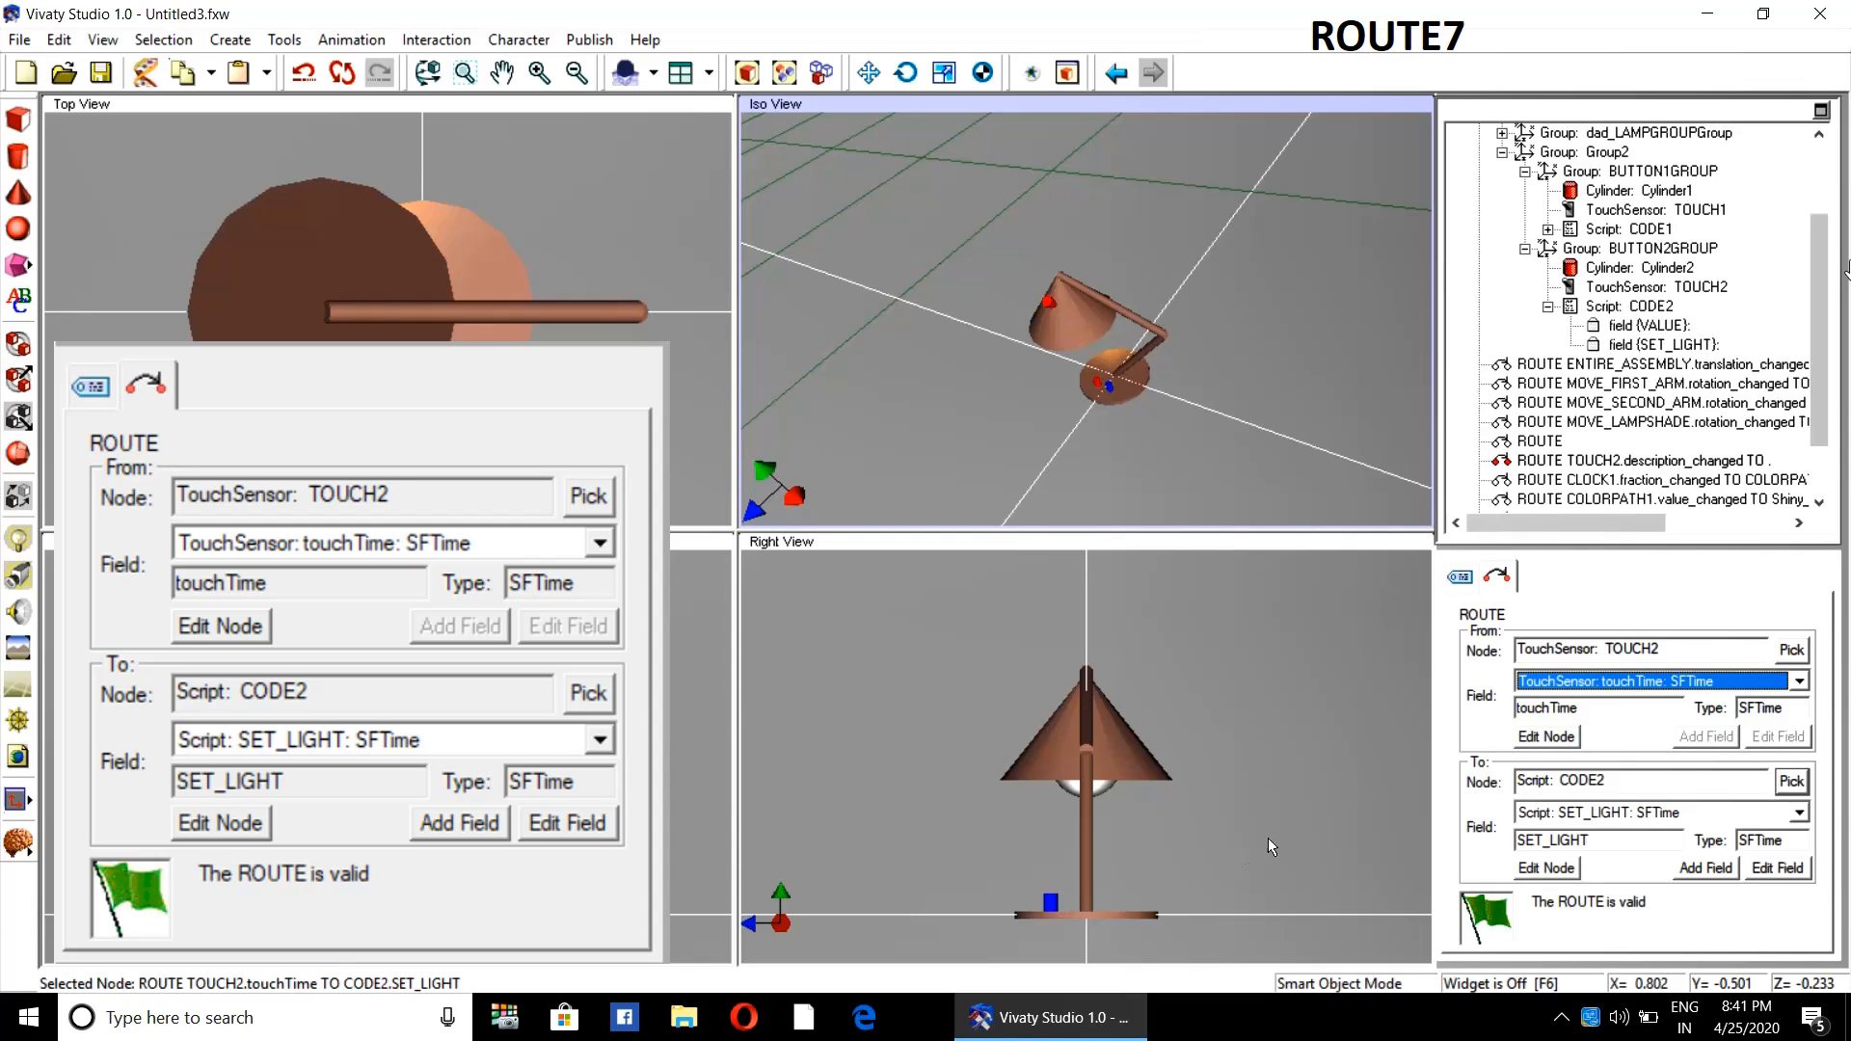
left_click(1263, 785)
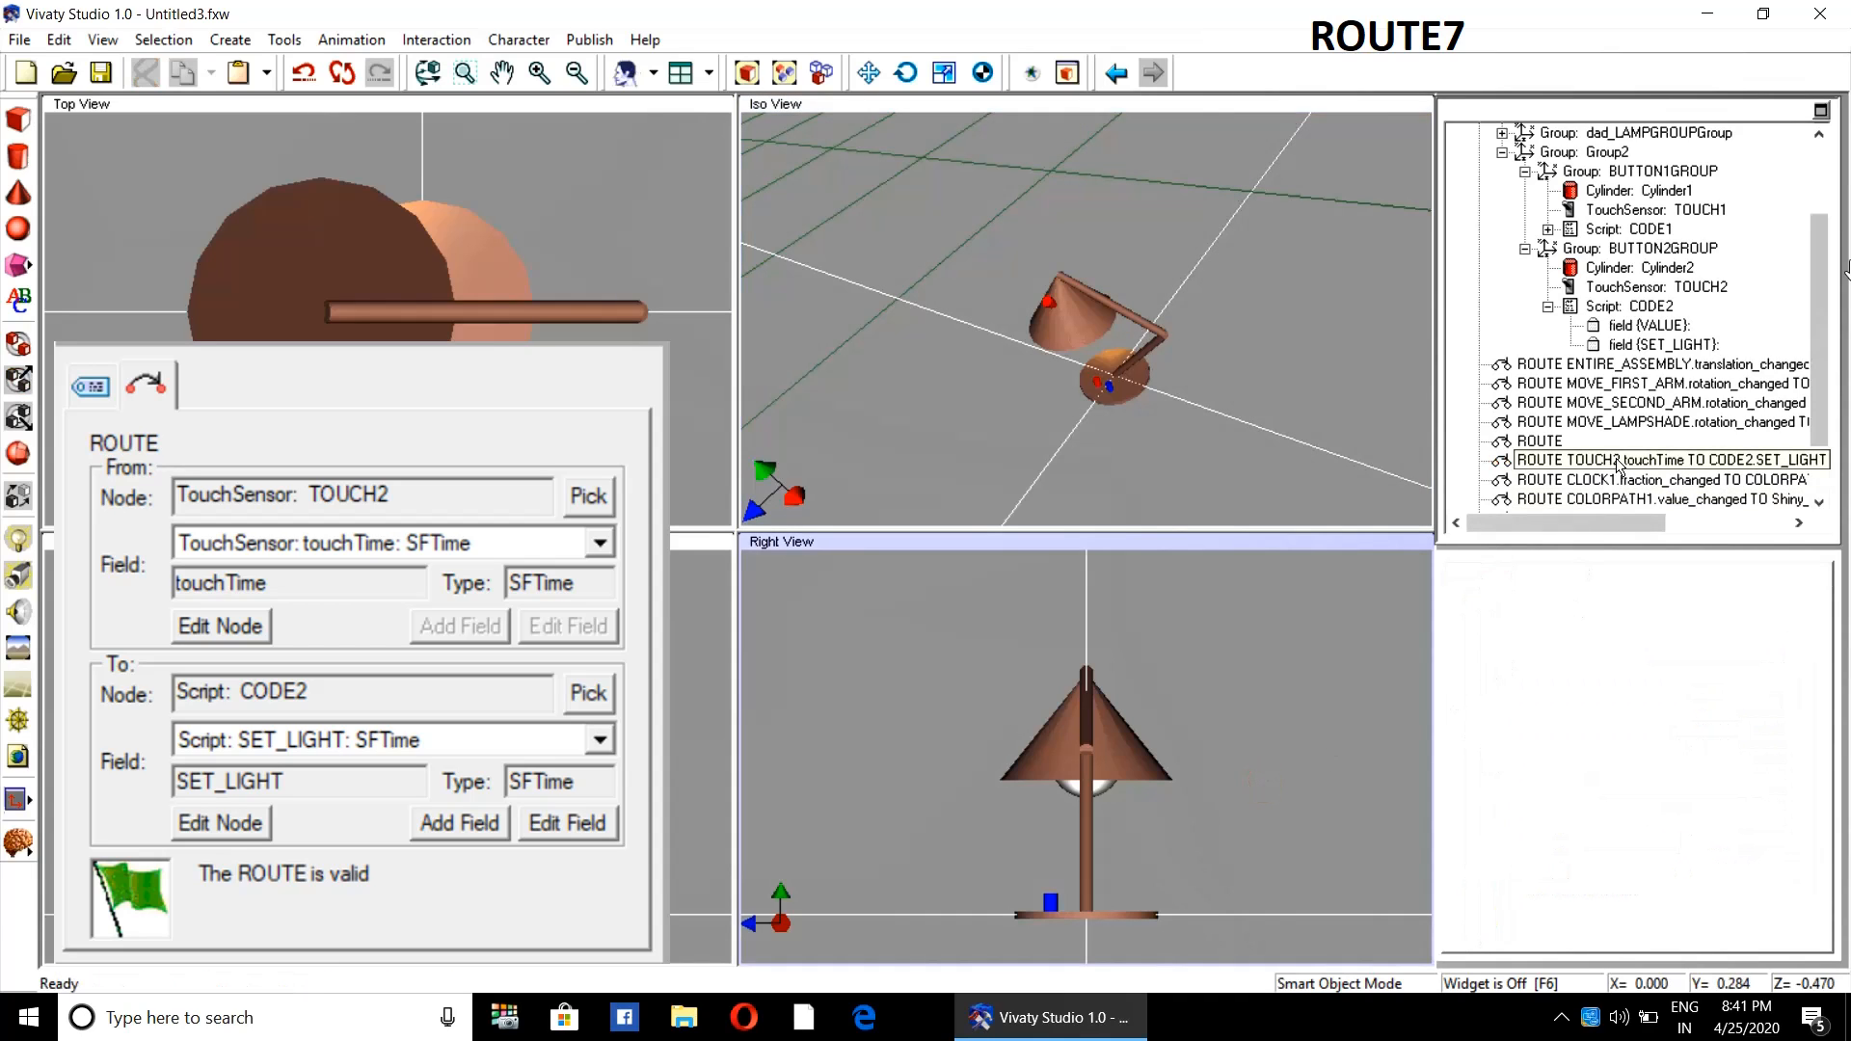
left_click(1619, 463)
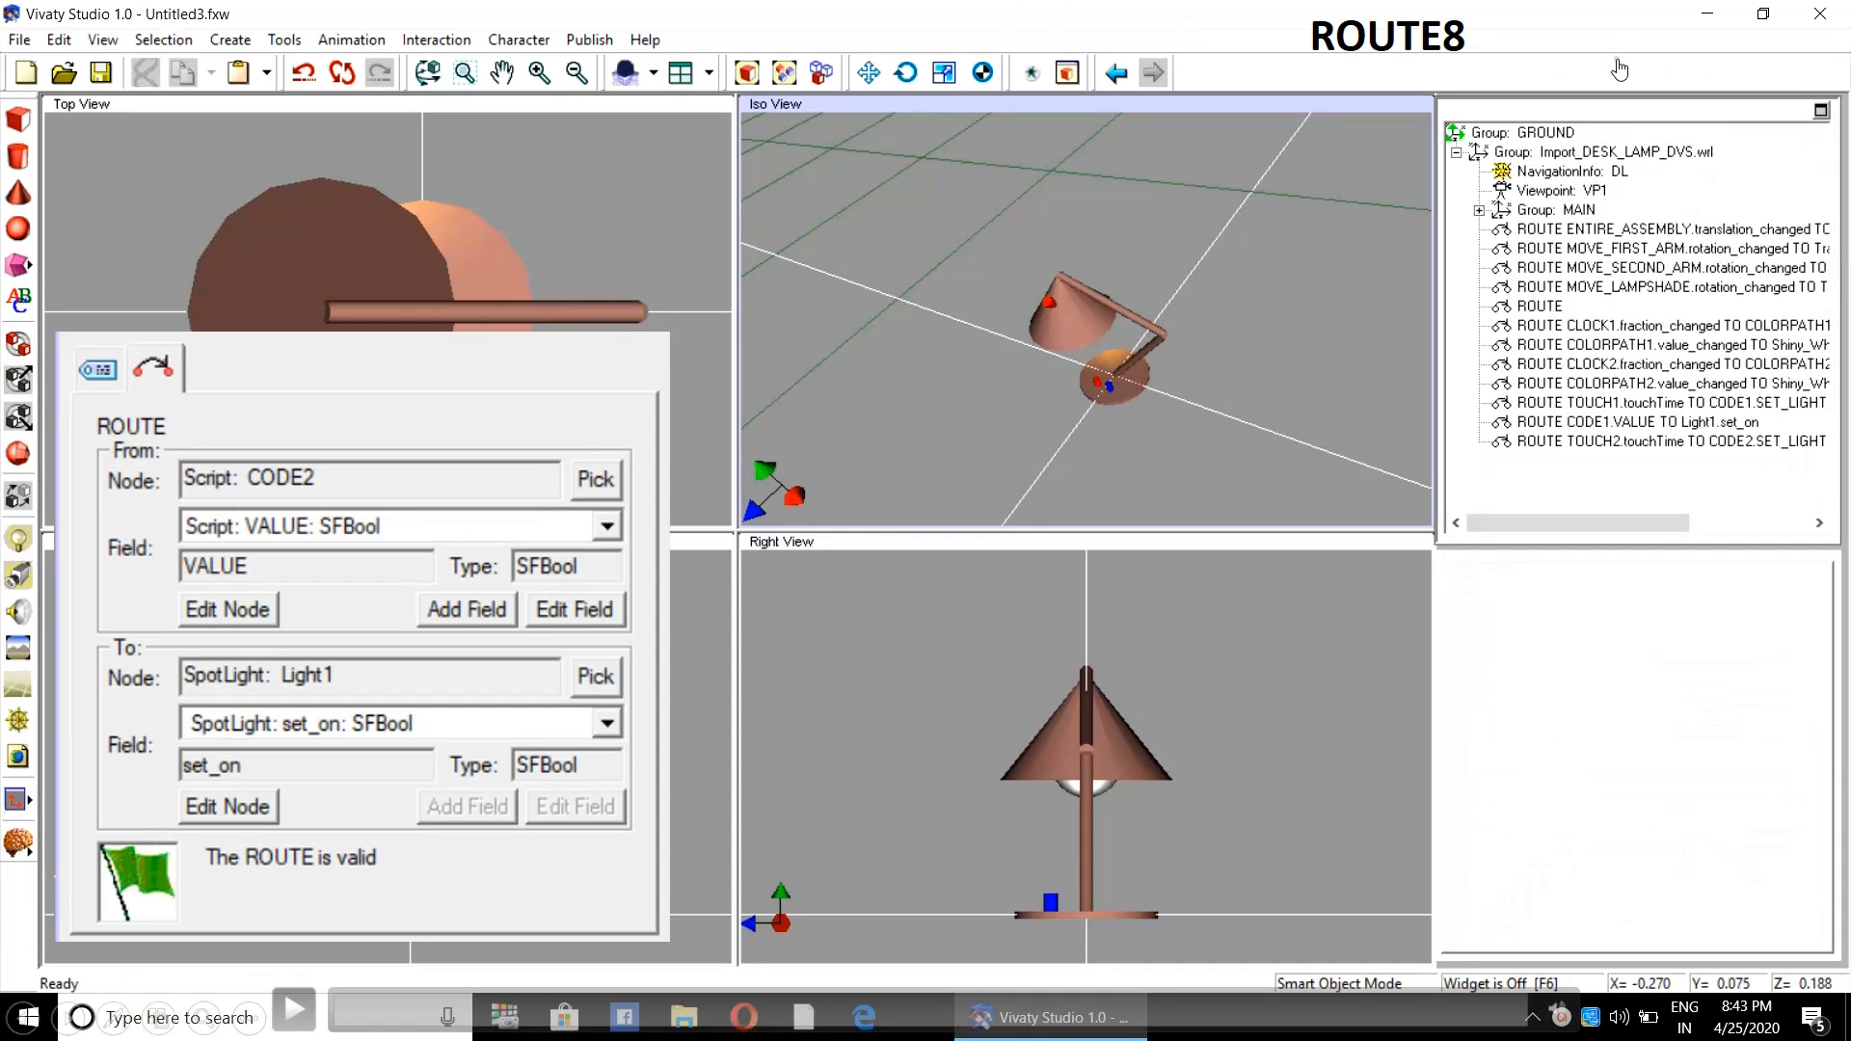
- Select the blank ROUTE and expand MAIN through dad_LAMPGROUPGroup, BOTHARM, SECONDARM and END_PIECE down to the contents of Group1
left_click(1540, 305)
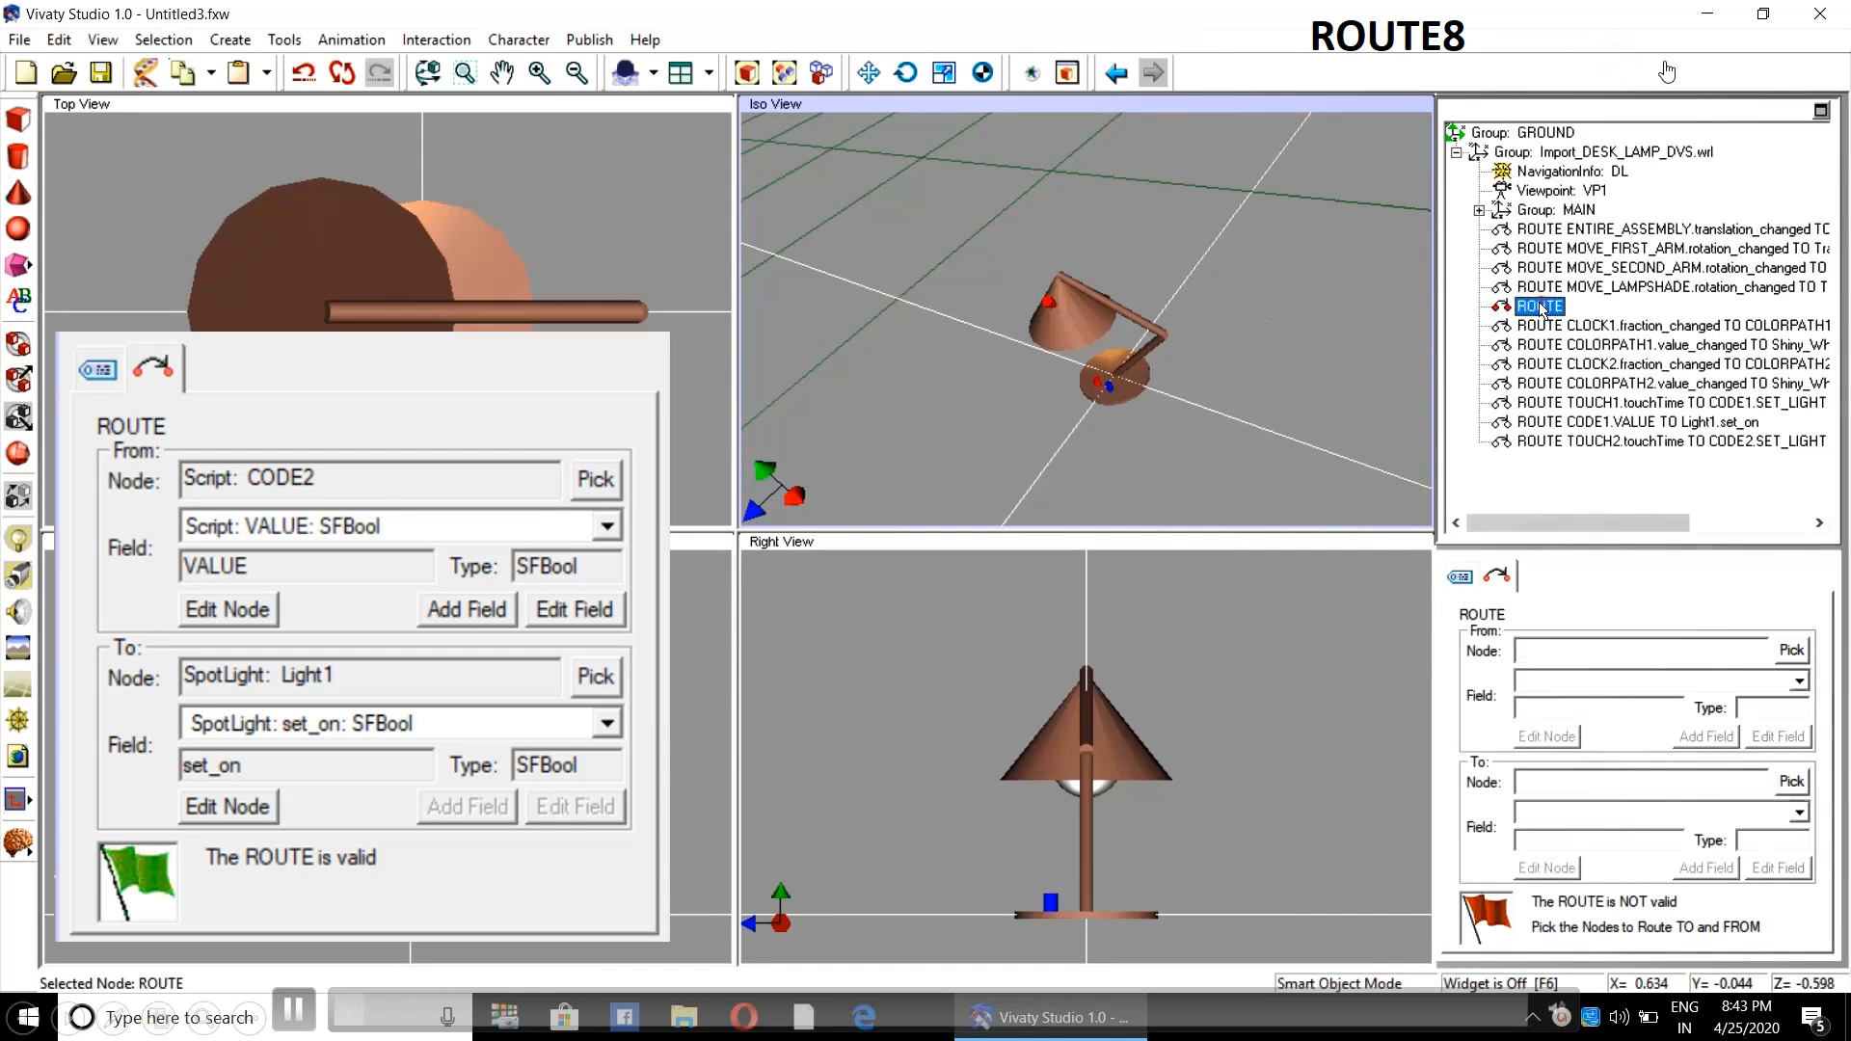
left_click(1791, 650)
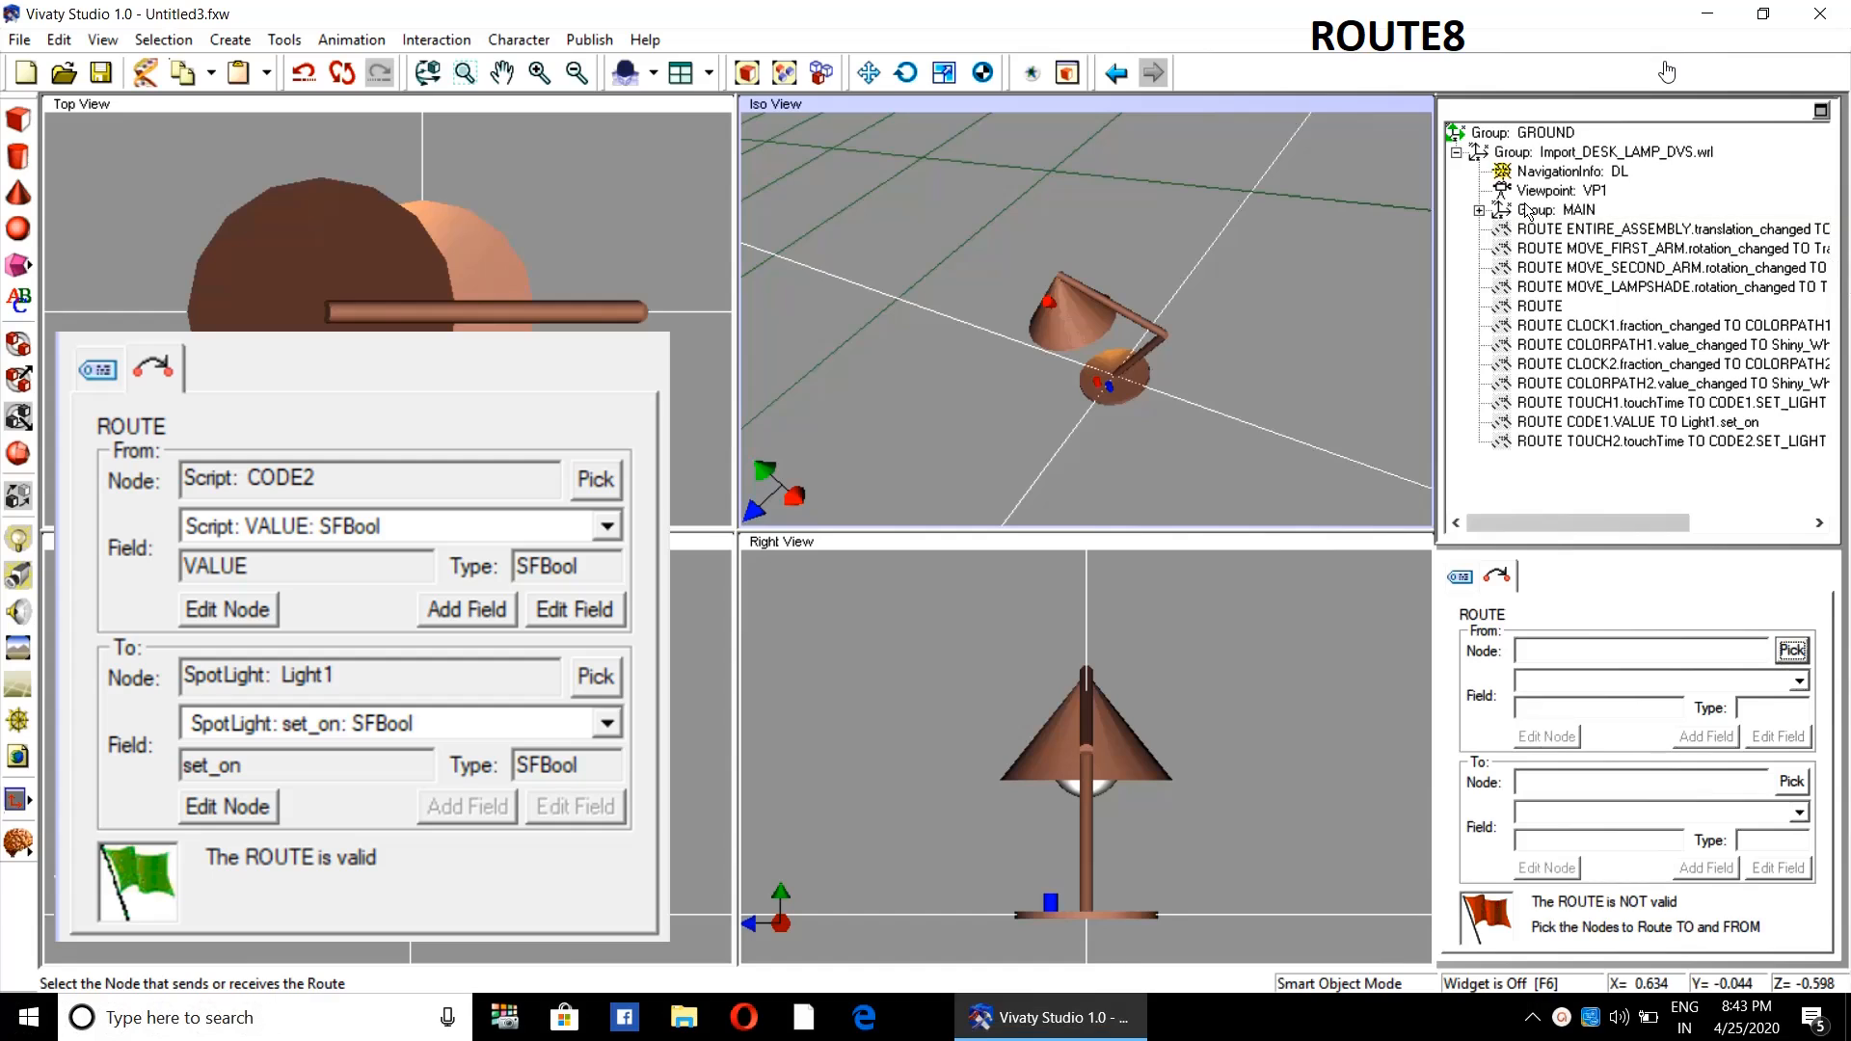
left_click(1480, 211)
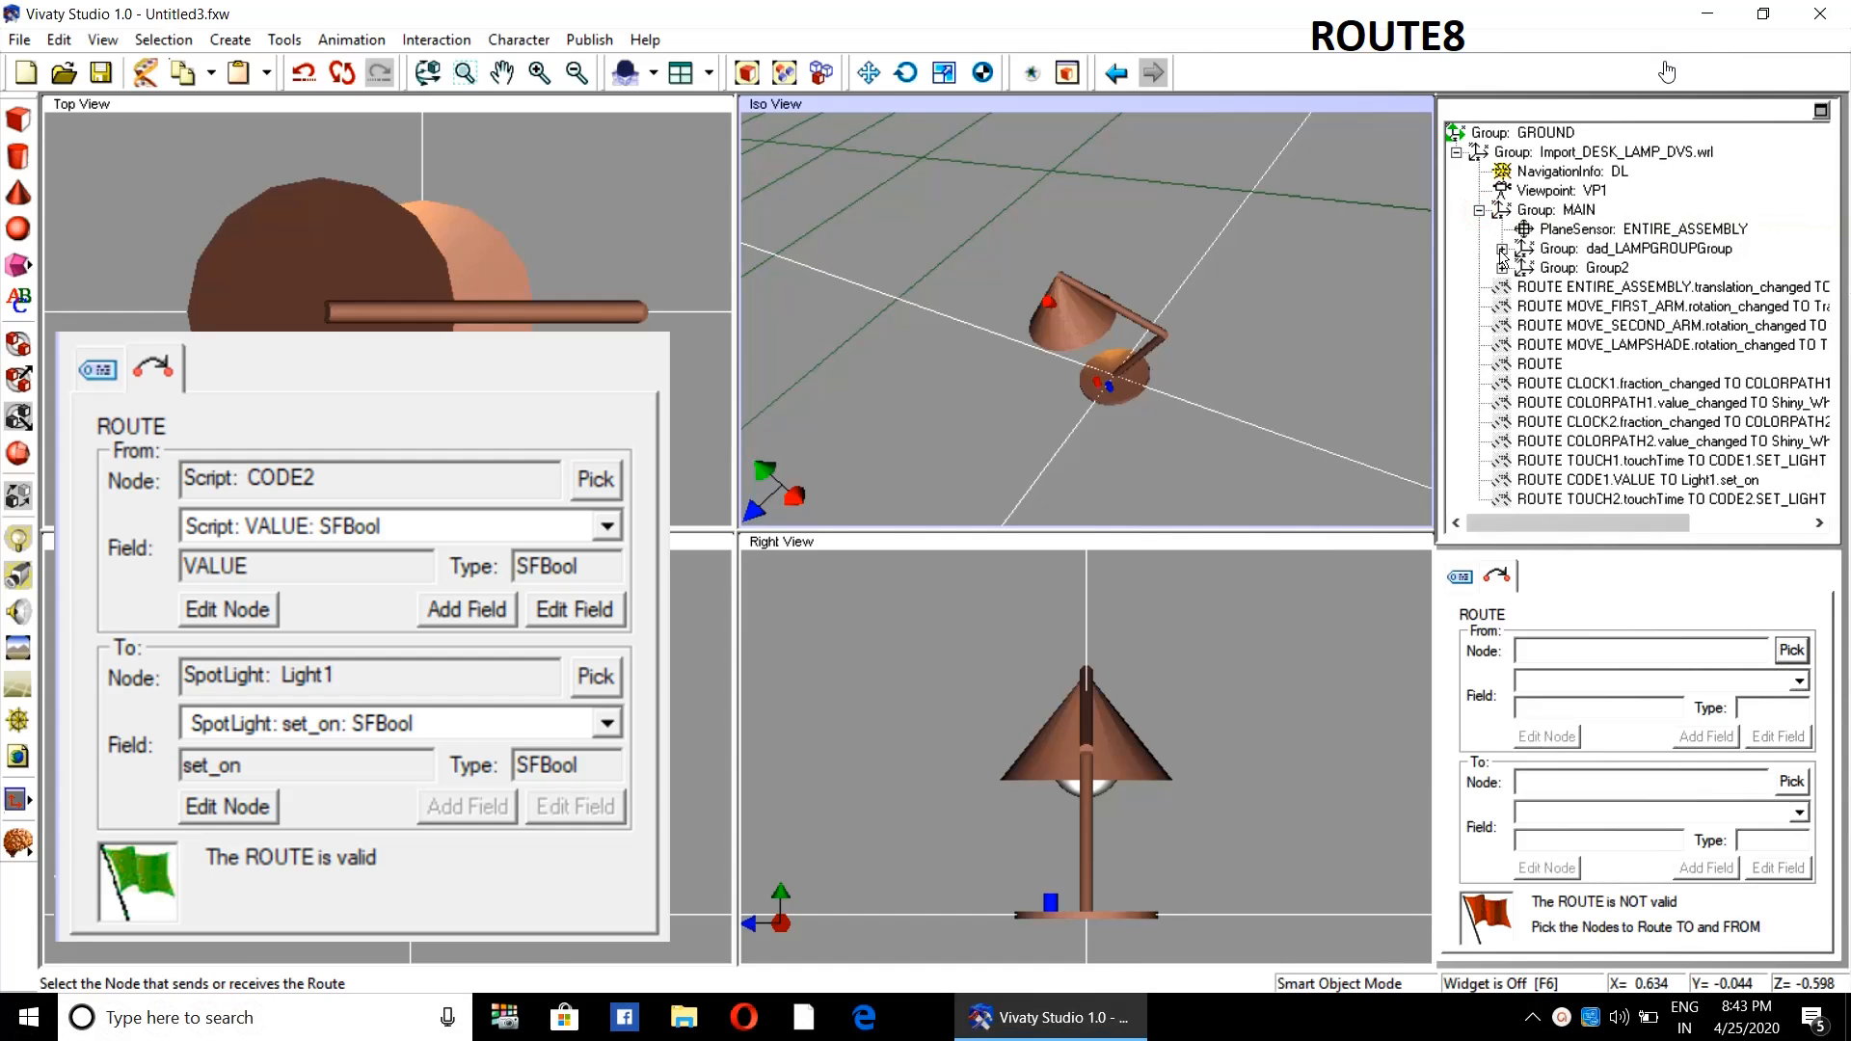
left_click(1501, 250)
left_click(1524, 289)
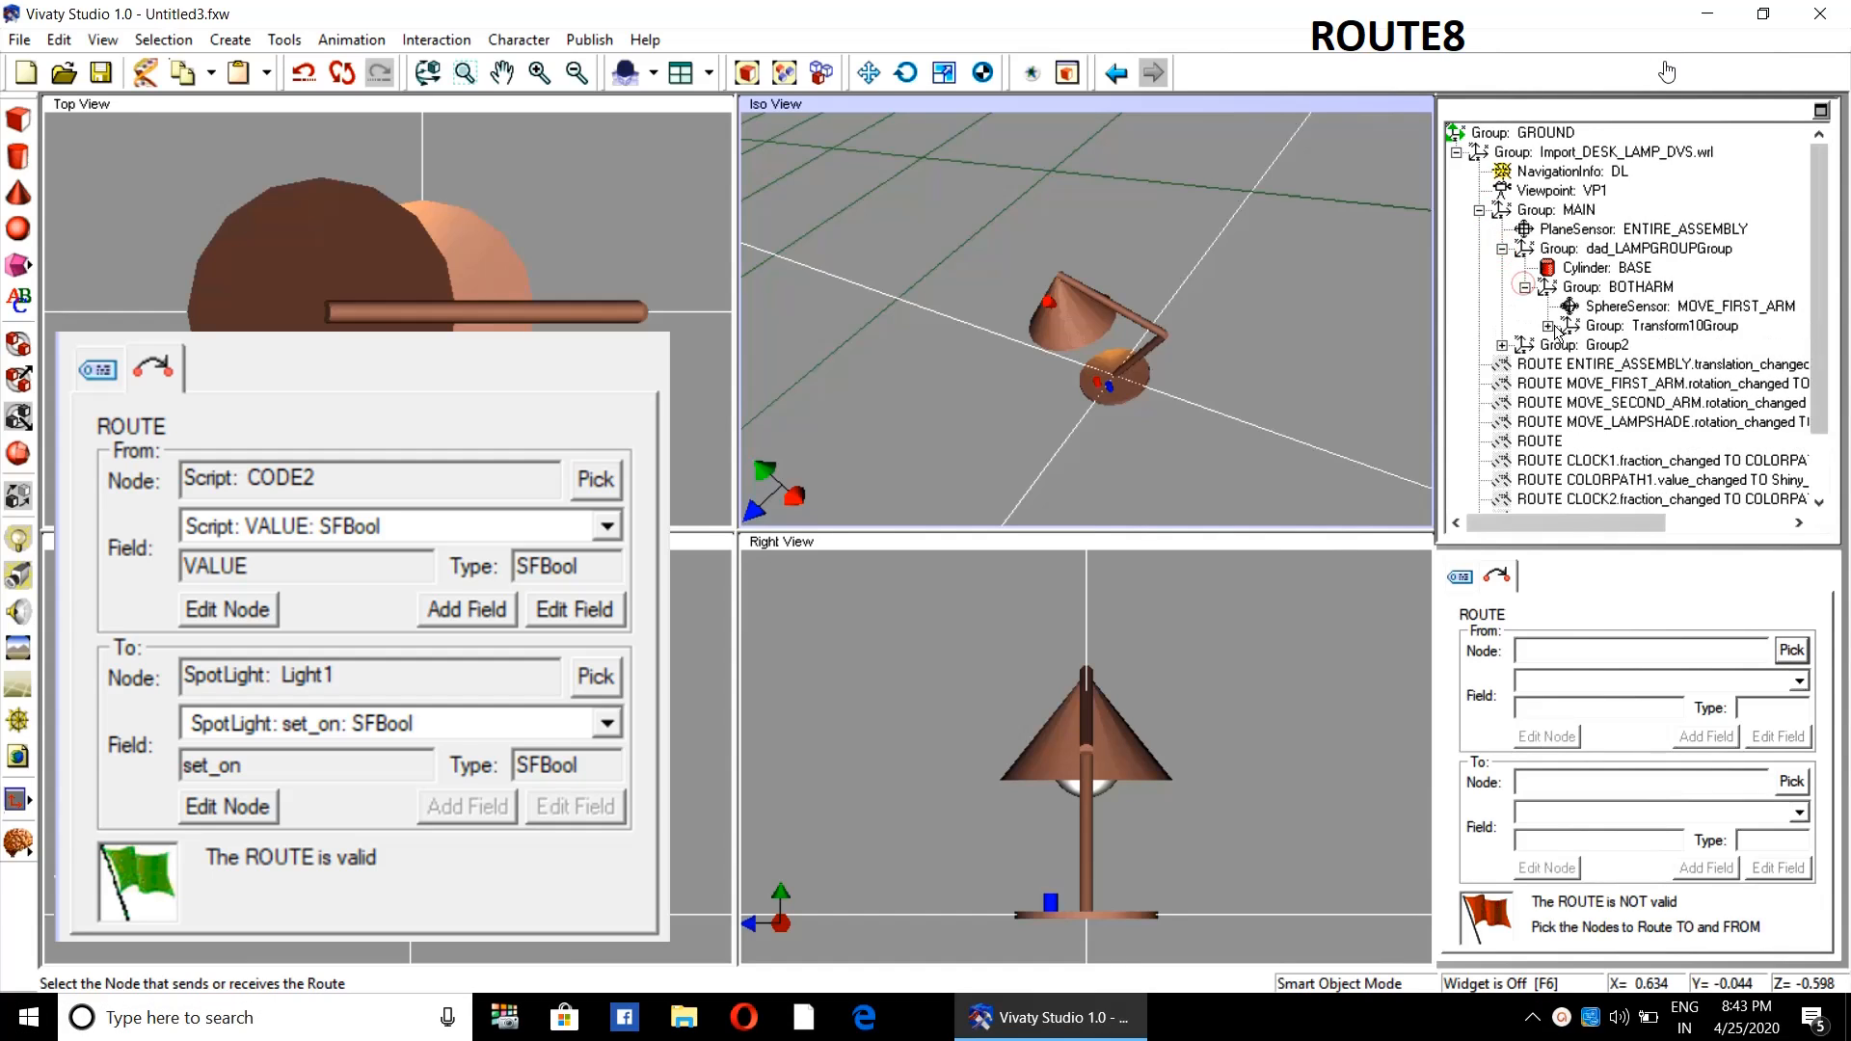
left_click(1547, 327)
left_click(1571, 365)
left_click(1594, 404)
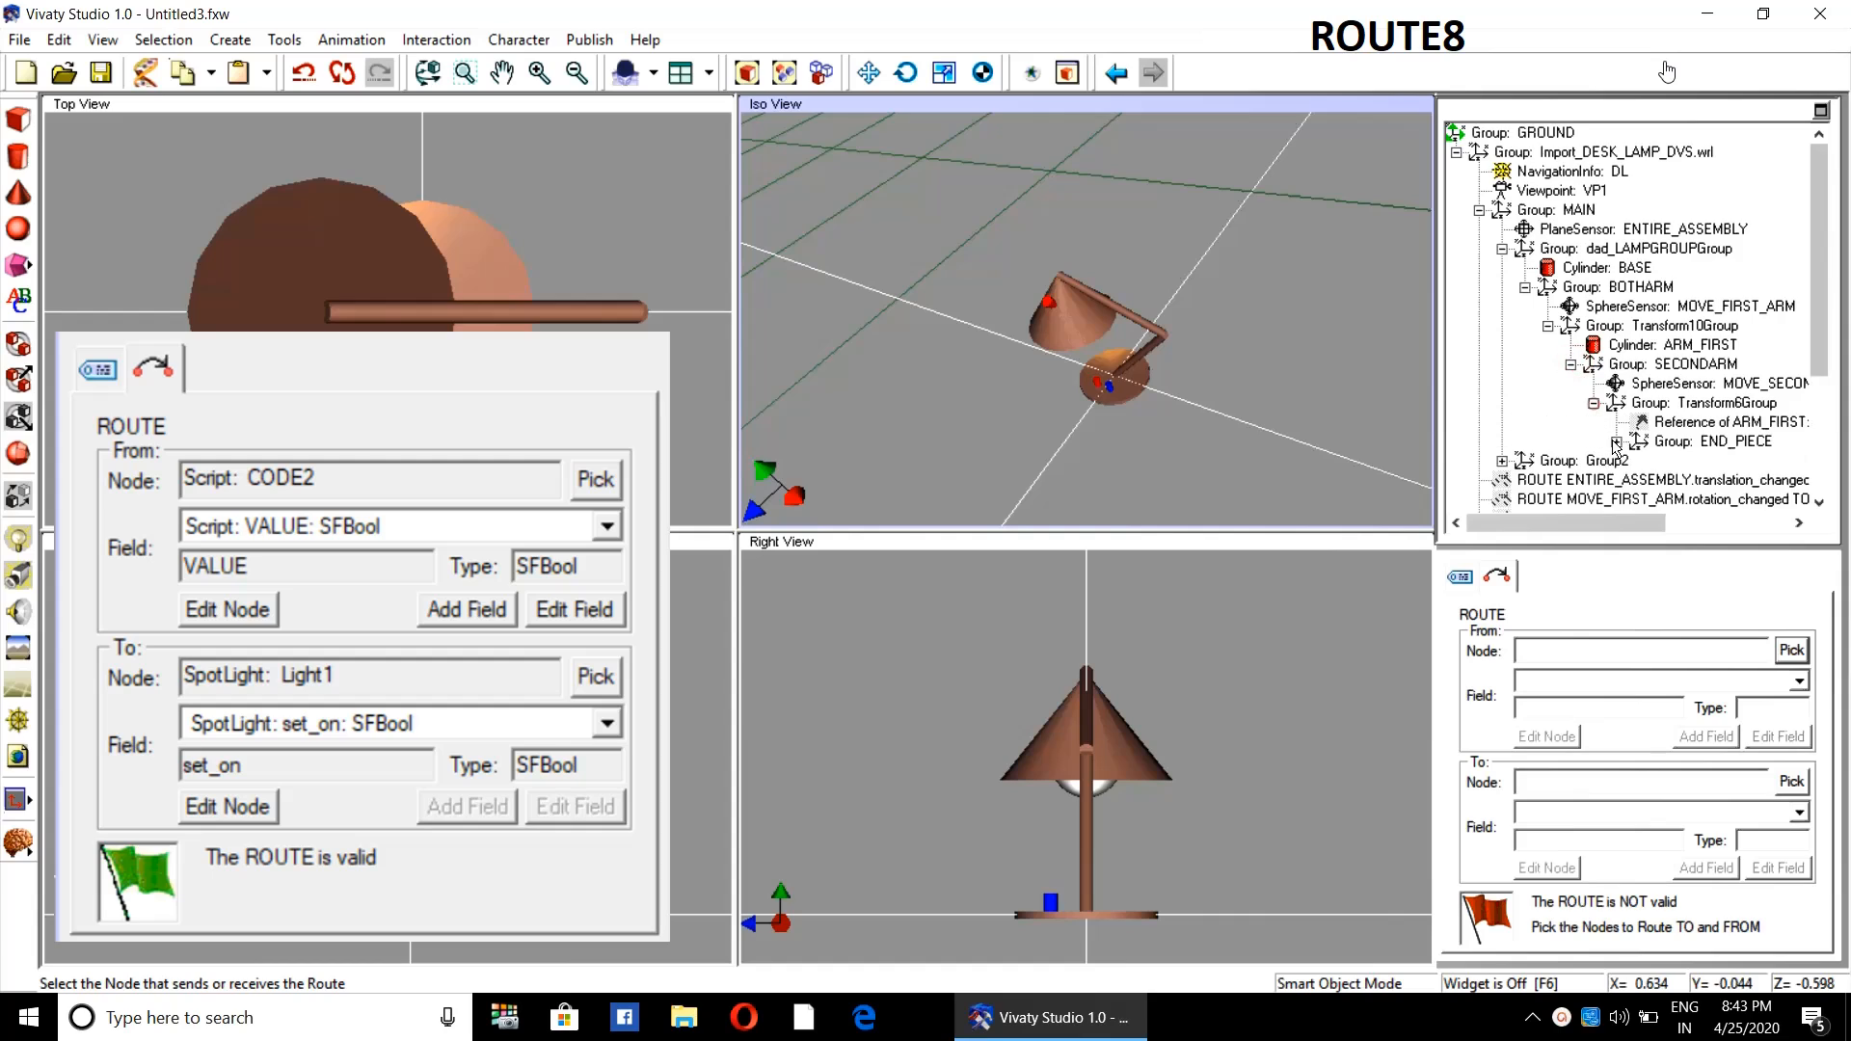
left_click(1617, 443)
left_click(1639, 480)
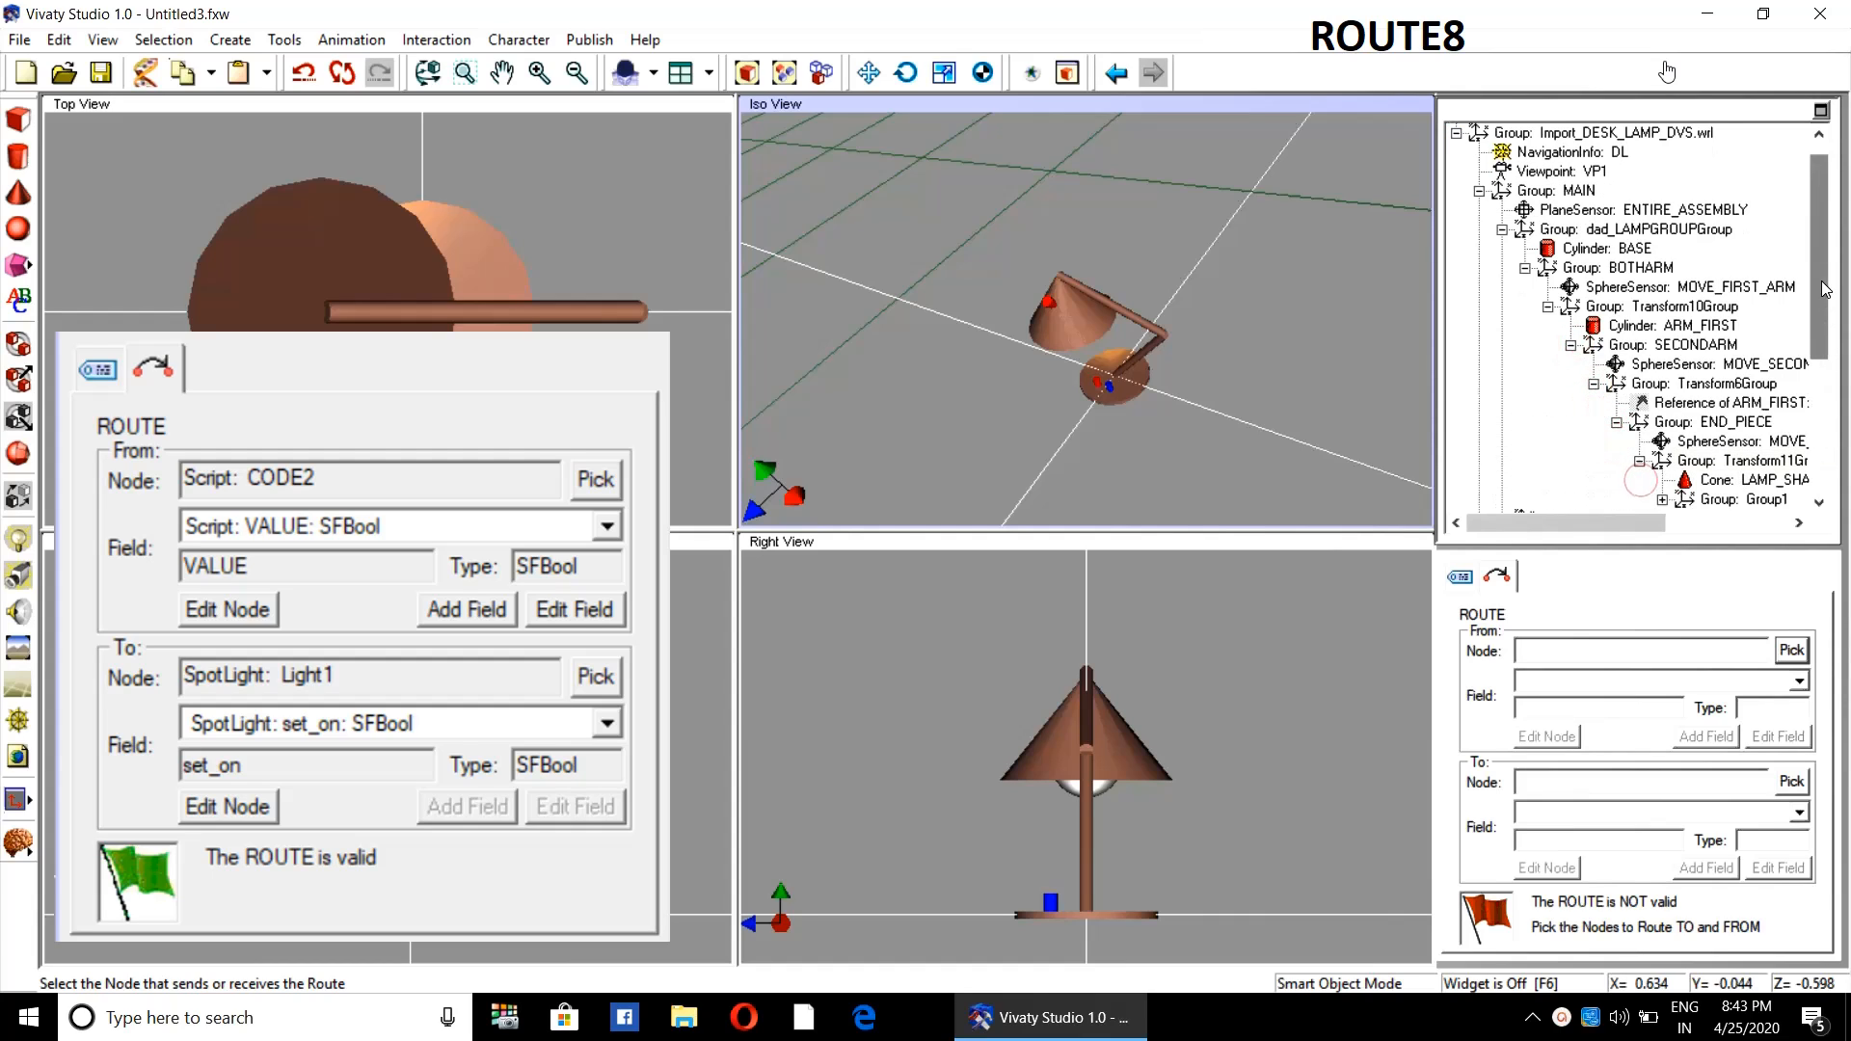
left_click_drag(1820, 280, 1795, 366)
left_click(1662, 326)
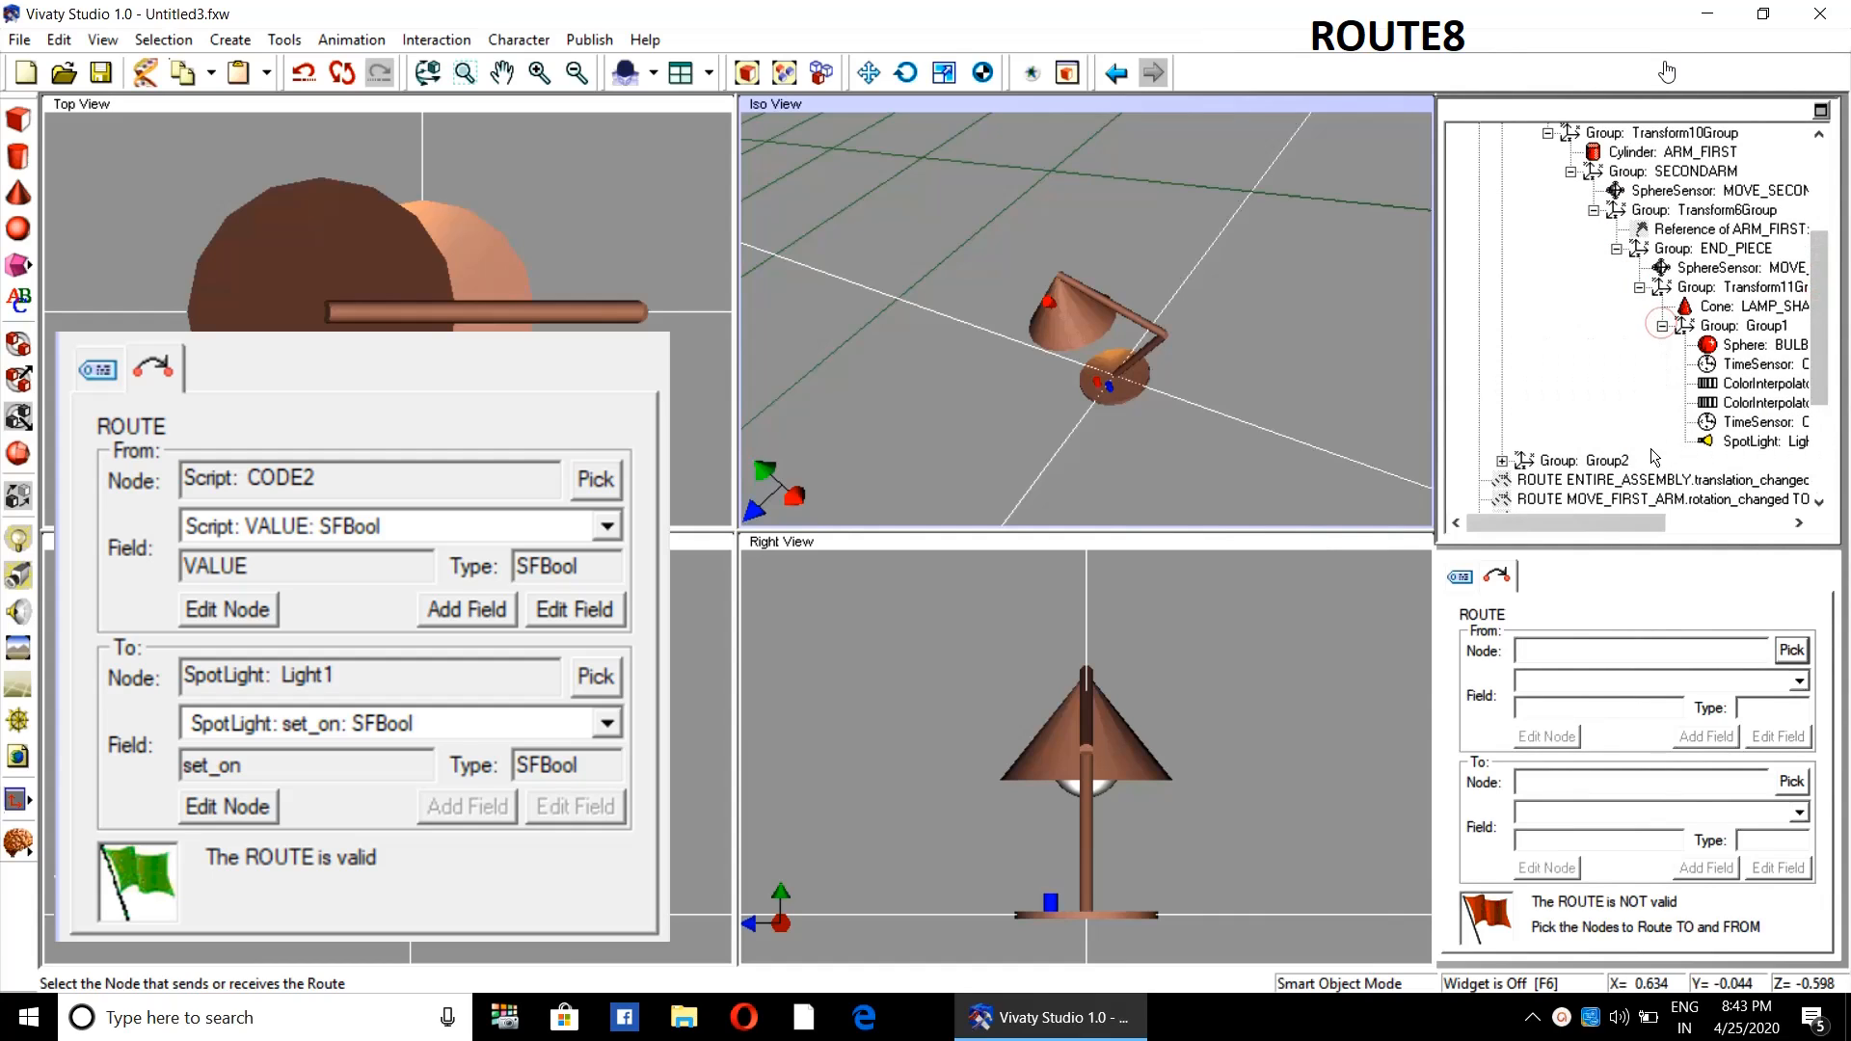
- Expand Group2 in the scene tree with both button groups, down to the fields of Scripts CODE1 and CODE2
left_click(1502, 461)
scroll(1561, 366, "down", 3)
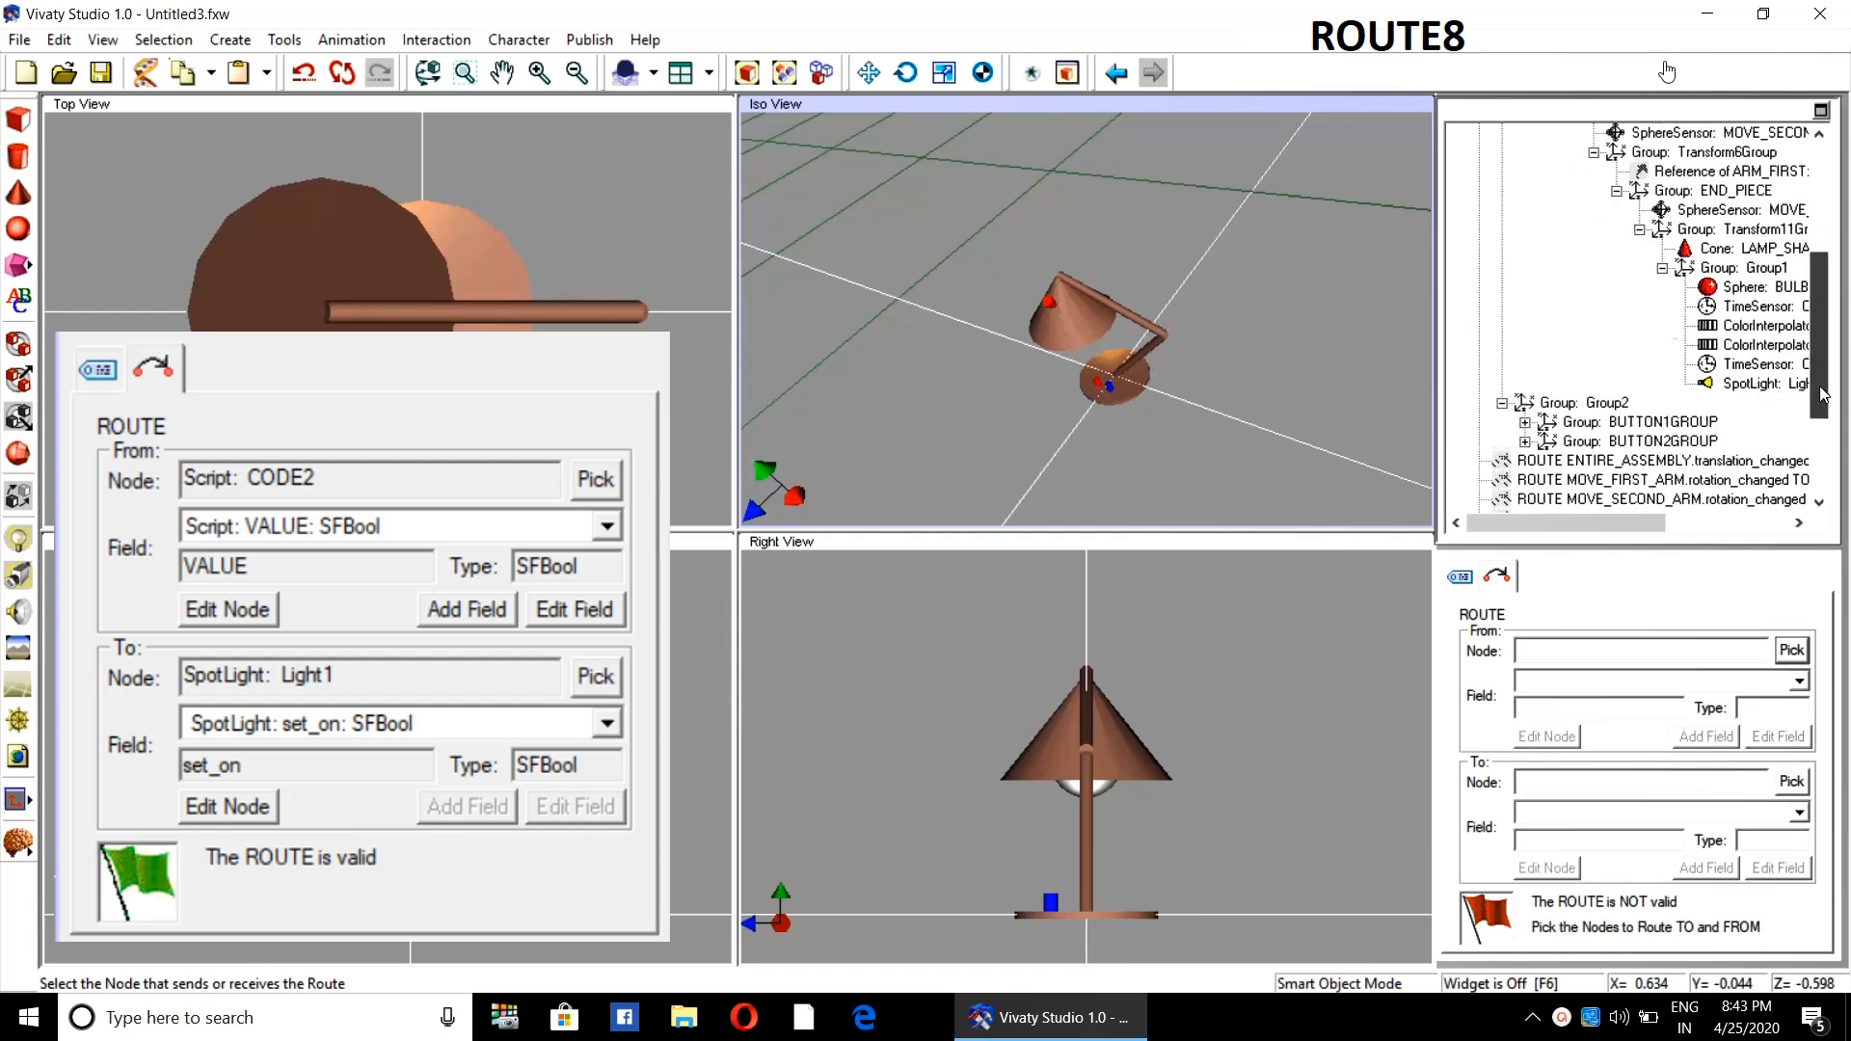
left_click(1525, 287)
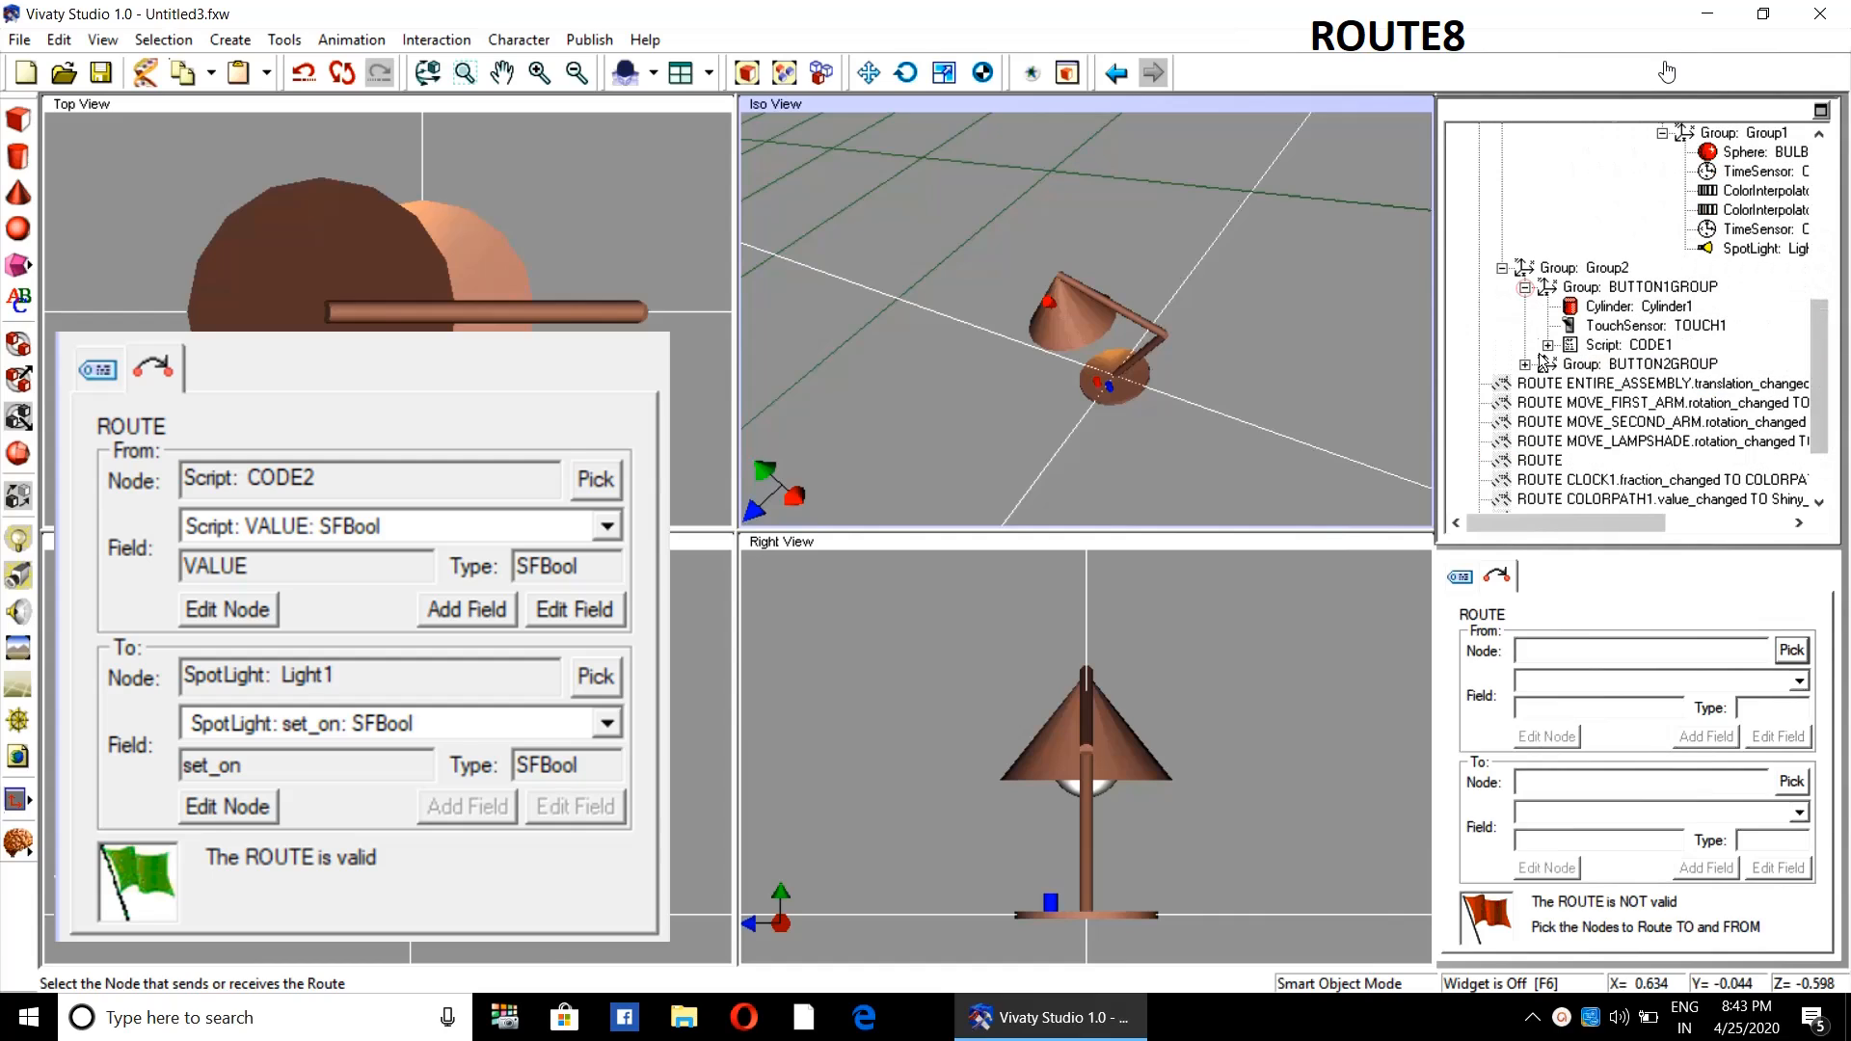
left_click(1547, 344)
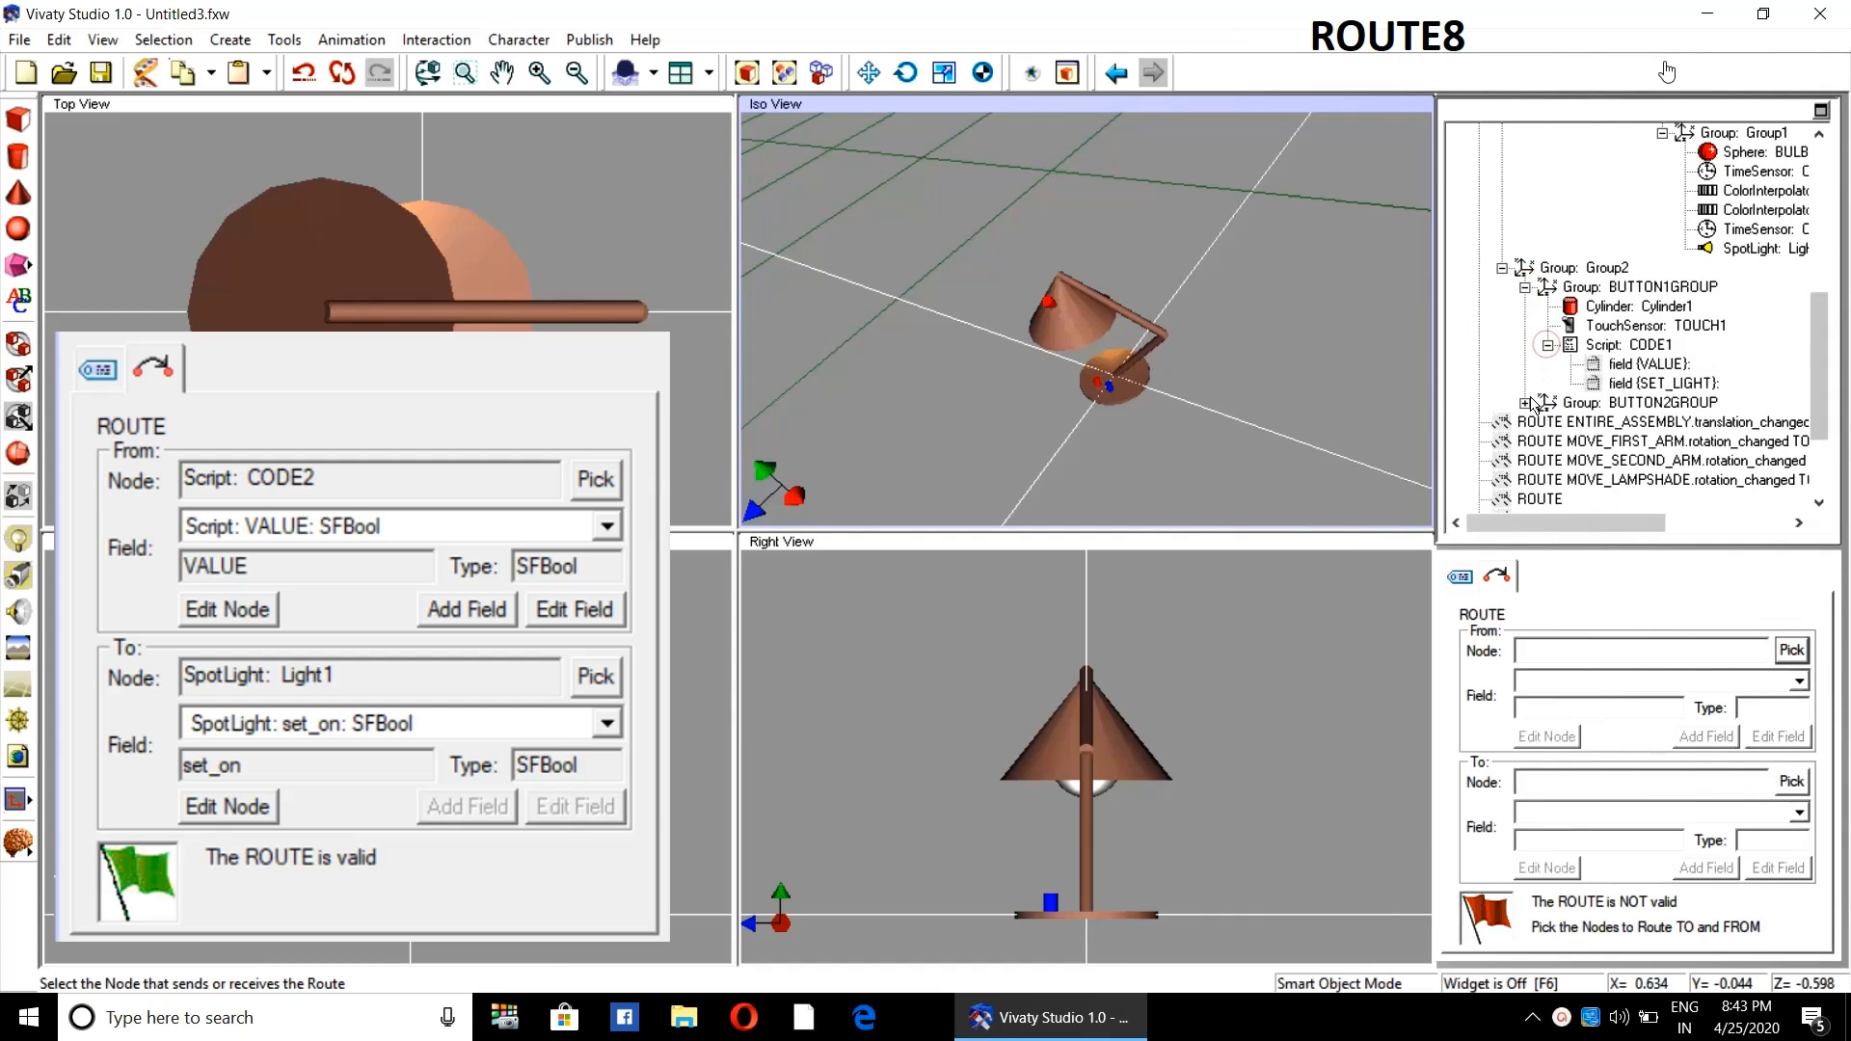
left_click(1524, 402)
left_click(1547, 459)
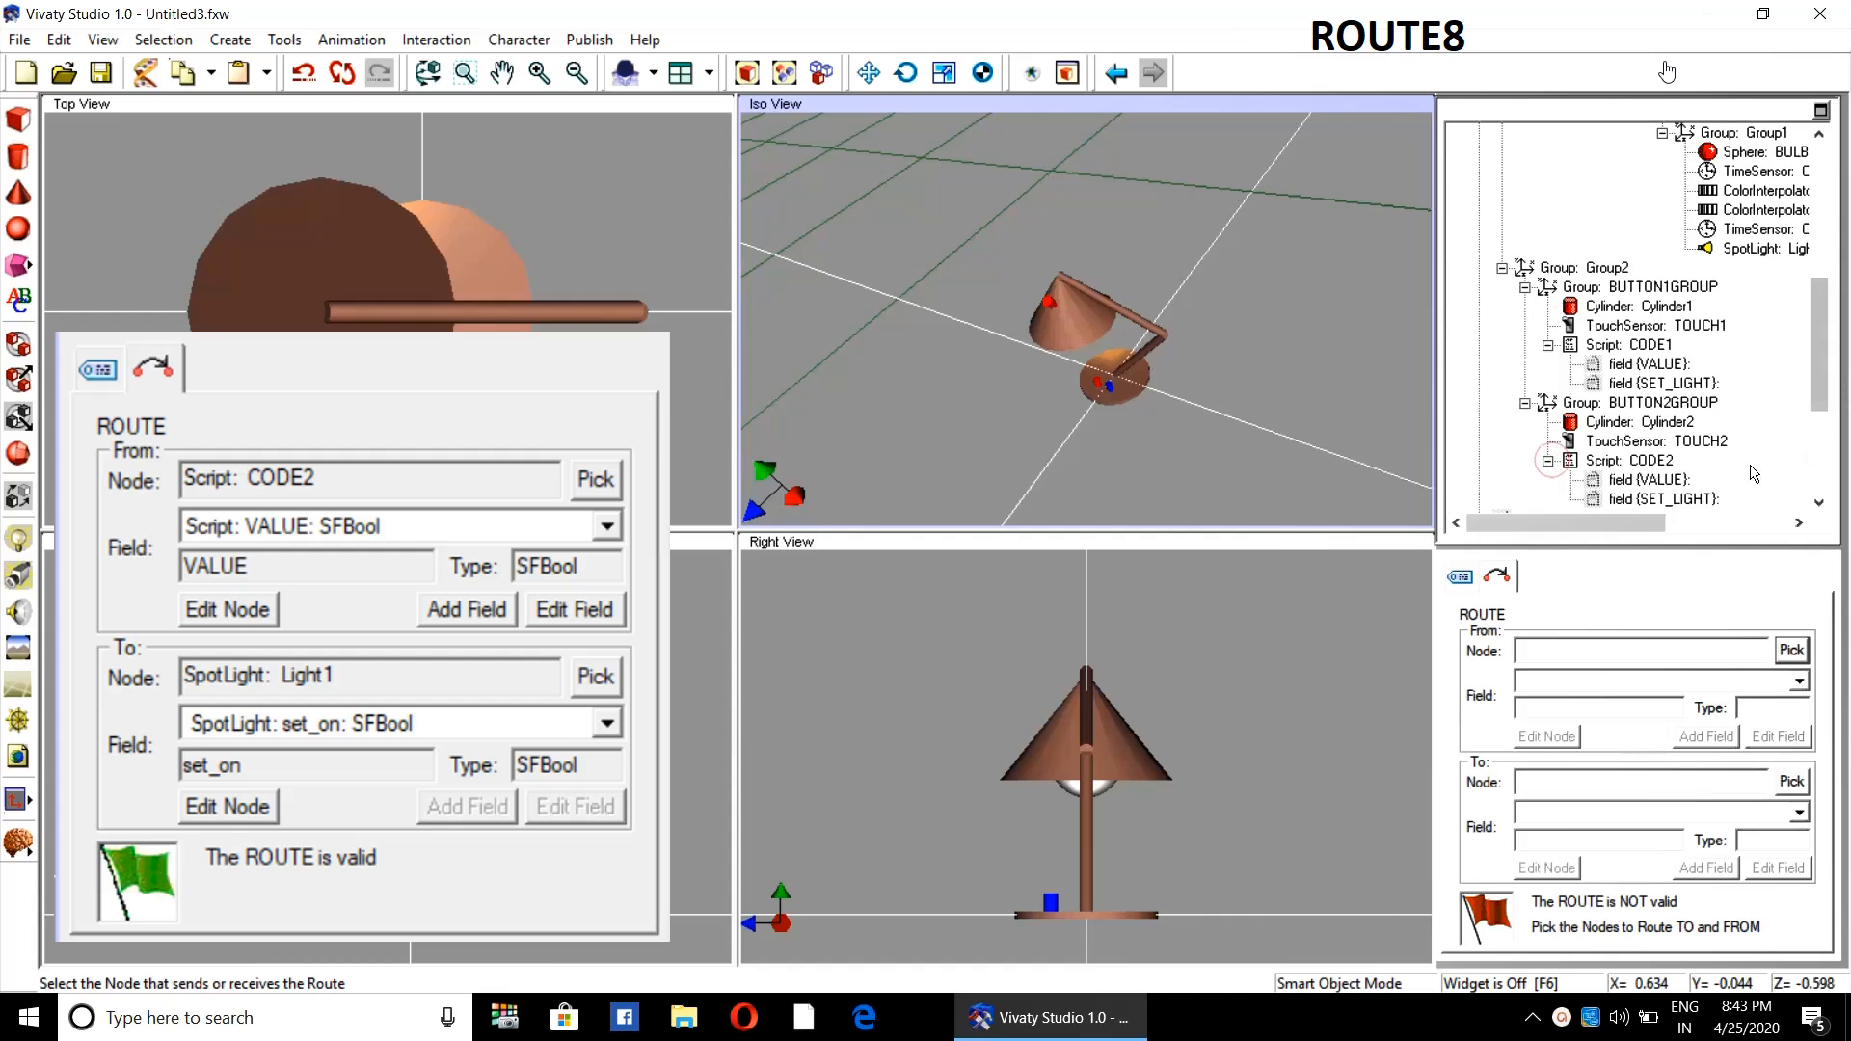
mouse_move(1633, 527)
left_mouse_down()
mouse_move(1745, 526)
mouse_move(1634, 532)
left_mouse_up()
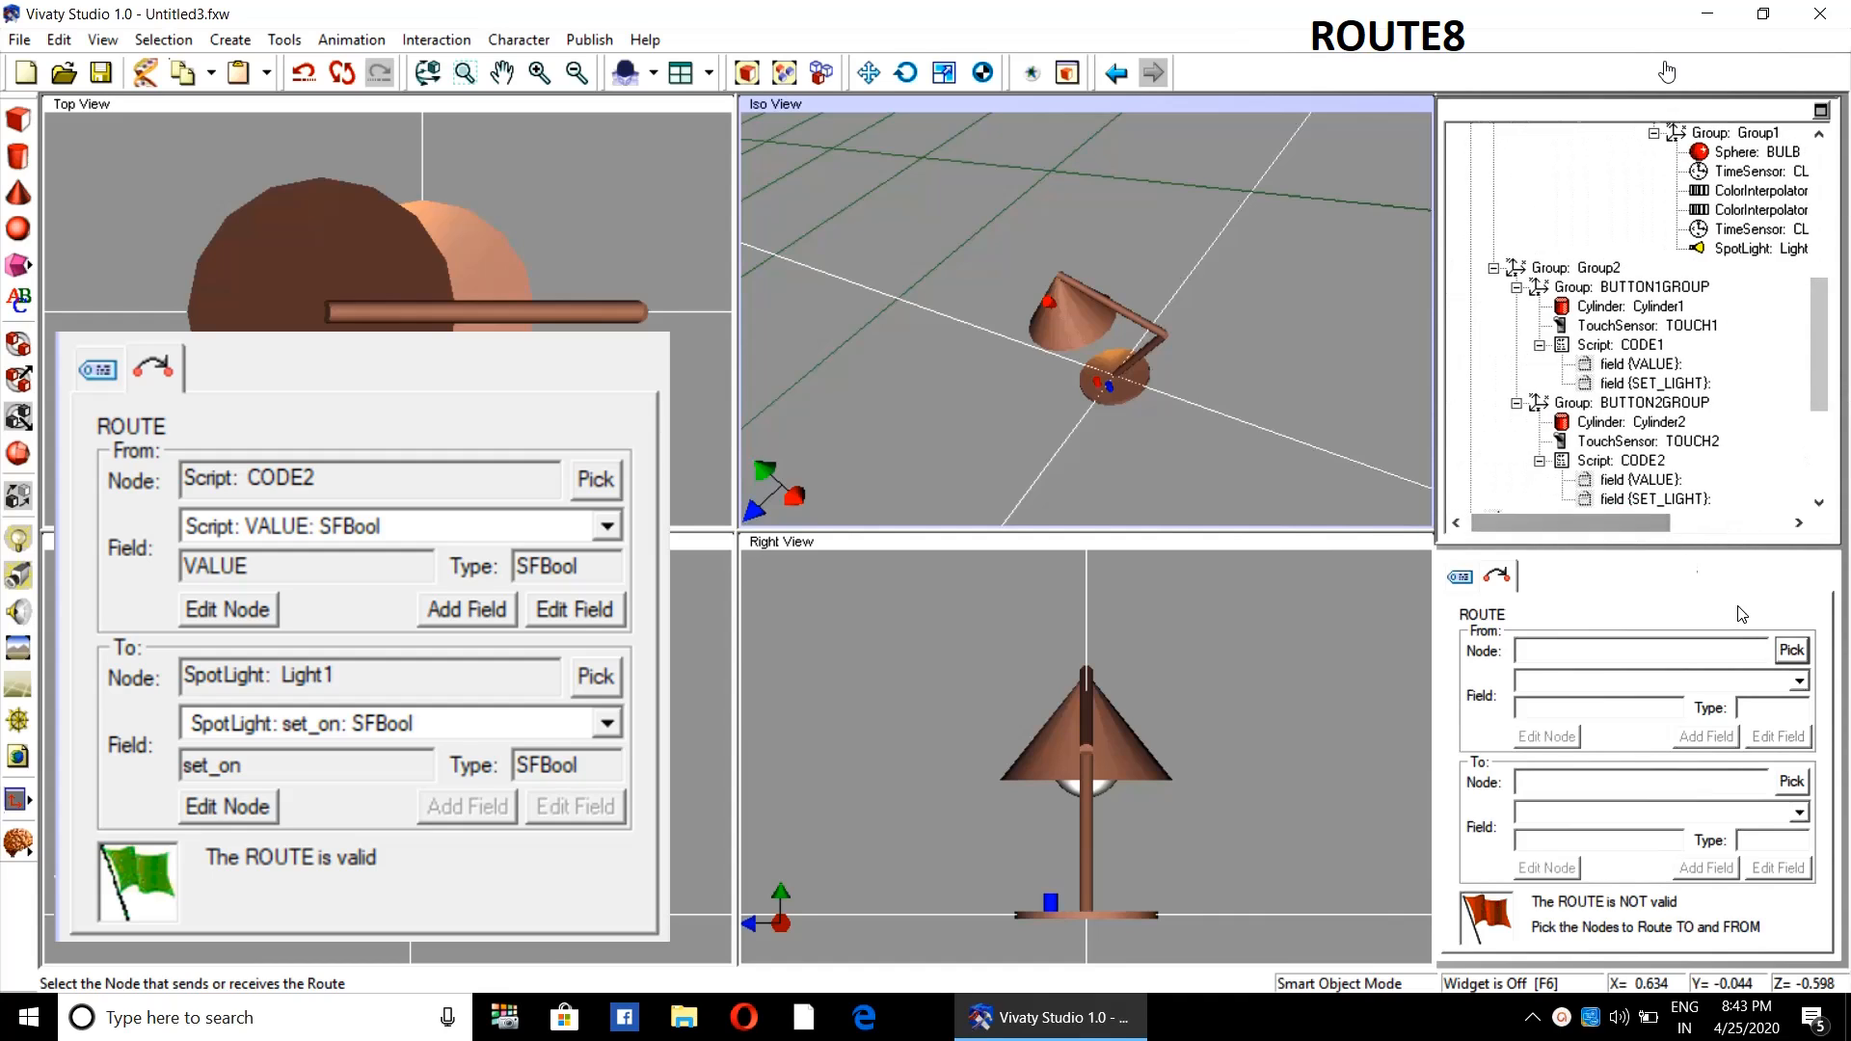
- Connect Script CODE2's VALUE to SpotLight Light1's set_on in the blank route, then reselect the route in the tree
left_click(1791, 650)
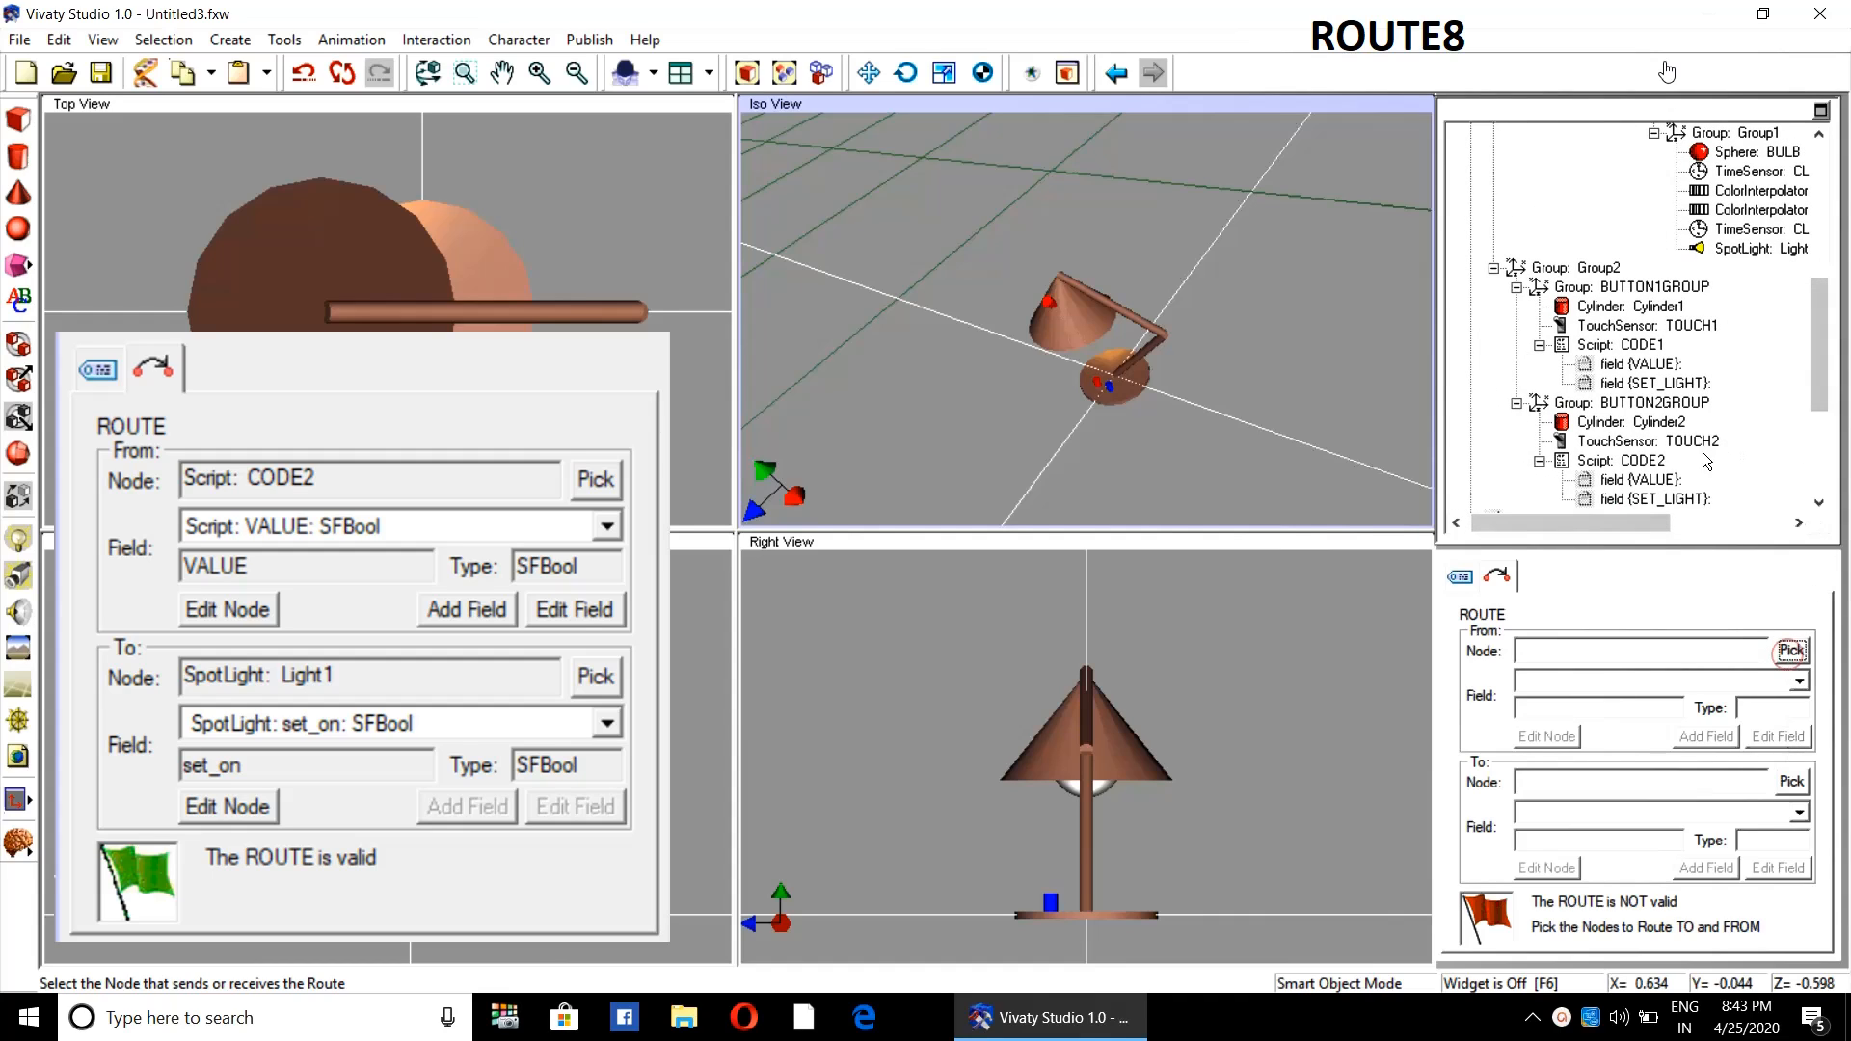
left_click(1625, 461)
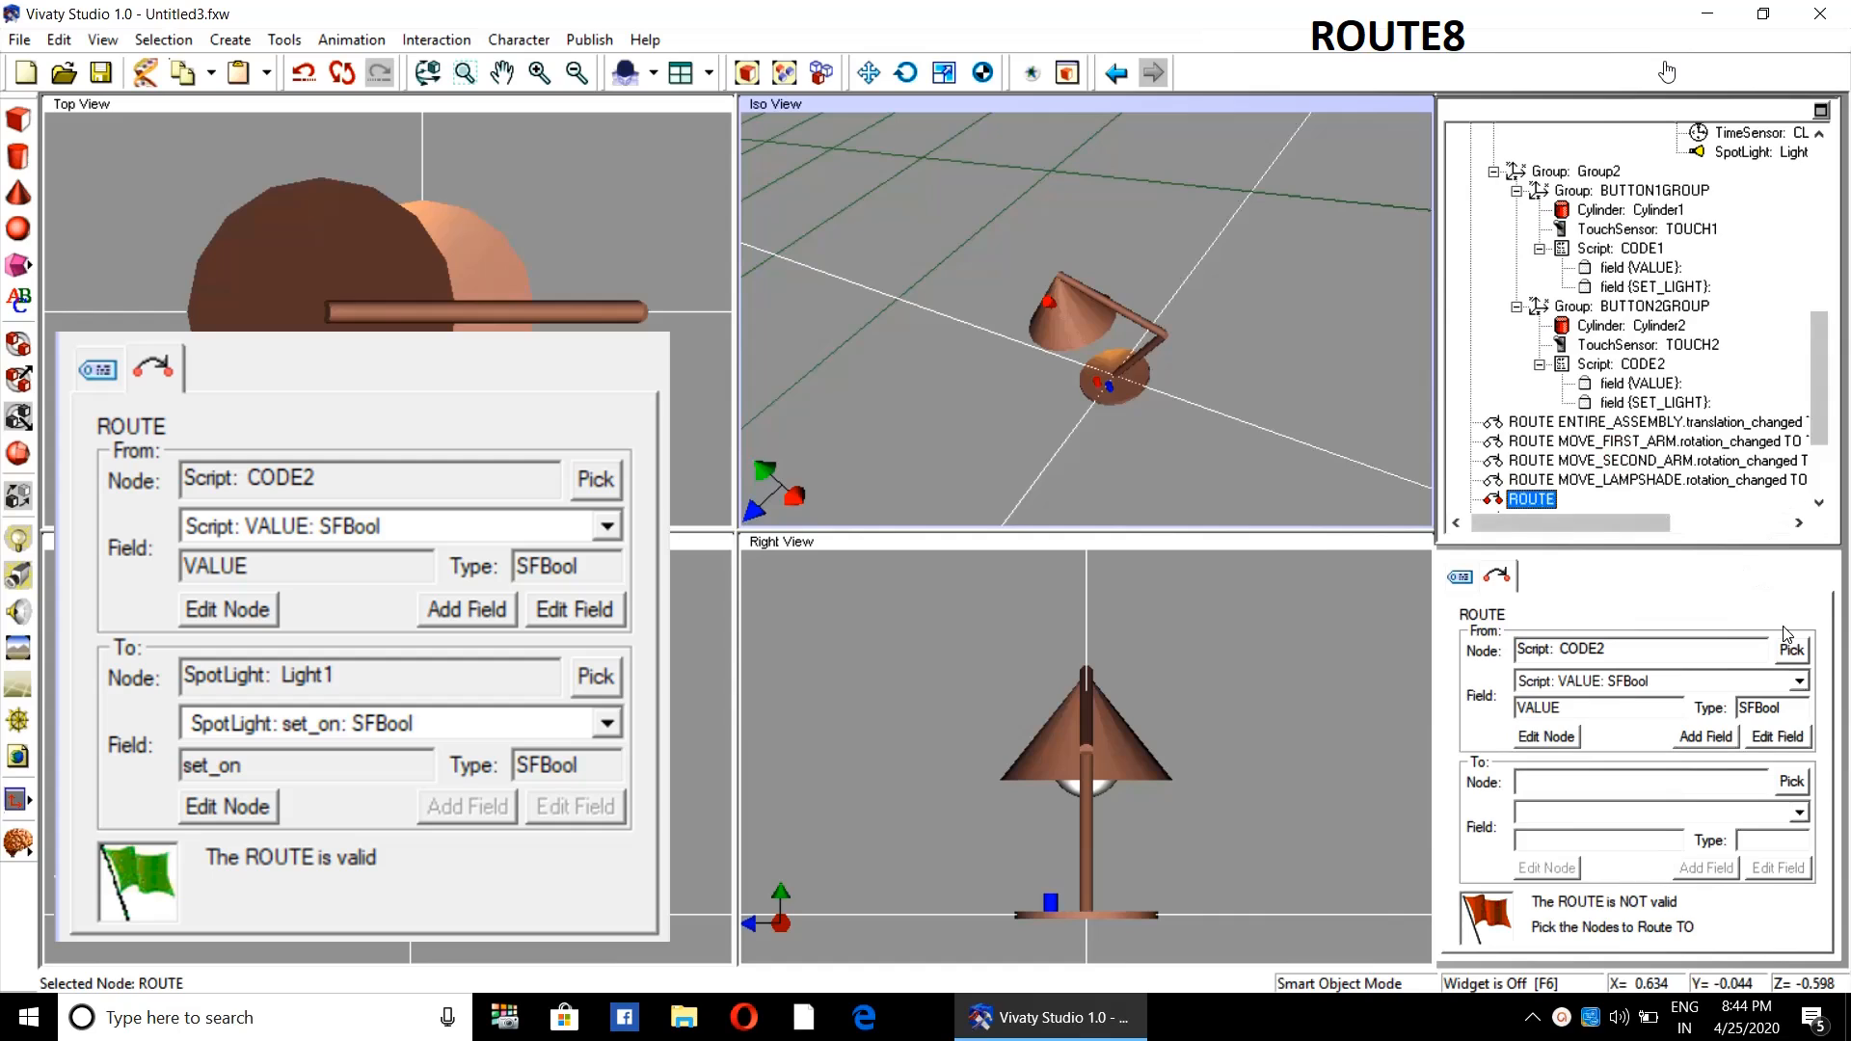
left_click(1791, 781)
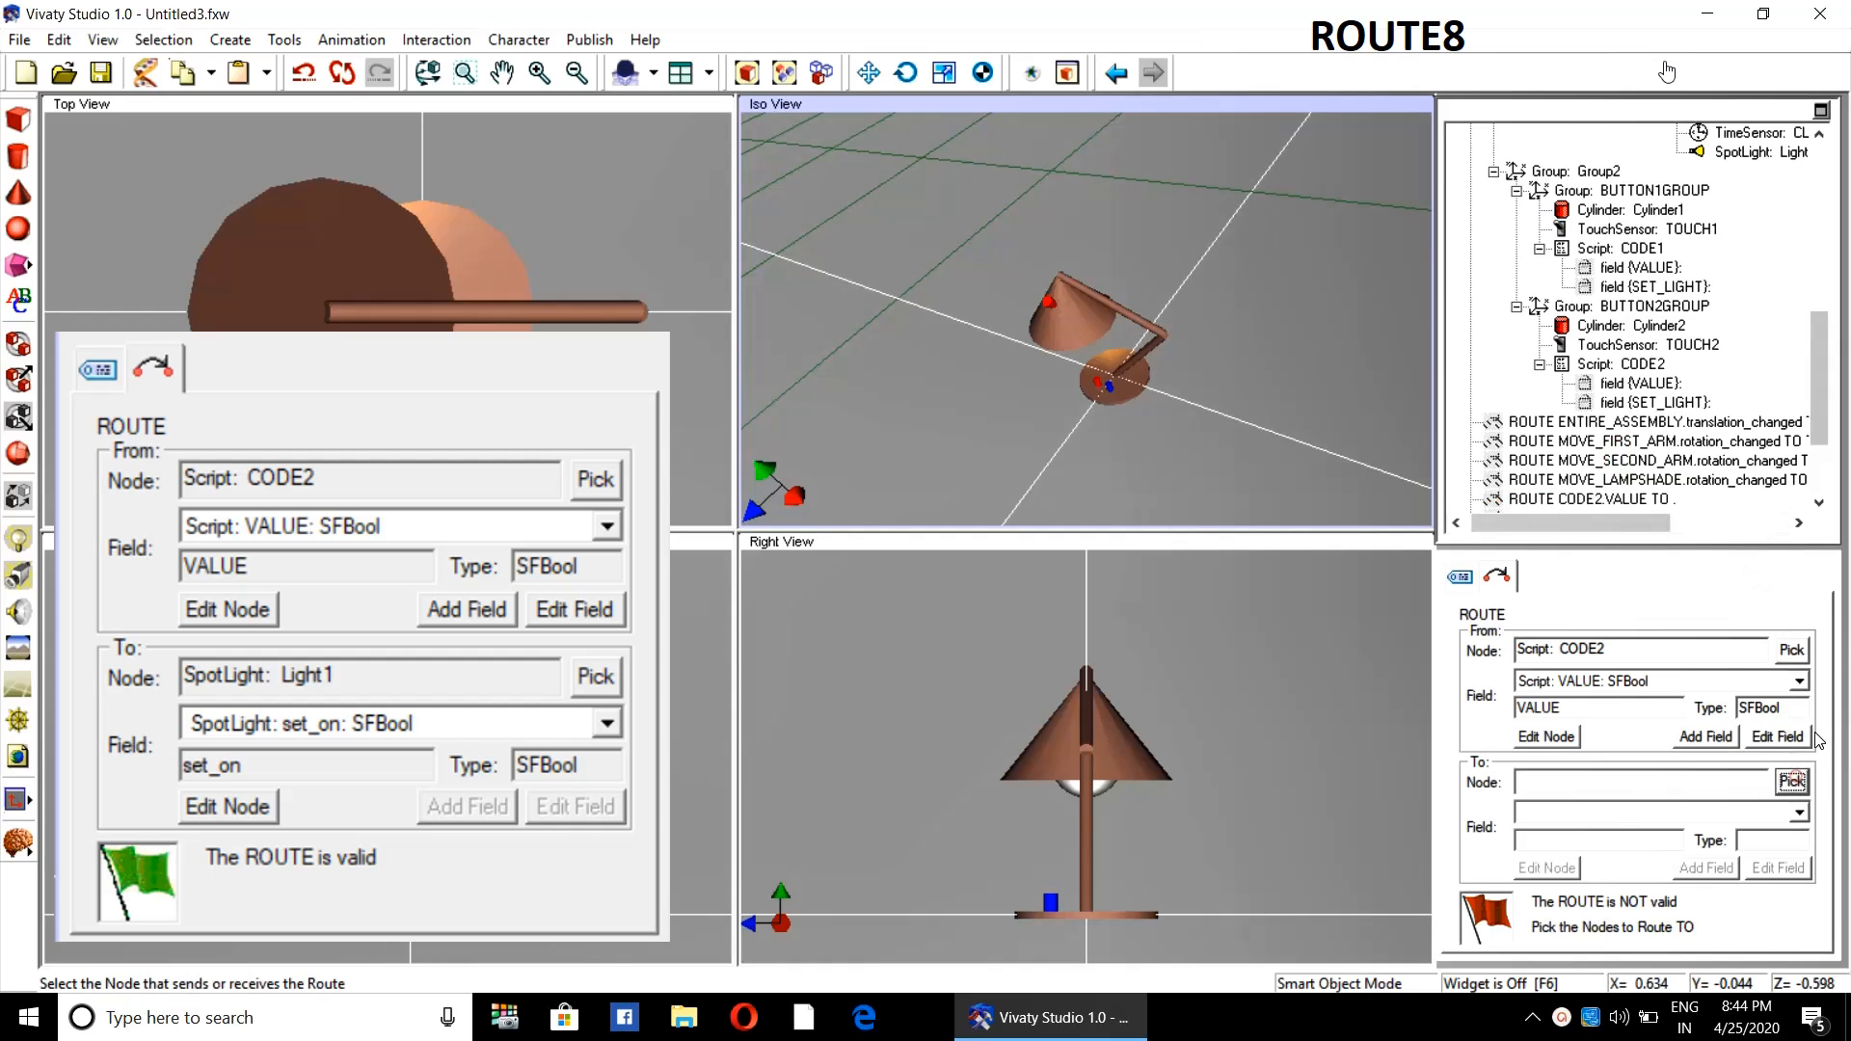
left_click(1757, 152)
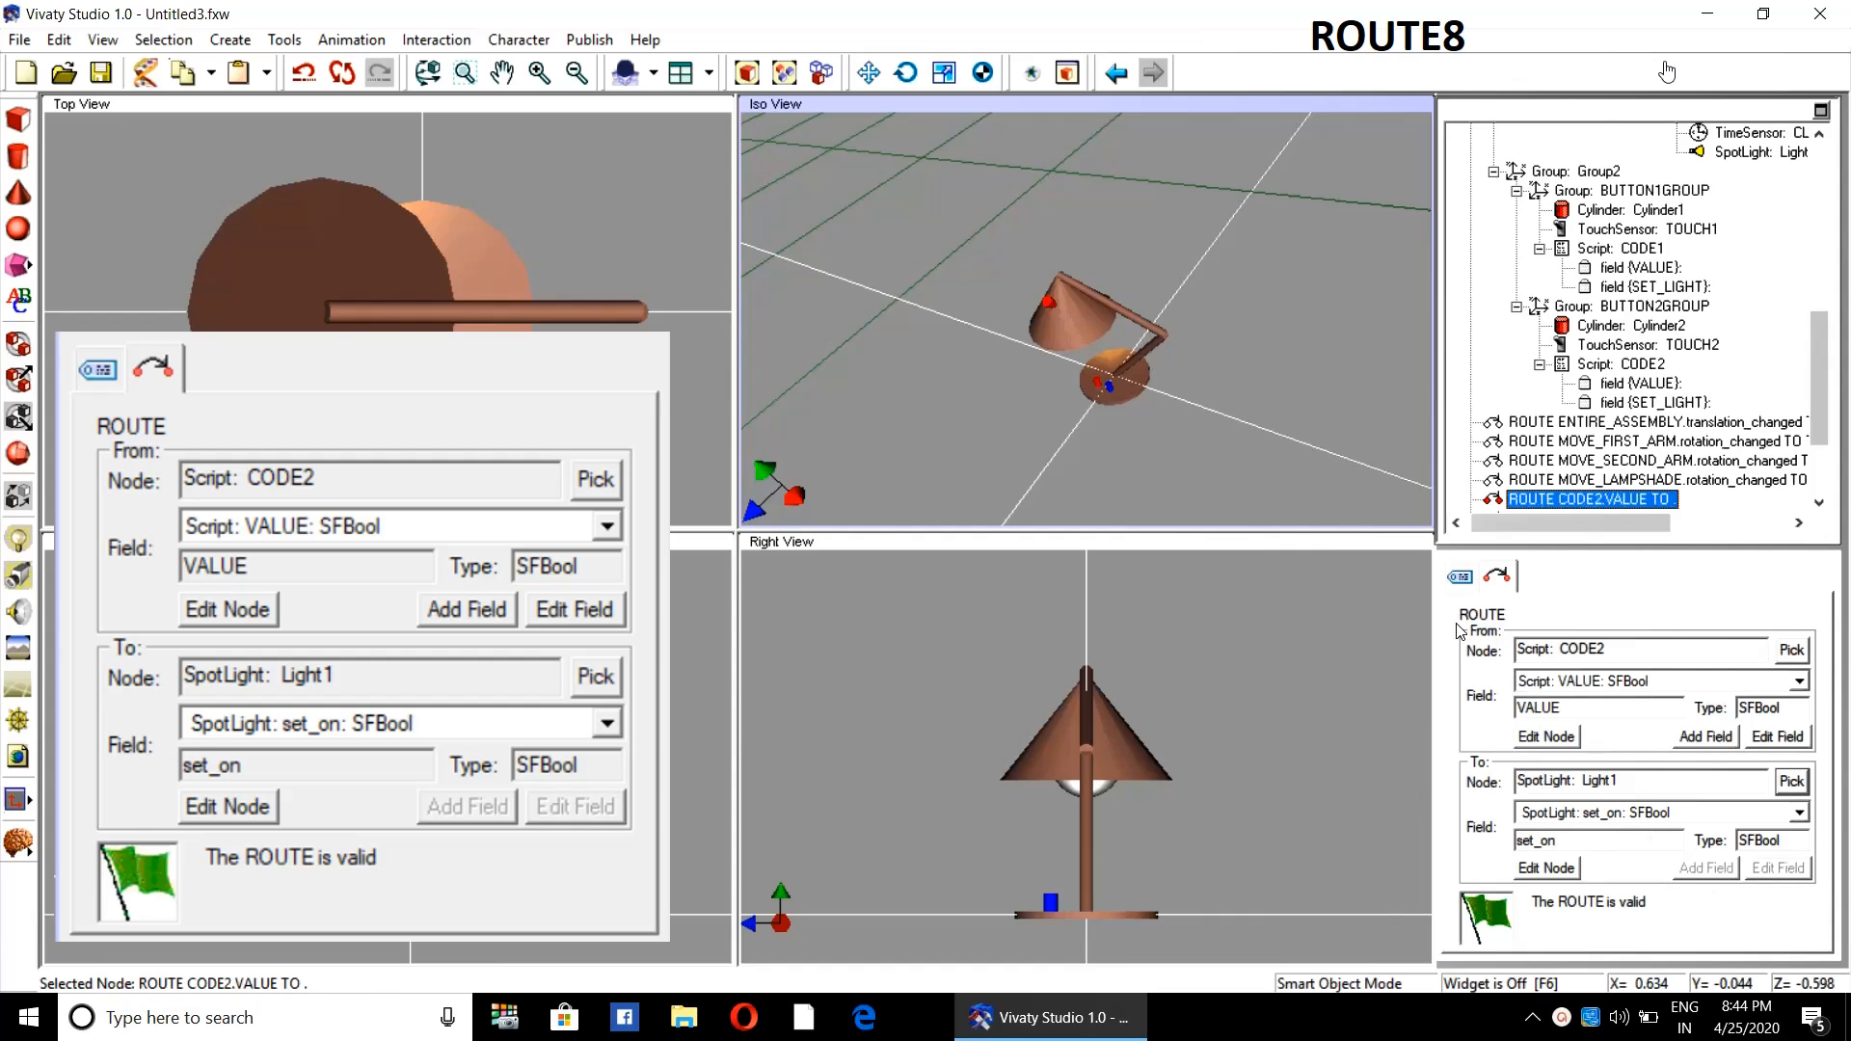
left_click(1338, 710)
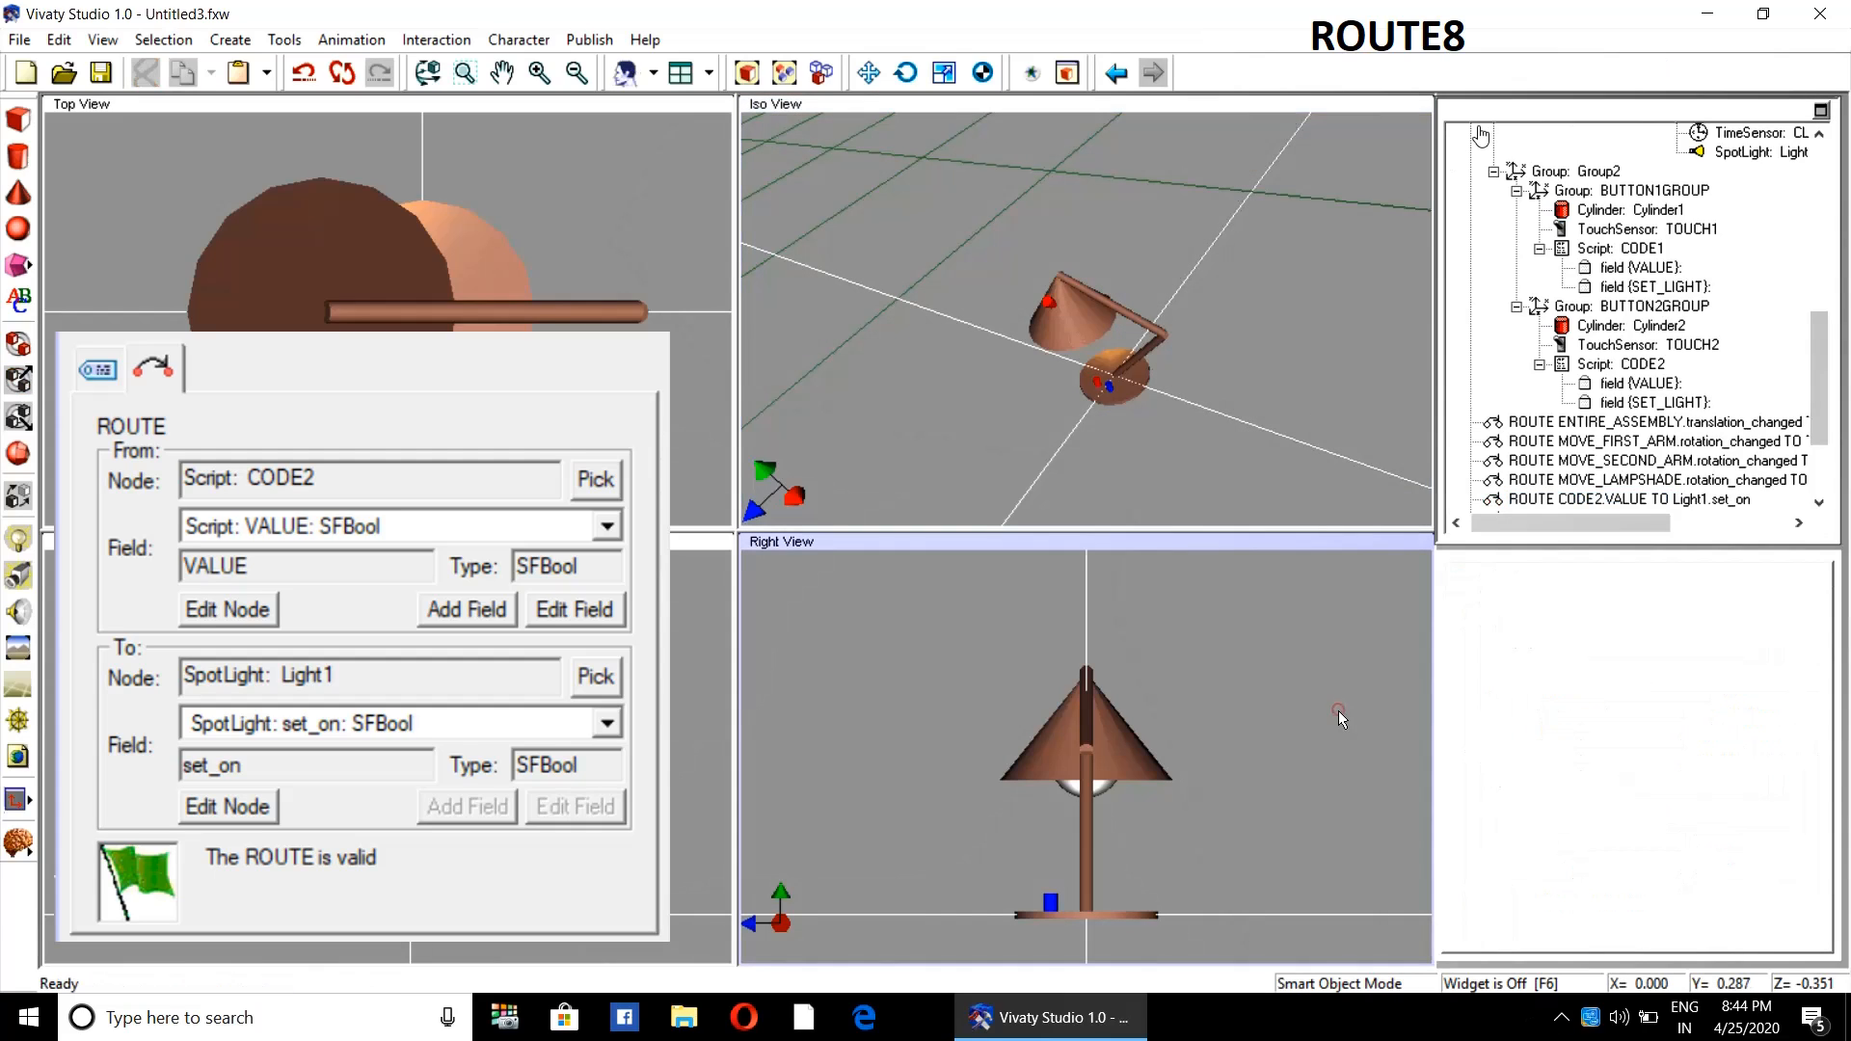
left_click(1654, 500)
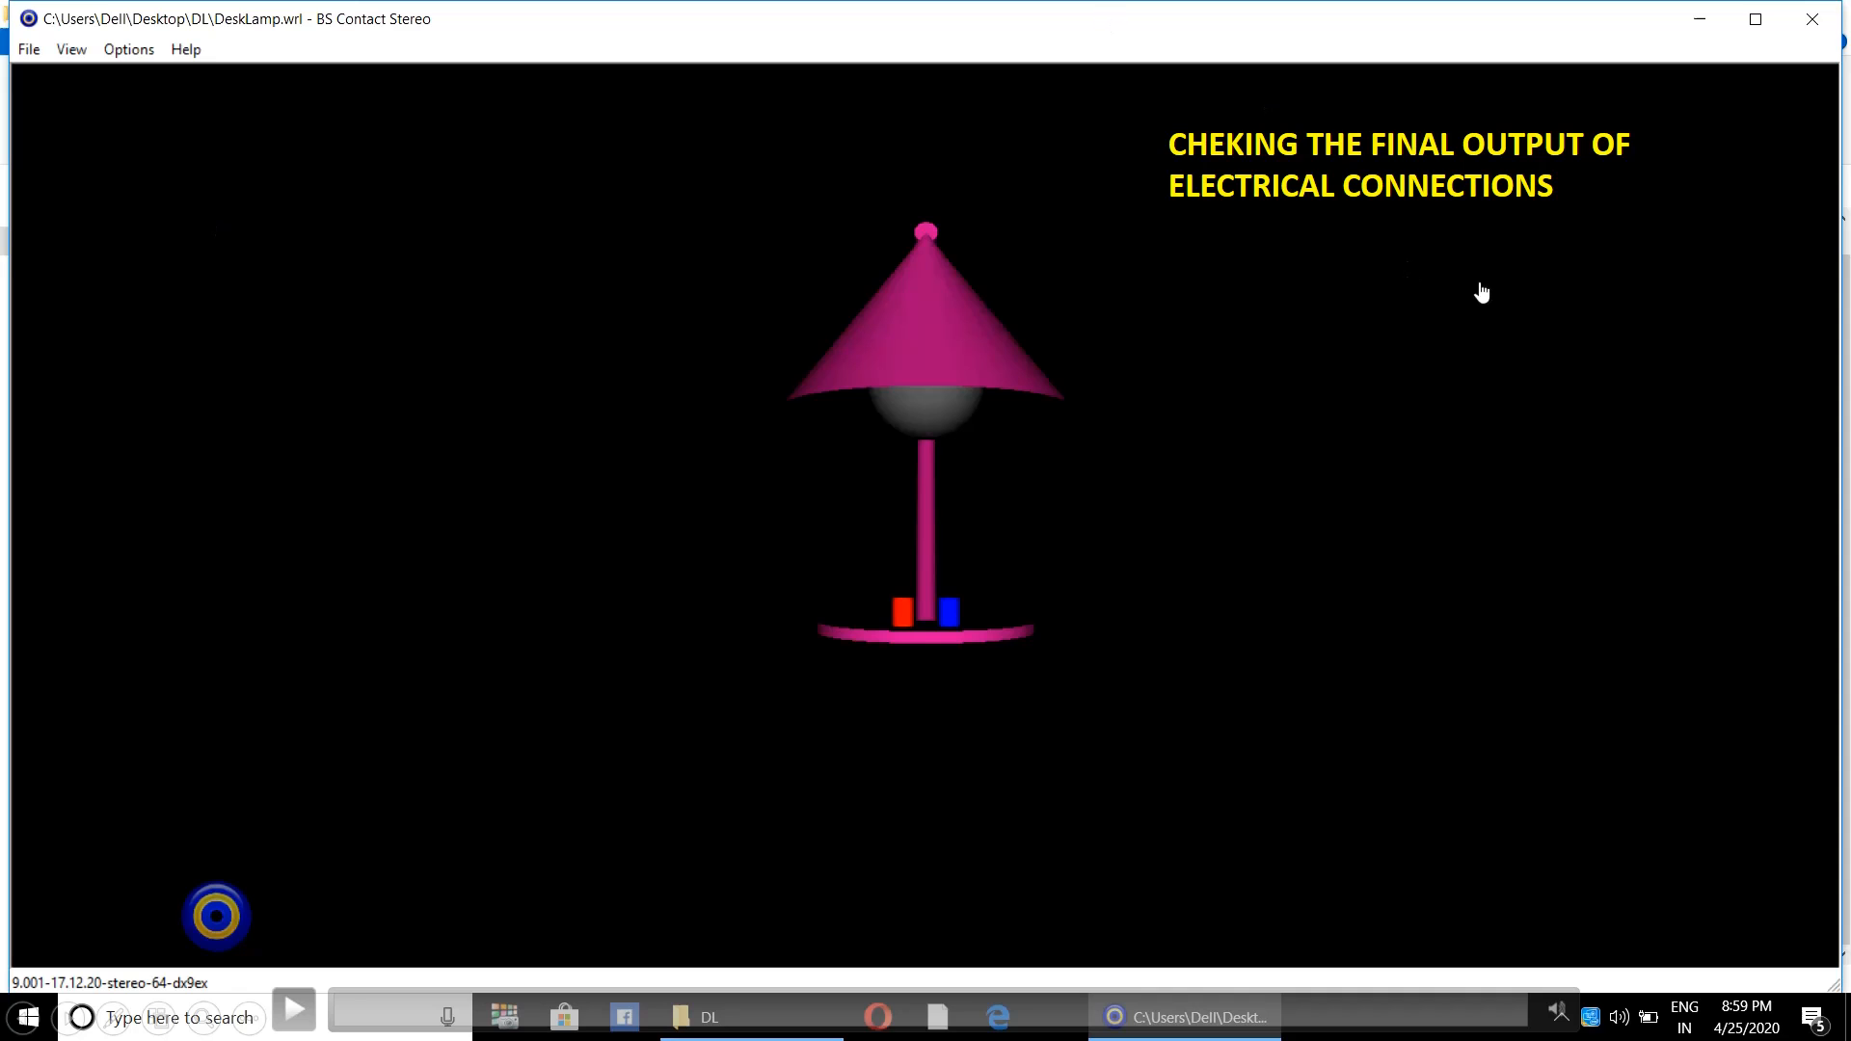
- Test the lamp's light switching in BS Contact by activating the red and blue base buttons alternately, three times each
left_click(906, 613)
left_click(949, 613)
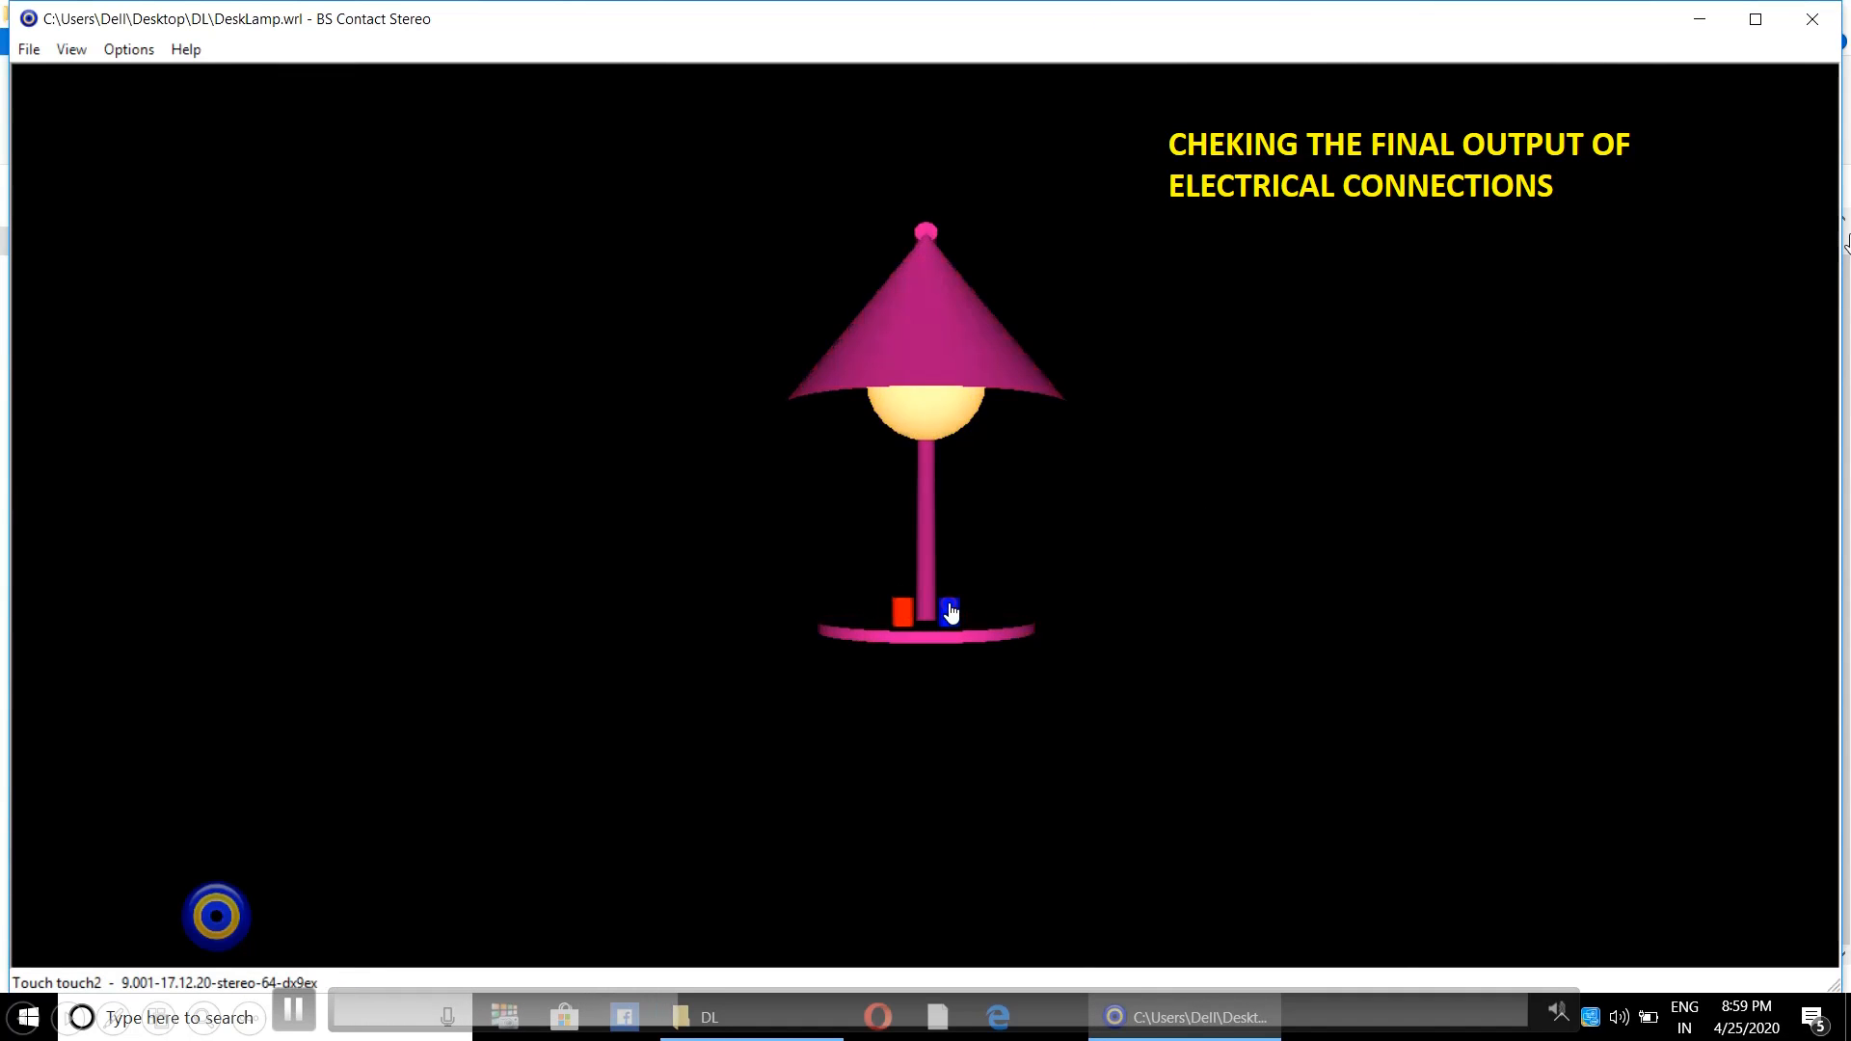
left_click(901, 612)
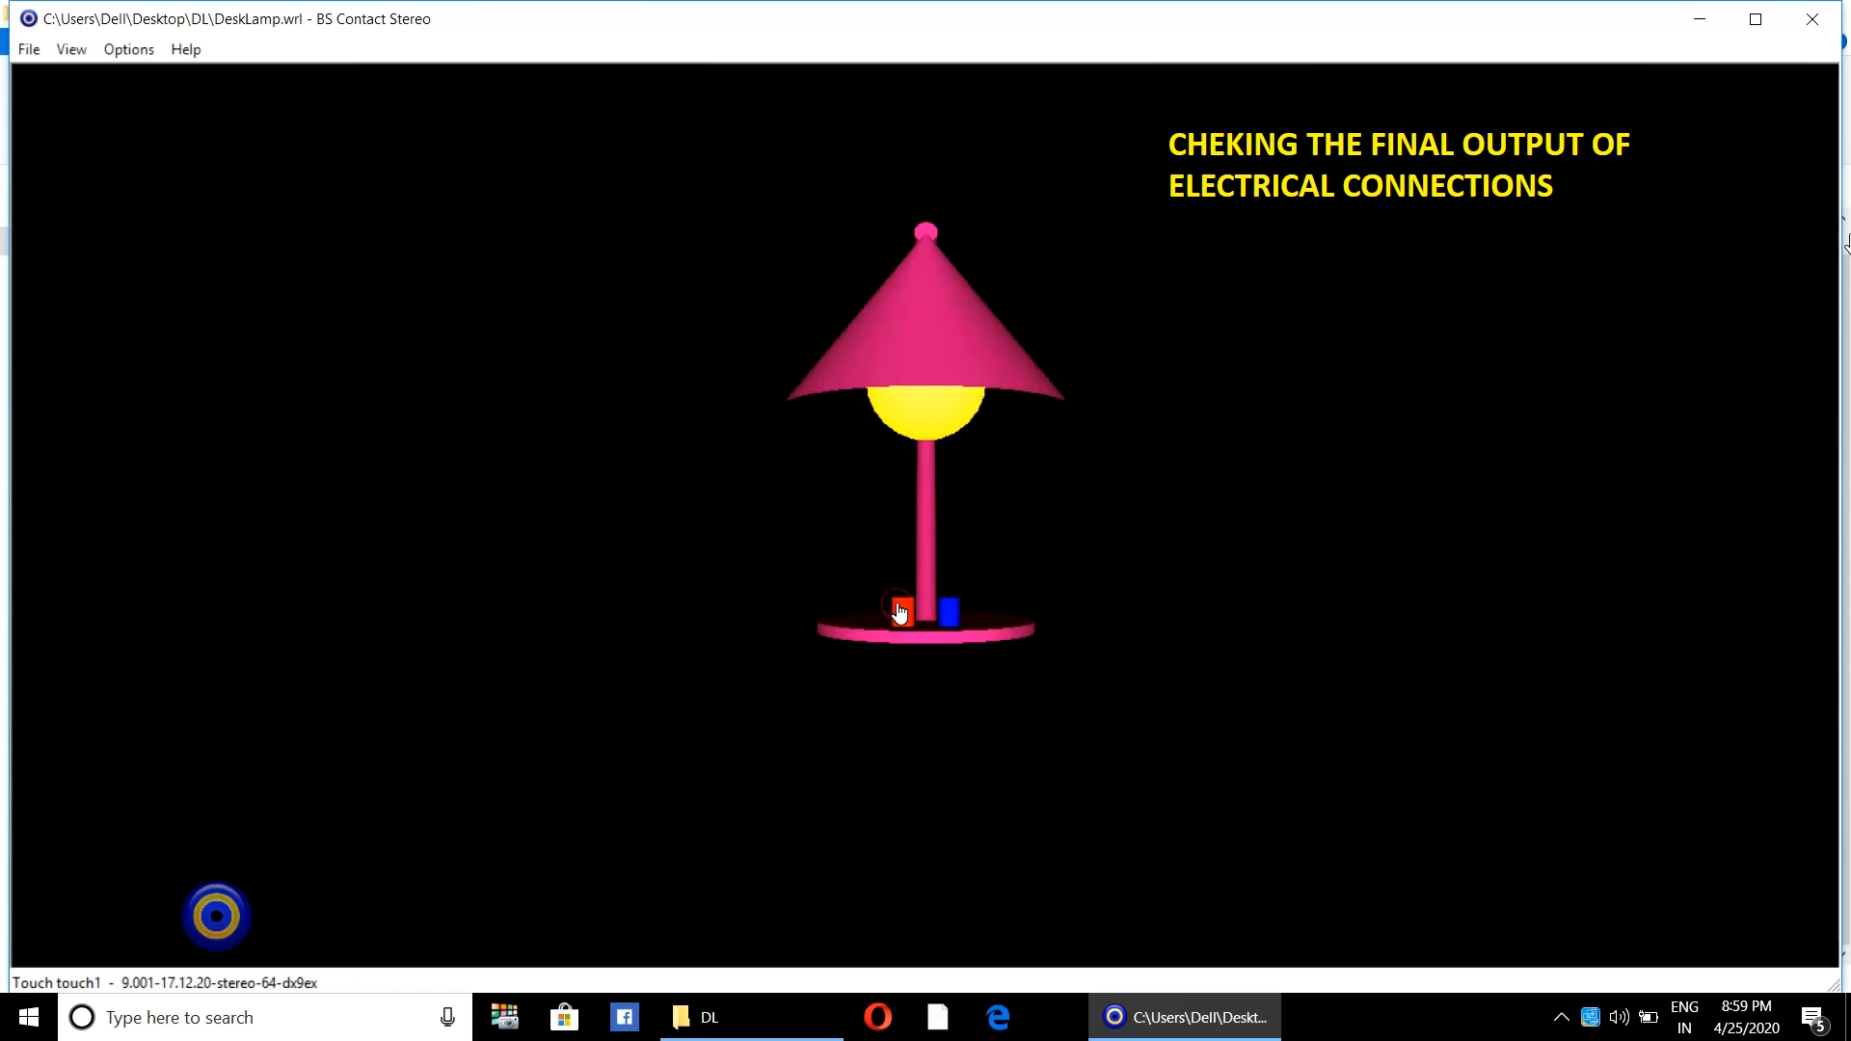
left_click(947, 613)
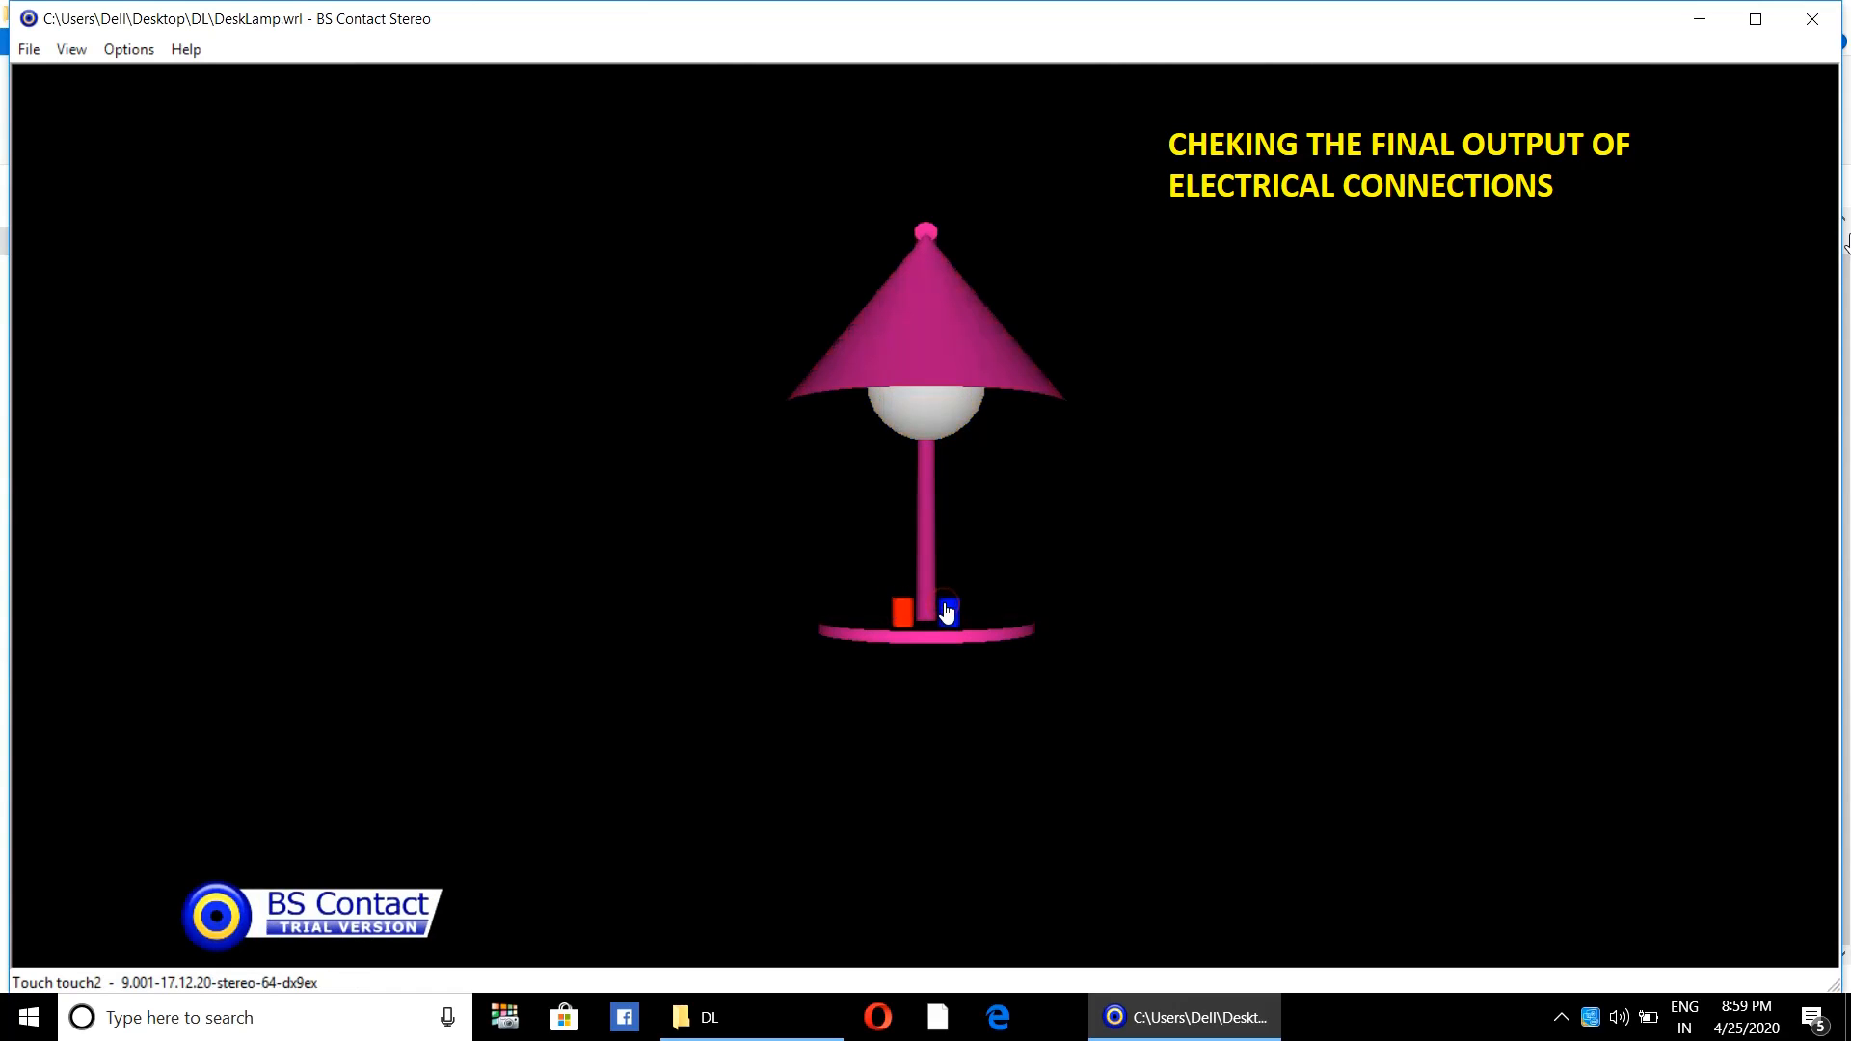
left_click(901, 613)
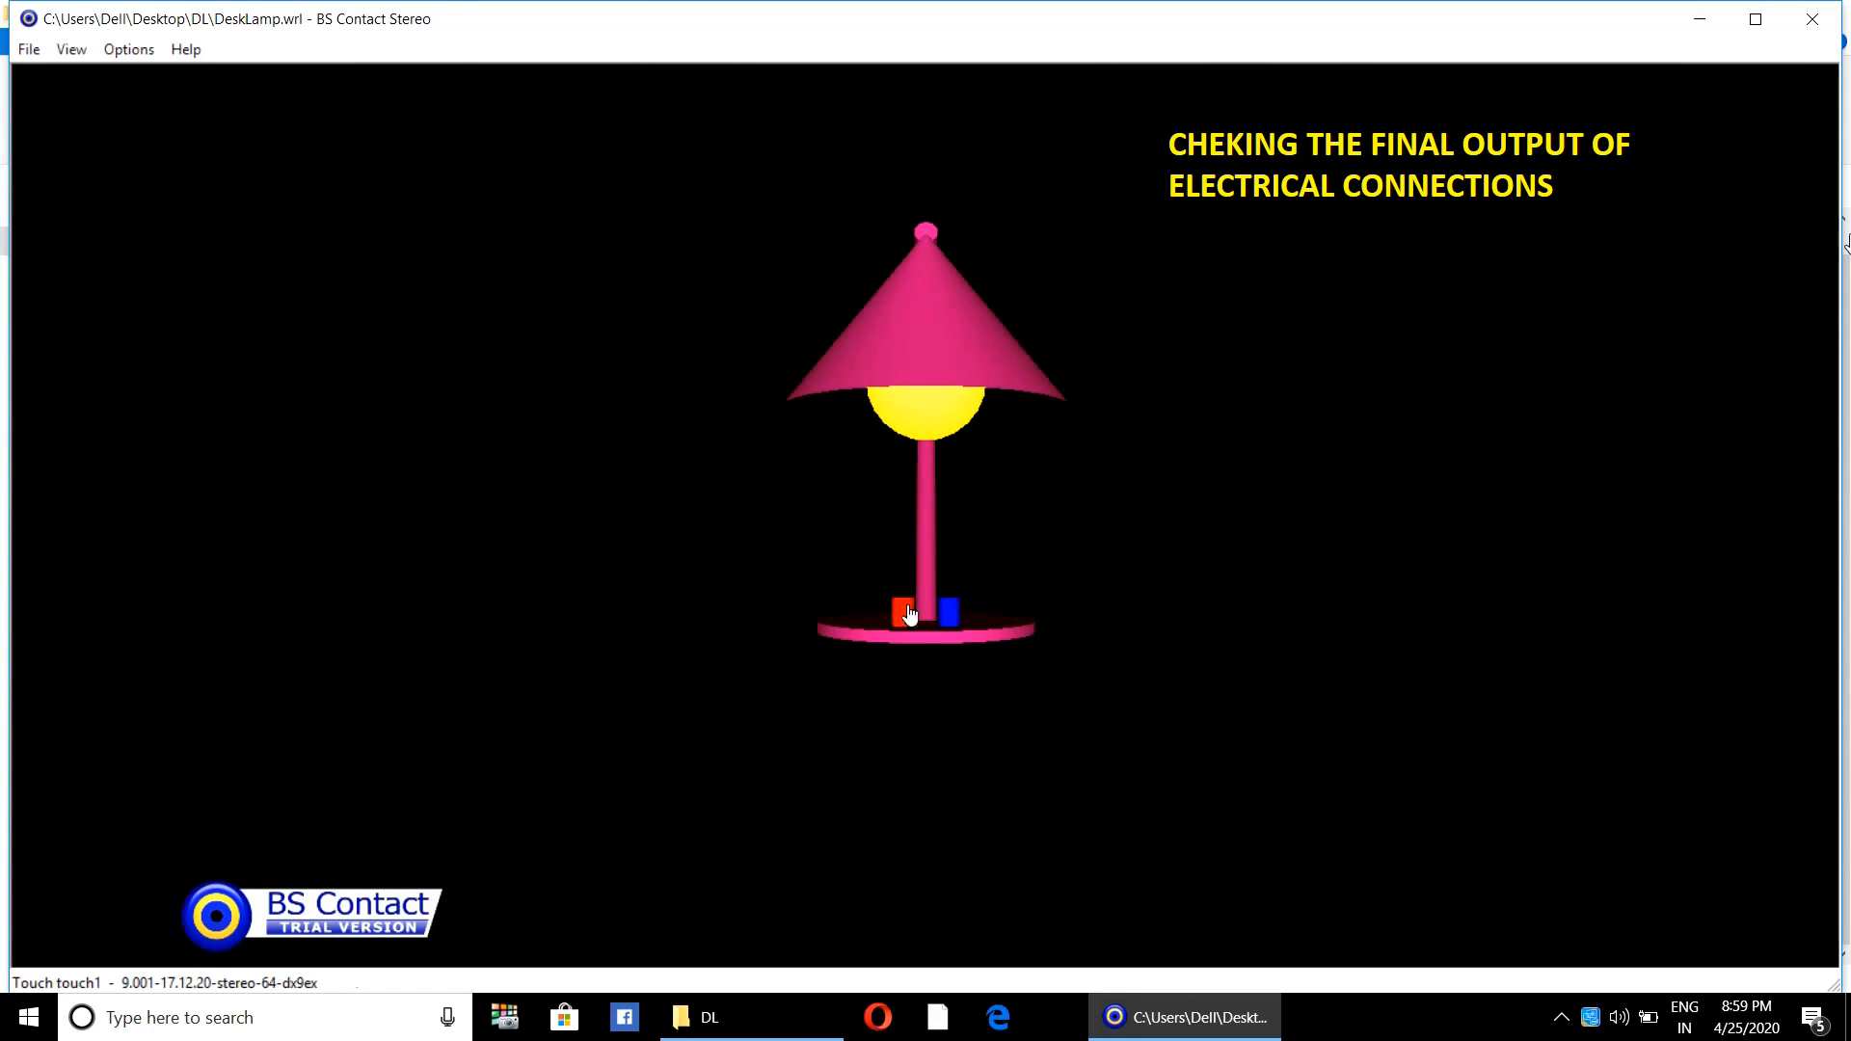
left_click(948, 613)
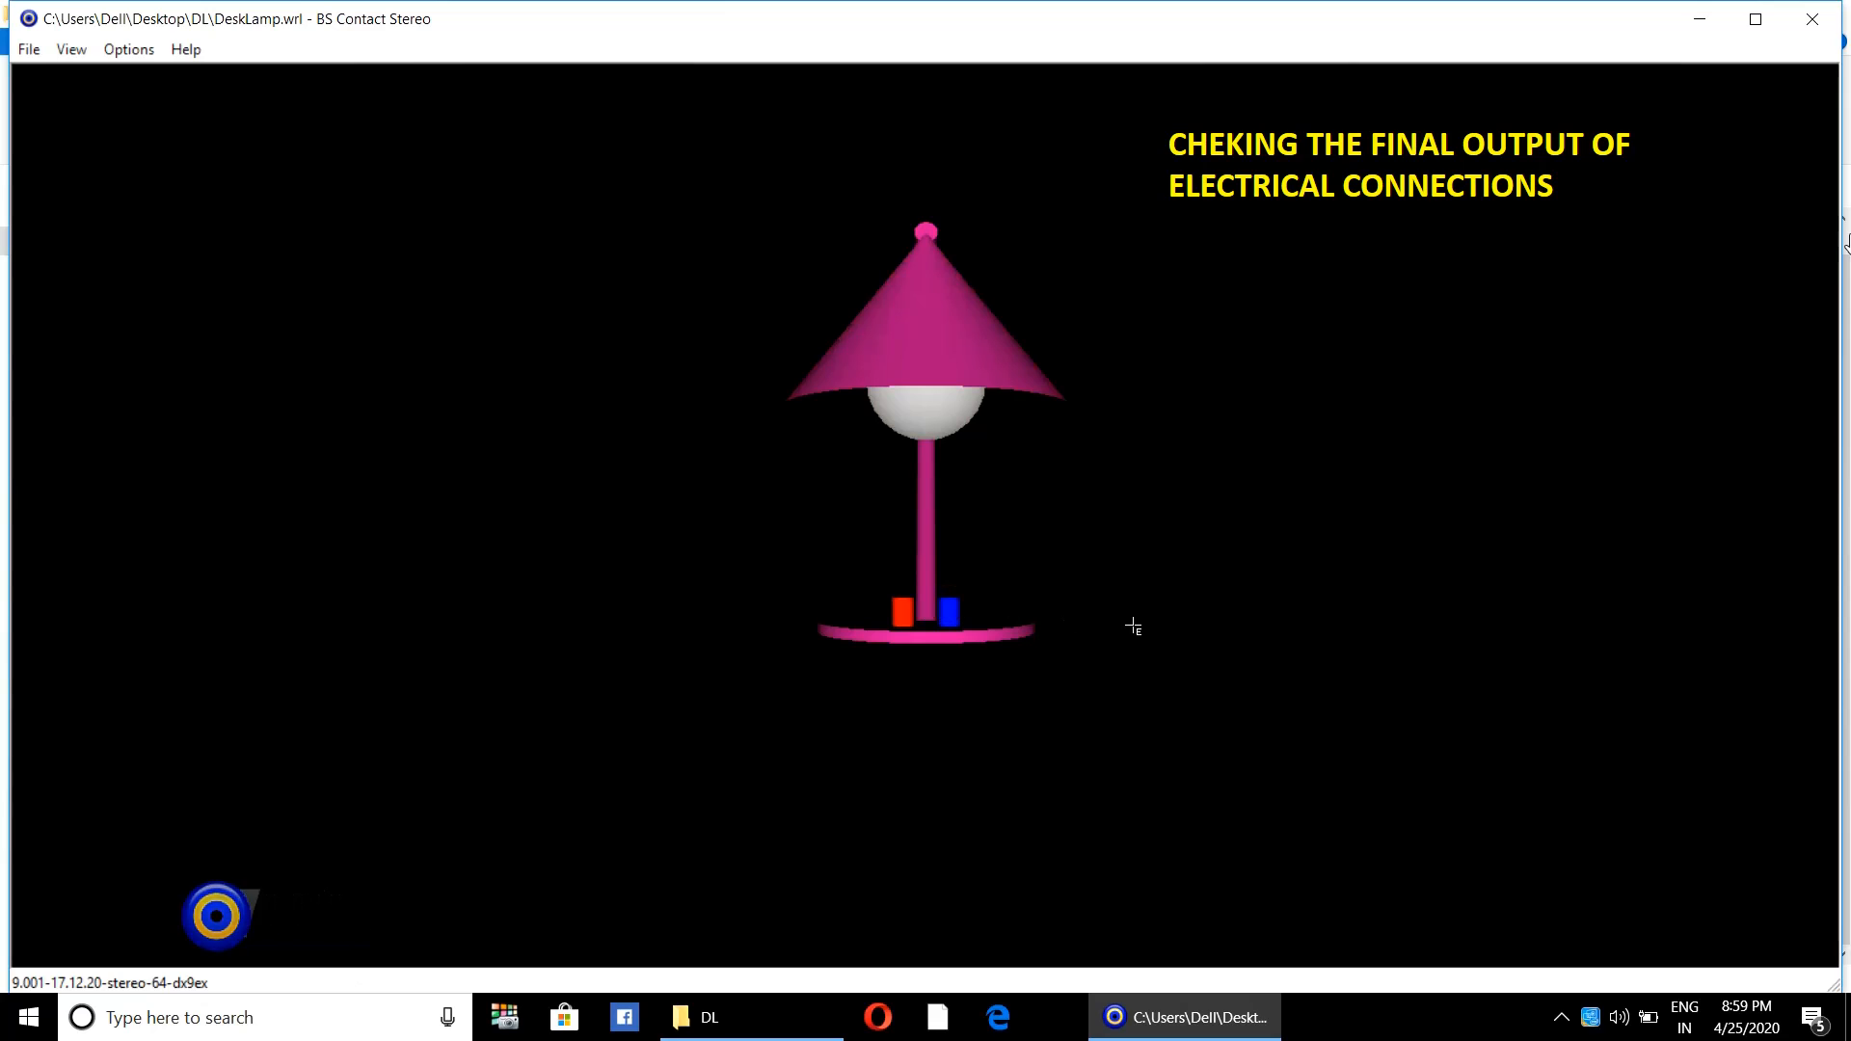